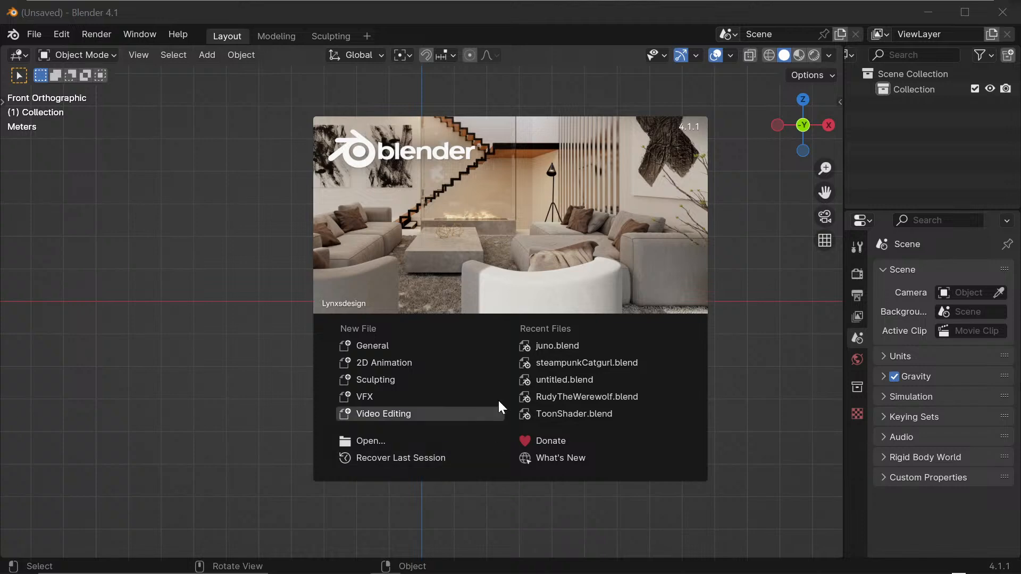
- Open the recent project juno.blend and look over the character model against its reference art
left_click(571, 346)
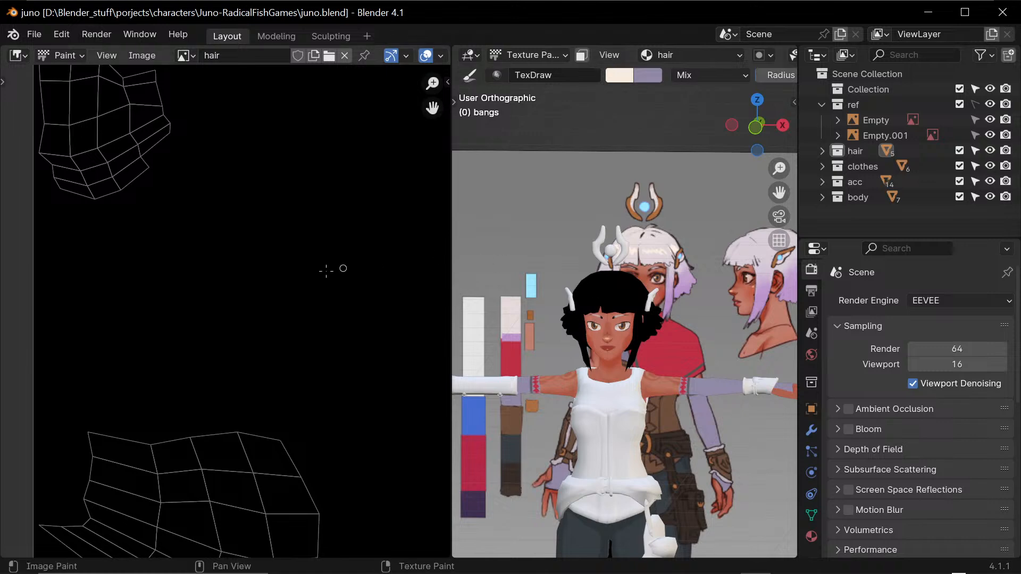
scroll(343, 269, "down", 3)
scroll(339, 190, "up", 2)
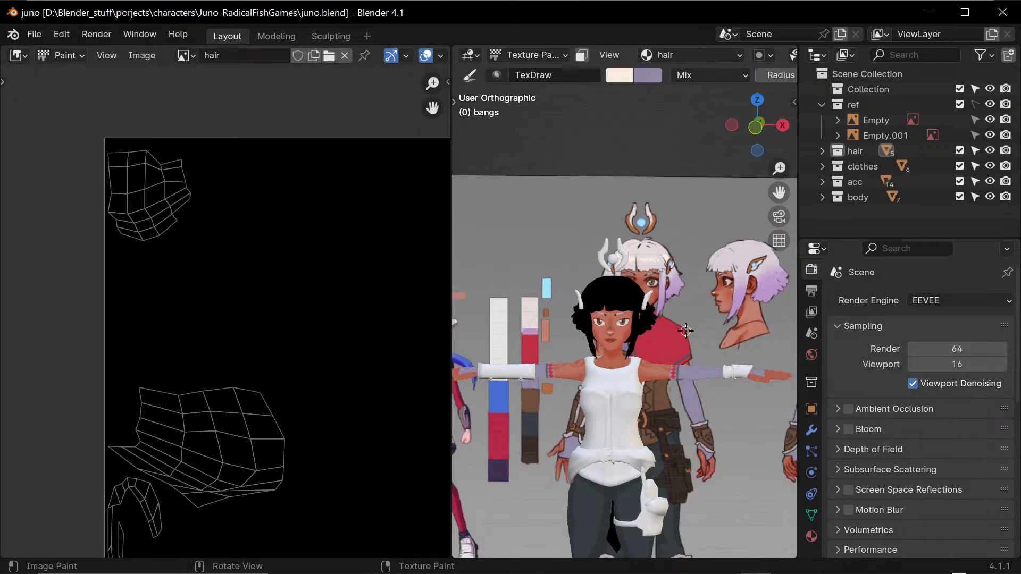
middle_click_drag(686, 331, 613, 353)
scroll(614, 352, "down", 3)
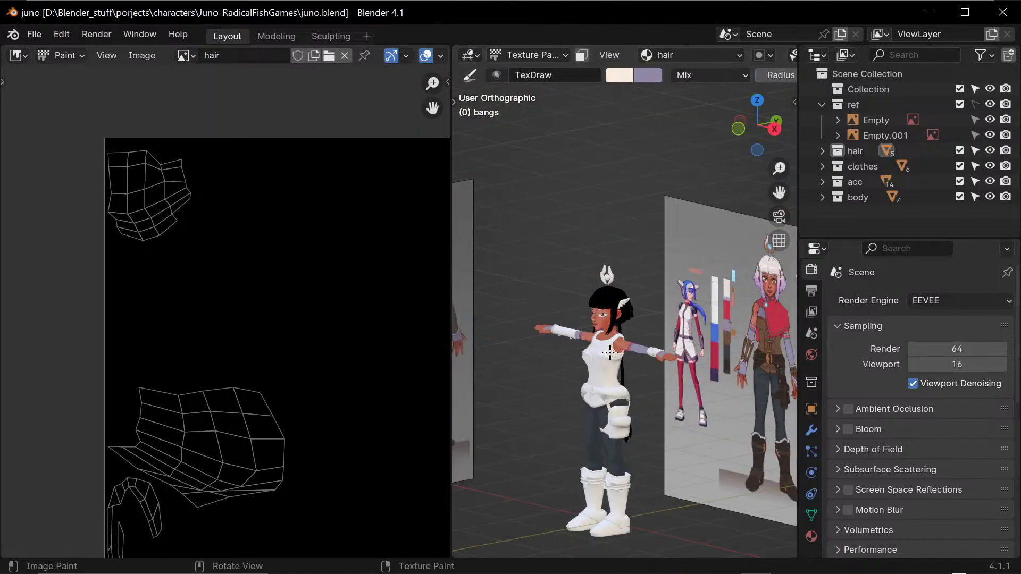
mouse_move(562, 398)
middle_mouse_down()
mouse_move(712, 330)
mouse_move(638, 356)
mouse_move(627, 375)
mouse_move(548, 359)
mouse_move(665, 351)
mouse_move(575, 341)
mouse_move(659, 415)
mouse_move(675, 506)
mouse_move(646, 429)
mouse_move(724, 389)
mouse_move(645, 397)
middle_mouse_up()
scroll(721, 324, "up", 5)
scroll(659, 416, "up", 5)
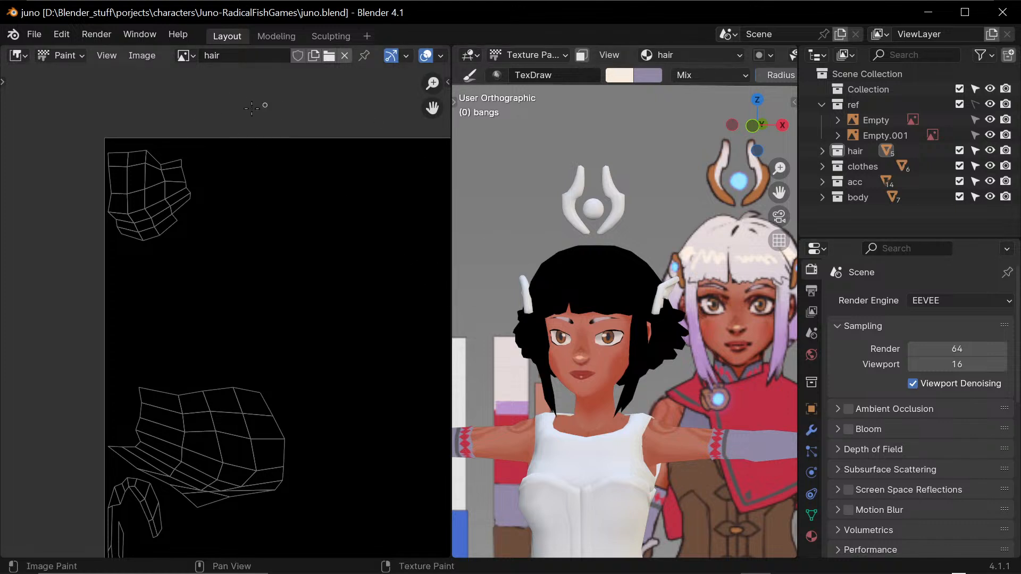
- Save the hair image texture as hair.png in the project's textures folder
left_click(114, 56)
mouse_move(137, 59)
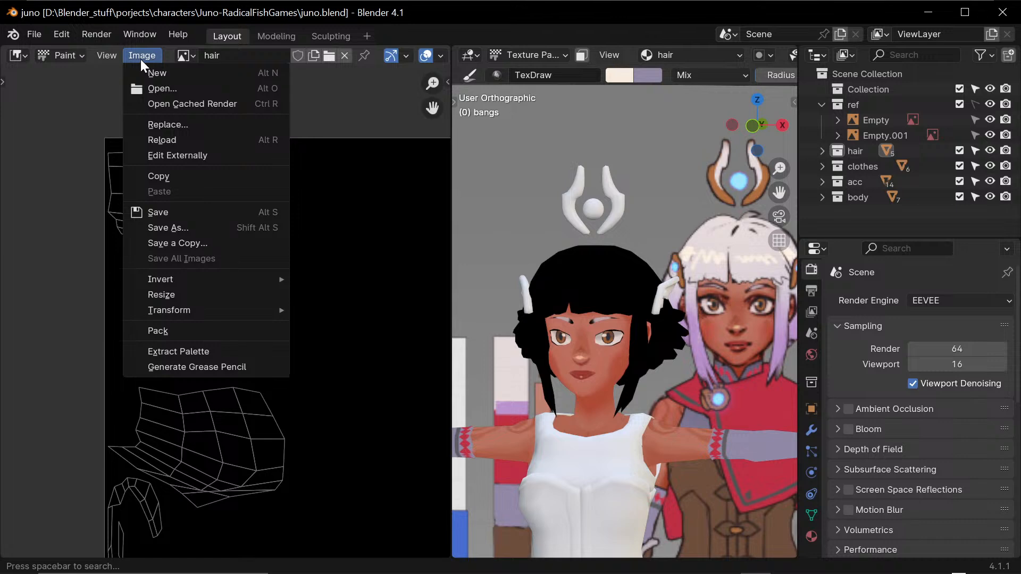
left_click(212, 211)
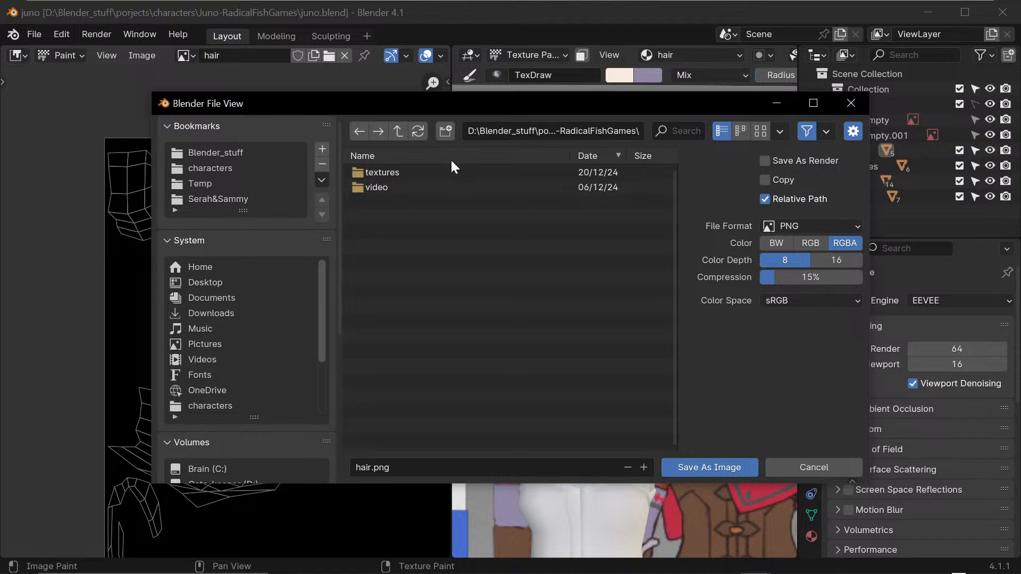
double_click(407, 176)
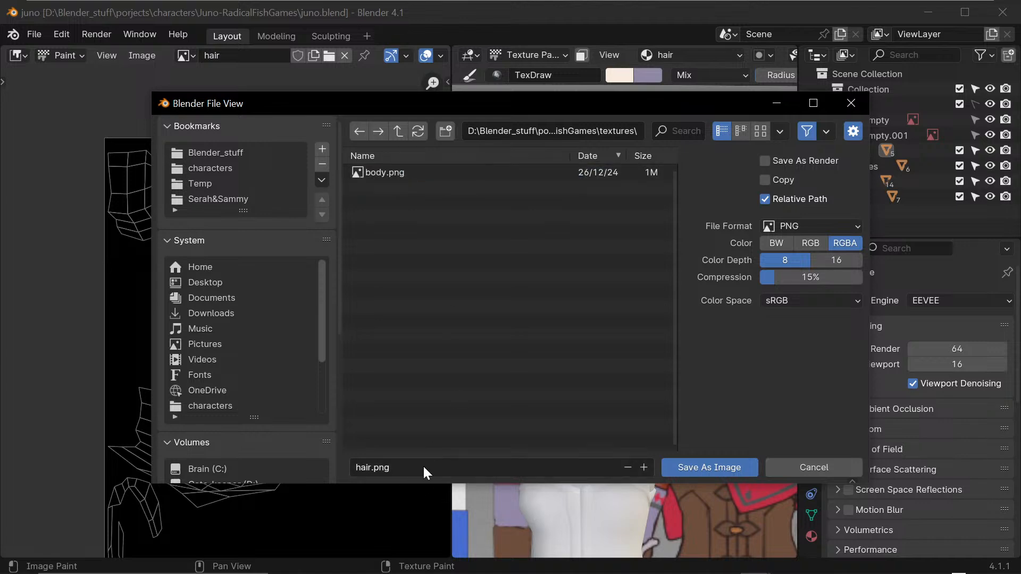
left_click(723, 470)
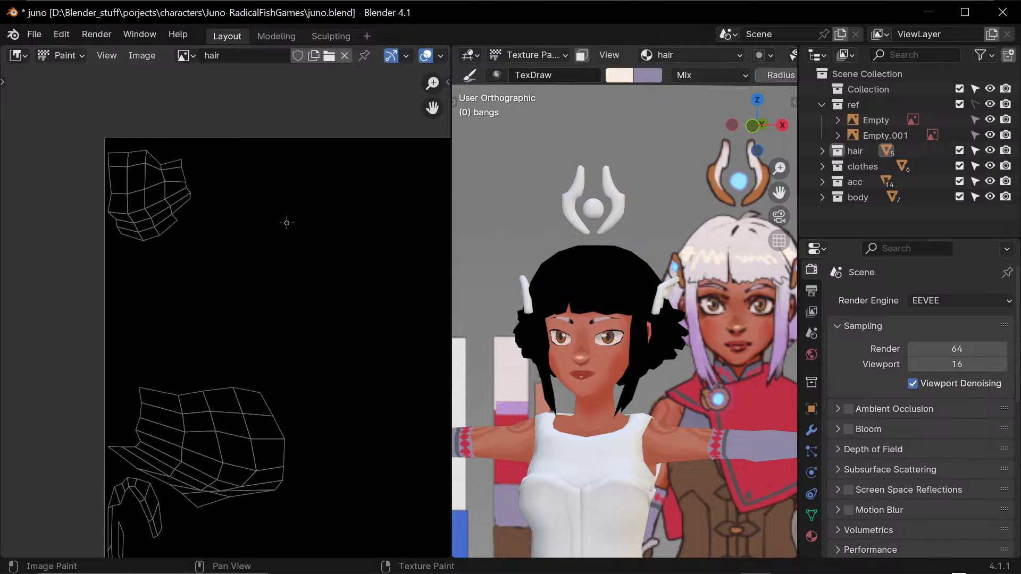
- Widen the 3D viewport and sample the pale pinkish-white hair colour from the side-view reference as the brush colour
scroll(716, 287, "down", 5)
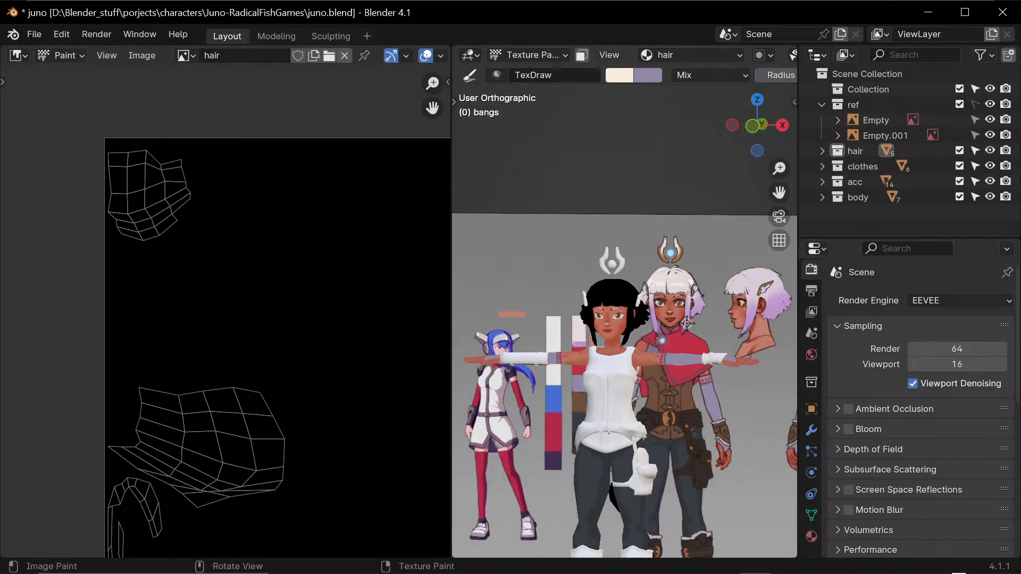
scroll(691, 313, "up", 5)
scroll(680, 326, "down", 1)
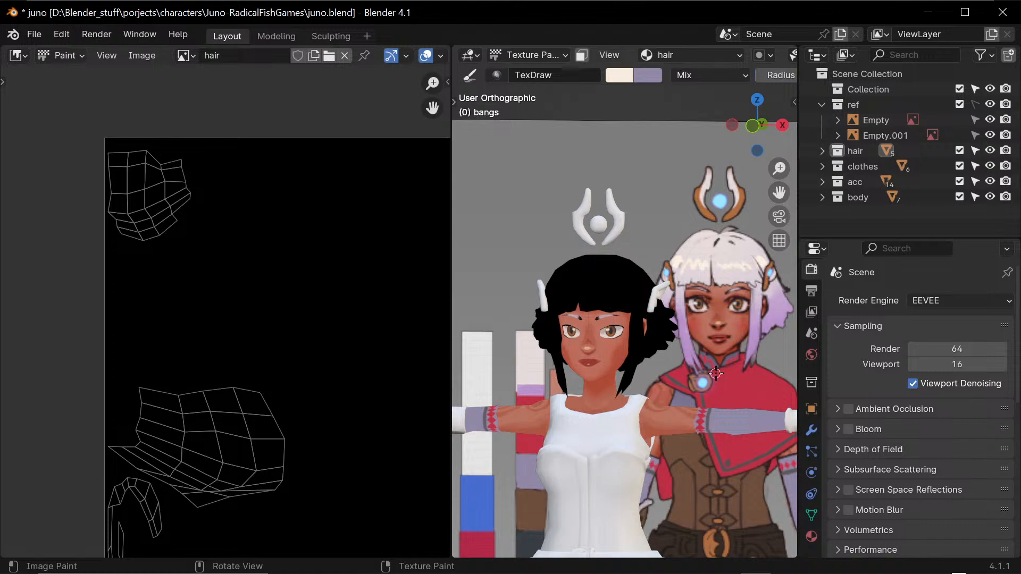
mouse_move(716, 374)
middle_mouse_down()
mouse_move(517, 358)
mouse_move(715, 361)
middle_mouse_up()
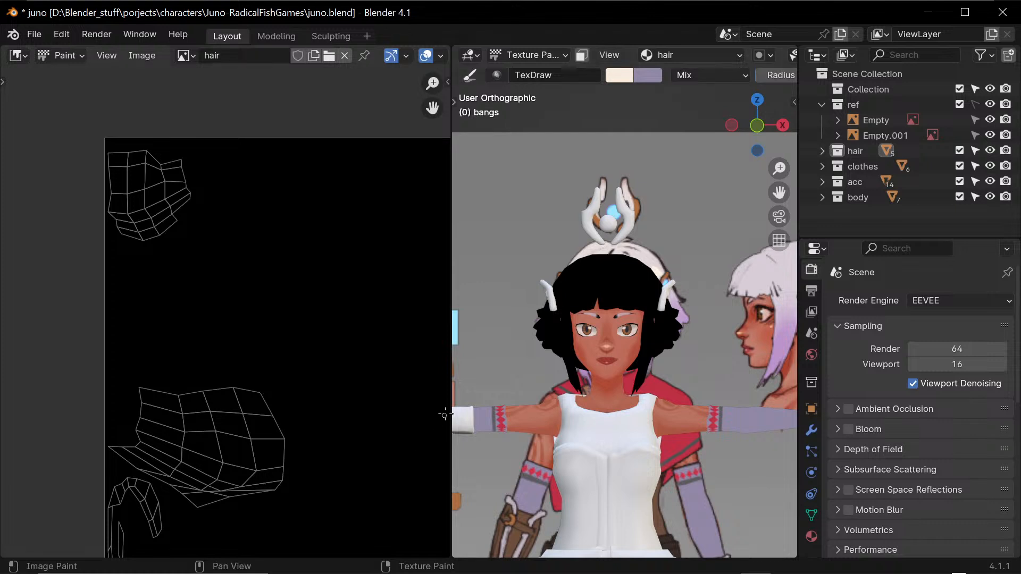
left_click_drag(451, 413, 330, 420)
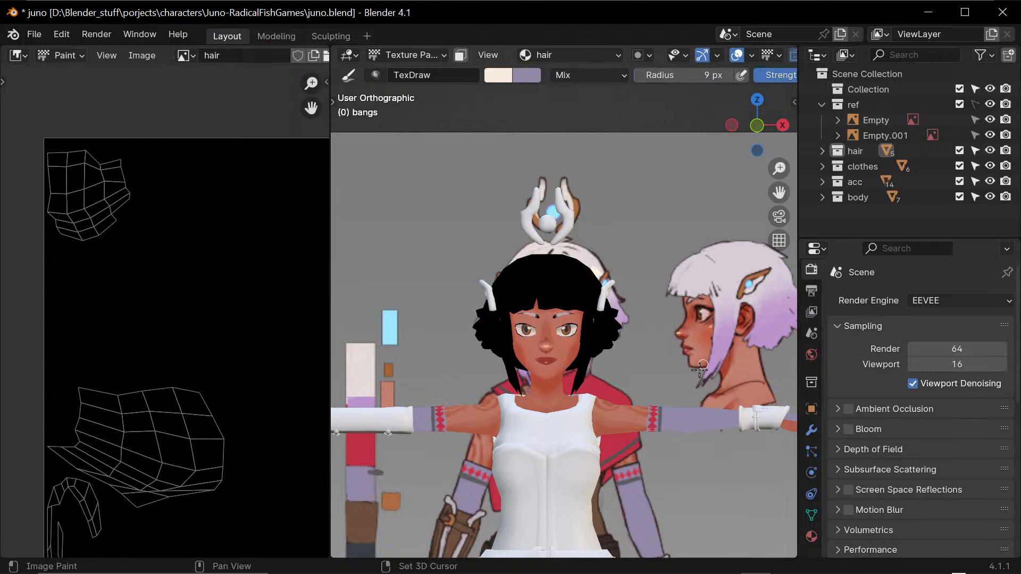
middle_click_drag(724, 417, 659, 172, "shift")
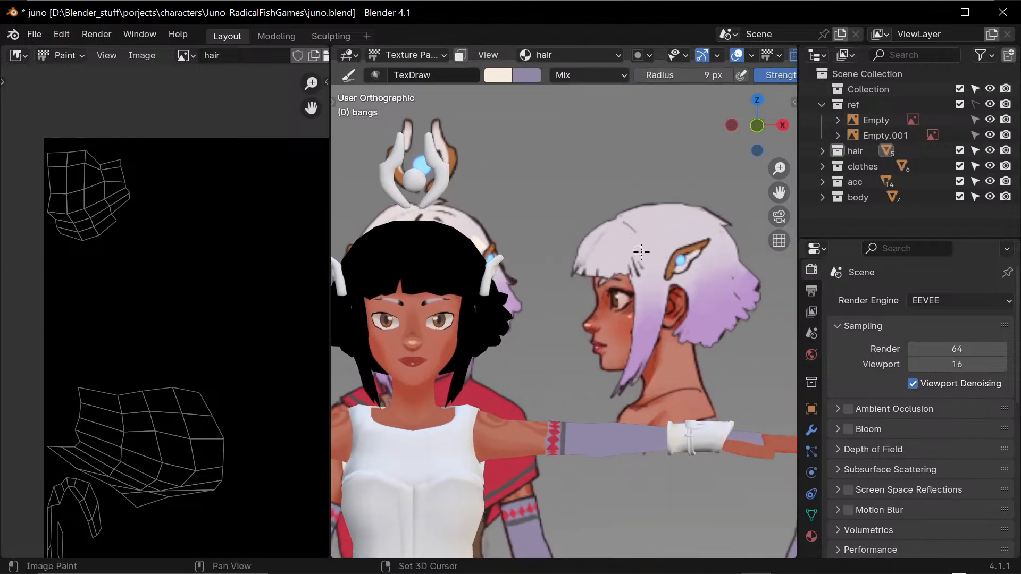
key("s")
left_click(653, 237)
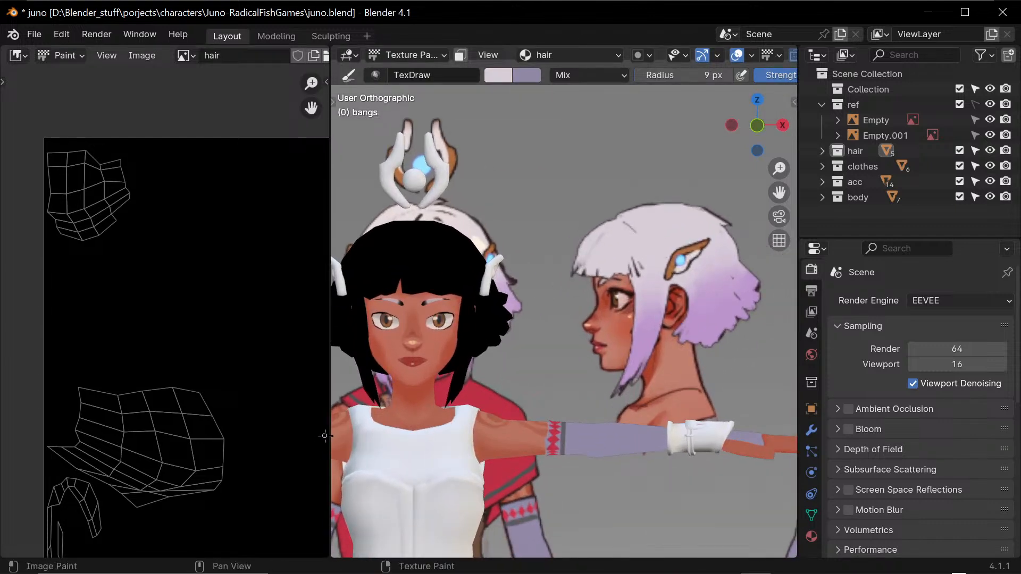
- Set the texture paint brush to a radius of 41 px and a strength of 1.000
mouse_move(327, 432)
left_mouse_down()
mouse_move(387, 420)
mouse_move(318, 422)
left_mouse_up()
middle_click_drag(297, 417, 204, 281)
left_click_drag(319, 401, 337, 400)
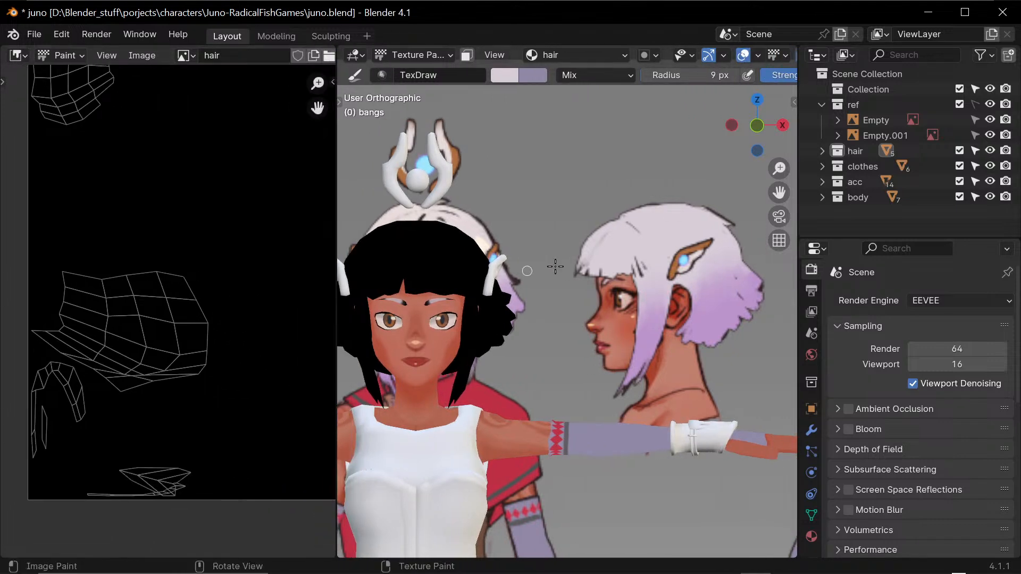
mouse_move(538, 333)
middle_mouse_down()
mouse_move(452, 387)
mouse_move(479, 404)
mouse_move(522, 403)
mouse_move(605, 335)
mouse_move(585, 319)
middle_mouse_up()
middle_click_drag(529, 277, 426, 374)
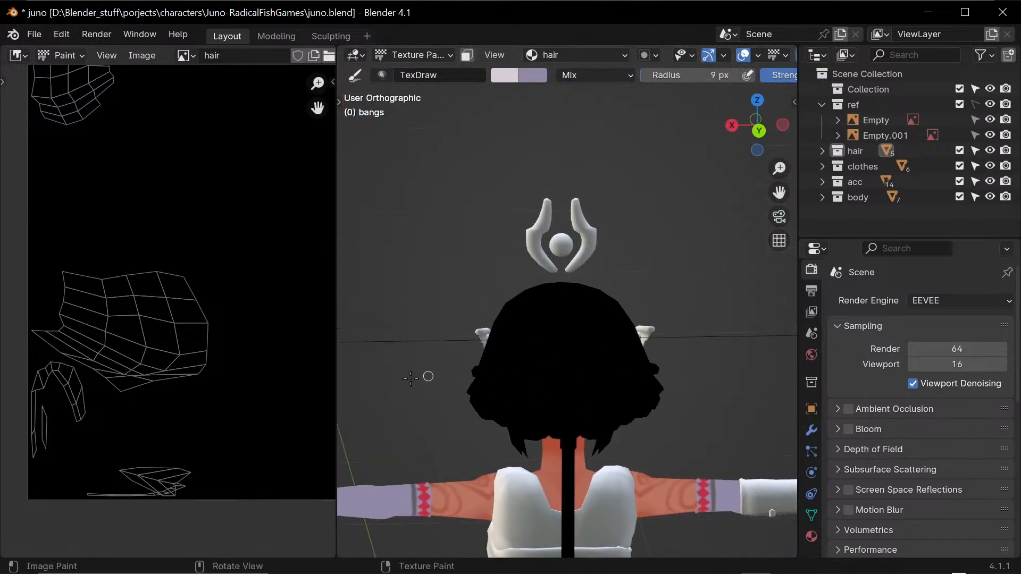
key("f")
left_click(219, 329)
key("shift+f")
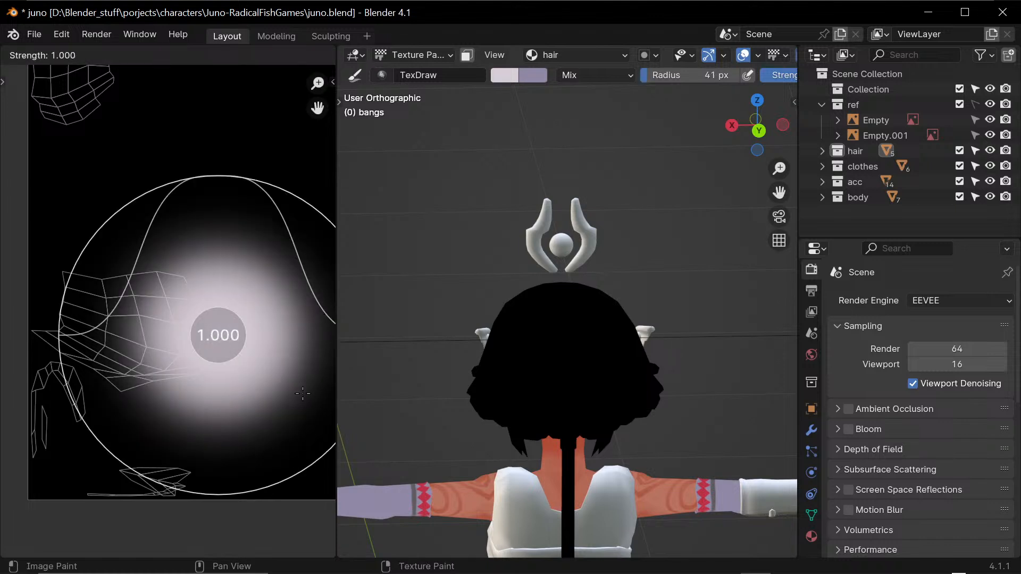
left_click(227, 337)
- Paint around the border of the largest bangs UV island on the hair texture with the pale hair colour
mouse_move(194, 340)
left_mouse_down()
mouse_move(202, 373)
mouse_move(198, 314)
mouse_move(184, 291)
left_mouse_up()
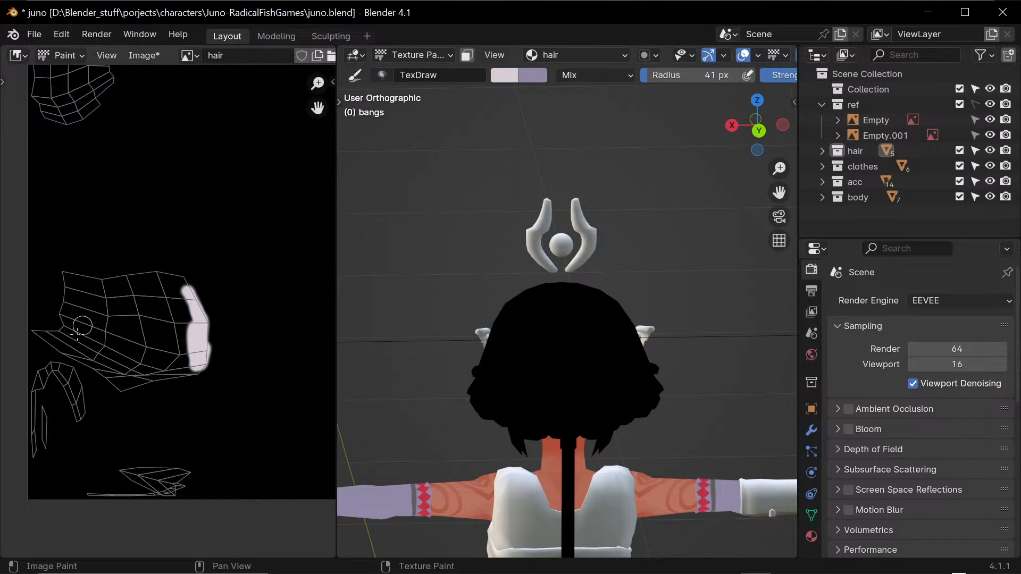
mouse_move(39, 336)
left_mouse_down()
mouse_move(106, 381)
mouse_move(149, 387)
left_mouse_up()
mouse_move(495, 352)
middle_mouse_down()
mouse_move(654, 369)
mouse_move(636, 347)
mouse_move(642, 367)
middle_mouse_up()
mouse_move(144, 384)
left_mouse_down()
mouse_move(200, 363)
mouse_move(191, 305)
mouse_move(176, 279)
left_mouse_up()
mouse_move(45, 329)
left_mouse_down()
mouse_move(75, 272)
mouse_move(178, 278)
mouse_move(162, 298)
left_mouse_up()
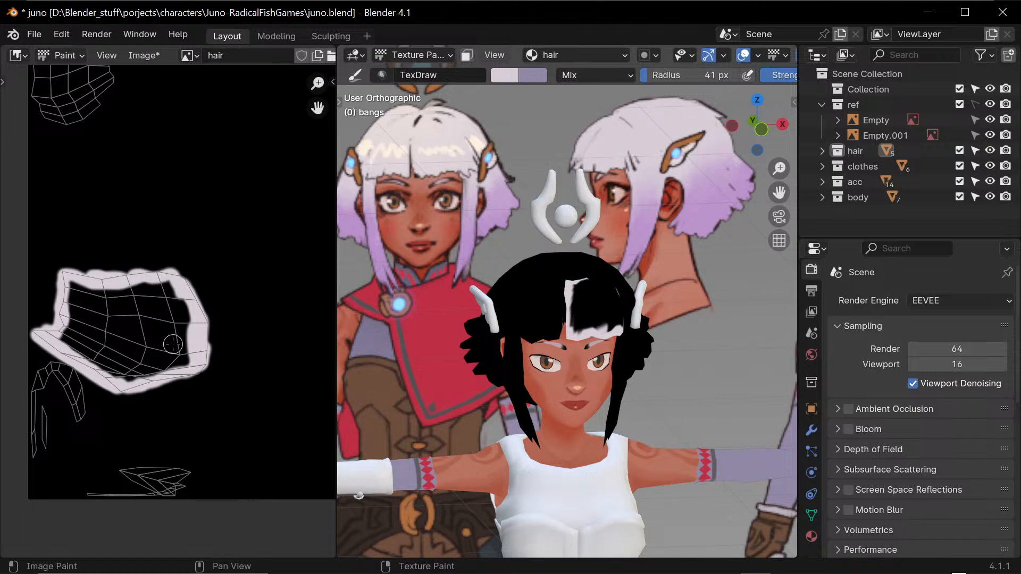
- Fill the interior of the largest bangs UV island completely with the pale hair colour
mouse_move(185, 360)
left_mouse_down()
mouse_move(173, 370)
mouse_move(186, 342)
mouse_move(136, 373)
mouse_move(179, 340)
mouse_move(166, 276)
mouse_move(80, 277)
mouse_move(33, 335)
mouse_move(51, 319)
mouse_move(66, 334)
mouse_move(70, 320)
mouse_move(80, 351)
mouse_move(54, 314)
mouse_move(111, 382)
mouse_move(90, 361)
mouse_move(131, 375)
mouse_move(149, 345)
mouse_move(157, 365)
mouse_move(161, 346)
left_mouse_up()
mouse_move(163, 324)
left_mouse_down()
mouse_move(139, 340)
mouse_move(151, 299)
mouse_move(128, 319)
mouse_move(153, 311)
left_mouse_up()
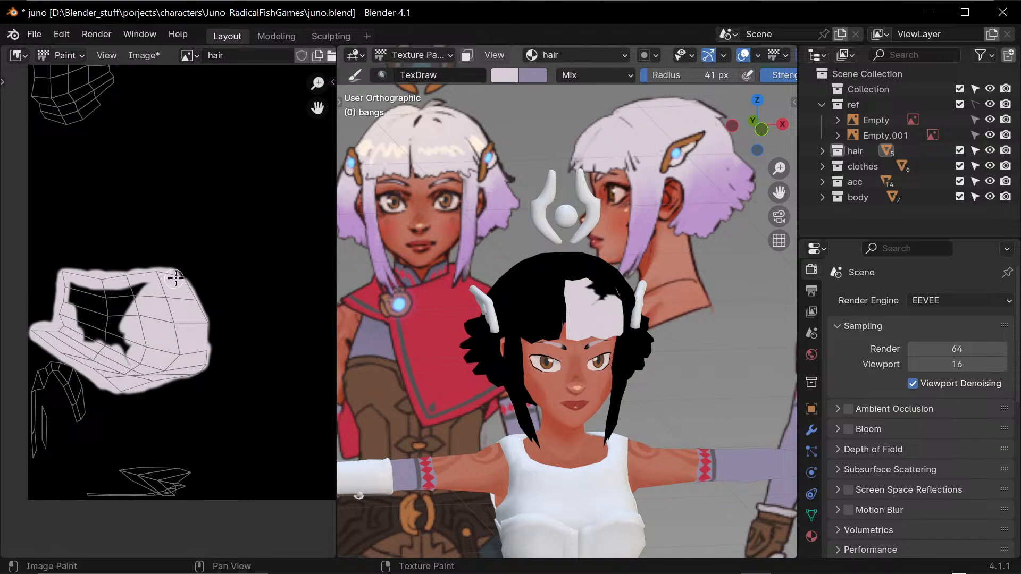
left_click_drag(175, 278, 203, 340)
mouse_move(128, 343)
left_mouse_down()
mouse_move(140, 300)
mouse_move(115, 341)
mouse_move(137, 285)
mouse_move(109, 328)
mouse_move(104, 298)
mouse_move(86, 337)
mouse_move(74, 305)
mouse_move(100, 291)
left_mouse_up()
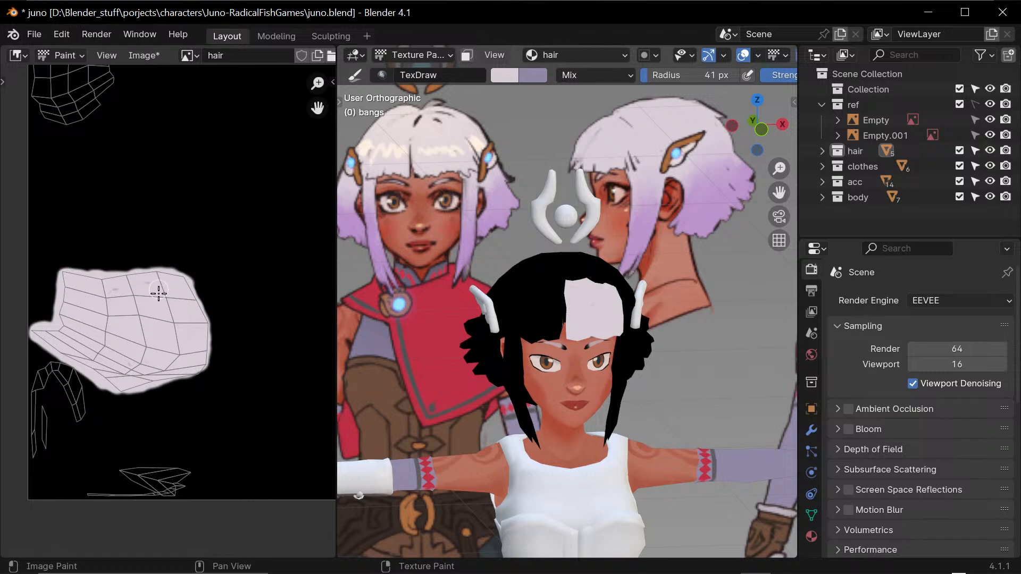
left_click_drag(111, 384, 130, 389)
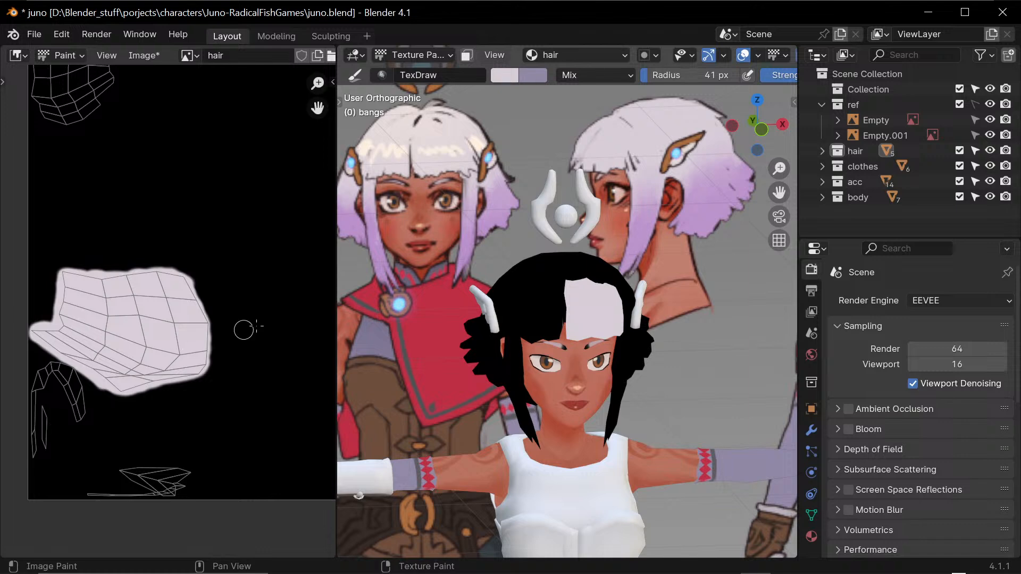
- Paint the entire rounded UV island in the texture's upper corner with the pale hair colour
middle_click_drag(248, 375, 290, 322)
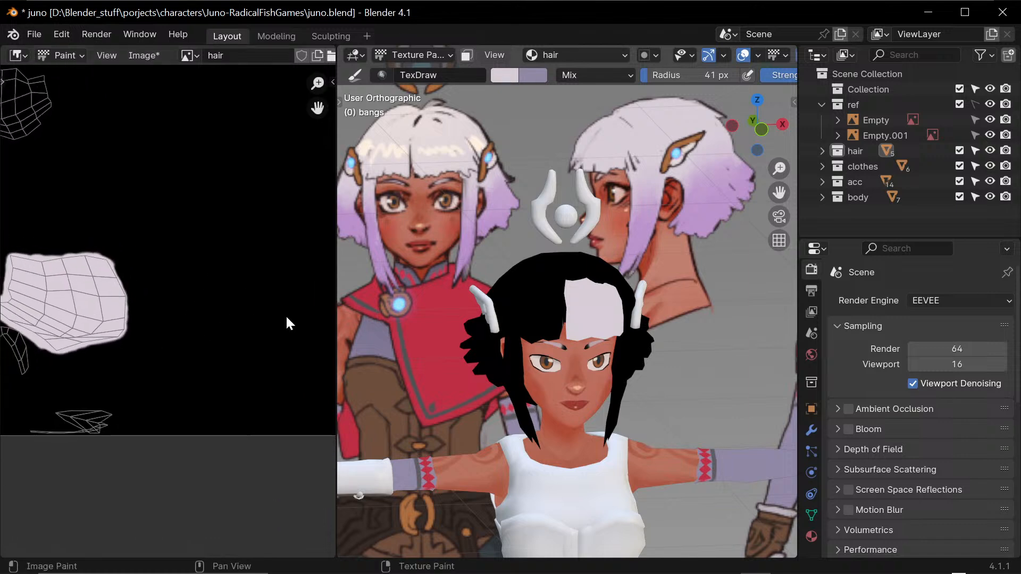
middle_click_drag(458, 367, 454, 423)
middle_click_drag(170, 286, 305, 381)
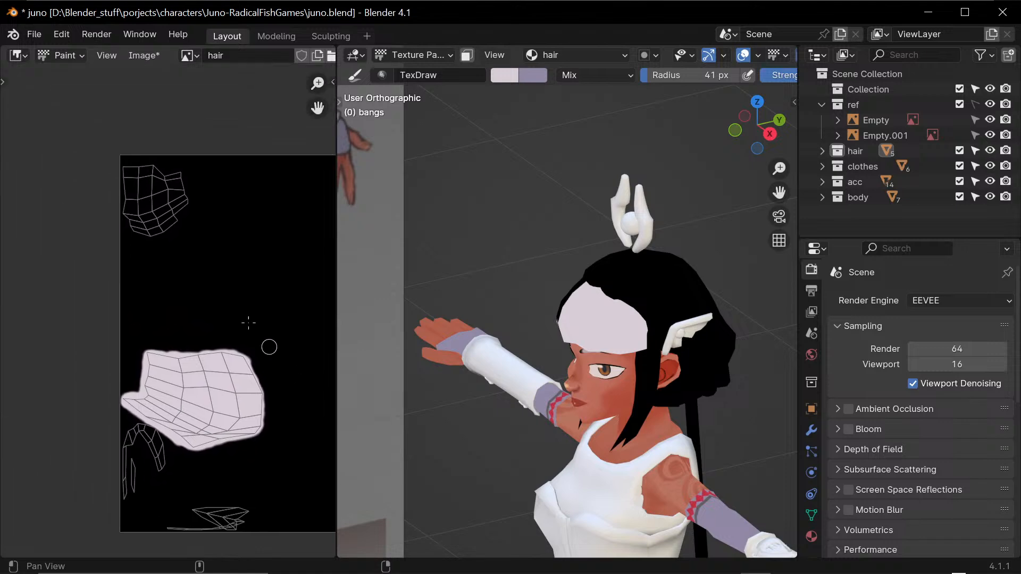
middle_click_drag(214, 259, 209, 293)
left_click_drag(134, 205, 147, 246)
middle_click_drag(601, 381, 716, 372)
middle_click_drag(517, 401, 579, 403)
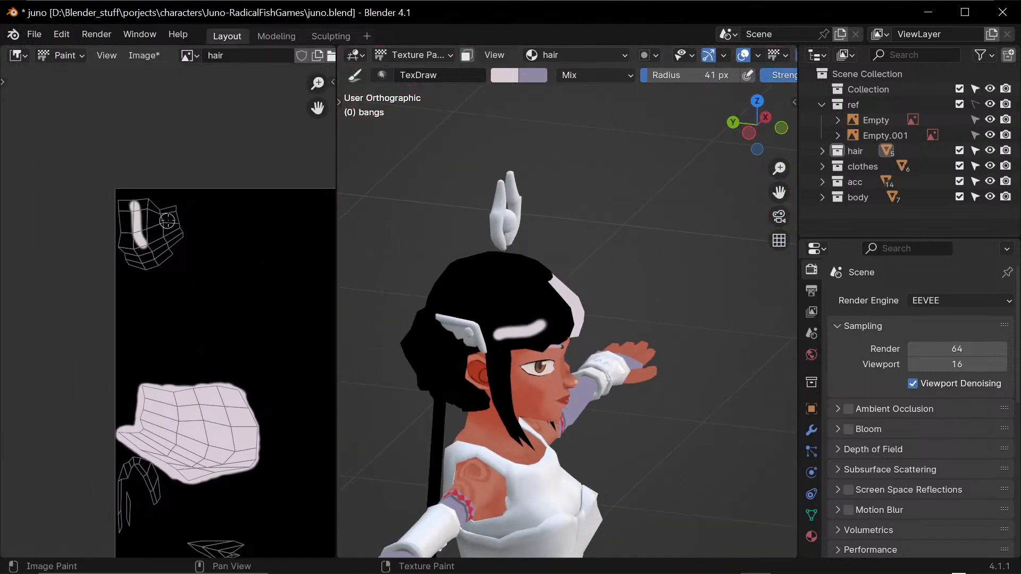
mouse_move(161, 213)
left_mouse_down()
mouse_move(175, 220)
mouse_move(165, 218)
mouse_move(177, 240)
mouse_move(175, 218)
mouse_move(168, 254)
mouse_move(147, 266)
mouse_move(127, 258)
mouse_move(126, 201)
mouse_move(164, 215)
mouse_move(165, 256)
mouse_move(168, 230)
mouse_move(174, 246)
mouse_move(125, 251)
mouse_move(119, 214)
mouse_move(129, 232)
mouse_move(141, 203)
mouse_move(149, 250)
mouse_move(136, 252)
mouse_move(133, 226)
left_mouse_up()
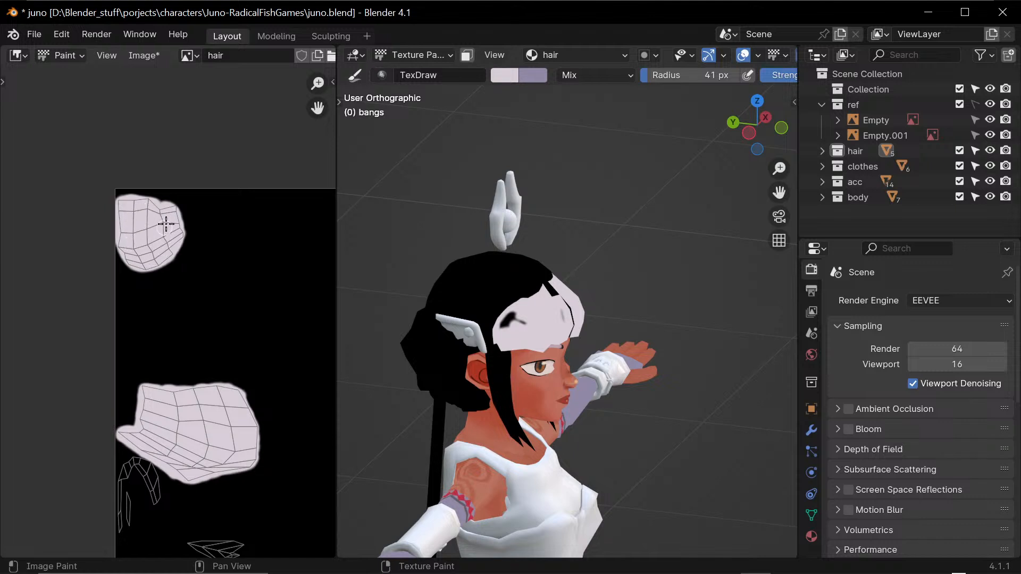
left_click_drag(166, 224, 165, 230)
- Sample the lilac from the reference hair tips and paint the lowest and the arched UV islands with it
middle_click_drag(630, 299, 595, 413)
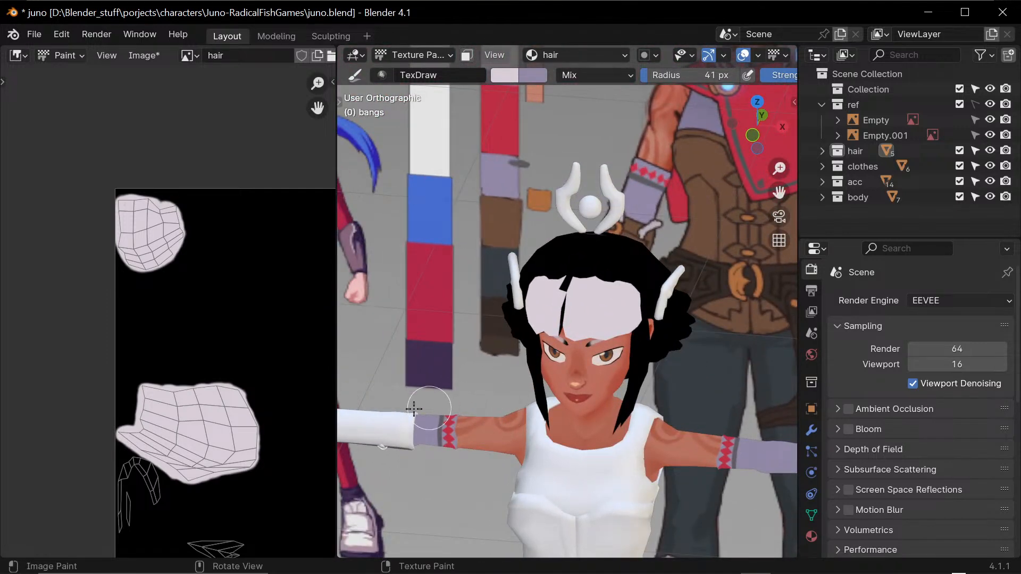
middle_click_drag(240, 437, 227, 312)
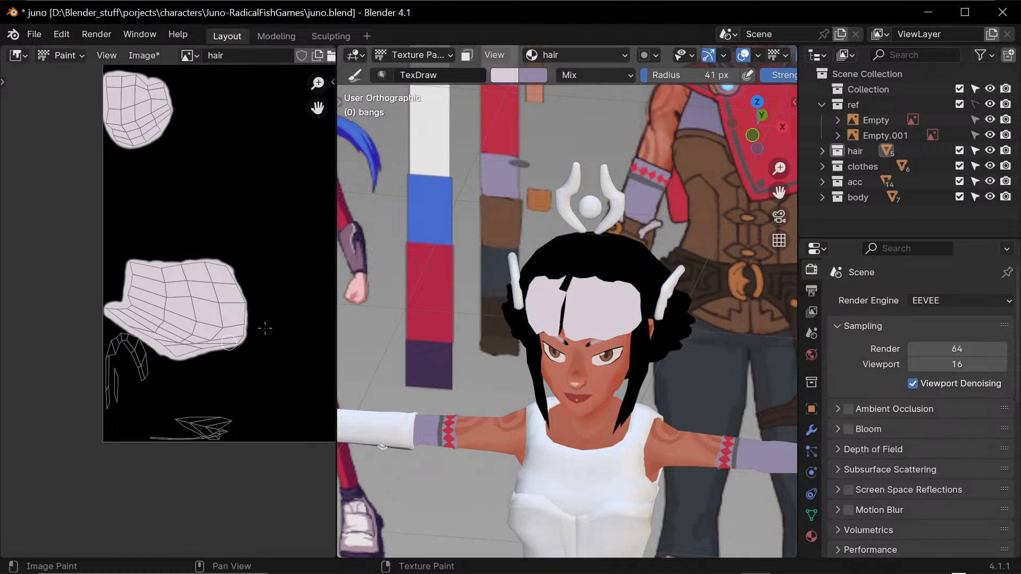
middle_click_drag(525, 328, 564, 310)
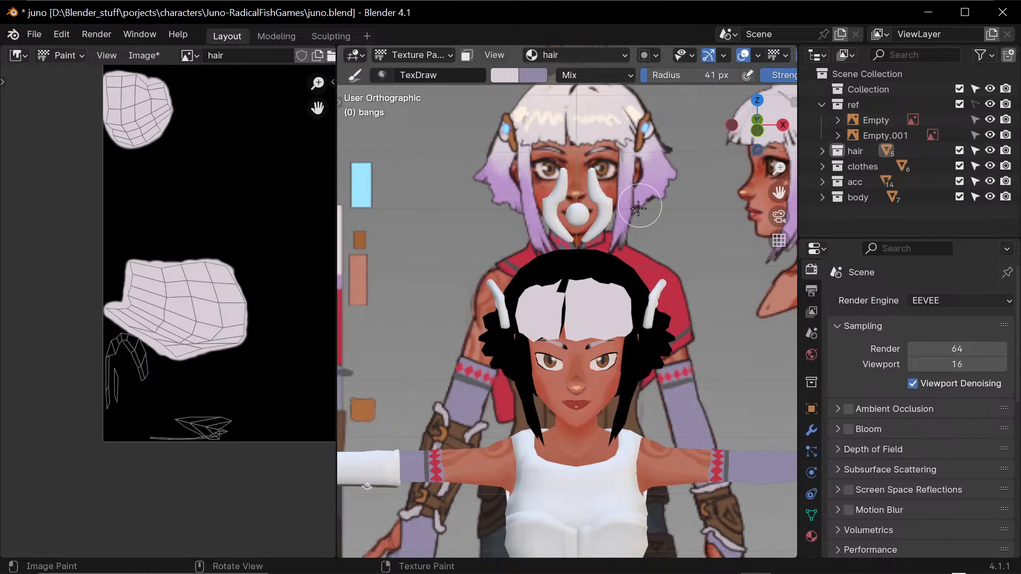
key("s")
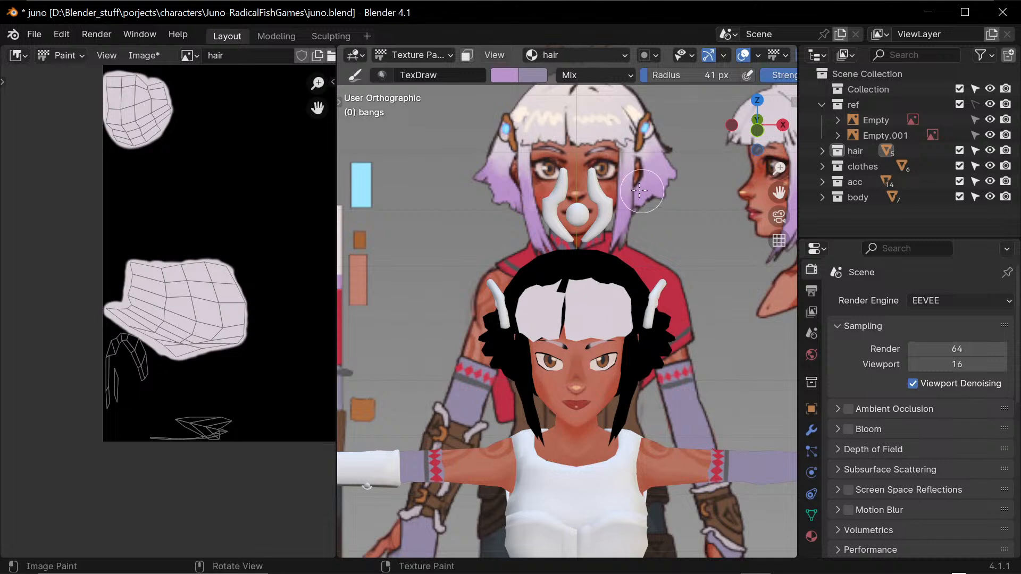
mouse_move(183, 425)
left_mouse_down()
mouse_move(220, 423)
mouse_move(150, 439)
mouse_move(186, 436)
mouse_move(197, 419)
left_mouse_up()
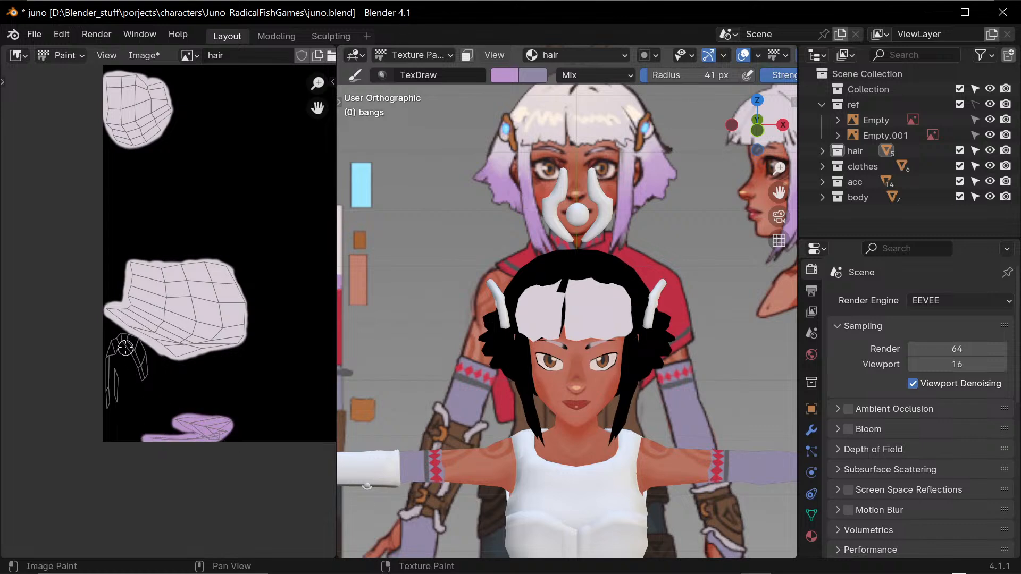
mouse_move(125, 348)
left_mouse_down()
mouse_move(142, 375)
mouse_move(135, 341)
mouse_move(112, 354)
mouse_move(126, 341)
mouse_move(108, 407)
mouse_move(112, 367)
mouse_move(112, 379)
mouse_move(138, 366)
left_mouse_up()
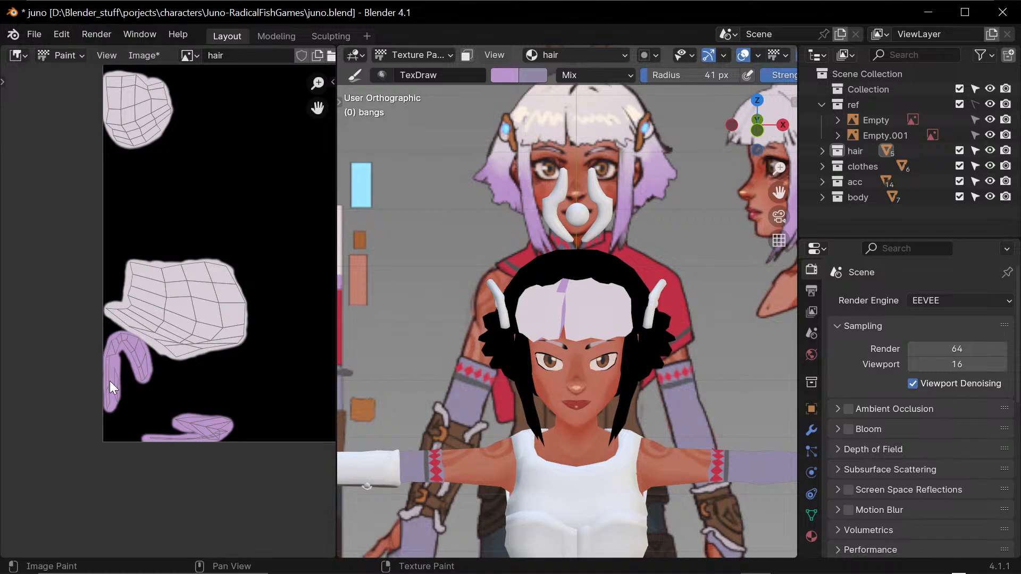
- Sample the pale hair colour again and repaint the arched UV island below the largest bangs island
mouse_move(555, 418)
middle_mouse_down()
mouse_move(537, 366)
mouse_move(578, 395)
mouse_move(612, 372)
mouse_move(554, 405)
middle_mouse_up()
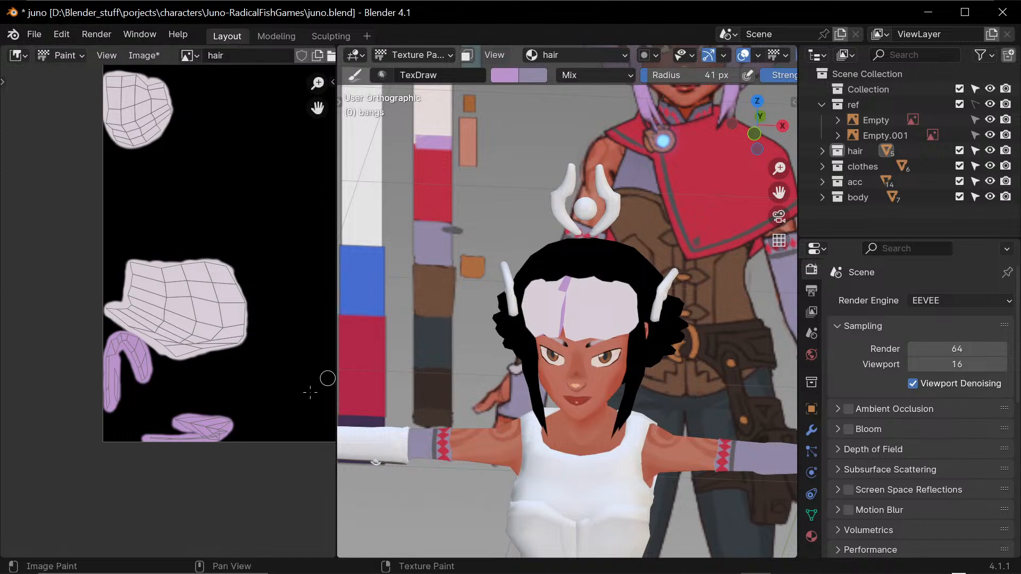
key("s")
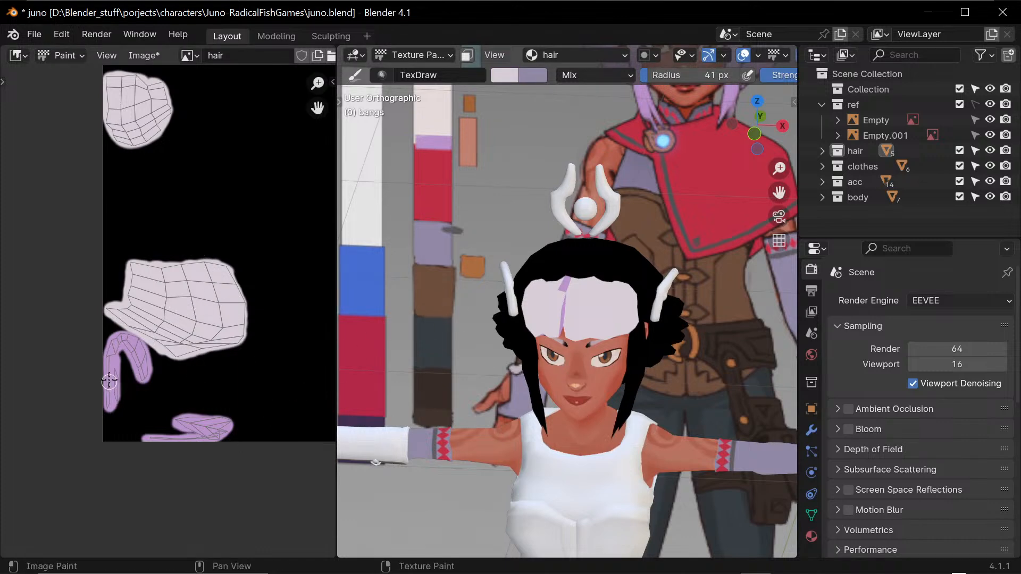
mouse_move(112, 380)
left_mouse_down()
mouse_move(116, 389)
mouse_move(113, 341)
mouse_move(112, 349)
mouse_move(137, 347)
mouse_move(143, 376)
mouse_move(129, 345)
mouse_move(139, 366)
mouse_move(116, 360)
mouse_move(117, 371)
left_mouse_up()
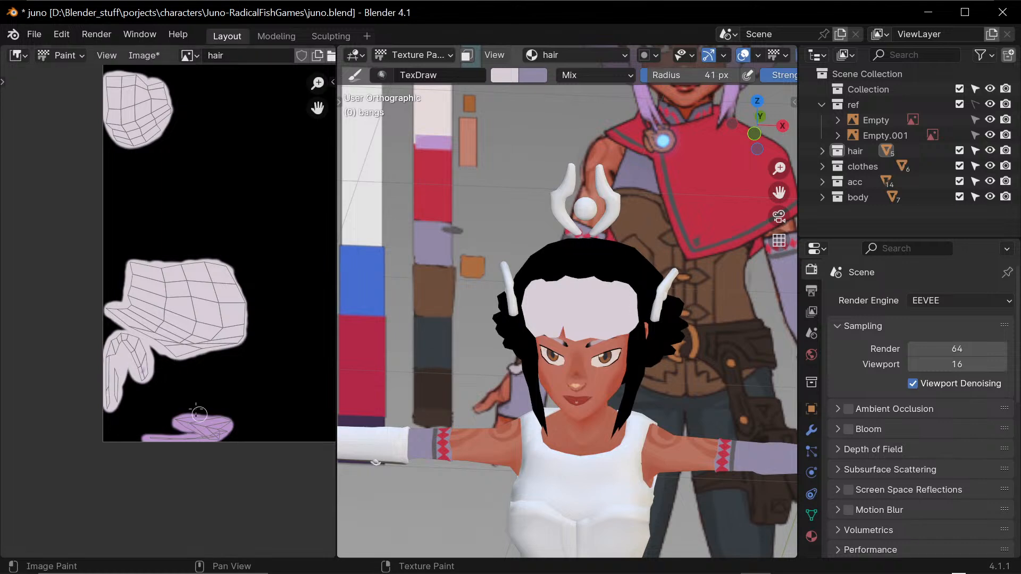
- Repaint the lowest bangs UV island with the pale hair colour
mouse_move(179, 444)
left_mouse_down()
mouse_move(212, 438)
mouse_move(198, 418)
mouse_move(189, 424)
left_mouse_up()
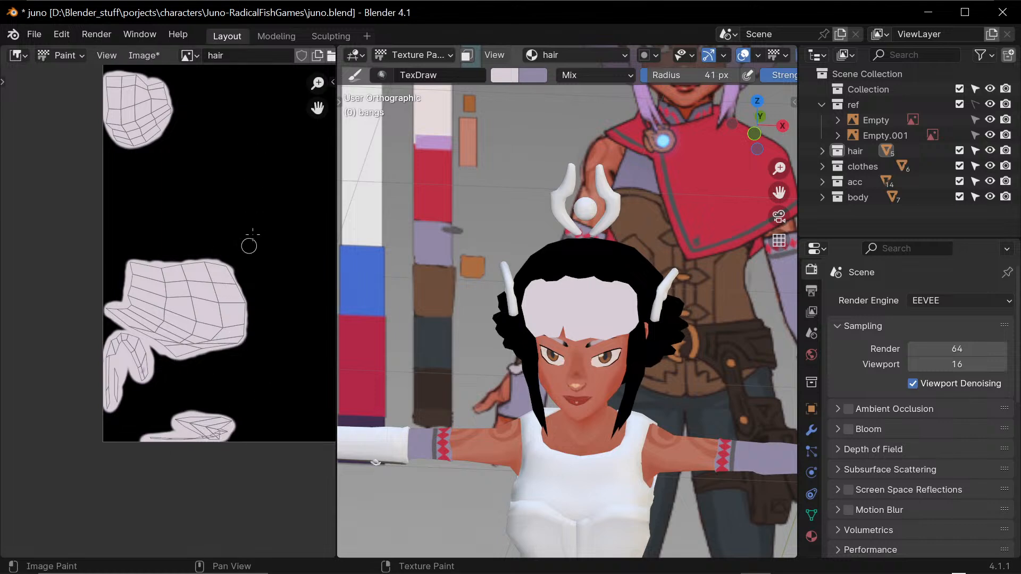
middle_click_drag(250, 275, 180, 238)
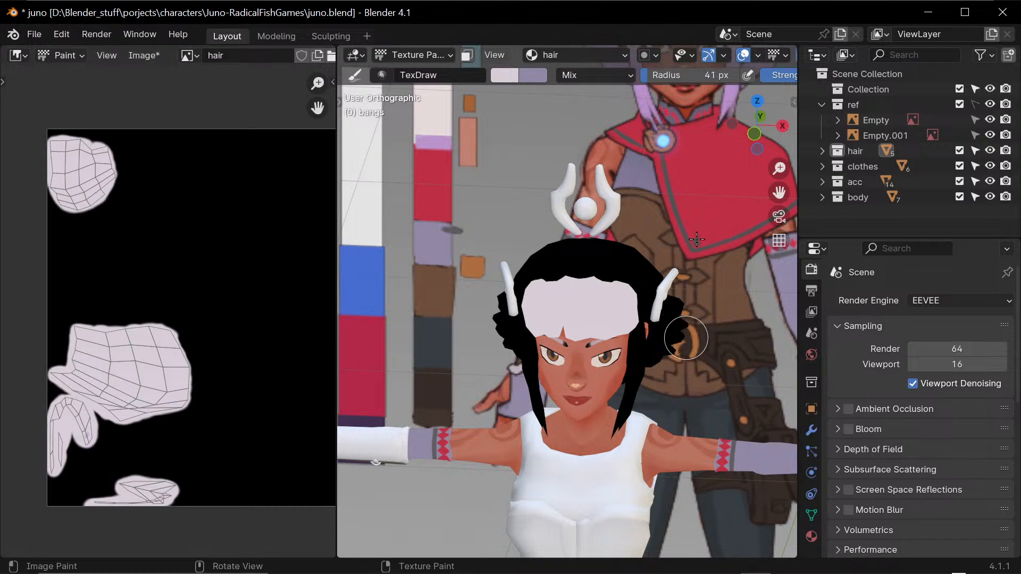
- Switch texture painting from the bangs to the back-hair object and widen the image editor to show its UV islands
middle_click_drag(685, 345, 597, 349)
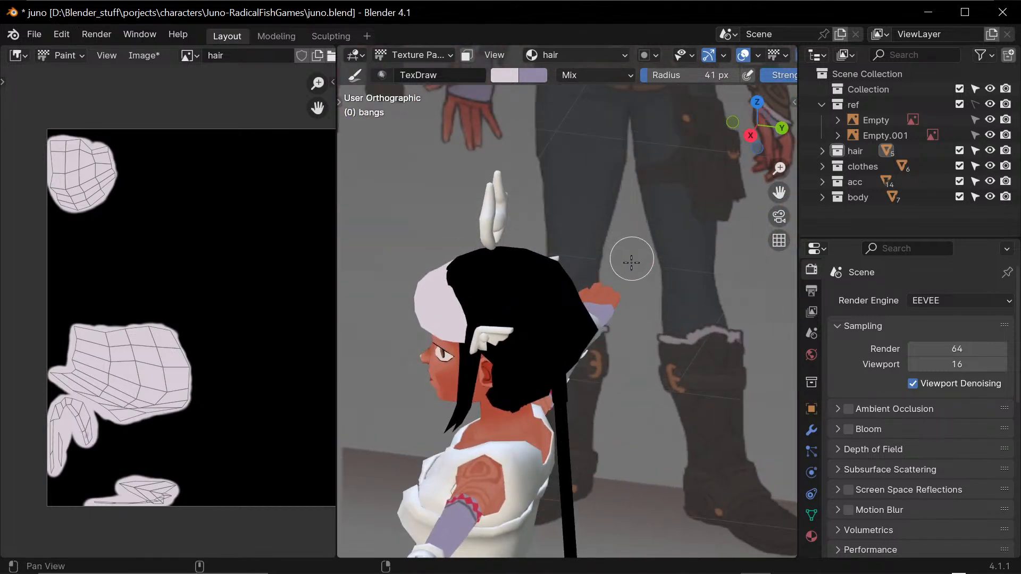
middle_click_drag(568, 310, 567, 339, "shift")
key("alt+q")
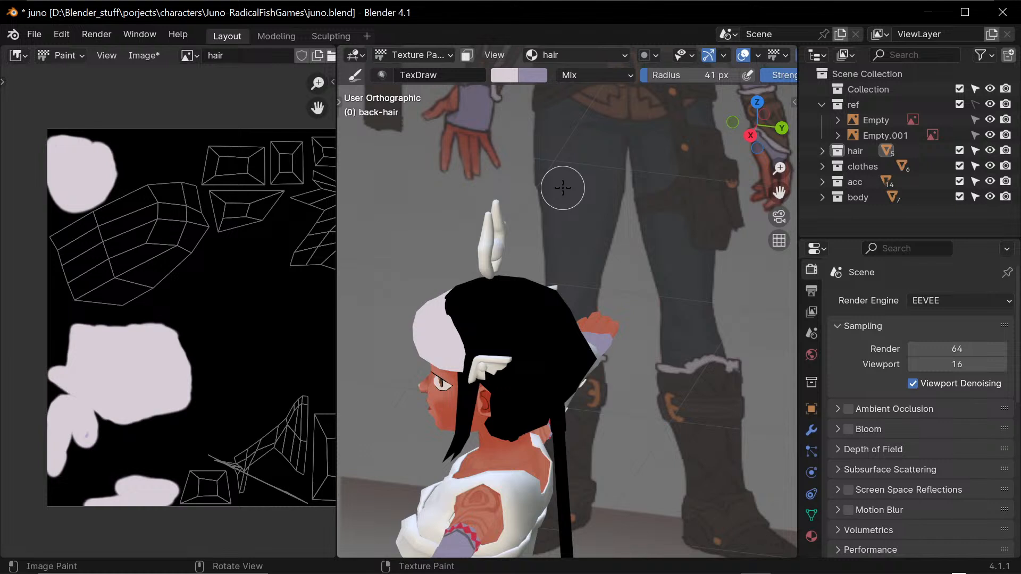
left_click_drag(334, 415, 424, 414)
middle_click_drag(351, 340, 332, 388)
middle_click_drag(298, 444, 336, 470)
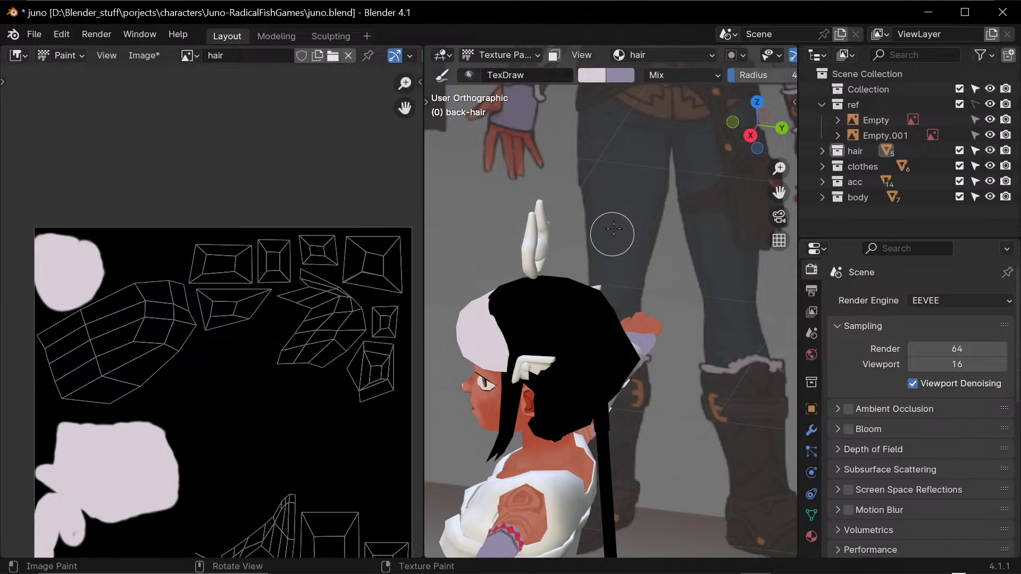
- Turn on the wireframe overlay in the 3D view
middle_click_drag(609, 255, 609, 330)
key("q")
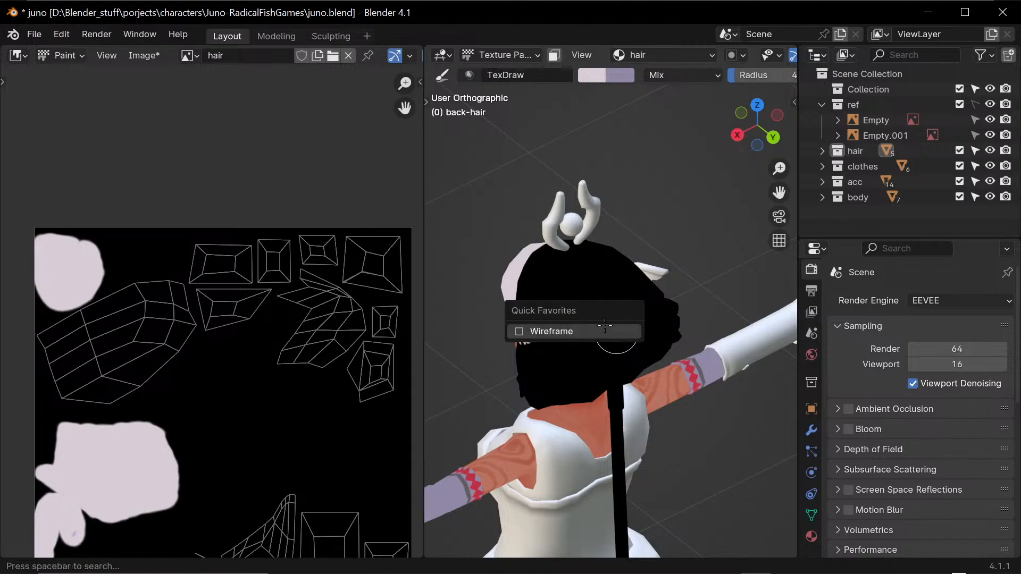
left_click(604, 333)
- Try painting the pale hair colour directly onto the back of the head on the 3D model
mouse_move(585, 305)
left_mouse_down()
mouse_move(631, 295)
mouse_move(588, 322)
mouse_move(611, 304)
mouse_move(596, 282)
mouse_move(561, 310)
mouse_move(650, 344)
left_mouse_up()
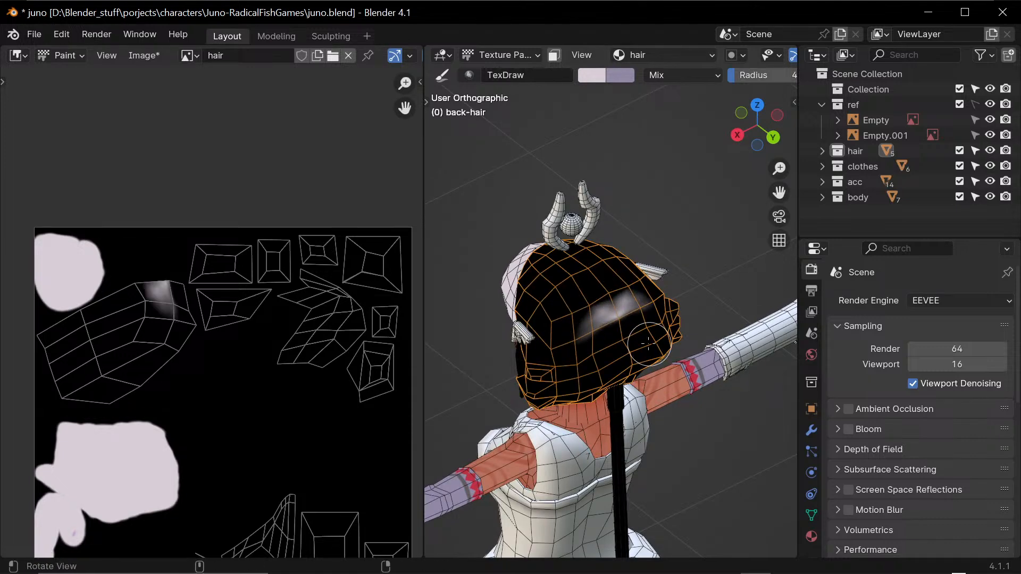
middle_click_drag(649, 344, 630, 314)
left_click_drag(617, 305, 633, 268)
middle_click_drag(684, 291, 582, 304, "shift")
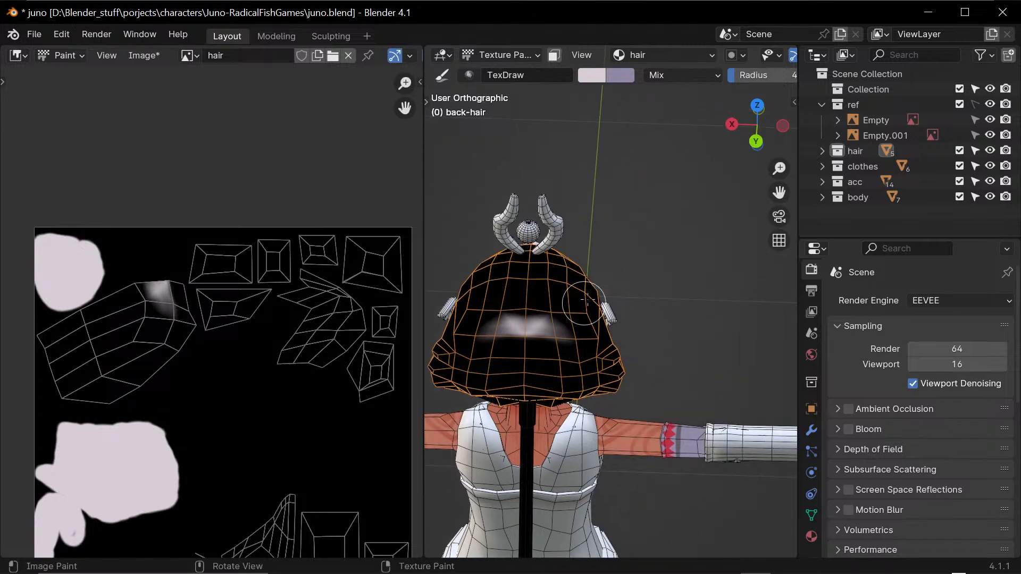
mouse_move(557, 353)
middle_mouse_down("ctrl")
mouse_move(574, 331)
mouse_move(584, 357)
middle_mouse_up("ctrl")
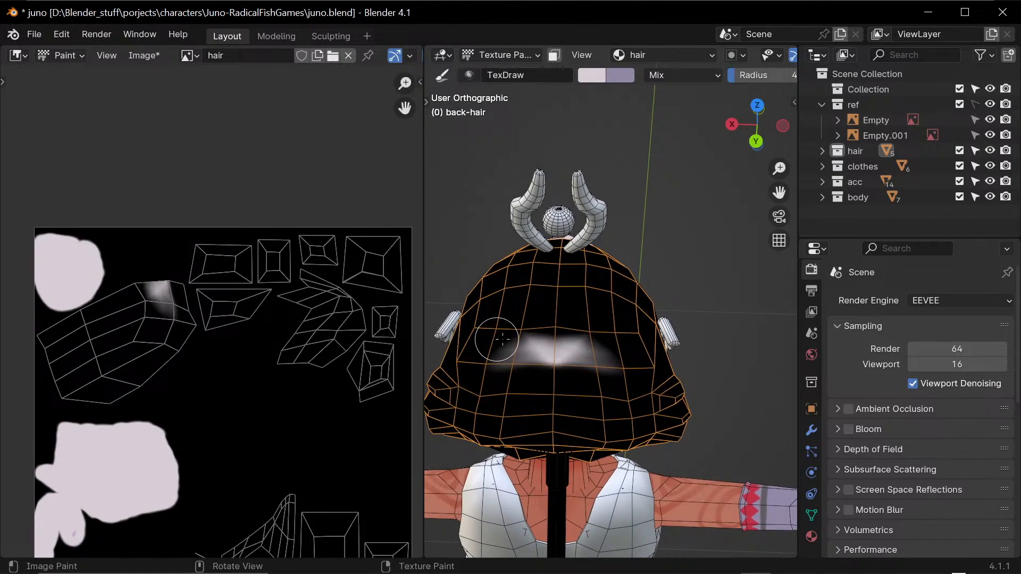
left_click_drag(542, 331, 568, 312)
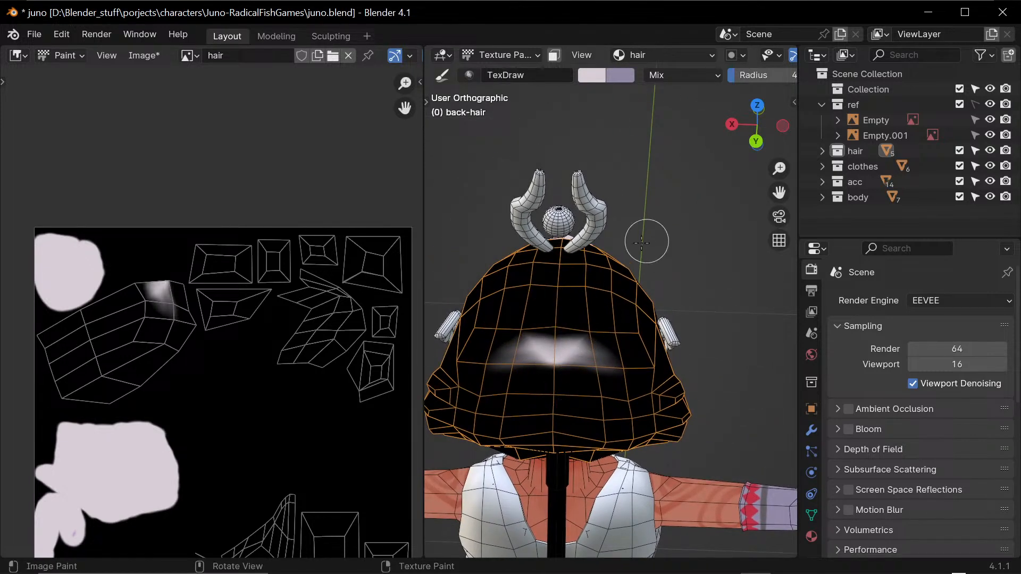
- Recalculate the back-hair mesh's normals, merge its vertices by distance at 0.0001 m, and return to texture painting
key("ctrl+Tab")
left_click(708, 344)
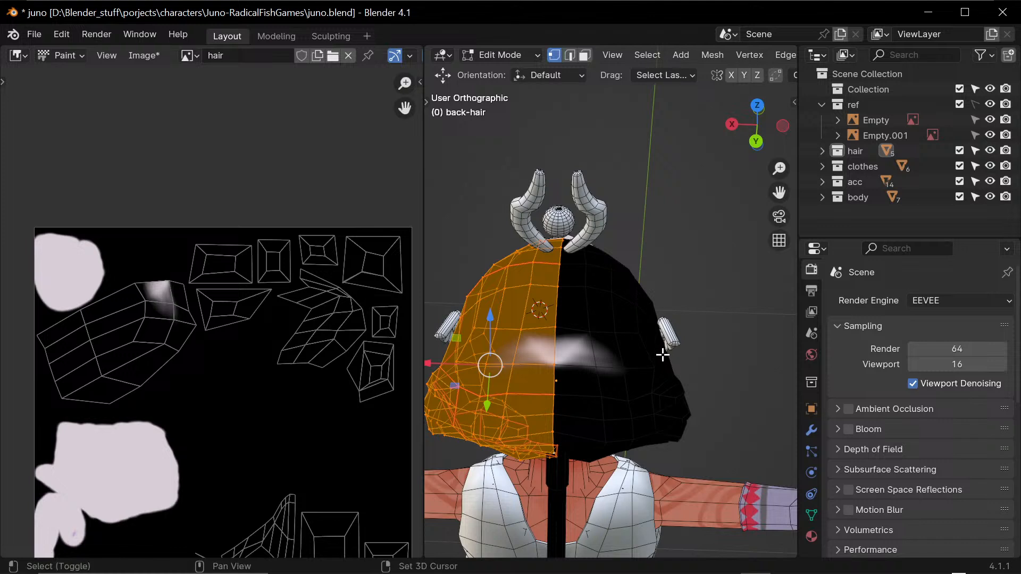
key("shift+n")
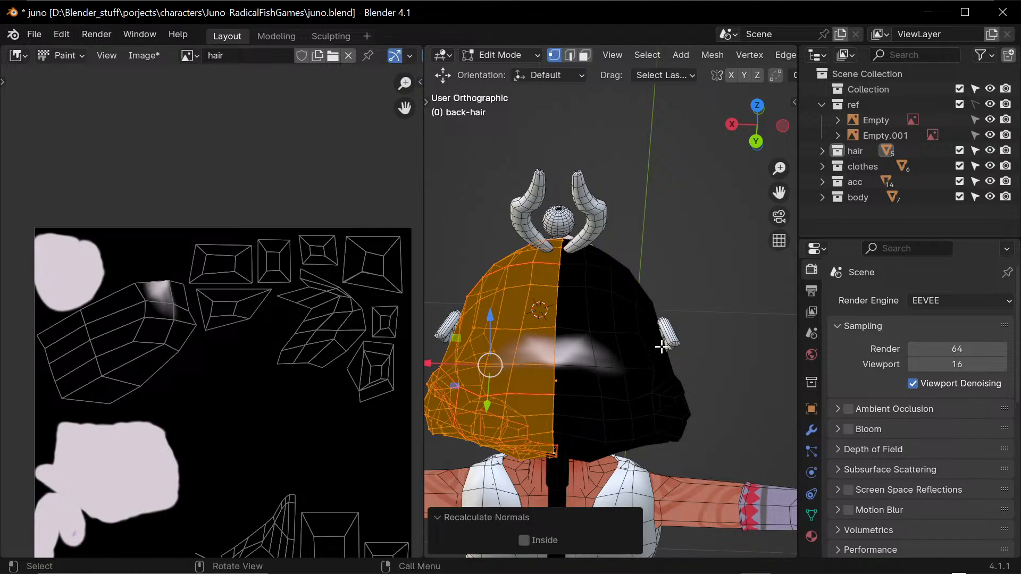
key("m")
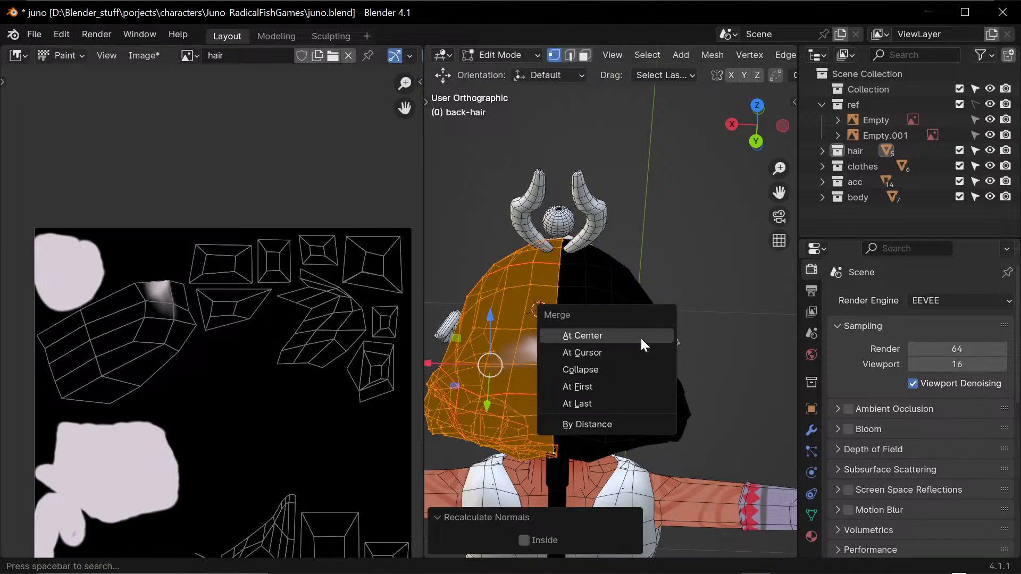
left_click(631, 424)
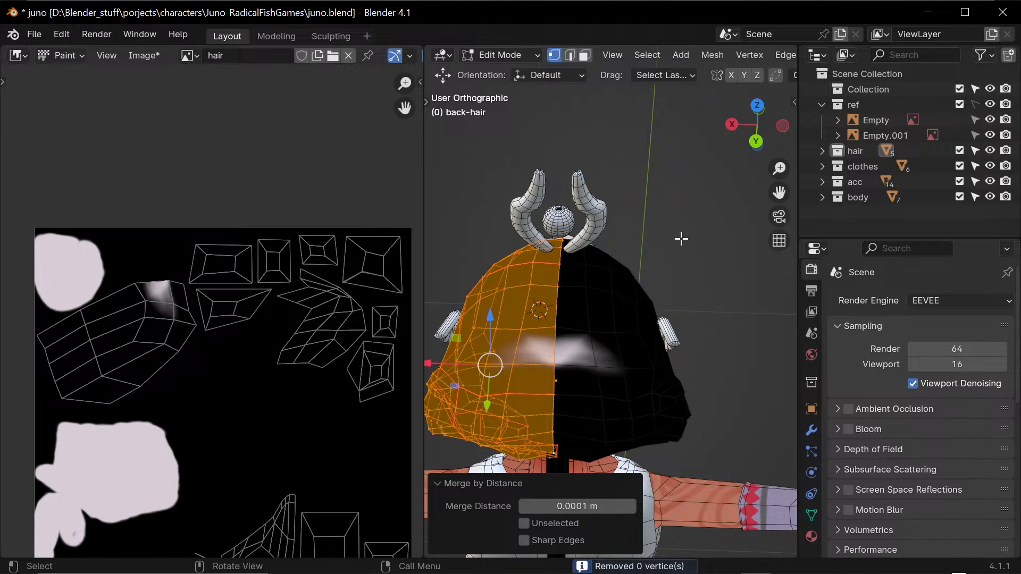
key("ctrl+Tab")
left_click(793, 260)
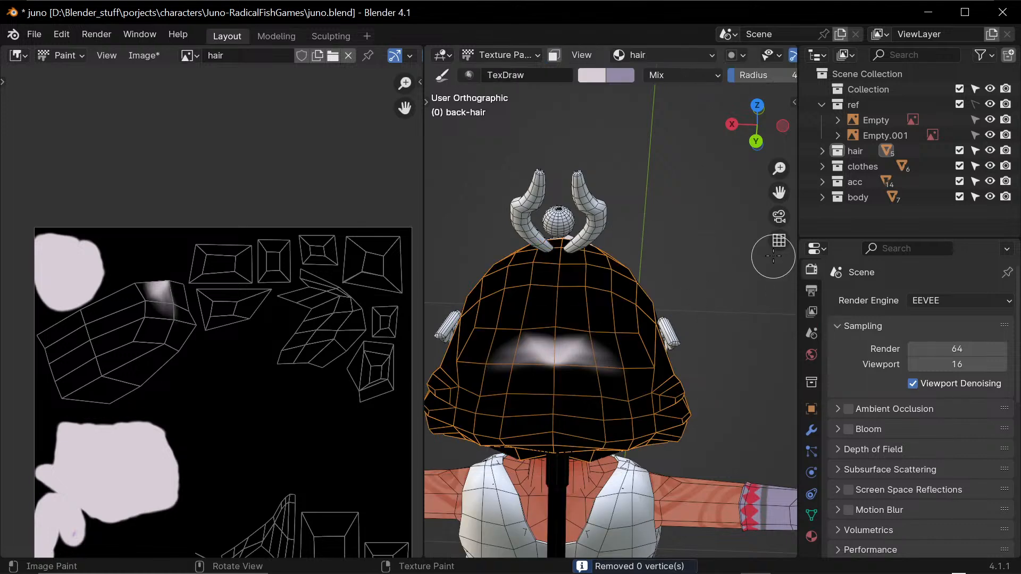
- Paint more pale strokes above the existing band on the 3D back hair
left_click_drag(530, 345, 531, 334)
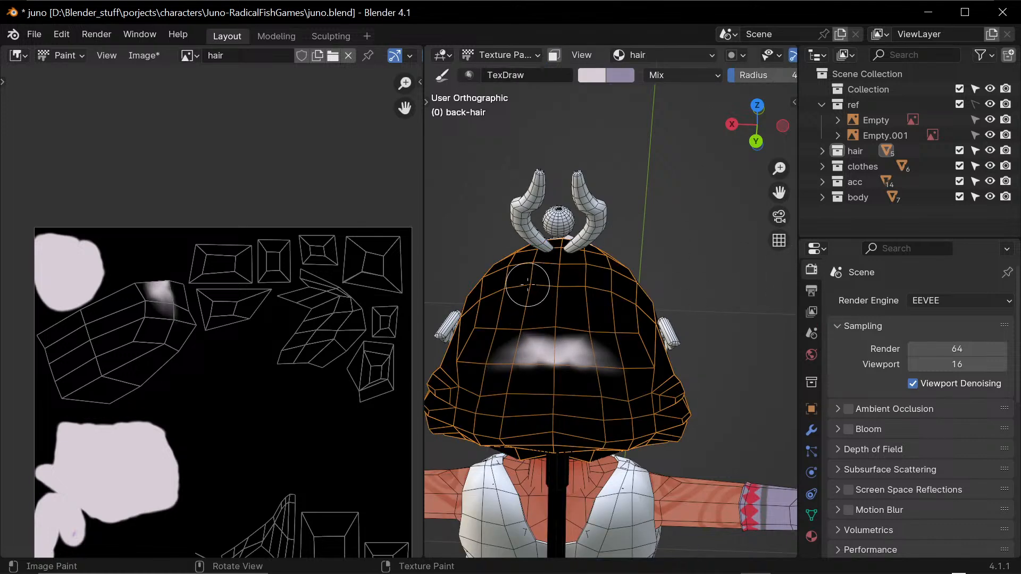
middle_click_drag(523, 324, 514, 319)
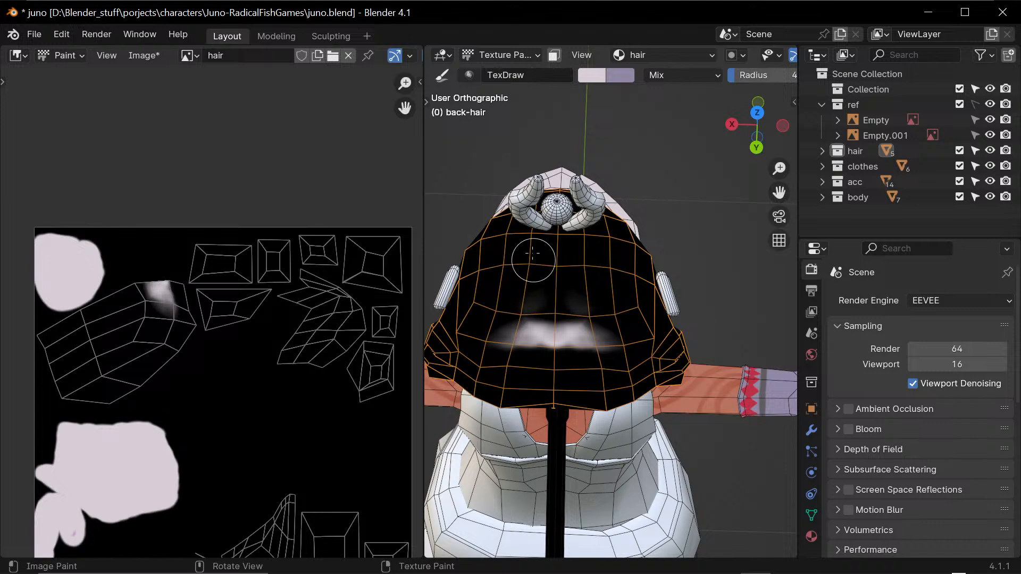
mouse_move(509, 325)
left_mouse_down()
mouse_move(532, 299)
mouse_move(567, 297)
left_mouse_up()
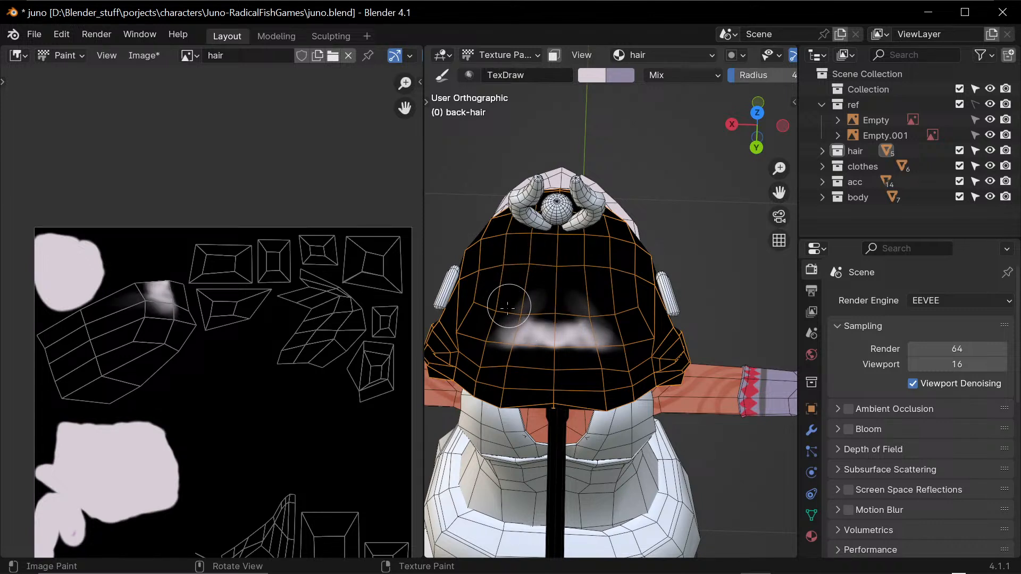
left_click_drag(512, 307, 548, 293)
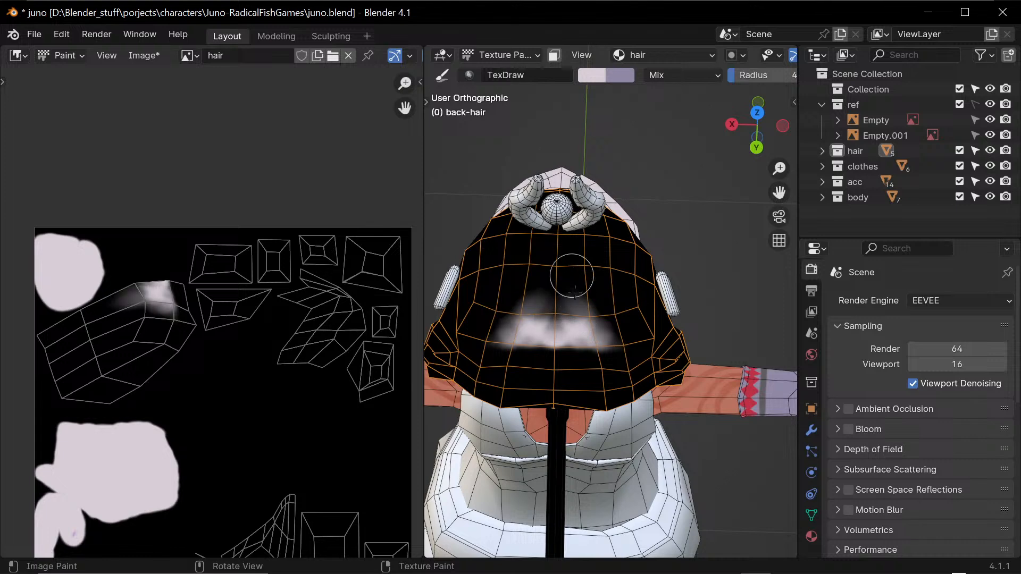
left_click_drag(620, 329, 597, 298)
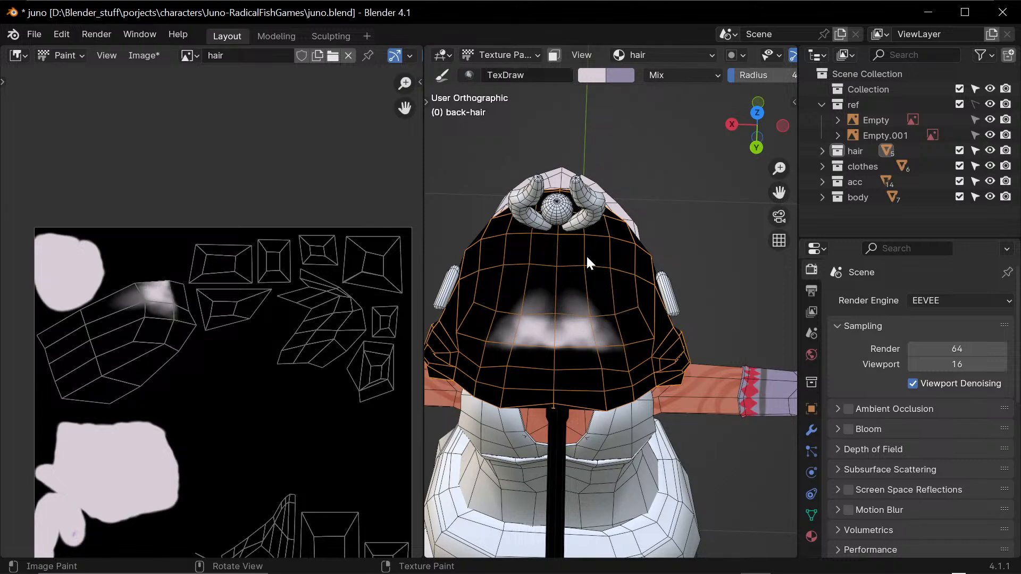
- Adjust the brush strength to 1.000 and brush the pale colour over the crown and side of the 3D back hair
key("shift+f")
left_click(665, 296)
mouse_move(524, 335)
left_mouse_down("alt")
mouse_move(566, 330)
mouse_move(608, 307)
left_mouse_up("alt")
mouse_move(577, 399)
left_mouse_down()
mouse_move(550, 439)
mouse_move(565, 404)
mouse_move(558, 367)
mouse_move(523, 376)
mouse_move(544, 405)
mouse_move(578, 382)
left_mouse_up()
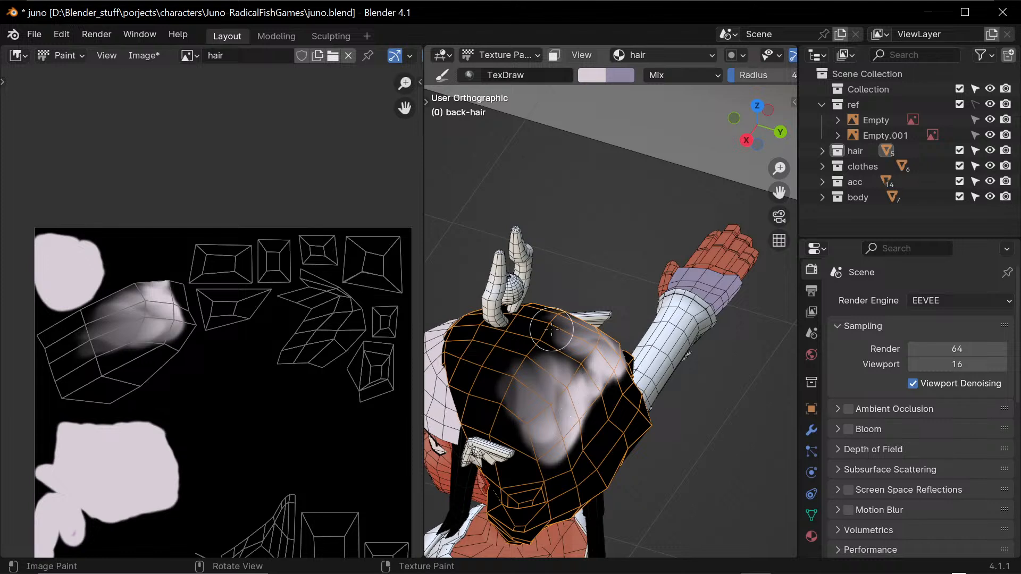
key("shift+f")
left_click(672, 325)
left_click_drag(513, 389, 514, 355)
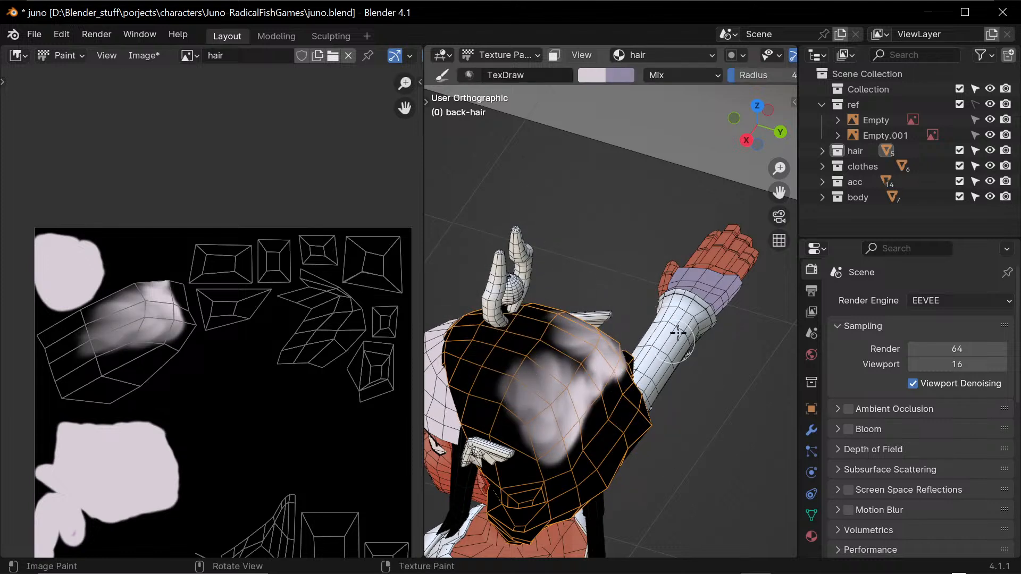
scroll(654, 75, "down", 5)
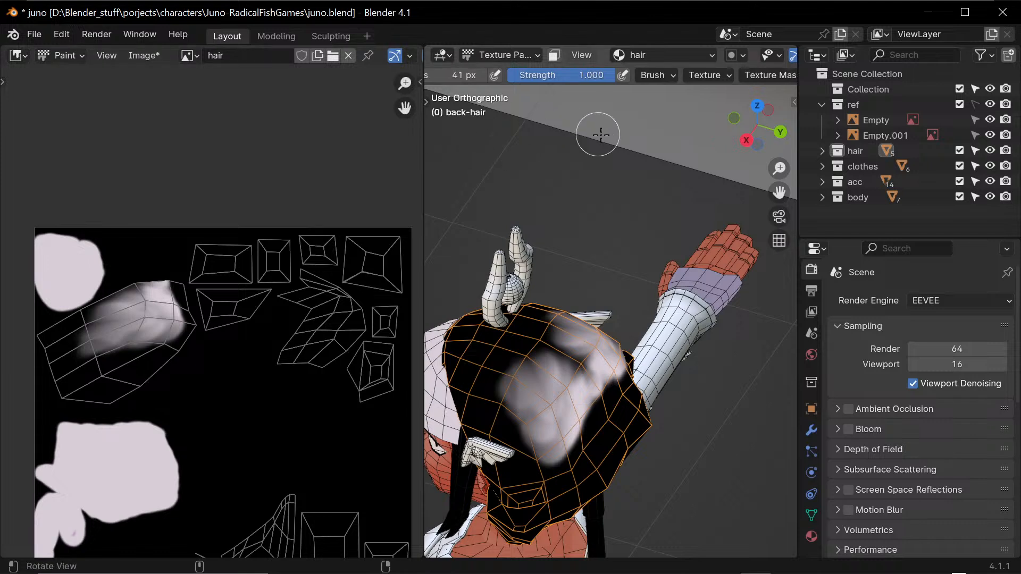
mouse_move(533, 413)
left_mouse_down()
mouse_move(529, 401)
mouse_move(523, 435)
mouse_move(506, 397)
mouse_move(552, 354)
left_mouse_up()
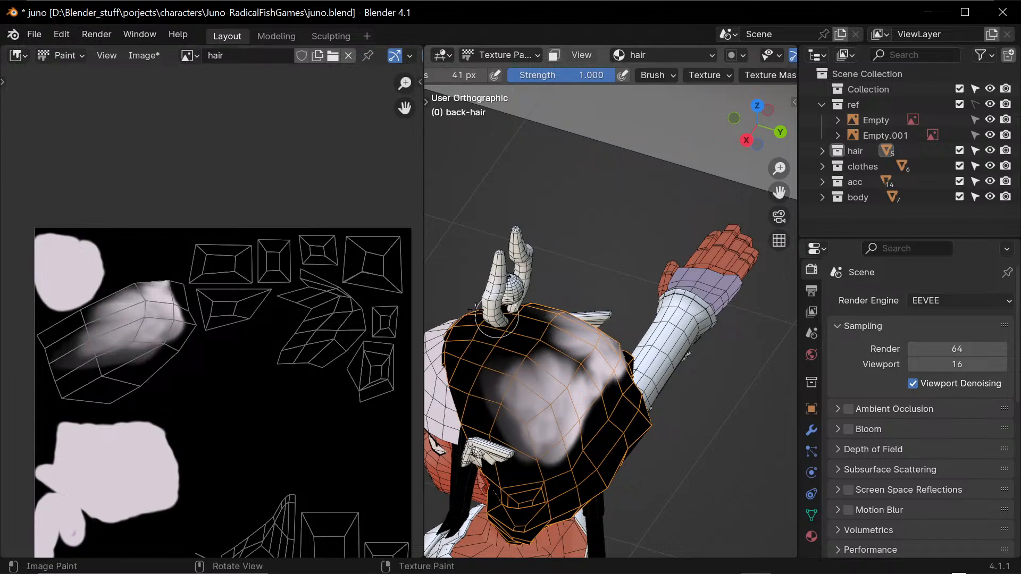
- Enlarge the brush radius to 109 px and fill the large back-hair UV island with the pale hair colour
mouse_move(155, 308)
left_mouse_down()
mouse_move(146, 296)
mouse_move(146, 314)
left_mouse_up()
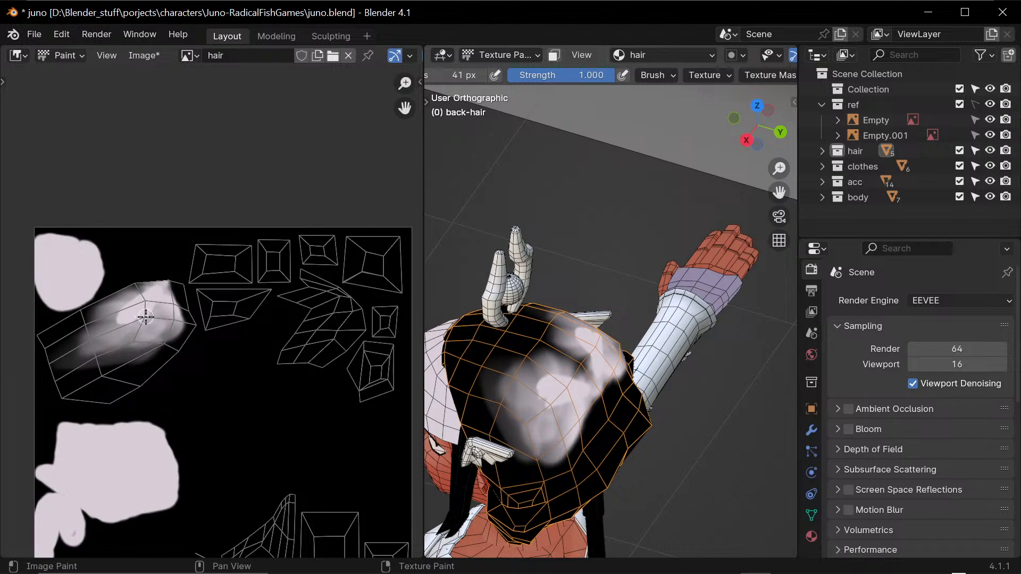
key("f")
left_click(127, 298)
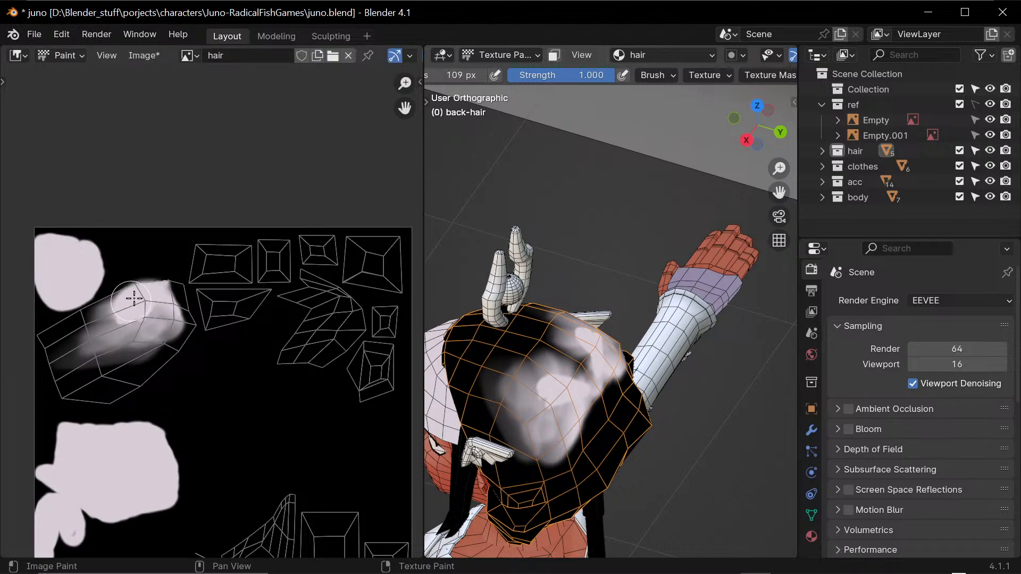
mouse_move(125, 298)
left_mouse_down()
mouse_move(69, 317)
mouse_move(85, 319)
mouse_move(45, 338)
mouse_move(67, 393)
mouse_move(50, 365)
mouse_move(100, 394)
mouse_move(159, 363)
mouse_move(183, 318)
mouse_move(178, 326)
mouse_move(178, 292)
mouse_move(142, 305)
mouse_move(135, 364)
mouse_move(148, 342)
mouse_move(109, 363)
mouse_move(69, 350)
left_mouse_up()
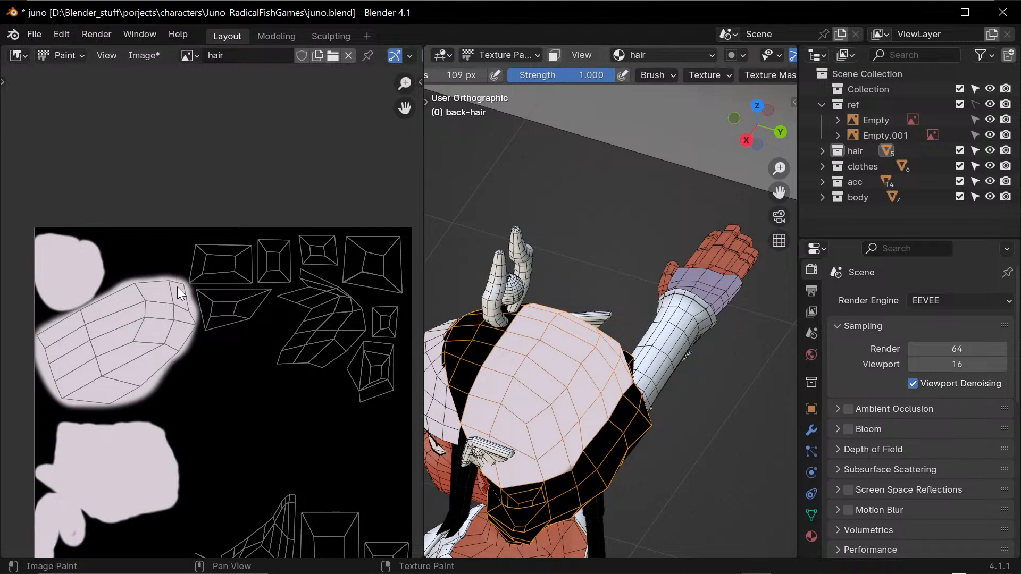
- Sample the lilac from the hair tips in the front-view reference art
middle_click_drag(574, 298, 654, 457)
middle_click_drag(324, 429, 268, 305)
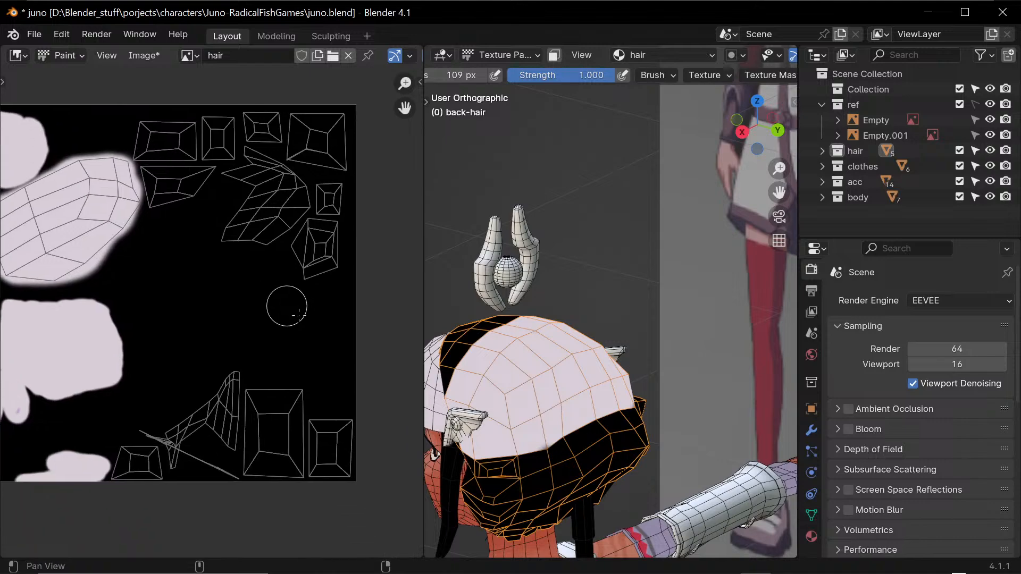
mouse_move(616, 319)
middle_mouse_down()
mouse_move(724, 319)
mouse_move(641, 355)
mouse_move(695, 388)
mouse_move(695, 379)
mouse_move(661, 376)
middle_mouse_up()
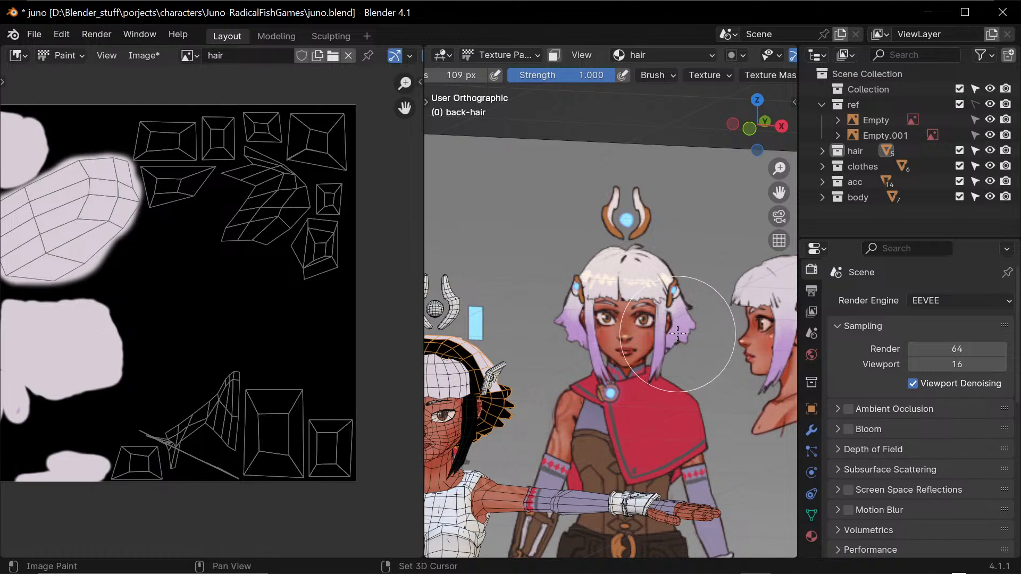
key("s")
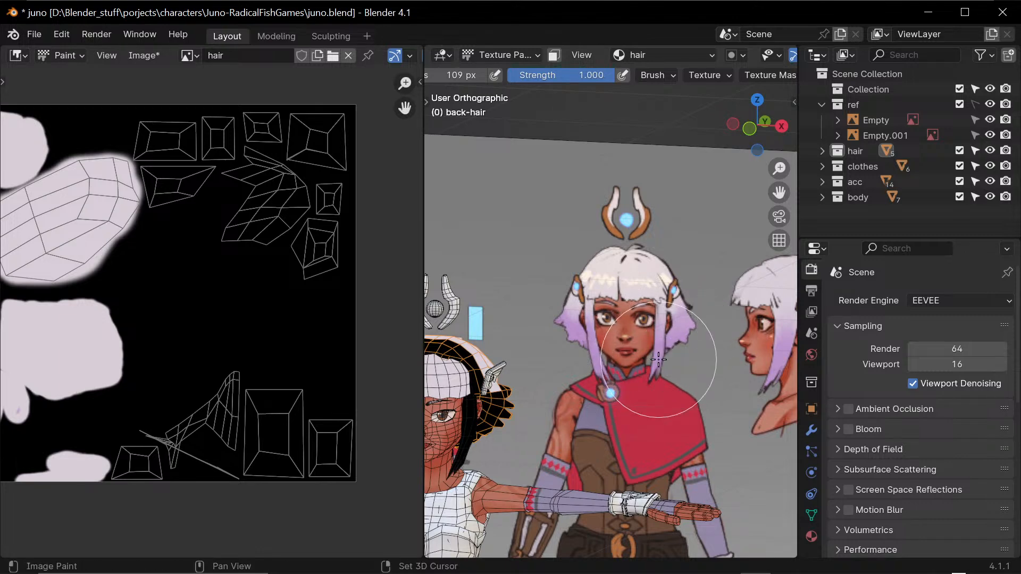
- Paint the folded UV island of the lower back hair with the lilac and save the hair.png texture
middle_click_drag(565, 407, 604, 395)
middle_click_drag(683, 450, 718, 343, "ctrl")
middle_click_drag(737, 409, 582, 225, "shift")
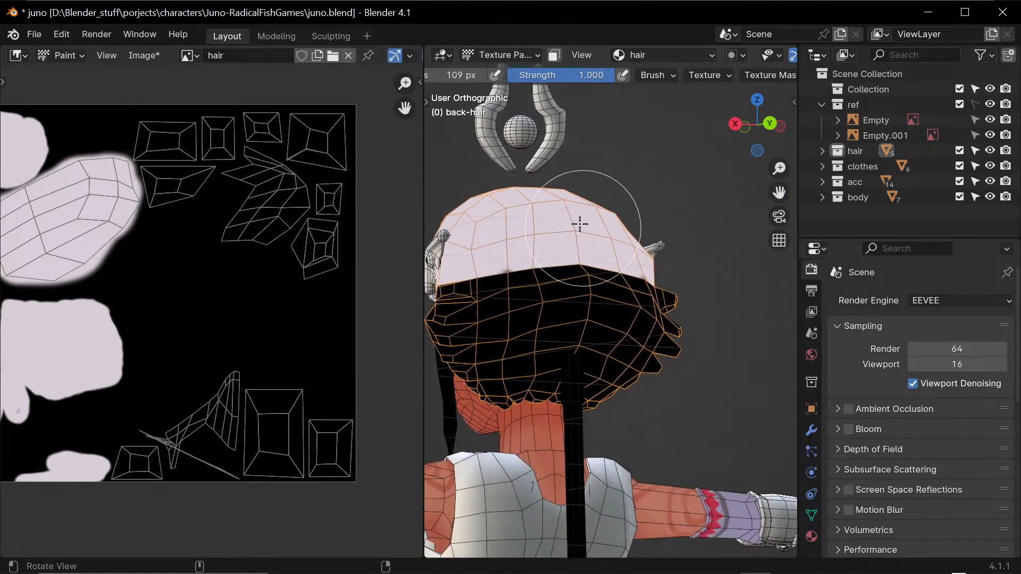
left_click(553, 338)
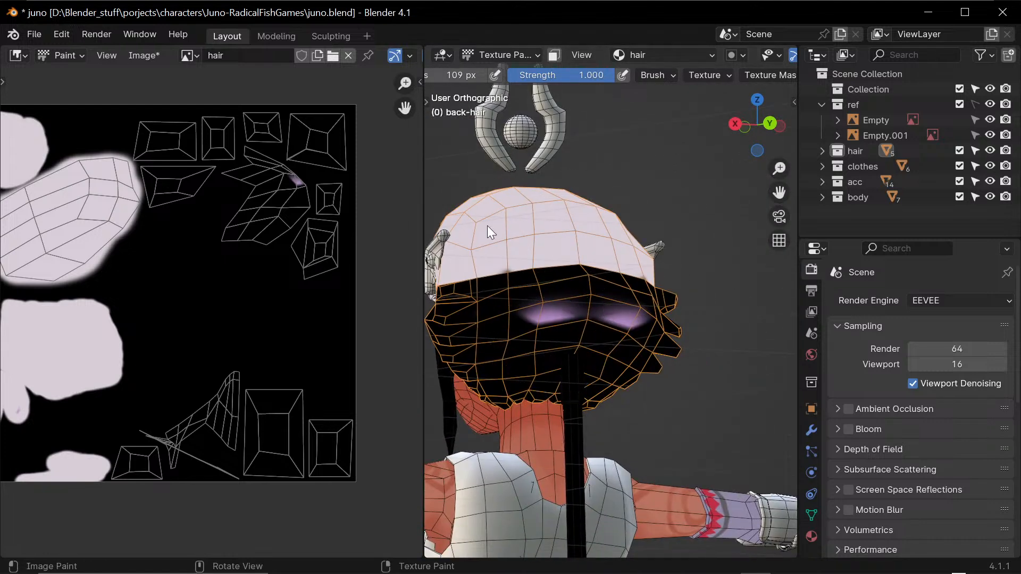
middle_click_drag(240, 229, 230, 324)
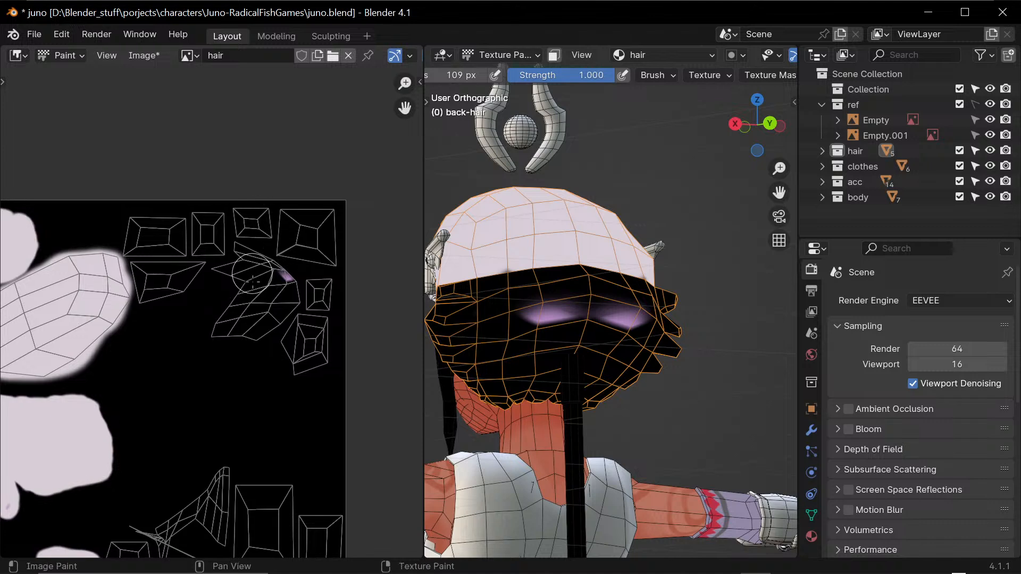
left_click(267, 290)
mouse_move(267, 290)
left_mouse_down()
mouse_move(279, 285)
mouse_move(238, 251)
mouse_move(219, 268)
mouse_move(252, 301)
mouse_move(264, 278)
mouse_move(288, 291)
mouse_move(268, 320)
mouse_move(290, 287)
mouse_move(251, 330)
mouse_move(238, 309)
mouse_move(221, 335)
mouse_move(254, 305)
left_mouse_up()
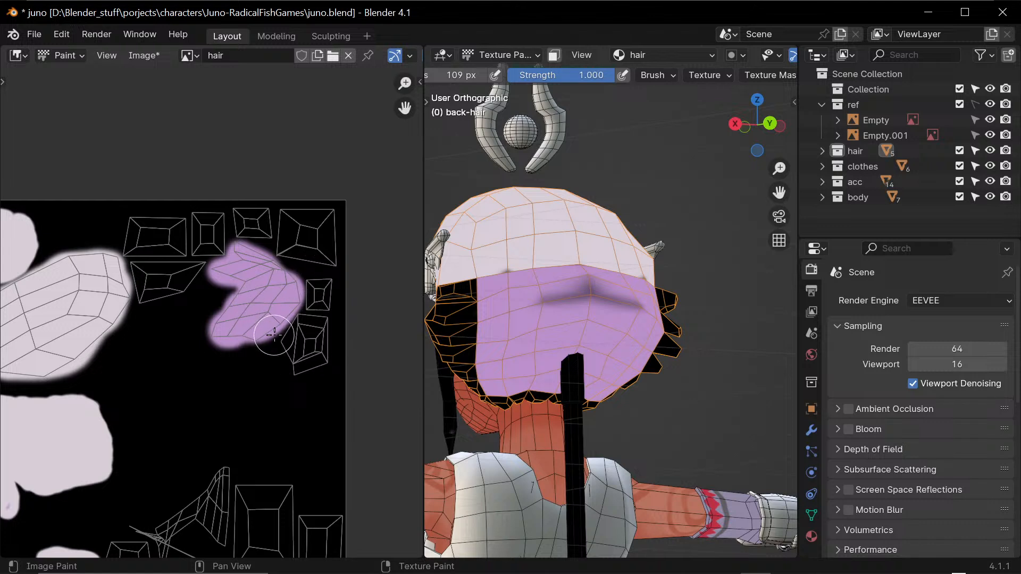
key("alt+s")
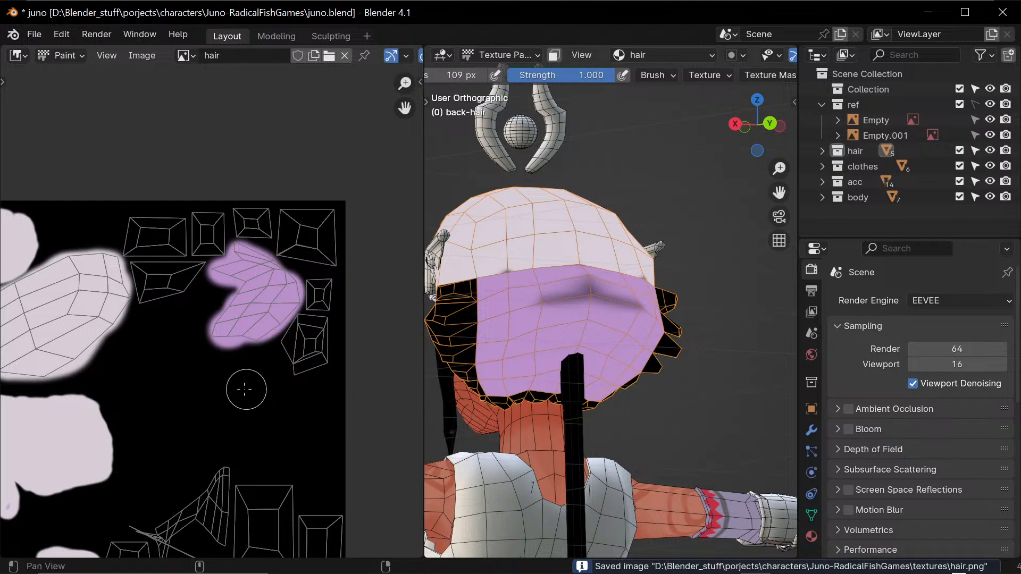
- Brush lilac over the remaining dark patch on the folded UV island of the lower back hair
middle_click_drag(245, 390, 298, 297)
middle_click_drag(308, 365, 302, 400)
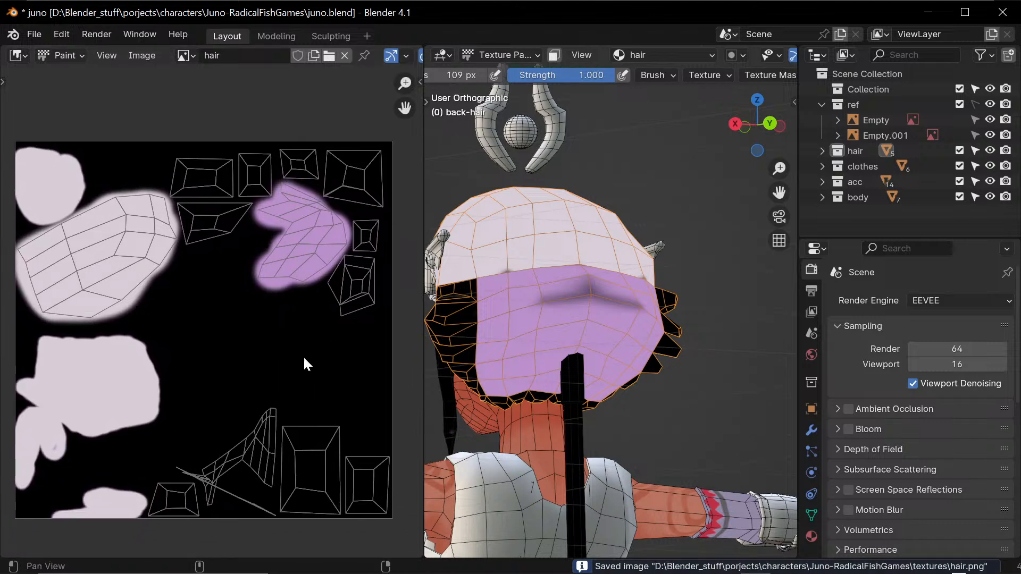
middle_click_drag(323, 340, 321, 359)
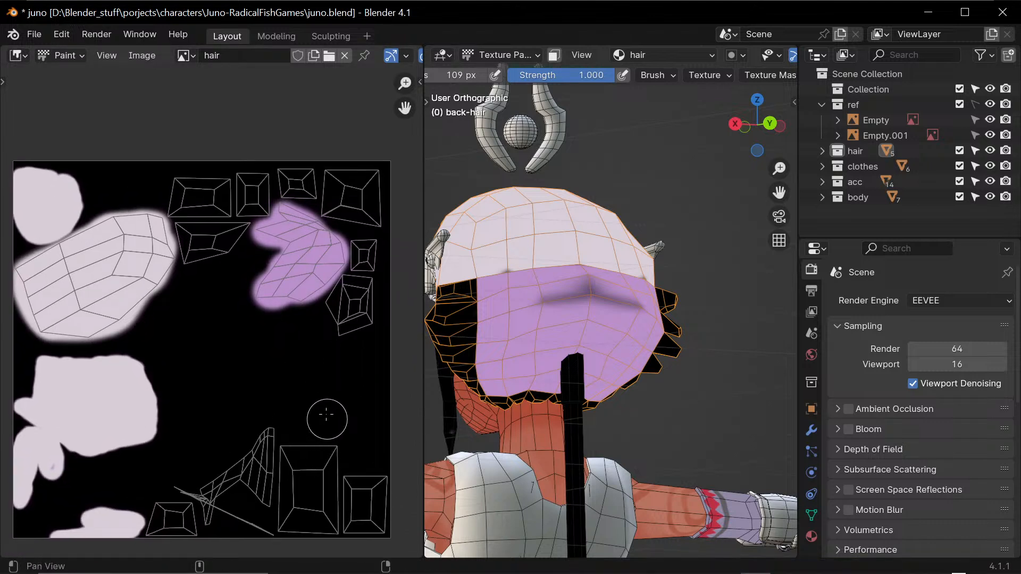
middle_click_drag(326, 419, 325, 398)
middle_click_drag(245, 256, 251, 301)
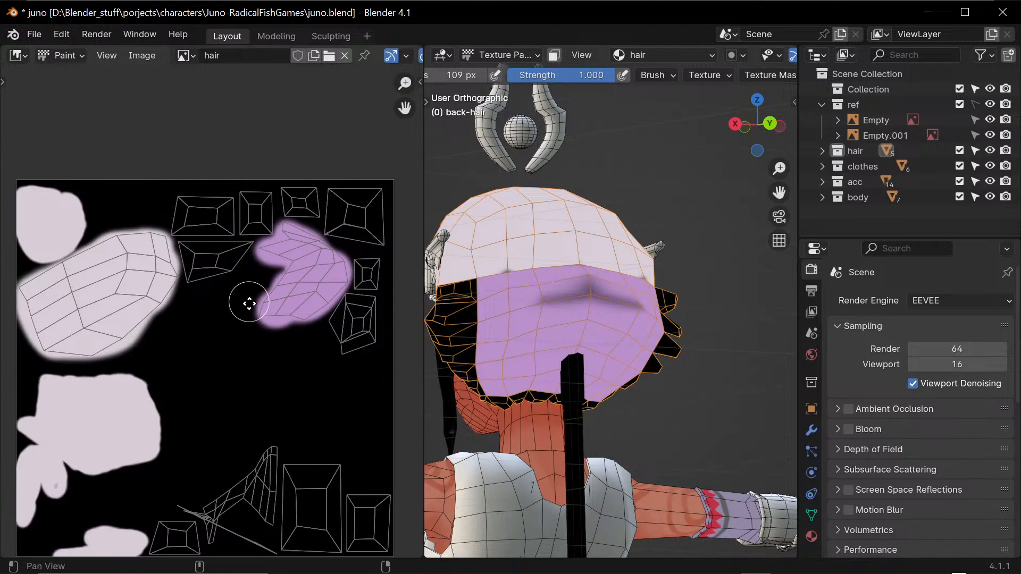
left_click_drag(332, 264, 325, 254)
- Try lilac on the triangular back-hair UV island and examine its placement from the front side of the head
middle_click_drag(304, 415, 307, 360)
mouse_move(268, 407)
left_mouse_down()
mouse_move(261, 460)
mouse_move(231, 449)
left_mouse_up()
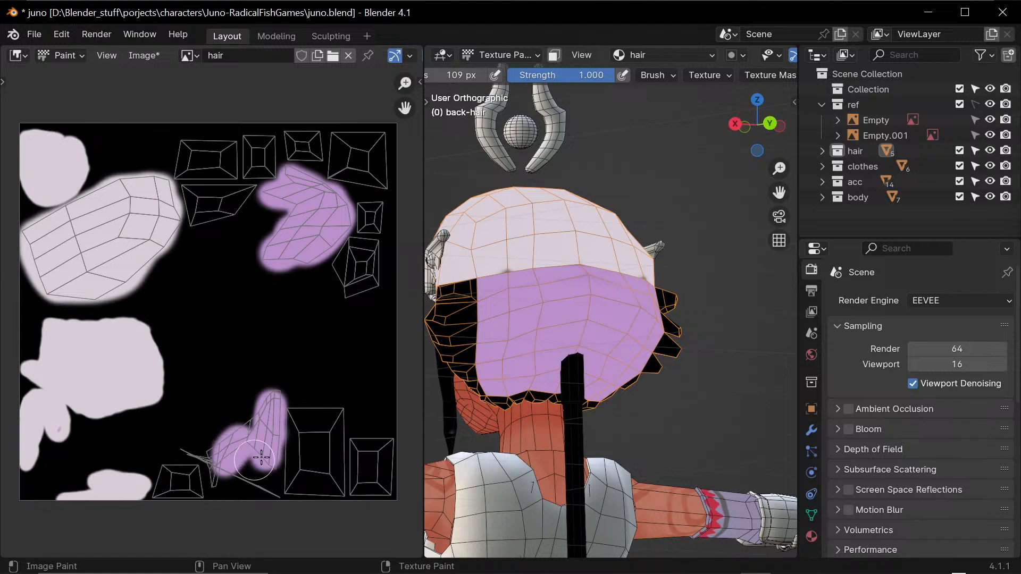
mouse_move(564, 366)
middle_mouse_down()
mouse_move(599, 343)
mouse_move(623, 299)
mouse_move(701, 266)
mouse_move(611, 404)
mouse_move(573, 490)
mouse_move(584, 511)
mouse_move(643, 514)
middle_mouse_up()
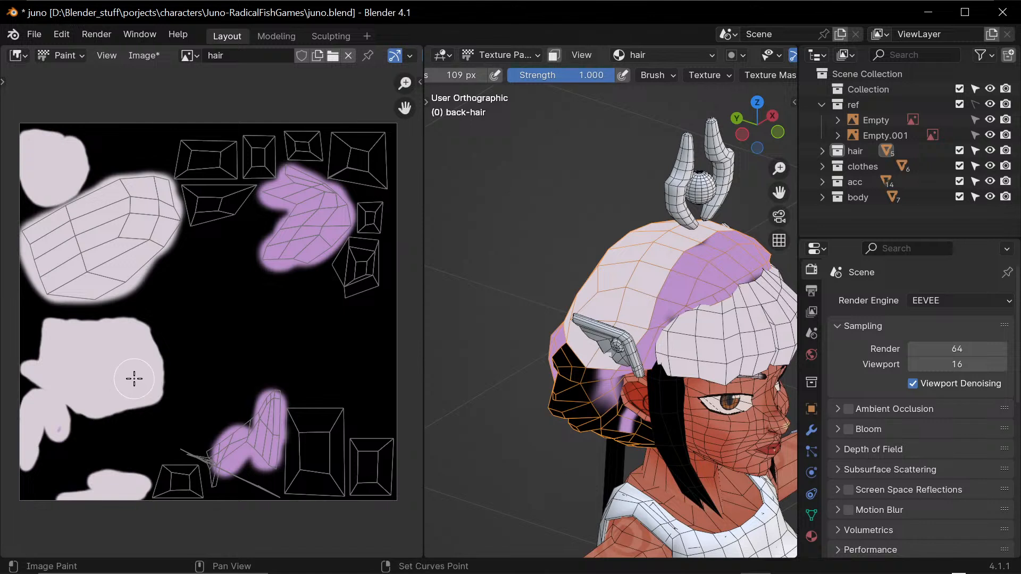
- Repaint the triangular back-hair UV island with the pale hair colour, covering its tip and lower edge
mouse_move(260, 425)
left_mouse_down()
mouse_move(259, 440)
mouse_move(269, 401)
mouse_move(261, 458)
mouse_move(221, 458)
mouse_move(269, 497)
mouse_move(182, 445)
mouse_move(244, 431)
mouse_move(247, 407)
left_mouse_up()
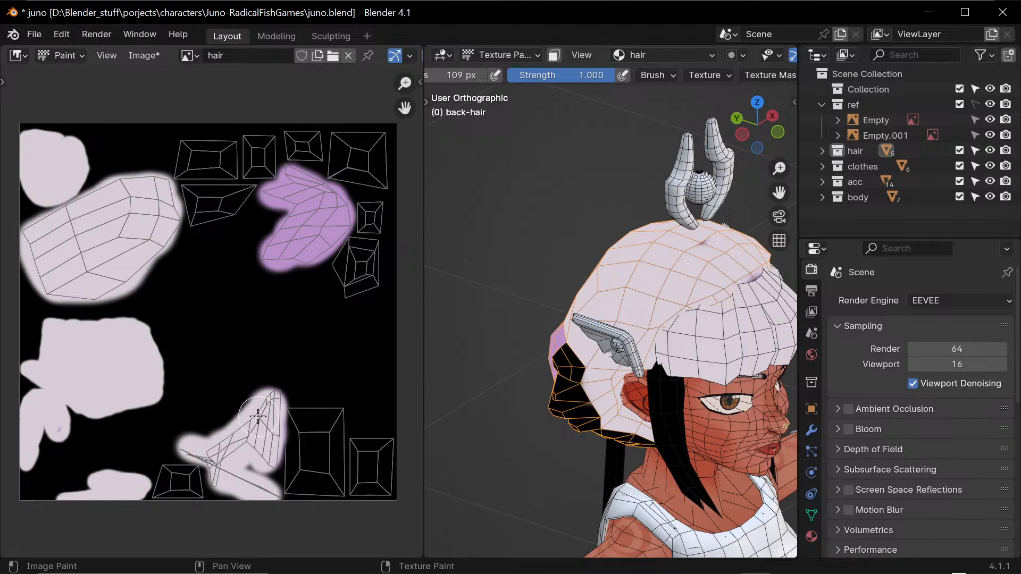
mouse_move(258, 417)
left_mouse_down()
mouse_move(272, 415)
mouse_move(259, 445)
left_mouse_up()
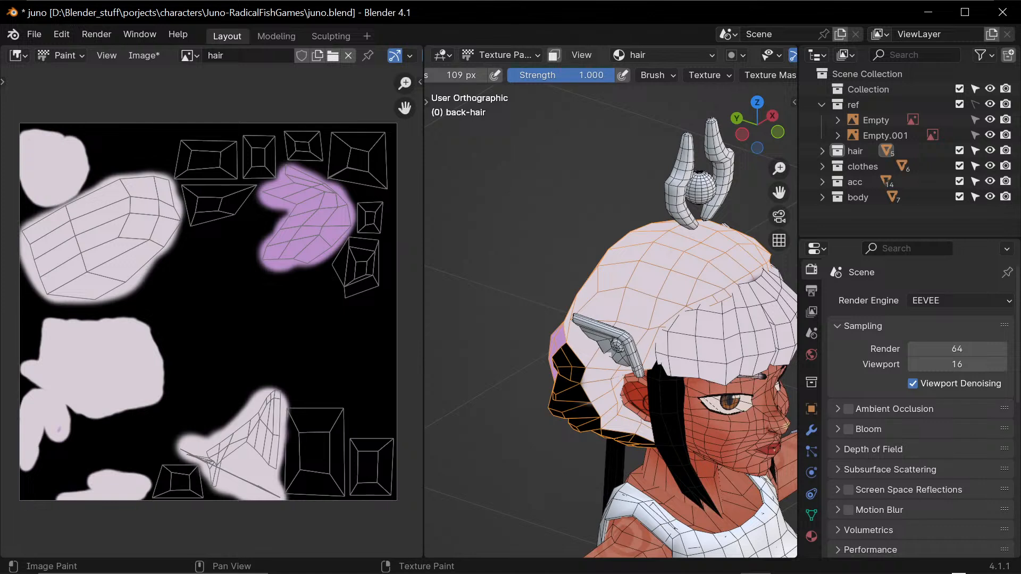
key("alt+Tab")
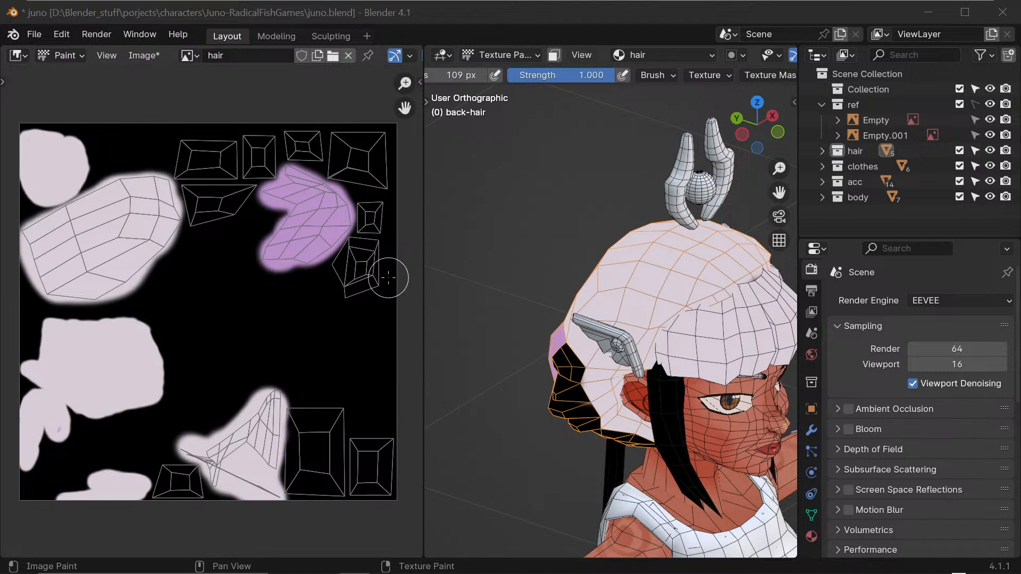
middle_click_drag(324, 380, 332, 350)
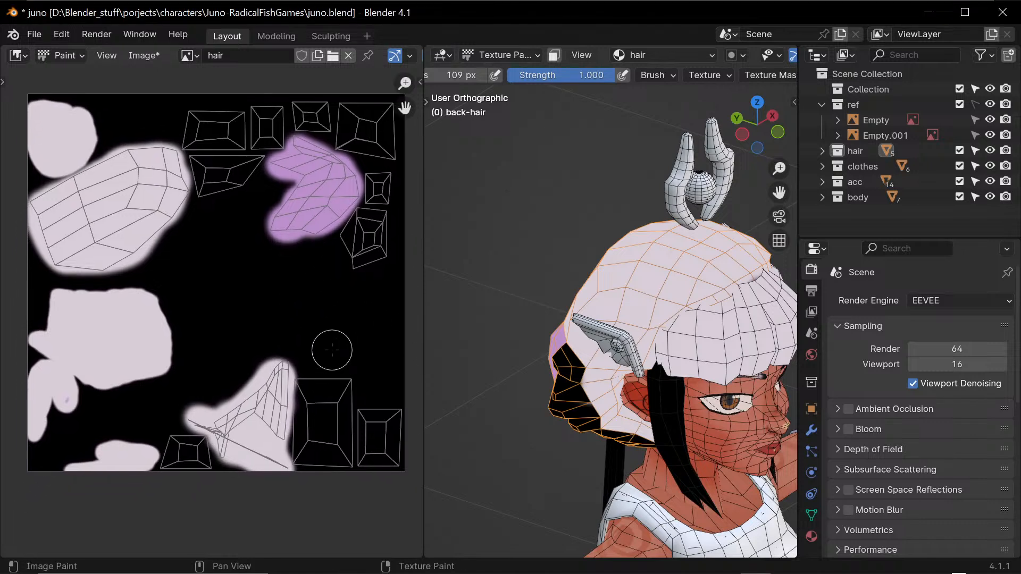
middle_click_drag(275, 313, 314, 317)
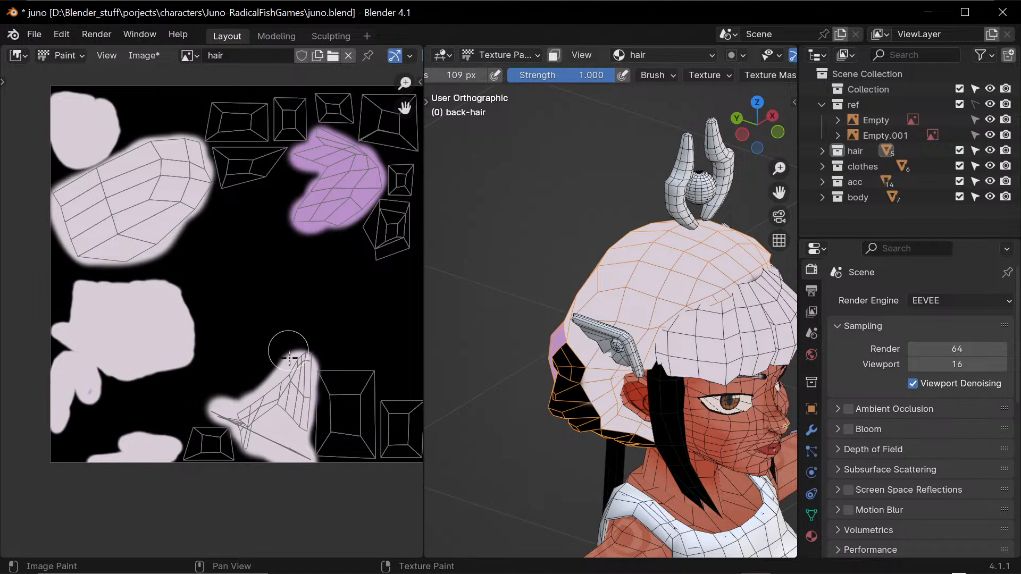
mouse_move(301, 361)
left_mouse_down()
mouse_move(312, 351)
mouse_move(303, 358)
left_mouse_up()
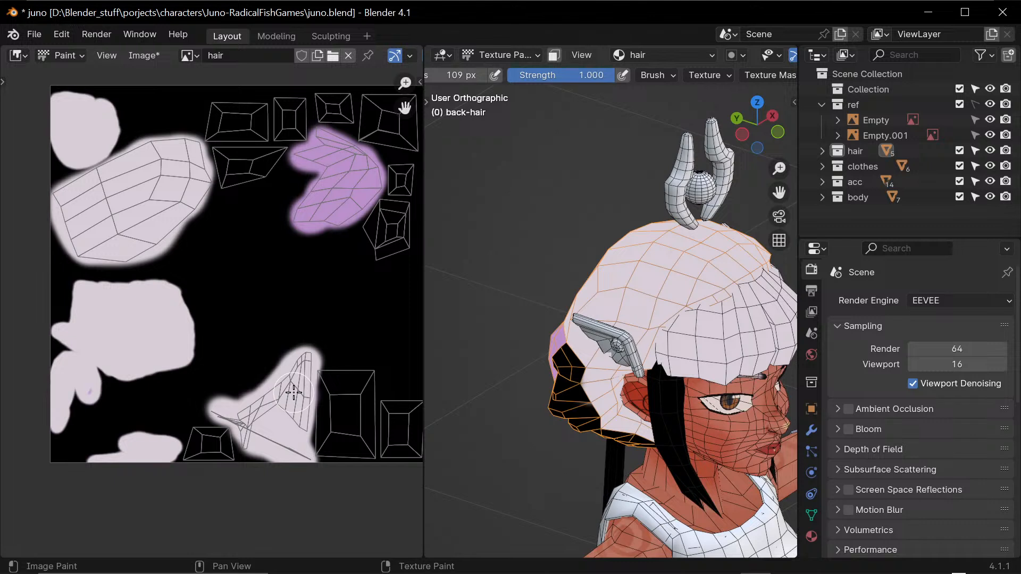
- Reduce the brush radius to 63 px and fill the two rectangular UV islands beside the triangular island with lilac
scroll(344, 407, "down", 2)
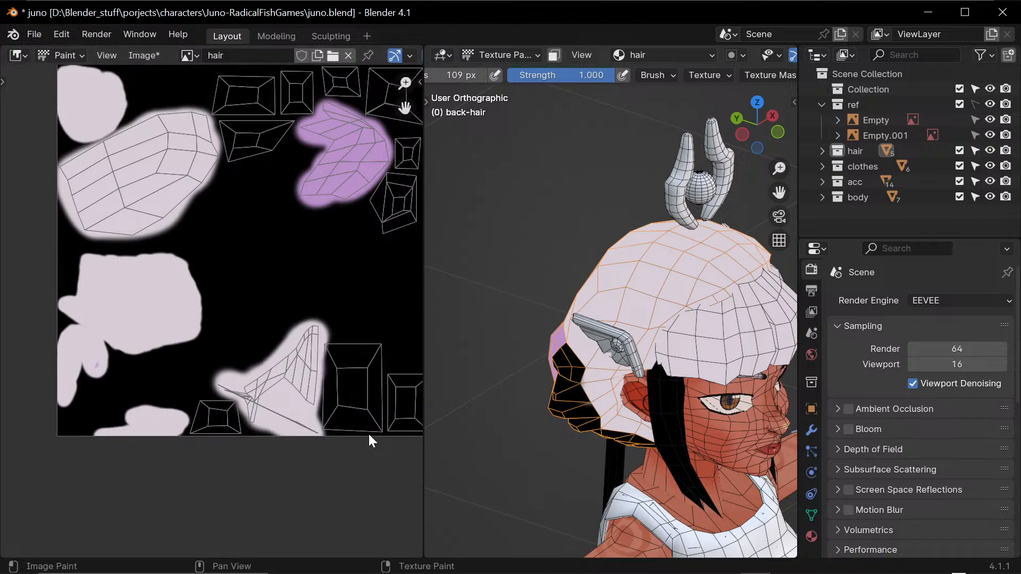
mouse_move(362, 266)
middle_mouse_down()
mouse_move(360, 328)
mouse_move(339, 394)
middle_mouse_up()
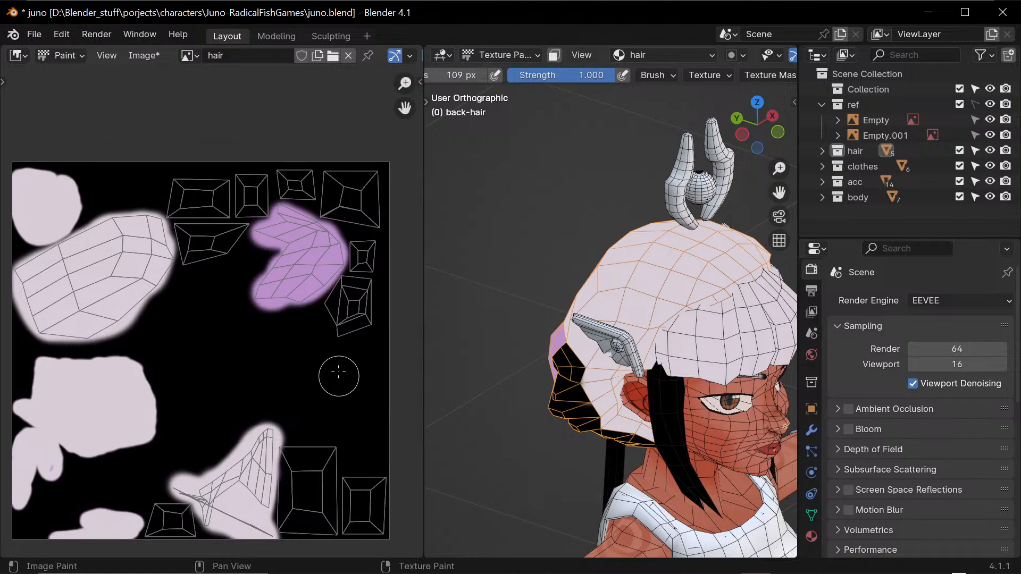
middle_click_drag(332, 448, 337, 406)
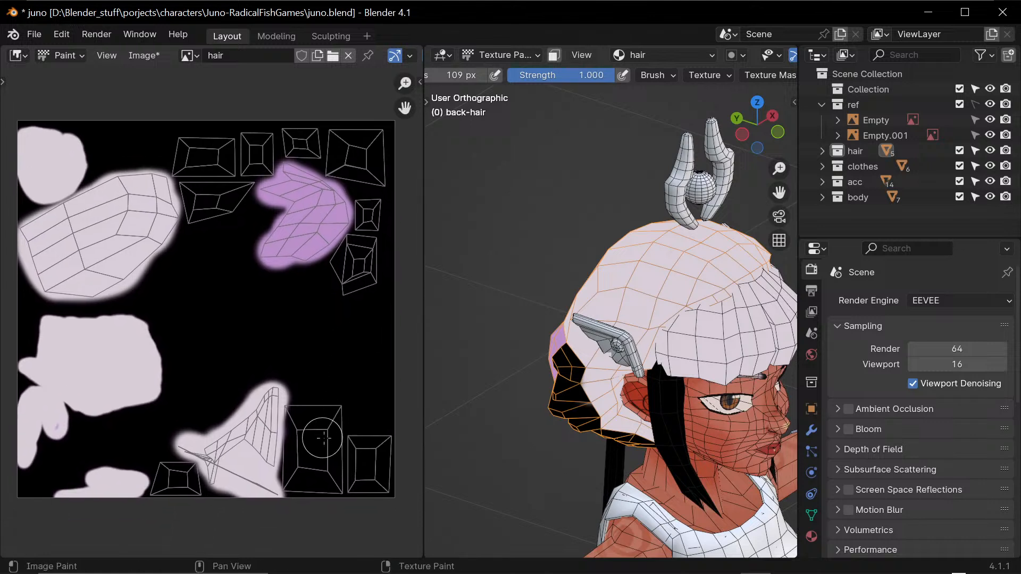
left_click_drag(304, 432, 307, 421)
key("f")
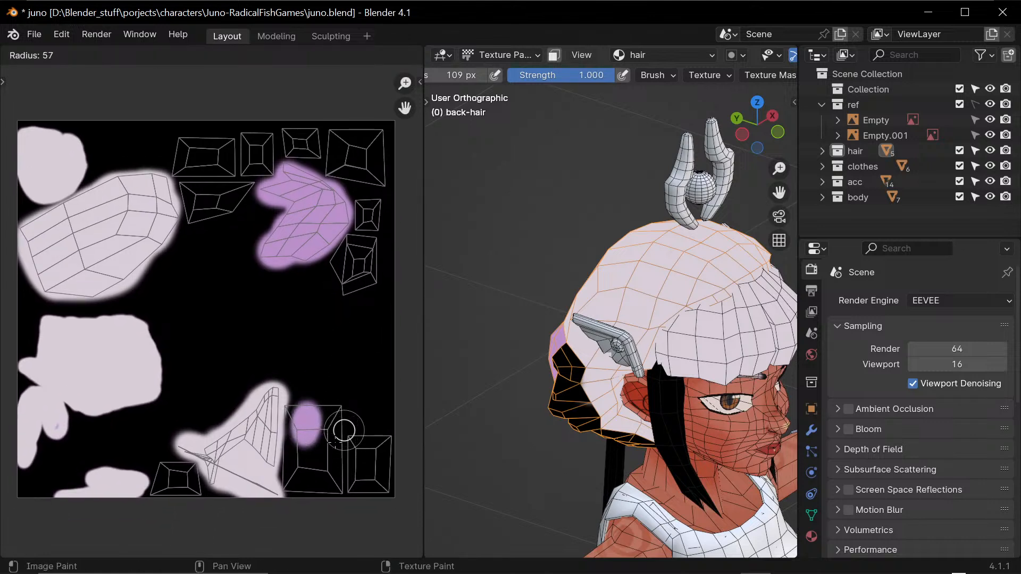
left_click(293, 410)
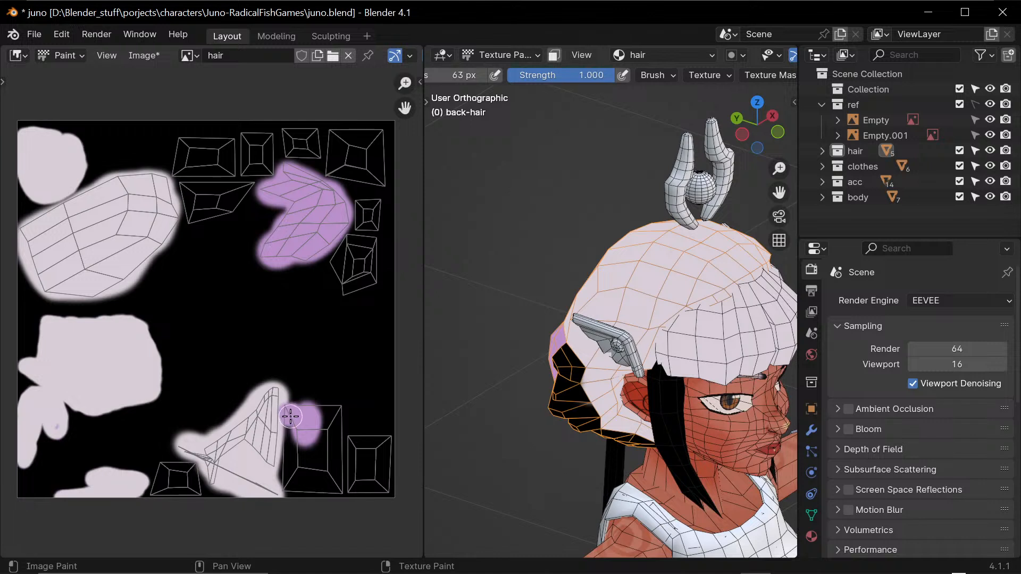
left_click_drag(290, 416, 285, 476)
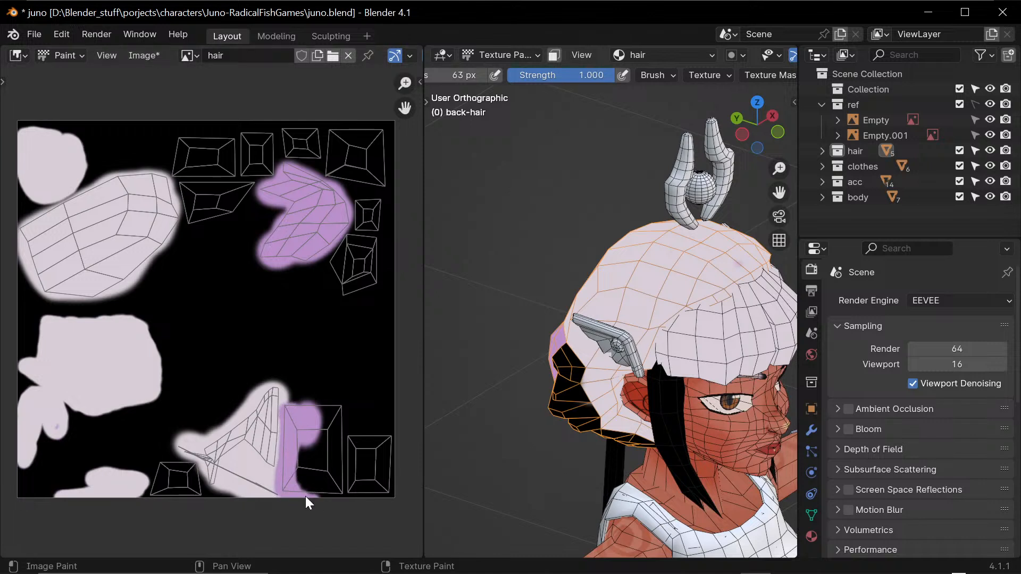
mouse_move(306, 496)
left_mouse_down()
mouse_move(375, 495)
mouse_move(388, 485)
mouse_move(391, 439)
mouse_move(348, 436)
mouse_move(343, 410)
mouse_move(298, 404)
mouse_move(327, 393)
mouse_move(319, 444)
mouse_move(302, 460)
left_mouse_up()
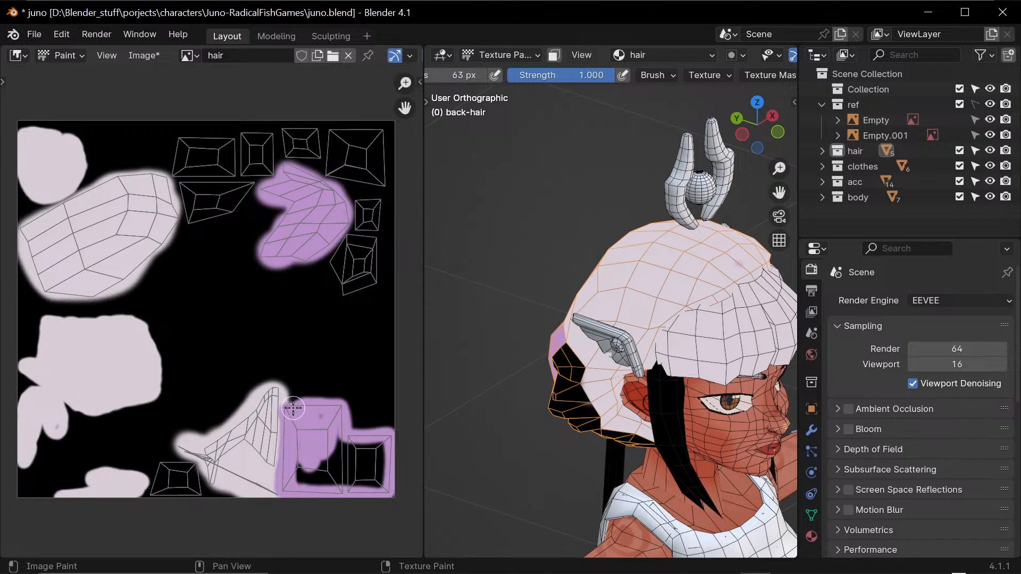
mouse_move(296, 420)
left_mouse_down()
mouse_move(311, 467)
mouse_move(338, 456)
mouse_move(379, 481)
mouse_move(372, 459)
mouse_move(366, 476)
mouse_move(373, 445)
mouse_move(343, 477)
left_mouse_up()
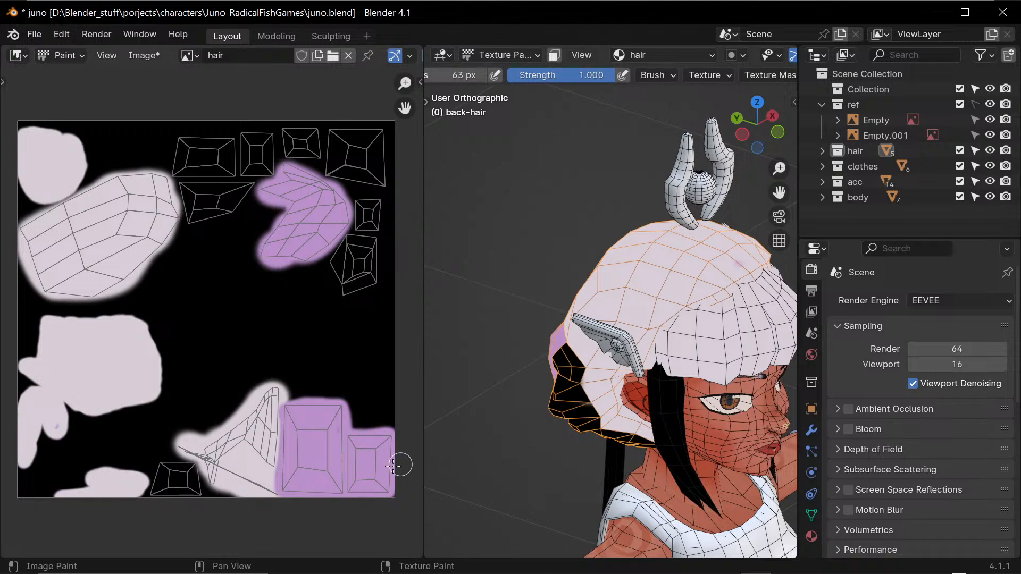
- Paint the slanted UV island and the small rectangular one beside the folded lilac island with lilac
mouse_move(354, 335)
middle_mouse_down()
mouse_move(353, 417)
mouse_move(348, 401)
middle_mouse_up()
mouse_move(331, 344)
left_mouse_down()
mouse_move(340, 379)
mouse_move(376, 361)
mouse_move(374, 318)
mouse_move(345, 326)
mouse_move(338, 351)
mouse_move(352, 345)
mouse_move(358, 356)
mouse_move(333, 266)
left_mouse_up()
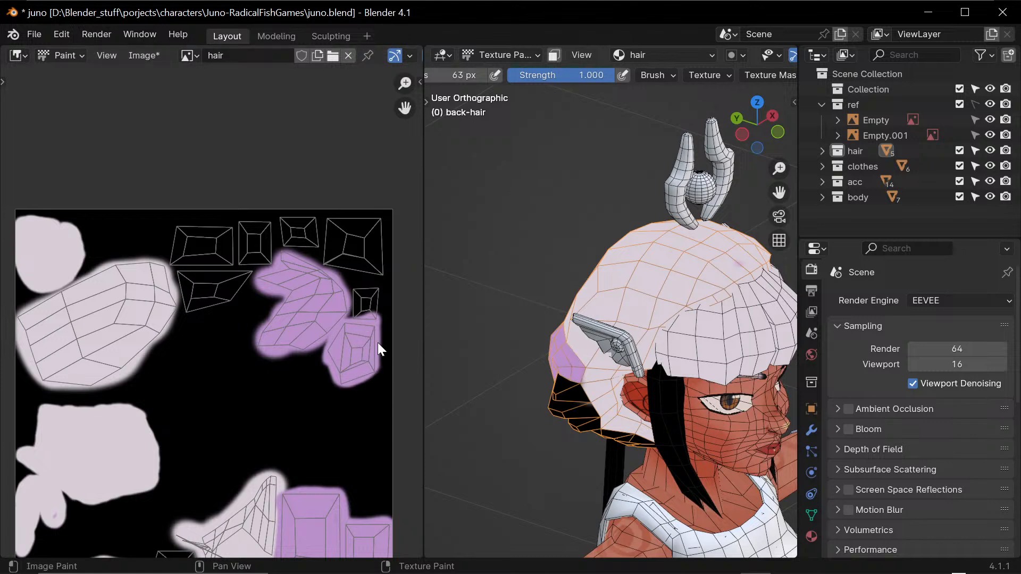
mouse_move(374, 311)
left_mouse_down()
mouse_move(379, 296)
mouse_move(352, 290)
mouse_move(350, 316)
mouse_move(365, 335)
left_mouse_up()
- Fill the row of UV islands along the texture's upper edge, and the wedge-shaped one beneath, with lilac
middle_click_drag(357, 301, 359, 350)
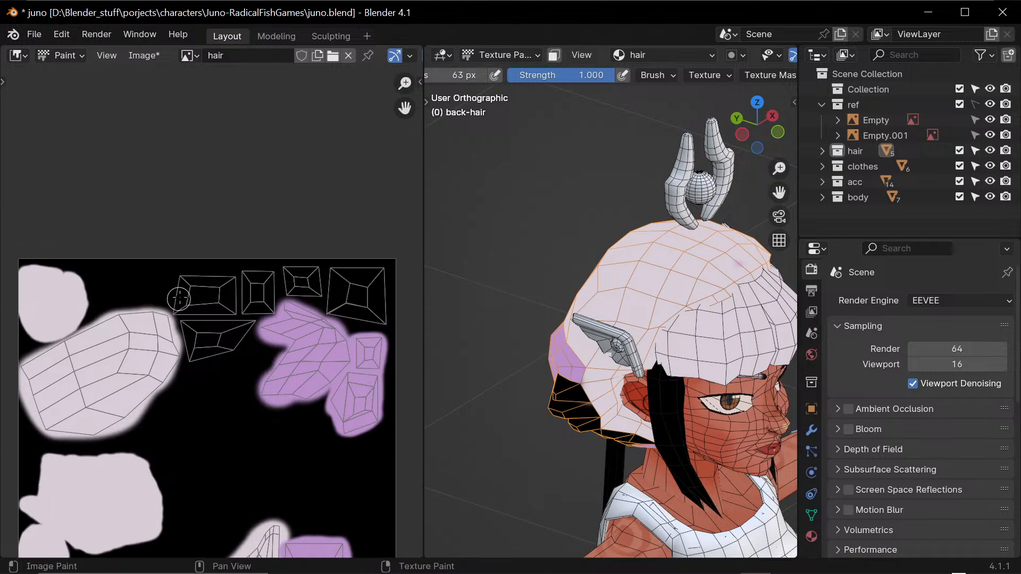
mouse_move(182, 279)
left_mouse_down()
mouse_move(183, 332)
mouse_move(210, 359)
mouse_move(251, 341)
mouse_move(260, 316)
left_mouse_up()
mouse_move(187, 271)
left_mouse_down()
mouse_move(393, 268)
mouse_move(386, 319)
mouse_move(372, 309)
mouse_move(315, 370)
left_mouse_up()
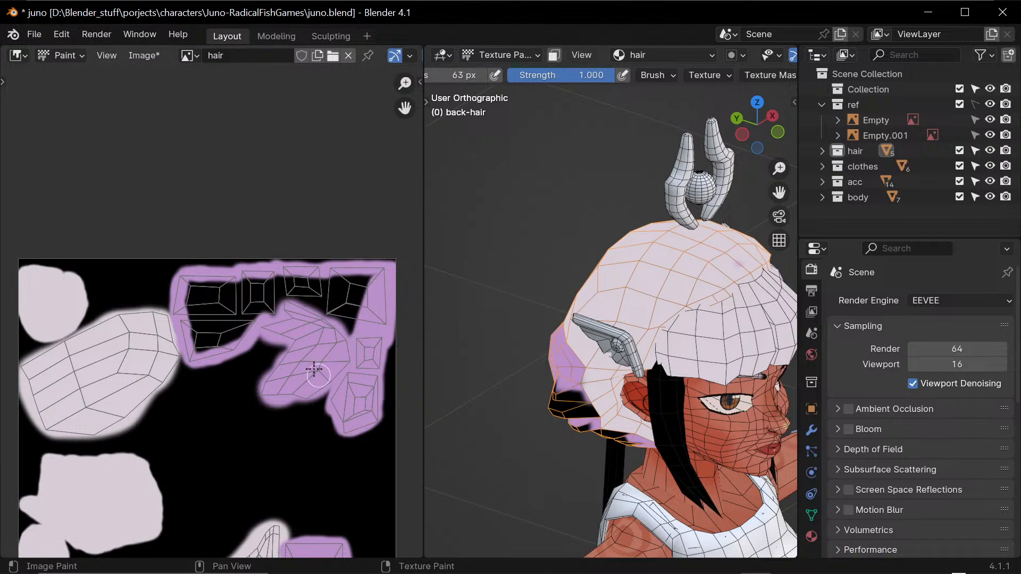
mouse_move(221, 331)
left_mouse_down()
mouse_move(186, 319)
mouse_move(189, 346)
mouse_move(198, 320)
mouse_move(205, 336)
mouse_move(212, 298)
mouse_move(224, 319)
mouse_move(237, 298)
mouse_move(206, 342)
mouse_move(241, 331)
mouse_move(238, 343)
mouse_move(277, 288)
mouse_move(223, 316)
mouse_move(301, 287)
mouse_move(285, 296)
left_mouse_up()
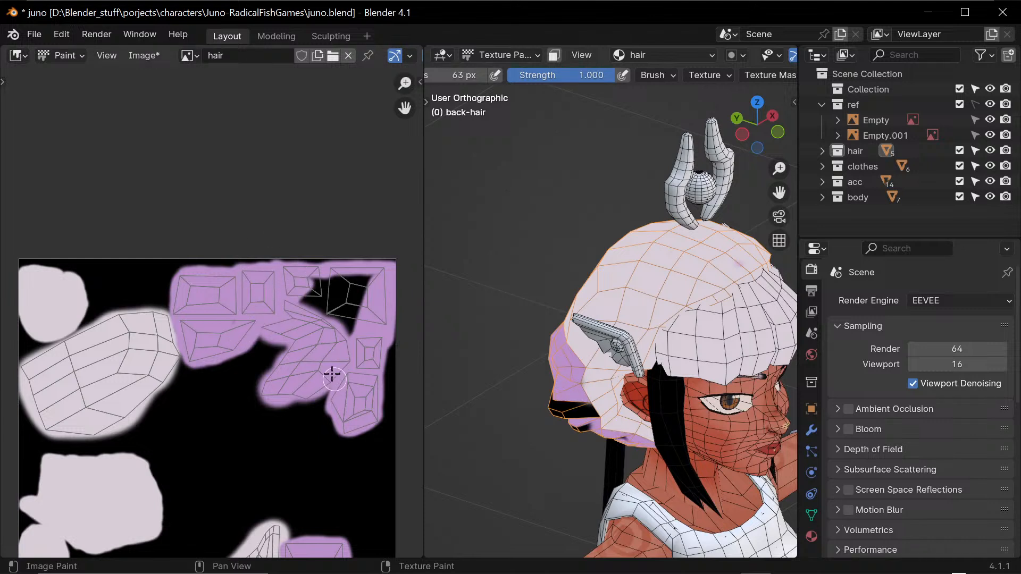
mouse_move(325, 342)
left_mouse_down()
mouse_move(318, 313)
mouse_move(342, 345)
mouse_move(369, 314)
mouse_move(353, 326)
mouse_move(344, 285)
mouse_move(322, 266)
mouse_move(395, 262)
left_mouse_up()
mouse_move(329, 273)
left_mouse_down()
mouse_move(219, 266)
mouse_move(288, 271)
left_mouse_up()
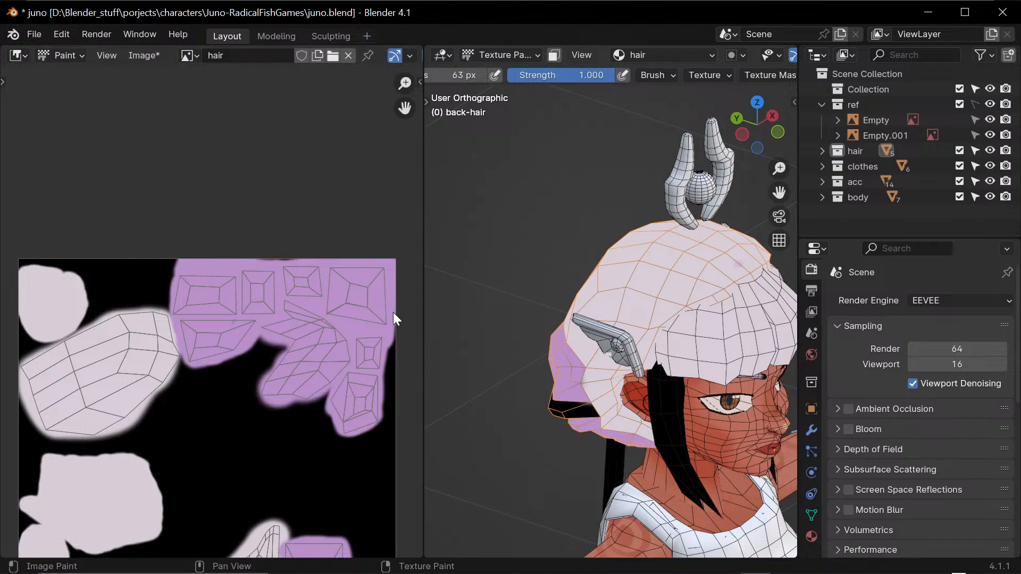
- Extend the lilac to the texture's side edge and into the gaps around the slanted and folded UV islands
mouse_move(378, 418)
left_mouse_down()
mouse_move(391, 415)
mouse_move(389, 345)
left_mouse_up()
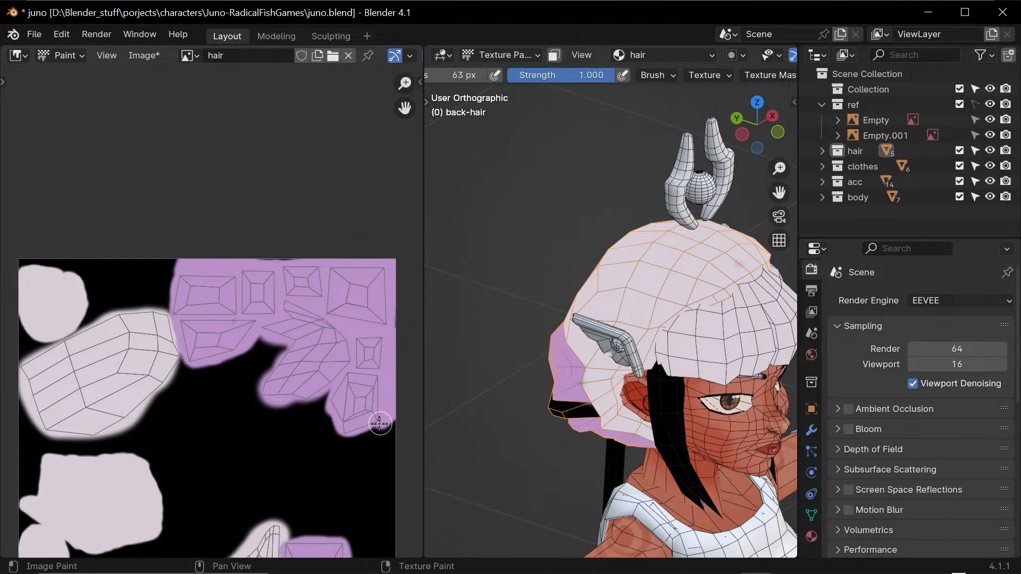
left_click_drag(380, 424, 327, 424)
mouse_move(272, 344)
left_mouse_down()
mouse_move(262, 337)
mouse_move(275, 366)
mouse_move(264, 372)
mouse_move(242, 357)
left_mouse_up()
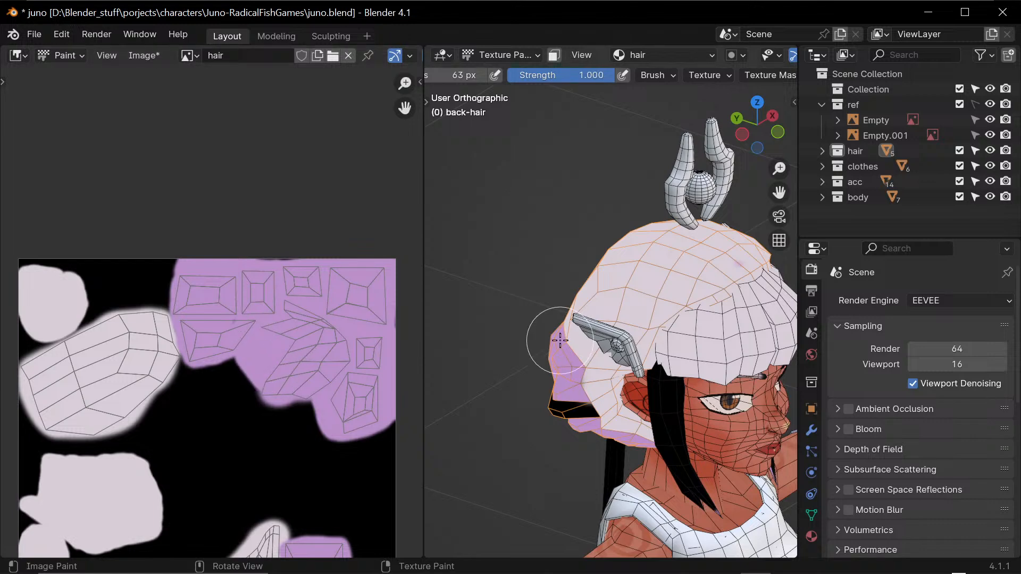
- Paint the last black UV island, the small trapezoid beside the triangular island, with lilac
middle_click_drag(337, 423, 341, 286)
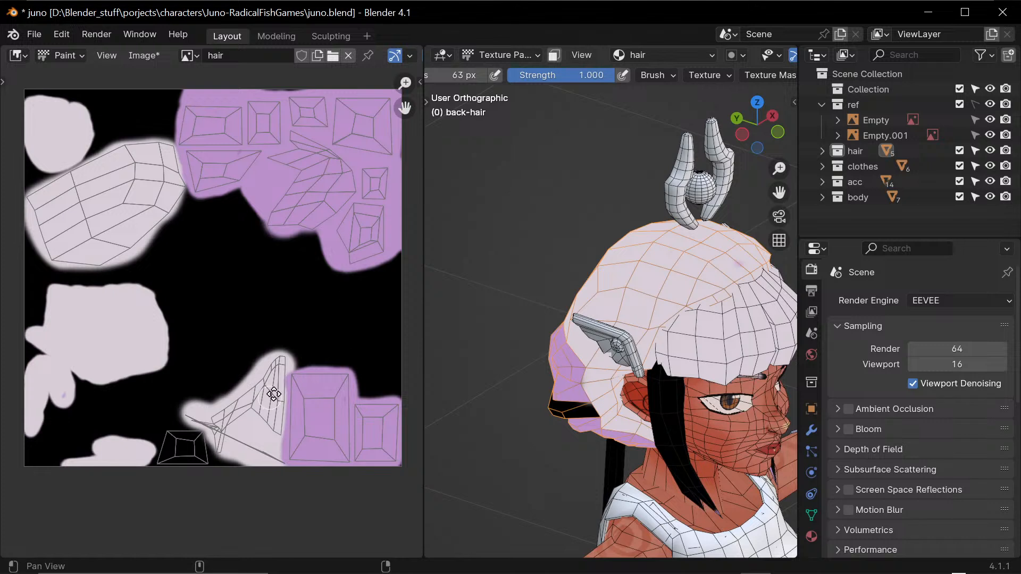
middle_click_drag(274, 394, 369, 342)
middle_click_drag(289, 445, 352, 371, "ctrl")
mouse_move(321, 439)
left_mouse_down()
mouse_move(317, 409)
mouse_move(289, 407)
mouse_move(273, 453)
mouse_move(329, 449)
mouse_move(295, 420)
mouse_move(303, 434)
left_mouse_up()
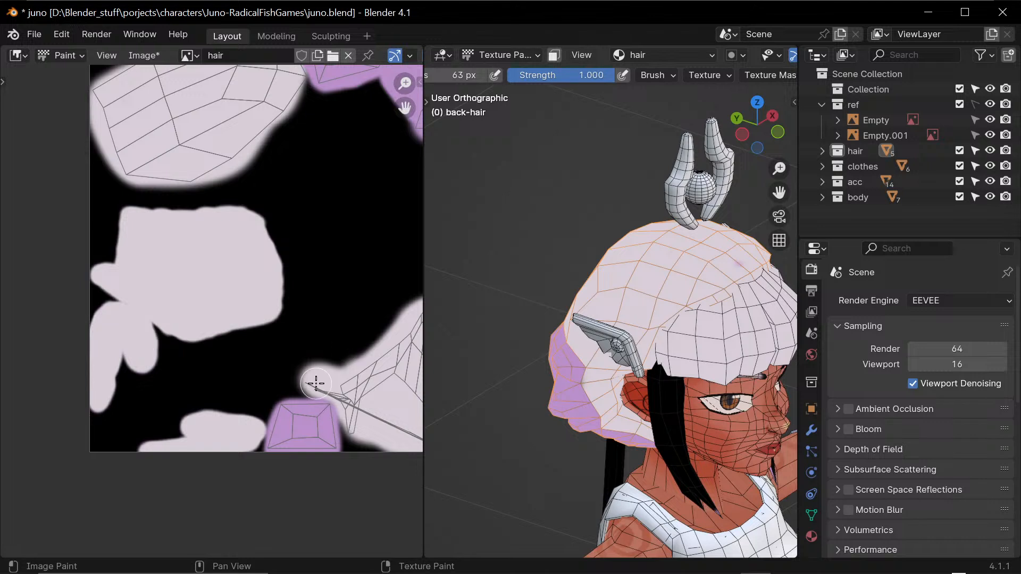
middle_click_drag(406, 388, 346, 349)
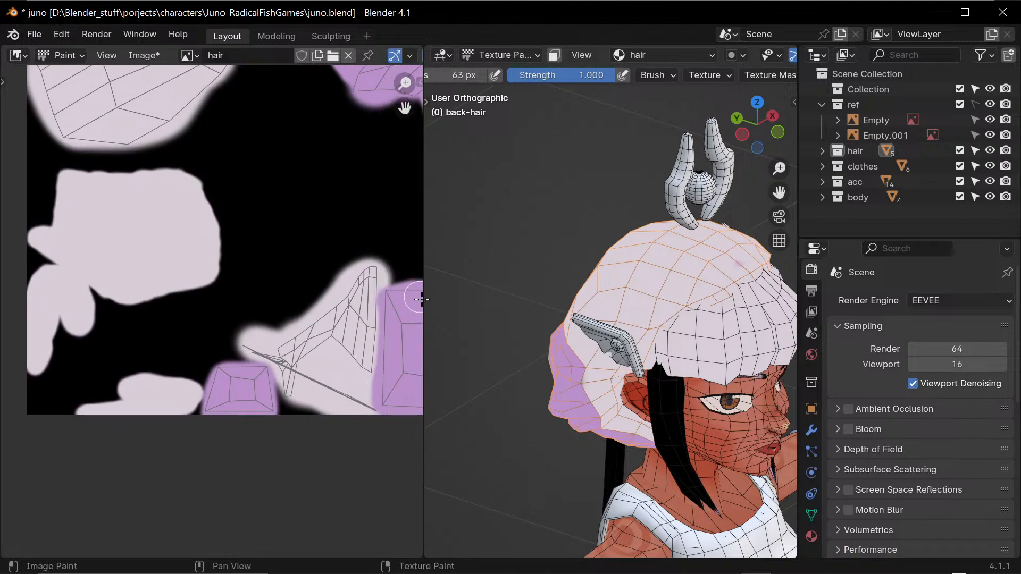
middle_click_drag(358, 401, 281, 405)
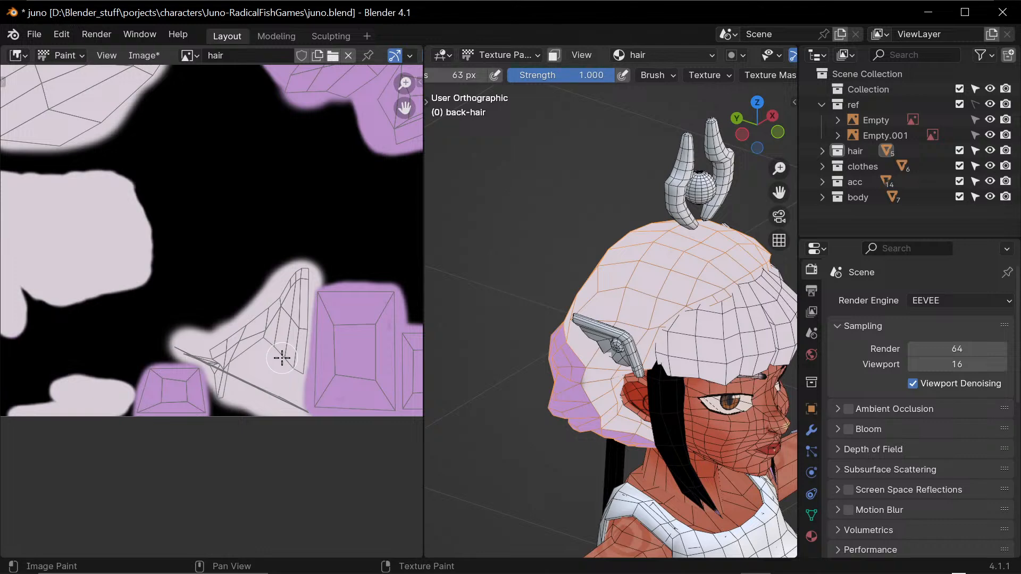
- Brush the pale colour along the seam between the crown and the lilac band on the back of the 3D head
middle_click_drag(713, 373, 601, 407)
middle_click_drag(604, 319, 675, 382)
scroll(639, 348, "up", 3)
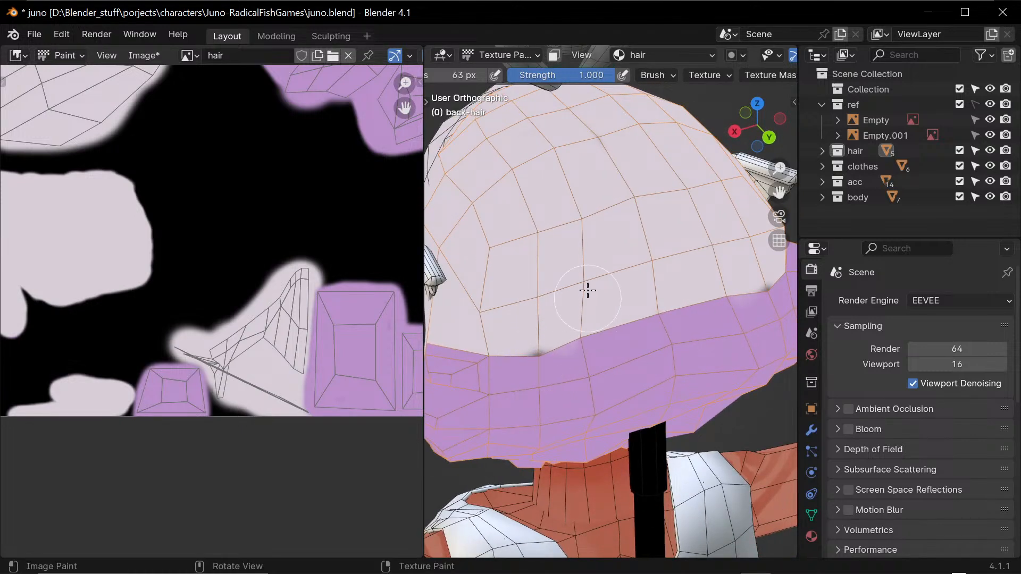
left_click_drag(714, 285, 609, 326)
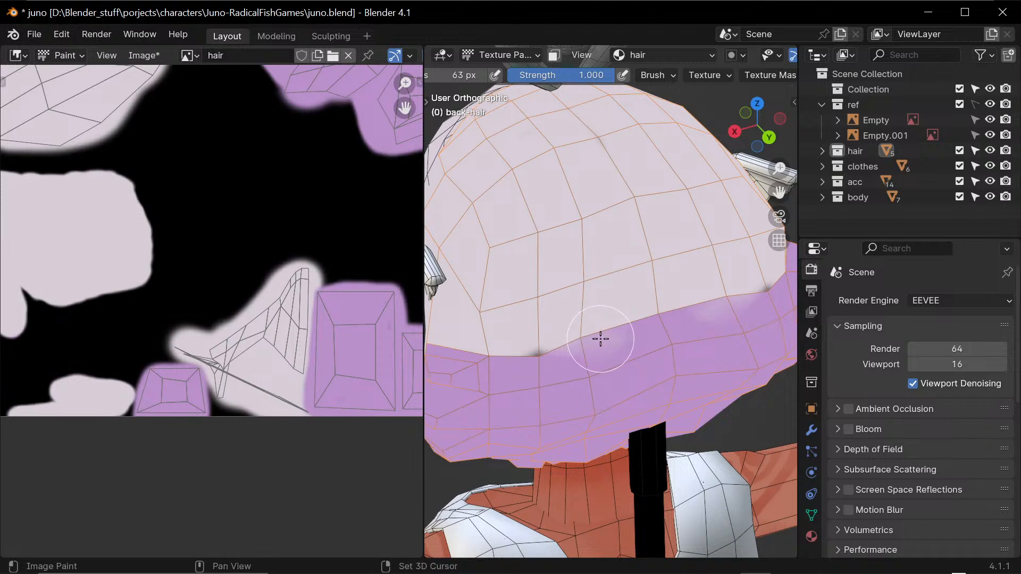
- Soften the pale-to-lilac seam at brush strength 0.236, and cover the dark gaps along the crown UV island's corner with pale at full strength
key("shift+f")
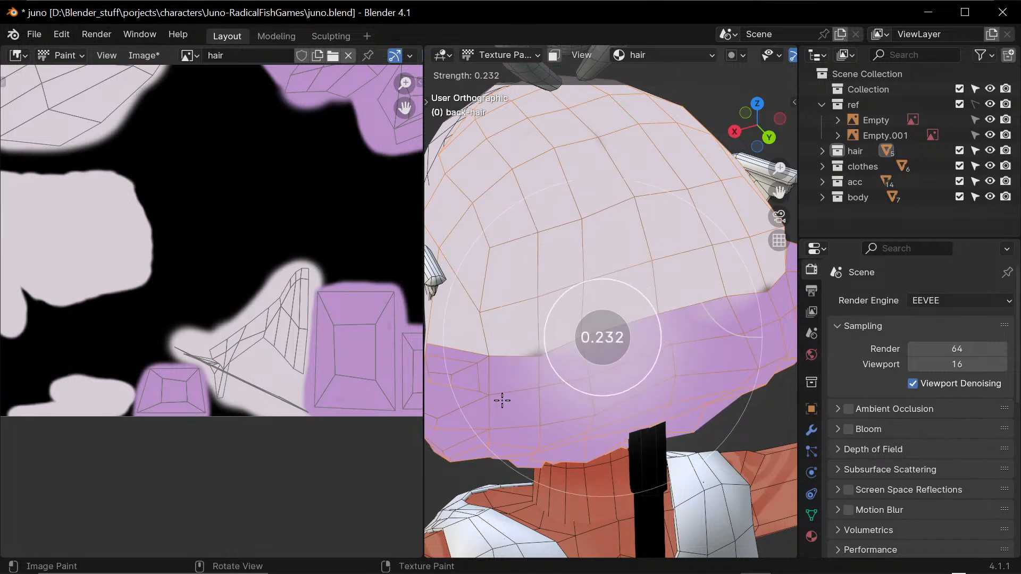
left_click(497, 400)
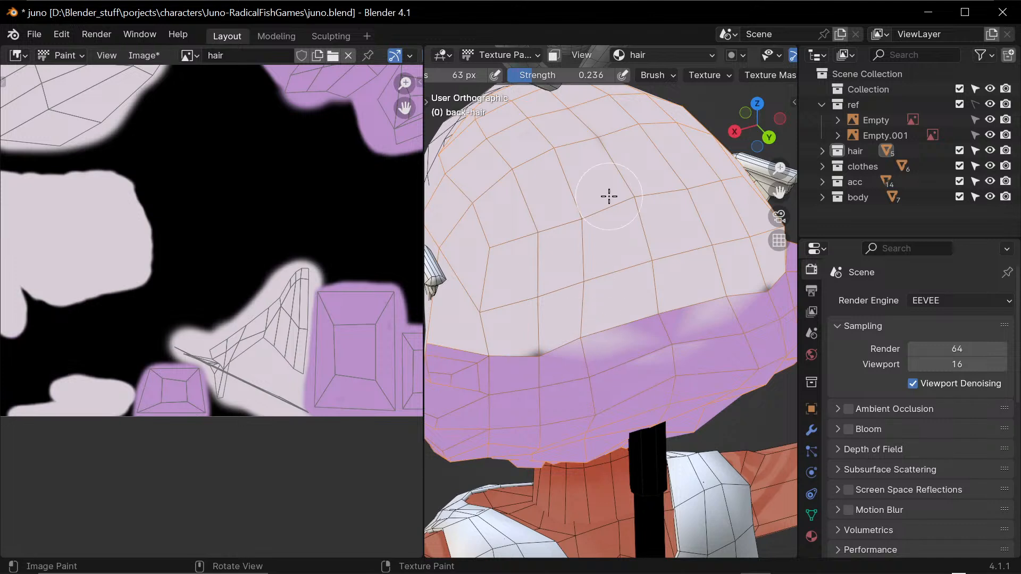
middle_click_drag(262, 172, 282, 325)
middle_click_drag(261, 305, 294, 378)
middle_click_drag(248, 342, 260, 377)
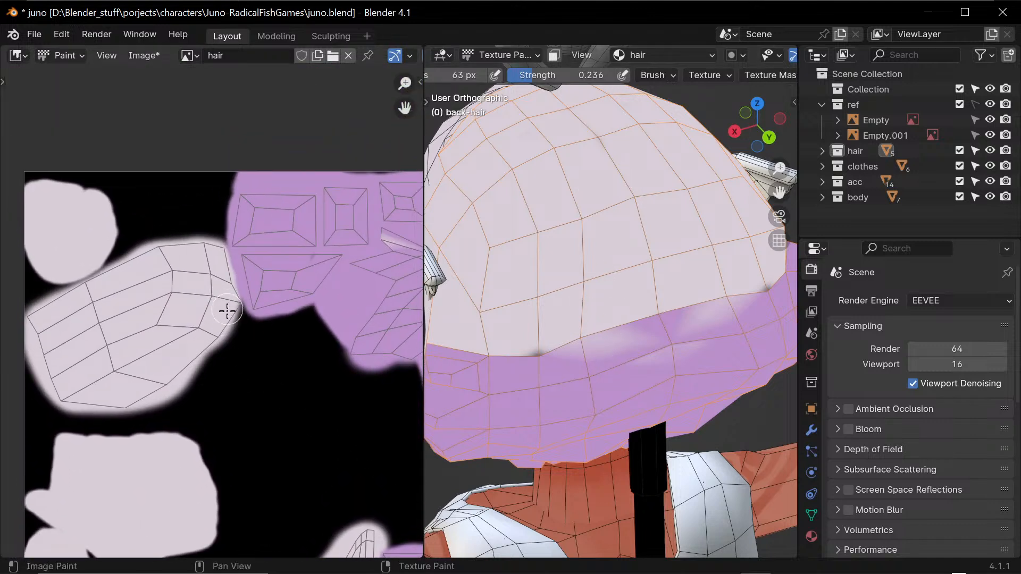
left_click_drag(230, 307, 234, 318)
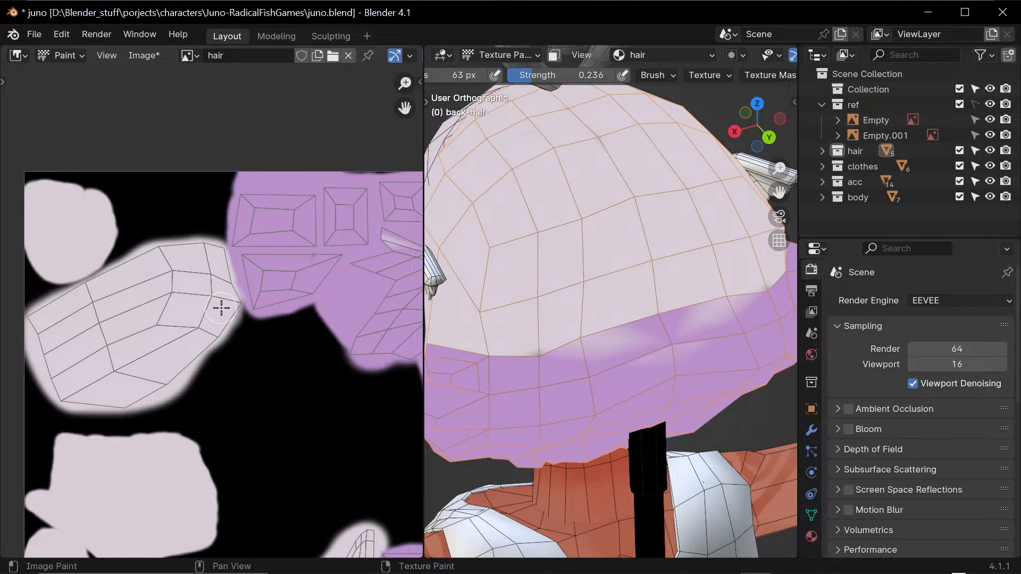
key("shift+f")
left_click(276, 350)
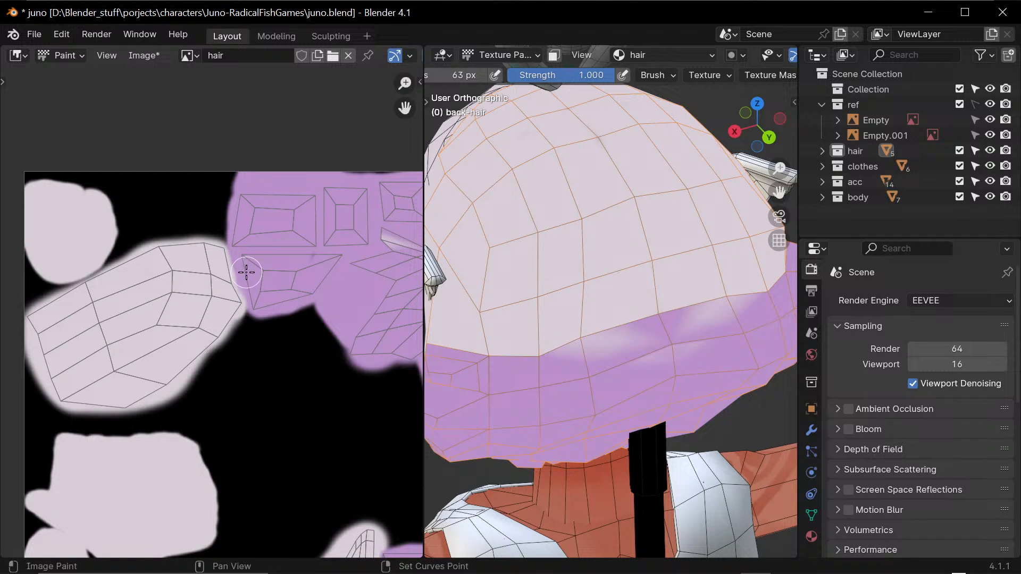
- Set the brush radius to 90 px and strength to 0.192, and brush lilac along the crown UV island's edge beside the lilac patch
key("f")
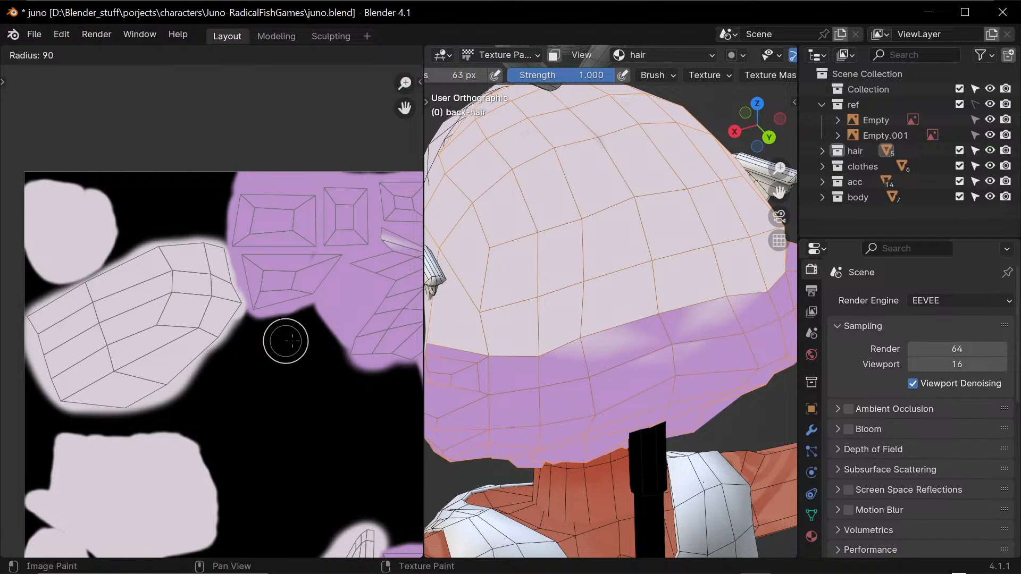
left_click(287, 342)
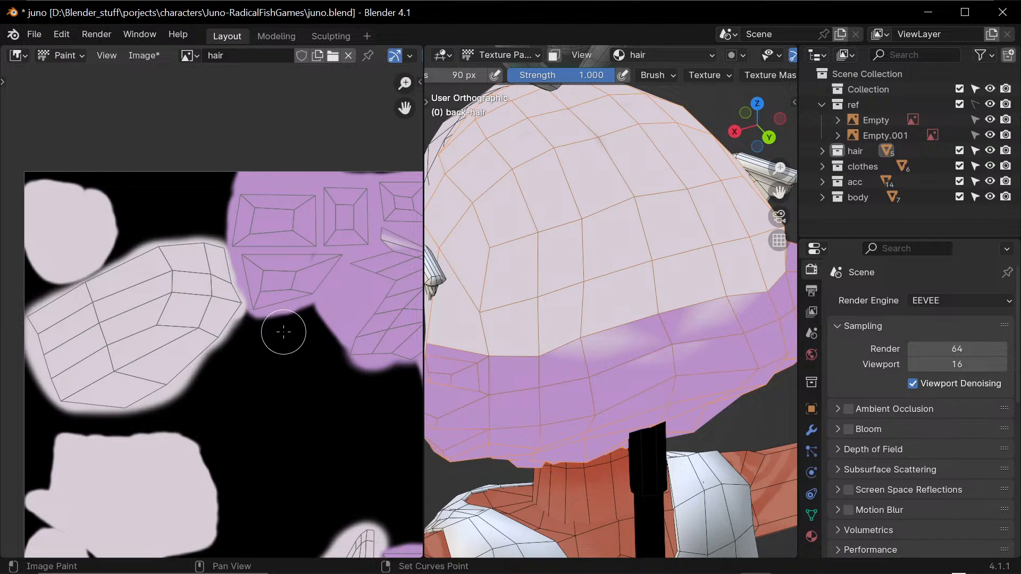
key("shift+f")
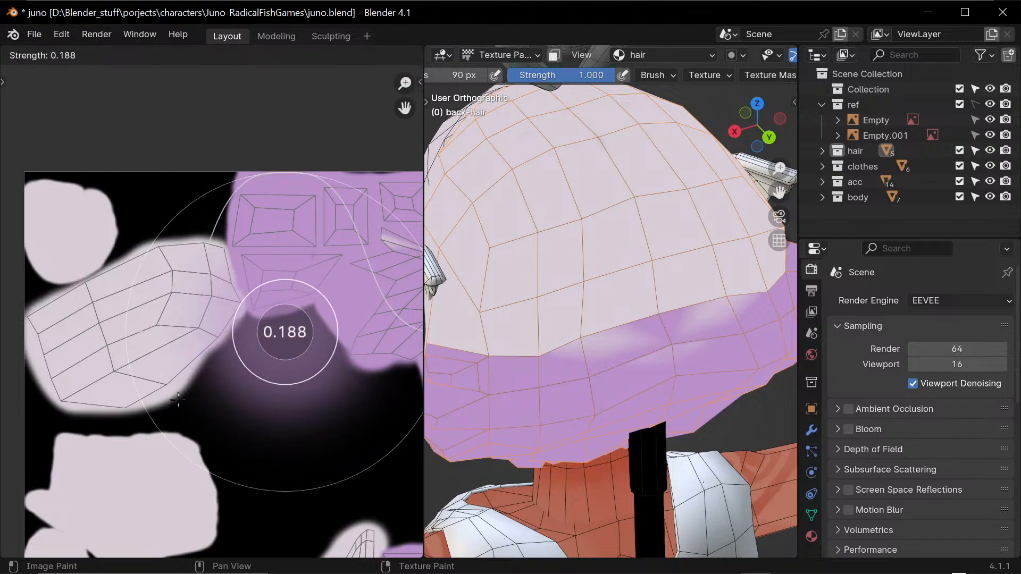
left_click(208, 348)
mouse_move(230, 277)
left_mouse_down()
mouse_move(228, 262)
mouse_move(249, 300)
mouse_move(222, 241)
mouse_move(213, 252)
left_mouse_up()
left_click_drag(244, 283, 236, 318)
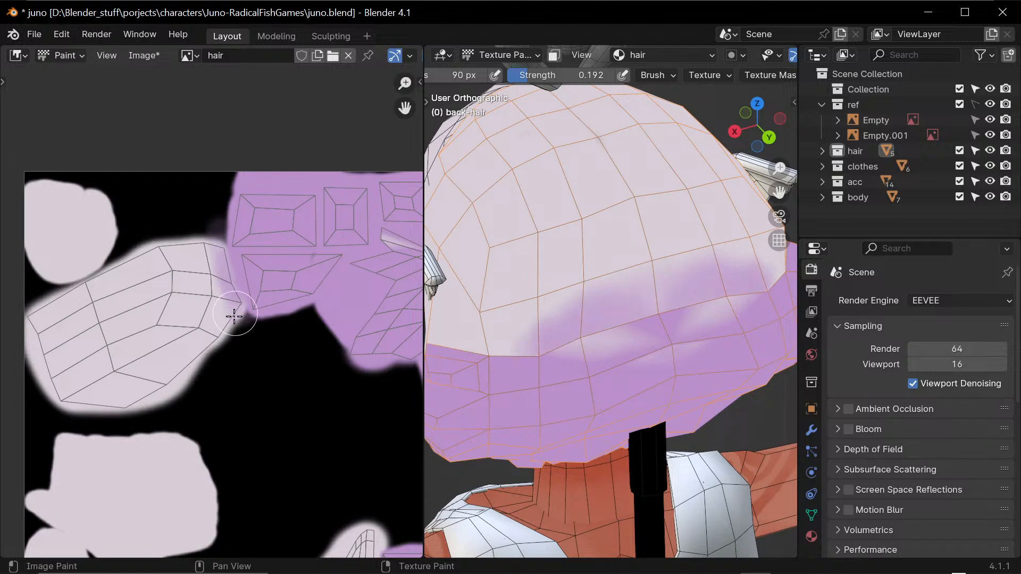
- Smooth the lilac fade along the crown UV island's edge and extend it around the lower edge, sampling colours from the texture
mouse_move(210, 272)
left_mouse_down()
mouse_move(234, 314)
mouse_move(229, 337)
mouse_move(235, 304)
mouse_move(204, 358)
mouse_move(179, 386)
mouse_move(168, 379)
mouse_move(171, 392)
mouse_move(221, 358)
mouse_move(154, 362)
mouse_move(126, 394)
mouse_move(194, 358)
mouse_move(168, 388)
mouse_move(217, 311)
mouse_move(212, 282)
mouse_move(221, 299)
left_mouse_up()
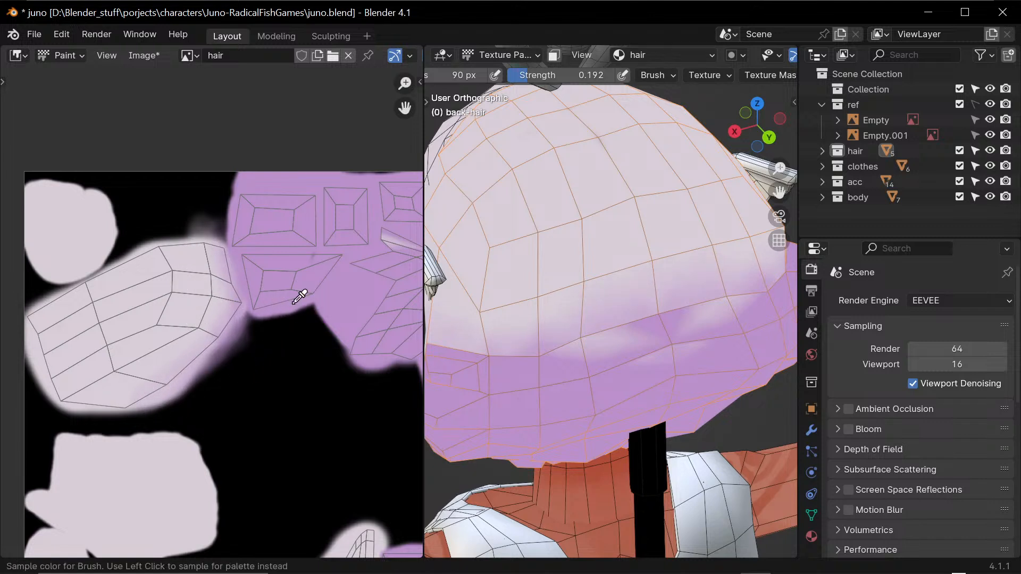
mouse_move(226, 336)
left_mouse_down()
mouse_move(182, 392)
mouse_move(141, 405)
mouse_move(188, 389)
mouse_move(235, 314)
left_mouse_up()
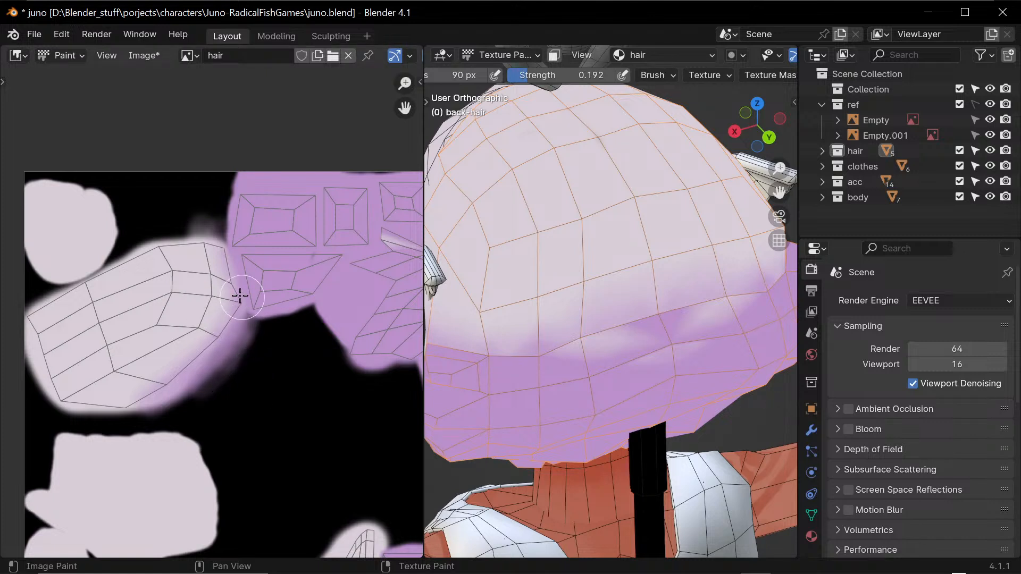
mouse_move(239, 298)
left_mouse_down()
mouse_move(206, 229)
mouse_move(196, 336)
mouse_move(193, 297)
left_mouse_up()
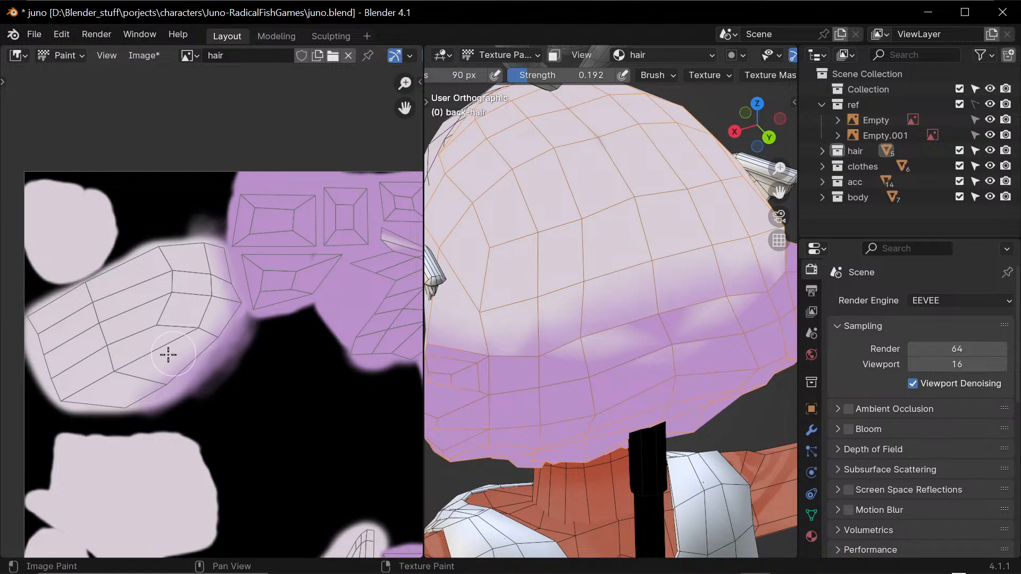
key("s")
left_click_drag(206, 229, 253, 292)
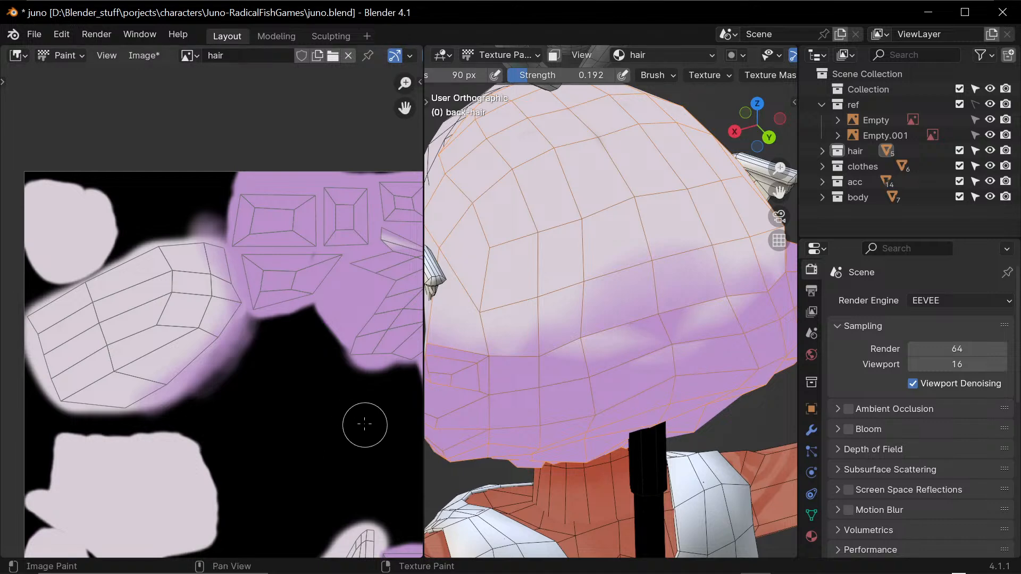
- Examine the transition between the pale crown and the lilac band on the back of the 3D head
mouse_move(385, 395)
left_mouse_down("alt")
mouse_move(319, 317)
mouse_move(243, 382)
left_mouse_up("alt")
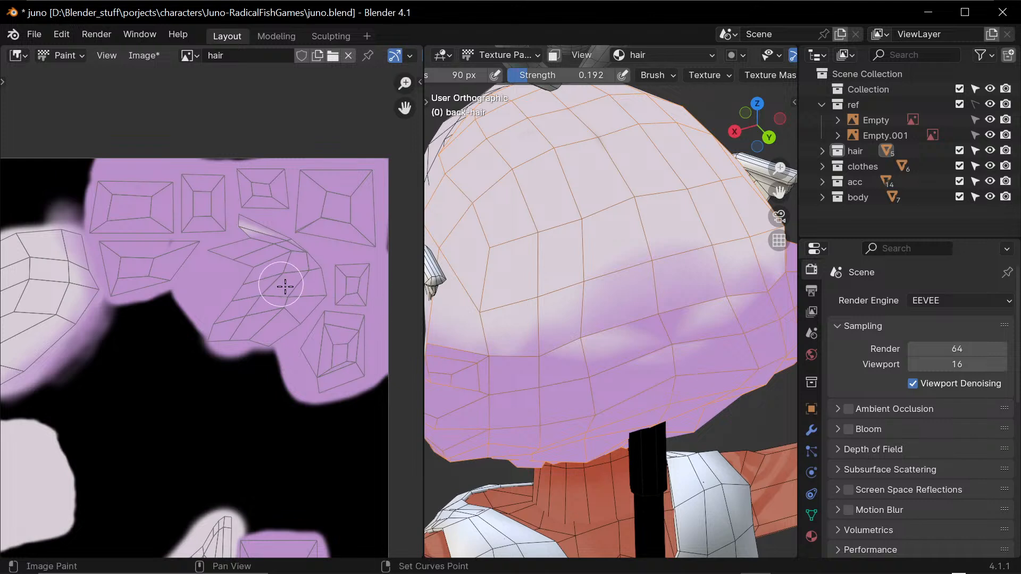
key("s")
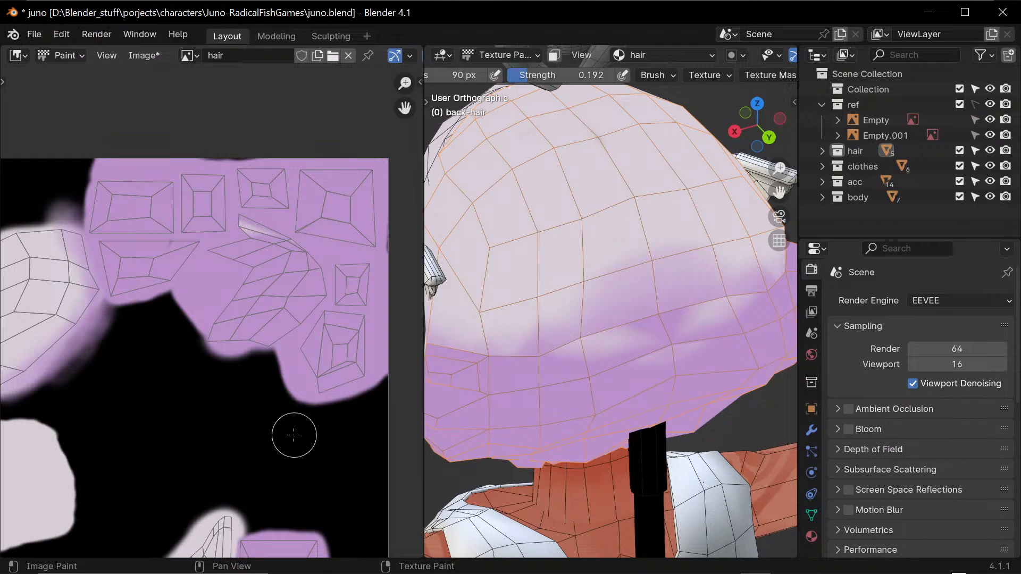
middle_click_drag(183, 388, 236, 398)
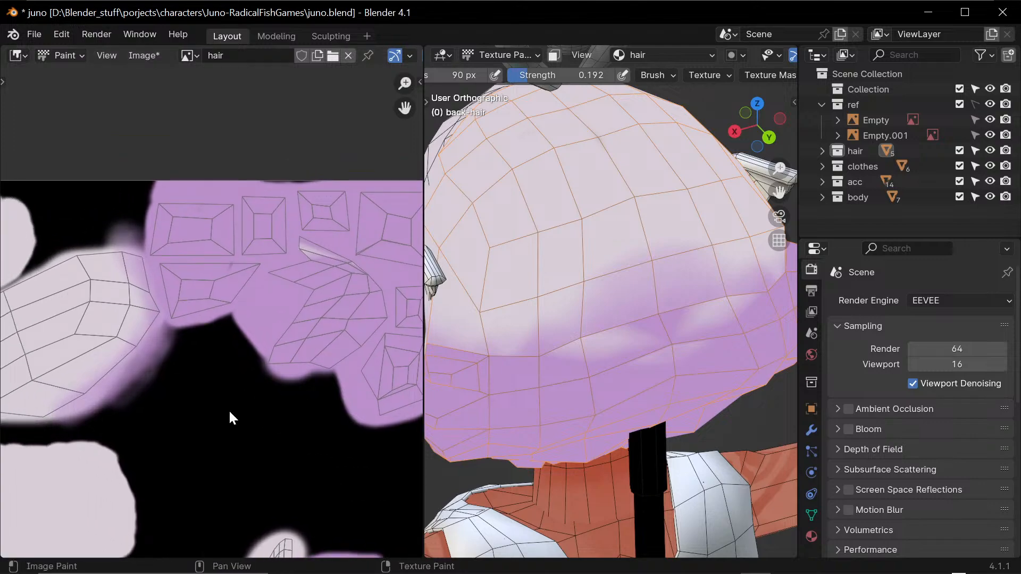
mouse_move(704, 335)
middle_mouse_down()
mouse_move(691, 399)
mouse_move(745, 371)
mouse_move(611, 365)
mouse_move(645, 358)
mouse_move(687, 362)
mouse_move(508, 363)
mouse_move(476, 344)
middle_mouse_up()
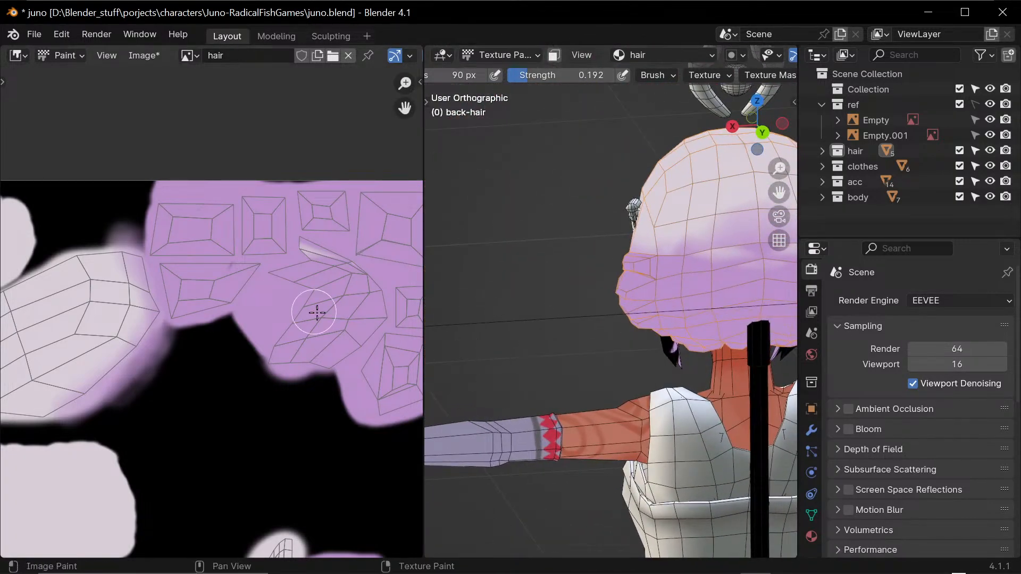
middle_click_drag(686, 293, 569, 301, "shift")
middle_click_drag(576, 351, 549, 388, "ctrl")
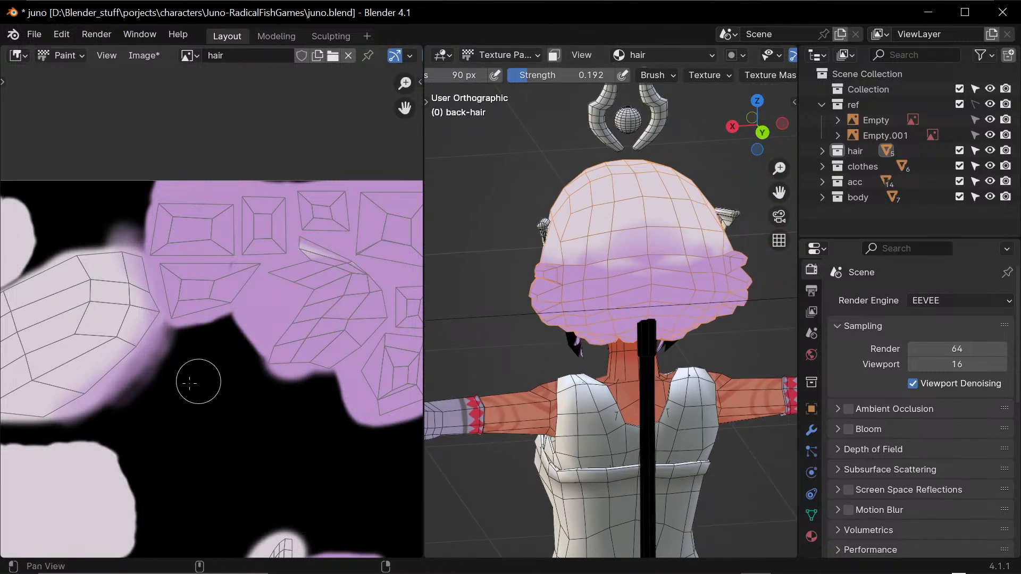
- Repaint the lilac-tinted edge of the crown UV island with pale, using a 109 px brush radius and full strength
middle_click_drag(178, 391, 273, 403)
key("shift+x")
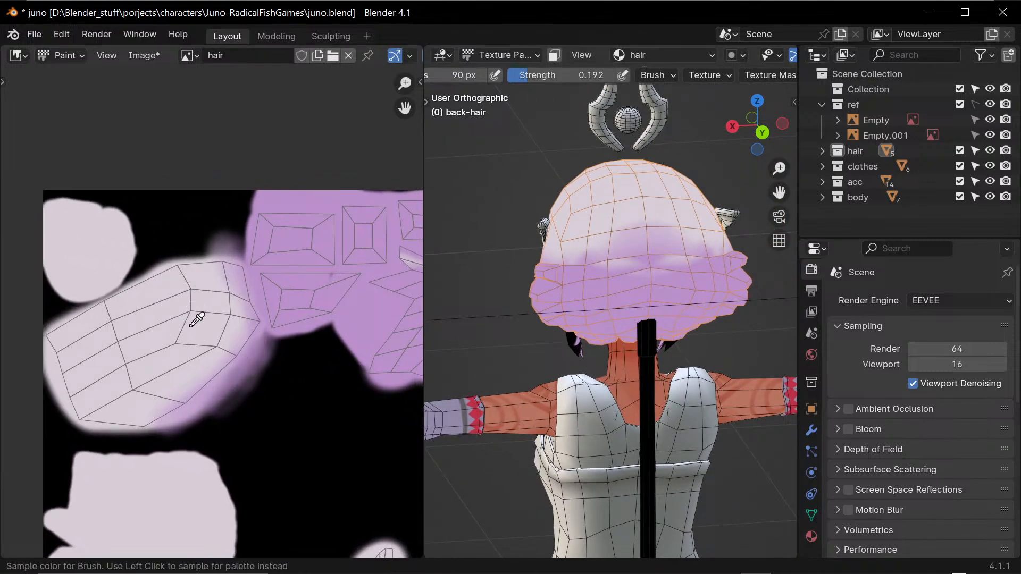
key("f")
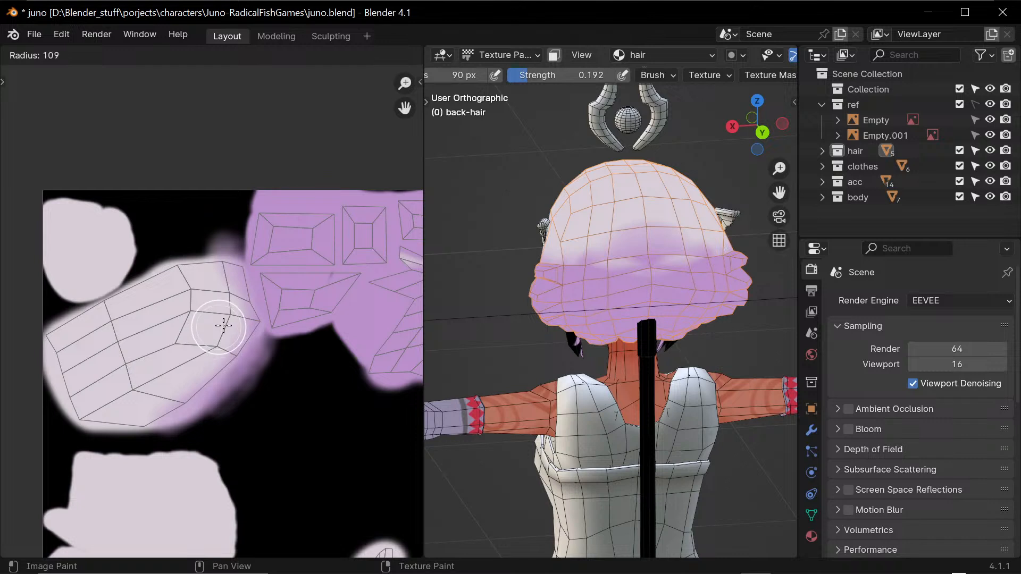
left_click(220, 331)
key("shift+f")
left_click(228, 298)
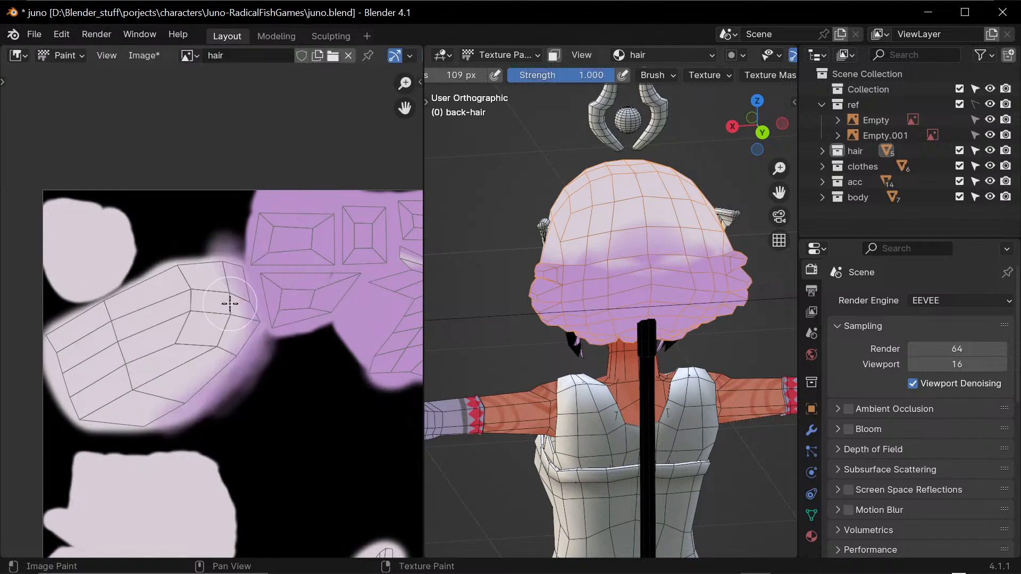
mouse_move(229, 286)
left_mouse_down()
mouse_move(241, 317)
mouse_move(212, 371)
mouse_move(183, 386)
left_mouse_up()
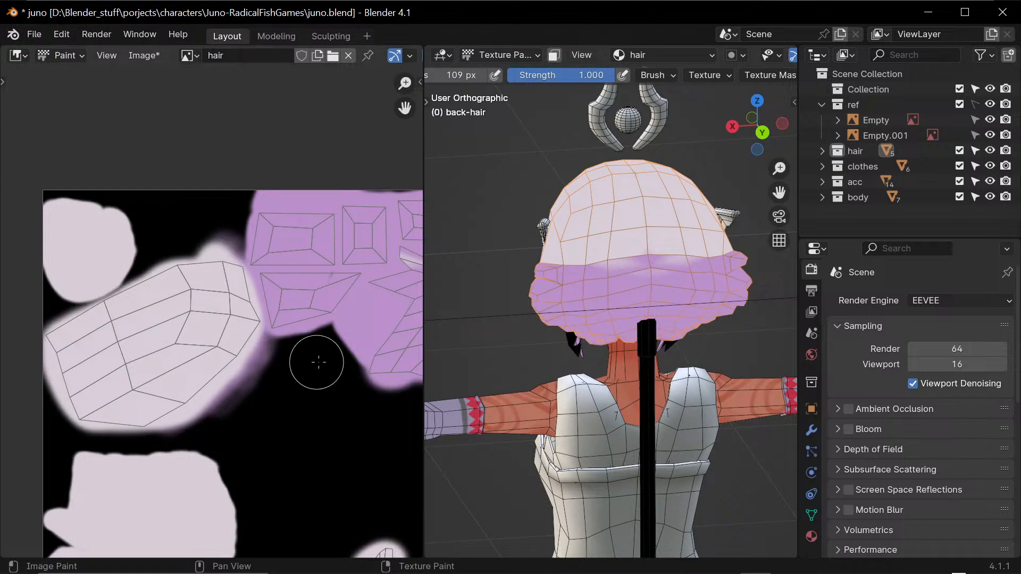
- Reduce the brush radius to 45 px and paint pale over the two pointed tips of the folded UV island in the lilac area
middle_click_drag(334, 343, 211, 371)
left_click_drag(306, 296, 303, 292)
key("ctrl+z")
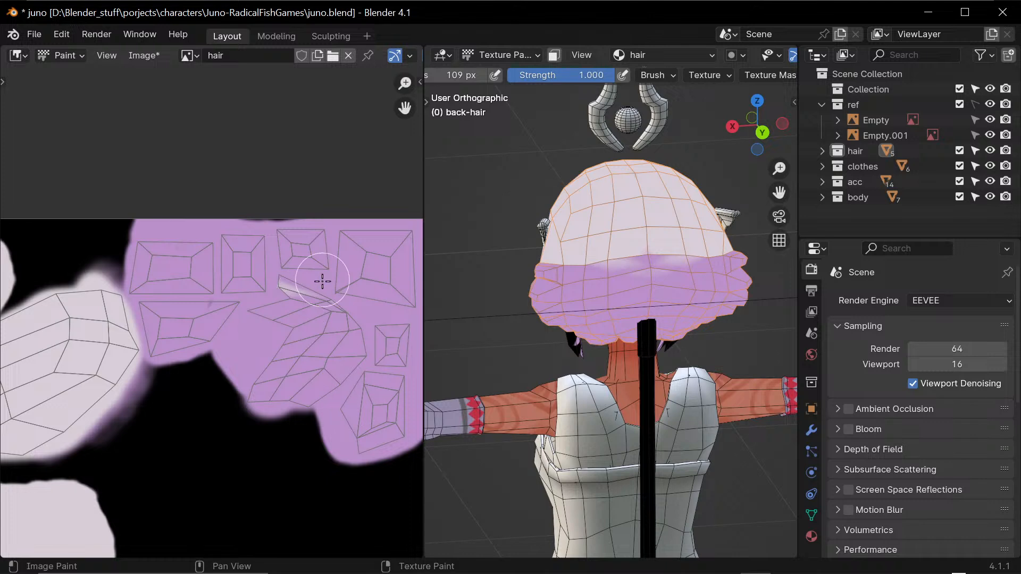
key("f")
left_click(324, 318)
left_click_drag(286, 283, 335, 308)
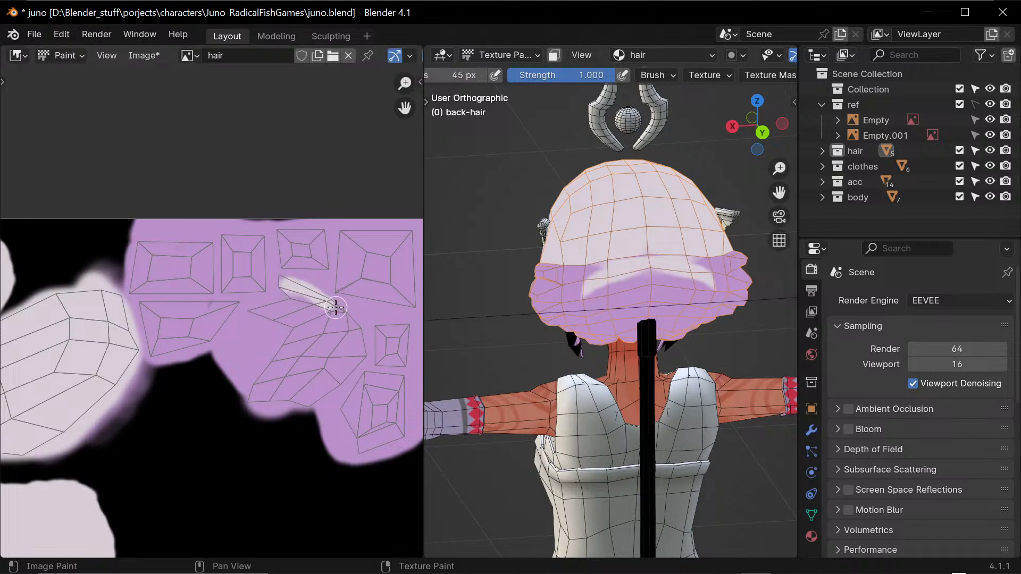
key("ctrl+z")
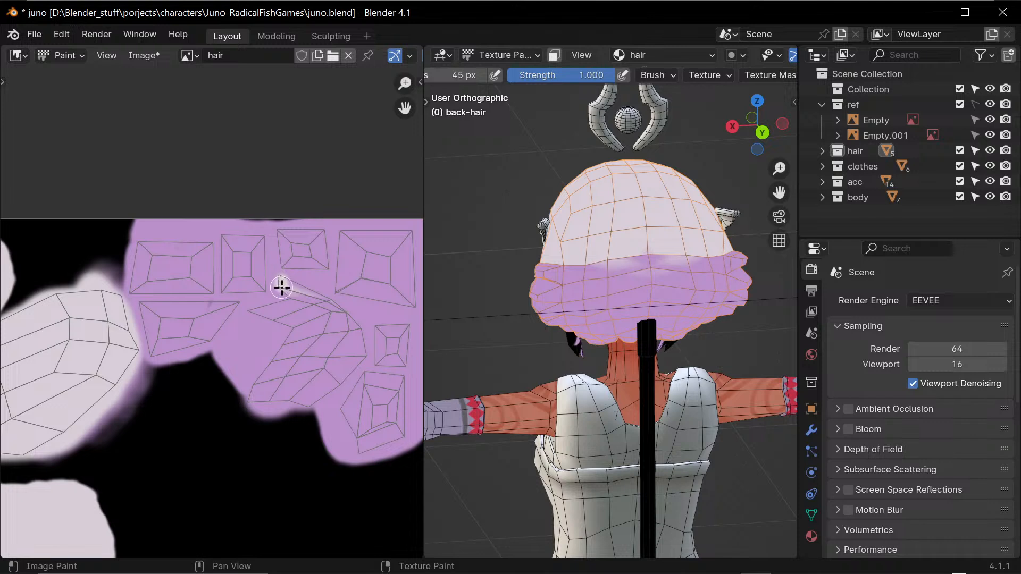
mouse_move(279, 277)
left_mouse_down()
mouse_move(291, 296)
mouse_move(263, 306)
mouse_move(279, 296)
left_mouse_up()
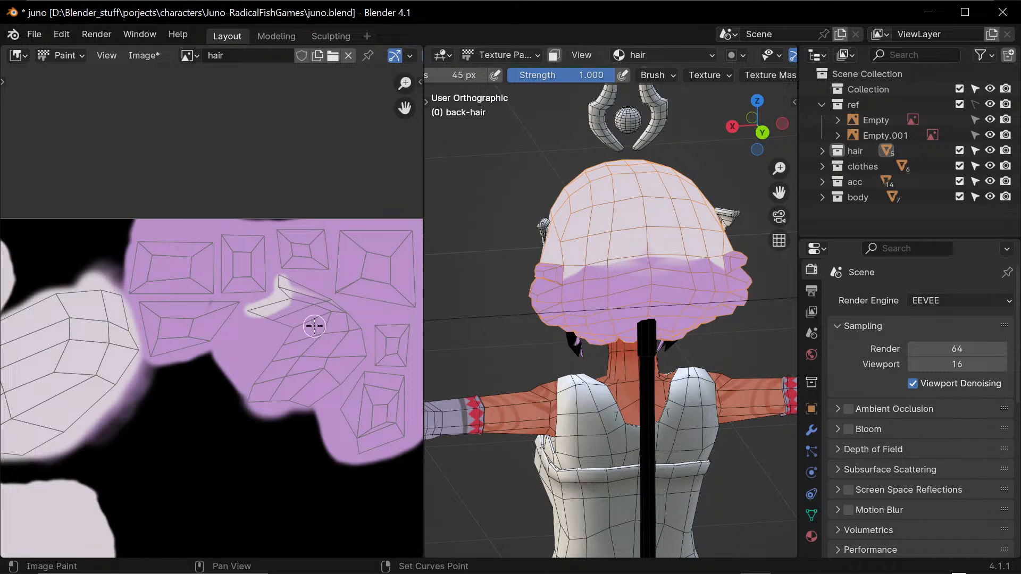
- Fade the pale colour from the folded UV island's tips into the surrounding lilac, using brush strengths of 0.143 and 0.273
key("shift+f")
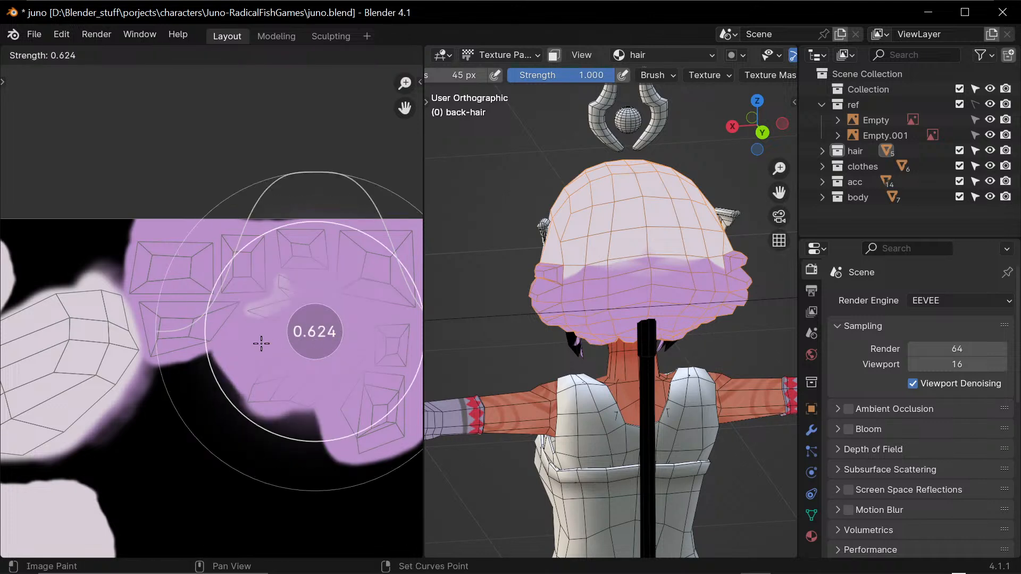
left_click(266, 336)
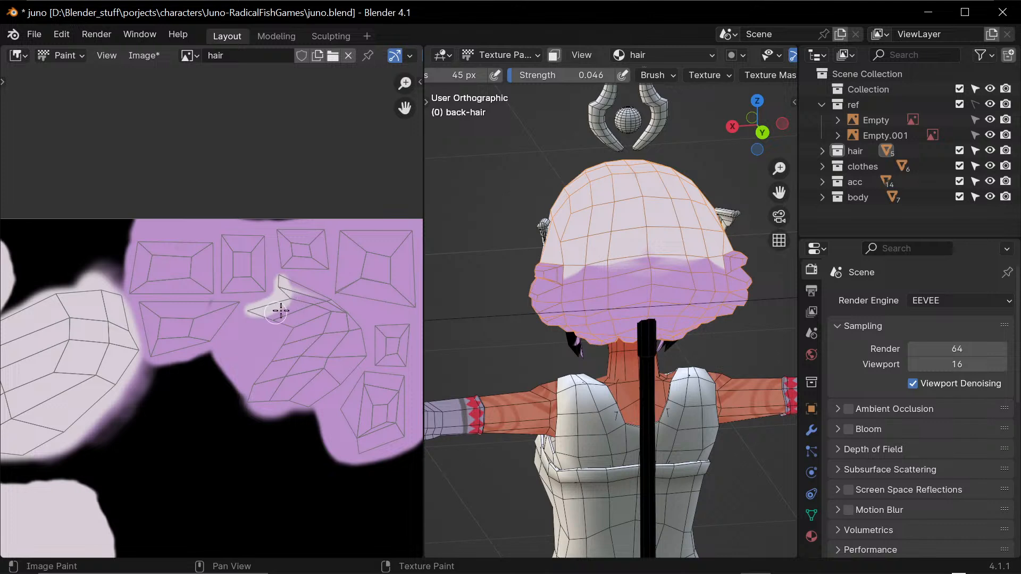
key("shift+f")
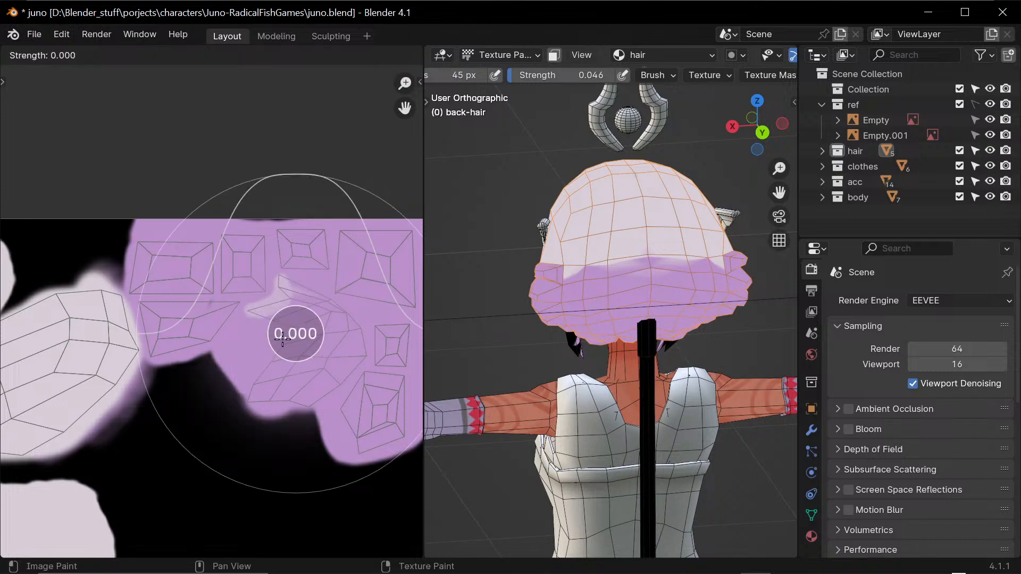
left_click(304, 351)
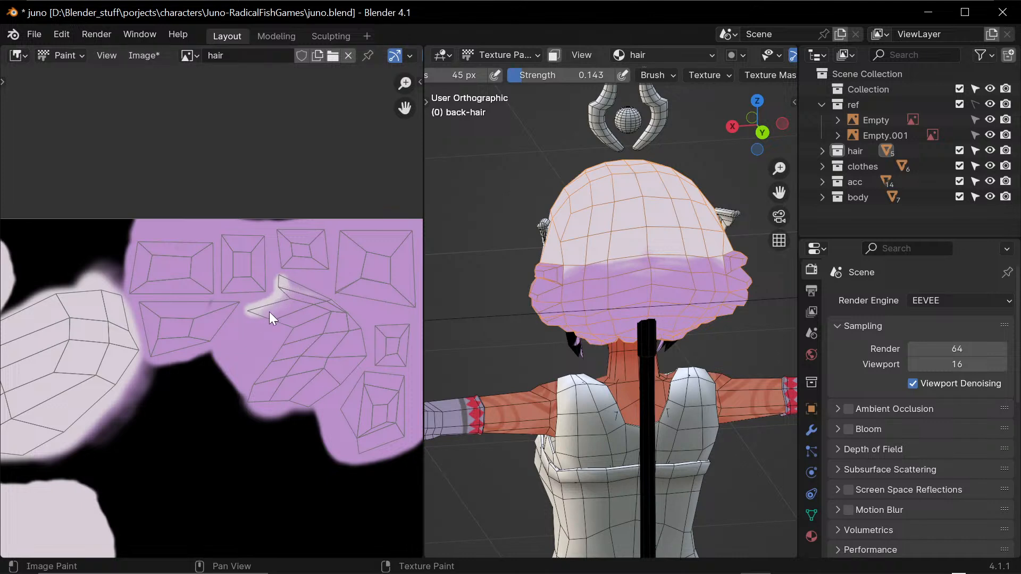
mouse_move(269, 311)
left_mouse_down()
mouse_move(262, 292)
mouse_move(258, 320)
mouse_move(278, 296)
mouse_move(324, 284)
left_mouse_up()
key("shift+f")
left_click(281, 297)
mouse_move(284, 294)
left_mouse_down()
mouse_move(300, 282)
mouse_move(290, 281)
mouse_move(316, 279)
left_mouse_up()
- Set the brush strength to 0.168 and soften the pale fade into the lilac band on the back of the 3D head
middle_click_drag(644, 319, 691, 318)
middle_click_drag(652, 380, 633, 266, "ctrl")
middle_click_drag(601, 205, 617, 244)
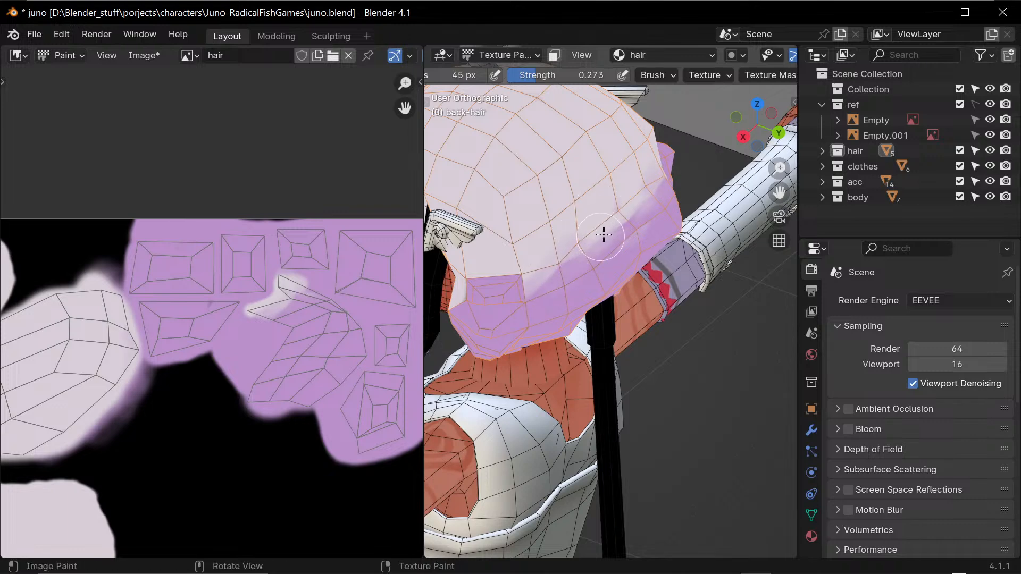
key("shift+f")
left_click(559, 272)
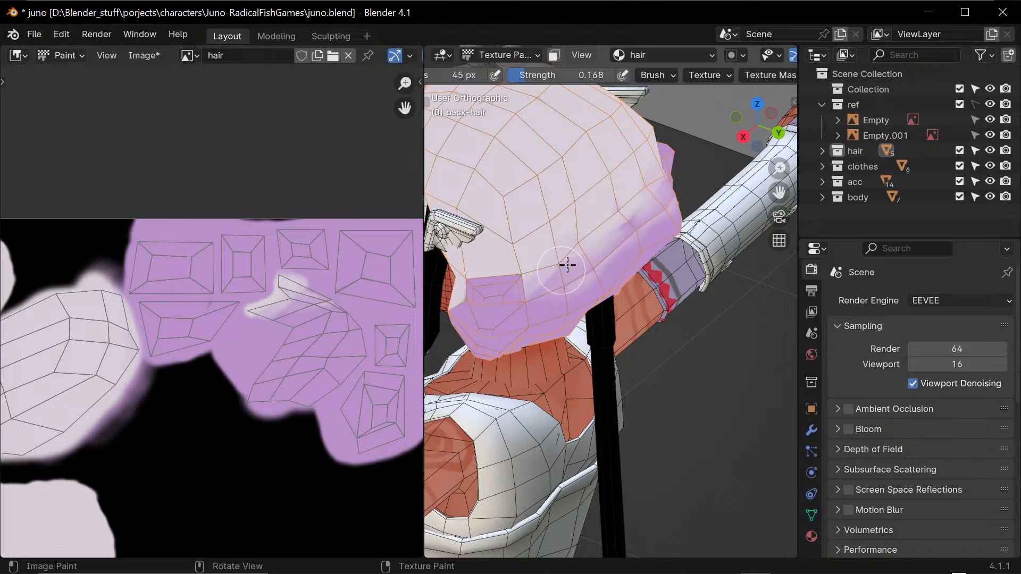
- Brush faint pale strokes along the folded UV island's upper strip to even the fade across the back of the head
mouse_move(567, 264)
middle_mouse_down()
mouse_move(599, 346)
mouse_move(639, 326)
middle_mouse_up()
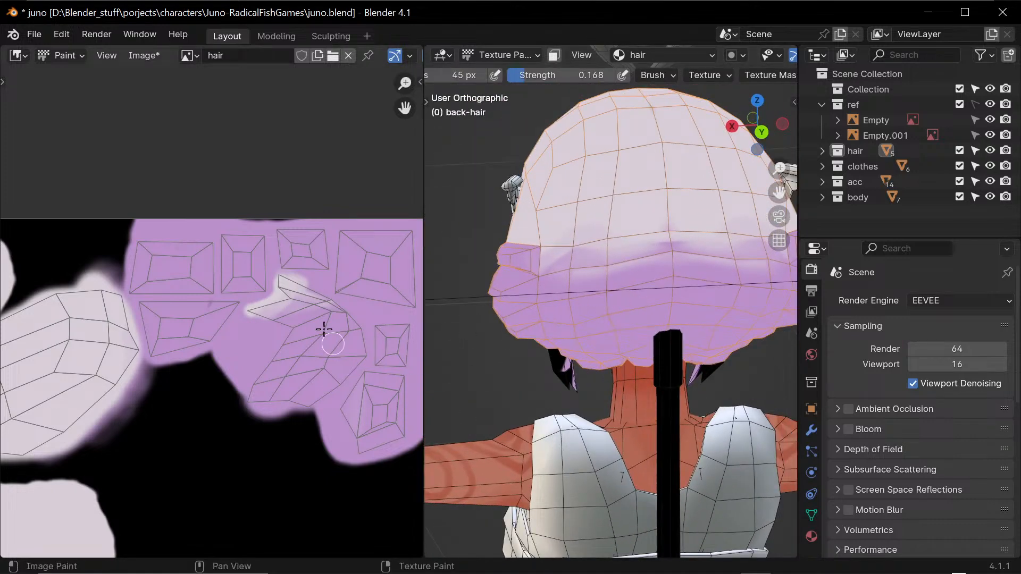
mouse_move(331, 312)
left_mouse_down()
mouse_move(313, 291)
mouse_move(347, 304)
mouse_move(285, 295)
mouse_move(313, 290)
mouse_move(289, 296)
left_mouse_up()
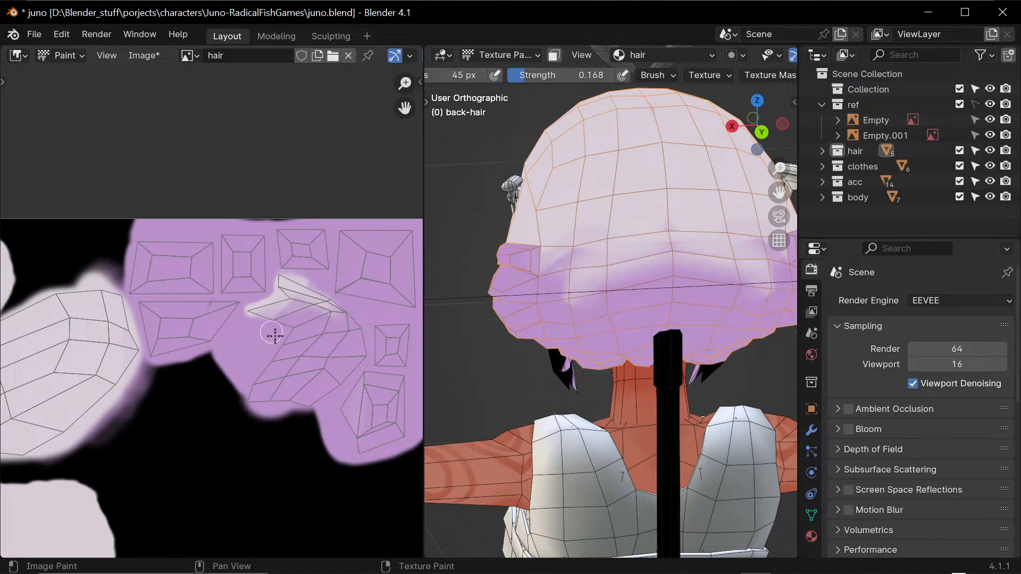
left_click(314, 303)
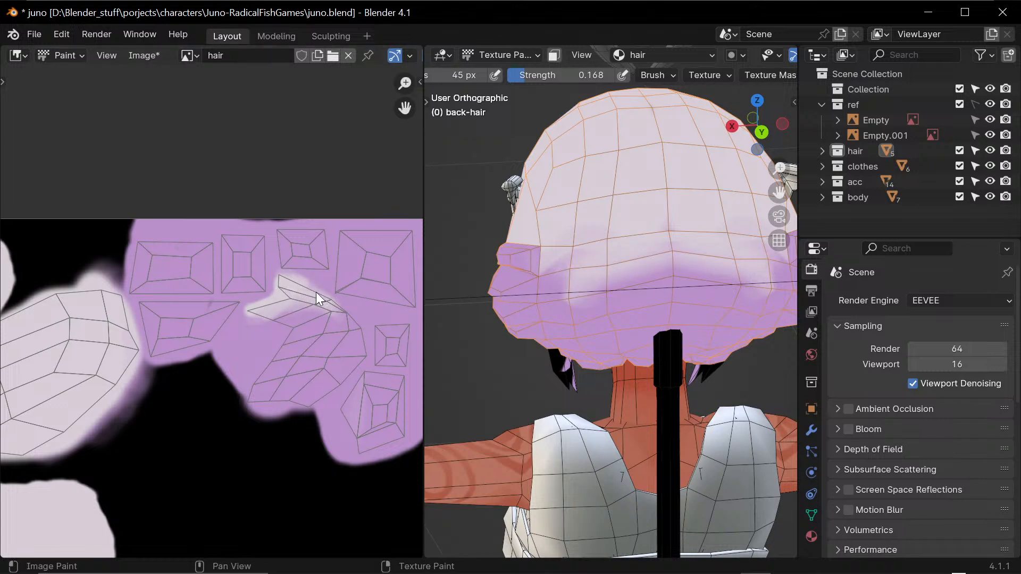
- Brush pale along the folded UV island, sample the hair colour and soften the fade along the lower side of the 3D head
left_click_drag(303, 301, 264, 319)
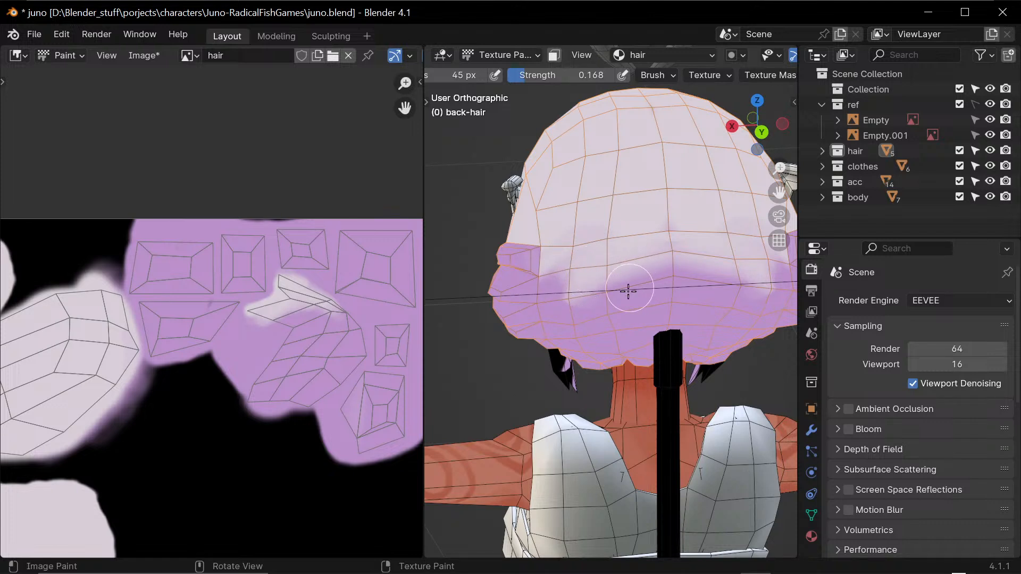
key("s")
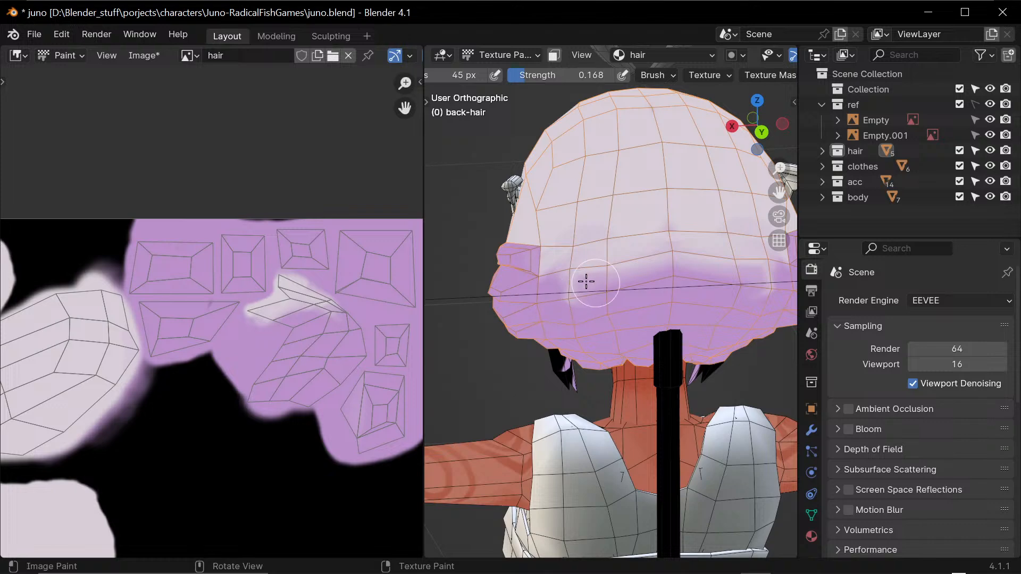
middle_click_drag(577, 308, 615, 315)
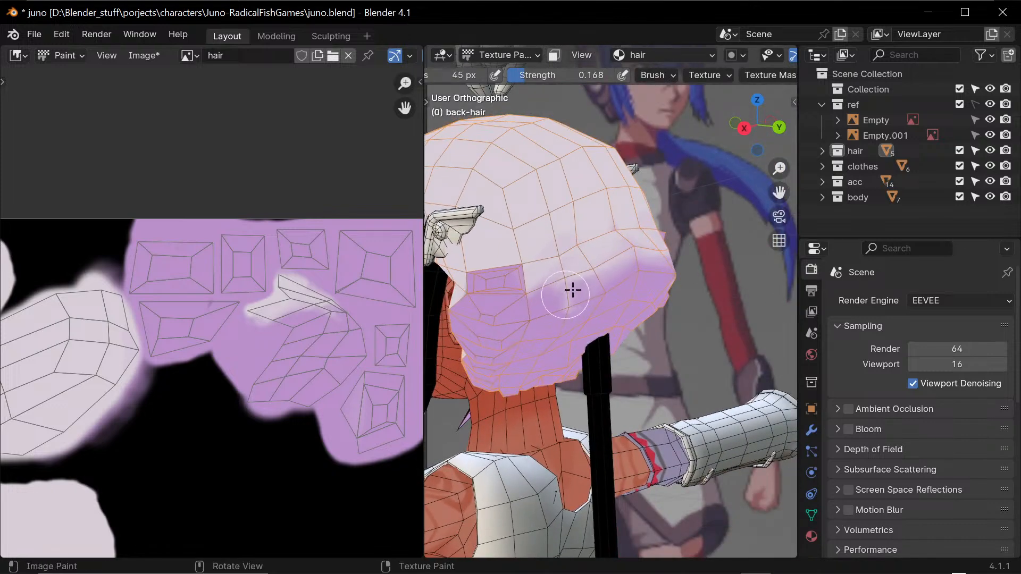
mouse_move(574, 291)
middle_mouse_down()
mouse_move(595, 305)
mouse_move(587, 293)
mouse_move(606, 285)
mouse_move(616, 331)
mouse_move(679, 303)
mouse_move(665, 346)
mouse_move(656, 312)
mouse_move(522, 276)
mouse_move(548, 319)
mouse_move(562, 303)
mouse_move(526, 317)
mouse_move(508, 379)
mouse_move(517, 361)
middle_mouse_up()
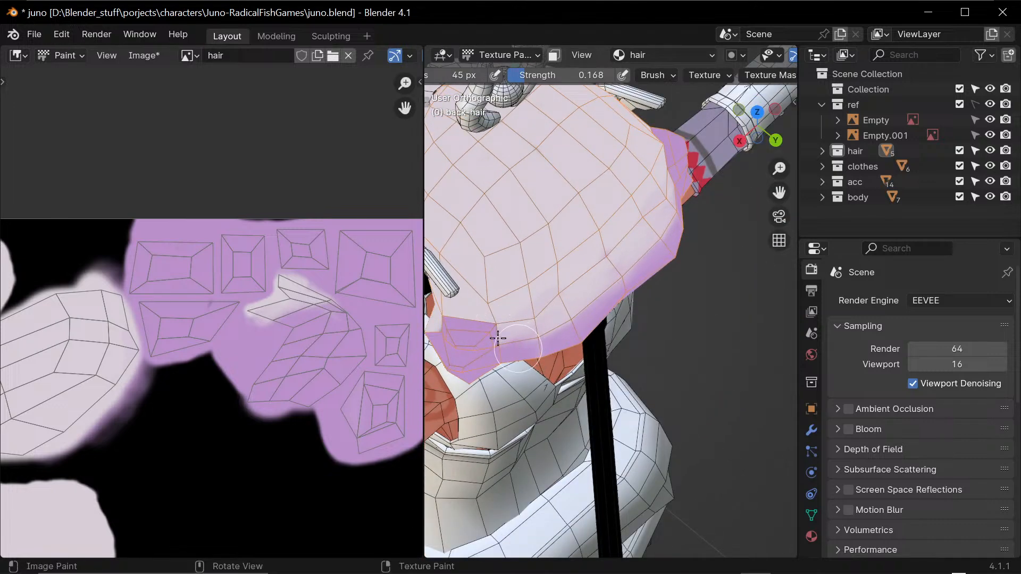
left_click_drag(531, 340, 561, 320)
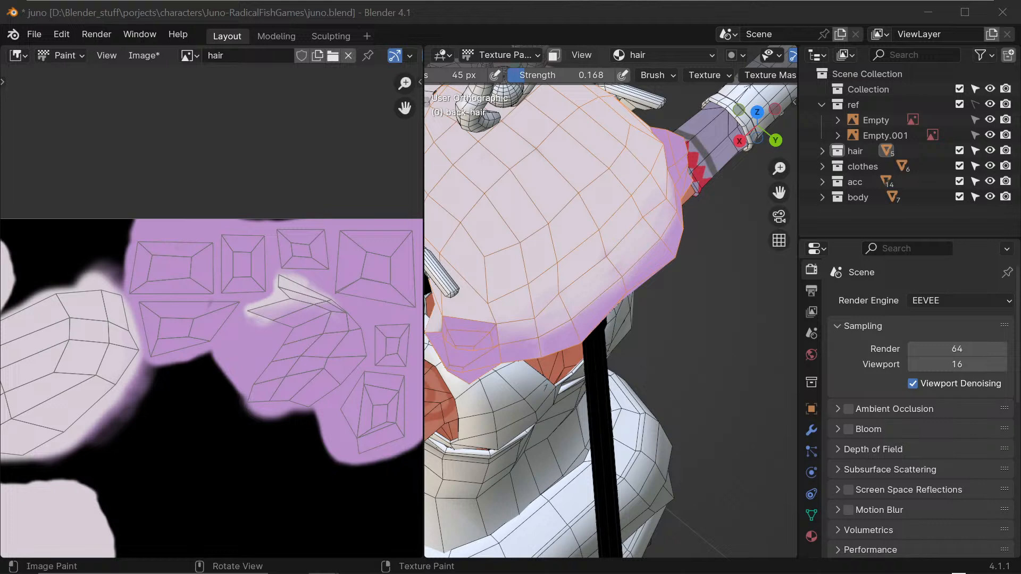
key("alt+Tab")
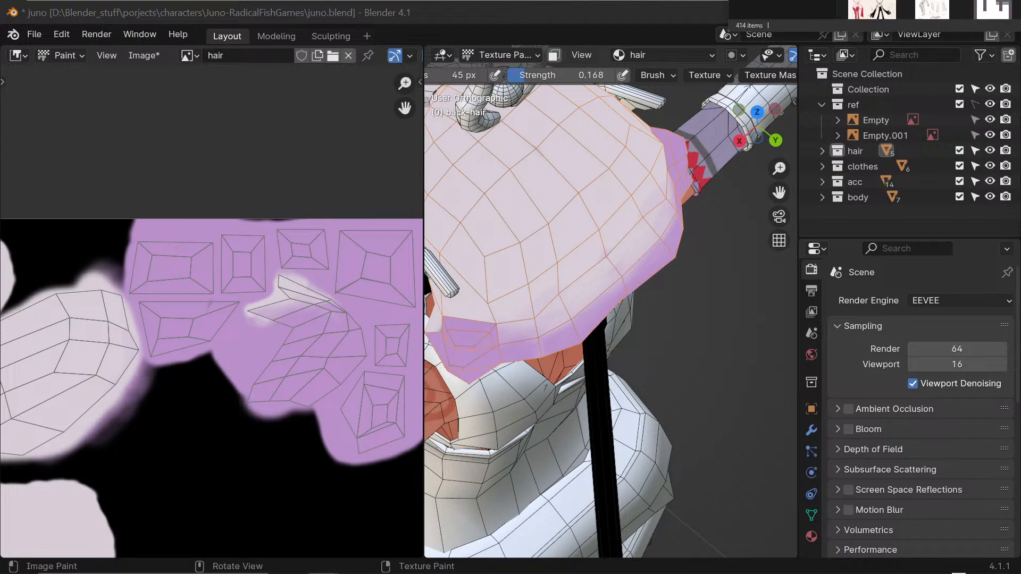
key("alt+Tab")
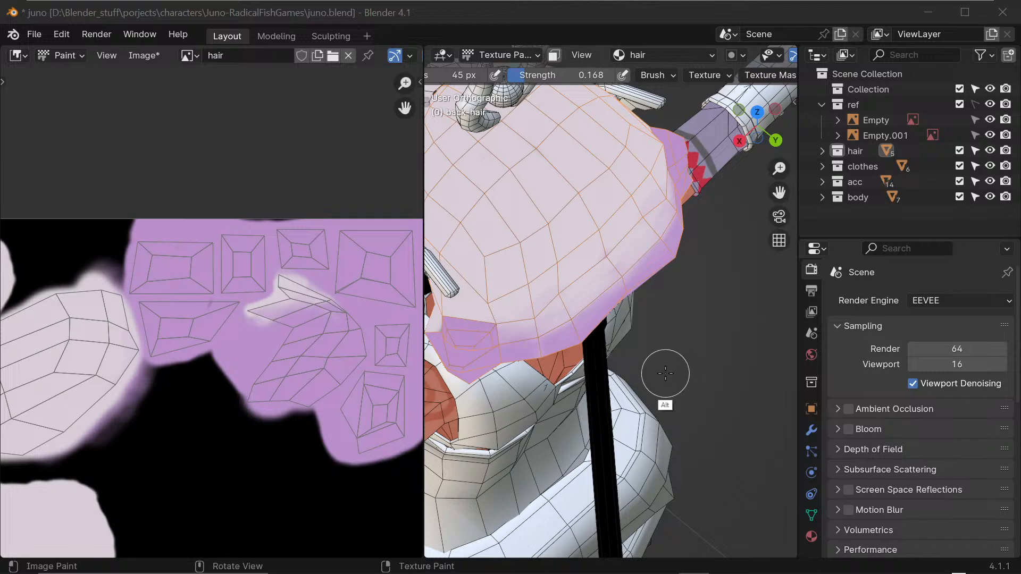
- Set the brush strength to 0.273 and paint pale patches into the lilac band across the back of the head
mouse_move(663, 369)
middle_mouse_down()
mouse_move(645, 292)
mouse_move(656, 296)
mouse_move(651, 345)
mouse_move(659, 326)
mouse_move(641, 345)
mouse_move(647, 312)
mouse_move(577, 275)
middle_mouse_up()
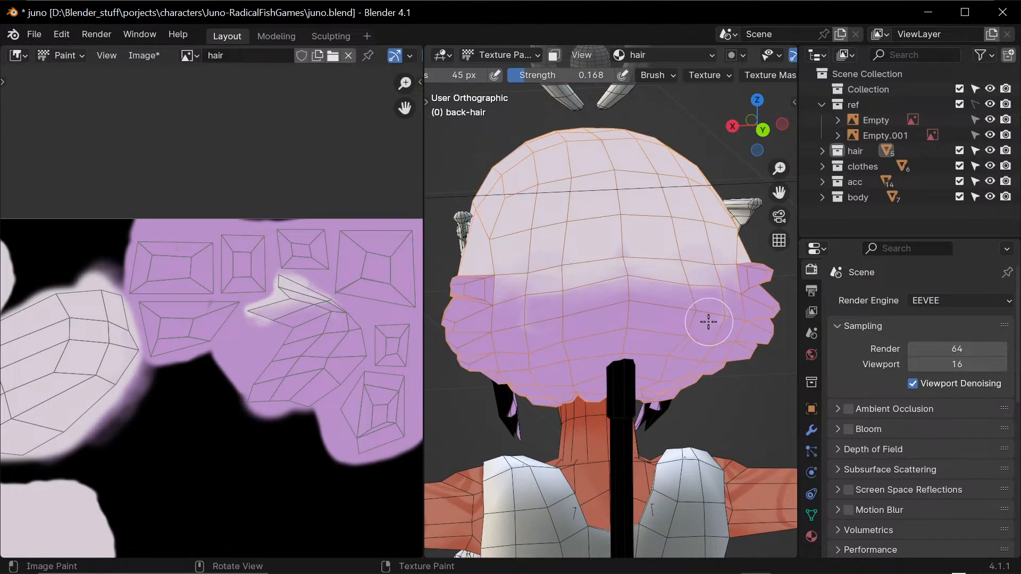
mouse_move(707, 319)
middle_mouse_down()
mouse_move(679, 342)
mouse_move(681, 324)
mouse_move(643, 315)
middle_mouse_up()
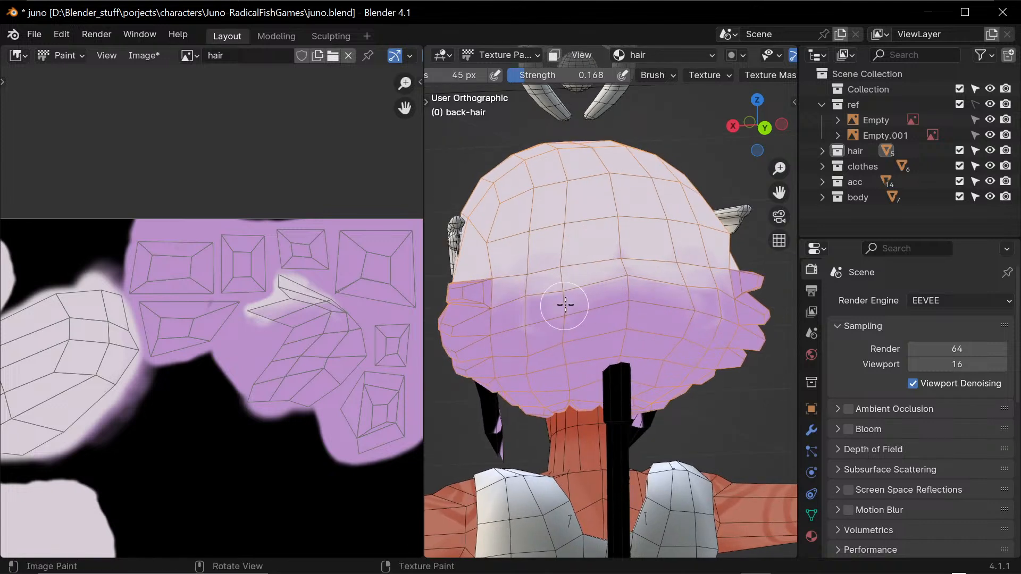
middle_click_drag(560, 305, 583, 328)
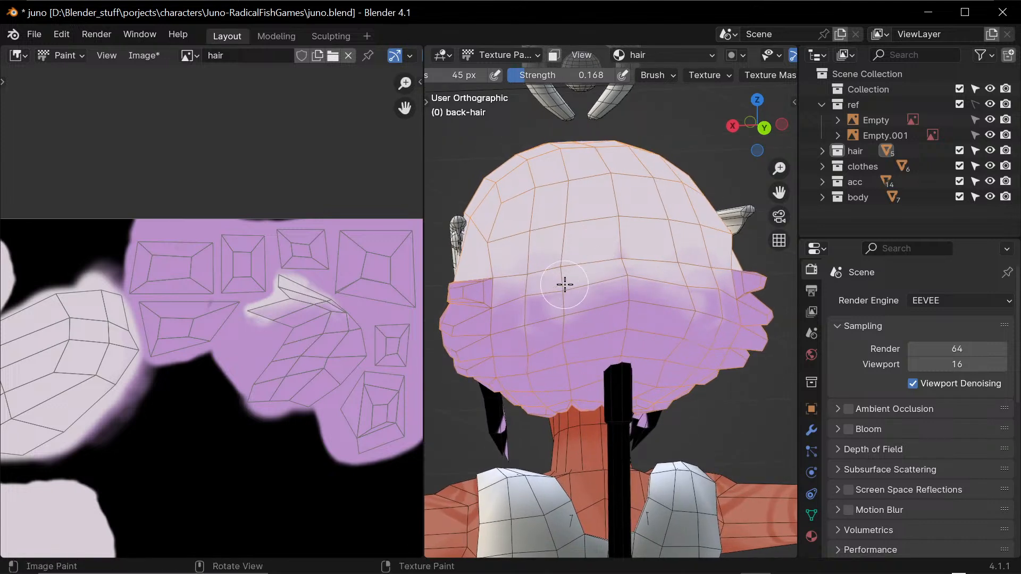
key("shift+f")
left_click(557, 302)
mouse_move(592, 285)
left_mouse_down()
mouse_move(691, 301)
mouse_move(654, 282)
left_mouse_up()
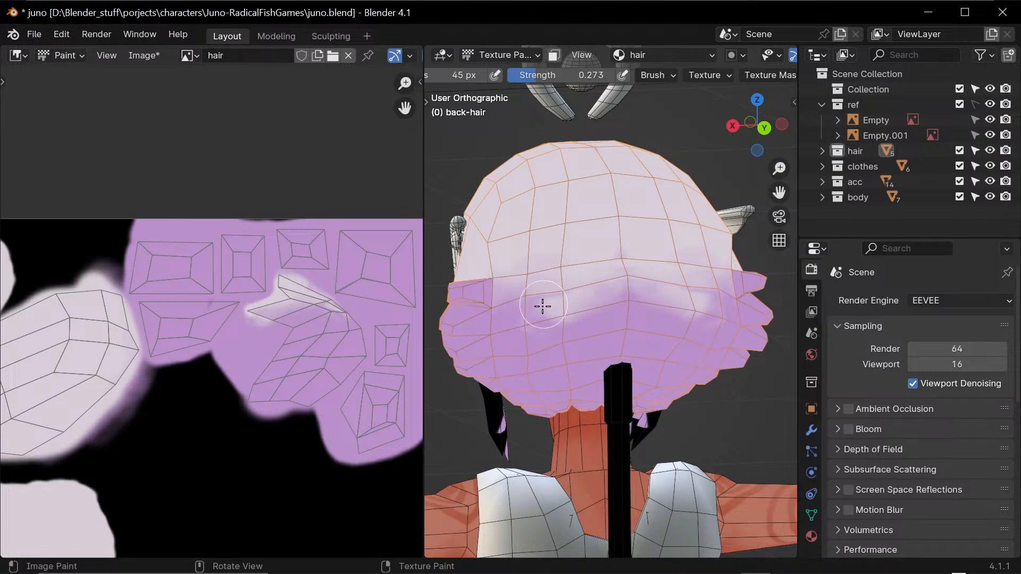
key("s")
left_click_drag(501, 303, 523, 318)
mouse_move(543, 285)
middle_mouse_down()
mouse_move(568, 323)
mouse_move(547, 294)
middle_mouse_up()
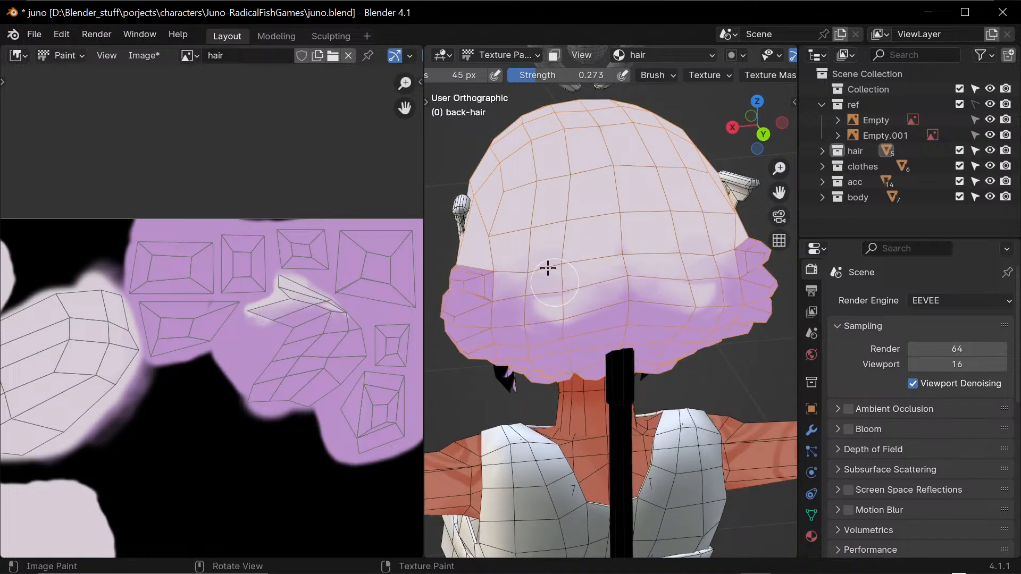
- Paint pale into the inner corner of the folded UV island, between its two pointed tips
middle_click_drag(548, 269, 548, 298)
middle_click_drag(562, 264, 660, 305)
mouse_move(244, 413)
middle_mouse_down()
mouse_move(326, 354)
mouse_move(308, 280)
mouse_move(269, 205)
mouse_move(246, 315)
mouse_move(252, 430)
middle_mouse_up()
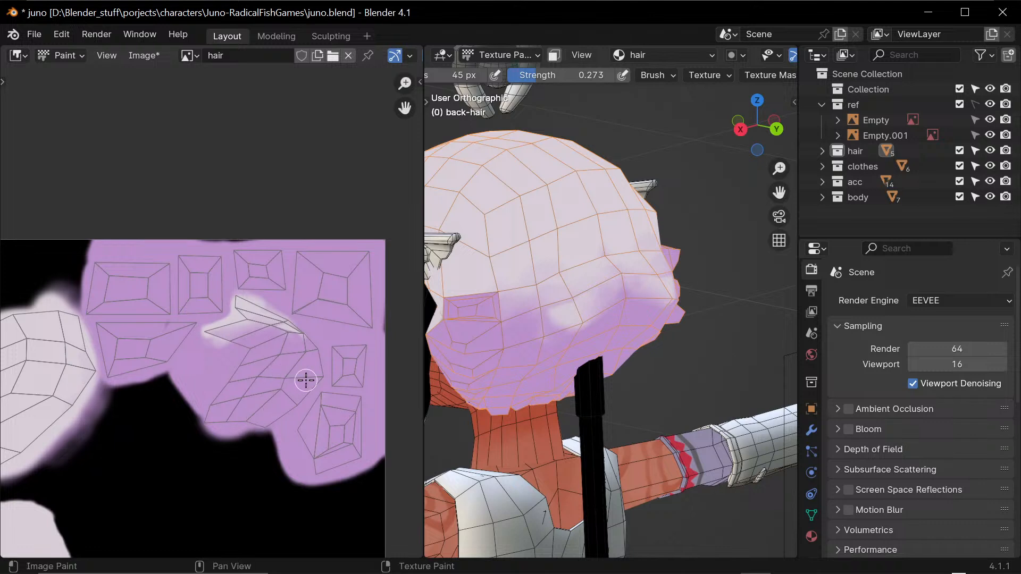
scroll(259, 378, "up", 1)
middle_click_drag(253, 356, 330, 309)
scroll(360, 186, "up", 4)
middle_click_drag(324, 398, 285, 398)
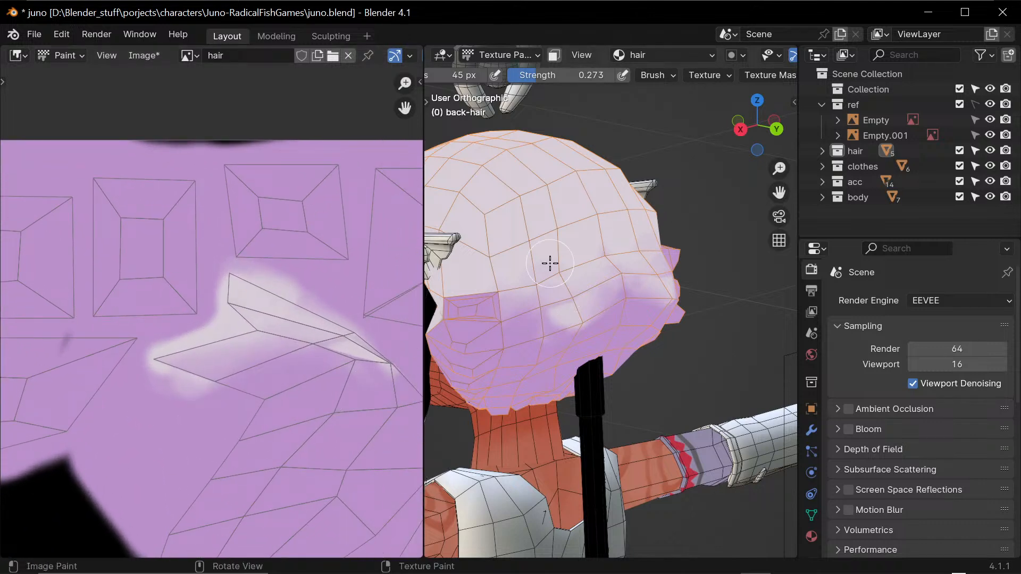
mouse_move(308, 323)
left_mouse_down()
mouse_move(353, 346)
mouse_move(342, 330)
left_mouse_up()
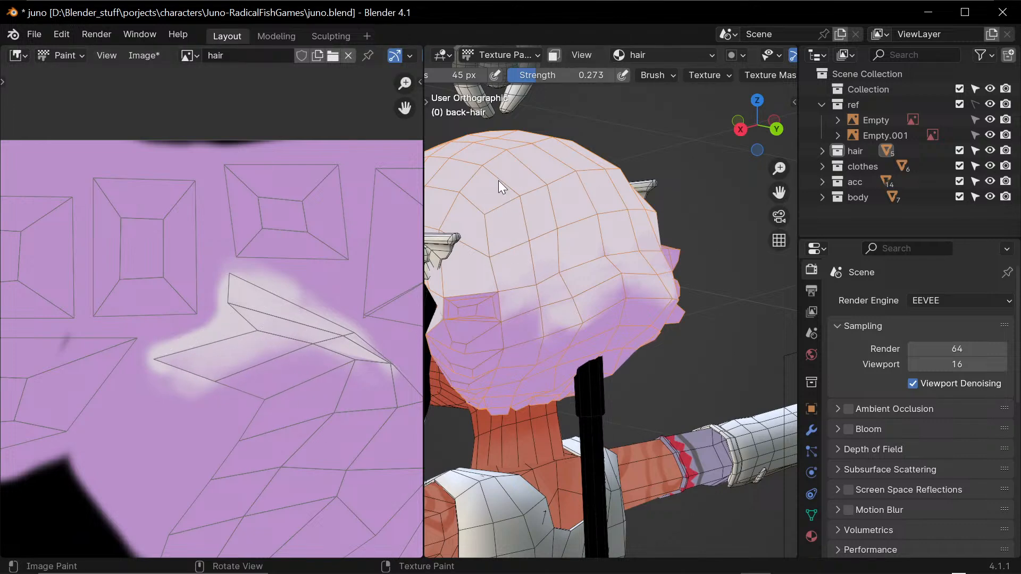
- Sample the lilac hair colour and paint it over the pale hair faces behind the character's ear
middle_click_drag(513, 264, 615, 314)
middle_click_drag(586, 360, 592, 381)
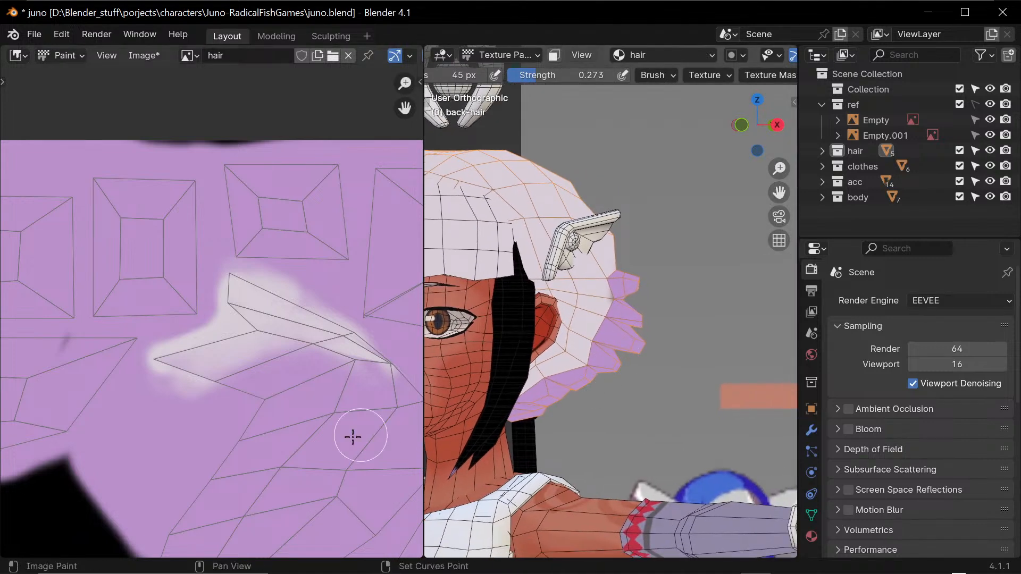
key("shift+x")
left_click_drag(568, 362, 576, 336)
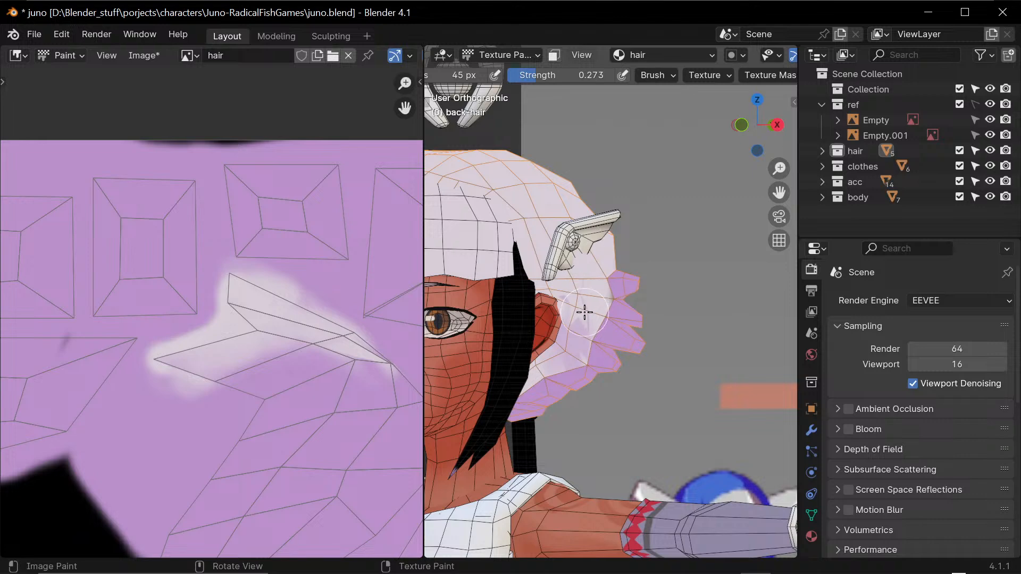
mouse_move(578, 340)
left_mouse_down()
mouse_move(533, 380)
mouse_move(599, 320)
mouse_move(596, 299)
left_mouse_up()
mouse_move(596, 299)
middle_mouse_down()
mouse_move(545, 286)
mouse_move(586, 310)
mouse_move(625, 309)
middle_mouse_up()
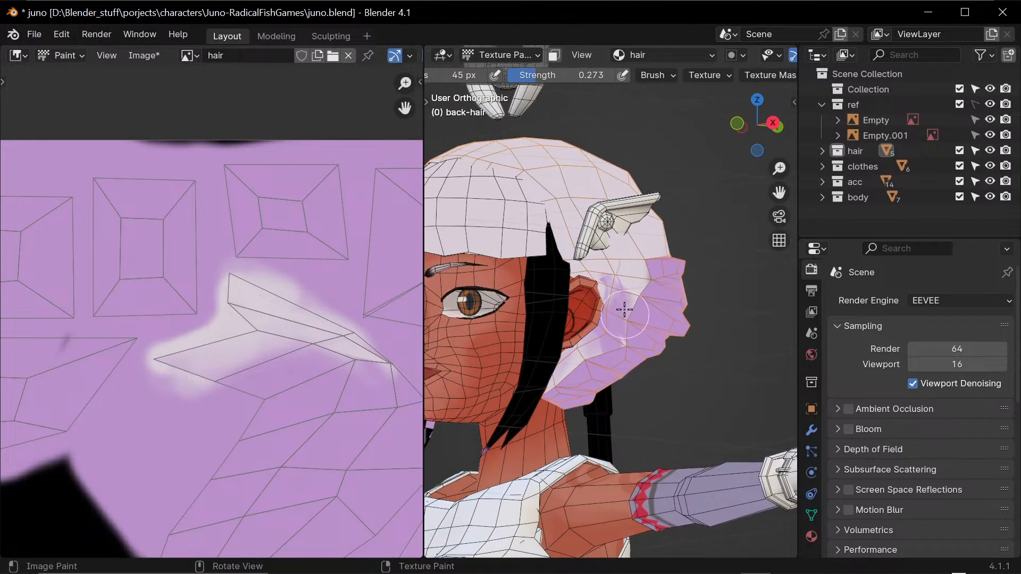
mouse_move(633, 333)
left_mouse_down()
mouse_move(623, 346)
mouse_move(548, 366)
mouse_move(589, 348)
mouse_move(588, 367)
mouse_move(553, 372)
mouse_move(557, 396)
left_mouse_up()
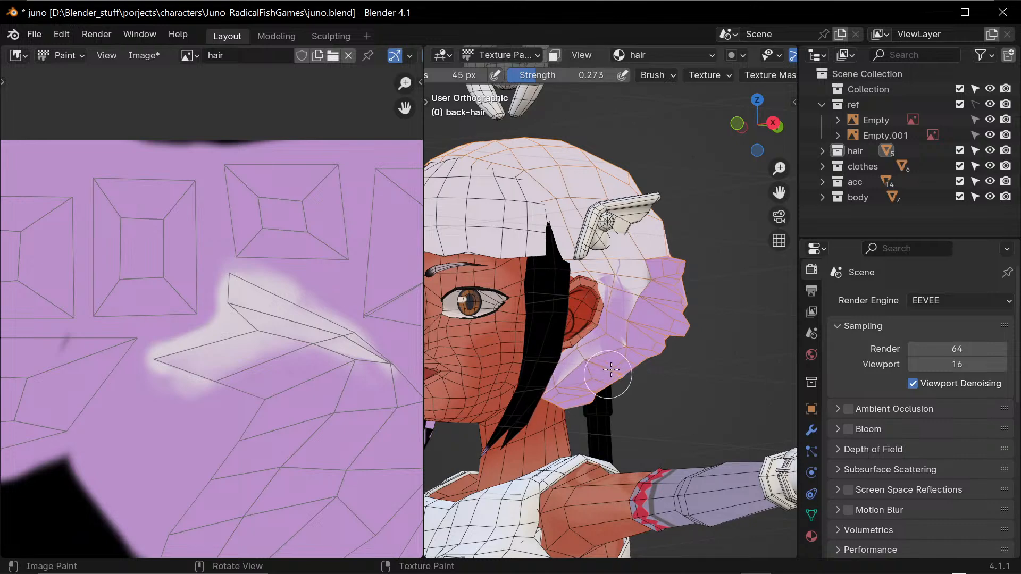
mouse_move(612, 370)
left_mouse_down()
mouse_move(581, 358)
mouse_move(616, 327)
mouse_move(620, 353)
mouse_move(641, 277)
mouse_move(640, 315)
left_mouse_up()
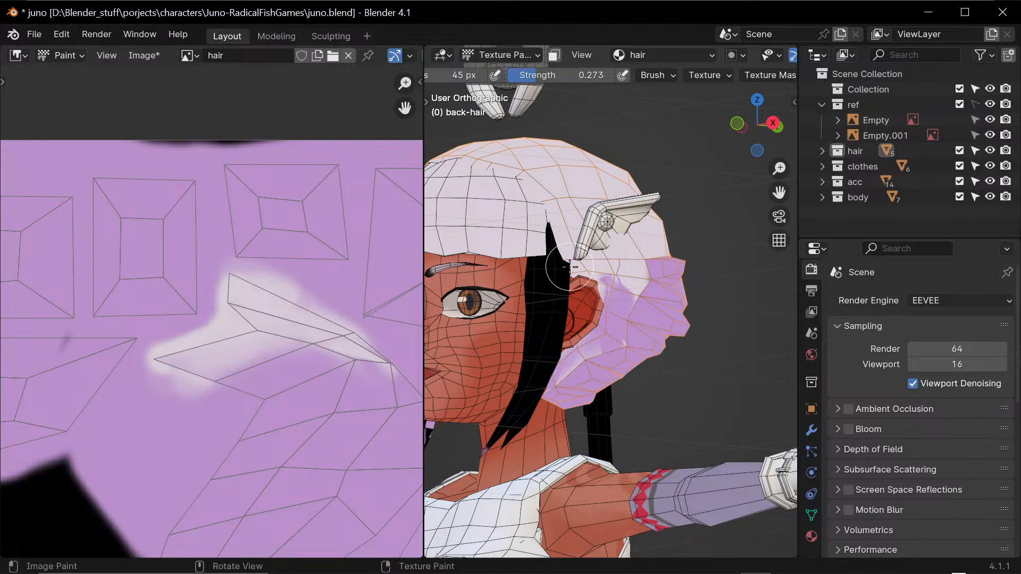
- Isolate the back-hair object in local view and paint lilac over the pale faces at its side
key("KP_Divide")
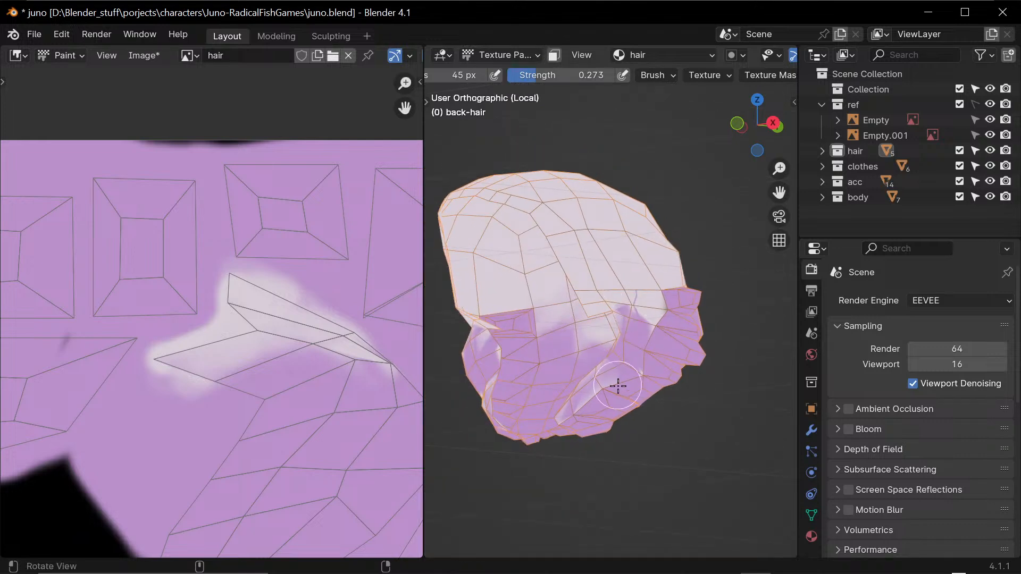
middle_click_drag(618, 388, 600, 410)
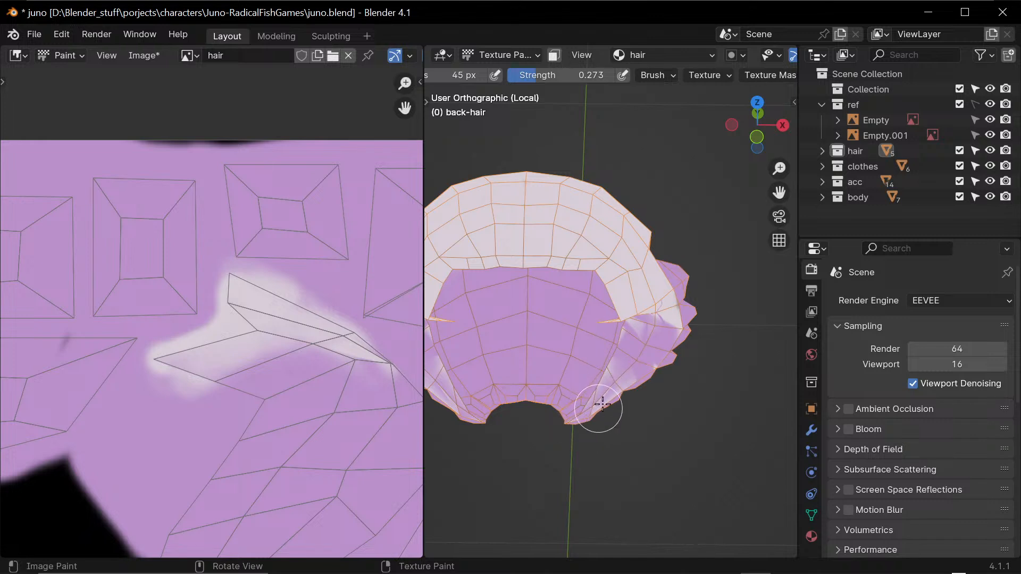
middle_click_drag(624, 394, 581, 392)
mouse_move(570, 331)
left_mouse_down()
mouse_move(549, 326)
mouse_move(649, 321)
mouse_move(609, 397)
mouse_move(636, 365)
left_mouse_up()
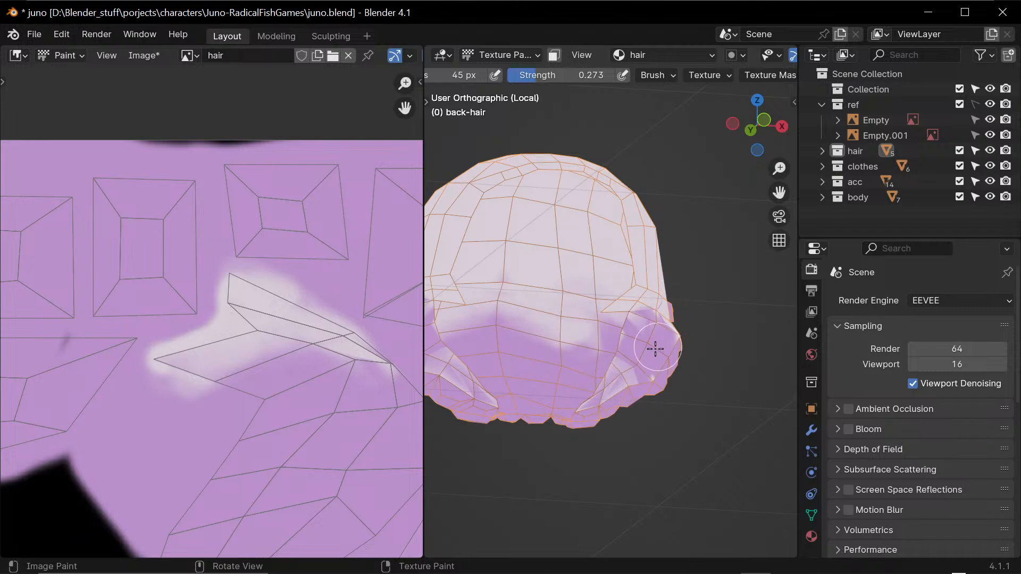
- Paint lilac over the thin overlapping faces at the pointed lower end of the pale UV island, undoing a stray stroke
left_click_drag(311, 307, 290, 416, "ctrl+alt")
left_click_drag(257, 459, 314, 279, "alt")
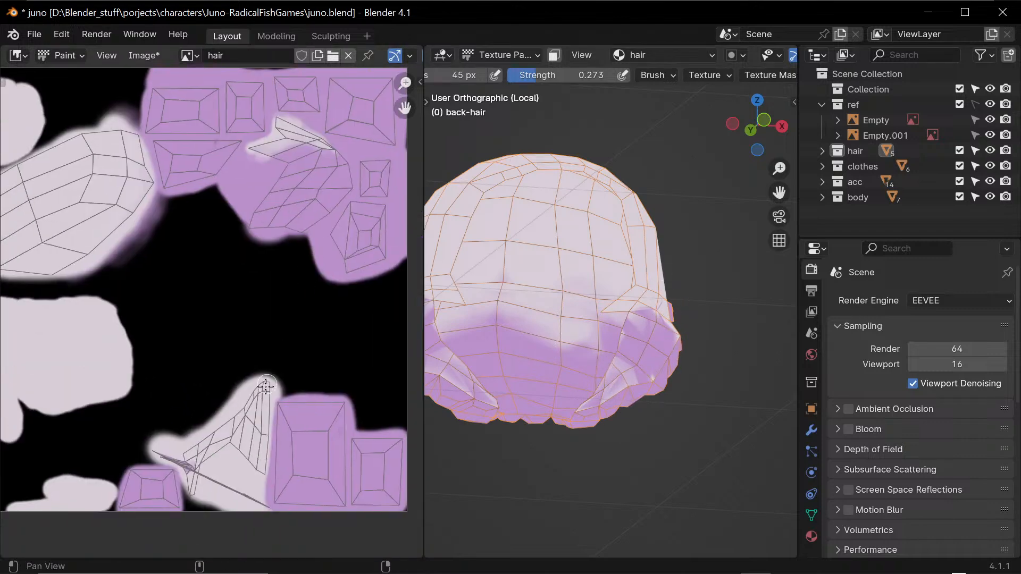
left_click_drag(266, 386, 299, 310, "alt")
left_click_drag(256, 417, 280, 209, "ctrl+alt")
left_click_drag(276, 483, 246, 281)
key("ctrl+z")
left_click_drag(280, 457, 241, 305, "alt")
left_click_drag(234, 393, 243, 293, "ctrl+alt")
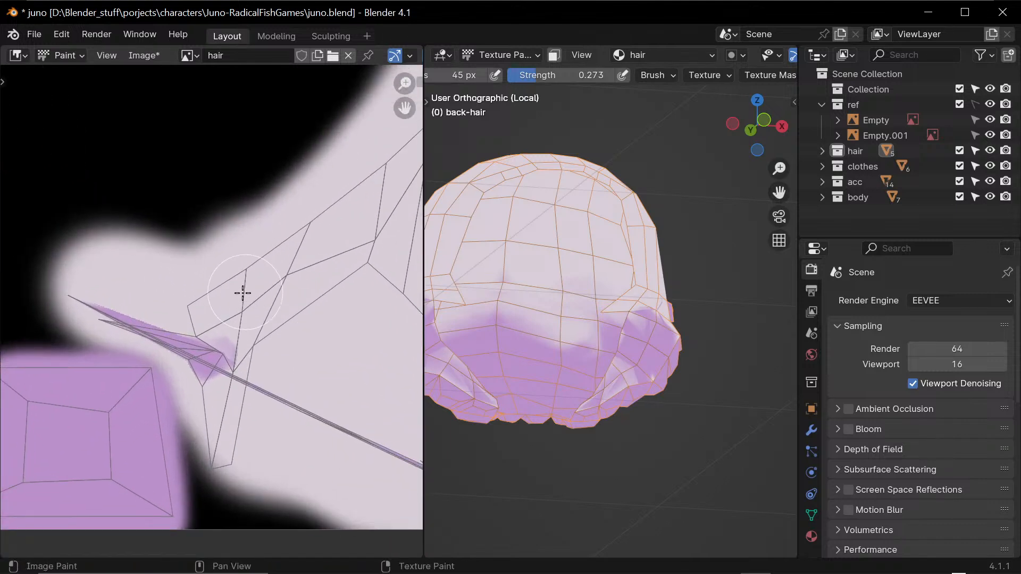
mouse_move(97, 304)
left_mouse_down()
mouse_move(203, 366)
mouse_move(200, 345)
left_mouse_up()
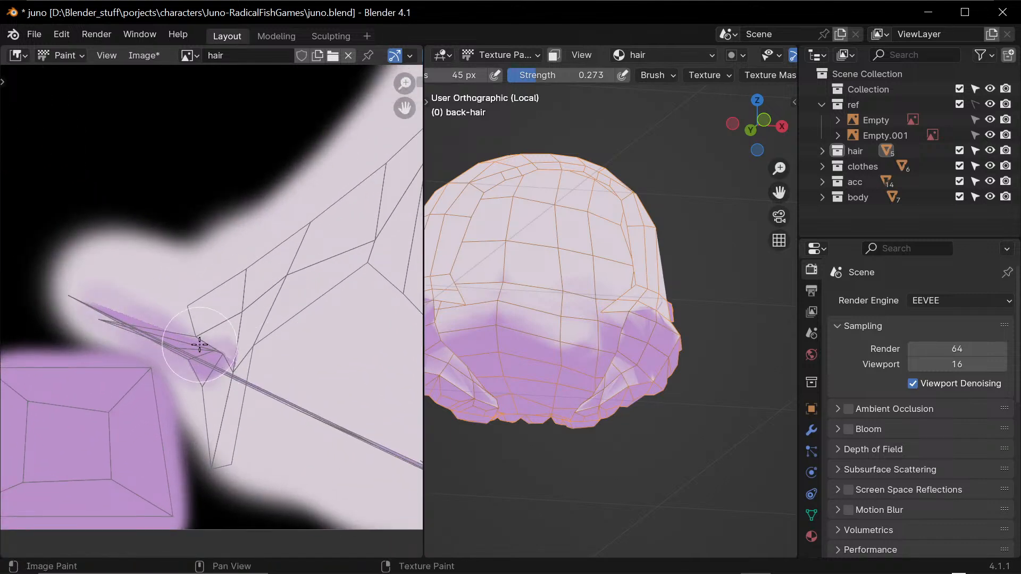
left_click_drag(224, 378, 224, 432)
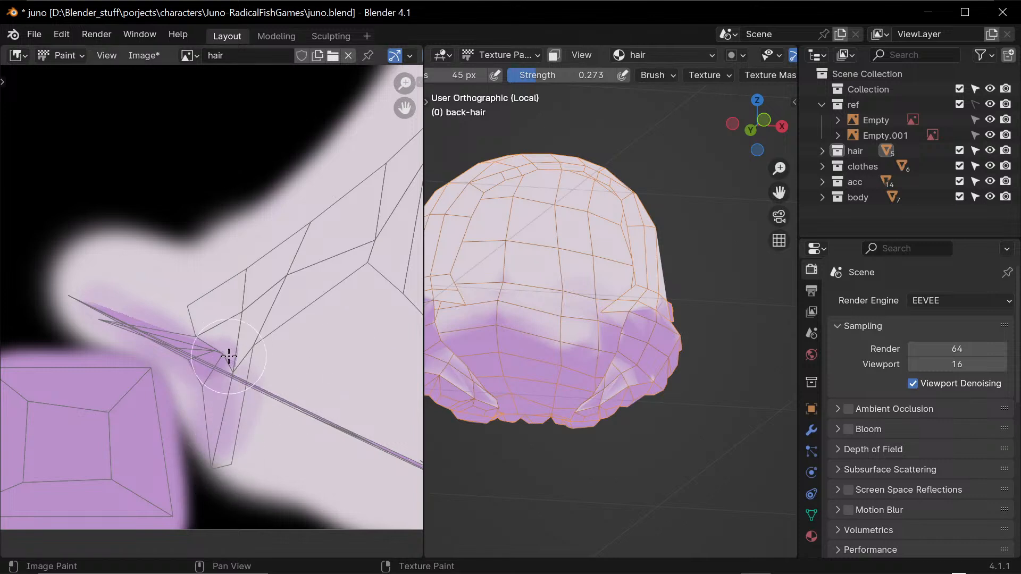
left_click_drag(228, 359, 254, 326)
mouse_move(237, 383)
left_mouse_down()
mouse_move(257, 417)
mouse_move(373, 459)
left_mouse_up()
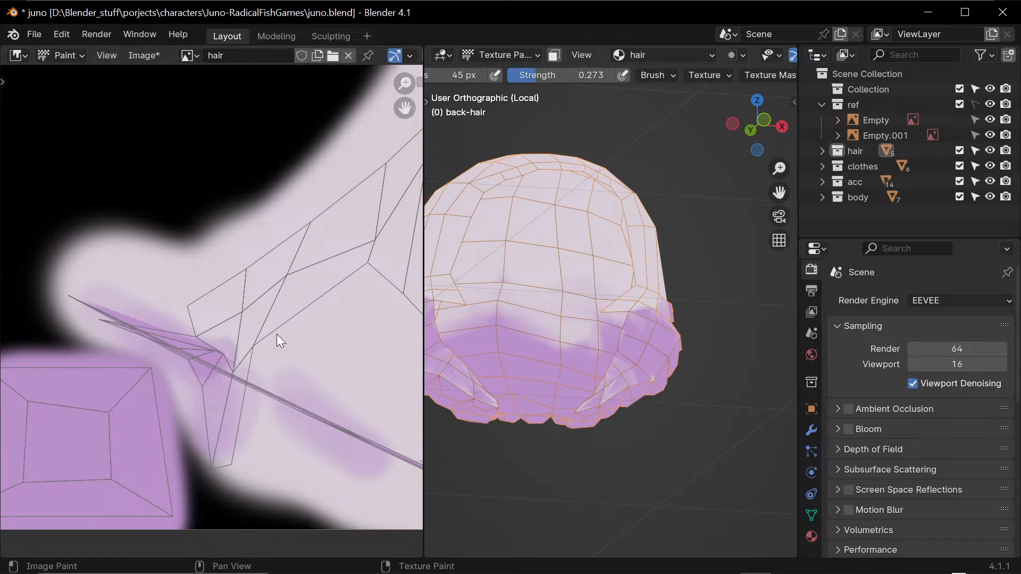
- Extend the lilac along the thin diagonal UV strip to the neighbouring lilac block and cover the strip's pointed tip
mouse_move(314, 380)
middle_mouse_down()
mouse_move(285, 365)
mouse_move(260, 253)
middle_mouse_up()
mouse_move(276, 333)
left_mouse_down()
mouse_move(324, 365)
mouse_move(370, 374)
left_mouse_up()
middle_click_drag(351, 348, 235, 292)
mouse_move(214, 307)
left_mouse_down()
mouse_move(308, 353)
mouse_move(224, 298)
mouse_move(212, 315)
mouse_move(301, 360)
left_mouse_up()
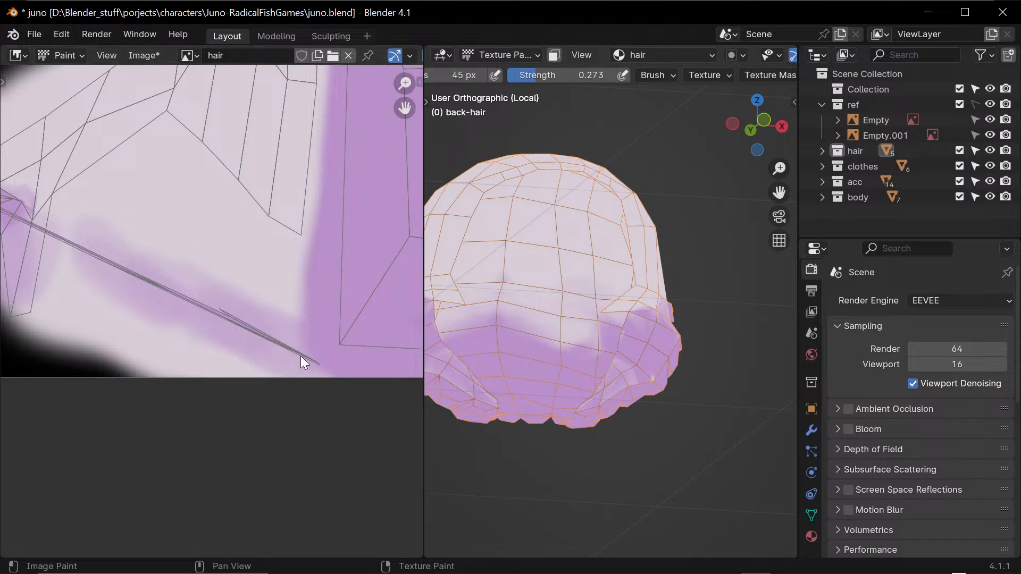
middle_click_drag(206, 278, 333, 373)
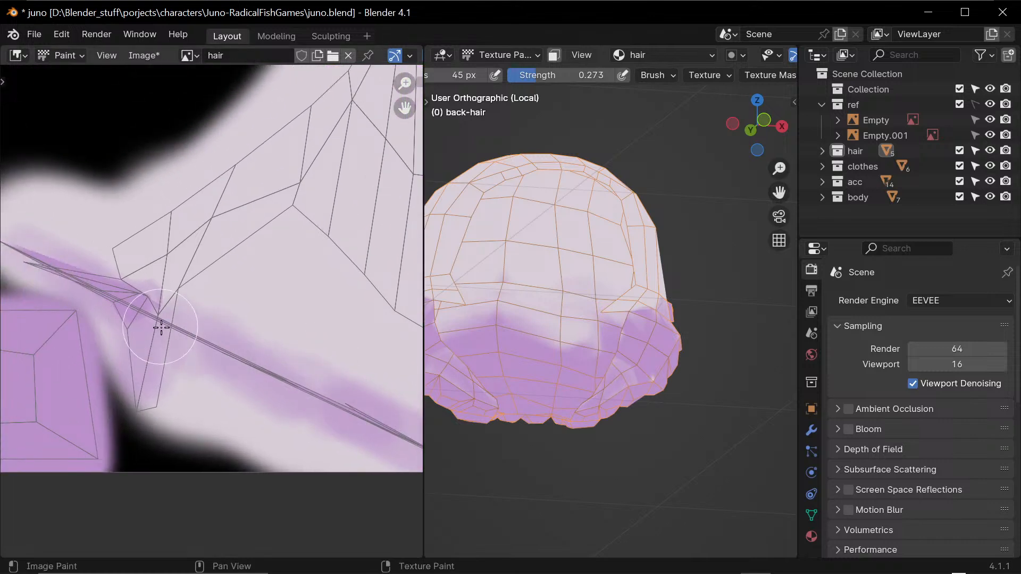
middle_click_drag(78, 234, 142, 265)
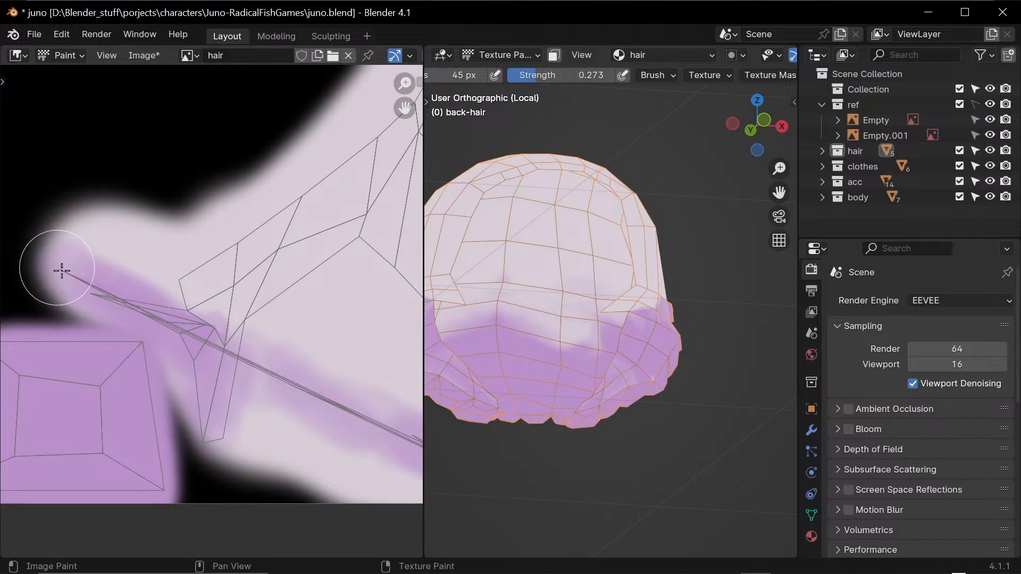
- Paint lilac on the isolated back hair's side, blending the tufts into the pale area above them
middle_click_drag(695, 337, 685, 365)
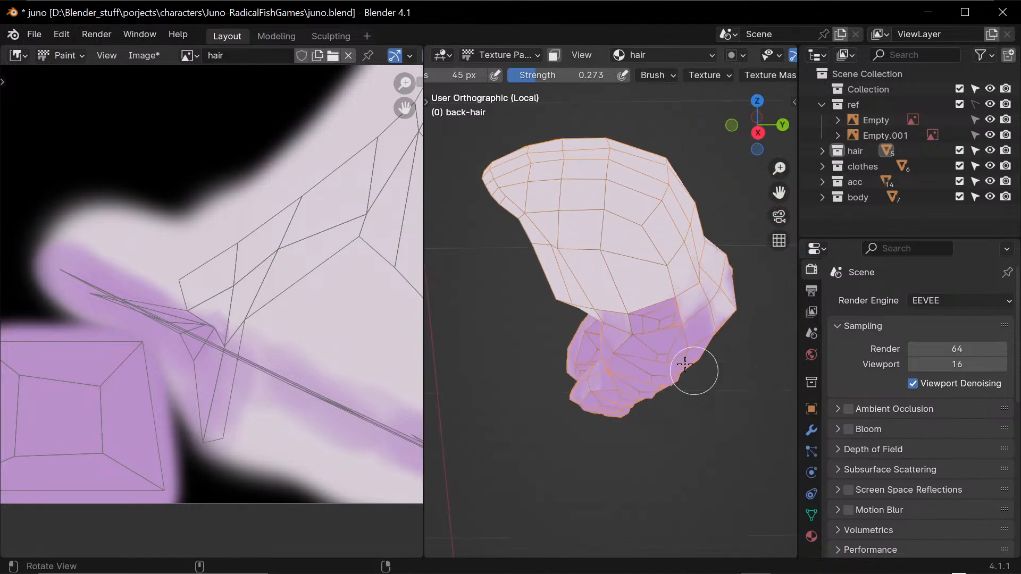
mouse_move(685, 364)
left_mouse_down()
mouse_move(622, 314)
mouse_move(645, 303)
mouse_move(613, 326)
mouse_move(612, 347)
mouse_move(672, 308)
mouse_move(697, 271)
left_mouse_up()
mouse_move(674, 286)
middle_mouse_down()
mouse_move(652, 356)
mouse_move(659, 321)
mouse_move(591, 369)
mouse_move(601, 318)
mouse_move(645, 399)
mouse_move(566, 337)
mouse_move(551, 344)
mouse_move(695, 392)
middle_mouse_up()
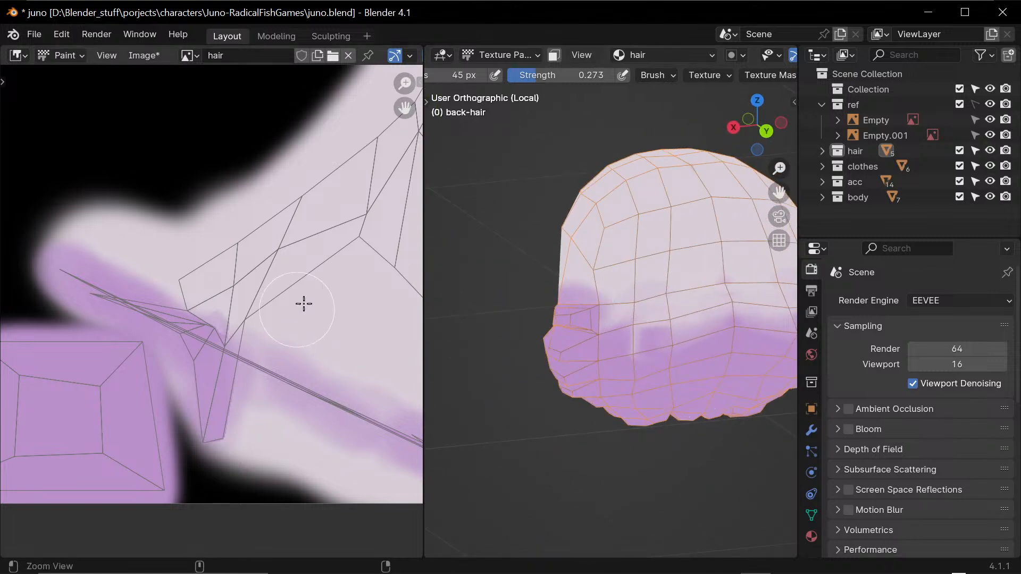
- Paint the pale hair colour over the upper faces of the back-hair UV island surrounded by lilac blocks
scroll(269, 358, "down", 4)
middle_click_drag(213, 235, 326, 486)
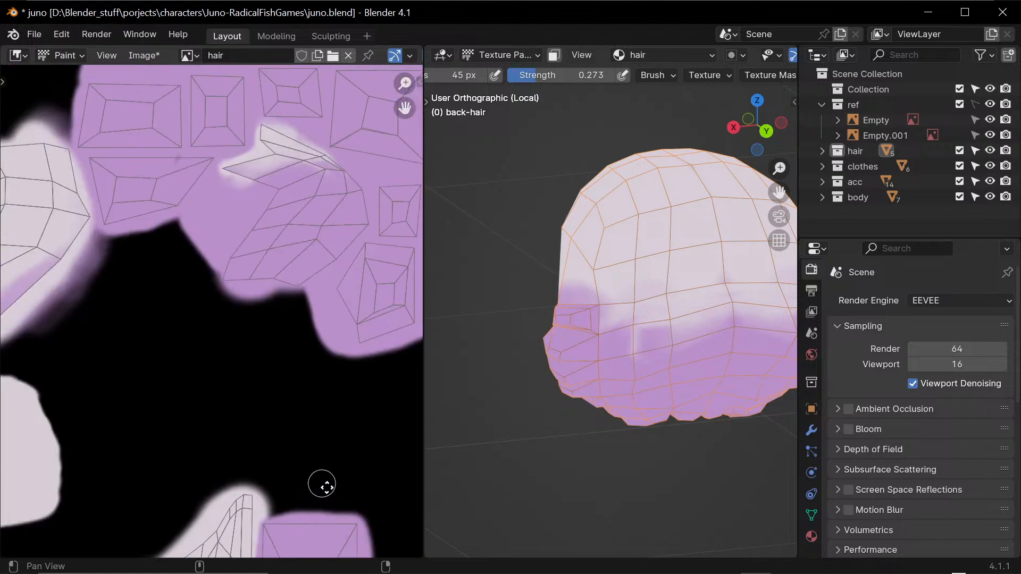
middle_click_drag(199, 304, 250, 433)
middle_click_drag(329, 380, 365, 263, "ctrl")
middle_click_drag(347, 330, 287, 354)
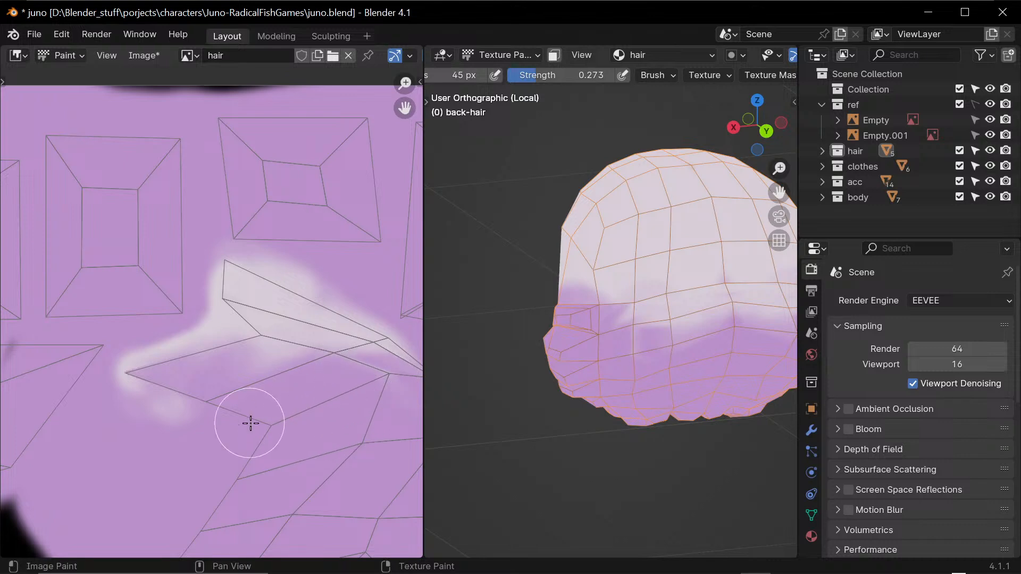
middle_click_drag(353, 428, 242, 408)
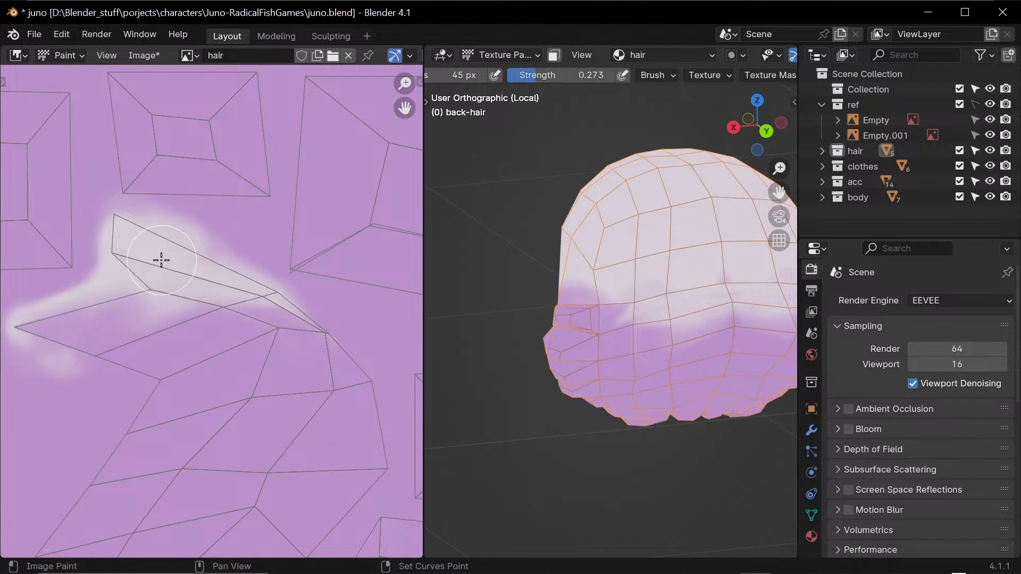
mouse_move(162, 261)
left_mouse_down()
mouse_move(146, 238)
mouse_move(287, 318)
left_mouse_up()
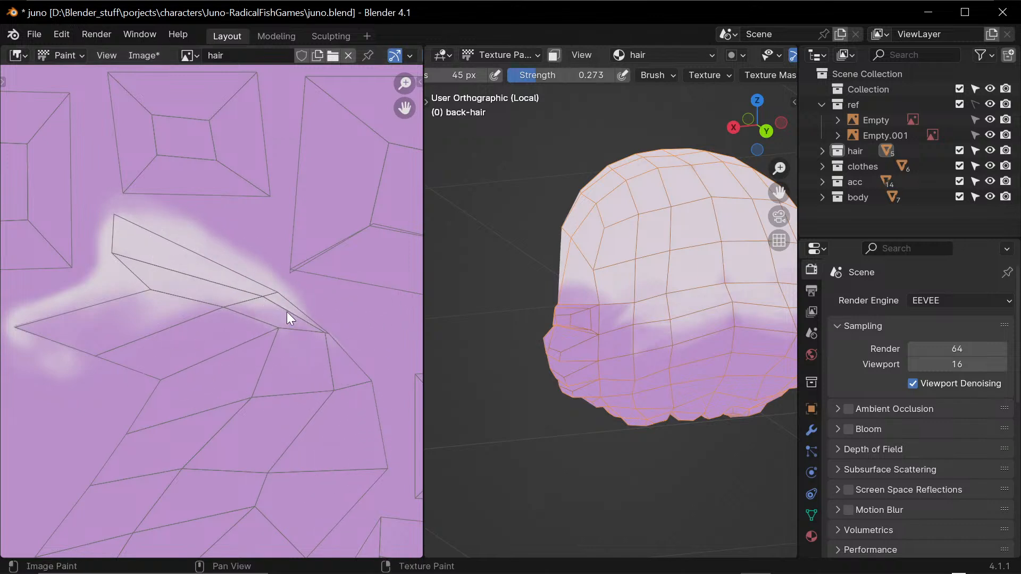
mouse_move(212, 297)
left_mouse_down()
mouse_move(155, 337)
mouse_move(178, 311)
mouse_move(160, 296)
mouse_move(120, 304)
mouse_move(167, 318)
mouse_move(129, 303)
mouse_move(143, 319)
mouse_move(273, 315)
mouse_move(246, 313)
mouse_move(215, 321)
mouse_move(303, 332)
mouse_move(260, 308)
mouse_move(294, 335)
mouse_move(225, 329)
mouse_move(375, 370)
left_mouse_up()
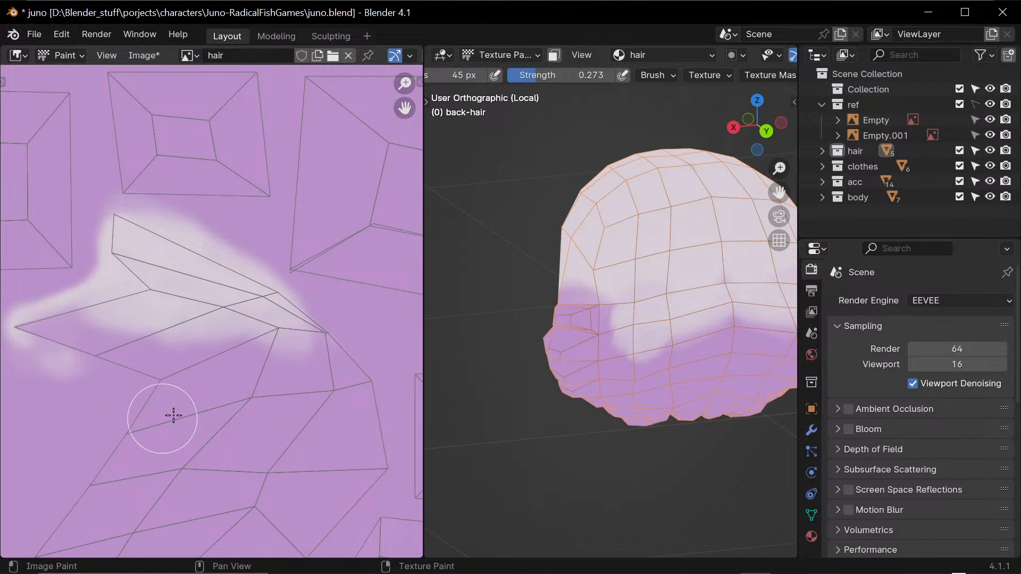
- Sample tints from the texture and blend the pale area's lower edge and pointed tip into the lilac on that UV island
key("s")
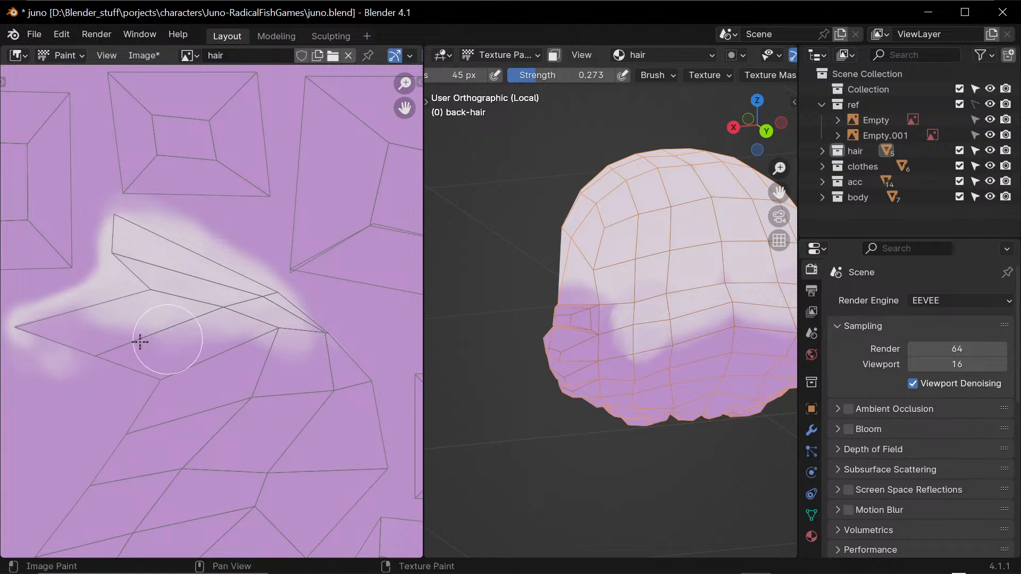
left_click_drag(71, 370, 97, 373)
key("s")
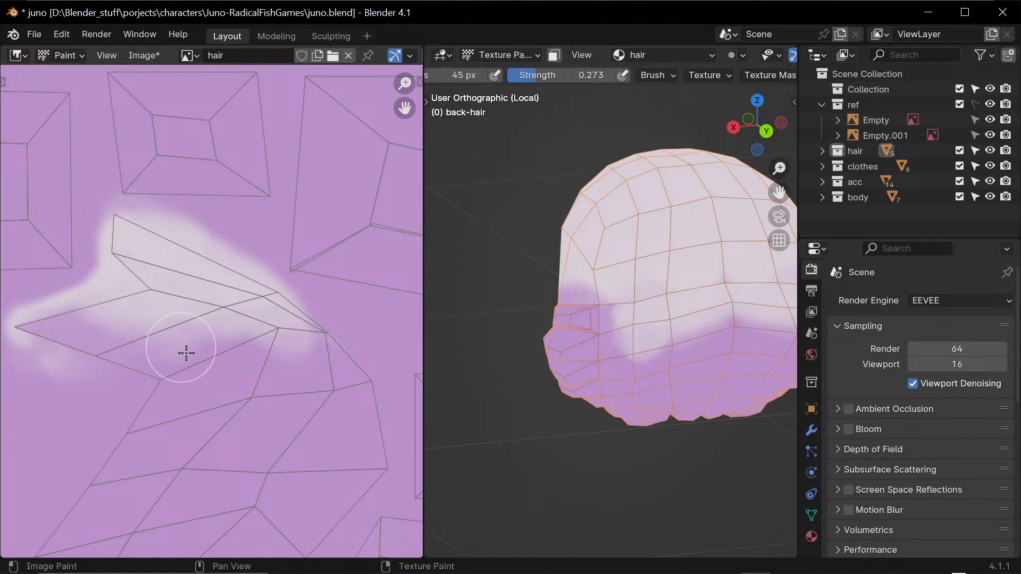
left_click_drag(186, 353, 175, 344)
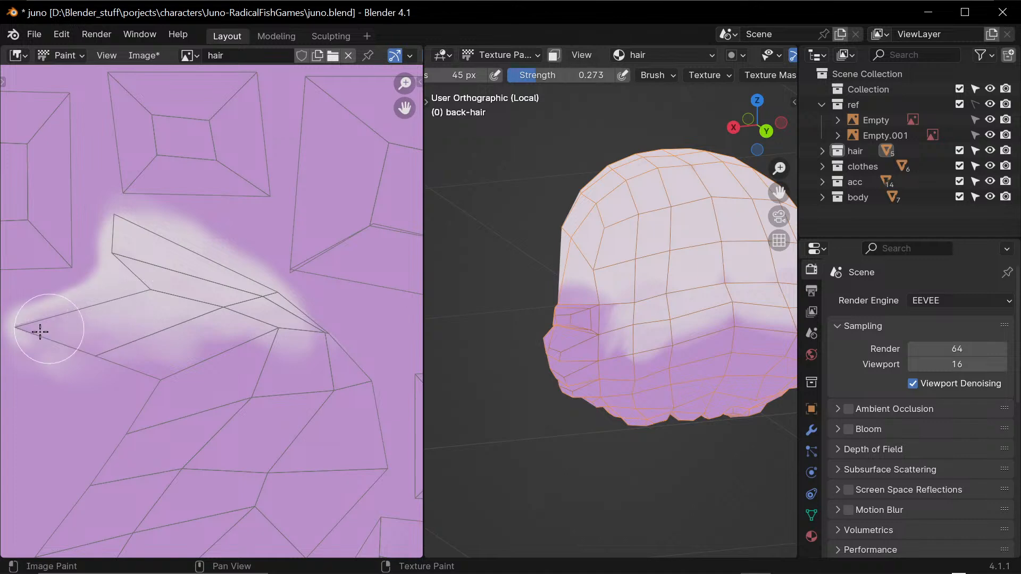
left_click_drag(37, 330, 155, 375)
- Soften the pale-to-lilac boundary across the back of the hair model with lilac tufts reaching into the pale area
mouse_move(628, 320)
middle_mouse_down()
mouse_move(682, 356)
mouse_move(599, 273)
mouse_move(661, 424)
mouse_move(689, 330)
middle_mouse_up()
left_click_drag(689, 330, 636, 337, "alt+shift")
left_click_drag(607, 380, 610, 314, "ctrl+alt")
left_click_drag(610, 326, 644, 326, "alt")
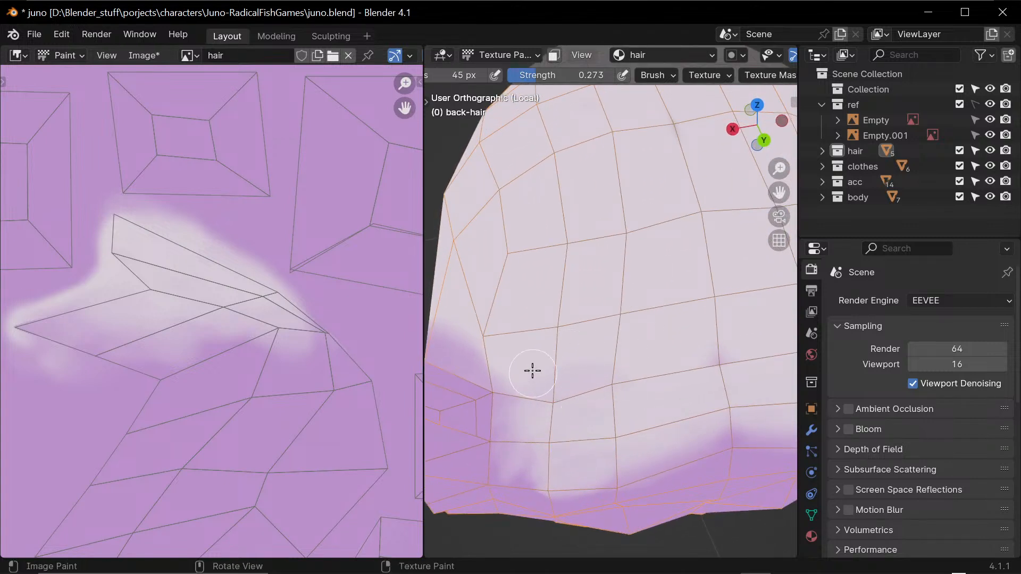
scroll(553, 386, "down", 3)
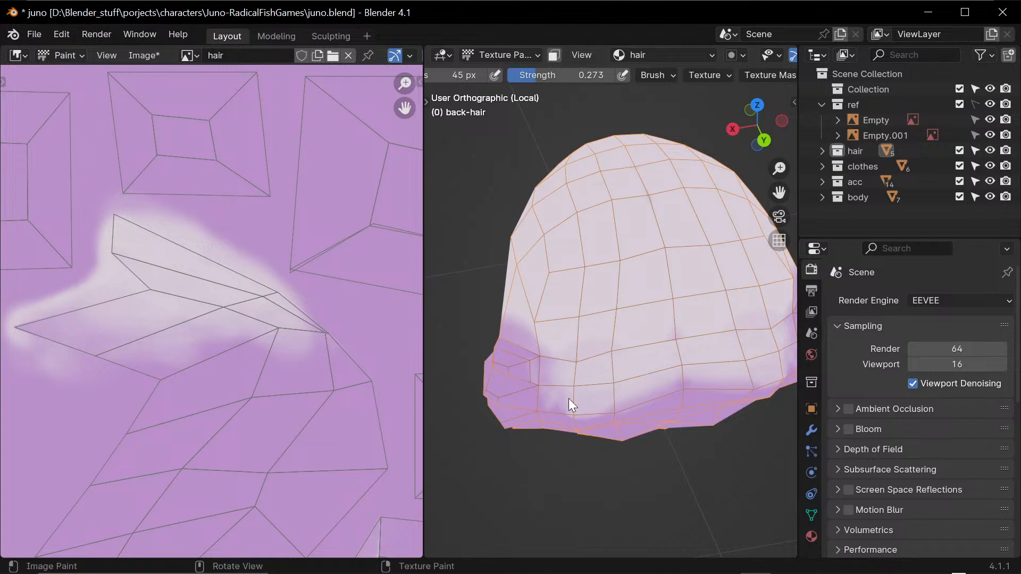
mouse_move(547, 417)
middle_mouse_down()
mouse_move(680, 382)
mouse_move(654, 351)
middle_mouse_up()
left_click_drag(663, 280, 677, 299)
middle_click_drag(675, 326, 674, 268)
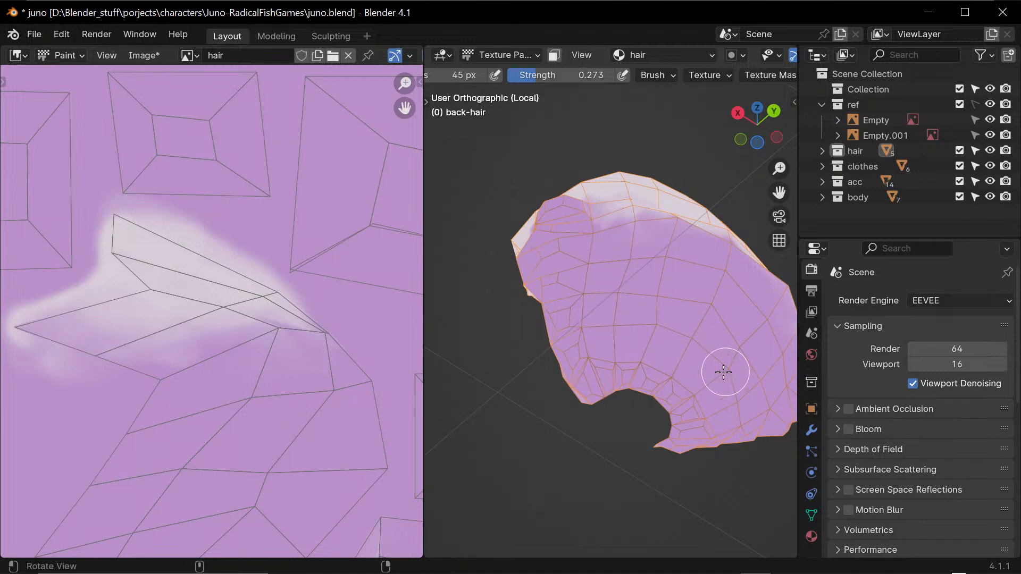
middle_click_drag(723, 373, 611, 383)
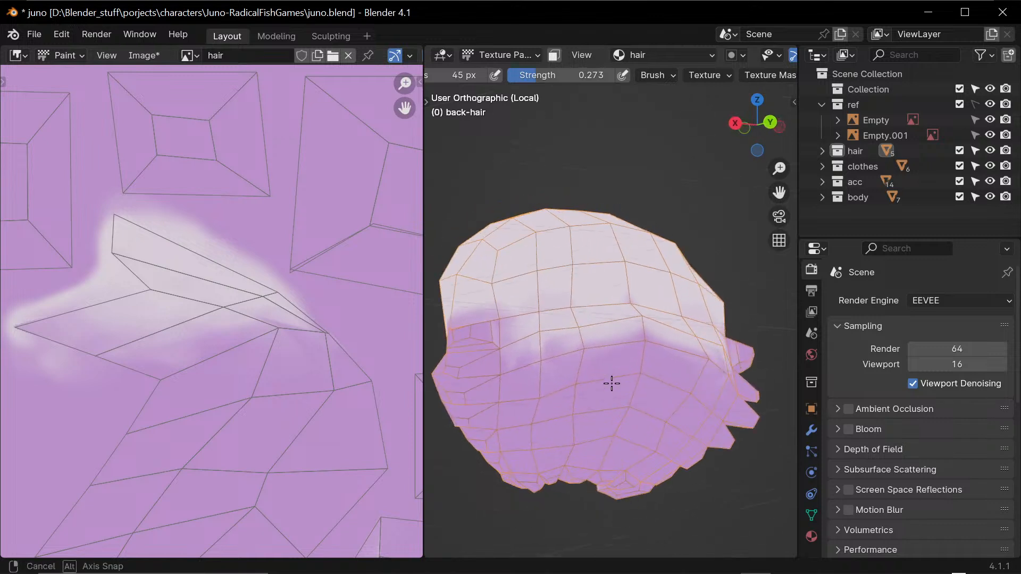
middle_click_drag(558, 347, 569, 383)
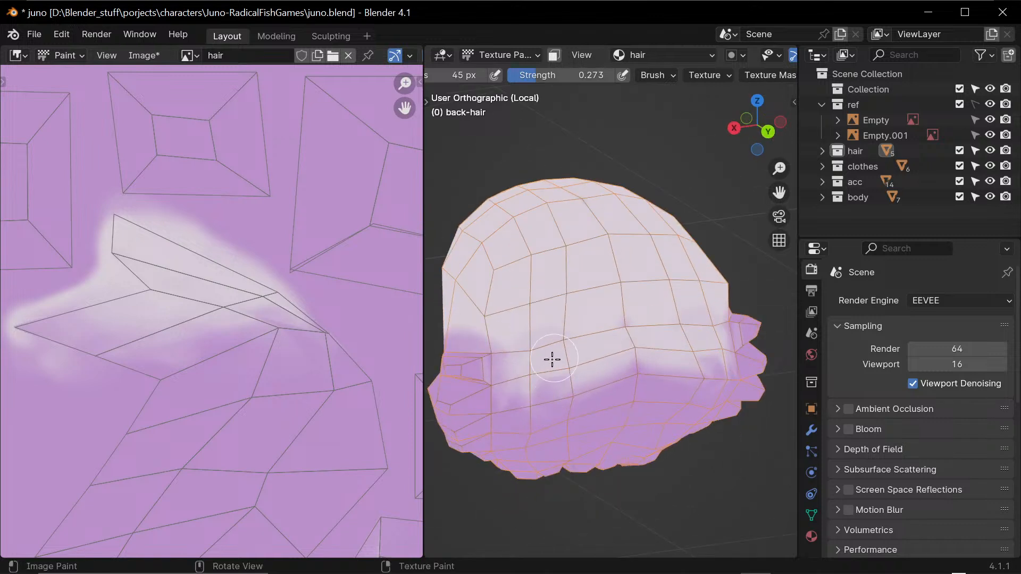
left_click_drag(560, 398, 566, 380)
- Sample a hair tint, set the brush radius to 18 px, and check the blended boundary around the whole back hair
key("shift+x")
key("f")
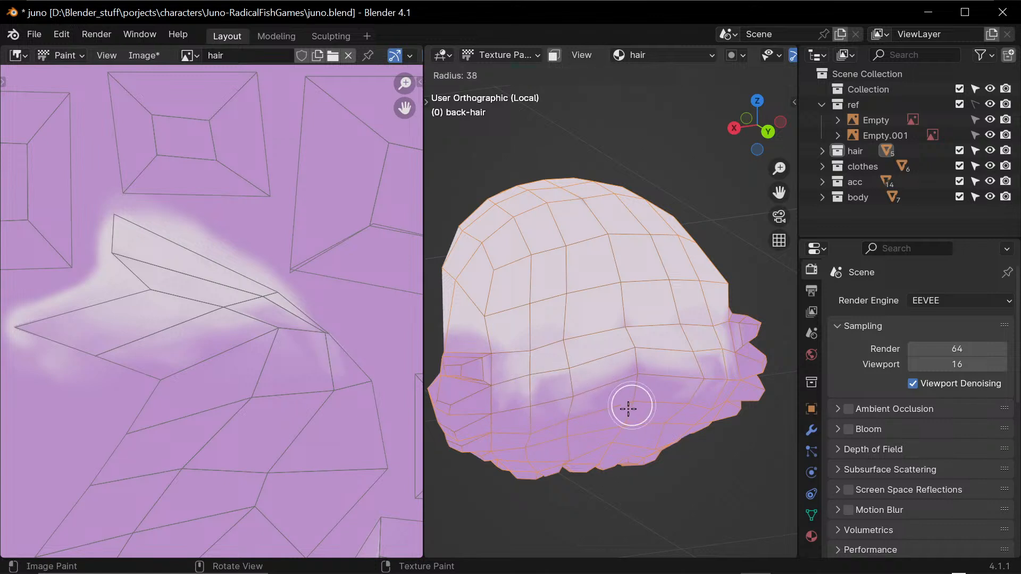
left_click(615, 422)
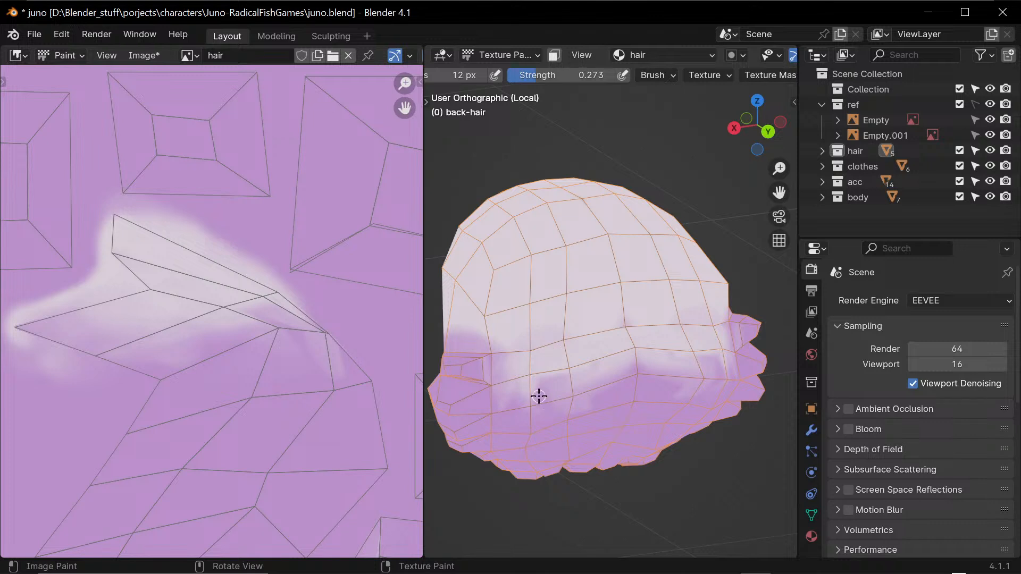
key("f")
left_click(549, 382)
middle_click_drag(681, 418, 679, 322)
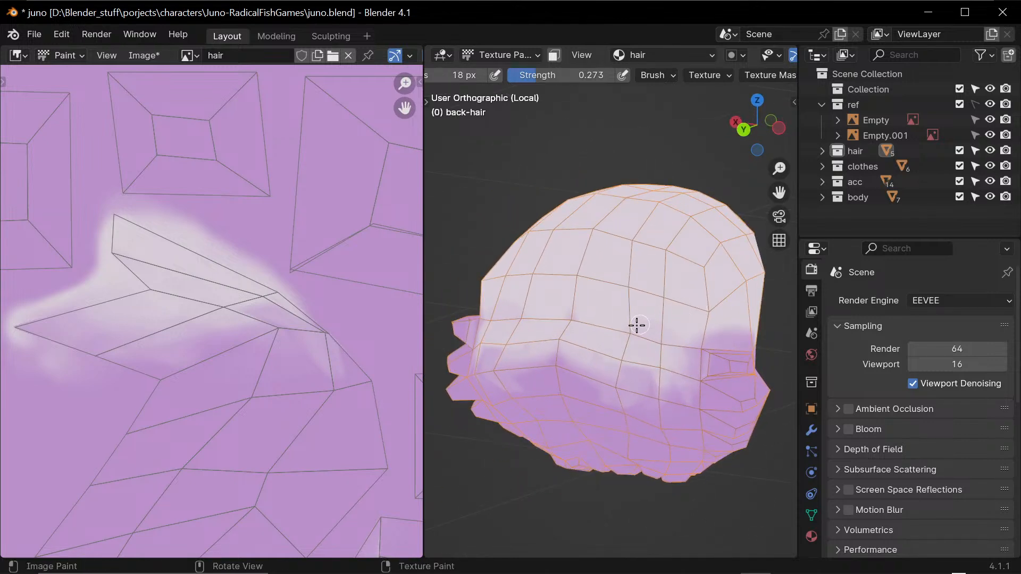
middle_click_drag(623, 312, 617, 319)
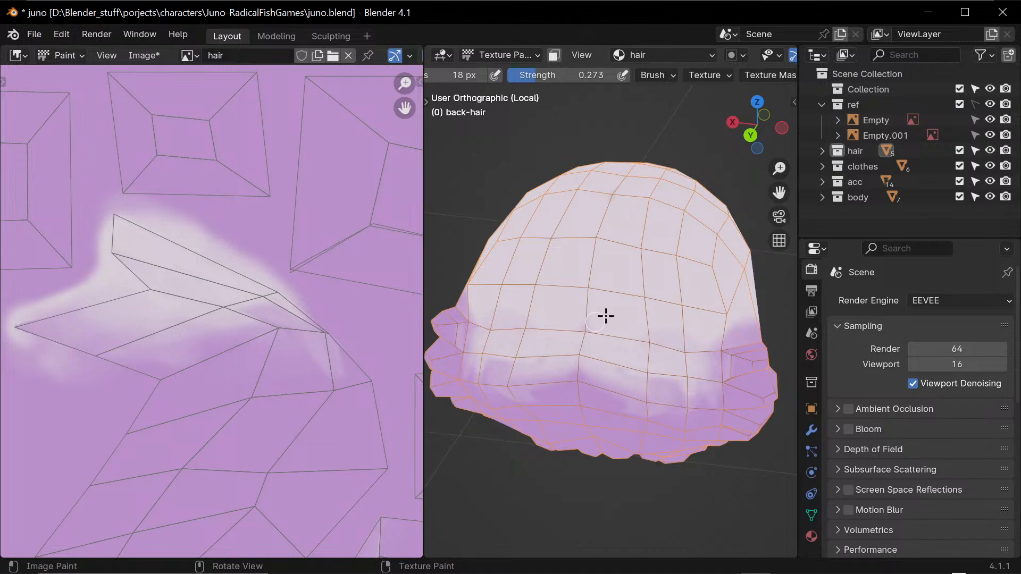
middle_click_drag(541, 305, 609, 336)
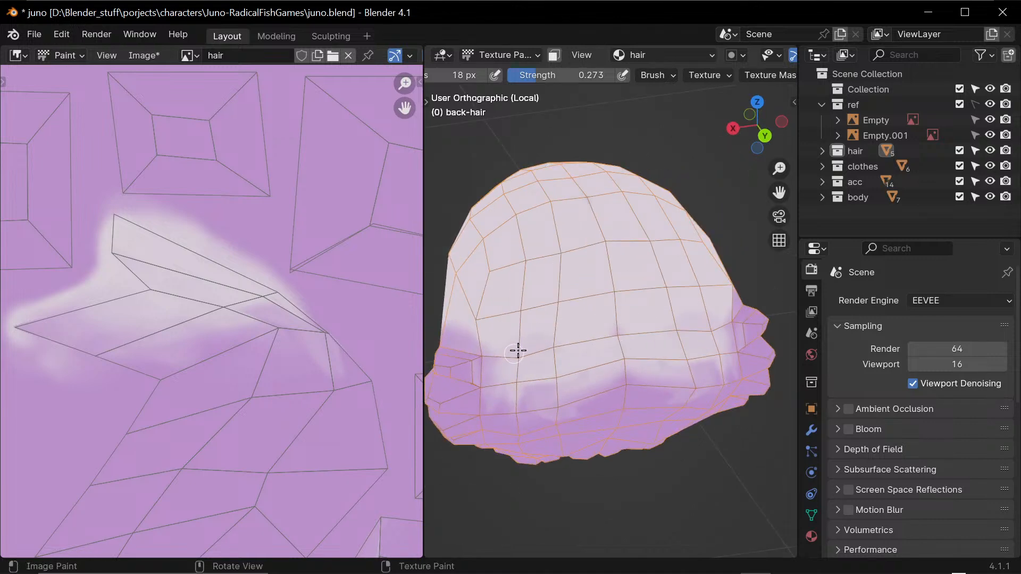
middle_click_drag(544, 362, 591, 285)
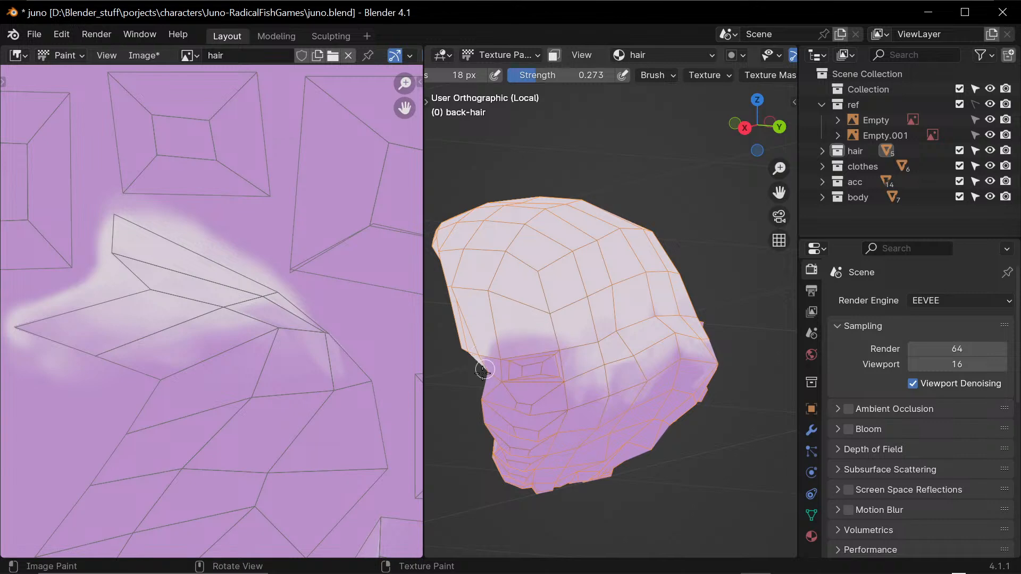
middle_click_drag(543, 287, 668, 372)
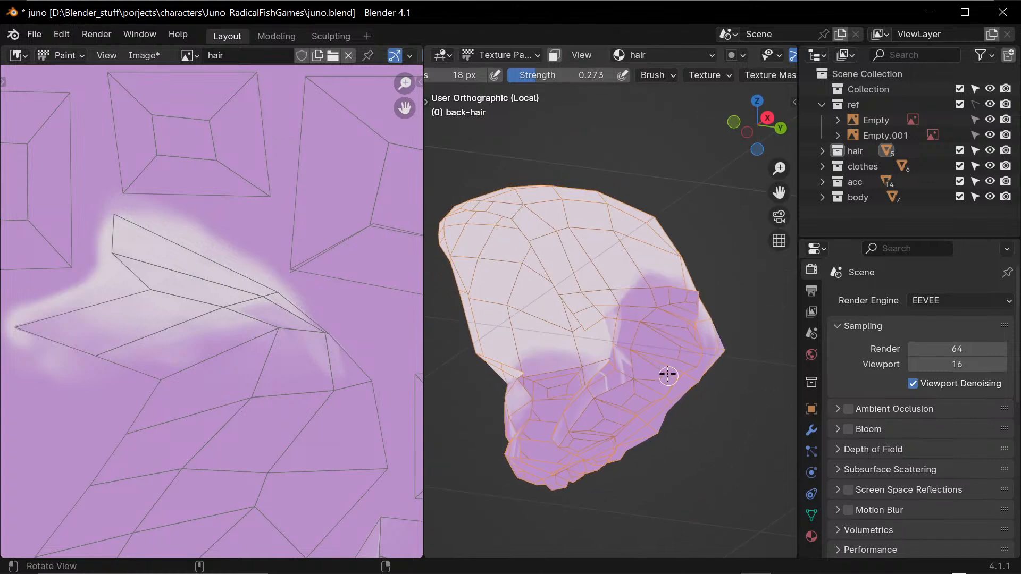
middle_click_drag(640, 339, 533, 392)
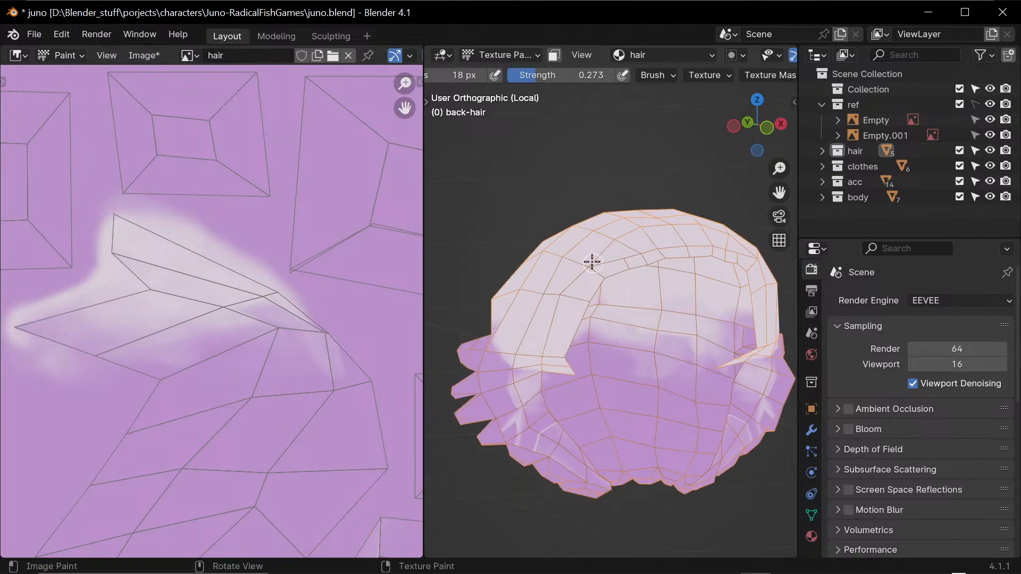
- Set the brush strength to 1.000 and paint lilac over the narrow faces beside the diagonal UV strip
scroll(310, 353, "down", 2)
middle_click_drag(199, 480, 284, 431)
middle_click_drag(285, 431, 328, 386, "ctrl")
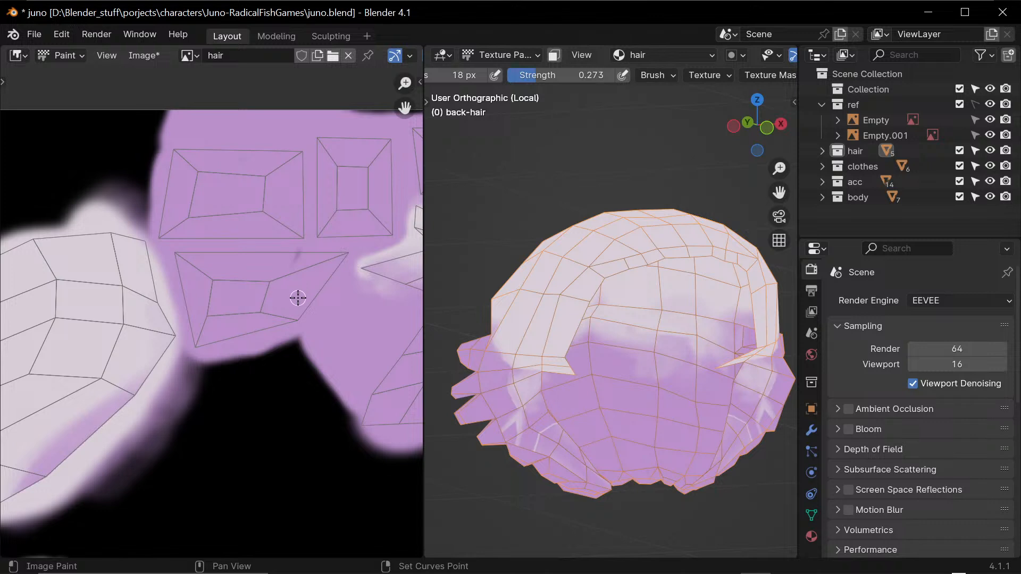
key("shift+f")
left_click(405, 306)
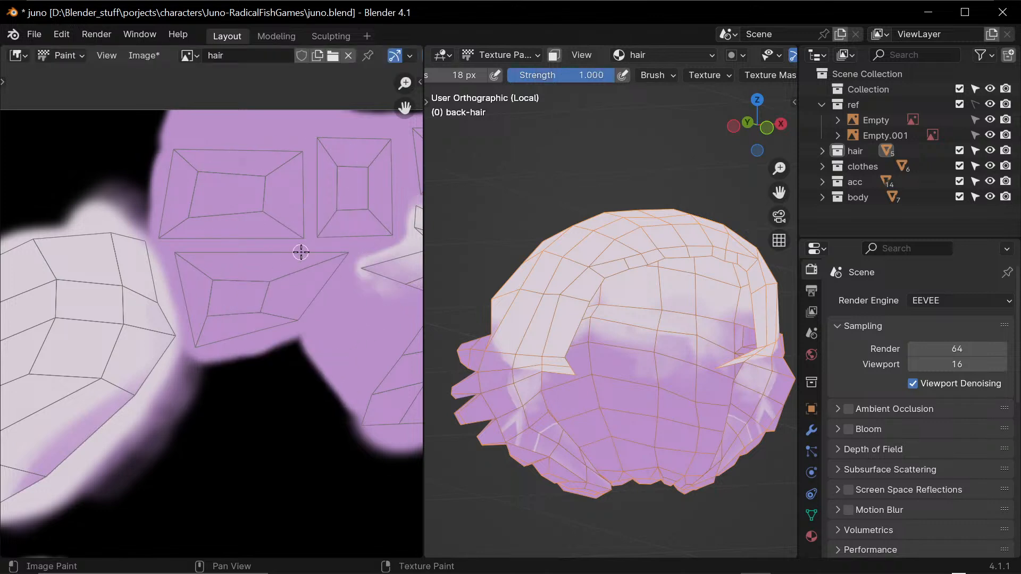
middle_click_drag(265, 367, 213, 447, "ctrl")
middle_click_drag(213, 447, 308, 334)
middle_click_drag(308, 334, 286, 417, "ctrl")
middle_click_drag(285, 418, 306, 328)
middle_click_drag(354, 400, 305, 250)
left_click_drag(284, 353, 306, 368)
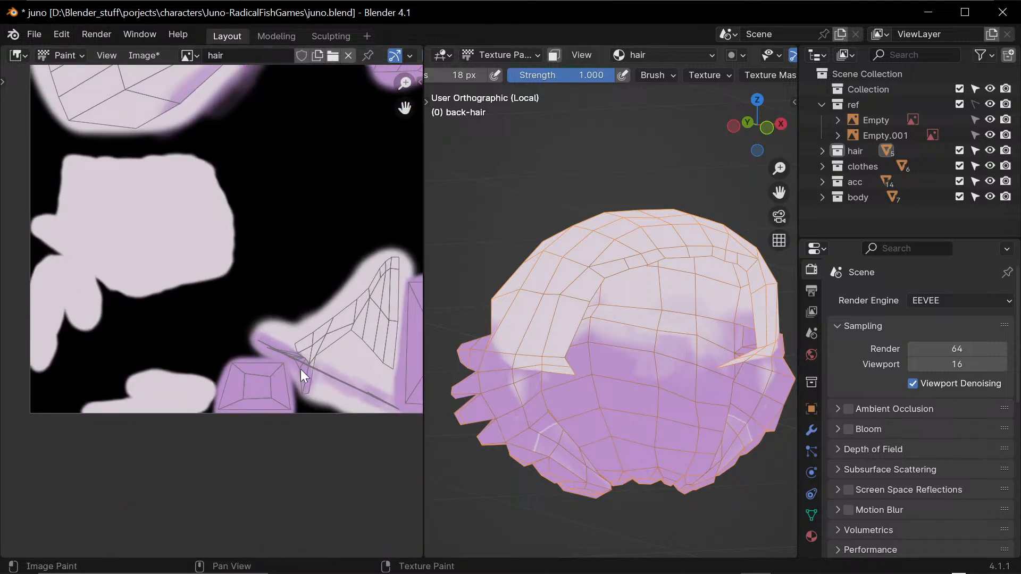
- Cover the remaining pale patches around the diagonal strip's narrow crossing faces with solid lilac
middle_click_drag(361, 371, 301, 342)
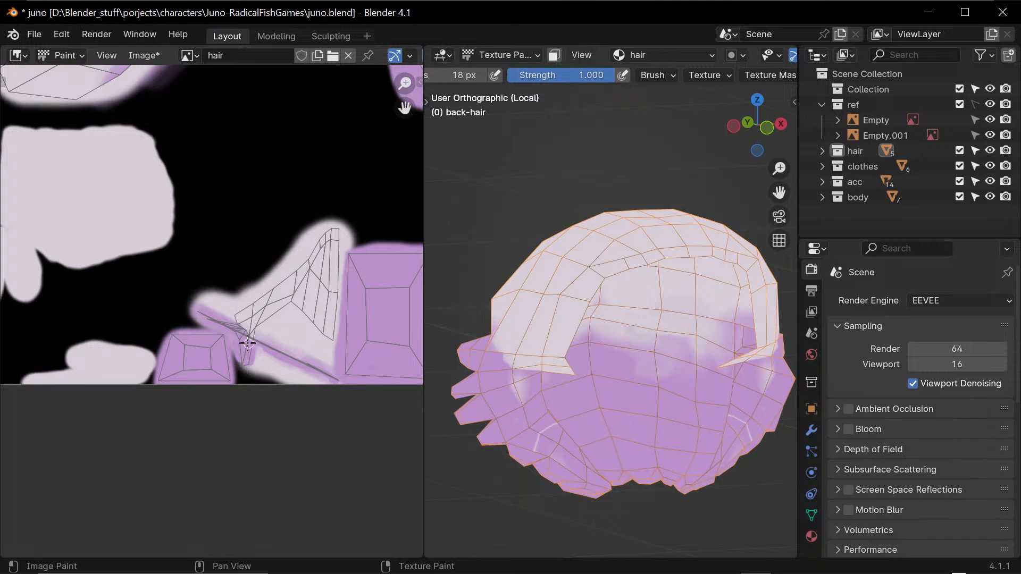
left_click_drag(247, 343, 251, 333)
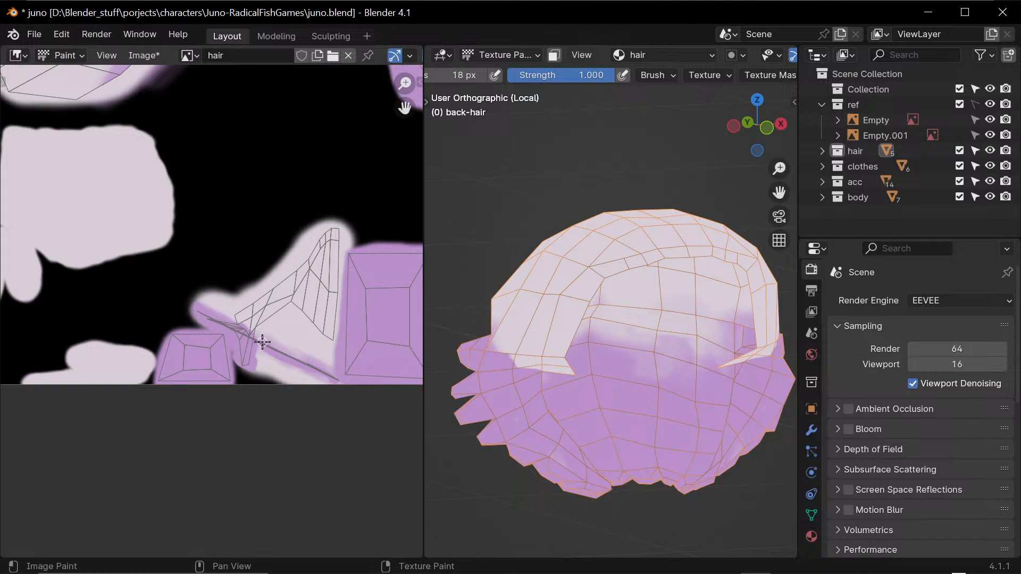
middle_click_drag(309, 356, 282, 342)
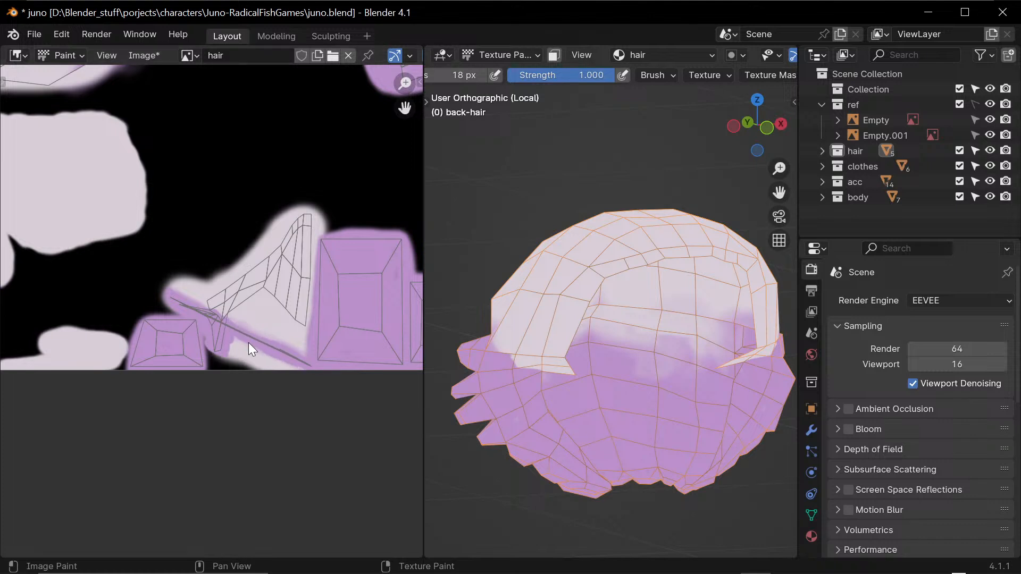
mouse_move(707, 367)
middle_mouse_down()
mouse_move(702, 404)
mouse_move(712, 411)
mouse_move(692, 379)
middle_mouse_up()
left_click_drag(232, 308, 212, 330)
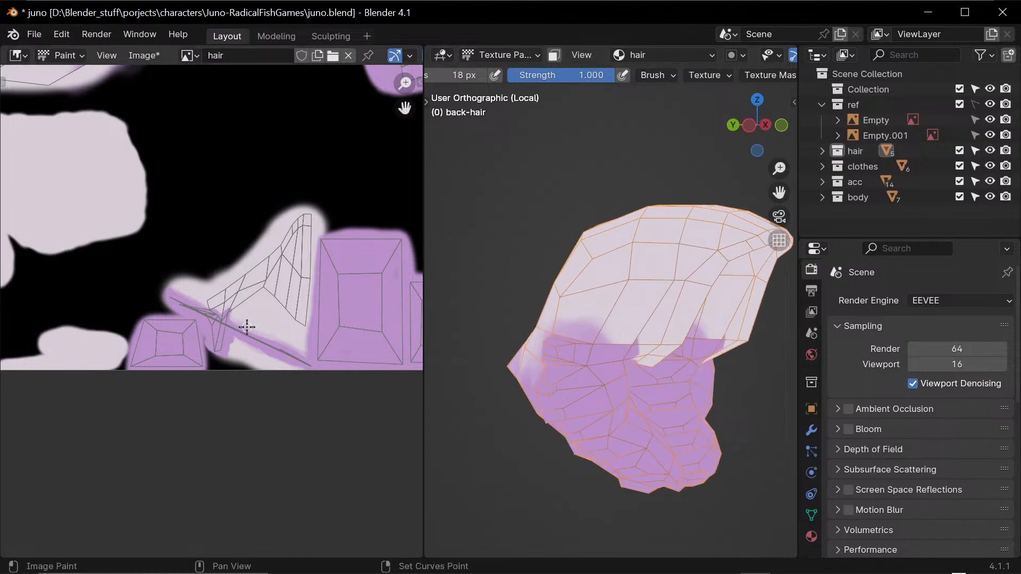
- Lower the brush strength to 0.083 and softly blend pale colour into the lilac where the pointed UV island meets the diagonal strip
scroll(246, 326, "up", 2)
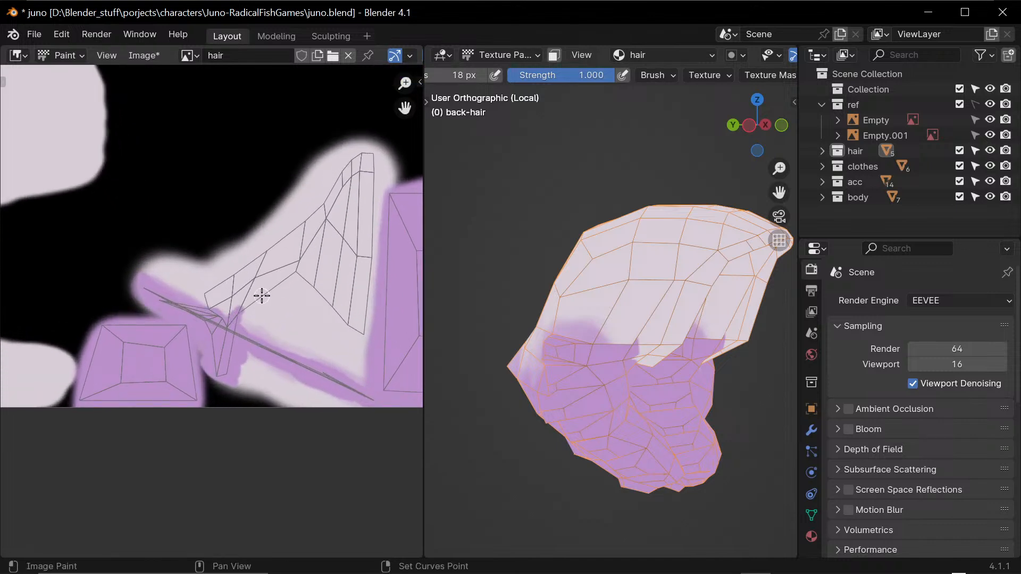
key("shift+f")
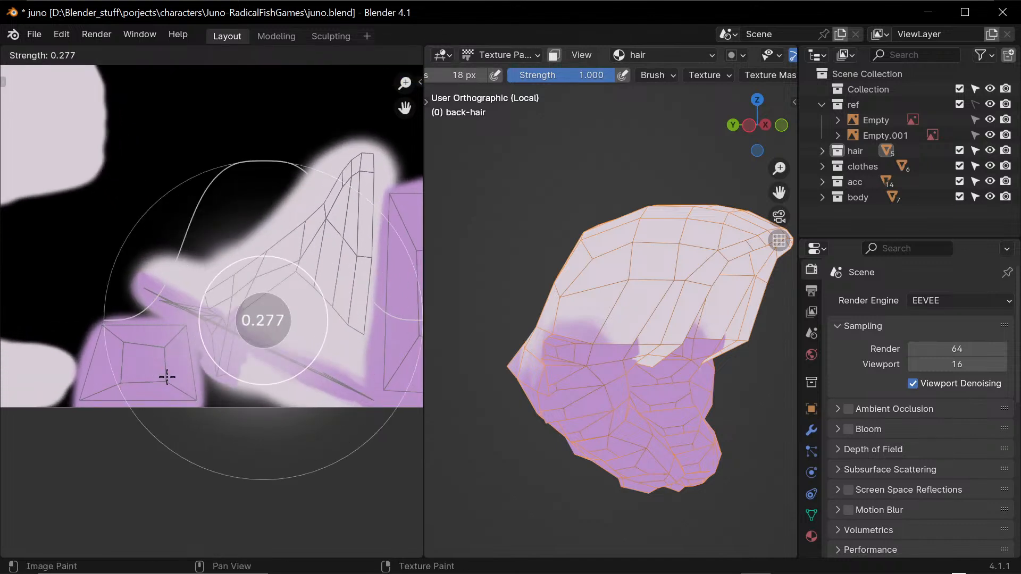
left_click(219, 345)
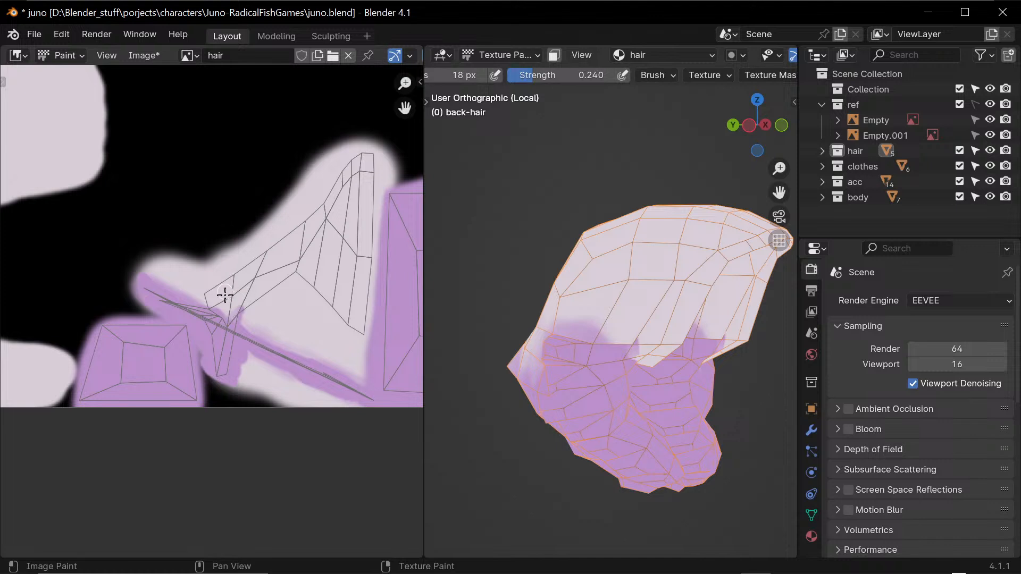
key("shift+f")
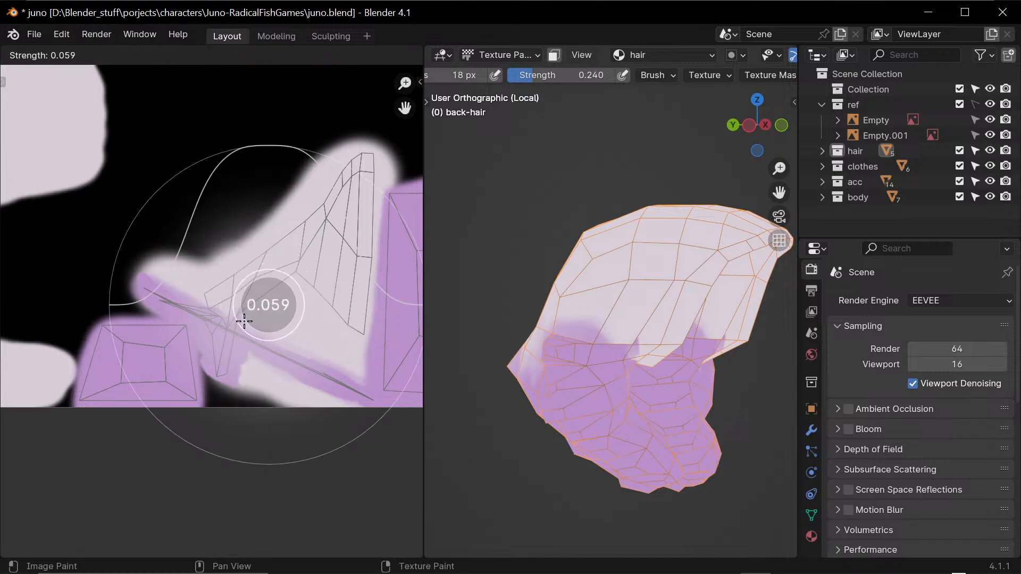
left_click(247, 318)
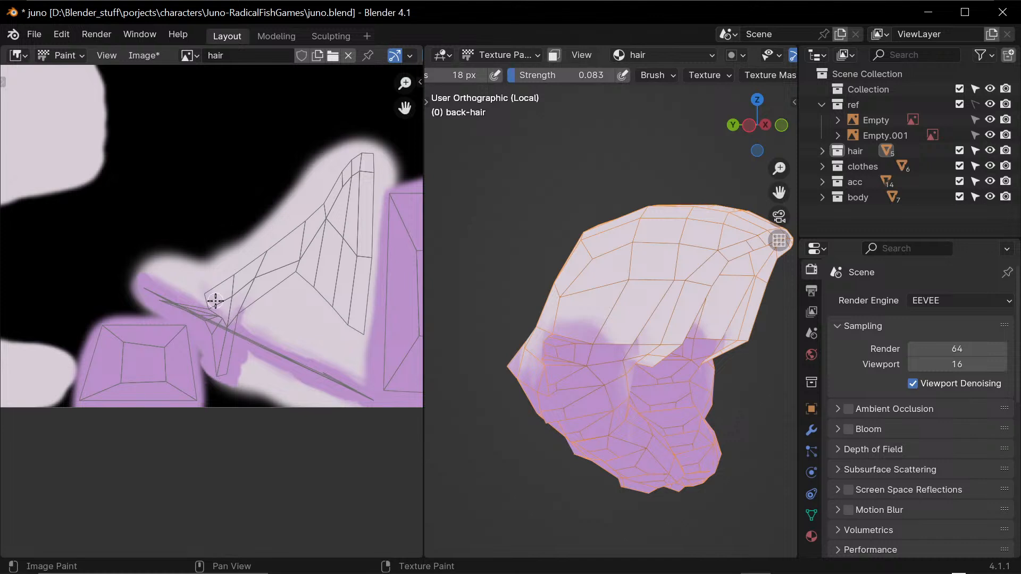
- Raise the brush strength to 1.000 and paint lilac over the narrow faces where the pointed UV island meets the diagonal strip
key("shift+f")
left_click(228, 302)
mouse_move(664, 463)
middle_mouse_down()
mouse_move(675, 468)
mouse_move(622, 500)
mouse_move(611, 492)
middle_mouse_up()
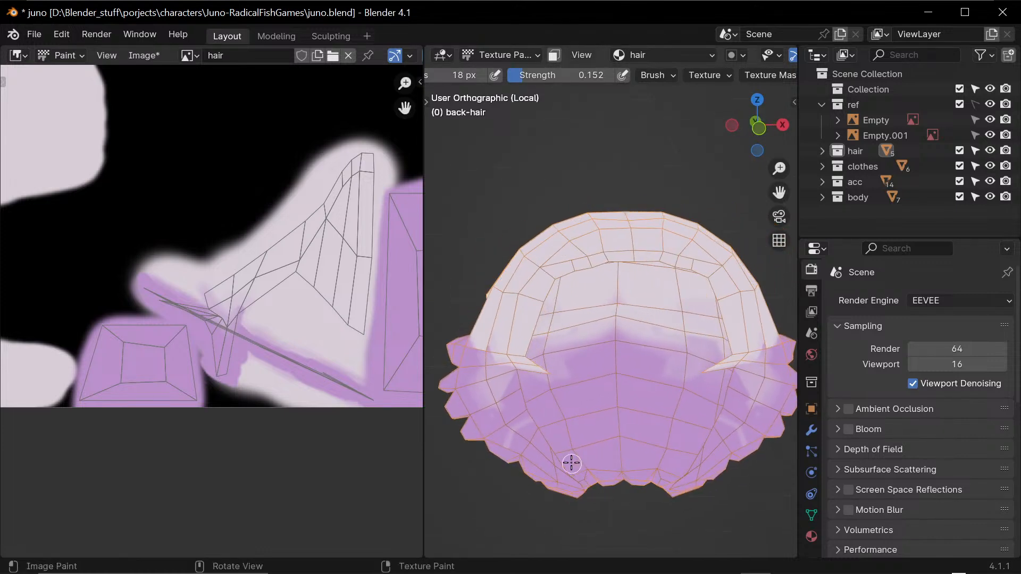
key("shift+f")
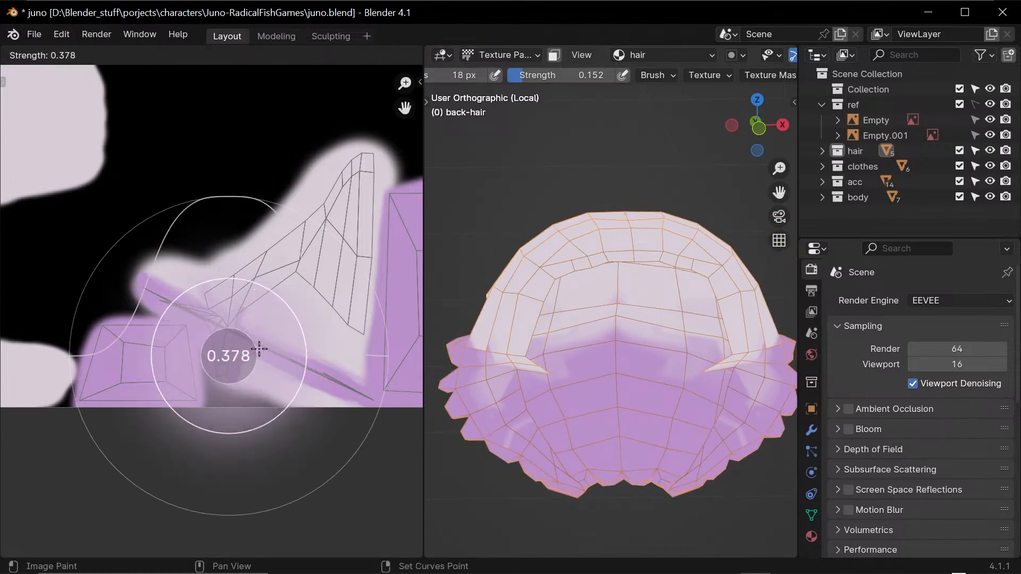
left_click(358, 335)
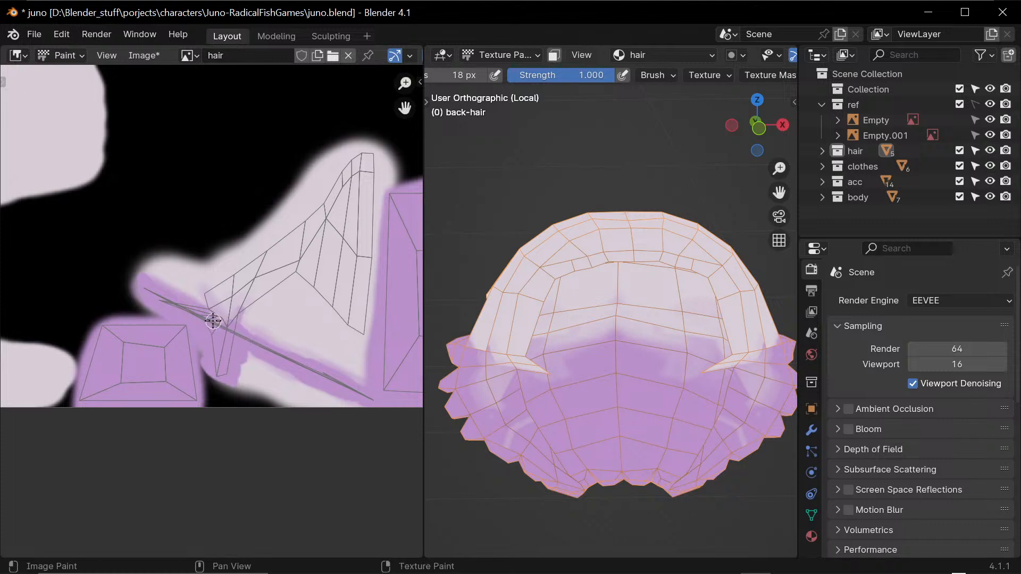
left_click_drag(224, 332, 220, 336)
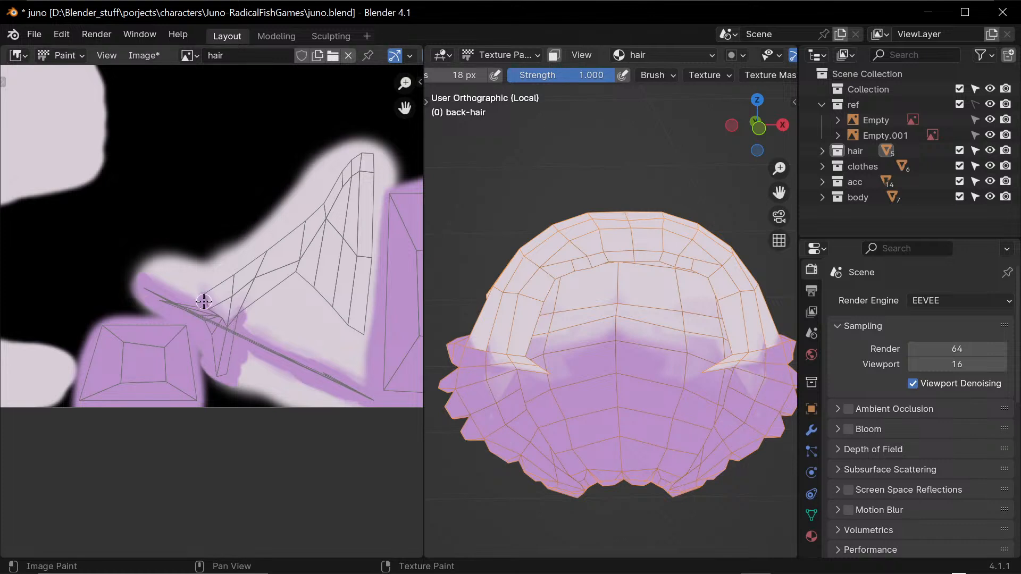
left_click_drag(222, 327, 235, 330)
- Rework the boundary between pale and lilac across the middle of the back hair with full-strength strokes
middle_click_drag(553, 420, 666, 460)
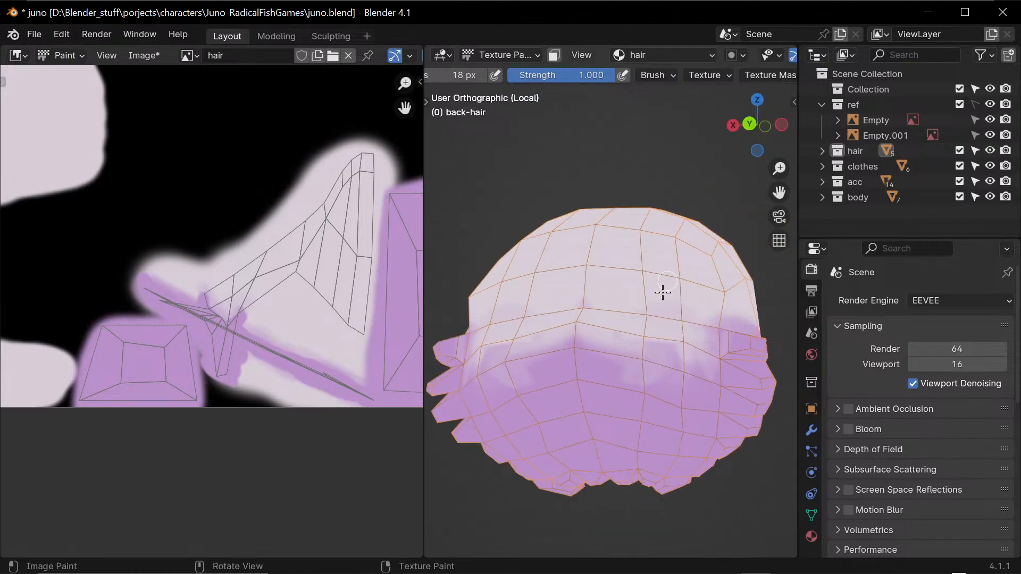
middle_click_drag(661, 292, 618, 247, "shift")
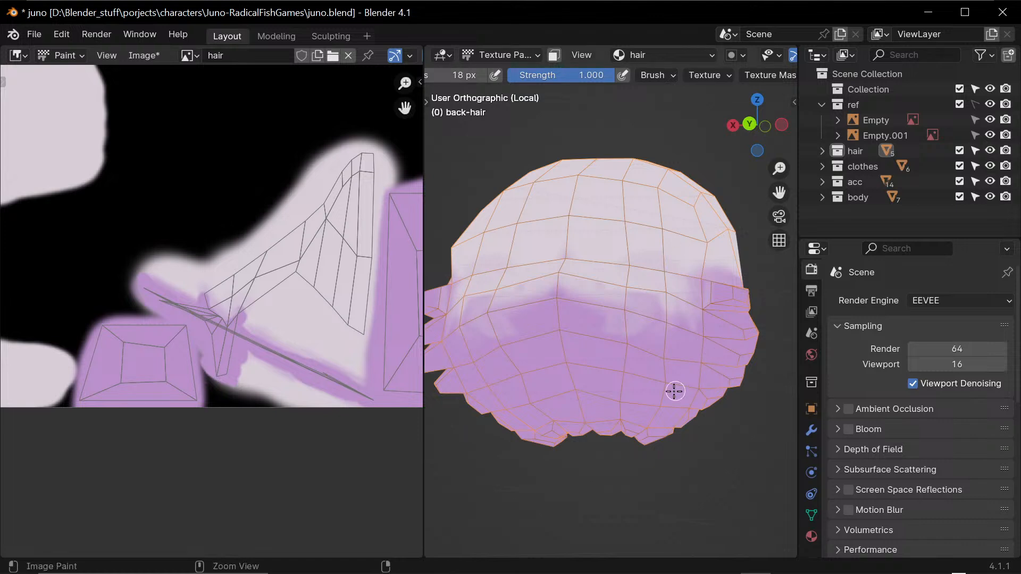
middle_click_drag(554, 372, 610, 364)
left_click_drag(565, 273, 639, 274, "ctrl")
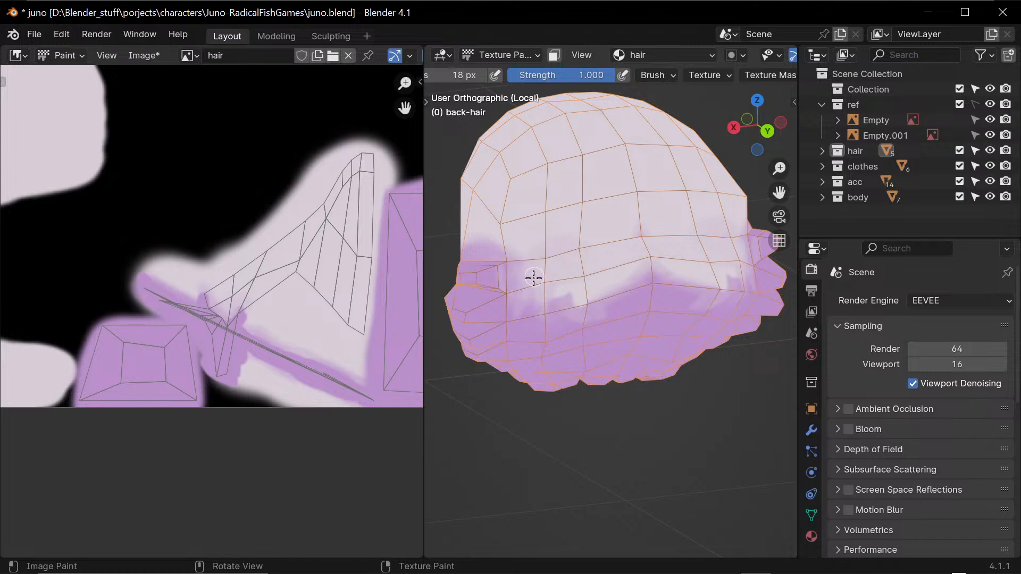
mouse_move(582, 230)
middle_mouse_down()
mouse_move(585, 354)
mouse_move(575, 230)
middle_mouse_up()
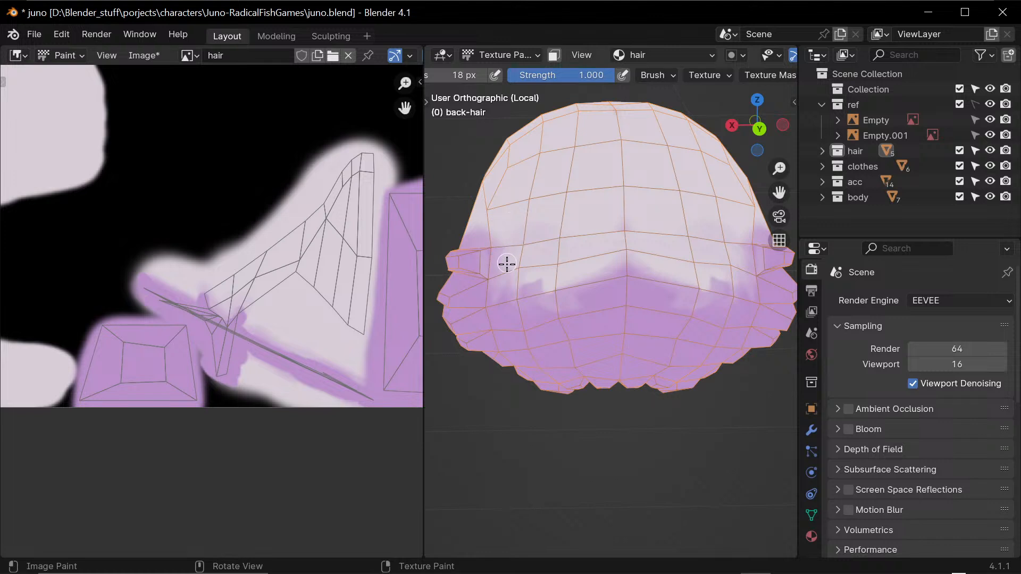
middle_click_drag(644, 270, 606, 316)
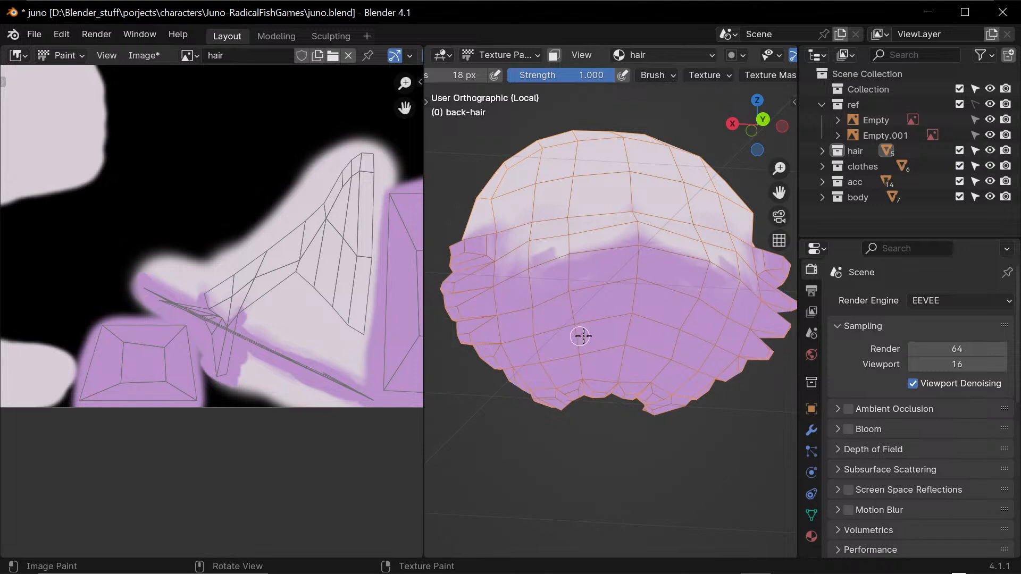
middle_click_drag(602, 360, 608, 290)
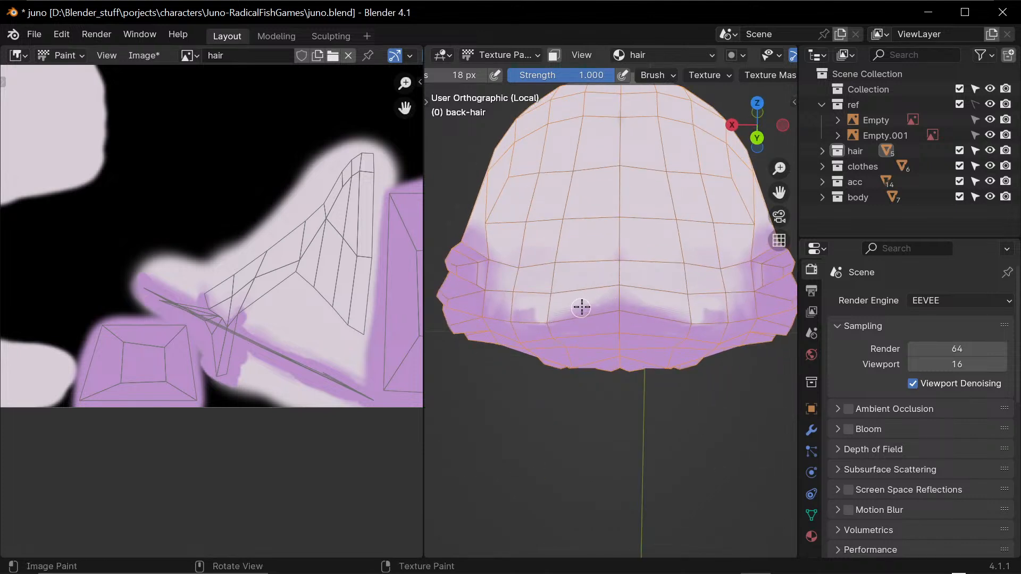
middle_click_drag(625, 365, 675, 356)
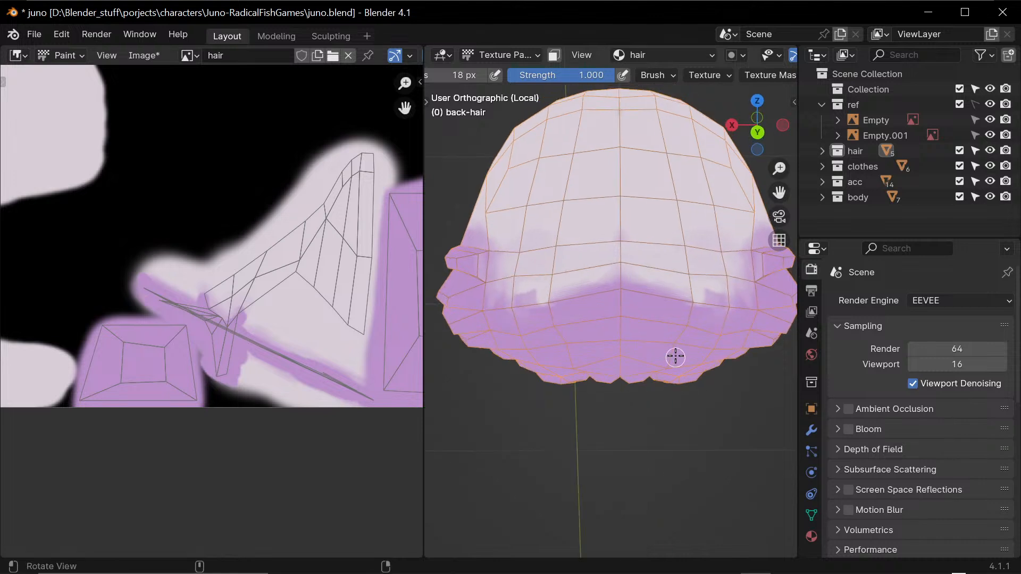
- Refine the pale and lilac edge around the centre peak of the back hair, sampling a hair tint for the last stroke
left_click_drag(629, 287, 607, 278)
middle_click_drag(608, 305, 670, 320)
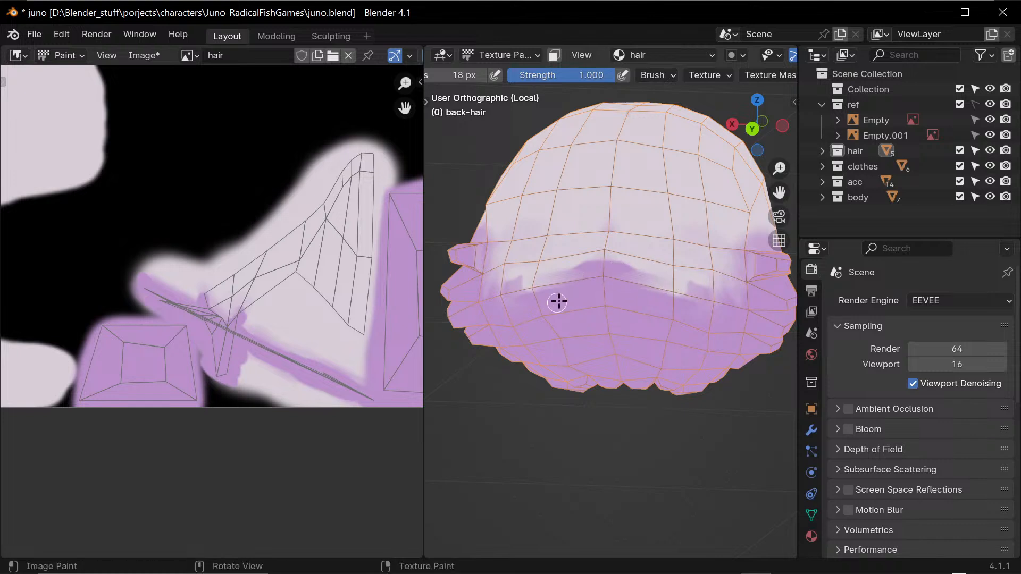
middle_click_drag(553, 308, 585, 333)
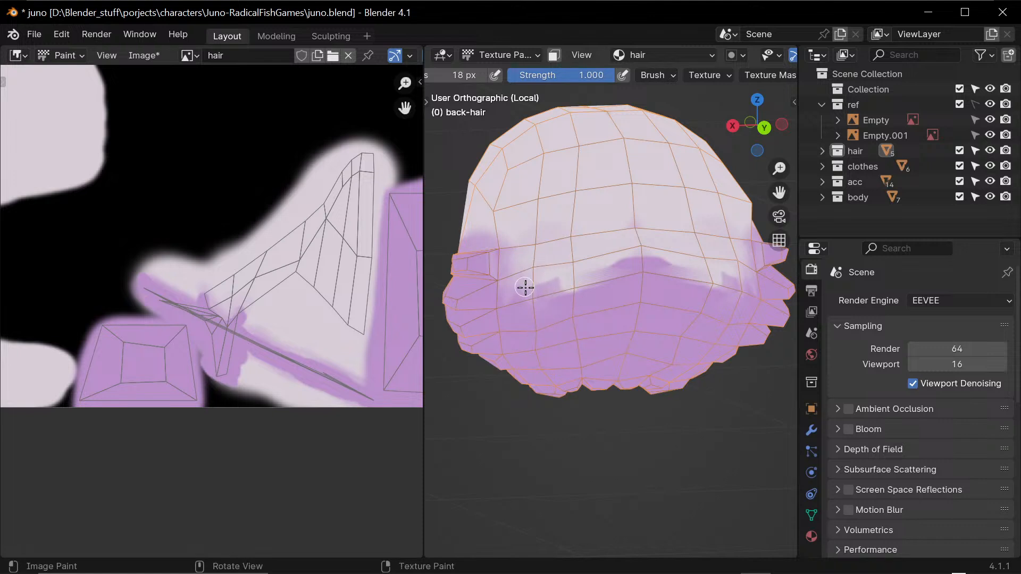
middle_click_drag(525, 287, 574, 318)
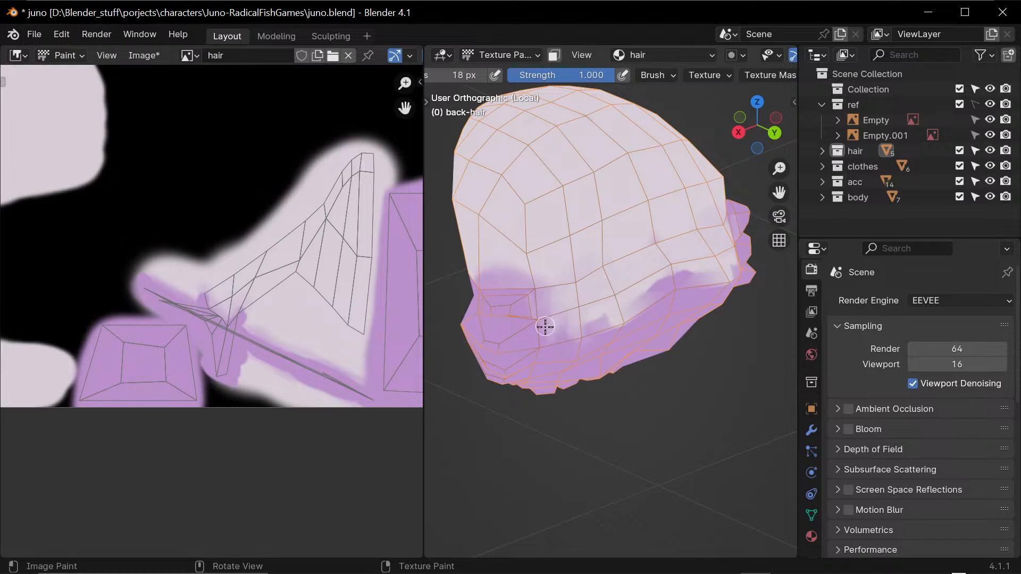
key("shift+x")
left_click_drag(633, 275, 669, 281)
- Paint lilac at strength 1.000 along the centre of the back hair's boundary to shape it into a smooth, even arc
scroll(662, 330, "down", 4)
mouse_move(650, 394)
middle_mouse_down()
mouse_move(674, 379)
mouse_move(556, 375)
middle_mouse_up()
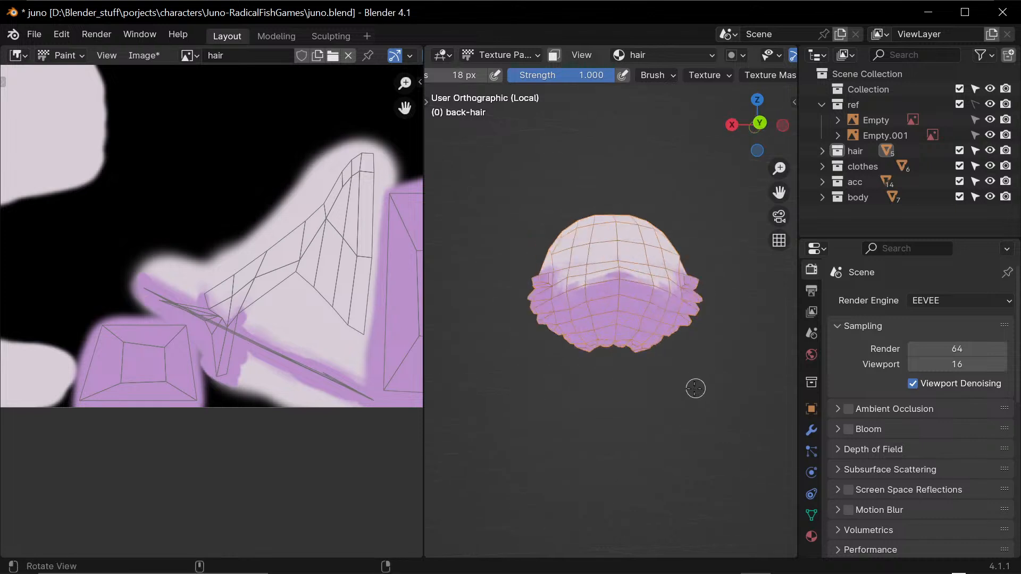
mouse_move(695, 389)
middle_mouse_down()
mouse_move(625, 372)
mouse_move(509, 396)
mouse_move(532, 375)
mouse_move(647, 385)
mouse_move(481, 389)
mouse_move(679, 380)
mouse_move(642, 384)
mouse_move(620, 402)
middle_mouse_up()
scroll(636, 342, "up", 5)
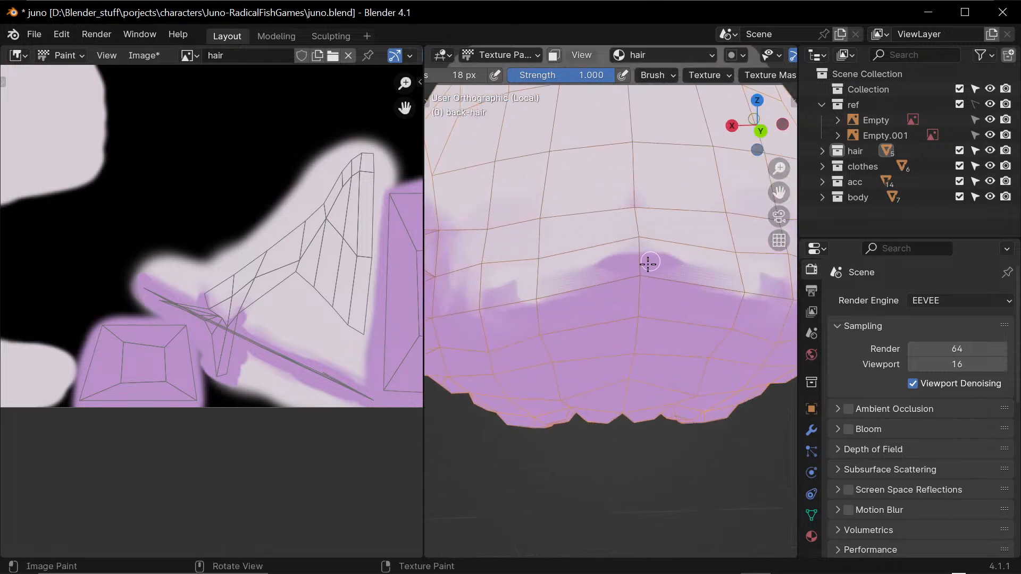
mouse_move(649, 263)
left_mouse_down()
mouse_move(615, 262)
mouse_move(596, 277)
left_mouse_up()
key("shift+f")
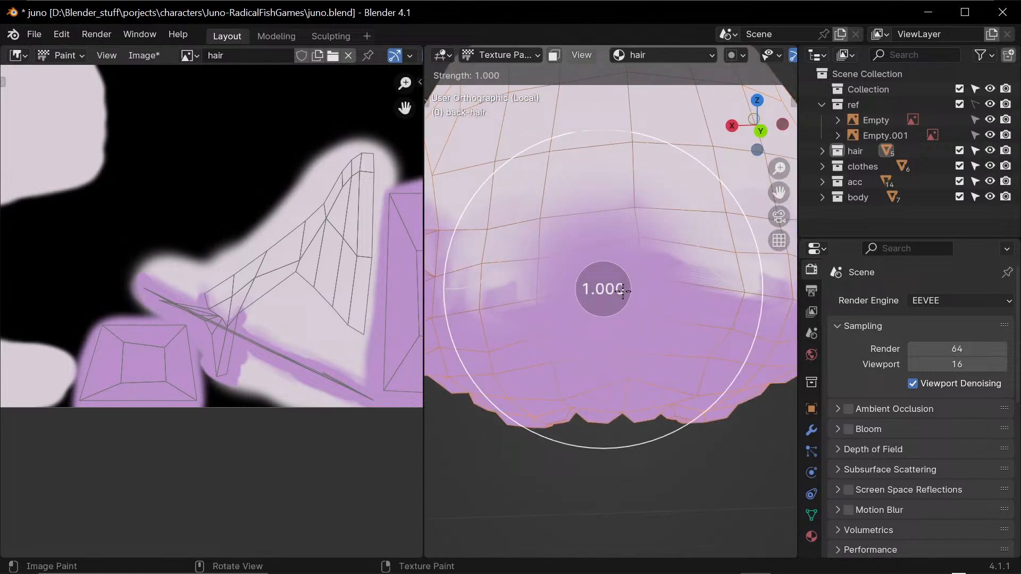
left_click(737, 275)
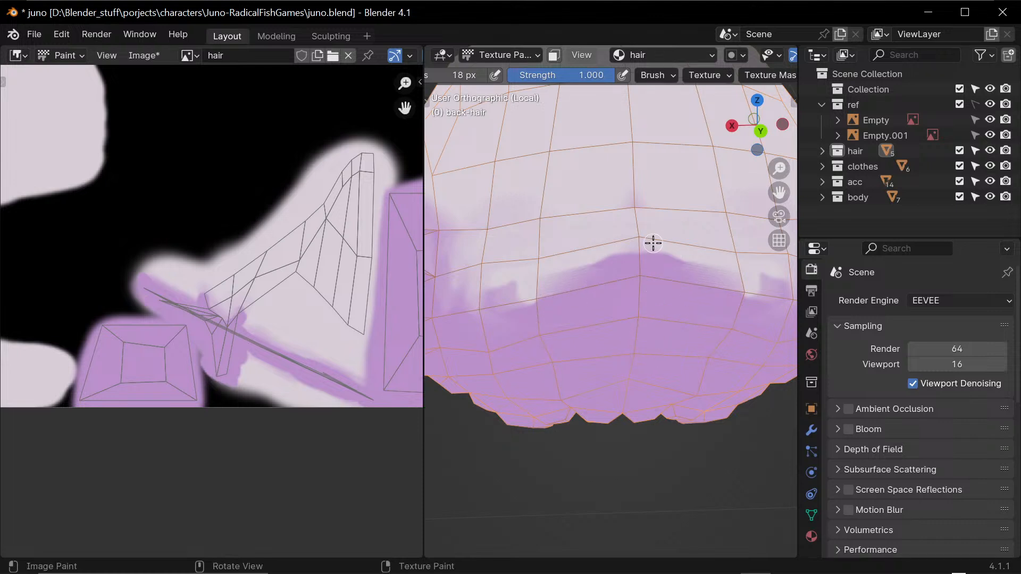
scroll(709, 324, "down", 5)
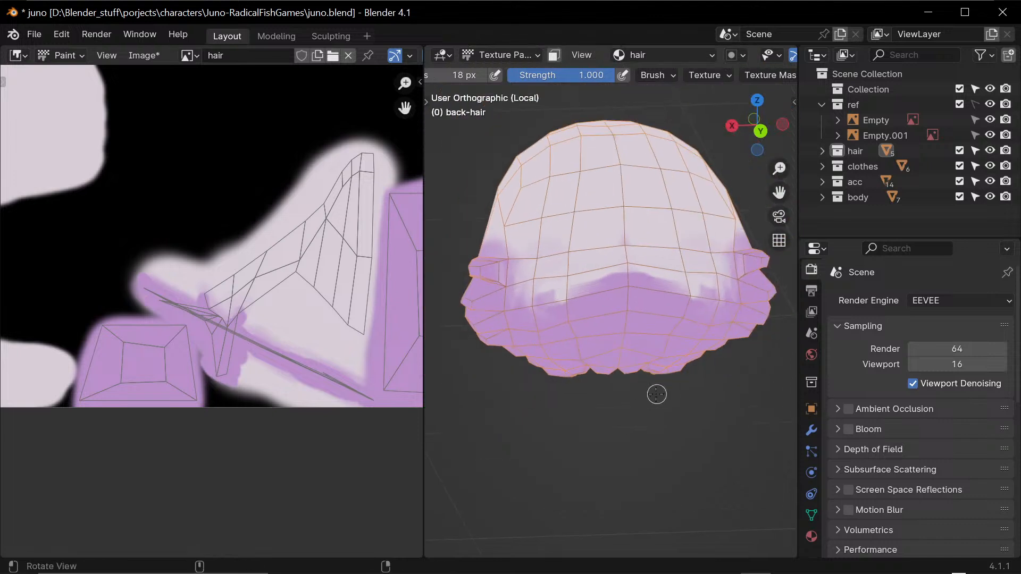
middle_click_drag(657, 394, 623, 297)
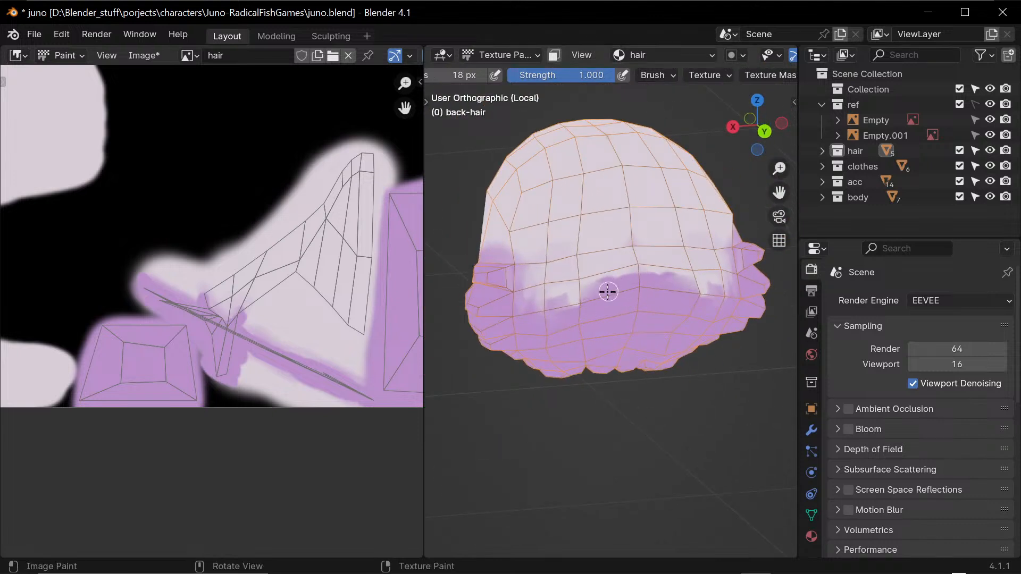
left_click_drag(608, 291, 620, 280)
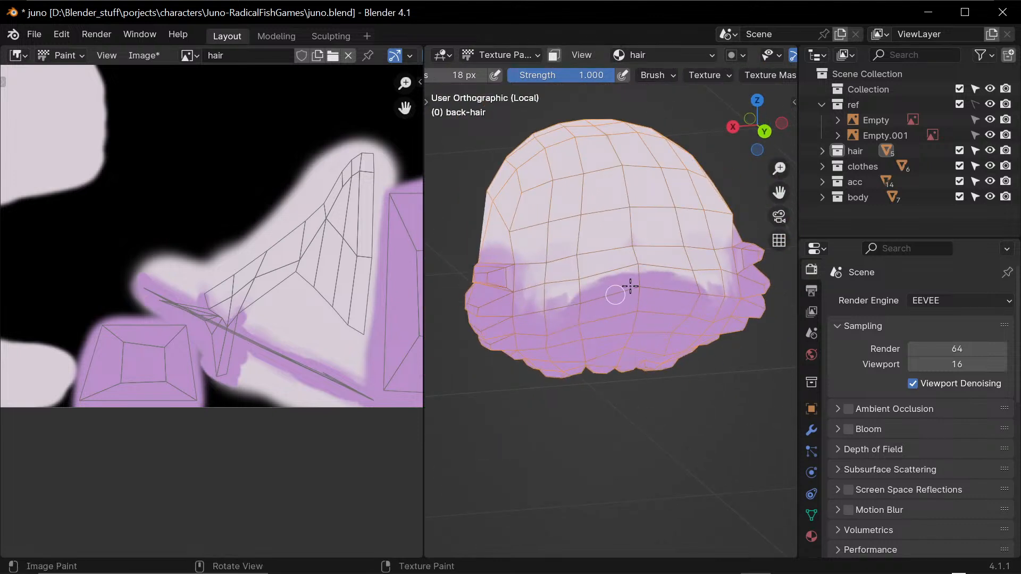
middle_click_drag(645, 390, 603, 326)
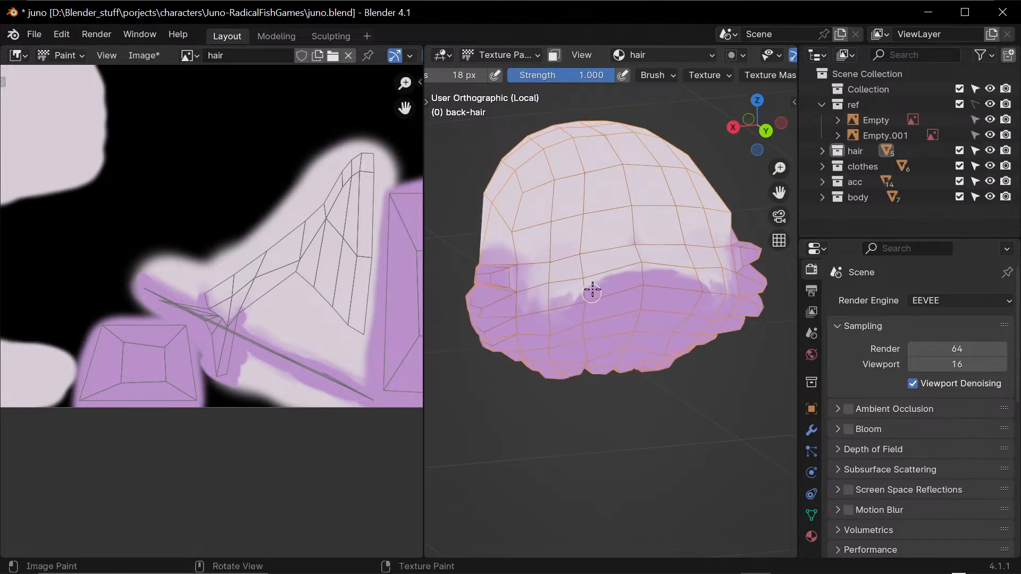
- Lower the brush strength to 0.257 and soften the lilac boundary between the central arc and the side tuft
key("shift+f")
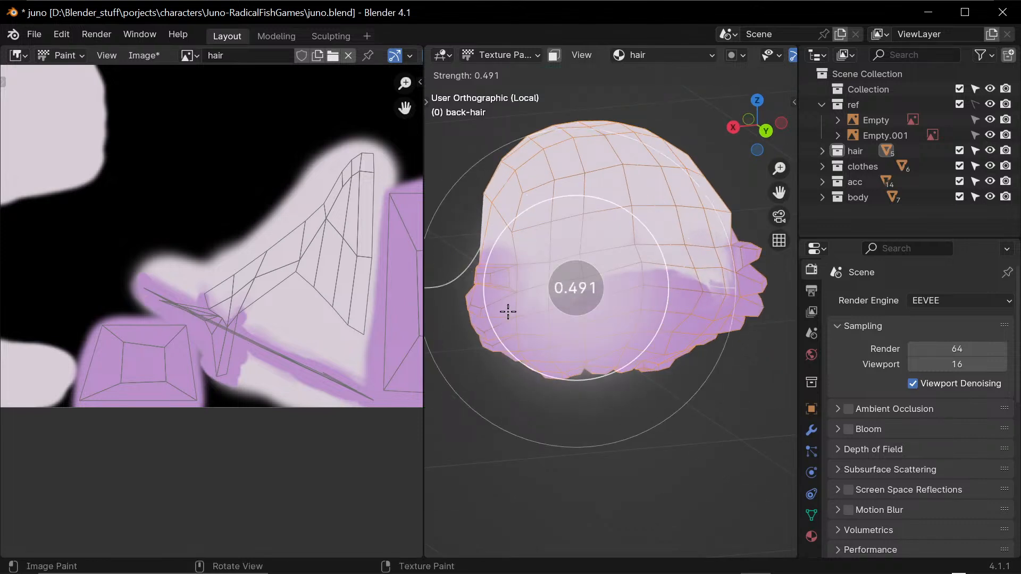
left_click(606, 261)
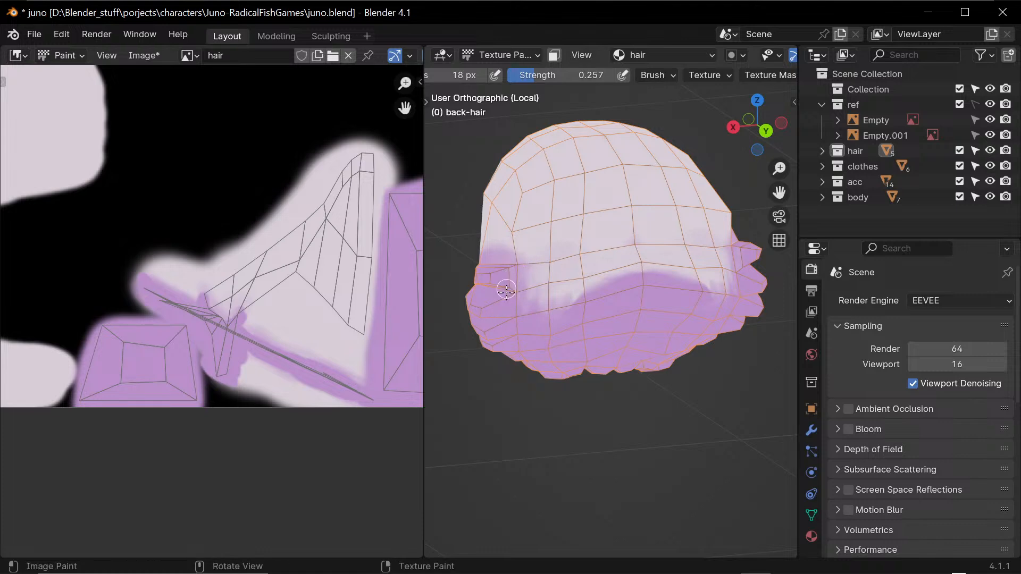
middle_click_drag(506, 326, 584, 331)
mouse_move(574, 308)
left_mouse_down()
mouse_move(562, 296)
mouse_move(565, 307)
mouse_move(623, 294)
left_mouse_up()
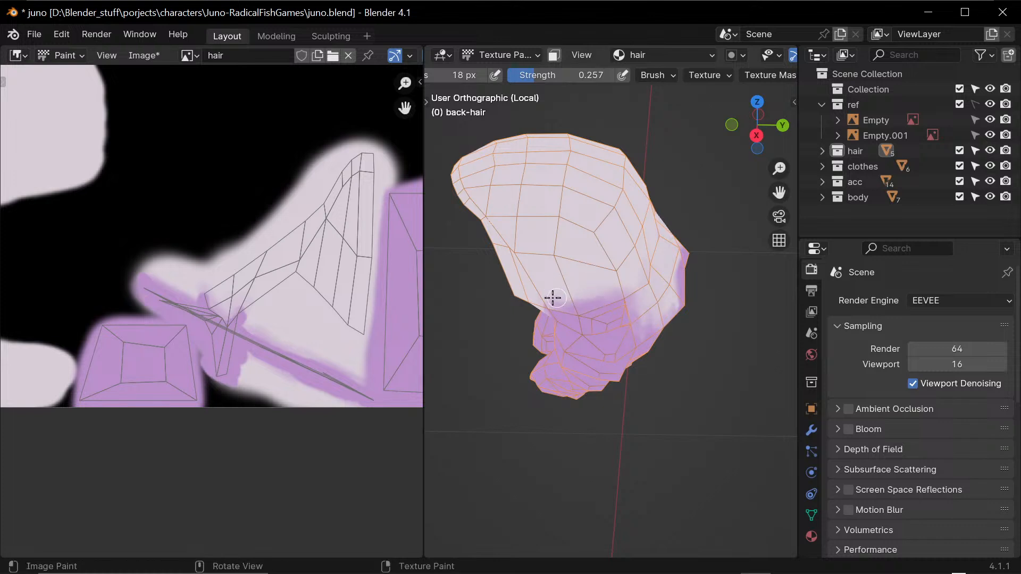
middle_click_drag(565, 302, 542, 294)
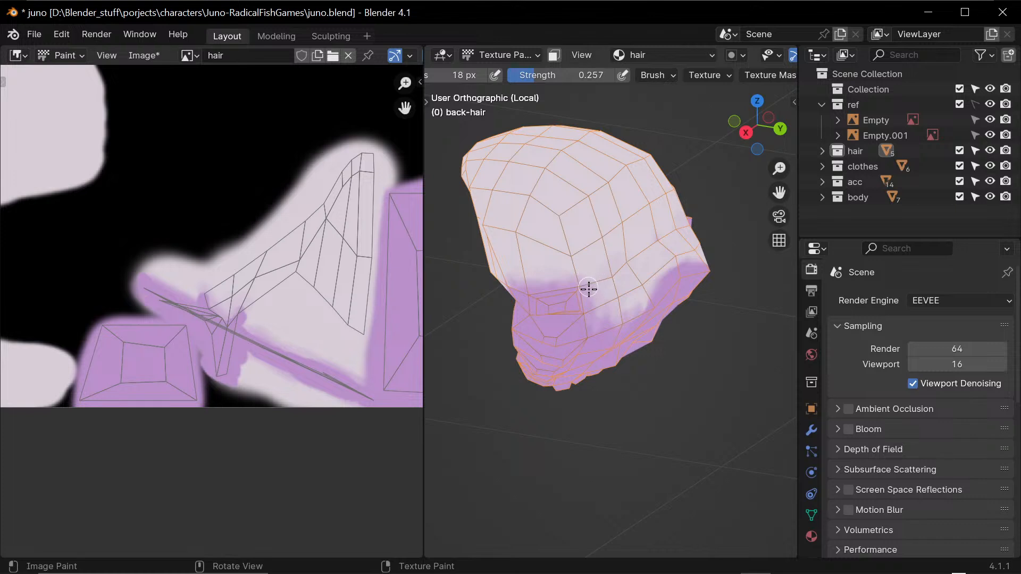
mouse_move(627, 239)
middle_mouse_down()
mouse_move(608, 387)
mouse_move(519, 415)
mouse_move(622, 392)
mouse_move(755, 383)
mouse_move(735, 351)
mouse_move(595, 404)
middle_mouse_up()
- Leave the isolated back-hair view, switch texture painting to the side-hair object and isolate it
key("KP_Divide")
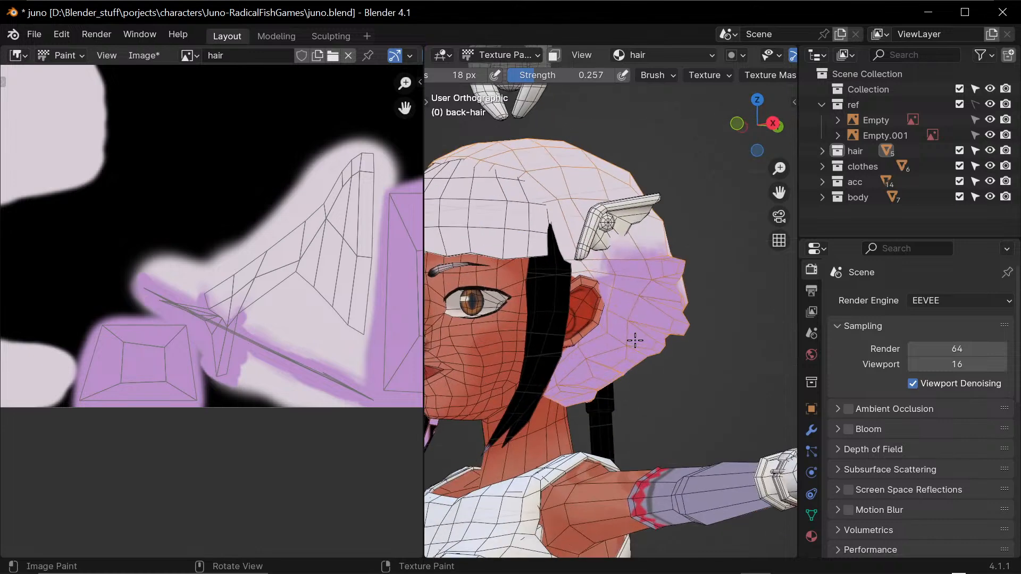
key("alt+q")
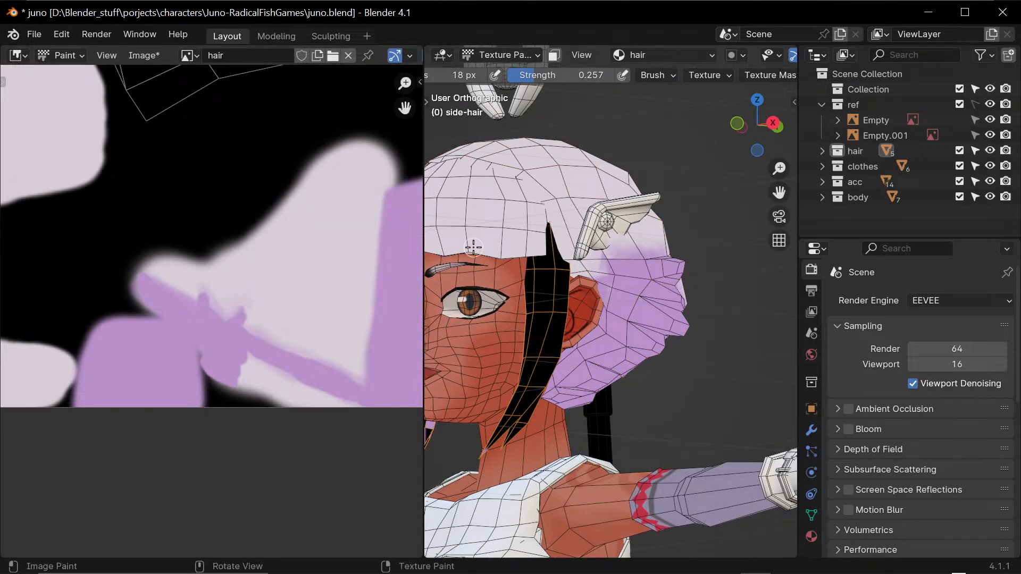
key("KP_Divide")
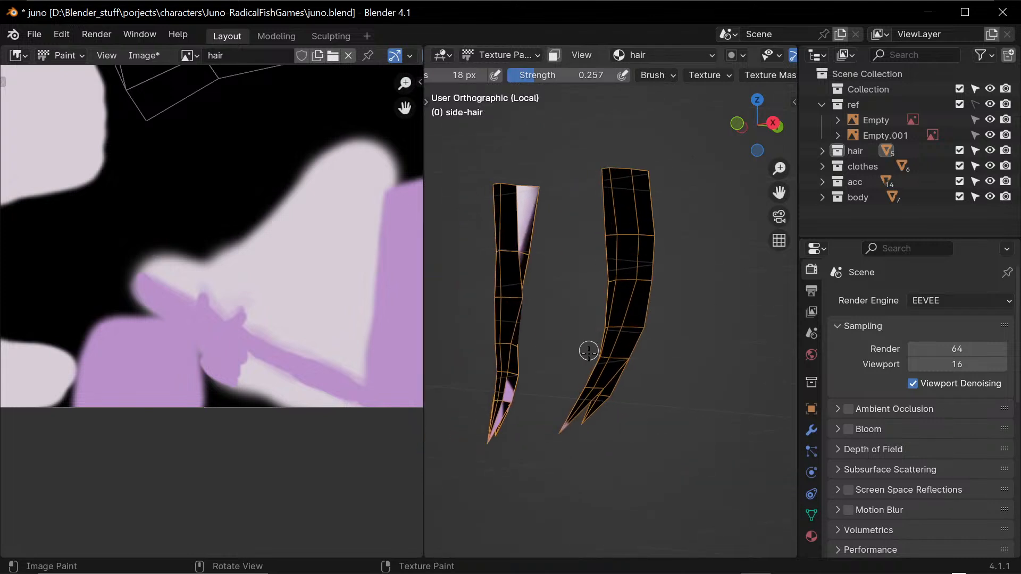
- Raise the brush strength to 1.000 and paint the lower half of both side-hair strands lilac on their outer faces
mouse_move(589, 373)
middle_mouse_down()
mouse_move(620, 381)
mouse_move(649, 366)
mouse_move(606, 373)
mouse_move(629, 377)
middle_mouse_up()
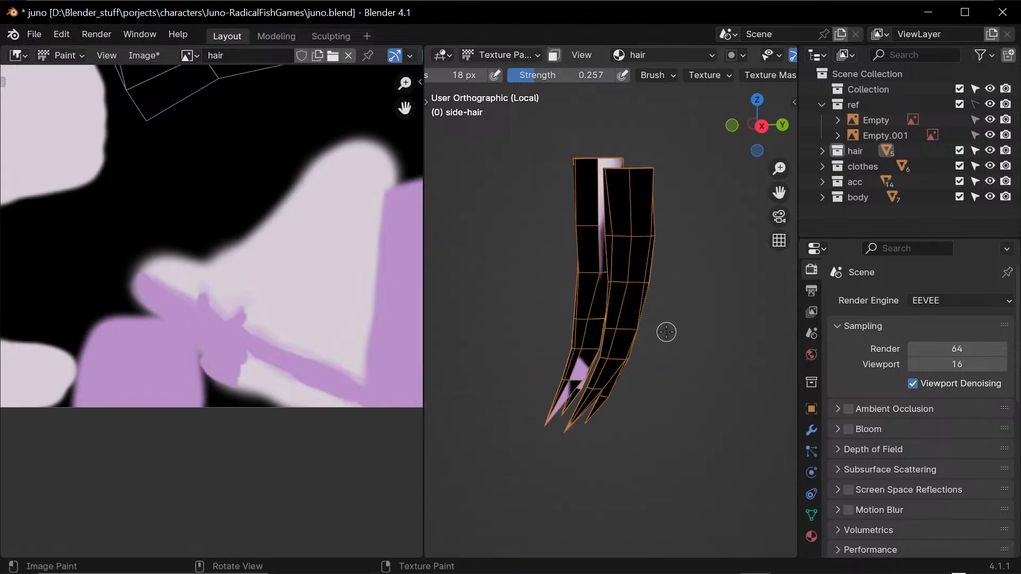
mouse_move(611, 282)
left_mouse_down()
mouse_move(603, 324)
mouse_move(613, 304)
left_mouse_up()
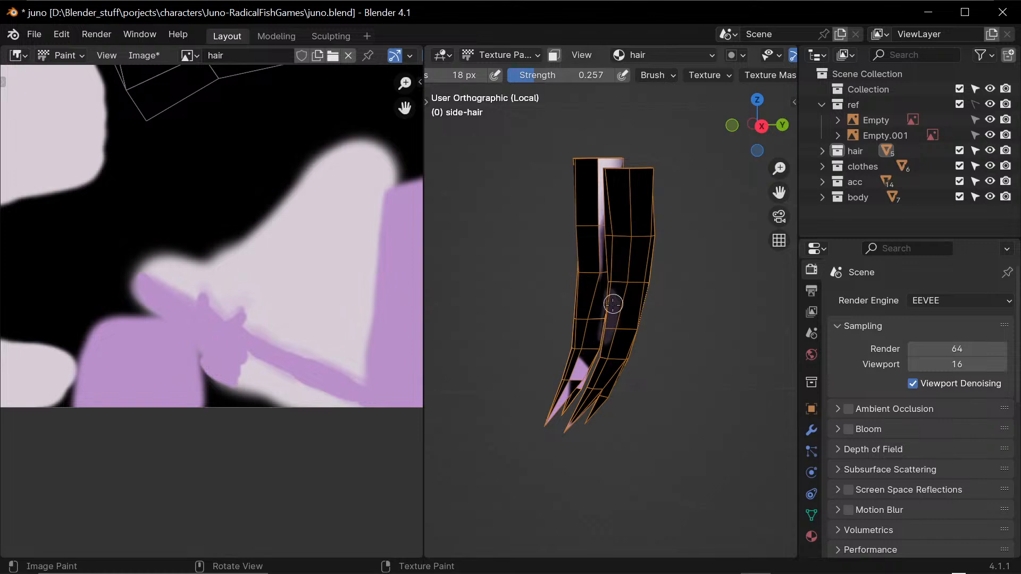
key("shift+f")
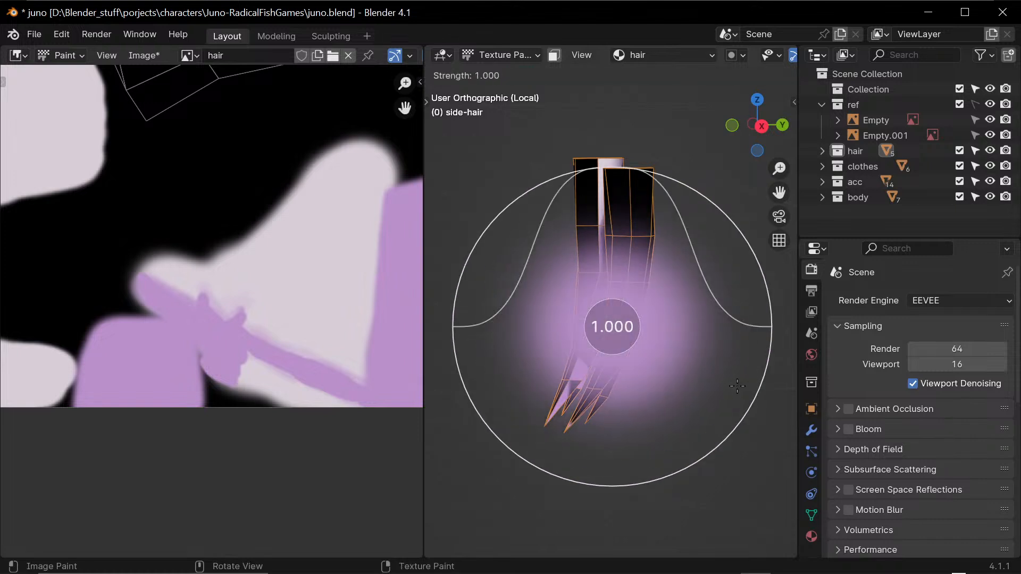
left_click(631, 297)
mouse_move(630, 298)
left_mouse_down()
mouse_move(623, 280)
mouse_move(612, 312)
mouse_move(620, 363)
mouse_move(611, 335)
mouse_move(593, 367)
mouse_move(616, 356)
mouse_move(577, 395)
mouse_move(554, 387)
mouse_move(605, 301)
mouse_move(583, 322)
mouse_move(587, 277)
left_mouse_up()
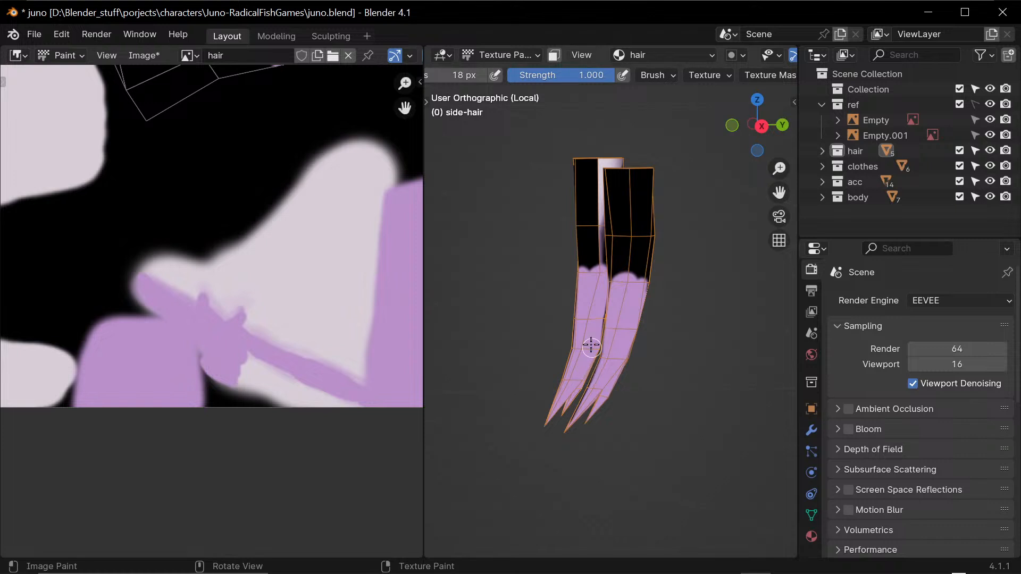
- Cover the black areas on the remaining faces of the strands' lower half with lilac, down to the tips
middle_click_drag(542, 415, 611, 314)
mouse_move(611, 314)
left_mouse_down()
mouse_move(607, 378)
mouse_move(612, 313)
left_mouse_up()
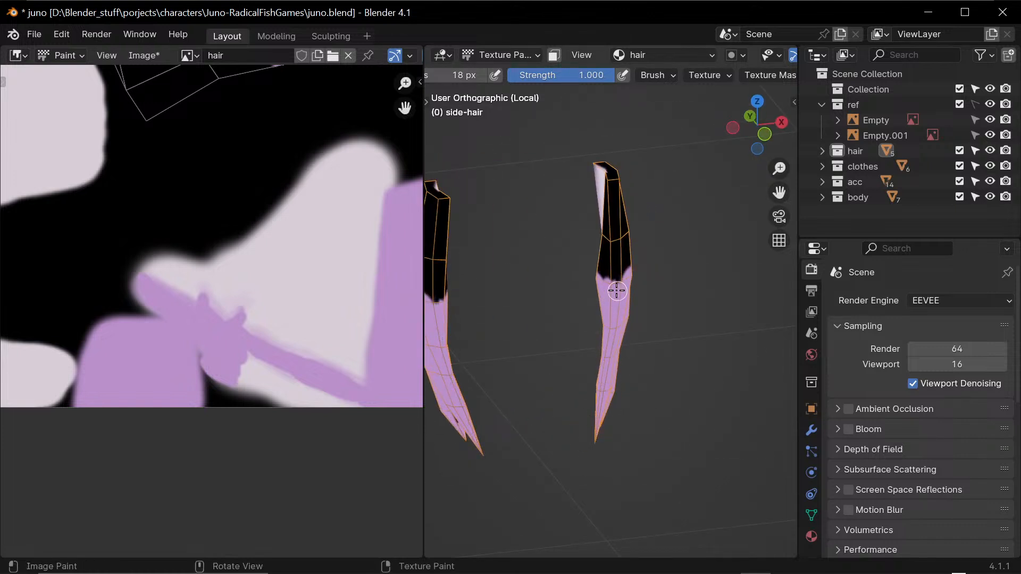
middle_click_drag(612, 313, 598, 346)
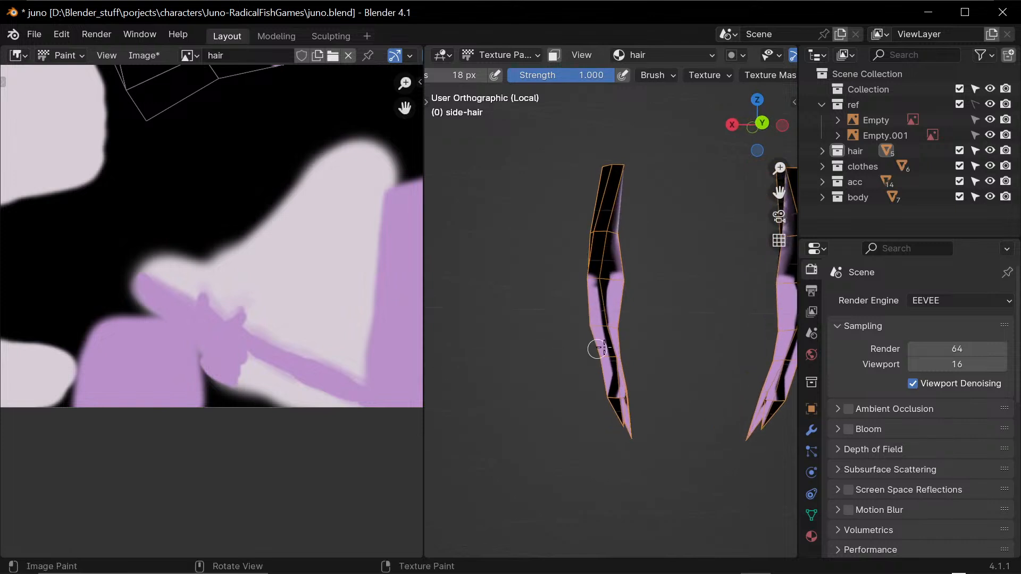
mouse_move(607, 359)
left_mouse_down()
mouse_move(607, 396)
mouse_move(618, 406)
left_mouse_up()
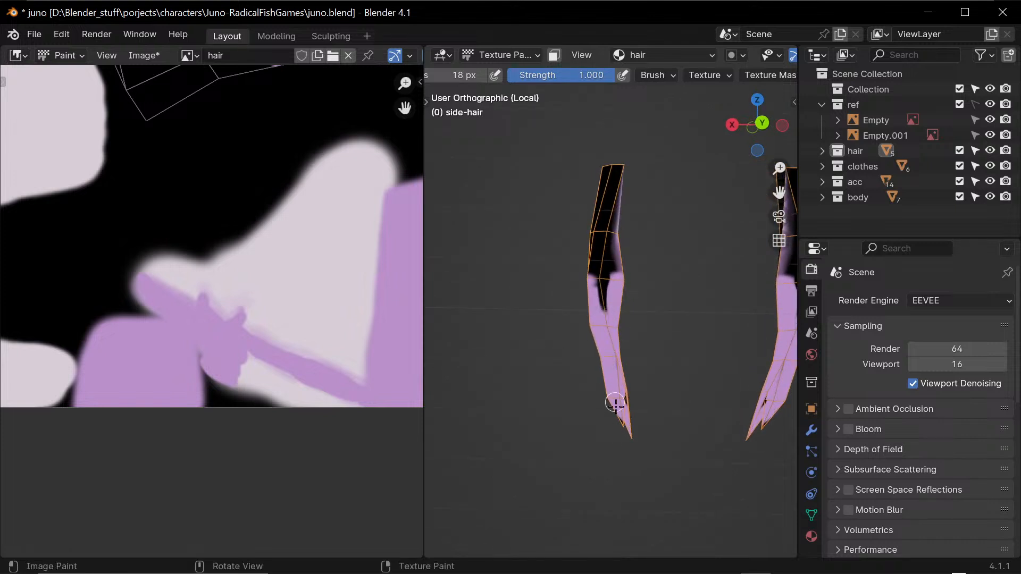
middle_click_drag(616, 404, 640, 394)
mouse_move(588, 340)
left_mouse_down()
mouse_move(580, 290)
mouse_move(583, 308)
mouse_move(570, 292)
mouse_move(583, 286)
left_mouse_up()
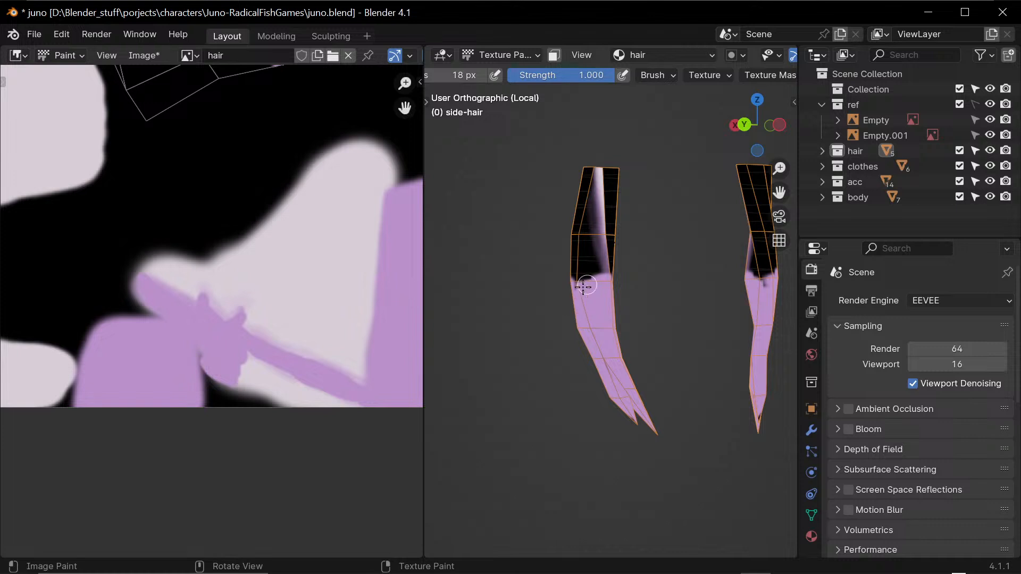
- Sample the pale hair colour and paint the upper half of the strands down to the lilac edge on this side
mouse_move(616, 338)
middle_mouse_down()
mouse_move(611, 358)
mouse_move(541, 387)
mouse_move(466, 352)
middle_mouse_up()
key("s")
mouse_move(592, 180)
left_mouse_down()
mouse_move(594, 223)
mouse_move(602, 183)
mouse_move(607, 232)
left_mouse_up()
mouse_move(596, 268)
left_mouse_down()
mouse_move(568, 287)
mouse_move(574, 234)
mouse_move(564, 197)
mouse_move(545, 197)
mouse_move(581, 216)
left_mouse_up()
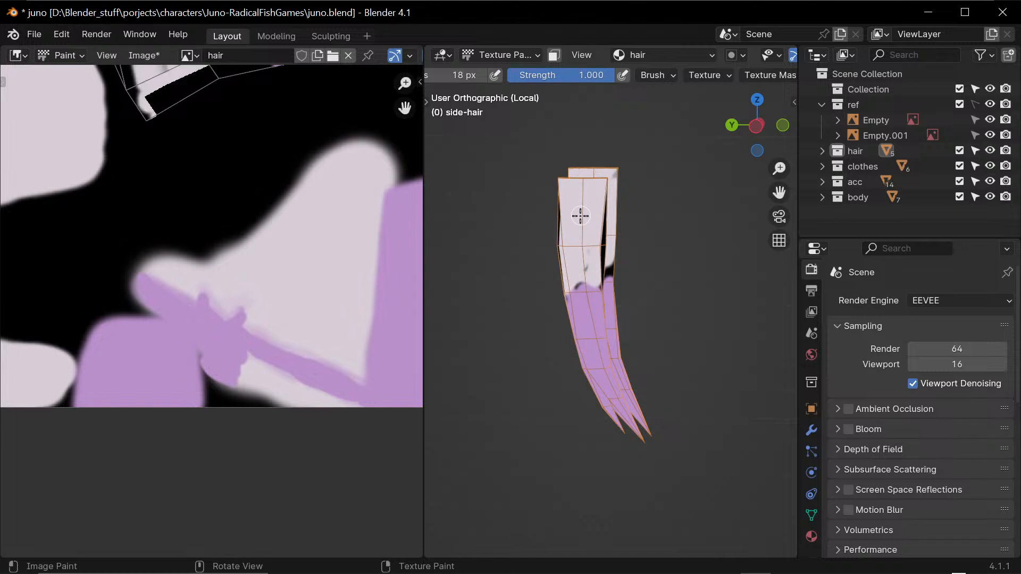
left_click_drag(587, 272, 590, 281)
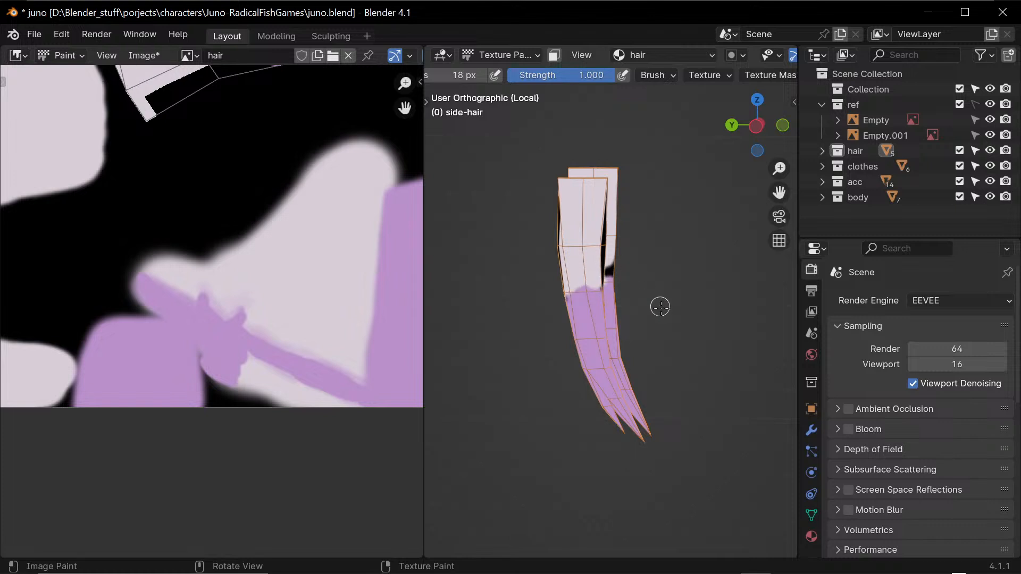
- Paint the other faces of the strands' upper half pale, covering the black gaps and seams above the lilac
middle_click_drag(661, 307, 633, 293)
mouse_move(589, 309)
left_mouse_down()
mouse_move(609, 312)
mouse_move(606, 201)
left_mouse_up()
mouse_move(618, 292)
middle_mouse_down()
mouse_move(572, 335)
mouse_move(581, 319)
middle_mouse_up()
mouse_move(582, 298)
left_mouse_down()
mouse_move(585, 234)
mouse_move(570, 224)
left_mouse_up()
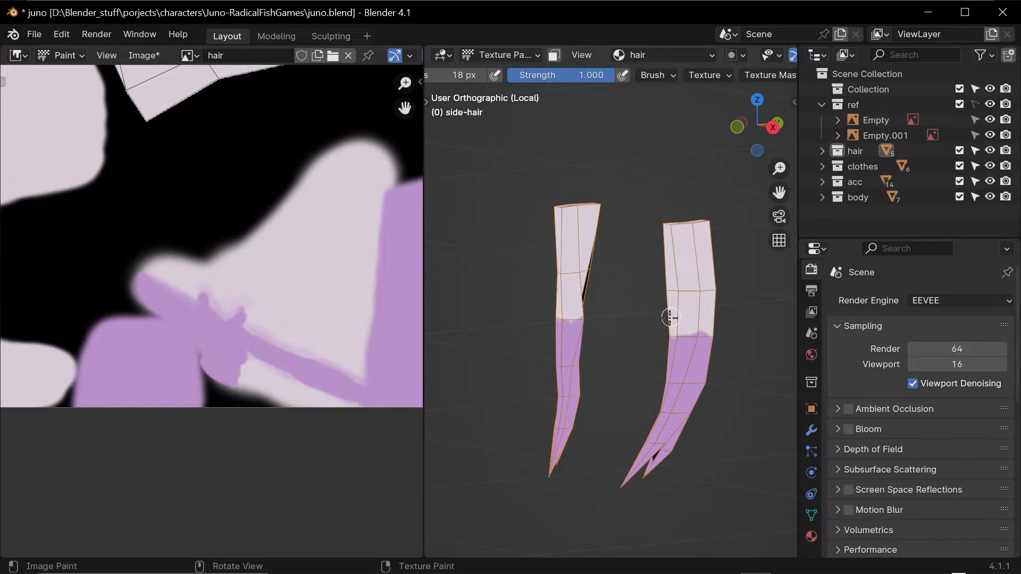
middle_click_drag(668, 314, 609, 319)
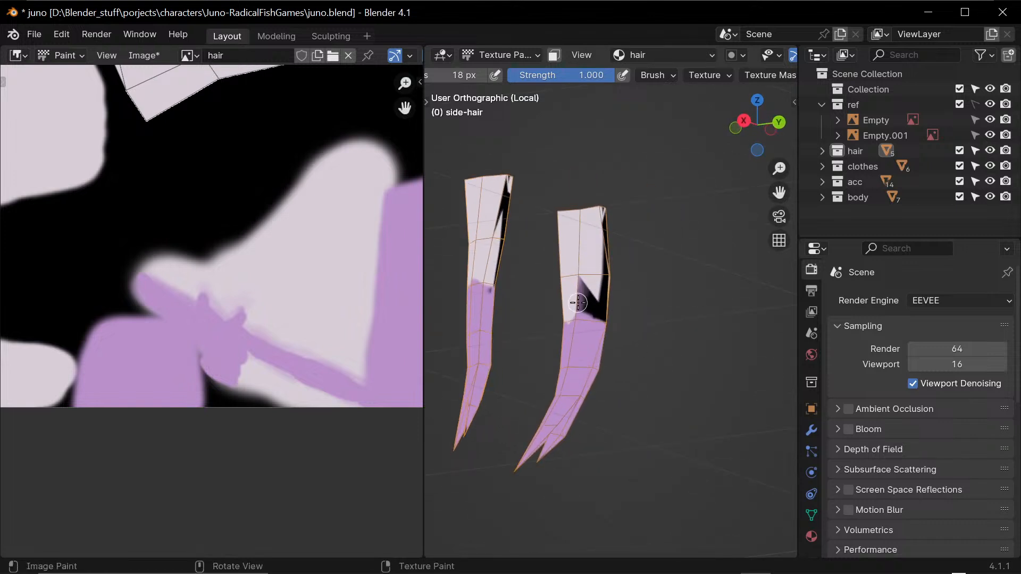
mouse_move(577, 302)
left_mouse_down()
mouse_move(598, 320)
mouse_move(579, 290)
mouse_move(601, 261)
mouse_move(600, 213)
mouse_move(606, 287)
mouse_move(580, 266)
left_mouse_up()
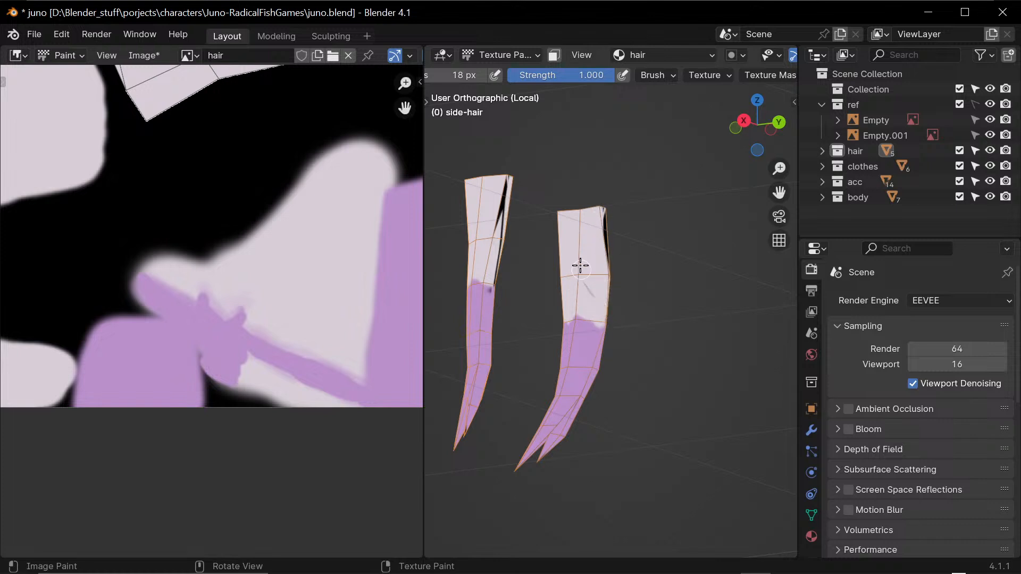
middle_click_drag(603, 323, 634, 292)
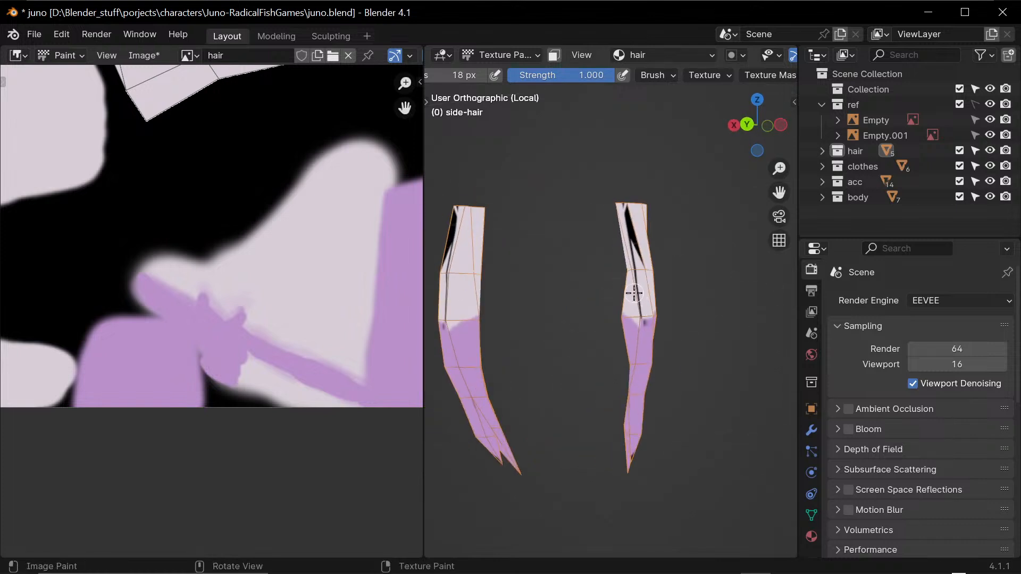
left_click_drag(640, 311, 626, 230)
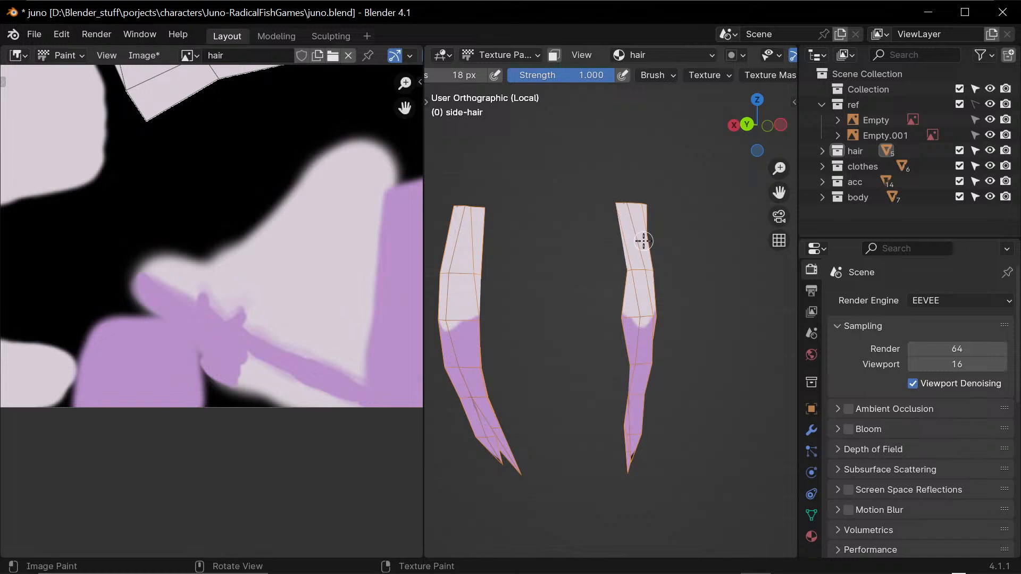
- Enlarge the brush to 64 px and fill the black gap at the strand tips with lilac on the hair texture image
middle_click_drag(647, 276, 605, 318)
mouse_move(702, 351)
middle_mouse_down()
mouse_move(574, 346)
mouse_move(702, 324)
mouse_move(718, 303)
middle_mouse_up()
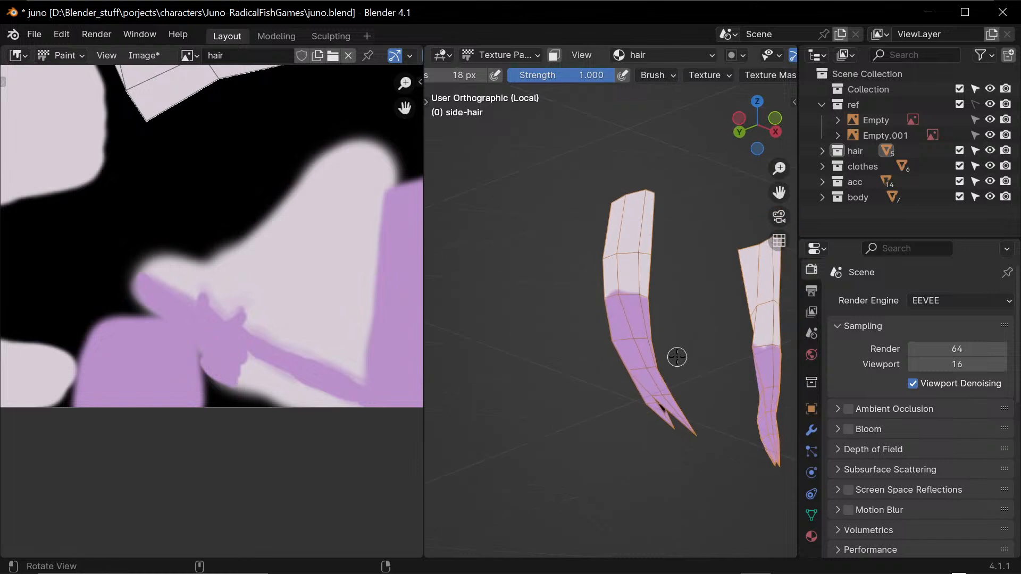
middle_click_drag(298, 209, 244, 310, "ctrl")
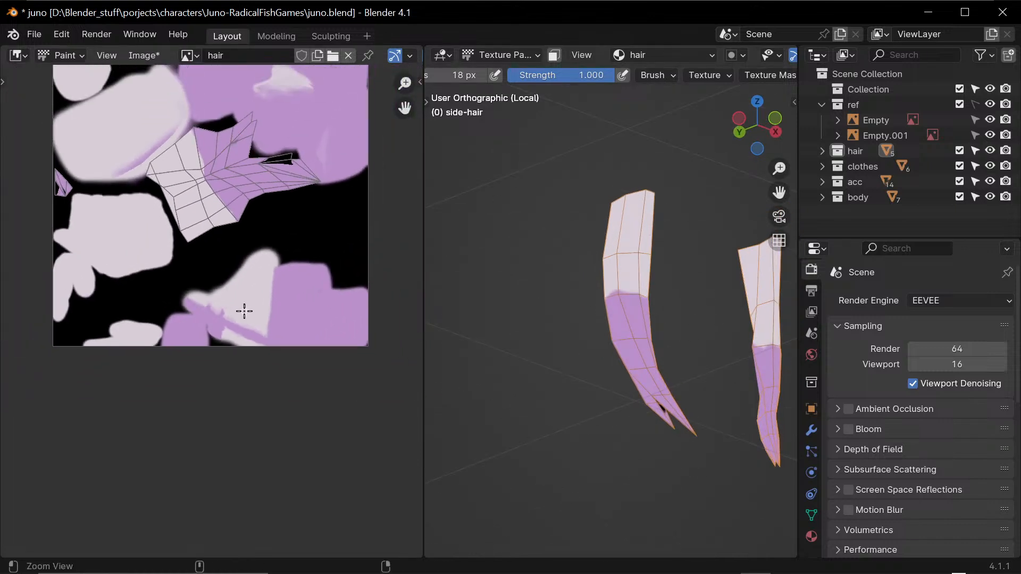
mouse_move(183, 245)
middle_mouse_down()
mouse_move(295, 386)
mouse_move(337, 372)
mouse_move(367, 272)
middle_mouse_up()
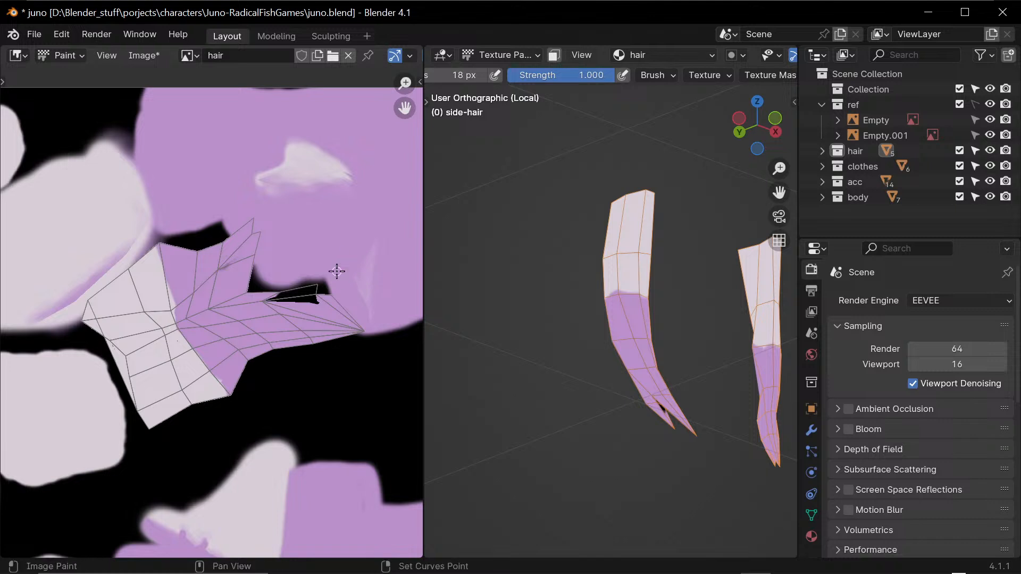
key("f")
left_click(321, 295)
left_click_drag(319, 293, 247, 290)
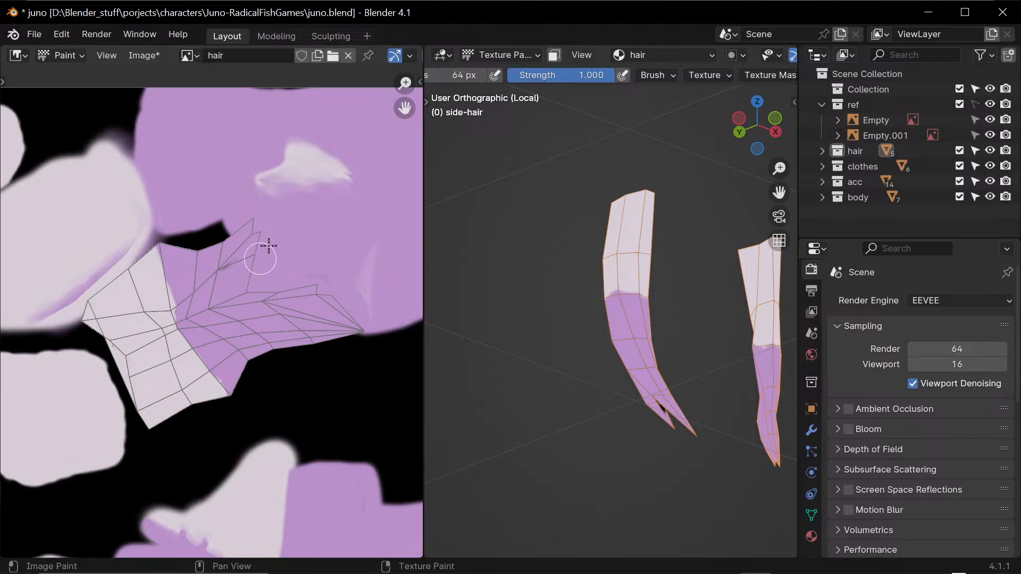
- Extend the lilac past the edges of the side-hair UV island on the texture image
mouse_move(243, 237)
left_mouse_down()
mouse_move(210, 276)
mouse_move(232, 278)
left_mouse_up()
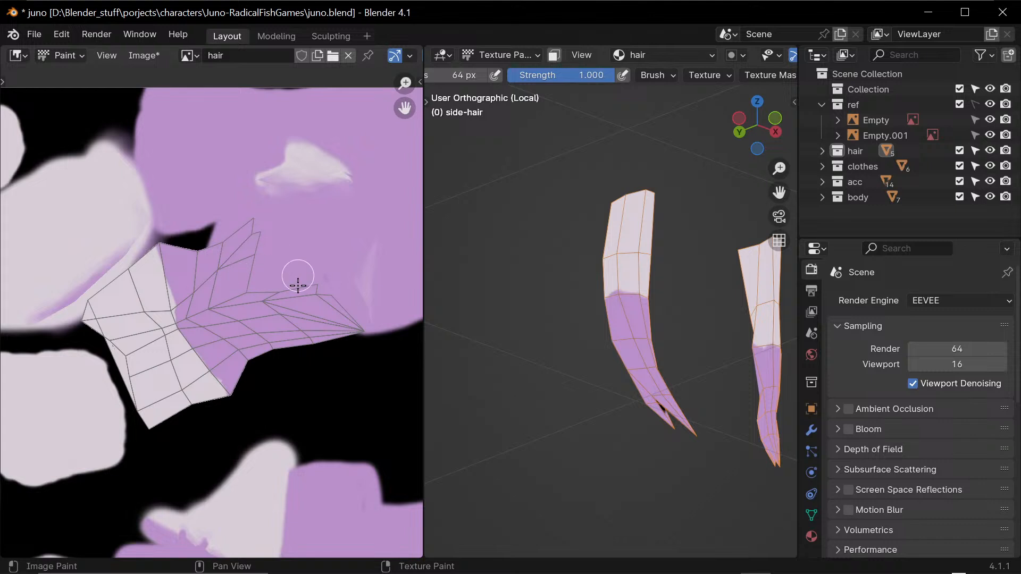
mouse_move(356, 333)
left_mouse_down()
mouse_move(290, 349)
mouse_move(238, 390)
mouse_move(287, 344)
left_mouse_up()
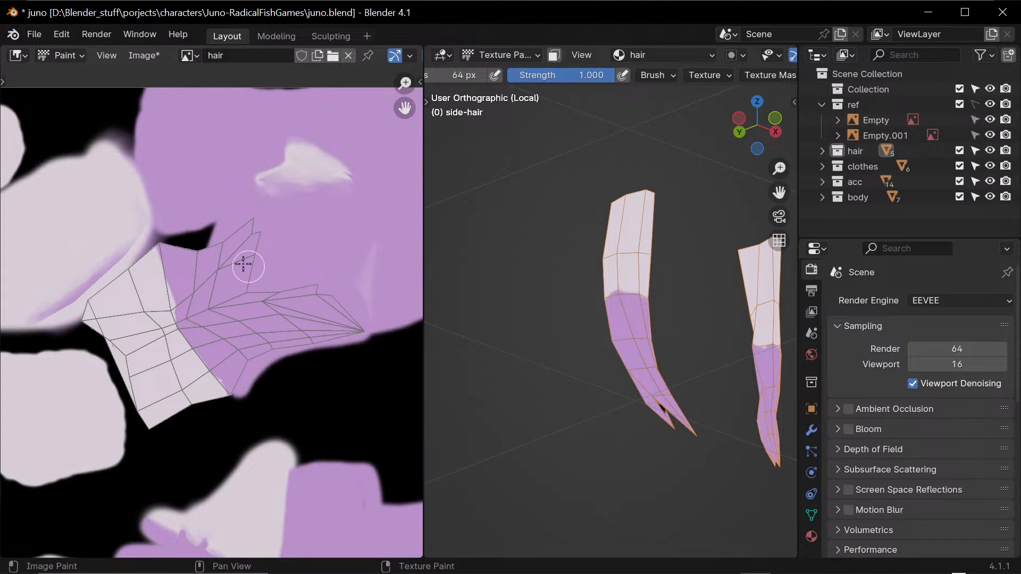
mouse_move(165, 229)
left_mouse_down()
mouse_move(218, 231)
mouse_move(189, 232)
left_mouse_up()
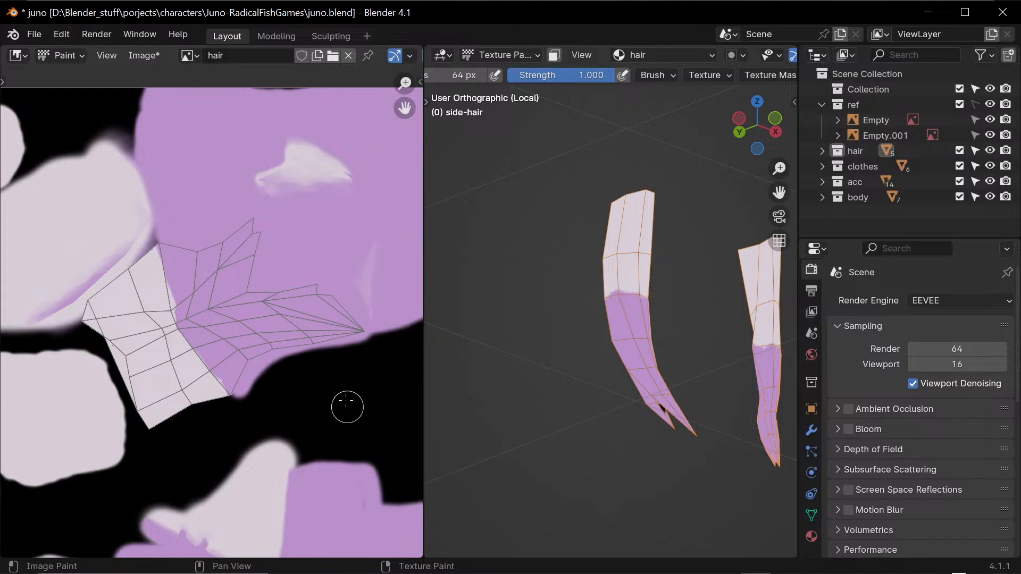
- Sample the pale colour, lower the brush strength to 0.143 and soften the pale-lilac border across the side-hair UV island
scroll(325, 375, "down", 4)
scroll(354, 378, "up", 4)
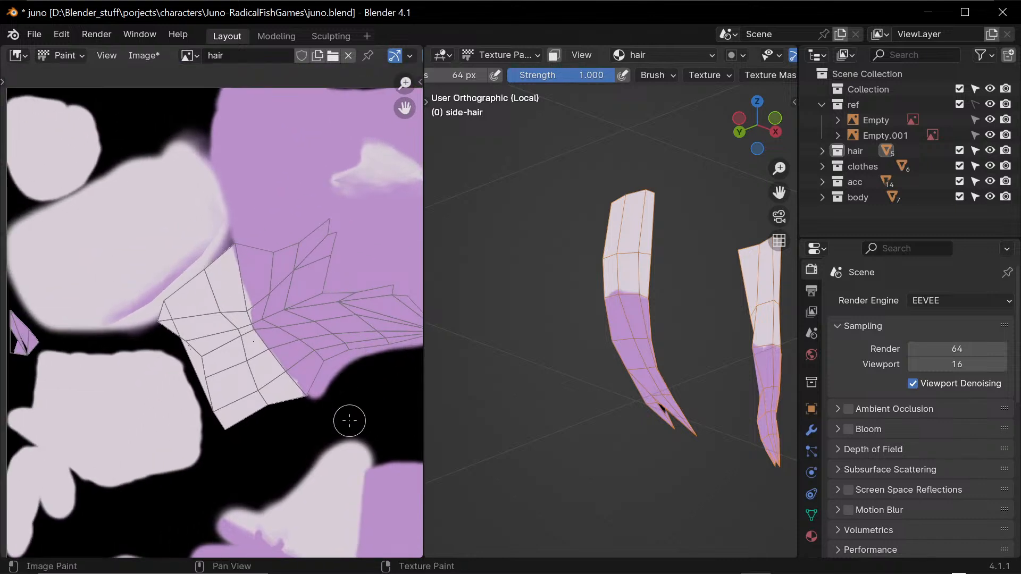
key("s")
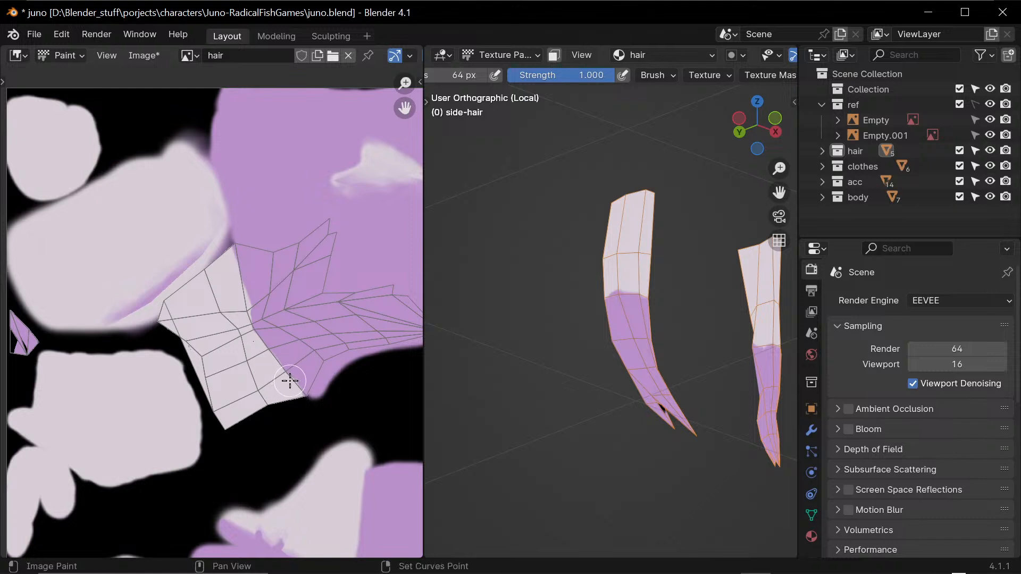
key("shift+f")
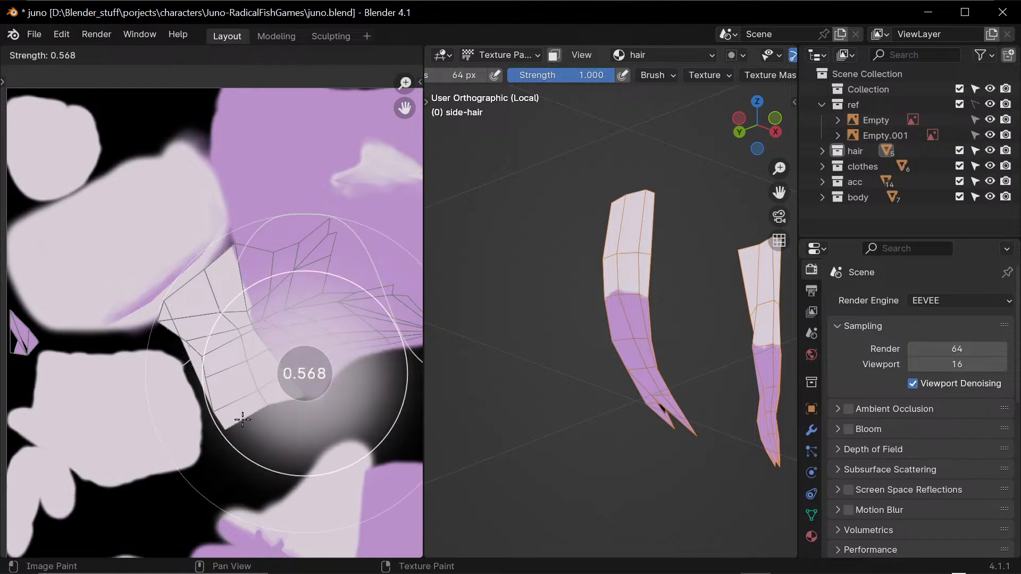
left_click(192, 462)
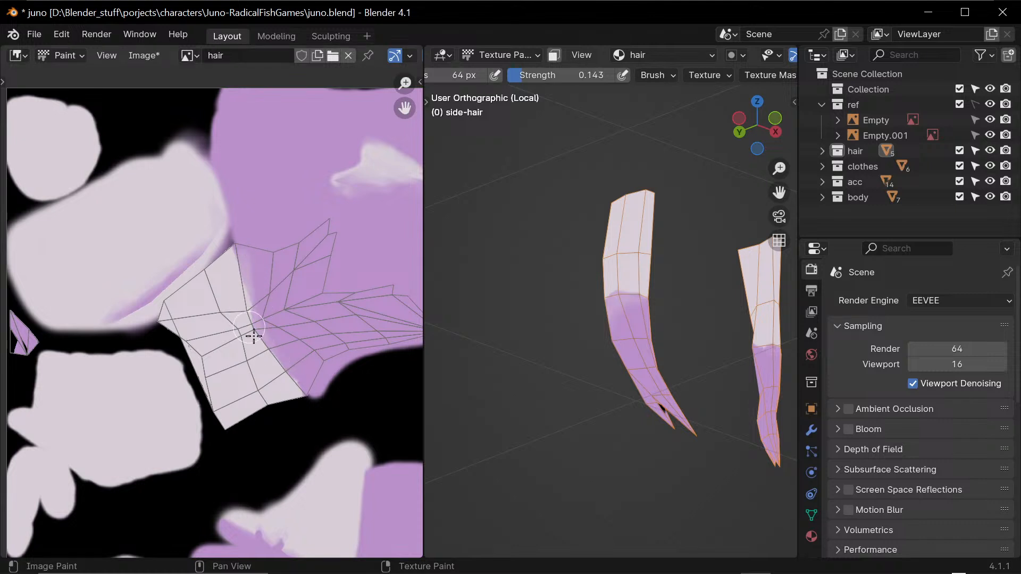
left_click_drag(260, 340, 294, 355)
- Blend the side-hair gradient further with light strokes along the border, sampling intermediate tints from the texture
key("s")
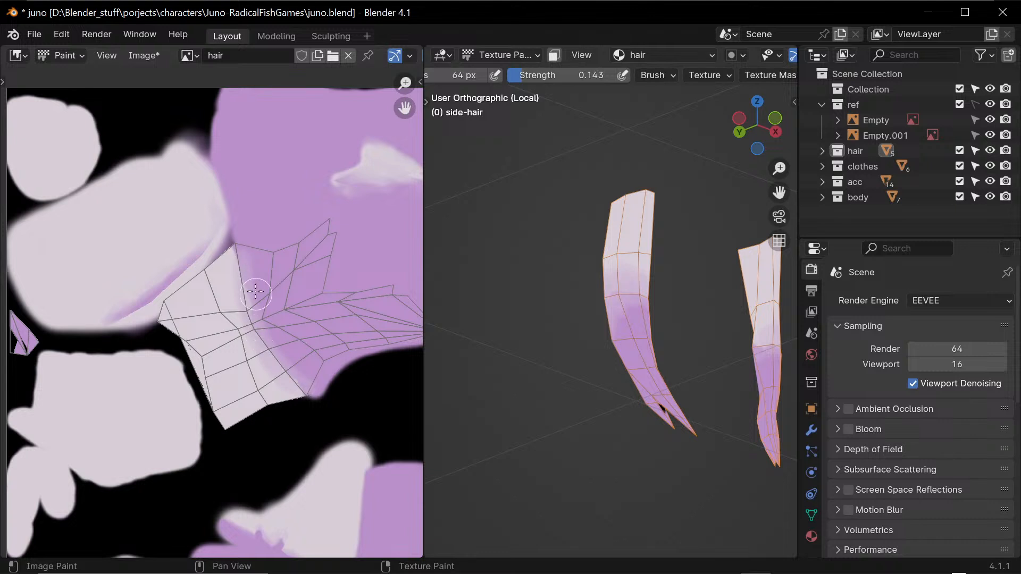
left_click_drag(272, 363, 256, 311)
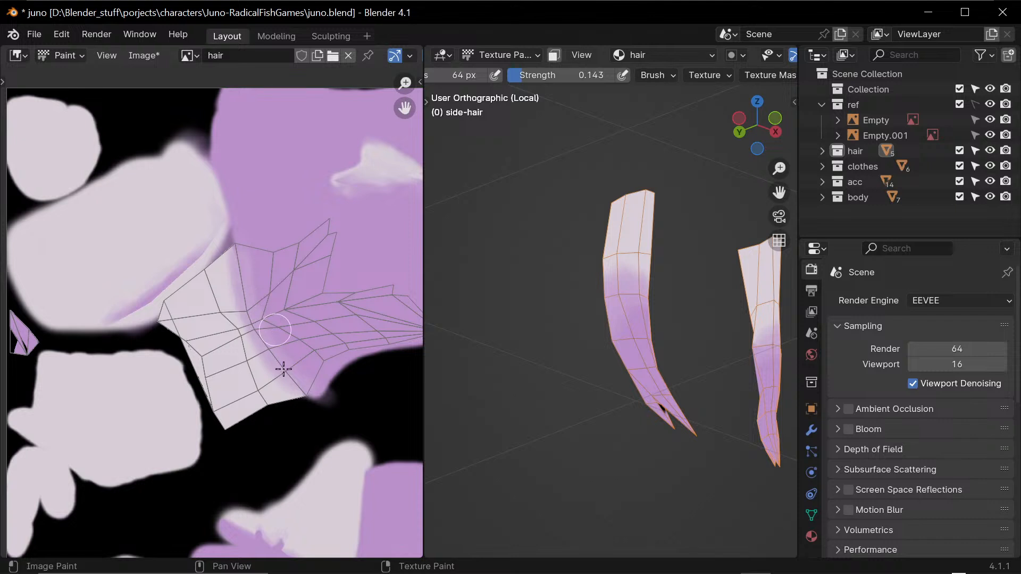
mouse_move(229, 295)
left_mouse_down()
mouse_move(251, 365)
mouse_move(314, 384)
mouse_move(311, 402)
left_mouse_up()
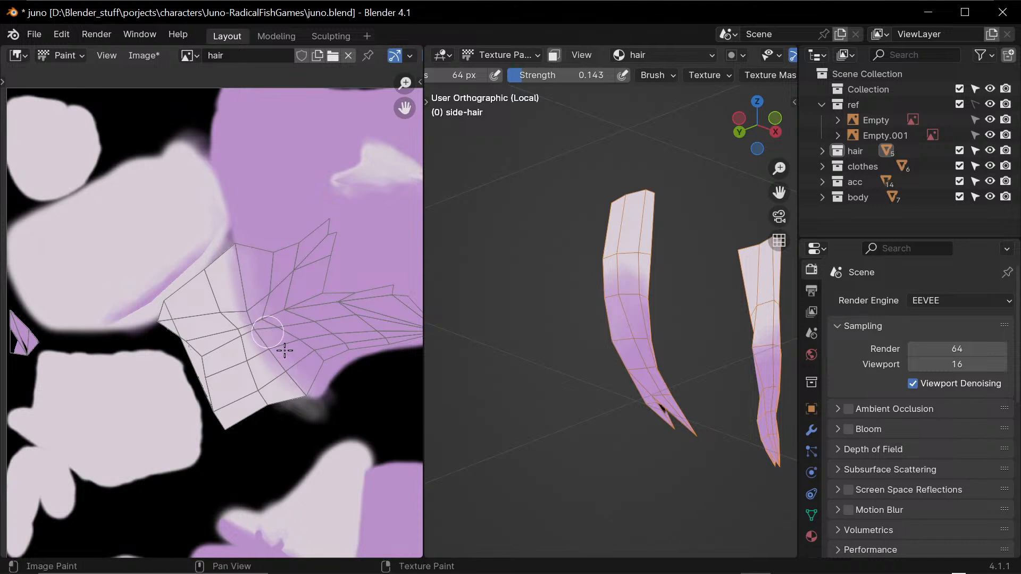
left_click_drag(284, 350, 304, 371)
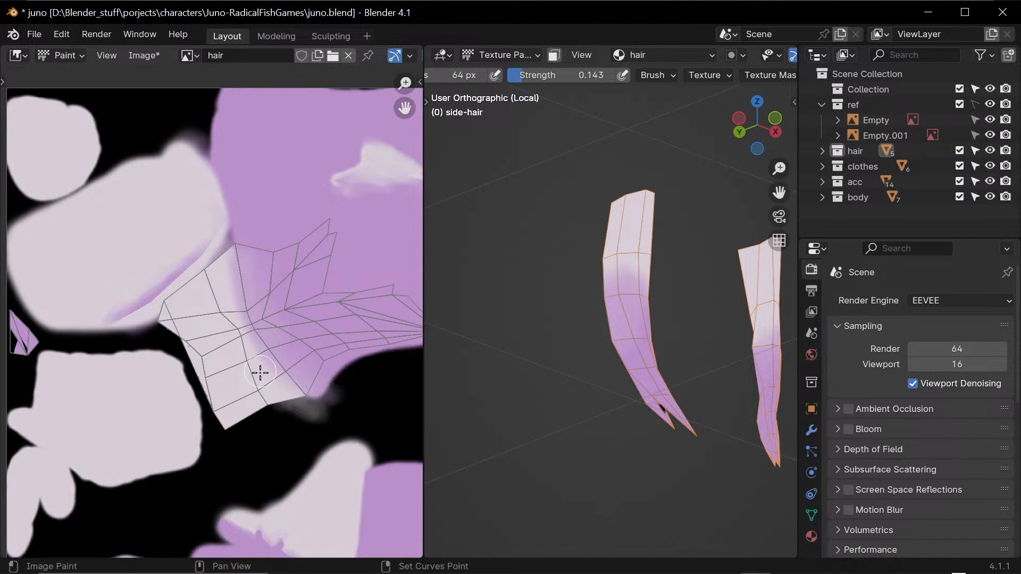
key("shift+x")
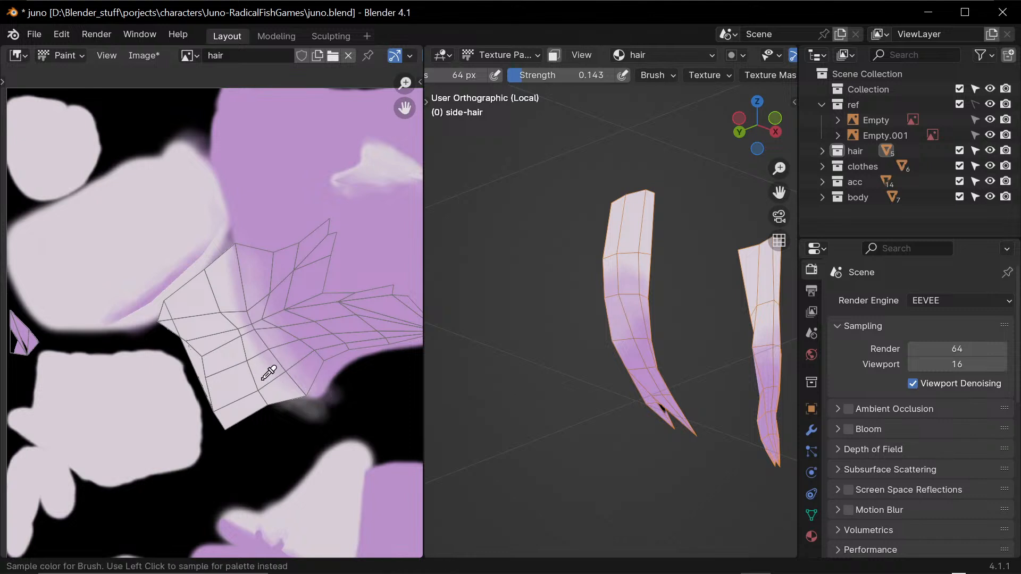
key("shift+x")
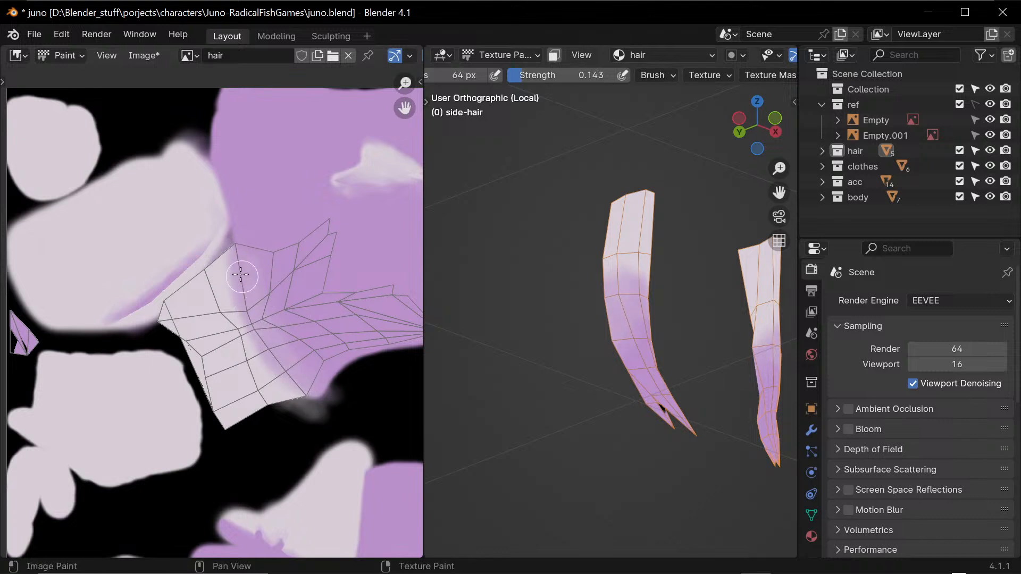
- Raise the brush strength to 1.000 and fill the small separate side-hair UV island with lilac past its edges
middle_click_drag(776, 449, 613, 415)
middle_click_drag(595, 396, 625, 396)
middle_click_drag(356, 371, 320, 403, "ctrl")
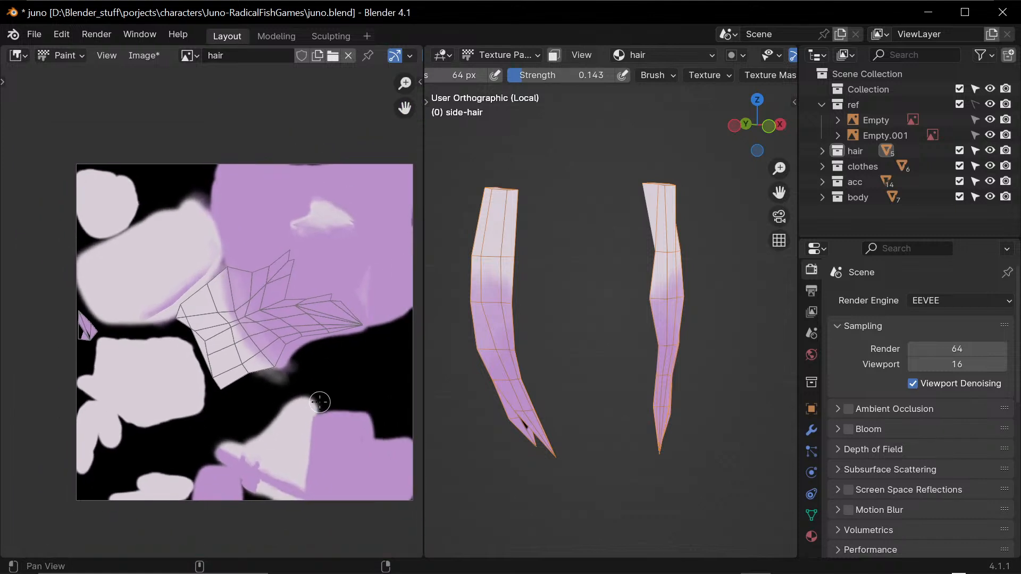
scroll(210, 413, "up", 4)
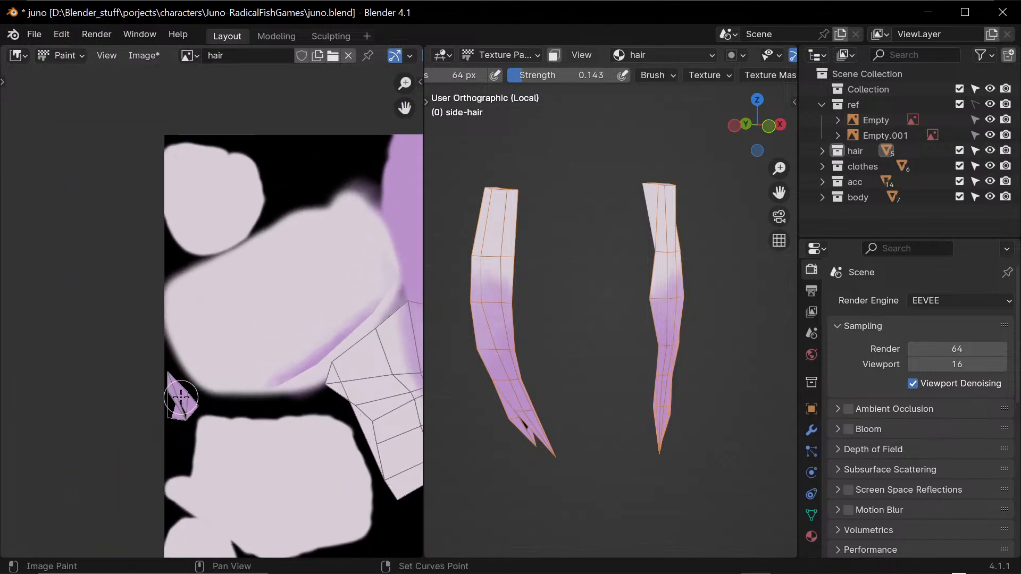
key("shift+f")
left_click(304, 379)
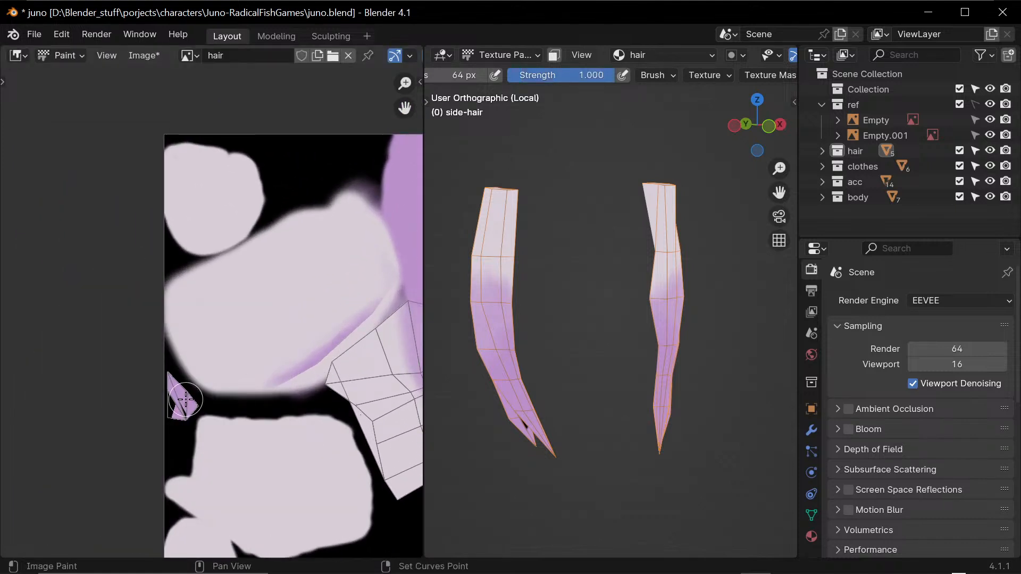
mouse_move(187, 402)
left_mouse_down()
mouse_move(174, 405)
mouse_move(182, 416)
mouse_move(175, 383)
mouse_move(172, 402)
left_mouse_up()
- Extend the pale colour past the outer edges of the pale end of the large side-hair UV island
middle_click_drag(408, 446, 296, 428)
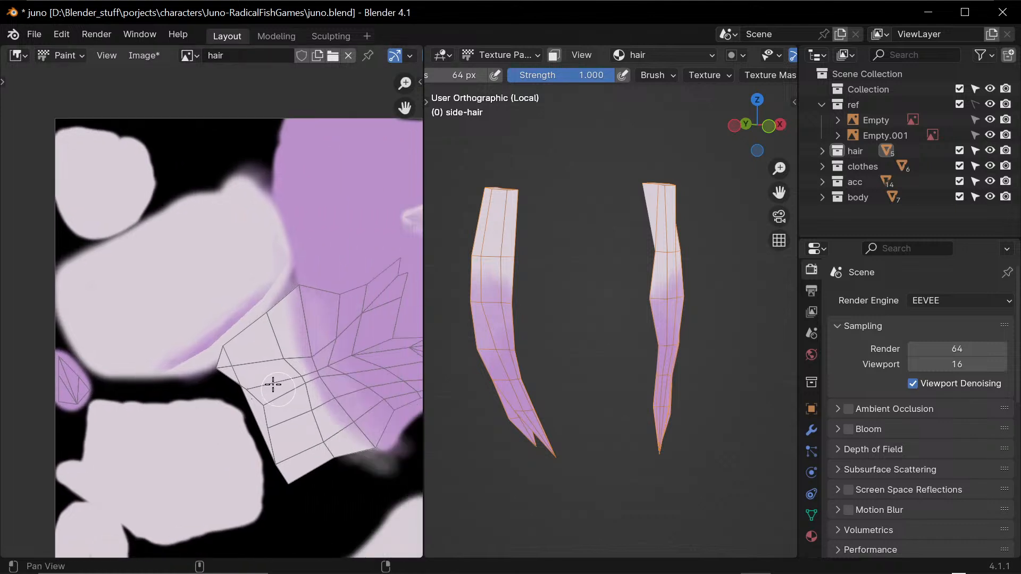
mouse_move(350, 457)
left_mouse_down()
mouse_move(279, 480)
mouse_move(226, 369)
left_mouse_up()
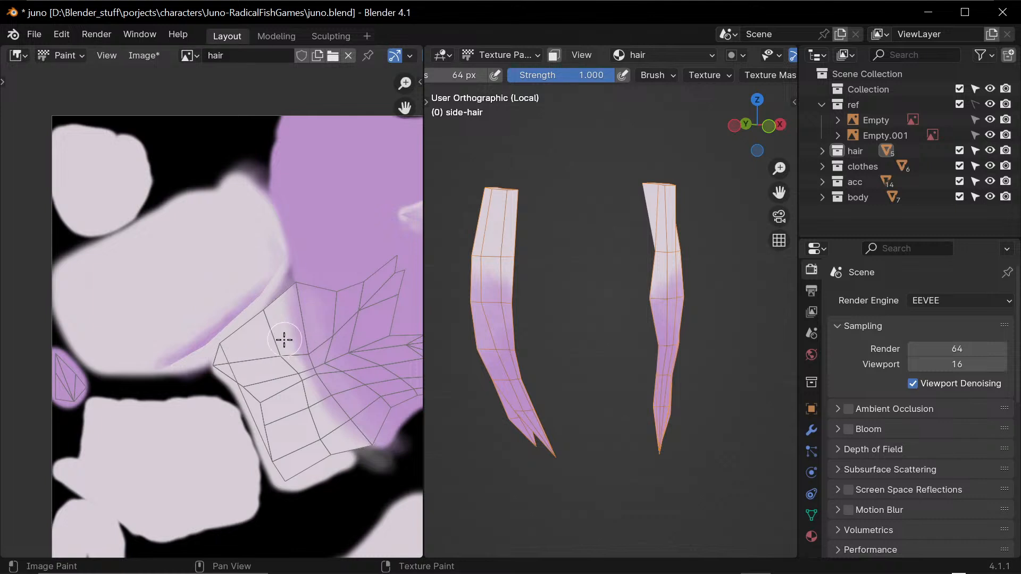
left_click_drag(325, 470, 359, 459)
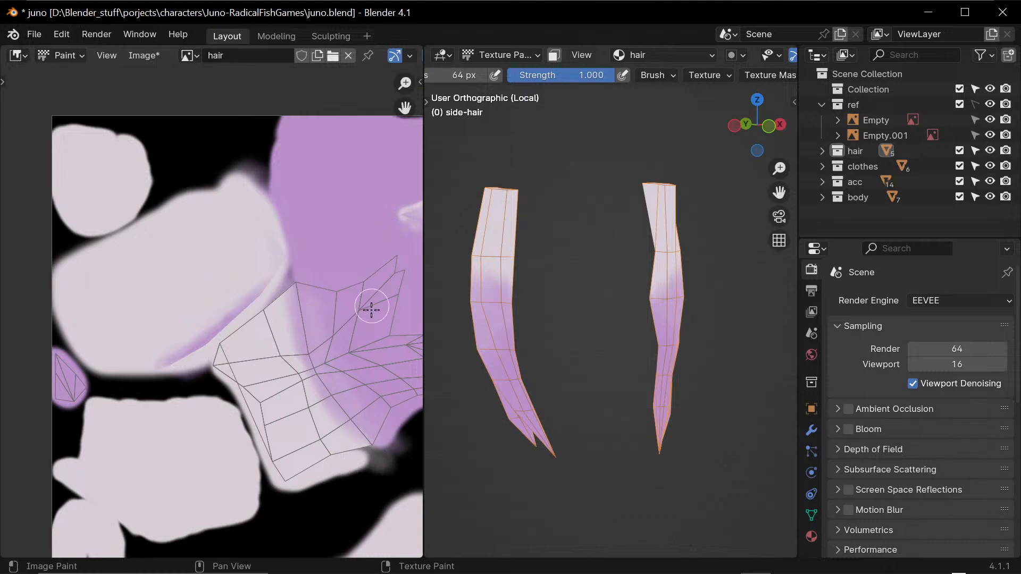
middle_click_drag(372, 310, 357, 336, "ctrl")
middle_click_drag(782, 422, 696, 419)
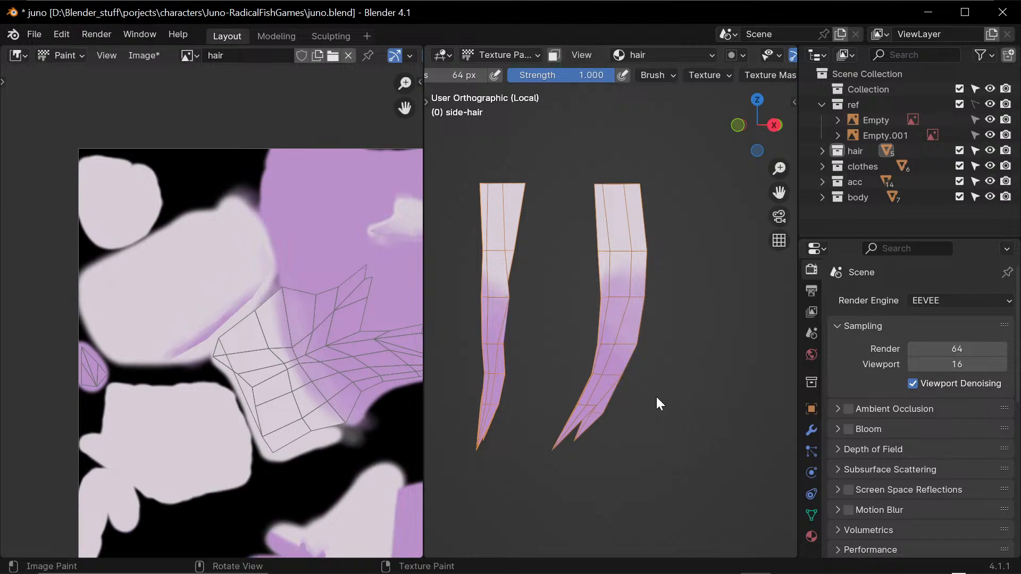
- Leave local view, save the hair texture image and frame the full character with its reference plane
key("KP_Divide")
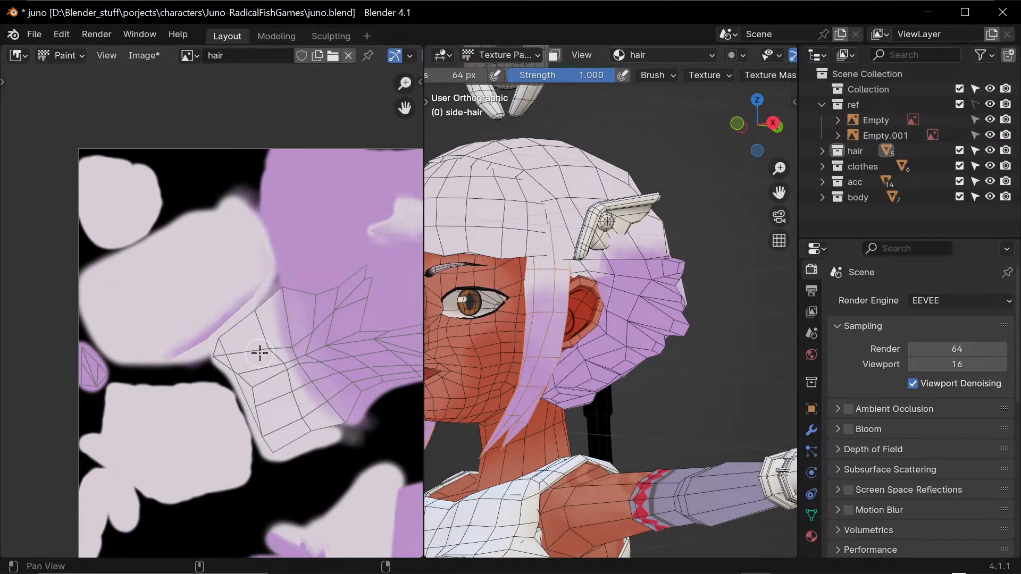
key("alt+s")
mouse_move(596, 361)
middle_mouse_down()
mouse_move(658, 365)
mouse_move(572, 400)
mouse_move(577, 420)
middle_mouse_up()
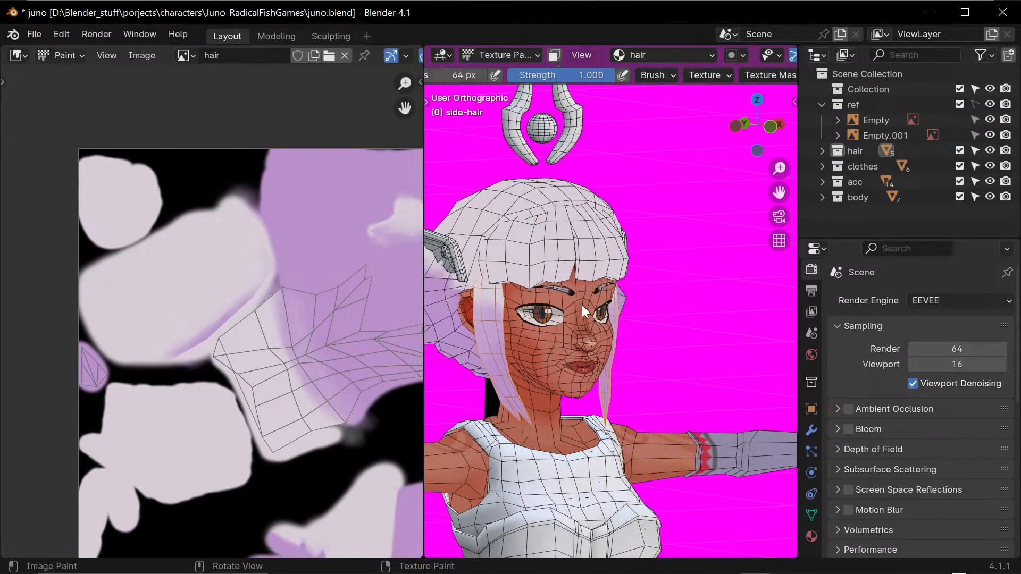
mouse_move(644, 387)
middle_mouse_down()
mouse_move(614, 403)
mouse_move(652, 406)
mouse_move(506, 408)
mouse_move(673, 402)
middle_mouse_up()
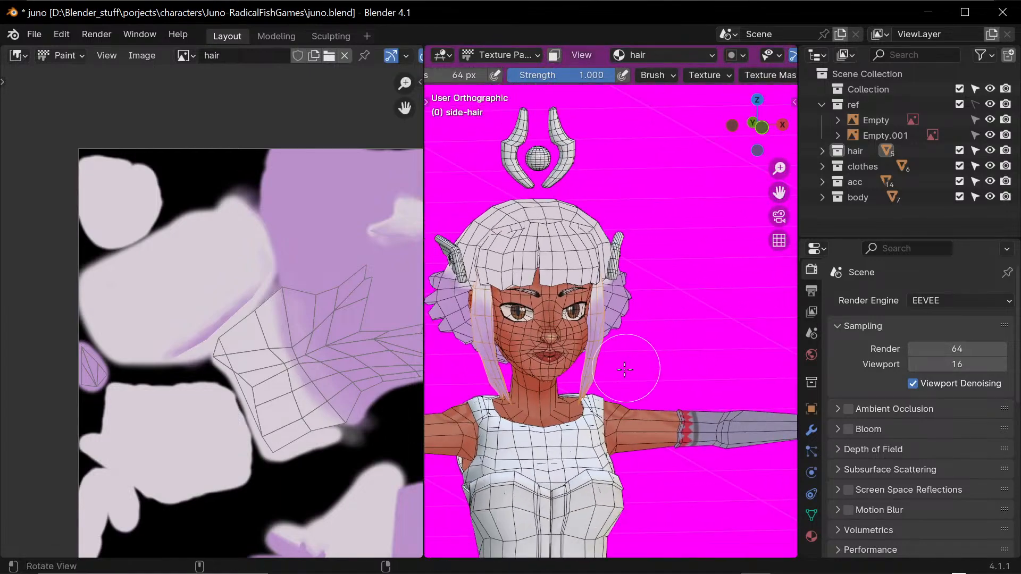
left_click_drag(625, 370, 599, 373, "alt")
left_click_drag(628, 288, 644, 336, "ctrl+alt")
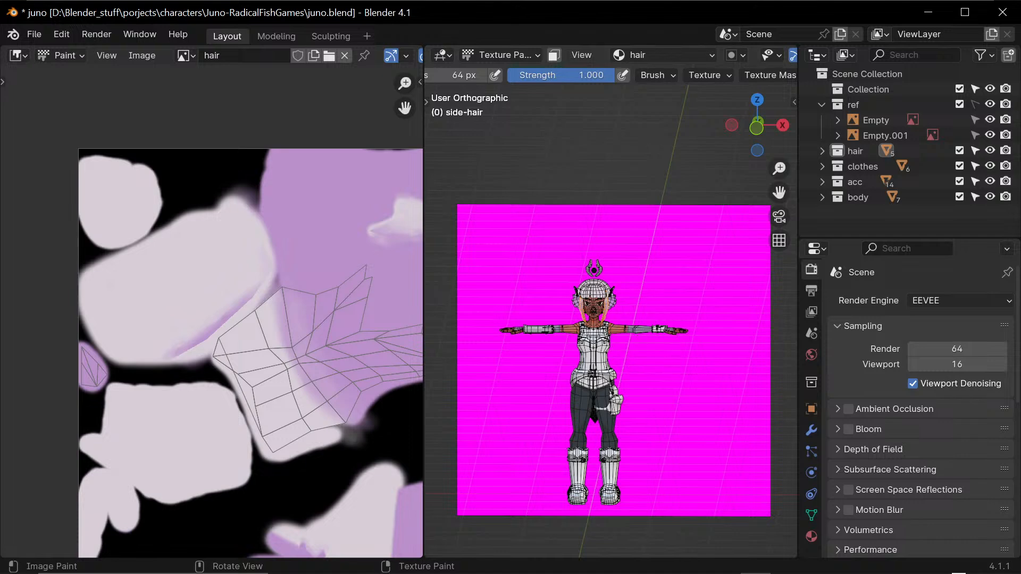
scroll(716, 307, "up", 1)
scroll(724, 225, "down", 1)
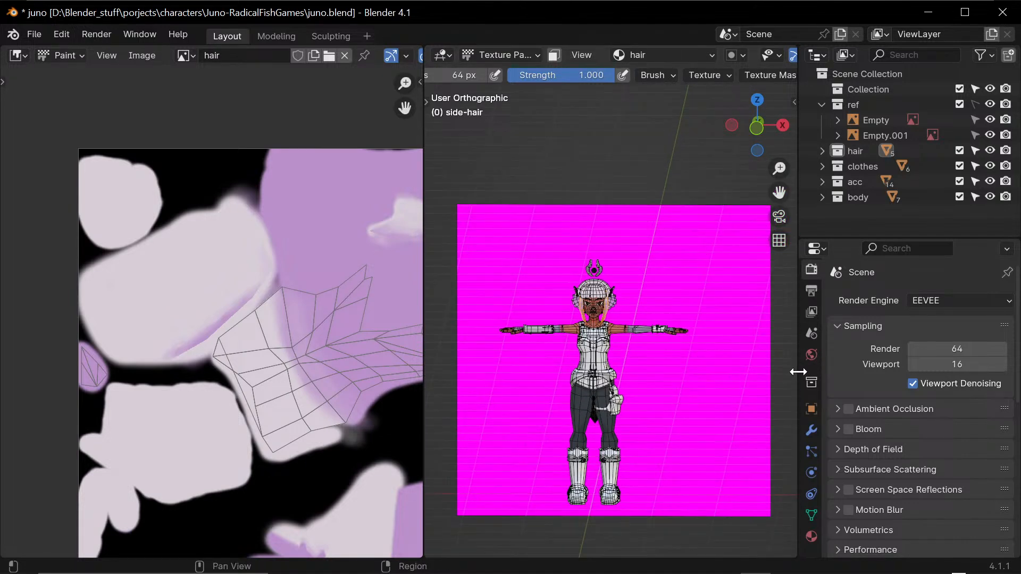
- Make the ref collection selectable, switch to Object Mode and select the Empty reference object
left_click(879, 116)
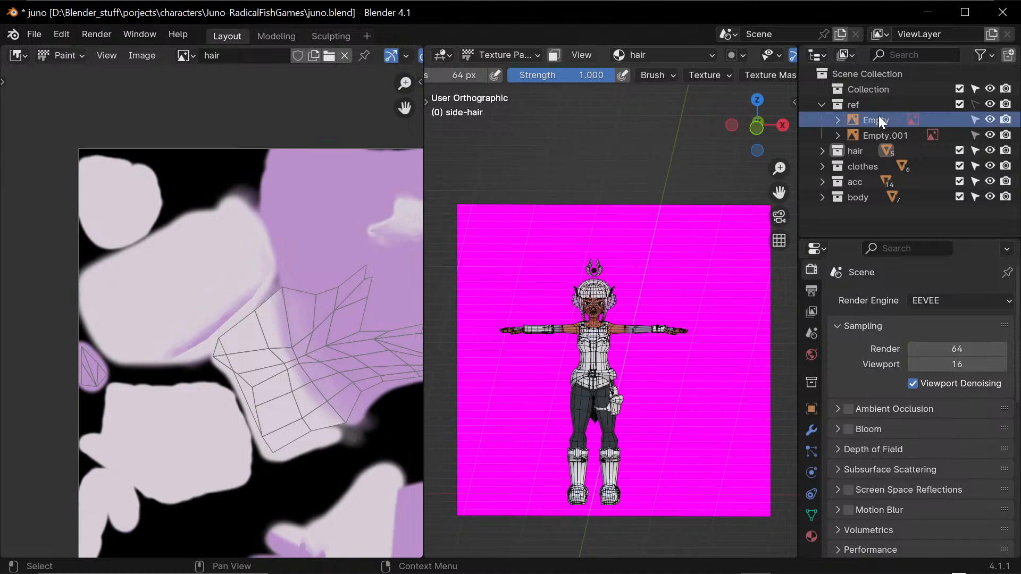
left_click(975, 104)
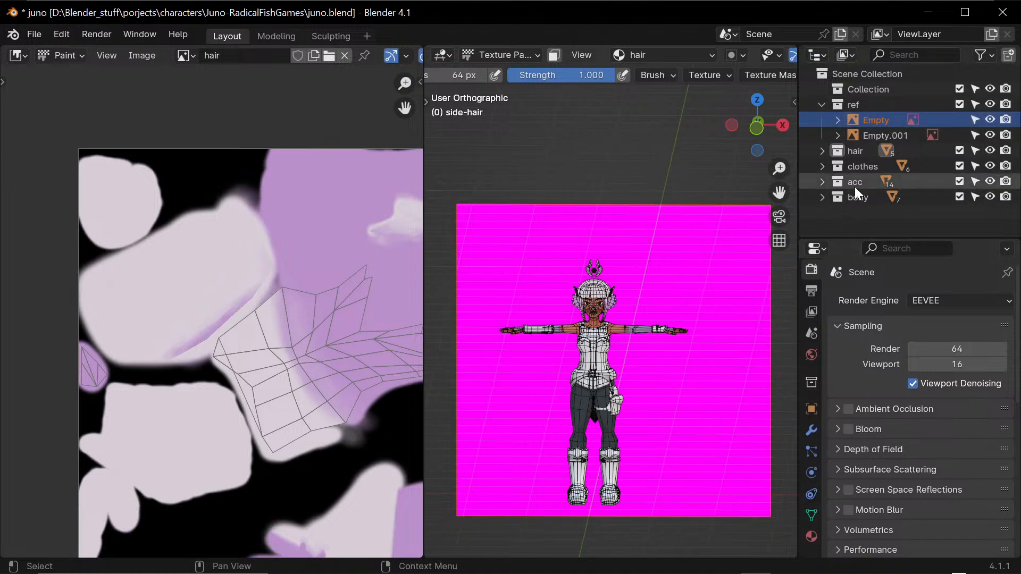
key("ctrl+Tab")
left_click(518, 279)
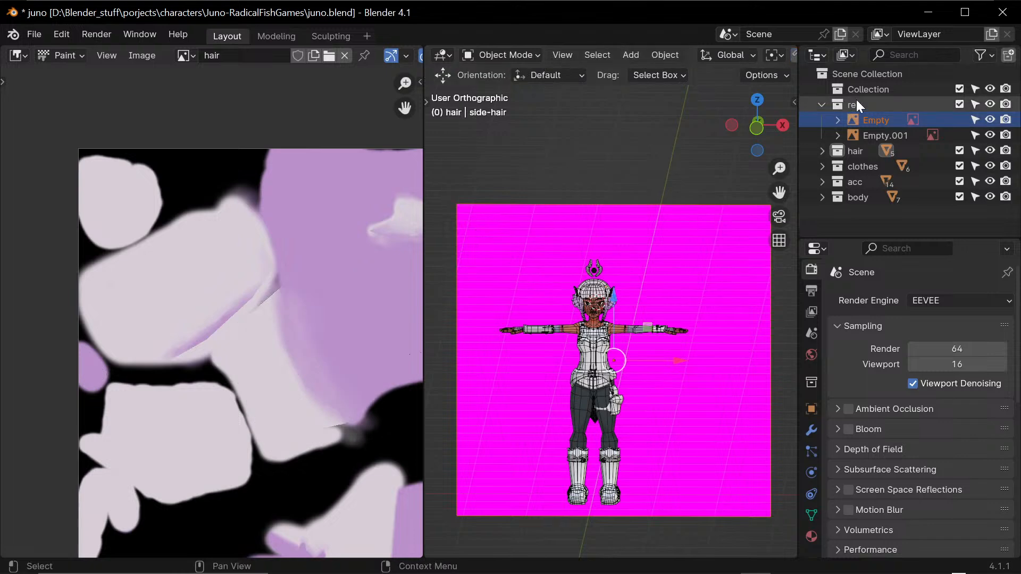
left_click(877, 122)
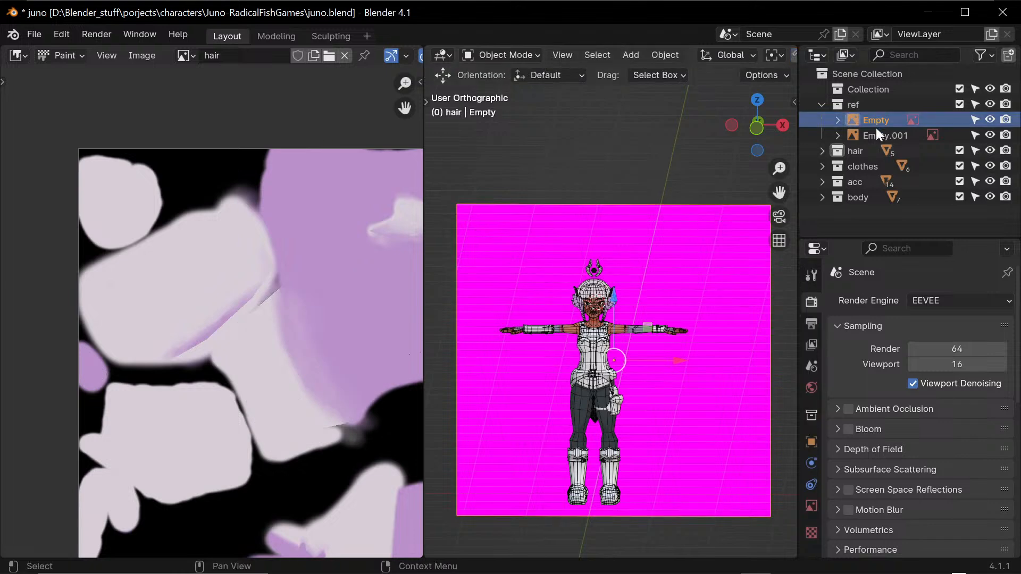
- Load project_terra.png from the Juno-RadicalFishGames characters folder as the Empty's reference image
left_click(813, 532)
left_click(811, 508)
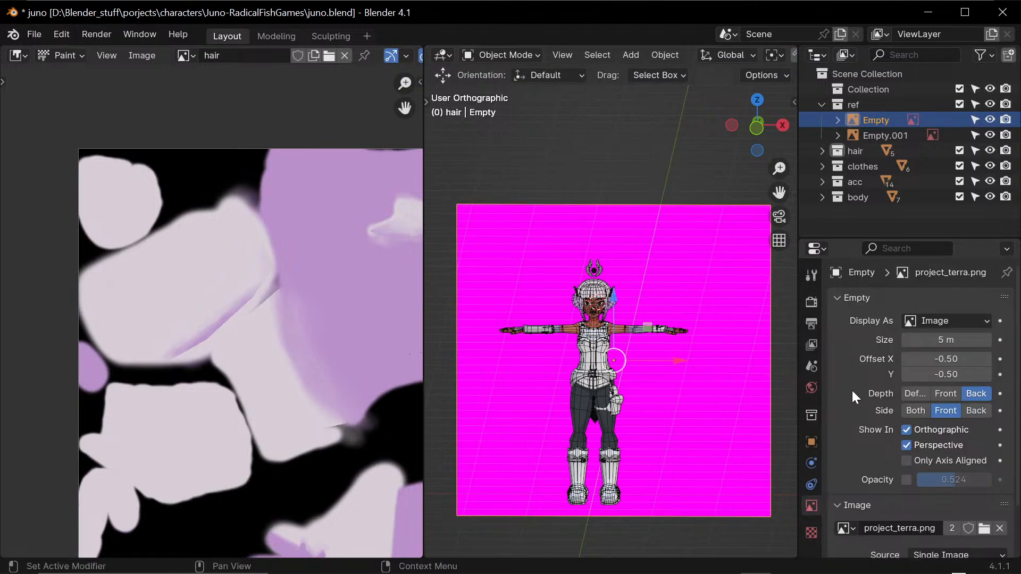
scroll(854, 413, "down", 3)
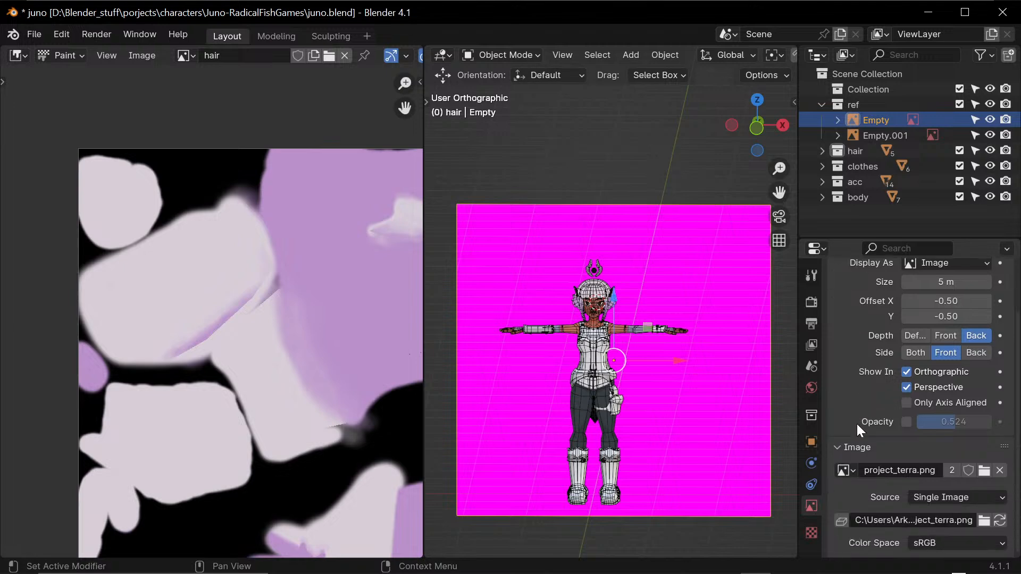
left_click(985, 471)
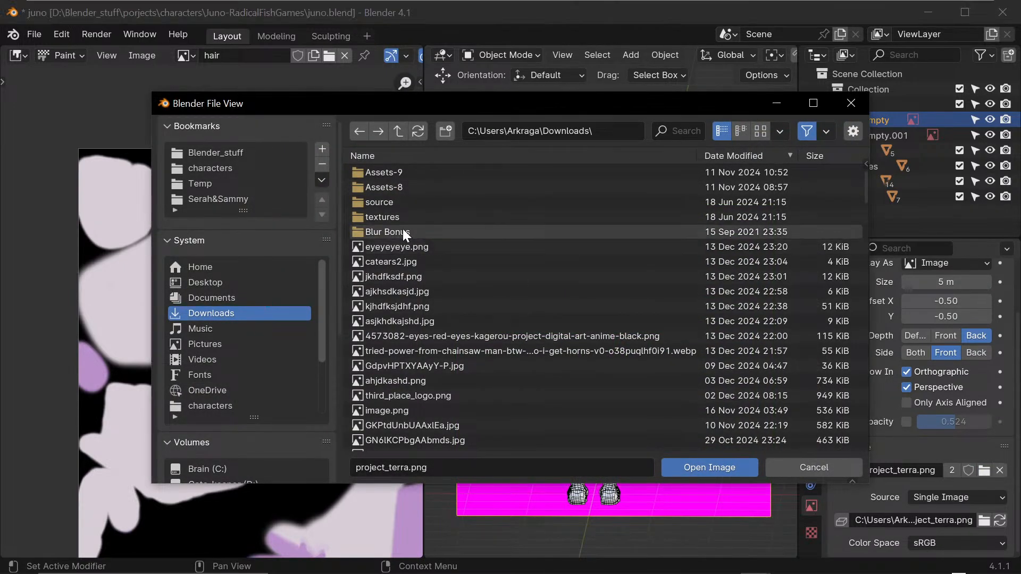
left_click(247, 406)
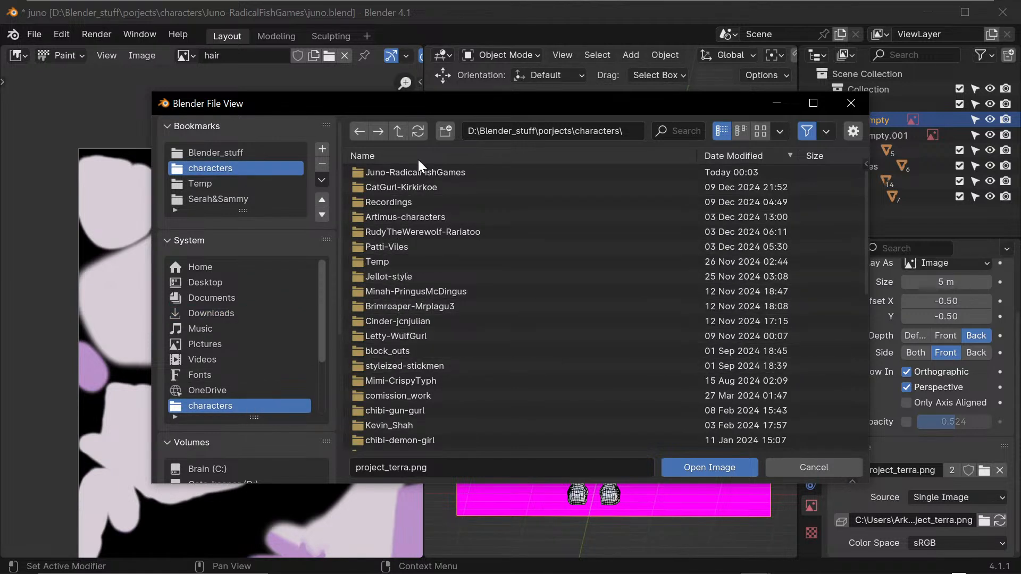
left_click(423, 172)
left_click(468, 202)
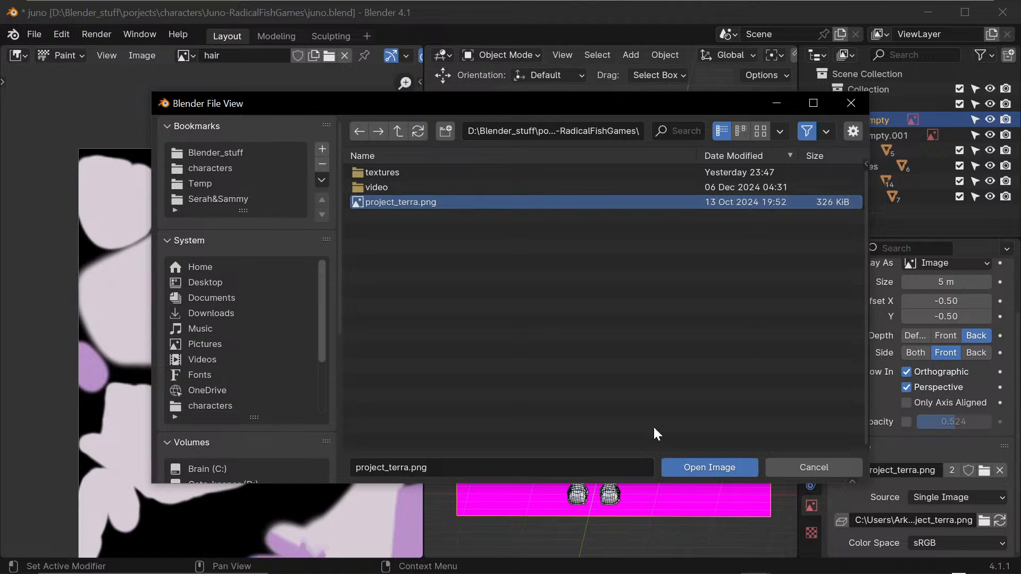
left_click(702, 467)
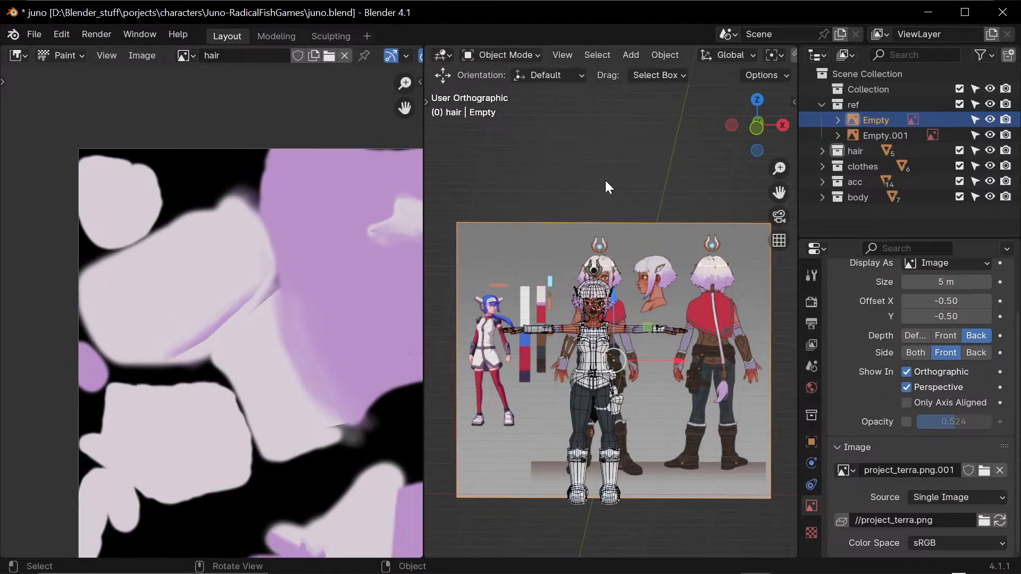
- Relink Empty.001's image to project_terra.png in the Juno-RadicalFishGames folder and make the ref collection unselectable again
left_click(862, 136)
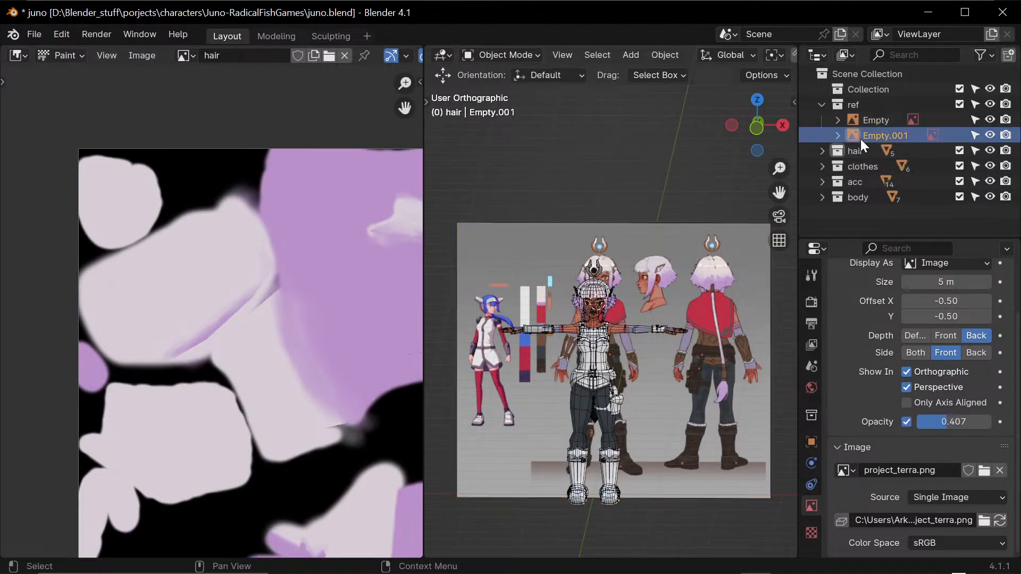
left_click(987, 522)
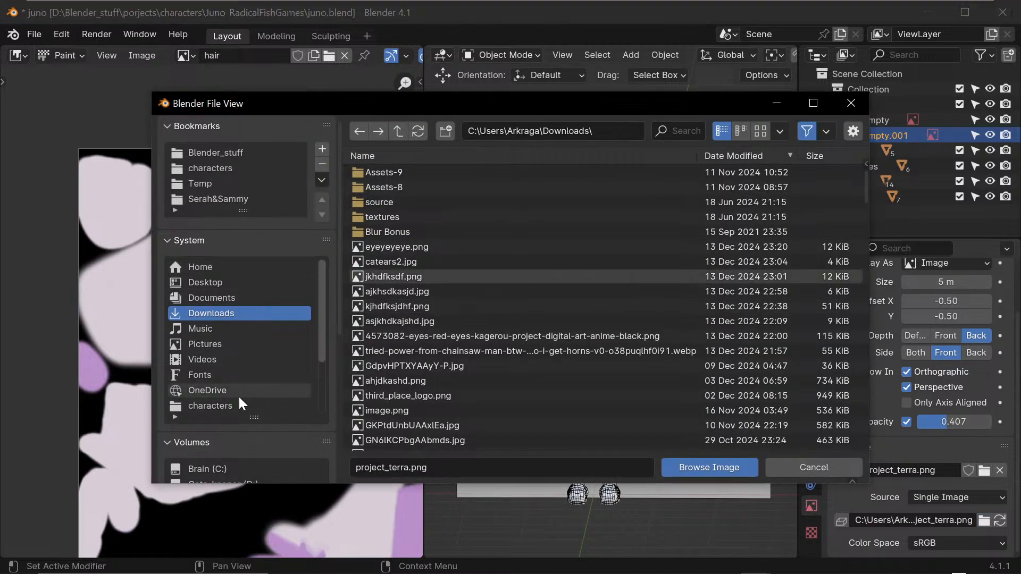
left_click(239, 405)
double_click(492, 173)
left_click(443, 201)
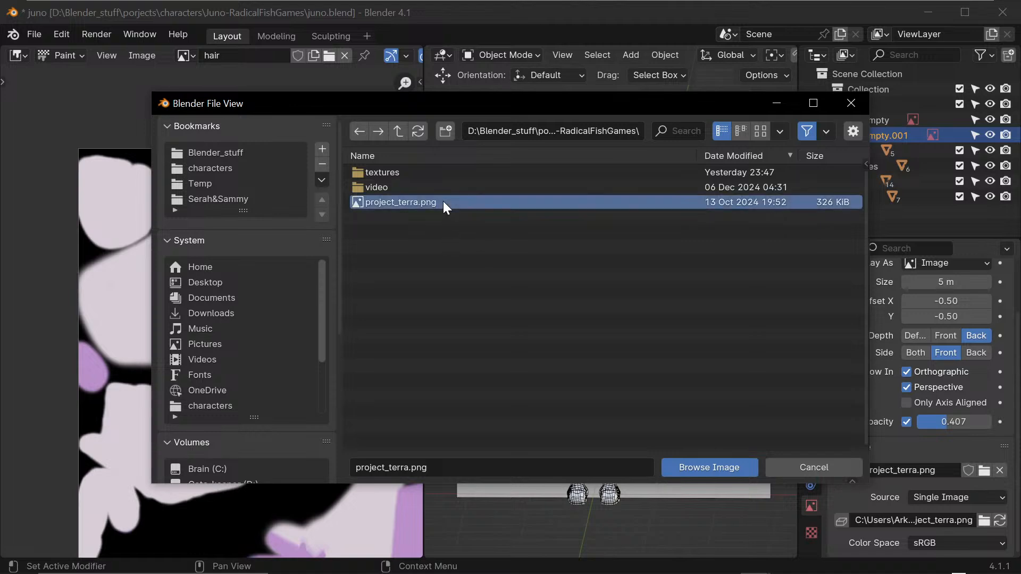
left_click(687, 467)
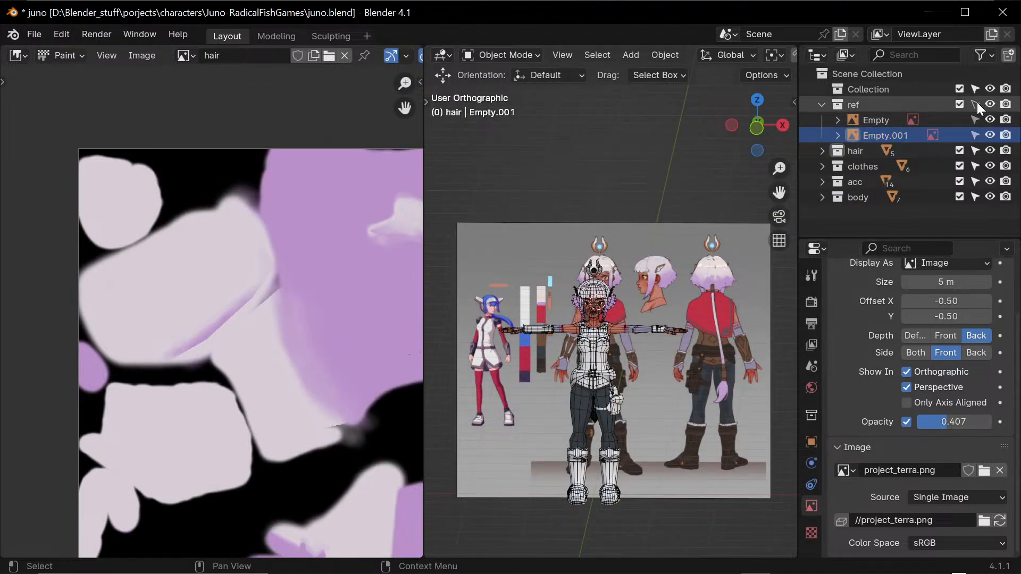
- Select the back-hair object and switch it to Texture Paint mode
scroll(617, 334, "up", 5)
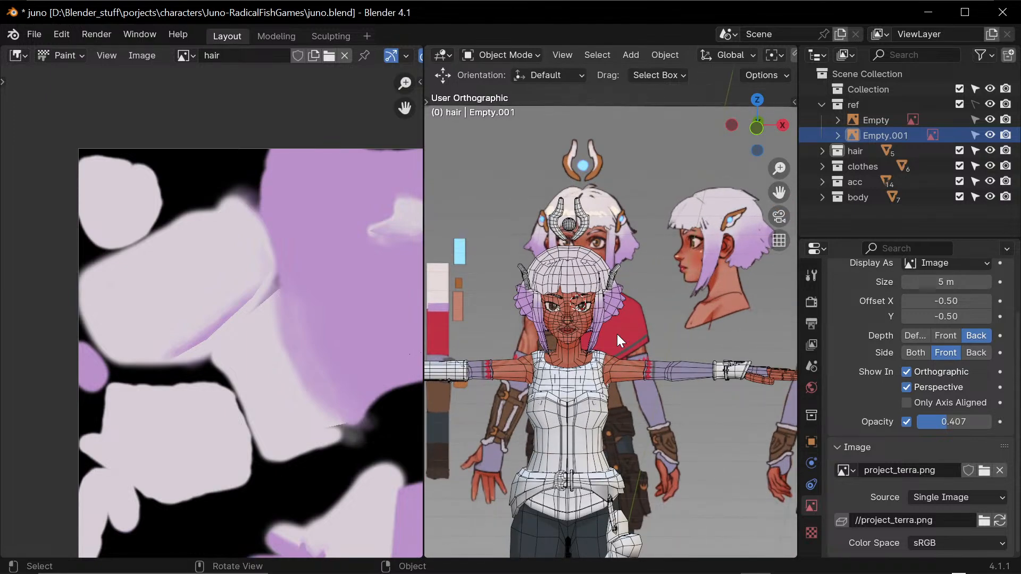
middle_click_drag(716, 395, 653, 278)
left_click(653, 279)
middle_click_drag(595, 366, 638, 358)
key("ctrl+Tab")
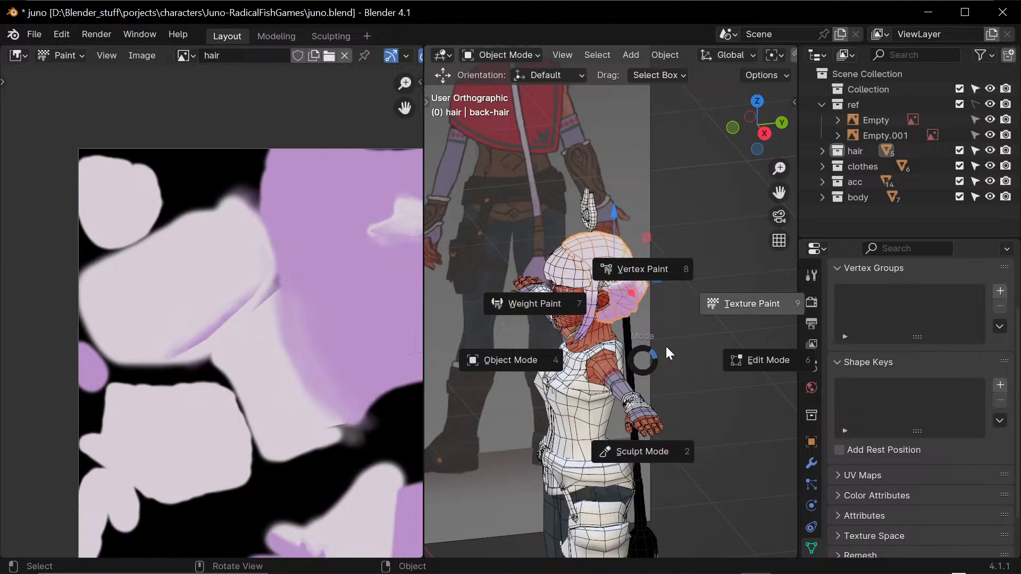
left_click(763, 301)
- Sample the lilac from the back hair and paint over the area behind the ear at full strength
middle_click_drag(731, 323, 728, 257, "ctrl")
middle_click_drag(607, 351, 595, 256)
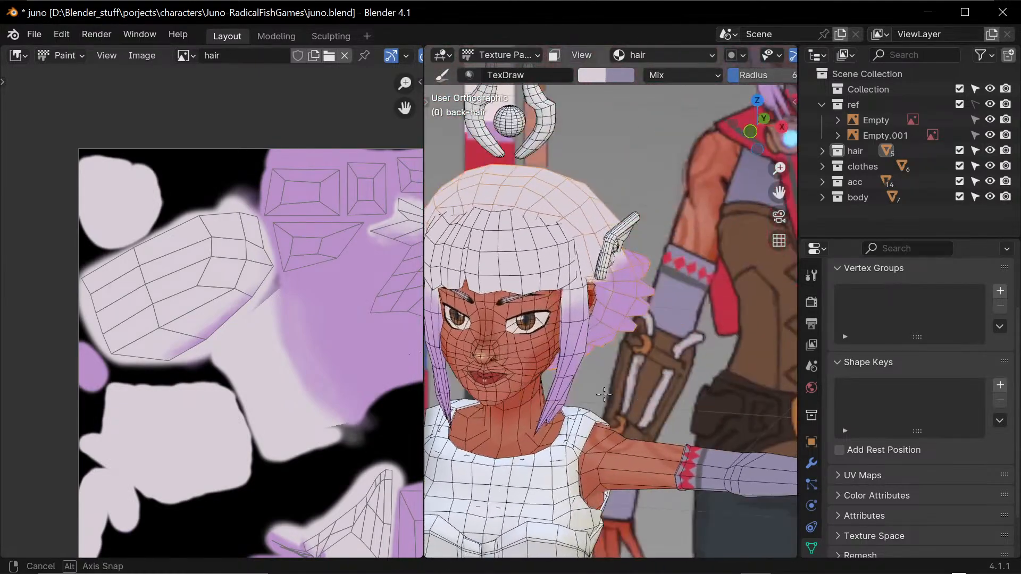
middle_click_drag(588, 386, 662, 322)
mouse_move(663, 322)
left_mouse_down()
mouse_move(611, 322)
mouse_move(620, 321)
left_mouse_up()
key("shift+f")
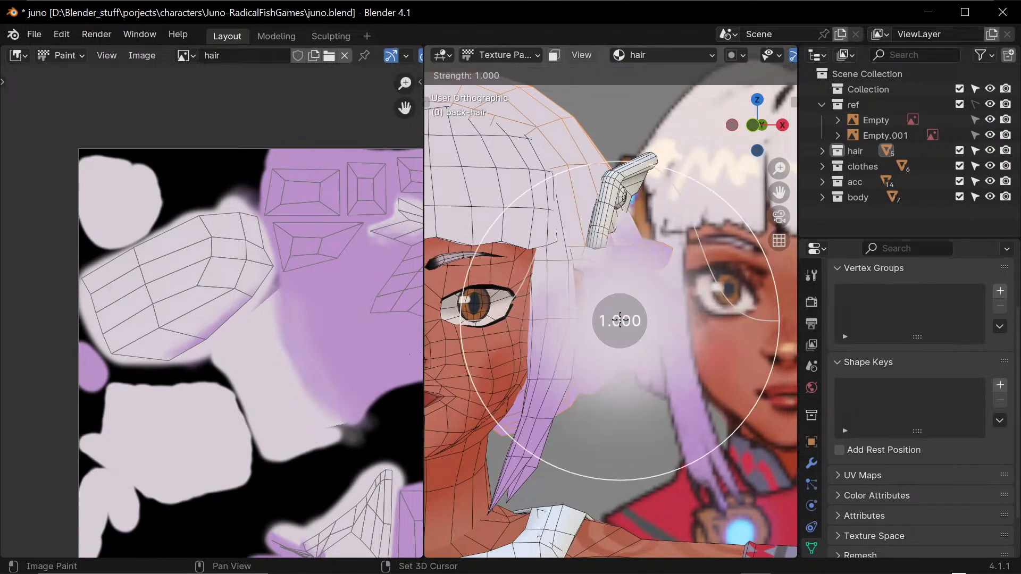
left_click(722, 307)
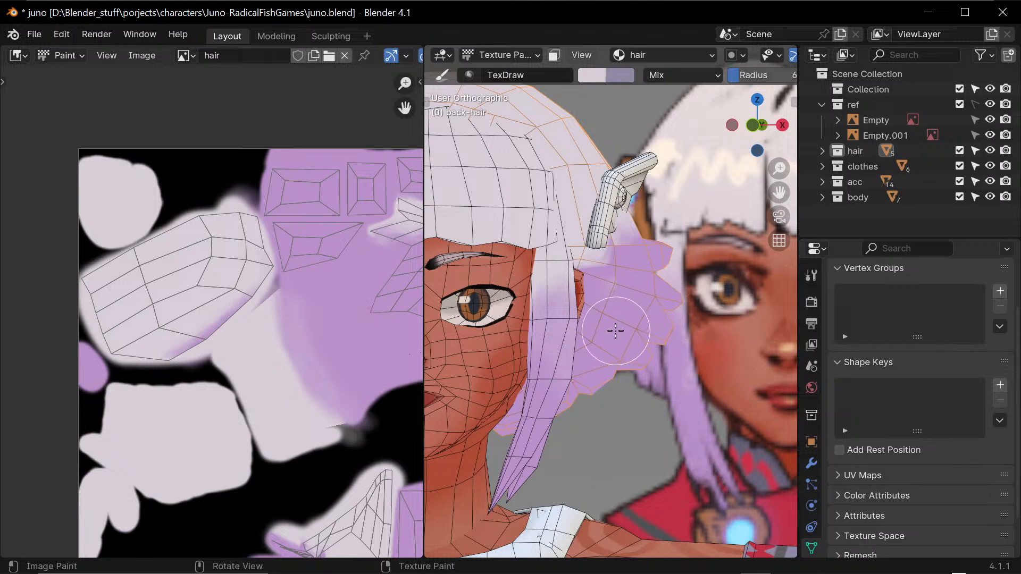
key("s")
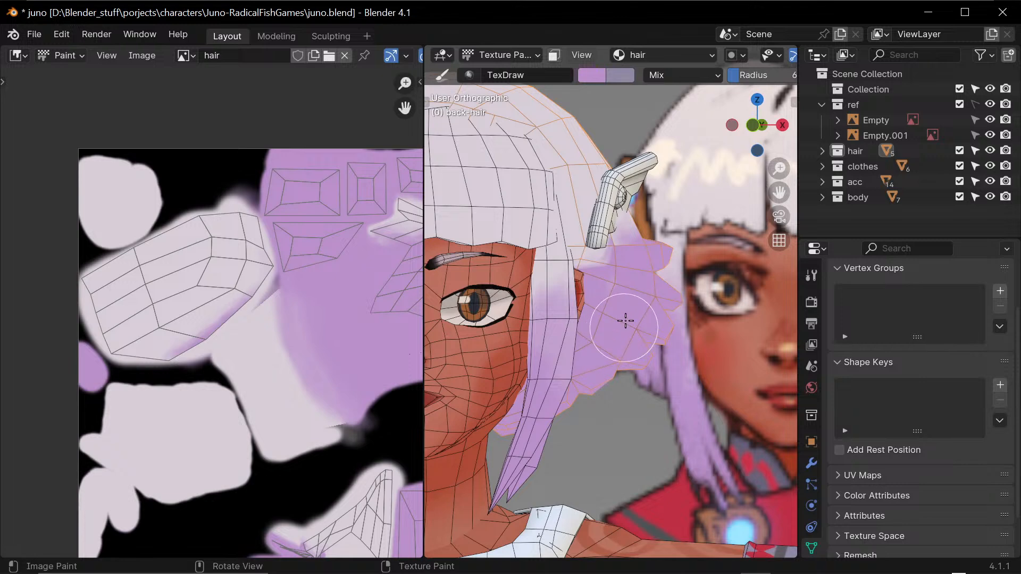
left_click_drag(625, 321, 636, 319)
- Sample the pale colour, lower the brush strength to about 0.22 and lightly paint the pale-lilac border behind the ear
middle_click_drag(648, 312, 642, 313)
scroll(642, 313, "up", 2)
key("s")
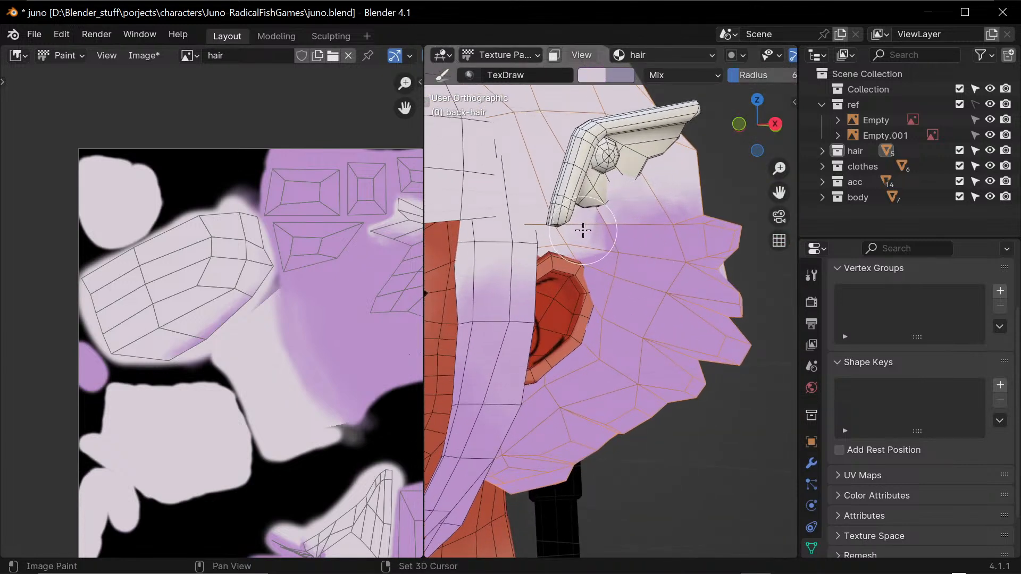
key("shift+f")
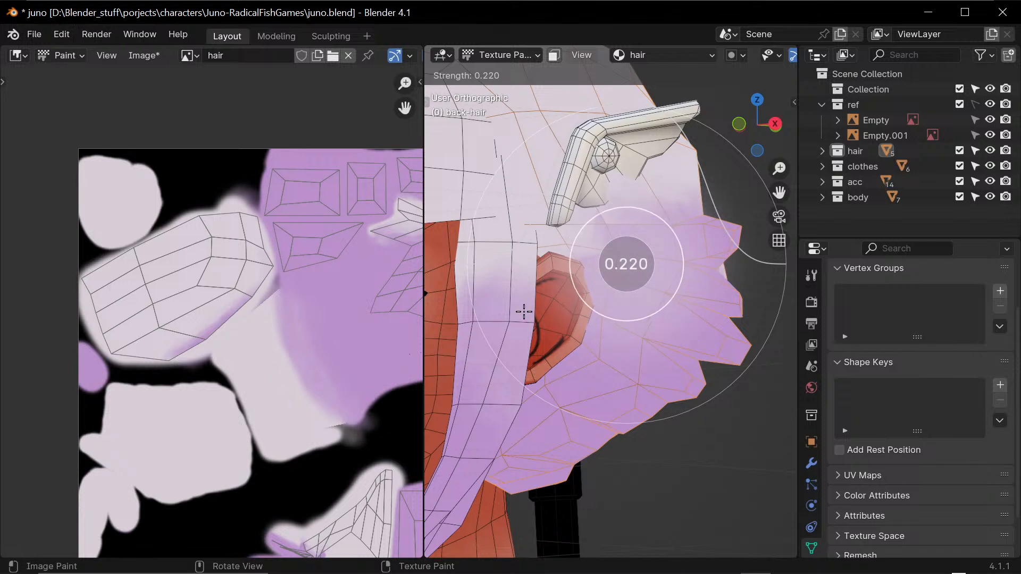
left_click(523, 313)
left_click_drag(626, 202, 622, 211)
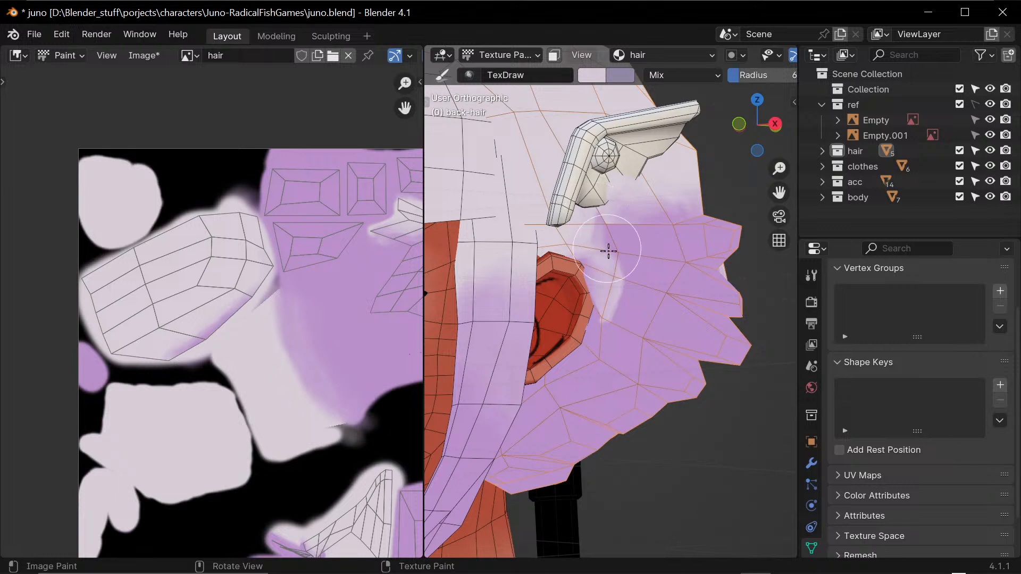
- Alternate sampled lilac and pale colours to blend the back-hair gradient behind the ear and below the hair ornament
key("s")
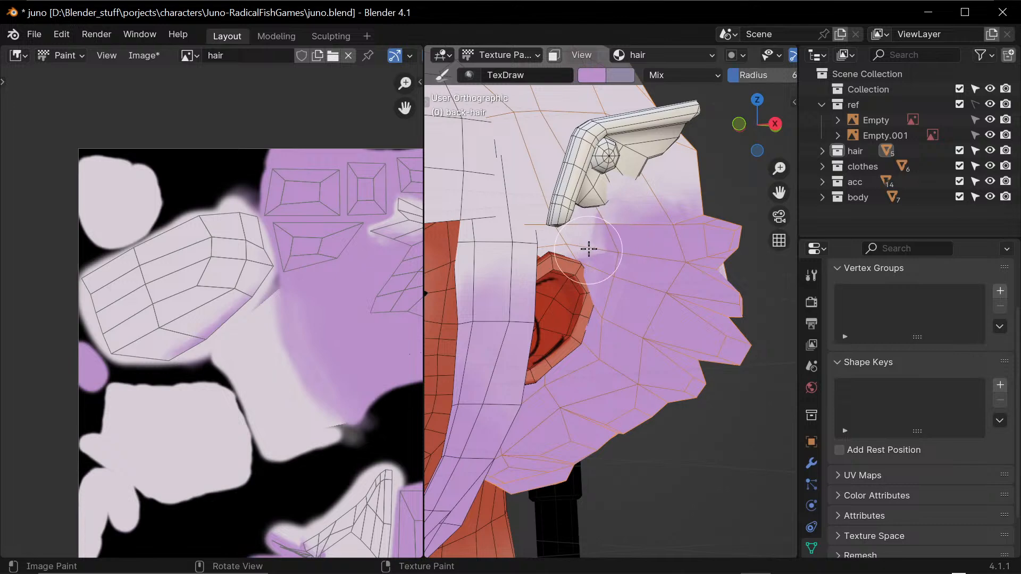
middle_click_drag(677, 292, 628, 234)
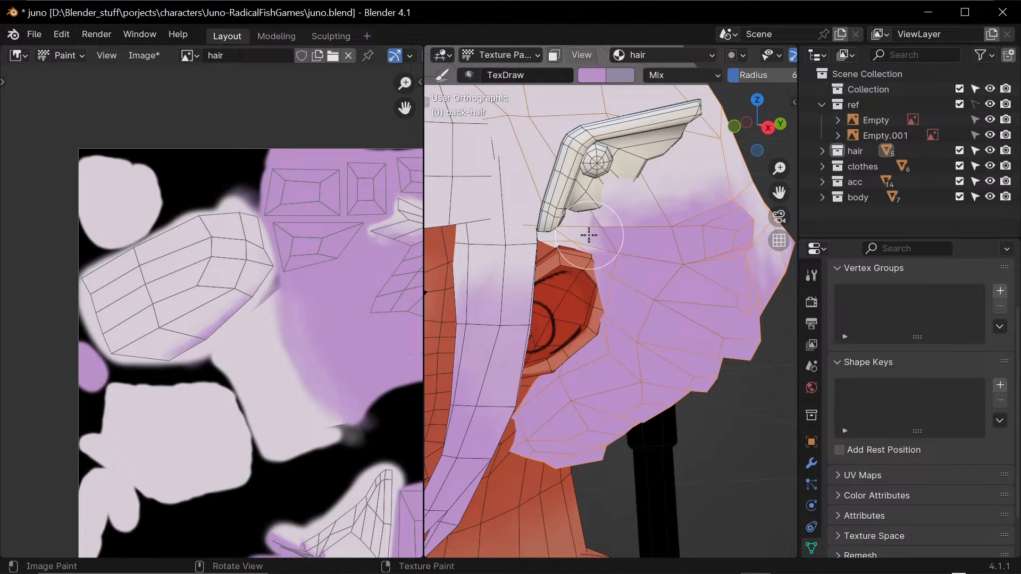
middle_click_drag(616, 206, 695, 214)
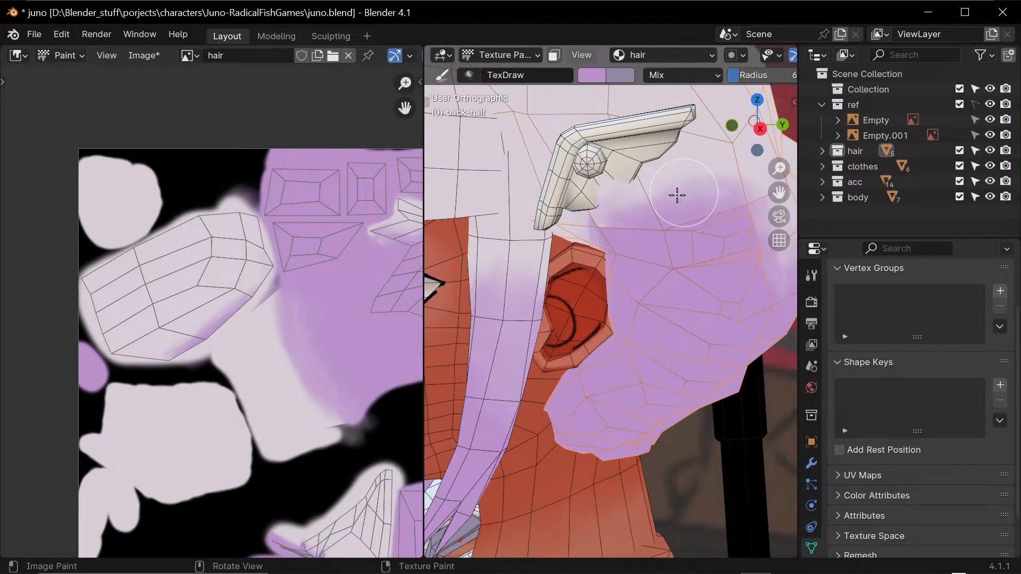
mouse_move(668, 330)
middle_mouse_down()
mouse_move(632, 324)
mouse_move(682, 344)
middle_mouse_up()
key("s")
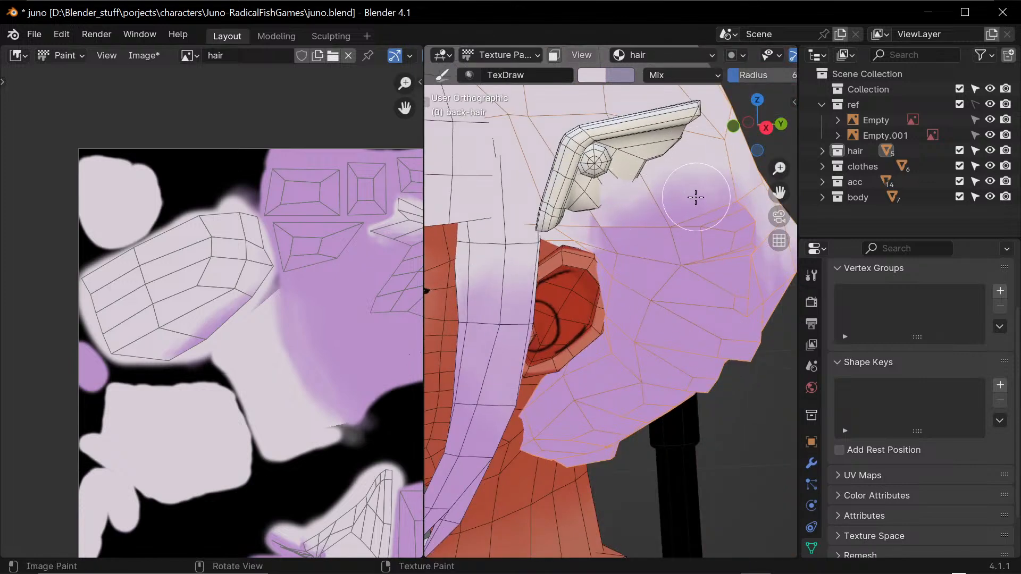
middle_click_drag(695, 194, 663, 232)
middle_click_drag(615, 279, 597, 231)
middle_click_drag(683, 278, 652, 365)
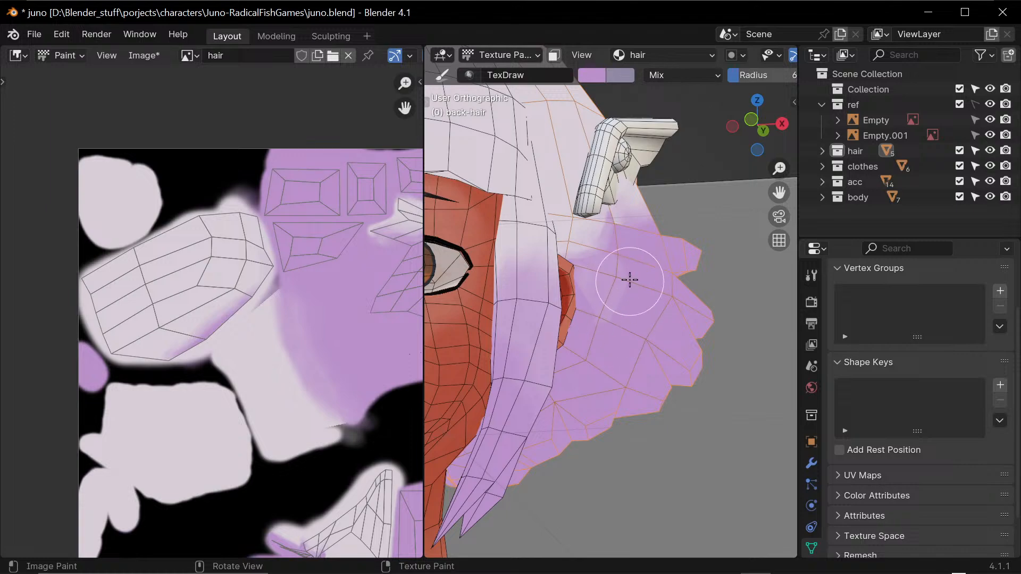
- Sample the warm highlight colour from the hair of the front-view reference image
mouse_move(629, 297)
middle_mouse_down()
mouse_move(599, 392)
mouse_move(630, 365)
mouse_move(650, 376)
mouse_move(654, 397)
mouse_move(620, 376)
middle_mouse_up()
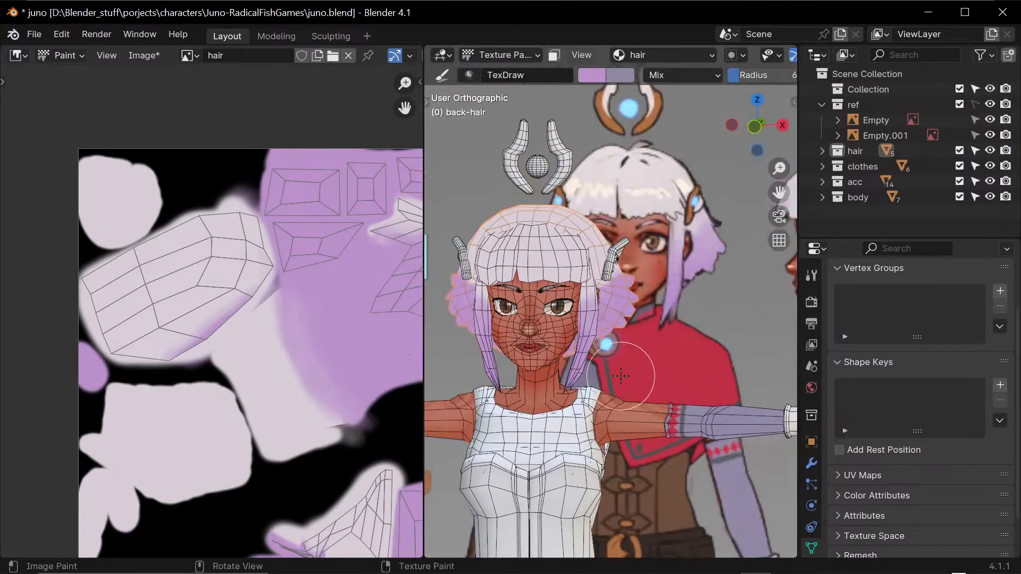
key("KP_1")
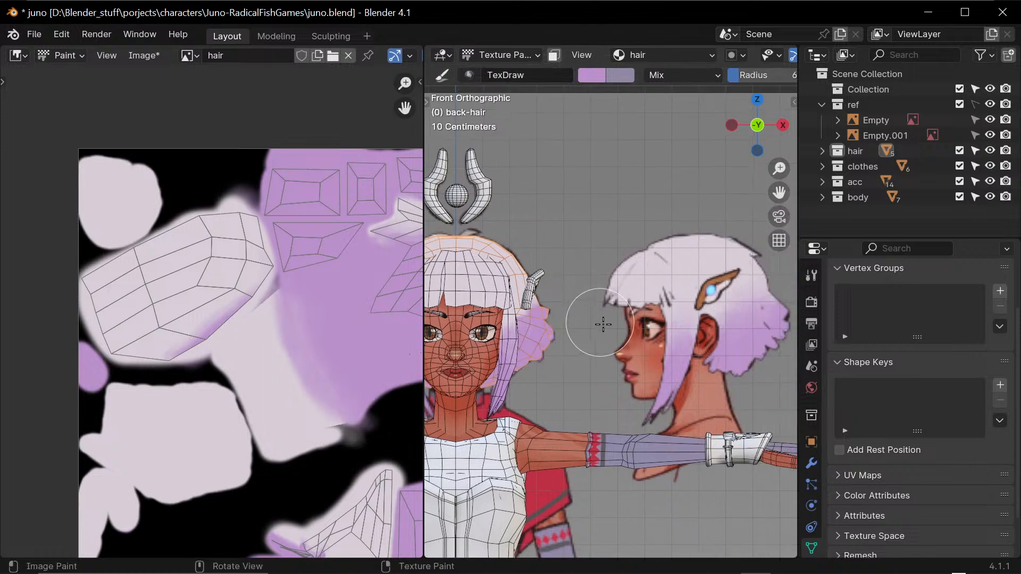
scroll(604, 372, "up", 3)
middle_click_drag(604, 399, 704, 270)
key("s")
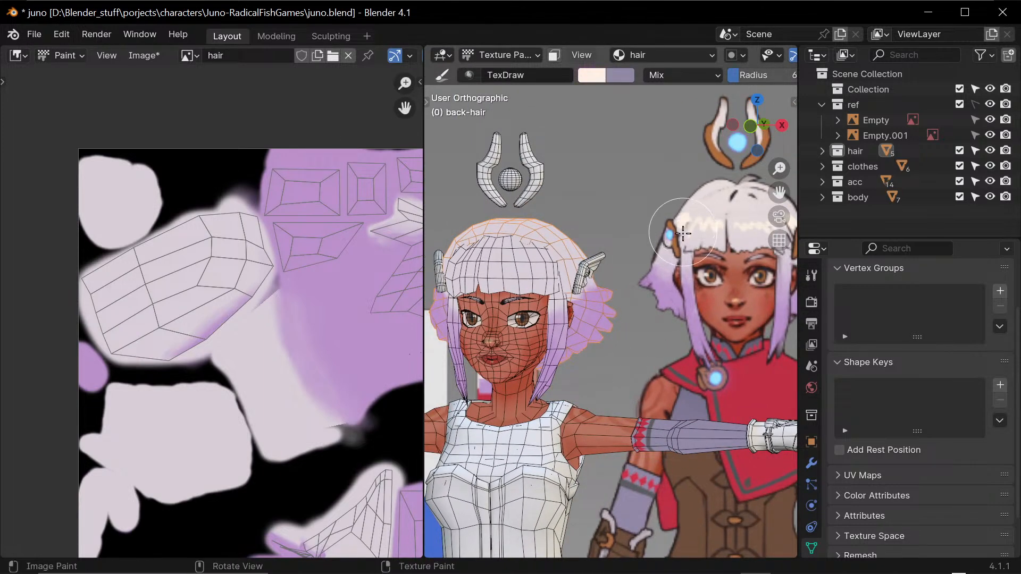
- Set the brush strength to 1 and shrink the brush to a small radius suited to thin highlights
mouse_move(596, 337)
left_mouse_down()
mouse_move(598, 347)
mouse_move(631, 338)
left_mouse_up()
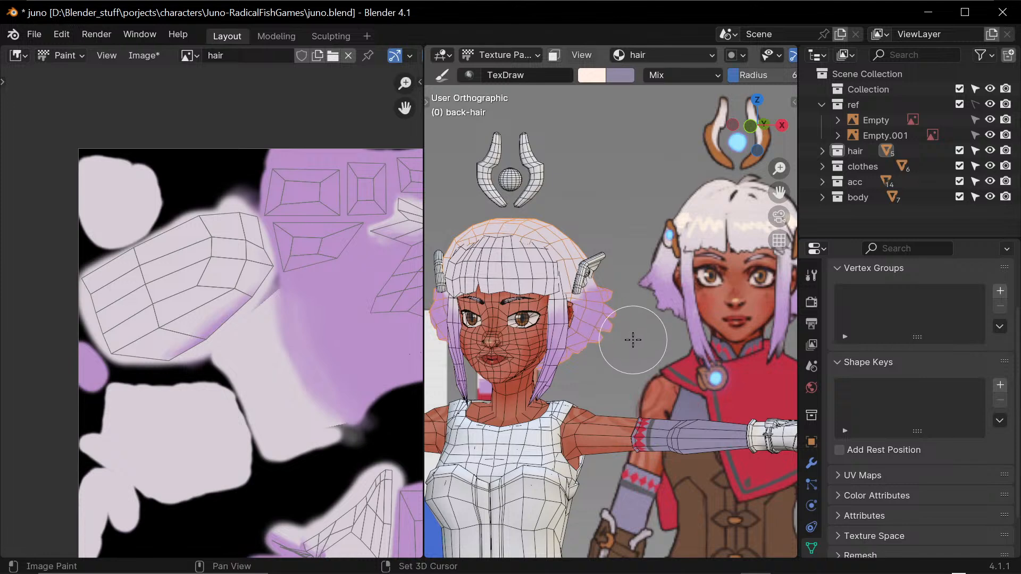
key("shift+f")
key("1")
key("Return")
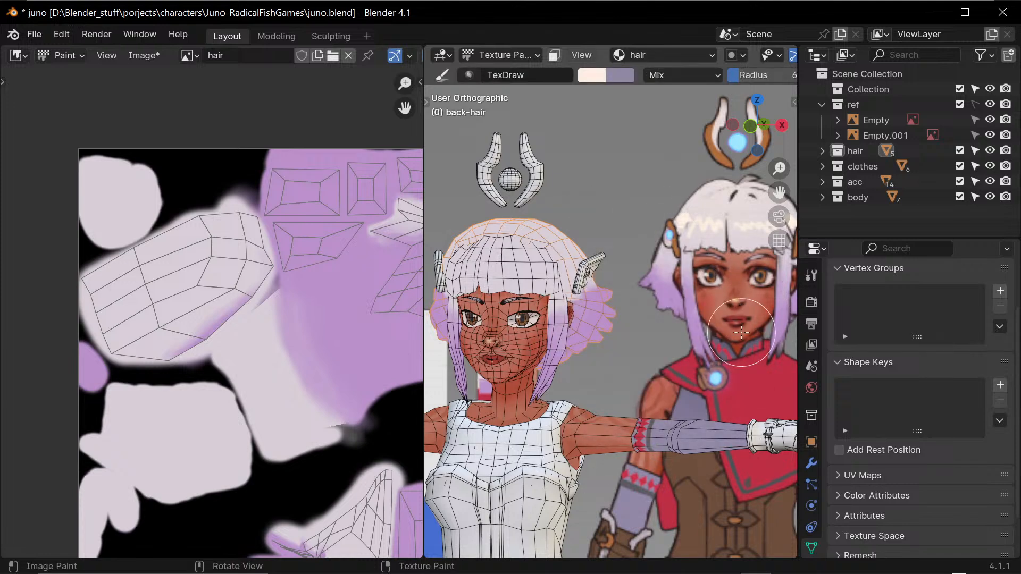
key("f")
left_click(643, 345)
key("f")
key("1")
left_click(648, 342)
- Switch texture painting from the back hair to the bangs object in front view
key("KP_1")
mouse_move(625, 308)
middle_mouse_down("shift")
mouse_move(656, 292)
mouse_move(679, 355)
middle_mouse_up("shift")
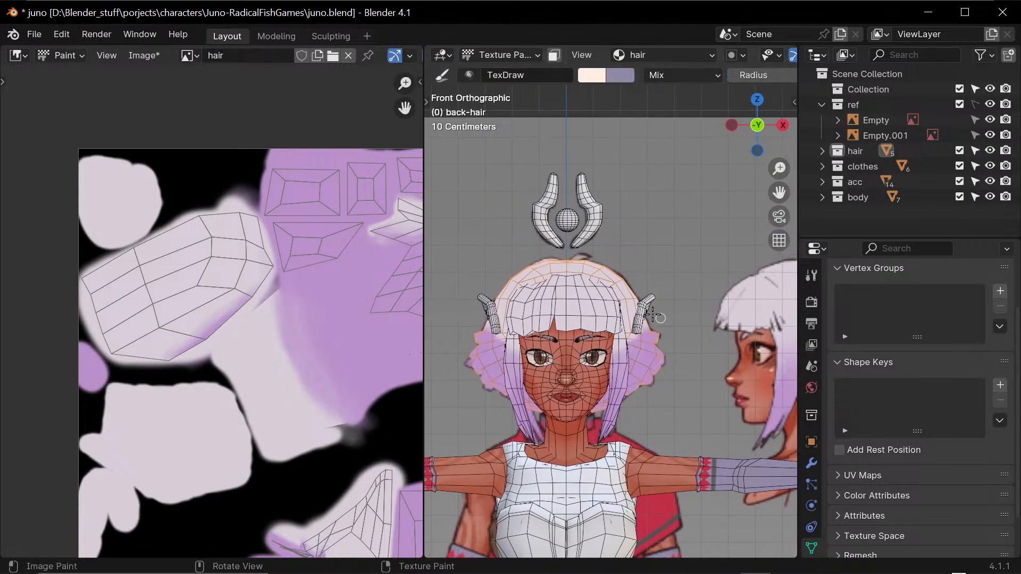
key("alt+q")
mouse_move(612, 294)
middle_mouse_down("ctrl")
mouse_move(697, 249)
mouse_move(698, 288)
middle_mouse_up("ctrl")
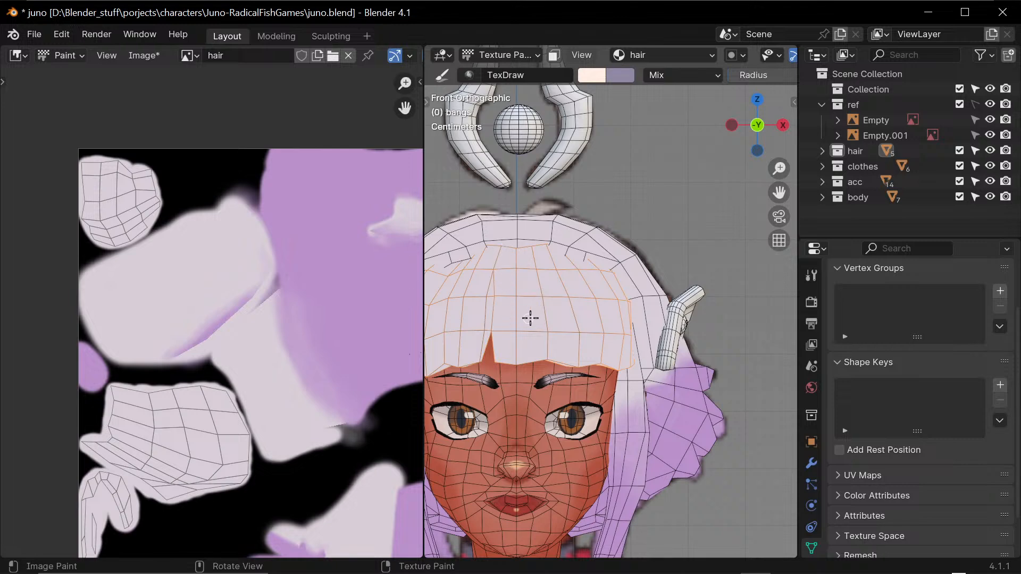
left_click_drag(511, 318, 523, 315)
scroll(693, 364, "down", 2)
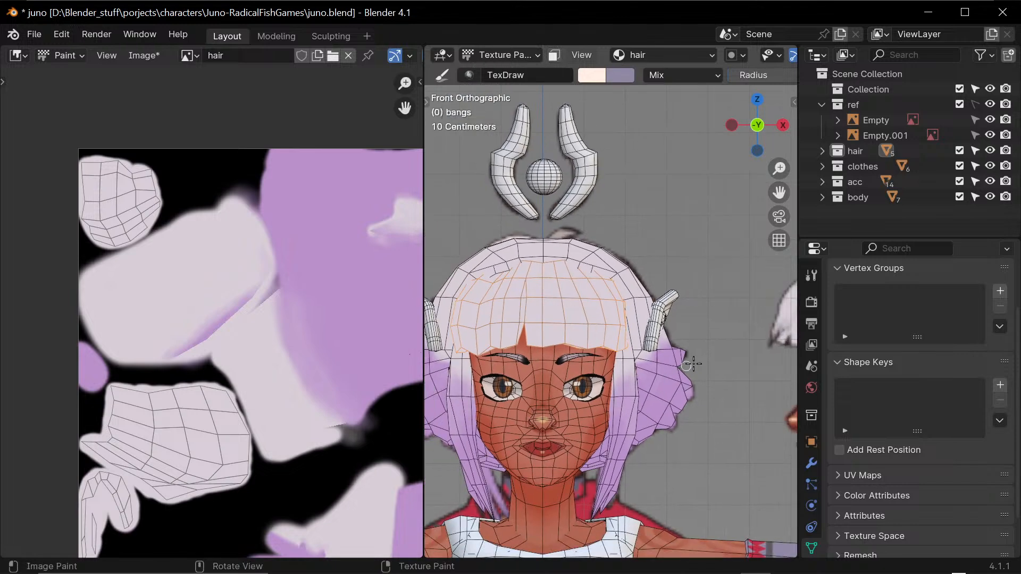
- Sample the cream highlight from the reference bangs and paint a zigzag highlight across the character's left half of the bangs
middle_click_drag(693, 365, 689, 294)
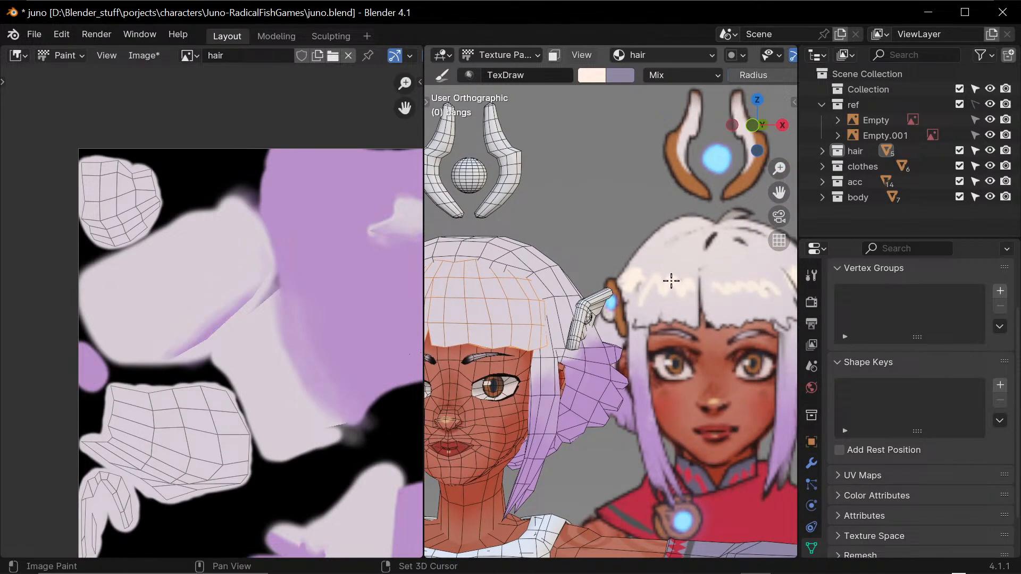
key("KP_1")
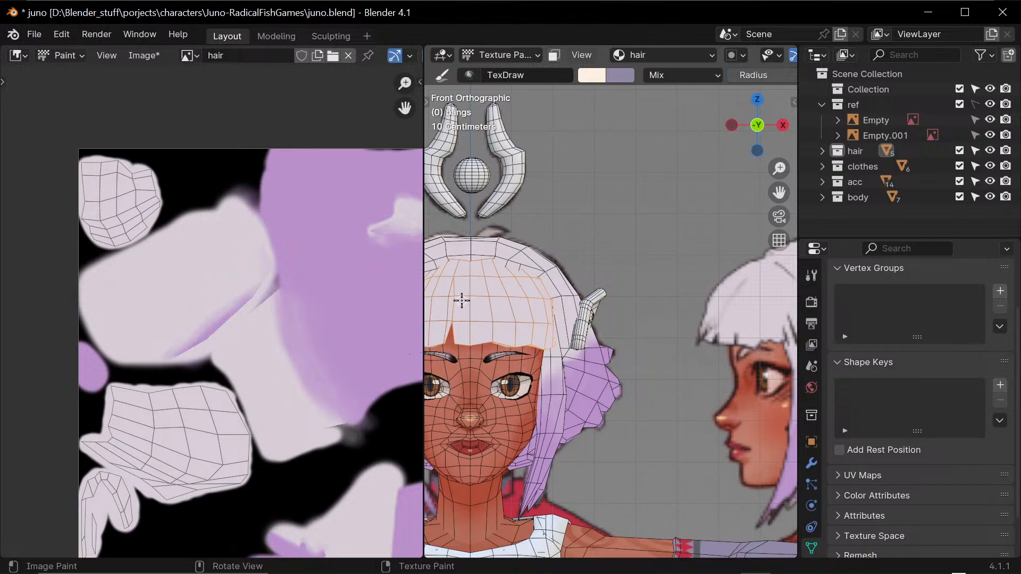
left_click_drag(467, 295, 525, 295)
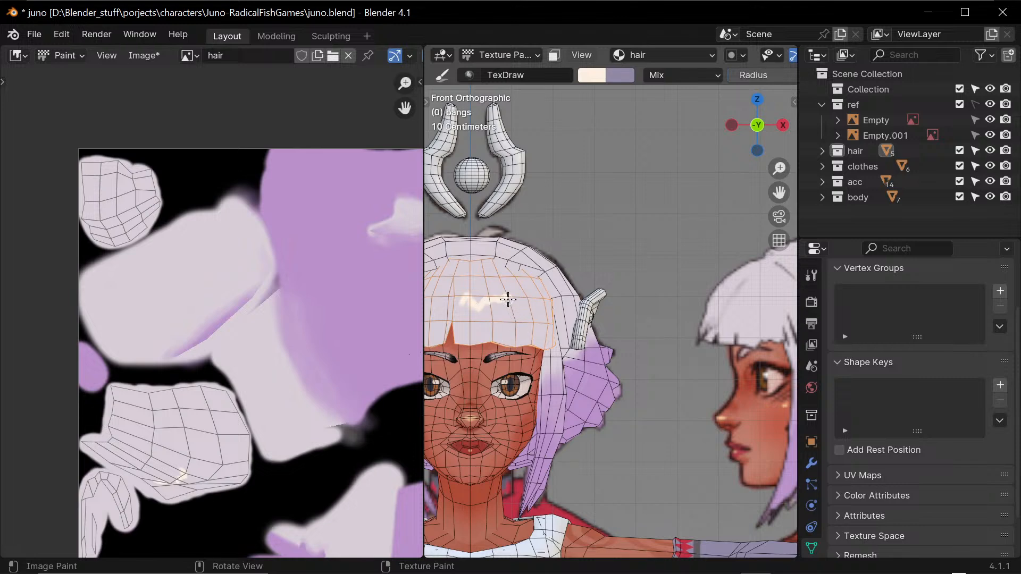
left_click_drag(508, 300, 542, 315)
middle_click_drag(562, 305, 483, 308)
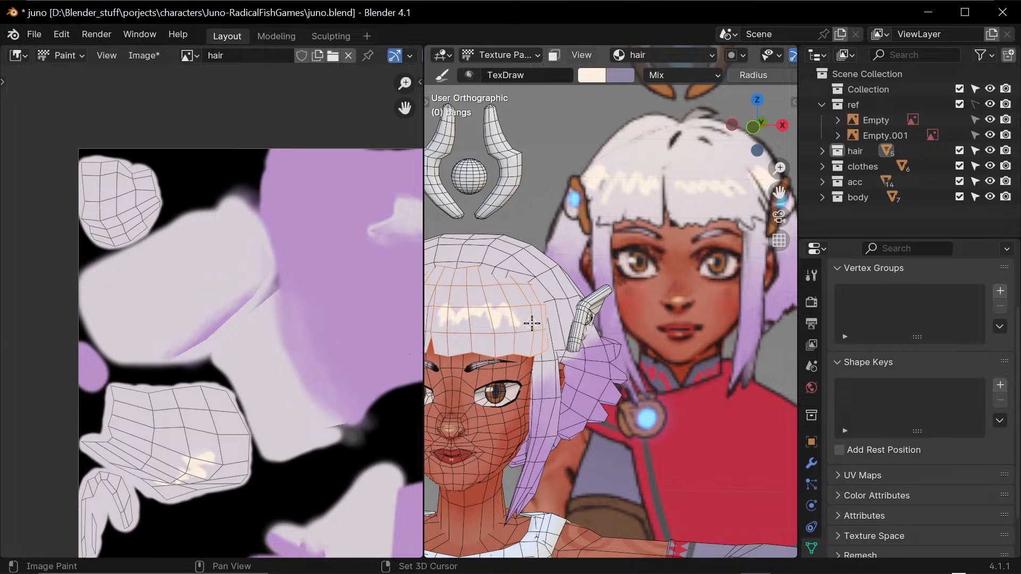
- Adjust the brush strength and paint a matching cream zigzag highlight across the character's right half of the bangs
key("shift+f")
left_click(647, 330)
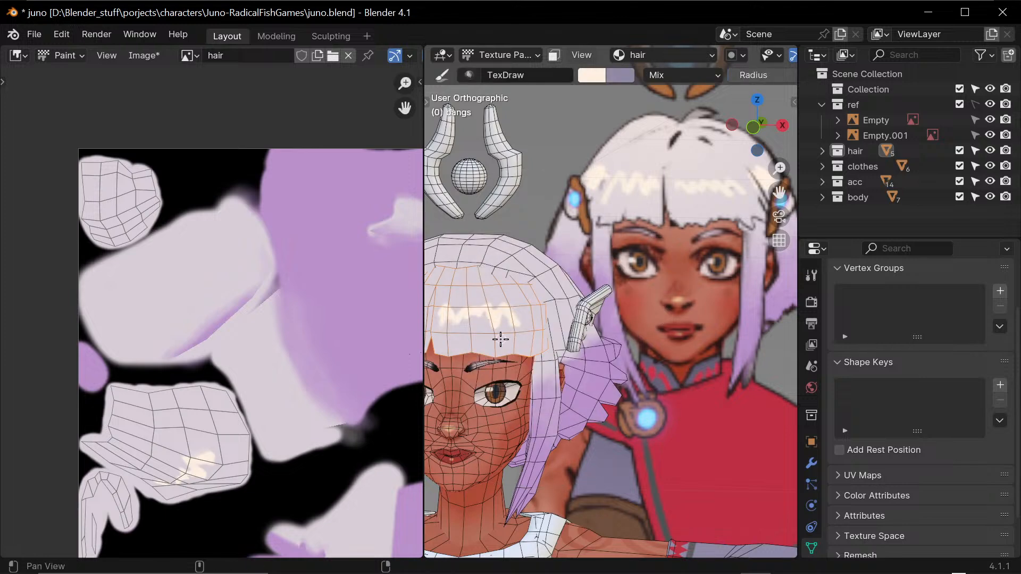
middle_click_drag(488, 337, 587, 342, "shift")
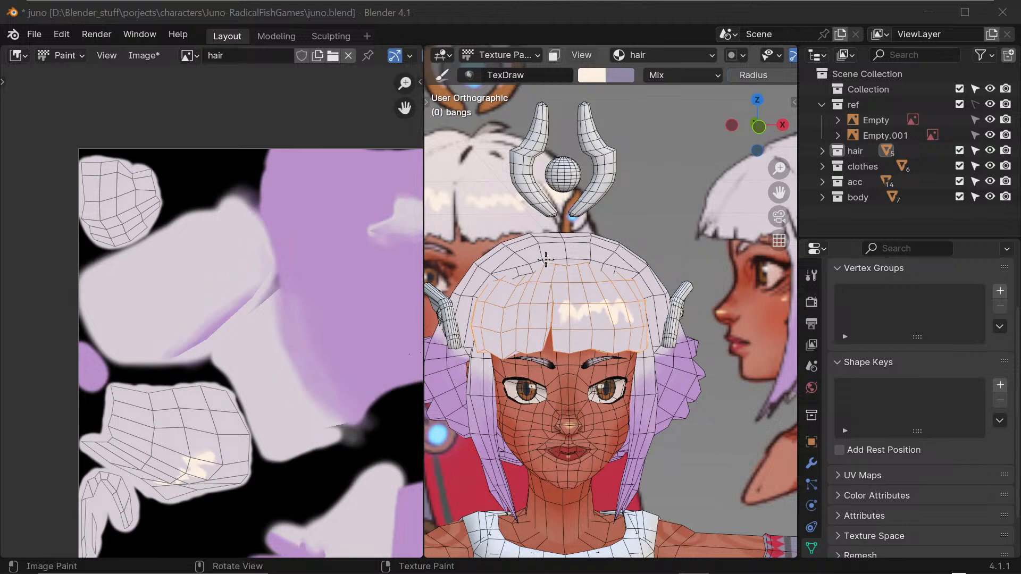
left_click(537, 307)
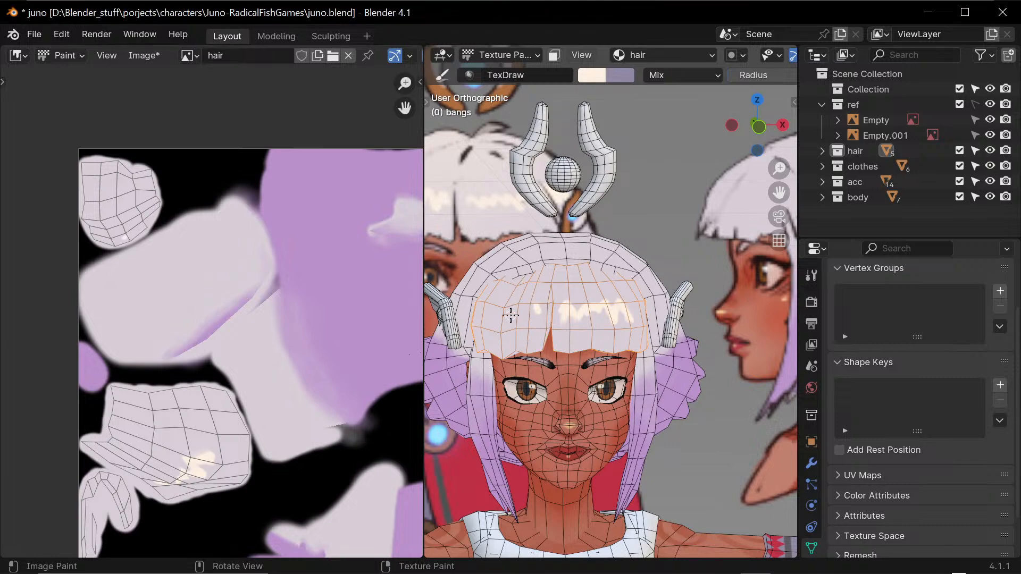
middle_click_drag(533, 314, 562, 310)
mouse_move(562, 310)
left_mouse_down()
mouse_move(564, 319)
mouse_move(506, 331)
mouse_move(518, 312)
left_mouse_up()
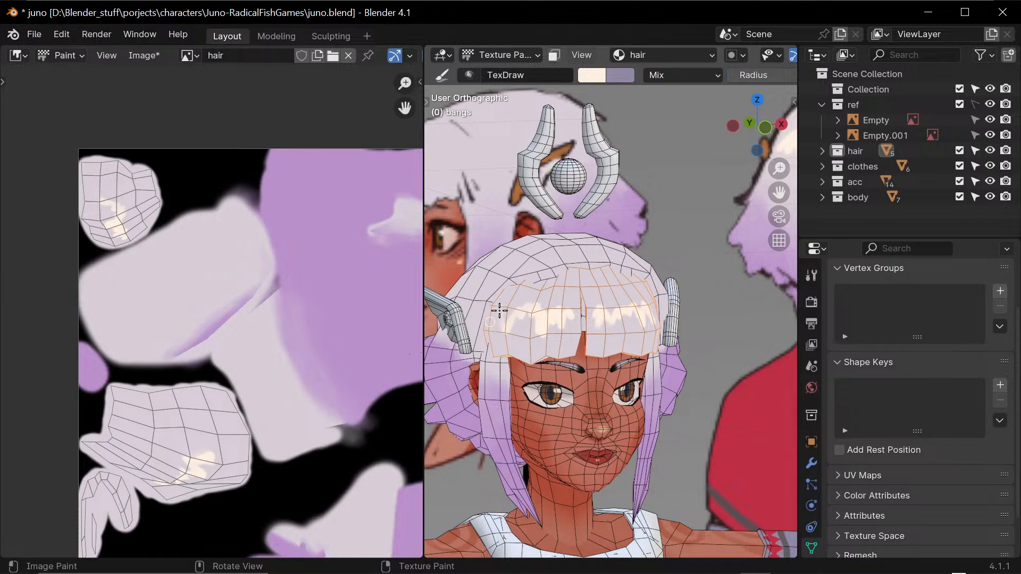
middle_click_drag(507, 327, 563, 316)
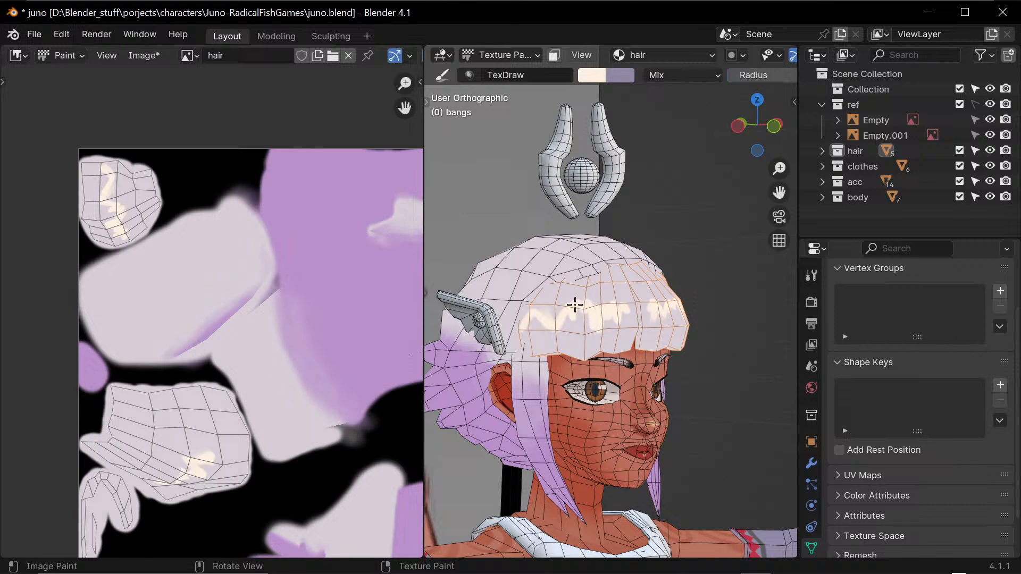
middle_click_drag(628, 318, 611, 337)
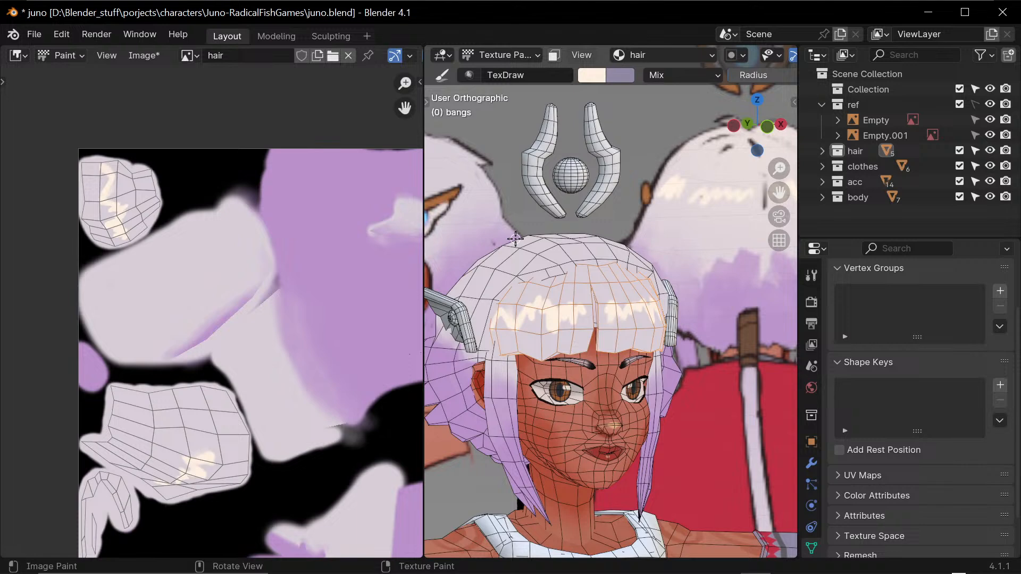
- Set the viewport to Material Preview shading and hide the wireframe overlay on the model
scroll(583, 318, "down", 4)
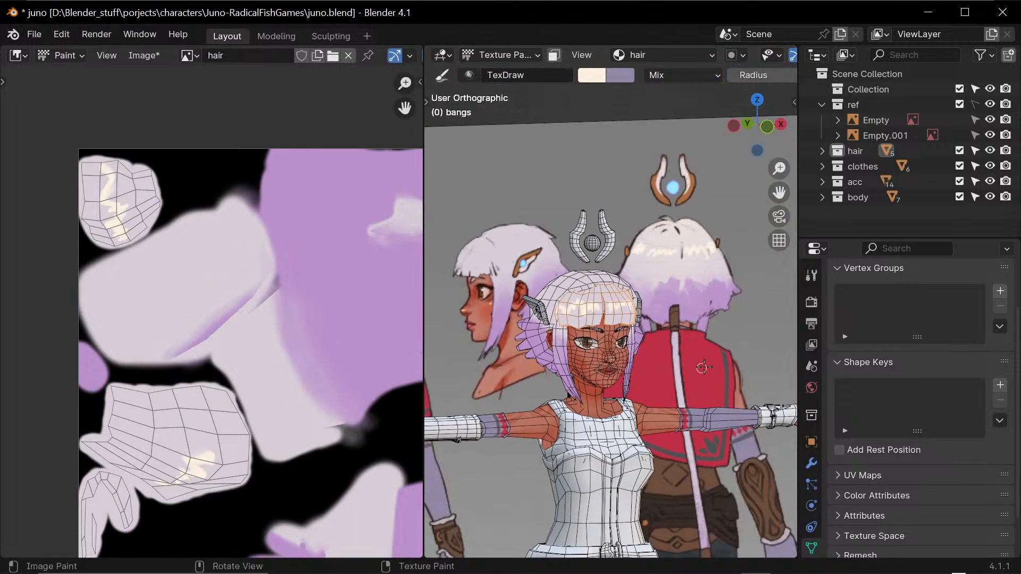
middle_click_drag(702, 357, 717, 362)
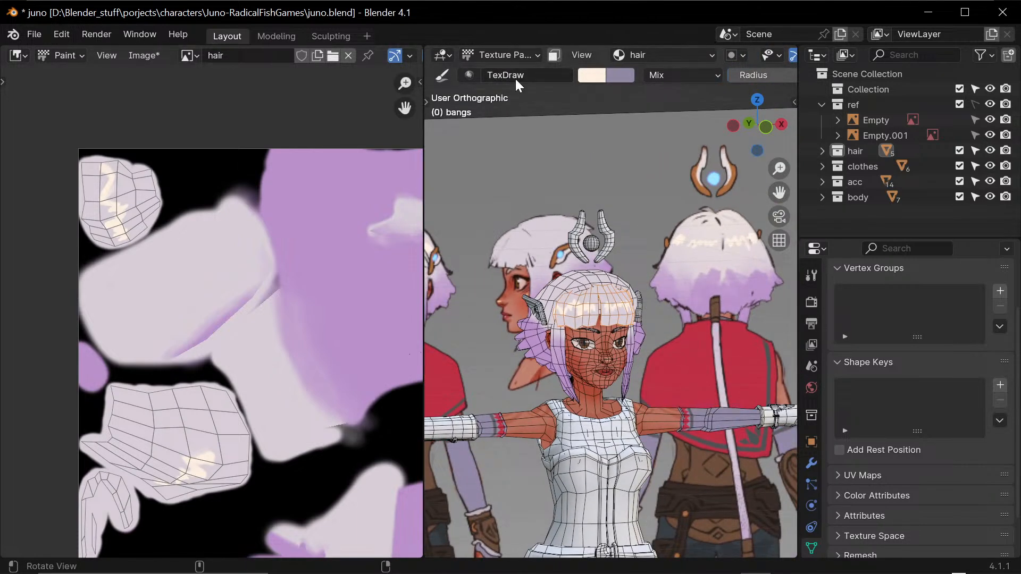
scroll(512, 56, "down", 5)
left_click(740, 55)
left_click(754, 54)
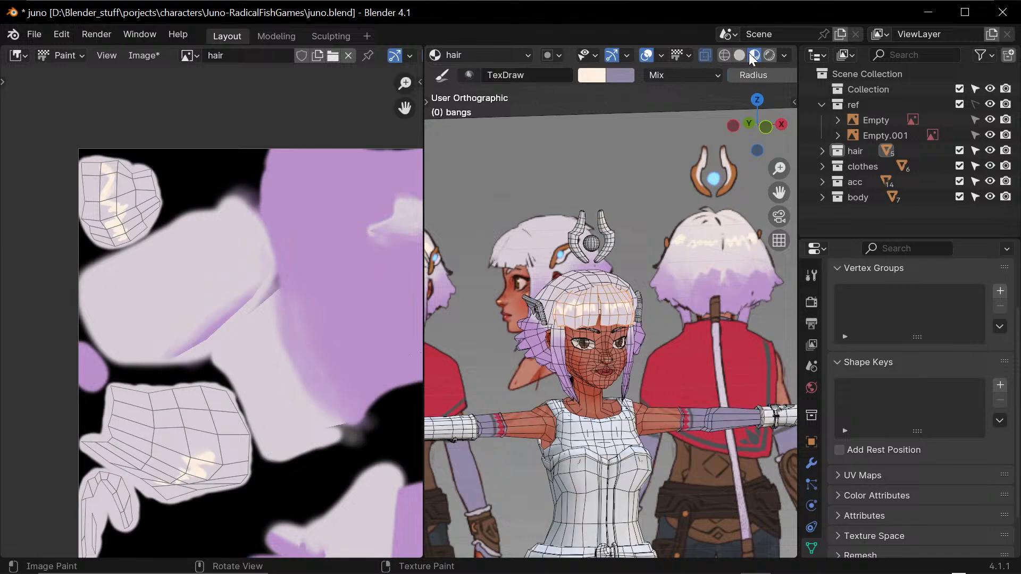
middle_click_drag(671, 326, 669, 343)
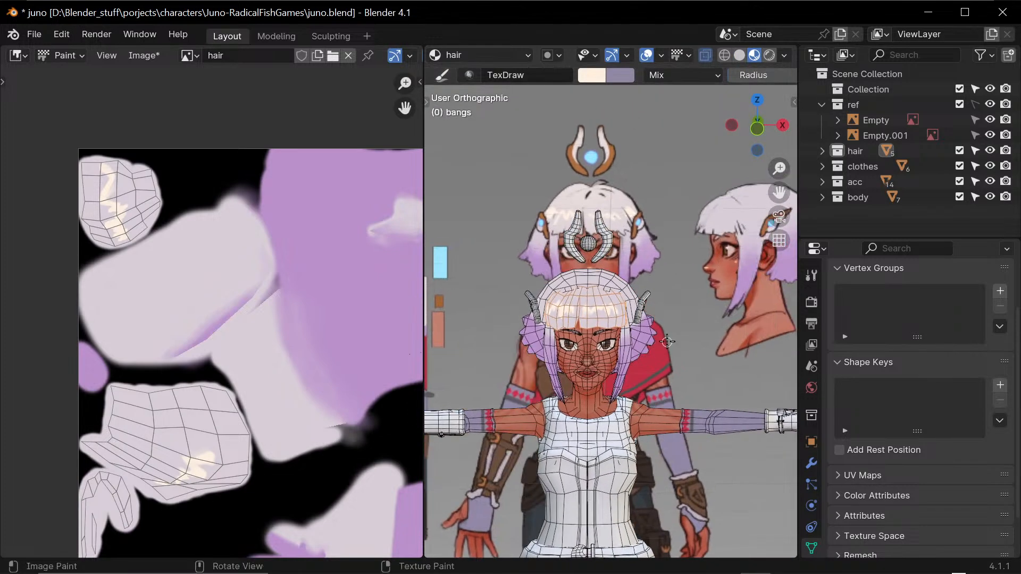
key("KP_1")
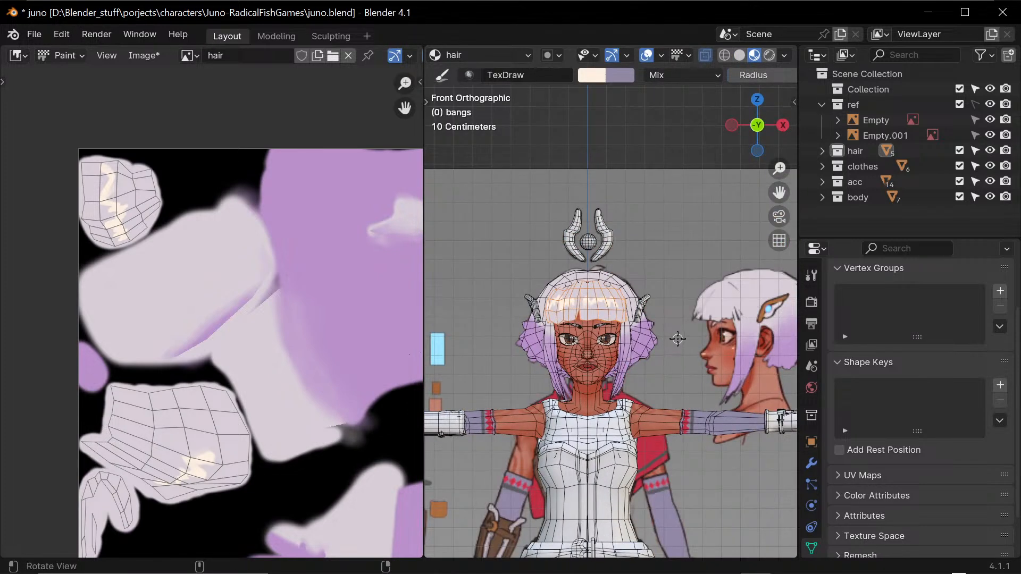
key("q")
left_click(683, 331)
middle_click_drag(693, 336, 683, 360)
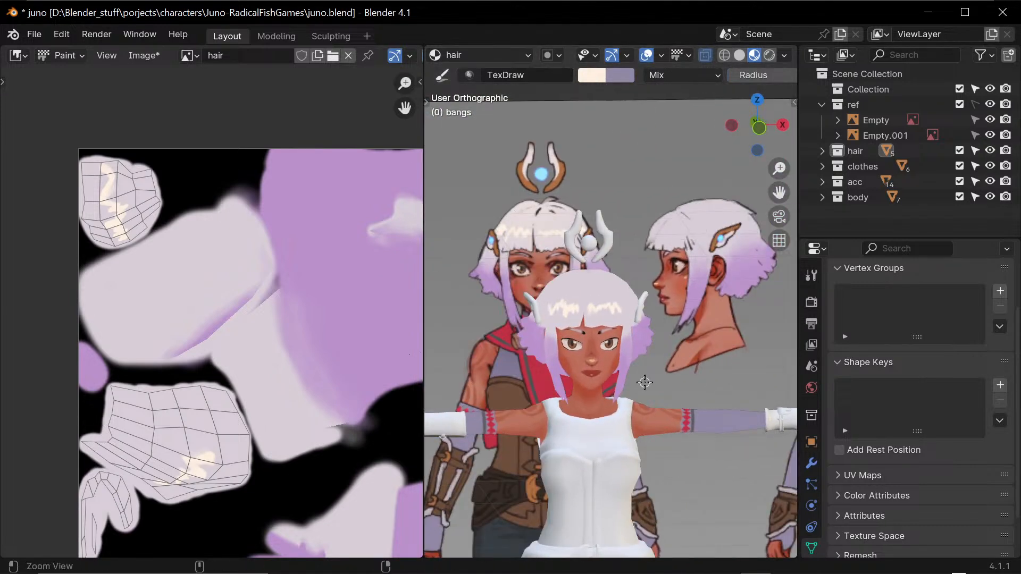
- Resample the cream colour, extend the zigzag highlight to the outer edge of the character's left bangs, and compare it with the reference
scroll(592, 316, "up", 5)
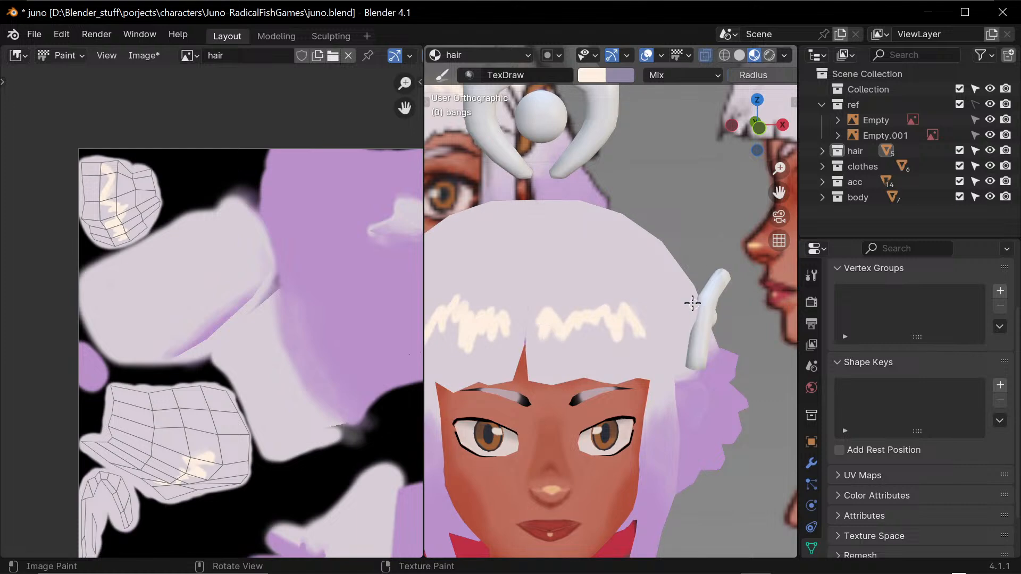
key("s")
middle_click_drag(663, 361, 631, 356)
key("s")
mouse_move(588, 326)
left_mouse_down()
mouse_move(588, 335)
mouse_move(606, 320)
mouse_move(615, 331)
mouse_move(629, 315)
left_mouse_up()
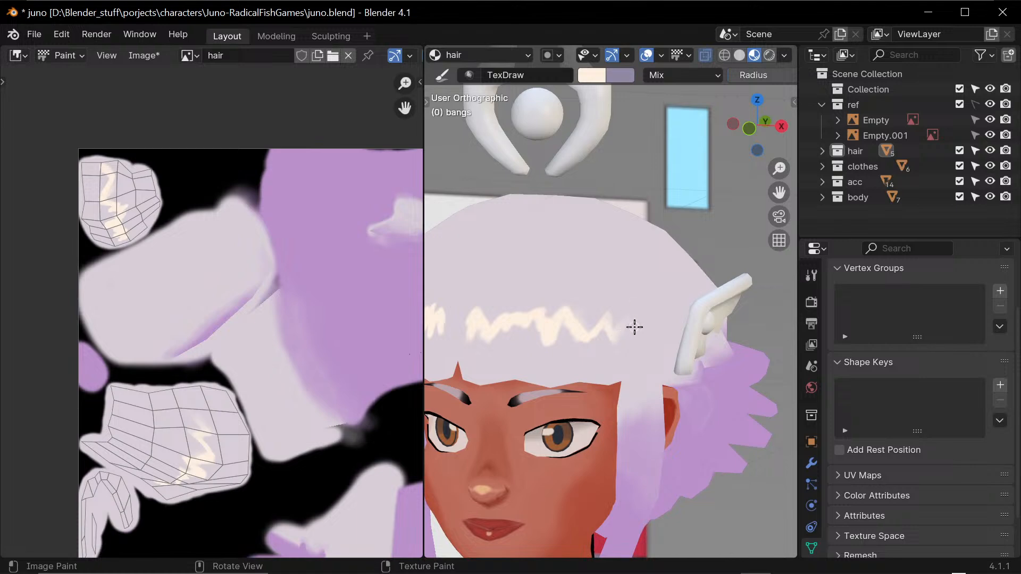
mouse_move(610, 328)
middle_mouse_down()
mouse_move(625, 353)
mouse_move(573, 324)
middle_mouse_up()
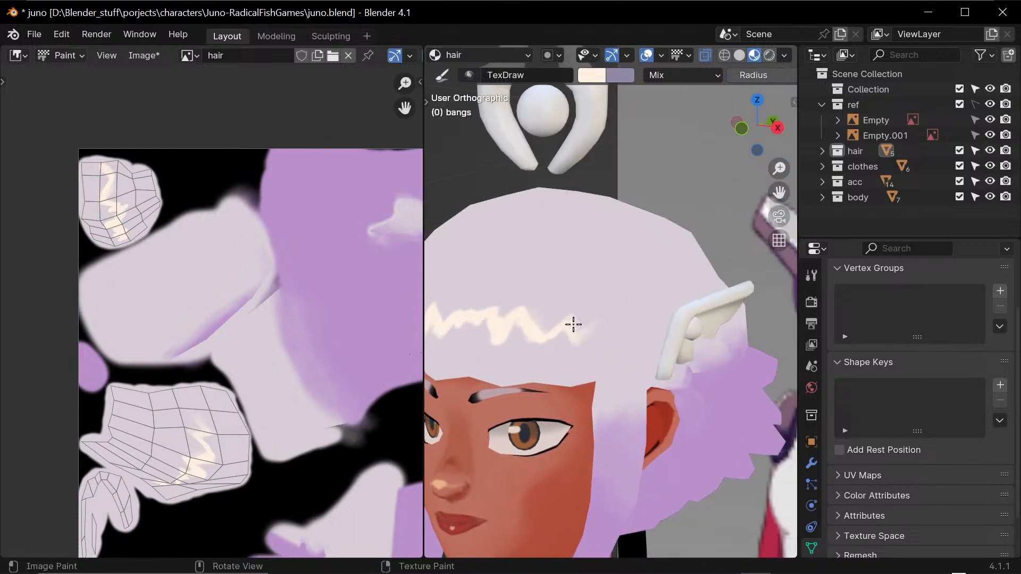
left_click_drag(569, 320, 618, 328)
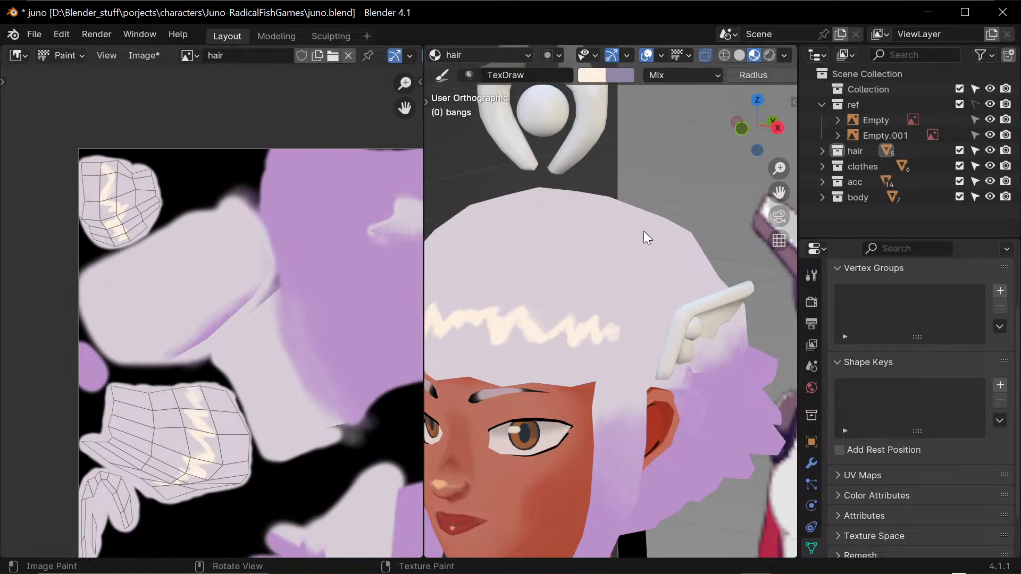
middle_click_drag(681, 339, 585, 374)
left_click_drag(618, 371, 622, 413, "ctrl+alt")
left_click_drag(704, 361, 681, 357, "alt")
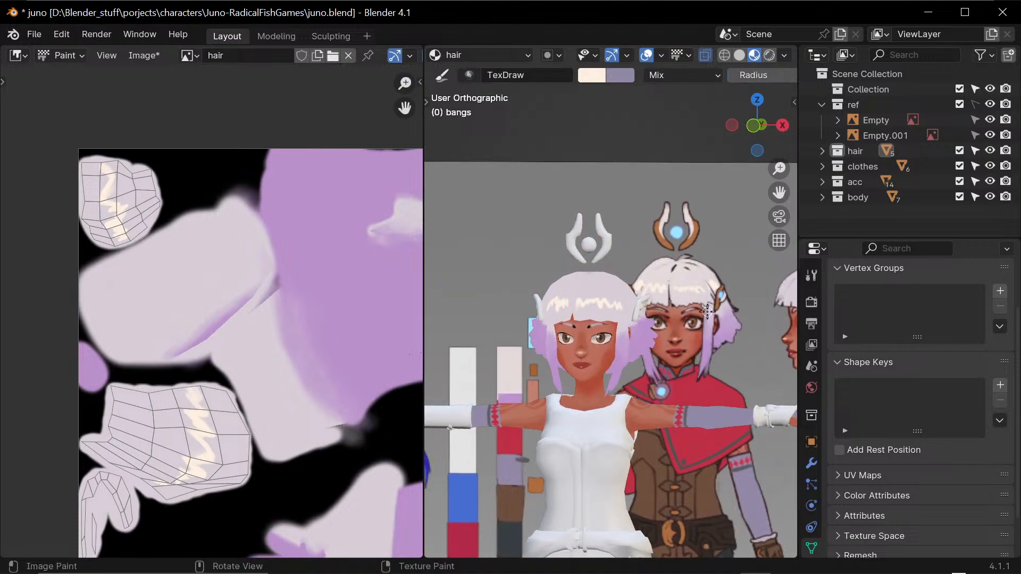
left_click_drag(735, 337, 692, 343, "alt+shift")
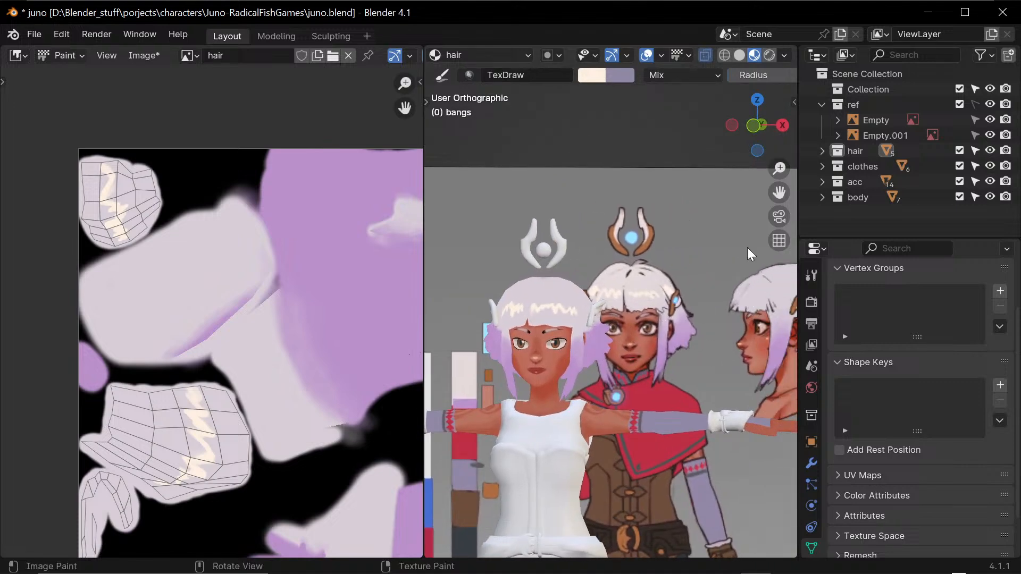
- Sample the pale lilac hair colour and paint over the cream zigzag on the character's right half of the bangs
middle_click_drag(646, 377, 644, 378)
scroll(610, 362, "up", 3)
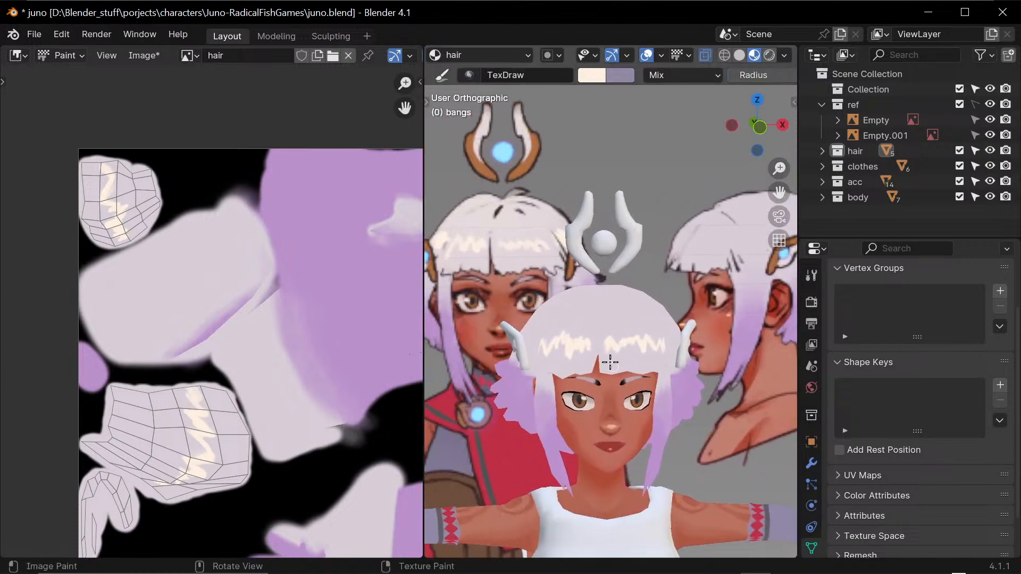
key("s")
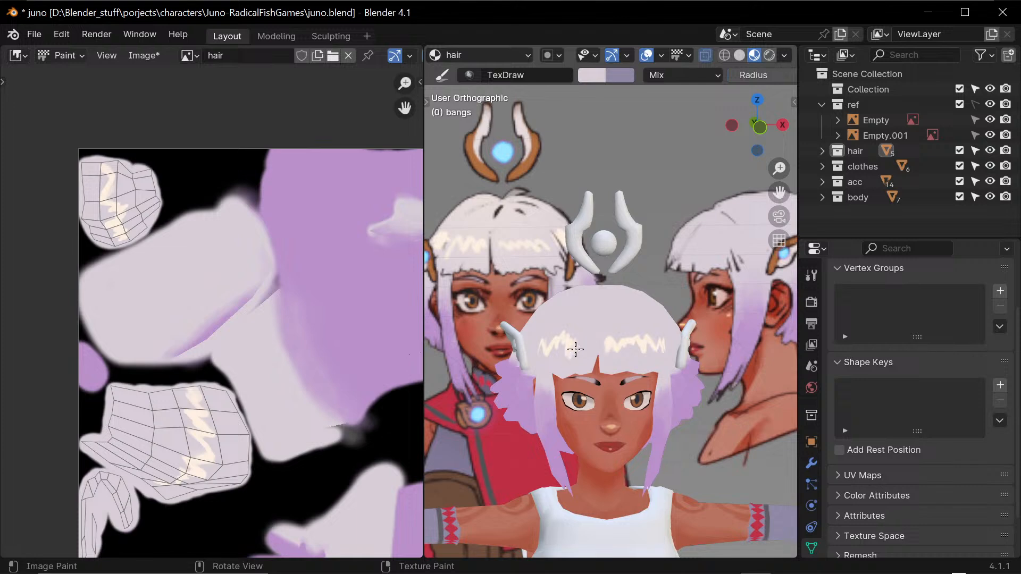
middle_click_drag(549, 330, 576, 344)
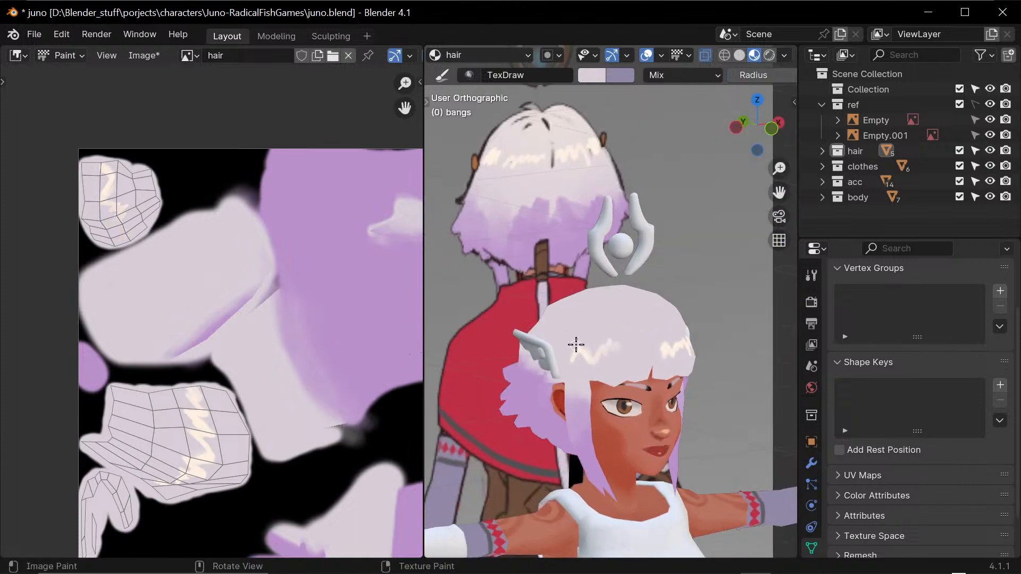
mouse_move(576, 345)
left_mouse_down()
mouse_move(617, 337)
mouse_move(575, 349)
left_mouse_up()
mouse_move(573, 355)
middle_mouse_down()
mouse_move(594, 361)
mouse_move(592, 342)
middle_mouse_up()
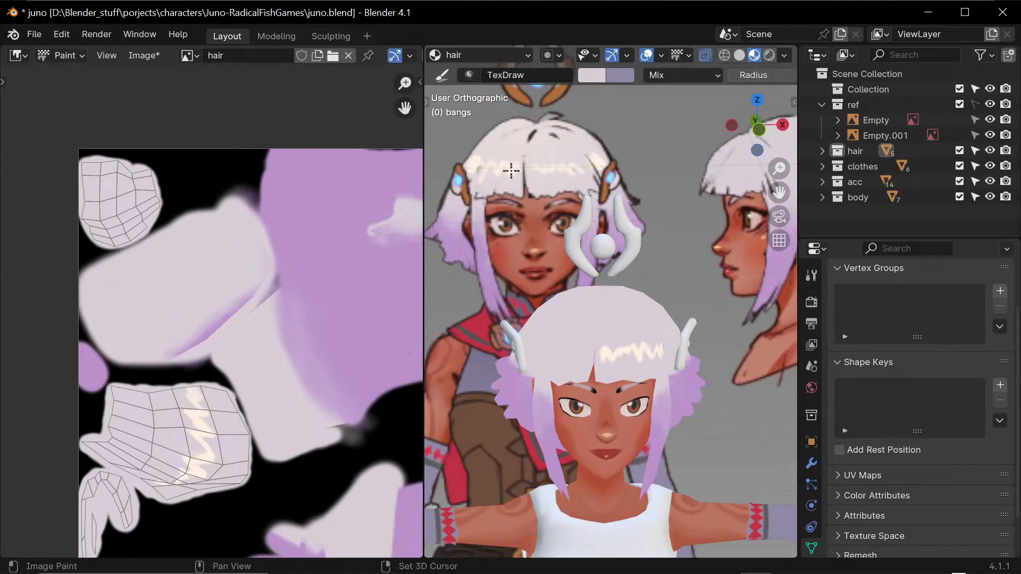
- Sample the cream from the reference bangs and repaint the zigzag highlight across the character's right half, out to the side of the bangs
key("s")
middle_click_drag(514, 166, 634, 305)
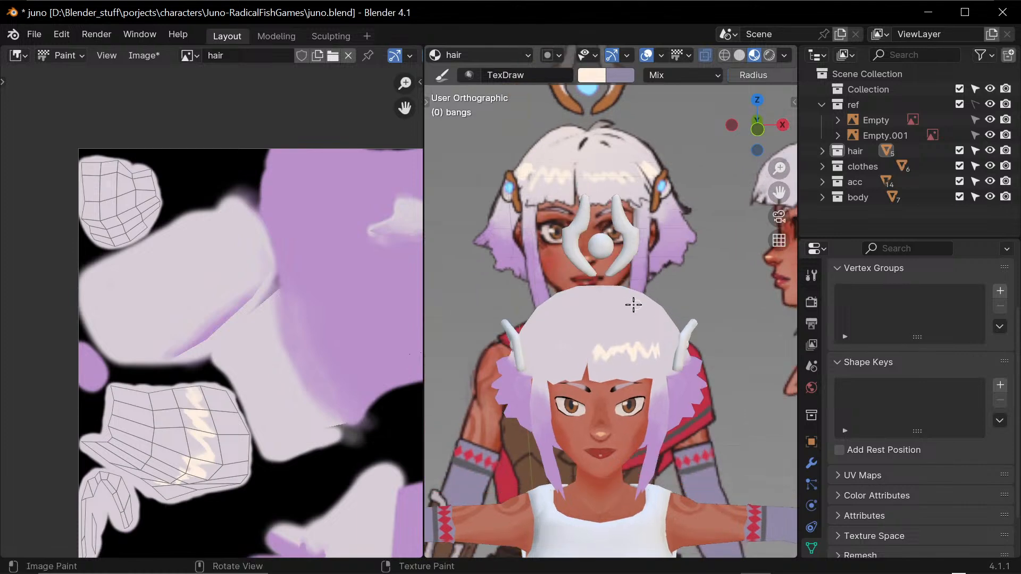
key("KP_1")
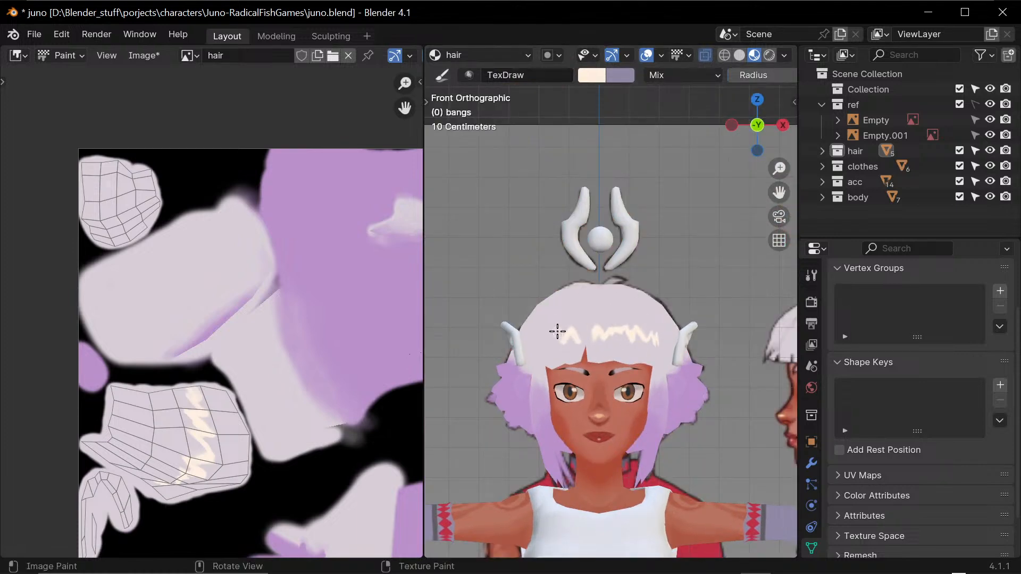
left_click_drag(558, 332, 579, 335)
middle_click_drag(586, 313, 603, 349)
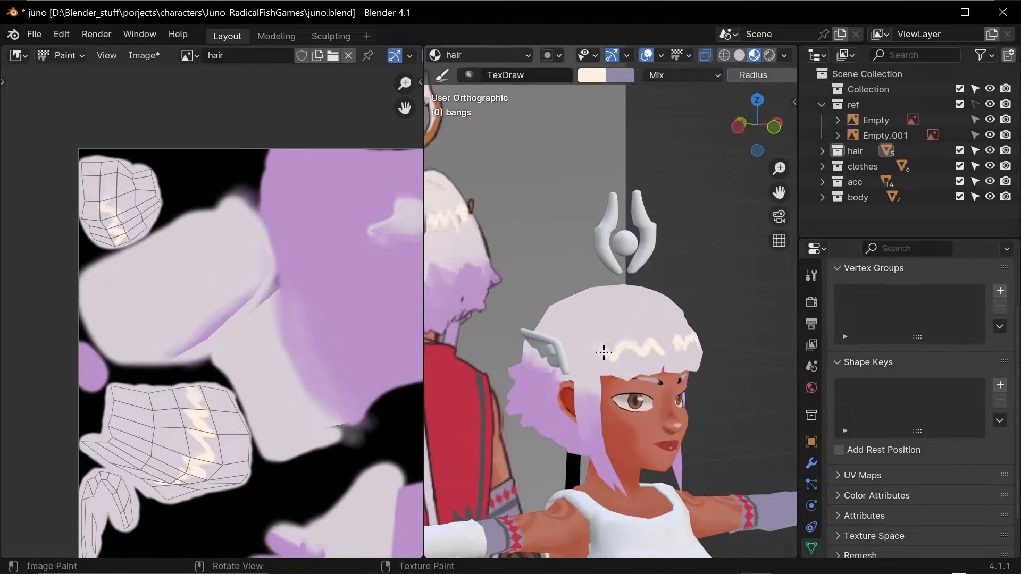
left_click_drag(576, 349, 584, 340)
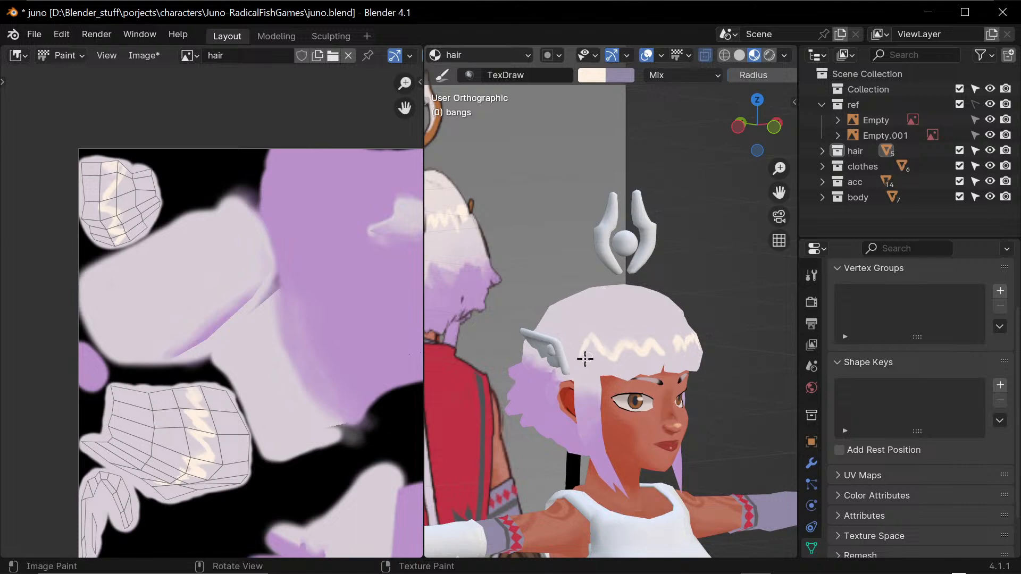
middle_click_drag(583, 358, 629, 358)
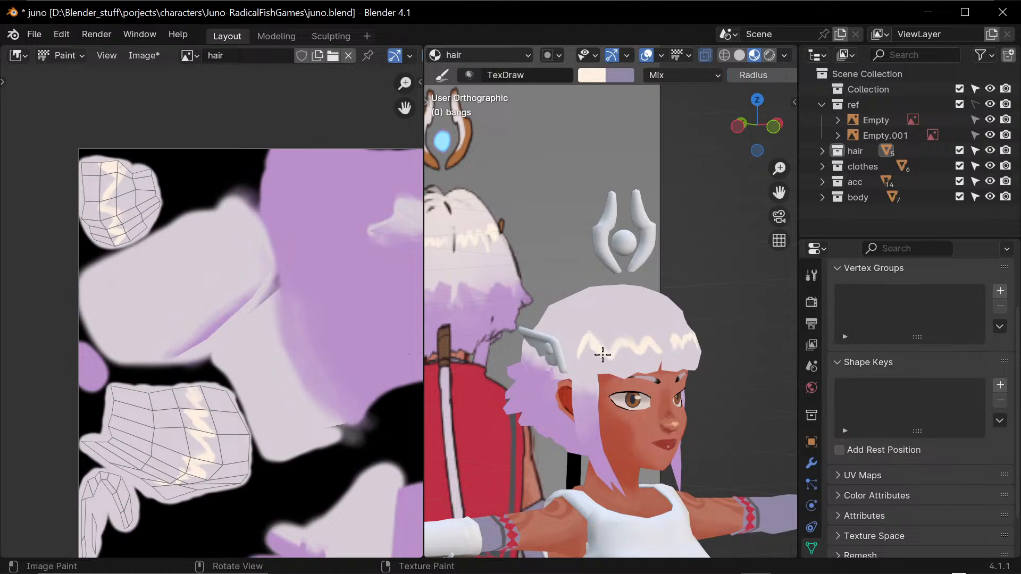
mouse_move(622, 339)
middle_mouse_down()
mouse_move(600, 341)
mouse_move(685, 370)
mouse_move(611, 342)
middle_mouse_up()
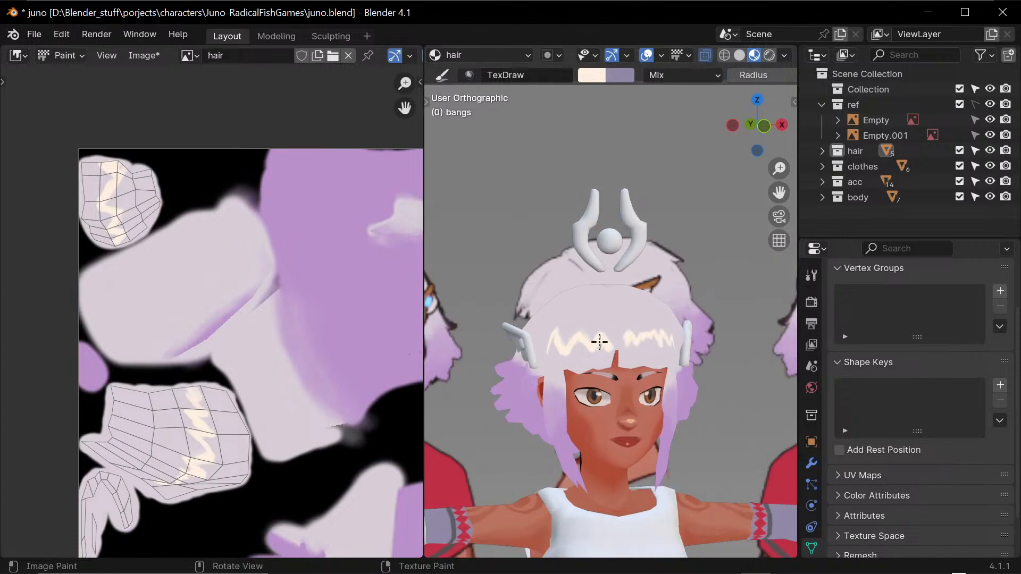
- Cover the inner end of the right-hand zigzag with sampled lilac, then repaint it in cream with an adjusted brush radius
key("s")
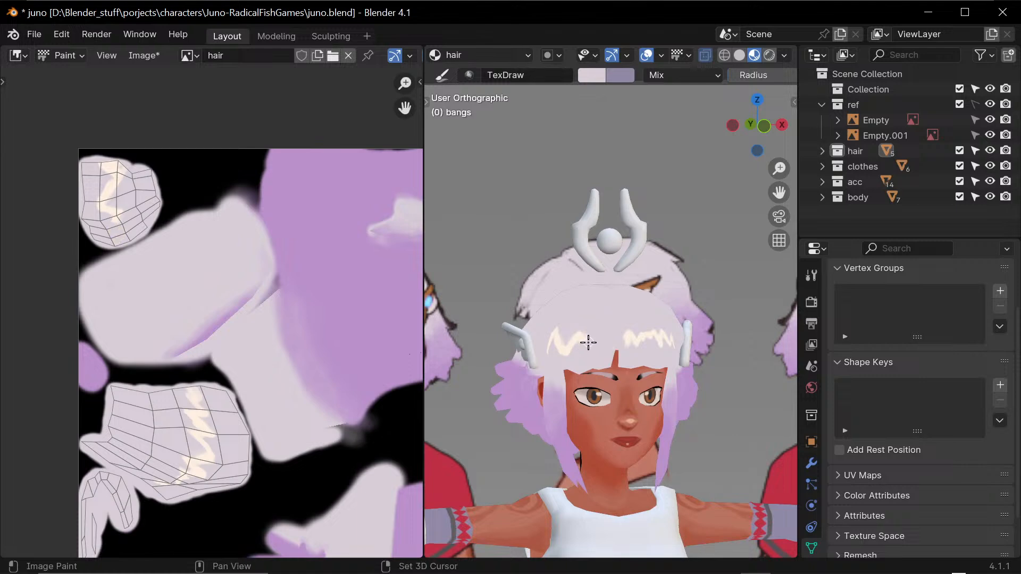
key("s")
left_click_drag(606, 346, 616, 339)
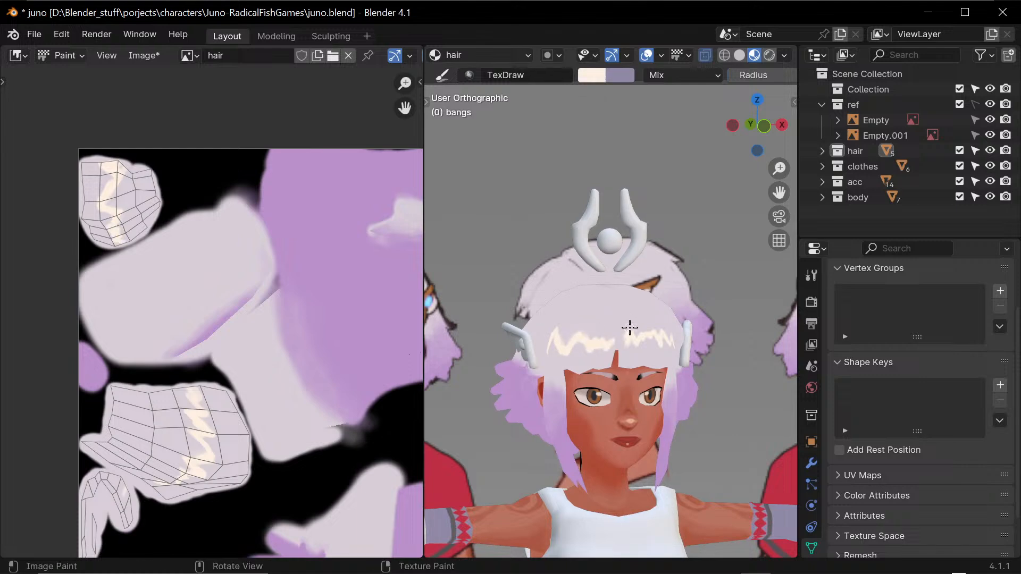
key("ctrl+z")
middle_click_drag(590, 378, 599, 340, "shift")
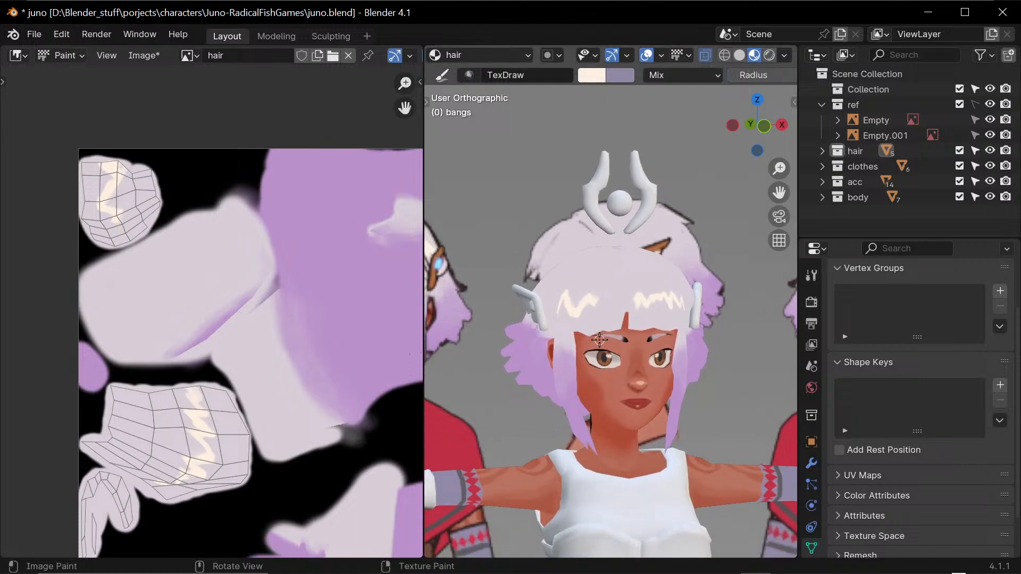
key("f")
left_click(612, 302)
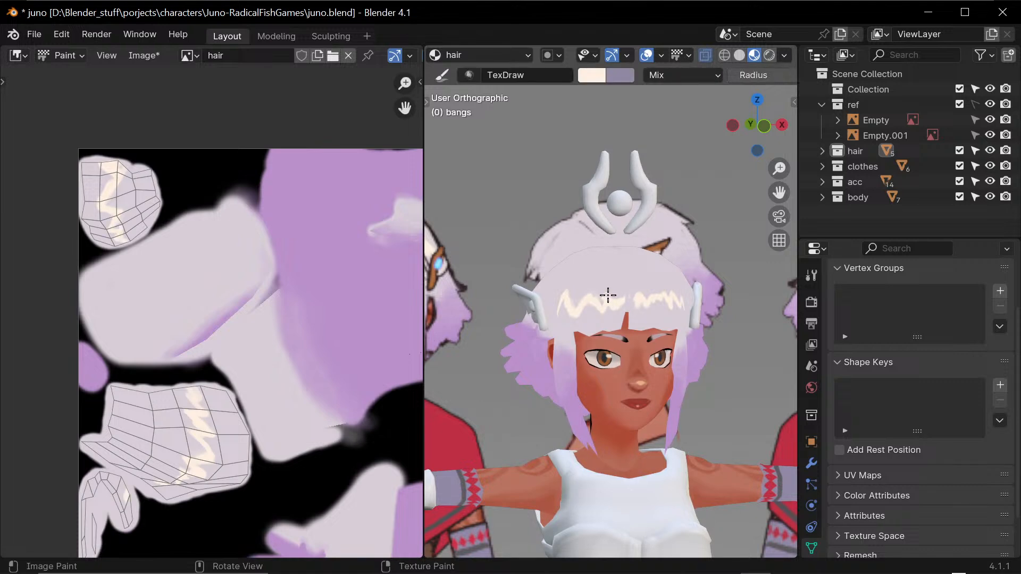
middle_click_drag(667, 314, 617, 315)
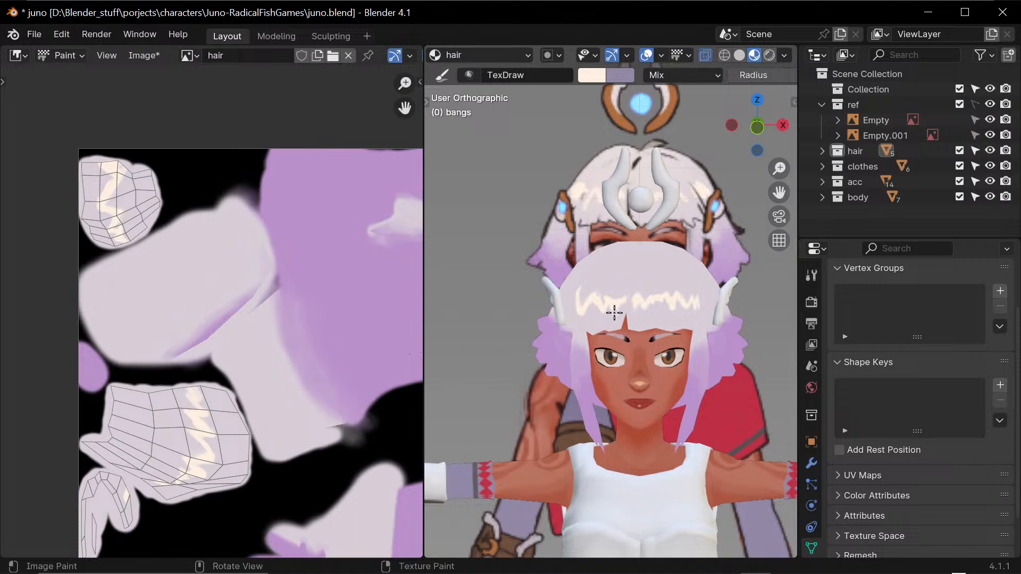
- Touch up the zigzag highlight near the centre of the bangs, alternating between sampled lilac and cream
key("s")
key("shift")
key("s")
key("s")
mouse_move(623, 294)
middle_mouse_down()
mouse_move(654, 347)
mouse_move(629, 315)
middle_mouse_up()
key("s")
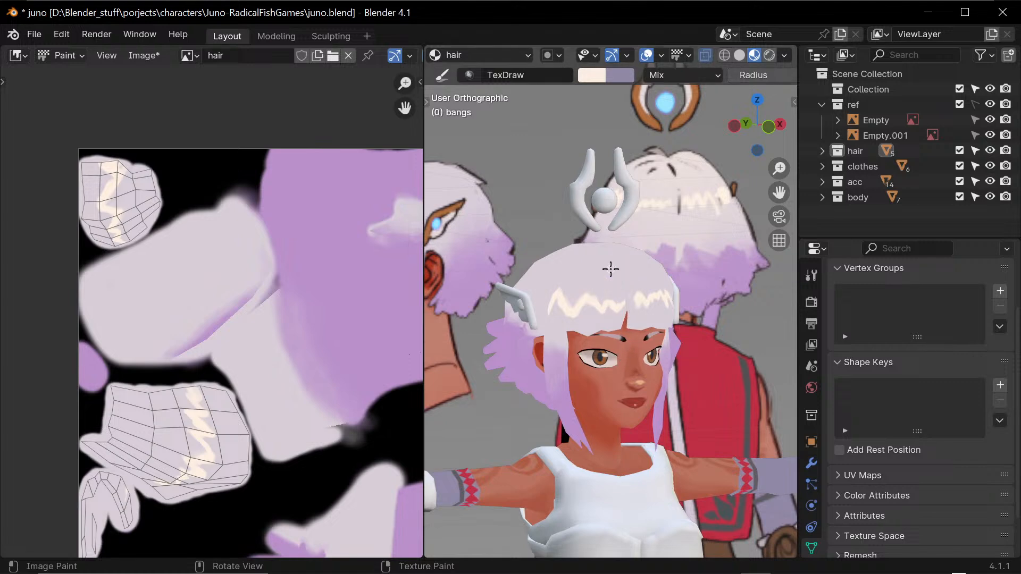
- Check the bangs highlights from the side and switch texture painting to the back-hair object
mouse_move(672, 290)
middle_mouse_down()
mouse_move(567, 380)
mouse_move(713, 382)
mouse_move(666, 361)
middle_mouse_up()
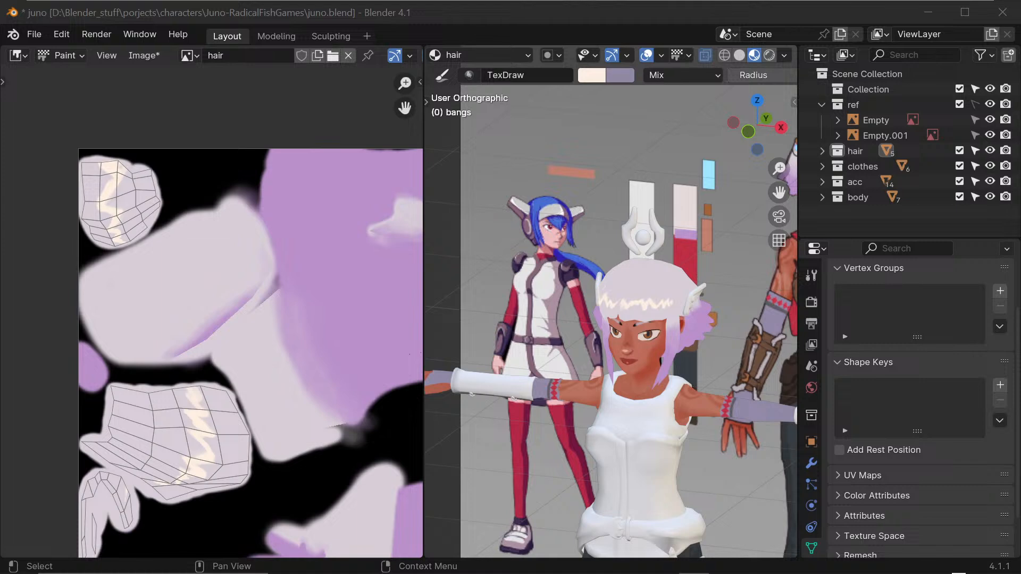
mouse_move(707, 361)
middle_mouse_down()
mouse_move(591, 360)
mouse_move(558, 396)
mouse_move(618, 350)
mouse_move(612, 336)
mouse_move(605, 343)
middle_mouse_up()
key("alt+q")
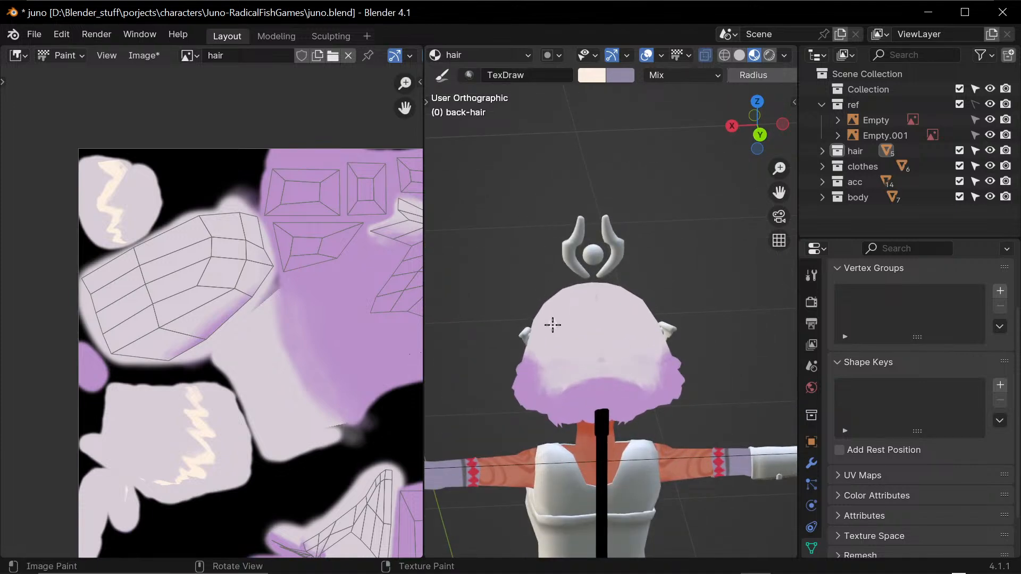
- Try painting cream highlights on the upper part of the back hair, and undo the strokes
middle_click_drag(581, 319, 570, 356)
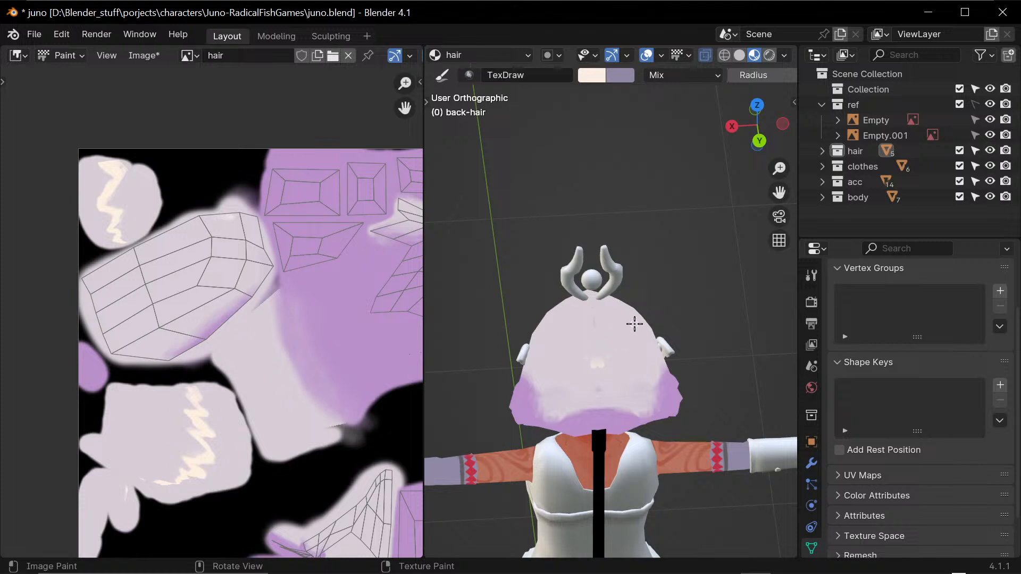
key("ctrl+z")
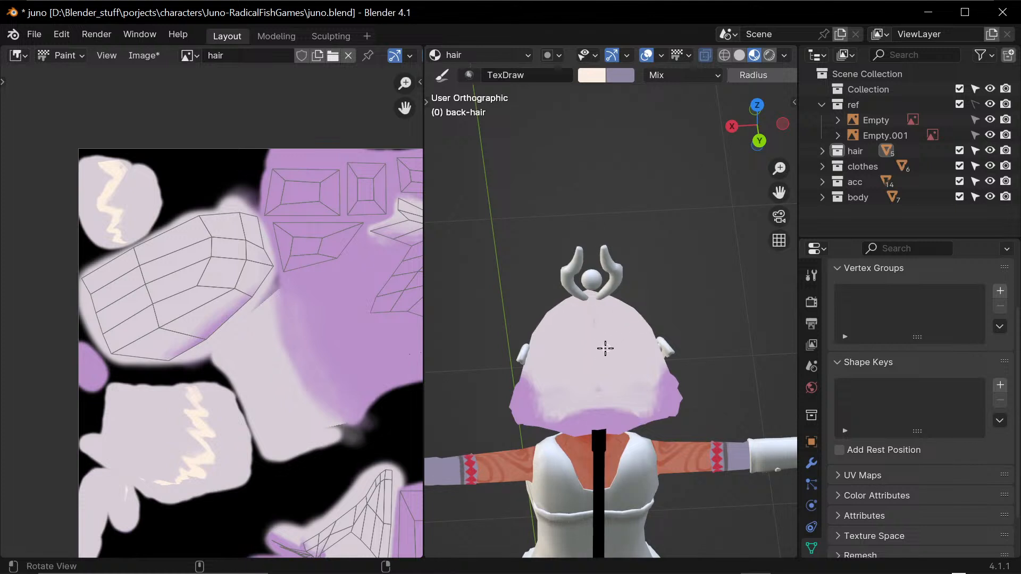
middle_click_drag(603, 346, 538, 397)
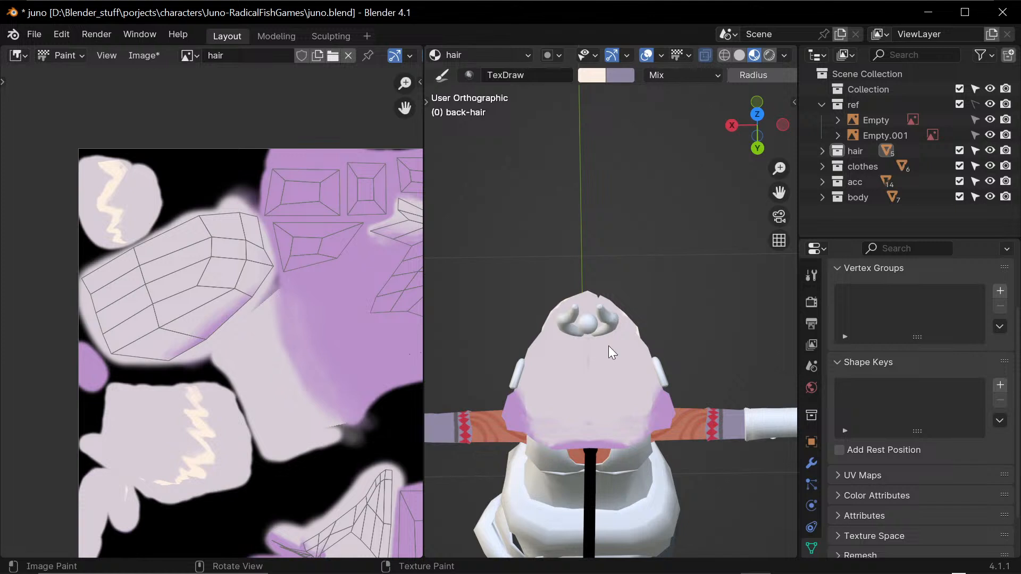
middle_click_drag(613, 352, 656, 361)
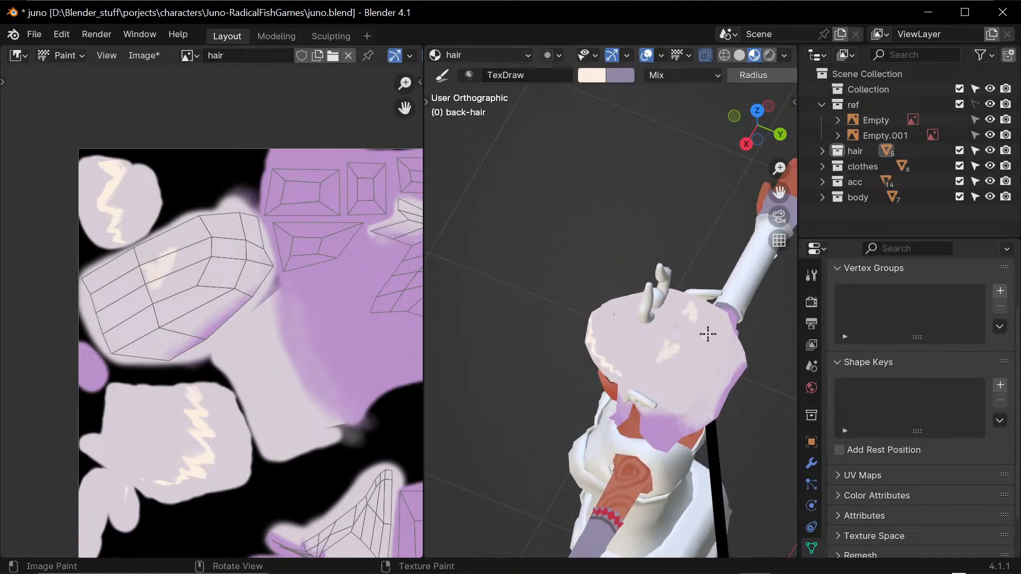
key("ctrl+z")
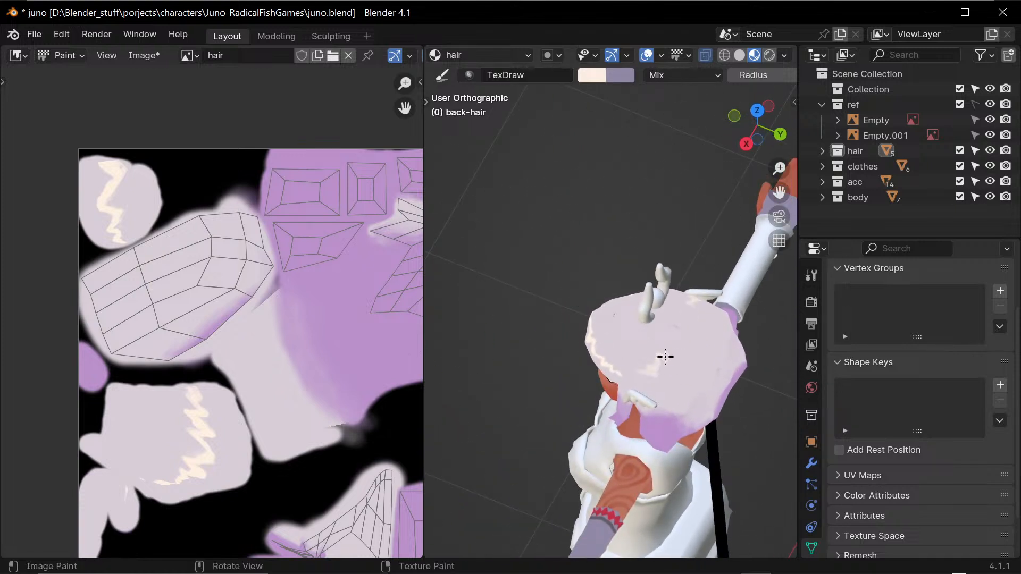
- Paint mirrored cream zigzag highlights on the back hair, running from the ends of the bangs highlights towards the centre
middle_click_drag(684, 388, 656, 365)
mouse_move(664, 401)
middle_mouse_down()
mouse_move(624, 409)
mouse_move(679, 400)
middle_mouse_up()
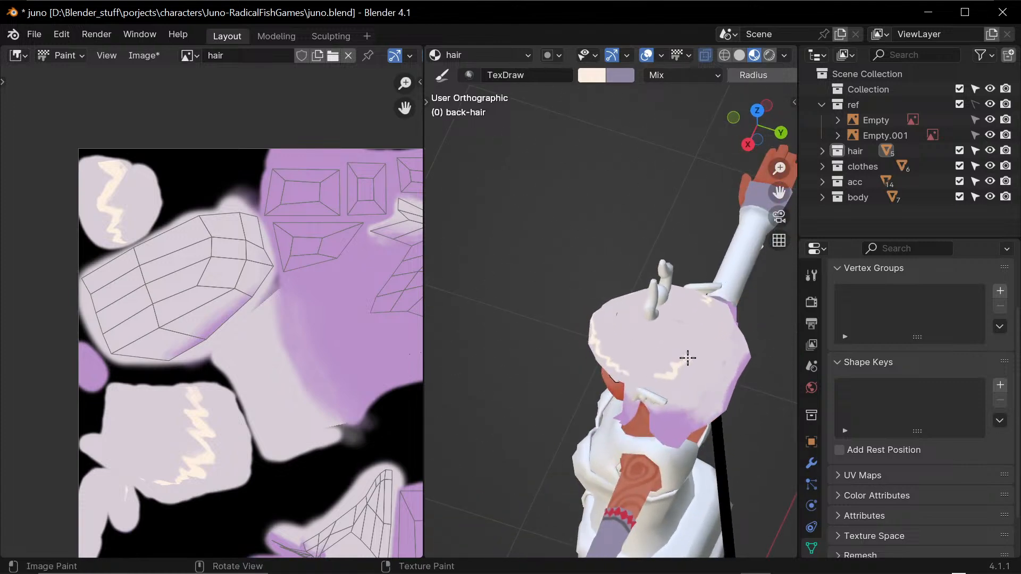
left_click_drag(688, 358, 705, 353)
mouse_move(704, 353)
middle_mouse_down()
mouse_move(653, 403)
mouse_move(579, 384)
middle_mouse_up()
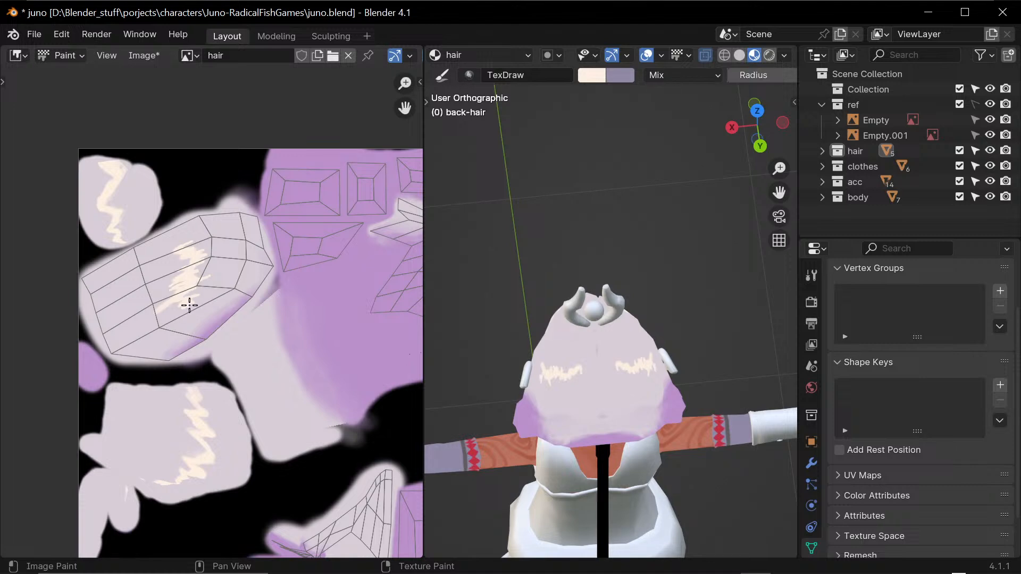
- Paint over the cream highlight on the back-hair UV island with the surrounding pale lilac, using an enlarged brush
middle_click_drag(652, 446, 596, 381)
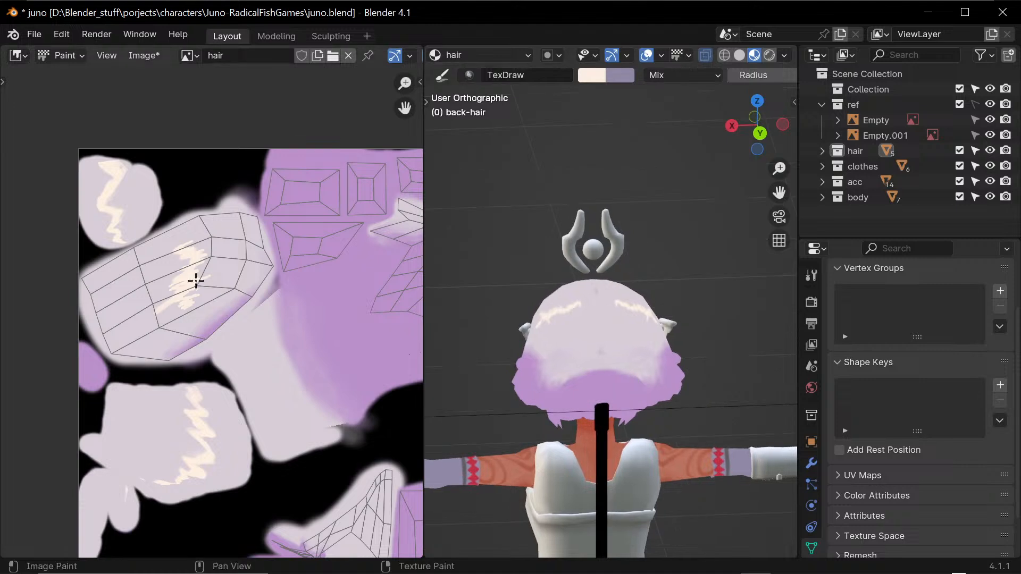
key("s")
key("f")
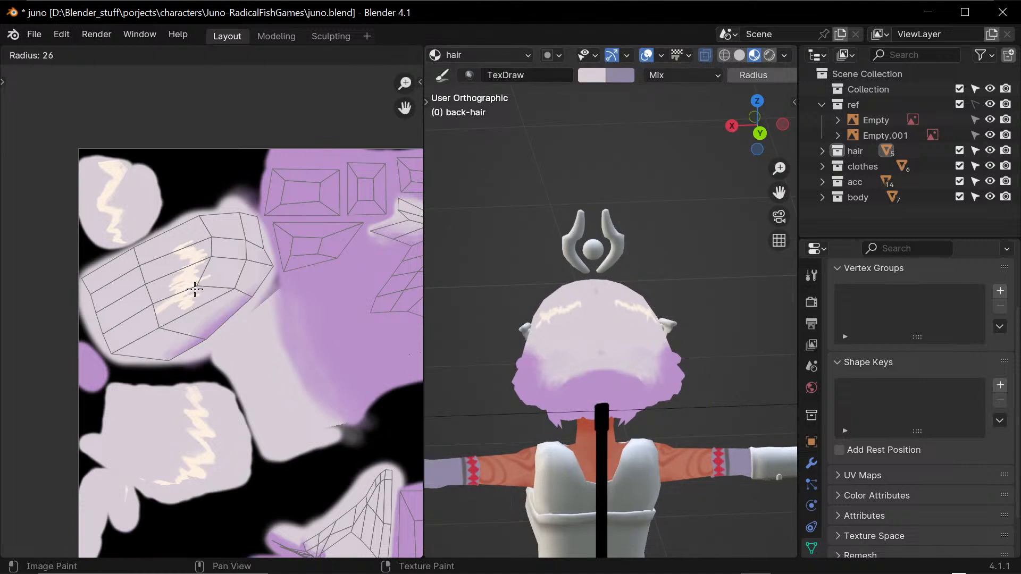
left_click(200, 287)
mouse_move(200, 287)
left_mouse_down()
mouse_move(176, 298)
mouse_move(178, 258)
left_mouse_up()
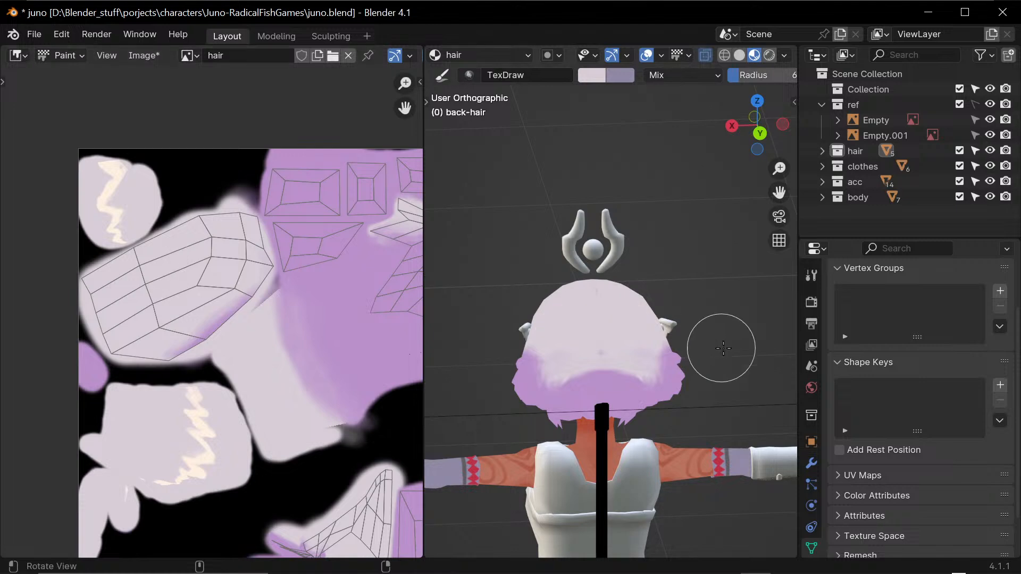
- Compare the painted hair with the front reference, and save the hair texture image and the juno.blend file
mouse_move(720, 346)
middle_mouse_down()
mouse_move(516, 365)
mouse_move(660, 342)
mouse_move(730, 356)
mouse_move(679, 358)
mouse_move(689, 364)
middle_mouse_up()
middle_click_drag(692, 246, 668, 341)
key("KP_1")
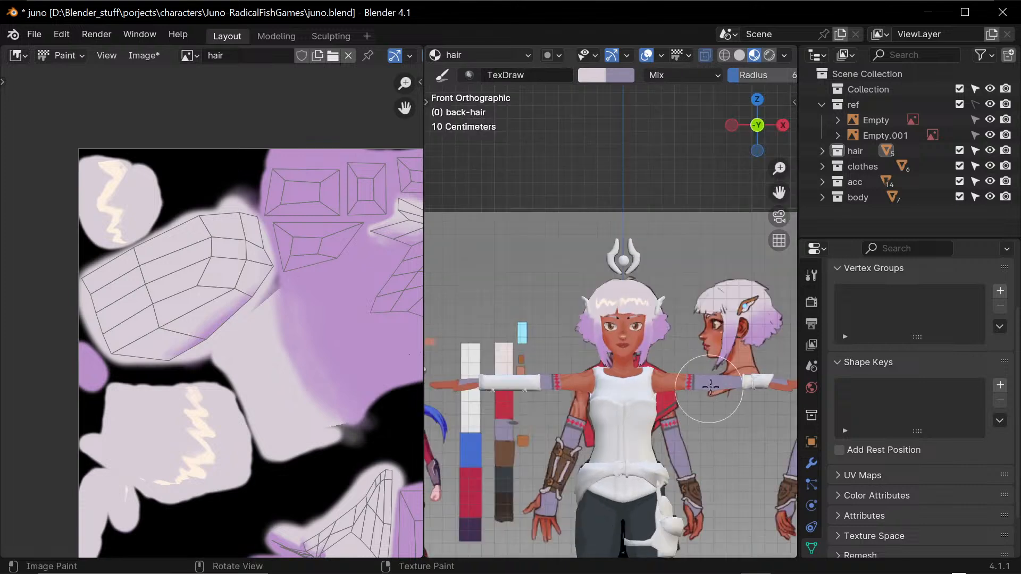
middle_click_drag(739, 351, 670, 341)
middle_click_drag(702, 431, 696, 409, "ctrl")
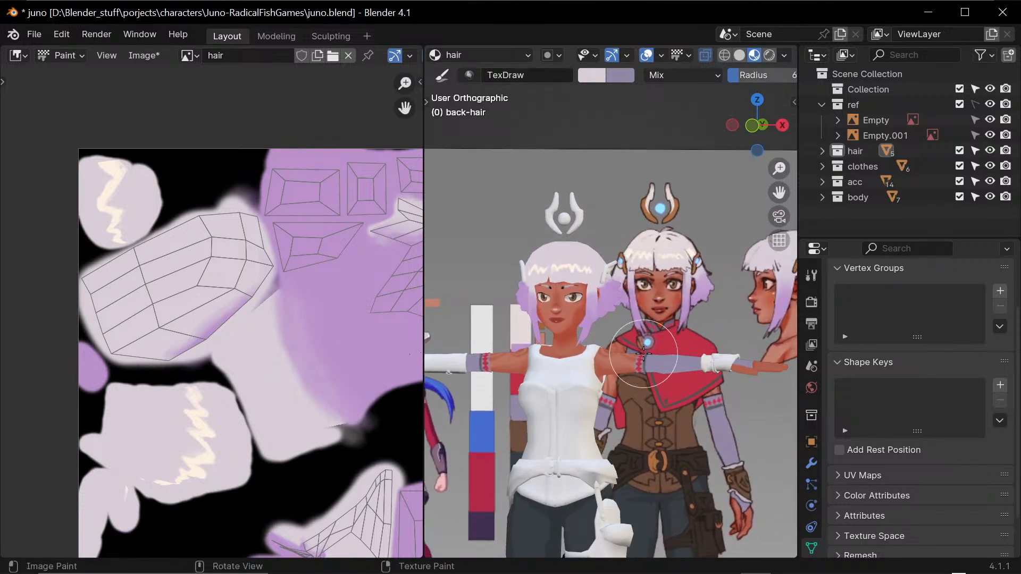
key("alt+s")
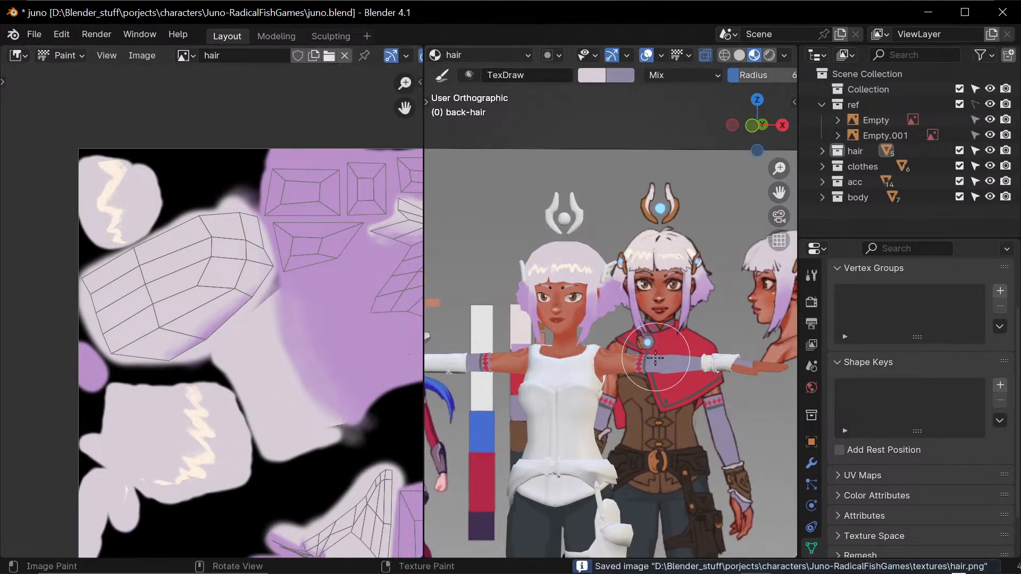
key("ctrl+s")
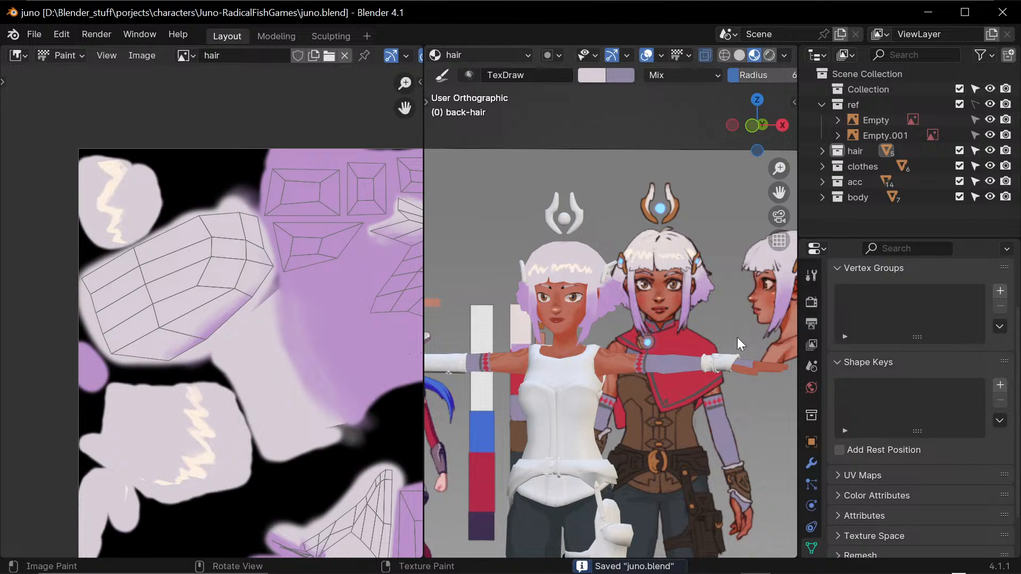
- Switch texture painting from the back hair to the pony-tail object and isolate it
mouse_move(689, 356)
middle_mouse_down()
mouse_move(705, 379)
mouse_move(704, 432)
mouse_move(670, 383)
middle_mouse_up()
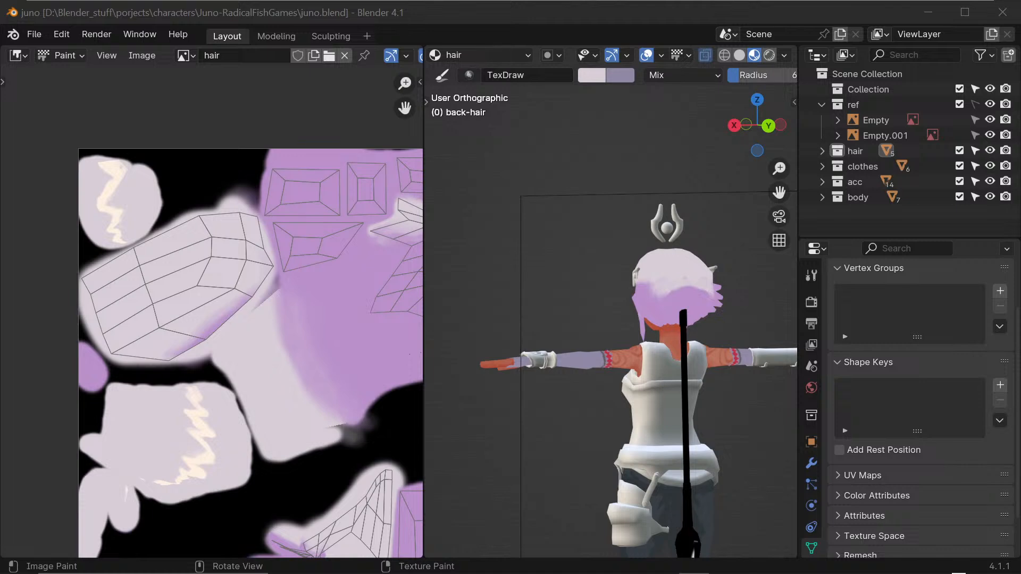
key("alt+Tab")
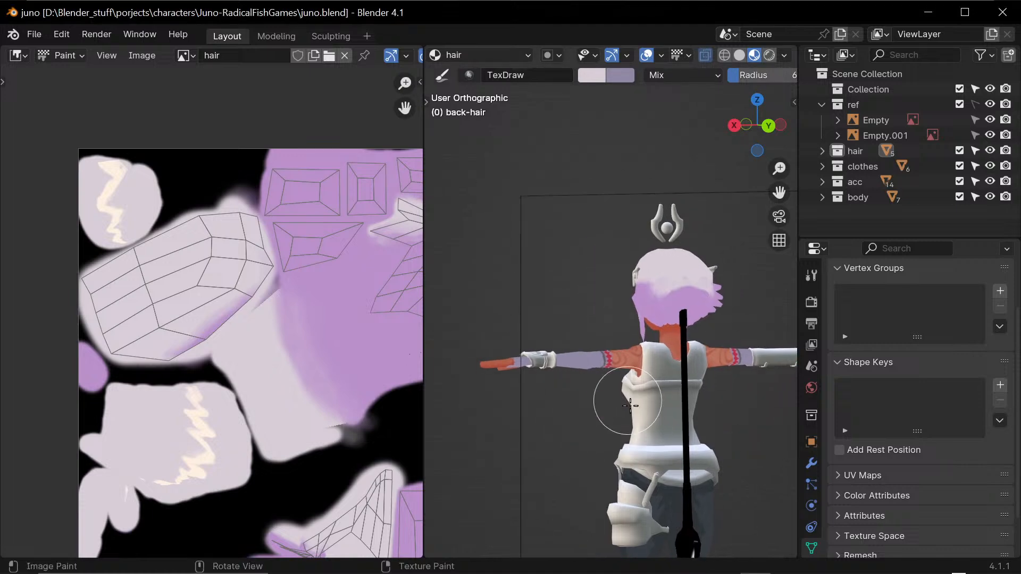
key("alt+q")
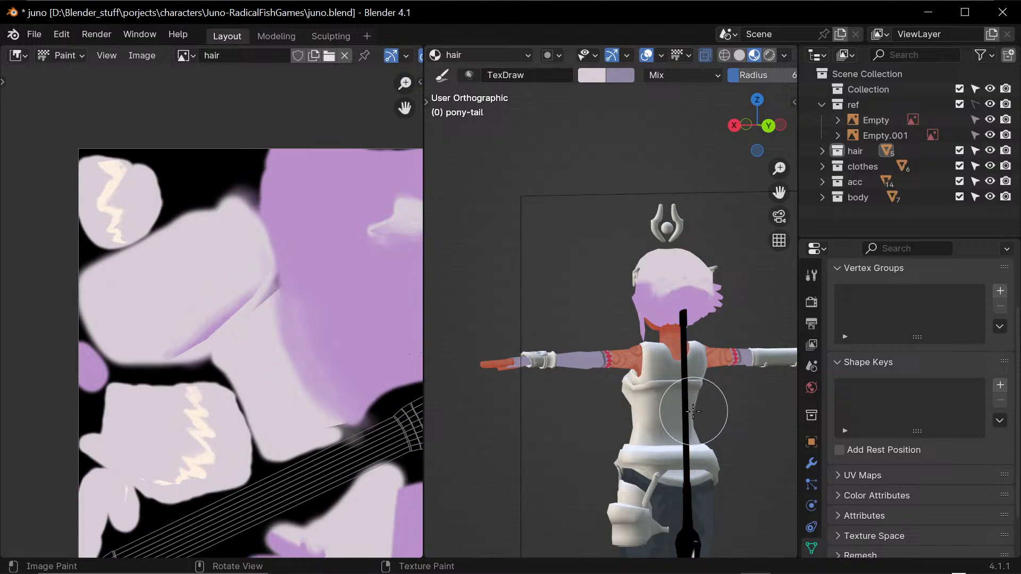
key("slash")
scroll(665, 250, "up", 6)
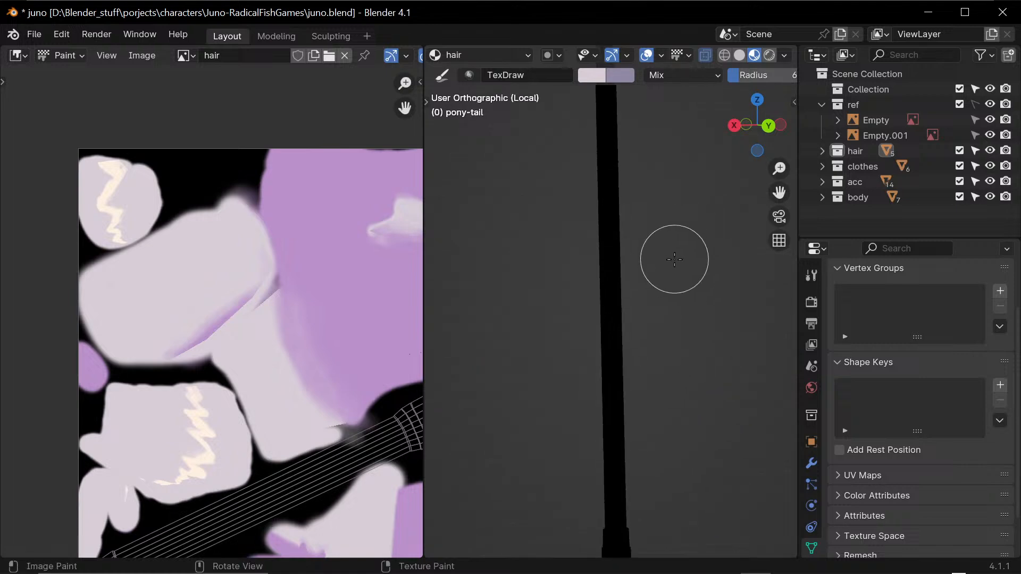
scroll(638, 308, "down", 5)
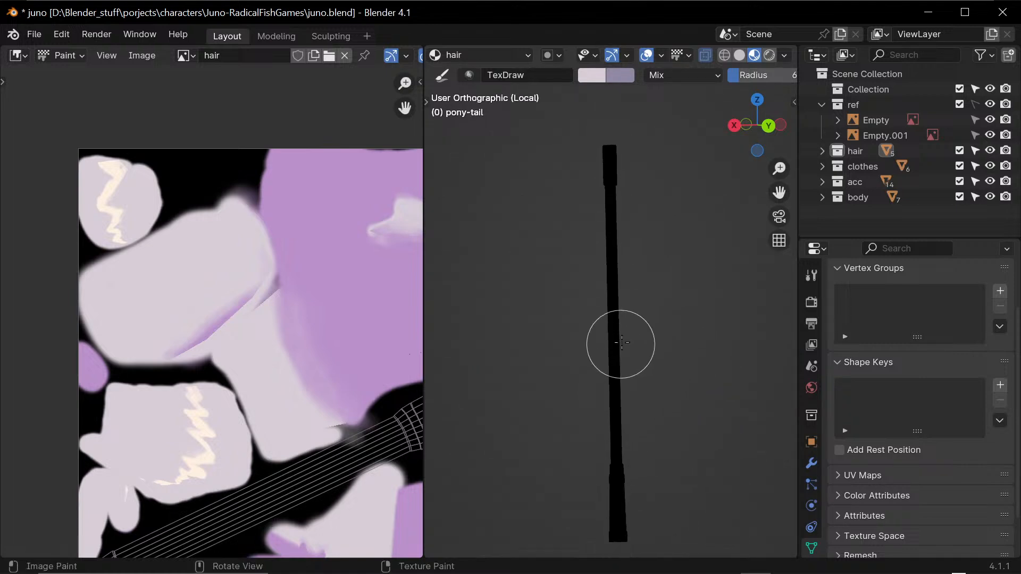
- Leave the isolated view and sample the brown of the ponytail's lower wrap from the back-view reference as brush colour
key("slash")
key("KP_1")
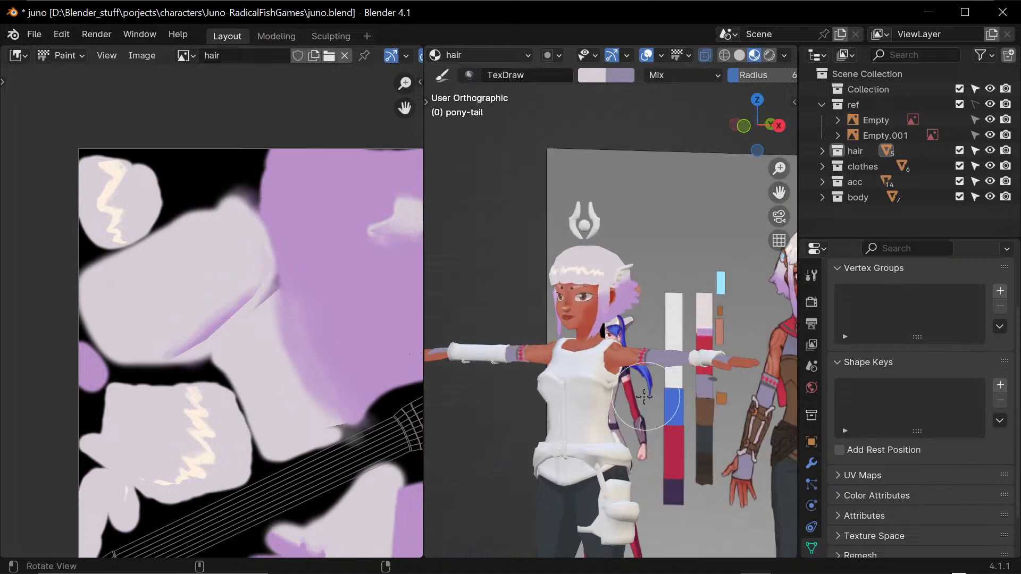
scroll(700, 373, "up", 2)
middle_click_drag(727, 426, 597, 396, "shift")
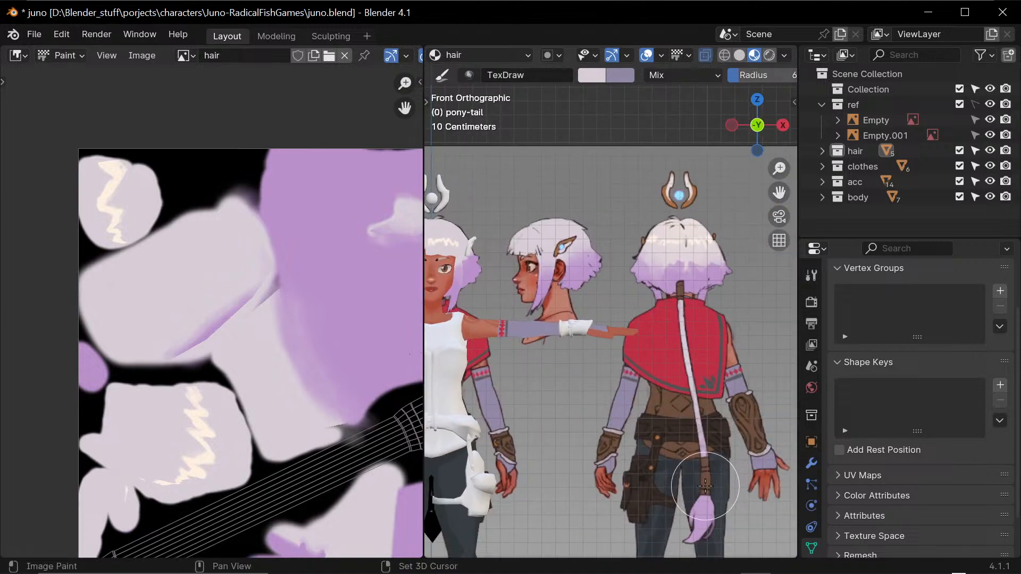
key("s")
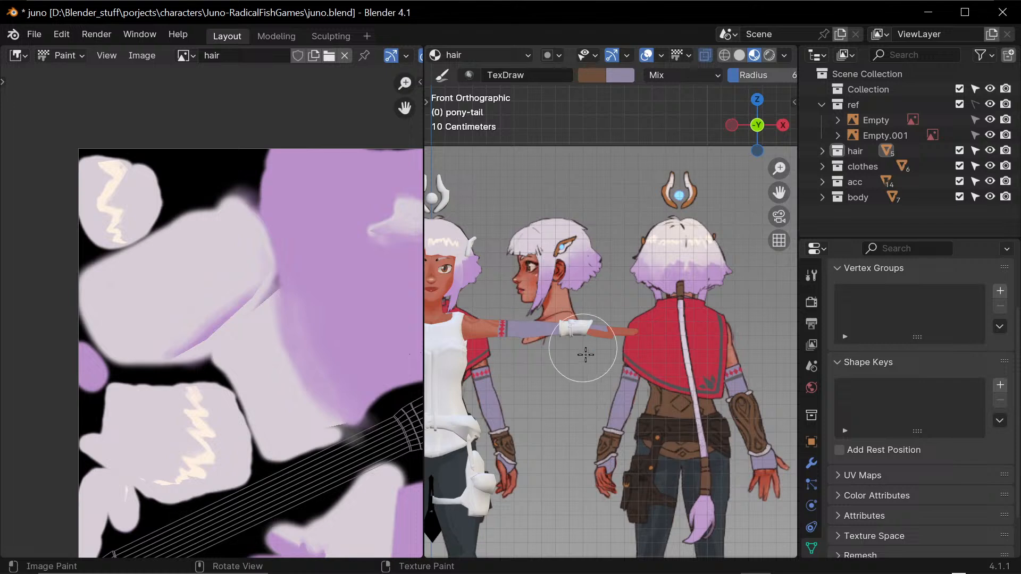
- Isolate the pony-tail and show its wireframe over the lower section
key("KP_Divide")
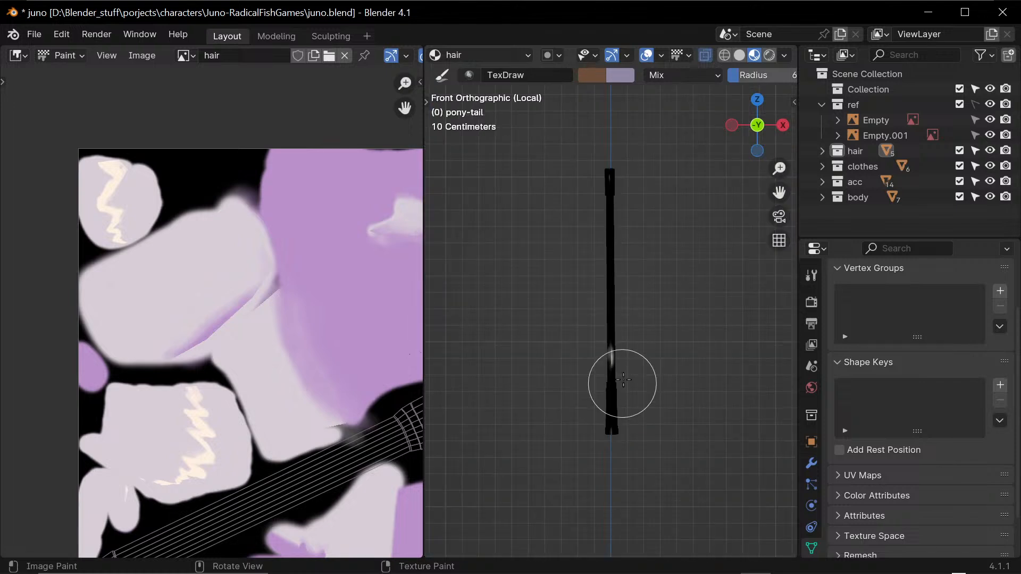
scroll(670, 372, "up", 3)
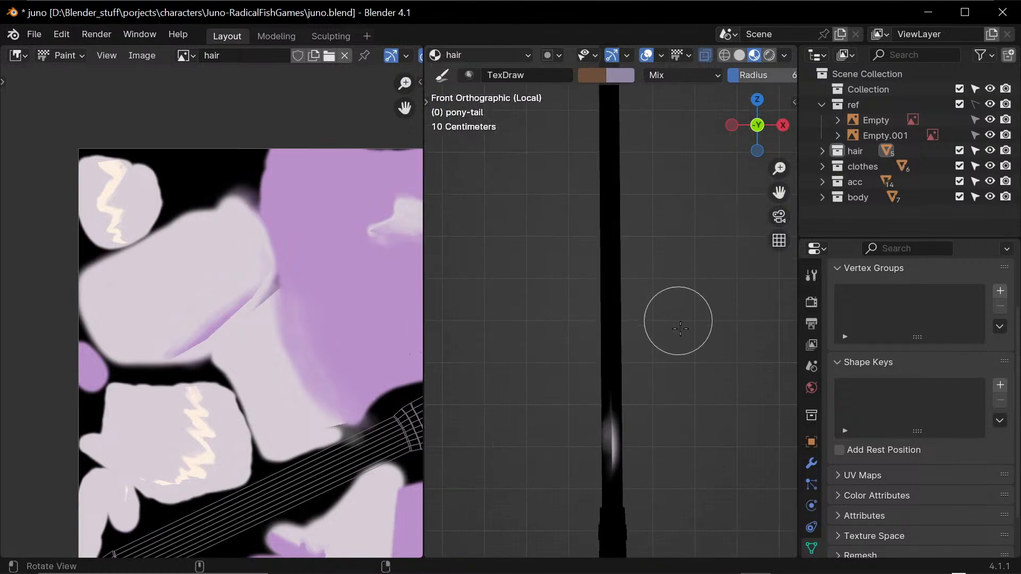
key("q")
left_click(656, 420)
middle_click_drag(665, 413, 663, 301, "shift")
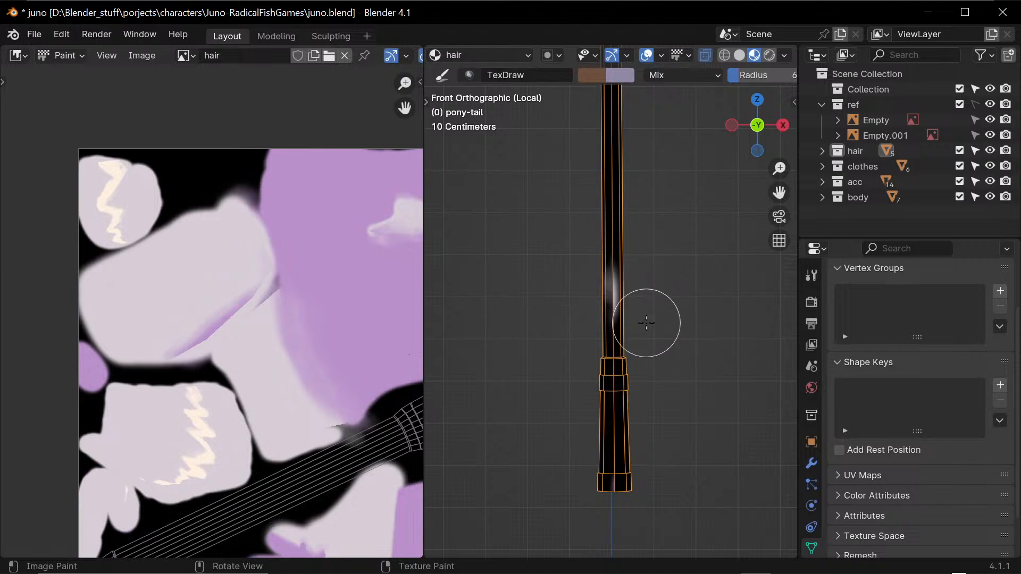
- Paint the front of the pony-tail's lower wrap brown, reducing the brush radius to about 27 for the upper bands
middle_click_drag(621, 367, 642, 332, "shift")
mouse_move(642, 332)
left_mouse_down()
mouse_move(611, 444)
mouse_move(605, 364)
mouse_move(608, 401)
left_mouse_up()
key("f")
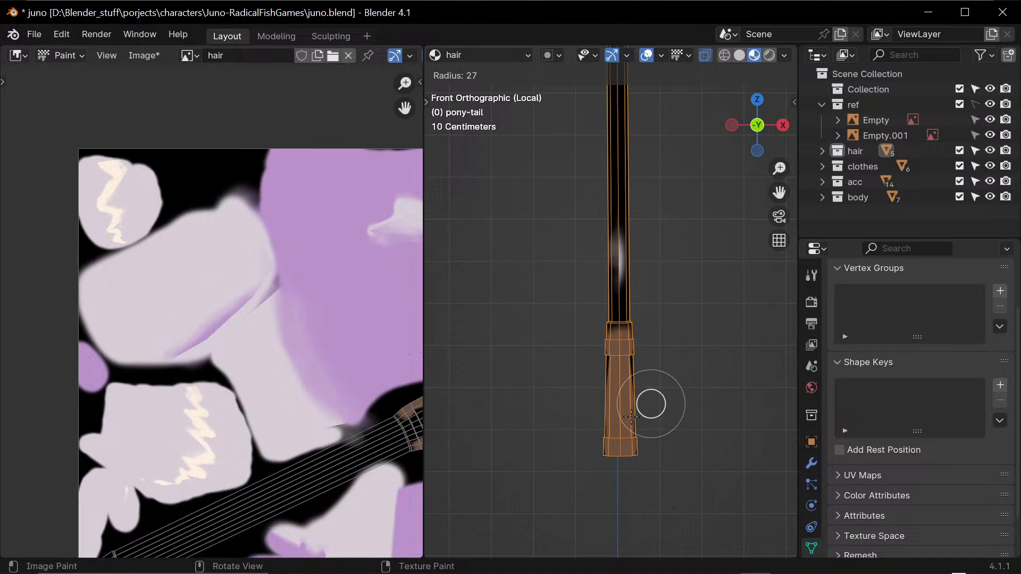
left_click(660, 409)
scroll(672, 381, "up", 4)
mouse_move(686, 349)
left_mouse_down()
mouse_move(611, 399)
mouse_move(665, 378)
left_mouse_up()
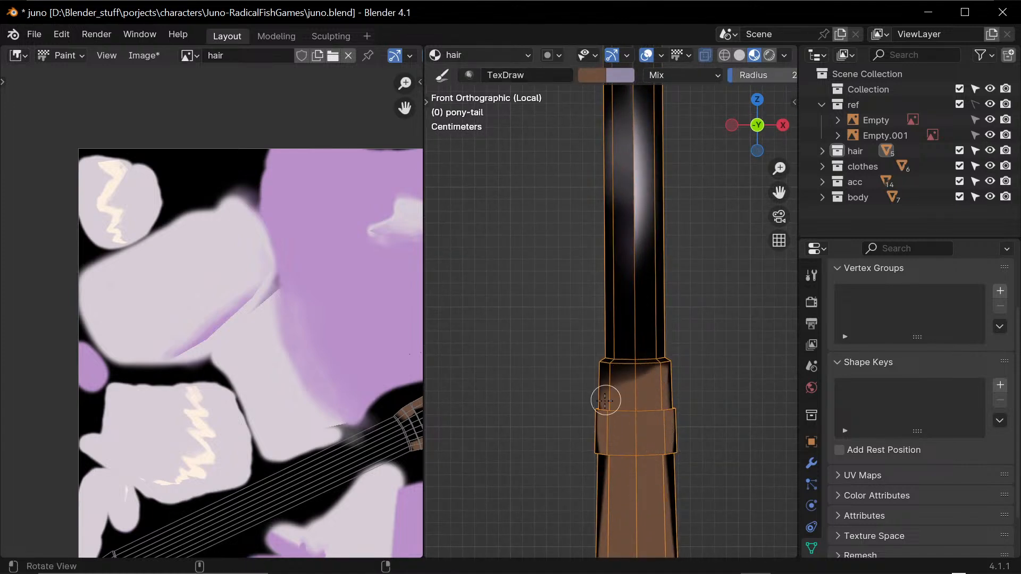
- Extend the brown paint around the side faces of the pony-tail's lower wrap
middle_click_drag(605, 399, 637, 365)
mouse_move(636, 365)
left_mouse_down()
mouse_move(595, 370)
mouse_move(625, 362)
mouse_move(575, 493)
mouse_move(569, 456)
left_mouse_up()
middle_click_drag(570, 456, 607, 481)
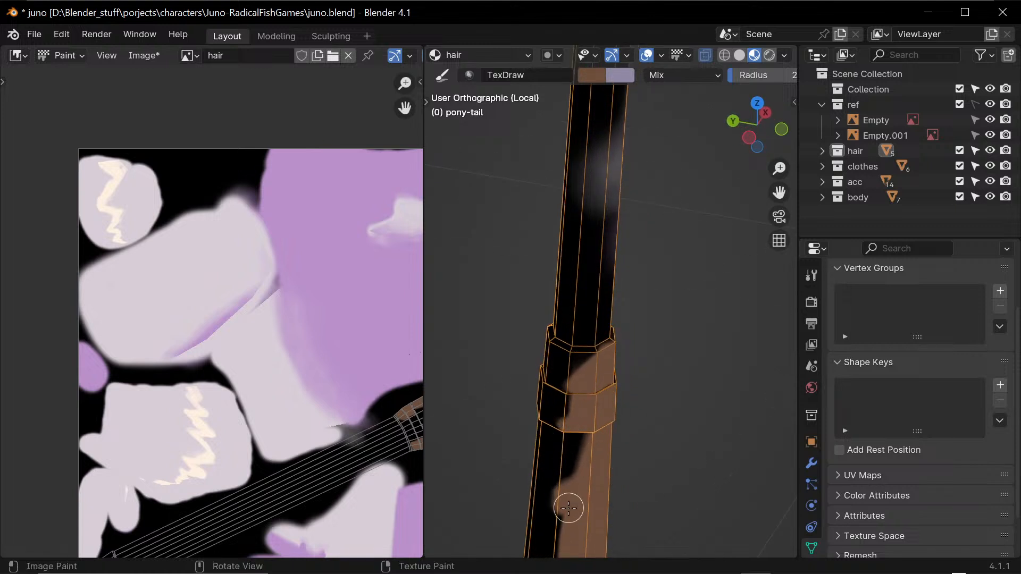
left_click_drag(547, 500, 567, 481)
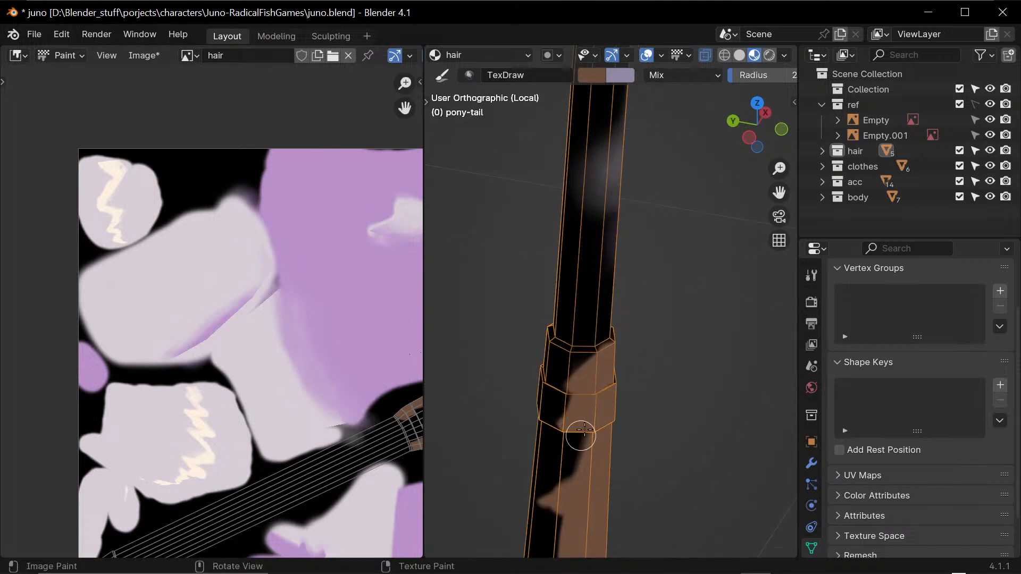
left_click_drag(567, 417, 591, 404)
mouse_move(592, 404)
middle_mouse_down()
mouse_move(584, 394)
mouse_move(589, 490)
middle_mouse_up()
mouse_move(589, 489)
left_mouse_down()
mouse_move(569, 468)
mouse_move(567, 433)
mouse_move(577, 432)
left_mouse_up()
middle_click_drag(572, 431, 635, 357, "shift")
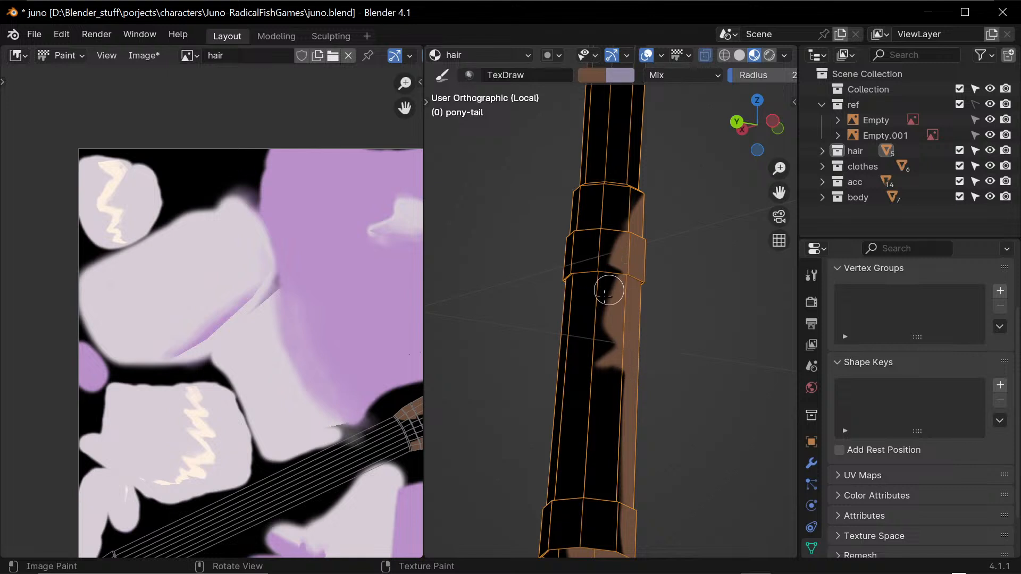
- Fill the remaining black areas of the wrap's UV island with brown on the hair texture
scroll(246, 292, "up", 2)
mouse_move(246, 292)
middle_mouse_down("ctrl")
mouse_move(345, 336)
mouse_move(355, 316)
middle_mouse_up("ctrl")
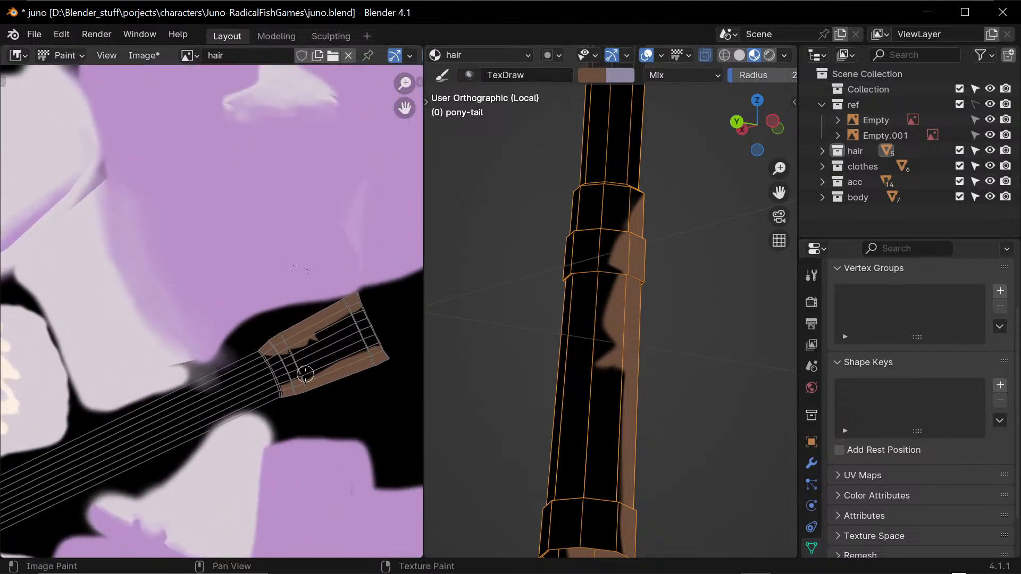
mouse_move(292, 359)
left_mouse_down()
mouse_move(304, 379)
mouse_move(292, 361)
mouse_move(287, 372)
mouse_move(303, 391)
mouse_move(287, 341)
left_mouse_up()
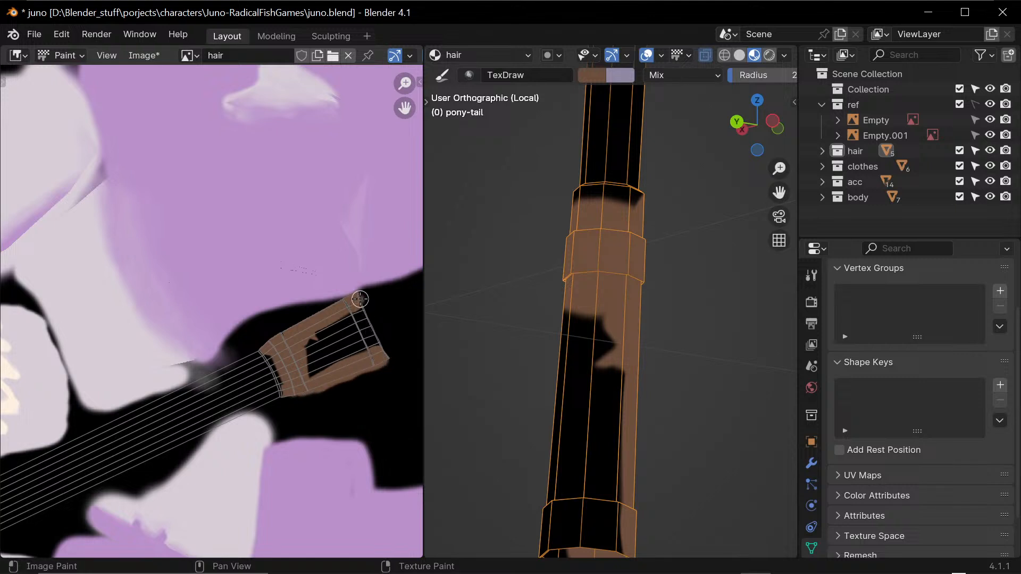
left_click_drag(360, 296, 376, 353)
mouse_move(359, 302)
left_mouse_down()
mouse_move(334, 304)
mouse_move(267, 344)
mouse_move(282, 373)
mouse_move(318, 345)
mouse_move(341, 365)
mouse_move(358, 355)
mouse_move(314, 371)
mouse_move(347, 354)
mouse_move(335, 335)
mouse_move(314, 344)
mouse_move(351, 324)
mouse_move(365, 342)
mouse_move(360, 330)
left_mouse_up()
mouse_move(360, 334)
middle_mouse_down("ctrl")
mouse_move(392, 257)
mouse_move(372, 321)
mouse_move(351, 332)
mouse_move(296, 319)
middle_mouse_up("ctrl")
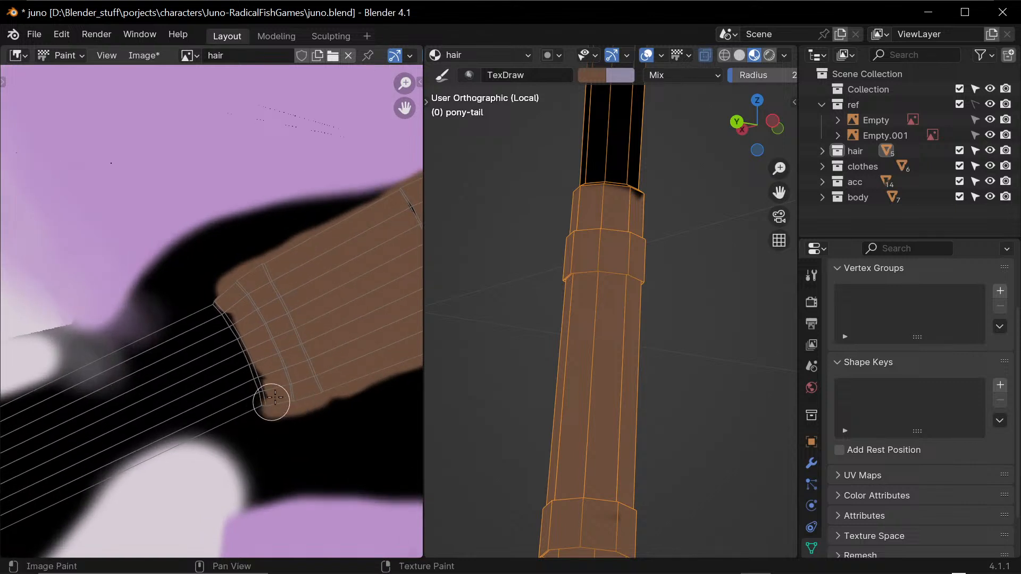
- Shrink the brush and touch up the brown along the wrap's upper edge, where its UV island meets the black strand
key("f")
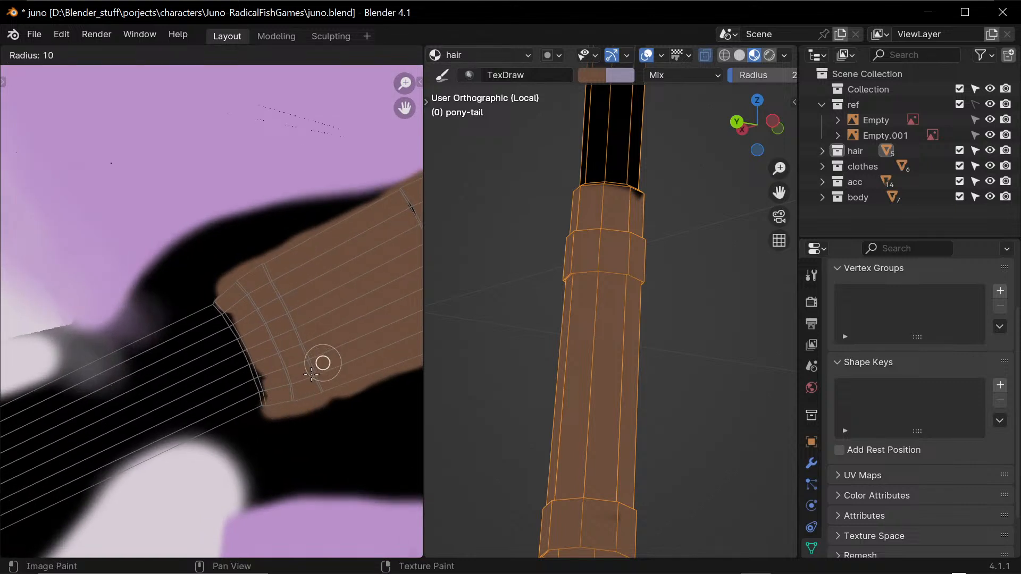
left_click(309, 377)
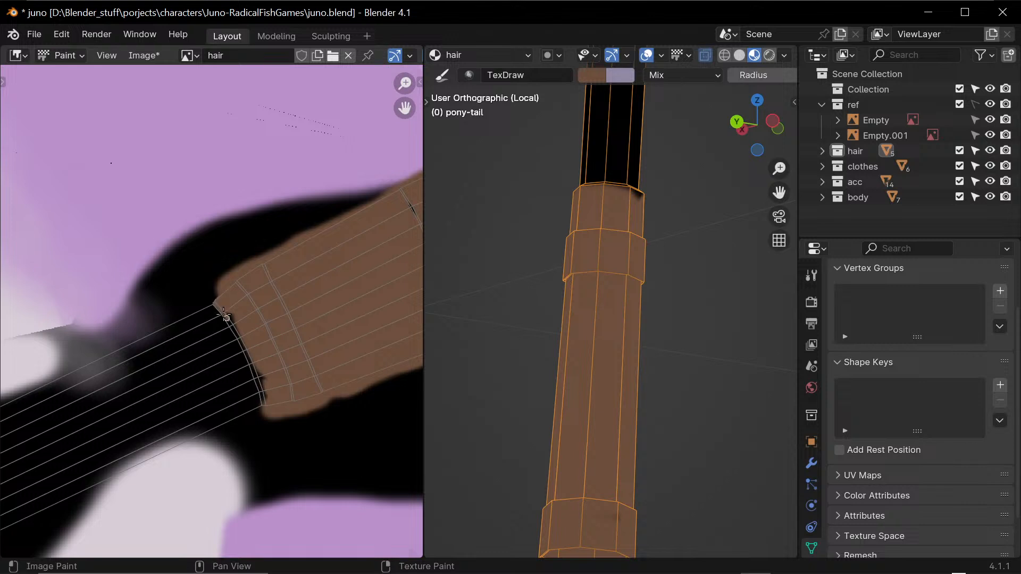
mouse_move(238, 337)
left_mouse_down()
mouse_move(264, 393)
mouse_move(257, 379)
left_mouse_up()
mouse_move(232, 316)
left_mouse_down()
mouse_move(240, 333)
mouse_move(219, 281)
left_mouse_up()
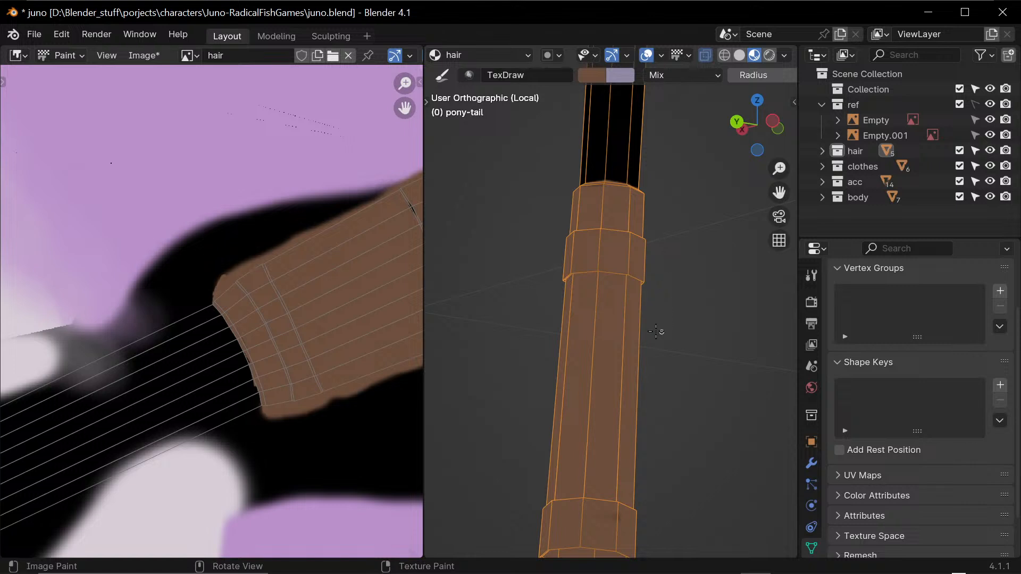
- Turn off X-ray and sample the black of the unpainted pony-tail strand as the brush colour
middle_click_drag(472, 314, 654, 394)
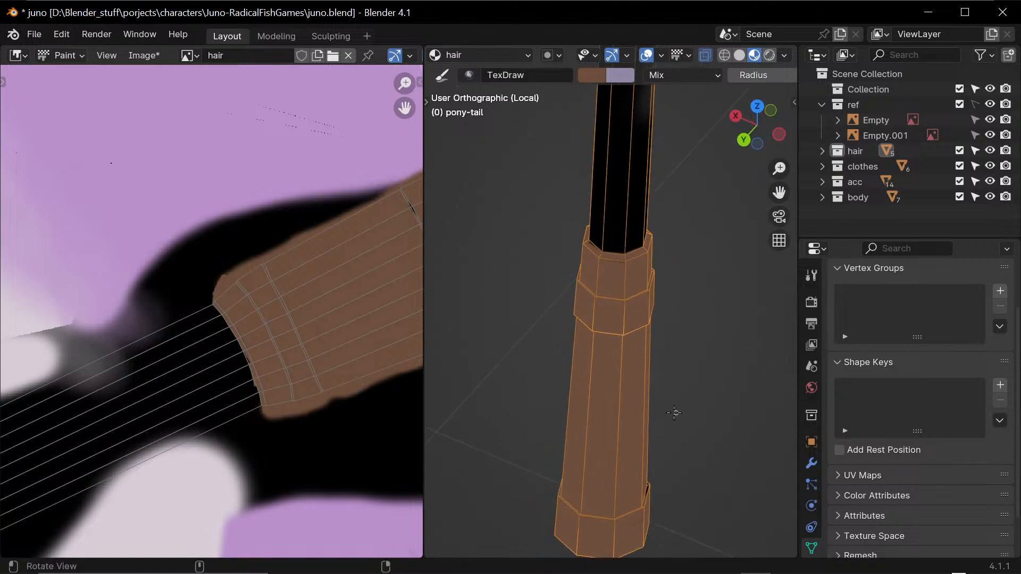
key("alt+z")
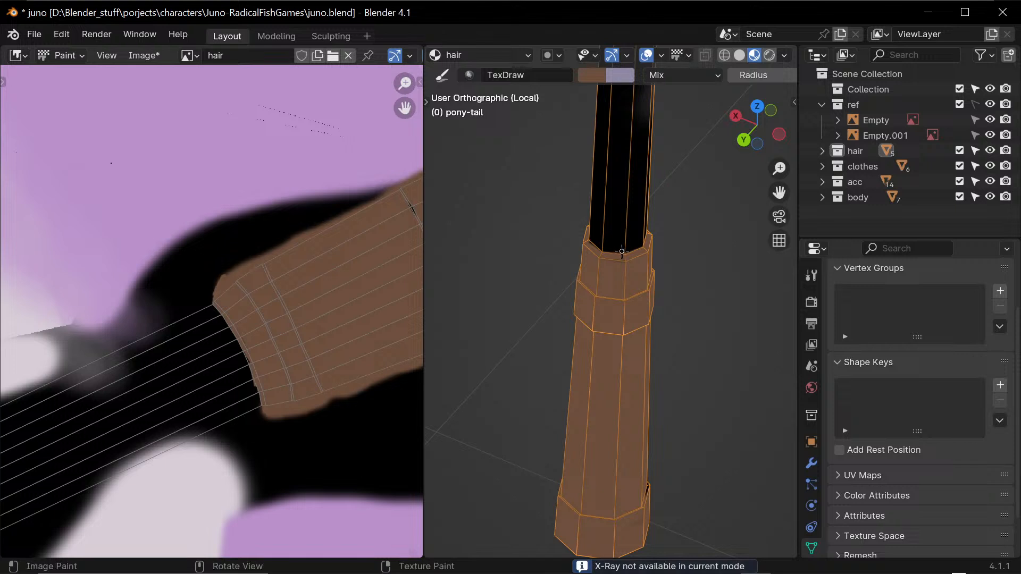
key("s")
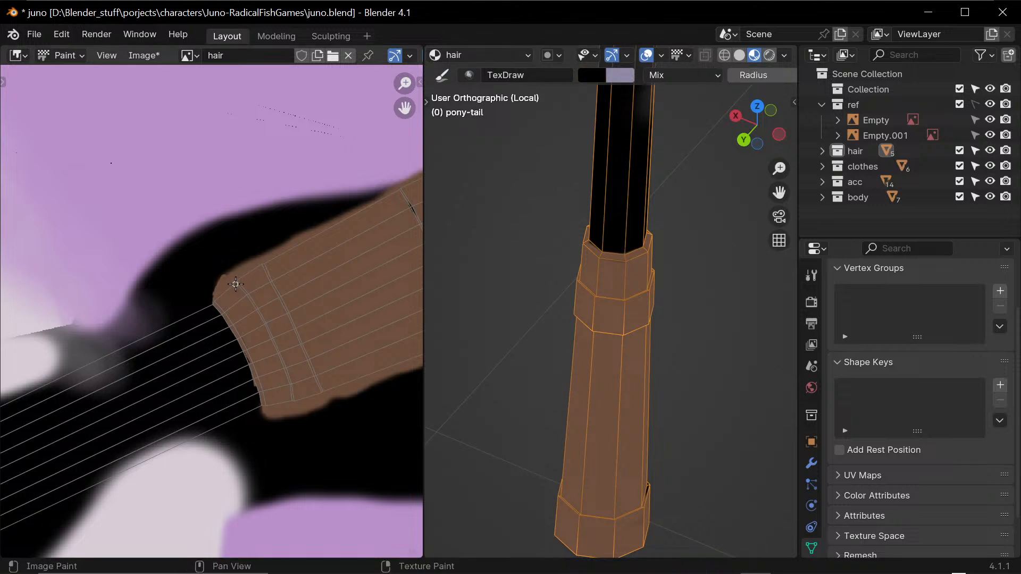
left_click_drag(246, 291, 268, 326)
left_click_drag(292, 397, 269, 333)
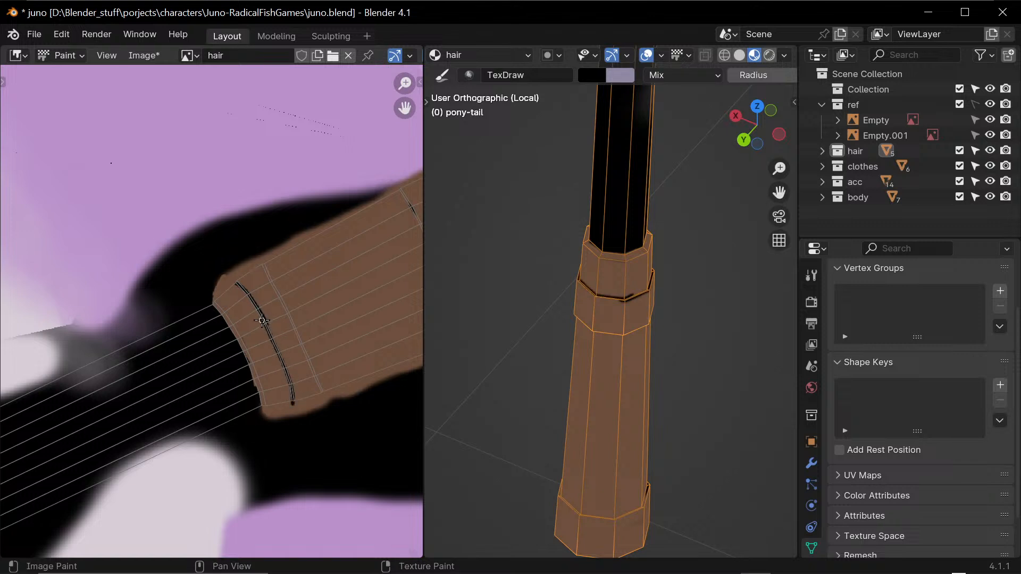
key("ctrl+z")
key("ctrl+z")
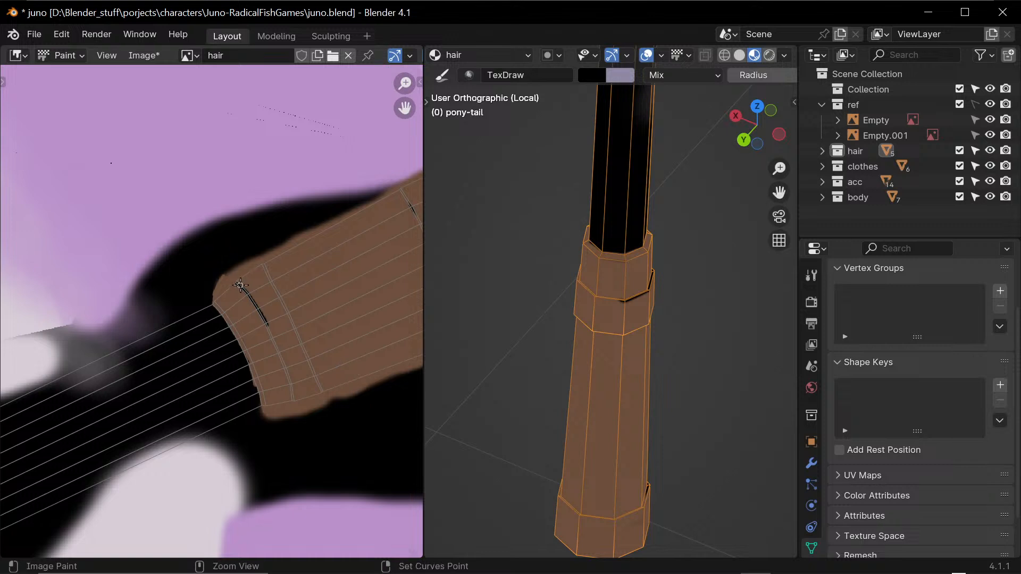
- Paint thin black lines along the two edges of the wrap's upper band on the hair texture
left_click_drag(236, 282, 265, 323)
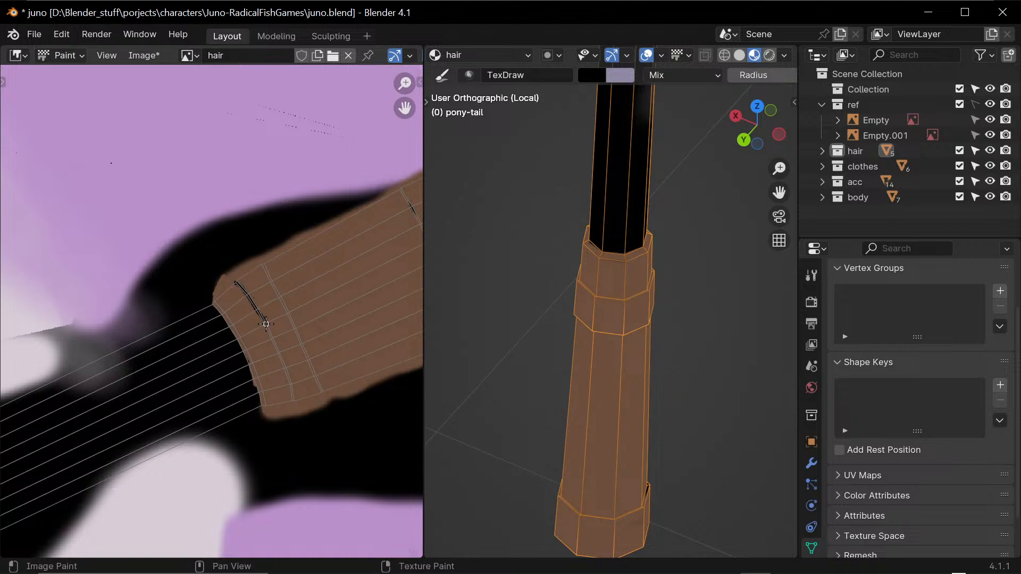
key("ctrl+z")
left_click_drag(241, 286, 292, 401)
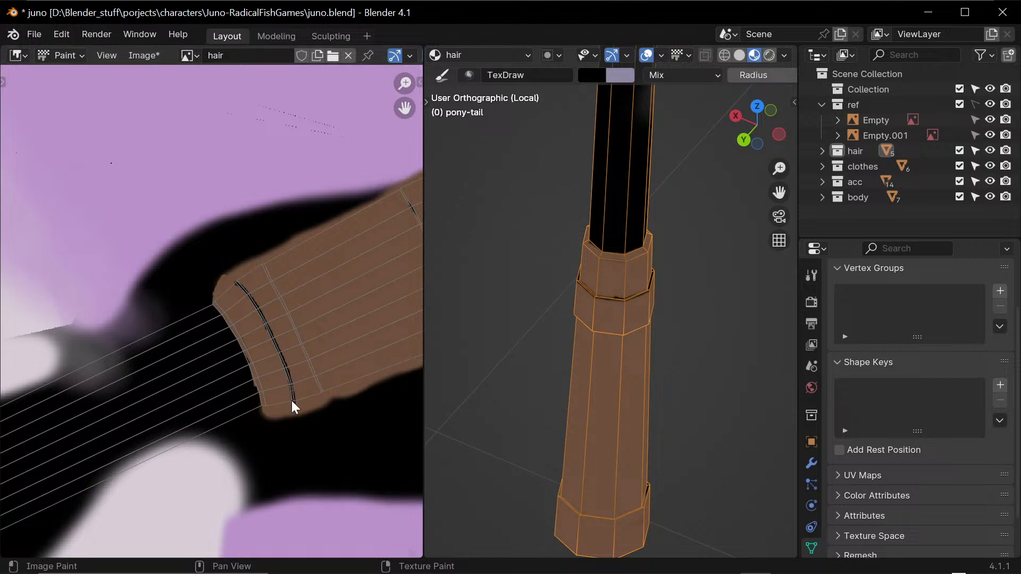
key("s")
key("s")
left_click_drag(264, 266, 329, 396)
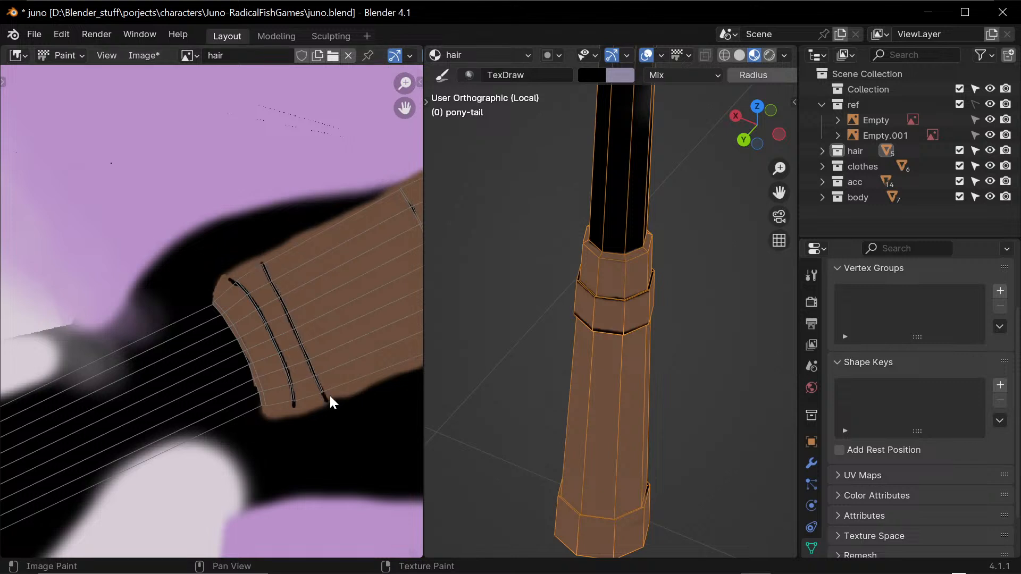
- Trim the black outlines of the upper band with sampled brown all around the pony-tail model
middle_click_drag(612, 346, 704, 230)
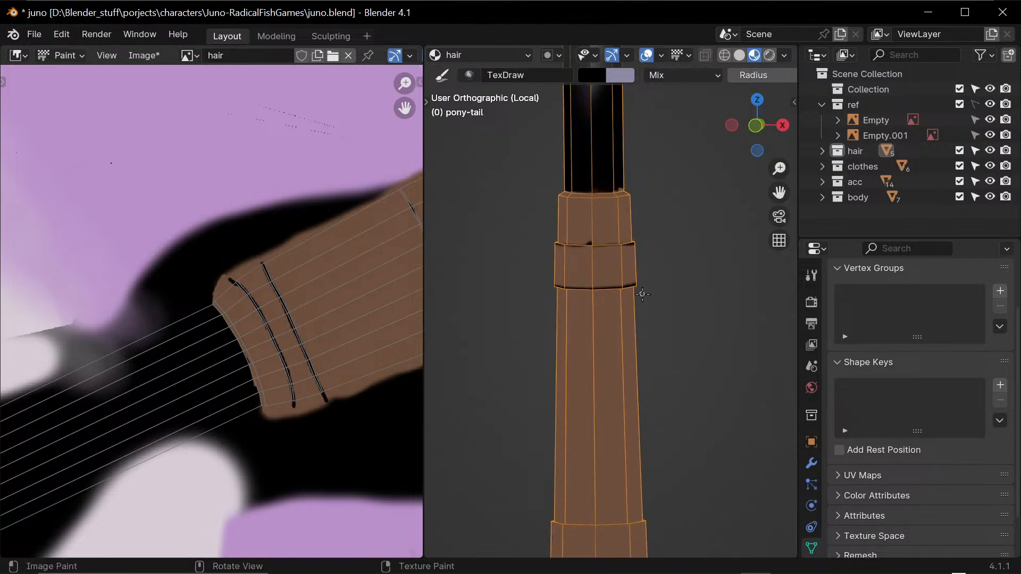
scroll(704, 230, "up", 4)
mouse_move(634, 175)
left_mouse_down()
mouse_move(558, 178)
mouse_move(645, 174)
left_mouse_up()
key("ctrl+z")
key("s")
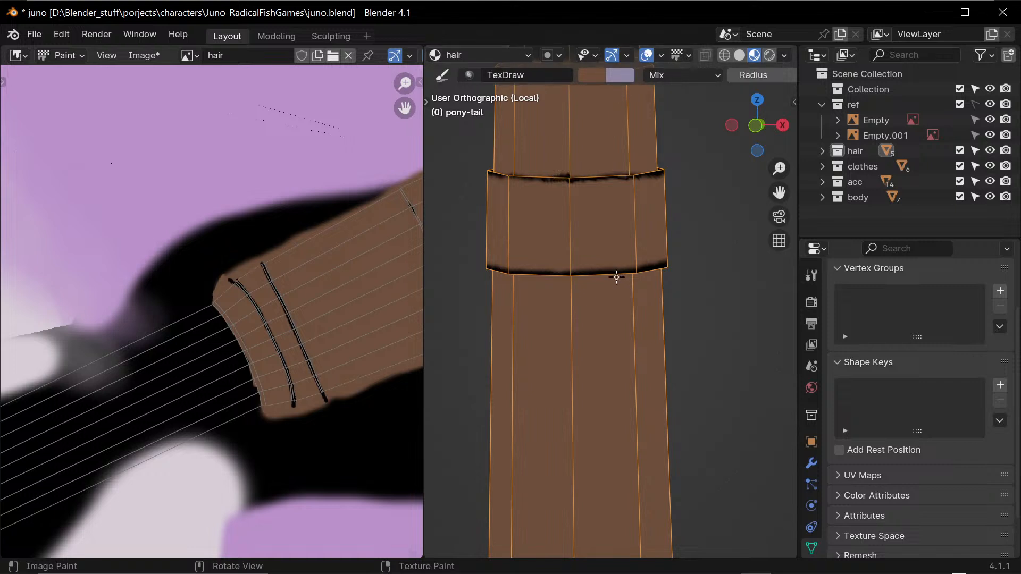
mouse_move(638, 323)
middle_mouse_down()
mouse_move(638, 358)
mouse_move(684, 388)
mouse_move(703, 358)
mouse_move(564, 341)
mouse_move(585, 304)
middle_mouse_up()
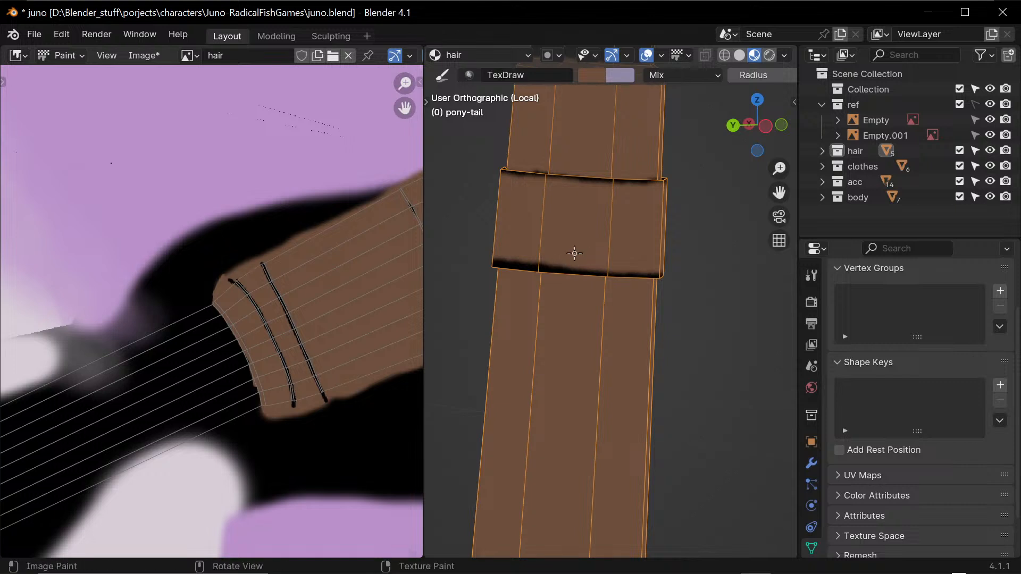
mouse_move(576, 251)
middle_mouse_down()
mouse_move(573, 343)
mouse_move(648, 319)
middle_mouse_up()
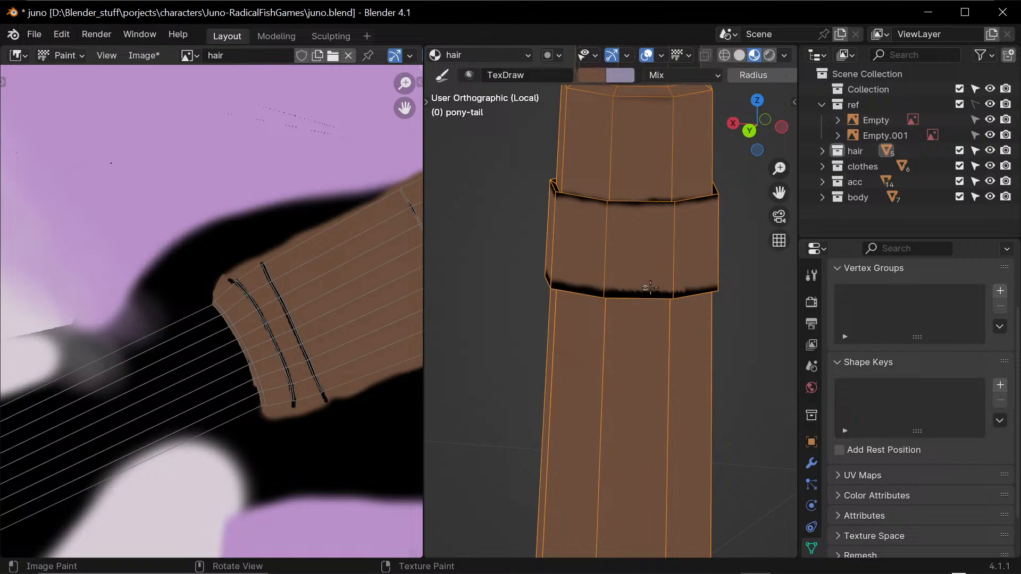
middle_click_drag(638, 284, 714, 270)
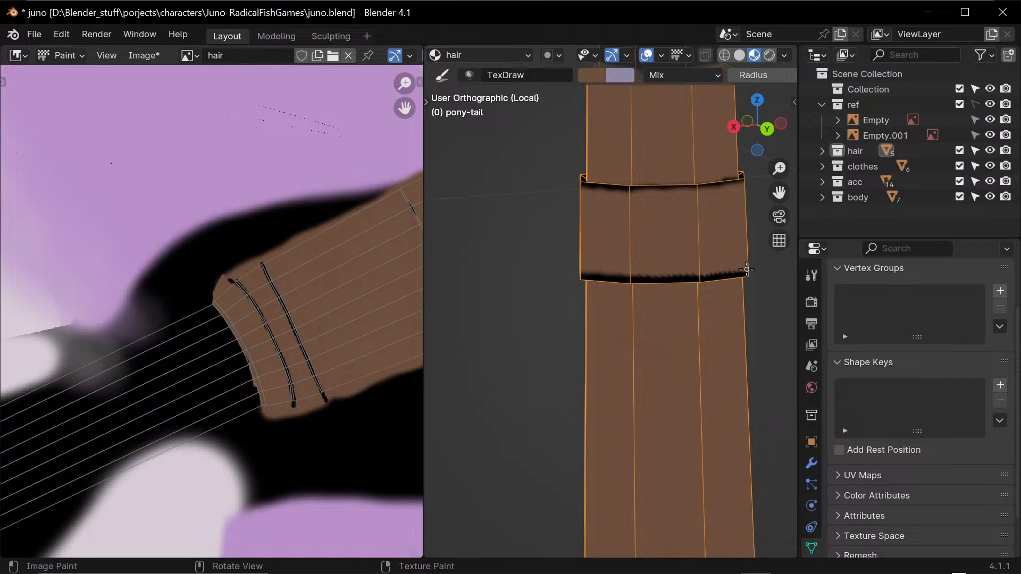
mouse_move(628, 275)
middle_mouse_down()
mouse_move(699, 285)
mouse_move(710, 264)
mouse_move(677, 285)
middle_mouse_up()
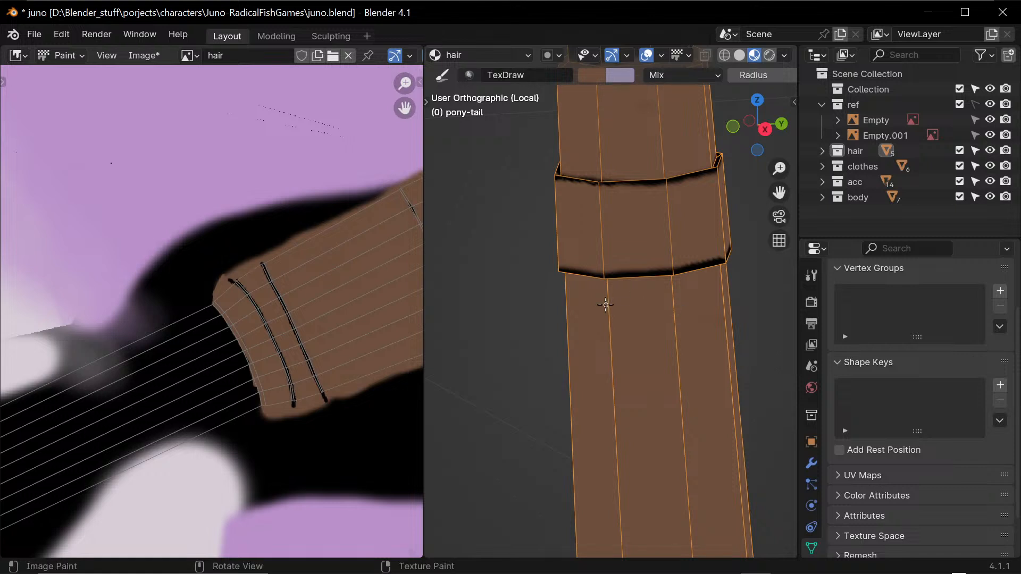
middle_click_drag(606, 296, 655, 319)
- Sample black and paint a thin line along the wrap's upper edge, where its UV island meets the black strand
key("s")
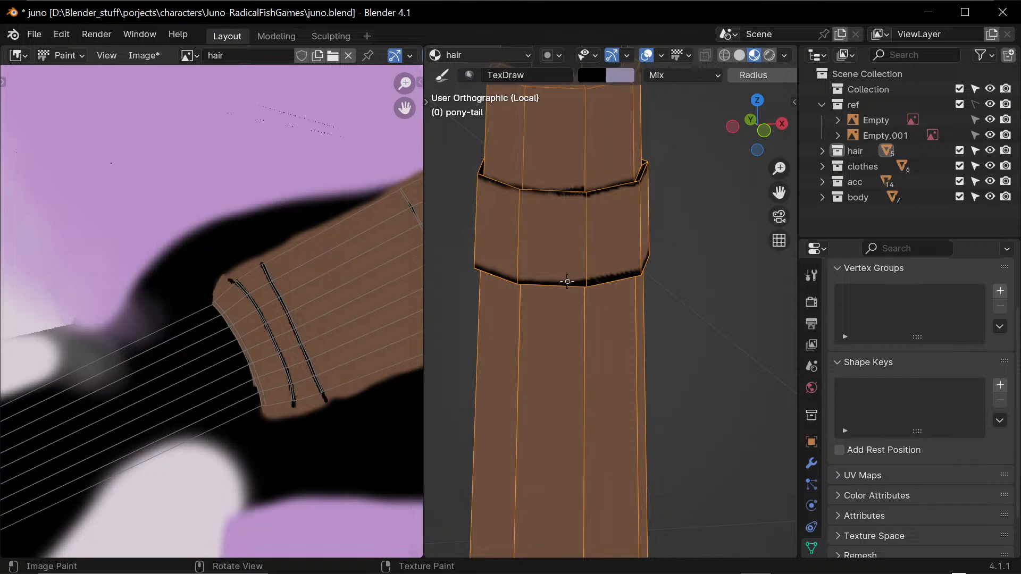
mouse_move(589, 301)
middle_mouse_down()
mouse_move(670, 356)
mouse_move(689, 382)
middle_mouse_up()
middle_click_drag(675, 446, 636, 305, "shift")
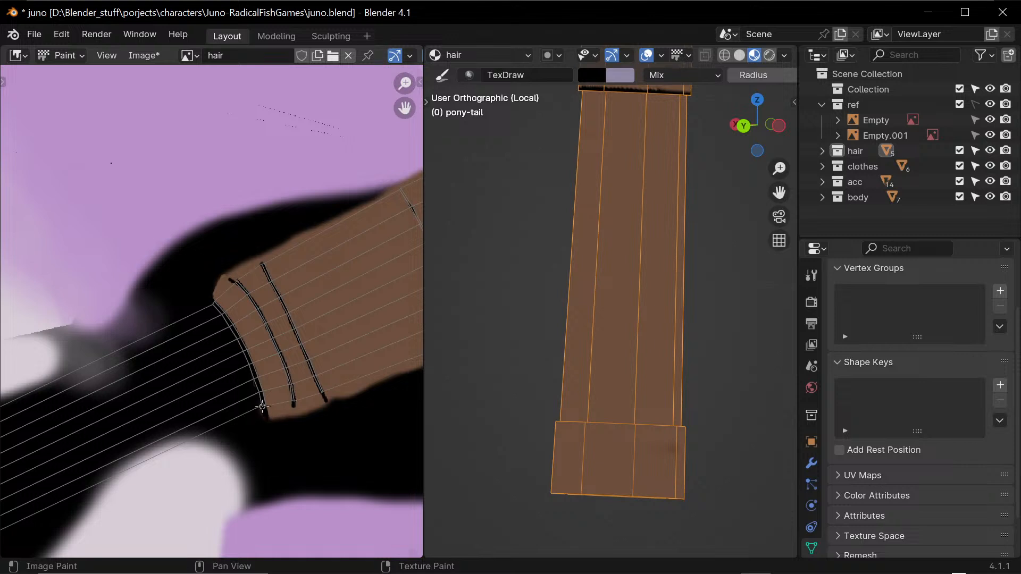
middle_click_drag(393, 325, 235, 391, "shift")
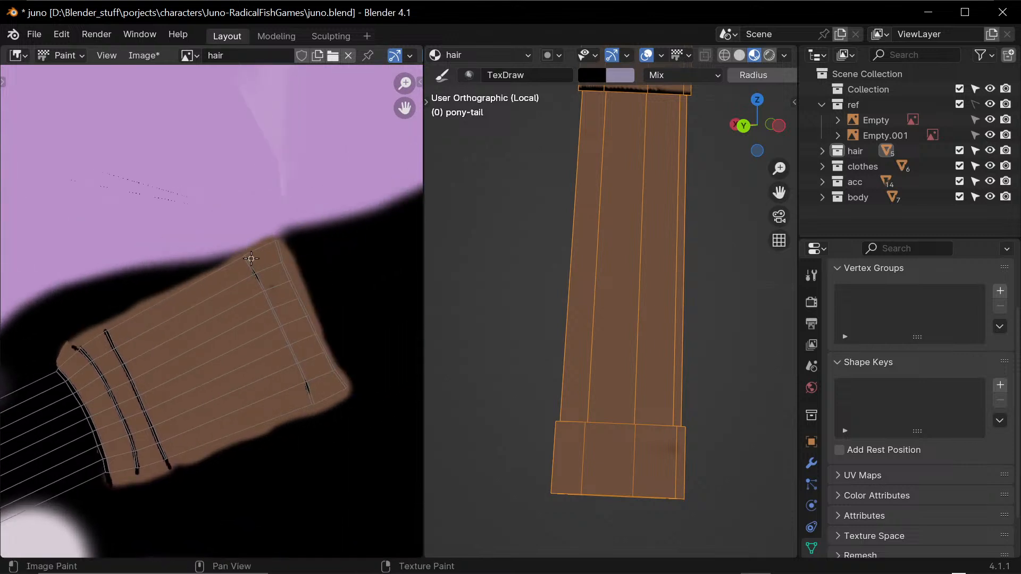
left_click_drag(263, 287, 273, 314)
key("ctrl+z")
left_click_drag(245, 257, 318, 418)
key("ctrl+z")
left_click_drag(244, 257, 314, 414)
key("ctrl+z")
left_click_drag(247, 259, 314, 415)
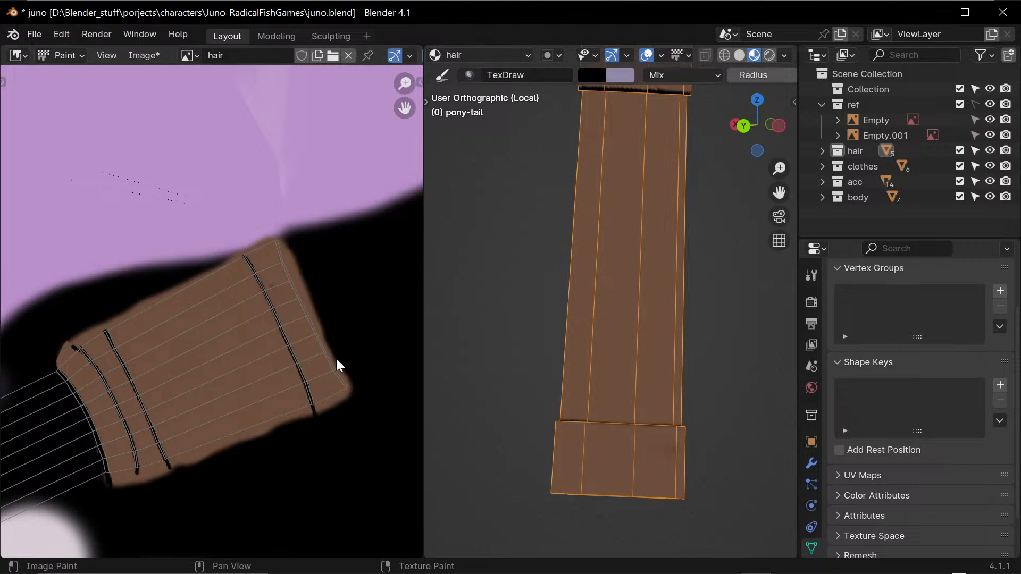
key("ctrl+z")
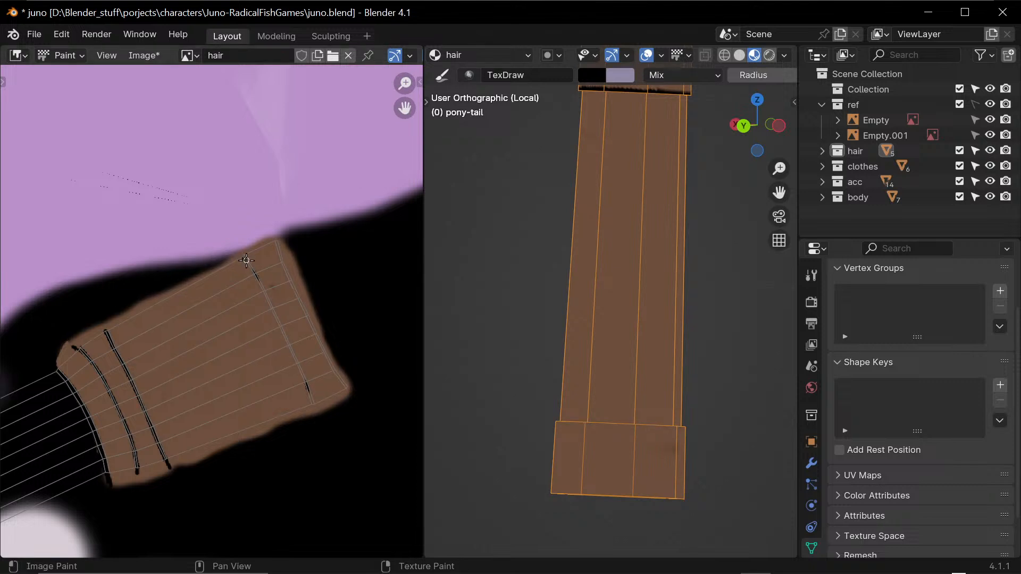
key("ctrl+z")
left_click_drag(245, 256, 249, 261)
key("ctrl+z")
left_click_drag(254, 272, 265, 292)
key("ctrl+z")
- Paint thin black lines along the upper and lower edges of the wrap's bottom band on the hair texture
mouse_move(245, 256)
left_mouse_down()
mouse_move(291, 335)
mouse_move(313, 410)
left_mouse_up()
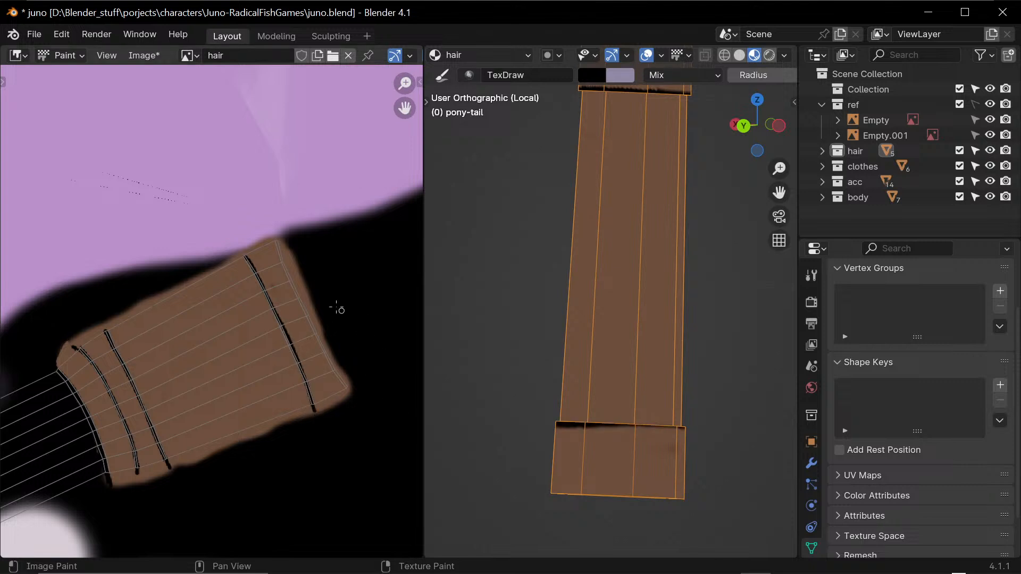
left_click_drag(282, 260, 352, 395)
key("ctrl+z")
left_click_drag(275, 239, 306, 302)
key("ctrl+z")
left_click_drag(277, 242, 303, 304)
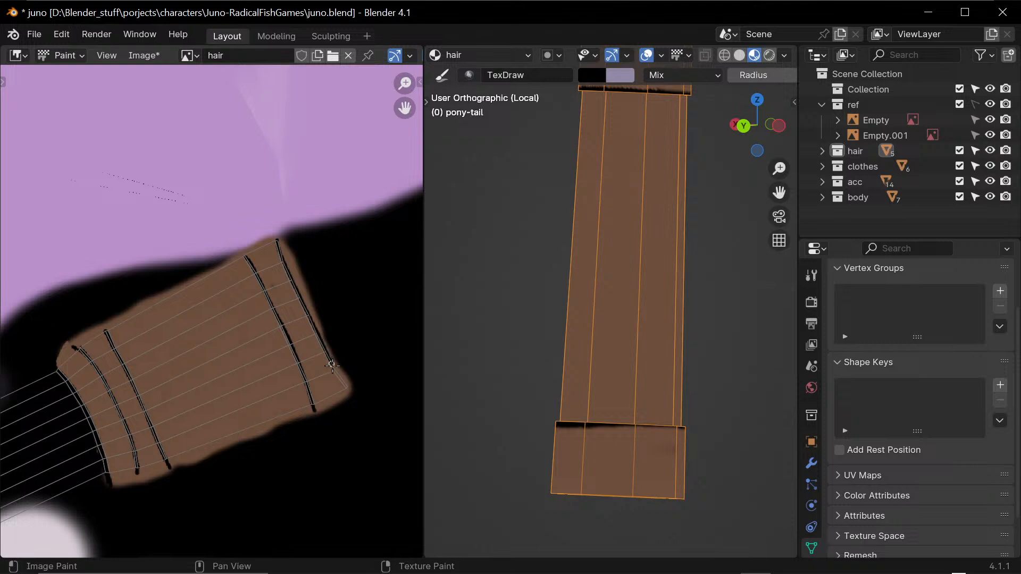
- Even out the black outline on the bottom band's upper edge around the model, alternating sampled brown and black
mouse_move(724, 426)
middle_mouse_down()
mouse_move(744, 441)
mouse_move(711, 434)
middle_mouse_up()
key("s")
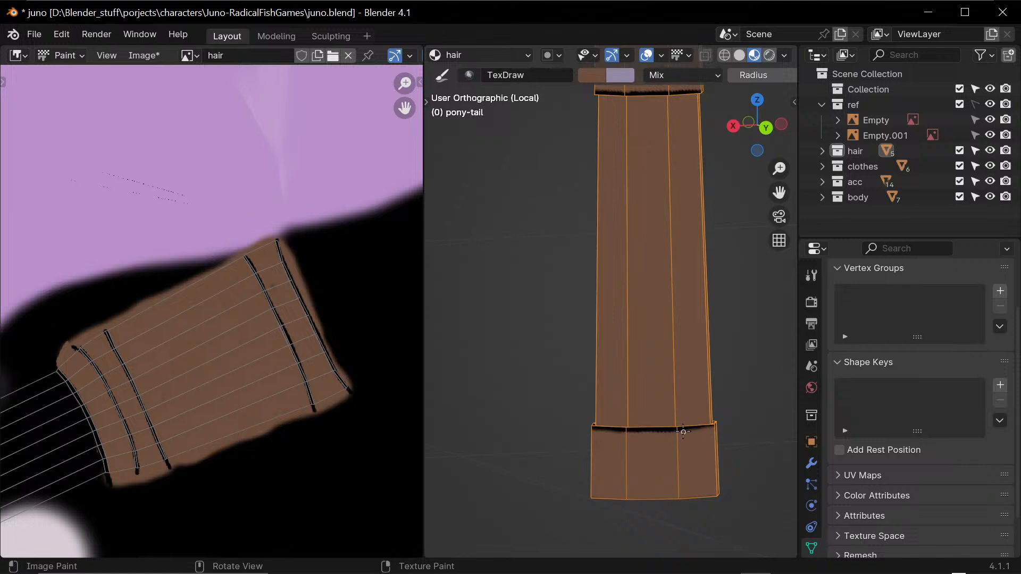
middle_click_drag(648, 446, 611, 456)
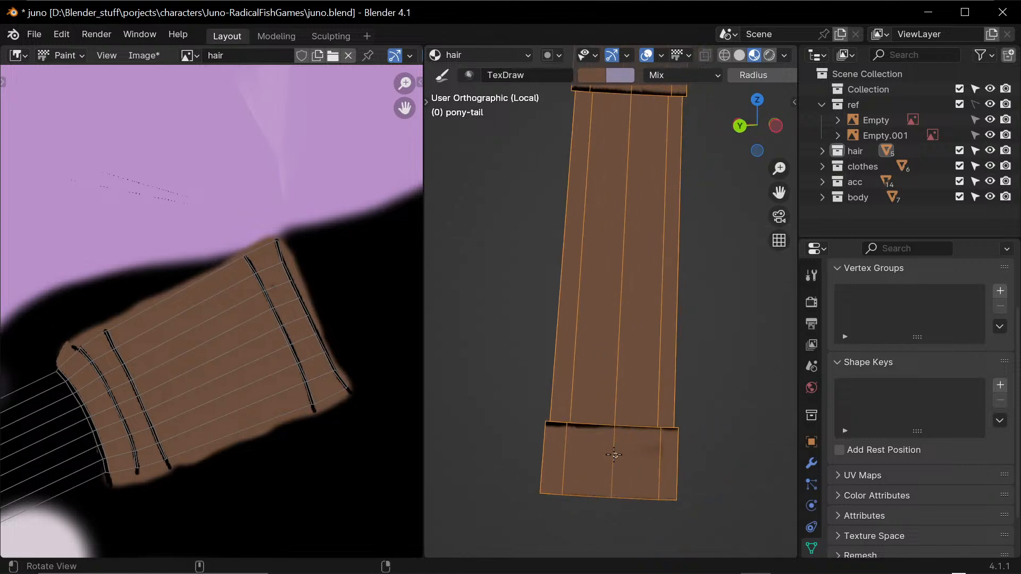
key("s")
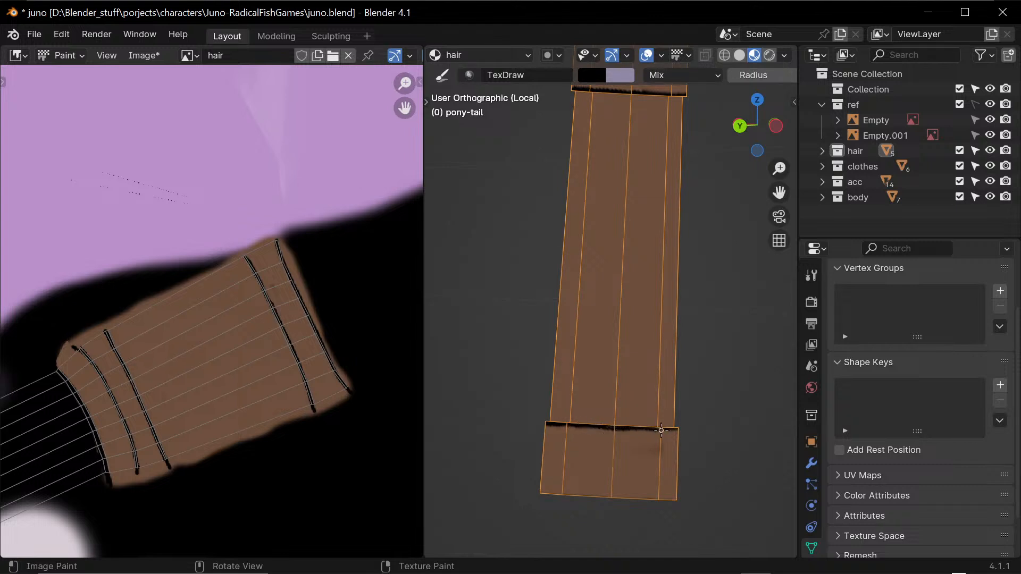
middle_click_drag(670, 430, 571, 426)
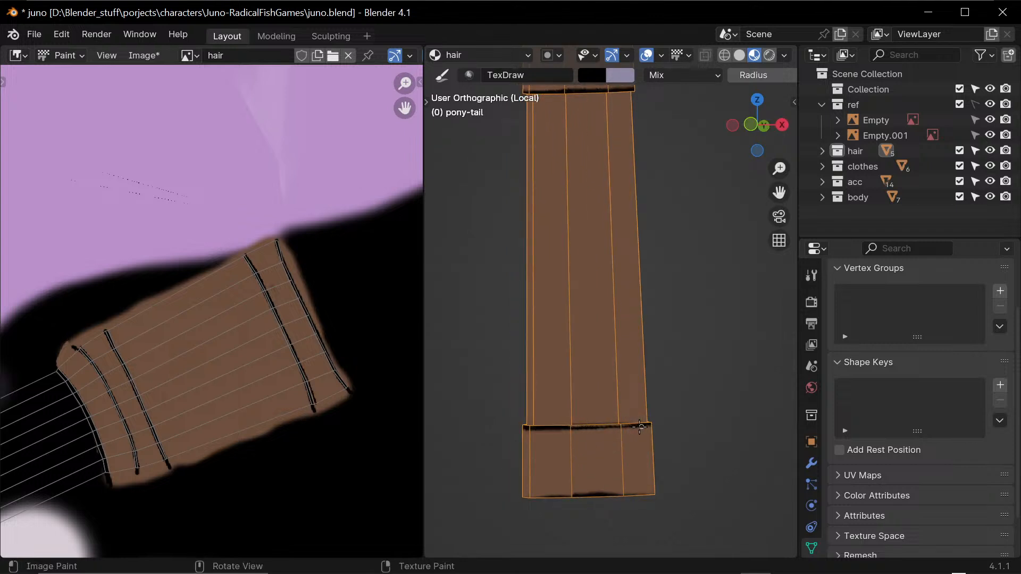
- Extend the black outline around the wrap's bottom rim on all sides of the model
middle_click_drag(672, 445, 624, 492)
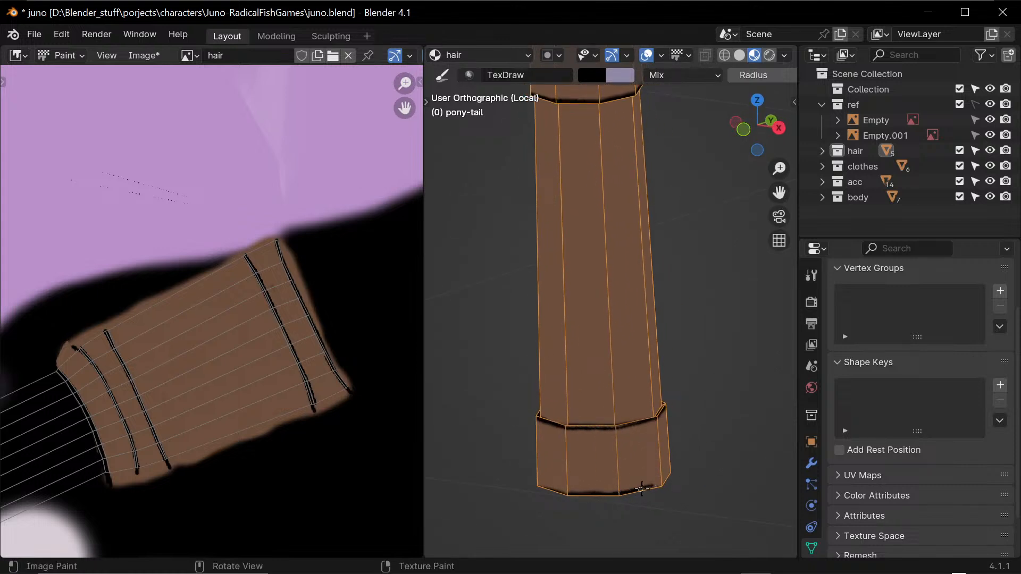
middle_click_drag(702, 494, 650, 493)
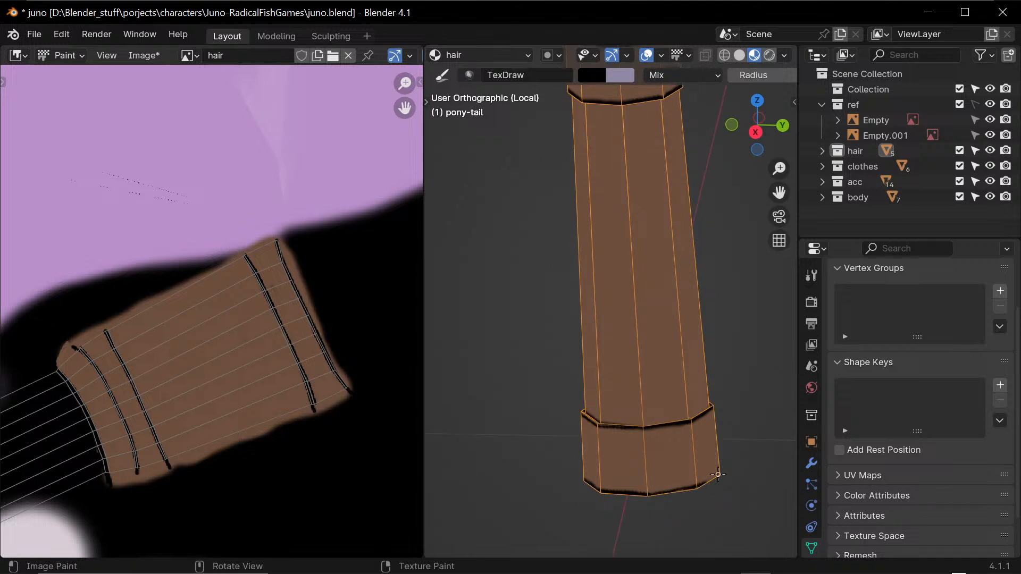
middle_click_drag(698, 484, 690, 512)
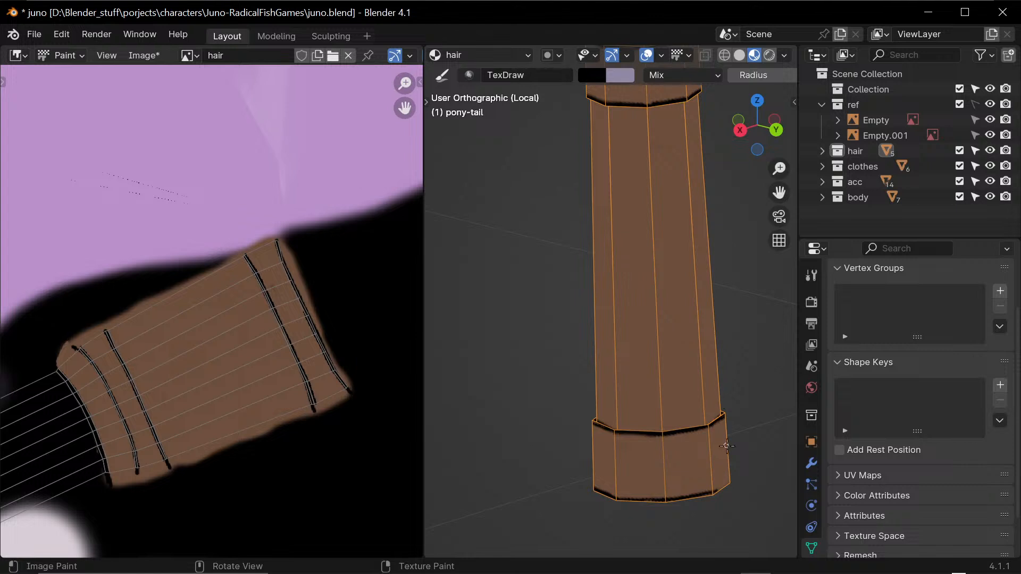
middle_click_drag(726, 446, 680, 517)
left_click_drag(666, 507, 686, 505)
key("space")
key("space")
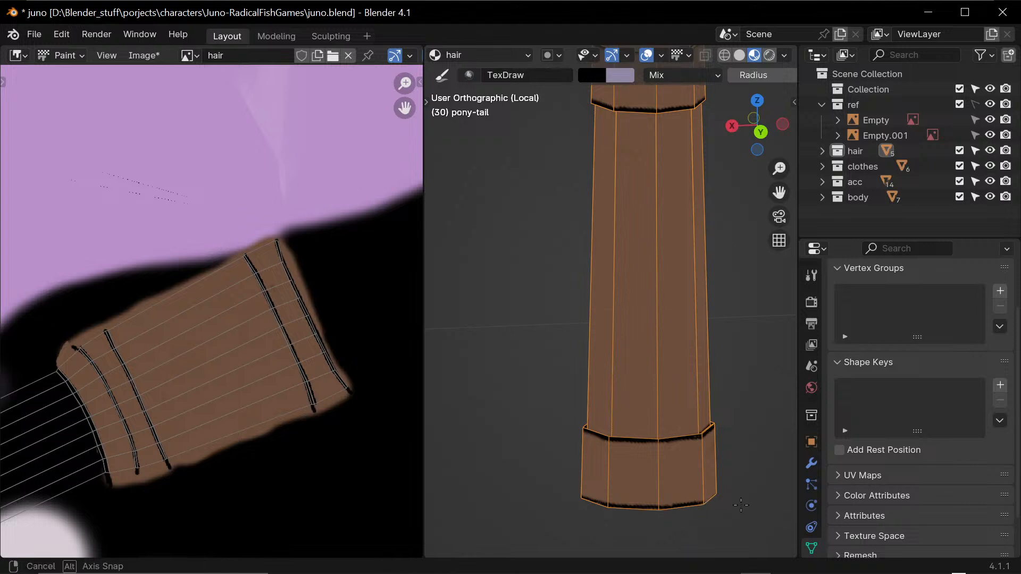
middle_click_drag(693, 504, 645, 522)
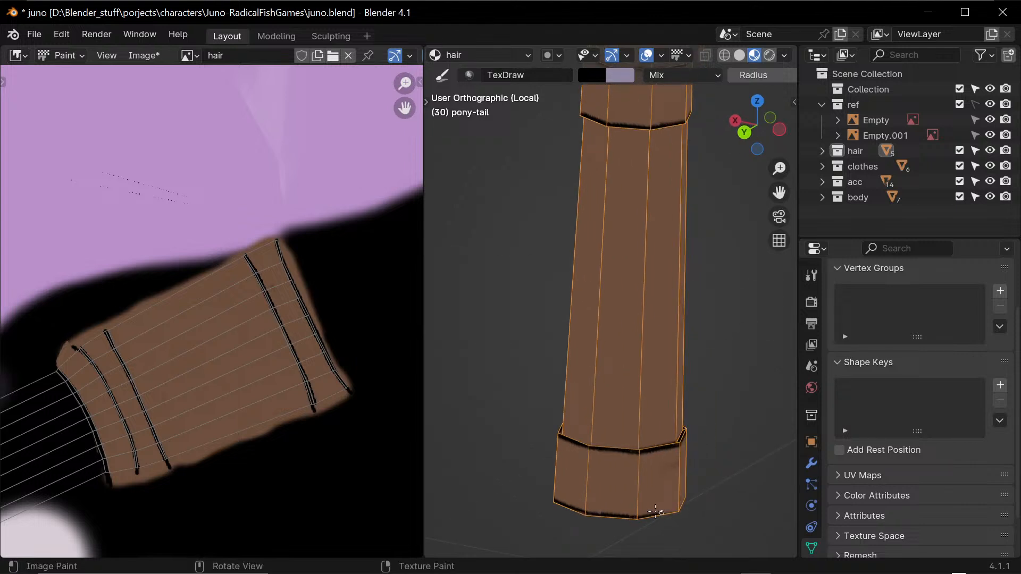
middle_click_drag(665, 512, 574, 522)
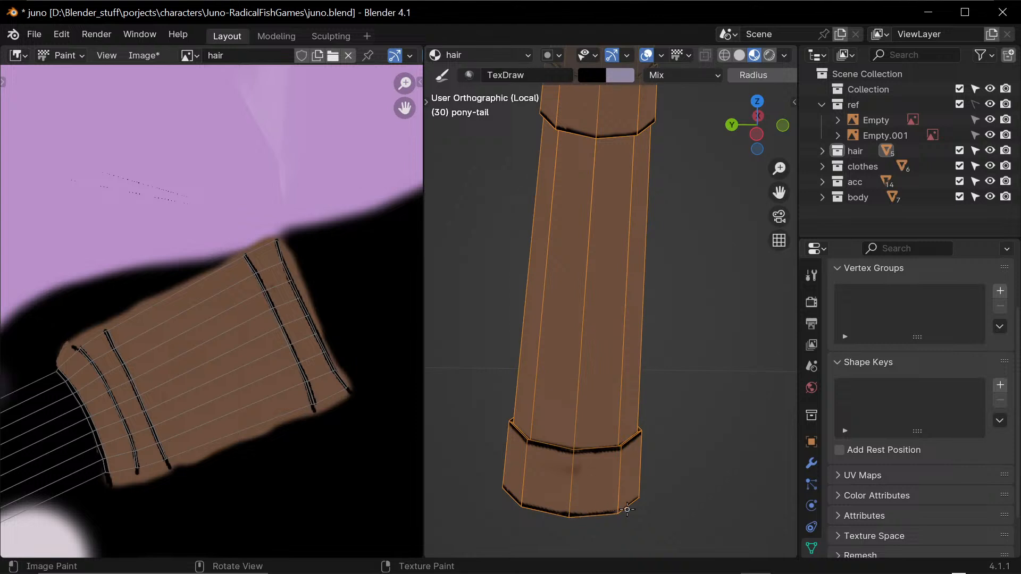
middle_click_drag(661, 519, 586, 520)
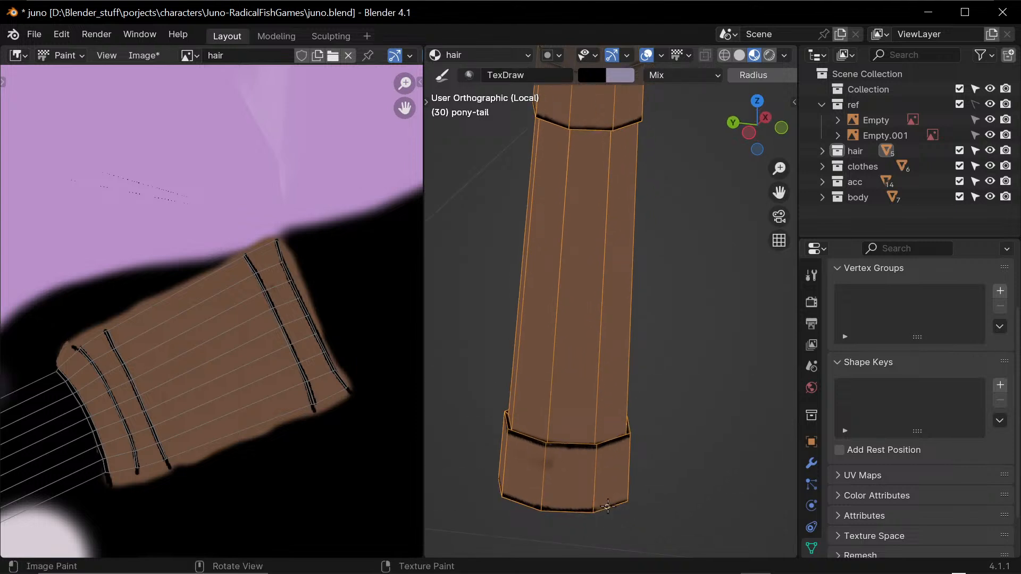
- Sample the wrap's brown as the brush colour and turn off the Wireframe overlay to review the whole wrap
key("s")
scroll(600, 478, "down", 5)
key("q")
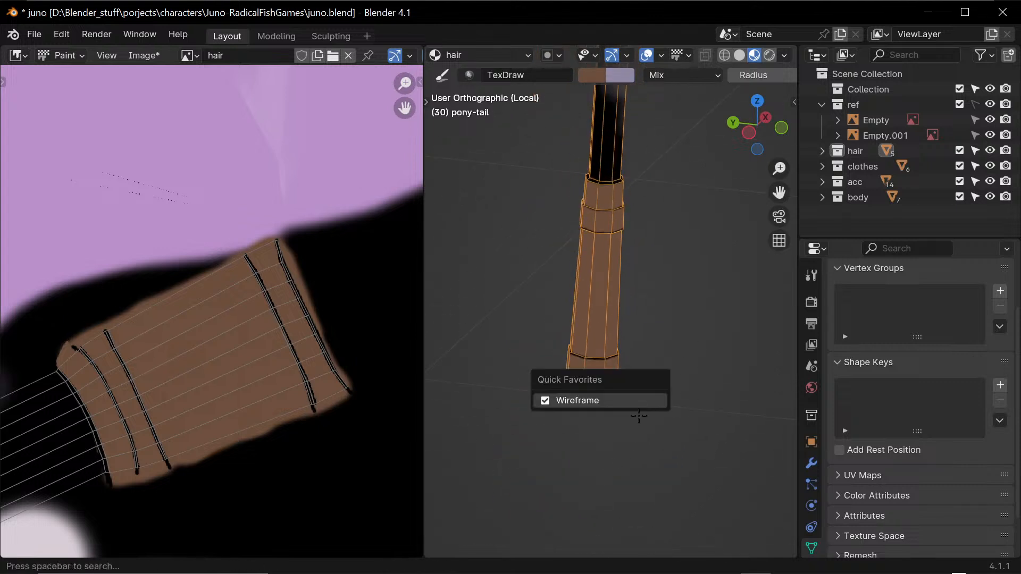
left_click(636, 400)
middle_click_drag(636, 396, 655, 246)
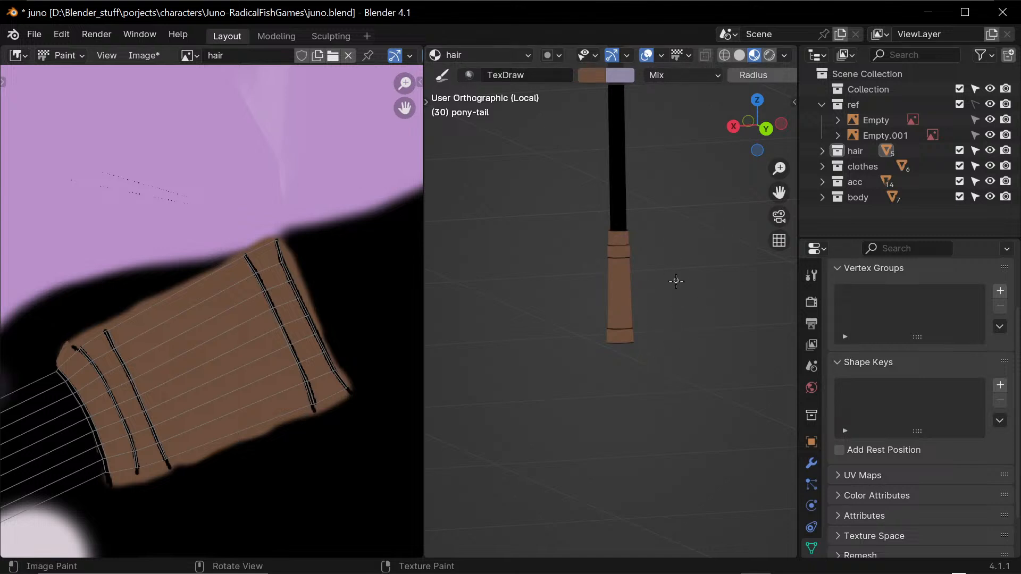
- Enlarge the brush and paint the pony-tail's upper end cap brown on its UV island, up to the double edge ring
middle_click_drag(693, 232, 631, 537, "shift")
middle_click_drag(634, 258, 640, 307, "ctrl")
mouse_move(640, 307)
middle_mouse_down("shift")
mouse_move(641, 339)
mouse_move(640, 297)
middle_mouse_up("shift")
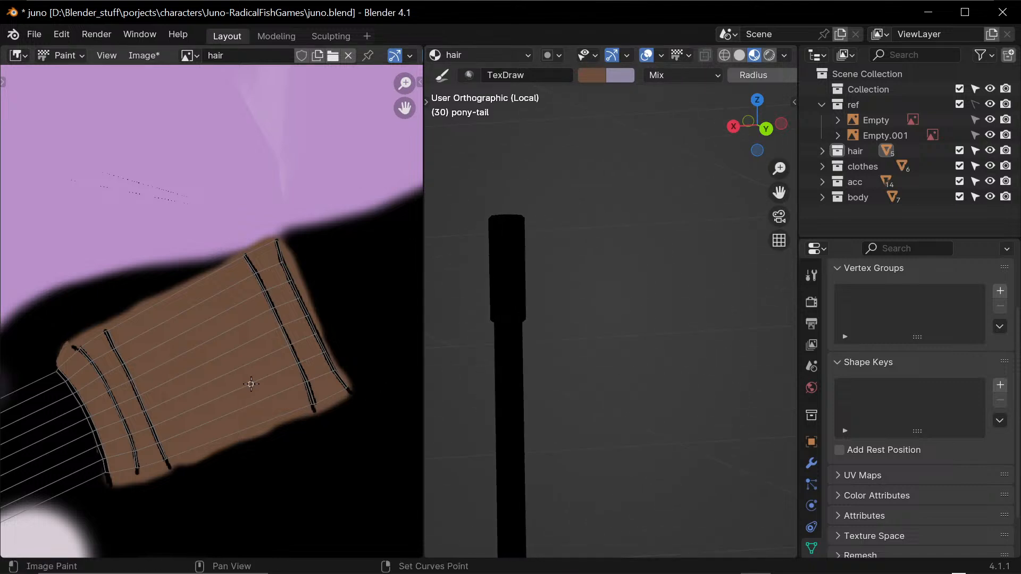
middle_click_drag(234, 469, 383, 347)
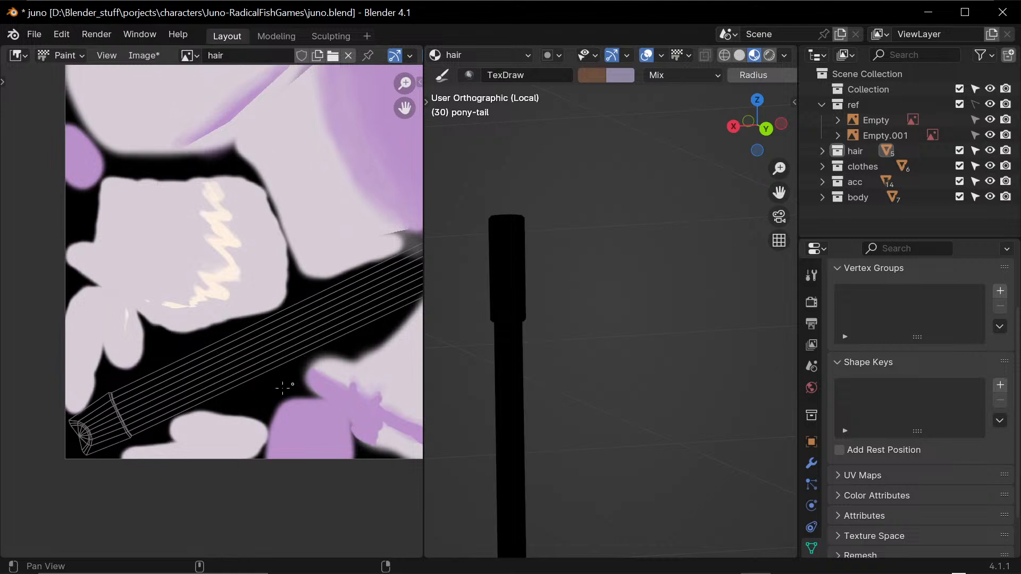
middle_click_drag(123, 479, 213, 361, "ctrl")
middle_click_drag(140, 455, 309, 329)
middle_click_drag(166, 452, 224, 378, "ctrl")
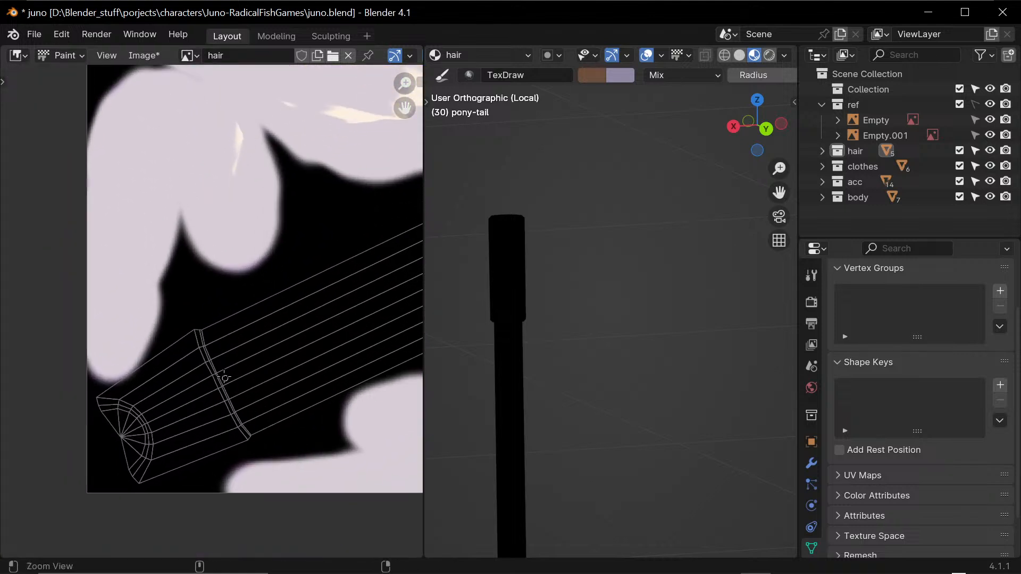
key("f")
left_click(222, 424)
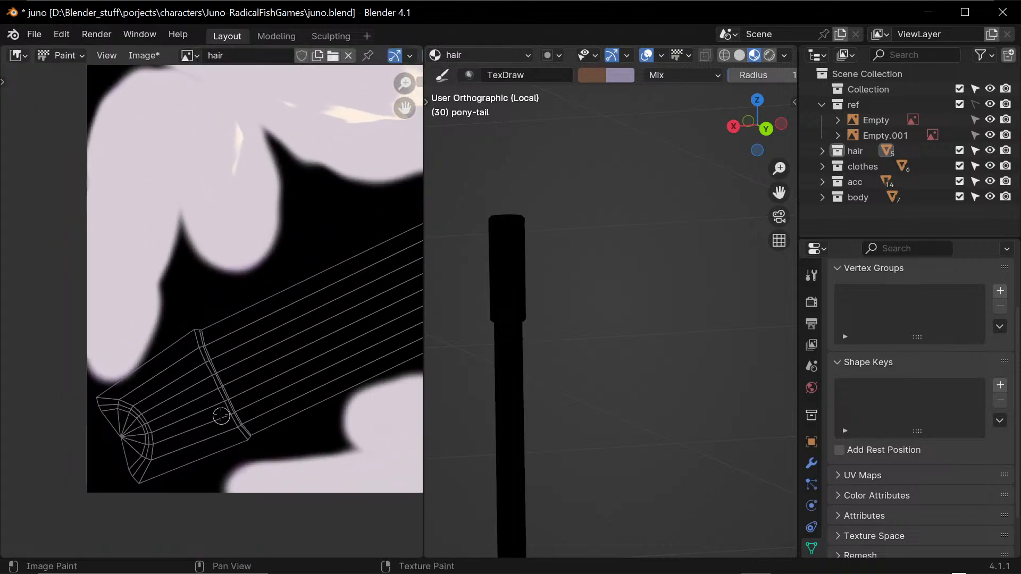
mouse_move(185, 335)
left_mouse_down()
mouse_move(240, 444)
mouse_move(225, 426)
left_mouse_up()
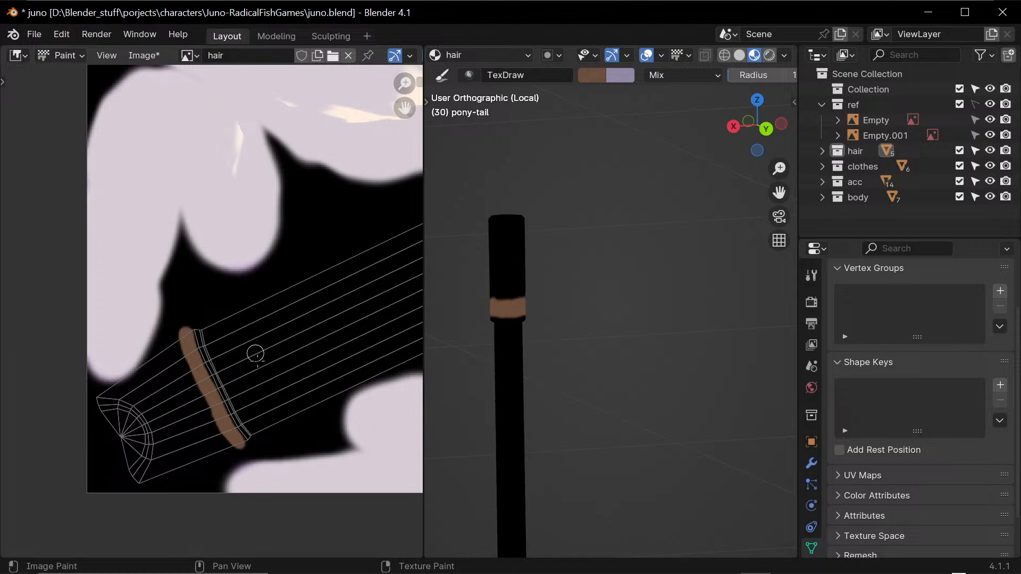
mouse_move(98, 406)
left_mouse_down()
mouse_move(183, 334)
mouse_move(104, 417)
mouse_move(140, 481)
mouse_move(148, 439)
mouse_move(114, 399)
mouse_move(105, 406)
mouse_move(118, 406)
mouse_move(110, 424)
mouse_move(125, 394)
mouse_move(168, 356)
mouse_move(133, 381)
mouse_move(169, 363)
mouse_move(130, 400)
mouse_move(136, 444)
mouse_move(175, 432)
mouse_move(144, 479)
mouse_move(231, 442)
mouse_move(170, 469)
mouse_move(222, 437)
mouse_move(187, 375)
mouse_move(186, 394)
mouse_move(156, 394)
mouse_move(142, 417)
mouse_move(144, 456)
mouse_move(139, 445)
mouse_move(167, 433)
mouse_move(153, 468)
mouse_move(210, 442)
mouse_move(196, 420)
mouse_move(154, 431)
mouse_move(179, 345)
mouse_move(99, 398)
mouse_move(114, 392)
mouse_move(110, 415)
mouse_move(99, 411)
mouse_move(134, 478)
mouse_move(259, 430)
left_mouse_up()
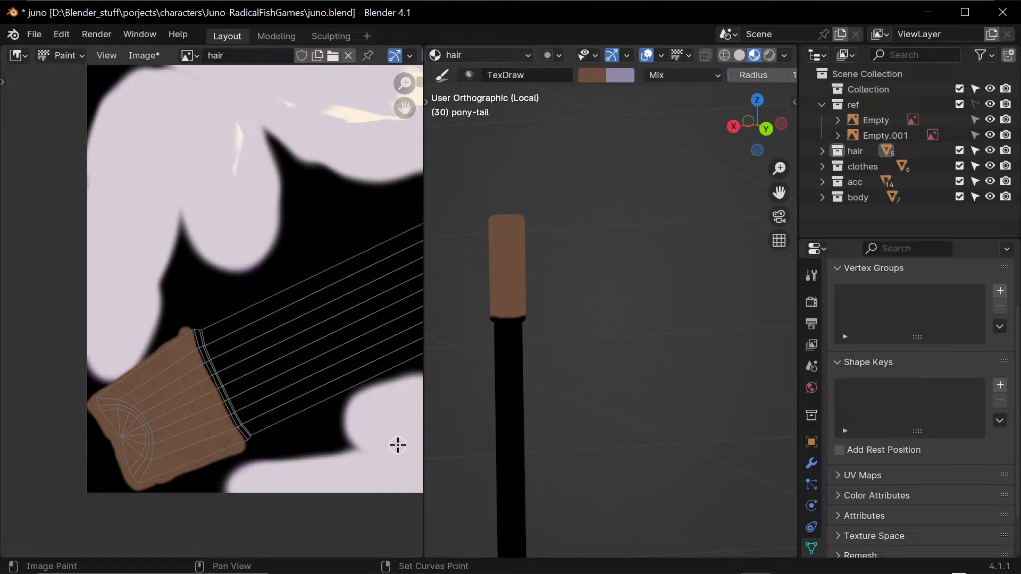
- Sample the pale lilac hair colour and paint a thin strip along the shaft side of the upper wrap's black outline on the UV island
key("s")
left_click_drag(214, 321, 211, 327)
key("f")
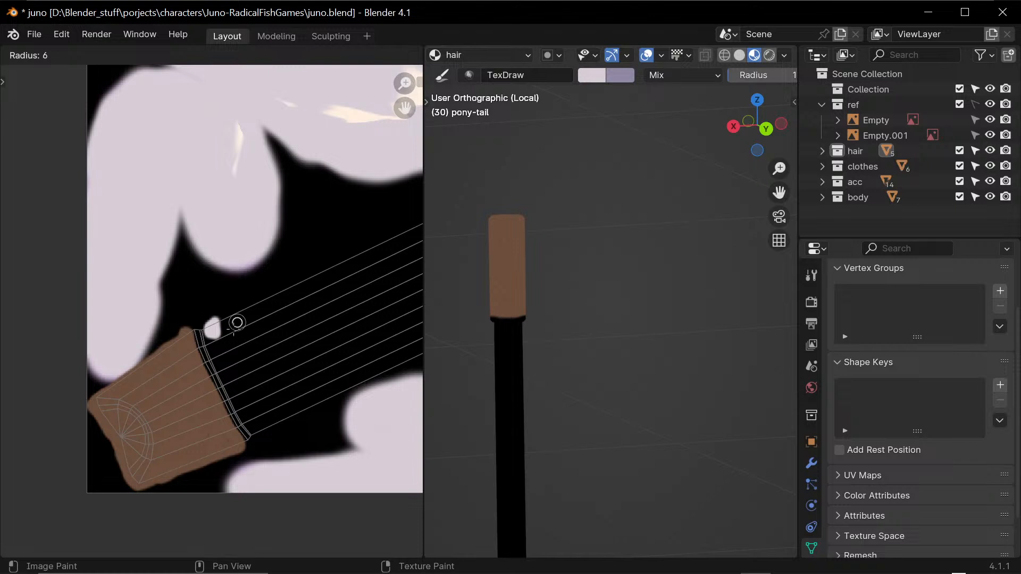
left_click(235, 330)
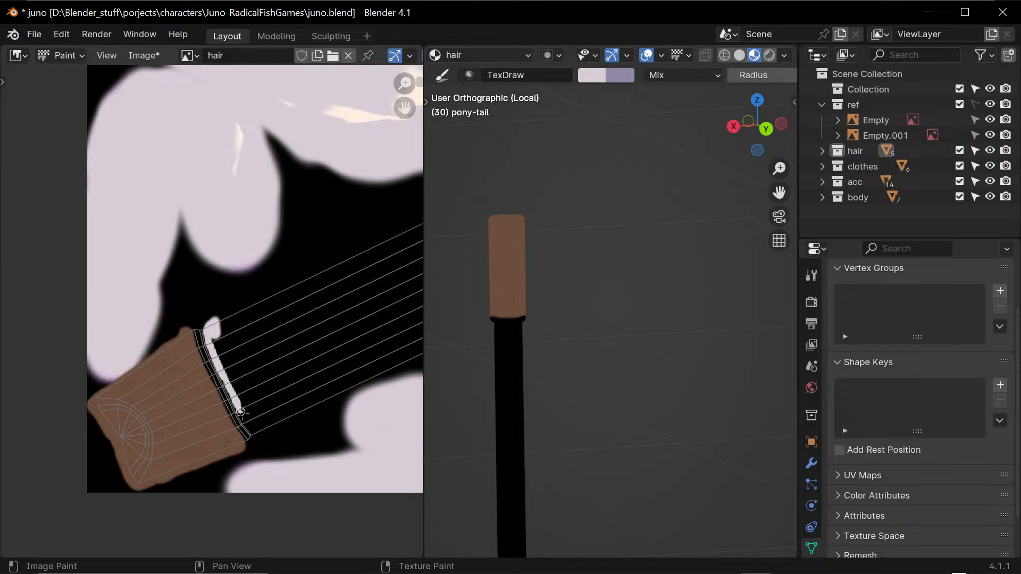
left_click_drag(238, 407, 258, 429)
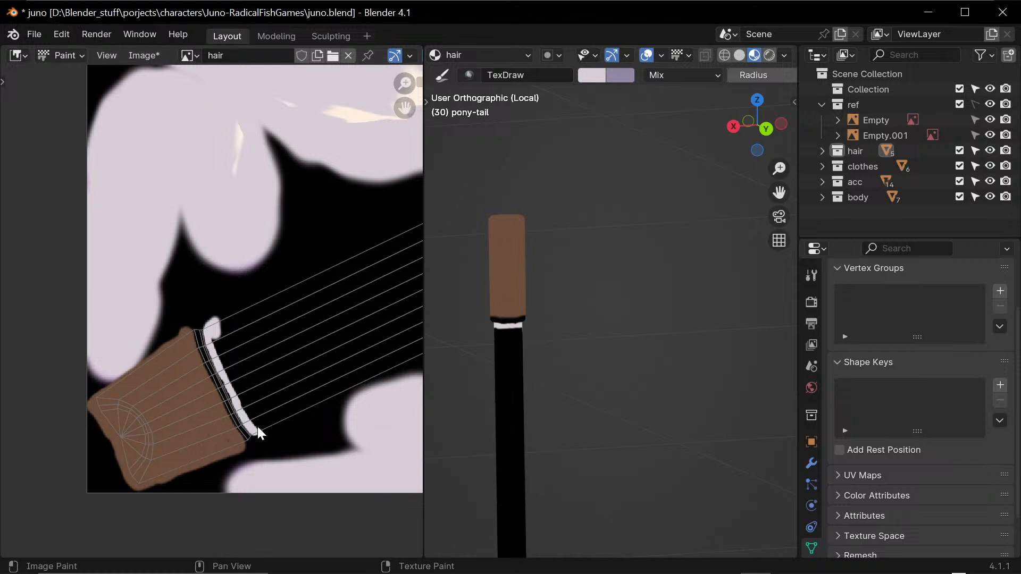
- Thin the upper wrap's black outline with sampled brown and resample the pale lilac as the brush colour
middle_click_drag(355, 365, 322, 358)
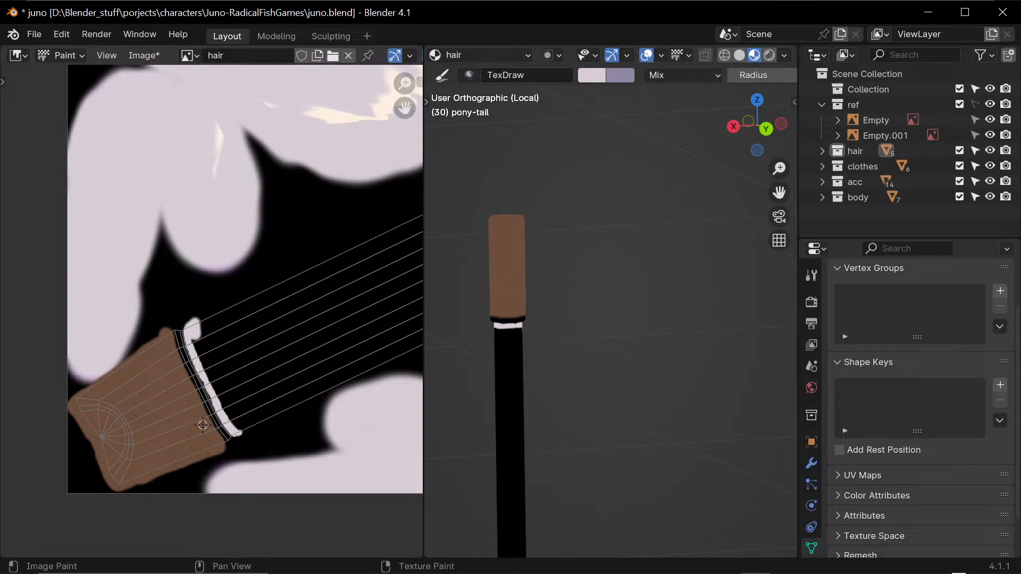
key("s")
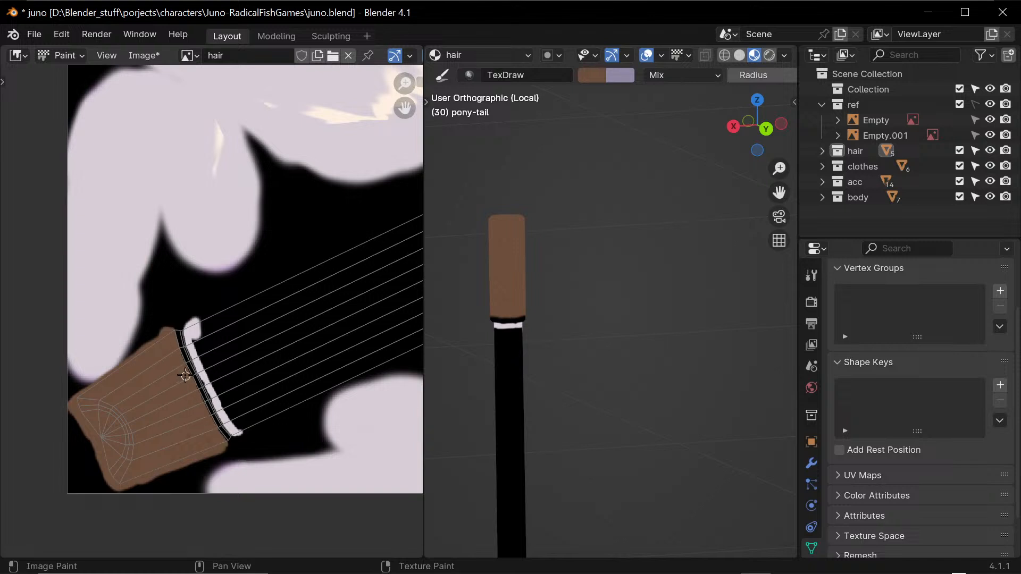
key("s")
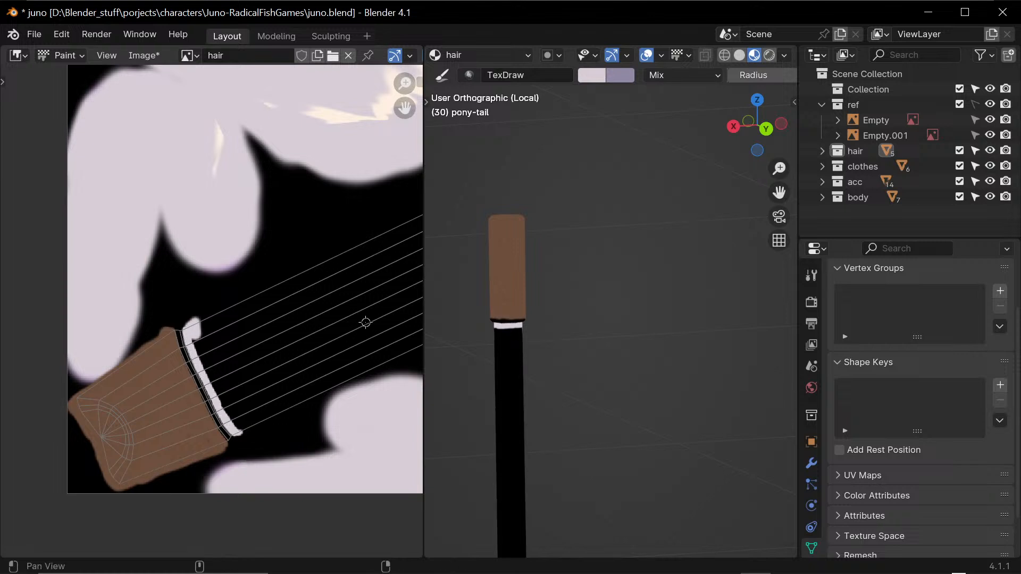
- Enlarge the brush and fill the pony-tail shaft's UV island with pale lilac, starting near the upper wrap
middle_click_drag(365, 321, 235, 352)
key("f")
left_click(287, 373)
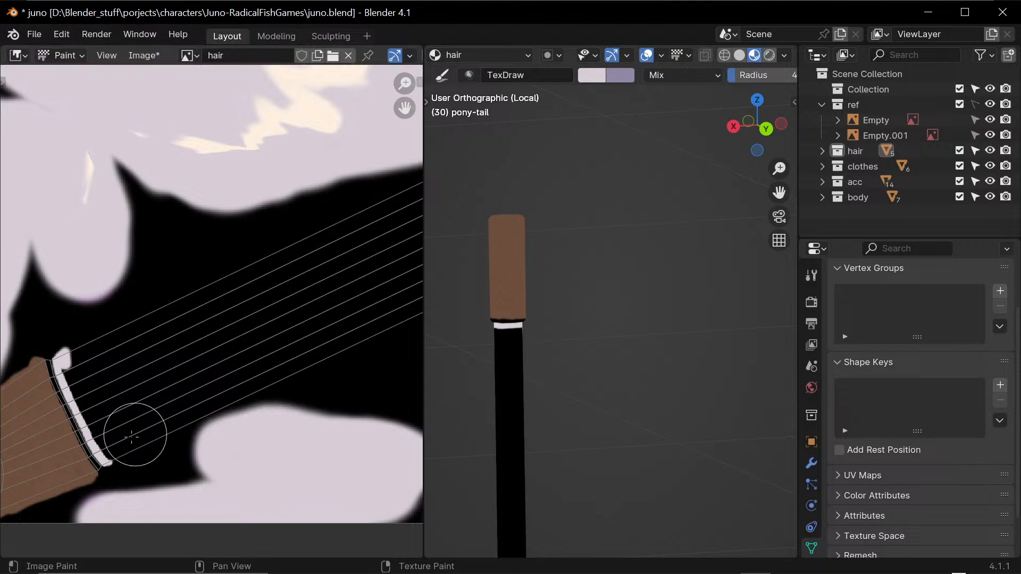
mouse_move(131, 441)
left_mouse_down()
mouse_move(117, 454)
mouse_move(247, 389)
mouse_move(132, 424)
mouse_move(126, 406)
mouse_move(155, 365)
mouse_move(248, 342)
left_mouse_up()
scroll(274, 326, "down", 3)
middle_click_drag(271, 363, 232, 372)
mouse_move(301, 331)
middle_mouse_down()
mouse_move(262, 331)
mouse_move(286, 343)
middle_mouse_up()
scroll(270, 332, "up", 1)
scroll(304, 339, "down", 1)
mouse_move(221, 381)
left_mouse_down()
mouse_move(278, 319)
mouse_move(177, 353)
mouse_move(75, 353)
mouse_move(112, 333)
mouse_move(69, 349)
mouse_move(100, 350)
mouse_move(239, 285)
mouse_move(311, 280)
mouse_move(143, 307)
left_mouse_up()
middle_click_drag(299, 281, 78, 414)
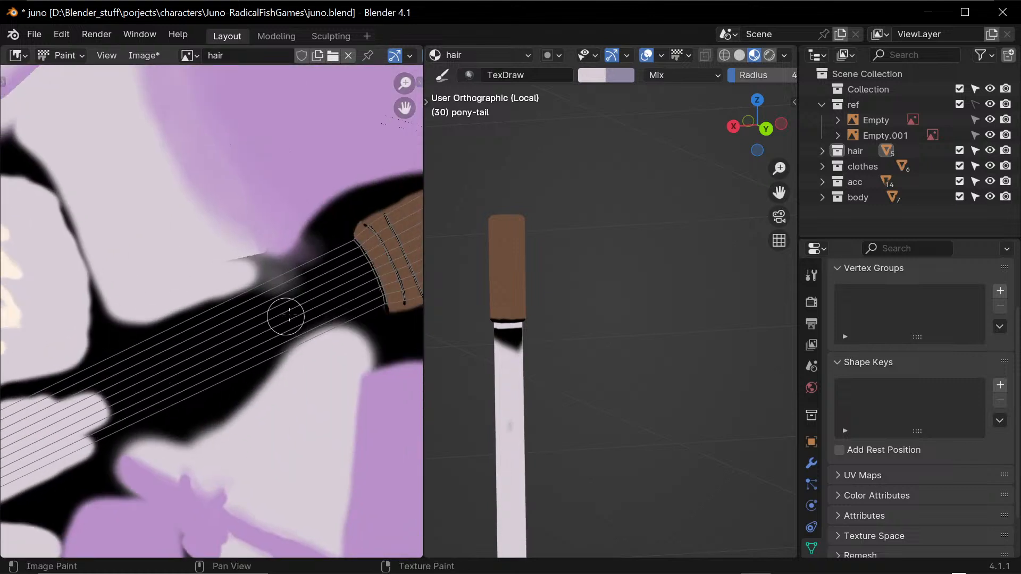
- Continue the pale lilac along the shaft's UV edges and middle towards the lower wrap
left_click_drag(324, 258, 158, 330)
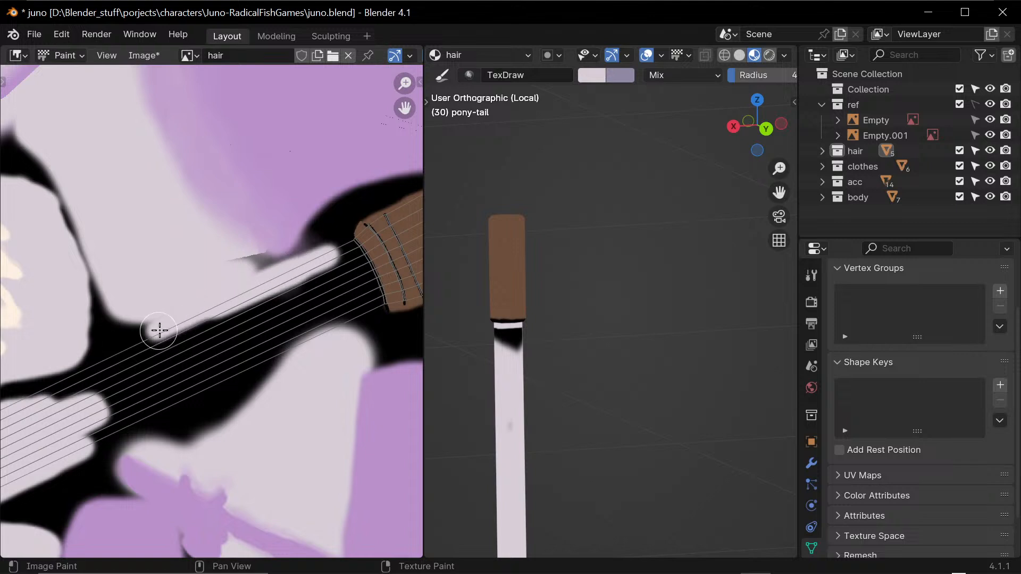
middle_click_drag(172, 358, 276, 325)
mouse_move(120, 374)
left_mouse_down()
mouse_move(289, 297)
mouse_move(226, 333)
left_mouse_up()
left_click_drag(184, 409, 342, 326)
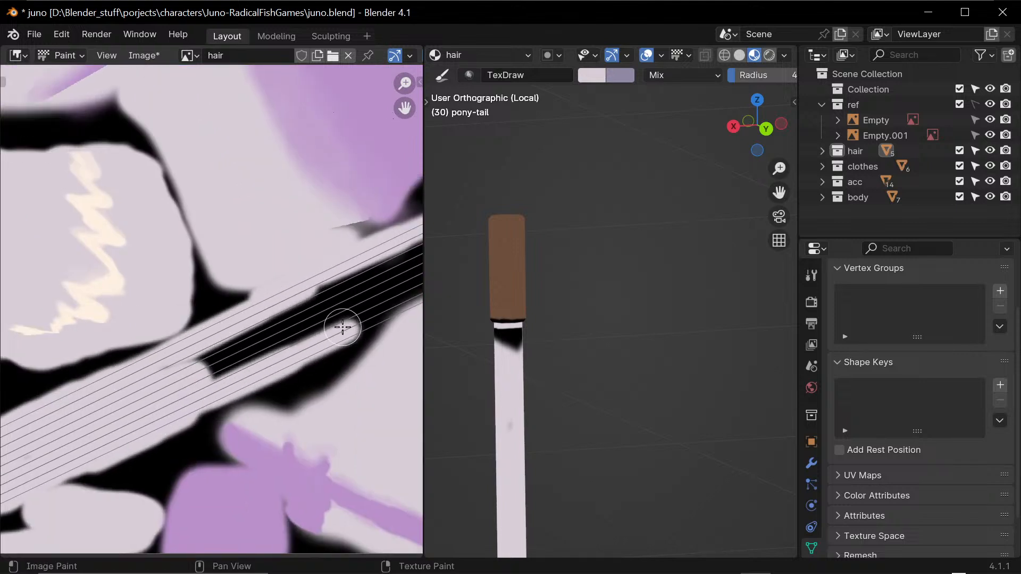
middle_click_drag(342, 326, 143, 406)
mouse_move(143, 406)
left_mouse_down()
mouse_move(319, 324)
mouse_move(156, 389)
left_mouse_up()
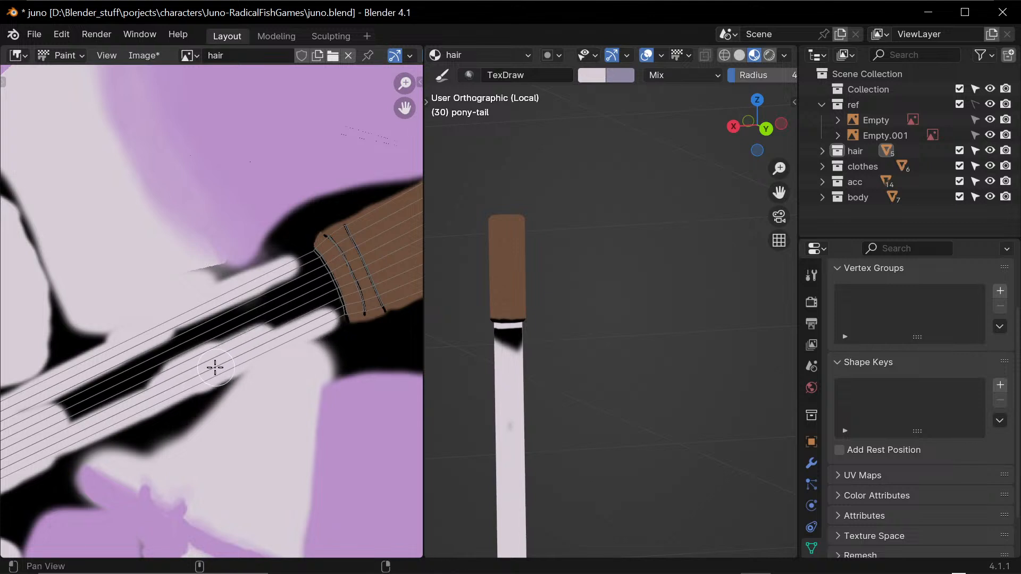
middle_click_drag(196, 343, 282, 311)
mouse_move(280, 330)
left_mouse_down()
mouse_move(200, 353)
mouse_move(292, 292)
mouse_move(178, 347)
mouse_move(107, 398)
left_mouse_up()
middle_click_drag(106, 398, 285, 289)
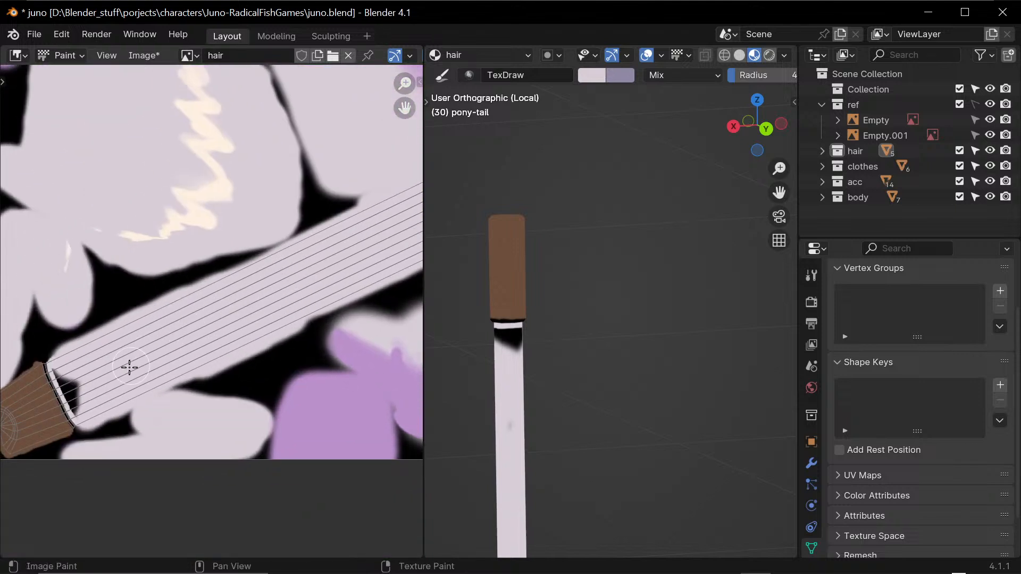
- Shrink the brush and fill the black gap beside the upper wrap with pale lilac, up to its black outline
middle_click_drag(118, 381, 202, 297, "ctrl")
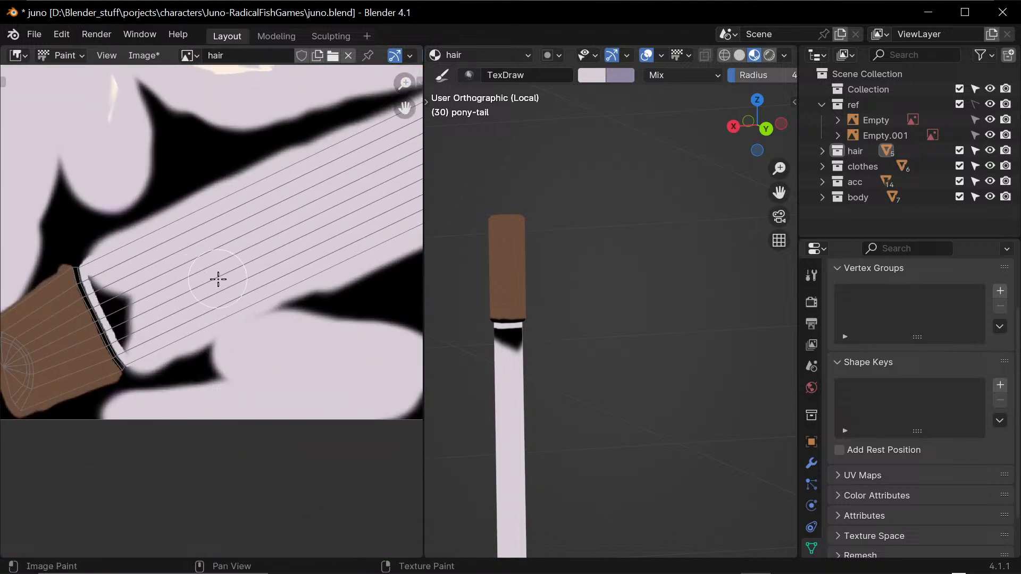
key("f")
left_click(208, 302)
mouse_move(128, 266)
left_mouse_down()
mouse_move(114, 276)
mouse_move(112, 302)
left_mouse_up()
key("ctrl+z")
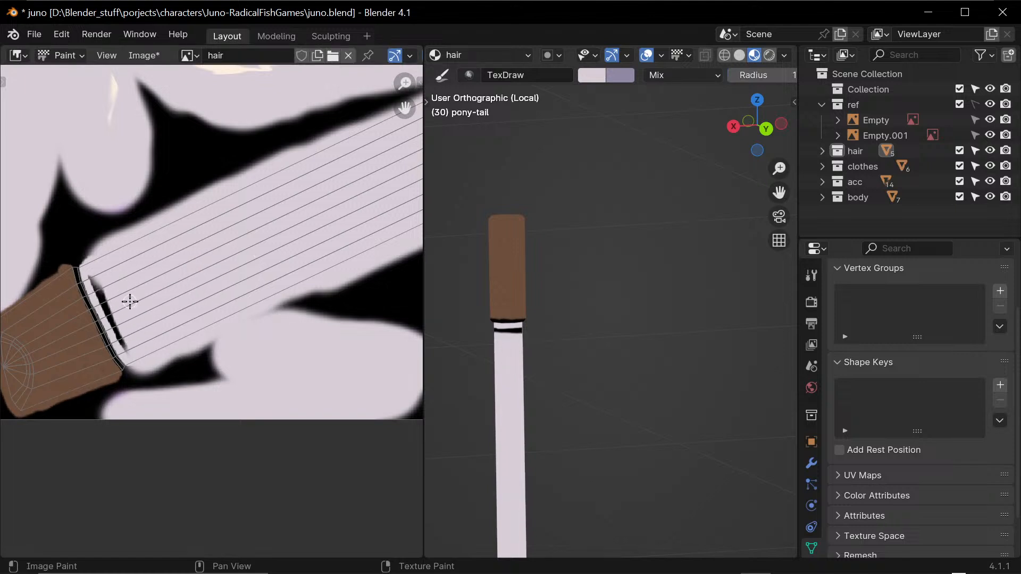
mouse_move(126, 298)
left_mouse_down()
mouse_move(91, 290)
mouse_move(122, 327)
left_mouse_up()
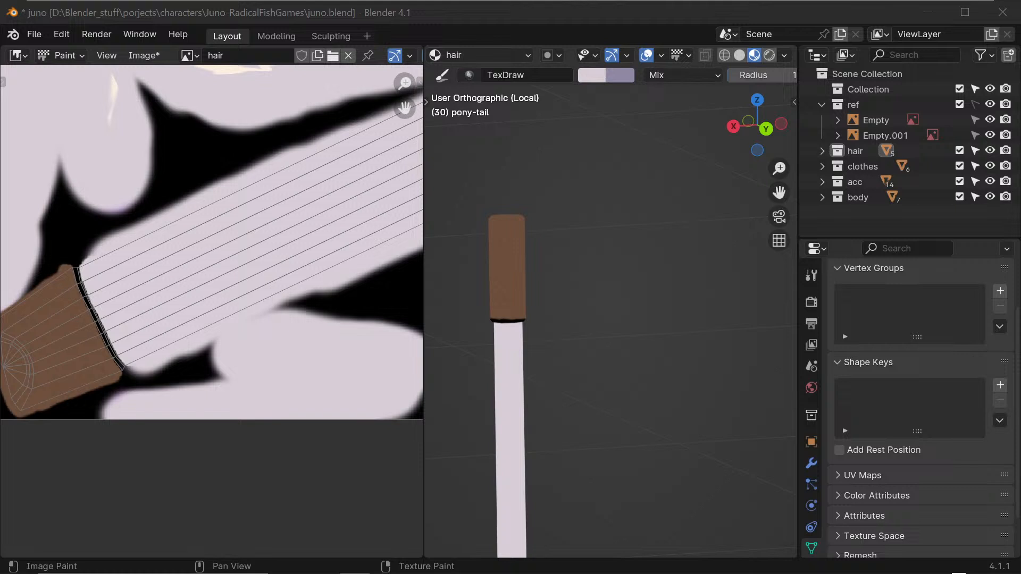
left_click(319, 257)
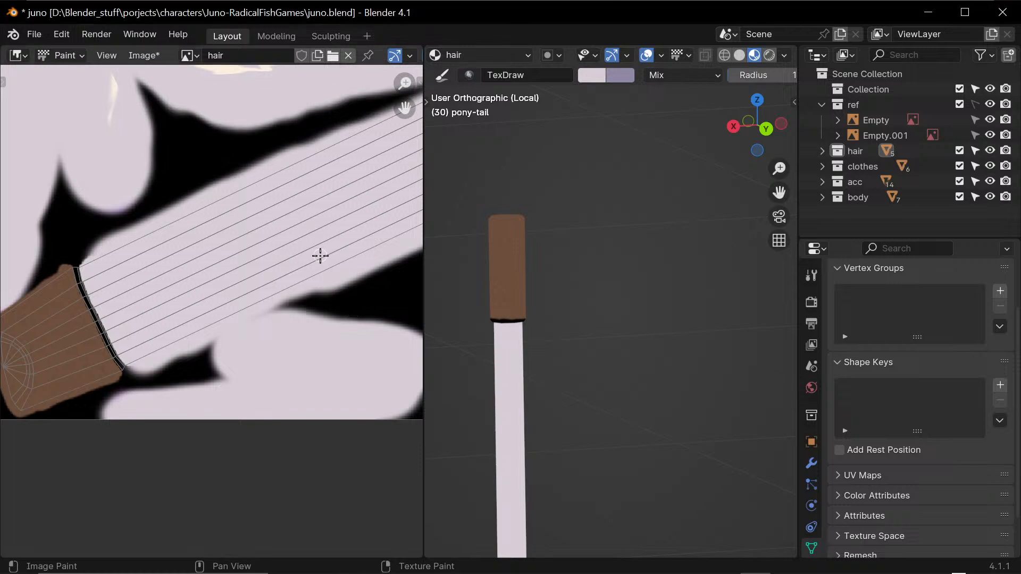
- Line the lower wrap's outline with pale lilac, and fill the remaining black gap in the shaft with a larger brush
middle_click_drag(352, 234, 255, 305)
middle_click_drag(323, 276, 200, 356)
mouse_move(229, 285)
left_mouse_down()
mouse_move(261, 322)
mouse_move(281, 386)
mouse_move(264, 366)
mouse_move(274, 357)
left_mouse_up()
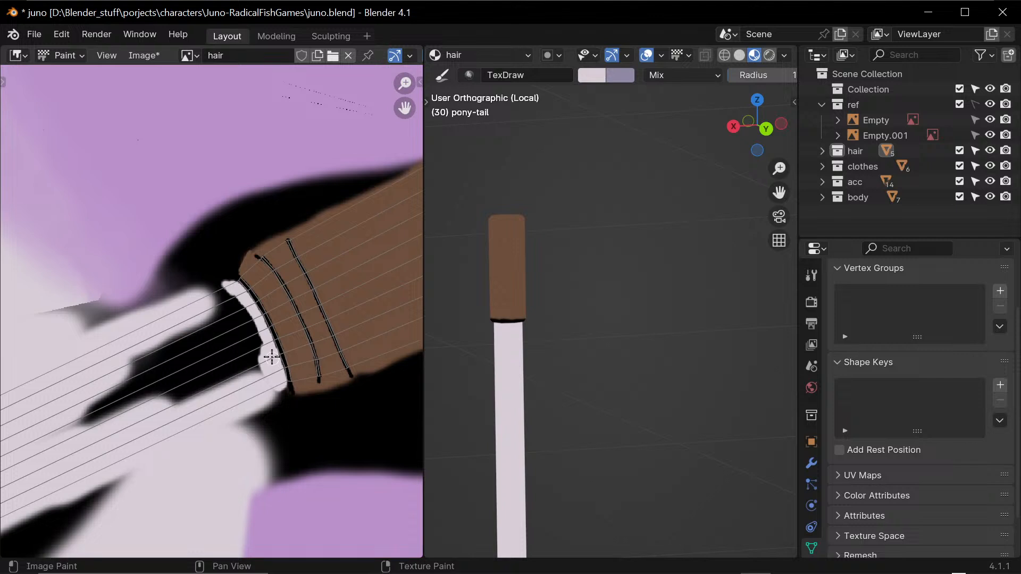
left_click_drag(212, 296, 216, 289)
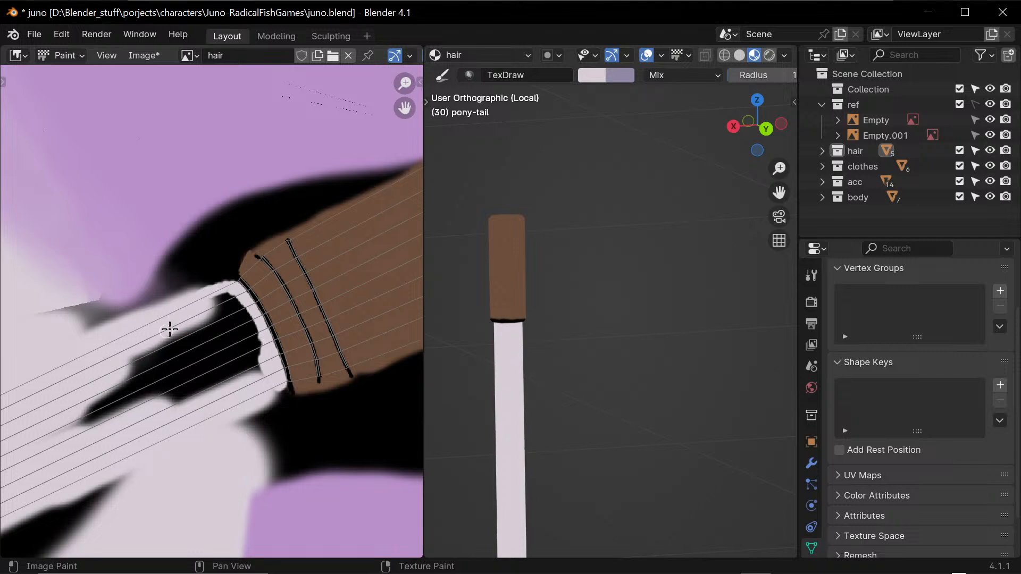
key("f")
left_click(194, 351)
mouse_move(229, 376)
left_mouse_down()
mouse_move(255, 365)
mouse_move(250, 341)
mouse_move(241, 318)
mouse_move(206, 308)
mouse_move(215, 323)
mouse_move(212, 360)
mouse_move(183, 346)
mouse_move(114, 365)
mouse_move(127, 393)
mouse_move(166, 408)
mouse_move(121, 394)
mouse_move(212, 335)
mouse_move(257, 400)
mouse_move(273, 394)
mouse_move(230, 404)
mouse_move(275, 394)
mouse_move(244, 383)
left_mouse_up()
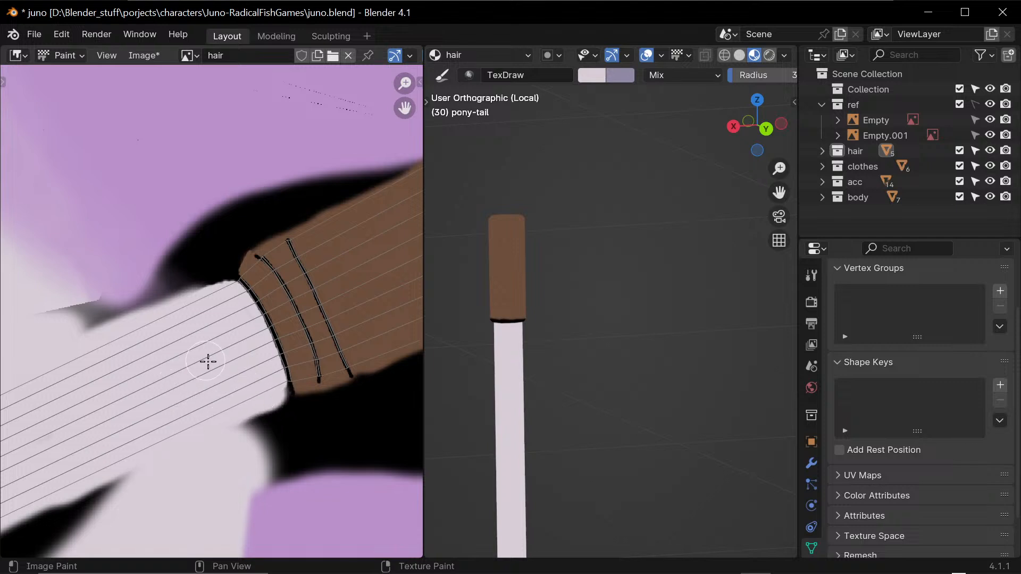
- Touch up the pale lilac at the shaft's UV edge beside the lower wrap and review the whole pony-tail on the model
middle_click_drag(151, 389, 254, 335)
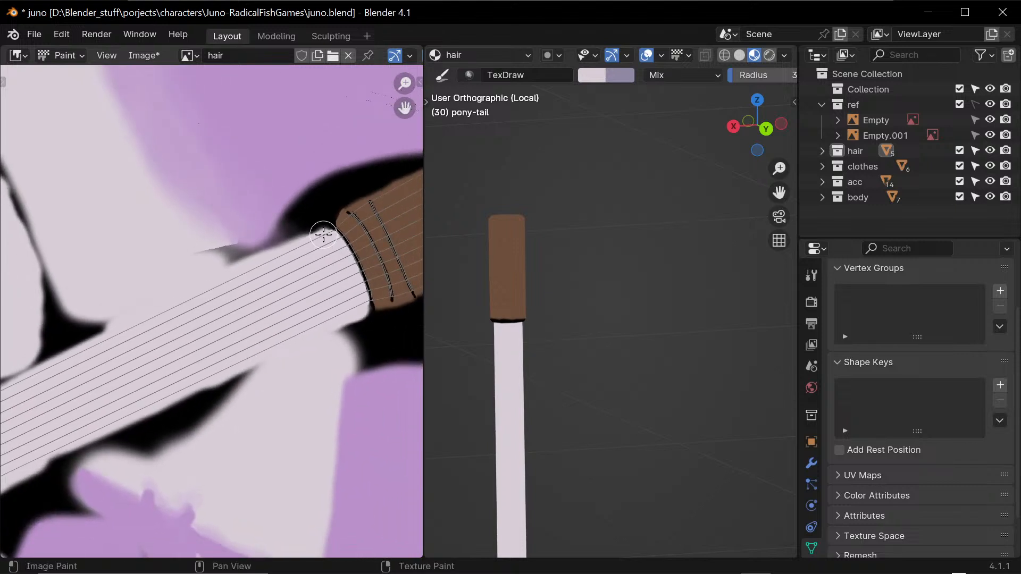
left_click_drag(321, 240, 301, 241)
middle_click_drag(67, 400, 292, 279)
scroll(272, 322, "down", 3)
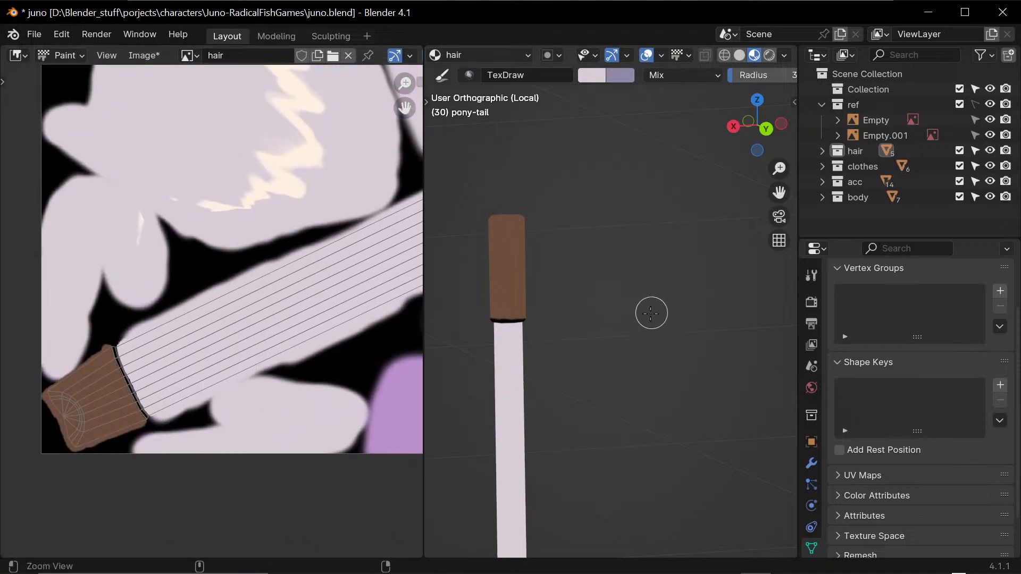
scroll(616, 404, "down", 3)
mouse_move(659, 418)
middle_mouse_down()
mouse_move(665, 413)
mouse_move(634, 422)
mouse_move(650, 426)
middle_mouse_up()
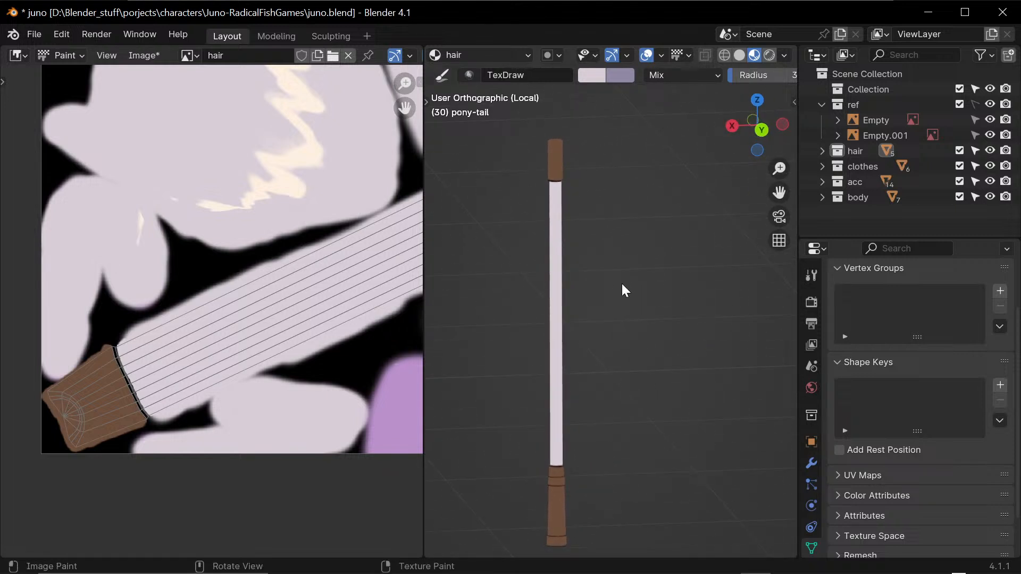
middle_click_drag(610, 364, 670, 340)
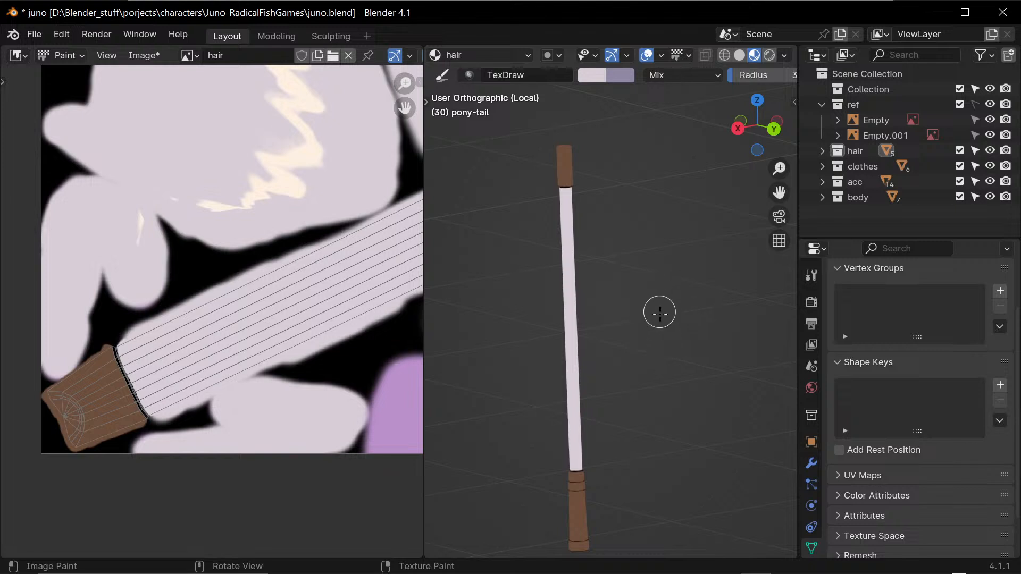
- Set the brush strength to 1.0, sample black and paint a thin line across the upper wrap, parallel to its shaft-side edge
mouse_move(184, 352)
middle_mouse_down("ctrl")
mouse_move(174, 356)
mouse_move(229, 364)
mouse_move(218, 283)
middle_mouse_up("ctrl")
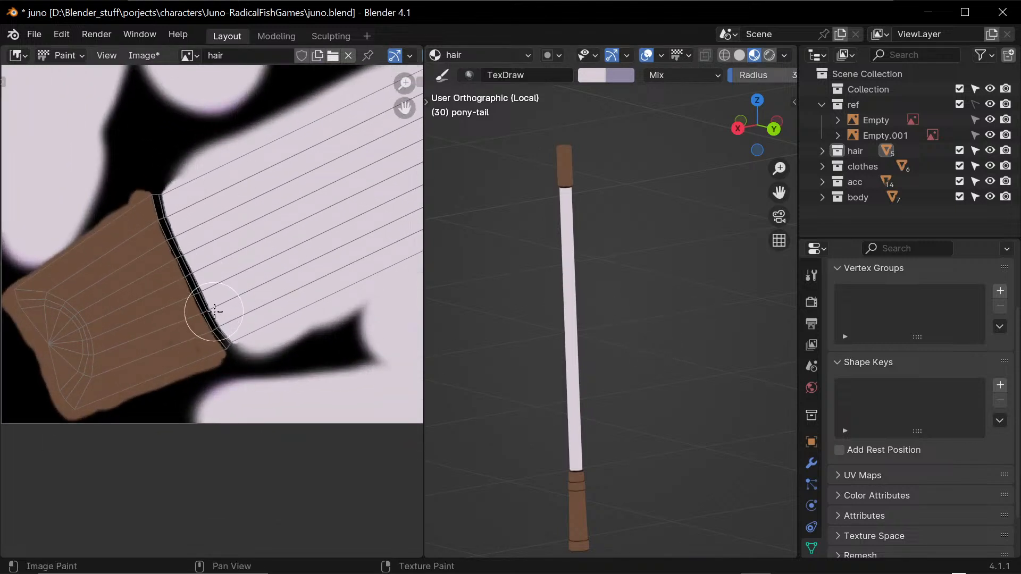
key("shift+f")
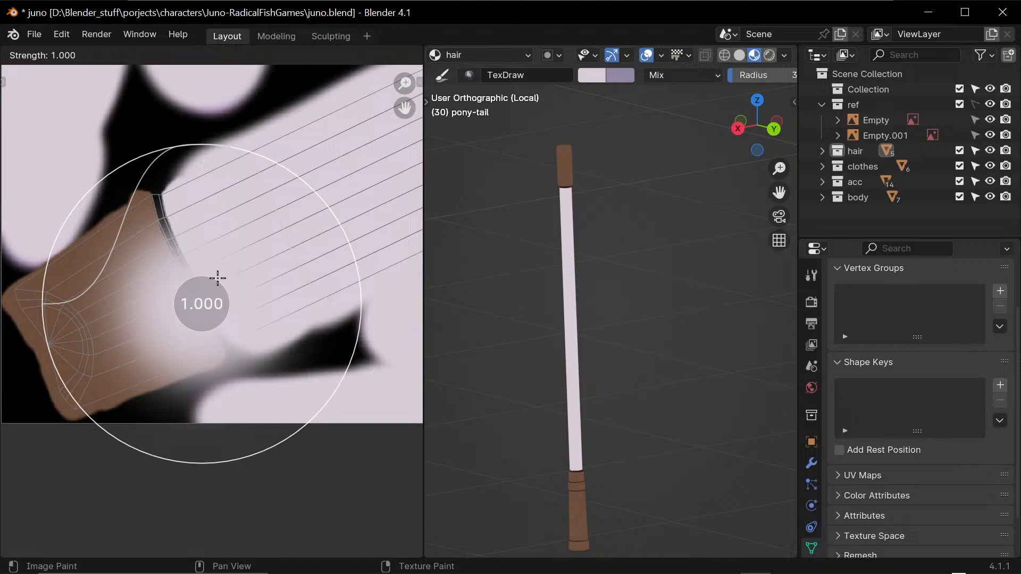
left_click(217, 278)
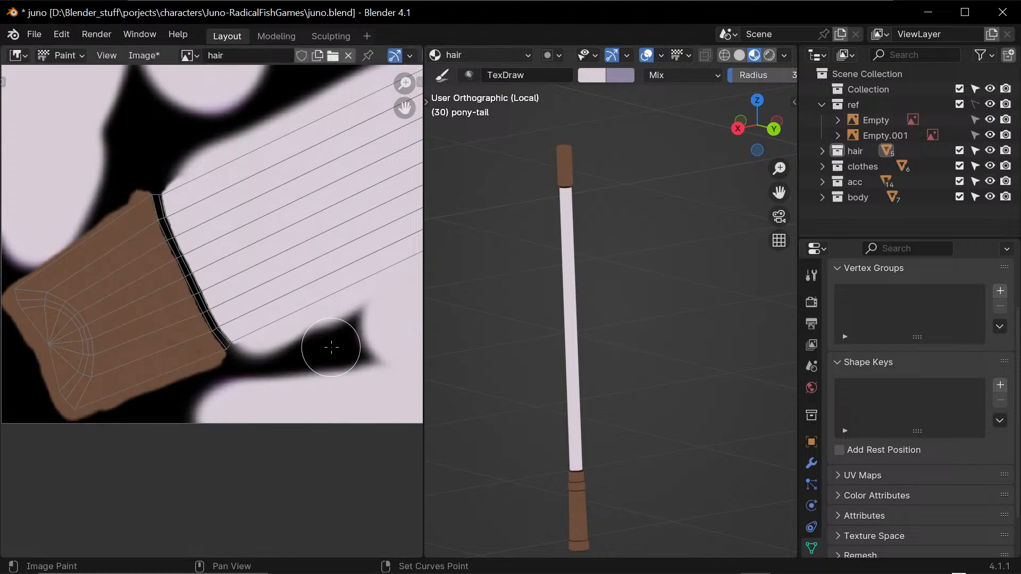
key("s")
key("f")
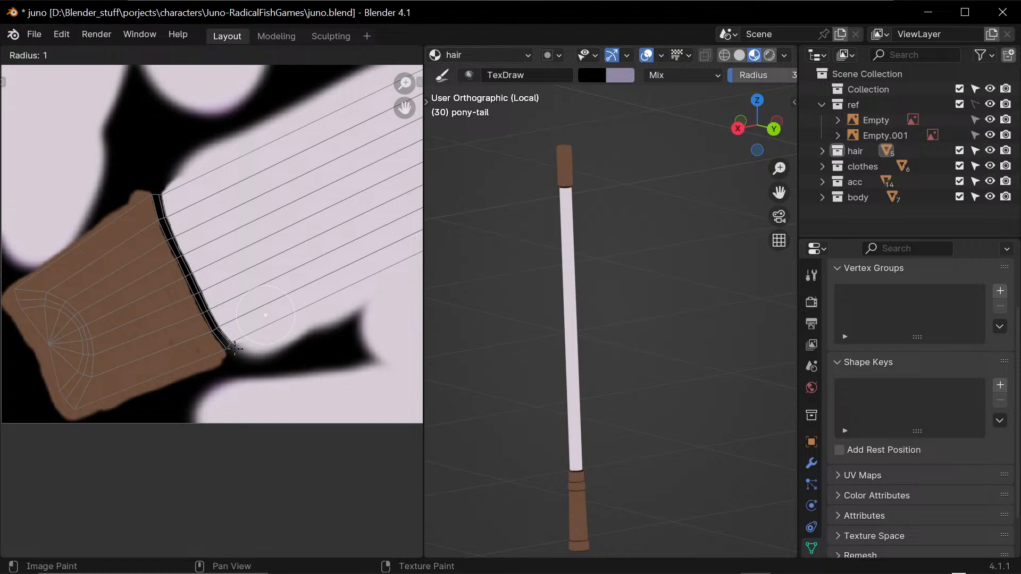
left_click(238, 341)
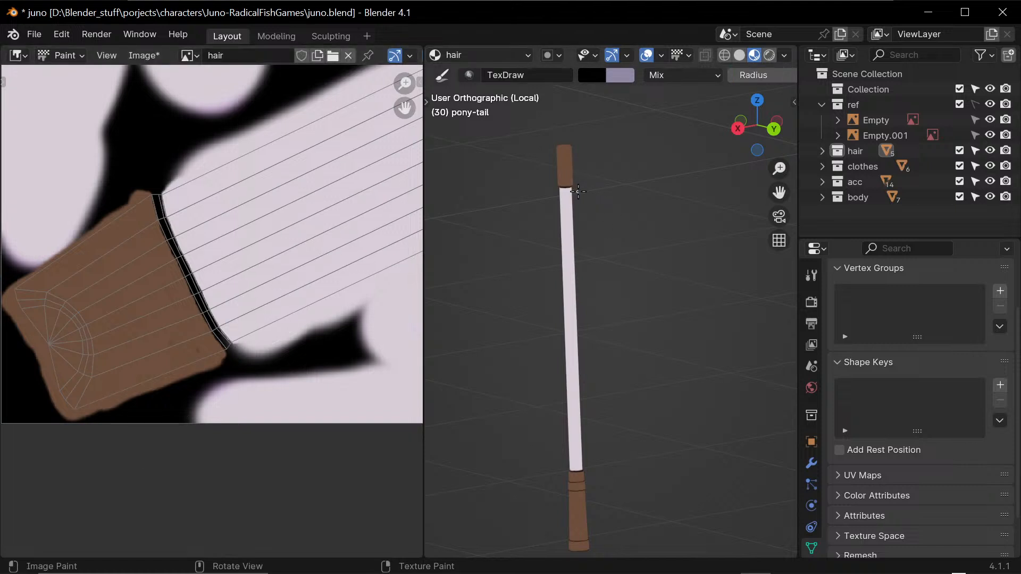
left_click_drag(137, 200, 207, 349)
left_click_drag(176, 304, 210, 360)
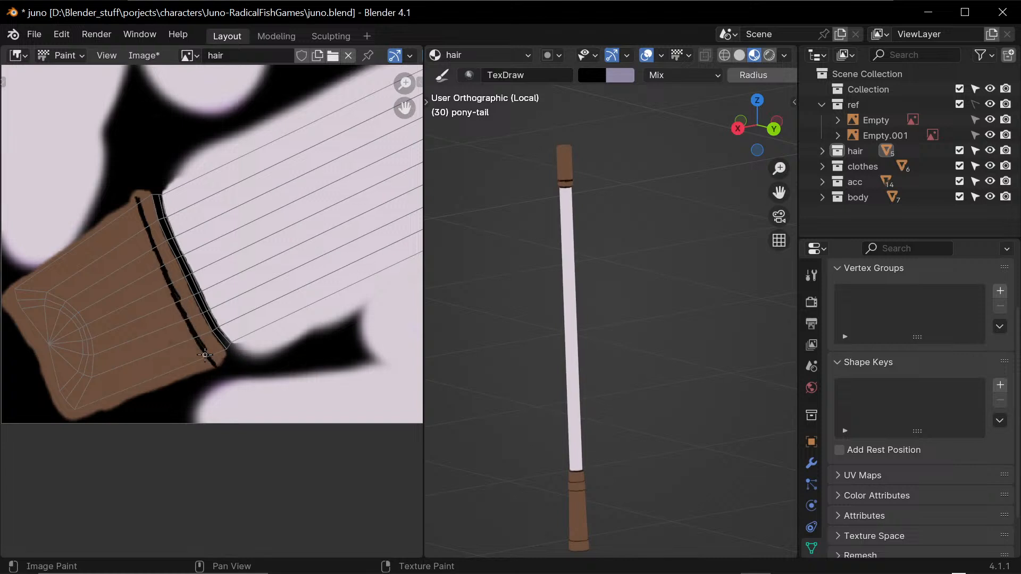
- Even out the black line across the upper wrap, alternating sampled brown and black
key("s")
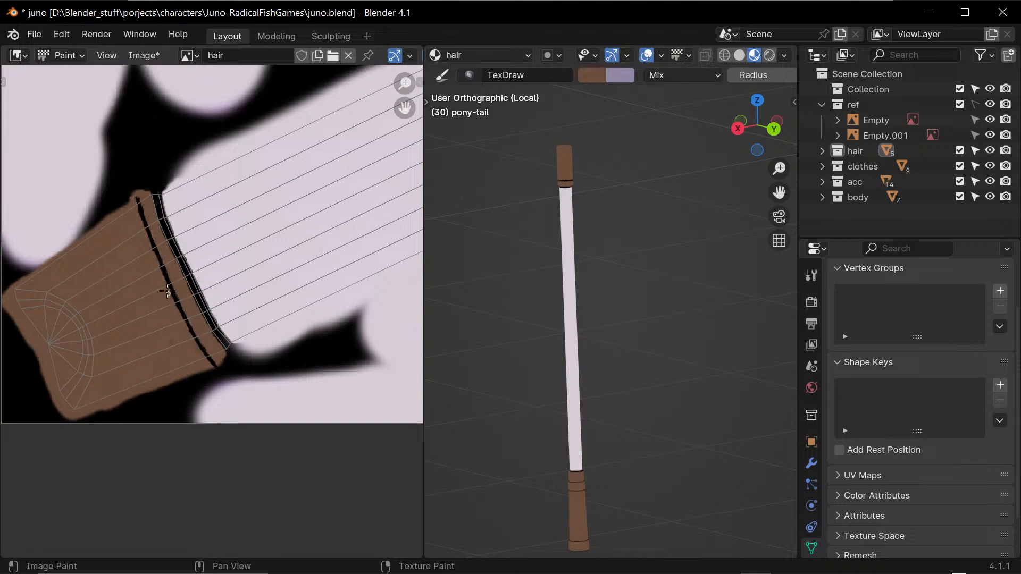
mouse_move(167, 292)
left_mouse_down()
mouse_move(139, 203)
mouse_move(144, 221)
left_mouse_up()
key("s")
key("s")
key("s")
key("s")
key("s")
left_click_drag(195, 334, 205, 354)
- Paint a curved black line around the upper wrap's end cap on the UV island and refine it with sampled colours
left_click_drag(73, 286, 93, 312)
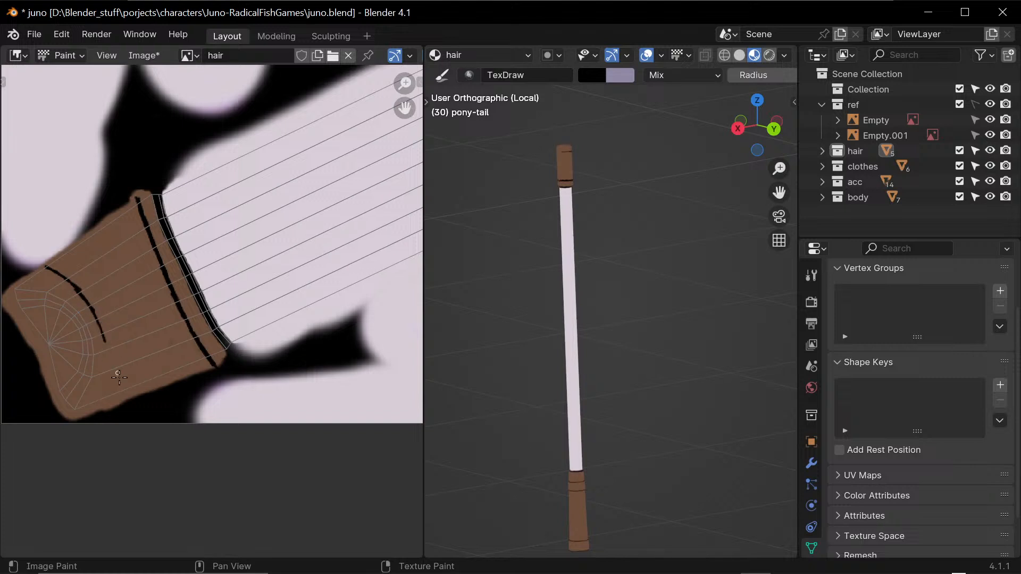
left_click_drag(114, 389, 107, 347)
key("s")
key("s")
key("s")
key("s")
middle_click_drag(151, 321, 178, 301)
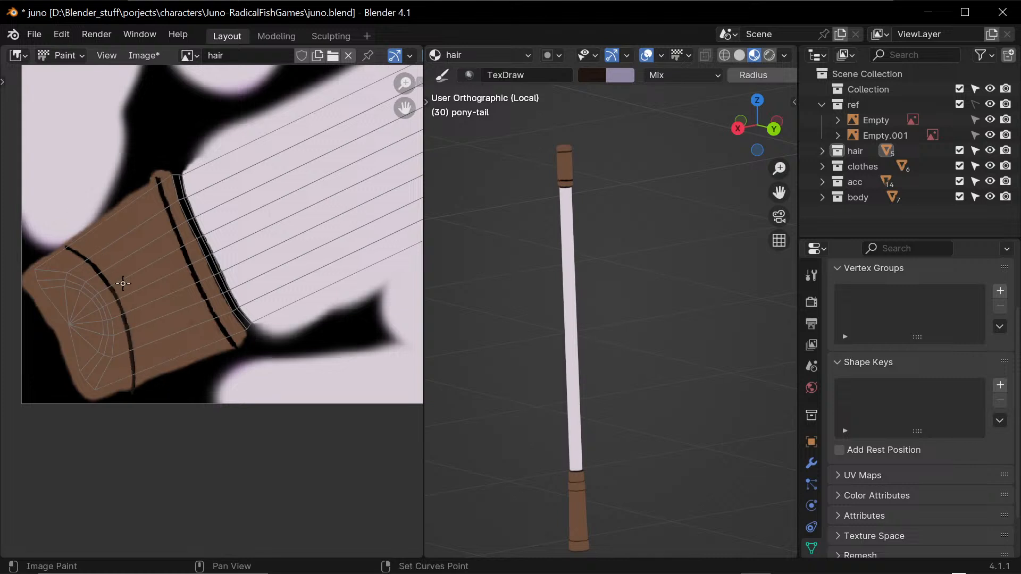
- Smooth the curved line around the end cap with sampled black and brown, and turn the model to check it
key("s")
key("s")
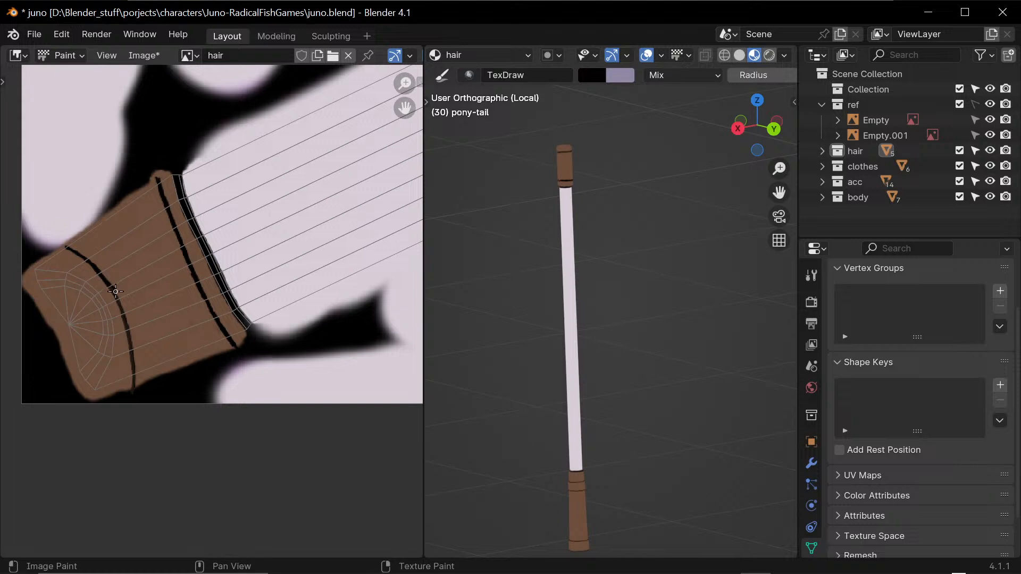
key("s")
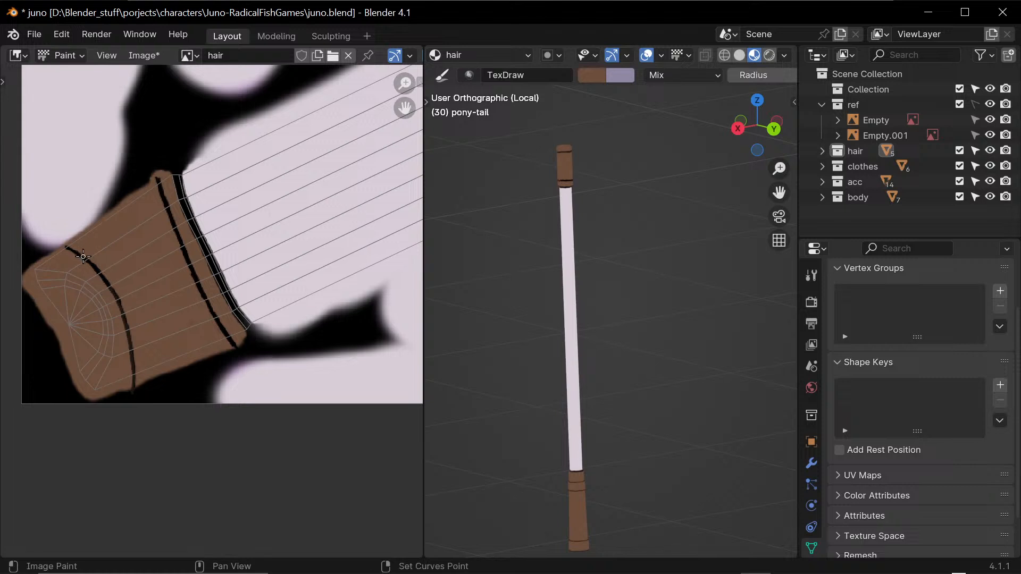
key("s")
key("s")
mouse_move(532, 341)
middle_mouse_down()
mouse_move(663, 327)
mouse_move(568, 361)
mouse_move(659, 342)
mouse_move(678, 286)
mouse_move(620, 435)
mouse_move(676, 250)
middle_mouse_up()
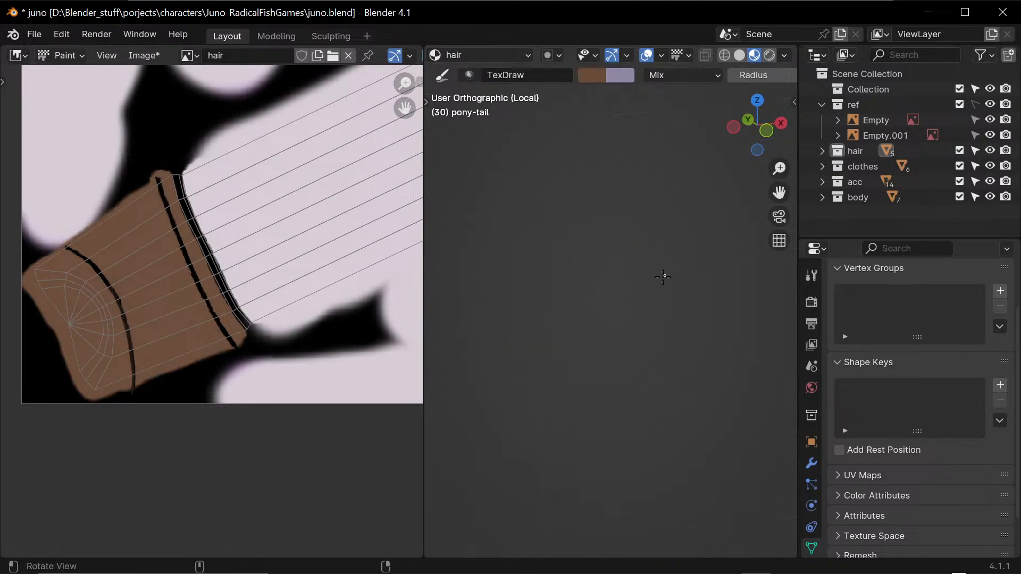
- Sample black, set the brush radius to 8 and start a straight black ring near the upper wrap's capped end on the 3D model
mouse_move(646, 293)
middle_mouse_down("ctrl")
mouse_move(614, 337)
mouse_move(647, 322)
mouse_move(622, 365)
mouse_move(684, 334)
middle_mouse_up("ctrl")
key("KP_Decimal")
left_click_drag(532, 291, 559, 297)
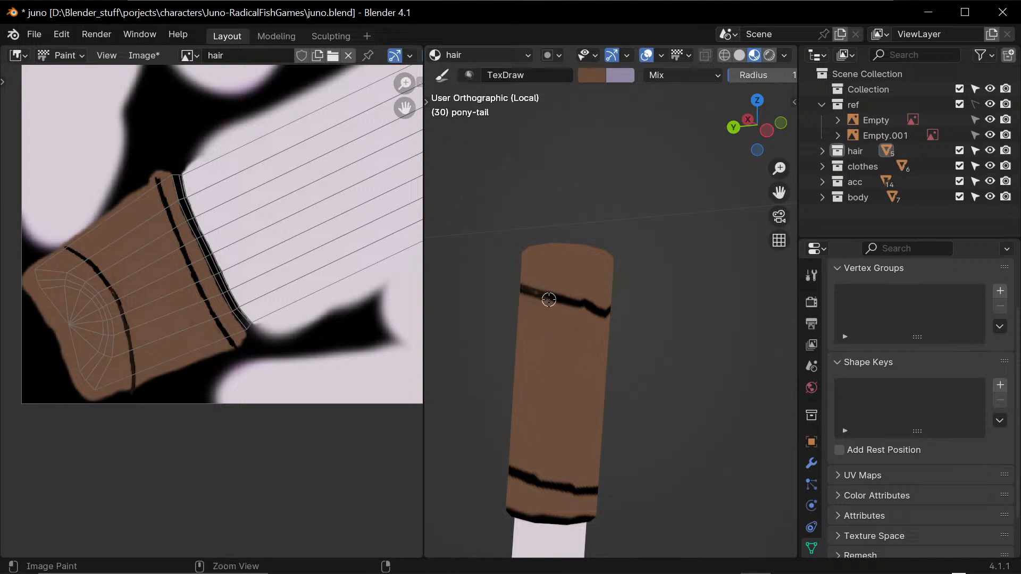
key("s")
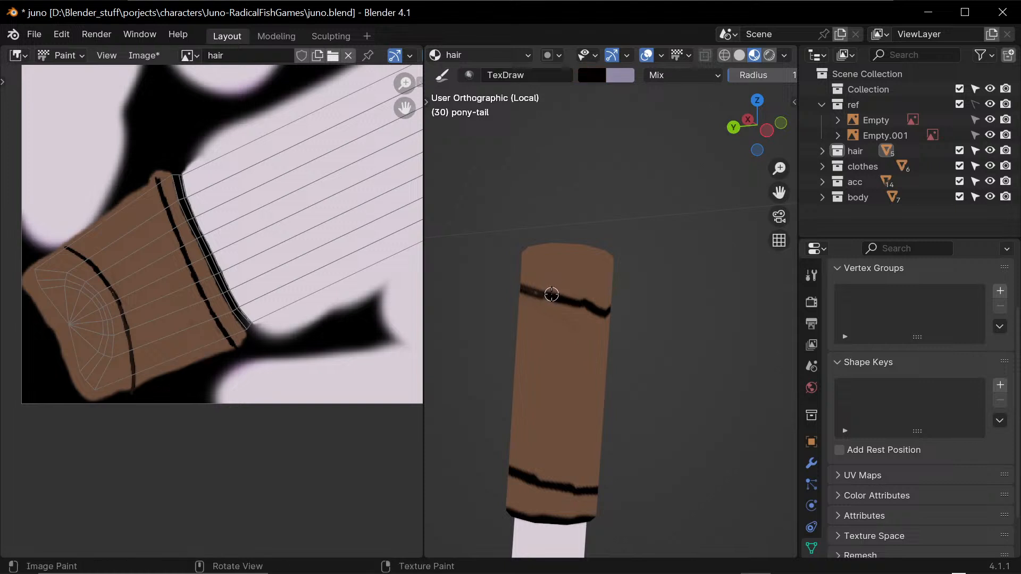
key("f")
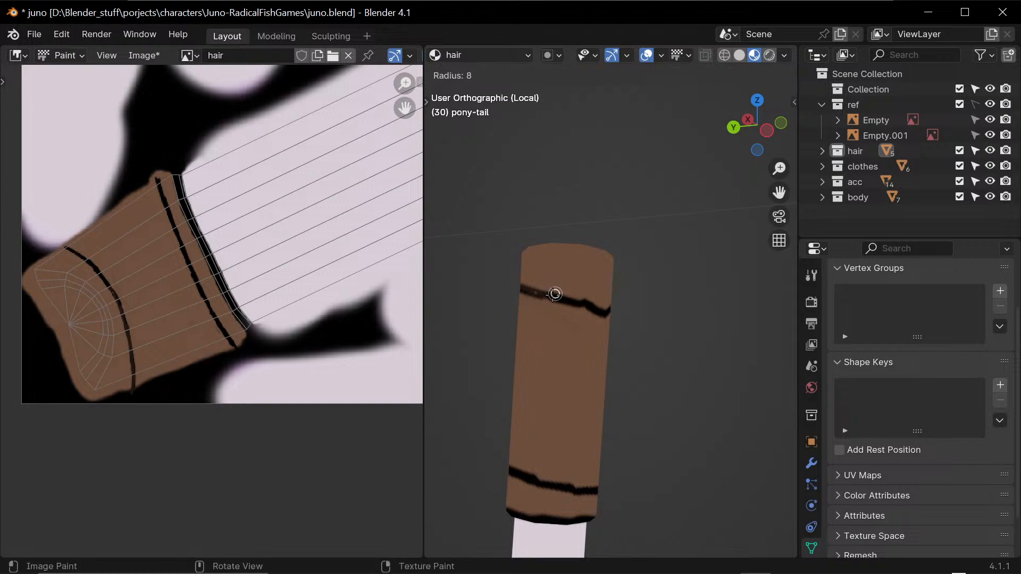
left_click(555, 294)
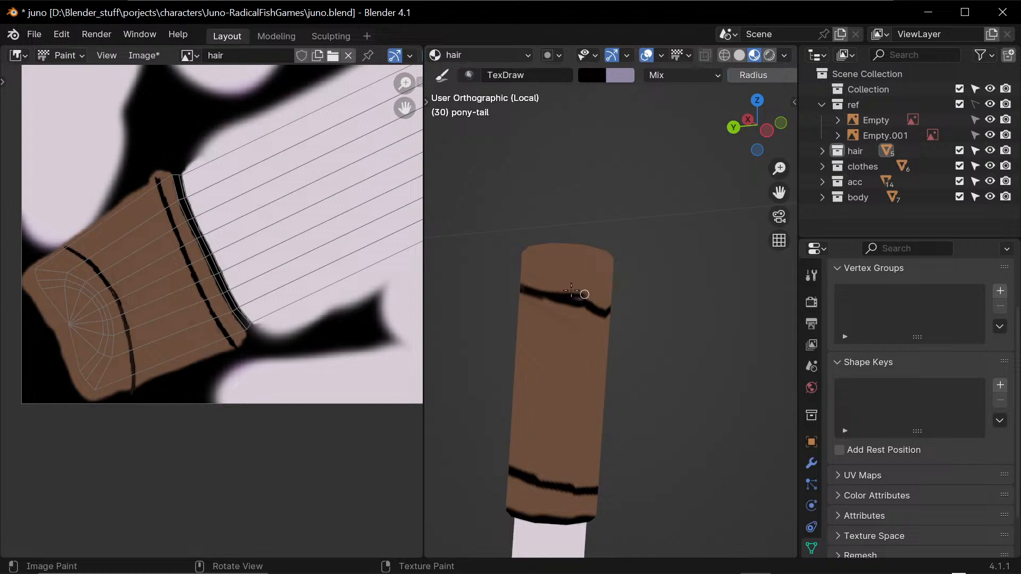
left_click_drag(572, 290, 534, 290)
- Continue the straight black ring around the remaining sides of the upper wrap near its cap, undoing a stray stroke
middle_click_drag(578, 293, 582, 303)
left_click_drag(553, 274, 626, 276)
middle_click_drag(626, 276, 632, 299)
left_click_drag(613, 277, 678, 276)
key("ctrl+z")
middle_click_drag(623, 325, 637, 353)
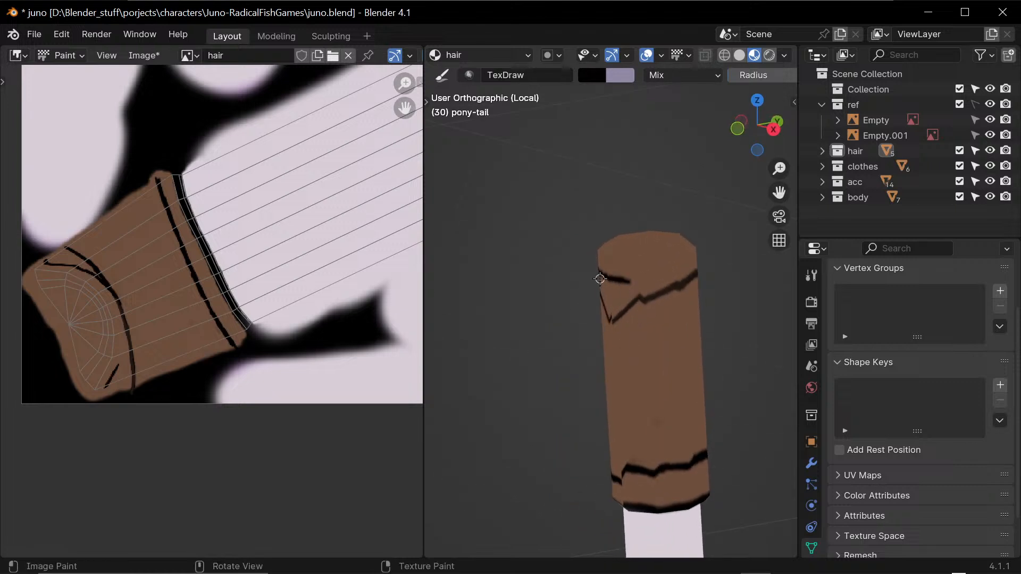
mouse_move(620, 282)
left_mouse_down()
mouse_move(680, 278)
mouse_move(665, 283)
left_mouse_up()
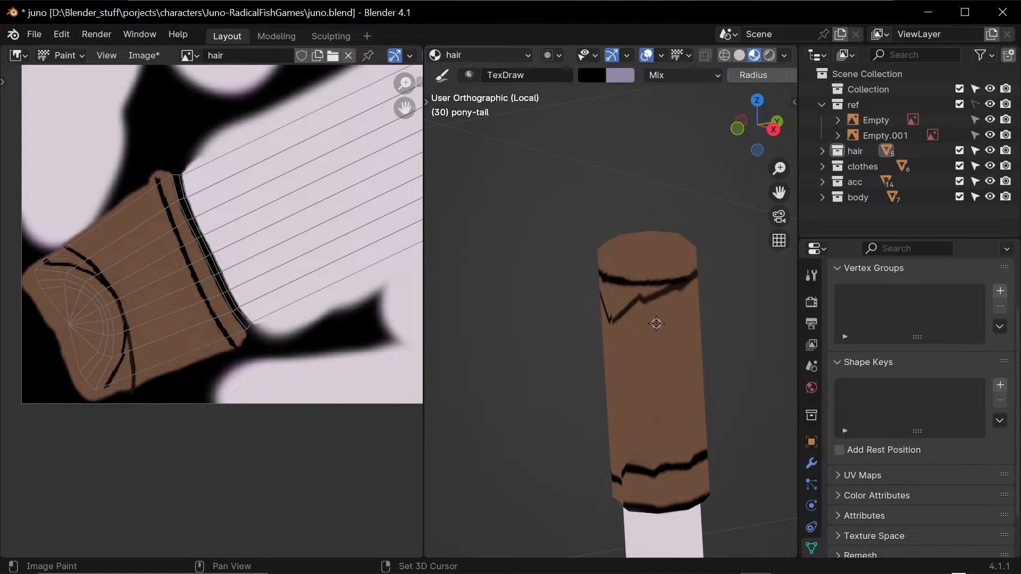
- Sample brown, enlarge the brush and paint over the old crooked line beside the cap-end ring all around the wrap
key("s")
key("f")
left_click(645, 355)
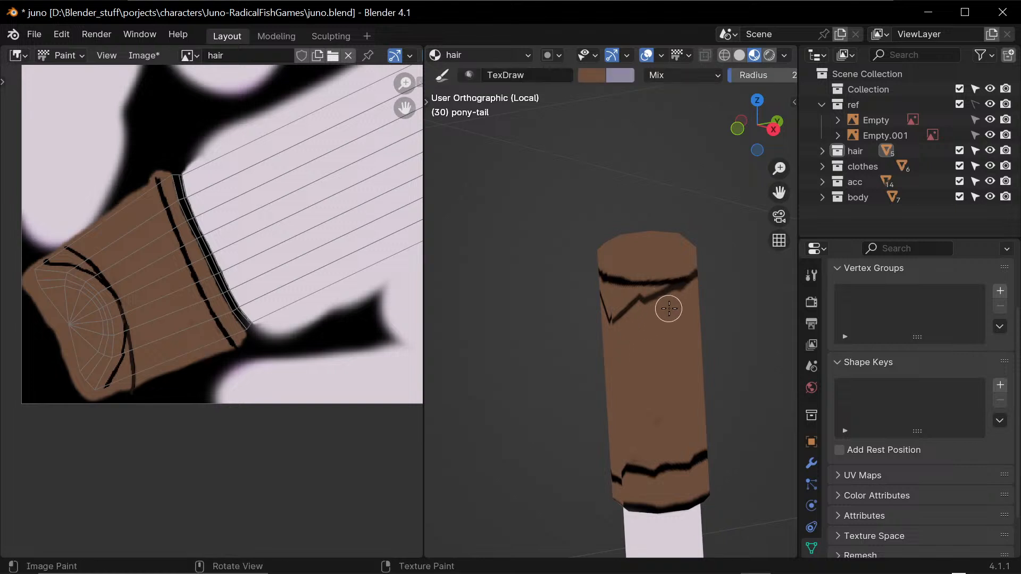
left_click_drag(682, 296, 617, 319)
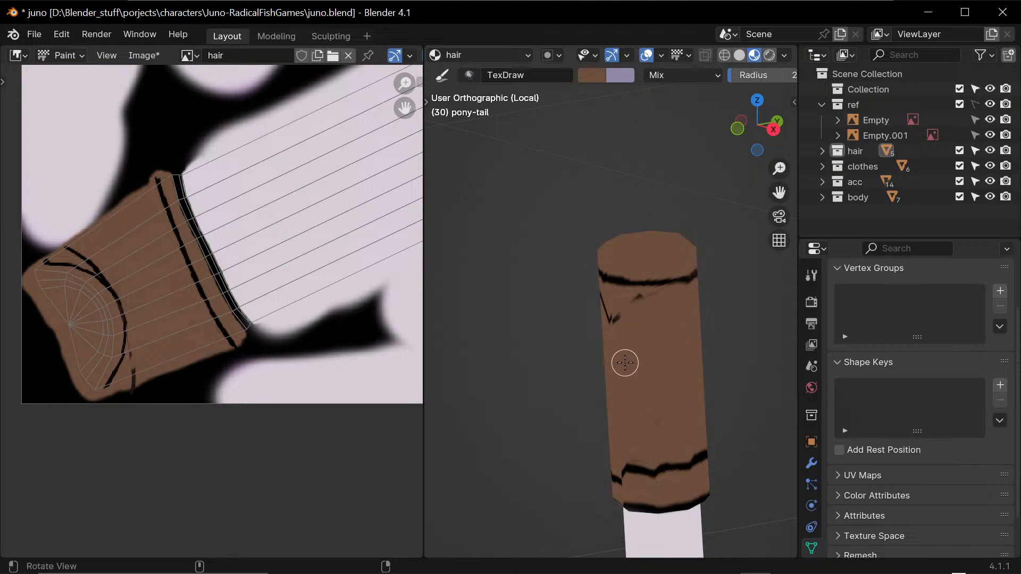
mouse_move(622, 360)
middle_mouse_down()
mouse_move(695, 353)
mouse_move(637, 298)
middle_mouse_up()
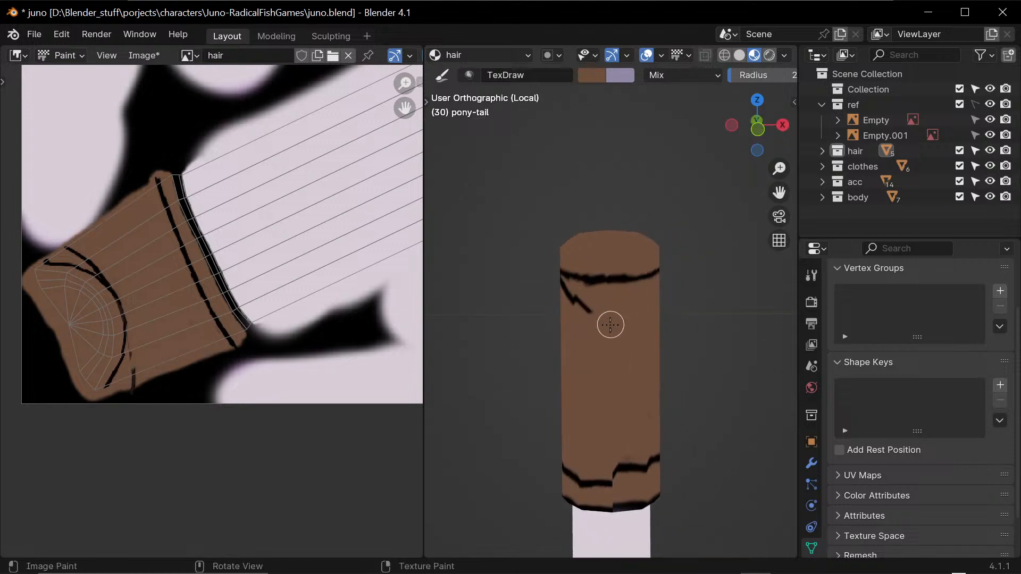
middle_click_drag(590, 335, 596, 320)
left_click_drag(597, 319, 551, 302)
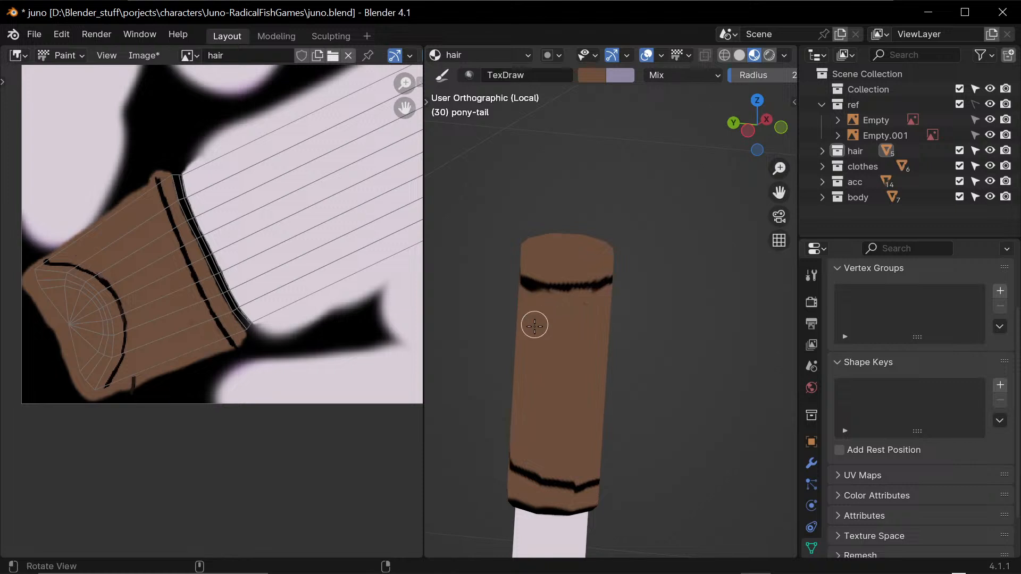
middle_click_drag(536, 322, 622, 330)
mouse_move(622, 331)
left_mouse_down()
mouse_move(611, 312)
mouse_move(552, 318)
left_mouse_up()
mouse_move(631, 353)
middle_mouse_down()
mouse_move(577, 302)
mouse_move(576, 333)
mouse_move(540, 319)
mouse_move(580, 334)
mouse_move(620, 278)
middle_mouse_up()
- Sample black, adjust the brush strength and reduce its radius to touch up the cap-end ring, undoing the last stroke
key("s")
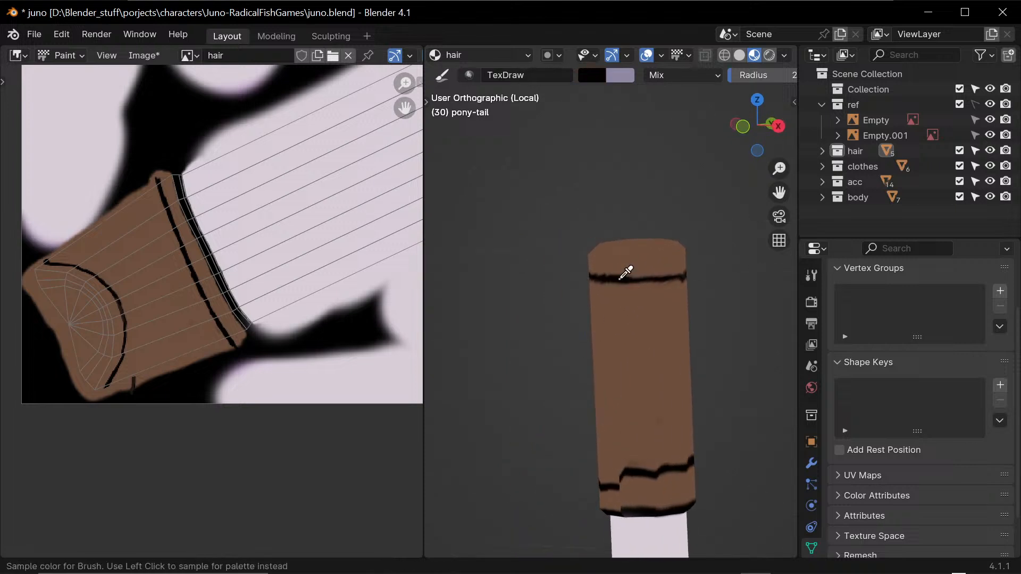
left_click(619, 283)
key("shift+f")
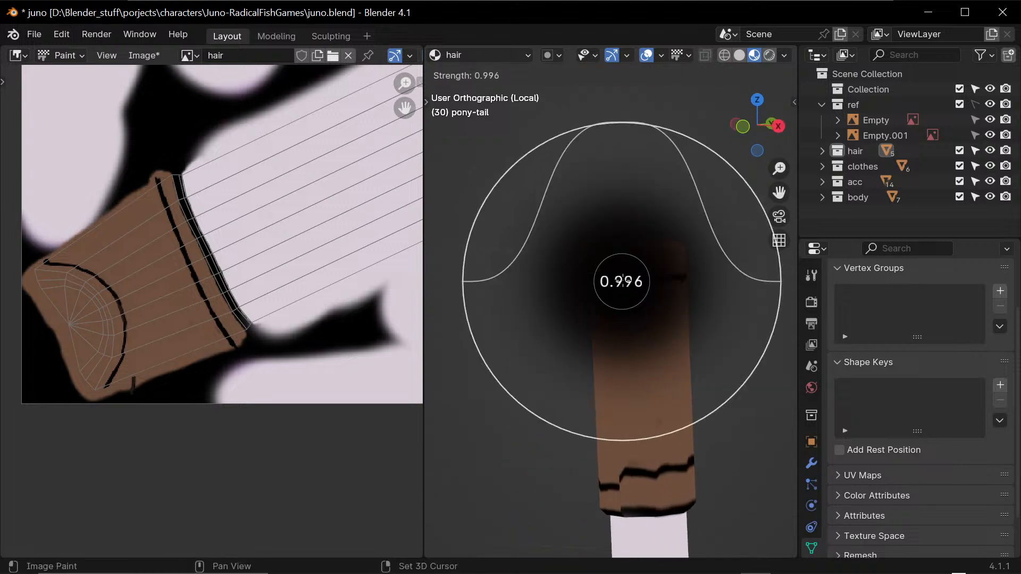
left_click(653, 286)
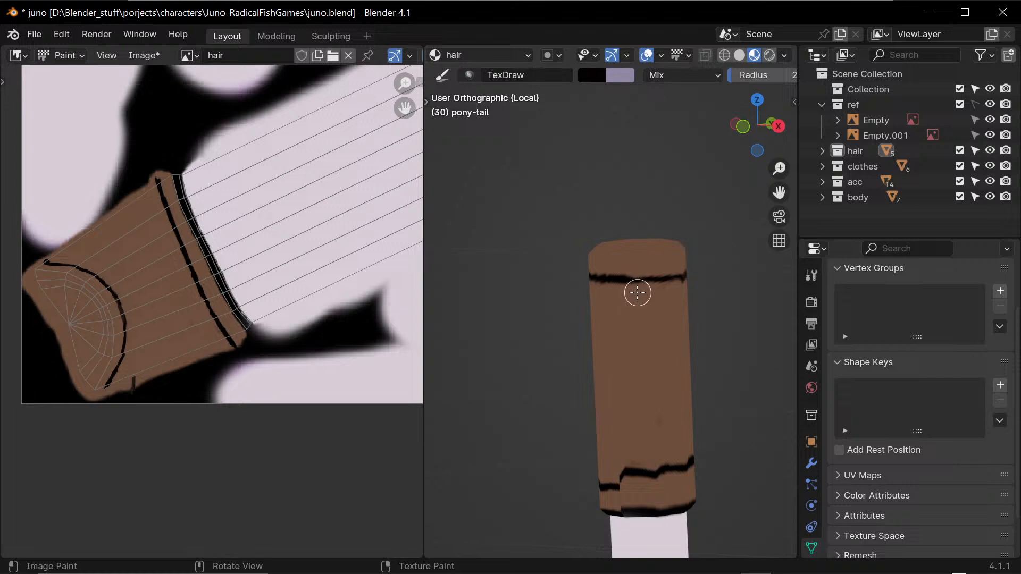
key("f")
left_click(628, 280)
middle_click_drag(677, 317, 667, 300)
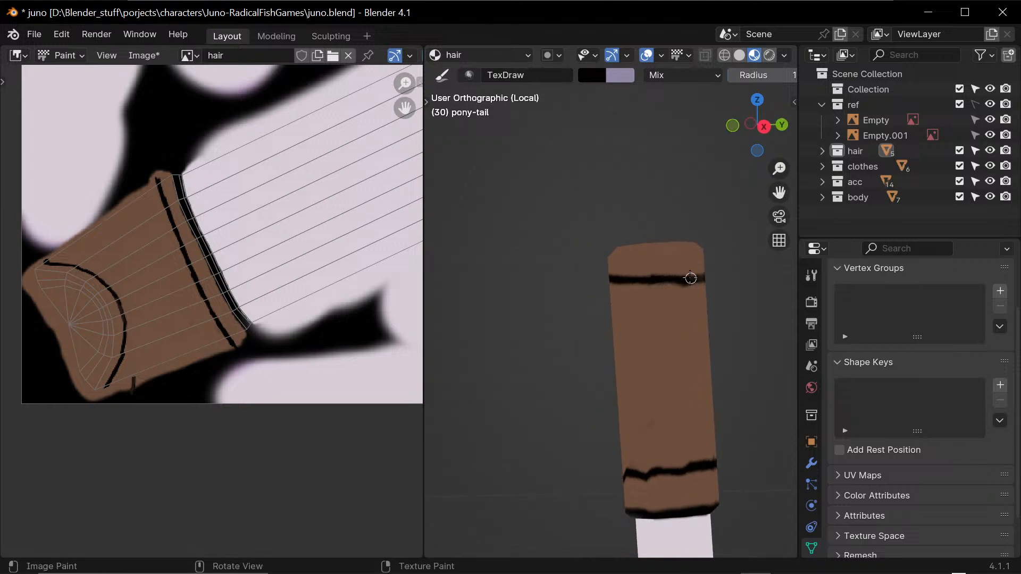
key("ctrl+z")
key("s")
middle_click_drag(677, 414, 608, 365)
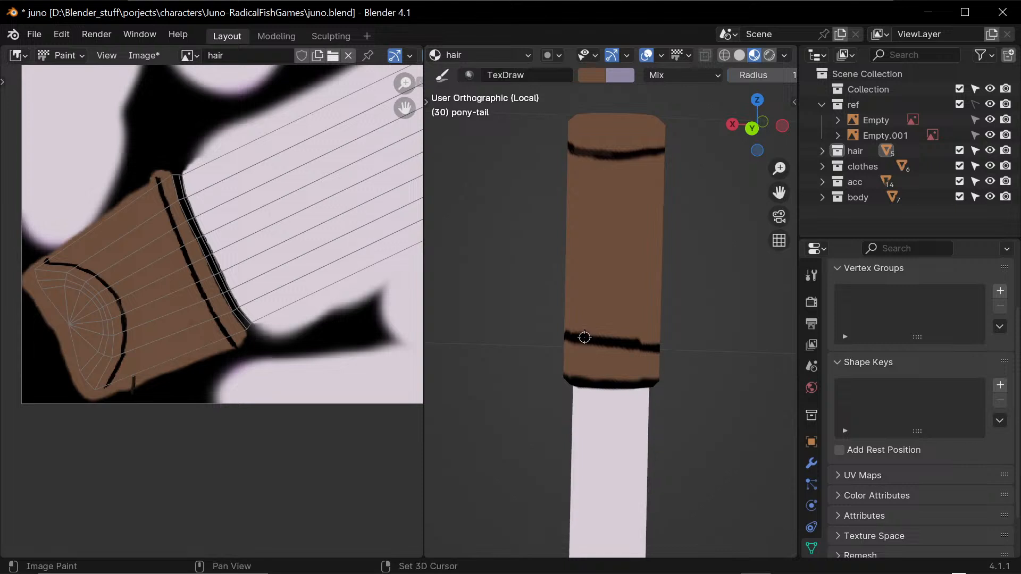
left_click_drag(579, 337, 602, 336)
key("ctrl+z")
- Sample black and paint a straight ring around the upper wrap near its shaft-side edge, turning the model to reach every side
key("s")
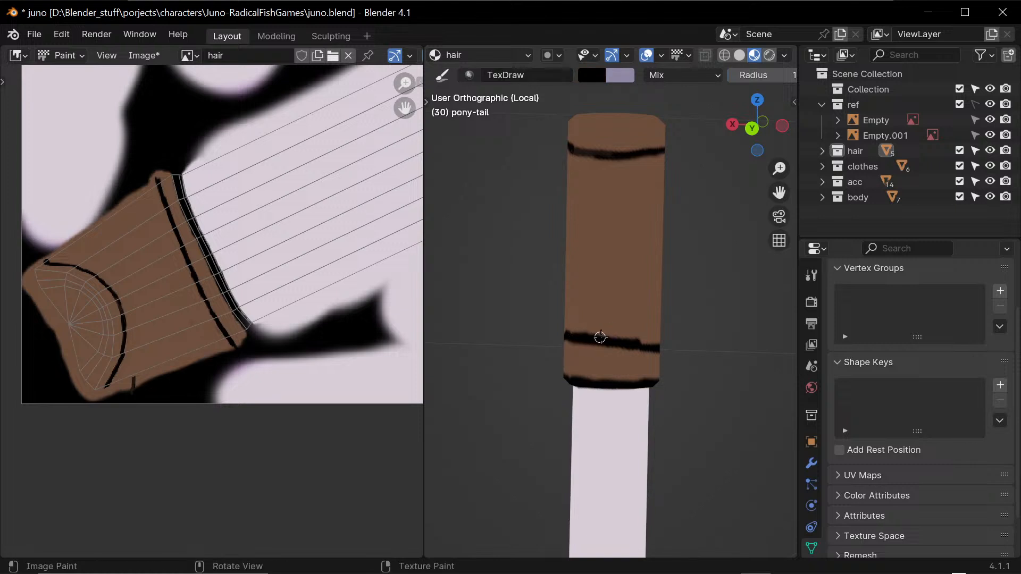
left_click_drag(653, 338, 628, 338)
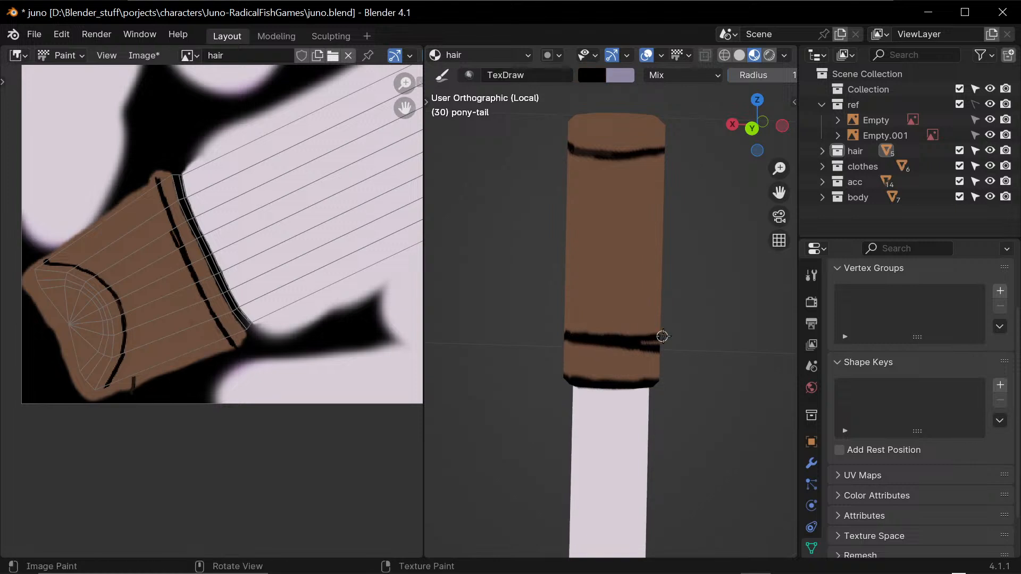
mouse_move(663, 336)
middle_mouse_down()
mouse_move(689, 365)
mouse_move(548, 346)
middle_mouse_up()
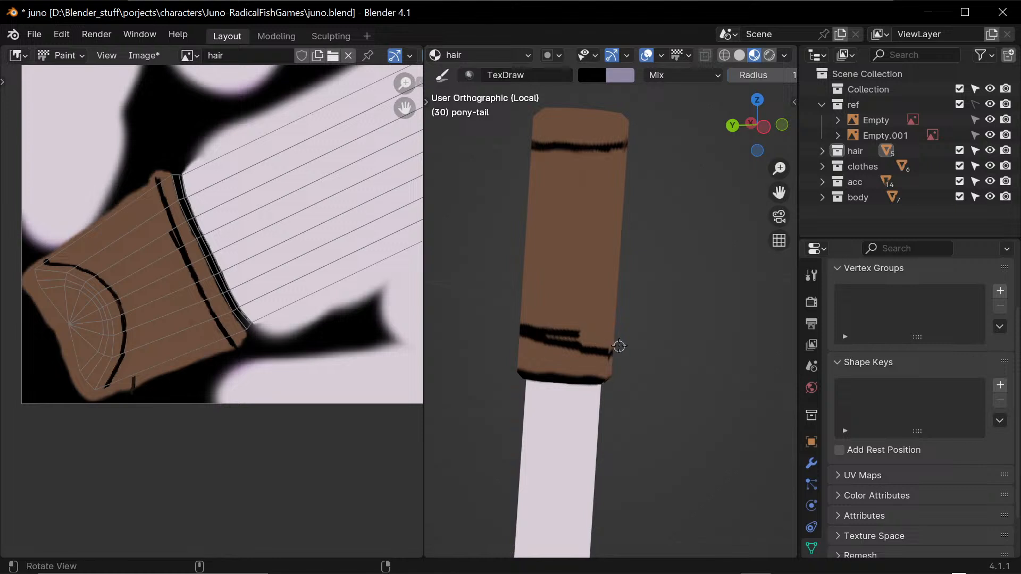
middle_click_drag(619, 347, 607, 343)
left_click_drag(603, 329, 571, 328)
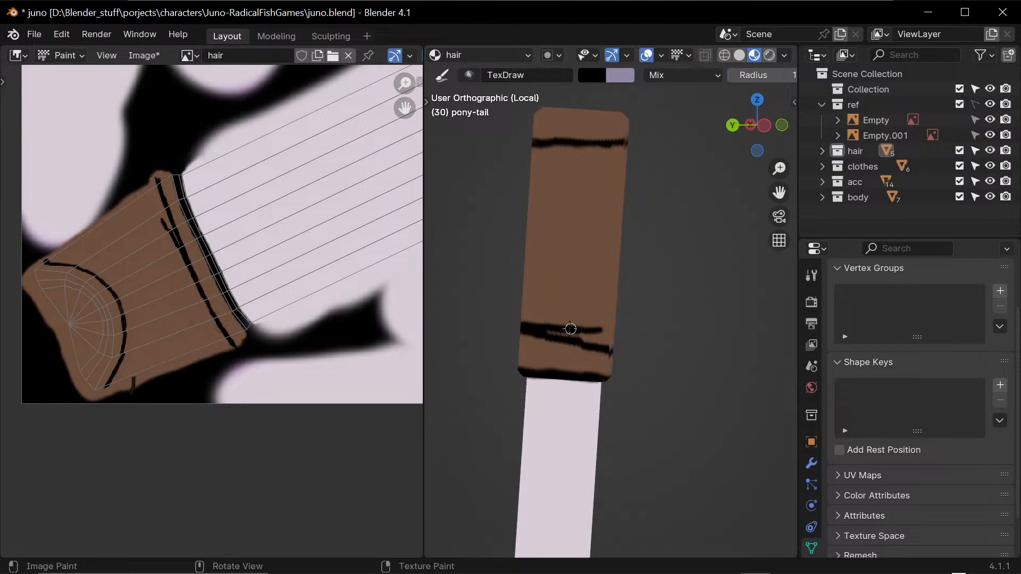
middle_click_drag(616, 331, 590, 347)
left_click_drag(550, 333, 598, 329)
middle_click_drag(640, 335, 595, 333)
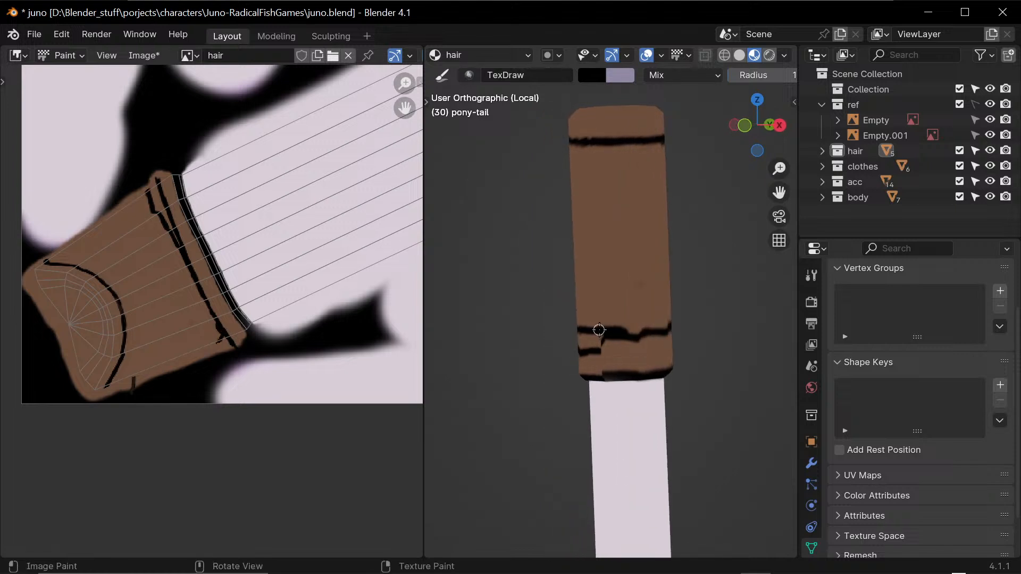
left_click_drag(600, 329, 649, 330)
middle_click_drag(655, 330, 629, 332)
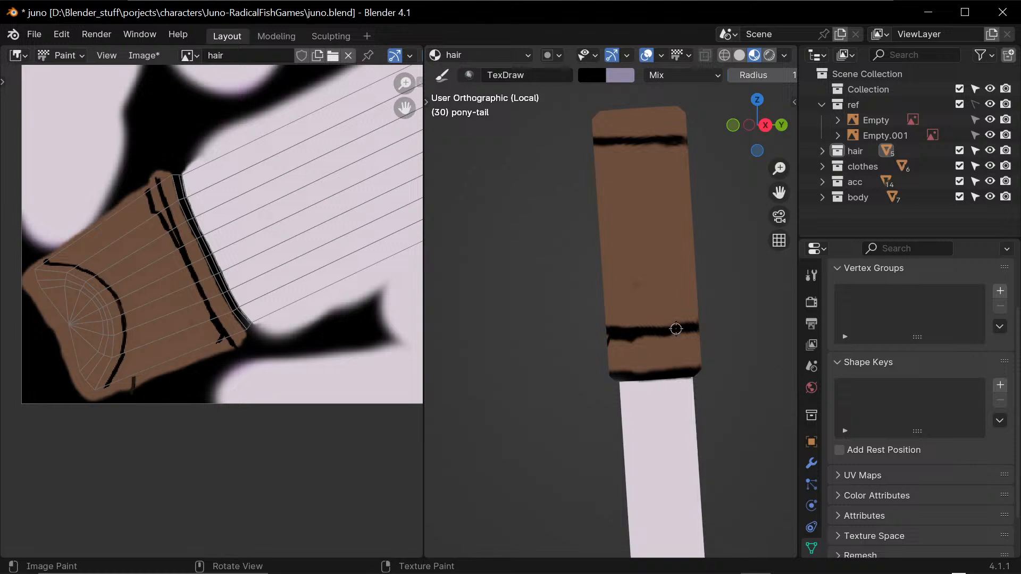
- Paint sampled brown over the old crooked line below the shaft-side ring, touching up the ring with sampled black
key("s")
middle_click_drag(667, 344, 625, 344)
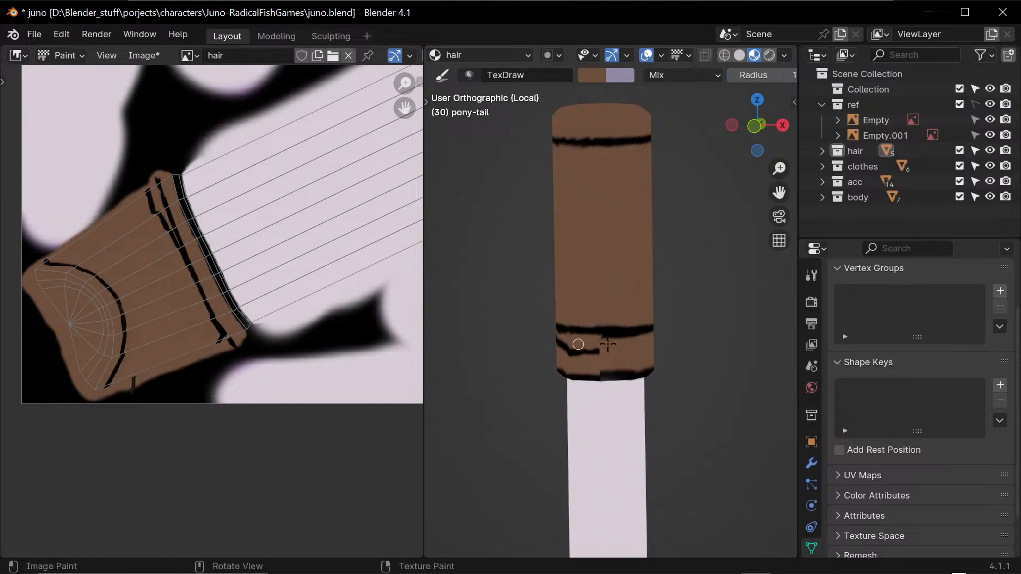
mouse_move(605, 351)
middle_mouse_down()
mouse_move(652, 346)
mouse_move(601, 351)
middle_mouse_up()
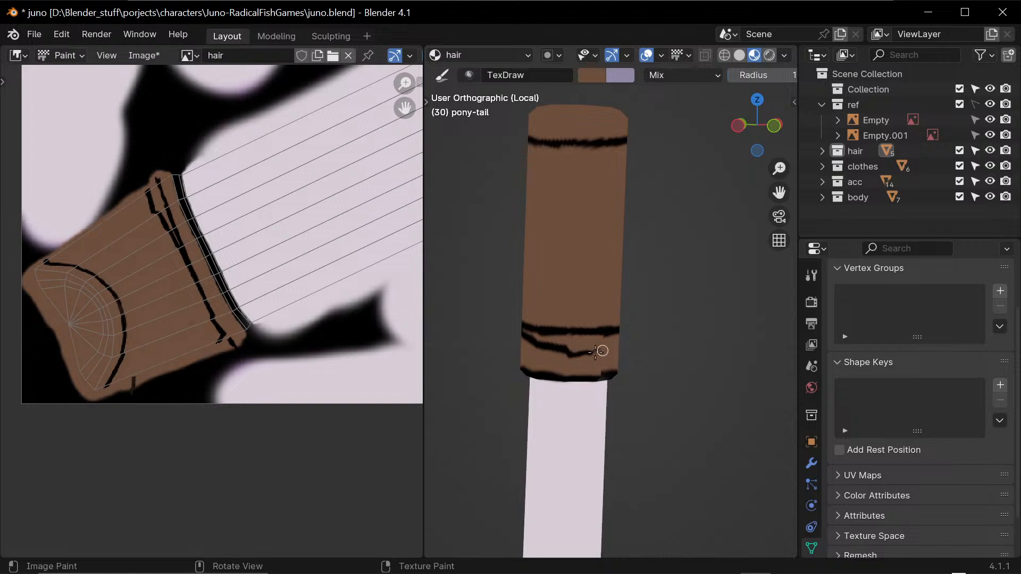
key("s")
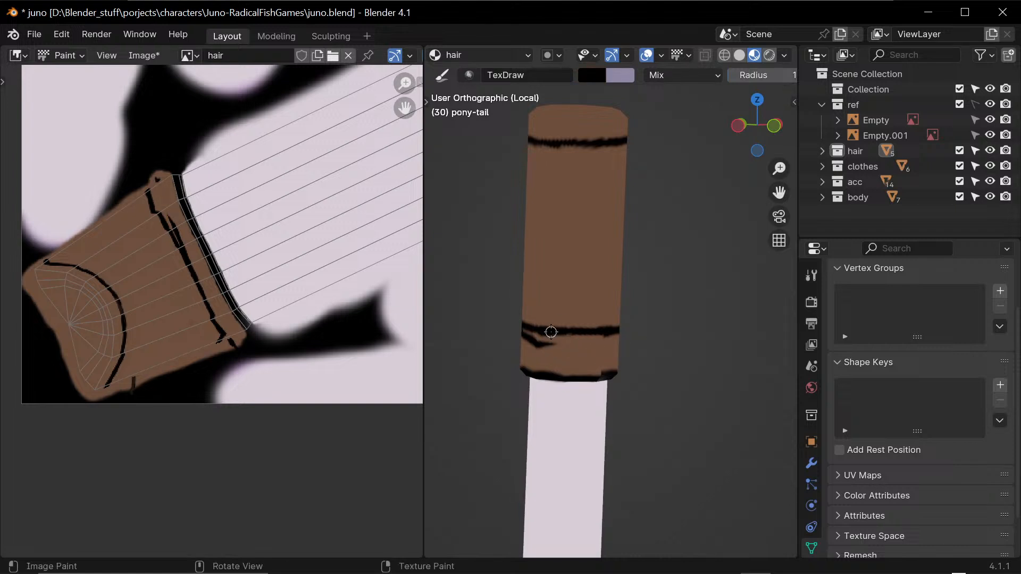
key("s")
middle_click_drag(609, 342, 613, 353)
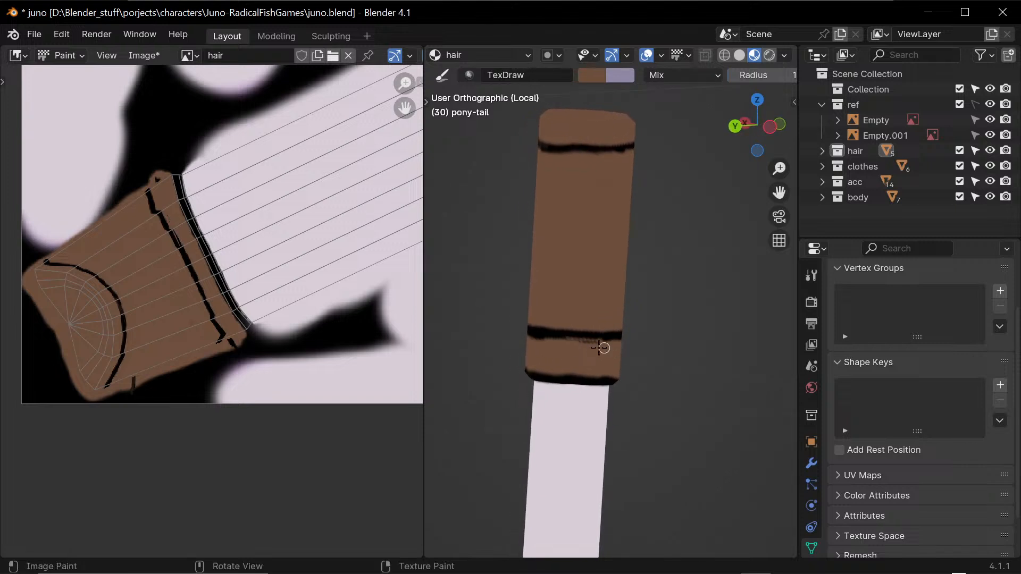
middle_click_drag(578, 346, 597, 349)
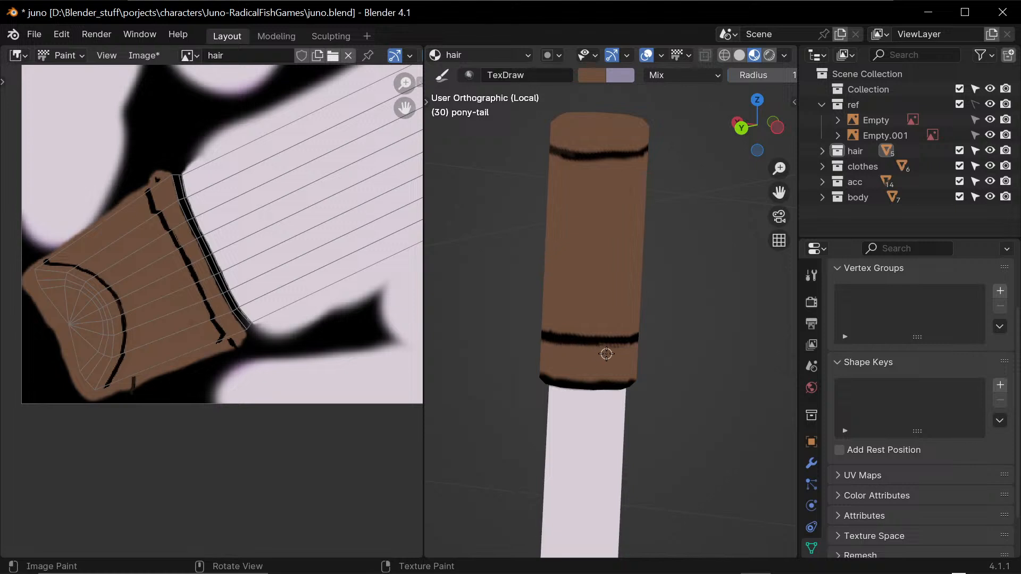
- Even out the edges of the shaft-side ring around the wrap, alternating sampled black and brown
key("s")
middle_click_drag(686, 365, 588, 333)
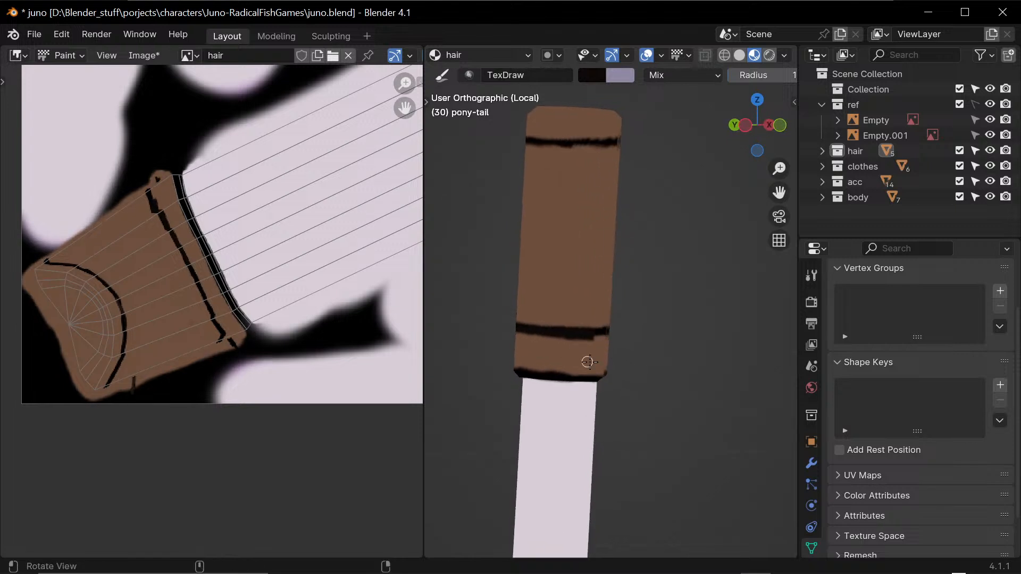
key("s")
mouse_move(574, 346)
middle_mouse_down()
mouse_move(538, 357)
mouse_move(591, 343)
middle_mouse_up()
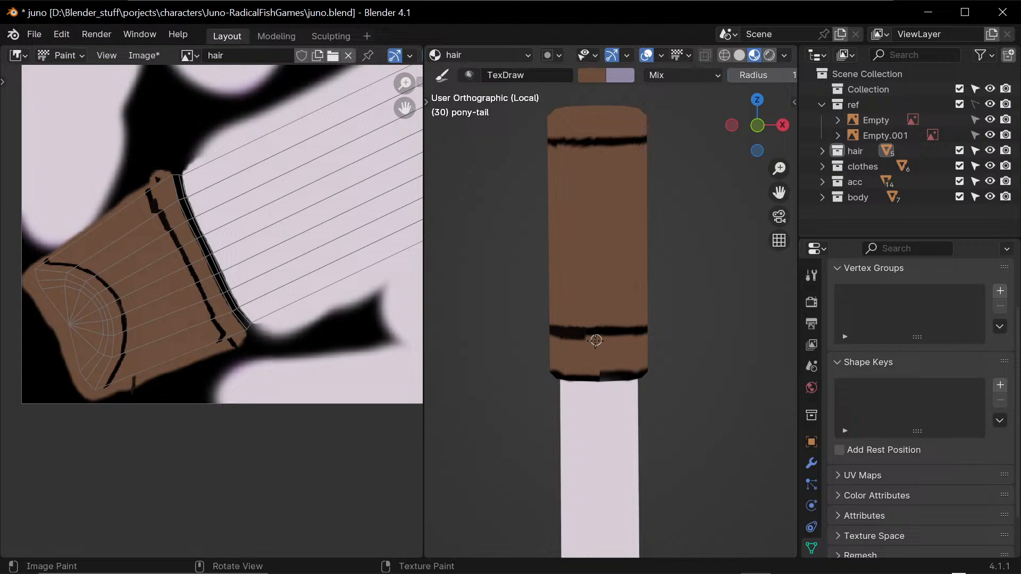
left_click_drag(553, 345, 588, 343)
key("s")
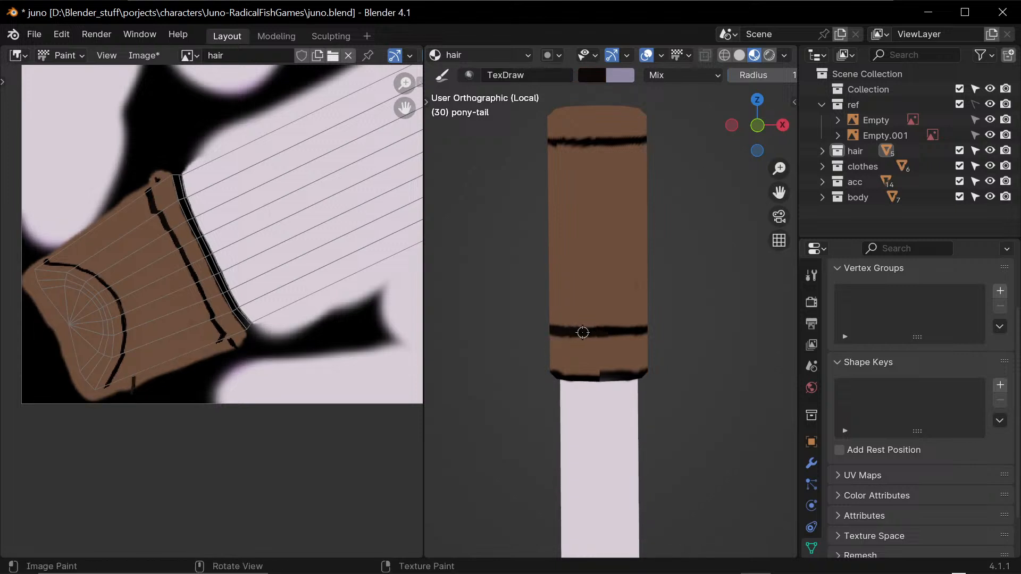
key("s")
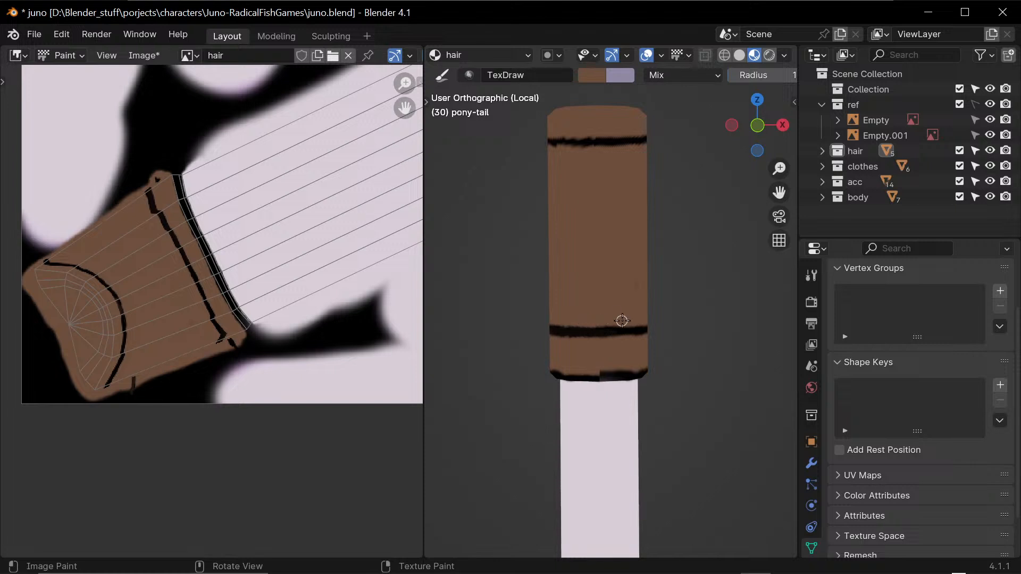
middle_click_drag(668, 358, 682, 340)
- Exit local view and switch texture painting to the pony-tail-end object, with its UV islands in view on the hair texture
middle_click_drag(681, 422, 659, 400)
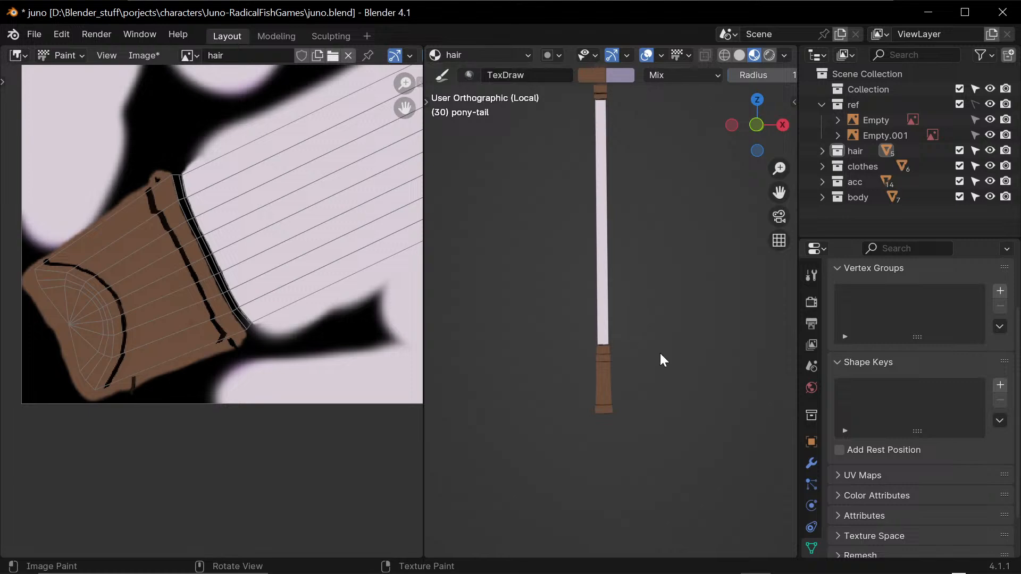
key("KP_Divide")
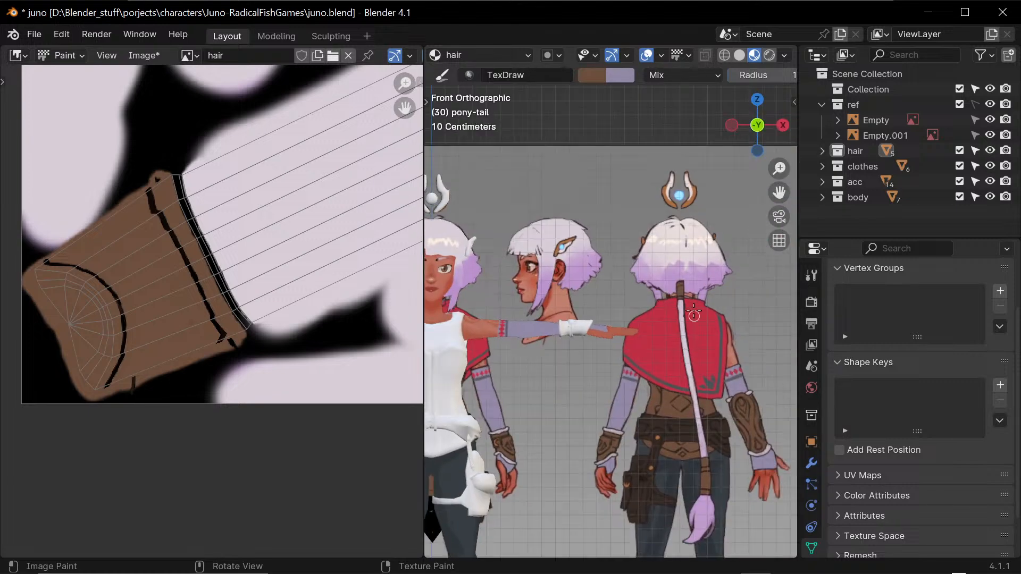
middle_click_drag(736, 388, 608, 340)
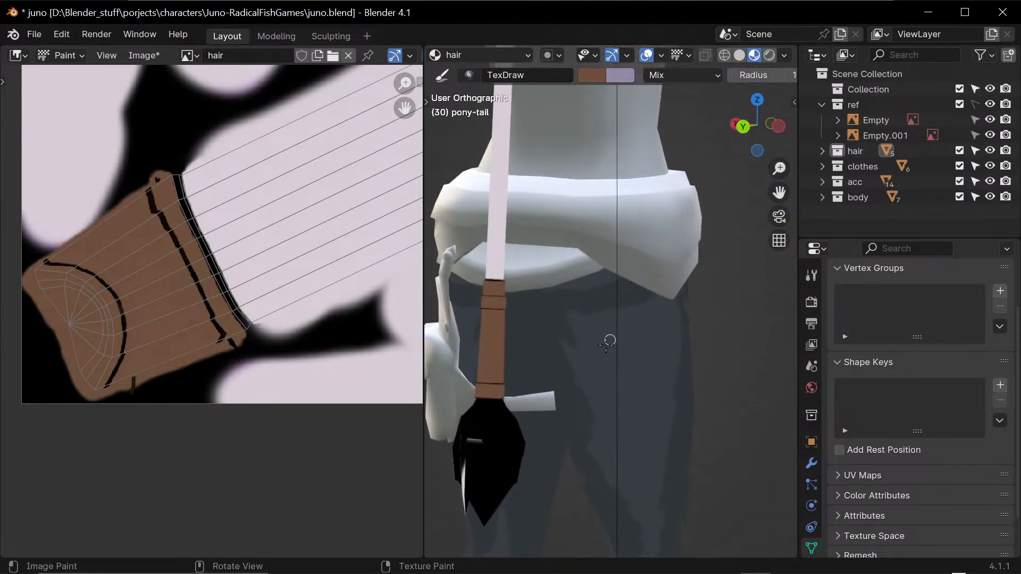
key("alt+q")
scroll(321, 276, "down", 2)
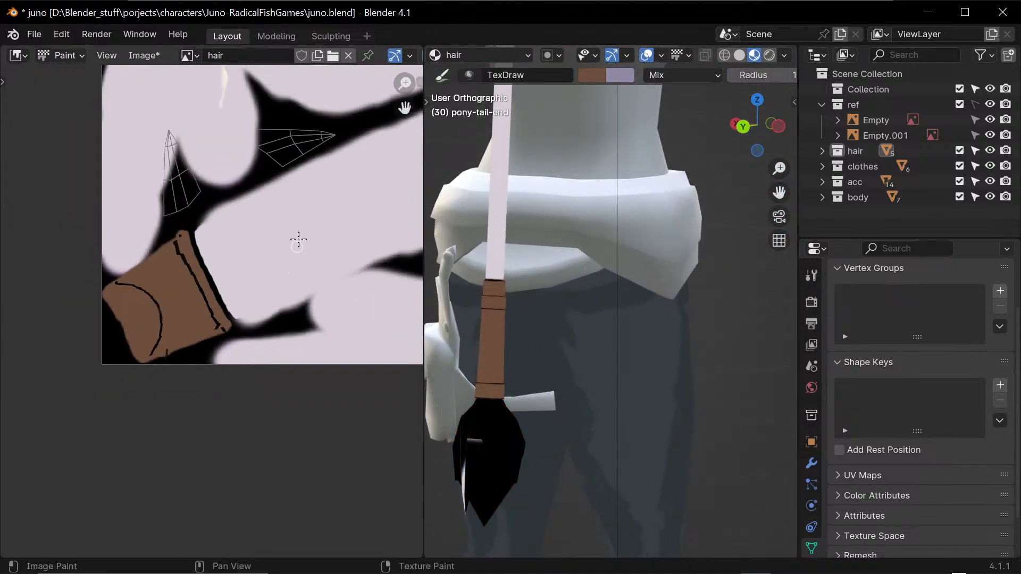
middle_click_drag(296, 238, 266, 355)
middle_click_drag(308, 259, 253, 381)
scroll(253, 379, "down", 2)
middle_click_drag(319, 304, 298, 323)
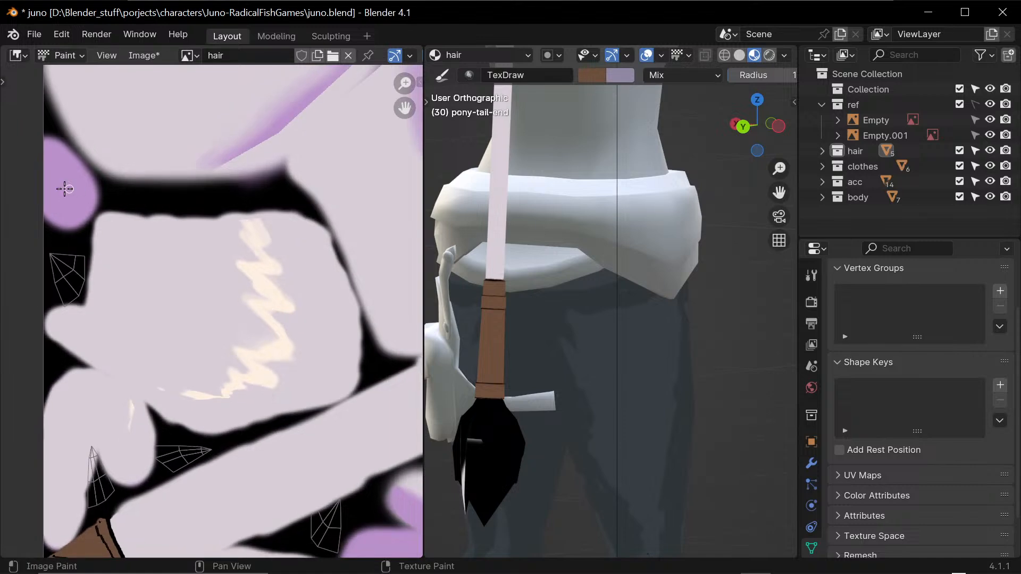
- Sample the light purple and fill the two small tuft UV islands between the pale hair shapes near the brown wrap's narrow end
key("s")
middle_click_drag(213, 403, 271, 321)
scroll(241, 390, "up", 3)
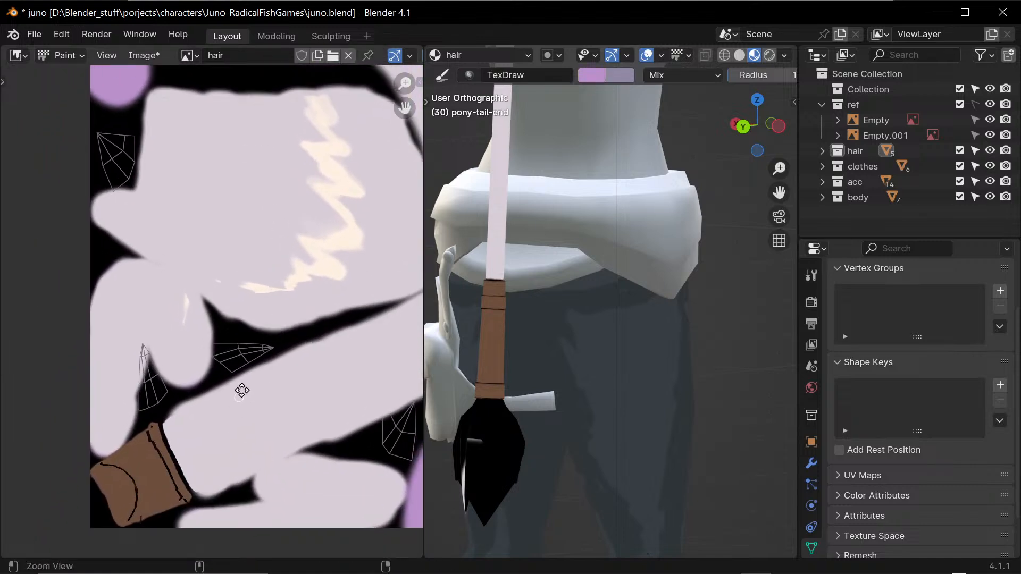
mouse_move(240, 408)
left_mouse_down()
mouse_move(307, 368)
mouse_move(218, 361)
mouse_move(212, 379)
mouse_move(248, 405)
mouse_move(211, 376)
mouse_move(255, 364)
mouse_move(223, 366)
mouse_move(289, 367)
mouse_move(254, 391)
mouse_move(240, 384)
mouse_move(267, 372)
mouse_move(219, 373)
mouse_move(257, 378)
left_mouse_up()
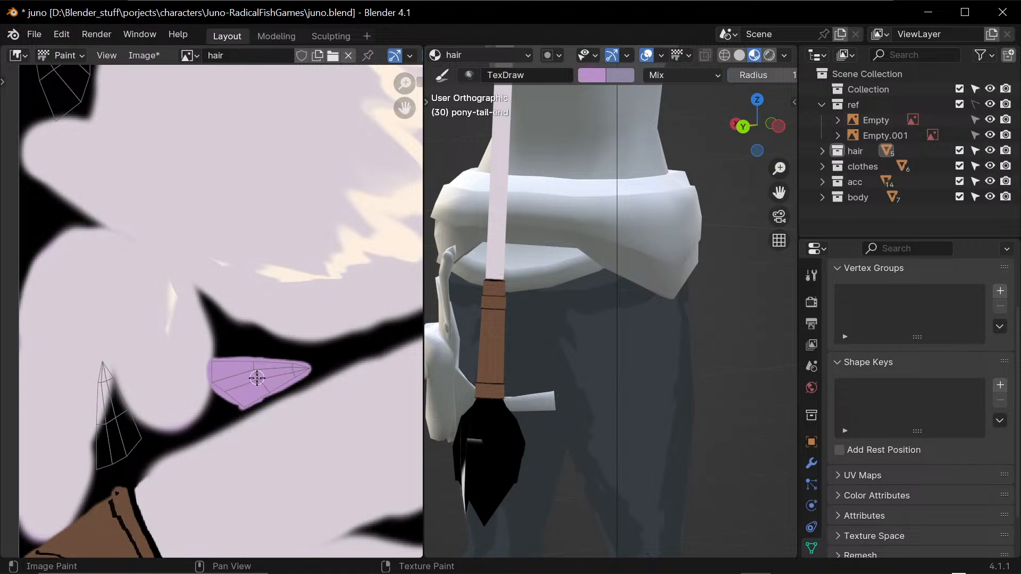
mouse_move(95, 433)
left_mouse_down()
mouse_move(102, 369)
mouse_move(130, 426)
left_mouse_up()
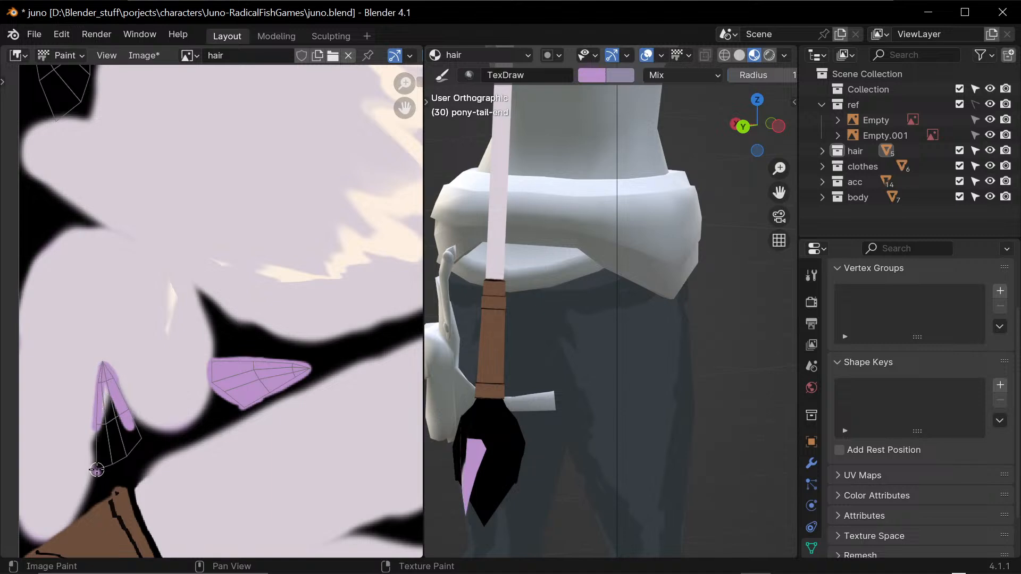
left_click_drag(97, 470, 132, 448)
mouse_move(108, 467)
left_mouse_down()
mouse_move(139, 441)
mouse_move(132, 418)
mouse_move(94, 433)
mouse_move(98, 451)
mouse_move(109, 428)
mouse_move(123, 446)
mouse_move(125, 436)
mouse_move(108, 407)
mouse_move(122, 383)
mouse_move(101, 396)
left_mouse_up()
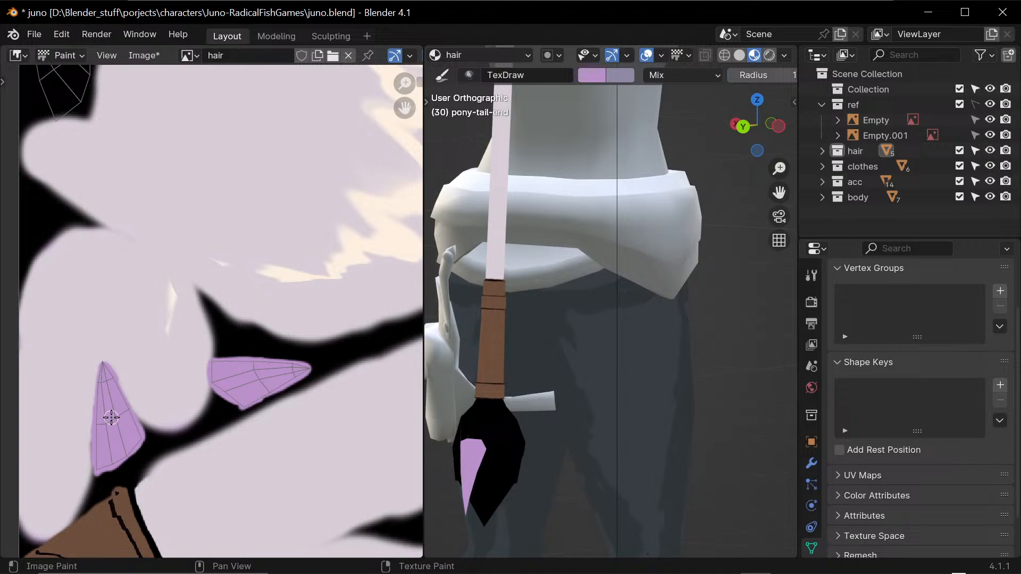
- Fill the other two small tuft islands with the same purple: one below the long pale strip, one at the texture's left edge
middle_click_drag(231, 394, 308, 360)
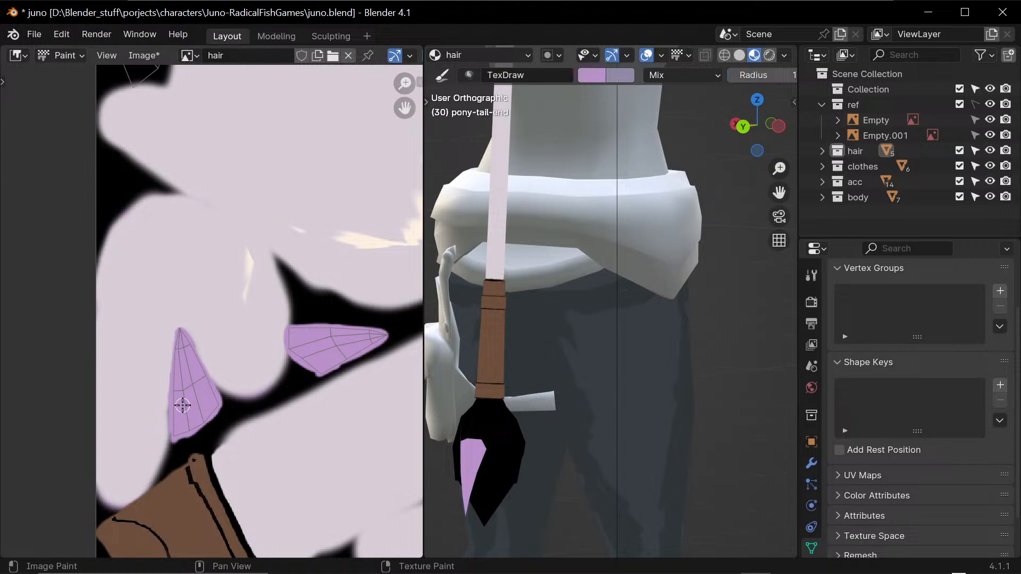
scroll(349, 298, "down", 6)
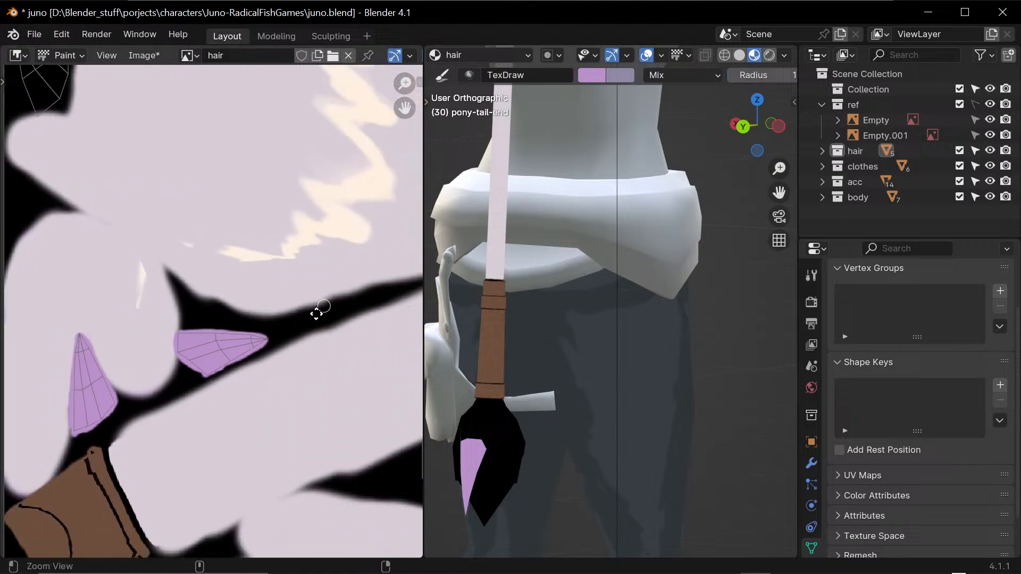
scroll(323, 422, "up", 7)
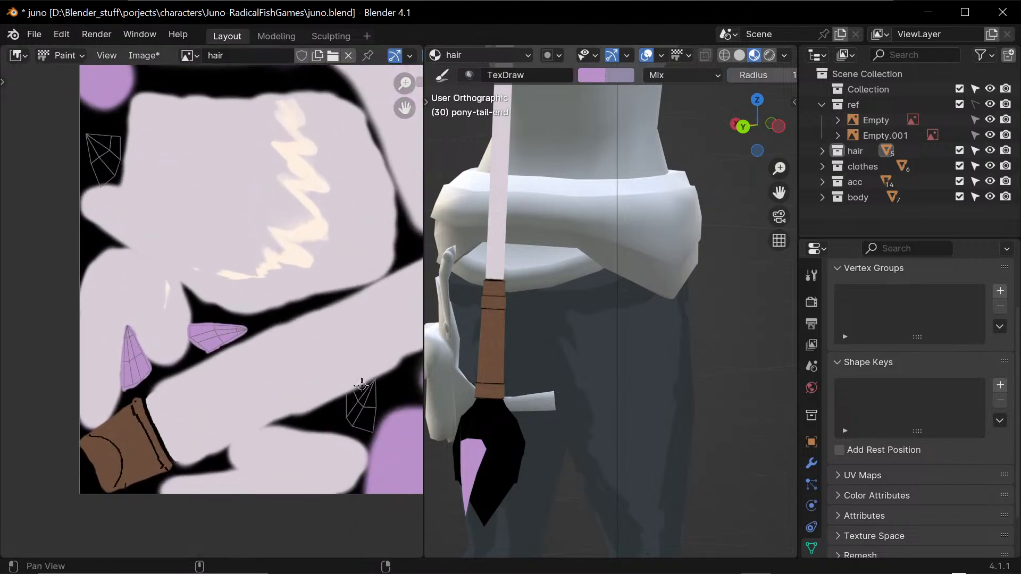
left_click_drag(267, 456, 275, 377)
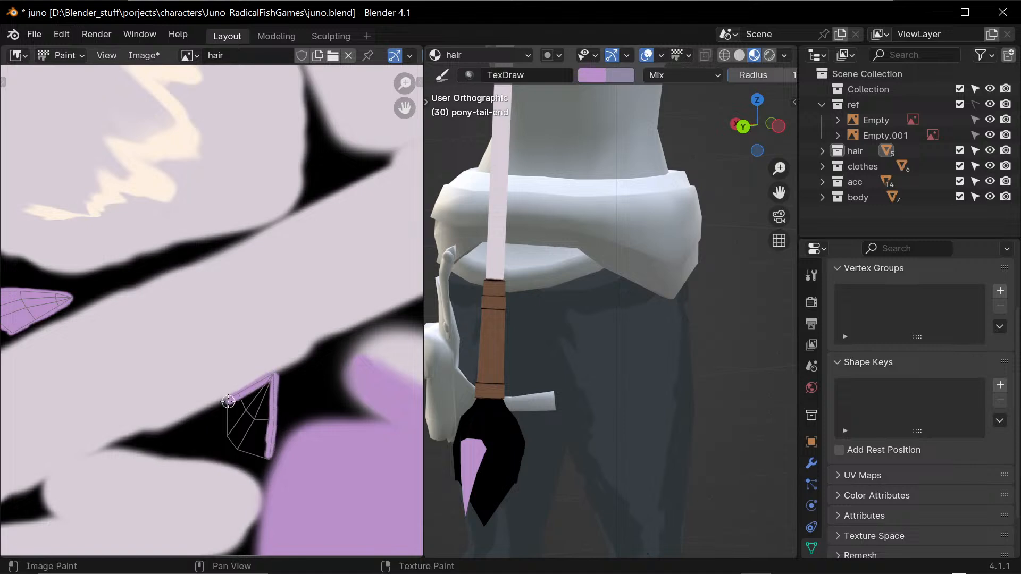
mouse_move(229, 401)
left_mouse_down()
mouse_move(230, 443)
mouse_move(271, 410)
mouse_move(272, 386)
mouse_move(251, 435)
mouse_move(246, 420)
mouse_move(266, 387)
mouse_move(232, 421)
left_mouse_up()
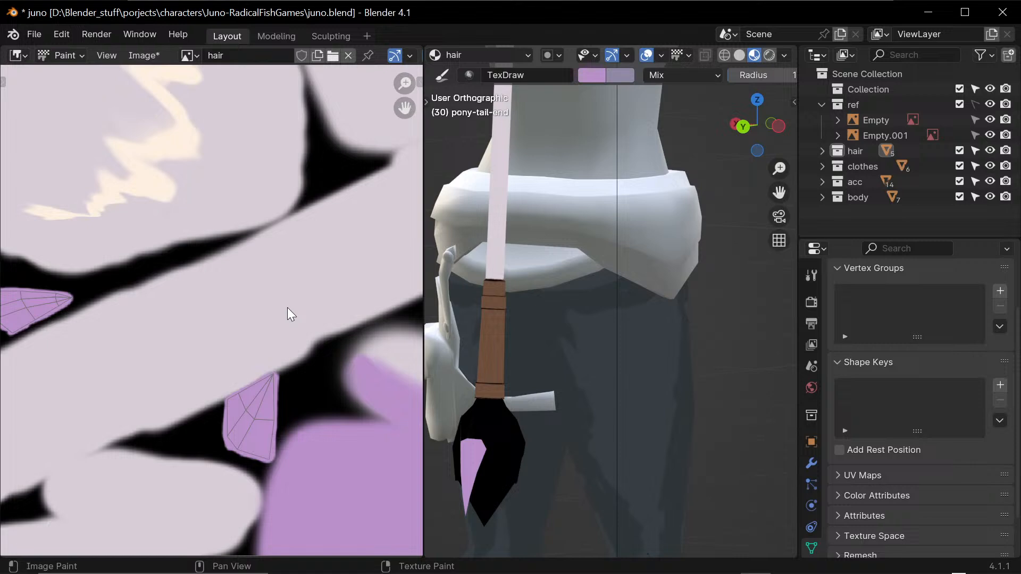
middle_click_drag(234, 411, 378, 420)
mouse_move(292, 348)
middle_mouse_down("ctrl")
mouse_move(281, 418)
mouse_move(228, 253)
mouse_move(202, 298)
mouse_move(217, 405)
mouse_move(159, 456)
middle_mouse_up("ctrl")
mouse_move(178, 441)
left_mouse_down()
mouse_move(192, 382)
mouse_move(155, 374)
mouse_move(142, 395)
mouse_move(149, 420)
left_mouse_up()
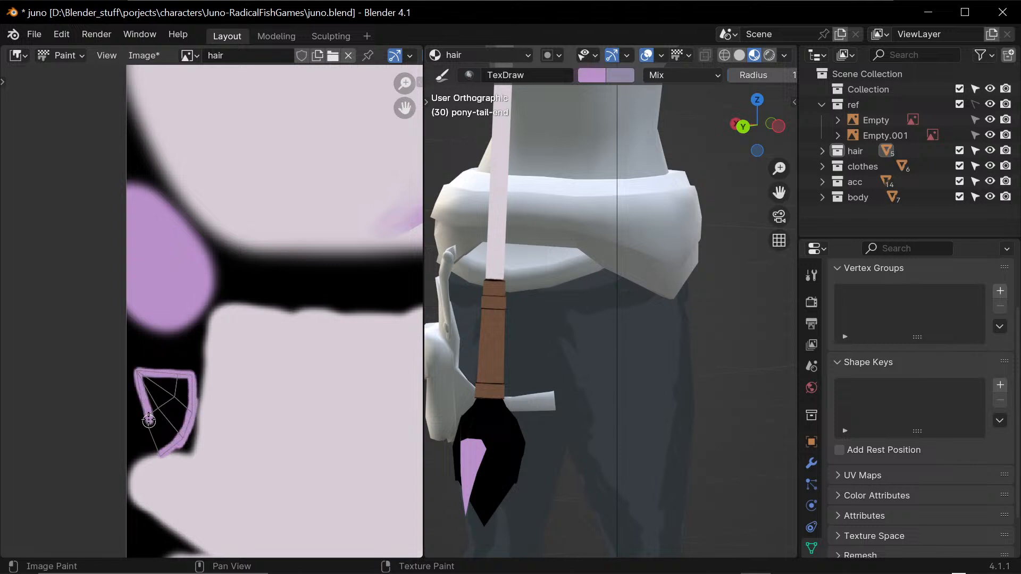
mouse_move(136, 380)
left_mouse_down()
mouse_move(159, 447)
mouse_move(187, 419)
mouse_move(185, 385)
mouse_move(160, 431)
mouse_move(150, 406)
mouse_move(159, 410)
left_mouse_up()
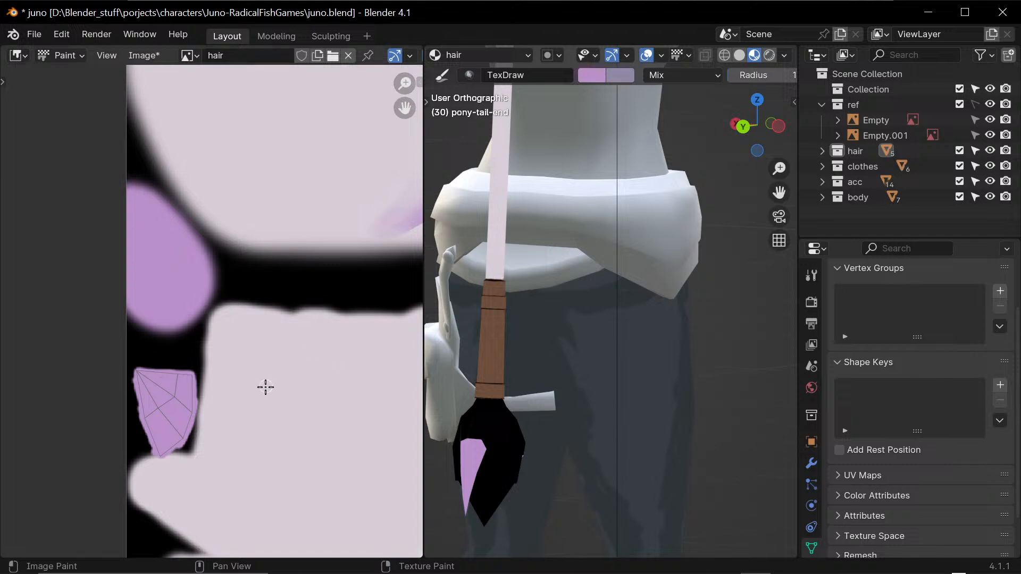
- Trace the outline of the large tuft UV island at the texture's upper edge in light purple, covering its full border
middle_click_drag(313, 329, 280, 409, "ctrl")
middle_click_drag(329, 340, 292, 384, "ctrl")
middle_click_drag(339, 290, 338, 257)
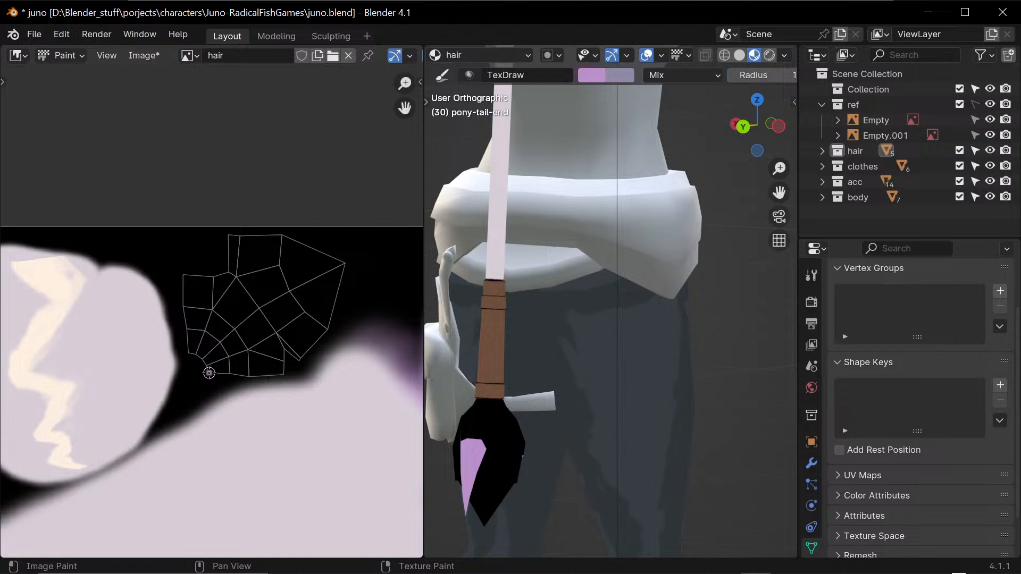
left_click_drag(208, 374, 236, 376)
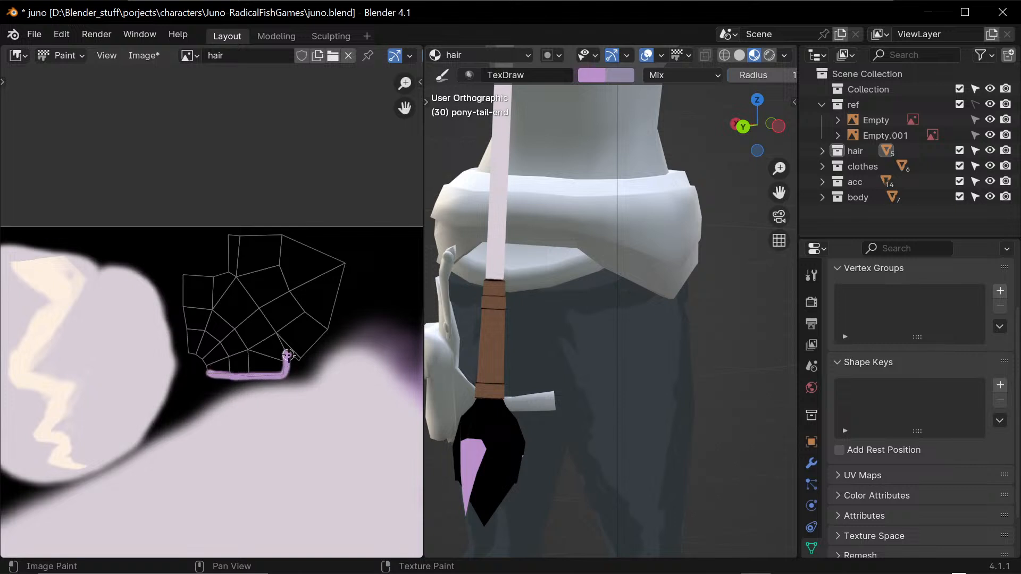
left_click_drag(298, 362, 289, 352)
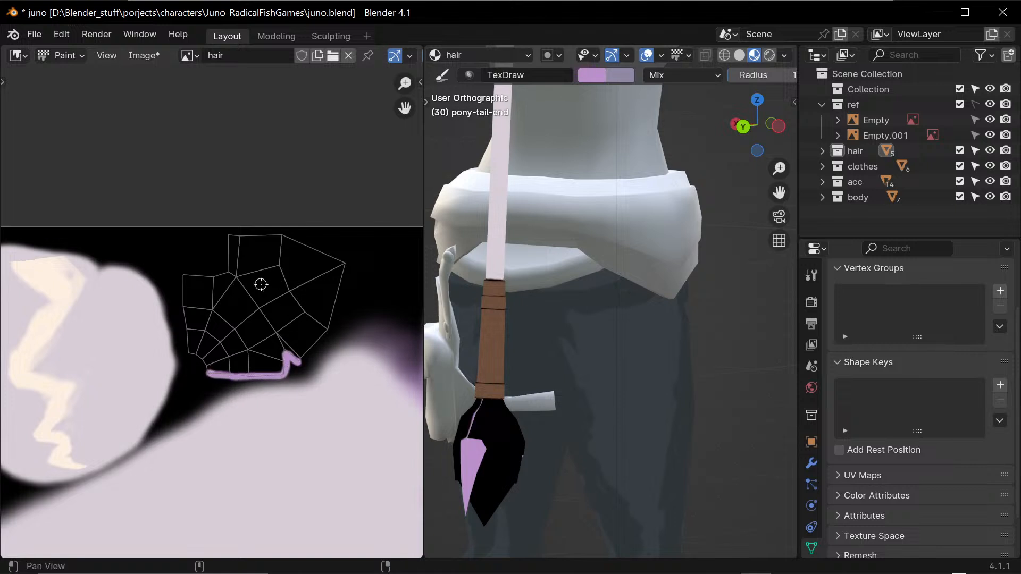
left_click_drag(263, 227, 264, 280)
left_click_drag(212, 426, 207, 427)
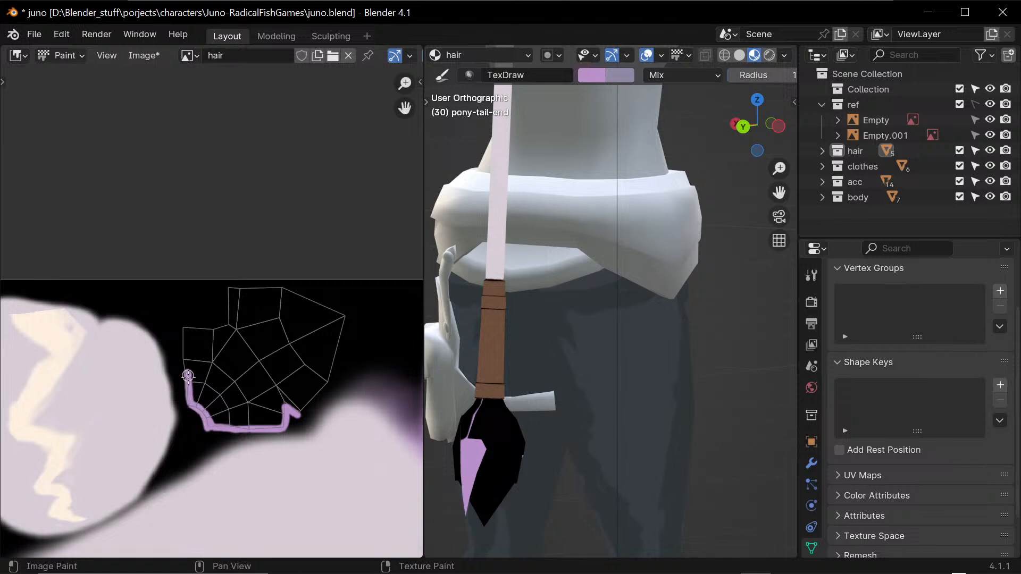
left_click_drag(188, 377, 183, 327)
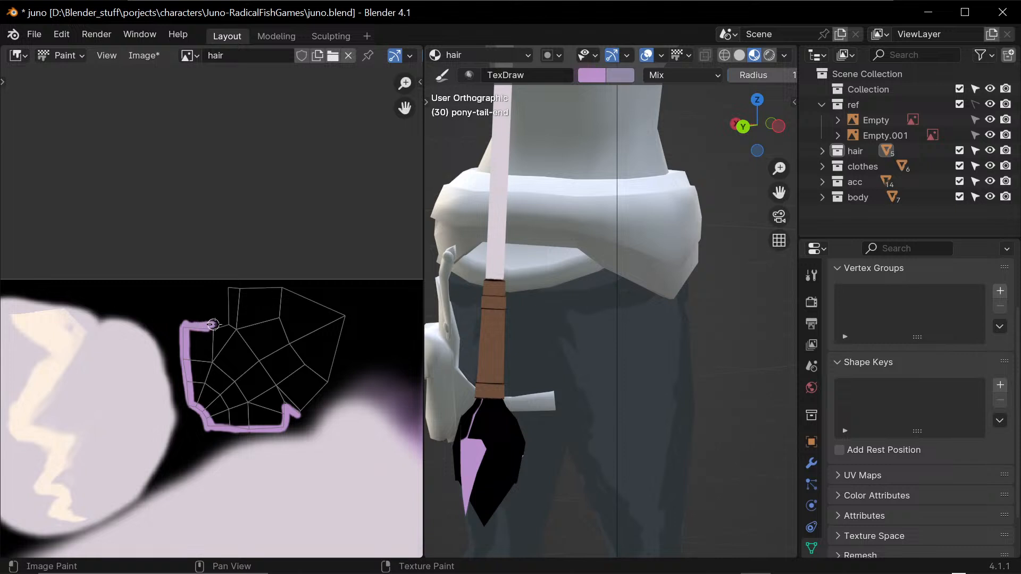
mouse_move(231, 315)
left_mouse_down()
mouse_move(229, 302)
mouse_move(285, 286)
mouse_move(339, 315)
left_mouse_up()
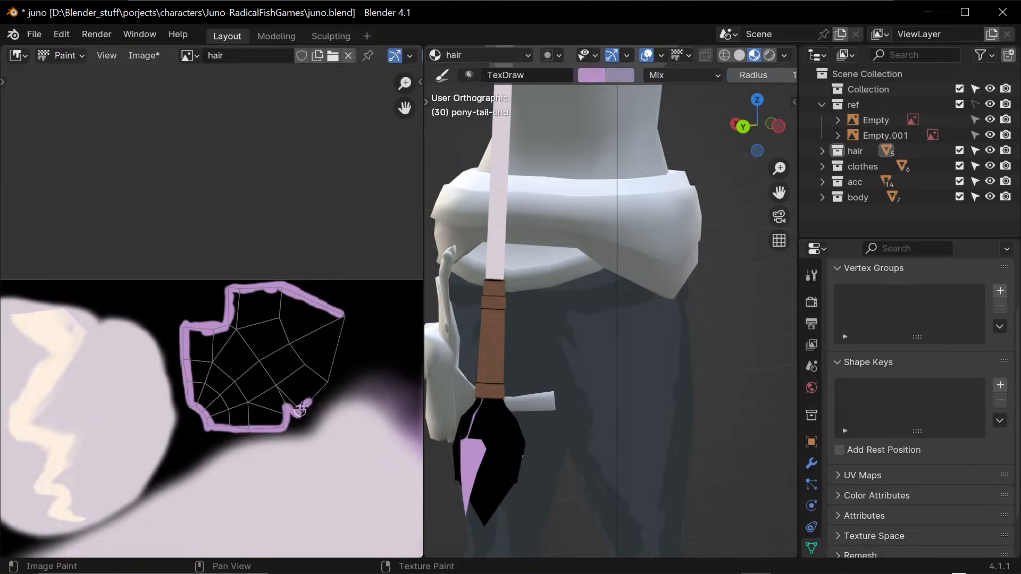
mouse_move(301, 409)
left_mouse_down()
mouse_move(329, 375)
mouse_move(342, 325)
mouse_move(326, 365)
mouse_move(291, 404)
left_mouse_up()
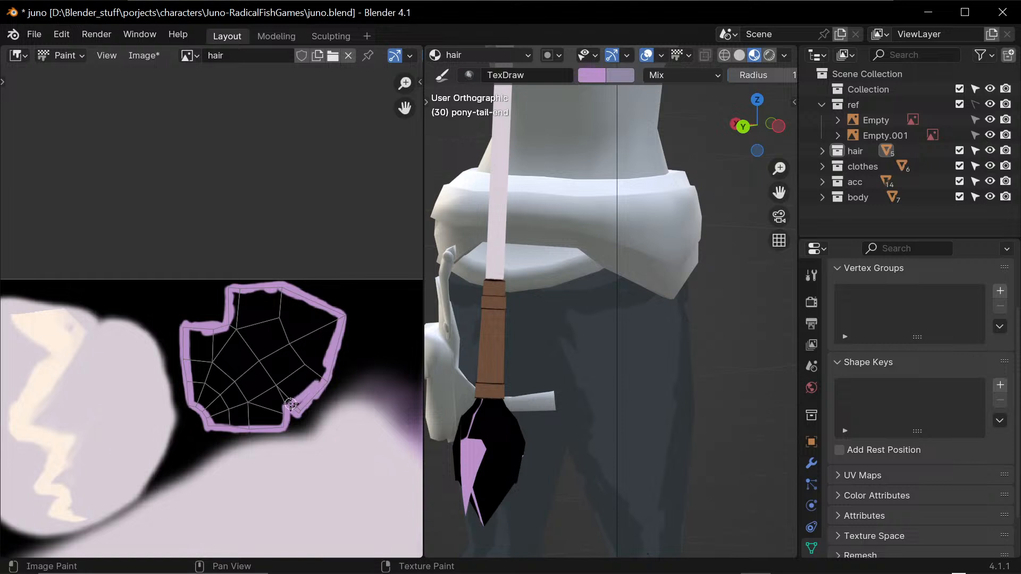
- Enlarge the brush and fill the interior of the outlined large tuft island with light purple
key("f")
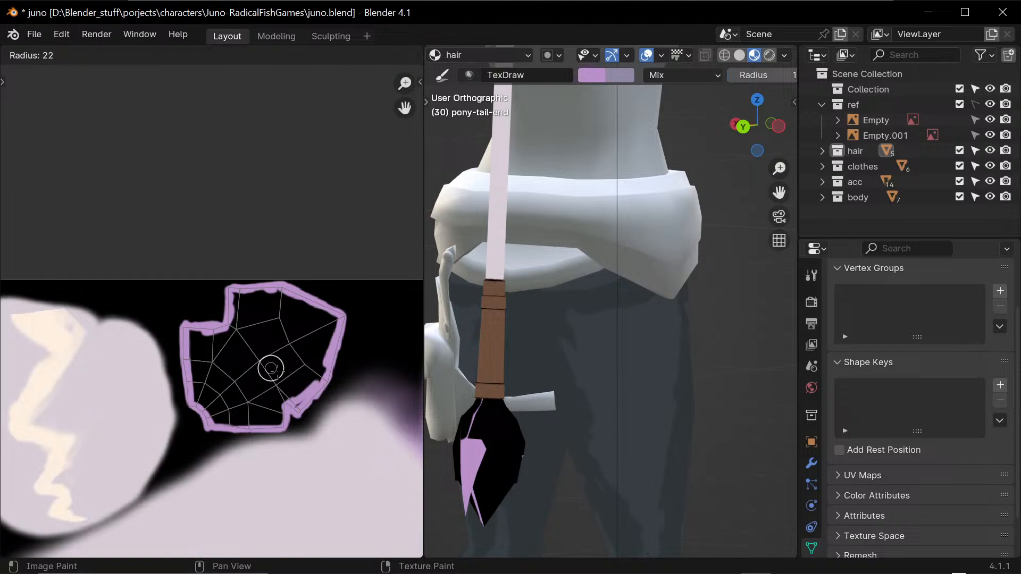
left_click(279, 370)
mouse_move(304, 365)
left_mouse_down()
mouse_move(312, 381)
mouse_move(332, 319)
mouse_move(258, 298)
mouse_move(234, 306)
mouse_move(237, 297)
mouse_move(239, 314)
mouse_move(314, 327)
mouse_move(290, 351)
mouse_move(285, 312)
mouse_move(260, 325)
mouse_move(318, 382)
mouse_move(298, 372)
mouse_move(302, 390)
mouse_move(282, 395)
mouse_move(269, 417)
mouse_move(278, 420)
mouse_move(285, 401)
mouse_move(224, 420)
mouse_move(213, 388)
mouse_move(203, 398)
mouse_move(200, 337)
mouse_move(221, 344)
mouse_move(235, 382)
mouse_move(269, 367)
mouse_move(273, 383)
mouse_move(296, 346)
mouse_move(263, 397)
mouse_move(201, 397)
left_mouse_up()
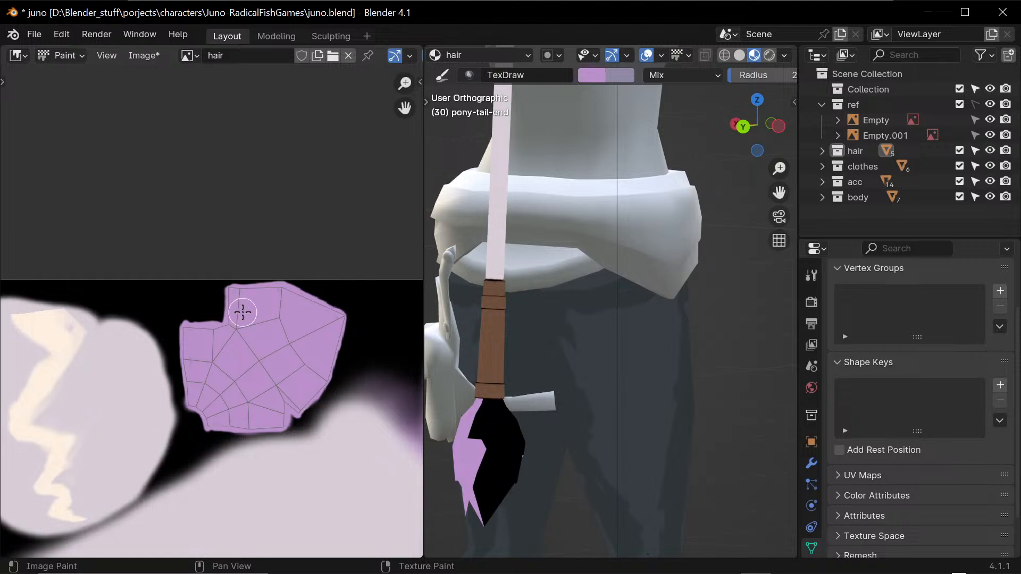
- Fill the remaining large tuft island beside the wide brown wrap with light purple, including its edges
middle_click_drag(273, 360, 248, 388, "ctrl")
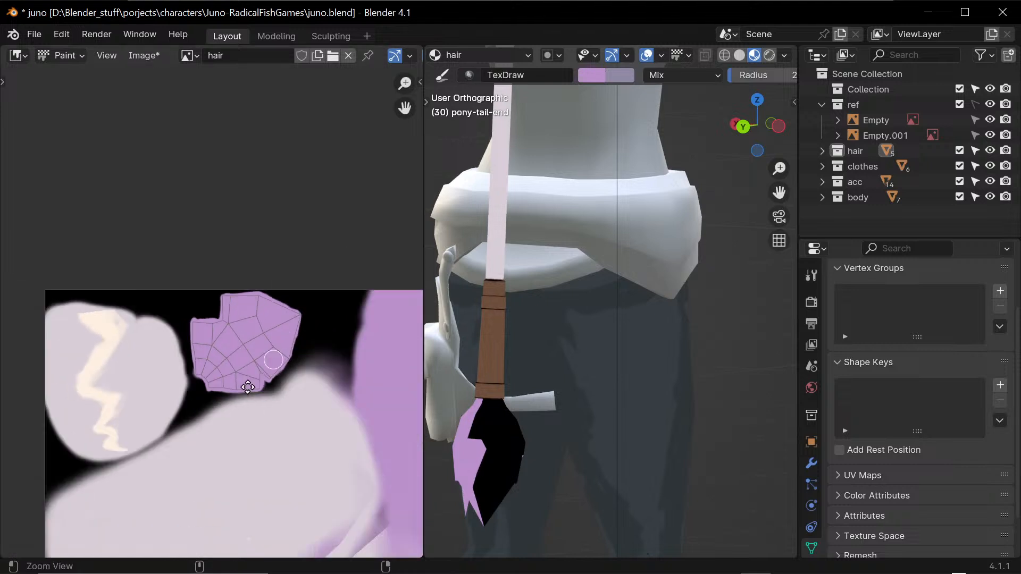
left_click_drag(248, 387, 222, 418, "ctrl+alt")
left_click_drag(314, 328, 300, 364, "ctrl+alt")
left_click_drag(384, 457, 337, 357, "alt")
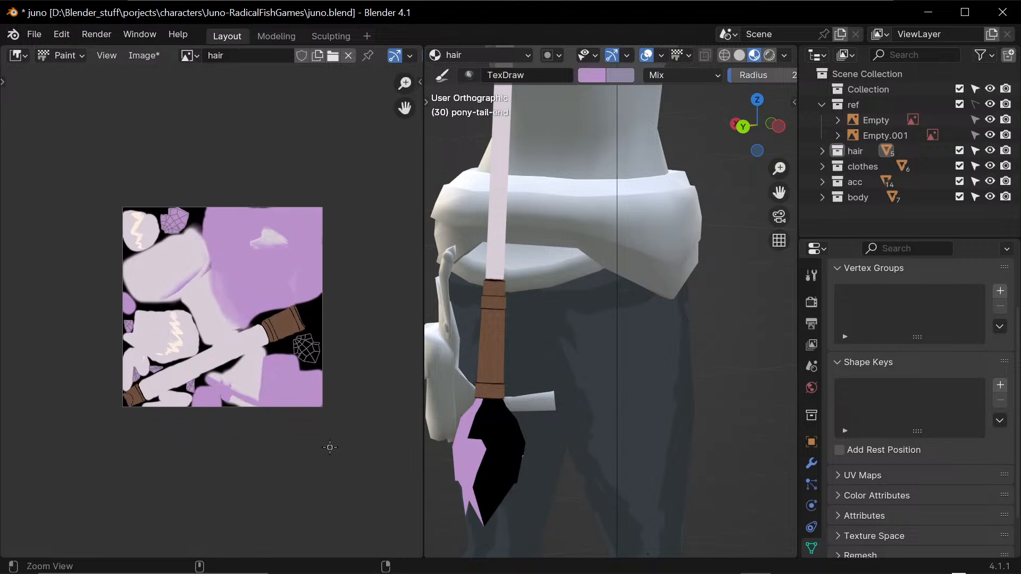
left_click_drag(328, 449, 200, 288, "ctrl+alt")
left_click_drag(314, 433, 333, 323, "ctrl+alt")
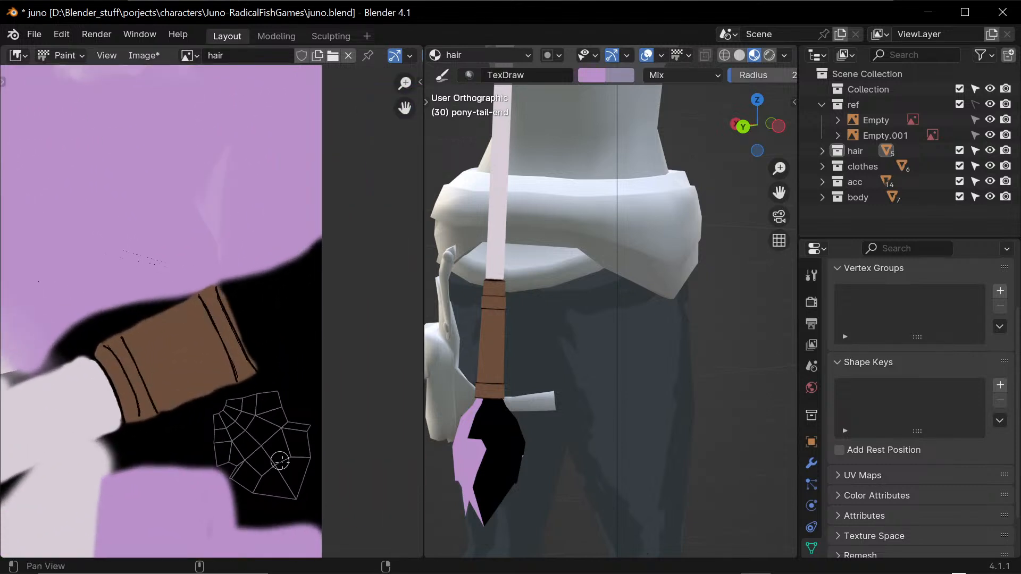
left_click_drag(282, 459, 285, 417, "alt")
mouse_move(295, 455)
left_mouse_down()
mouse_move(310, 400)
mouse_move(281, 352)
mouse_move(236, 357)
mouse_move(218, 390)
mouse_move(240, 443)
mouse_move(297, 449)
mouse_move(257, 447)
mouse_move(230, 407)
mouse_move(229, 387)
mouse_move(240, 420)
mouse_move(240, 372)
mouse_move(274, 374)
mouse_move(298, 406)
mouse_move(275, 440)
mouse_move(265, 408)
mouse_move(247, 409)
mouse_move(271, 442)
mouse_move(260, 420)
left_mouse_up()
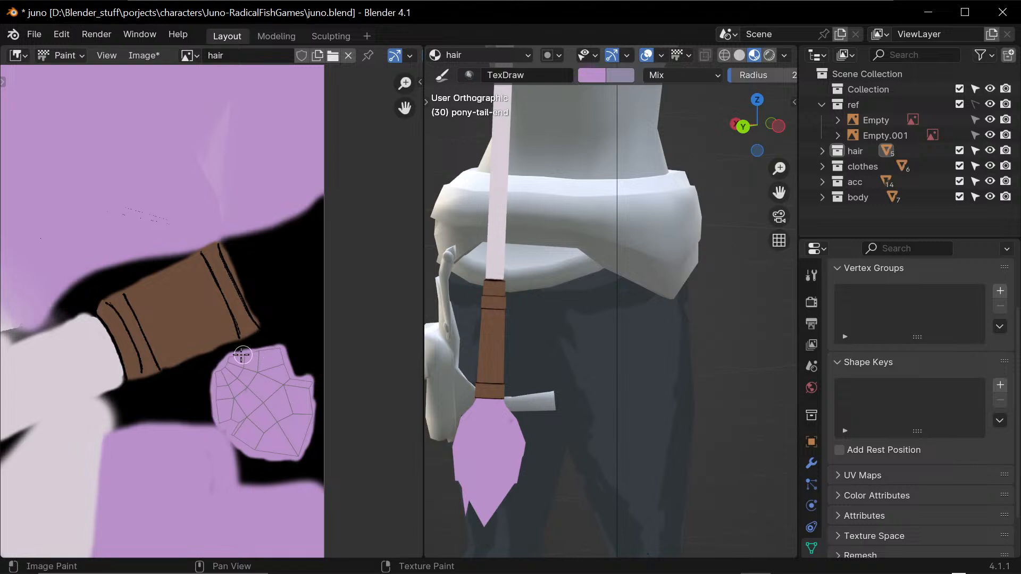
- Check the purple tuft on the full character, and save the hair texture image and the juno.blend file
middle_click_drag(686, 328, 612, 398)
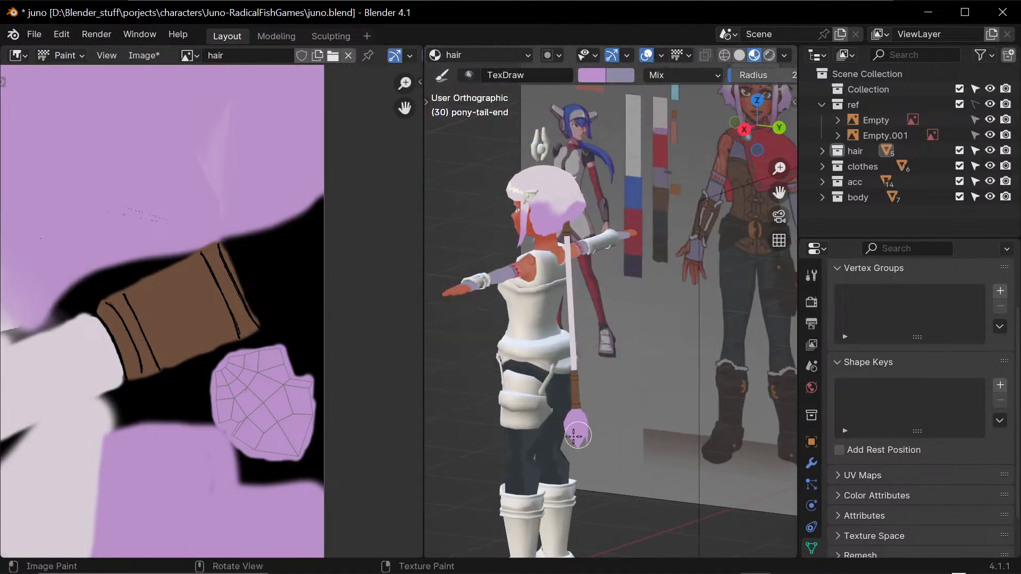
key("alt+s")
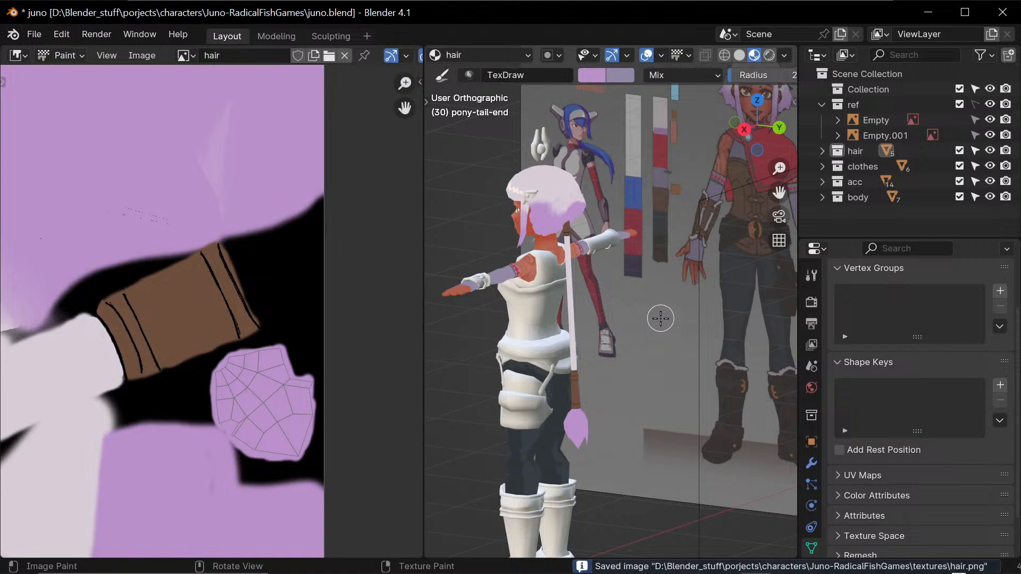
key("ctrl+s")
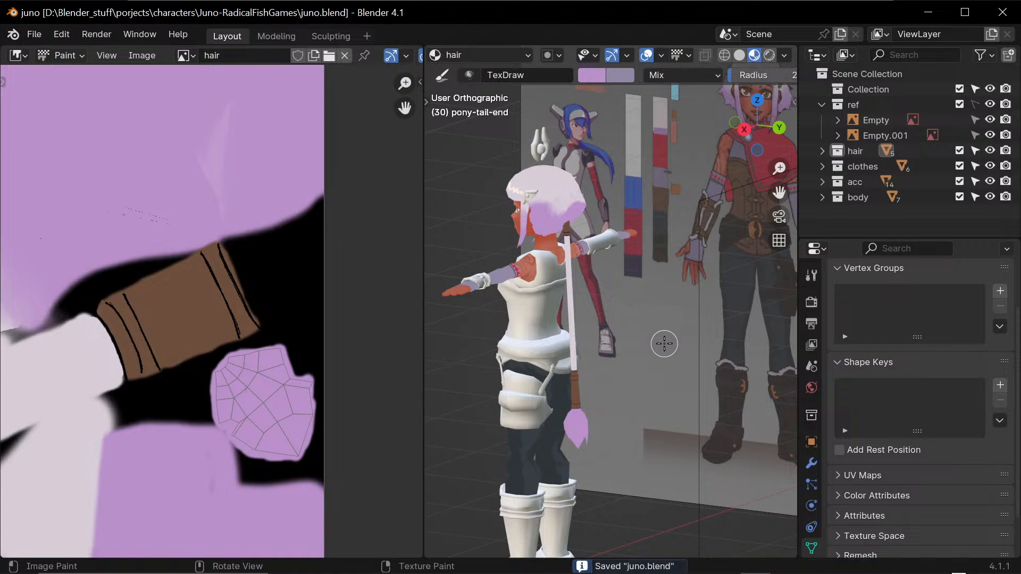
- Examine the character from the front against the reference art, comparing the painted parts with the still white clothing and accessories
middle_click_drag(674, 336, 663, 402)
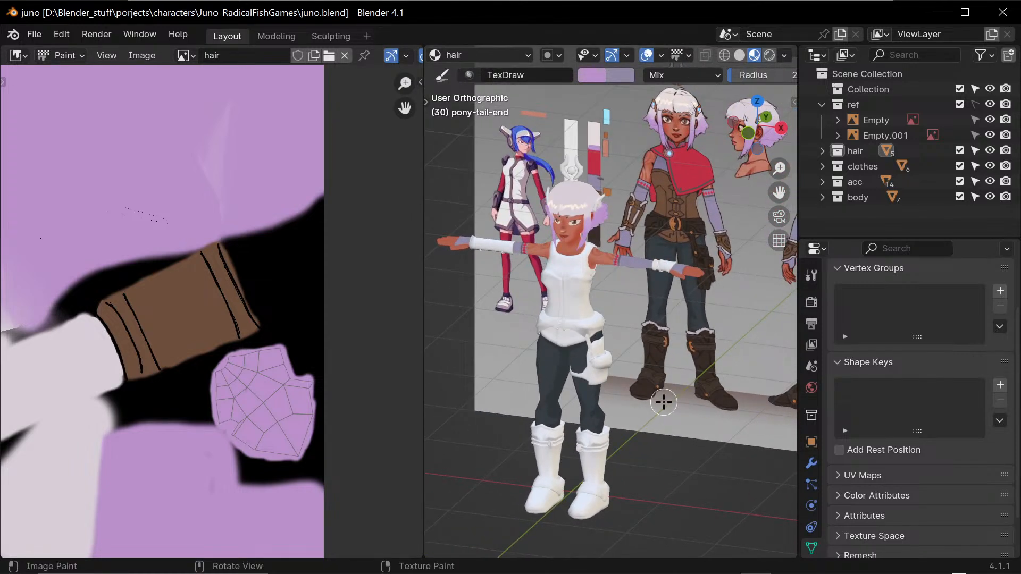
middle_click_drag(665, 452, 684, 399, "ctrl")
middle_click_drag(645, 411, 672, 341)
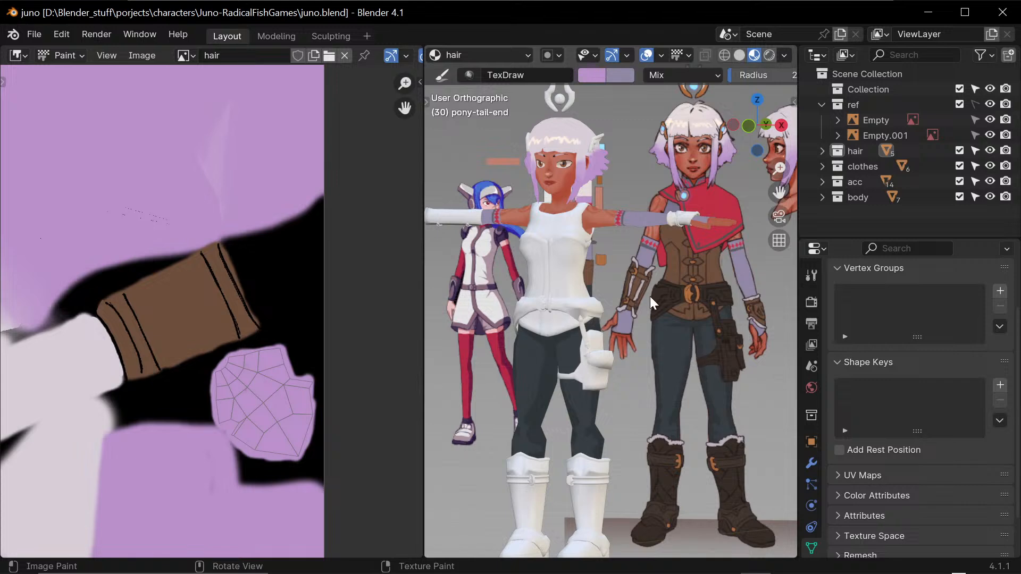
mouse_move(672, 368)
middle_mouse_down()
mouse_move(663, 338)
mouse_move(684, 353)
mouse_move(623, 398)
mouse_move(666, 355)
middle_mouse_up()
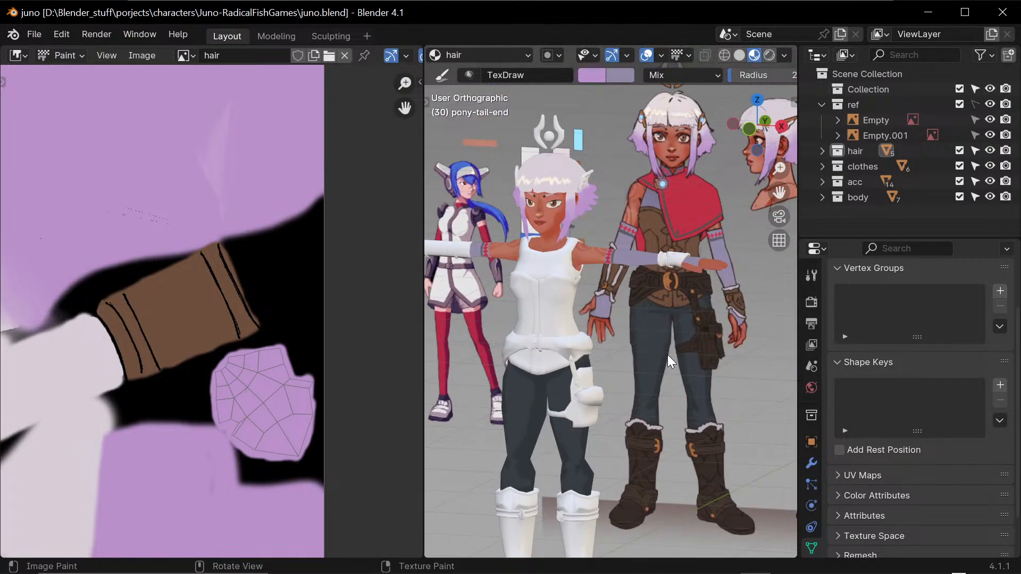
scroll(668, 355, "up", 3)
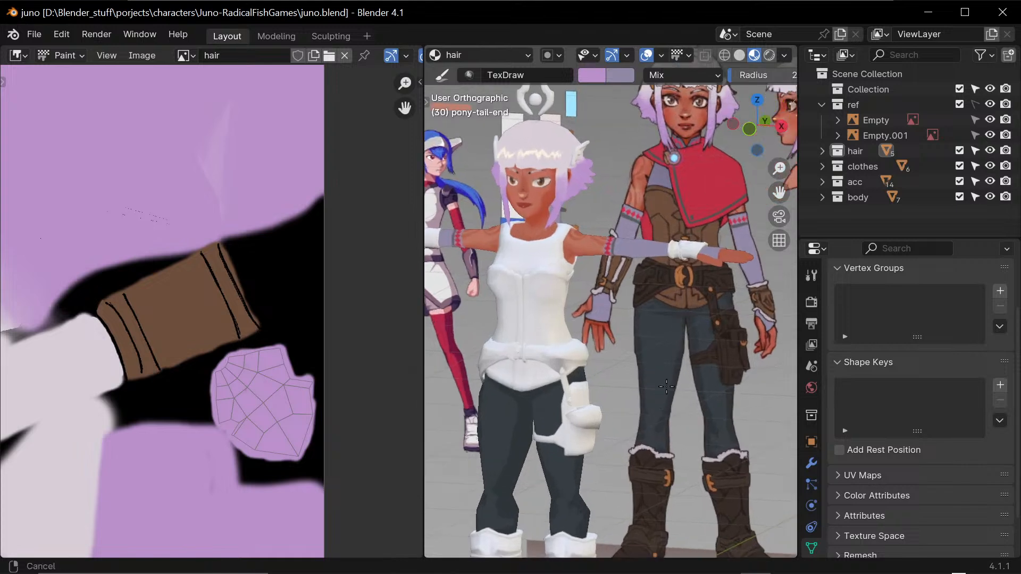
mouse_move(642, 393)
middle_mouse_down("shift")
mouse_move(677, 333)
mouse_move(669, 375)
middle_mouse_up("shift")
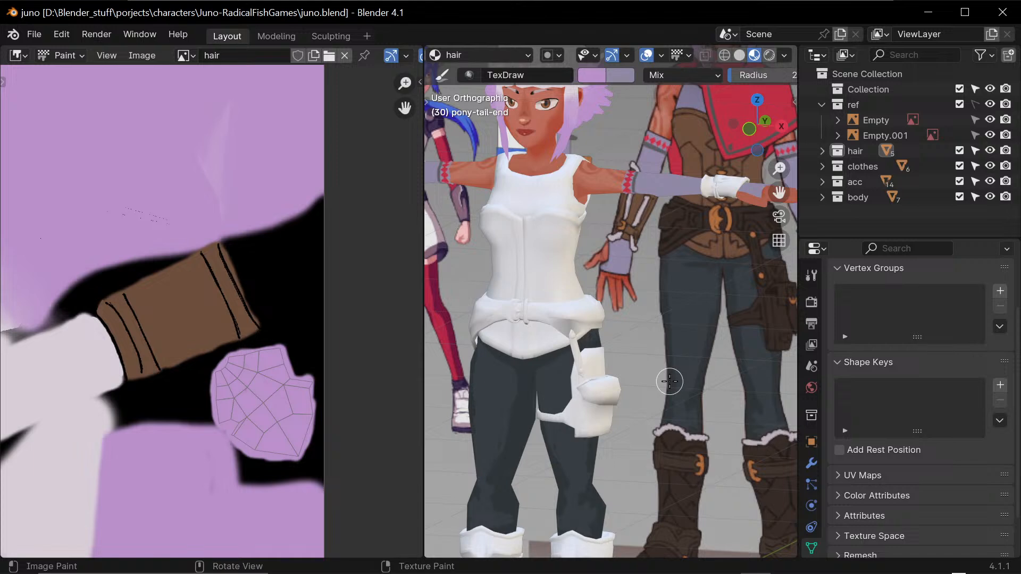
scroll(652, 328, "down", 4)
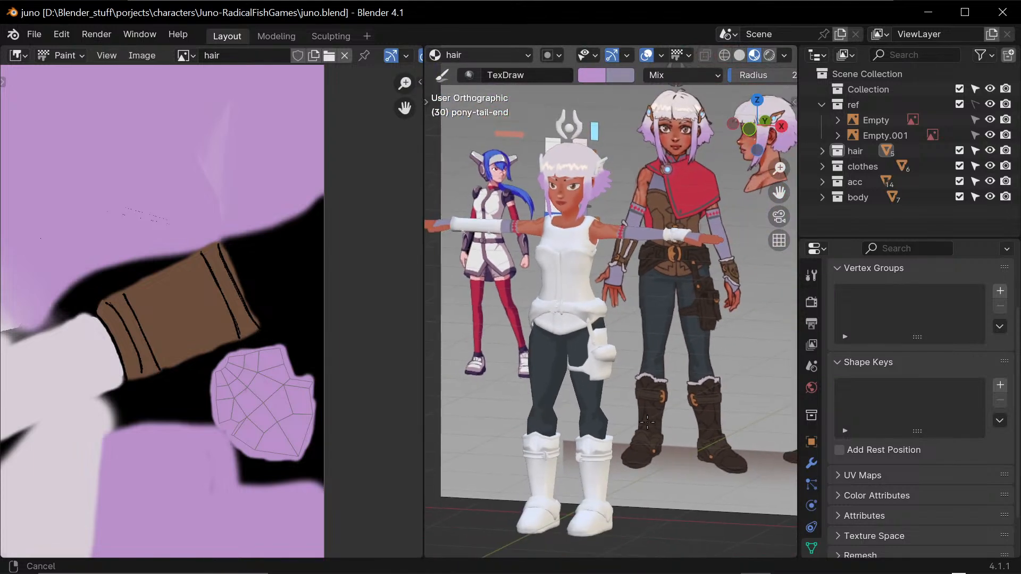
scroll(632, 426, "up", 5)
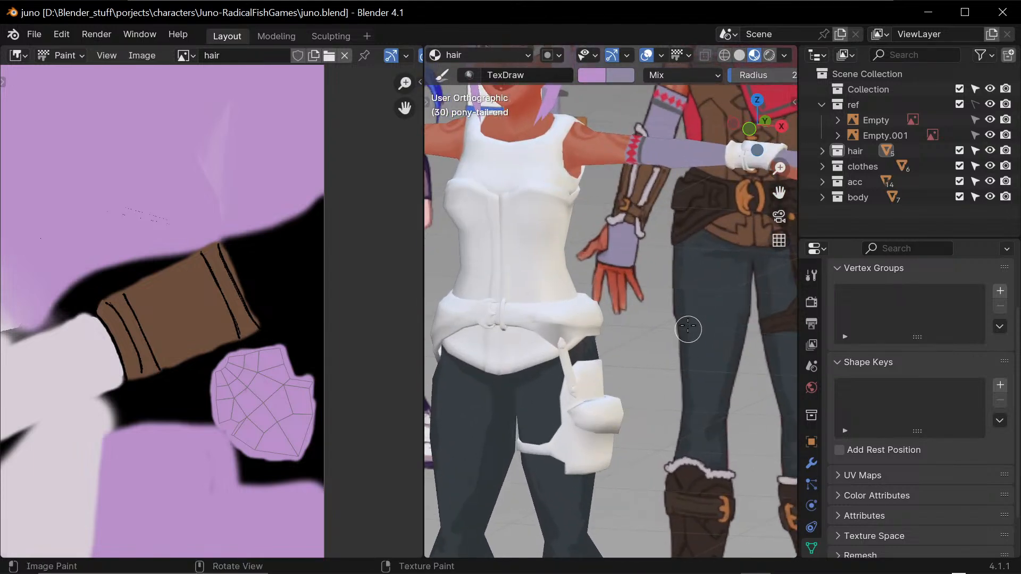
mouse_move(692, 277)
middle_mouse_down("shift")
mouse_move(661, 379)
mouse_move(595, 367)
mouse_move(612, 410)
mouse_move(666, 326)
mouse_move(645, 330)
mouse_move(659, 348)
mouse_move(632, 283)
middle_mouse_up("shift")
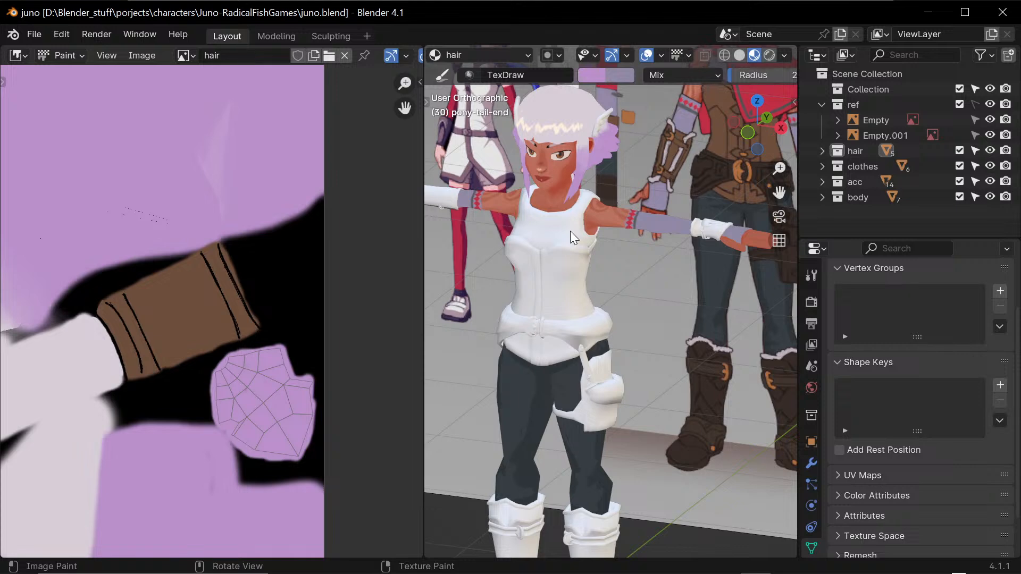
- Examine the whole character from the front and side, comparing its white clothing, pouch and boots with the reference art
middle_click_drag(643, 346, 678, 295, "shift")
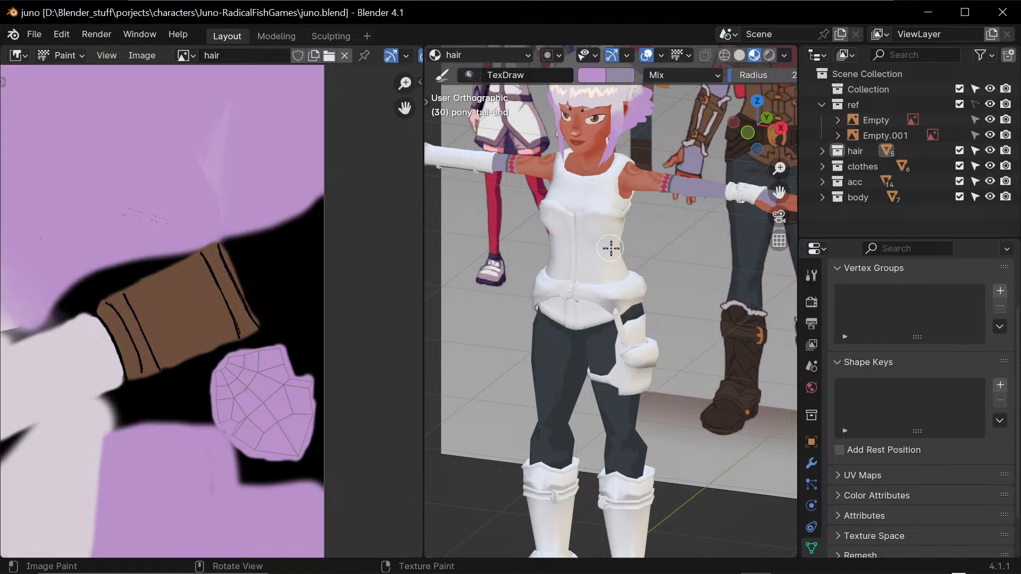
middle_click_drag(732, 266, 685, 294, "shift")
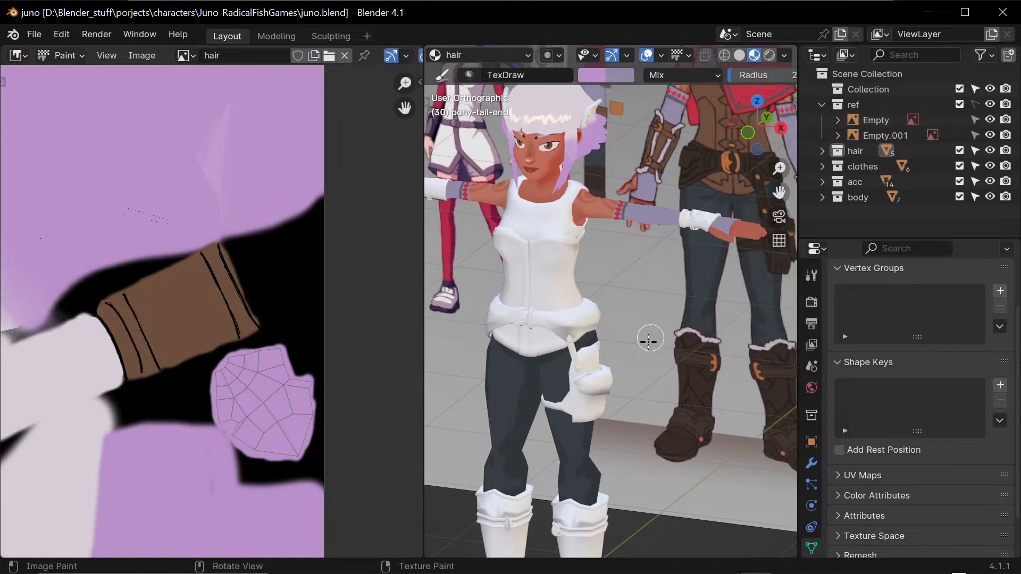
middle_click_drag(648, 280, 718, 275, "shift")
middle_click_drag(698, 336, 718, 272, "shift")
middle_click_drag(729, 350, 709, 378, "ctrl")
middle_click_drag(721, 414, 719, 406, "shift")
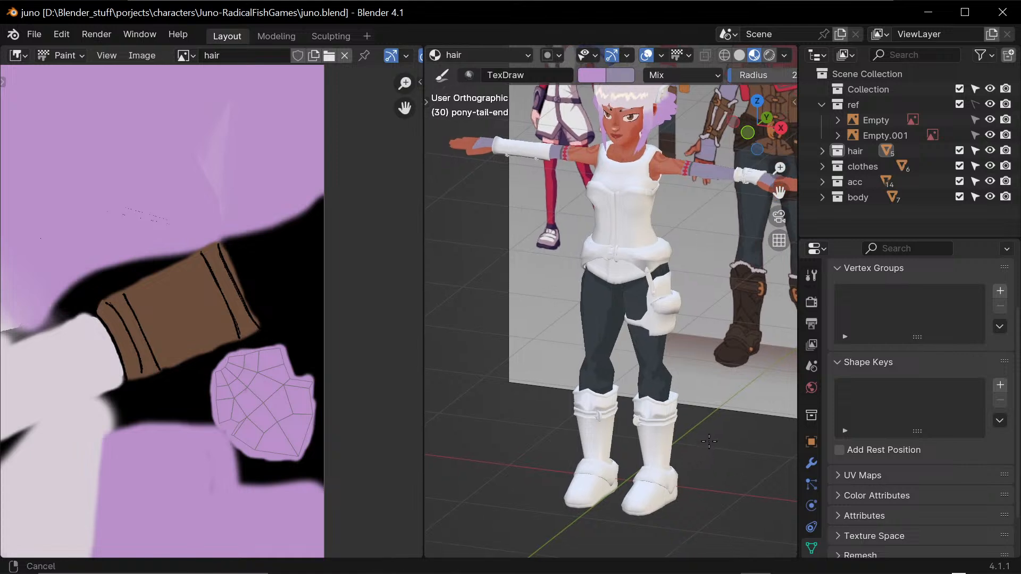
middle_click_drag(719, 344, 713, 363, "shift")
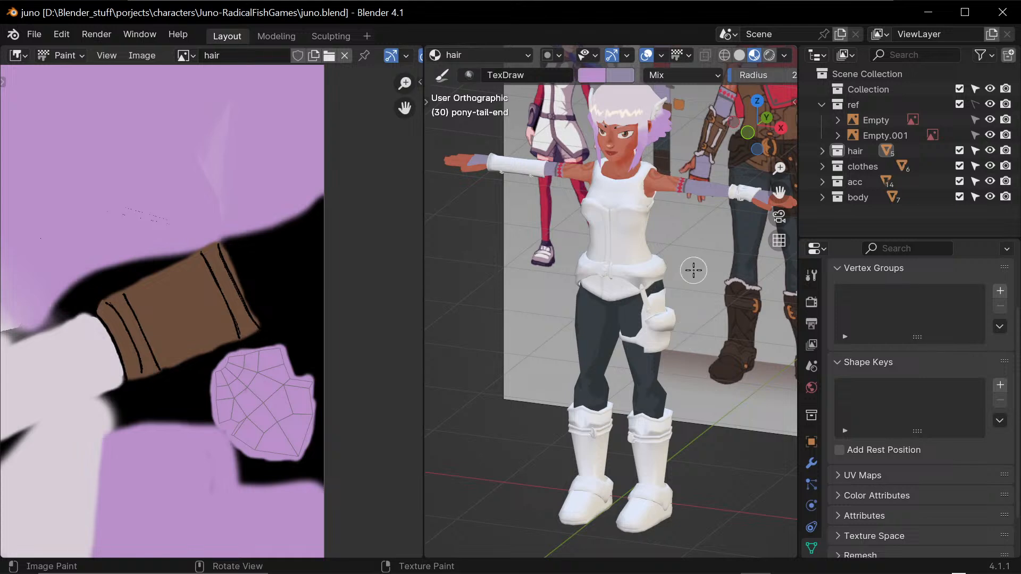
mouse_move(702, 320)
middle_mouse_down()
mouse_move(675, 346)
mouse_move(734, 367)
mouse_move(704, 386)
mouse_move(732, 343)
mouse_move(713, 316)
middle_mouse_up()
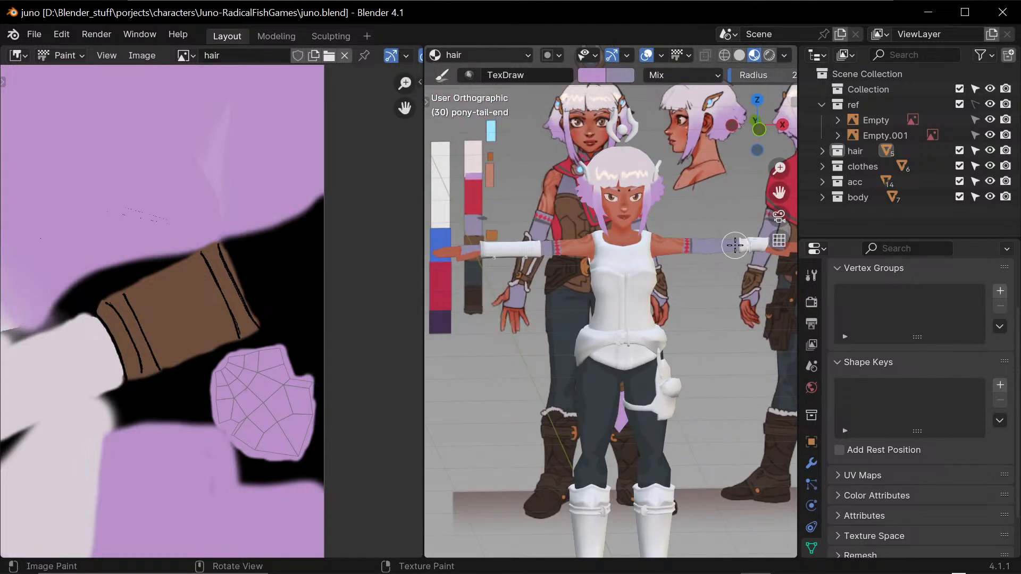
mouse_move(711, 328)
middle_mouse_down()
mouse_move(679, 335)
mouse_move(713, 359)
mouse_move(560, 354)
mouse_move(700, 358)
mouse_move(718, 371)
mouse_move(631, 379)
mouse_move(663, 372)
mouse_move(629, 405)
mouse_move(658, 429)
mouse_move(673, 396)
middle_mouse_up()
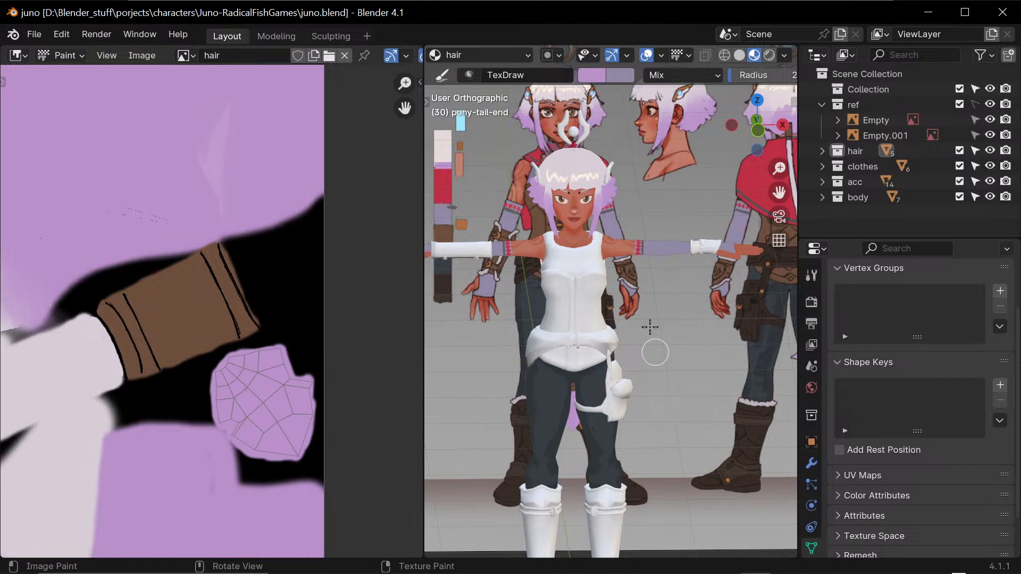
mouse_move(679, 359)
middle_mouse_down("shift")
mouse_move(666, 418)
mouse_move(675, 368)
middle_mouse_up("shift")
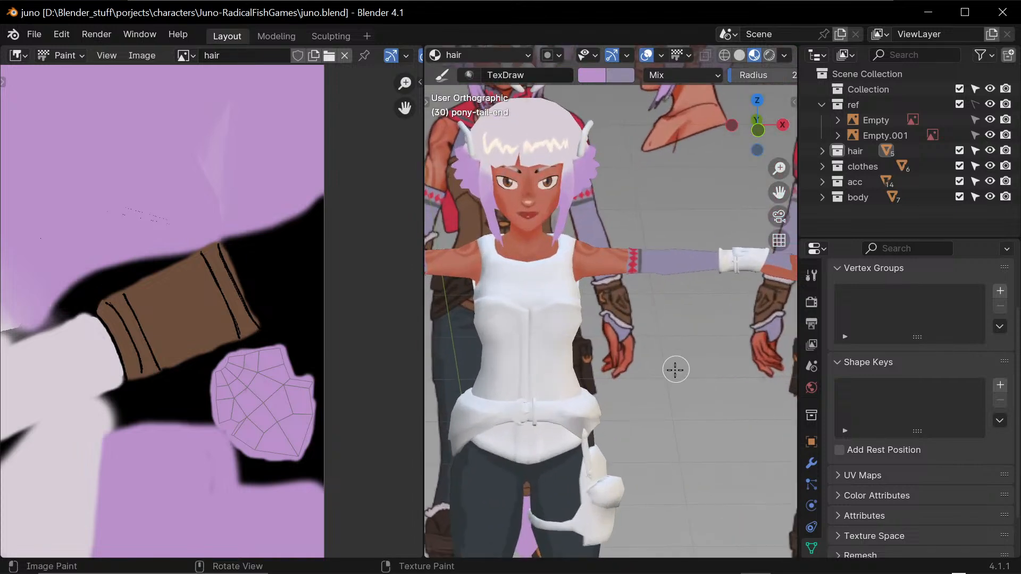
mouse_move(642, 407)
middle_mouse_down("shift")
mouse_move(650, 456)
mouse_move(719, 346)
mouse_move(675, 392)
mouse_move(728, 390)
mouse_move(677, 407)
mouse_move(714, 402)
mouse_move(702, 410)
mouse_move(661, 365)
mouse_move(652, 391)
middle_mouse_up("shift")
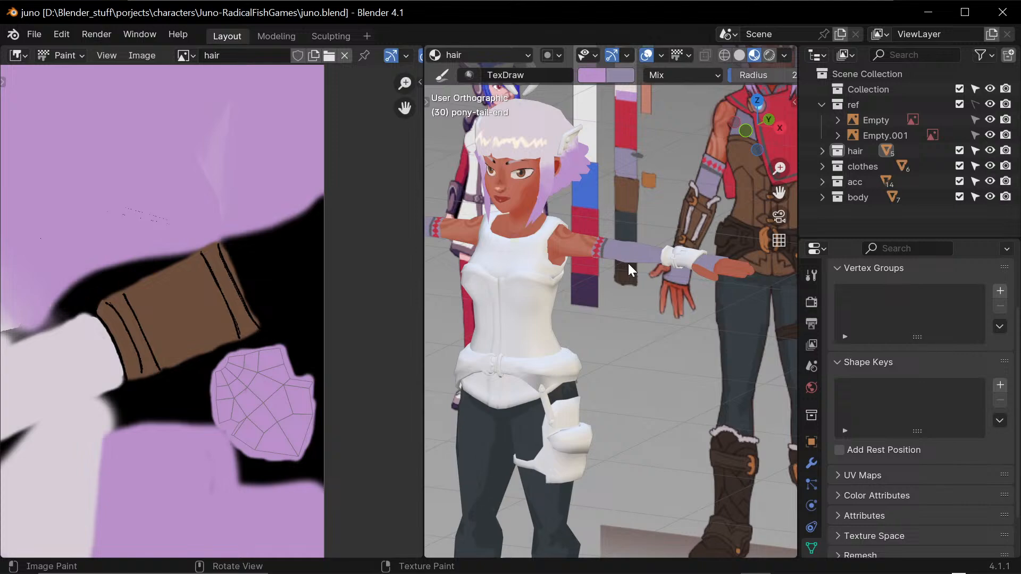
middle_click_drag(637, 350, 698, 392)
middle_click_drag(648, 433, 699, 417)
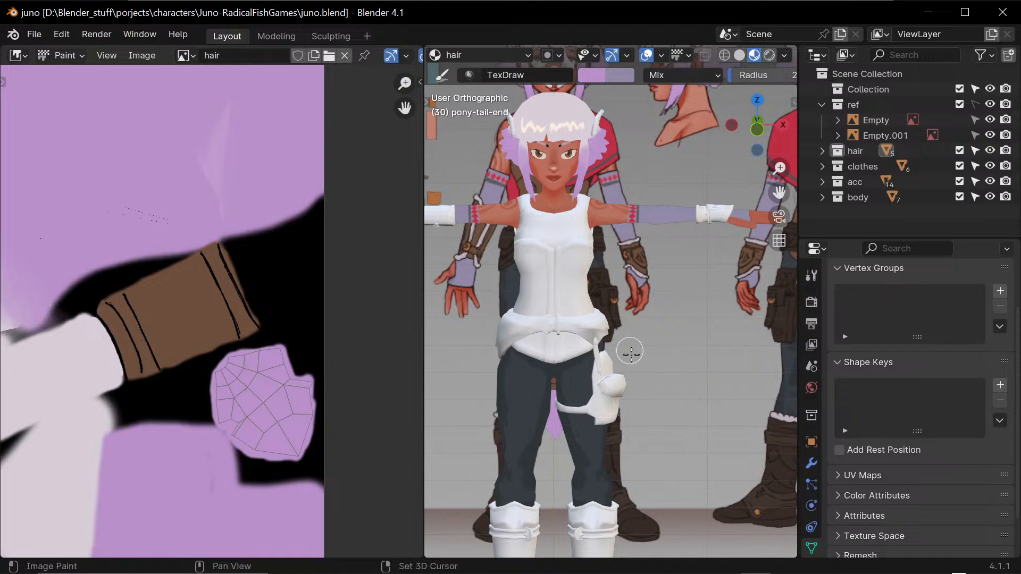
middle_click_drag(655, 379, 697, 386, "shift")
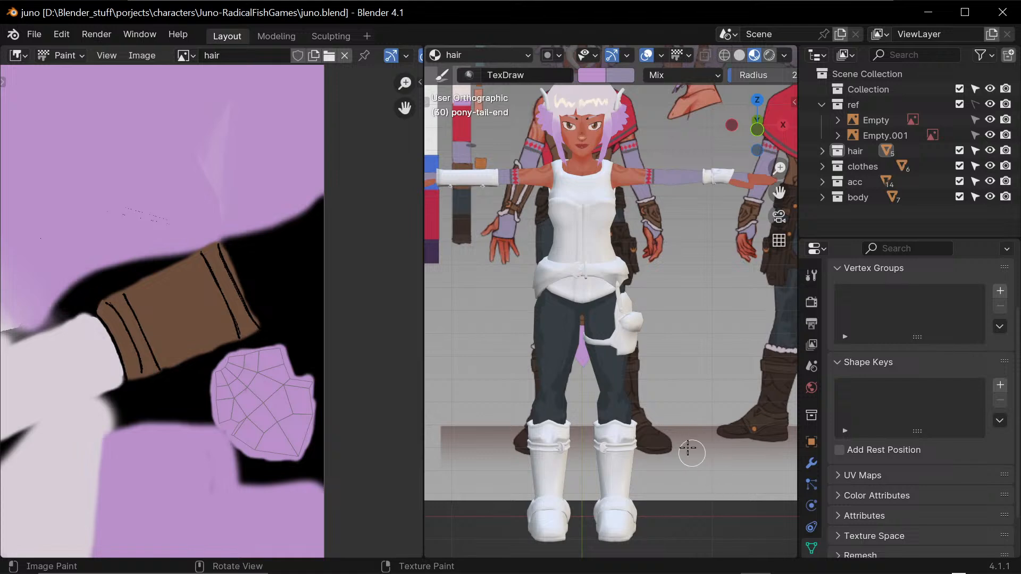
middle_click_drag(698, 287, 697, 302, "shift")
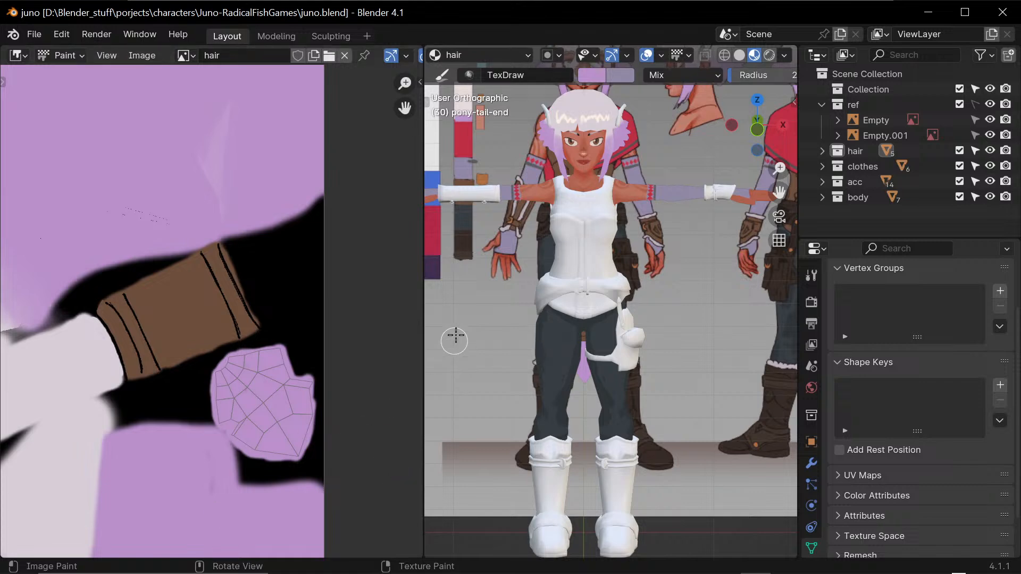
- Return from texture painting to Object Mode and select the small white armlet around the character's wrist
scroll(468, 321, "down", 3)
key("ctrl+Tab")
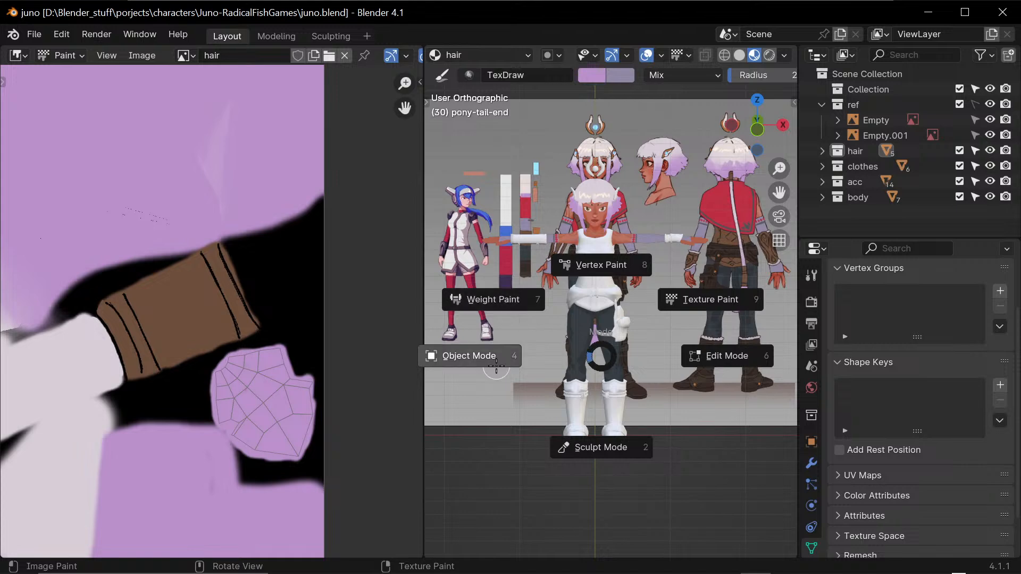
left_click(577, 351)
scroll(729, 425, "up", 5)
middle_click_drag(726, 398, 657, 362)
scroll(355, 250, "down", 4)
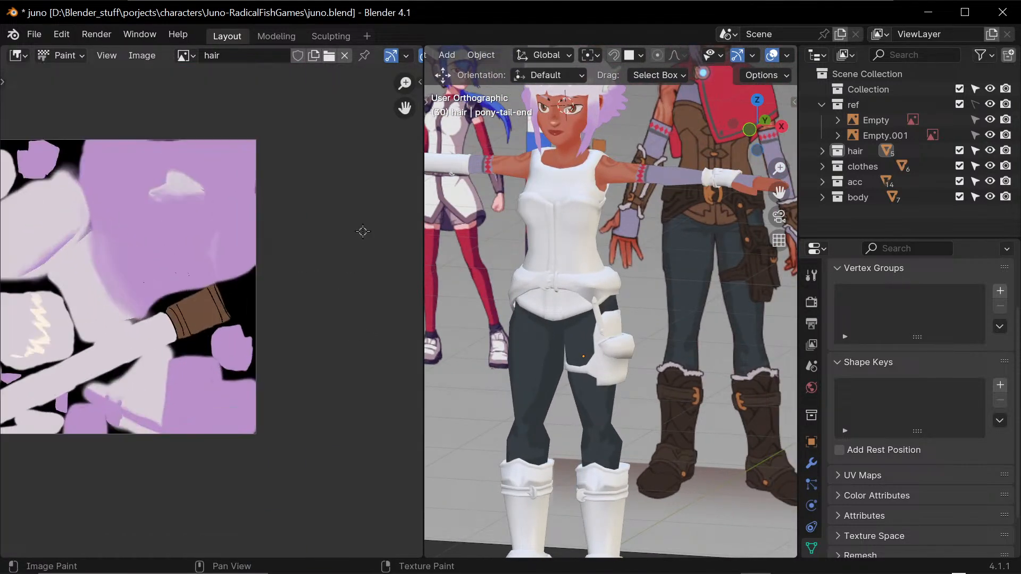
middle_click_drag(738, 301, 713, 217)
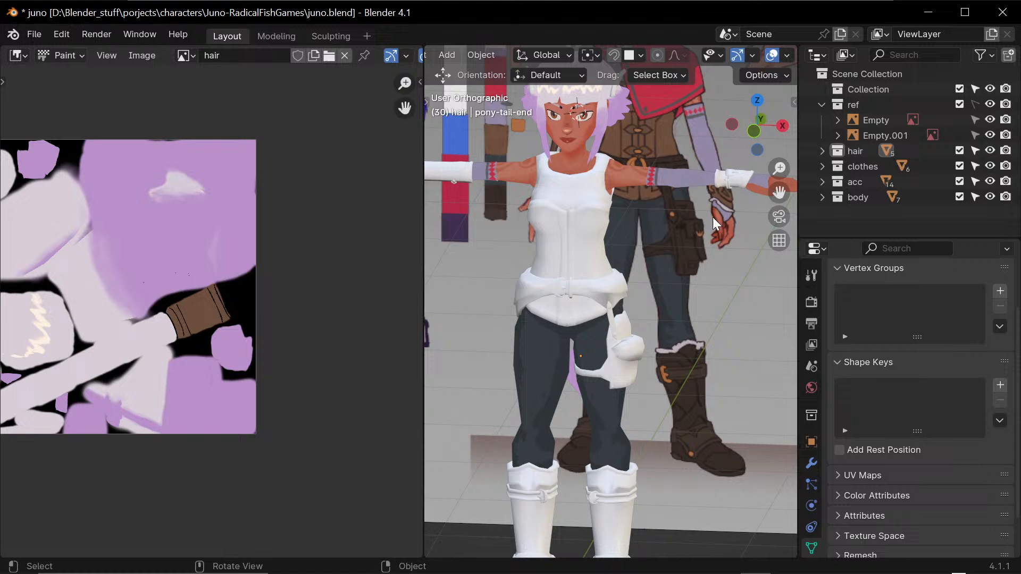
left_click(725, 174)
scroll(740, 240, "up", 3)
middle_click_drag(717, 256, 605, 362, "shift")
scroll(671, 277, "up", 2)
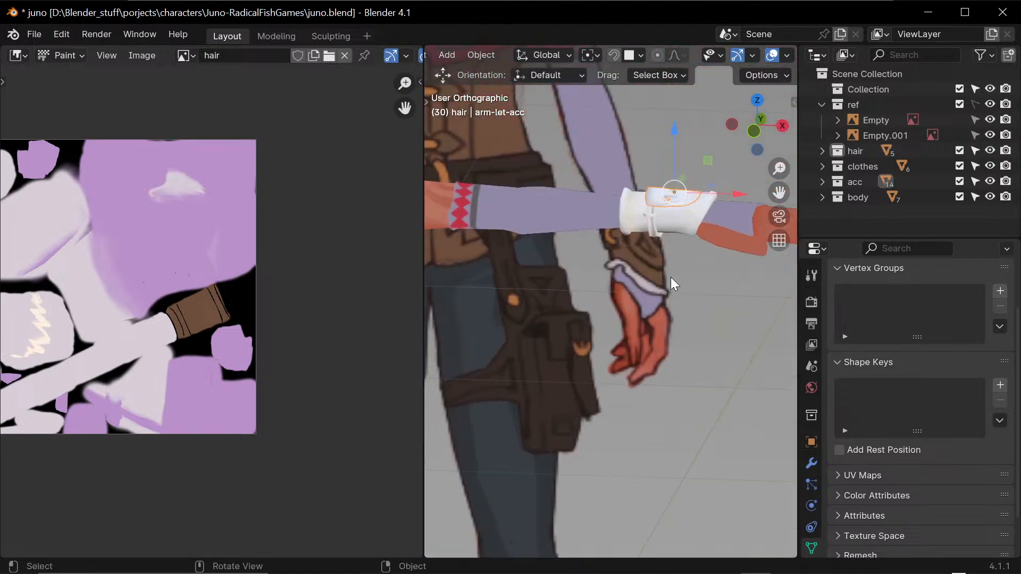
scroll(671, 277, "up", 1)
middle_click_drag(672, 277, 637, 354, "shift")
left_click(660, 282)
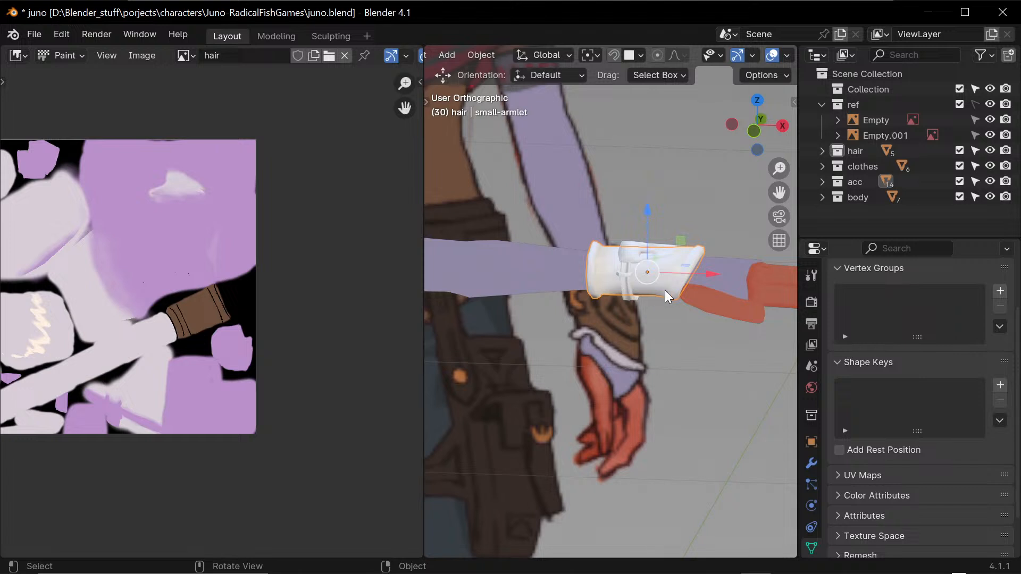
- Give the small armlet a new material and name it acc_1
scroll(809, 468, "down", 2)
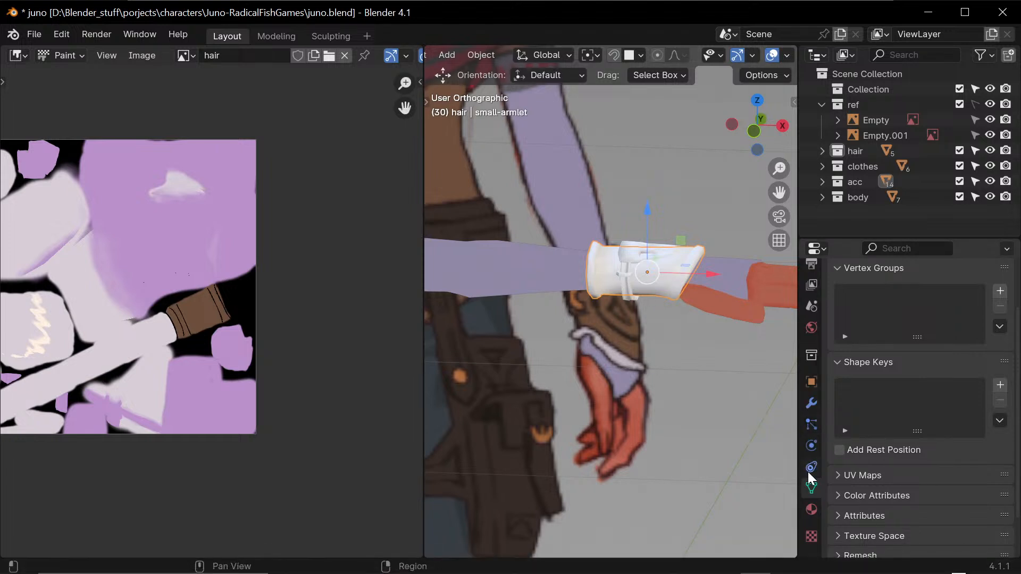
left_click(812, 509)
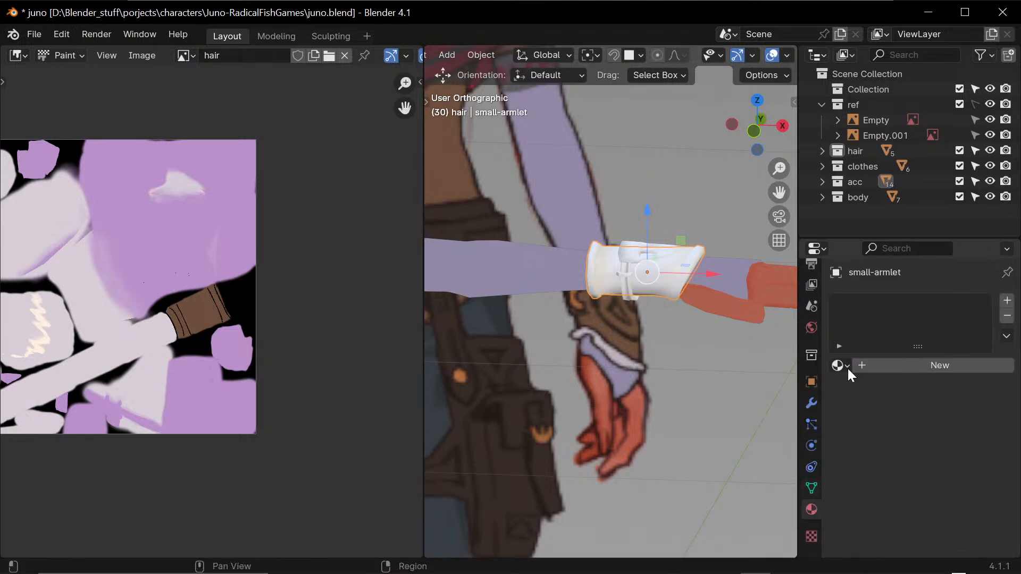
left_click(877, 363)
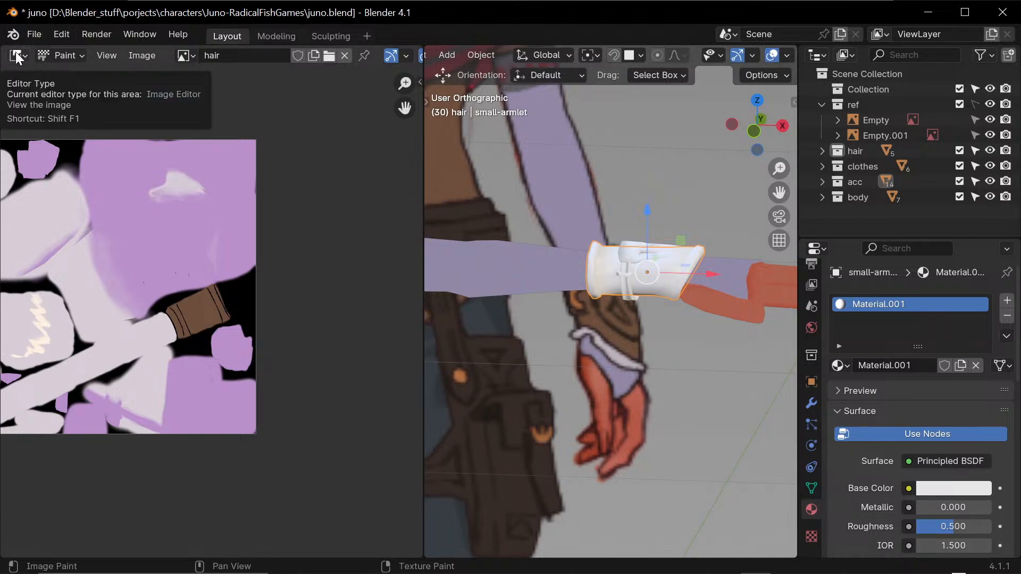
left_click(899, 367)
type("acc_1")
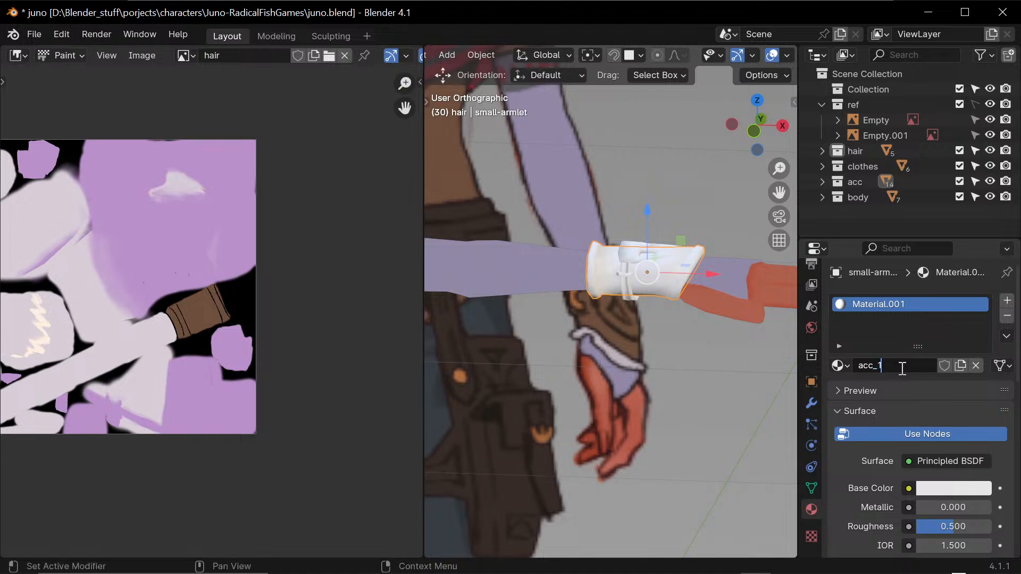
key("Return")
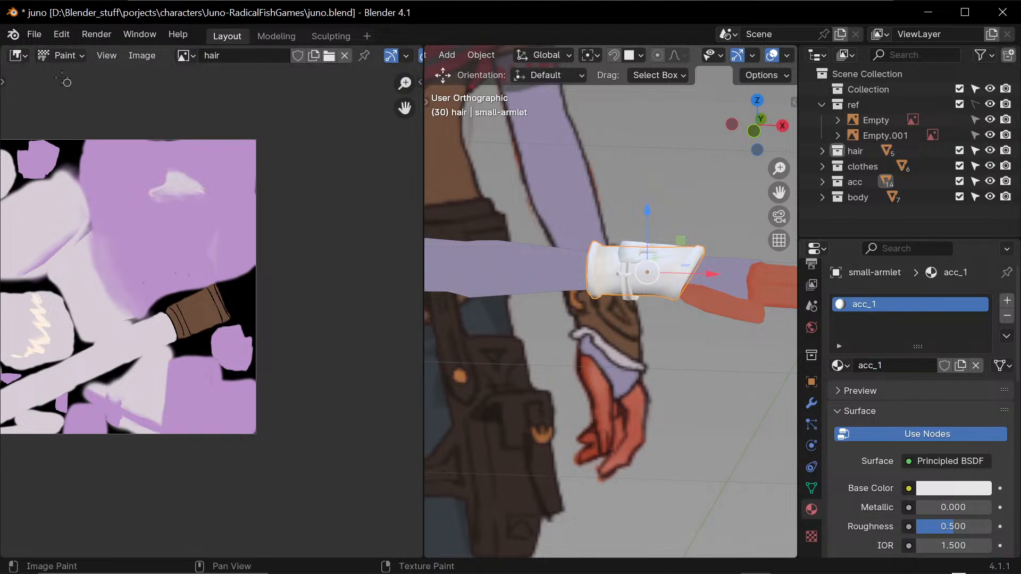
- Replace the acc_1 material's Principled BSDF node with an Image Texture node whose Color feeds the Surface output
left_click(21, 56)
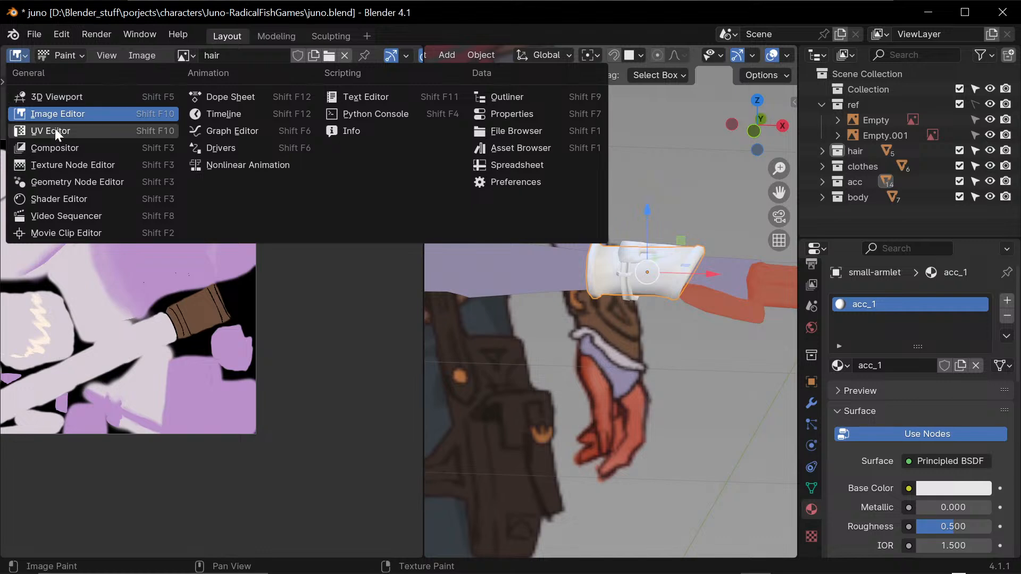
left_click(74, 200)
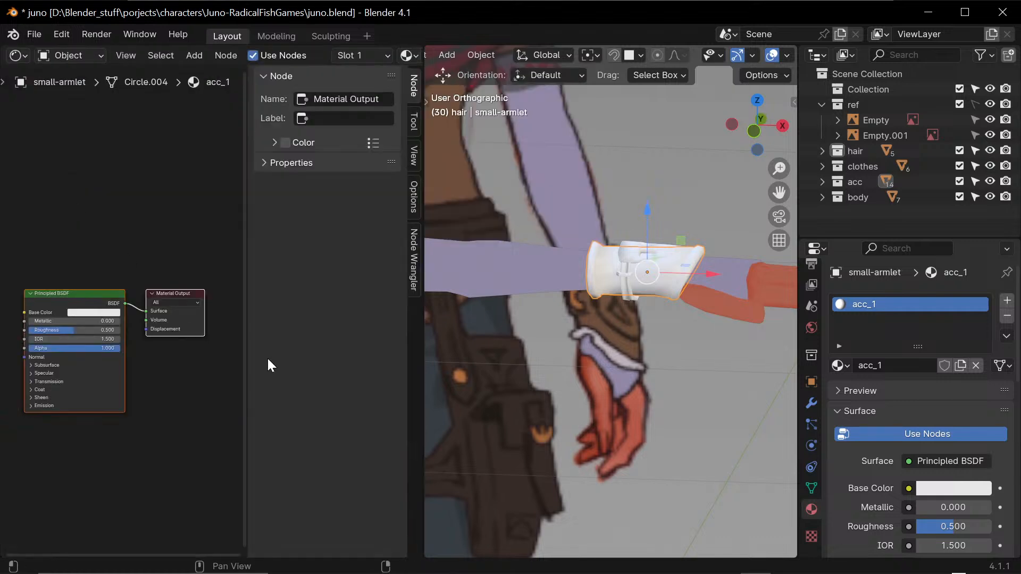
left_click(66, 293)
key("x")
key("shift+a")
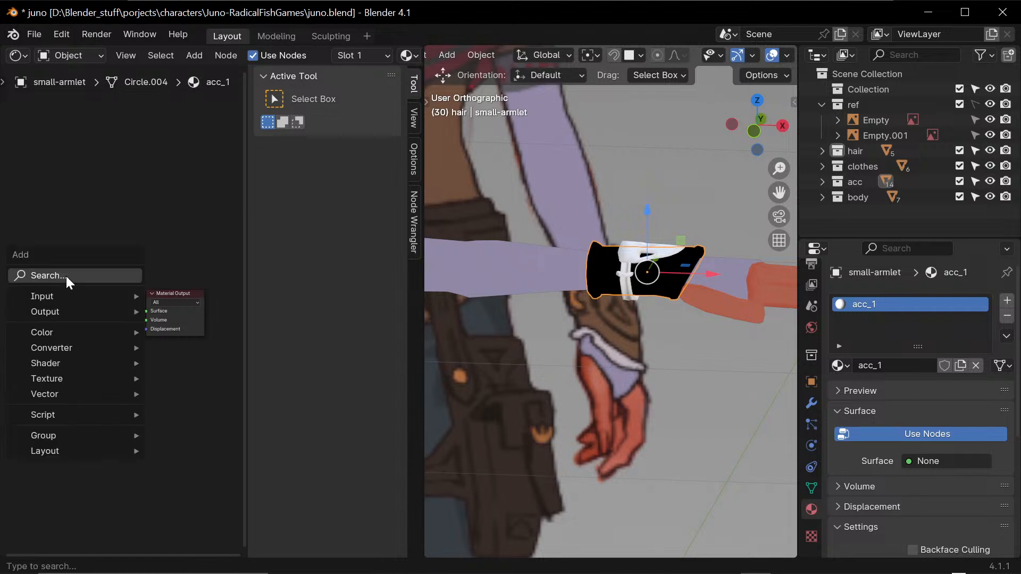
type("ima")
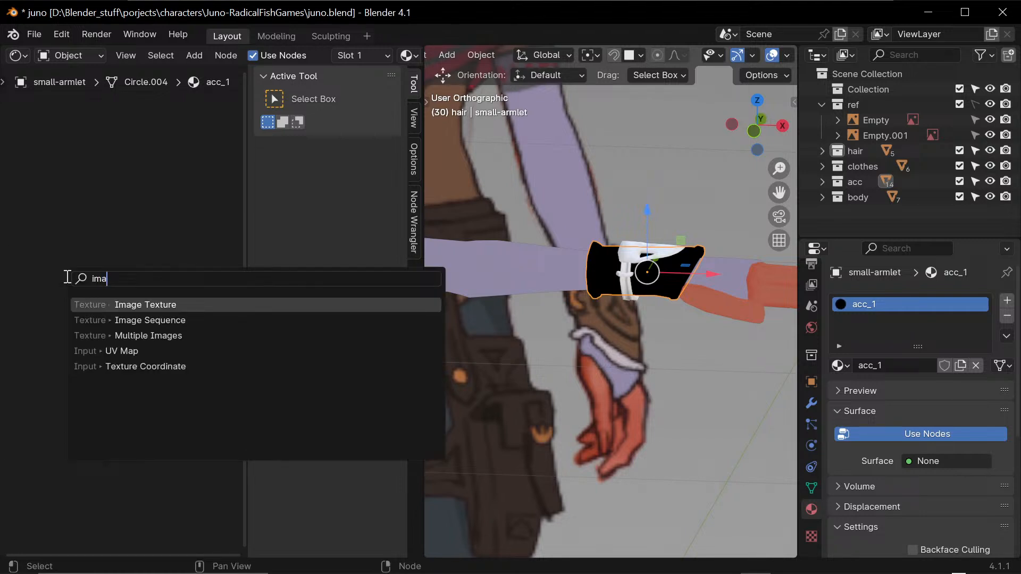
left_click(140, 304)
left_click(19, 280)
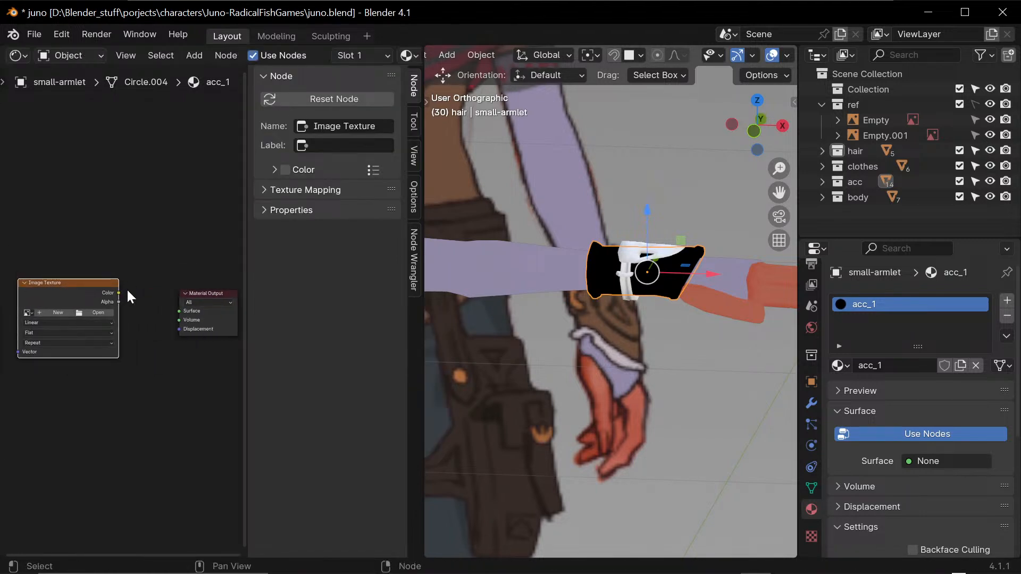
left_click_drag(118, 292, 179, 312)
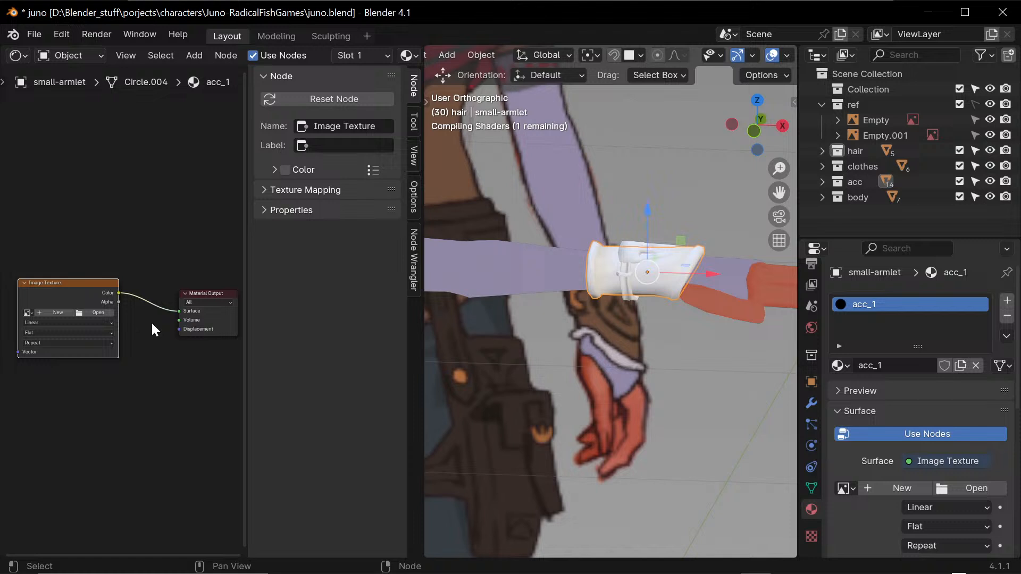
- Create a blank 2048 by 2048 px image named acc_1 for the armlet's Image Texture node
left_click(49, 309)
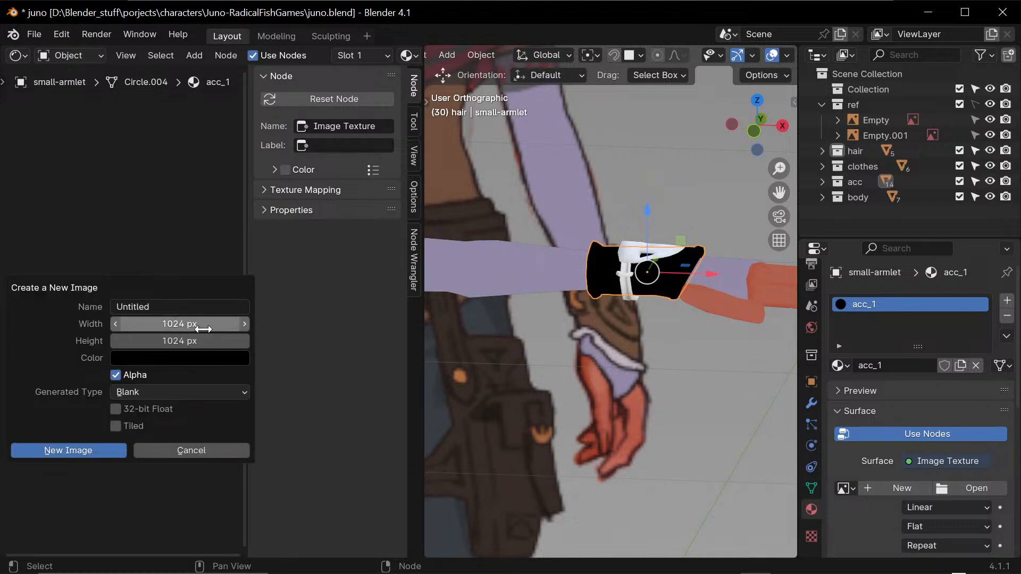
left_click(208, 326)
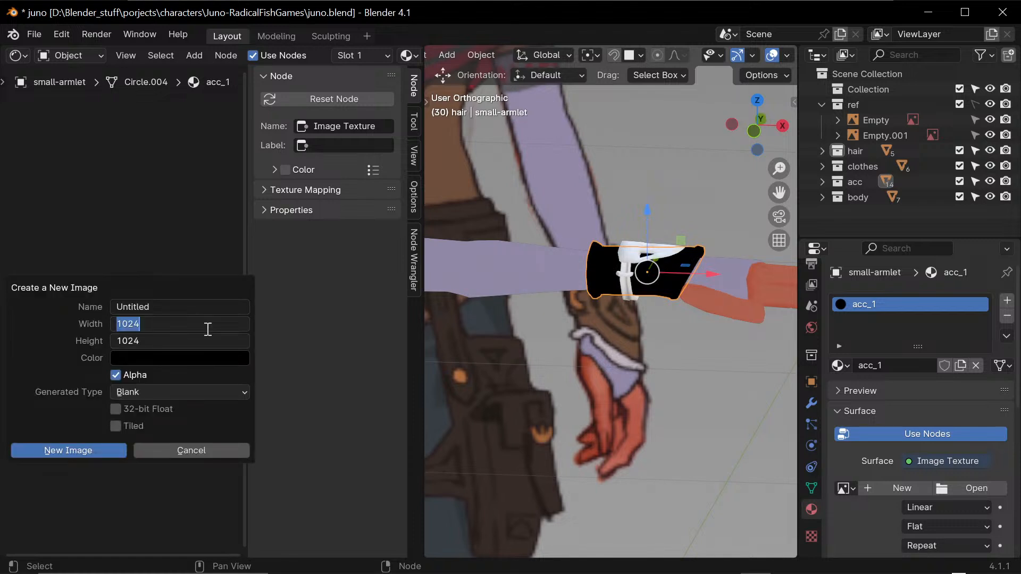
type("2048")
key("Return")
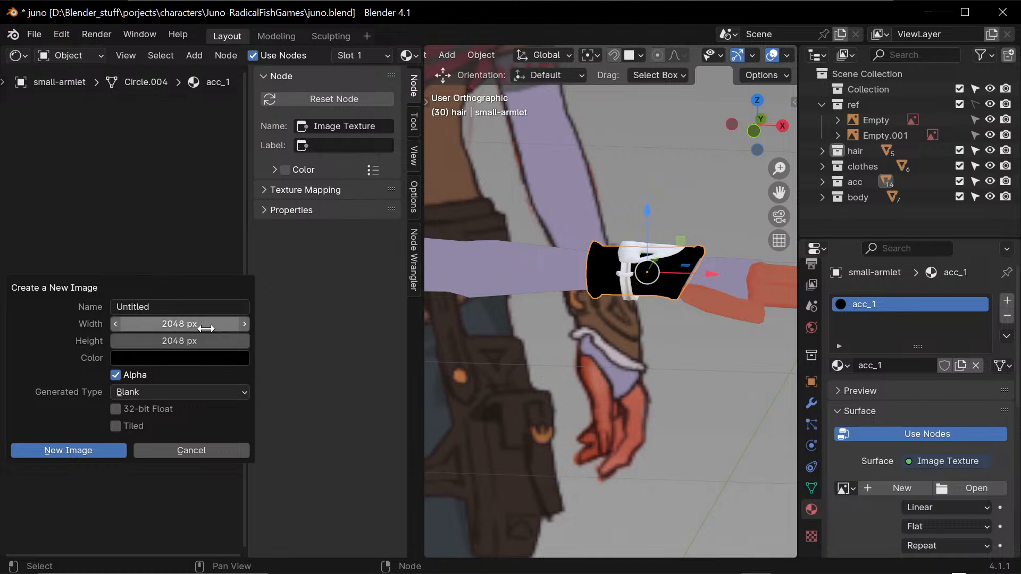
left_click(171, 306)
type("acc")
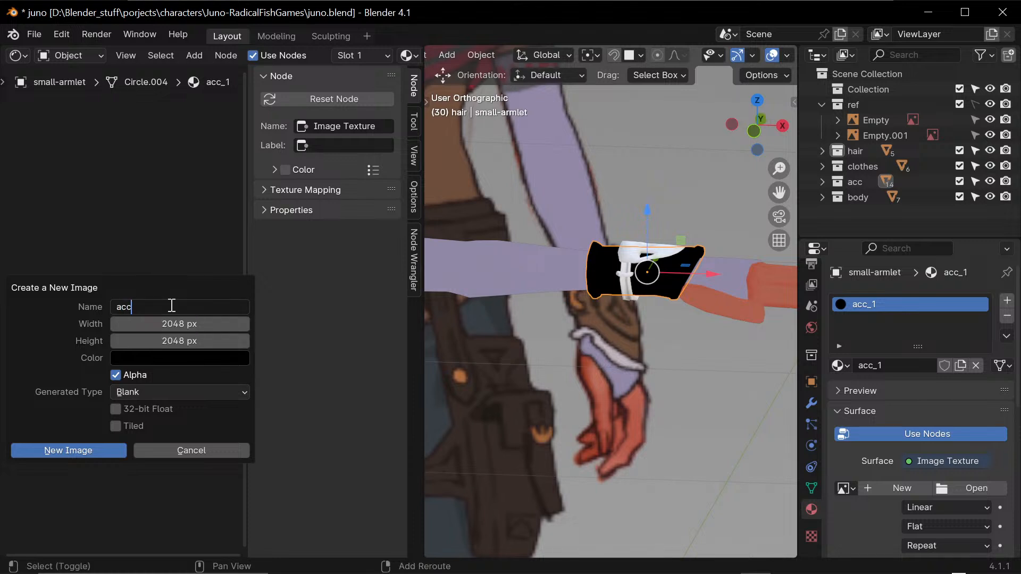
type("_1")
left_click(78, 452)
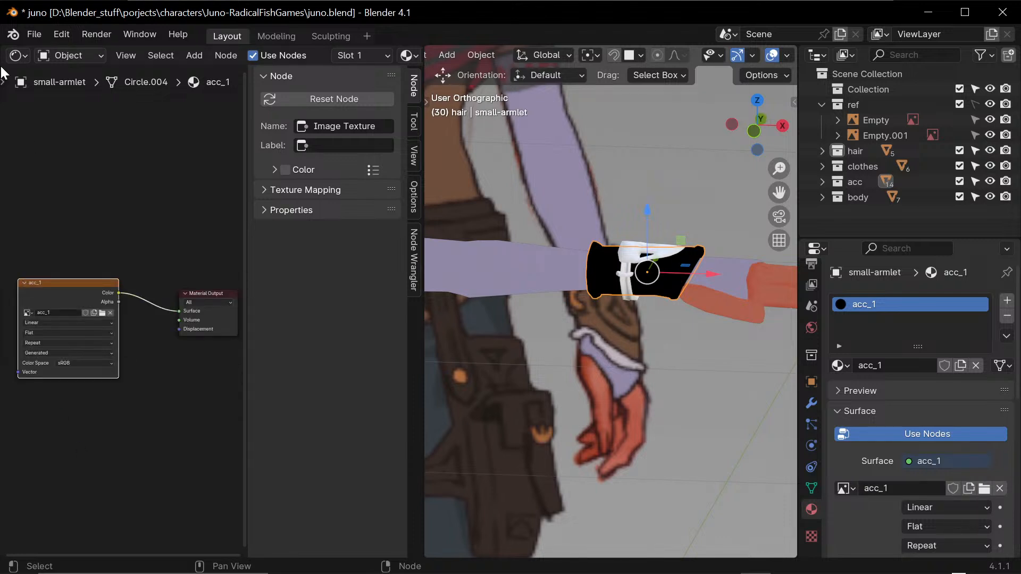
- Switch the node area back to the Image Editor and show the acc_1 image in it
left_click(17, 56)
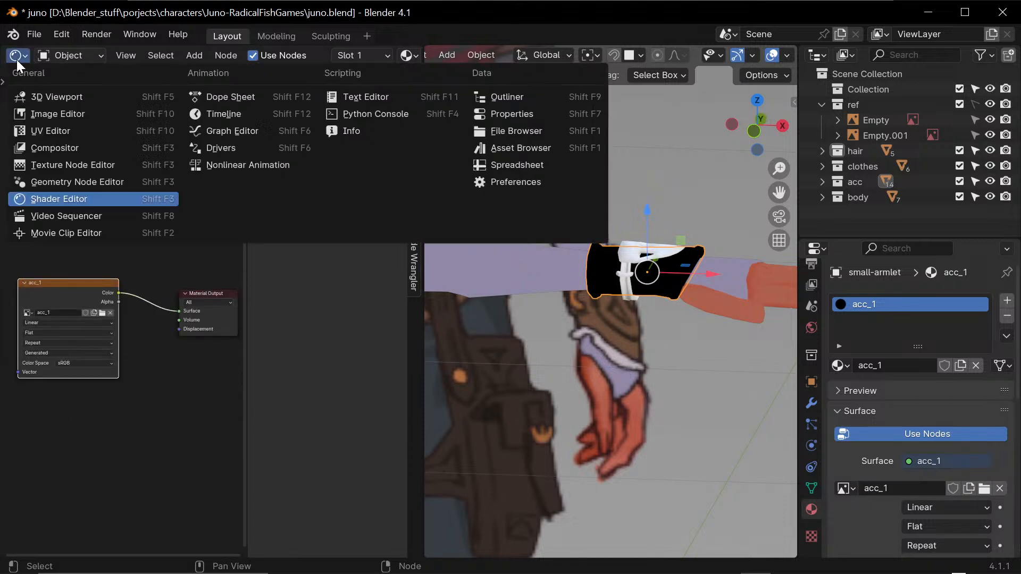
left_click(80, 115)
left_click(183, 58)
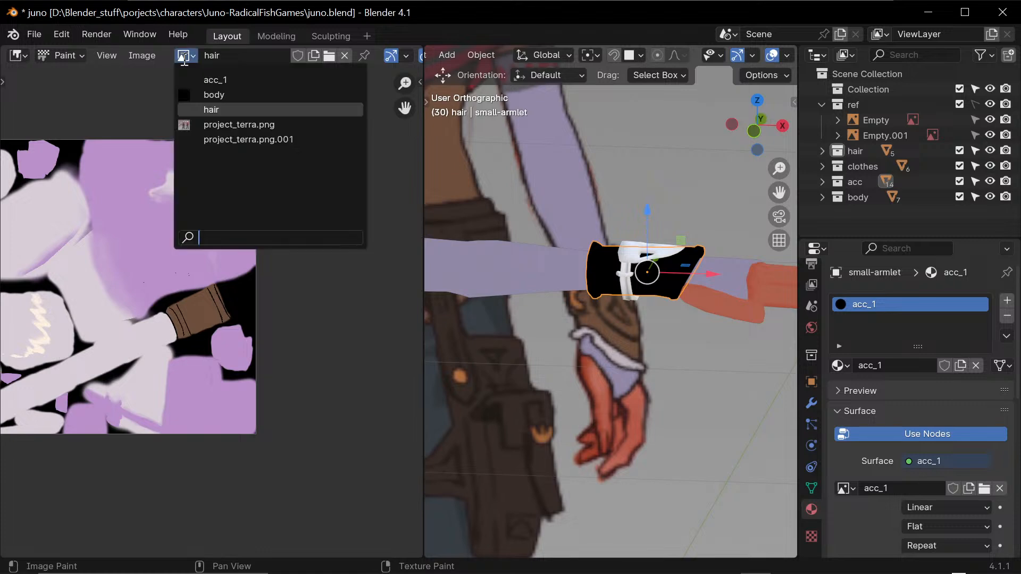
left_click(246, 83)
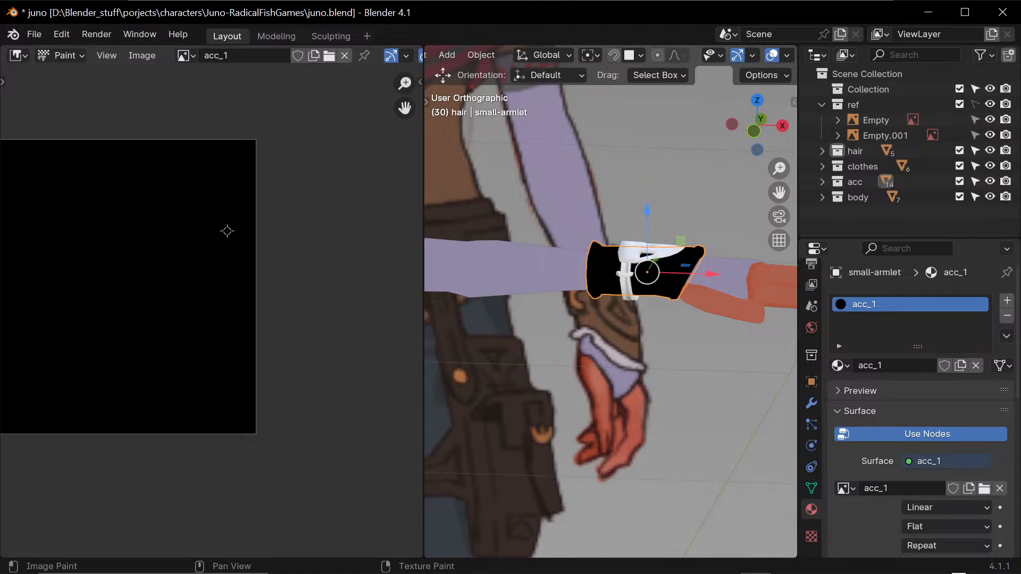
- Save the acc_1 image as acc_1.png in the textures folder
scroll(227, 231, "down", 2)
left_click(143, 56)
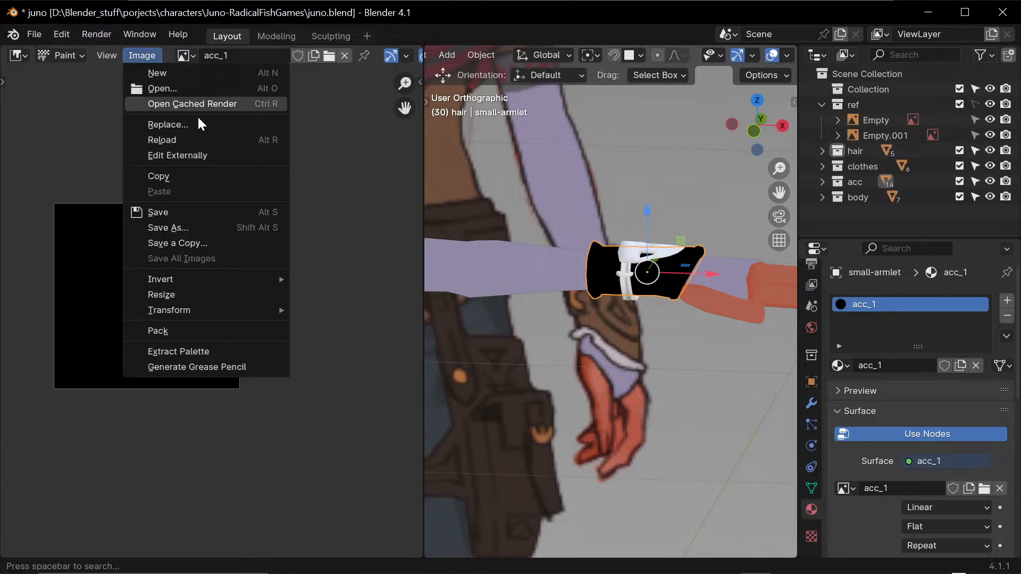
left_click(208, 212)
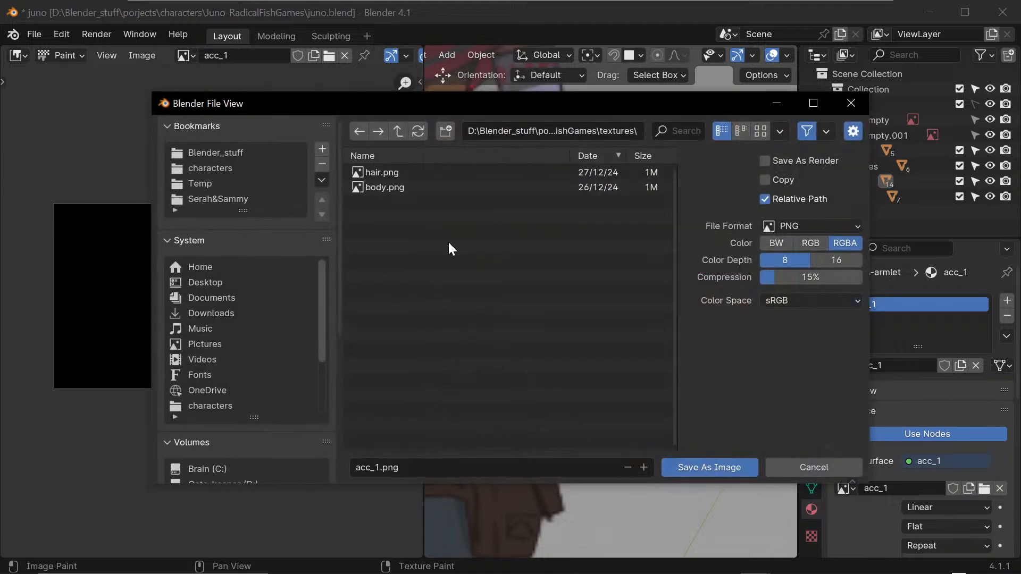
left_click(720, 467)
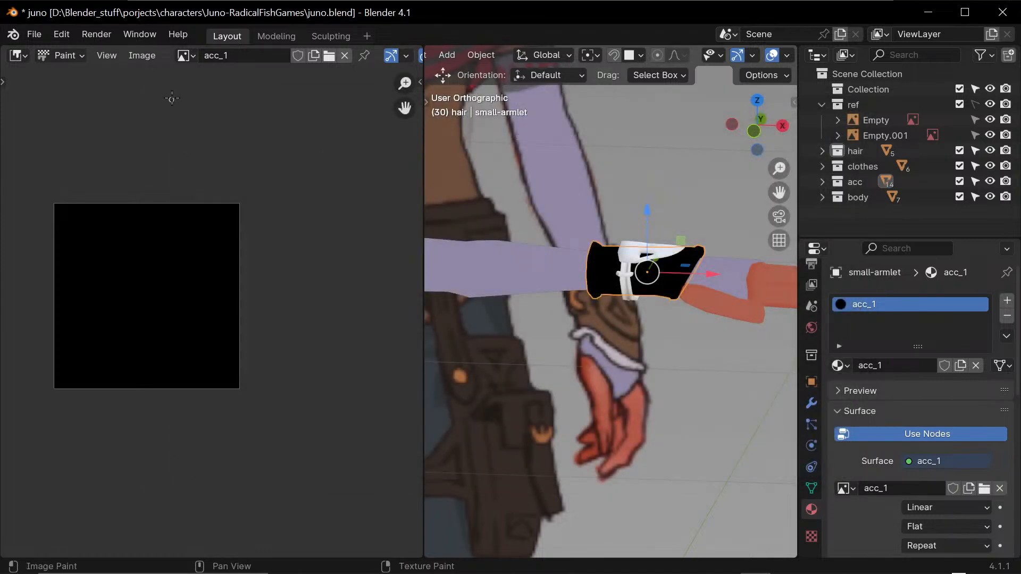
- Add the small armlet's strap and the arm-let-acc piece above it to the selection
scroll(713, 349, "up", 2)
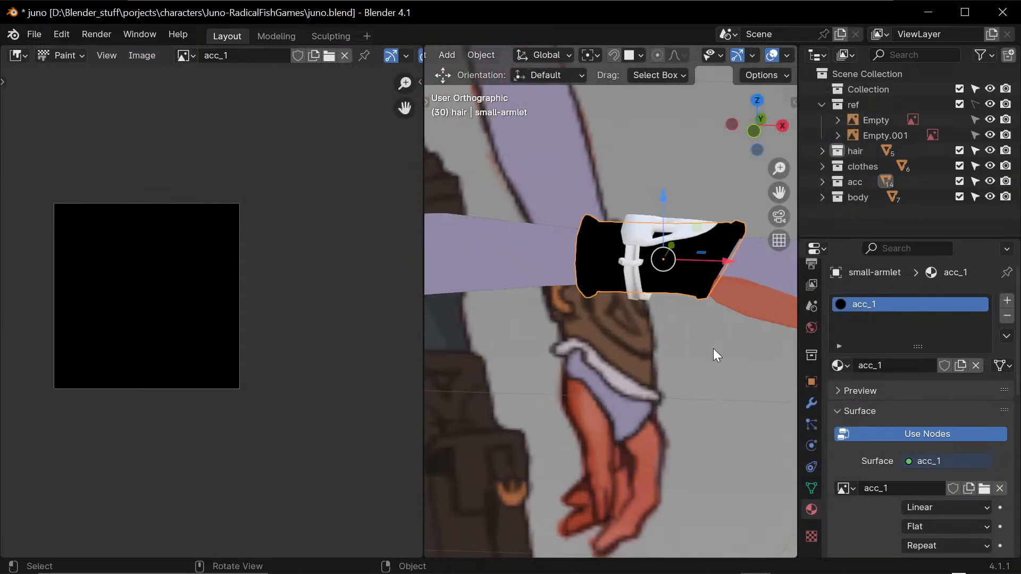
middle_click_drag(630, 368, 640, 390)
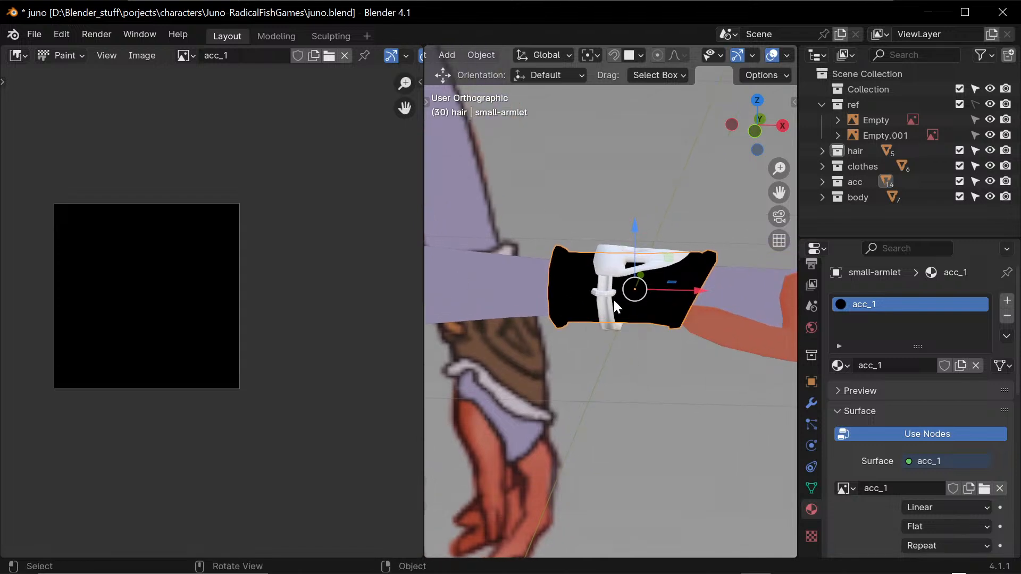
left_click(604, 311, "shift")
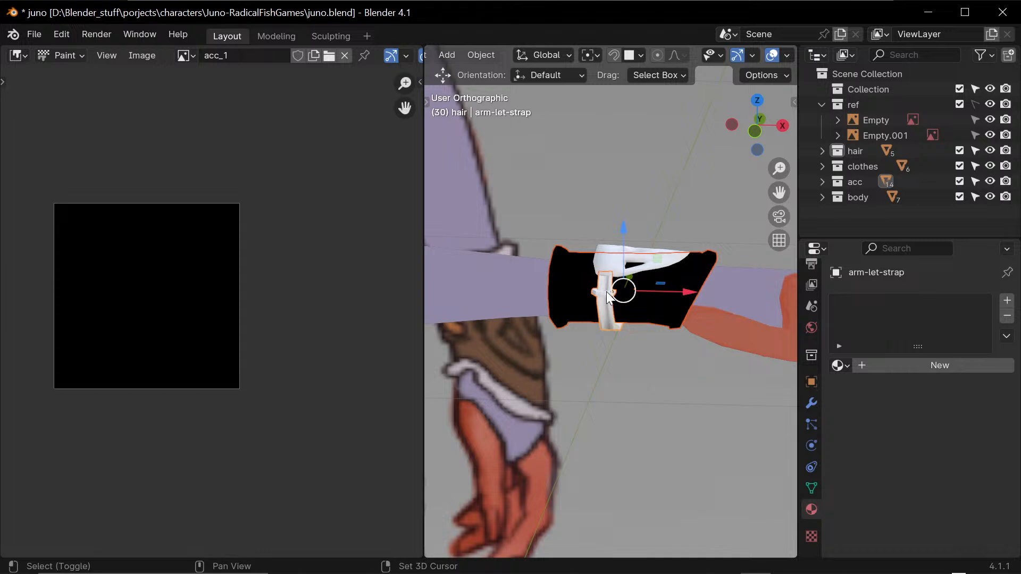
left_click(610, 259, "shift")
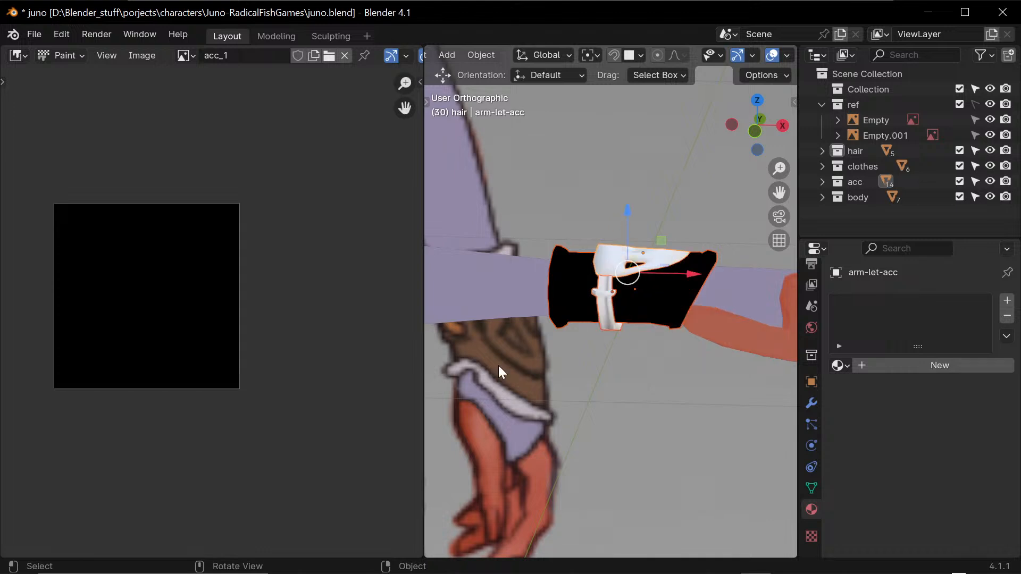
- Extend the selection with the big armlet on the other arm and its two straps
scroll(623, 314, "down", 1)
scroll(580, 395, "down", 4)
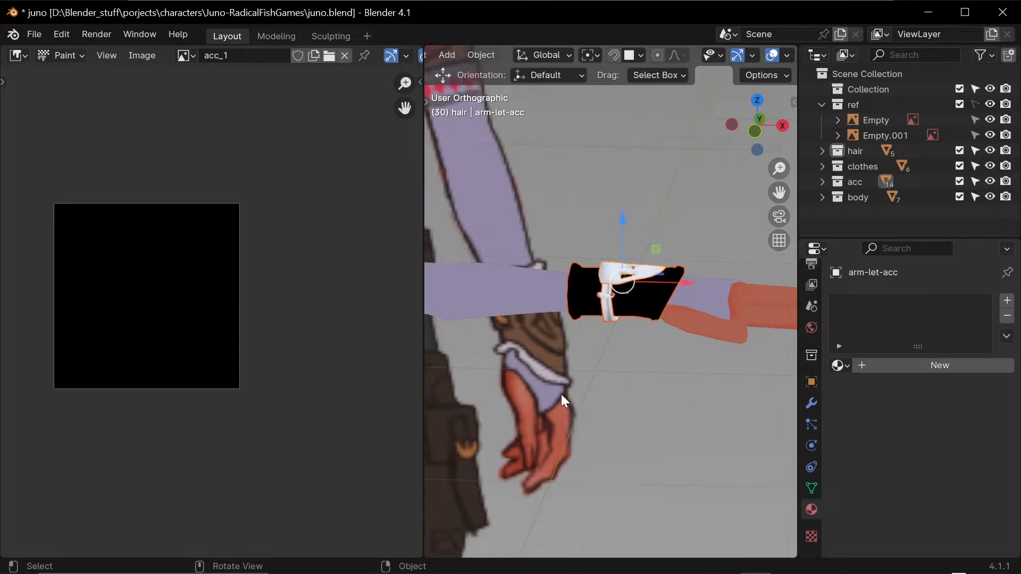
middle_click_drag(560, 394, 624, 310)
left_click(624, 310, "shift")
scroll(623, 351, "up", 4)
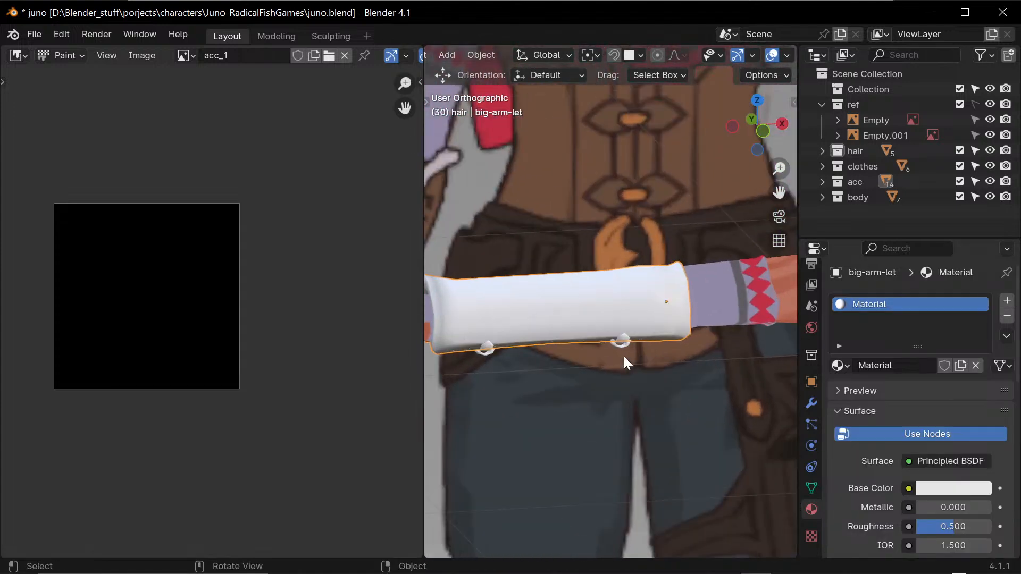
mouse_move(613, 399)
middle_mouse_down("shift")
mouse_move(623, 367)
mouse_move(617, 401)
middle_mouse_up("shift")
middle_click_drag(605, 345, 601, 250)
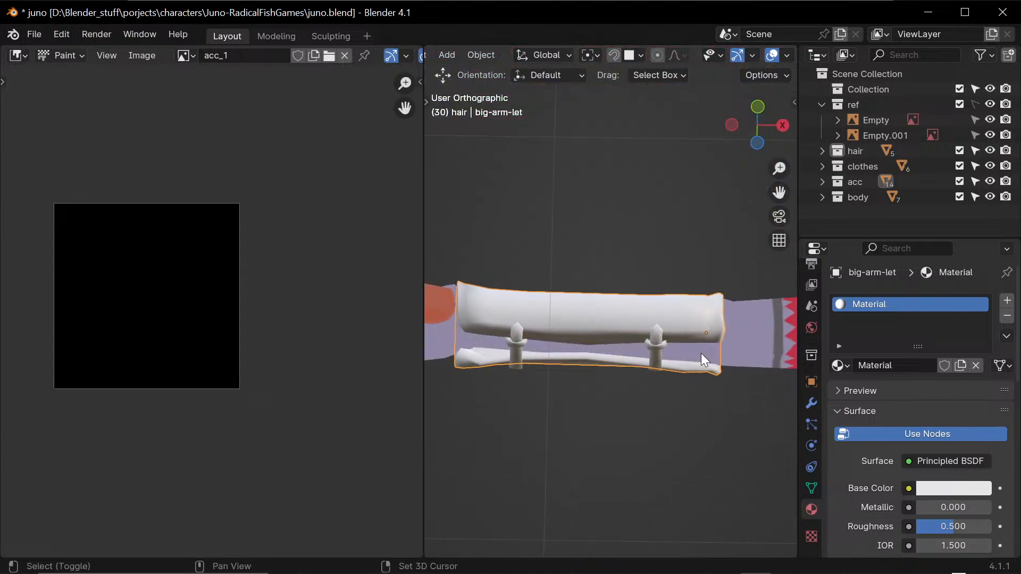
left_click(655, 345, "shift")
left_click(522, 344, "shift")
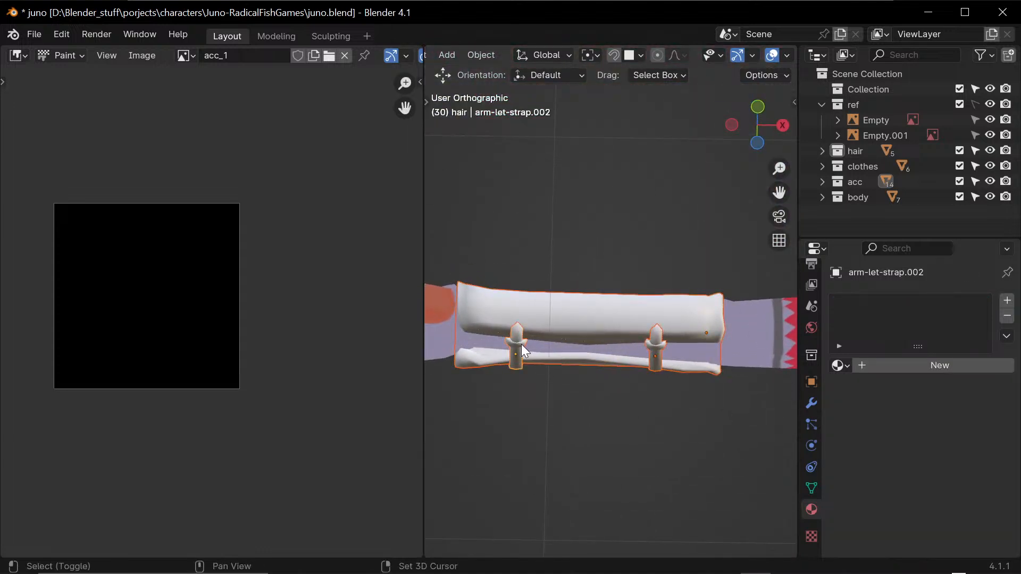
- Add the shirt to the selected accessories, leaving the chest armor out of the selection
middle_click_drag(586, 326, 577, 376)
scroll(649, 353, "down", 5)
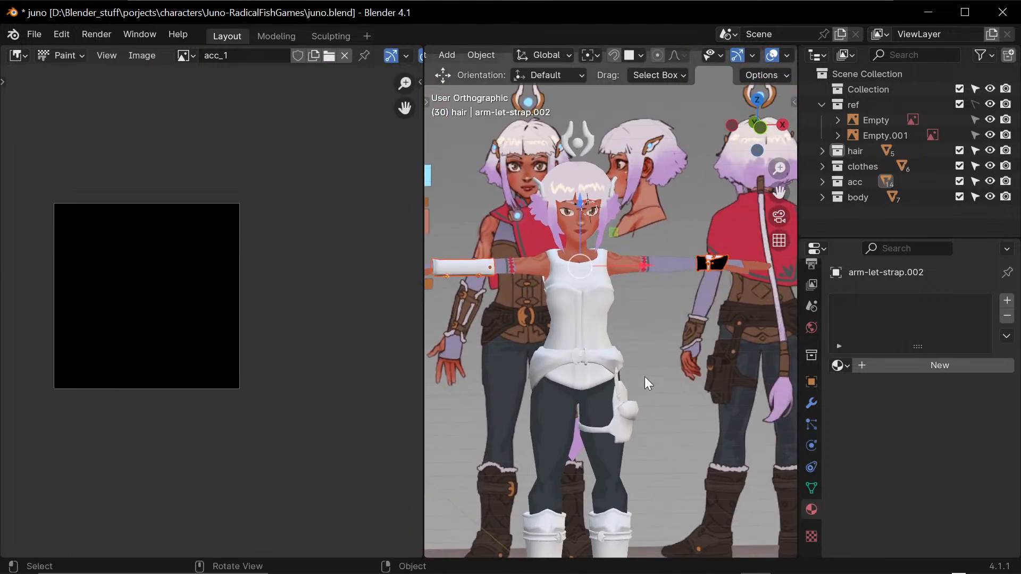
scroll(637, 350, "up", 2)
left_click(637, 298, "shift")
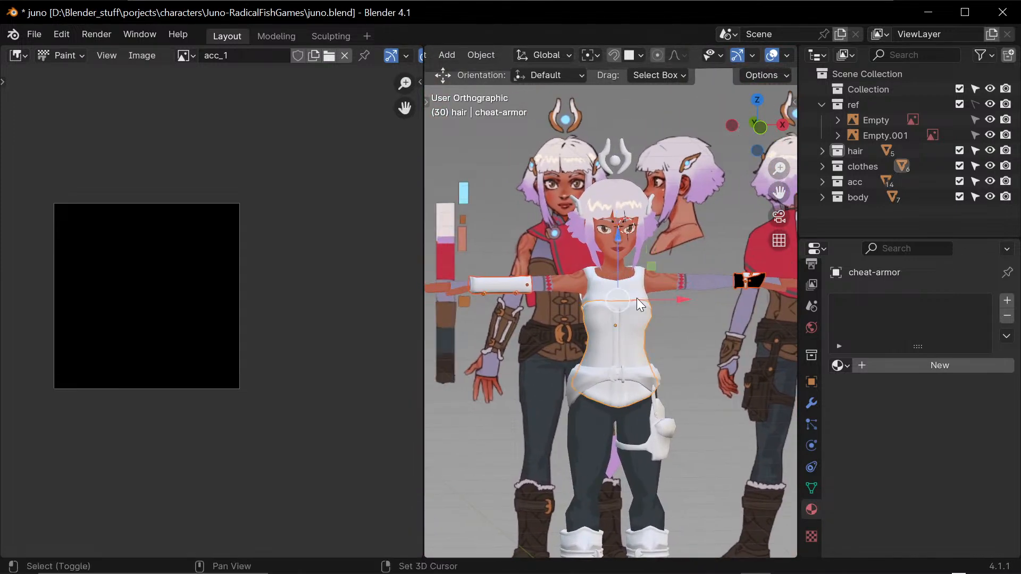
key("ctrl+z")
left_click(644, 292, "shift")
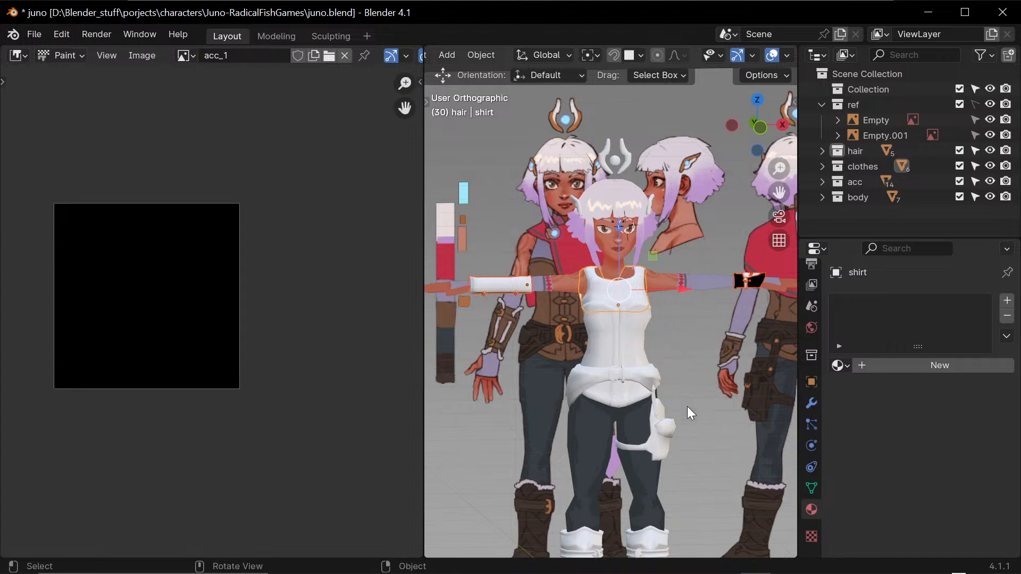
- Add the belt, its loop and its buckle to the selection
scroll(687, 406, "up", 3)
middle_click_drag(681, 407, 691, 345, "shift")
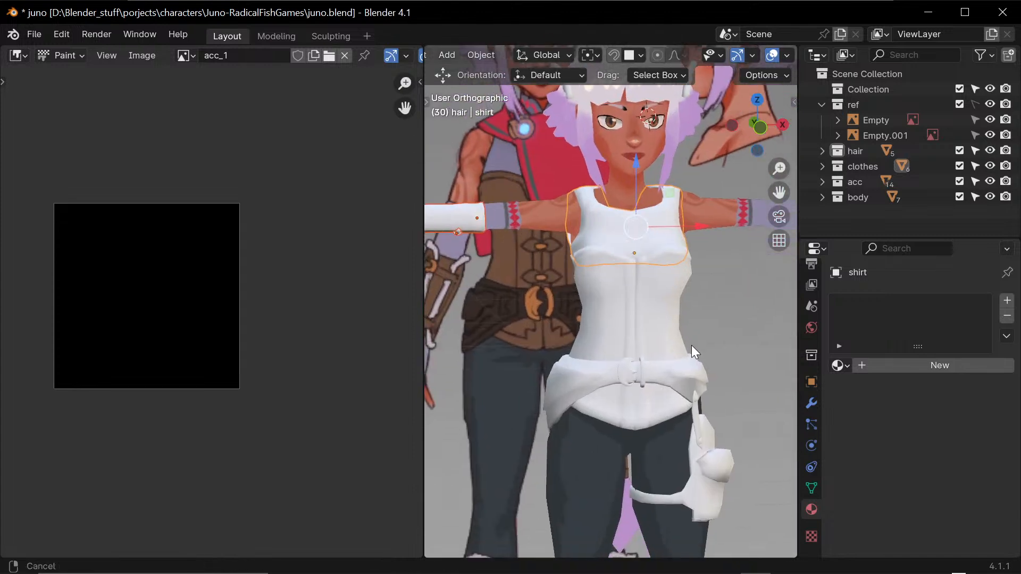
left_click(677, 378, "shift")
middle_click_drag(718, 394, 691, 408)
scroll(681, 410, "up", 5)
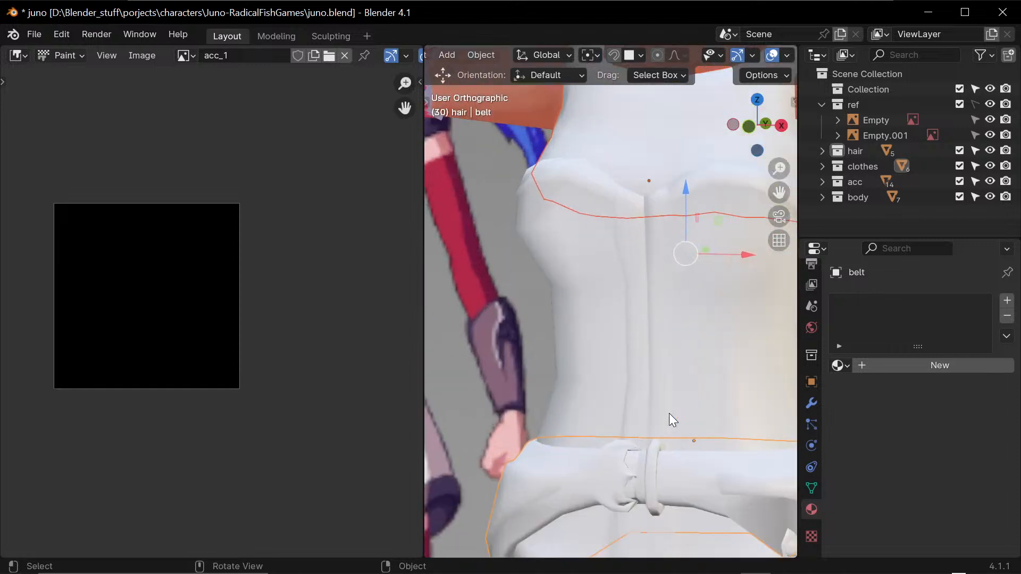
scroll(666, 415, "down", 1)
left_click(642, 446, "shift")
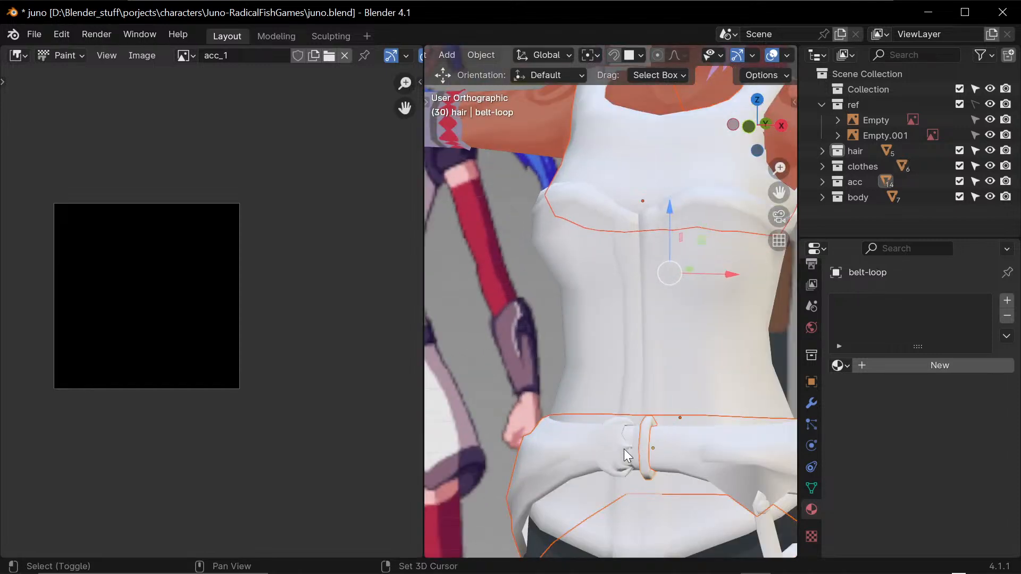
left_click(616, 451, "shift")
- Try to link materials across the selected accessories with the belt buckle as the active object
scroll(649, 426, "down", 6)
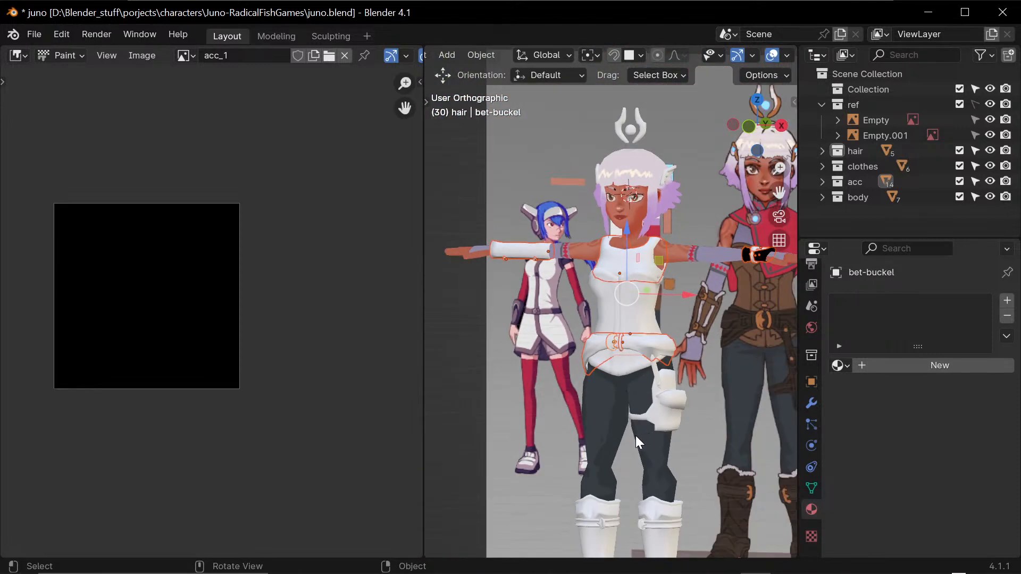
middle_click_drag(637, 436, 649, 408)
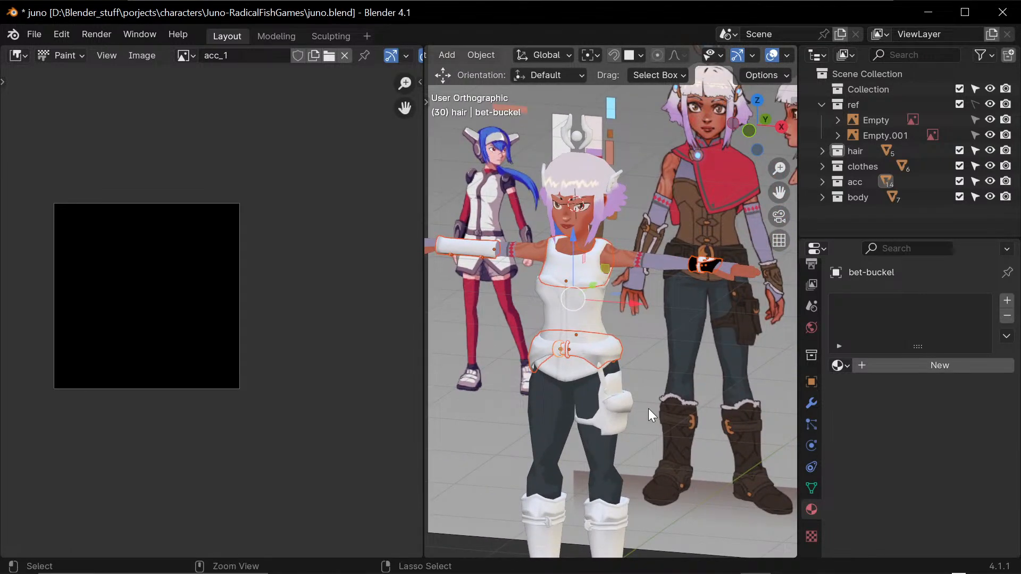
key("ctrl+l")
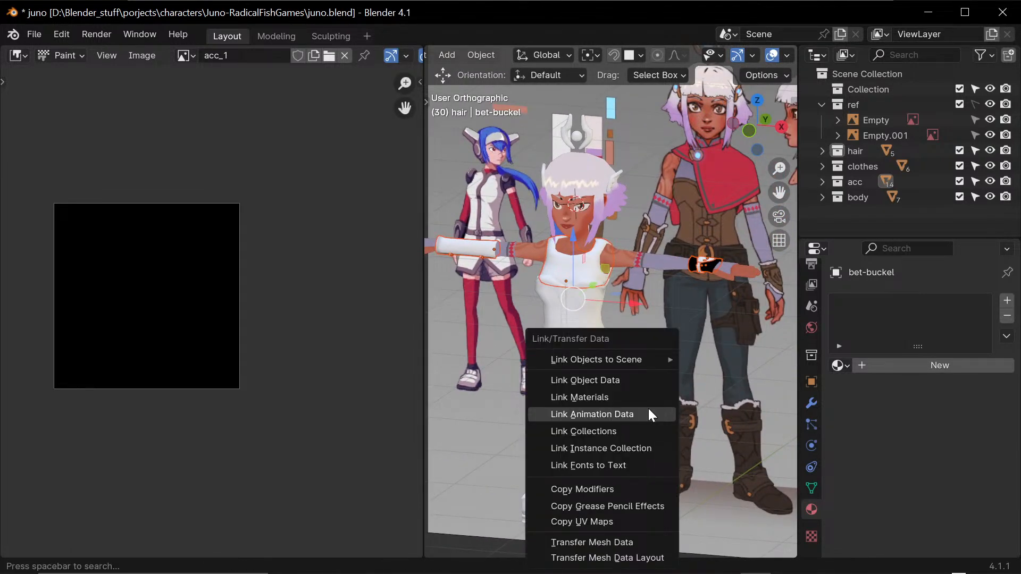
left_click(624, 397)
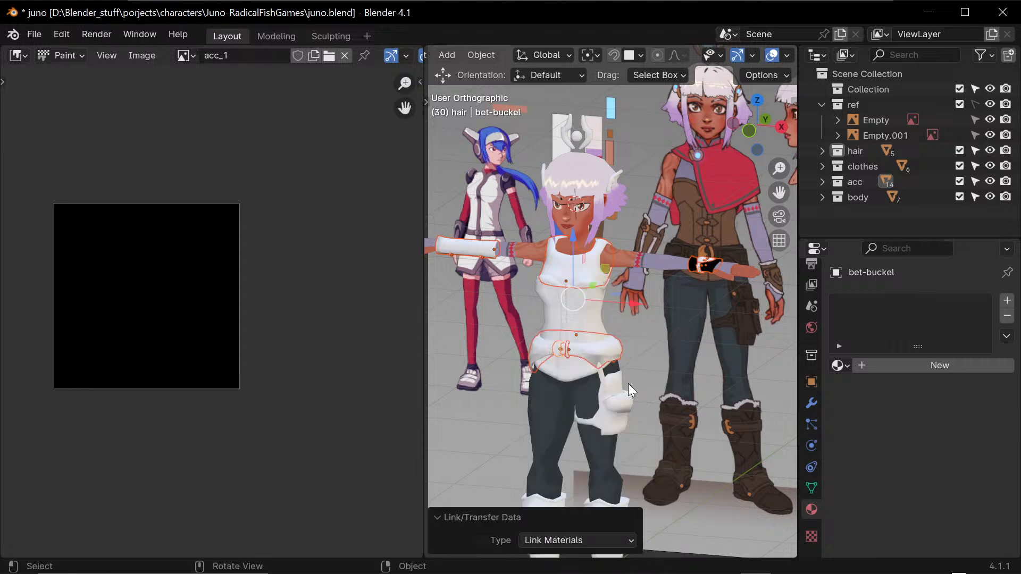
- Make the small armlet the active object and link its acc_1 material to all the selected accessories
scroll(700, 294, "up", 4)
scroll(688, 311, "down", 3)
scroll(718, 266, "up", 2)
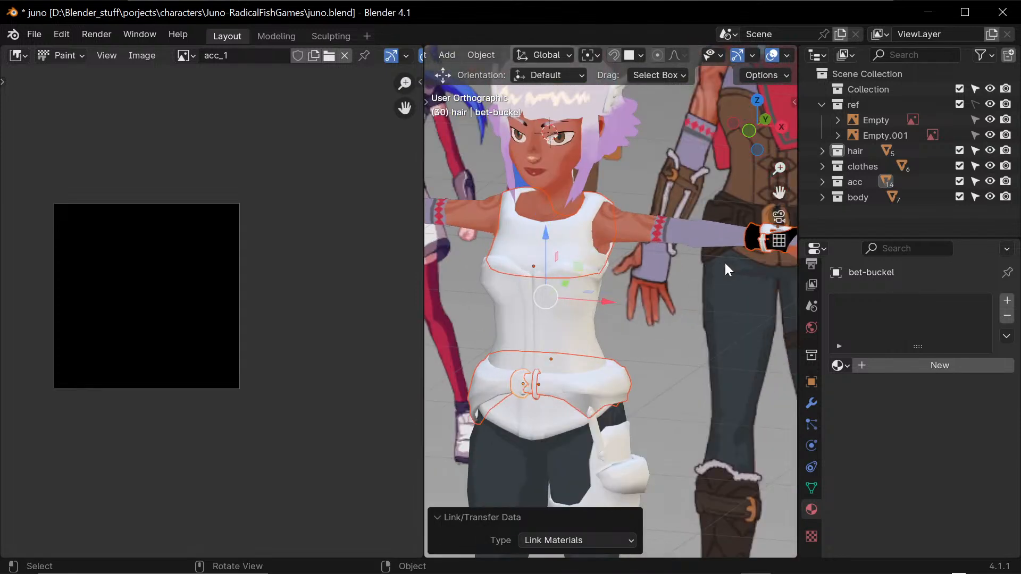
left_click(753, 238, "shift")
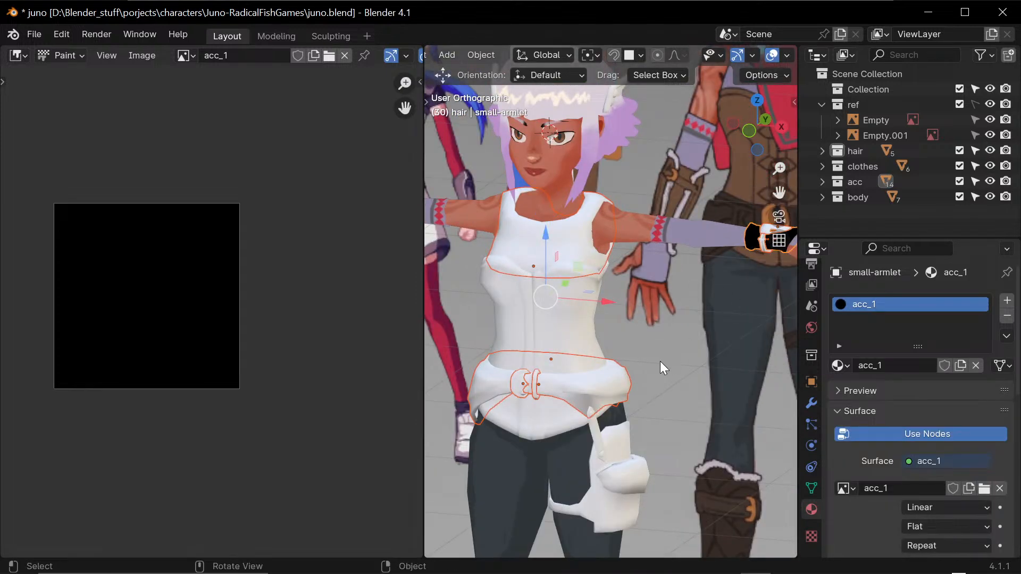
key("ctrl+l")
left_click(623, 361)
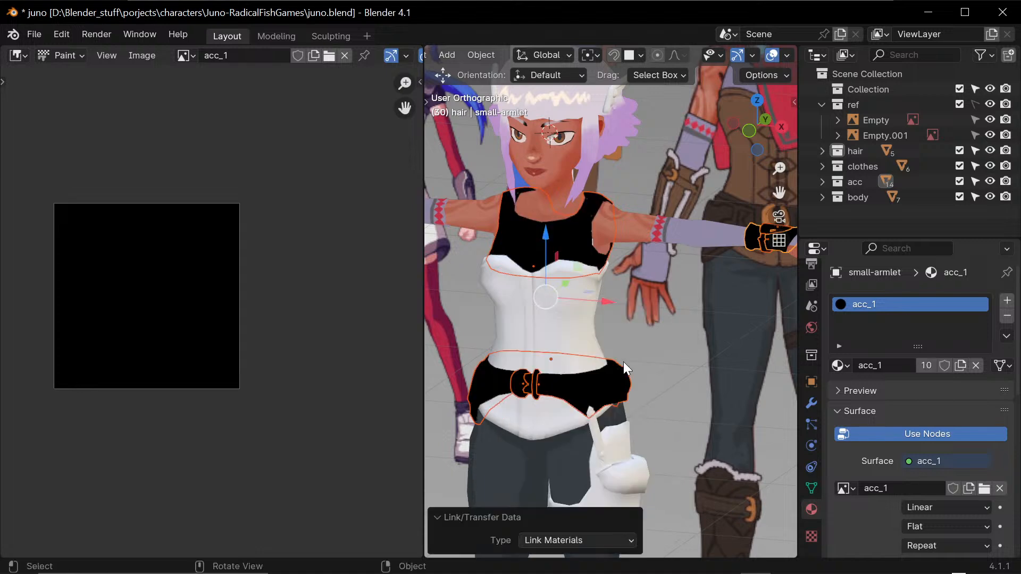
- Put the selected accessories into Edit Mode and unwrap all their faces together
scroll(591, 369, "down", 5)
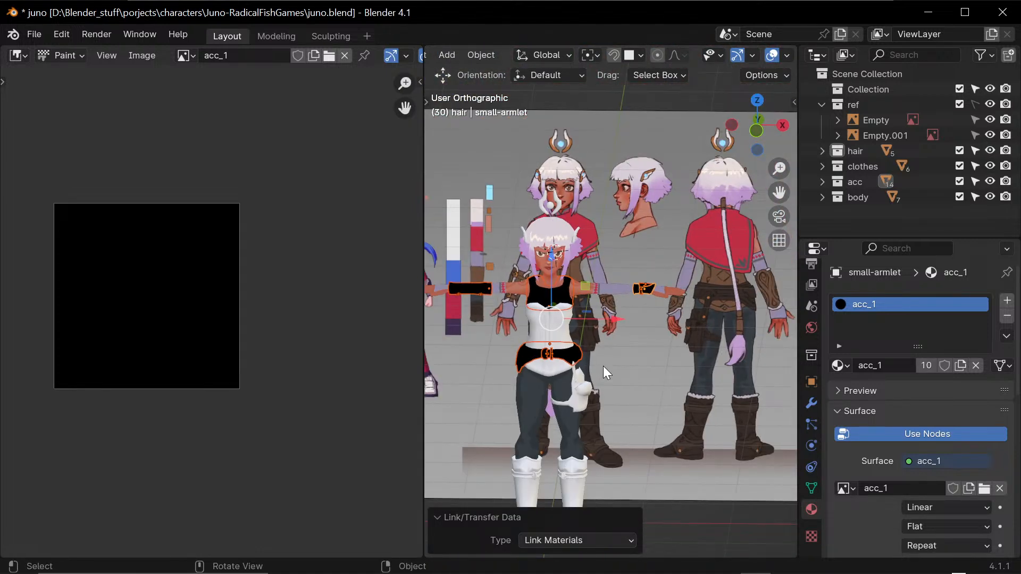
key("ctrl+Tab")
left_click(740, 360)
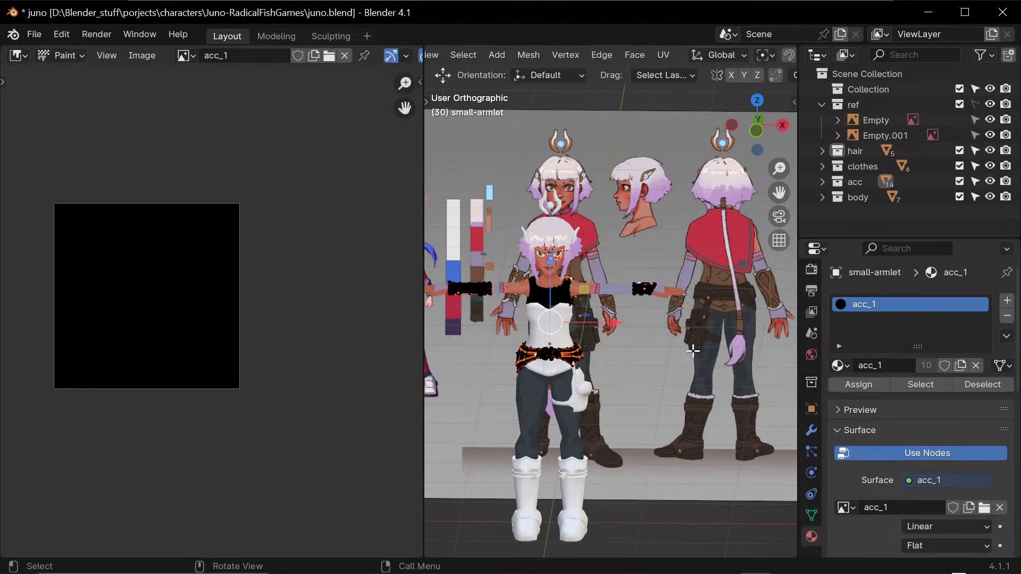
key("u")
left_click(661, 260)
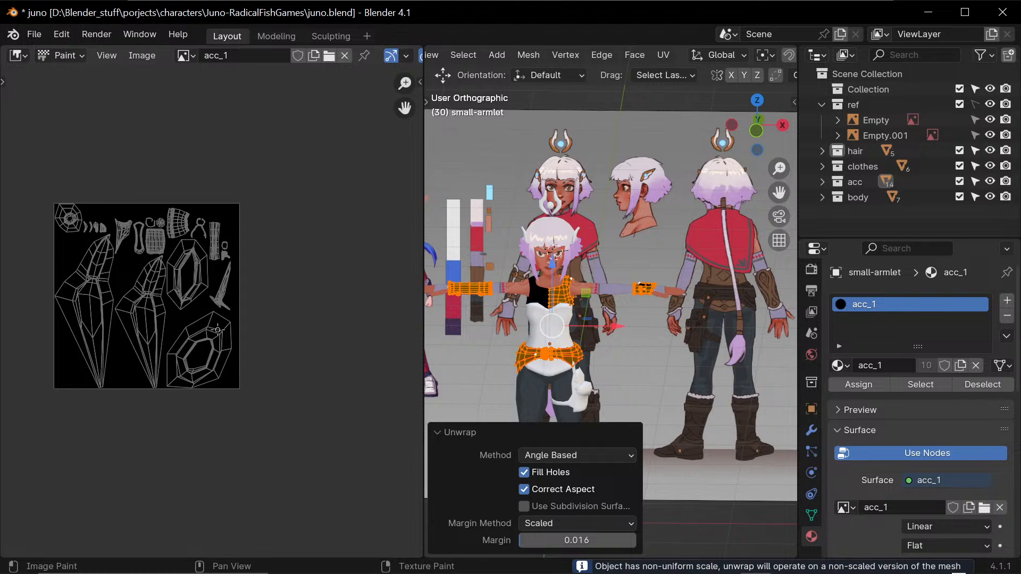
- Examine the layout of the accessories' unwrapped UV islands over the acc_1 image
scroll(275, 283, "up", 5)
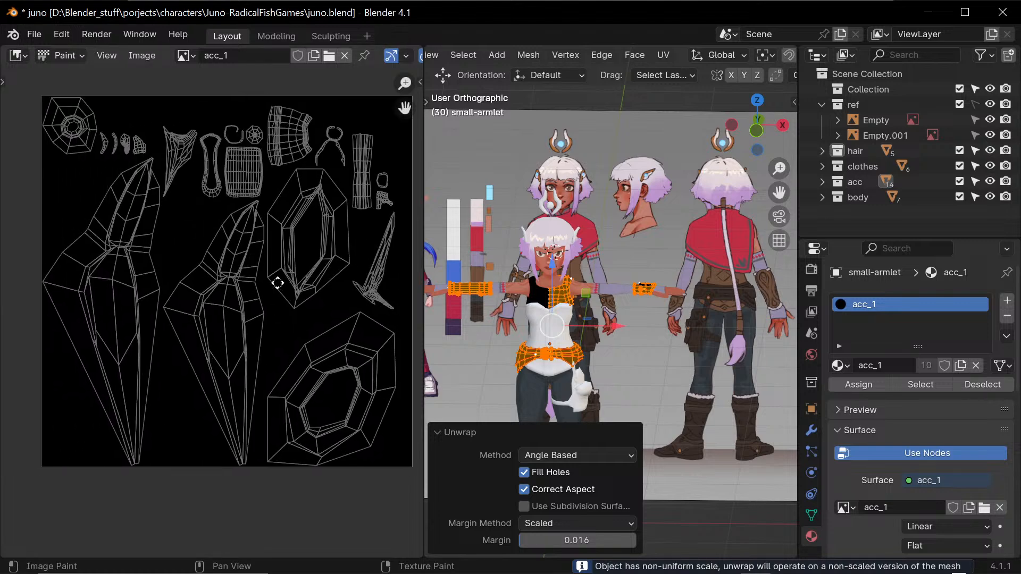
scroll(238, 310, "up", 2)
scroll(239, 310, "down", 2)
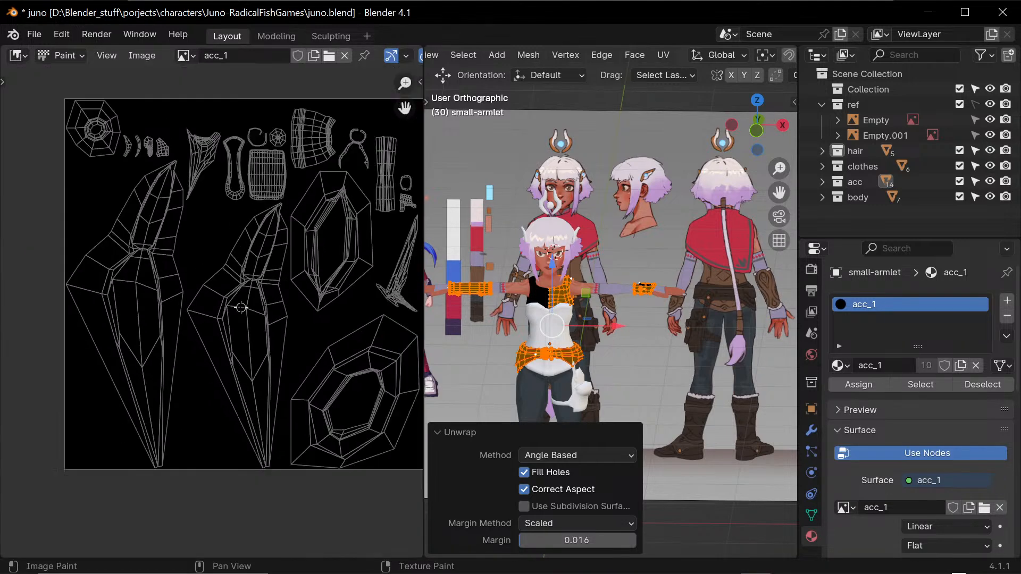
middle_click_drag(264, 277, 212, 358)
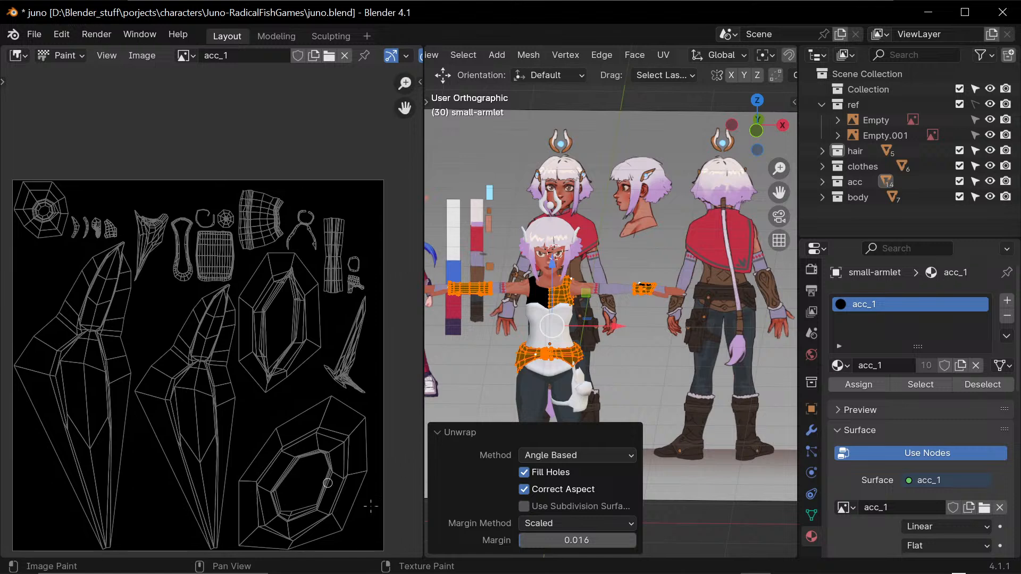
scroll(391, 279, "up", 4)
scroll(363, 301, "down", 2)
middle_click_drag(372, 248, 303, 294)
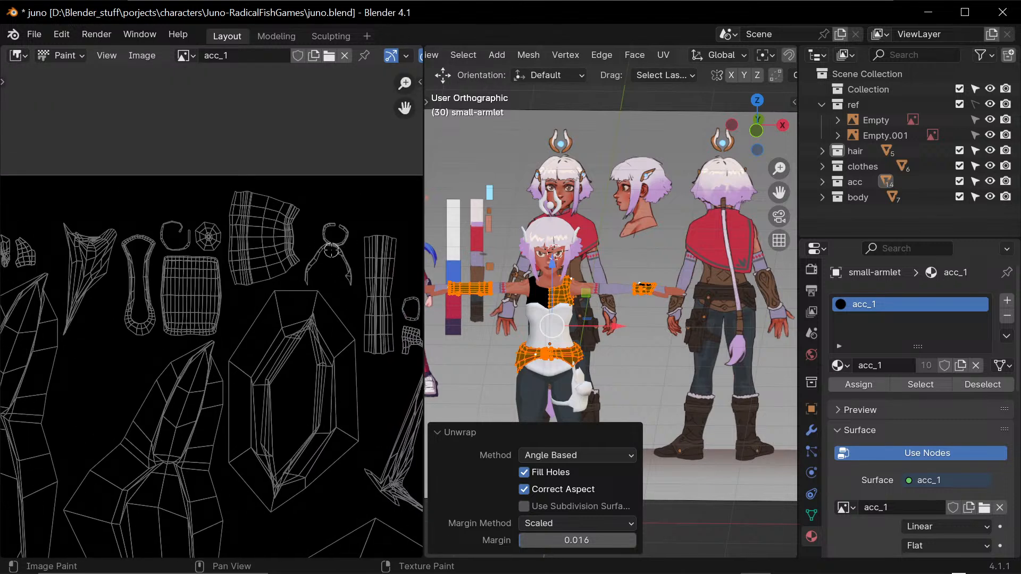
middle_click_drag(87, 374, 242, 361)
scroll(246, 362, "down", 3)
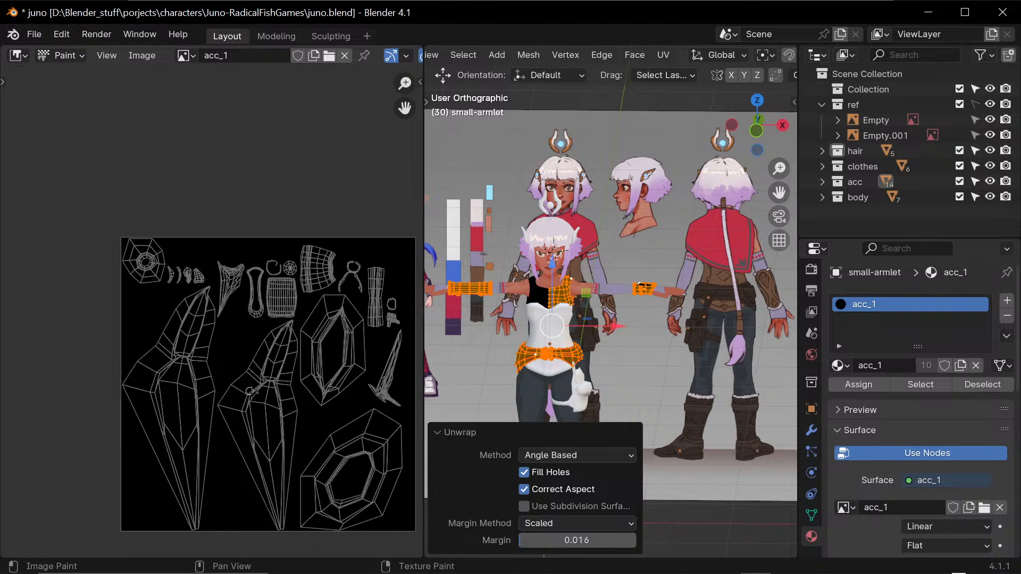
middle_click_drag(249, 399, 225, 392)
- Switch the image area to the UV Editor, bring the two large long islands into view and clear the UV selection
left_click(18, 56)
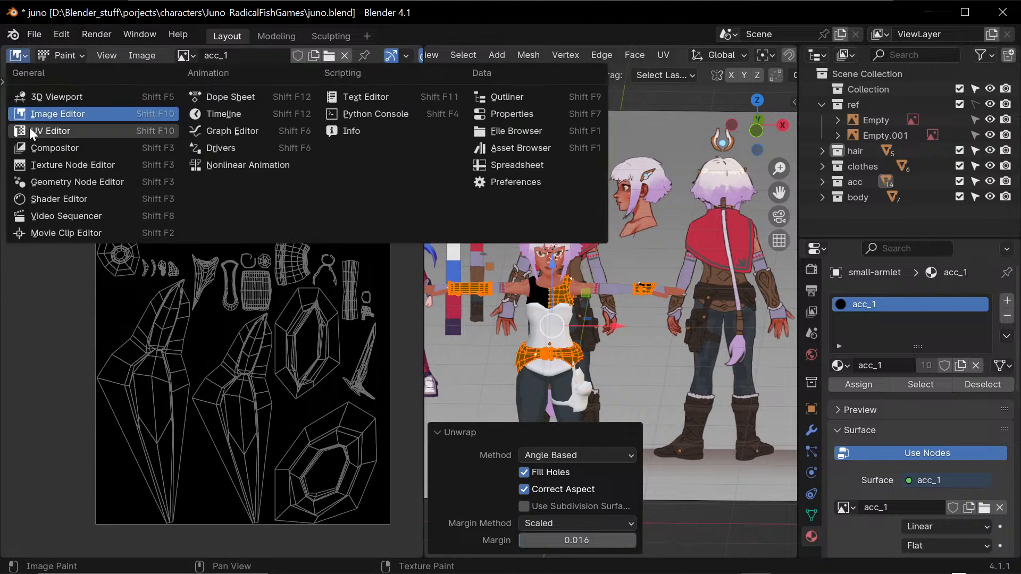
left_click(31, 130)
scroll(175, 363, "up", 2)
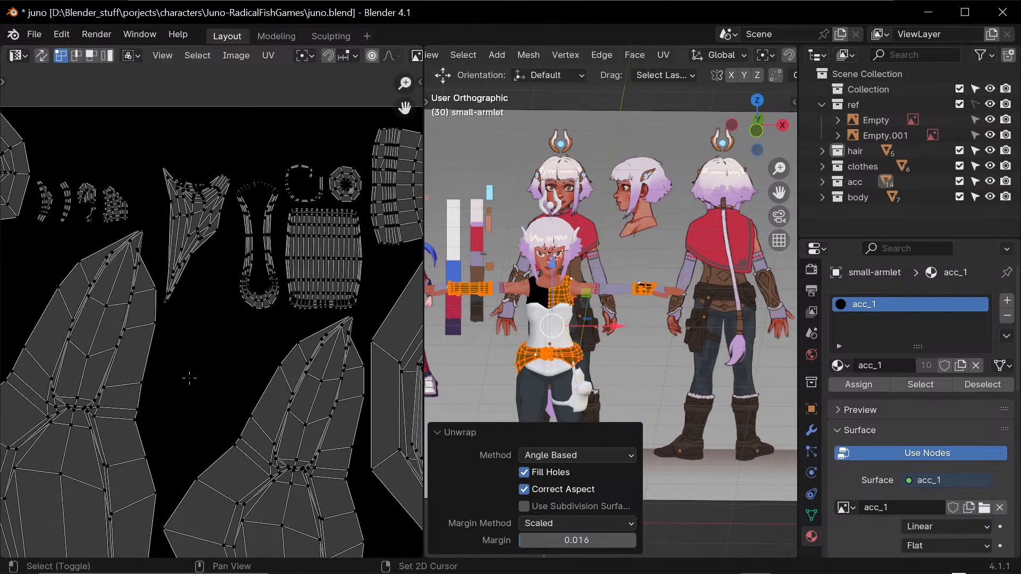
middle_click_drag(188, 378, 205, 255, "shift")
middle_click_drag(310, 408, 334, 323)
left_click(249, 206)
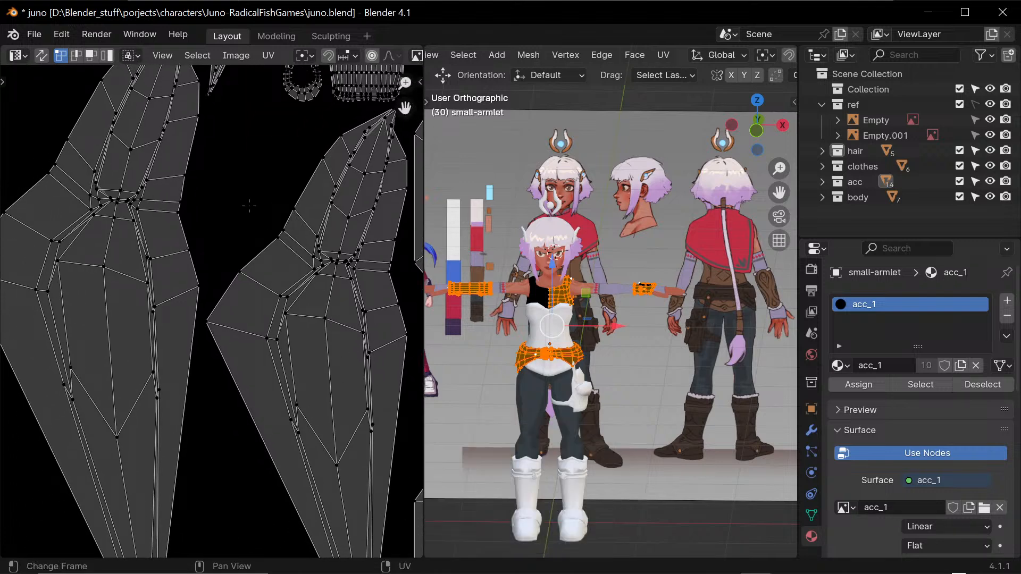
- Replace the selection with the linked side pieces of the waist belt and select all of their UV islands
key("l")
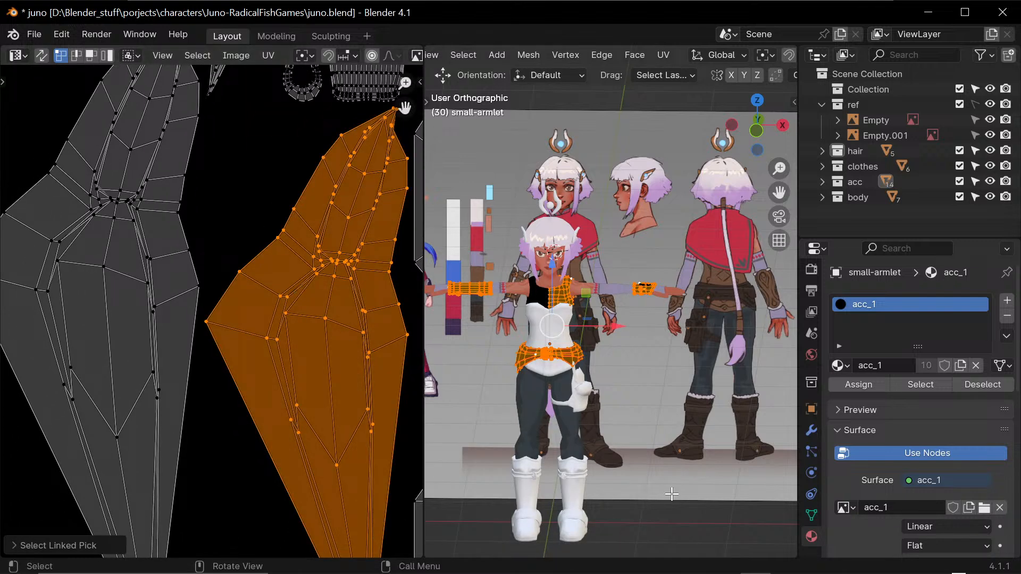
left_click(627, 399)
key("l")
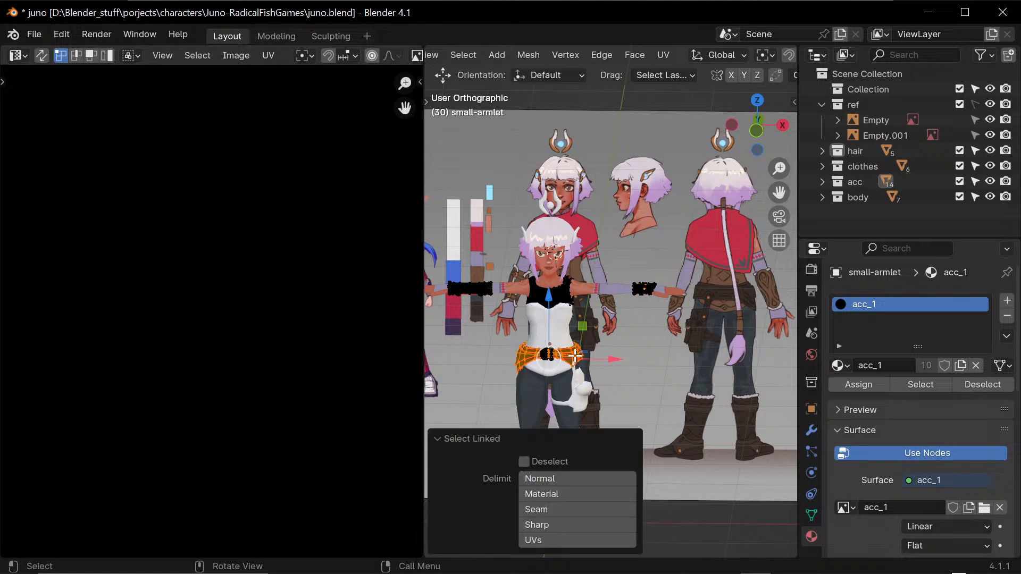
scroll(204, 270, "down", 6)
scroll(214, 268, "up", 4)
scroll(262, 255, "down", 2)
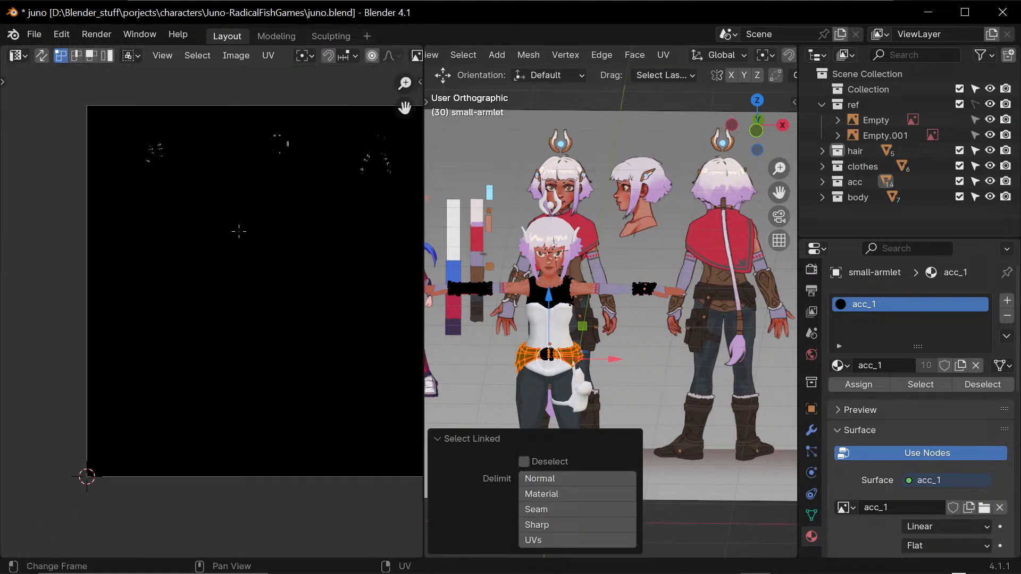
middle_click_drag(239, 230, 225, 338, "shift")
scroll(257, 298, "up", 2)
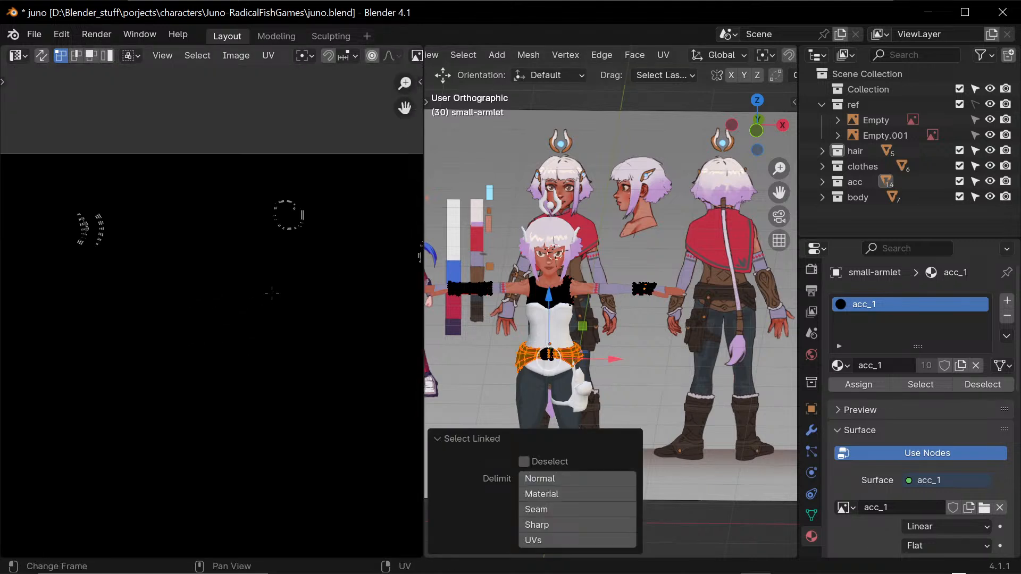
middle_click_drag(272, 292, 192, 304, "shift")
scroll(242, 286, "down", 2)
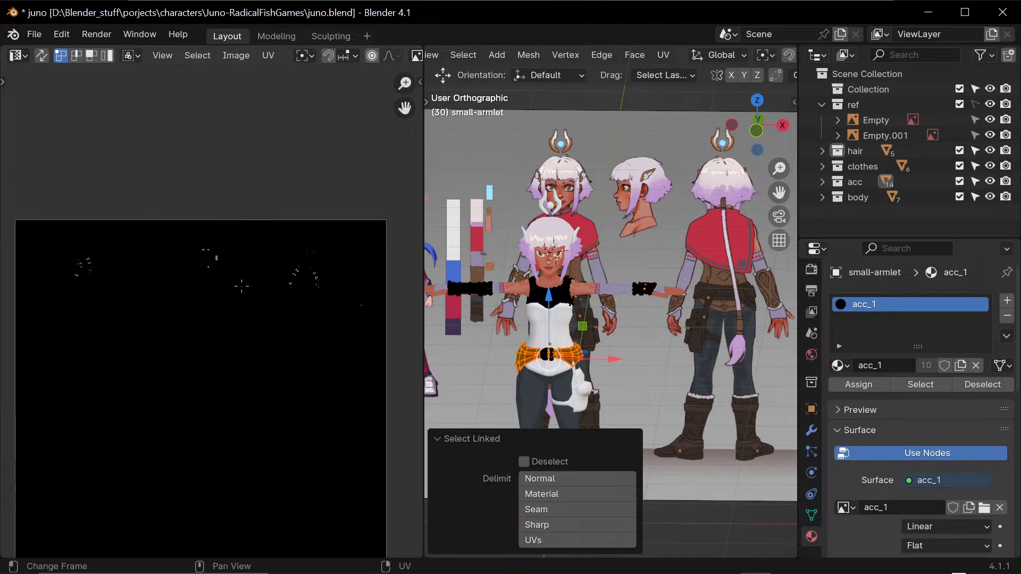
key("a")
scroll(208, 320, "down", 1)
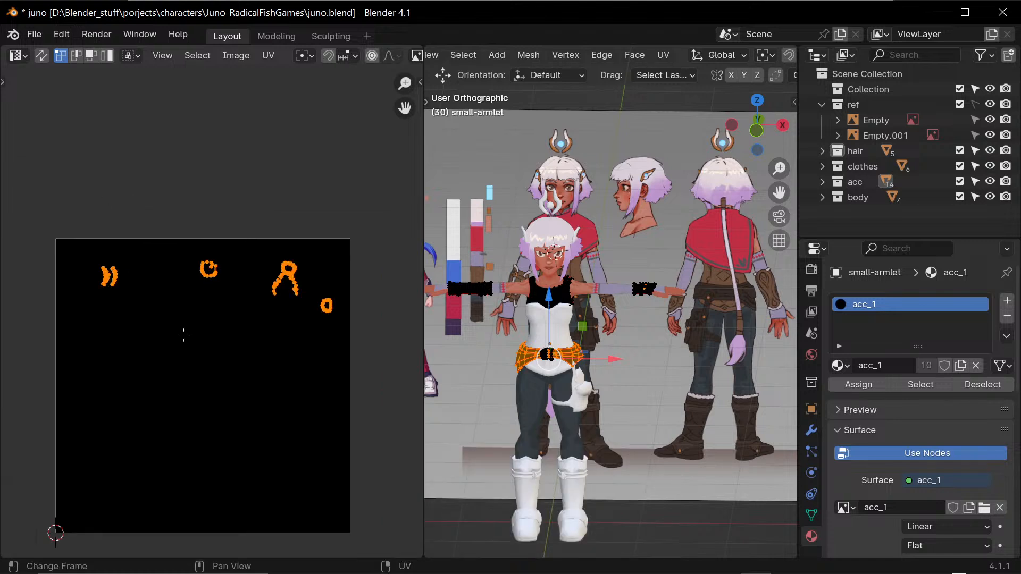
- Enlarge the belt's UV islands in two passes and move them up above the acc_1 image
key("s")
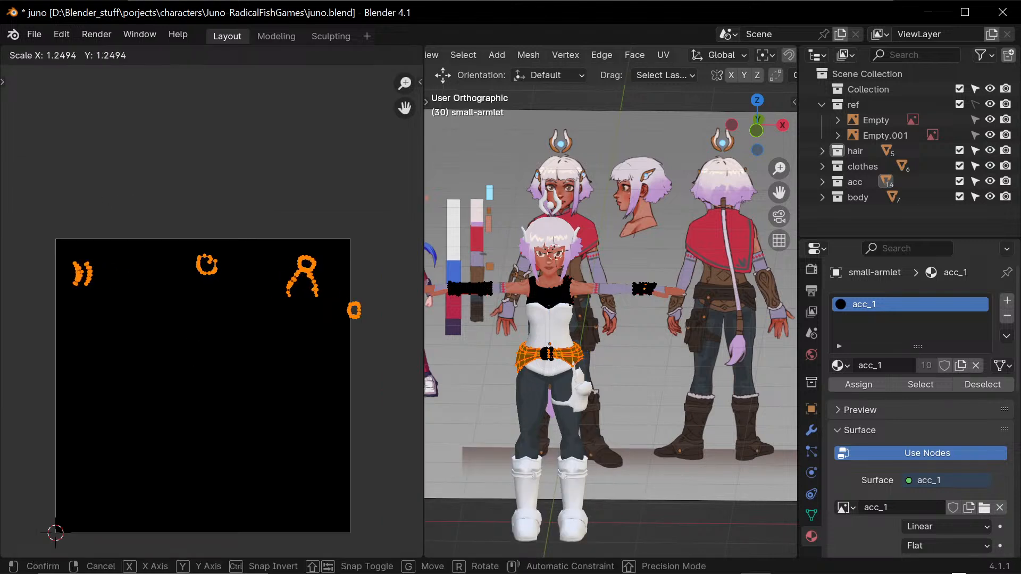
left_click(233, 396)
key("s")
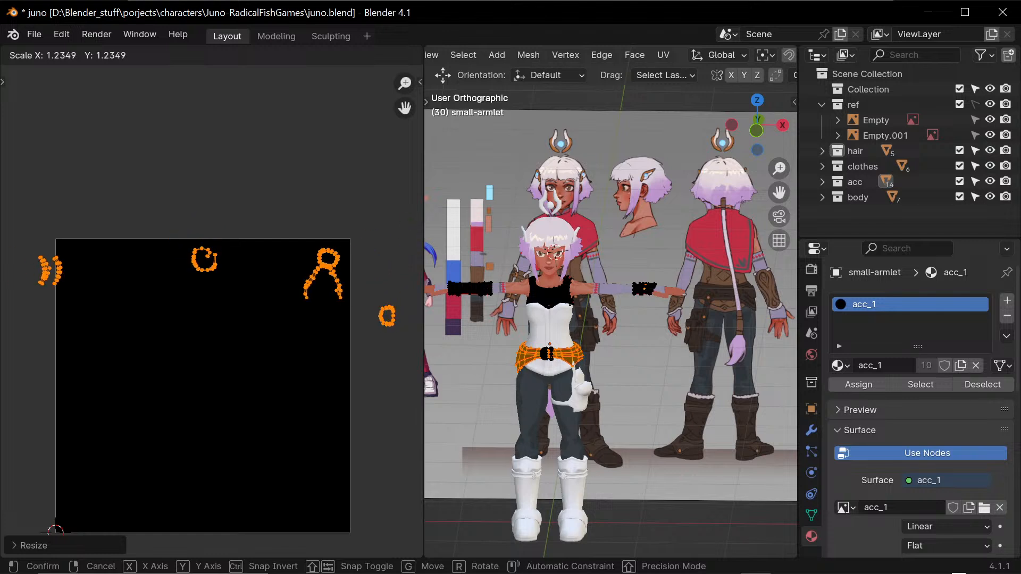
left_click(192, 340)
scroll(192, 340, "down", 3)
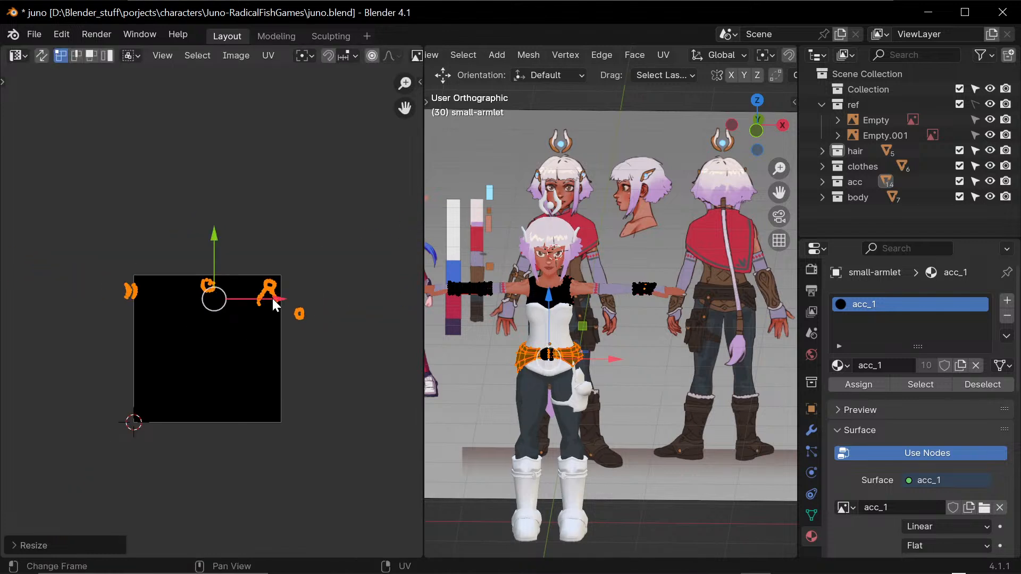
left_click_drag(272, 296, 261, 296)
left_click_drag(209, 266, 198, 194)
key("ctrl+z")
scroll(198, 193, "up", 4)
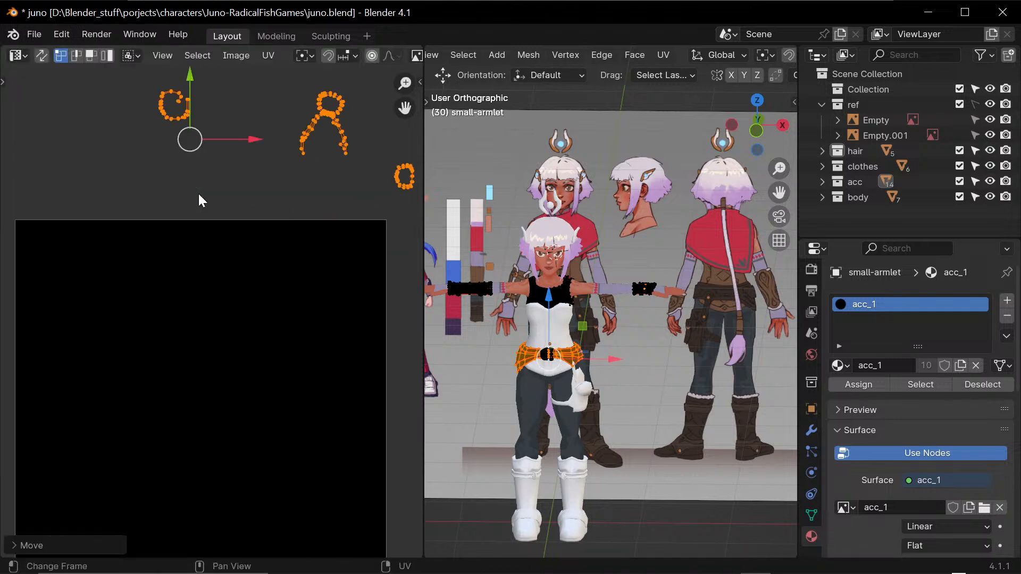
- Move the belt's separate UV islands close together into one compact row above the image
middle_click_drag(151, 189, 222, 279)
scroll(221, 279, "down", 2)
left_click_drag(84, 204, 143, 277)
key("g")
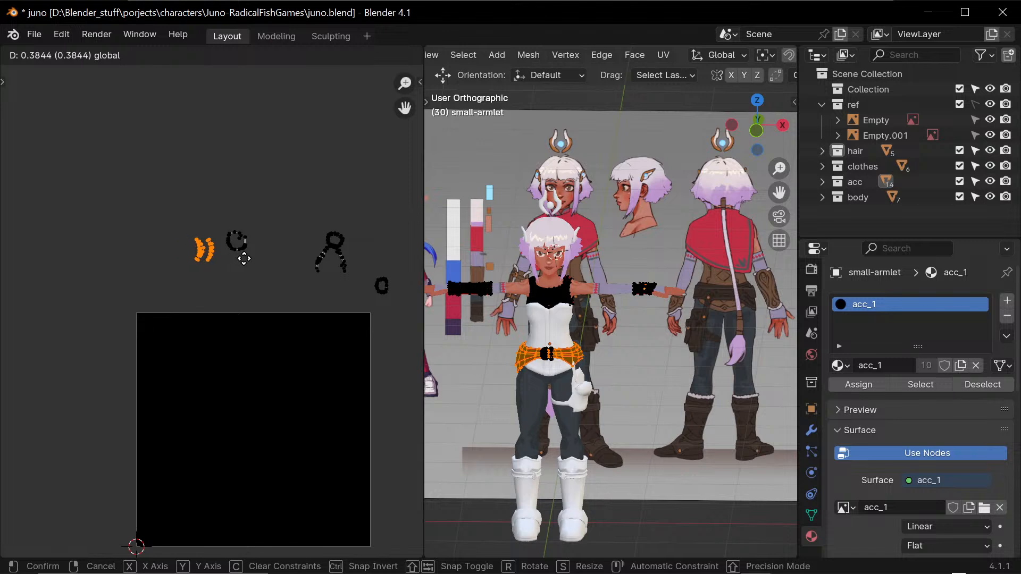
left_click(244, 259)
left_click_drag(284, 189, 364, 287)
left_click_drag(375, 249, 304, 245)
left_click_drag(365, 269, 331, 285)
left_click_drag(296, 274, 296, 236)
- Select the whole row of belt UV islands and scale it up together
left_click_drag(148, 200, 328, 283)
key("s")
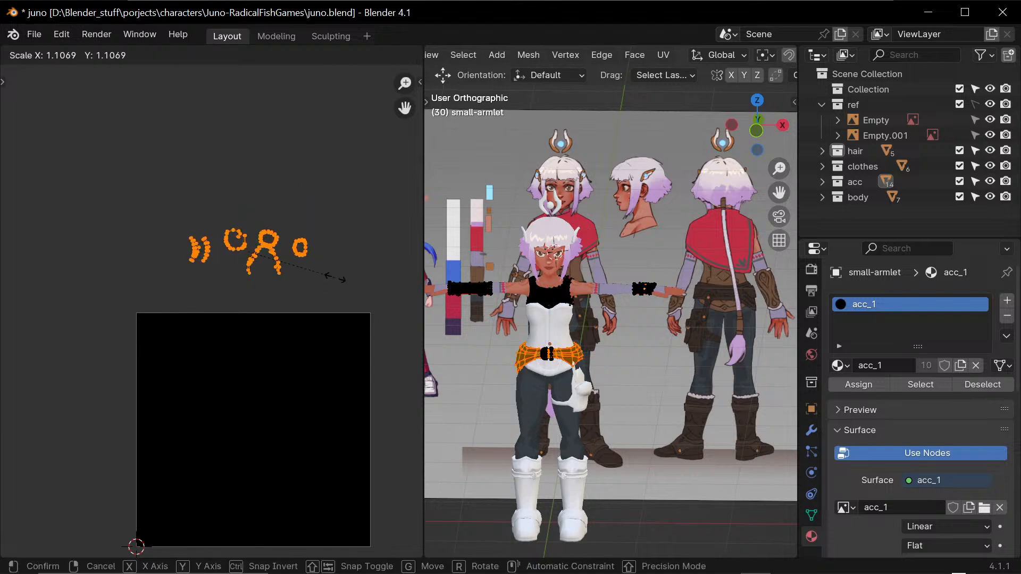
left_click(391, 289)
scroll(307, 273, "up", 6)
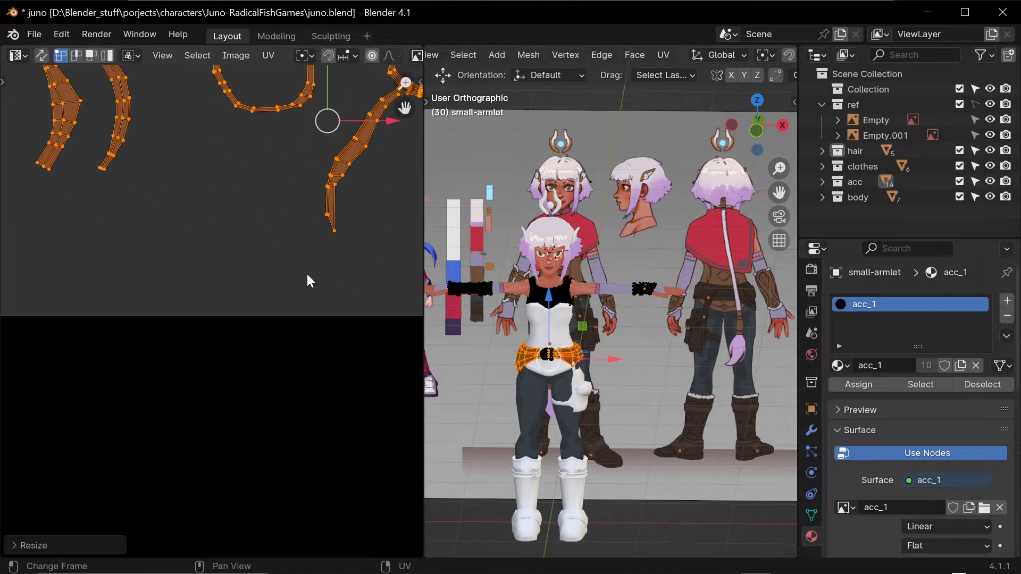
scroll(298, 276, "down", 4)
middle_click_drag(341, 340, 240, 271)
scroll(347, 256, "down", 1)
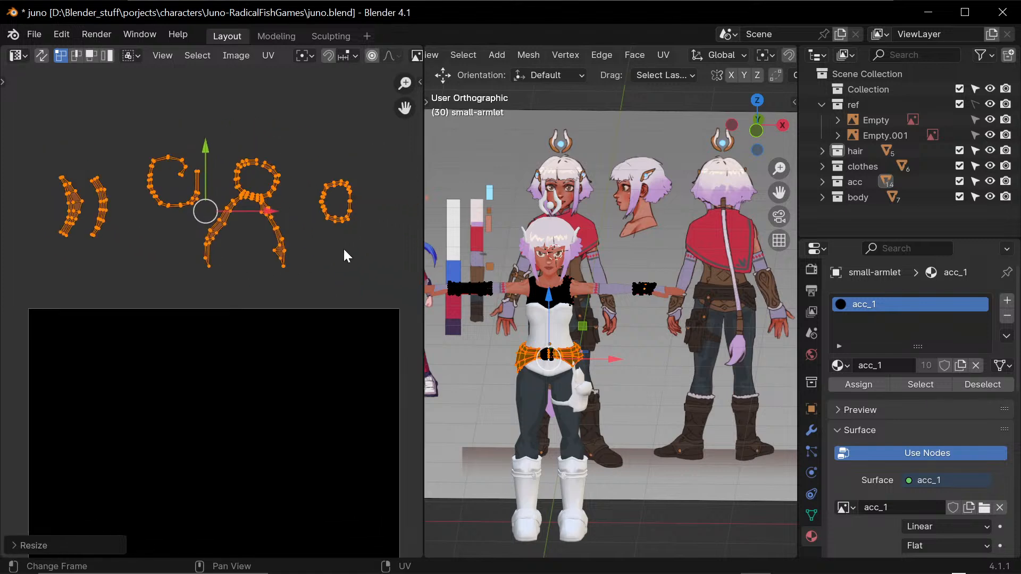
- Clear the selection, then select the linked main part of the armlet on the forearm and all its UV islands
left_click(662, 432)
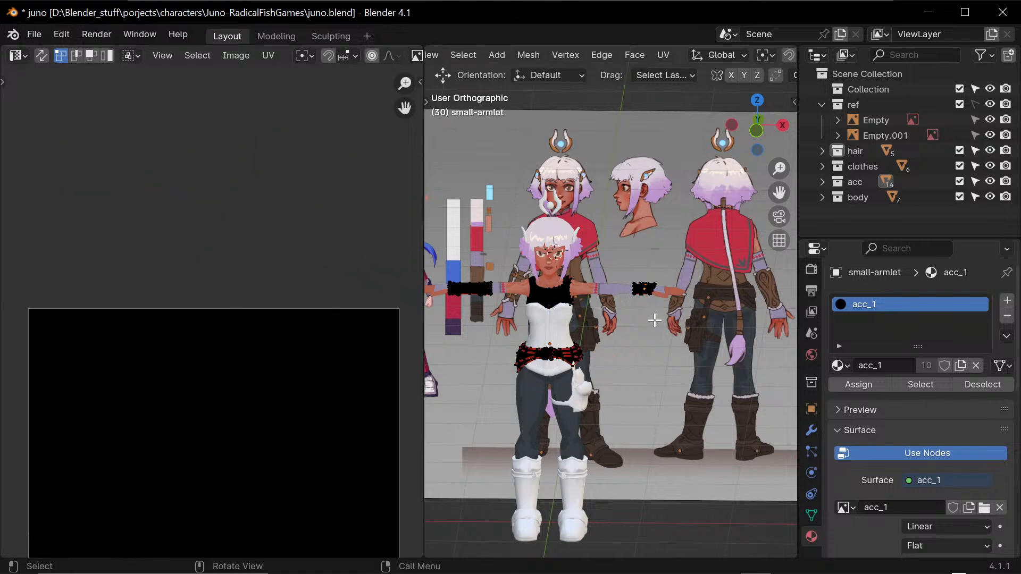
scroll(552, 364, "up", 2)
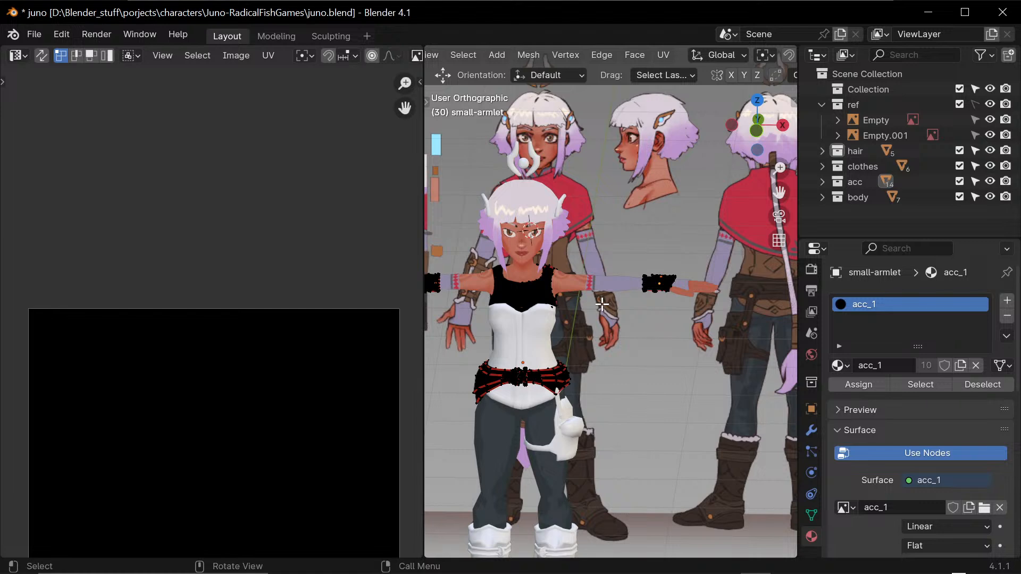
key("k")
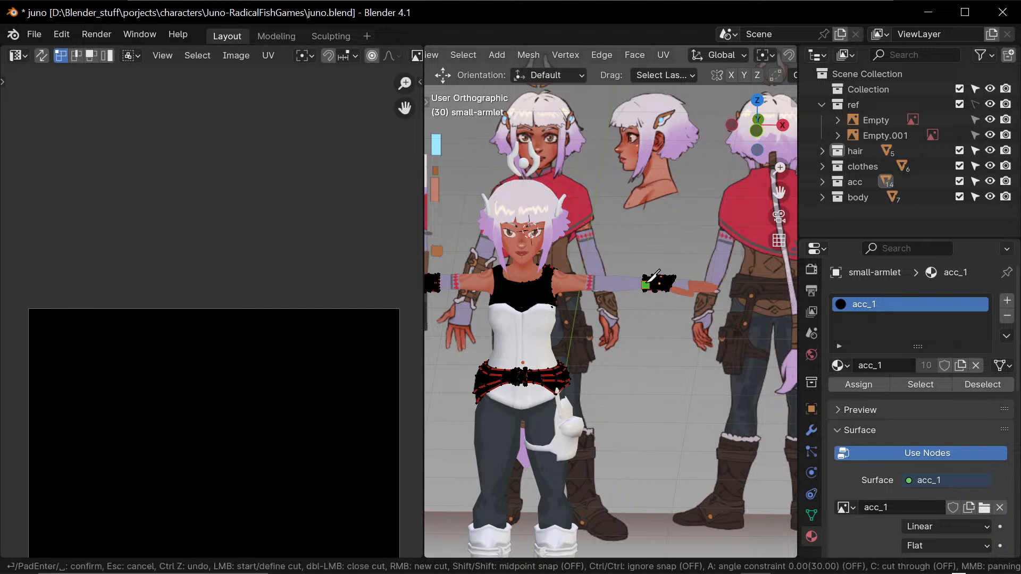
key("Escape")
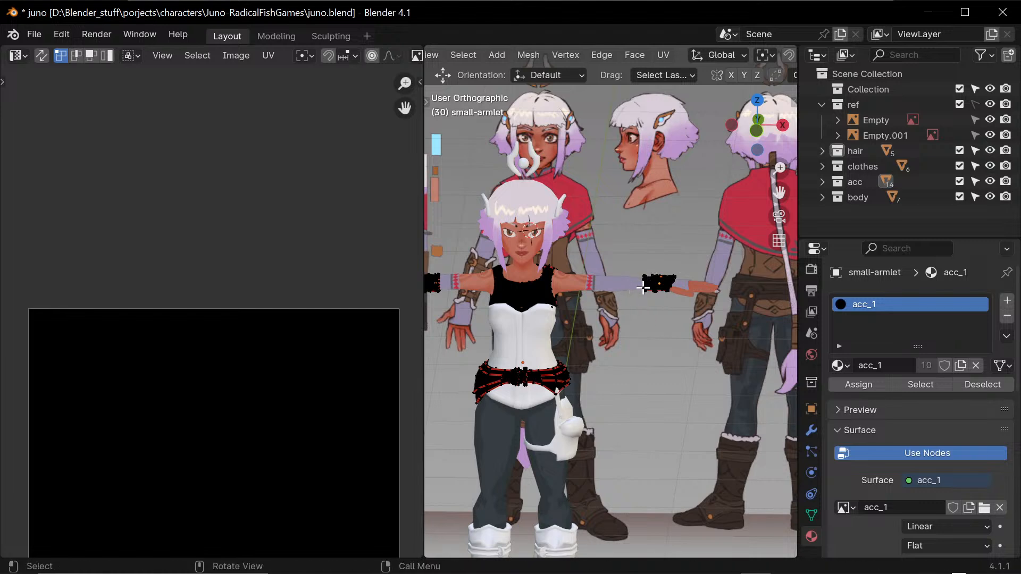
key("l")
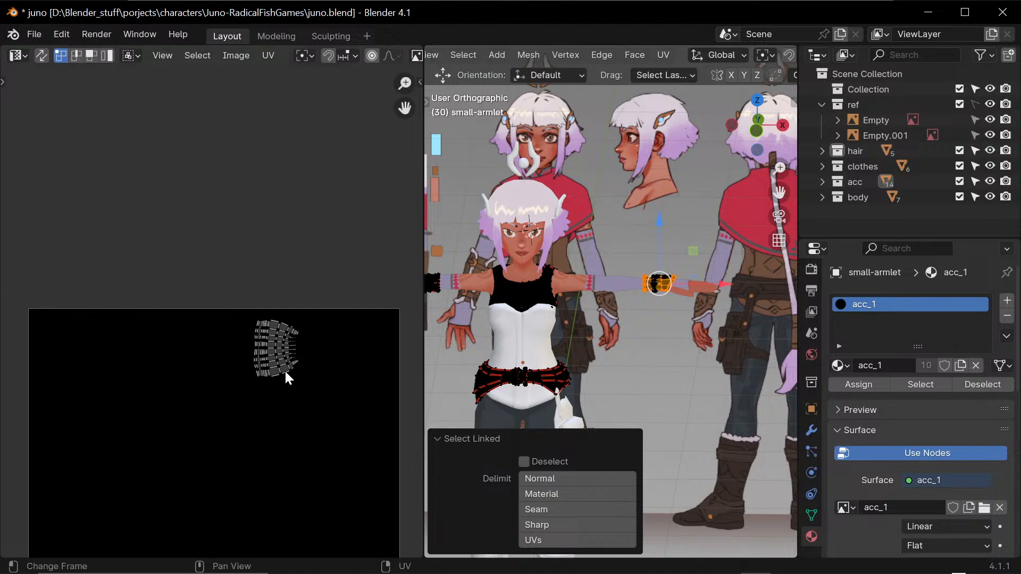
left_click_drag(224, 275, 332, 394)
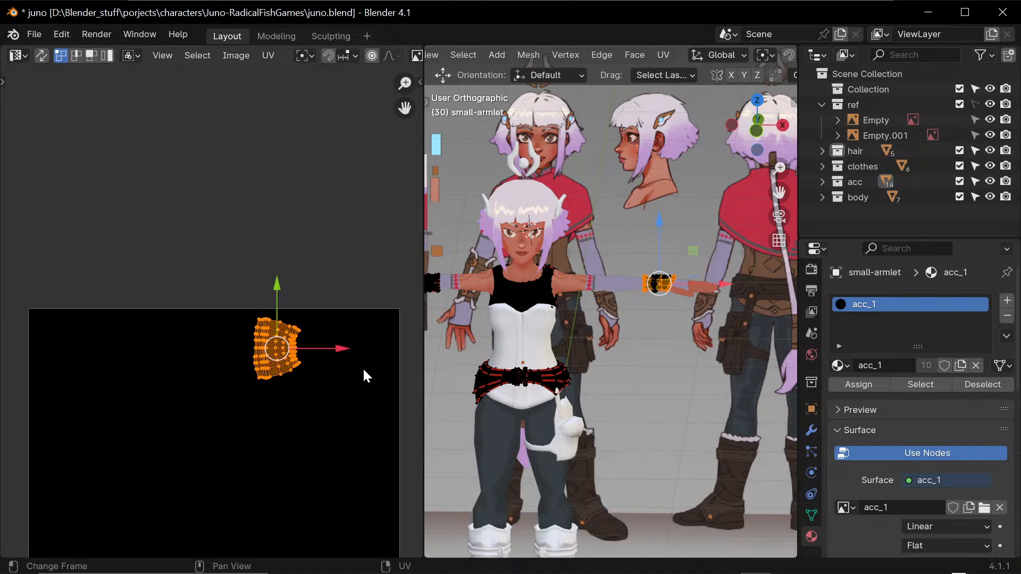
- Enlarge the armlet's UV islands slightly and move them straight up, well above the image
key("s")
left_click(359, 353)
scroll(345, 351, "down", 2)
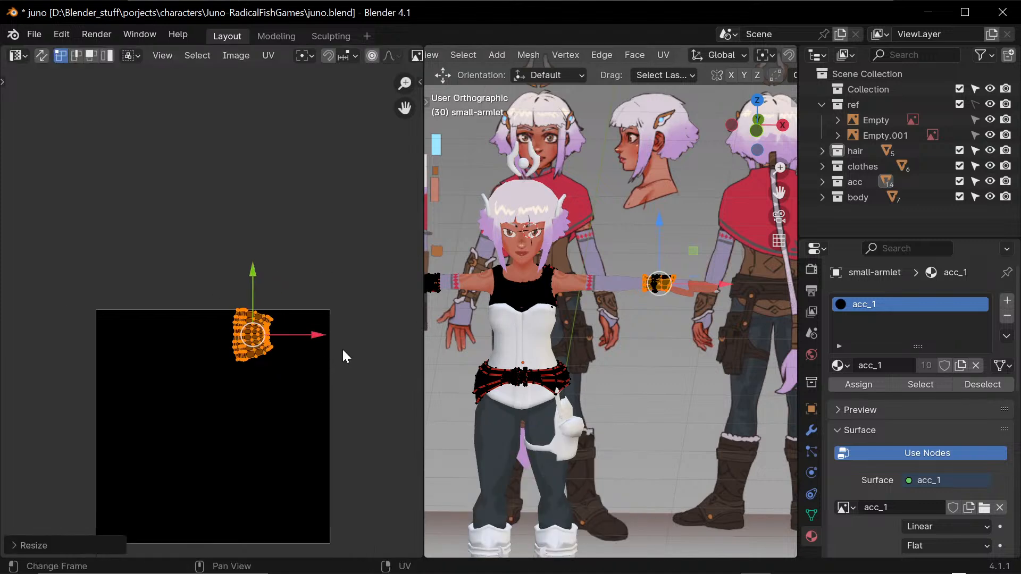
left_click_drag(253, 298, 253, 142)
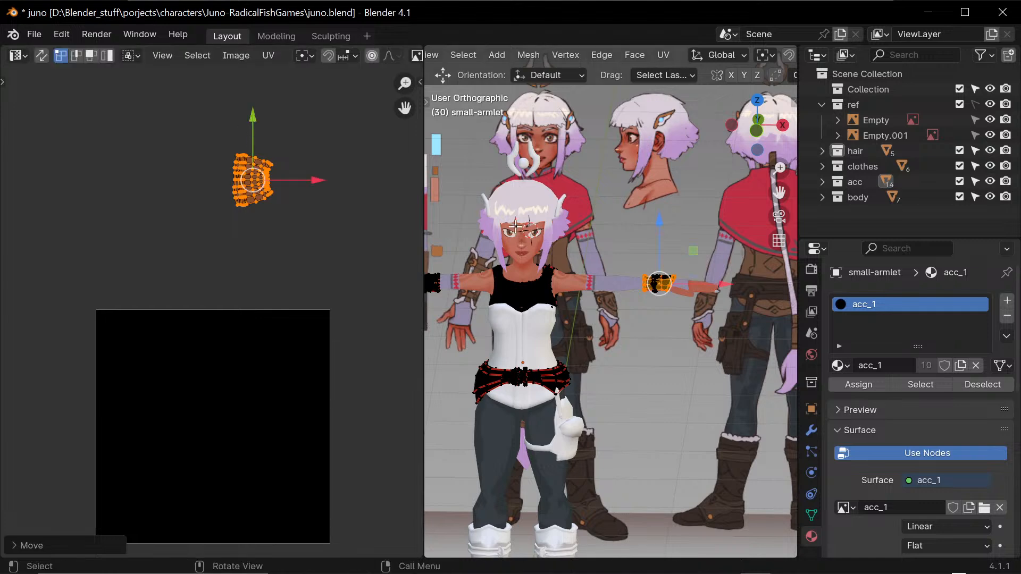
- Select only the small linked plate on the outer side of the armlet, together with all its UVs
scroll(738, 354, "up", 3)
left_click(722, 212)
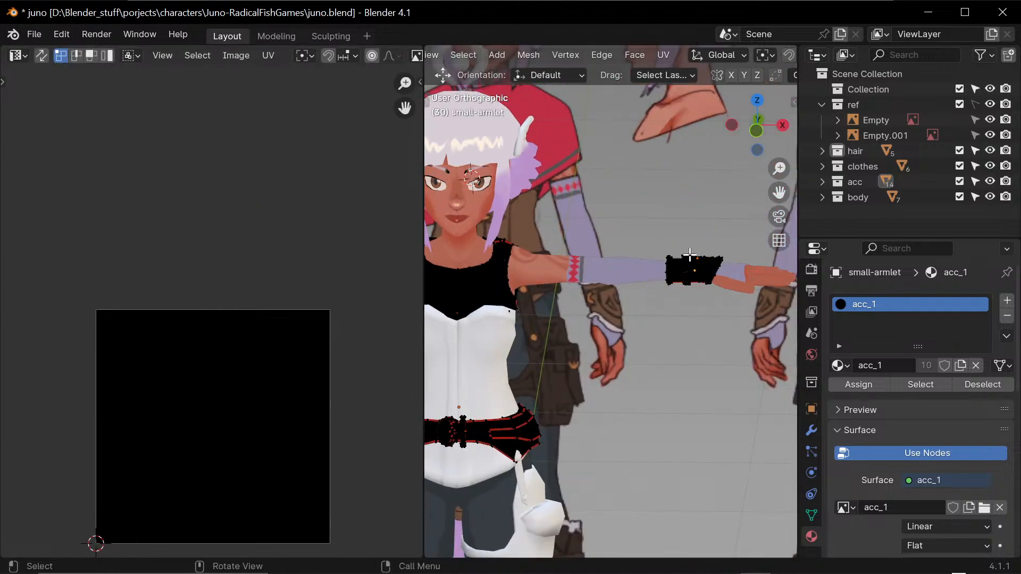
key("l")
middle_click_drag(720, 335, 635, 367)
scroll(657, 367, "up", 4)
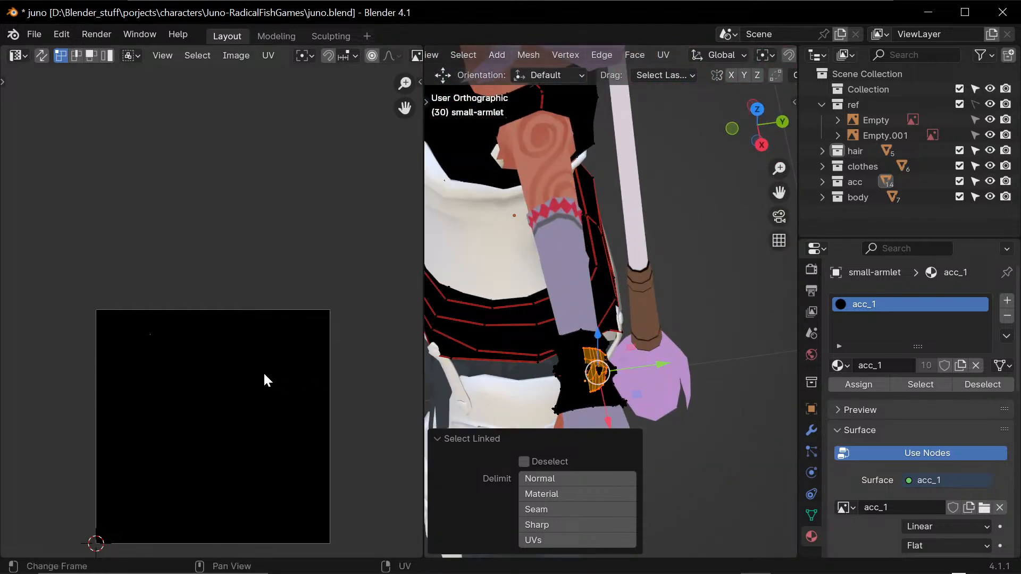
scroll(263, 372, "down", 4)
scroll(250, 395, "up", 6)
middle_click_drag(244, 414, 323, 289, "shift")
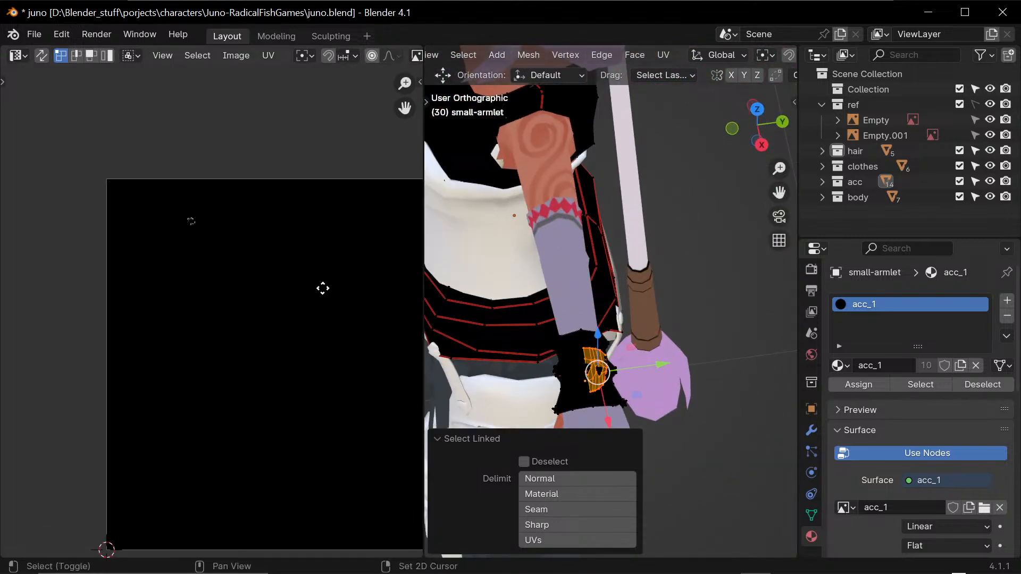
key("a")
scroll(254, 295, "down", 3)
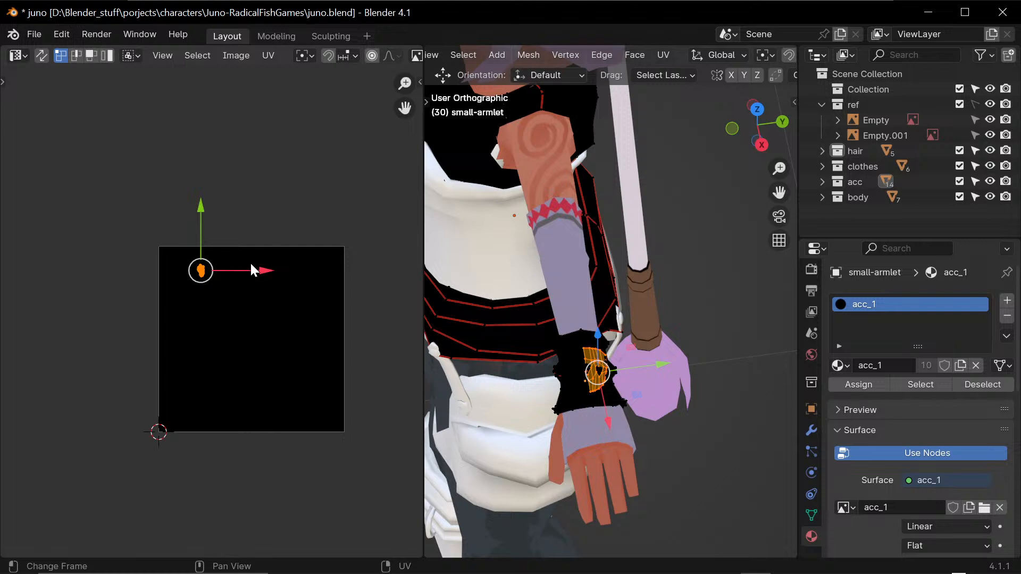
- Scale up the armlet plate's UV island and move it horizontally out past the right edge of the image
key("s")
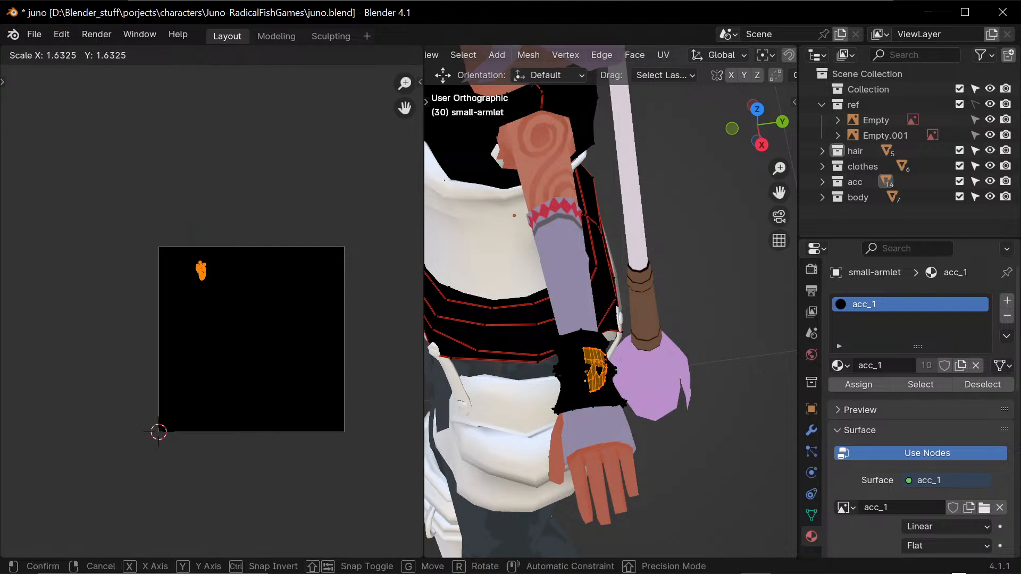
key("Return")
key("g")
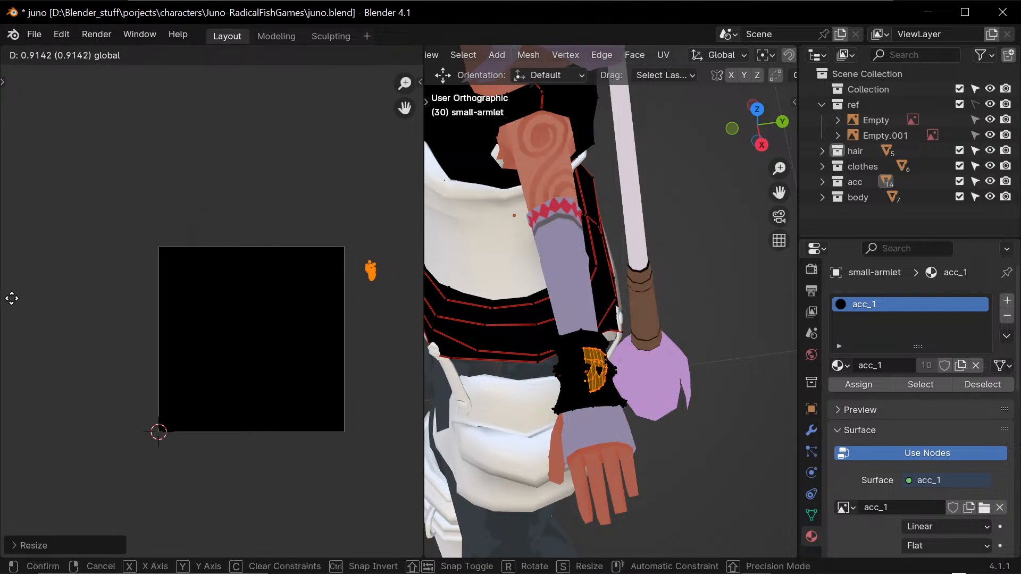
left_click(12, 299)
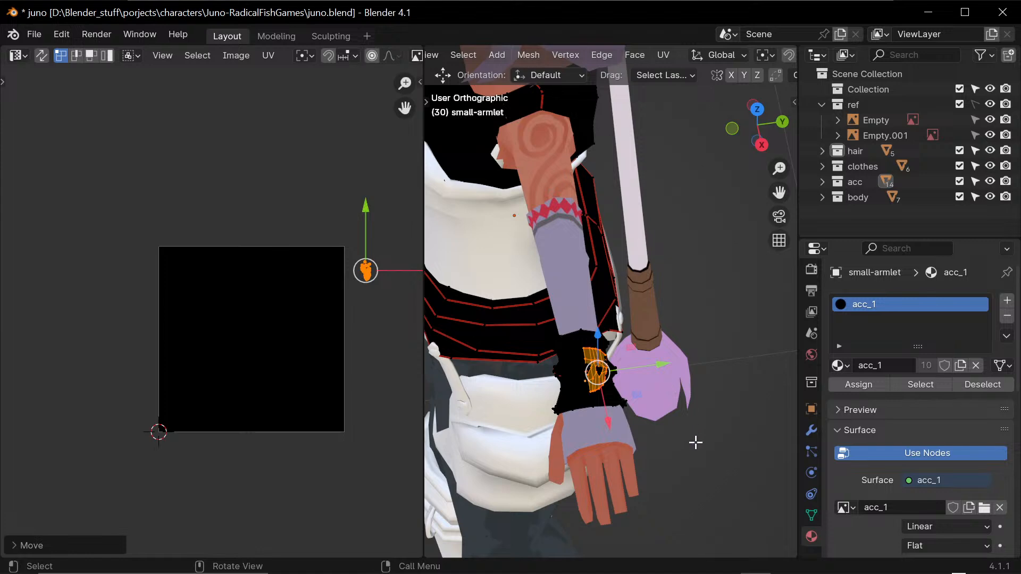
- Clear the selection and select the small linked strap pieces around the armlet
key("alt+a")
key("c")
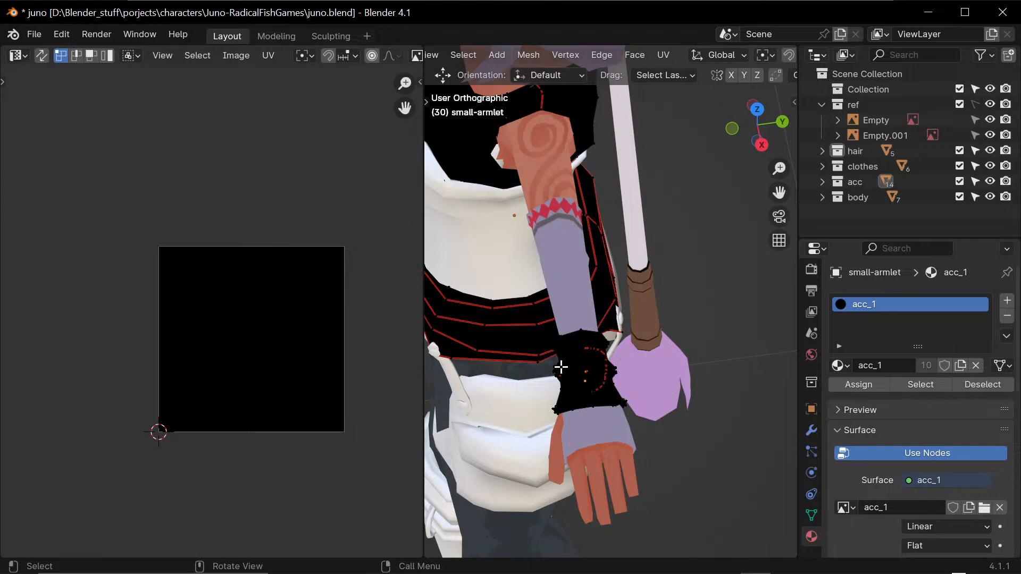
key("l")
middle_click_drag(568, 380, 645, 310)
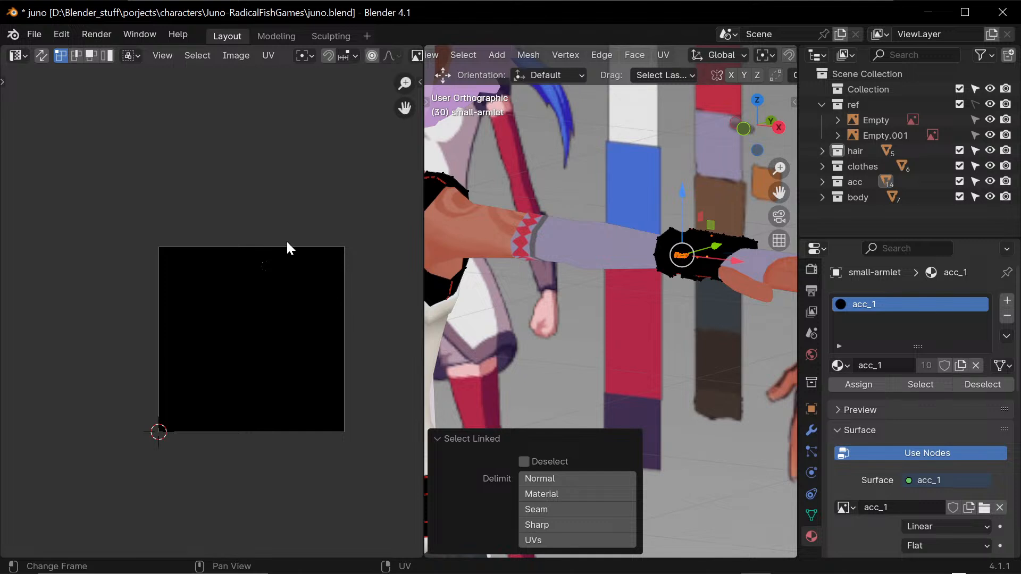
key("l")
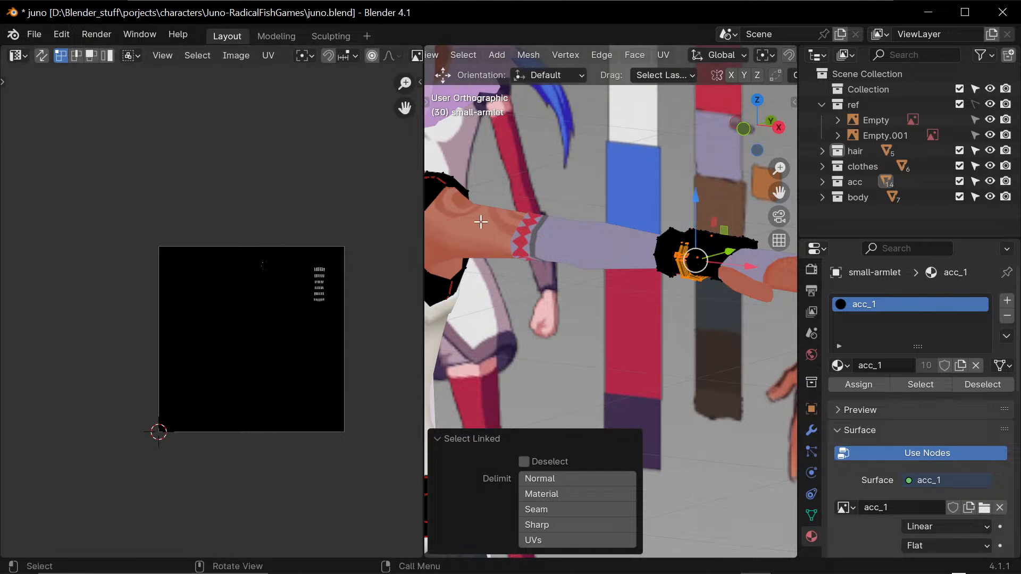
middle_click_drag(720, 292, 712, 318)
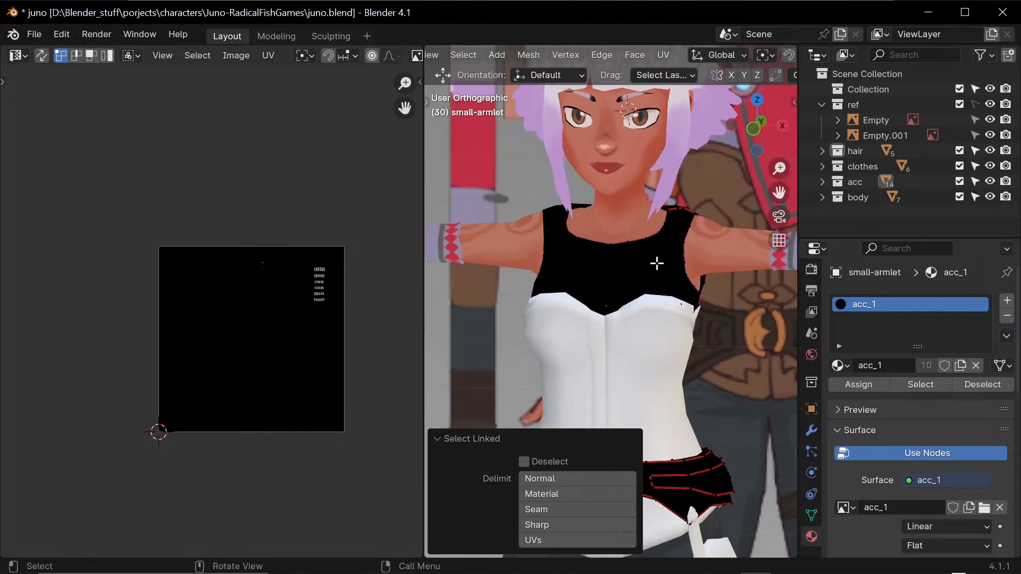
- Select the linked faces of the black top on the chest and frame the acc_1 image in the UV Editor
key("l")
key("ctrl+z")
key("l")
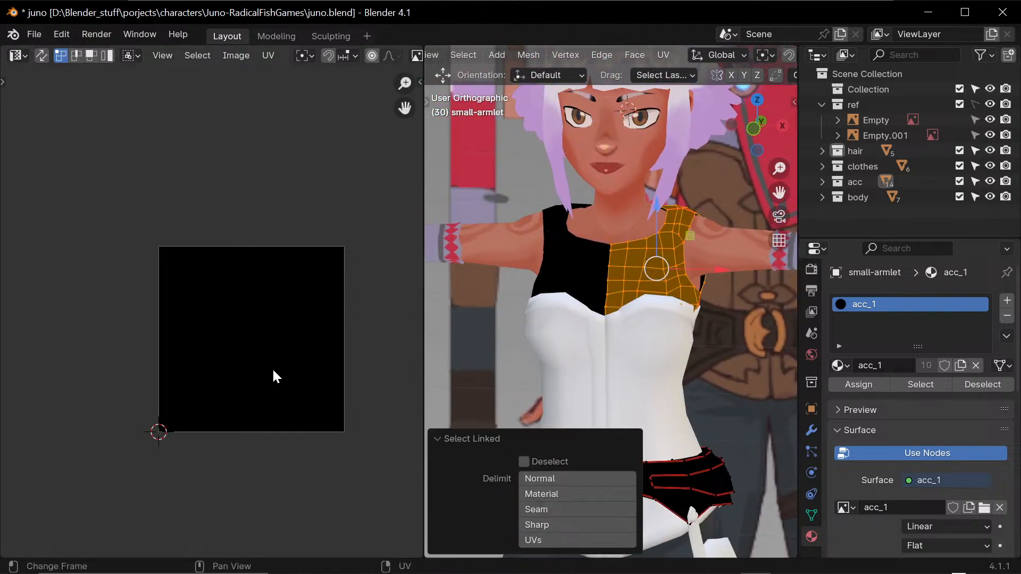
scroll(292, 386, "up", 2)
scroll(292, 386, "down", 1)
scroll(292, 386, "up", 1)
scroll(292, 385, "down", 1)
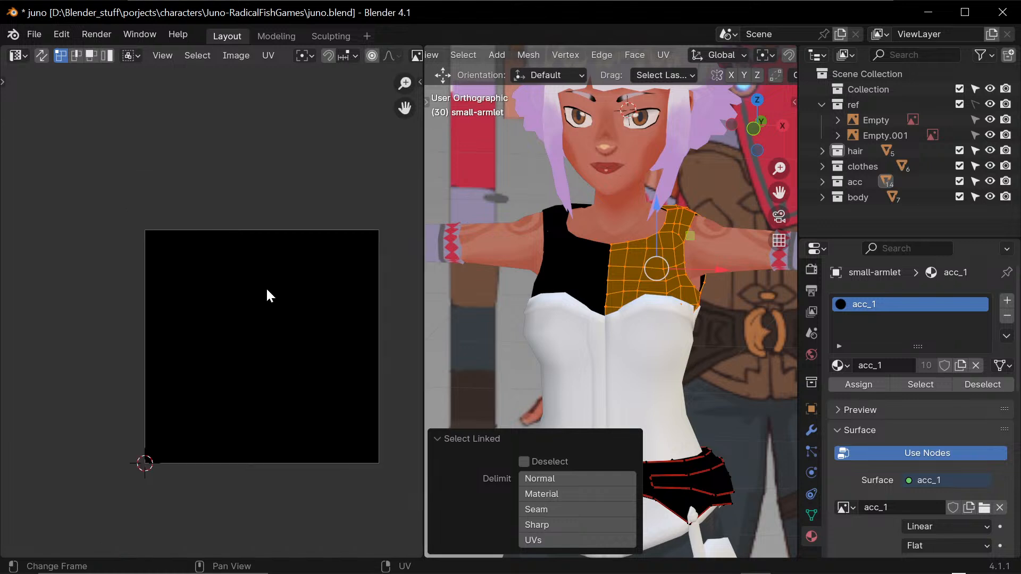
- Switch the UV Editor area to the Image Editor
left_click(240, 59)
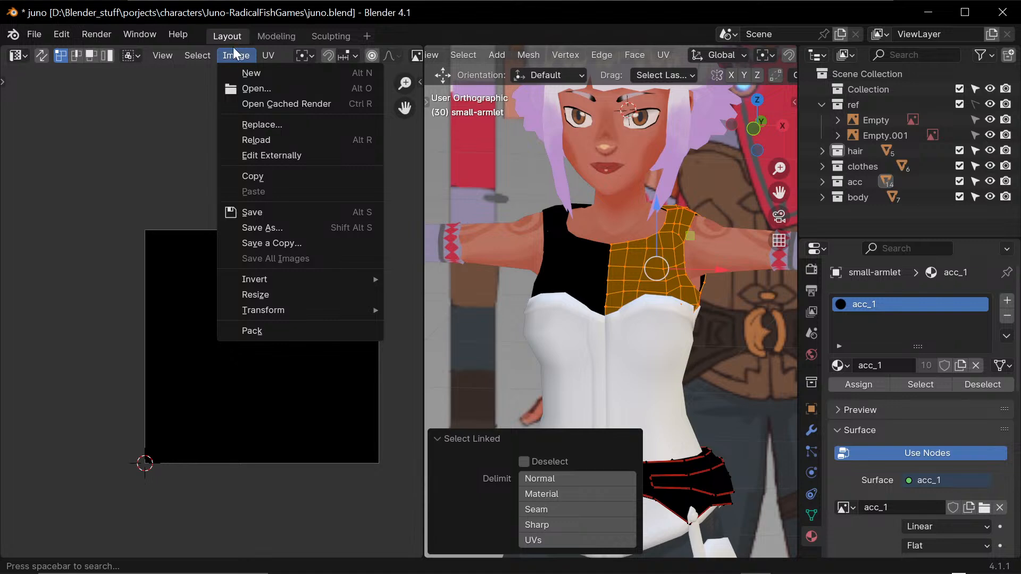
left_click(231, 51)
left_click(24, 51)
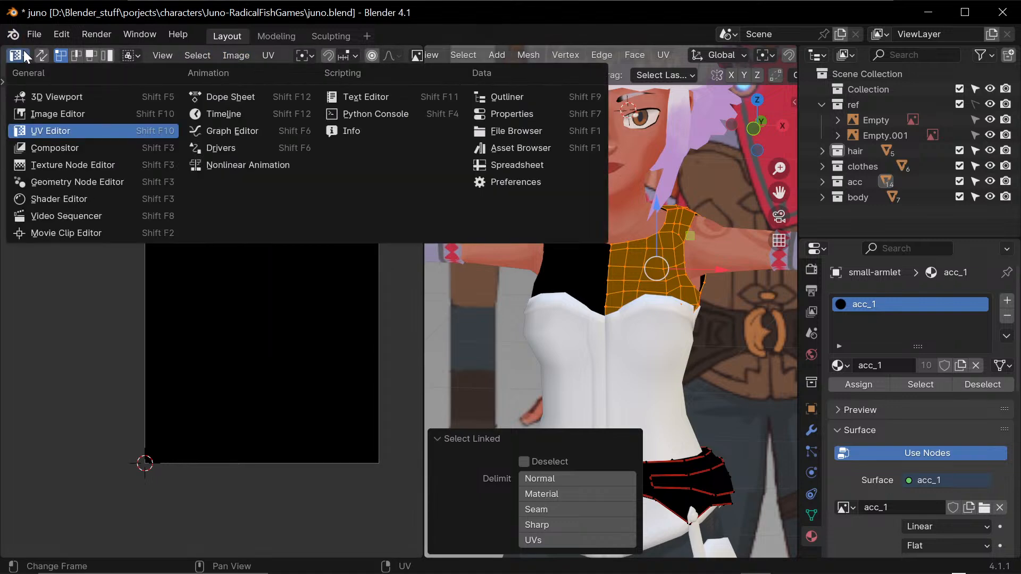
left_click(24, 52)
left_click(23, 55)
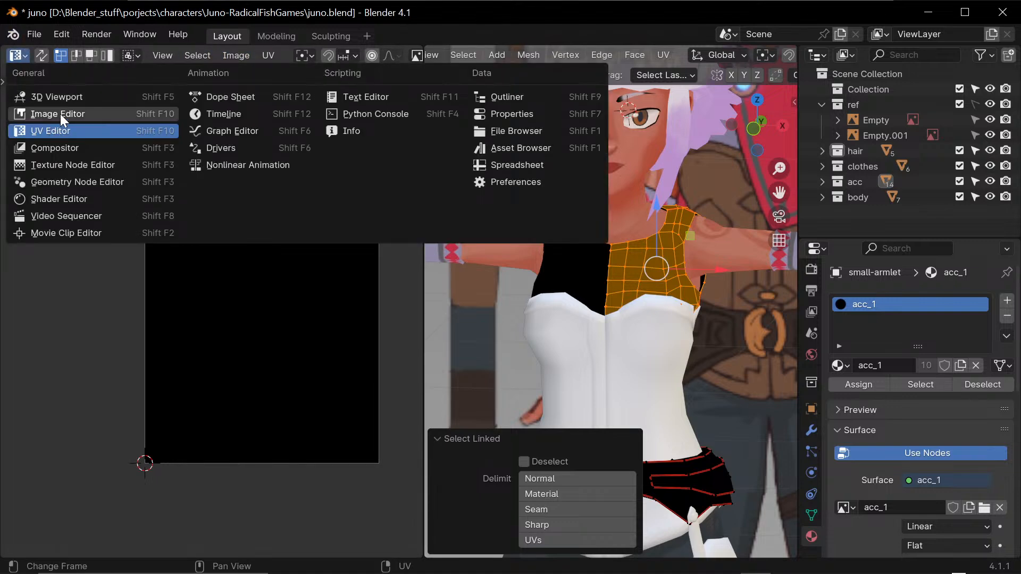
left_click(78, 114)
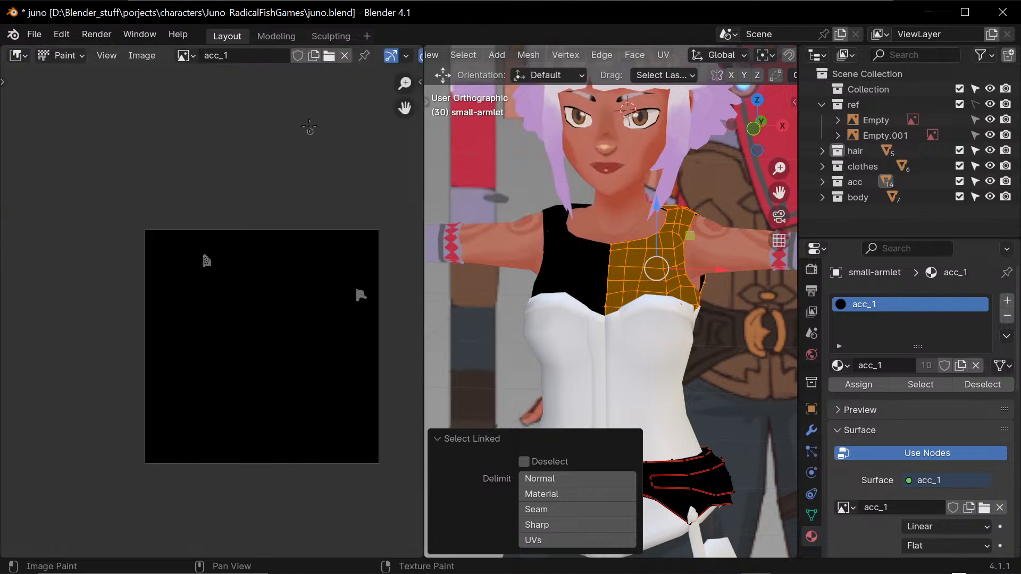
- Display the project_terra.png reference image, return the area to the UV Editor and frame the whole image there
left_click(183, 56)
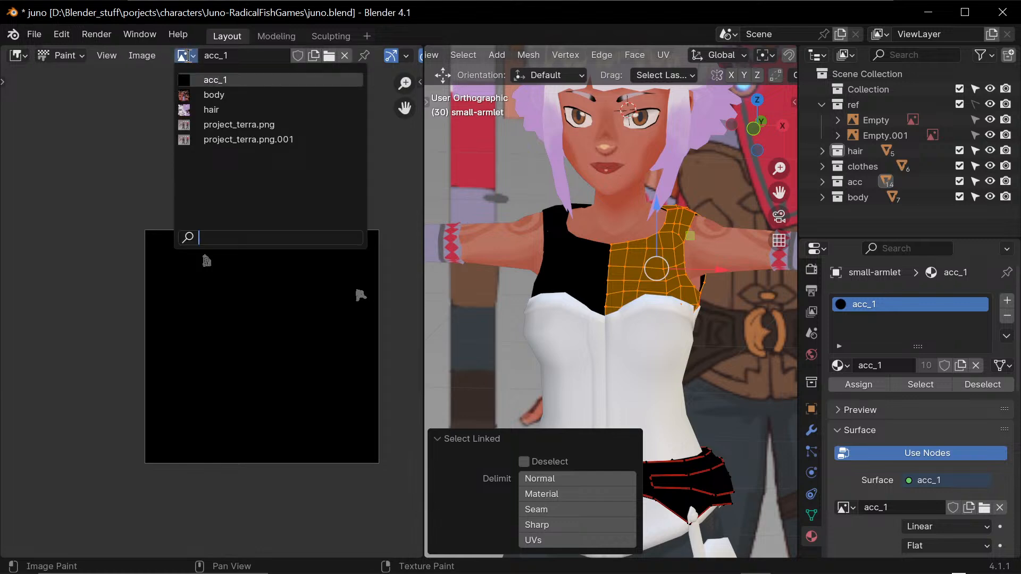
left_click(230, 125)
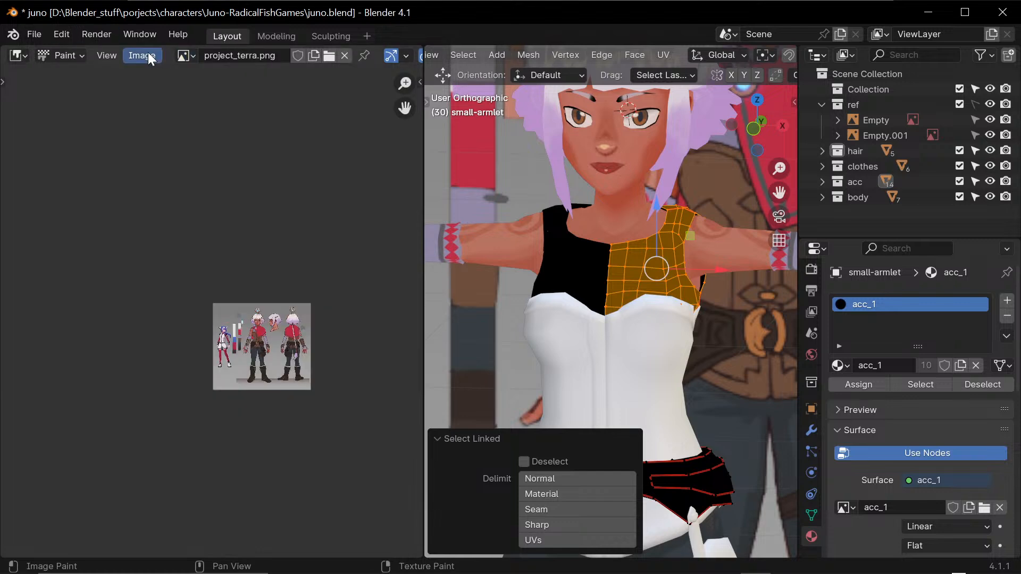
left_click(20, 54)
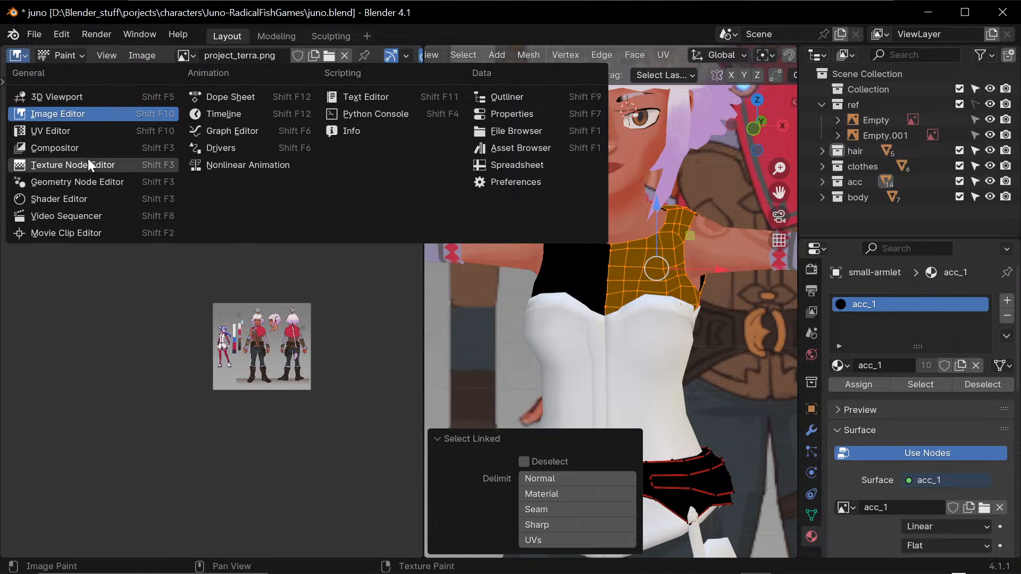
left_click(84, 128)
scroll(340, 405, "up", 7)
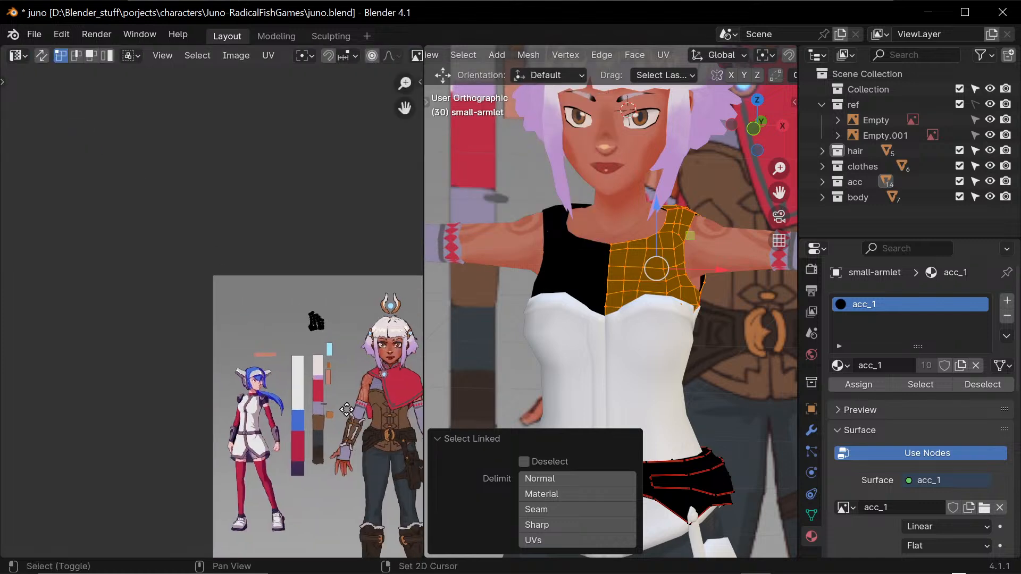
middle_click_drag(277, 204, 178, 340)
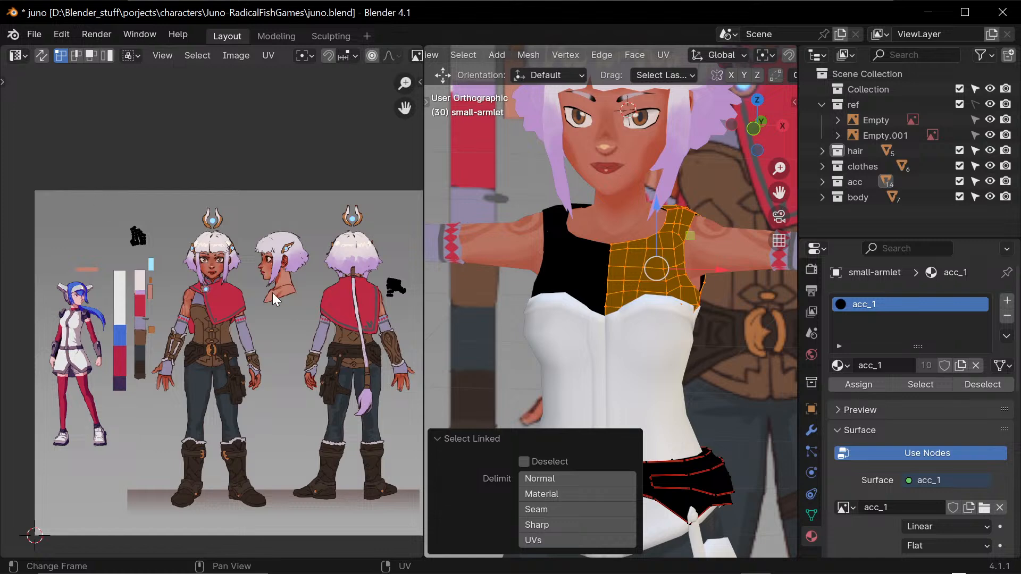
left_click(183, 173)
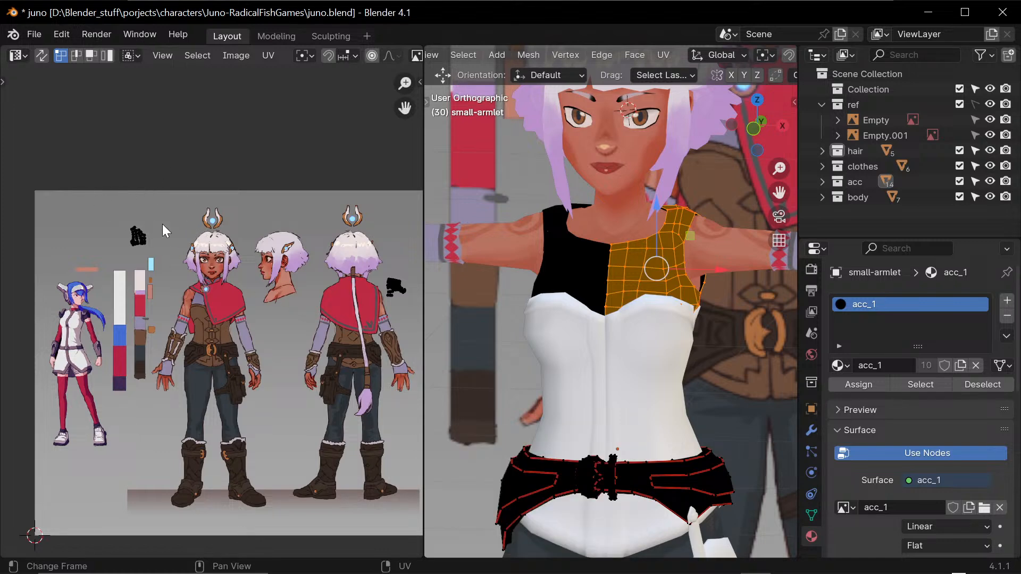
scroll(186, 142, "down", 2)
scroll(187, 142, "up", 1)
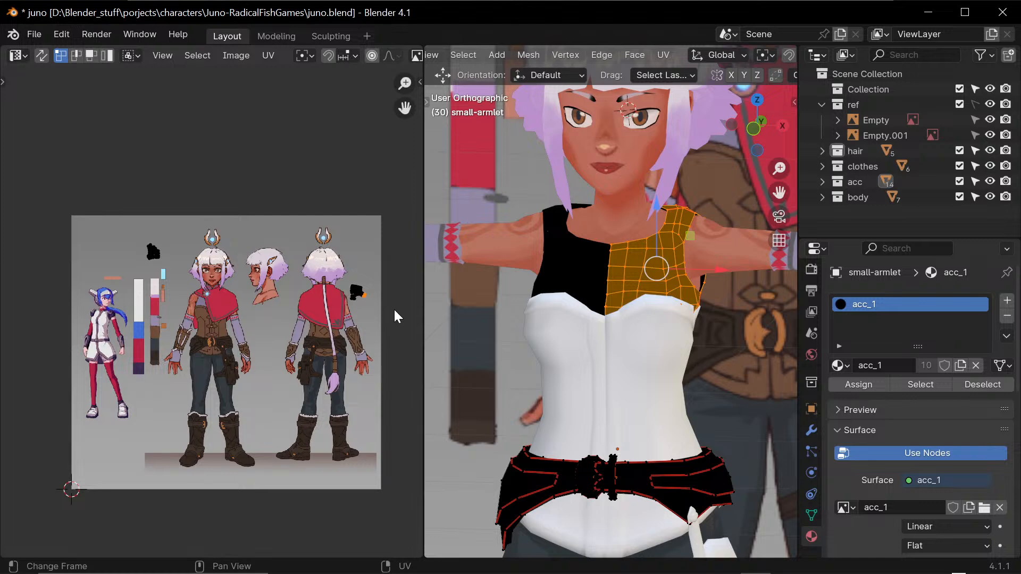
- Make the black shirt the edited mesh, select its linked faces and frame its UV islands over the acc_1 image
key("alt+q")
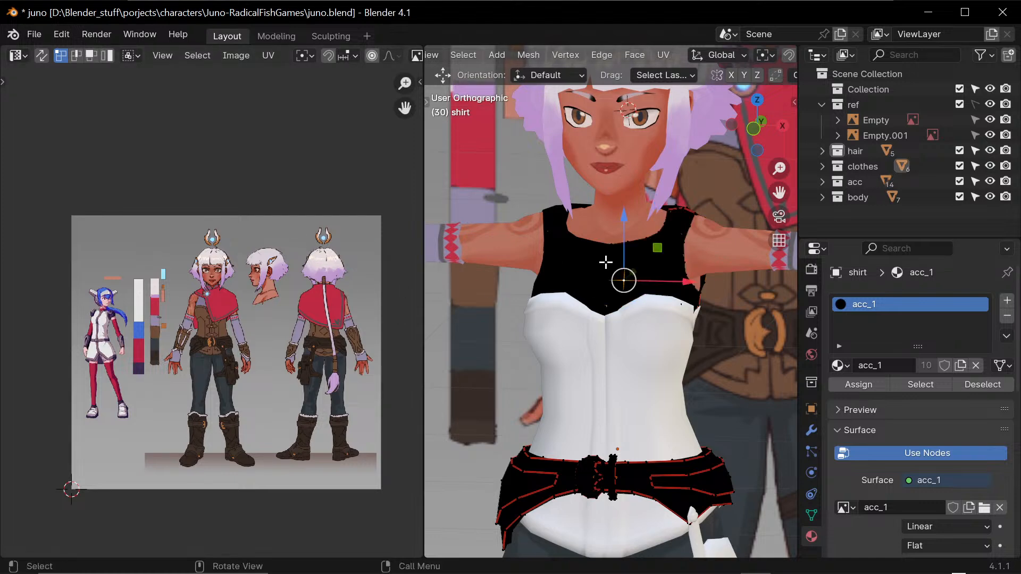
key("l")
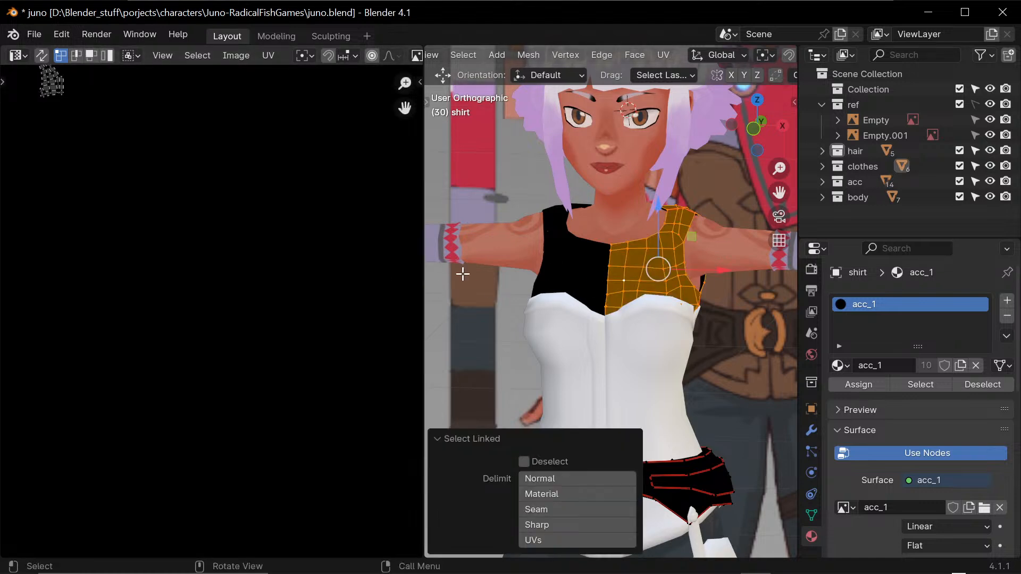
scroll(152, 193, "down", 4)
scroll(149, 200, "up", 2)
scroll(149, 201, "down", 2)
scroll(149, 202, "up", 1)
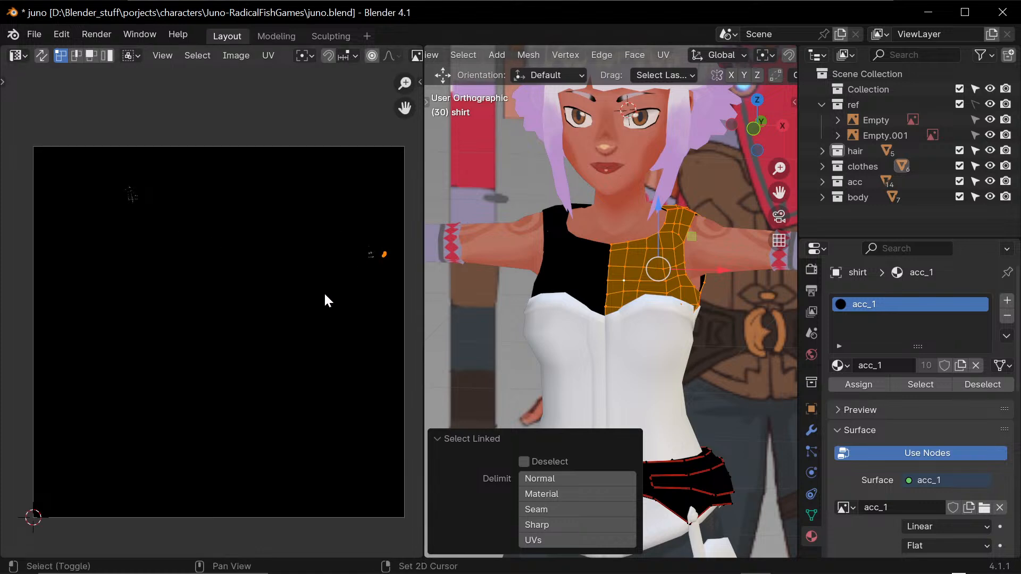
middle_click_drag(323, 293, 251, 288, "shift")
scroll(279, 287, "up", 2)
key("g")
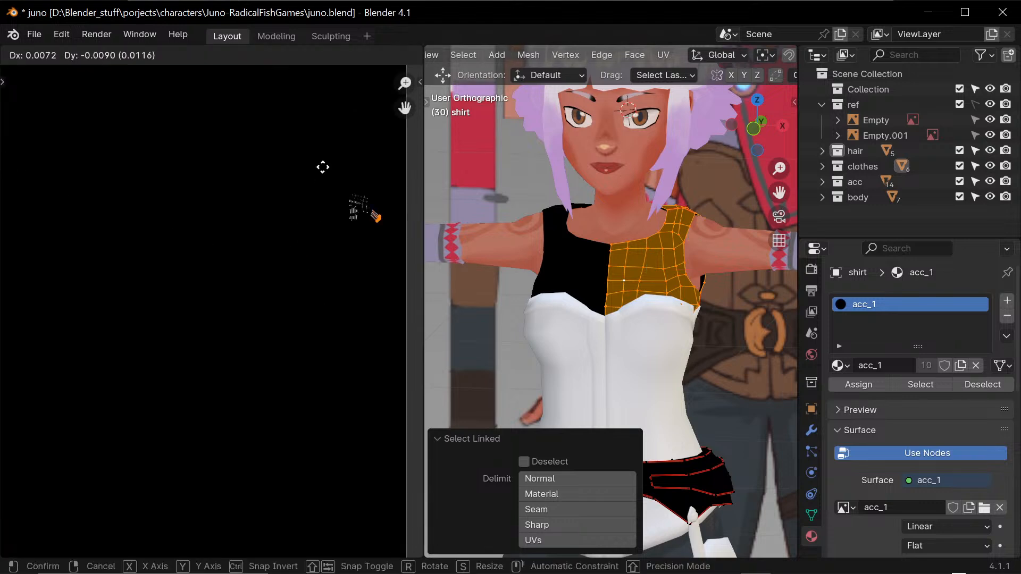
left_click(377, 241)
key("ctrl+z")
- Select only the shirt's UV island near the image's right edge, scale it up strongly and move it out past that edge
left_click(400, 263)
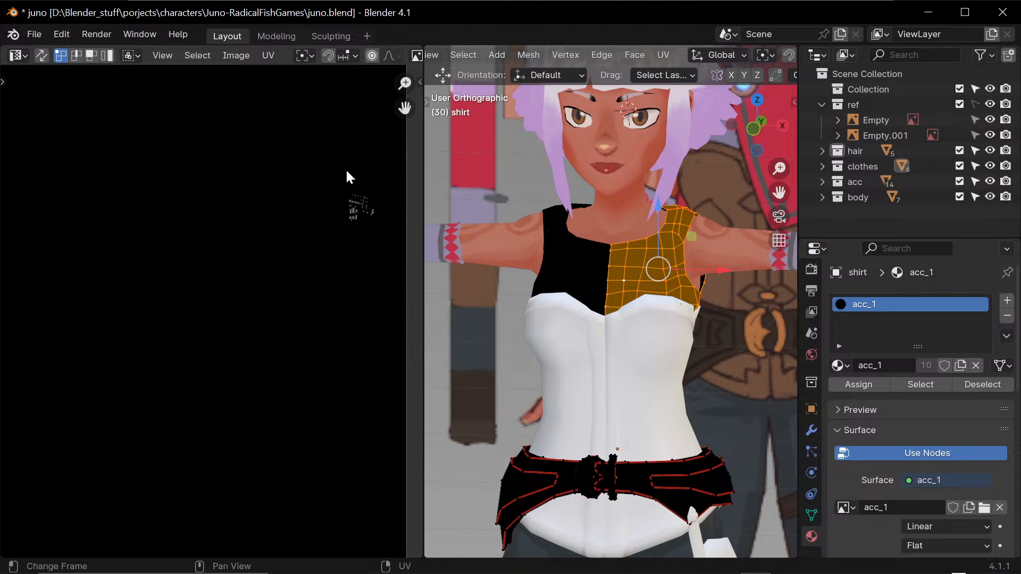
left_click_drag(338, 160, 400, 251)
scroll(389, 247, "down", 3)
key("s")
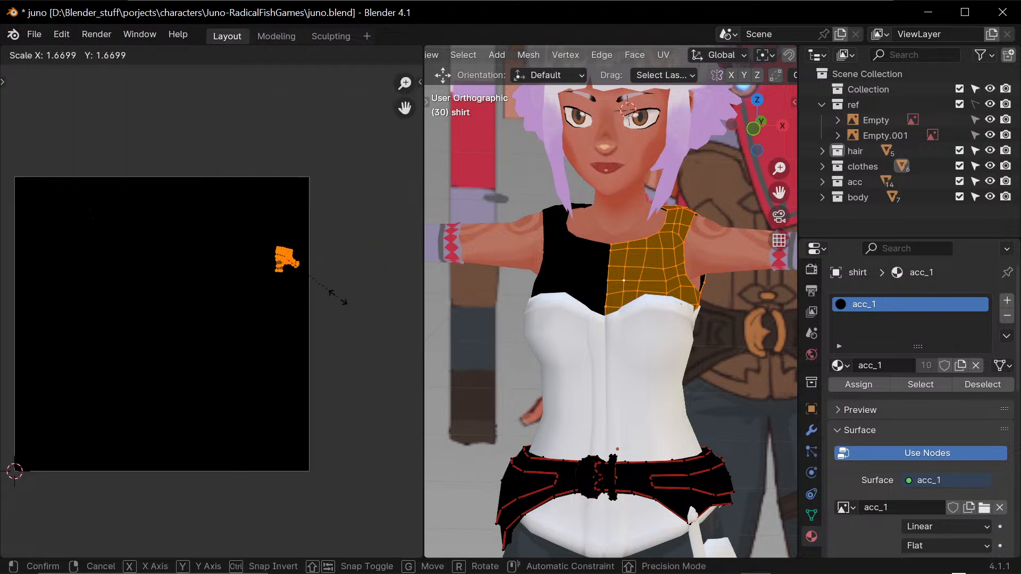
left_click(354, 323)
key("s")
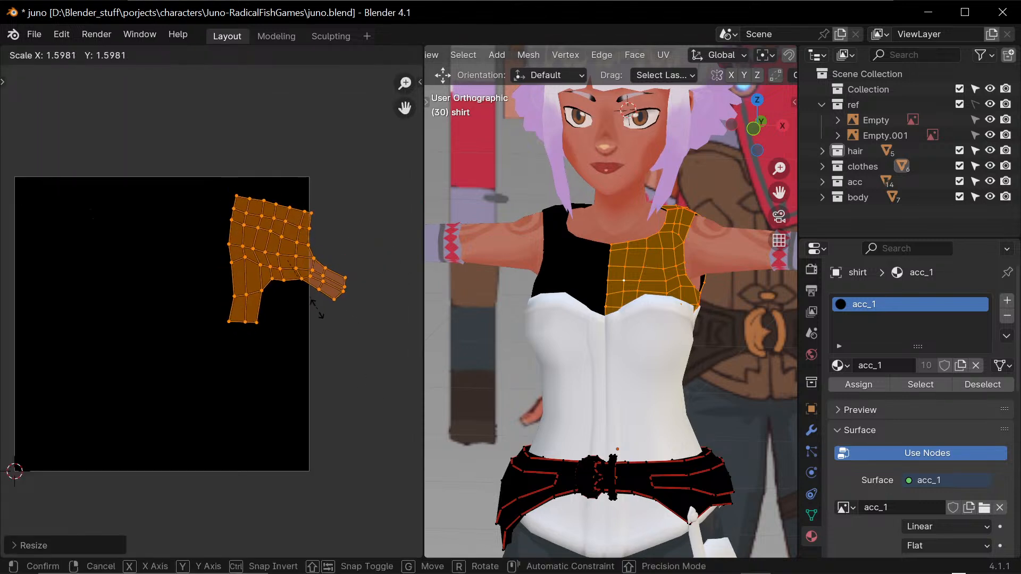
left_click(303, 296)
left_click_drag(285, 258, 372, 287)
- Select only the shirt's remaining small UV island in the upper part of the image and move it past the right edge
middle_click_drag(753, 399, 673, 414)
key("a")
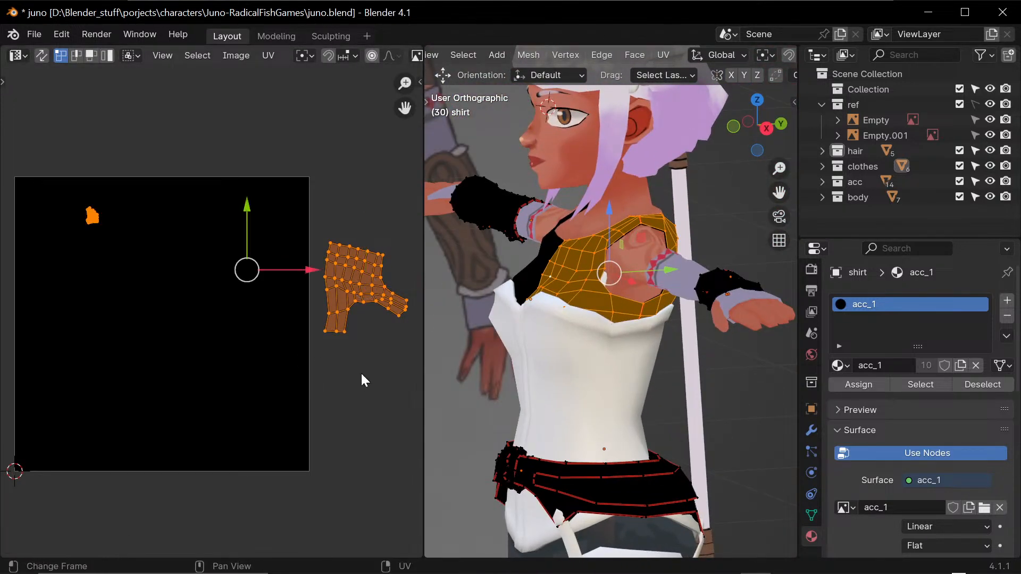
left_click_drag(113, 130, 58, 266)
left_click_drag(149, 212, 374, 235)
- Enlarge the second shirt island, flip it with a negative scale and place it above the first island beside the image
key("s")
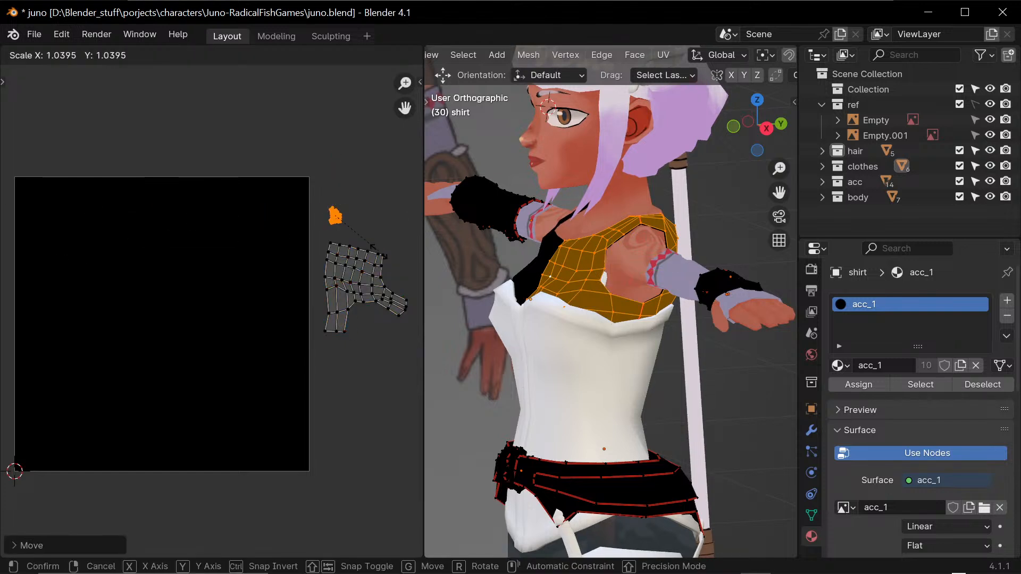
left_click(367, 273)
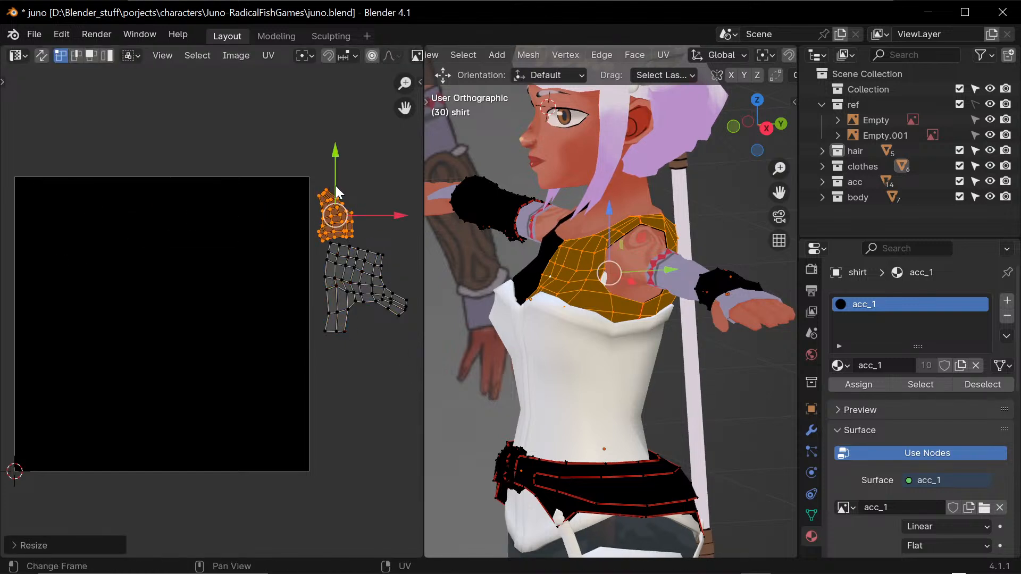
key("s")
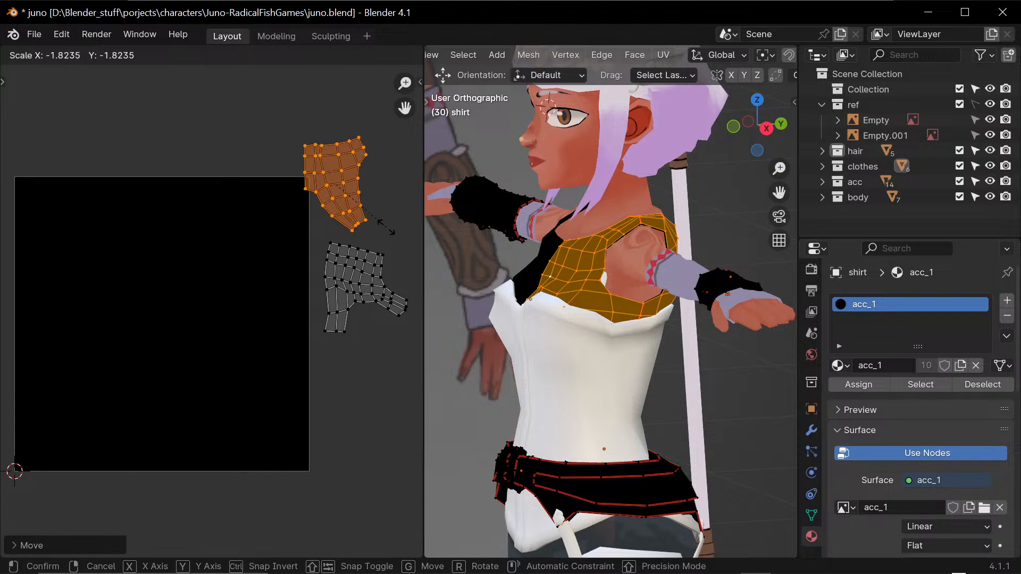
left_click(372, 202)
left_click_drag(339, 186, 370, 201)
- Select the linked faces of the belt, delimit the linked selection by Seam and clear the selection
scroll(764, 428, "down", 1)
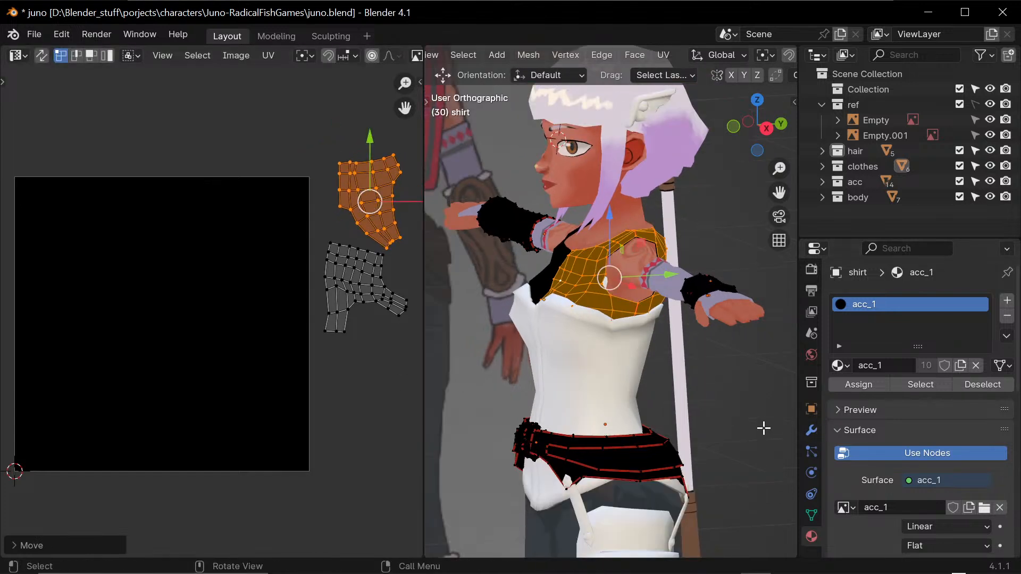
left_click(759, 433)
key("l")
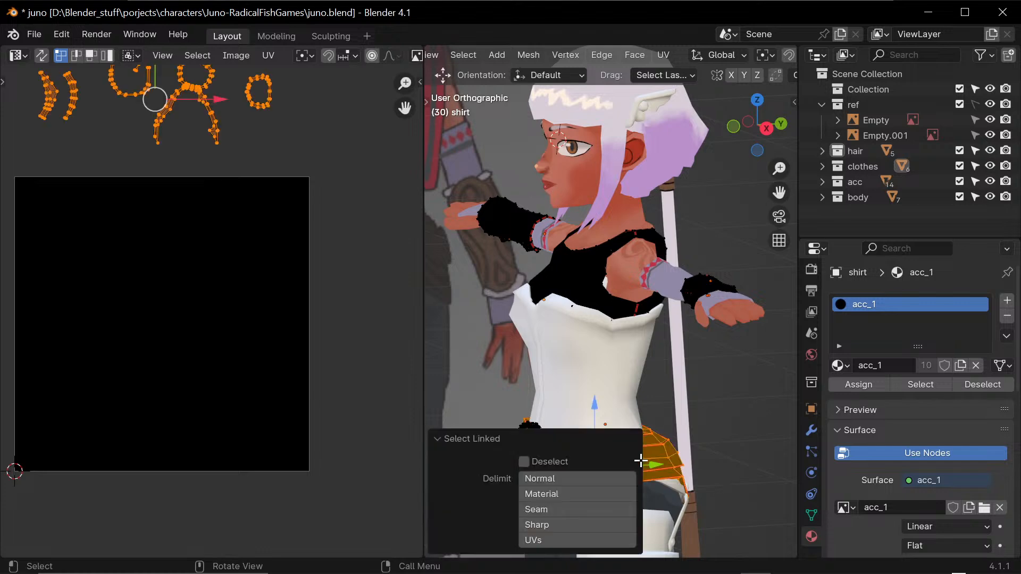
middle_click_drag(741, 426, 612, 479)
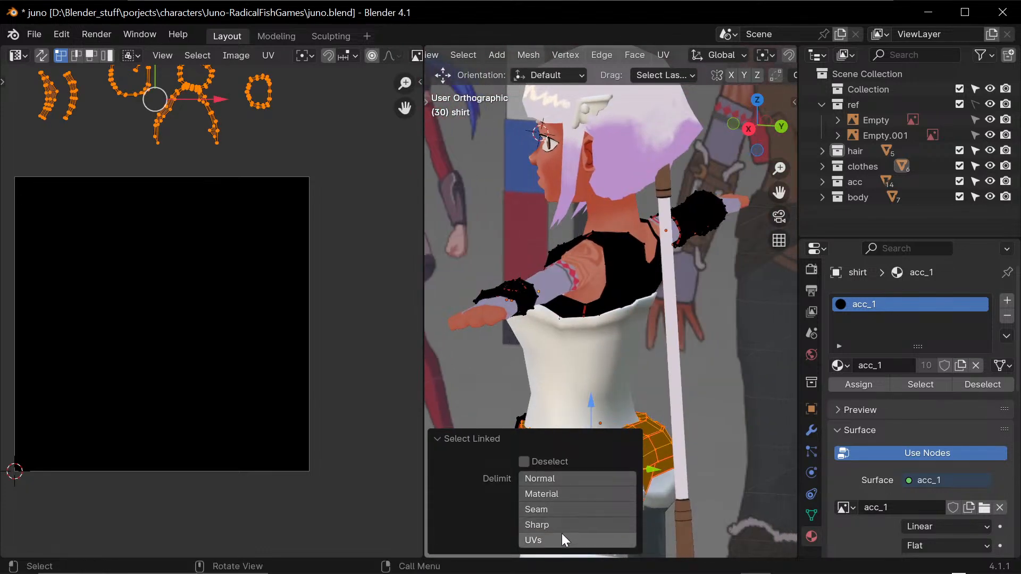
left_click(567, 510)
left_click(584, 449)
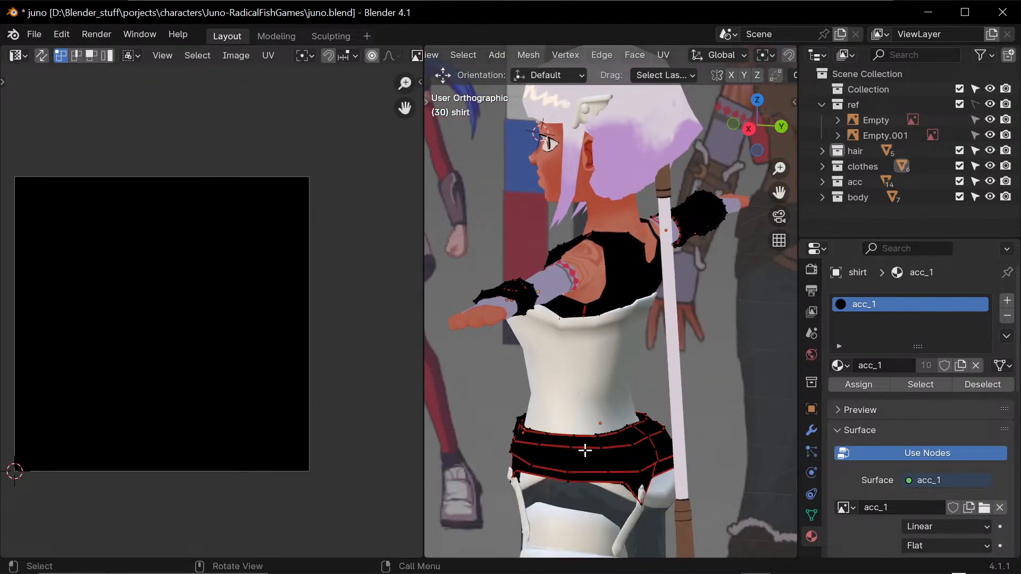
- Select one seam-bounded section at the back of the belt and collapse the Select Linked options
key("l")
left_click(808, 410)
left_click(722, 450)
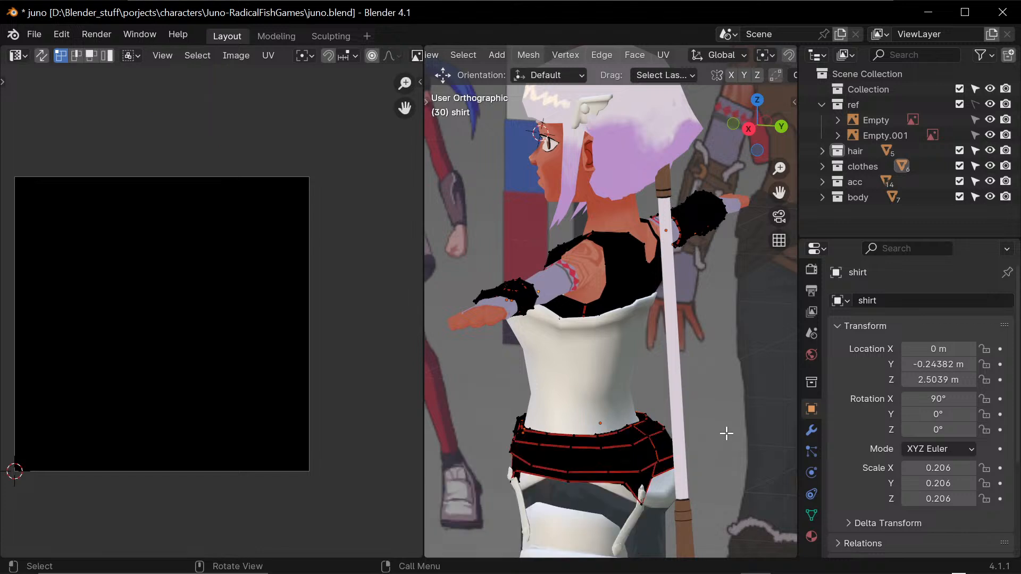
key("l")
middle_click_drag(738, 429, 635, 442)
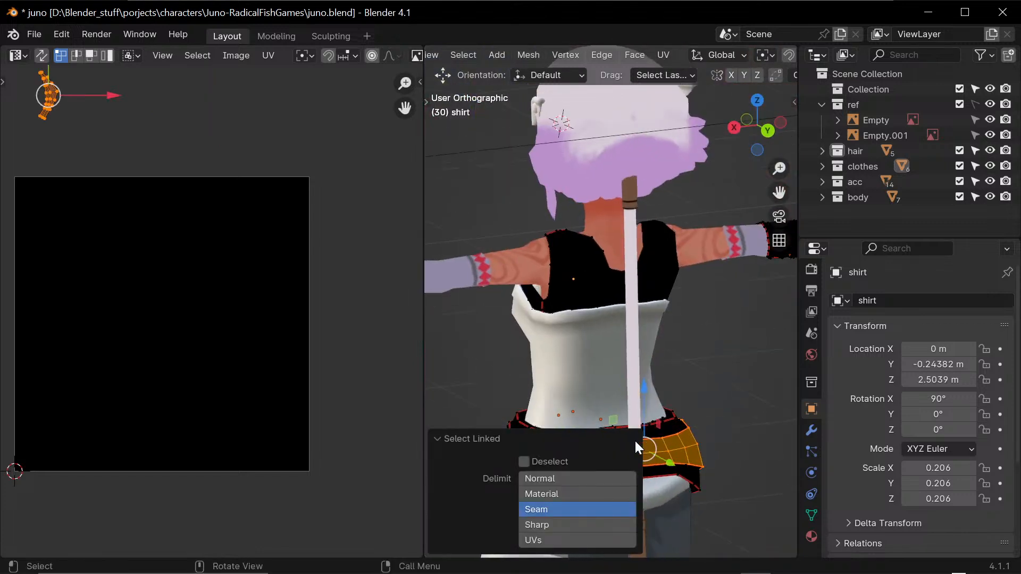
left_click(434, 442)
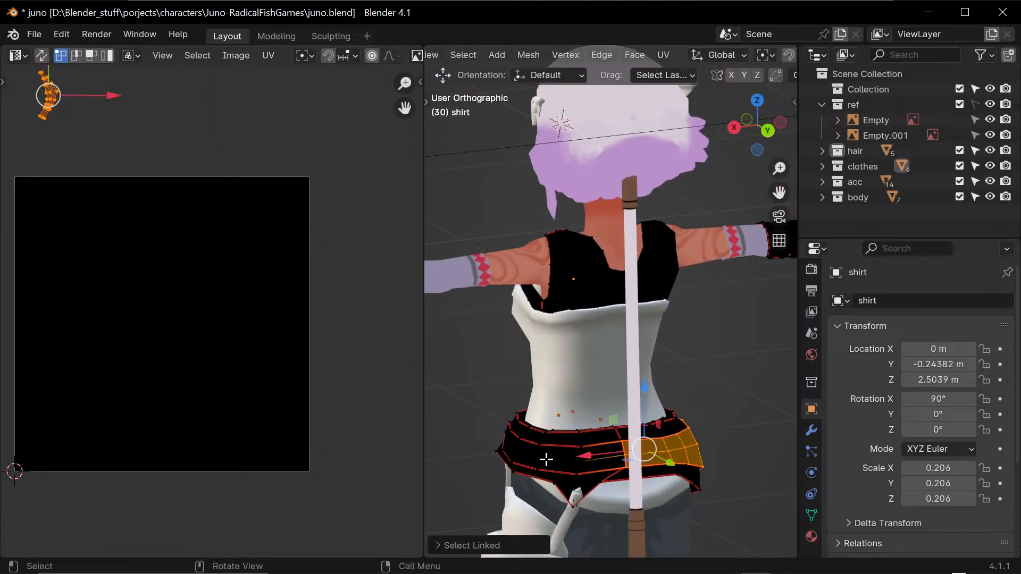
- Examine the belt's other seam-bounded sections by selecting their linked faces, clearing the selection each time
key("l")
left_click(739, 420)
key("l")
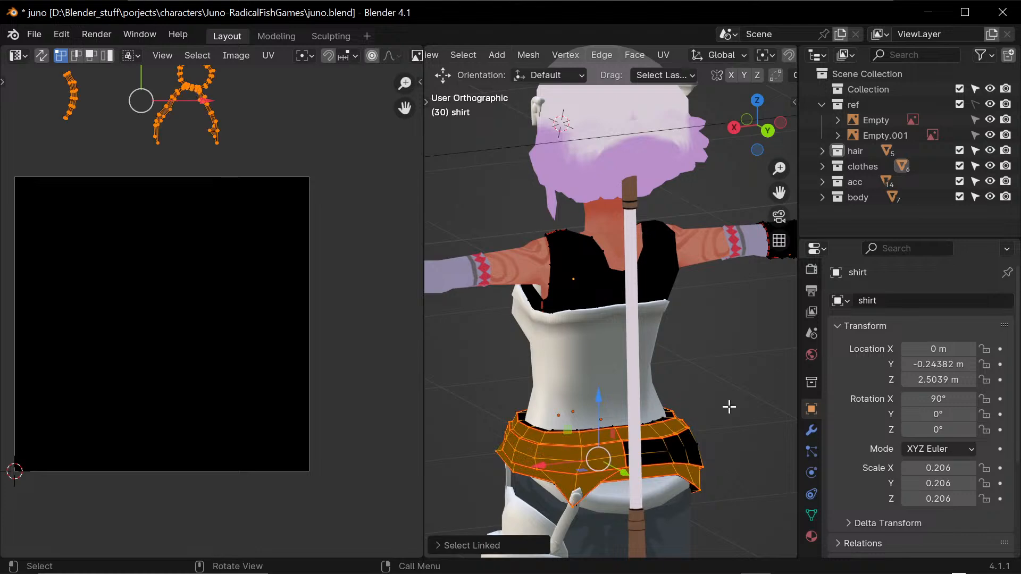
left_click(700, 436)
middle_click_drag(700, 436, 633, 447)
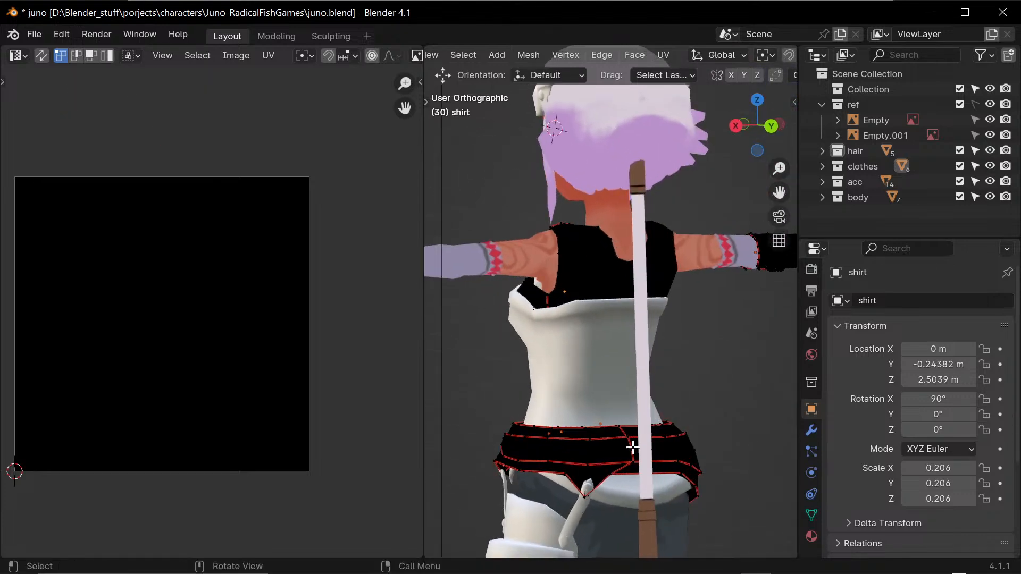
key("l")
middle_click_drag(502, 423, 663, 483)
left_click(786, 349)
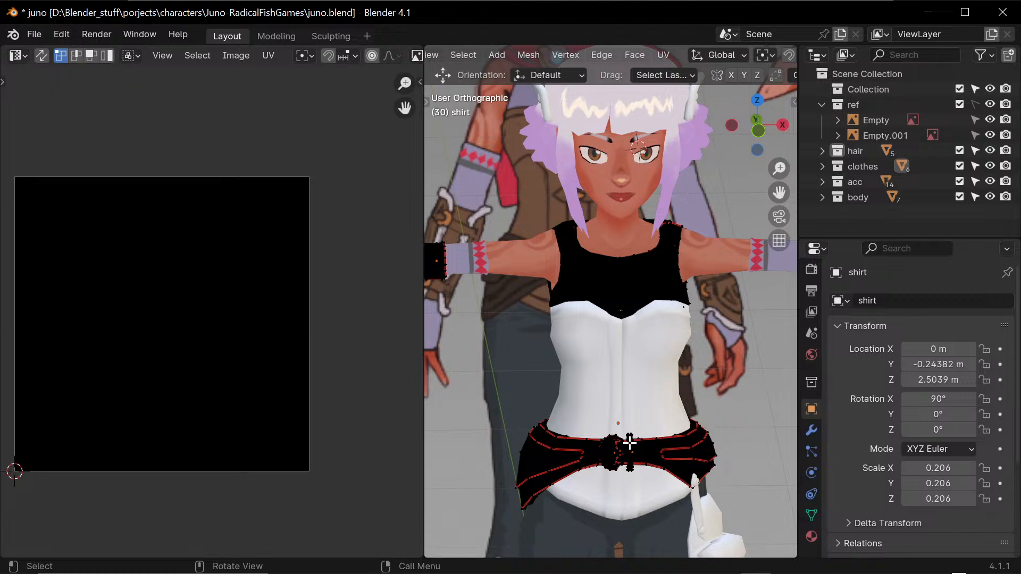
- Check the linked faces of the round belt buckle, clear them and select only the narrow belt loop beside it
key("l")
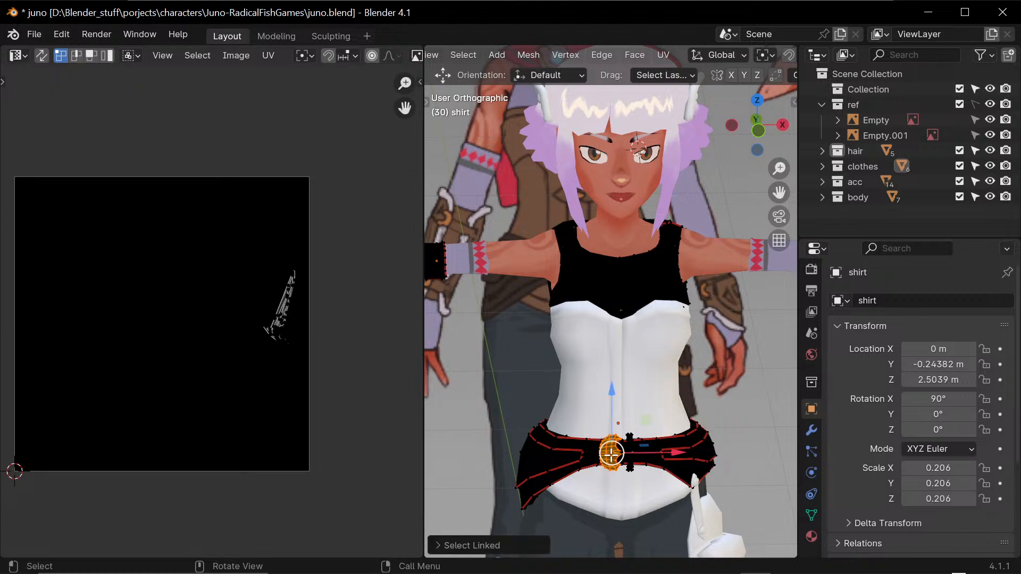
left_click(754, 418)
key("l")
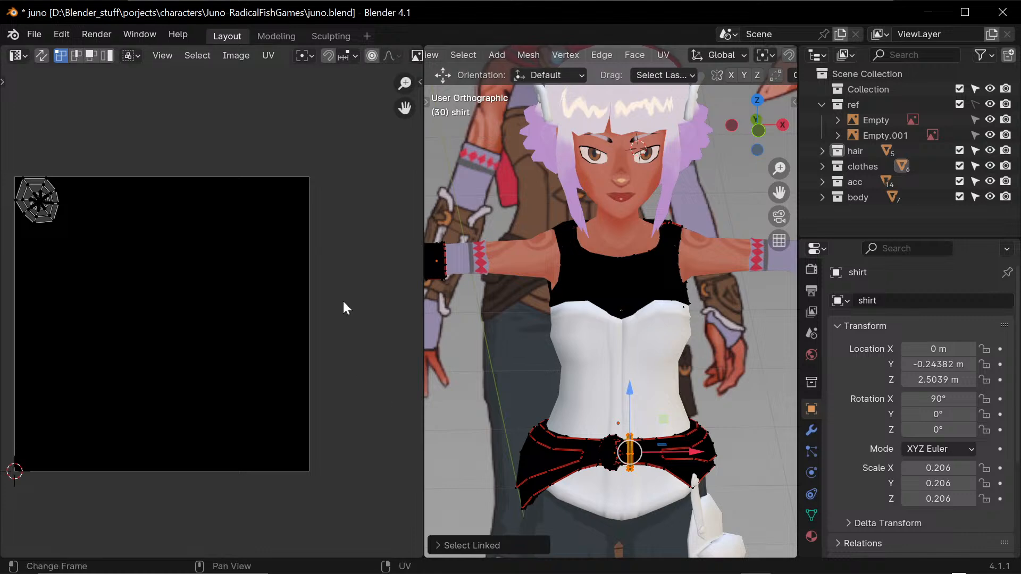
scroll(446, 287, "down", 2)
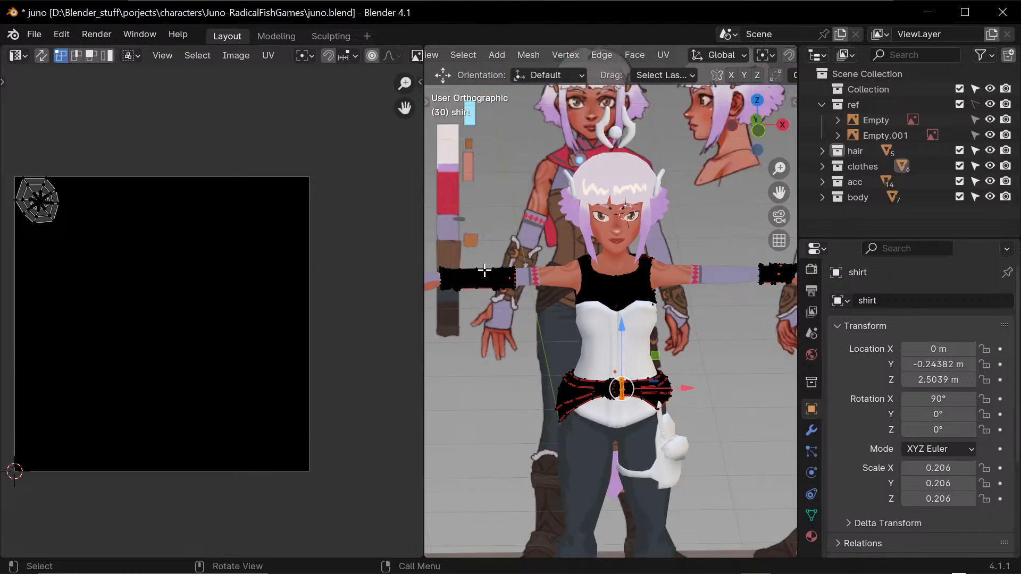
- Check the linked faces of the forearm guard and its UV island, inspect its underside and clear the selection
left_click(446, 227)
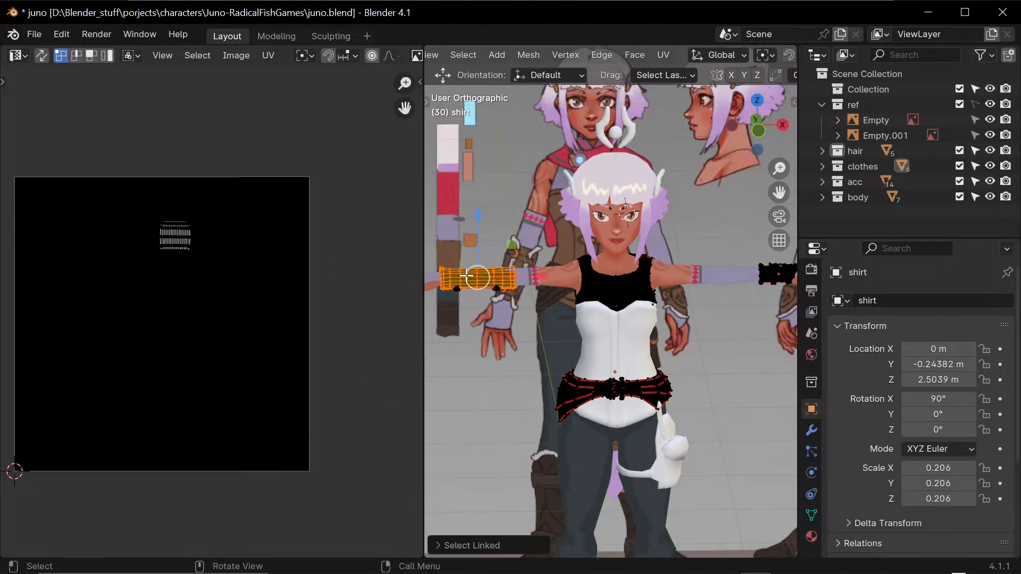
key("l")
scroll(472, 355, "up", 4)
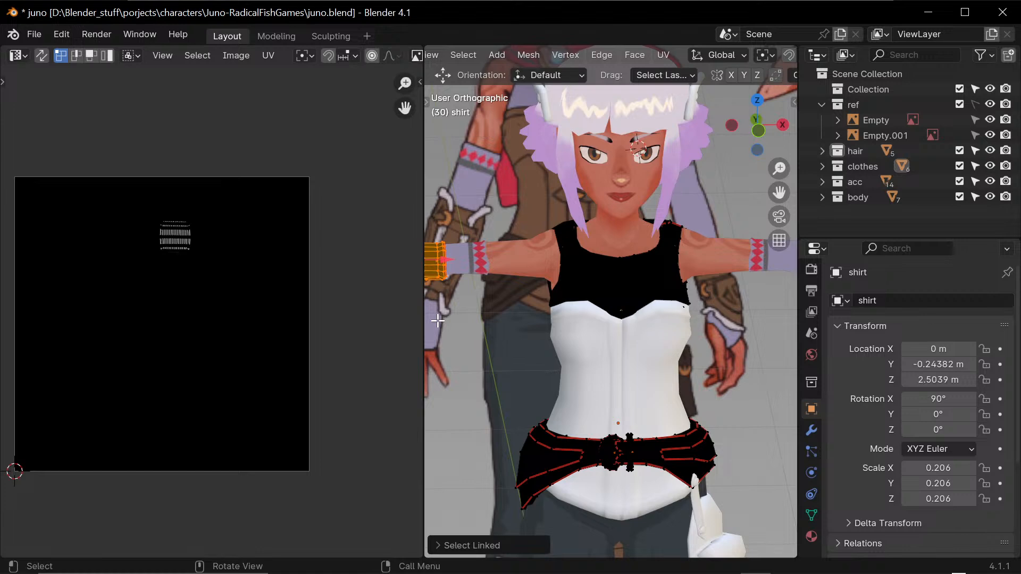
middle_click_drag(437, 320, 563, 355, "shift")
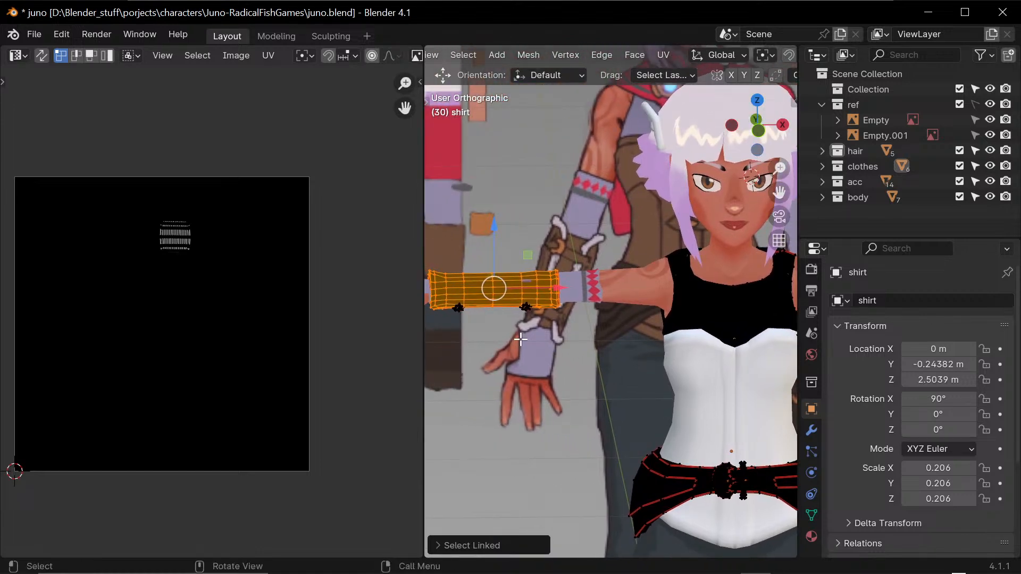
middle_click_drag(512, 349, 531, 312)
left_click(532, 328)
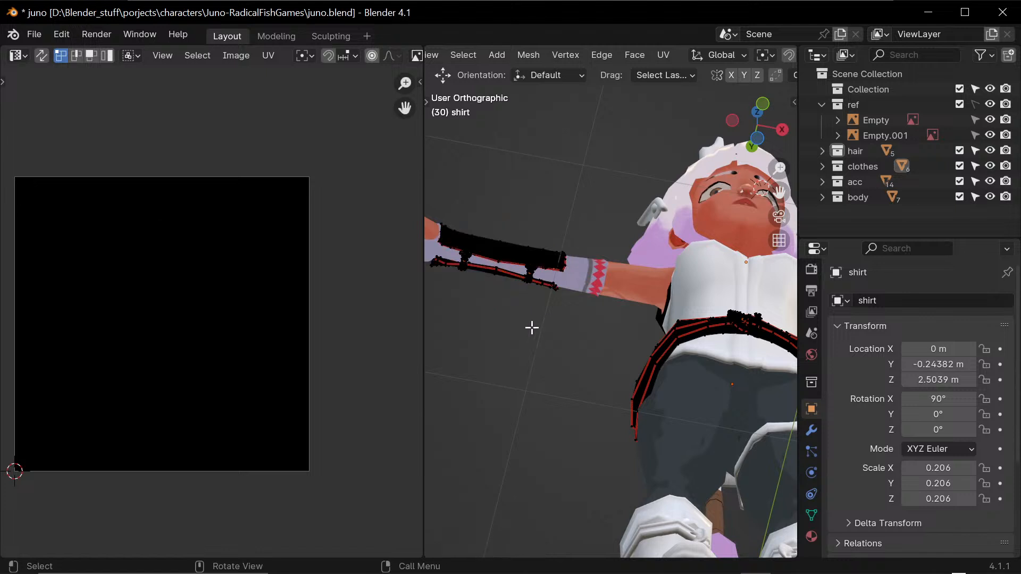
- Select the two small strap pieces under the forearm guard, scale their UV islands to about 0.28 and move them outside the texture square
key("l")
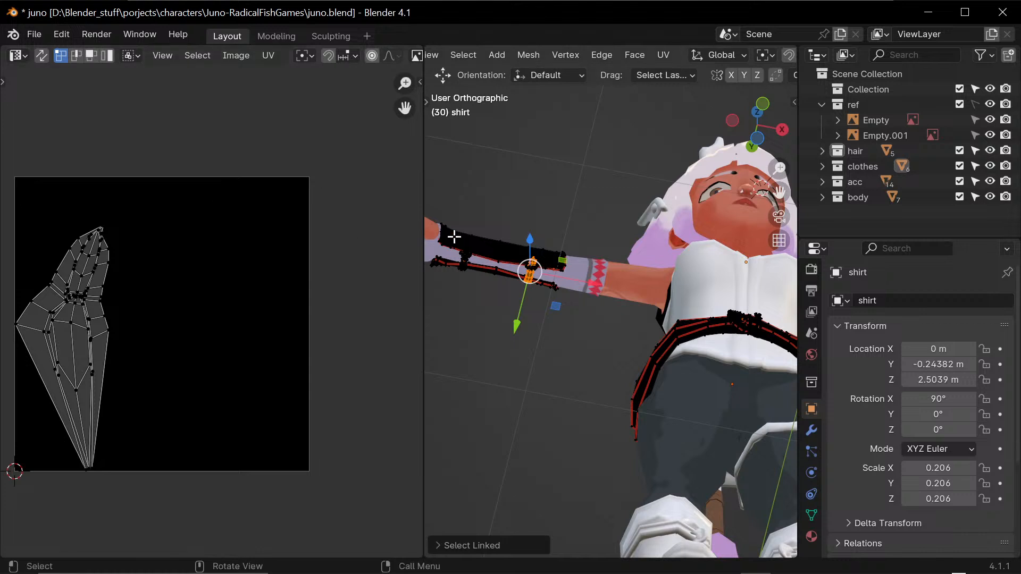
key("l")
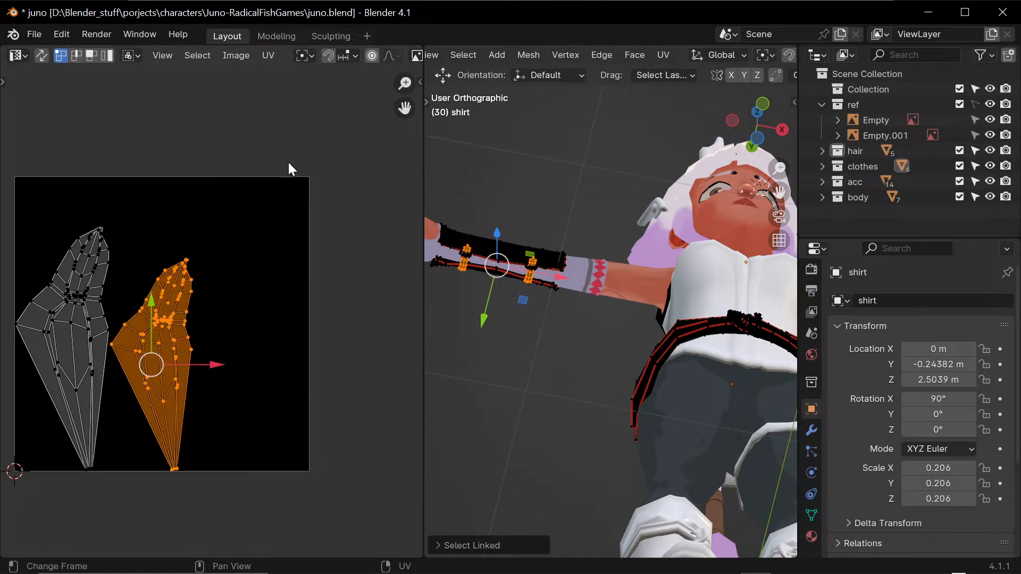
left_click_drag(289, 162, 39, 478)
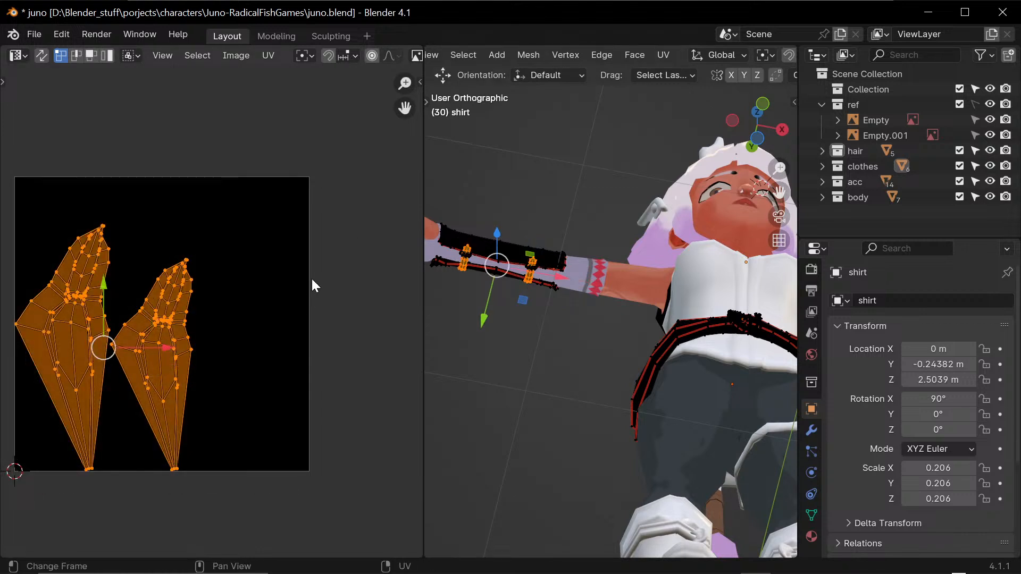
key("s")
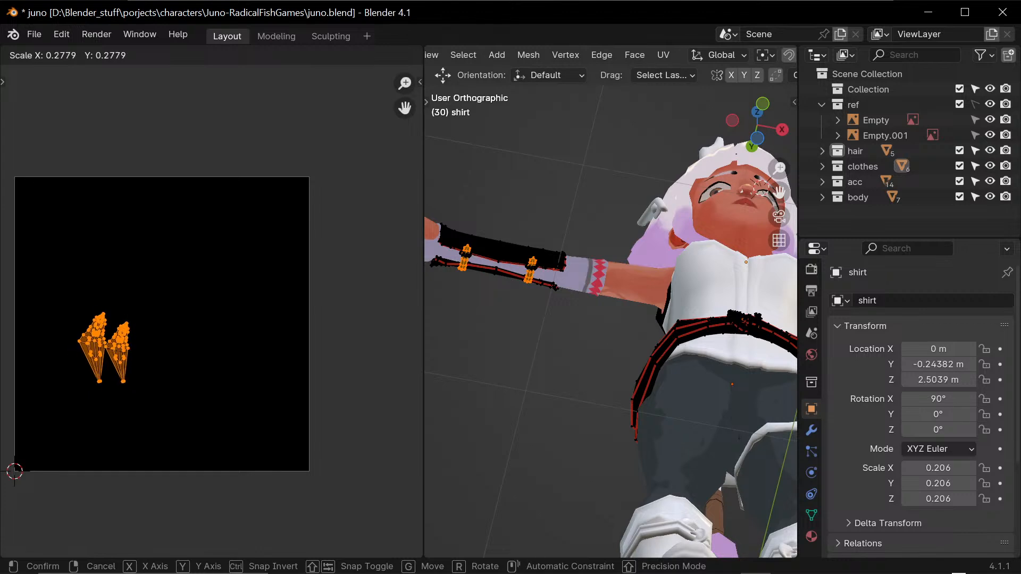
key("Return")
key("g")
left_click(435, 368)
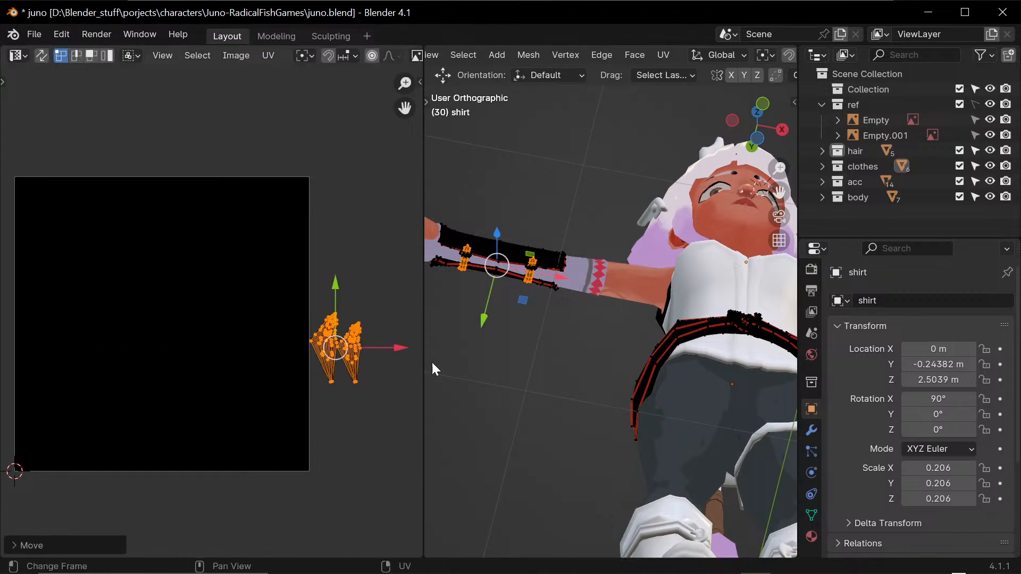
- Show all of the mesh's UV islands, shrink the two large ring-shaped islands and move them outside the texture square beside the strap islands
key("a")
scroll(338, 301, "down", 3)
scroll(280, 319, "up", 3)
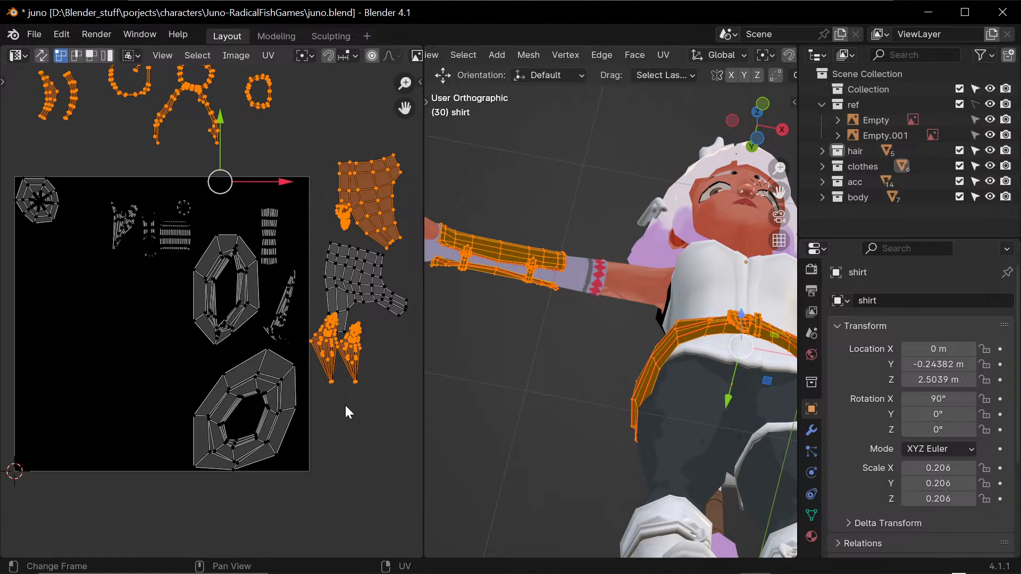
left_click(346, 407)
left_click(350, 465)
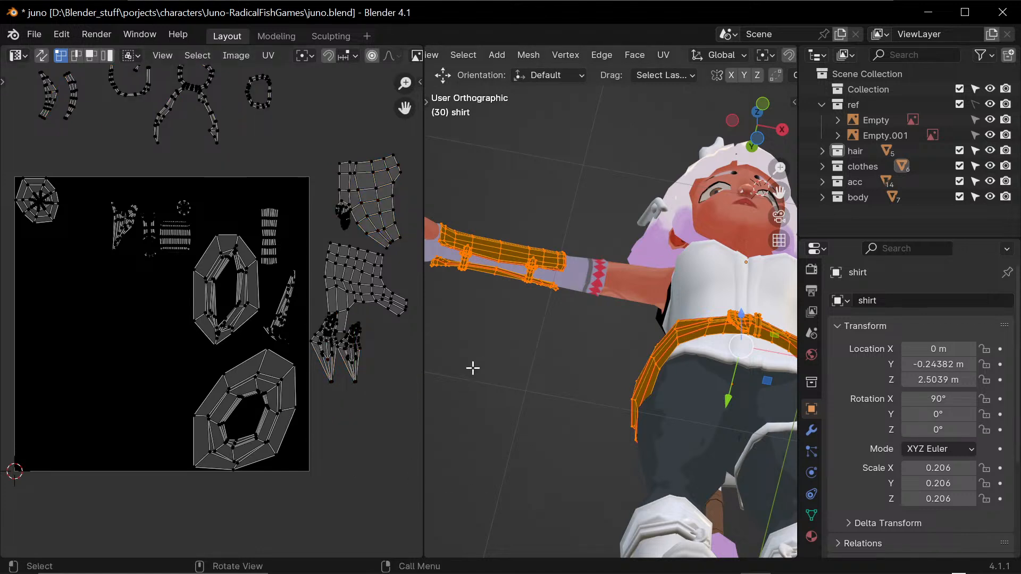
scroll(335, 383, "down", 1)
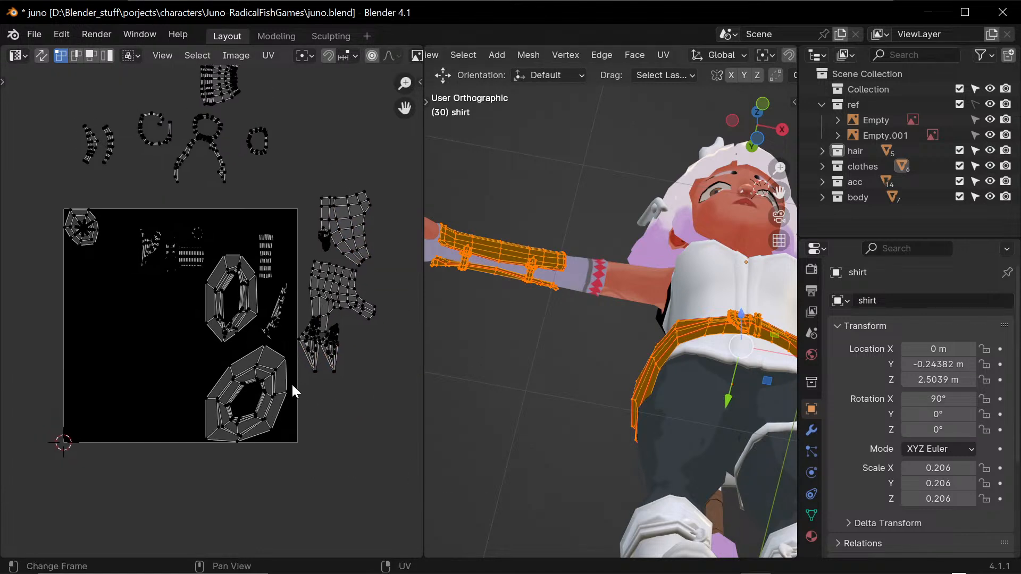
key("l")
key("l")
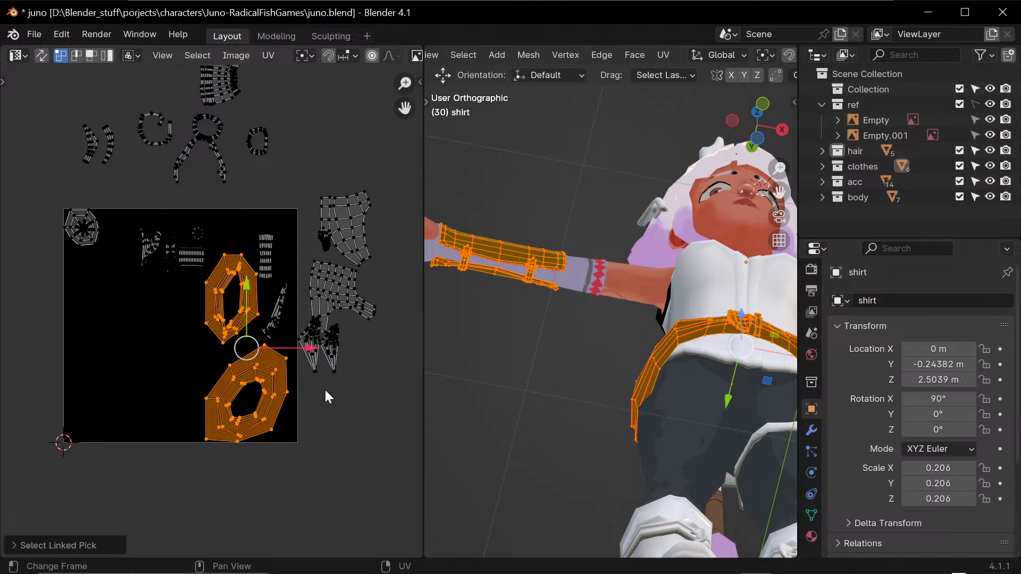
key("s")
left_click(283, 392)
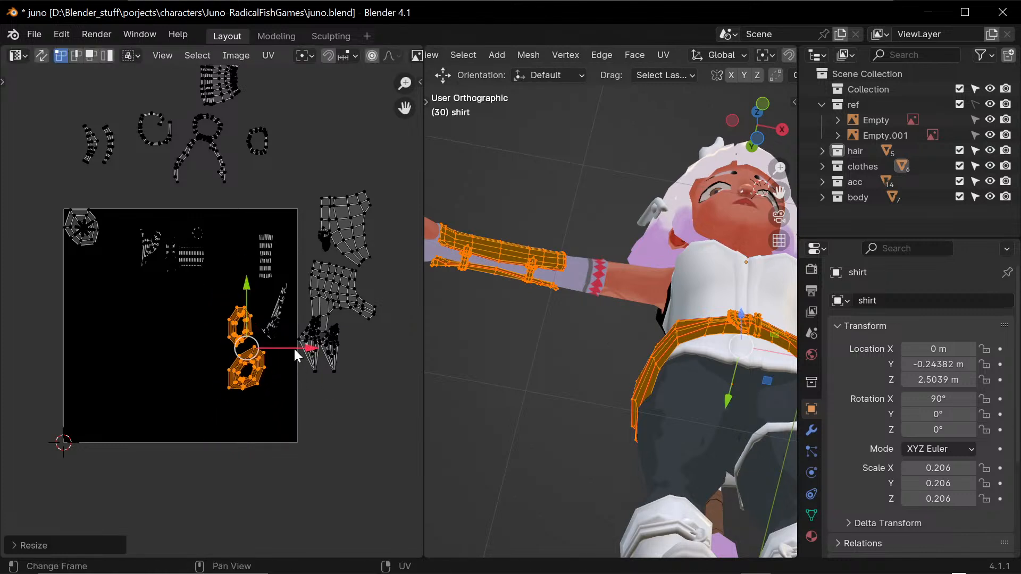
key("g")
left_click(26, 335)
- Select every UV island and pack them all into the texture square with a margin of 0.016
key("a")
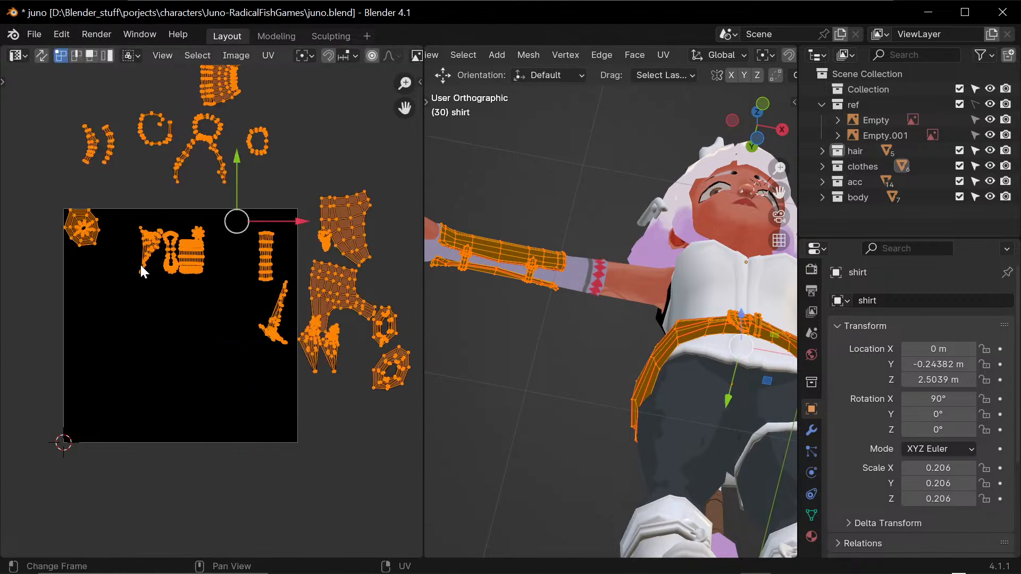
left_click(266, 58)
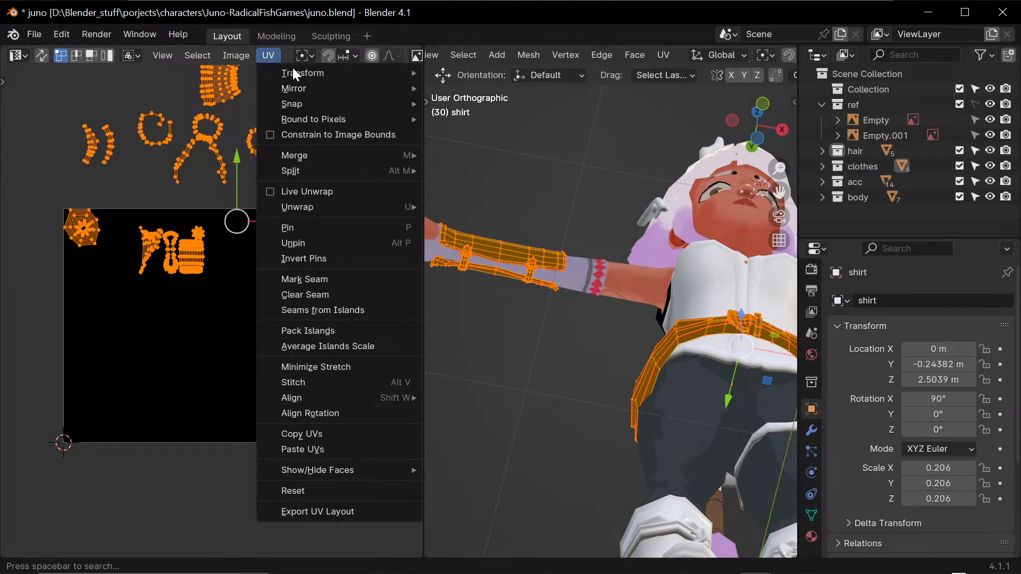
mouse_move(362, 75)
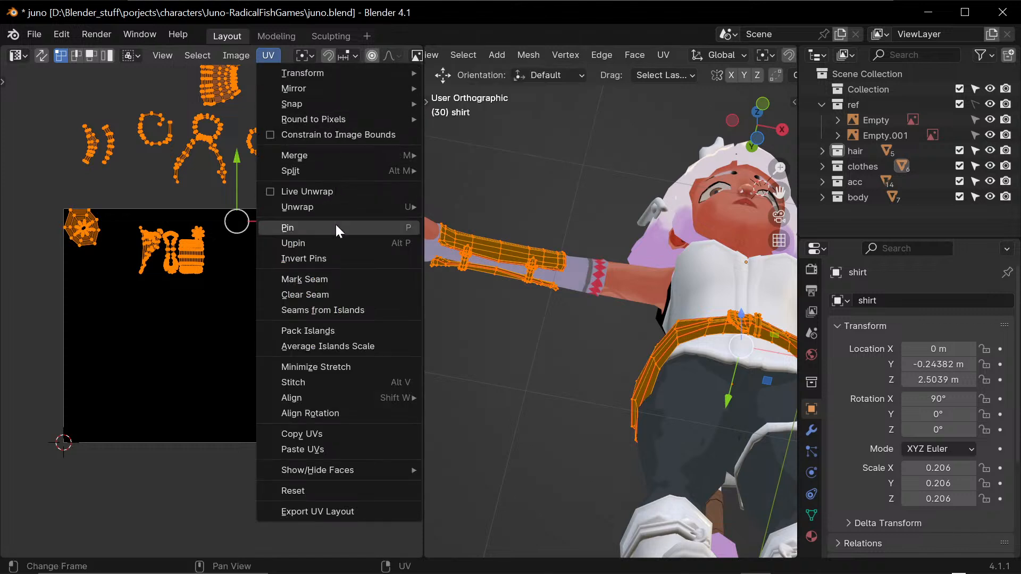
left_click(361, 333)
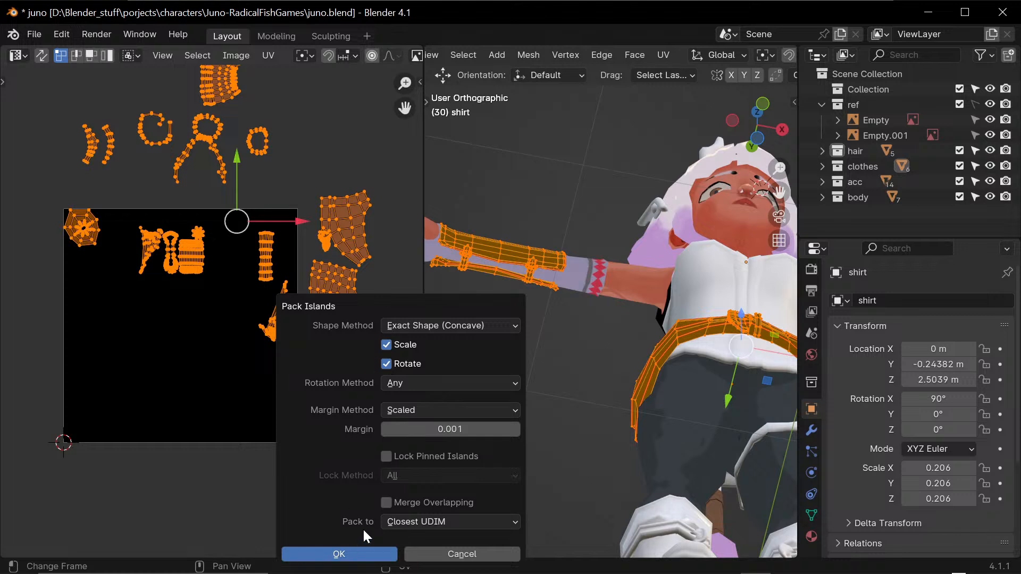
left_click(495, 433)
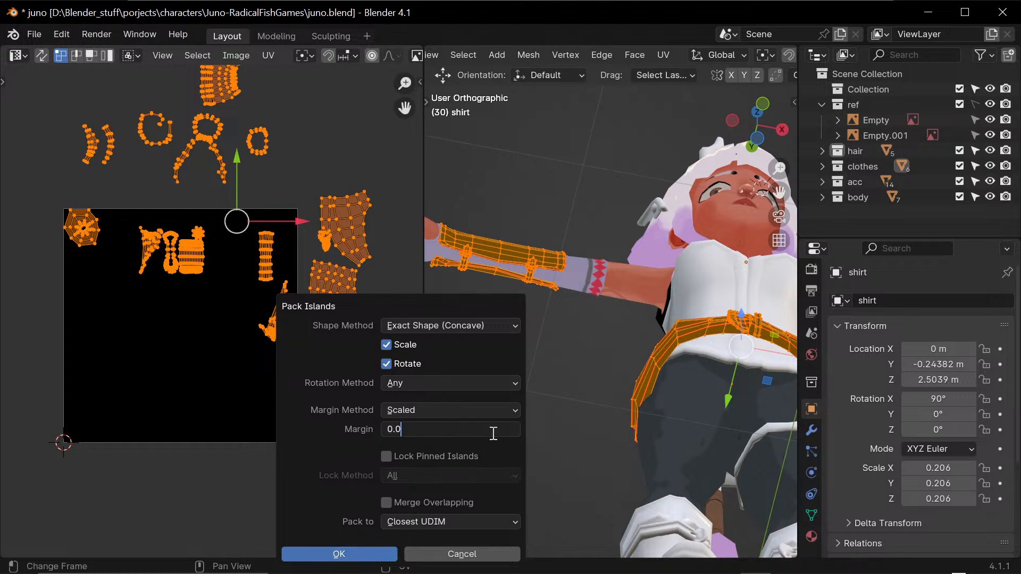
key("Return")
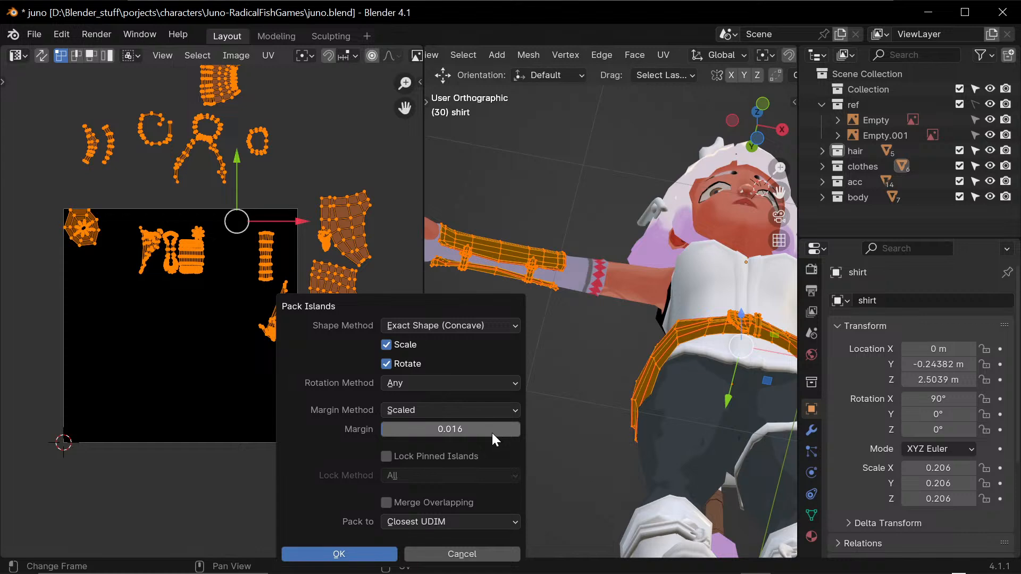
left_click(353, 555)
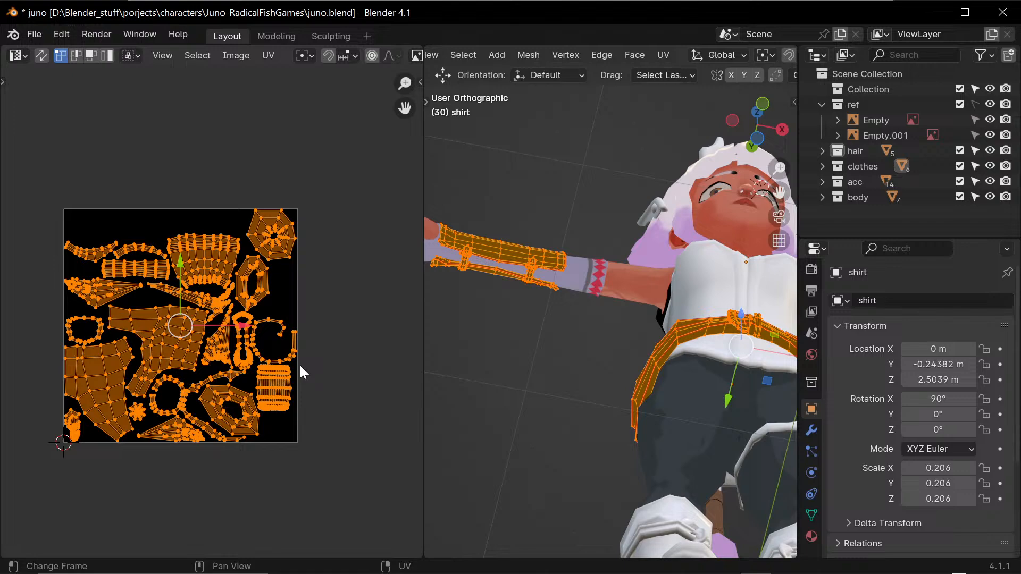
- Examine the packed UV layout up close, checking the spacing between islands and along the texture borders with the islands deselected
middle_click_drag(266, 361, 325, 332, "shift")
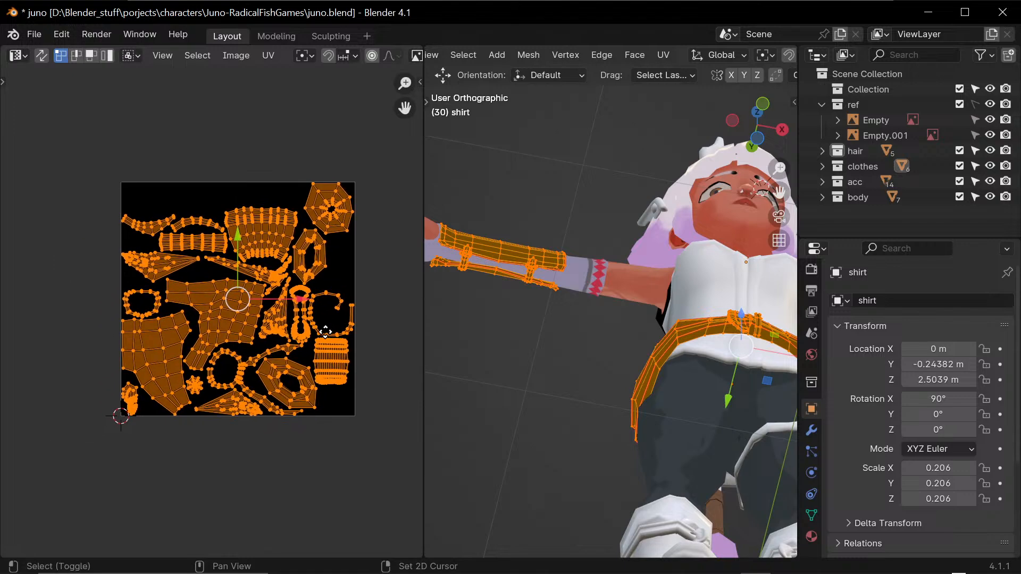
scroll(326, 332, "up", 4)
scroll(324, 330, "down", 6)
scroll(213, 330, "up", 2)
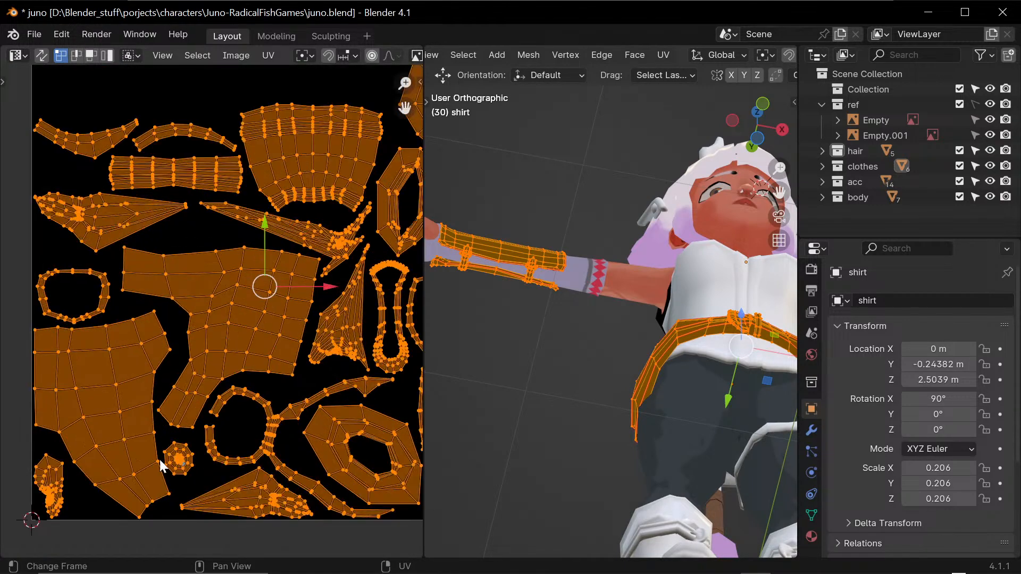
middle_click_drag(286, 367, 199, 342)
middle_click_drag(315, 377, 265, 369)
scroll(394, 417, "down", 1)
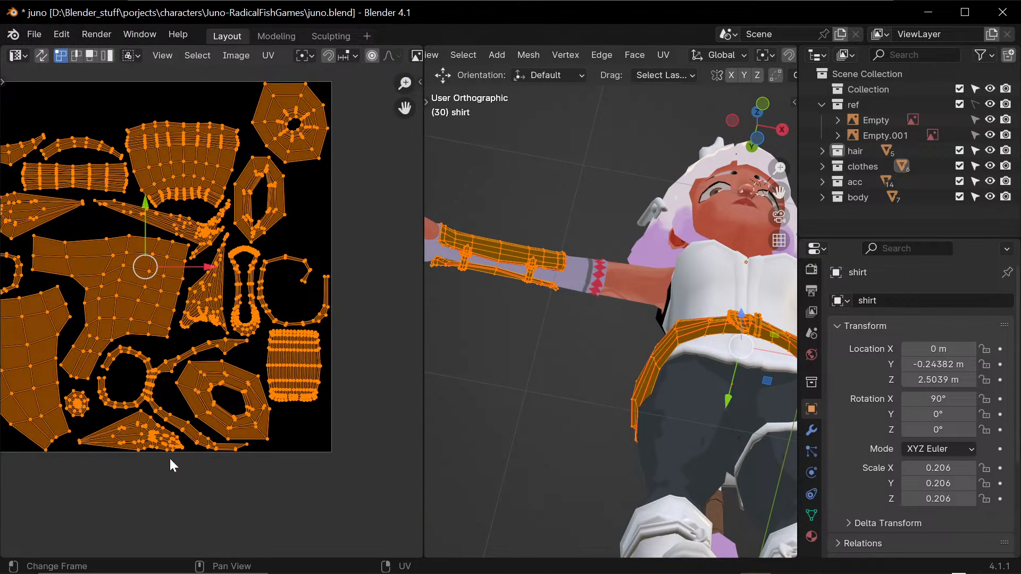
middle_click_drag(131, 475, 190, 476)
left_click(190, 477)
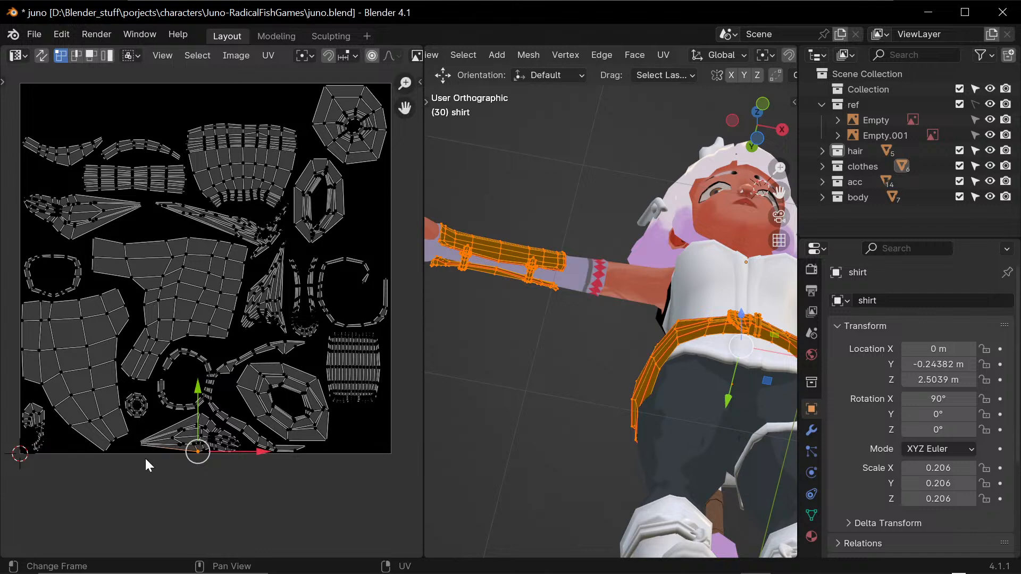
left_click(142, 502)
scroll(21, 478, "up", 3)
middle_click_drag(84, 483, 208, 204)
middle_click_drag(100, 369, 255, 383)
middle_click_drag(192, 374, 216, 396)
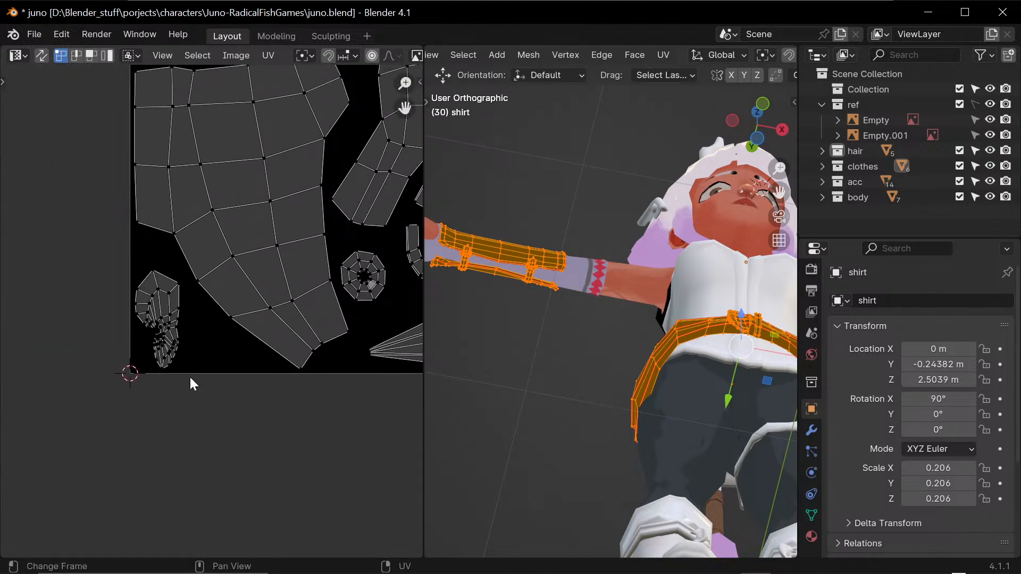
scroll(194, 384, "up", 3)
scroll(193, 384, "down", 3)
scroll(263, 353, "down", 2)
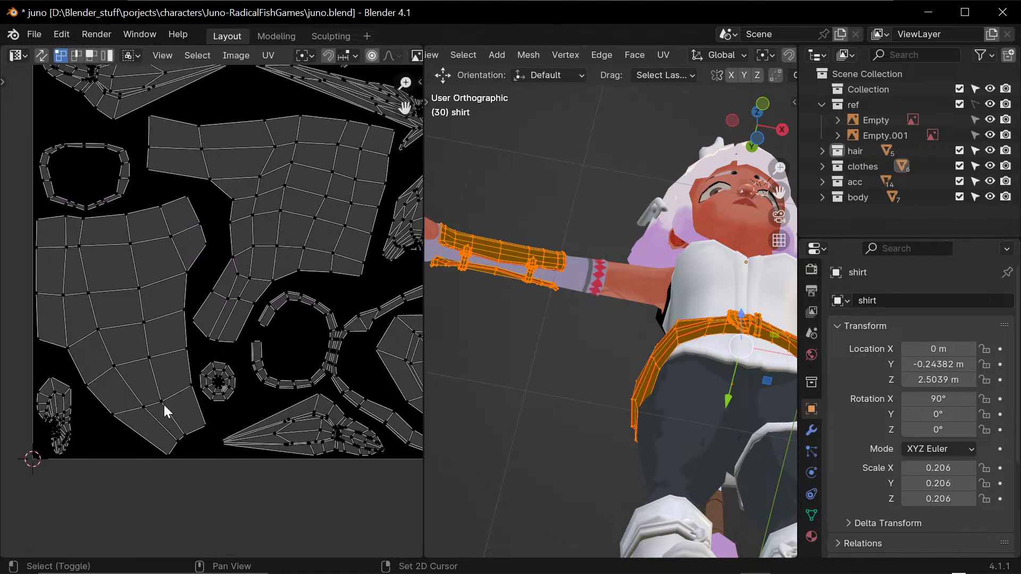
scroll(164, 410, "down", 2)
middle_click_drag(296, 274, 240, 371)
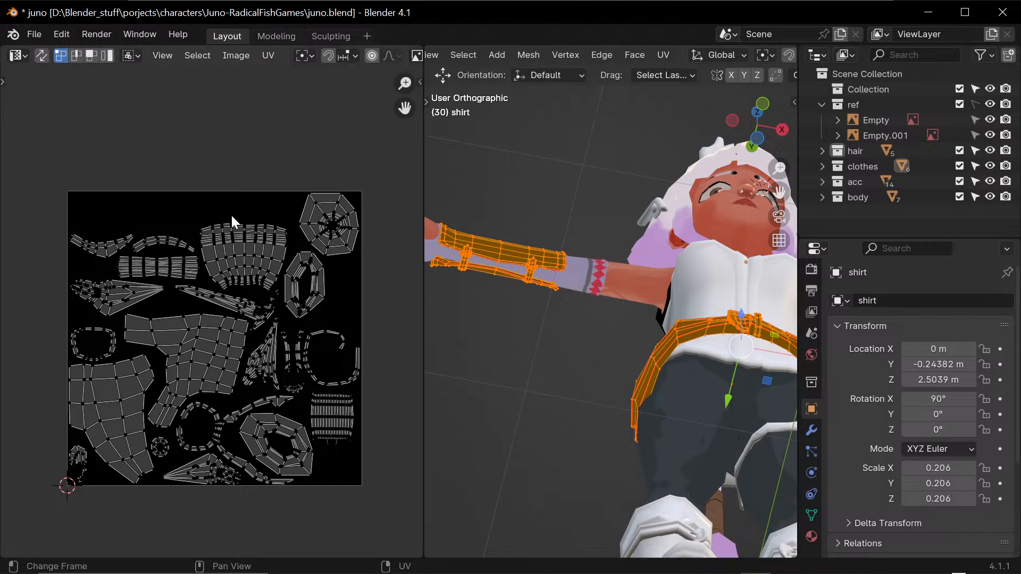
- Change the UV Editor to an Image Editor showing acc_1 and put the shirt object into Texture Paint mode, facing its front
left_click(18, 55)
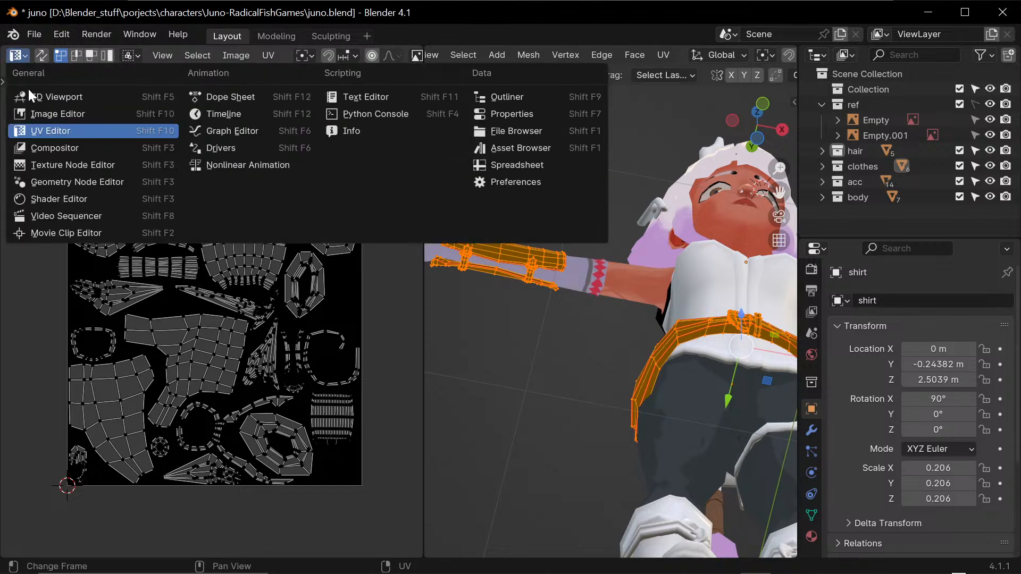
left_click(78, 113)
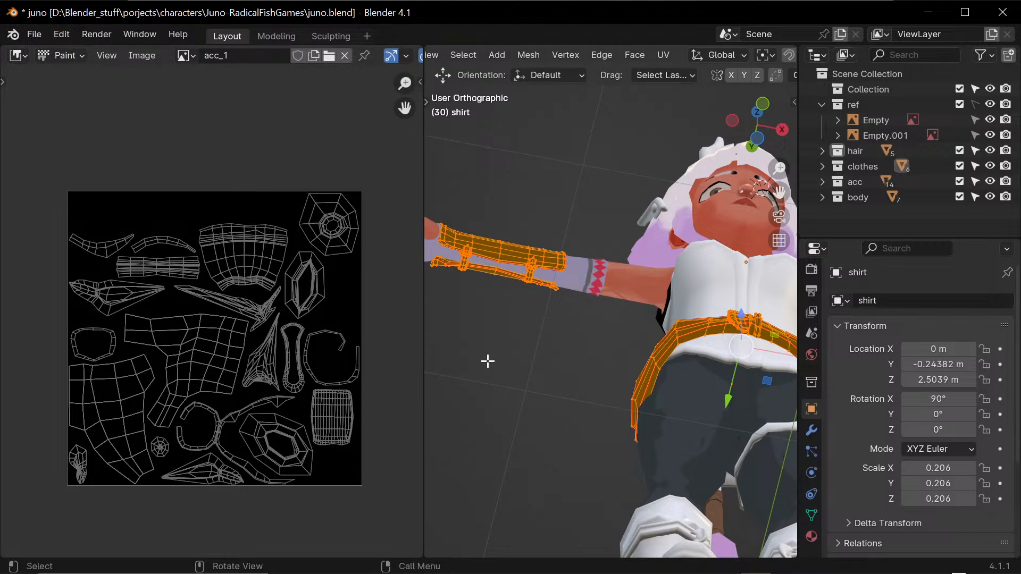
key("ctrl+Tab")
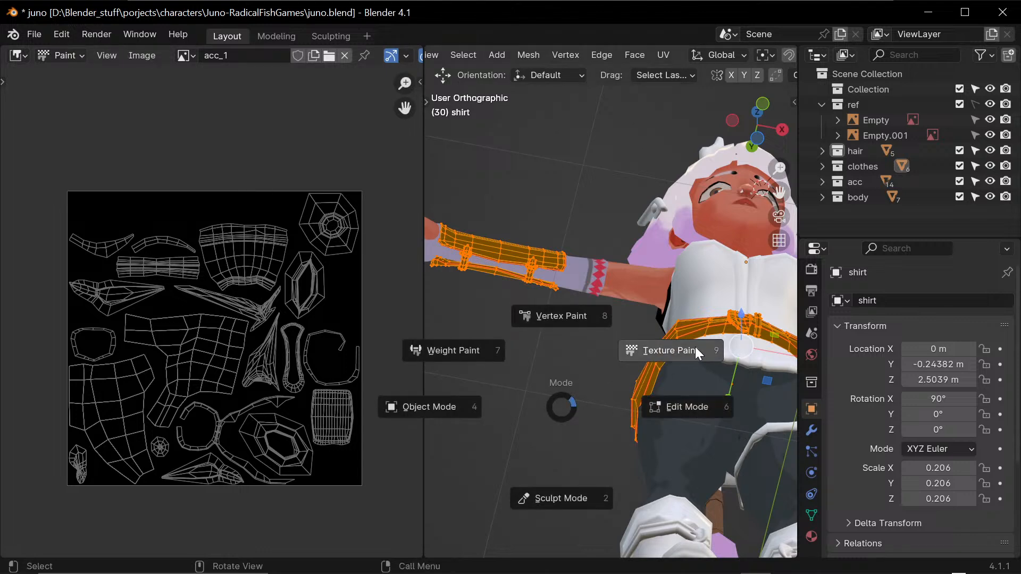
left_click(696, 348)
mouse_move(570, 358)
middle_mouse_down()
mouse_move(564, 404)
mouse_move(566, 394)
mouse_move(608, 399)
mouse_move(618, 386)
middle_mouse_up()
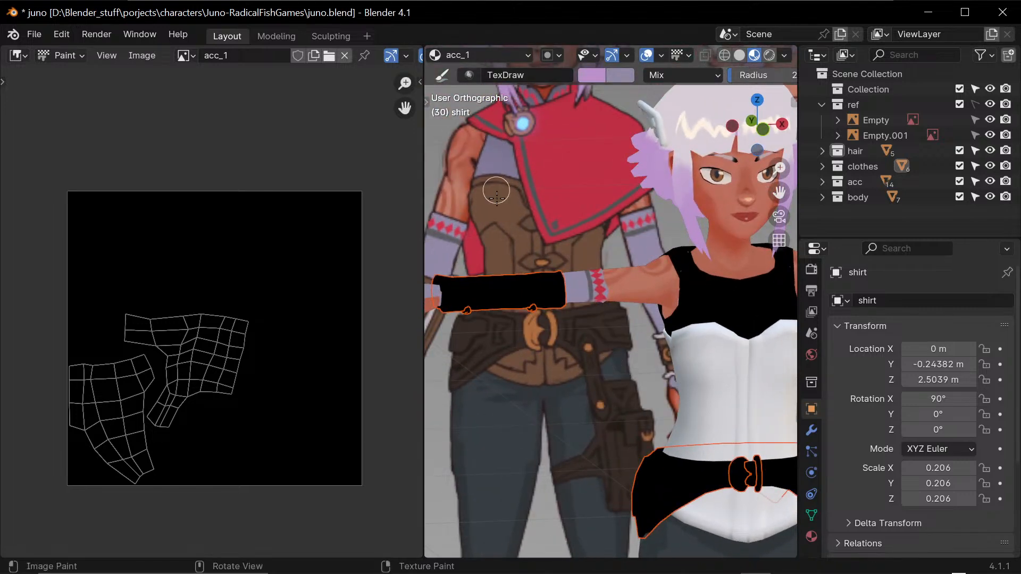
- Paint the centre-front edge of the shirt's UV island with muted purple sampled from the reference, using a larger brush, and save the acc_1 image
key("s")
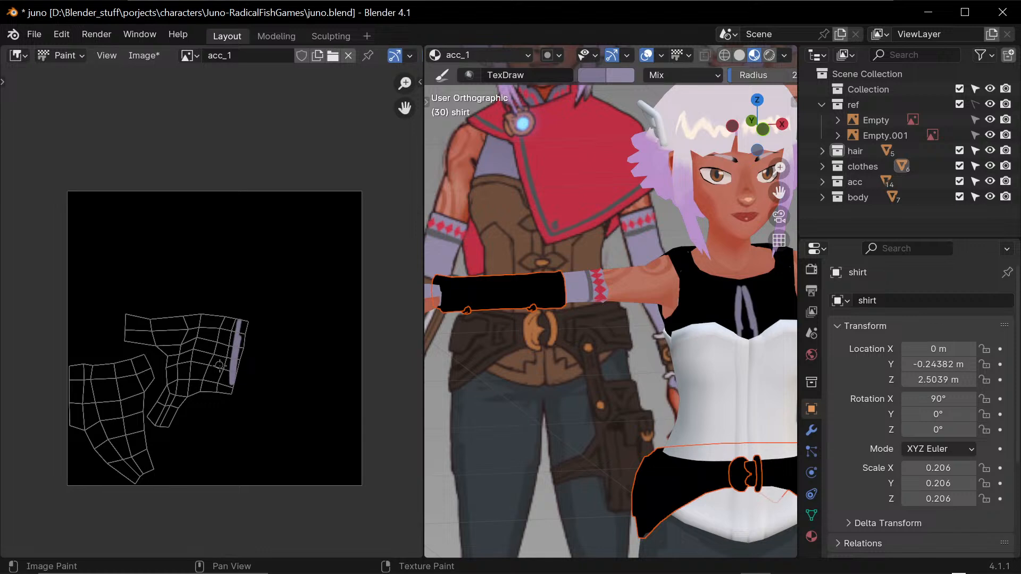
key("f")
left_click(234, 367)
mouse_move(234, 367)
left_mouse_down()
mouse_move(229, 394)
mouse_move(242, 322)
mouse_move(238, 333)
left_mouse_up()
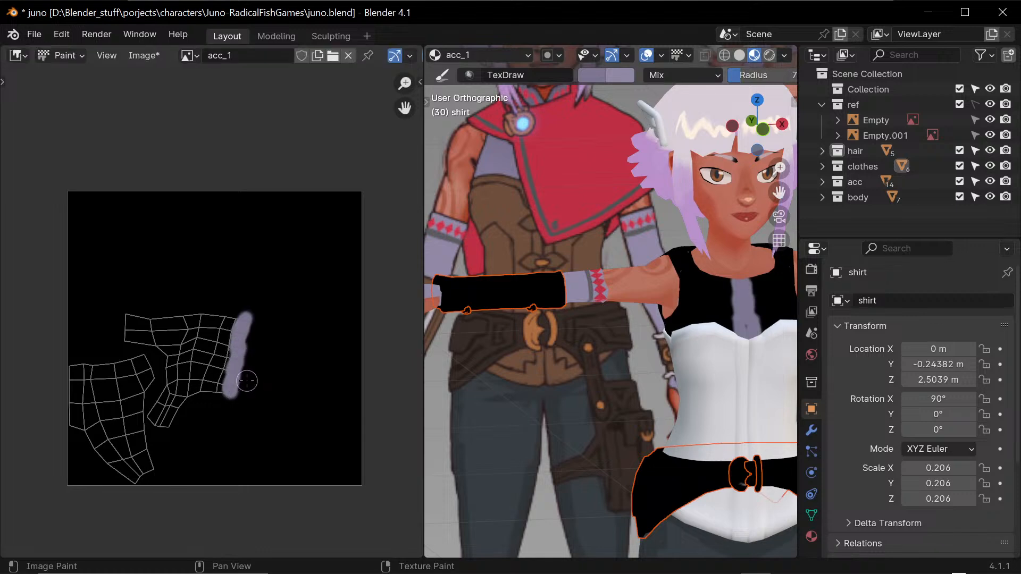
key("alt+s")
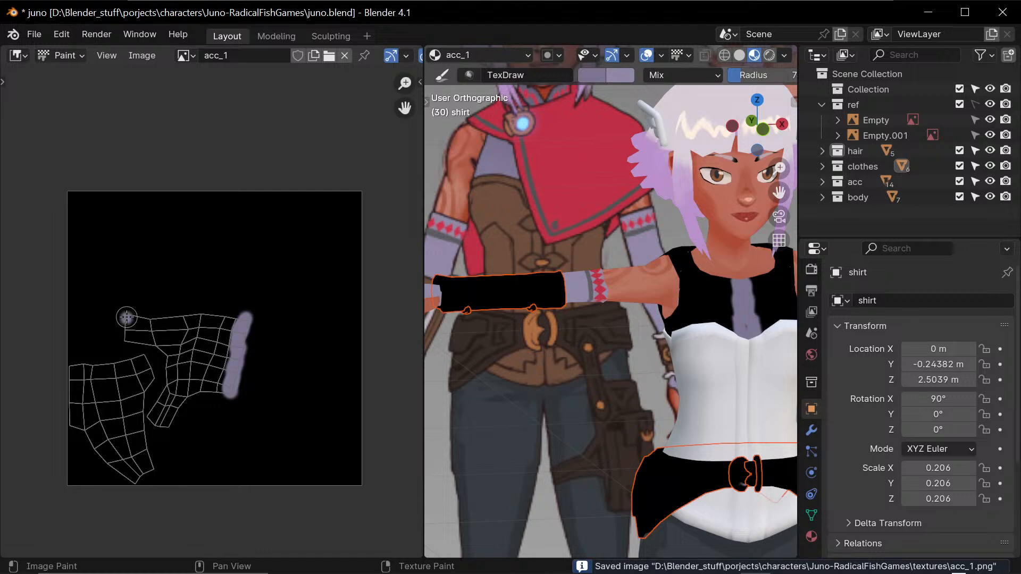
- Paint the rest of the shirt's front UV island muted purple, covering its outline, interior and the remaining black gaps
mouse_move(127, 318)
left_mouse_down()
mouse_move(129, 337)
mouse_move(150, 345)
mouse_move(166, 373)
left_mouse_up()
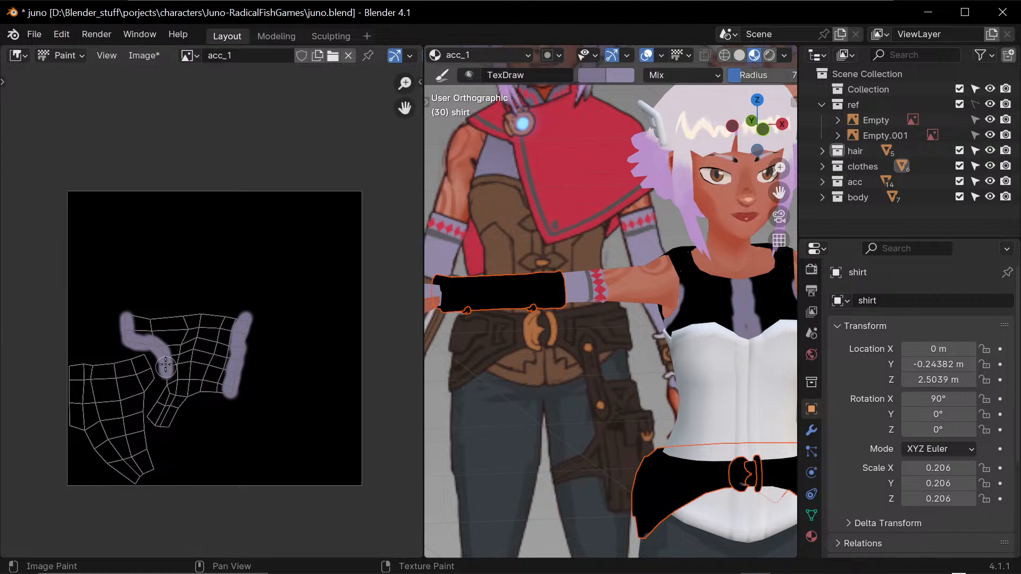
mouse_move(166, 376)
left_mouse_down()
mouse_move(152, 414)
mouse_move(216, 393)
mouse_move(237, 313)
mouse_move(212, 320)
mouse_move(230, 322)
mouse_move(132, 318)
mouse_move(202, 323)
mouse_move(221, 372)
mouse_move(226, 352)
mouse_move(205, 372)
mouse_move(218, 332)
mouse_move(148, 338)
mouse_move(137, 322)
left_mouse_up()
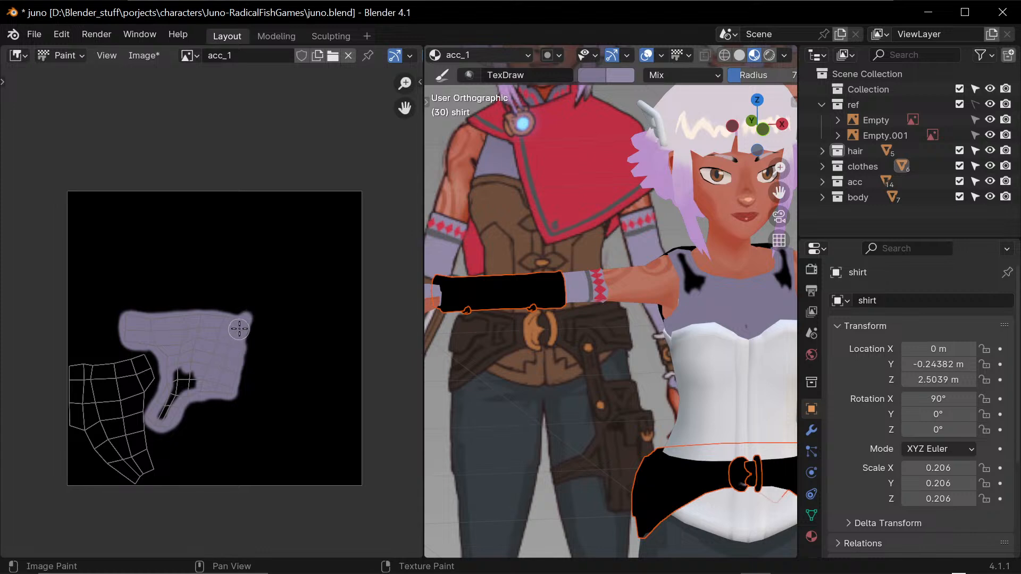
left_click_drag(200, 375, 177, 393)
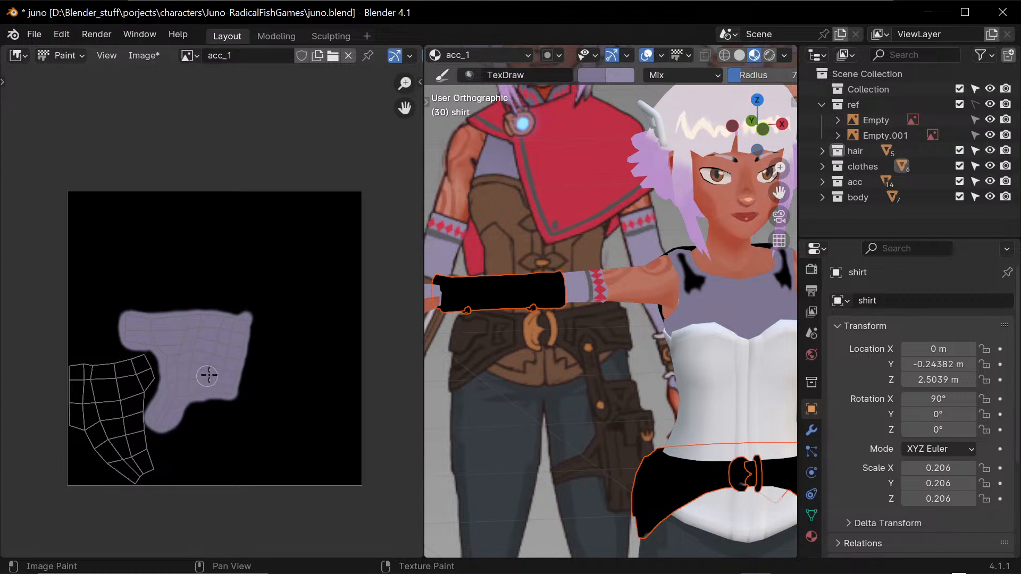
- Cover the shirt's other UV island, in the lower-left corner of the acc_1 texture, completely with the same muted purple
middle_click_drag(196, 361, 255, 374)
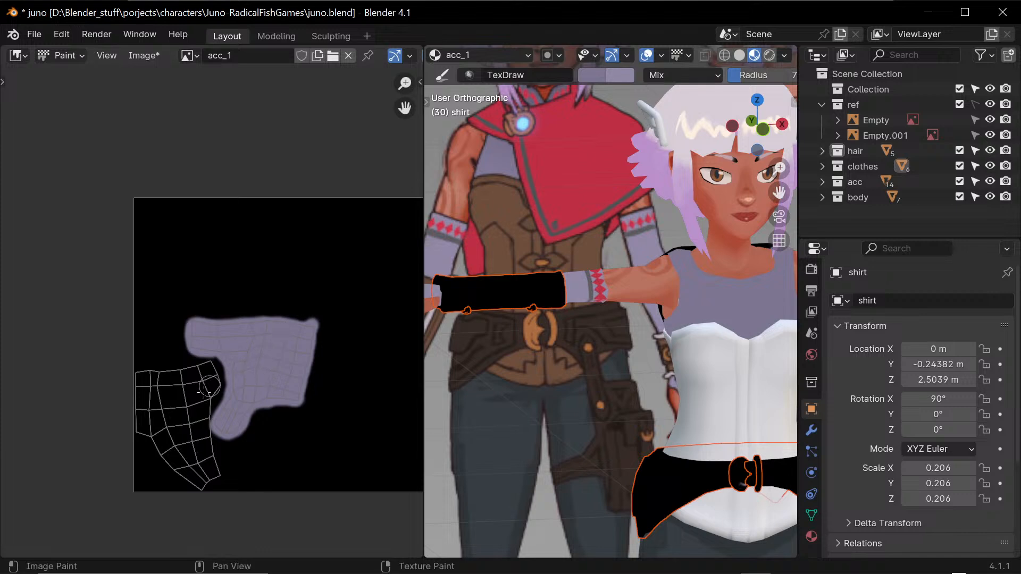
mouse_move(141, 376)
left_mouse_down()
mouse_move(205, 365)
mouse_move(214, 378)
mouse_move(216, 469)
mouse_move(192, 485)
left_mouse_up()
mouse_move(135, 396)
left_mouse_down()
mouse_move(147, 439)
mouse_move(173, 475)
mouse_move(198, 487)
mouse_move(198, 410)
mouse_move(221, 393)
mouse_move(201, 368)
mouse_move(137, 392)
mouse_move(144, 422)
mouse_move(157, 423)
mouse_move(167, 393)
mouse_move(186, 444)
left_mouse_up()
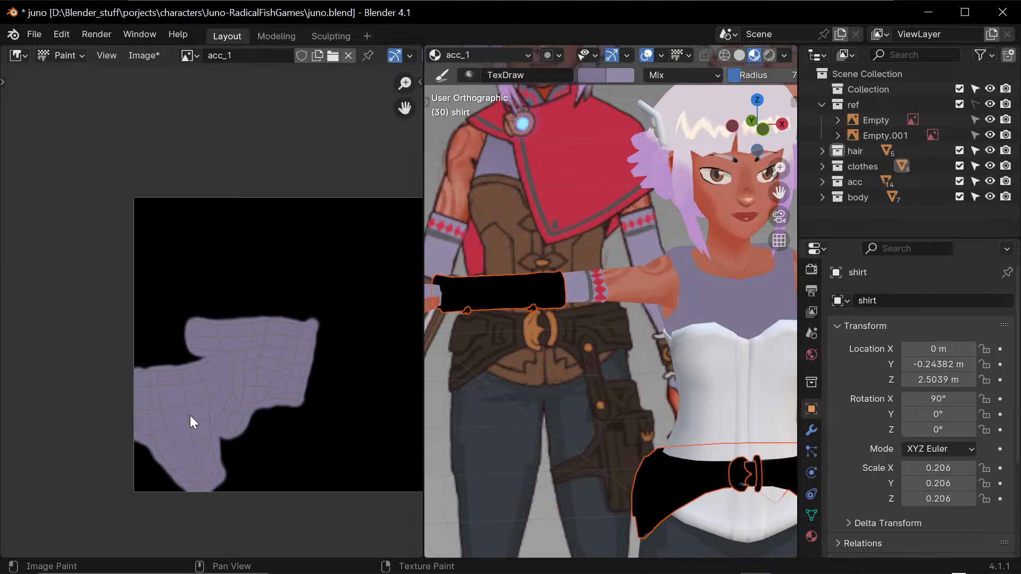
- Sample the leather brown from the reference art's forearm guard and switch texture painting from the shirt to the small-armlet object
scroll(603, 406, "down", 6)
middle_click_drag(740, 423, 686, 421)
middle_click_drag(761, 339, 635, 371, "shift")
mouse_move(670, 429)
middle_mouse_down()
mouse_move(703, 419)
mouse_move(640, 417)
mouse_move(659, 445)
mouse_move(618, 433)
mouse_move(604, 447)
mouse_move(648, 428)
middle_mouse_up()
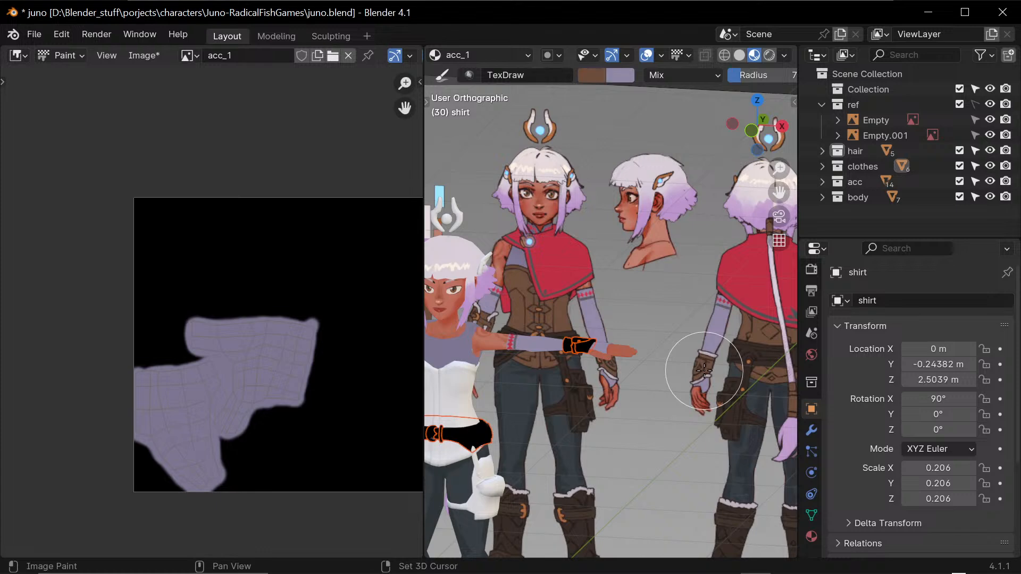
middle_click_drag(605, 416, 648, 294, "ctrl")
key("alt+q")
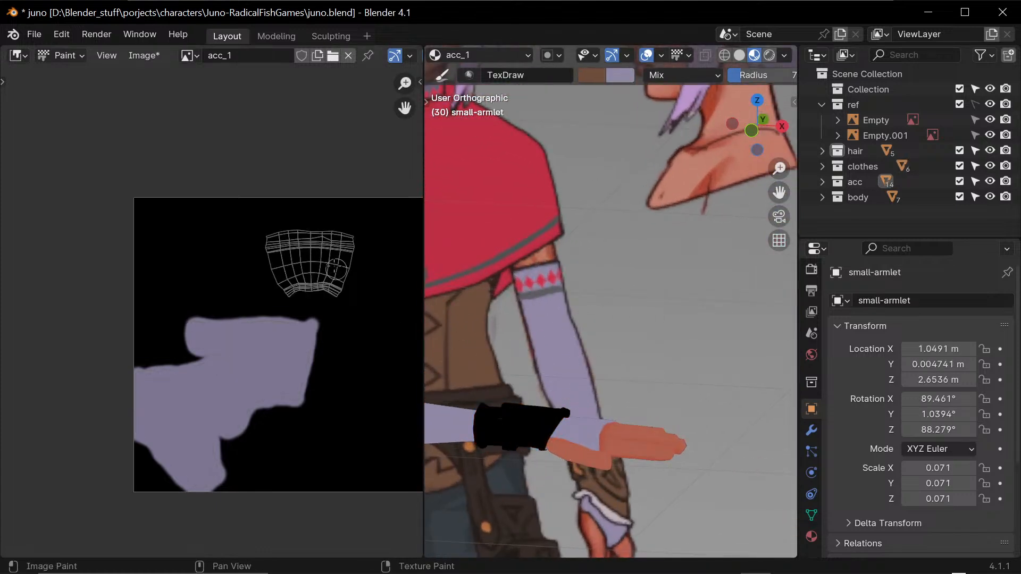
- Paint the middle area of the small-armlet's UV island brown, leaving its upper and lower edge bands black, and undo the extra stroke
middle_click_drag(326, 281, 354, 181, "ctrl")
middle_click_drag(375, 257, 252, 325)
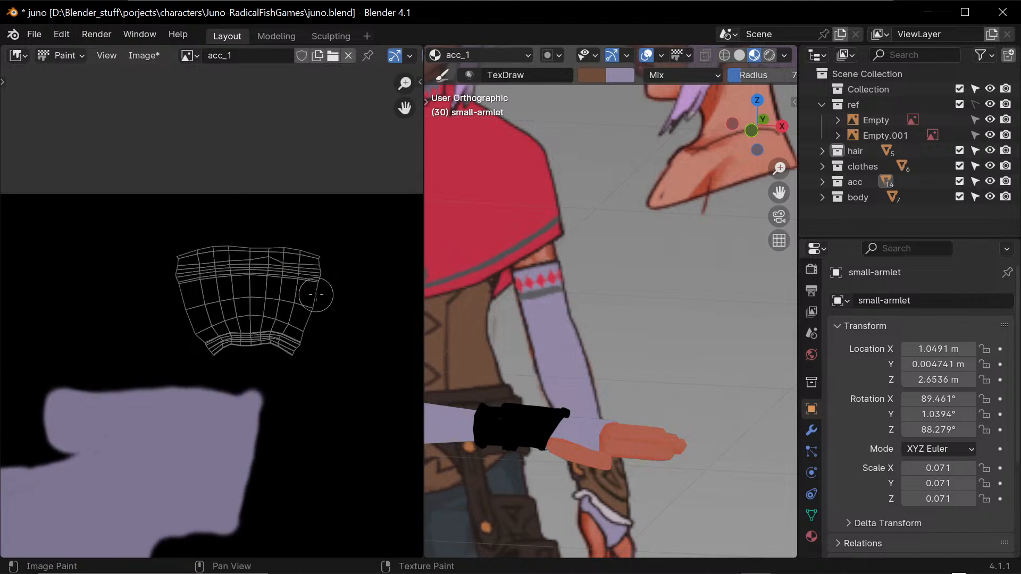
mouse_move(304, 325)
left_mouse_down()
mouse_move(305, 278)
mouse_move(311, 287)
mouse_move(187, 293)
mouse_move(181, 313)
mouse_move(190, 334)
mouse_move(249, 318)
mouse_move(303, 322)
mouse_move(311, 338)
mouse_move(245, 327)
mouse_move(262, 306)
mouse_move(221, 303)
mouse_move(275, 292)
mouse_move(182, 297)
mouse_move(218, 295)
mouse_move(204, 311)
left_mouse_up()
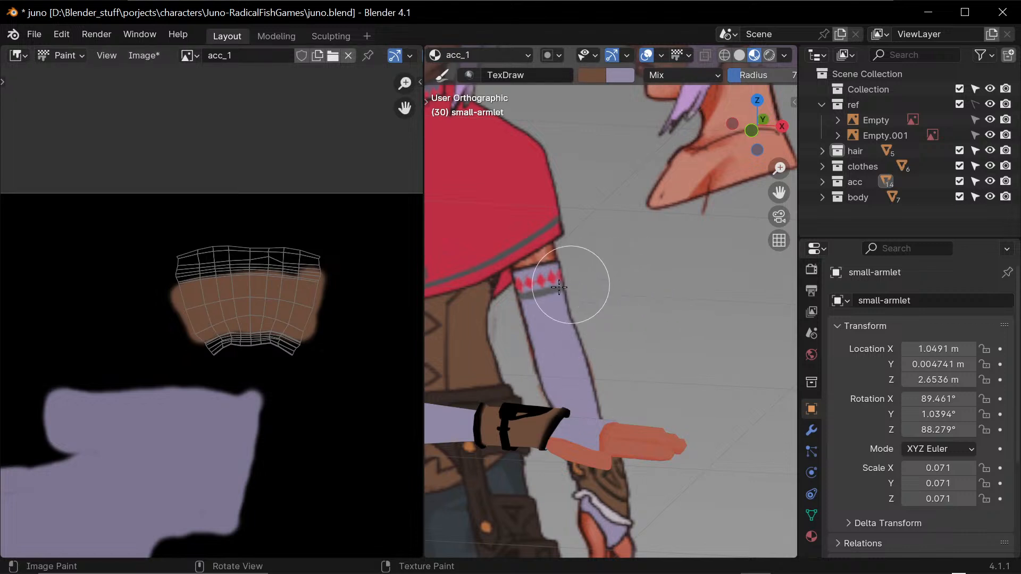
left_click_drag(290, 280, 181, 287)
key("ctrl+z")
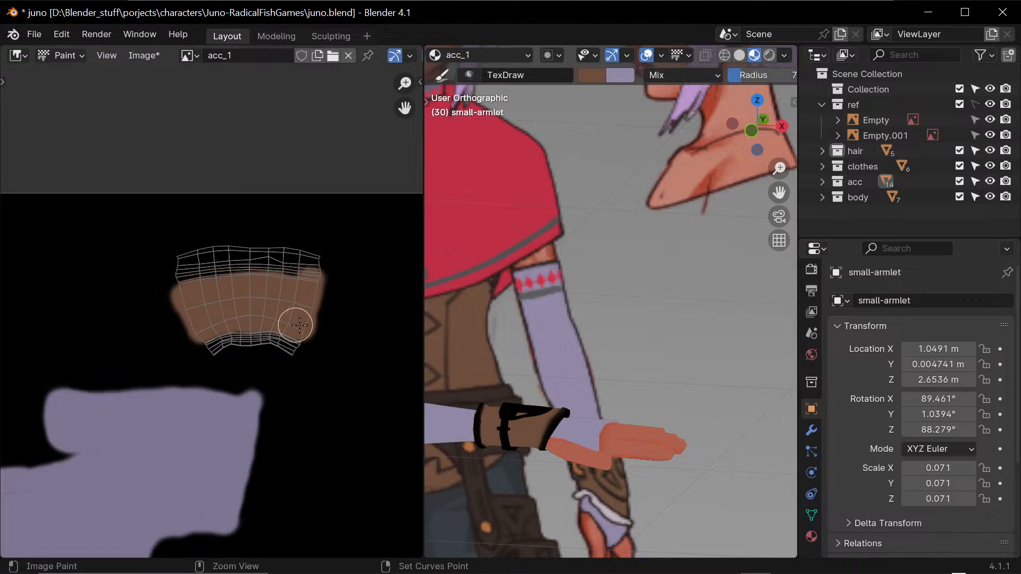
- Resample the brown and touch up the middle band of the small armlet's UV layout in the acc_1 texture
key("s")
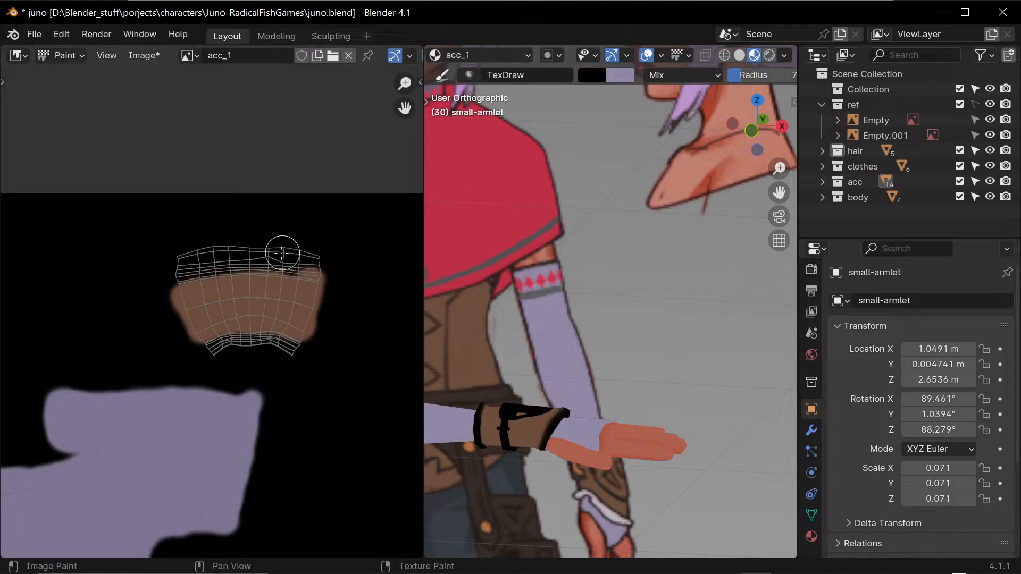
key("s")
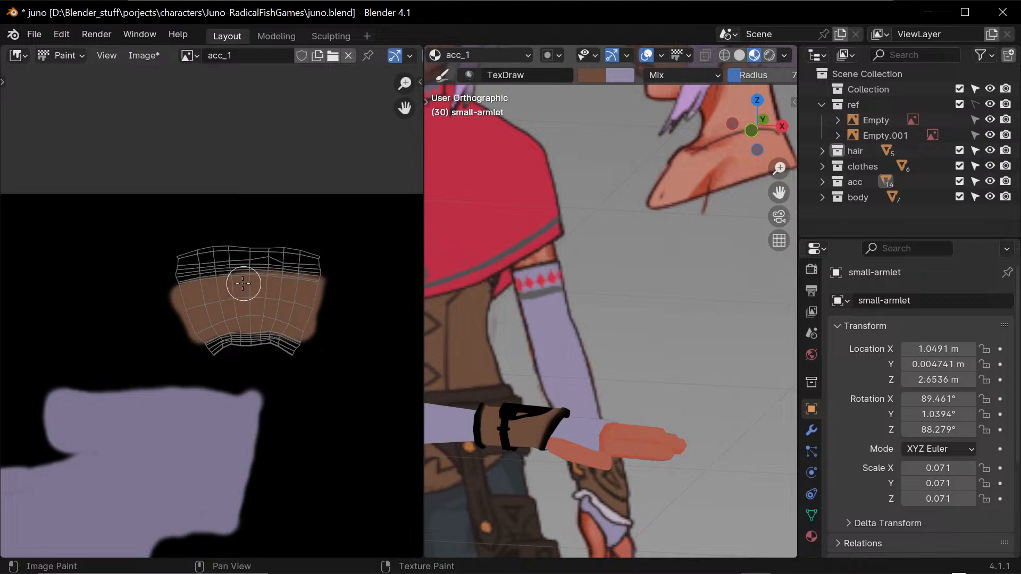
mouse_move(238, 287)
left_mouse_down()
mouse_move(185, 290)
mouse_move(221, 287)
left_mouse_up()
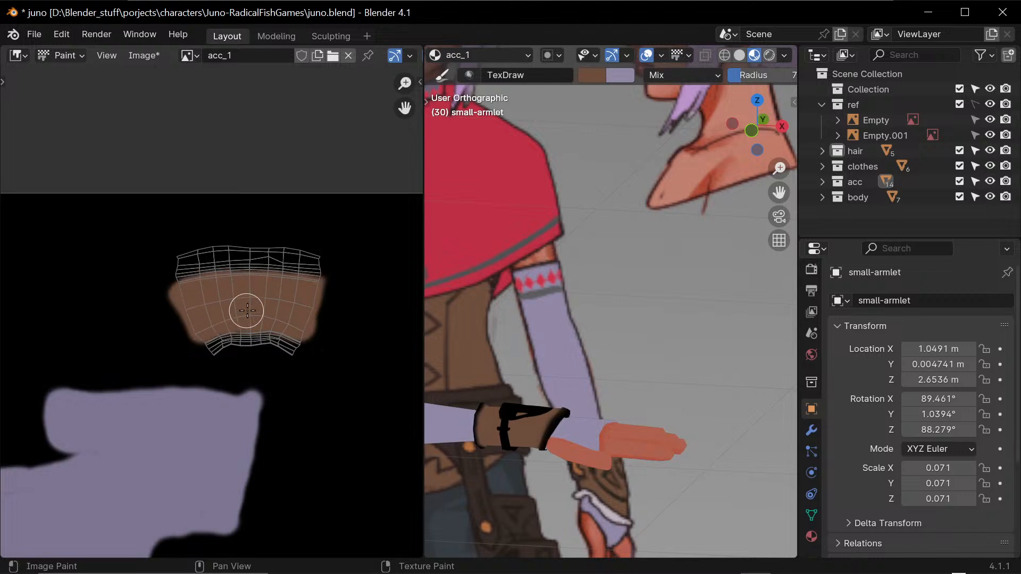
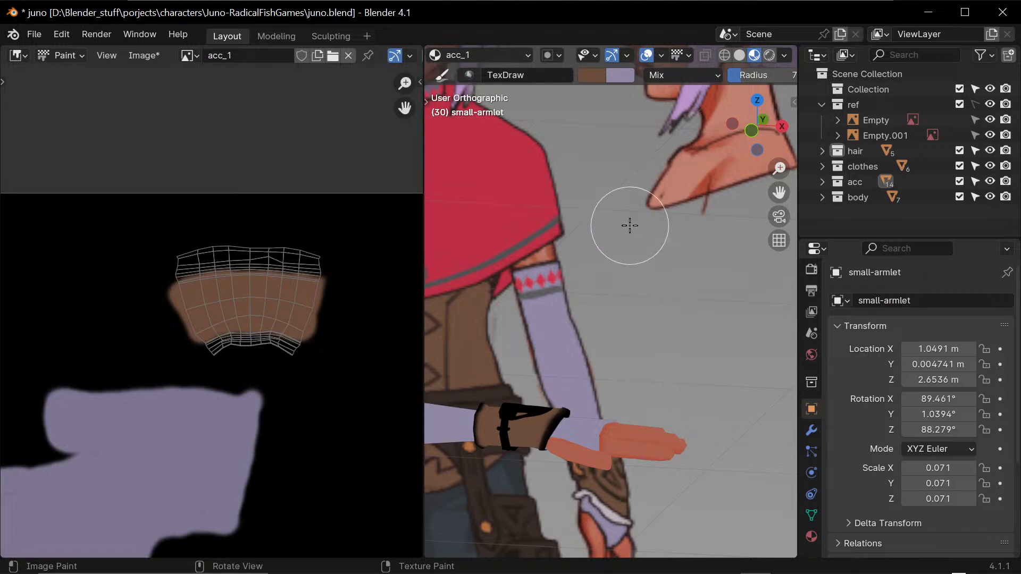
- Sample the pale off-white from the character reference and paint the small armlet's upper and lower trim bands in the texture
scroll(668, 296, "down", 6)
middle_click_drag(650, 278, 664, 228)
middle_click_drag(648, 338, 703, 248, "shift")
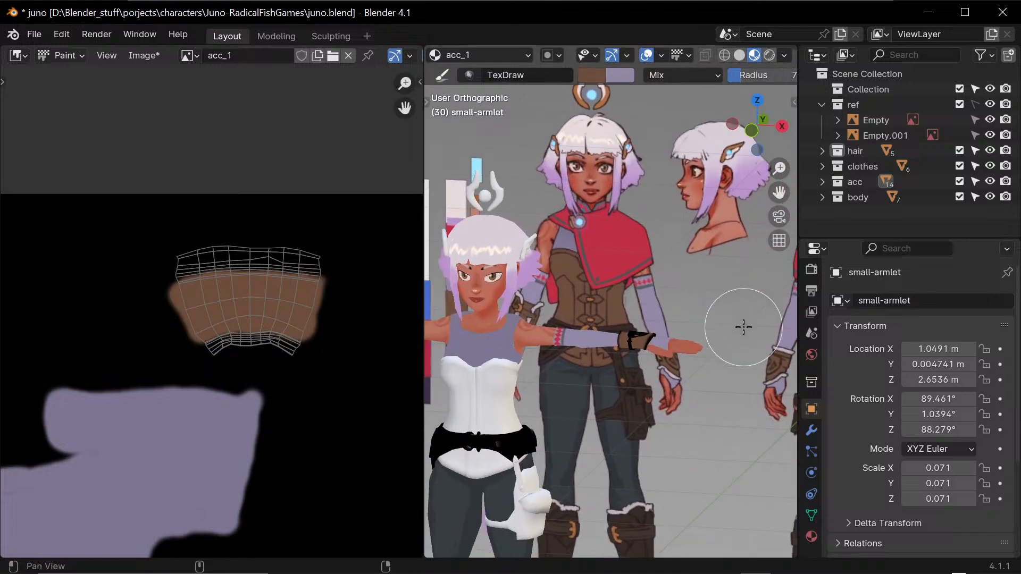
middle_click_drag(734, 318, 598, 317, "shift")
key("s")
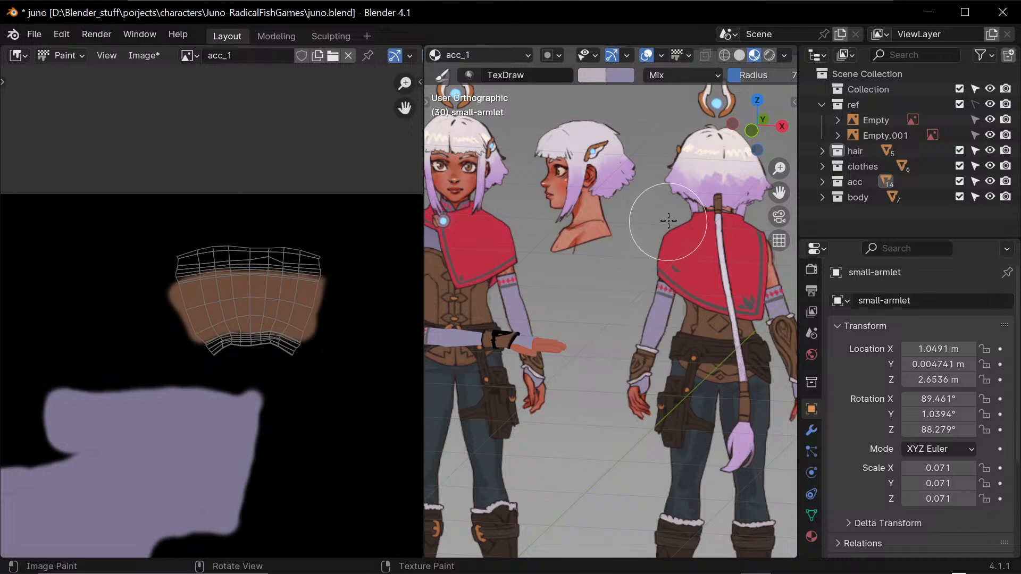
middle_click_drag(587, 293, 720, 285, "shift")
middle_click_drag(615, 282, 698, 244, "shift")
mouse_move(518, 362)
middle_mouse_down()
mouse_move(557, 370)
mouse_move(531, 365)
mouse_move(549, 369)
mouse_move(529, 320)
middle_mouse_up()
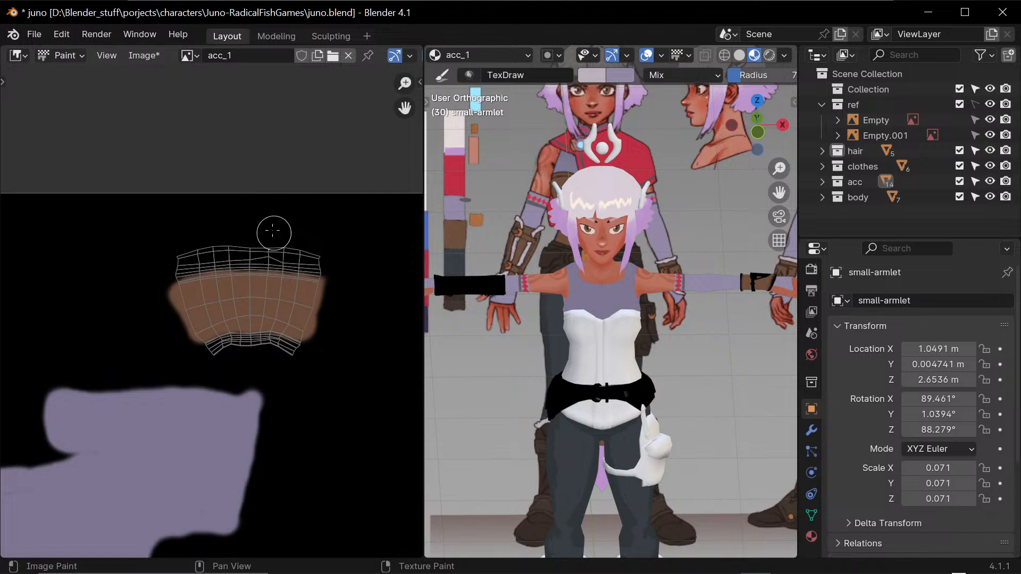
mouse_move(189, 262)
left_mouse_down()
mouse_move(173, 266)
mouse_move(292, 253)
mouse_move(278, 236)
left_mouse_up()
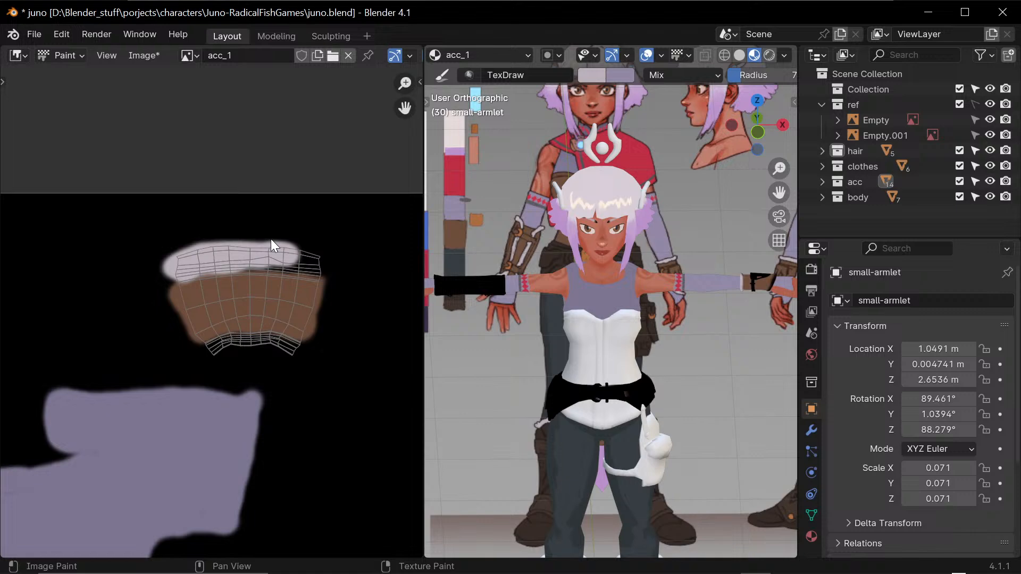
mouse_move(252, 262)
left_mouse_down()
mouse_move(320, 264)
mouse_move(277, 257)
left_mouse_up()
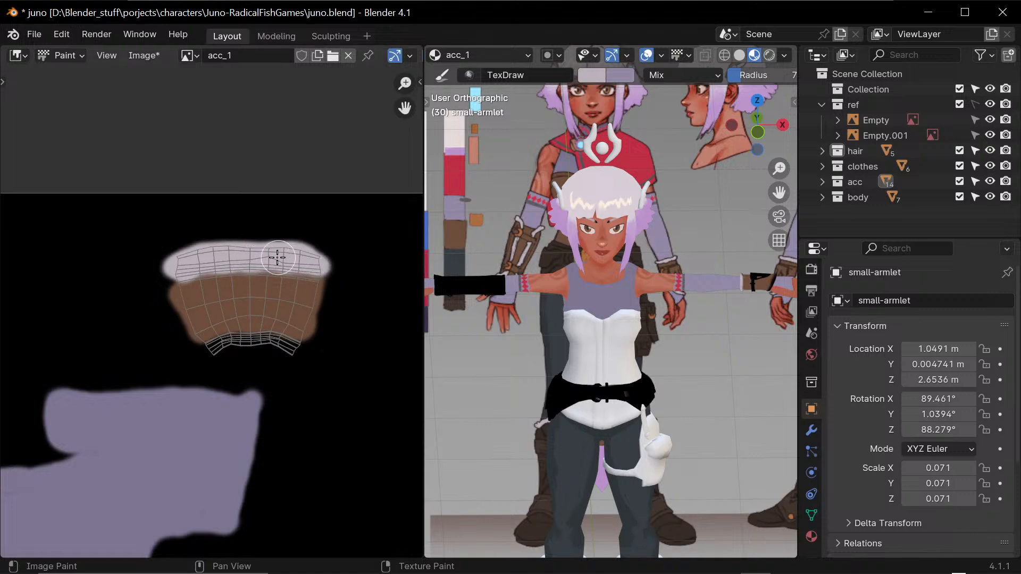
left_click_drag(208, 257, 167, 278)
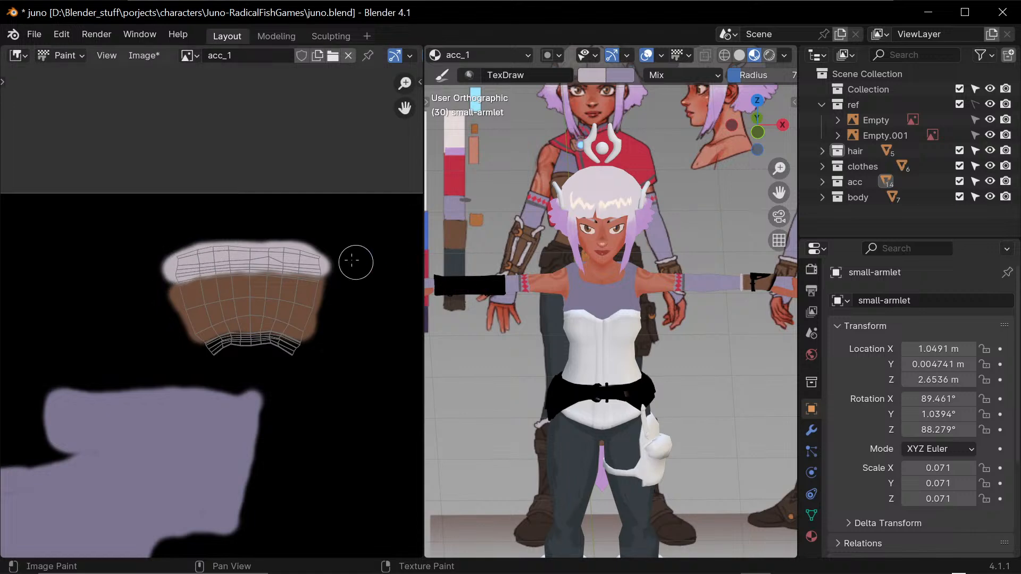
mouse_move(298, 350)
left_mouse_down()
mouse_move(212, 347)
mouse_move(264, 350)
mouse_move(224, 360)
left_mouse_up()
- Reduce the brush radius and paint a crisp brown edge along the seam below the armlet's upper trim
scroll(372, 221, "up", 5)
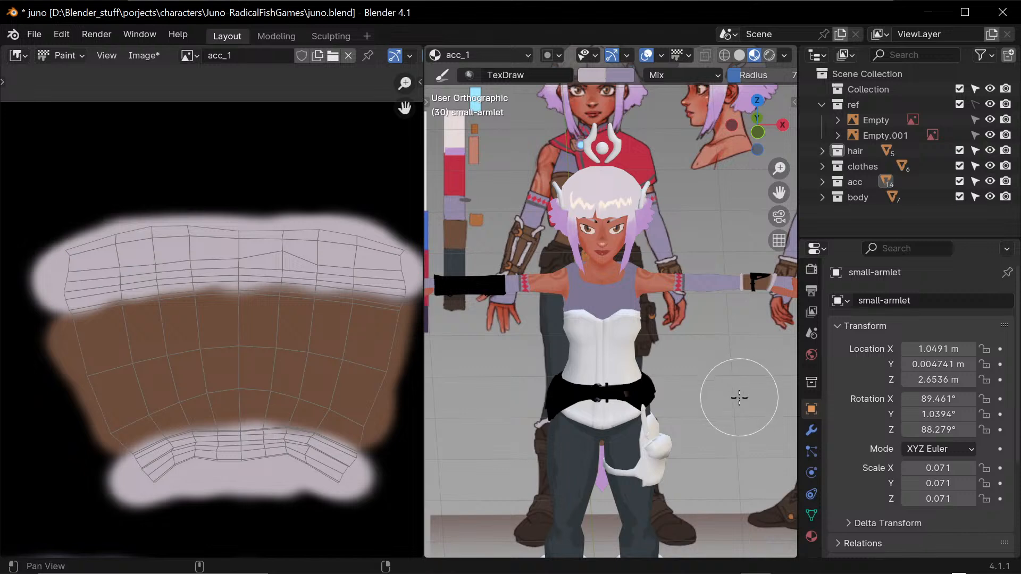
middle_click_drag(738, 396, 652, 426, "shift")
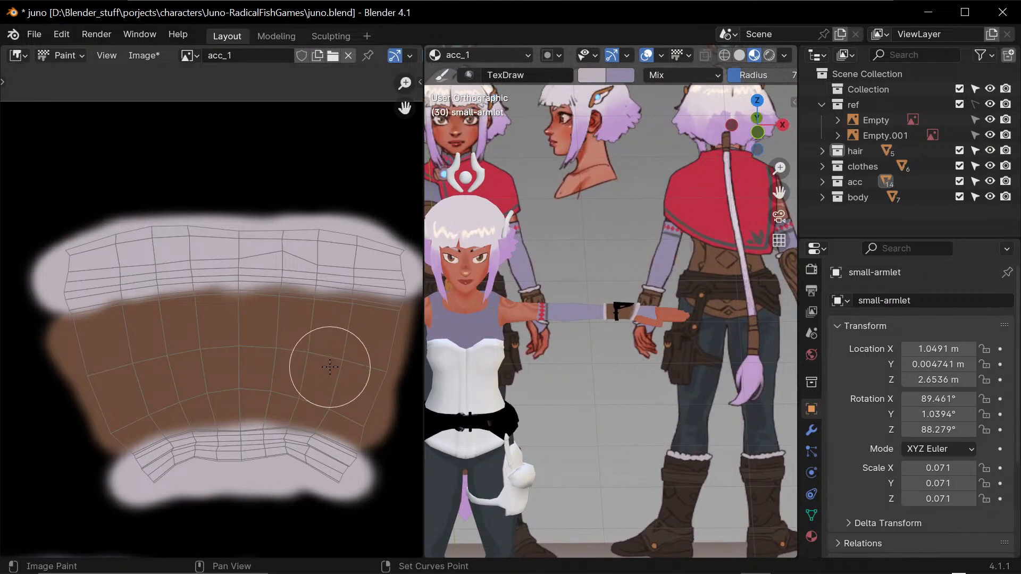
key("s")
key("f")
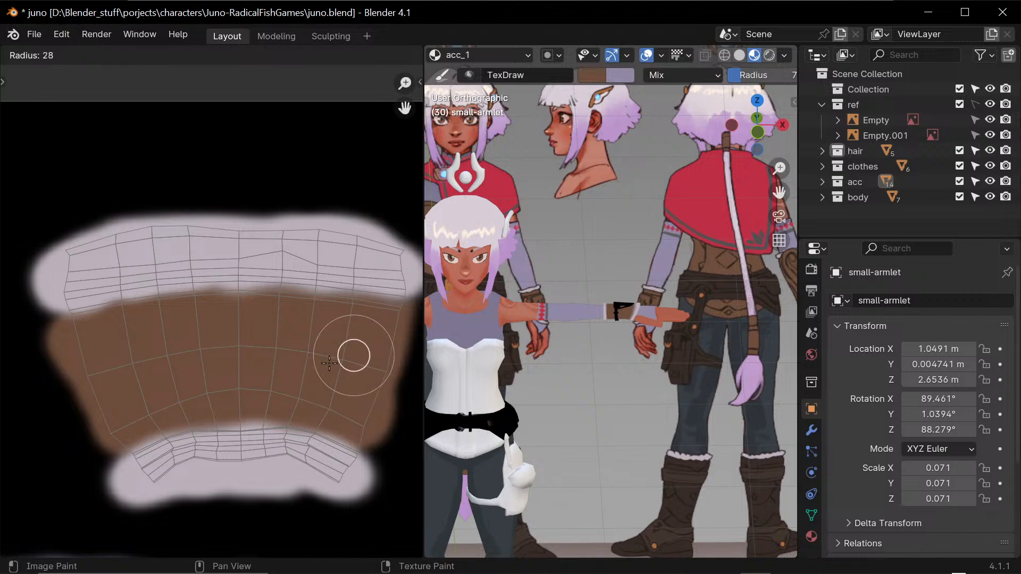
left_click(353, 333)
mouse_move(400, 311)
left_mouse_down()
mouse_move(308, 294)
mouse_move(388, 298)
mouse_move(258, 288)
left_mouse_up()
key("s")
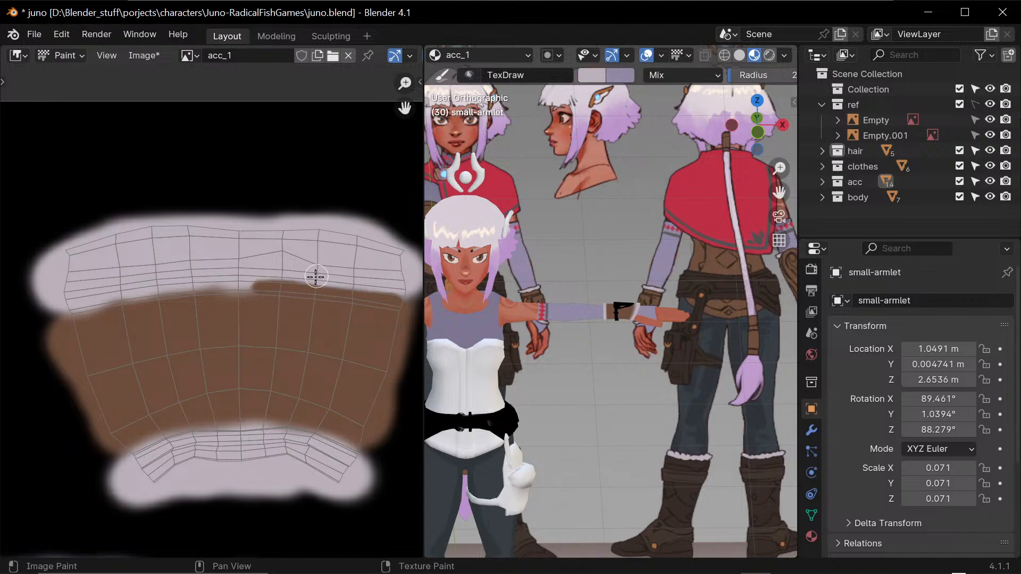
key("s")
mouse_move(307, 289)
left_mouse_down()
mouse_move(175, 291)
mouse_move(213, 287)
mouse_move(186, 288)
mouse_move(67, 310)
mouse_move(105, 310)
left_mouse_up()
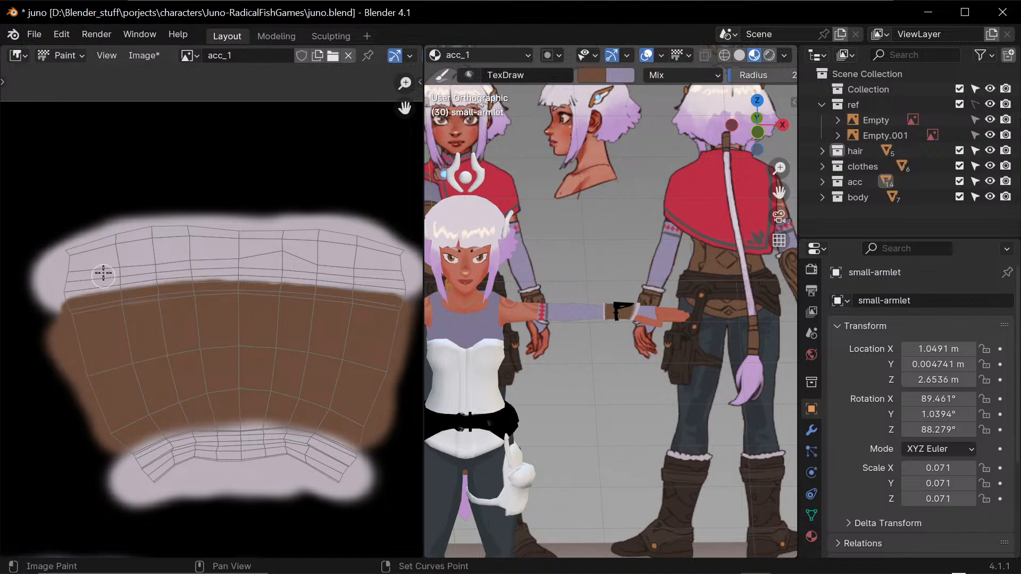
- Touch up the off-white side of the upper trim seam, sampling the trim and brown colours from the texture
key("s")
left_click_drag(80, 287, 168, 268)
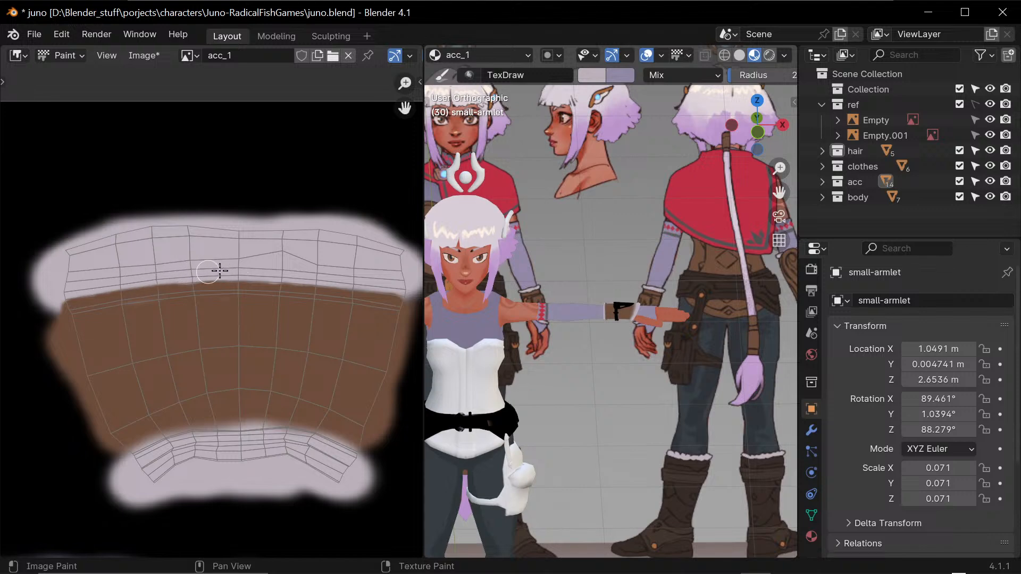
key("s")
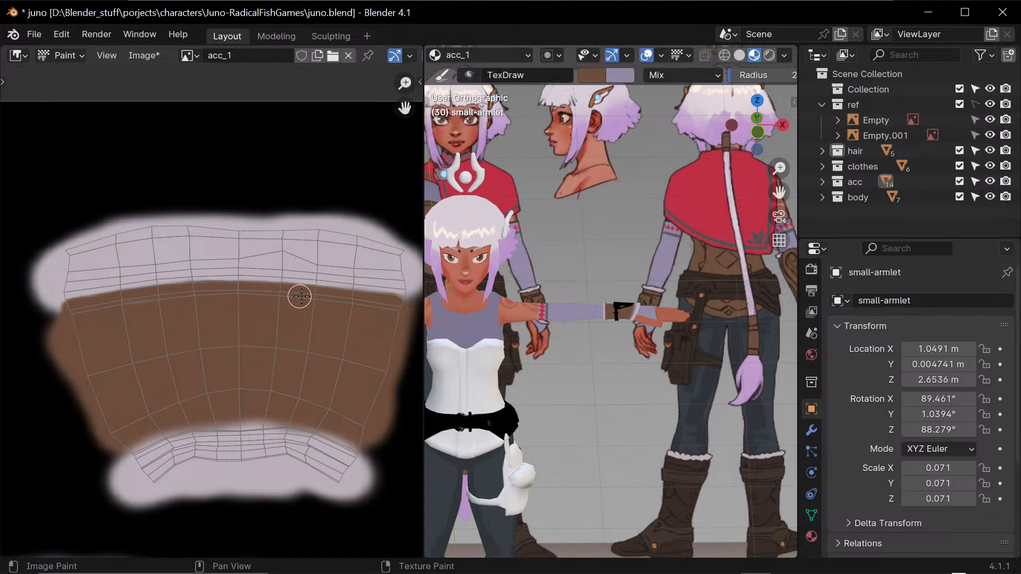
key("s")
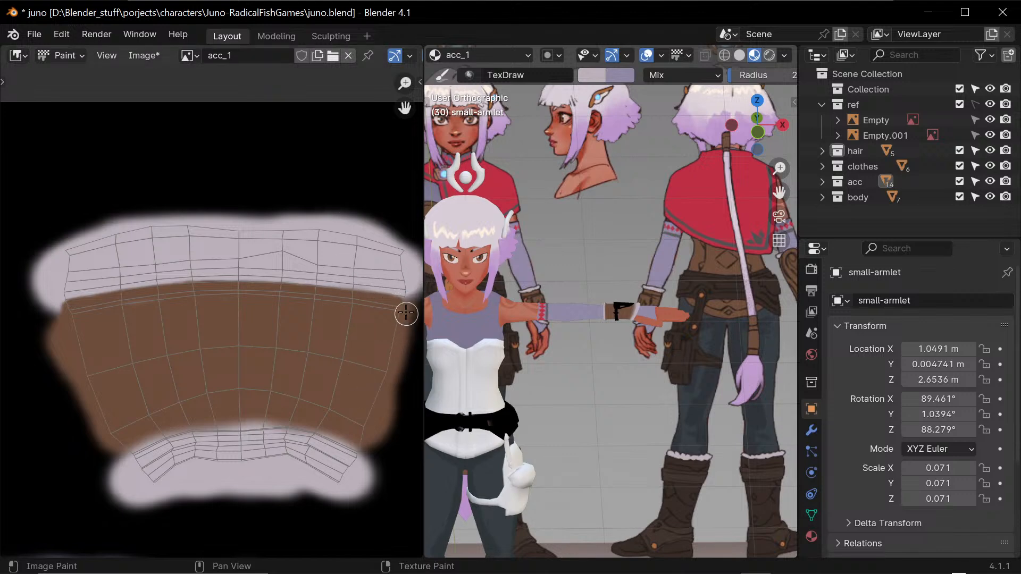
- Sharpen the seam between the brown band and the lower trim with sampled brown and off-white strokes
mouse_move(349, 394)
middle_mouse_down()
mouse_move(346, 345)
mouse_move(327, 351)
middle_mouse_up()
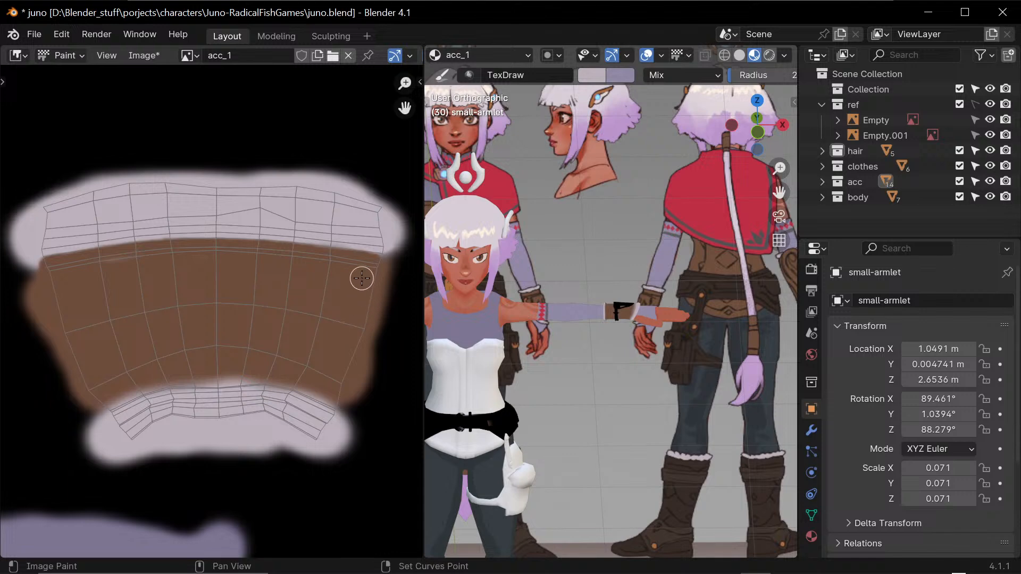
key("s")
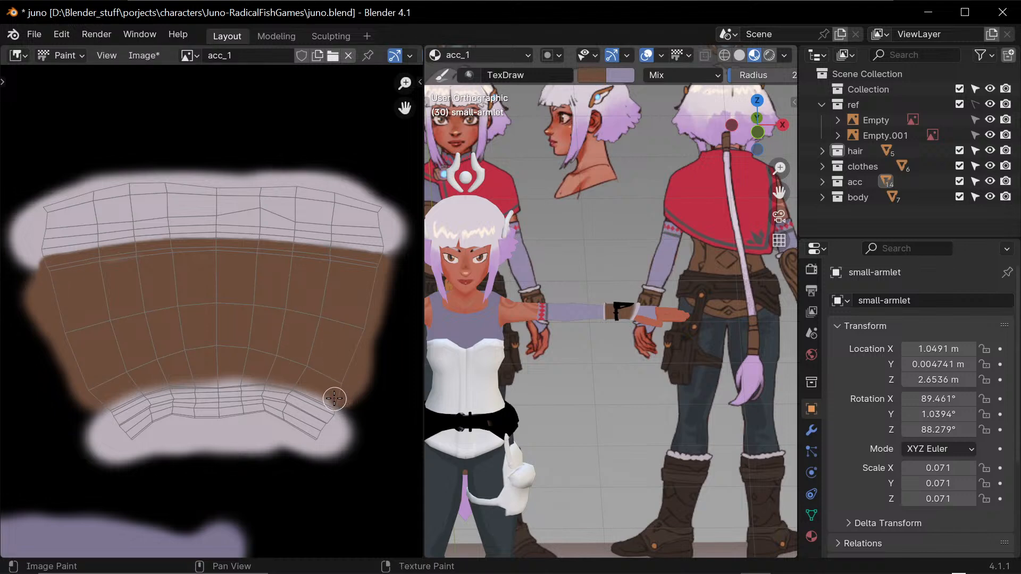
mouse_move(283, 382)
left_mouse_down()
mouse_move(158, 378)
mouse_move(117, 397)
left_mouse_up()
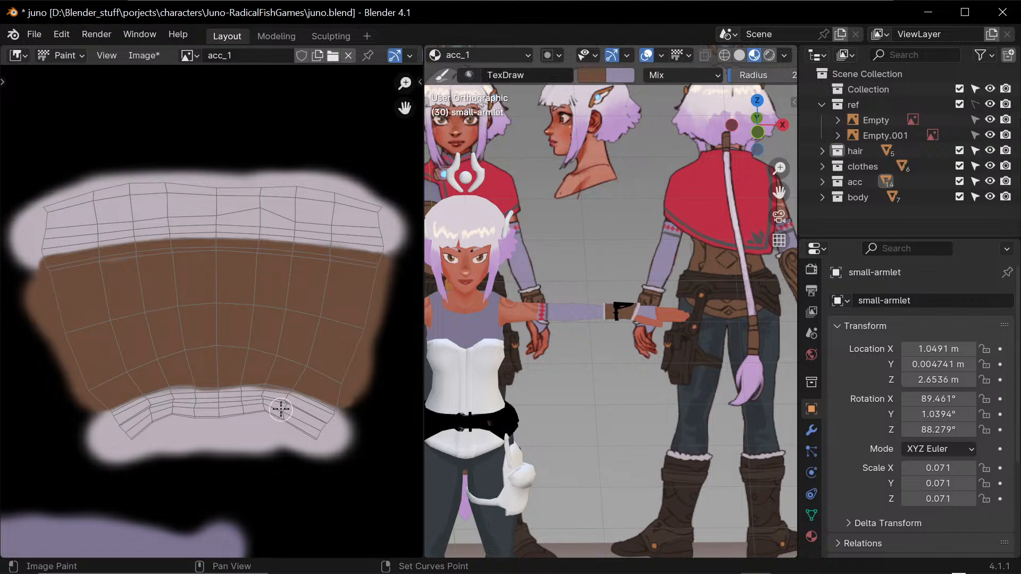
key("s")
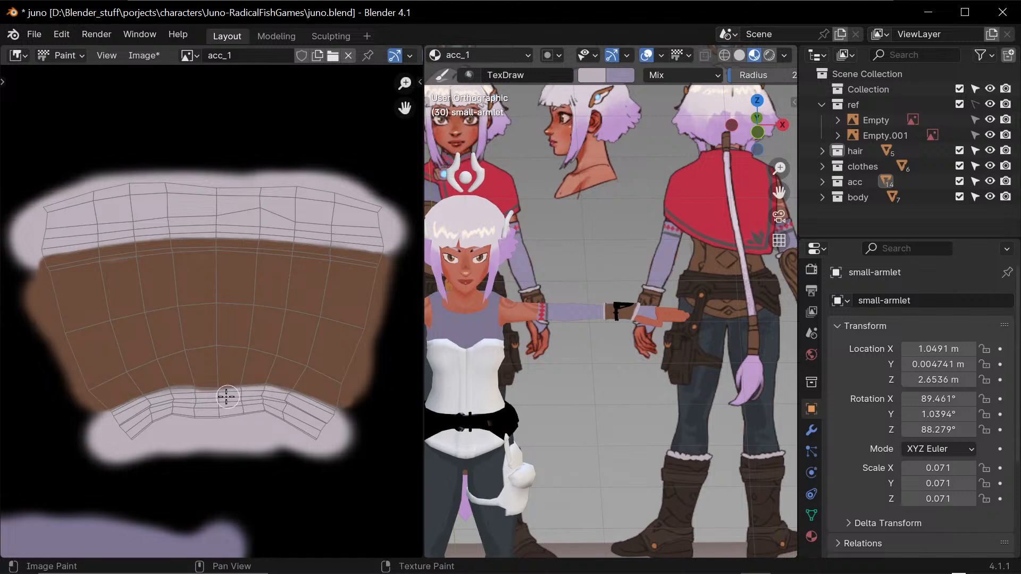
key("s")
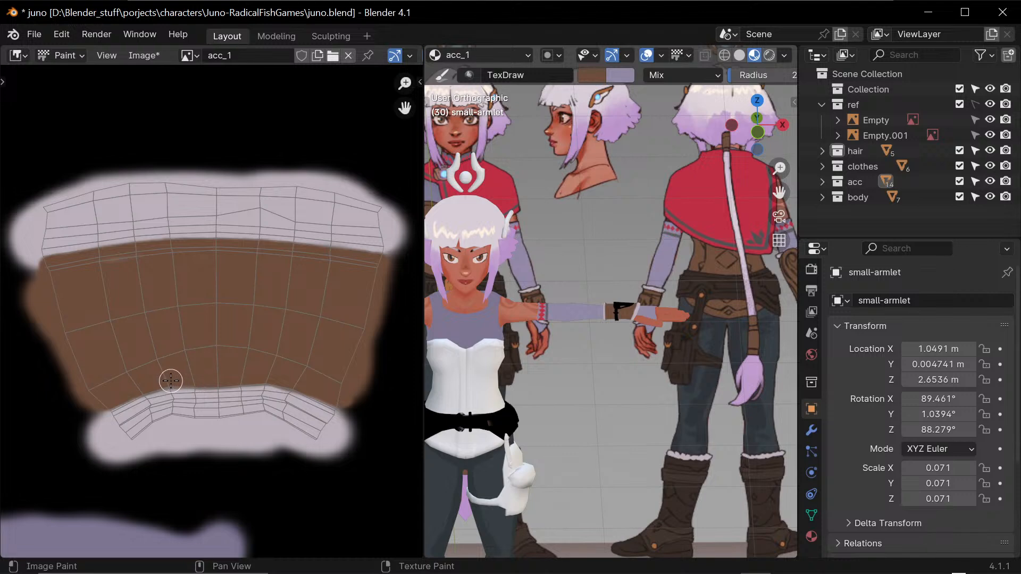
key("s")
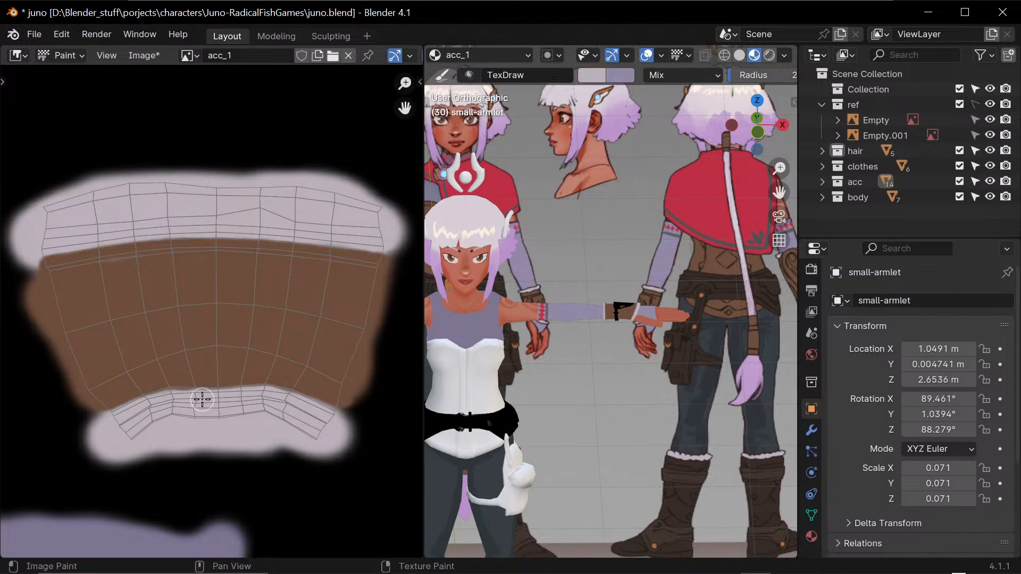
key("s")
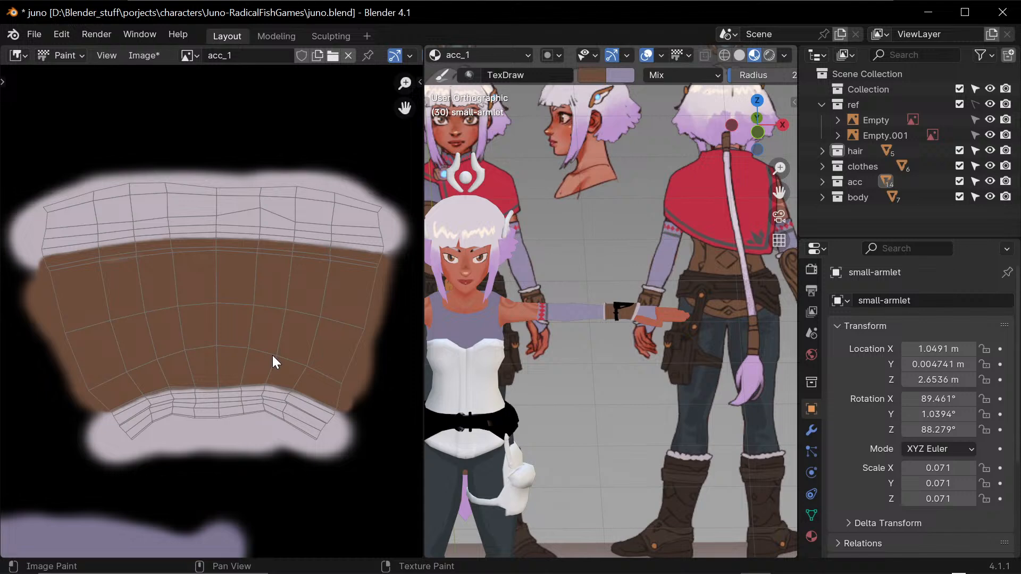
- Check the painted armlet around the wrist and switch texture painting to the black strap ornament, arm-let-acc
middle_click_drag(628, 385, 593, 356, "shift")
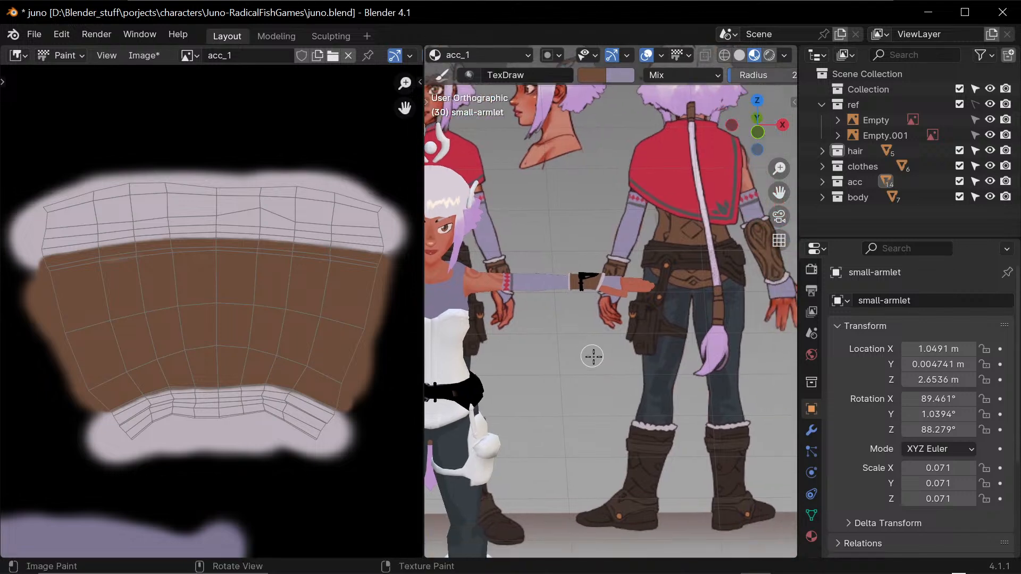
middle_click_drag(583, 454, 666, 296, "ctrl")
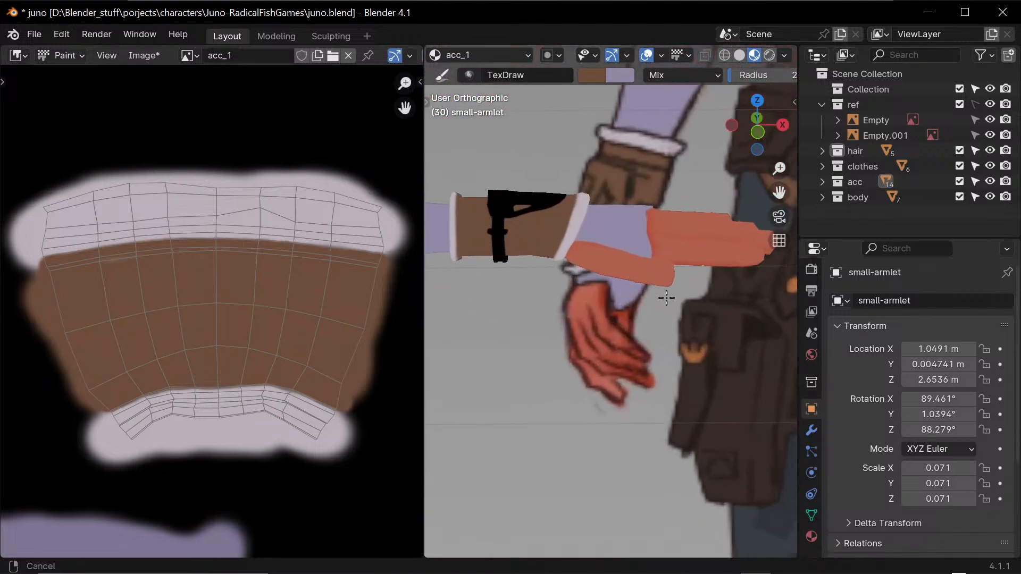
middle_click_drag(549, 347, 685, 384)
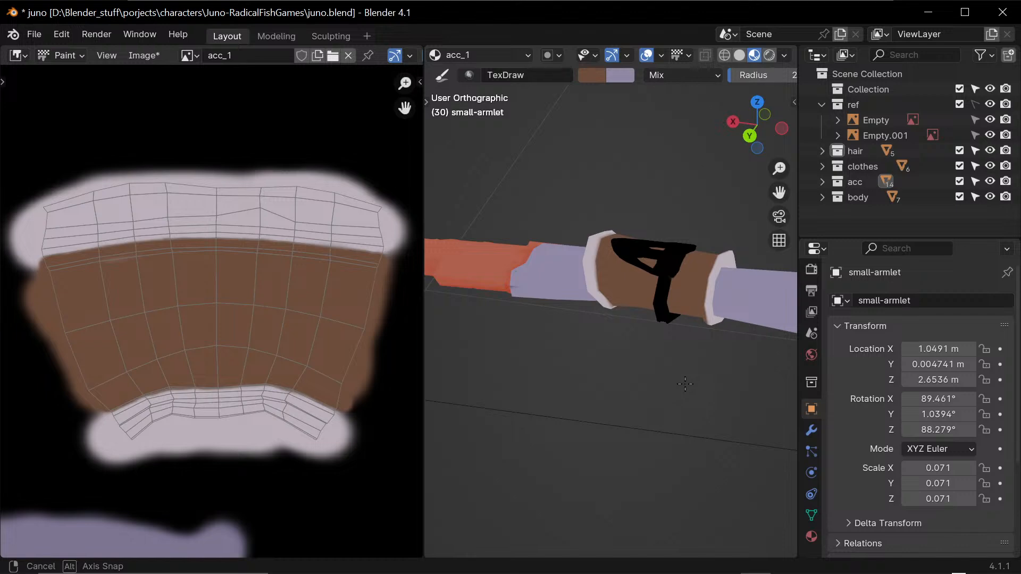
middle_click_drag(685, 384, 669, 408)
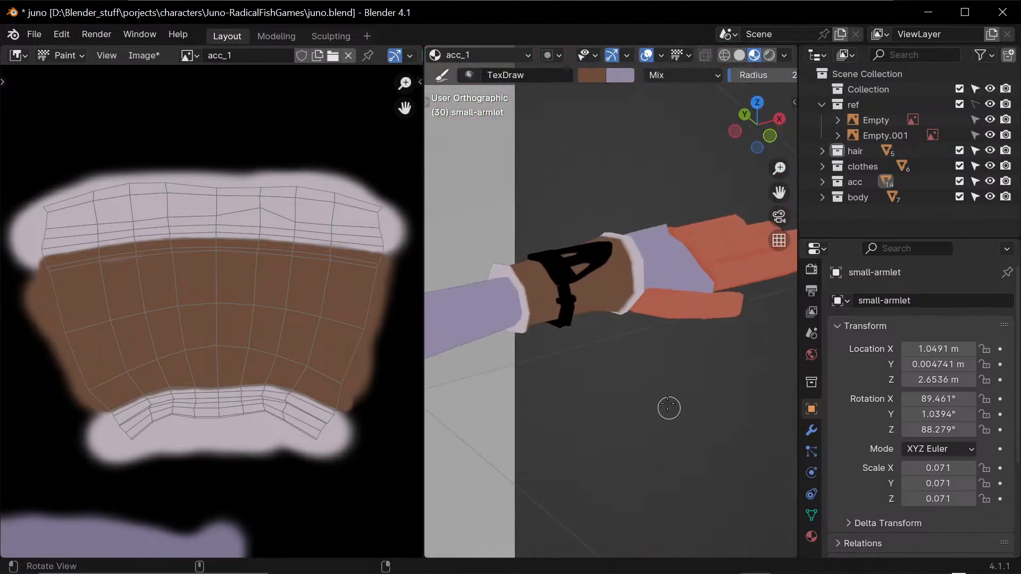
middle_click_drag(638, 366, 632, 392, "shift")
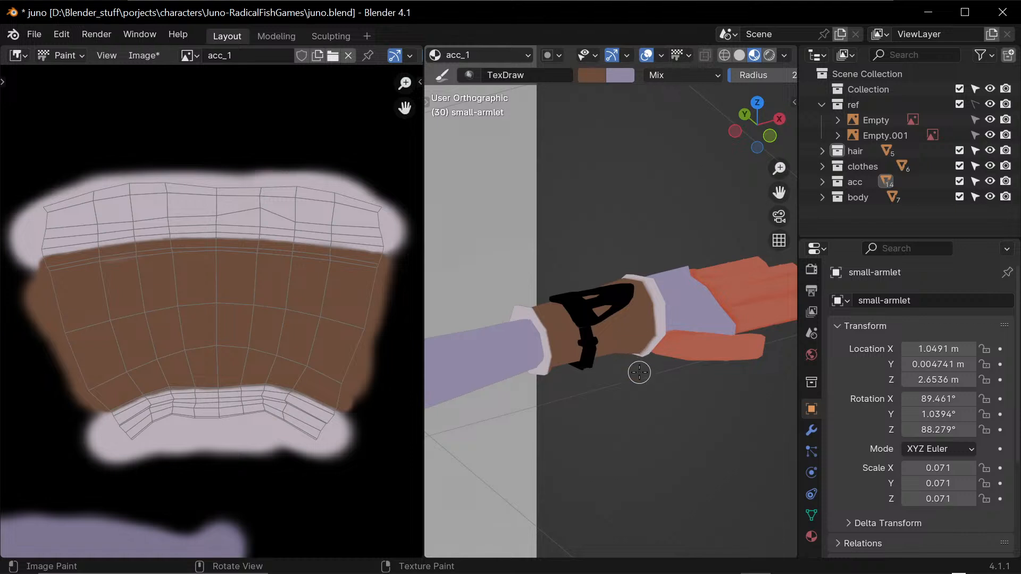
middle_click_drag(623, 371, 597, 331)
key("alt+q")
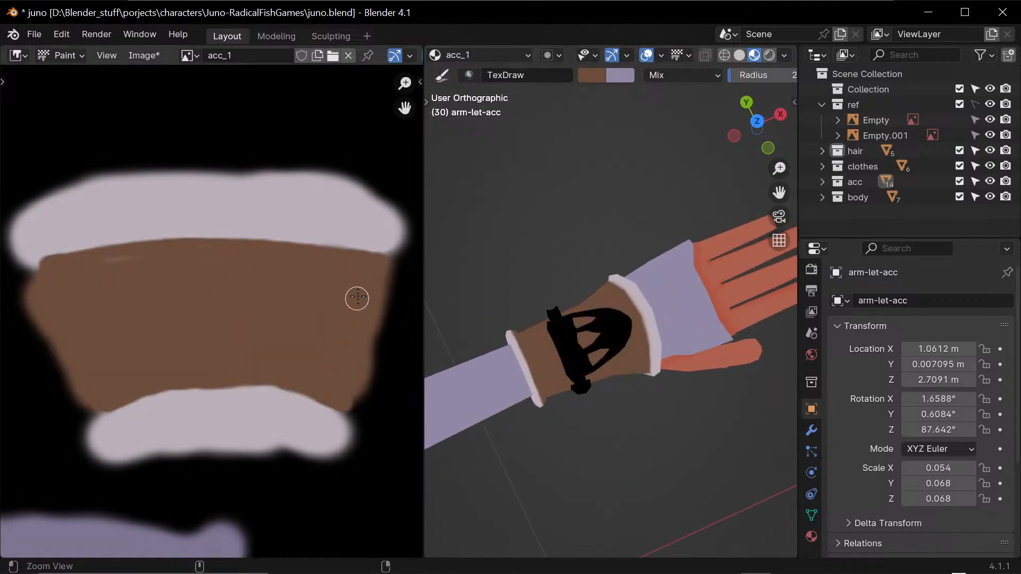
- Locate the arm-let-acc UV island in the acc_1 texture and examine it up close
middle_click_drag(353, 297, 317, 360, "ctrl")
middle_click_drag(284, 473, 345, 255)
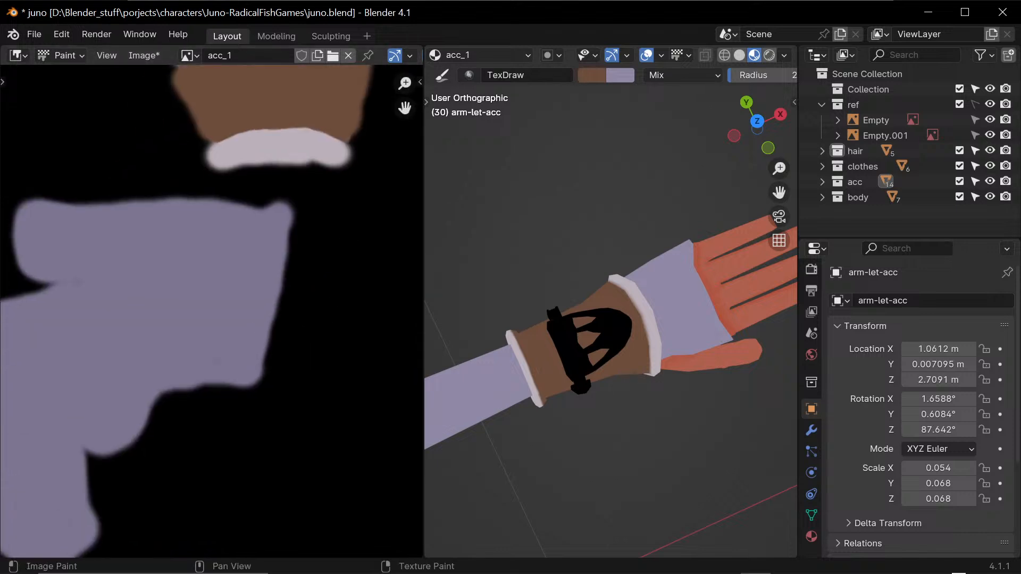
key("alt+Tab")
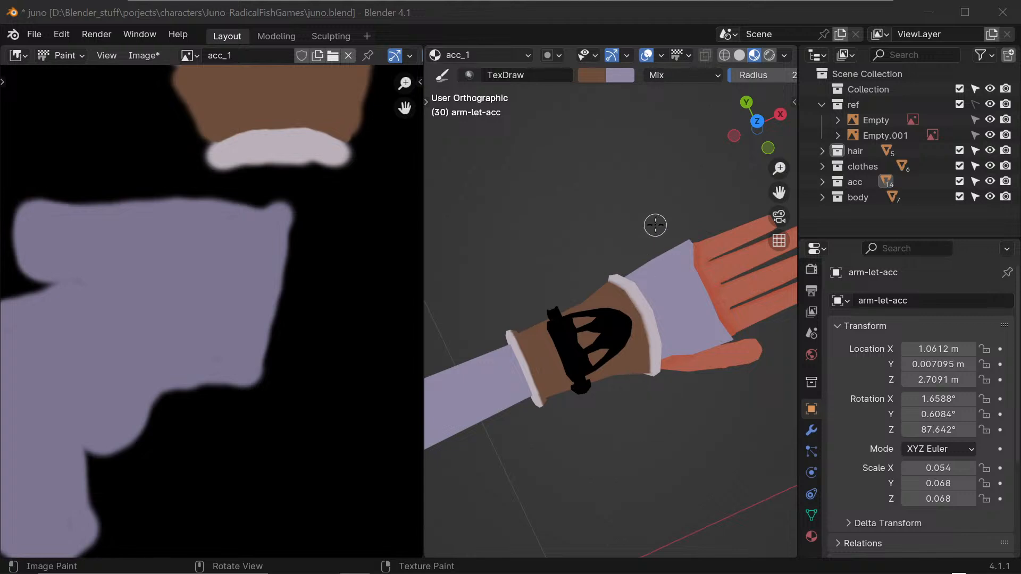
middle_click_drag(339, 276, 261, 360, "ctrl")
middle_click_drag(188, 412, 312, 318)
middle_click_drag(208, 433, 290, 159, "ctrl")
mouse_move(239, 364)
middle_mouse_down("ctrl")
mouse_move(317, 159)
mouse_move(263, 322)
mouse_move(227, 355)
middle_mouse_up("ctrl")
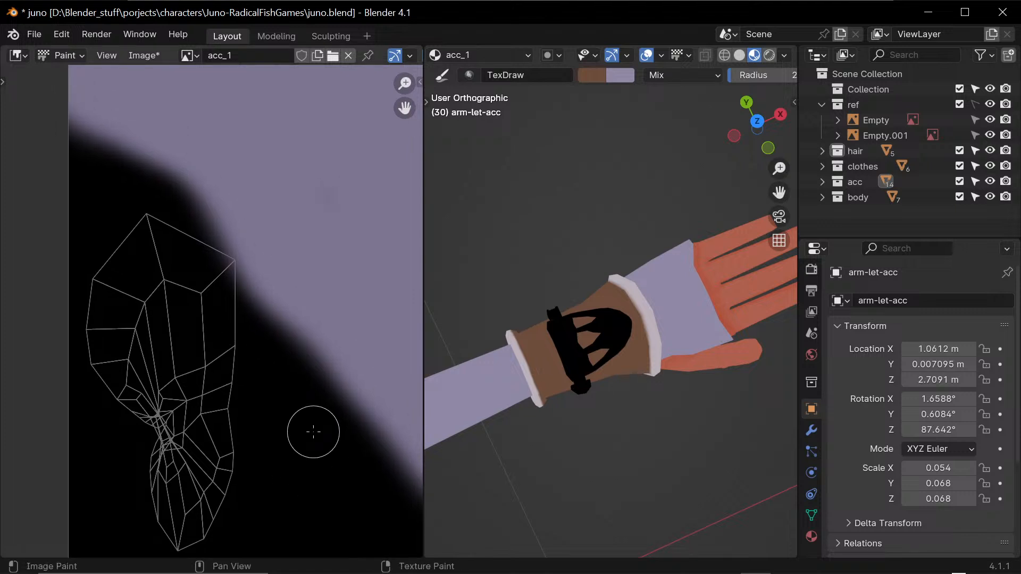
scroll(342, 445, "up", 6, "ctrl")
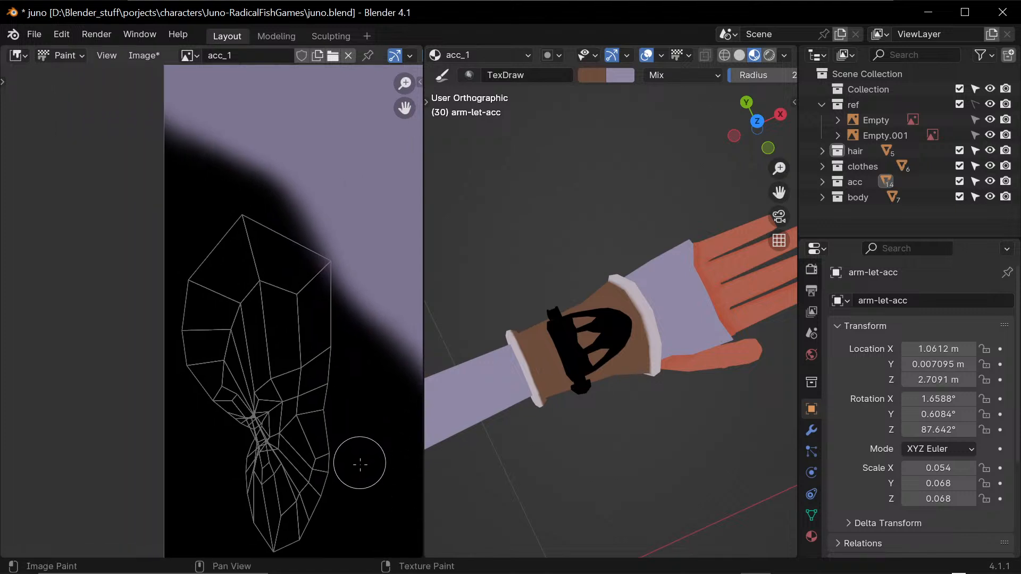
- Paint the entire arm-let-acc UV island brown in acc_1 and display the wireframe overlay on the models
mouse_move(325, 413)
left_mouse_down()
mouse_move(300, 484)
mouse_move(303, 506)
mouse_move(310, 453)
mouse_move(286, 418)
mouse_move(268, 468)
mouse_move(266, 522)
mouse_move(285, 467)
mouse_move(269, 524)
mouse_move(303, 506)
mouse_move(281, 528)
mouse_move(322, 358)
mouse_move(324, 278)
mouse_move(282, 238)
mouse_move(242, 222)
mouse_move(190, 308)
mouse_move(192, 358)
mouse_move(218, 429)
mouse_move(216, 336)
mouse_move(242, 279)
mouse_move(289, 372)
mouse_move(271, 258)
mouse_move(289, 406)
mouse_move(247, 417)
mouse_move(270, 406)
mouse_move(242, 473)
mouse_move(239, 429)
left_mouse_up()
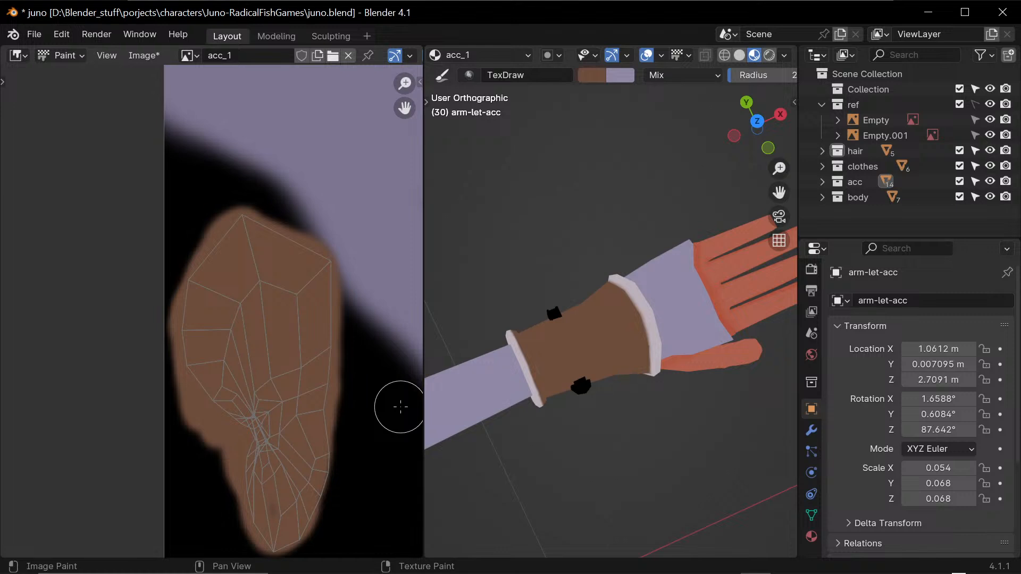
key("q")
left_click(633, 356)
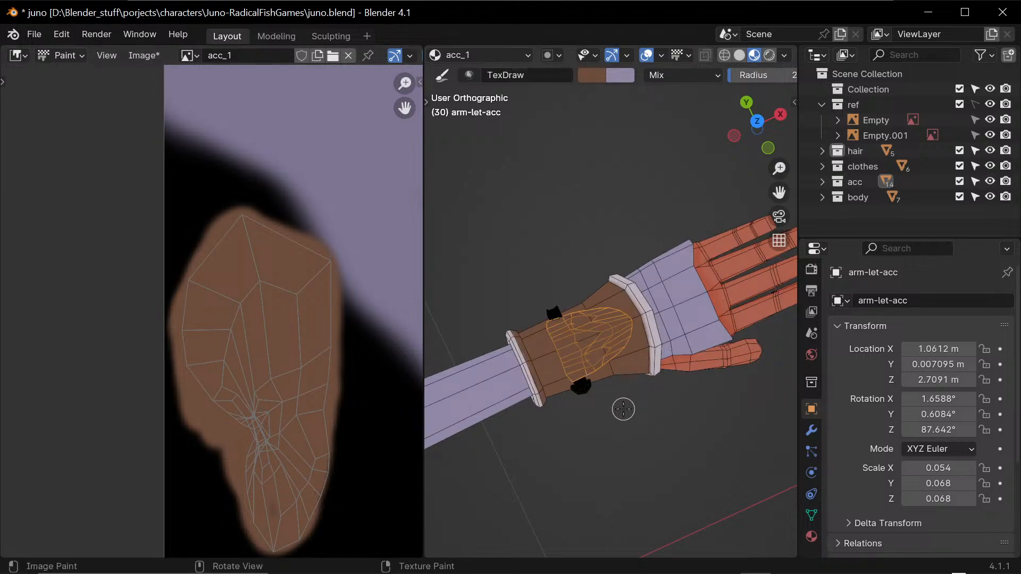
- Sample black from the strap, shrink the brush, and dab test marks on the brown wrist ornament
middle_click_drag(630, 413, 639, 416)
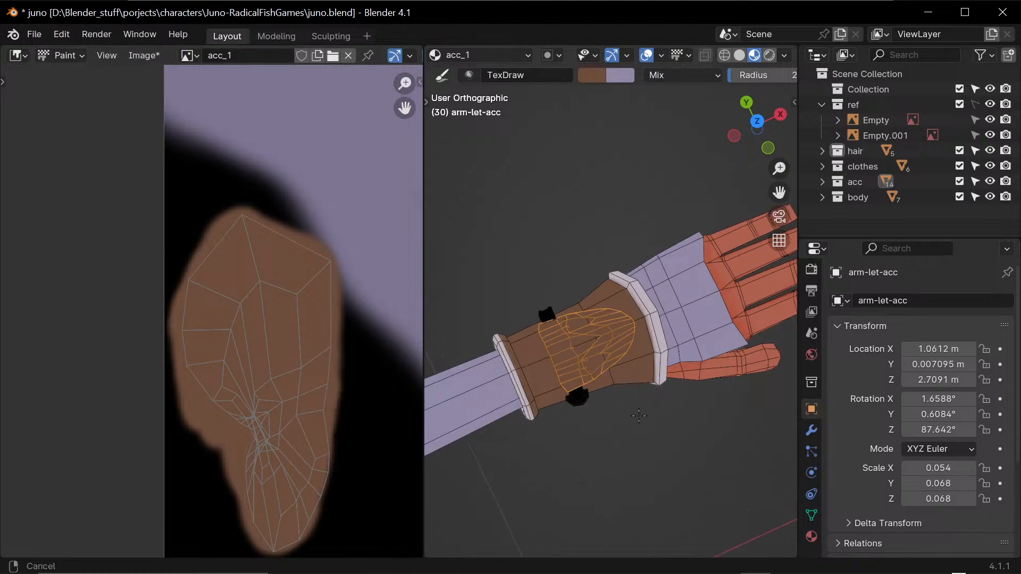
scroll(689, 333, "up", 5)
mouse_move(623, 356)
middle_mouse_down()
mouse_move(621, 298)
mouse_move(616, 320)
middle_mouse_up()
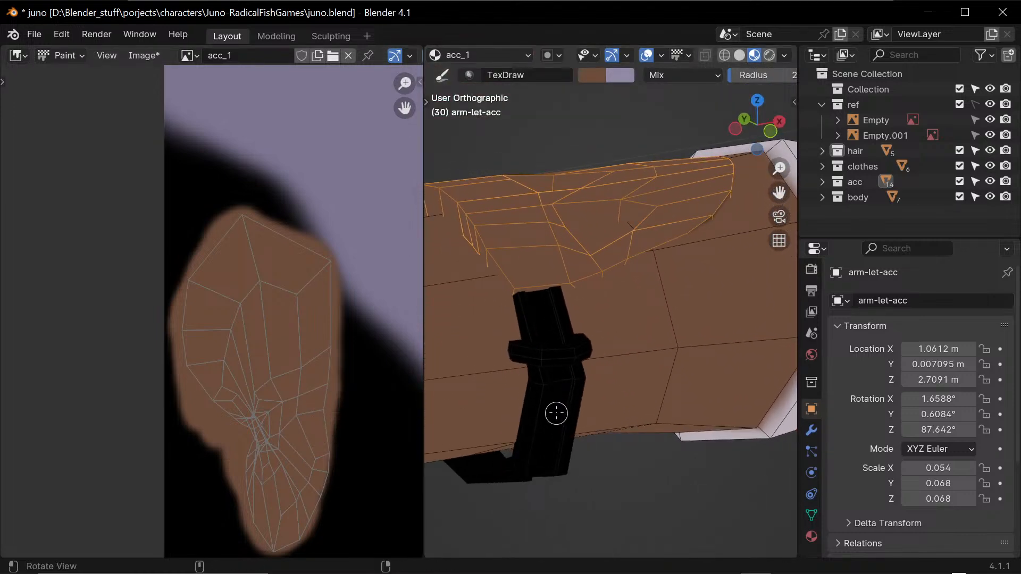
key("s")
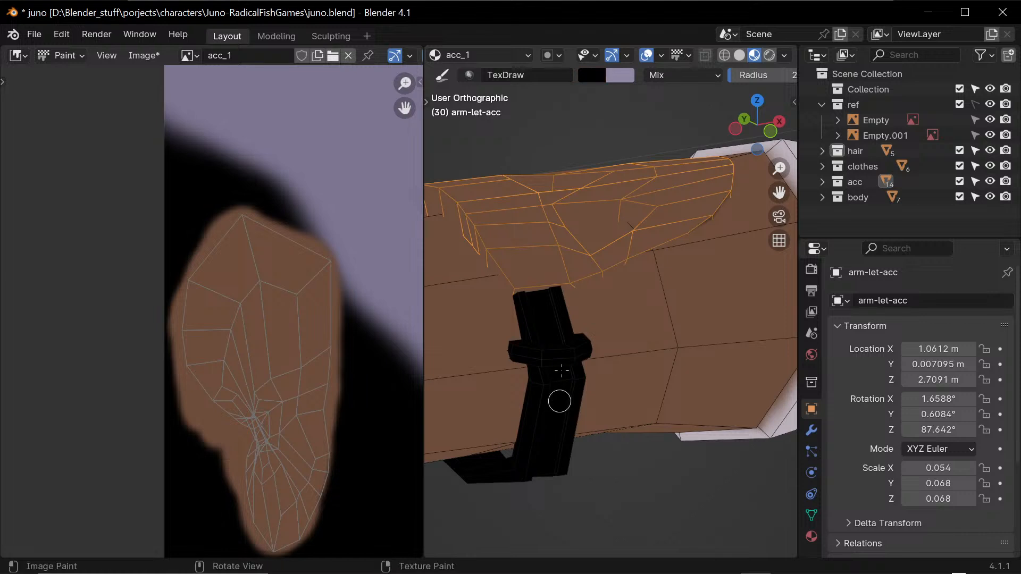
key("f")
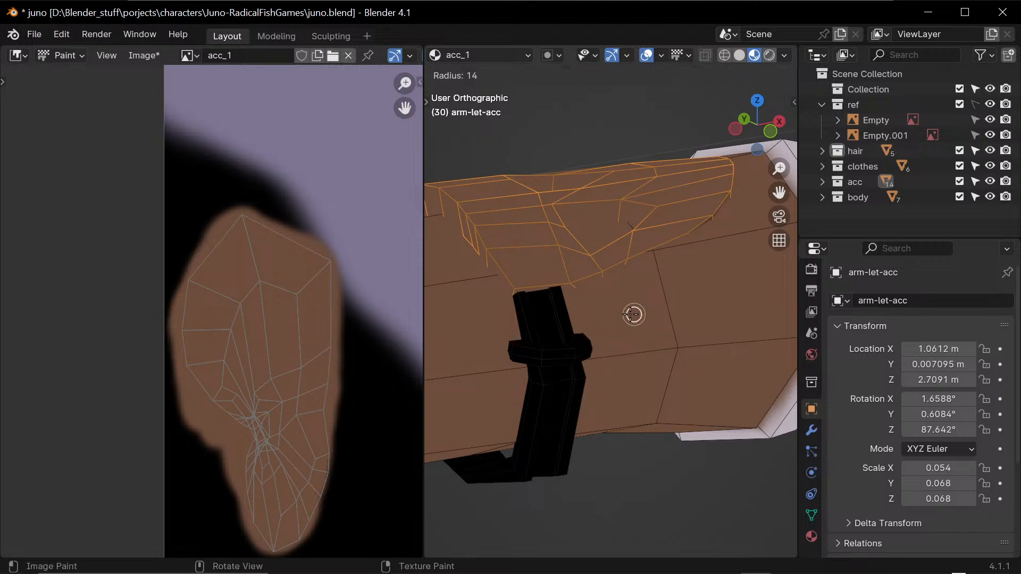
left_click(628, 318)
scroll(612, 362, "up", 3, "shift")
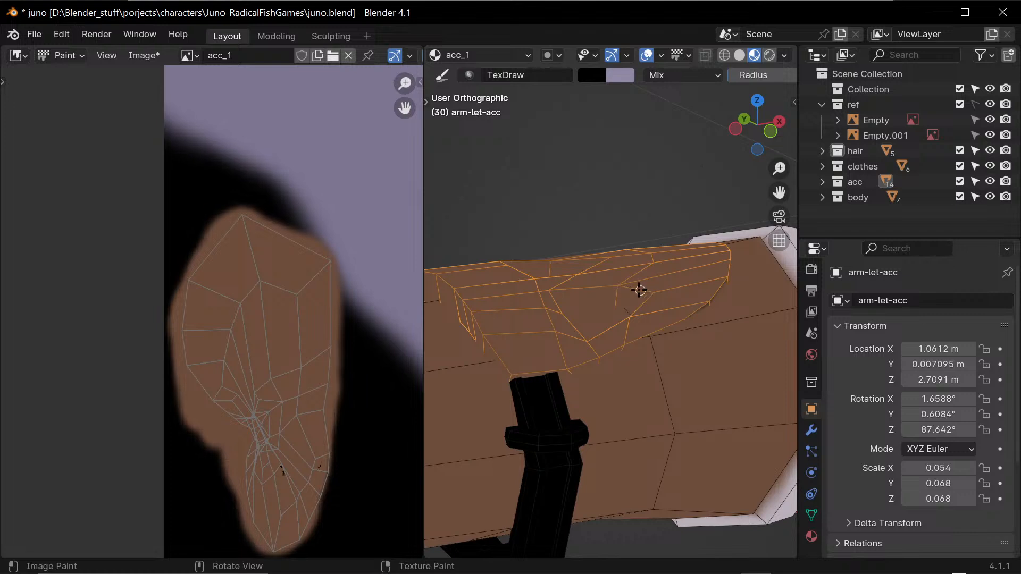
middle_click_drag(607, 292, 601, 363)
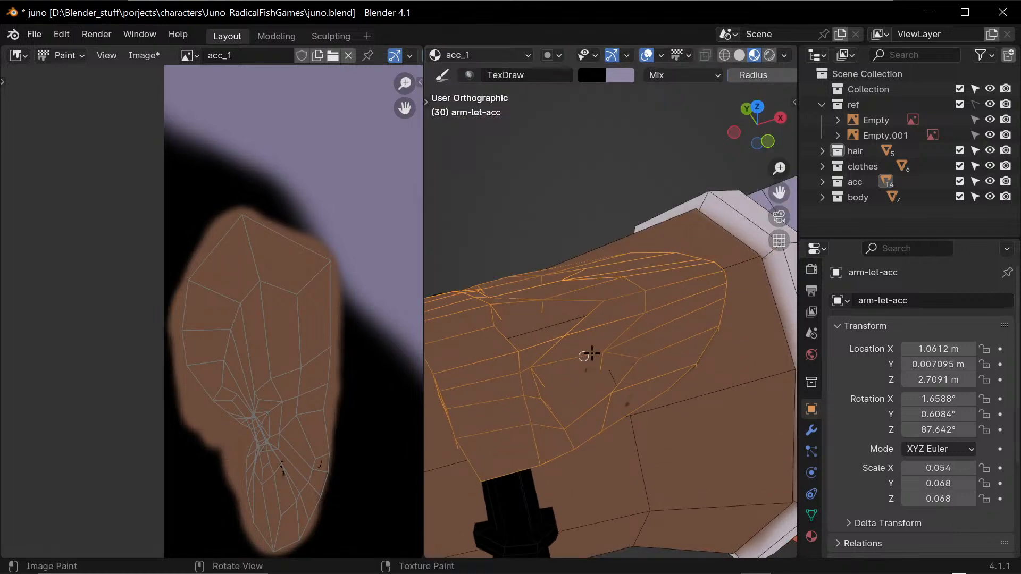
- Recalculate the normals of the selected arm-let-acc faces in Edit Mode and return to Texture Paint
key("ctrl+Tab")
left_click(700, 384)
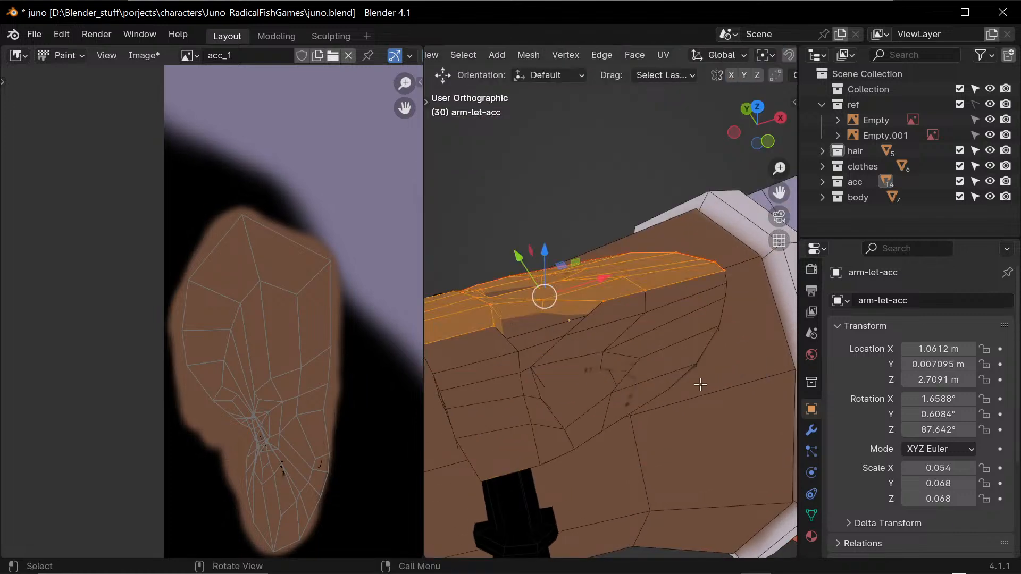
key("shift+n")
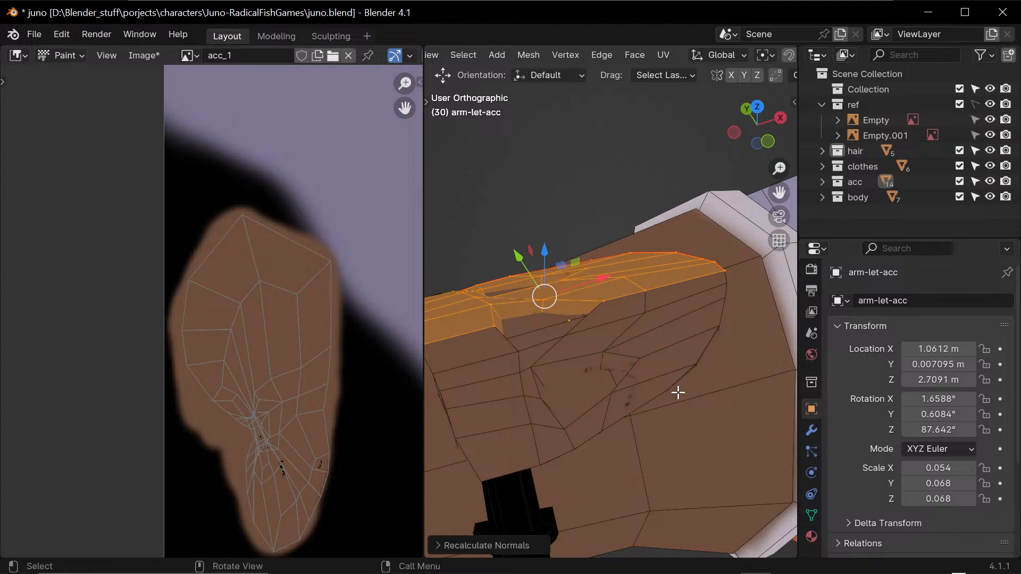
mouse_move(548, 473)
middle_mouse_down()
mouse_move(572, 412)
mouse_move(687, 345)
mouse_move(726, 363)
middle_mouse_up()
key("ctrl+Tab")
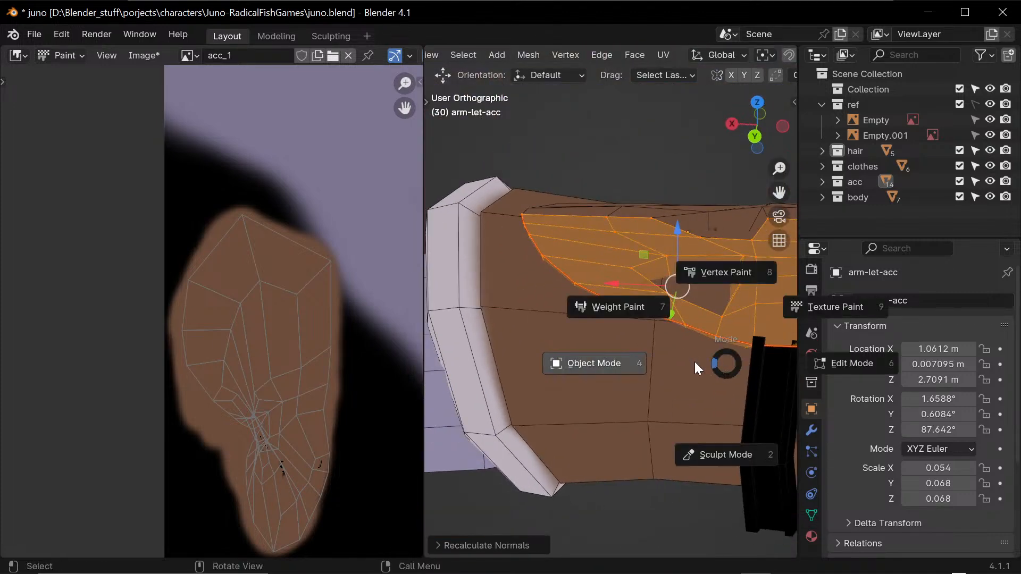
left_click(831, 311)
- Try painting black strokes on the ornament along the edges of its cutouts
scroll(726, 368, "up", 5)
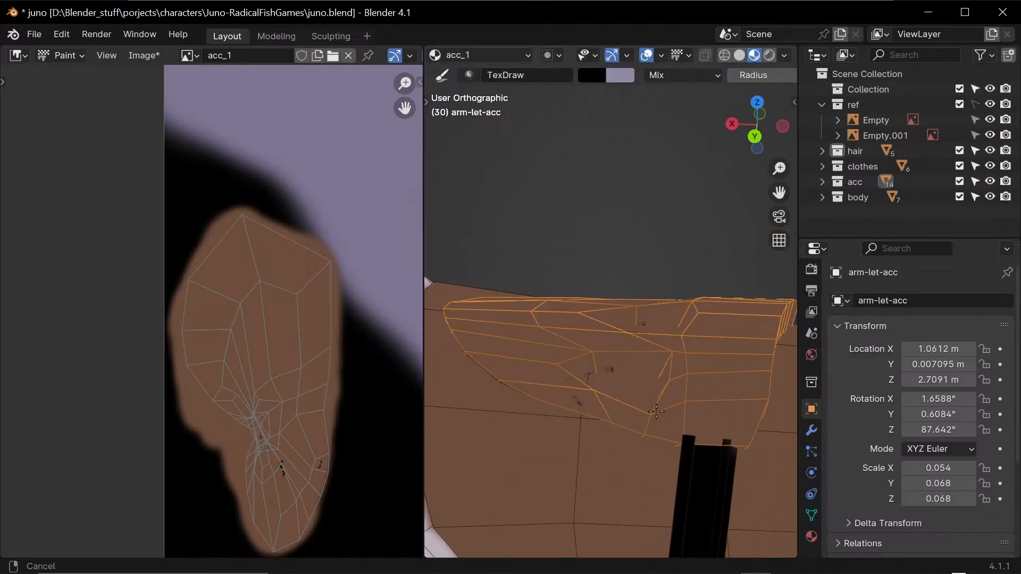
middle_click_drag(727, 368, 692, 400)
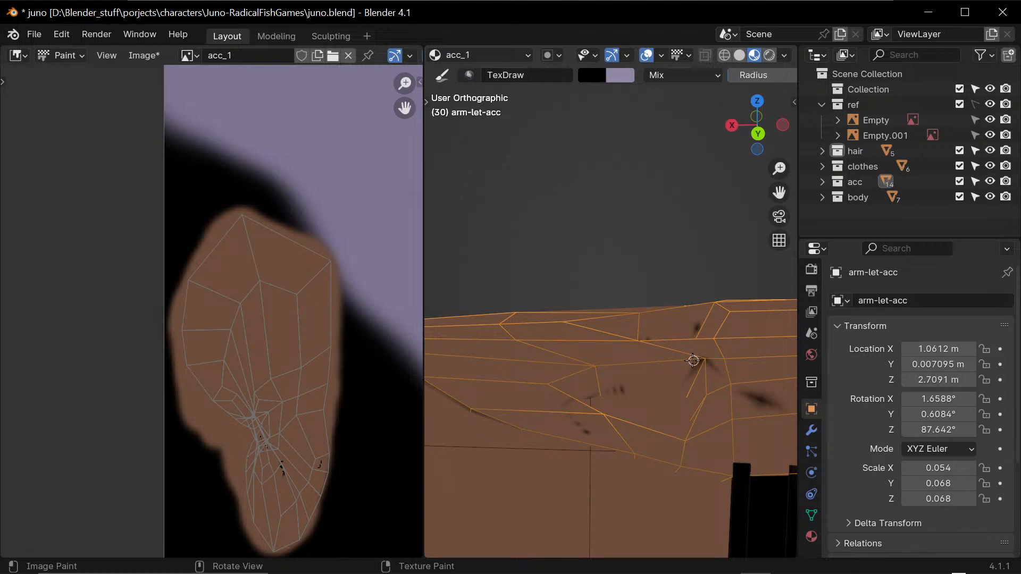
left_click_drag(693, 361, 658, 362)
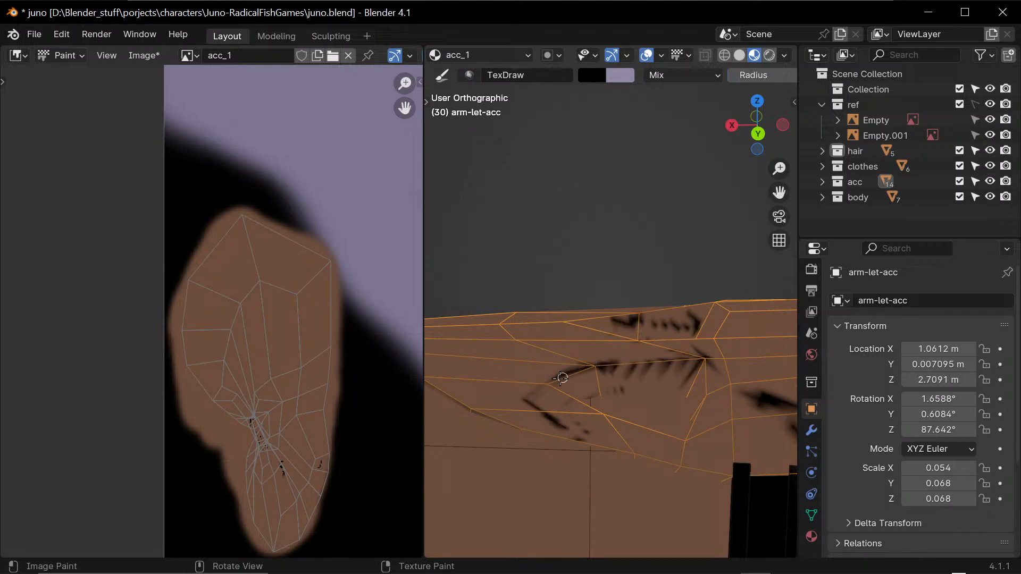
middle_click_drag(579, 406, 665, 416)
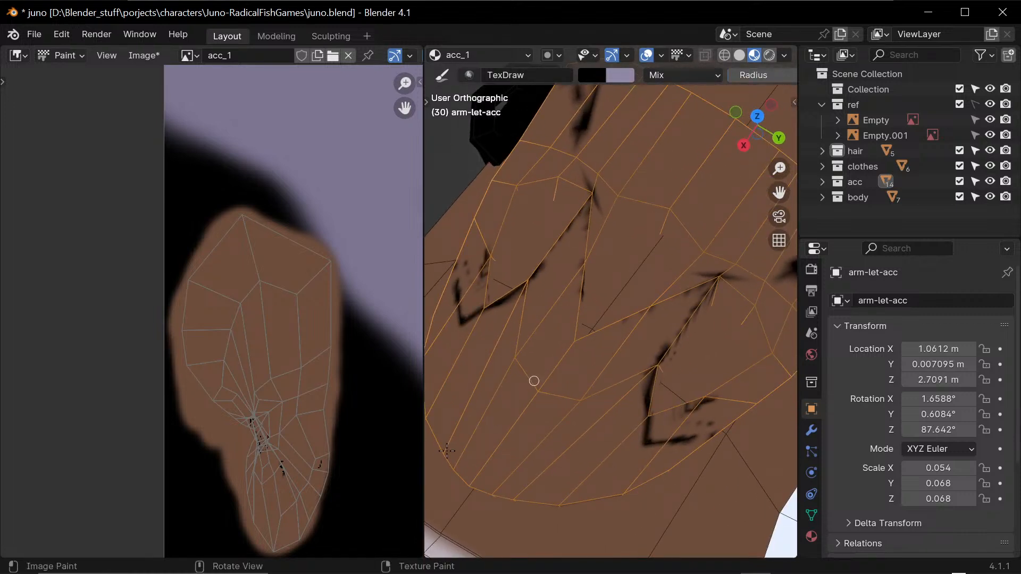
- Try a black stroke across the crowded centre of the ornament's UV island, and undo the recent black strokes
scroll(335, 475, "up", 4)
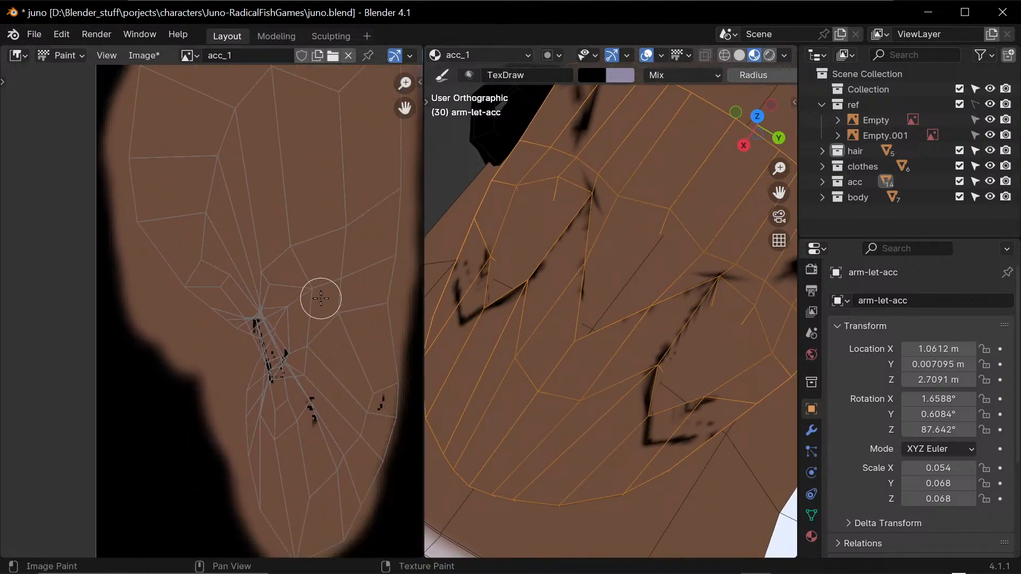
middle_click_drag(341, 424, 342, 406)
scroll(380, 334, "up", 2)
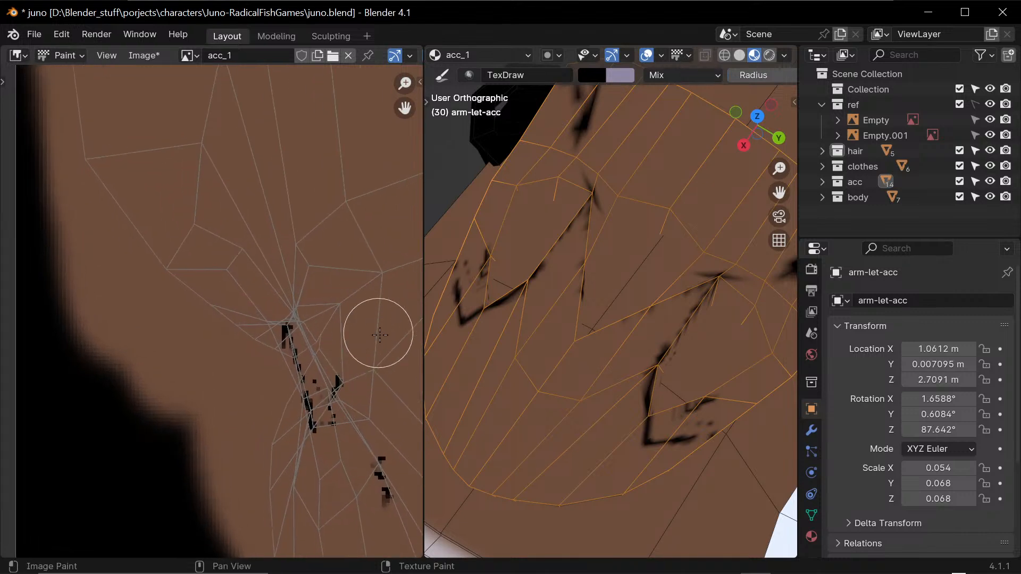
scroll(371, 388, "down", 2)
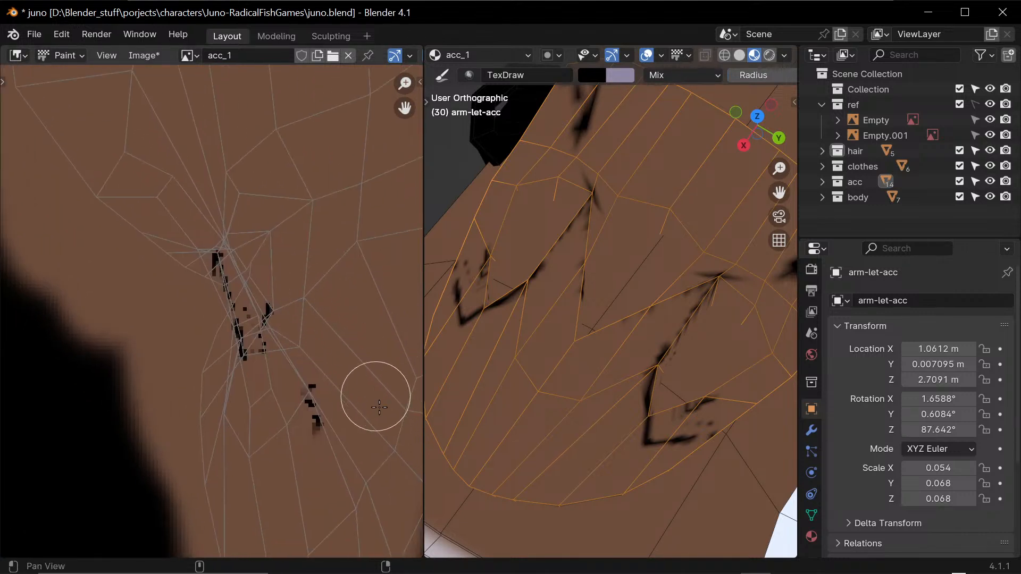
mouse_move(307, 371)
left_mouse_down()
mouse_move(318, 410)
mouse_move(271, 345)
left_mouse_up()
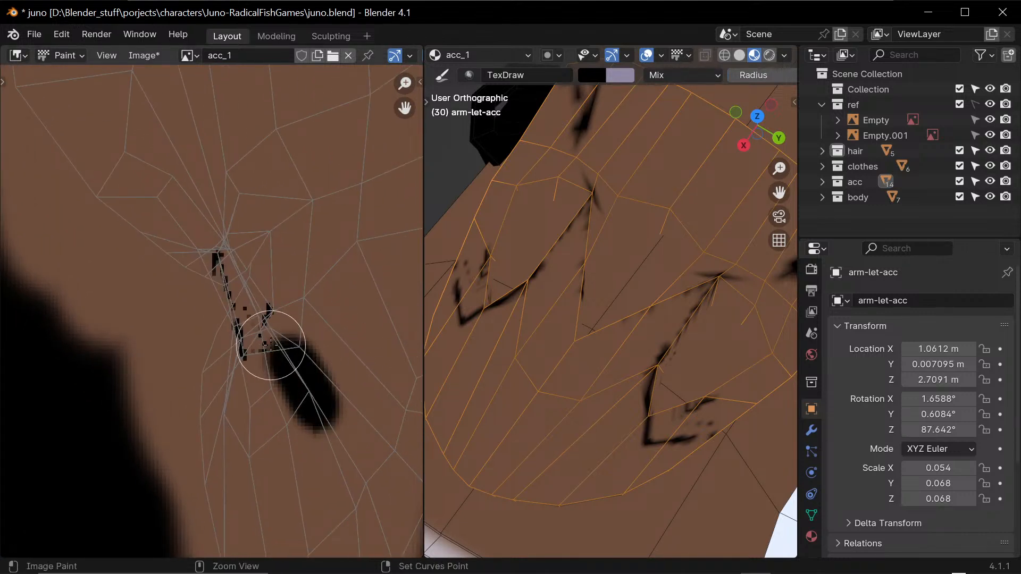
key("ctrl+z")
key("ctrl+z")
key("ctrl+z")
key("ctrl+z")
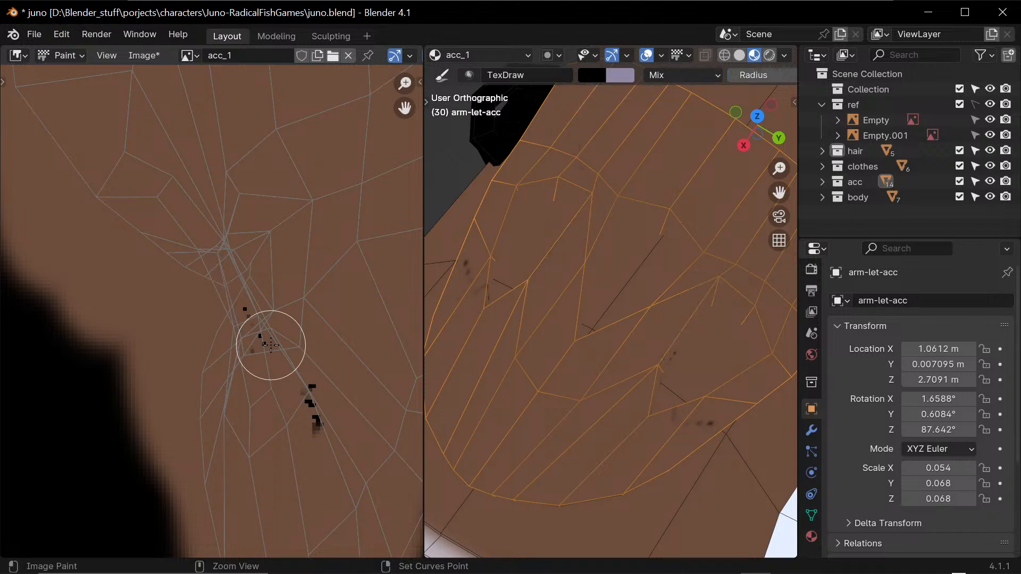
- Select the edge loop around the ornament's side cutout in Edit Mode and mark it as a seam
key("Tab")
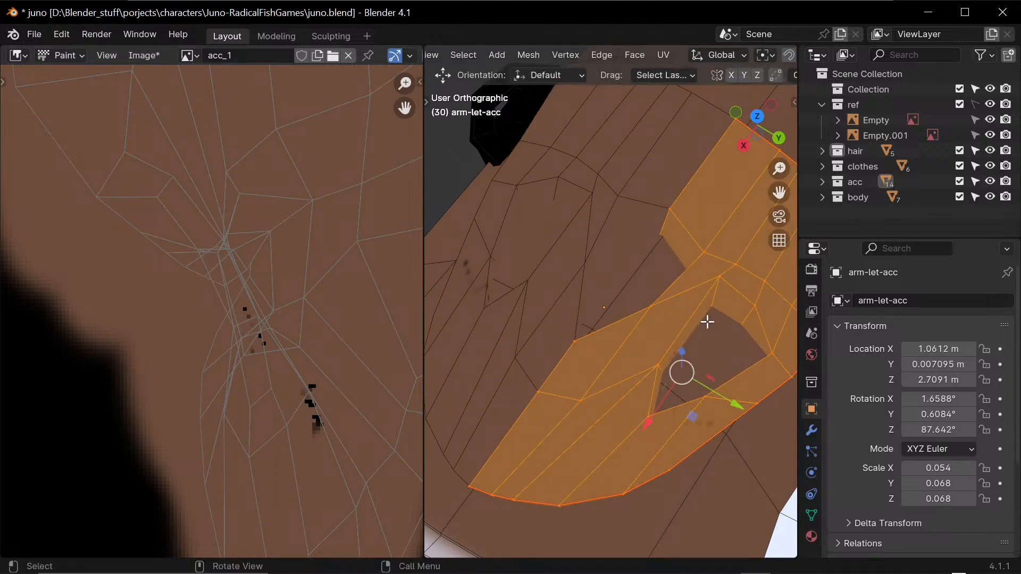
key("ctrl+Tab")
left_click(814, 271)
middle_click_drag(731, 318, 625, 326, "shift")
key("ctrl+Tab")
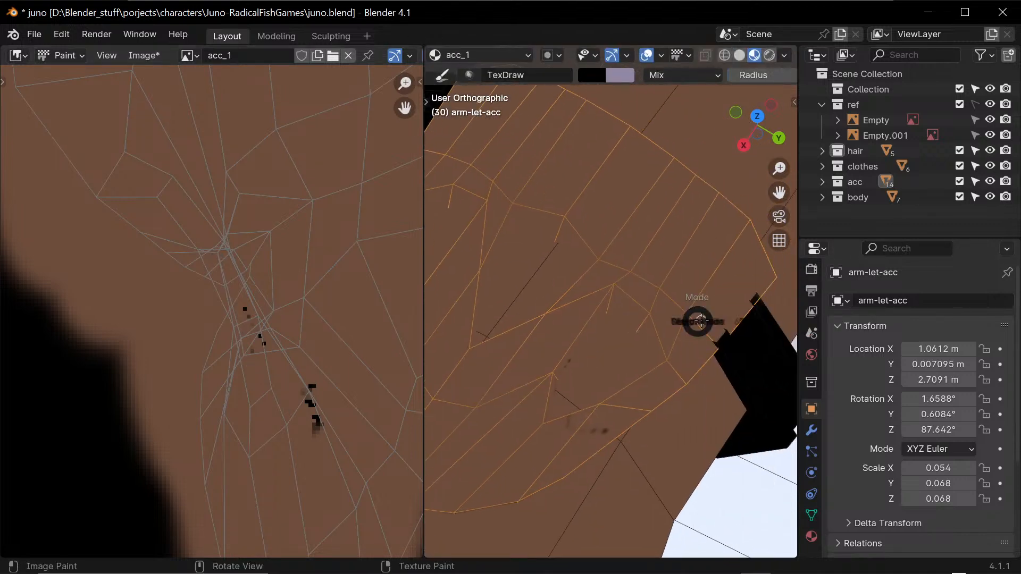
left_click(791, 320)
middle_click_drag(777, 332, 656, 436)
left_click(579, 399)
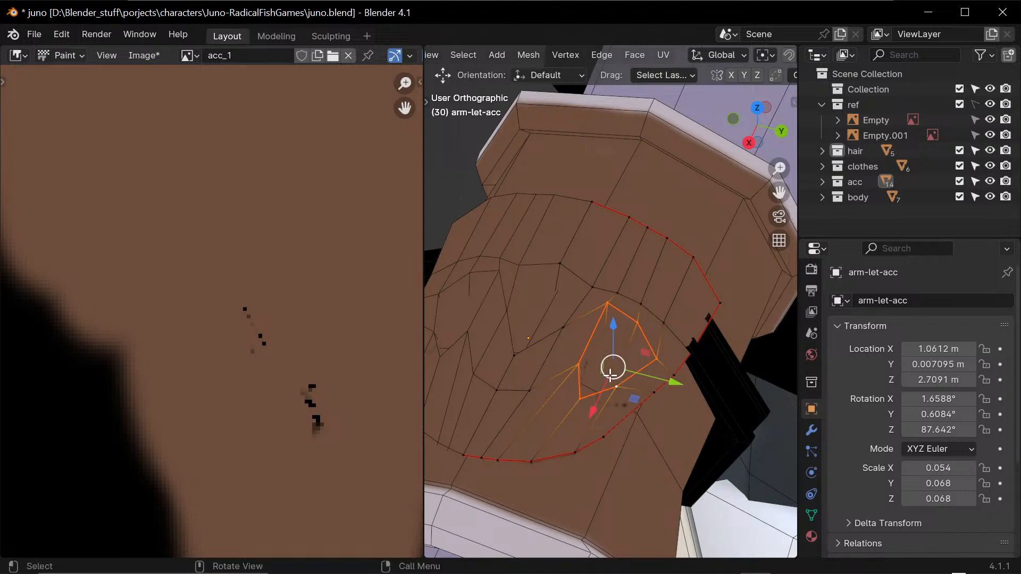
middle_click_drag(611, 376, 581, 317)
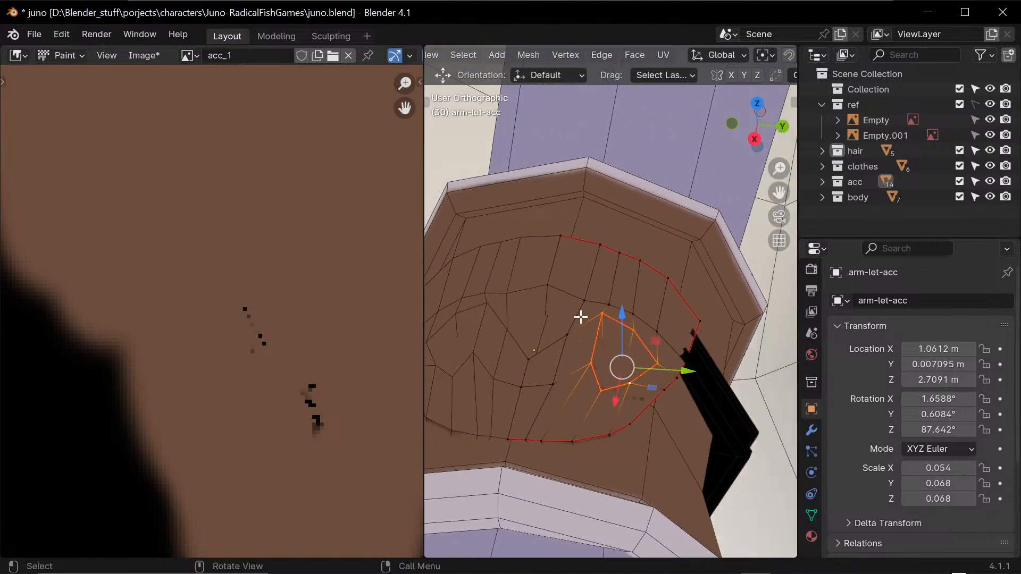
key("q")
left_click(584, 378)
- Mark a seam along the ornament's centre line between its outer rim and the middle cutout
middle_click_drag(638, 355, 600, 355)
left_click(547, 196)
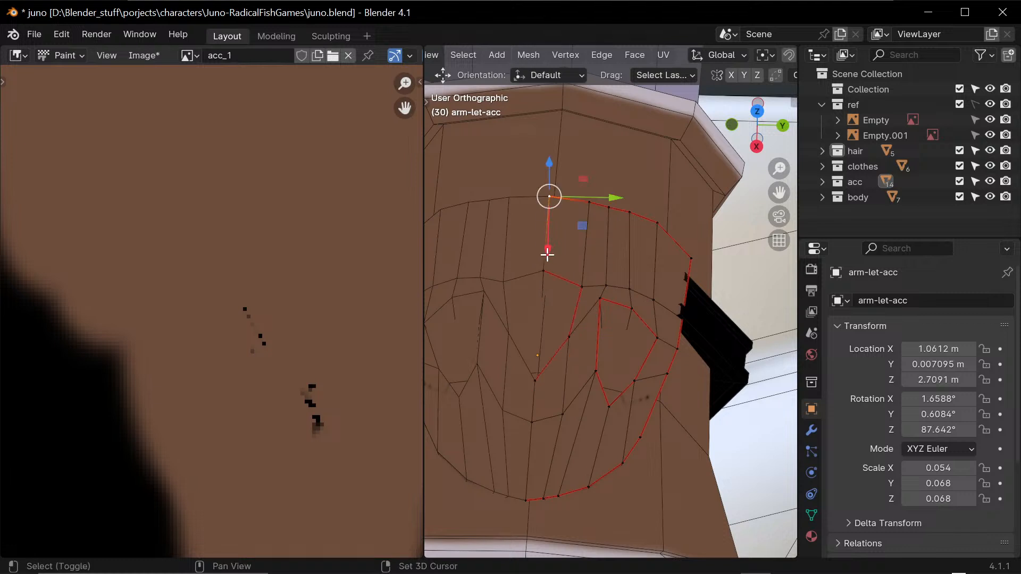
left_click(543, 270, "shift")
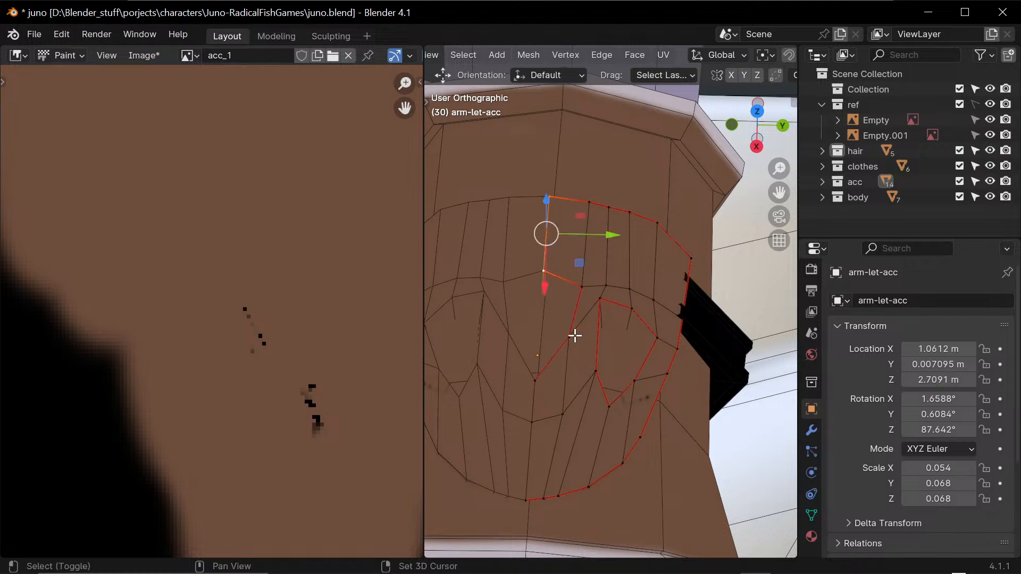
key("q")
left_click(561, 391)
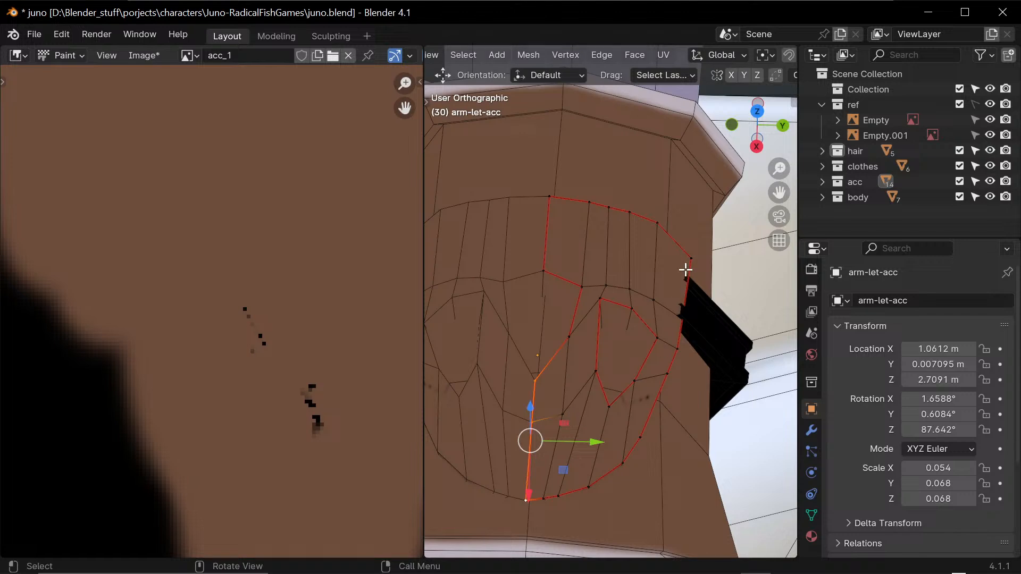
- Isolate arm-let-acc in local view, switch to face selection, and bring its back side into view
middle_click_drag(685, 270, 575, 441)
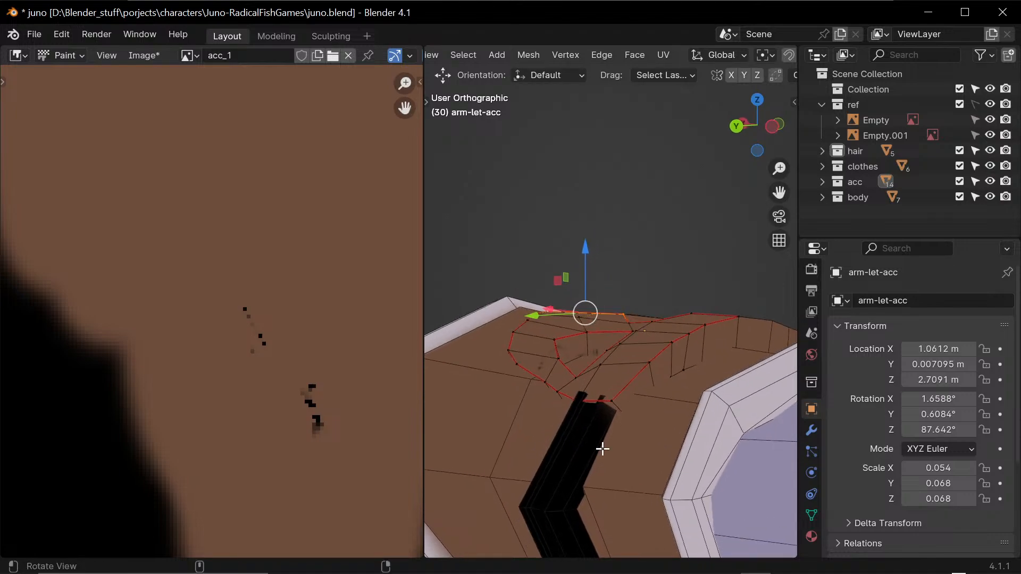
middle_click_drag(651, 410, 633, 315)
key("KP_Divide")
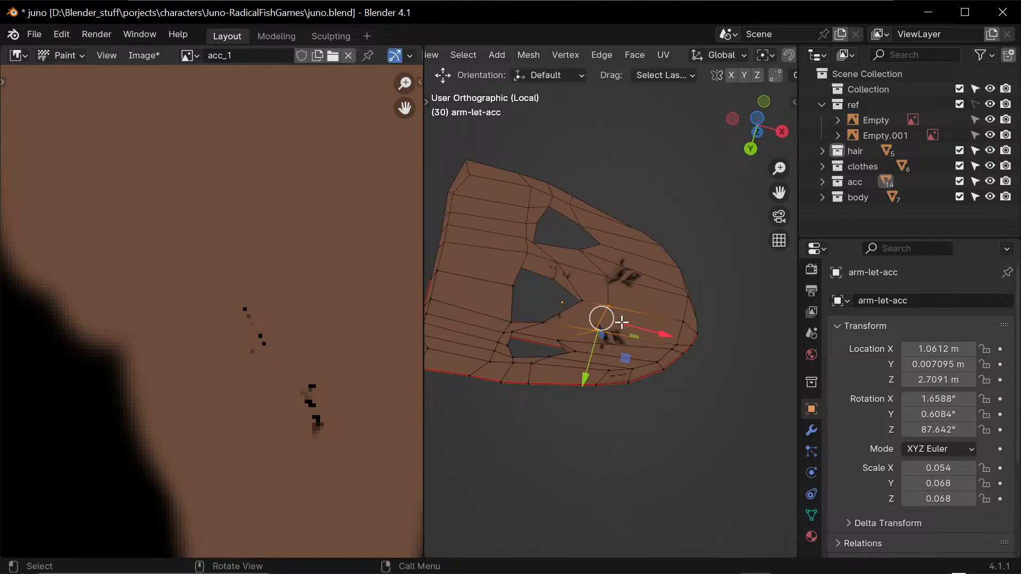
key("x")
left_click(621, 322)
middle_click_drag(624, 341, 678, 365)
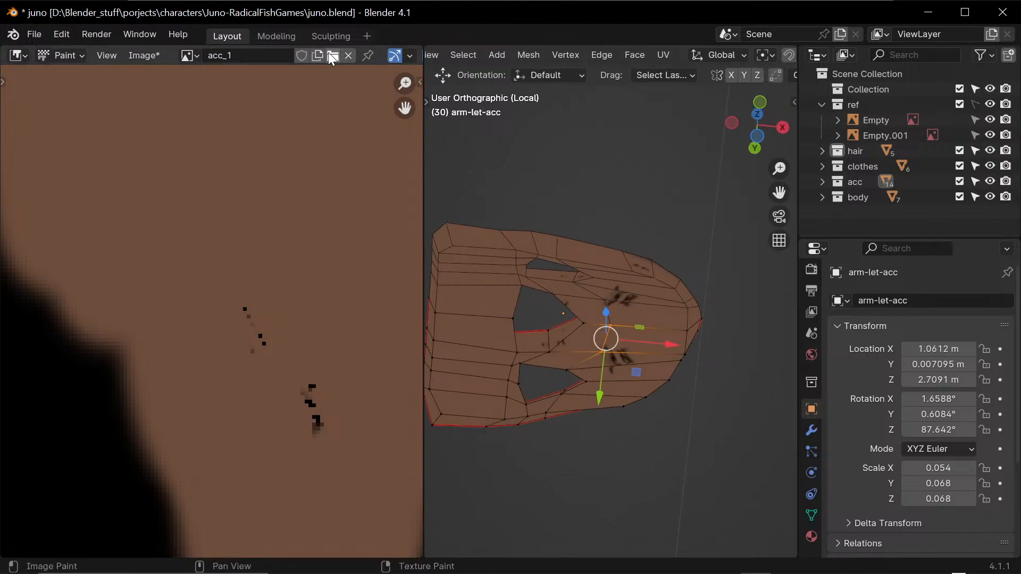
scroll(543, 54, "up", 5)
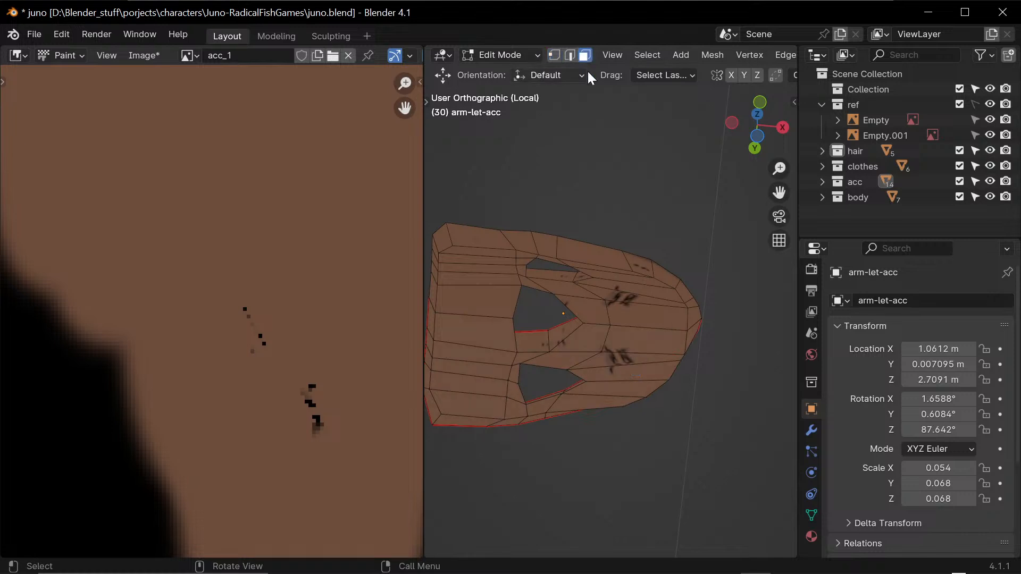
middle_click_drag(617, 255, 462, 224)
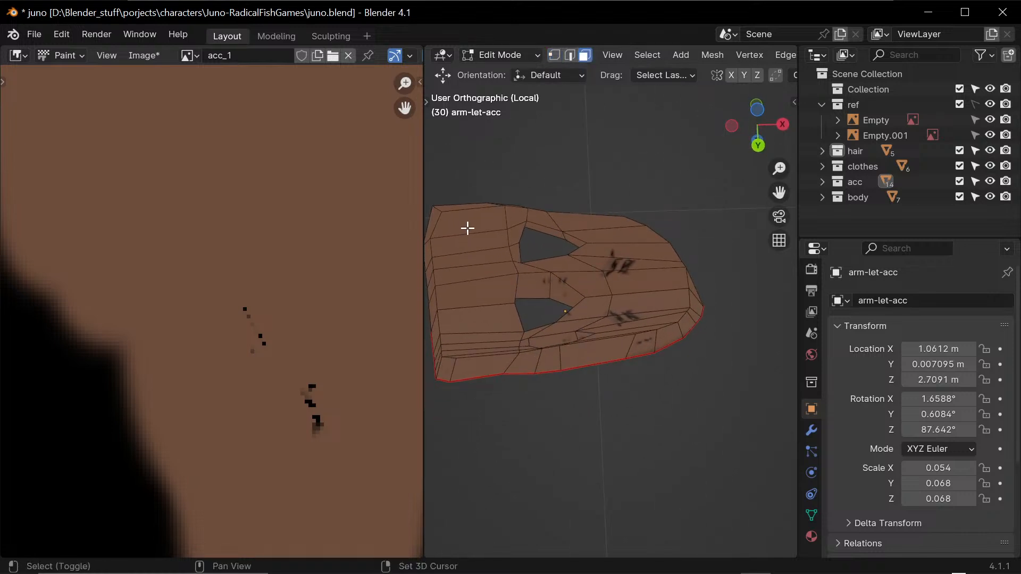
- Select the inner back faces across one half of arm-let-acc, around and between its cutouts, and delete them as faces
middle_click_drag(622, 329, 565, 297)
left_click(659, 318, "alt")
left_click(589, 296)
left_click(553, 257, "shift")
left_click(540, 289, "shift")
left_click(530, 269, "shift")
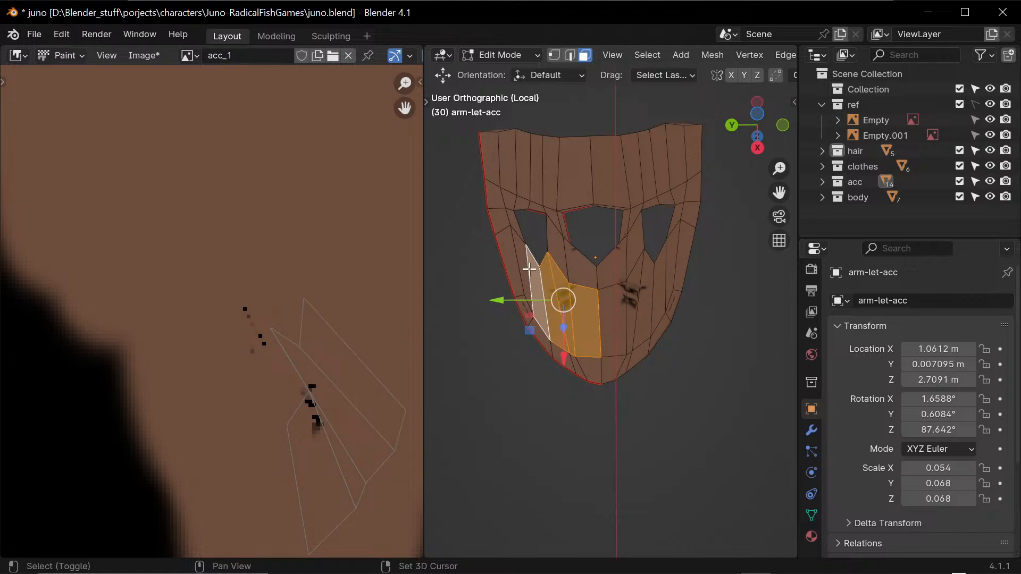
left_click(529, 269, "shift")
left_click(533, 278, "shift")
left_click(525, 271, "shift")
middle_click_drag(561, 221, 571, 267)
left_click(571, 268, "shift")
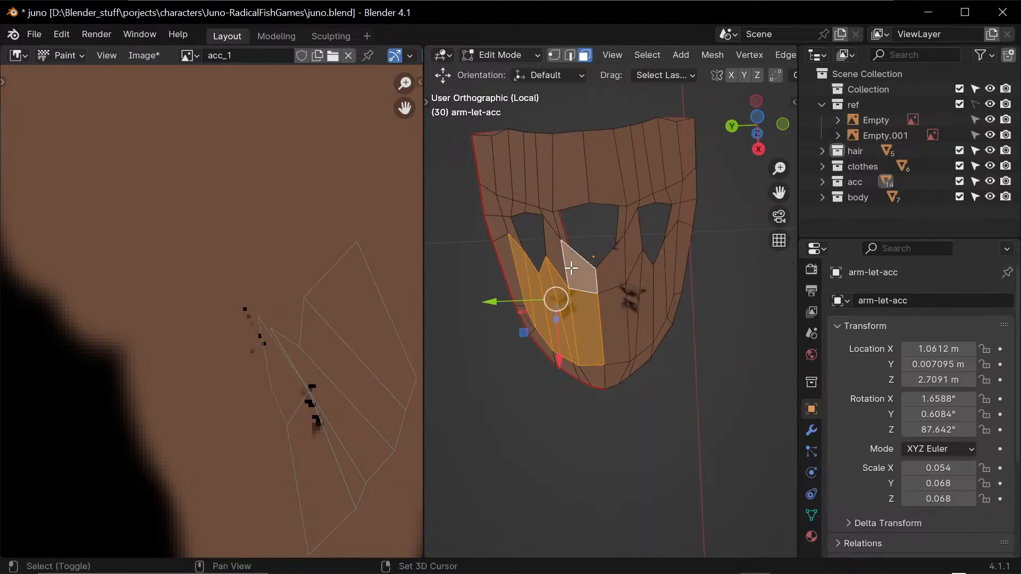
left_click(573, 178, "shift")
left_click(551, 178, "shift")
left_click(552, 202, "shift")
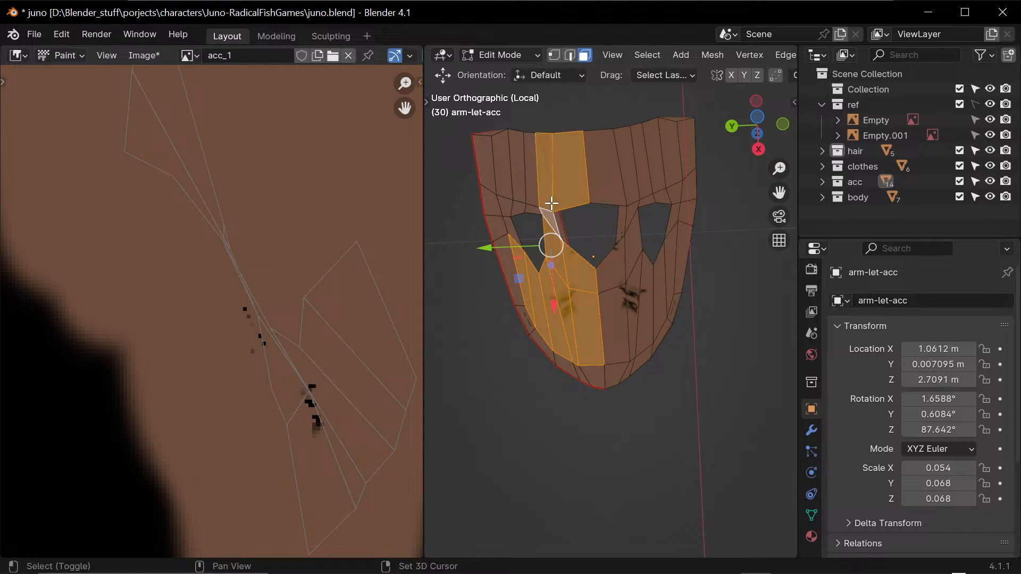
left_click(504, 168, "shift")
left_click(506, 205, "shift")
left_click(489, 161, "shift")
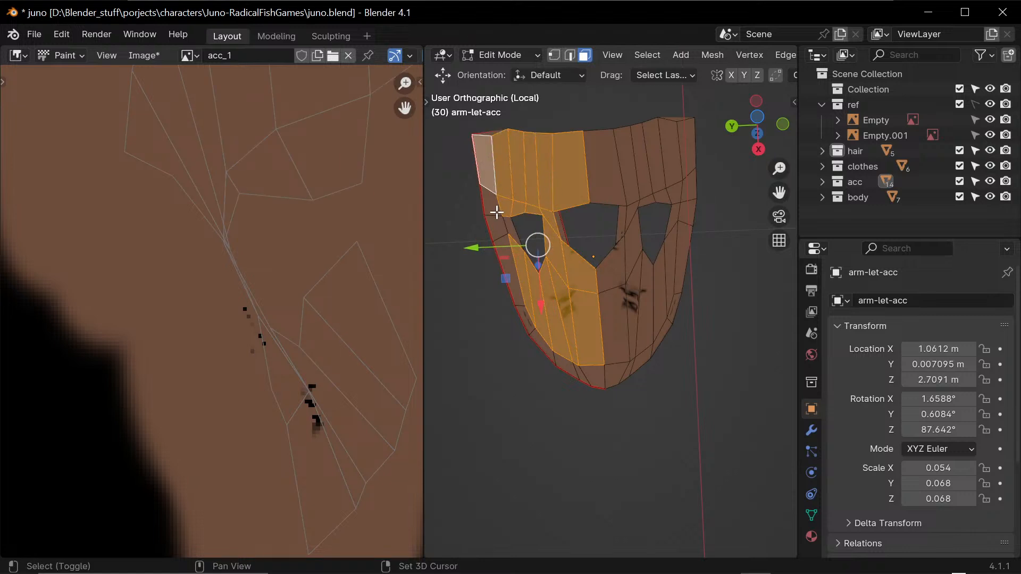
middle_click_drag(497, 212, 702, 342)
left_click(534, 358, "ctrl")
middle_click_drag(585, 388, 690, 421)
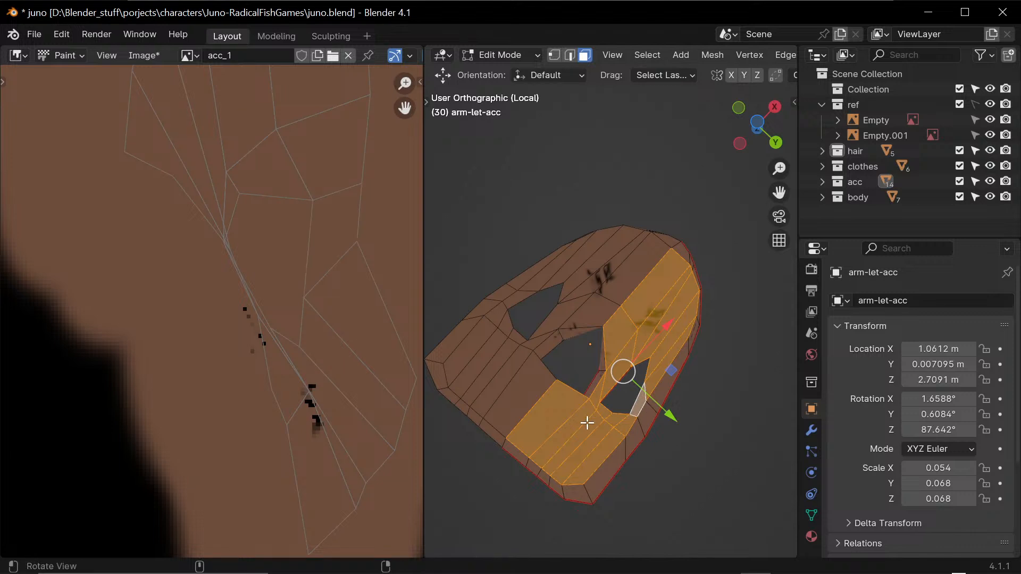
middle_click_drag(587, 423, 709, 383)
key("x")
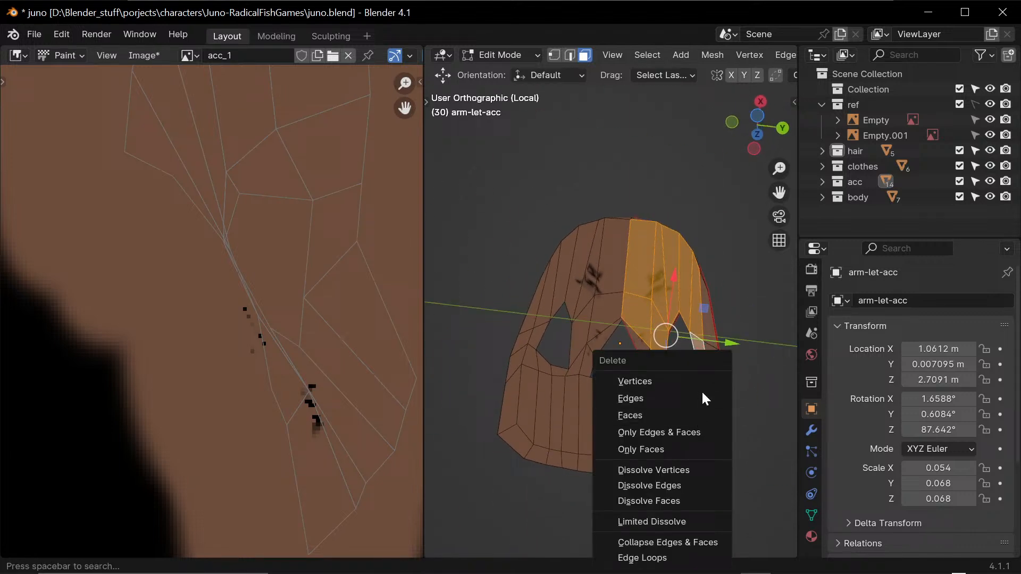
left_click(699, 449)
middle_click_drag(703, 440, 672, 394)
key("l")
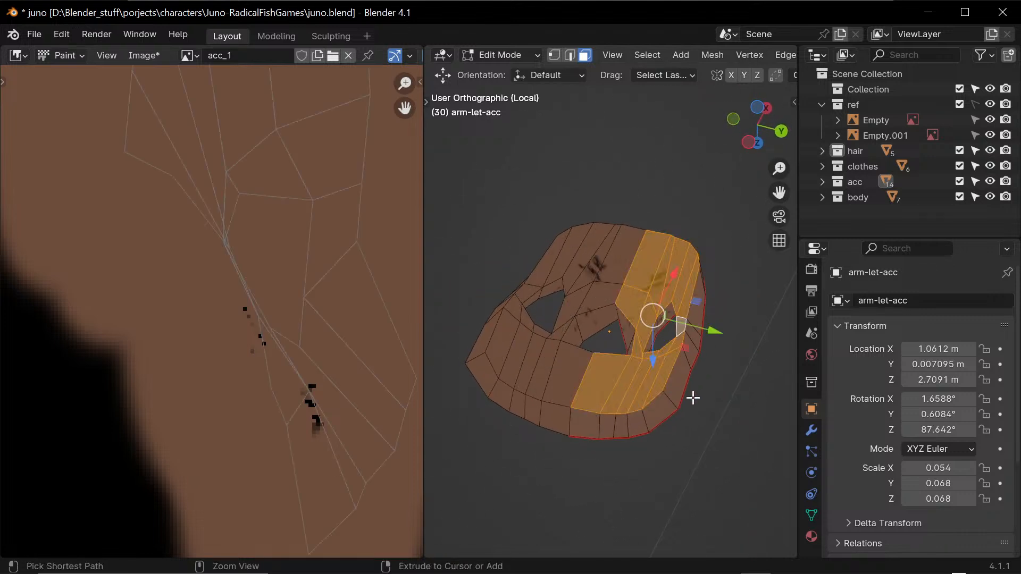
key("x")
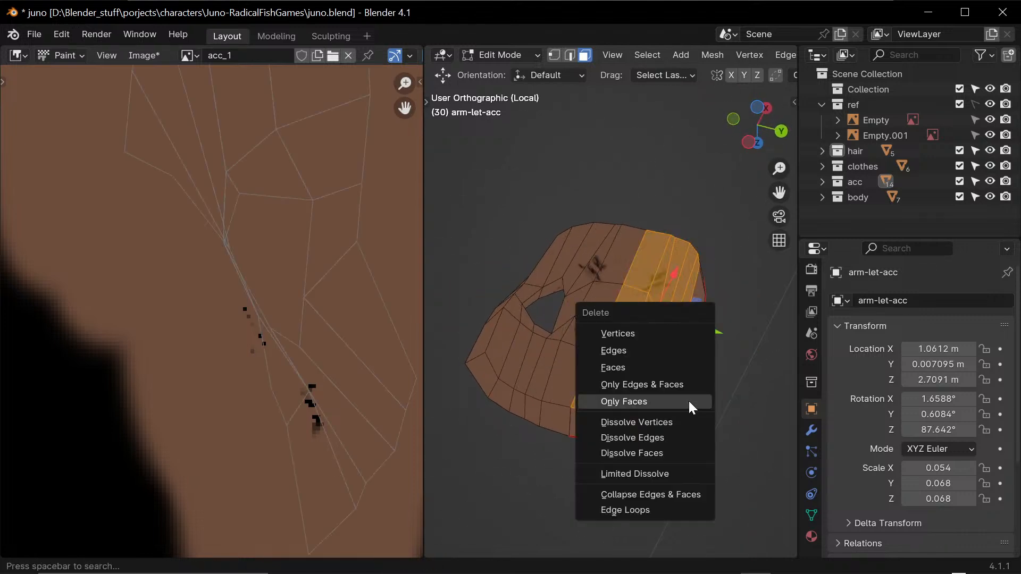
left_click(681, 367)
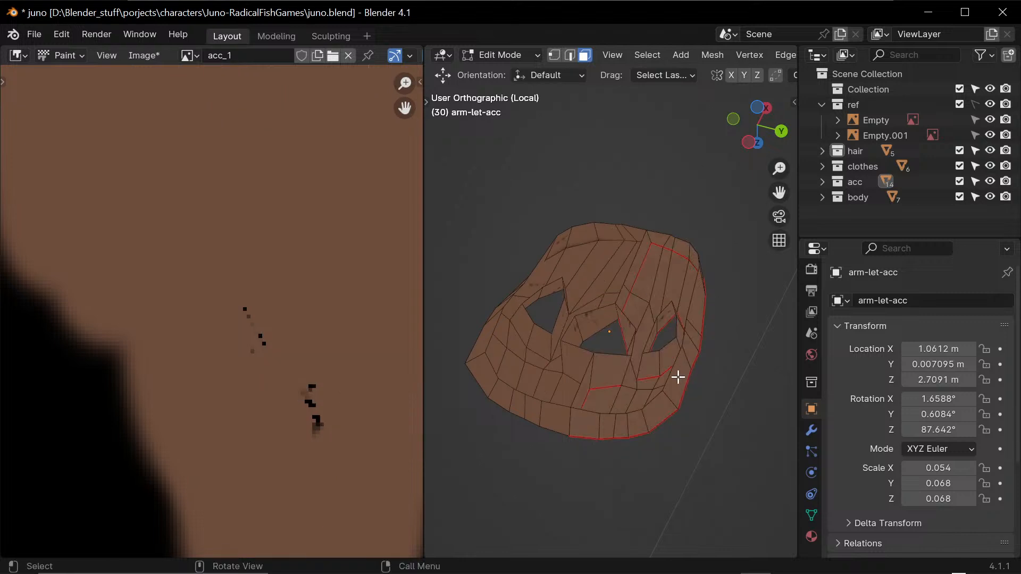
- Delete the leftover inner faces along the ornament's rim and the two faces beside the centre-line seam
middle_click_drag(677, 376, 500, 360)
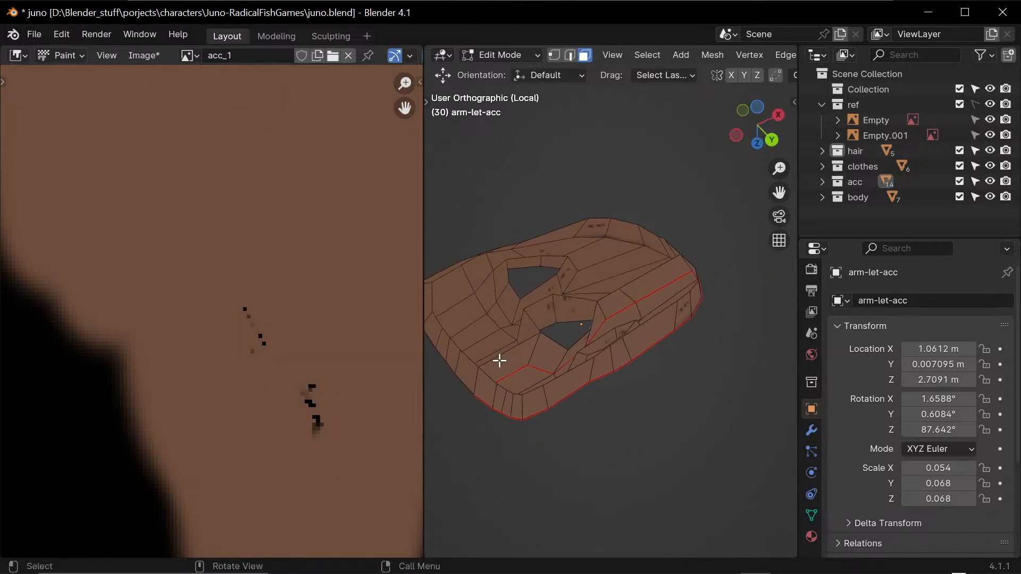
key("x")
left_click(541, 413)
middle_click_drag(596, 400, 619, 299)
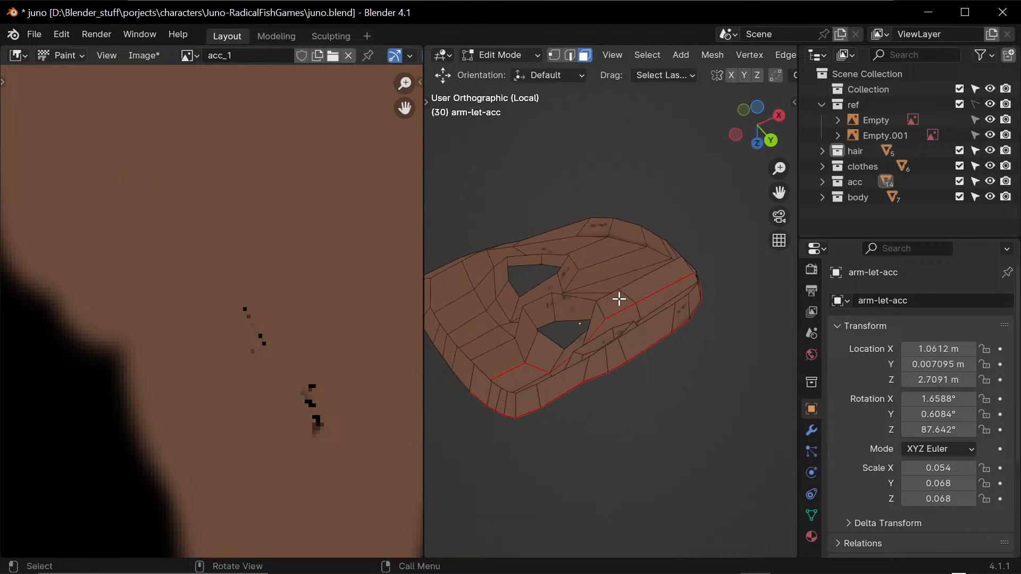
left_click(652, 283, "shift")
key("x")
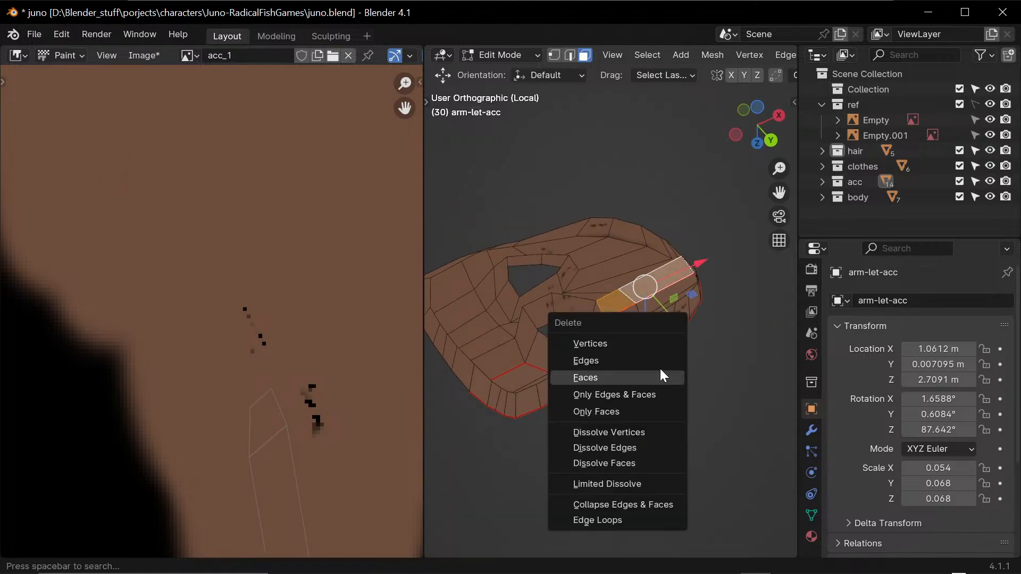
left_click(654, 375)
middle_click_drag(653, 375, 617, 346)
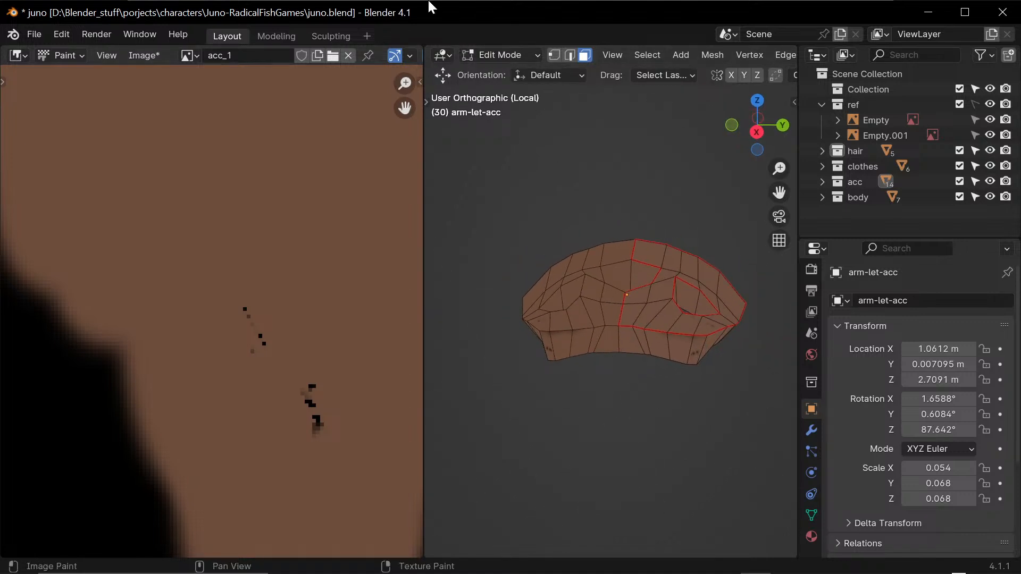
- Mark the centre-line edges across the ornament's outer rim as seams at both ends, using edge selection
middle_click_drag(708, 341, 675, 298)
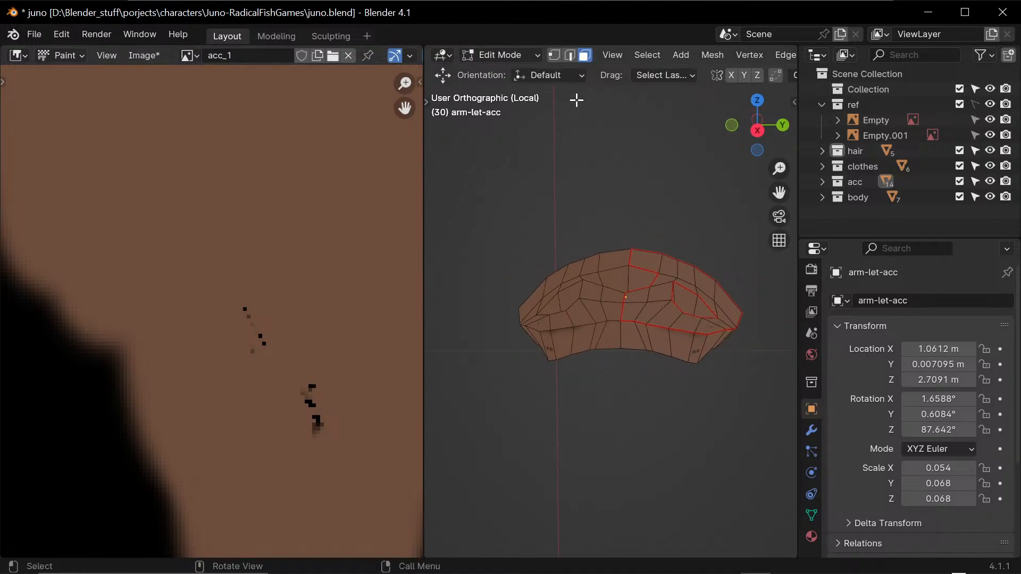
key("q")
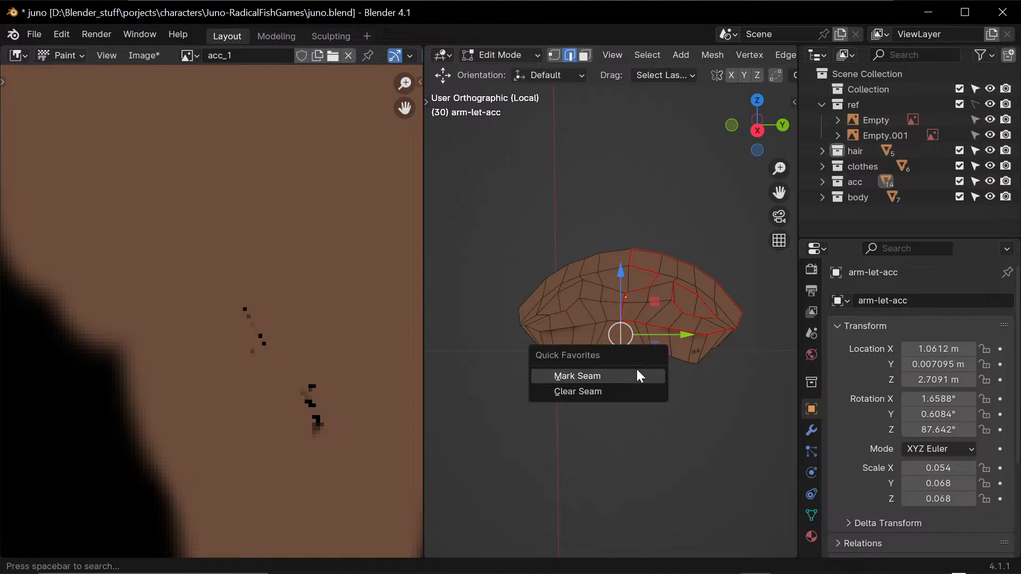
left_click(639, 374)
middle_click_drag(638, 374, 755, 426)
key("q")
left_click(660, 366)
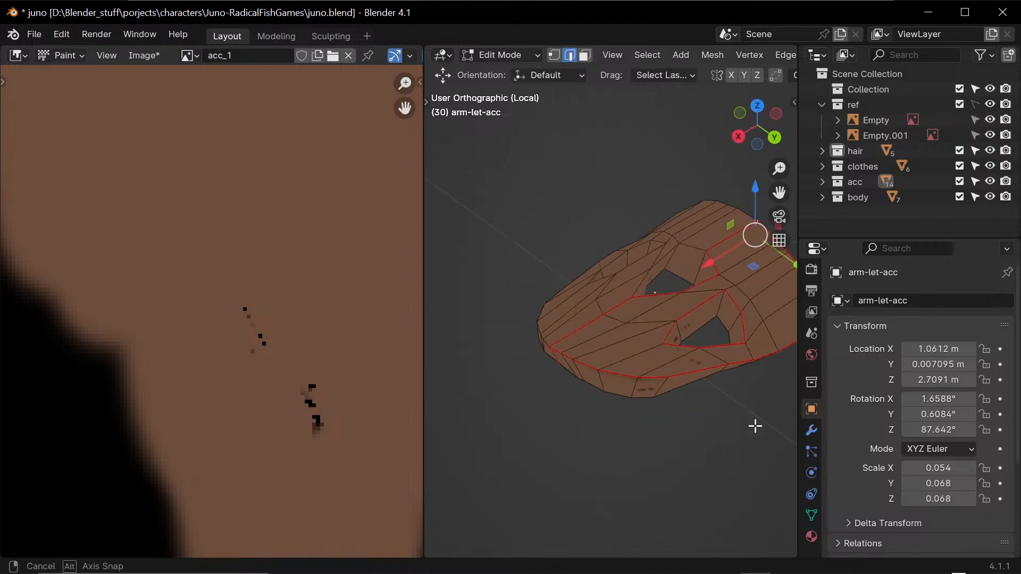
- Select the linked half of the ornament in the viewport, unwrap it, and bring the whole acc_1 texture into view
key("l")
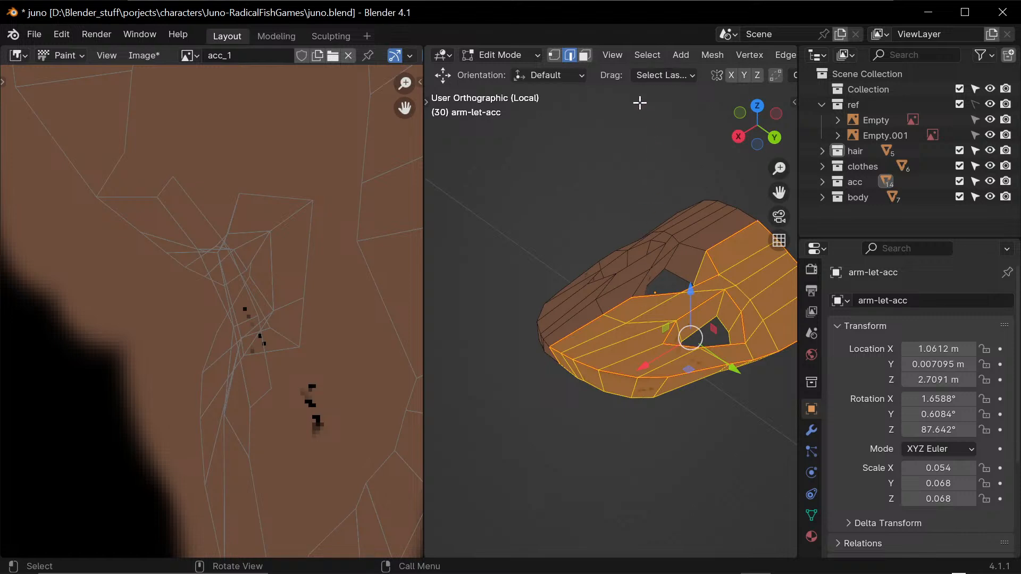
scroll(692, 58, "down", 5)
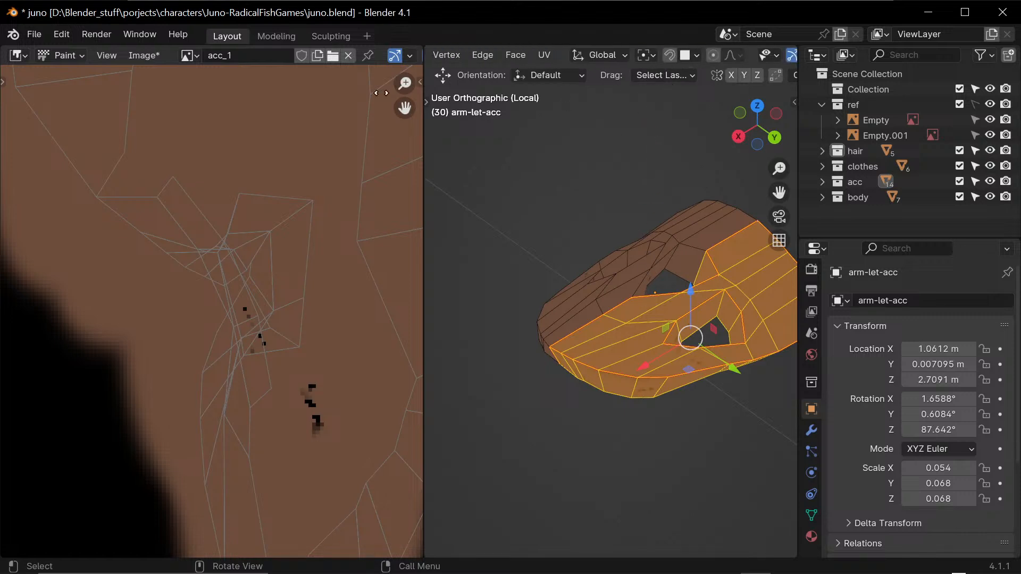
left_click(488, 54)
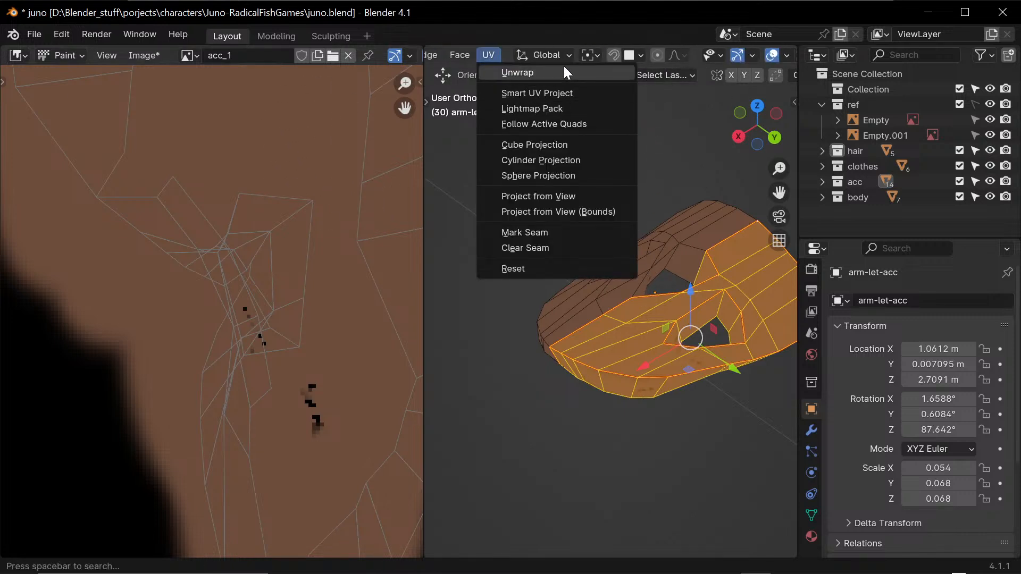
left_click(512, 71)
middle_click_drag(322, 259, 291, 382, "ctrl")
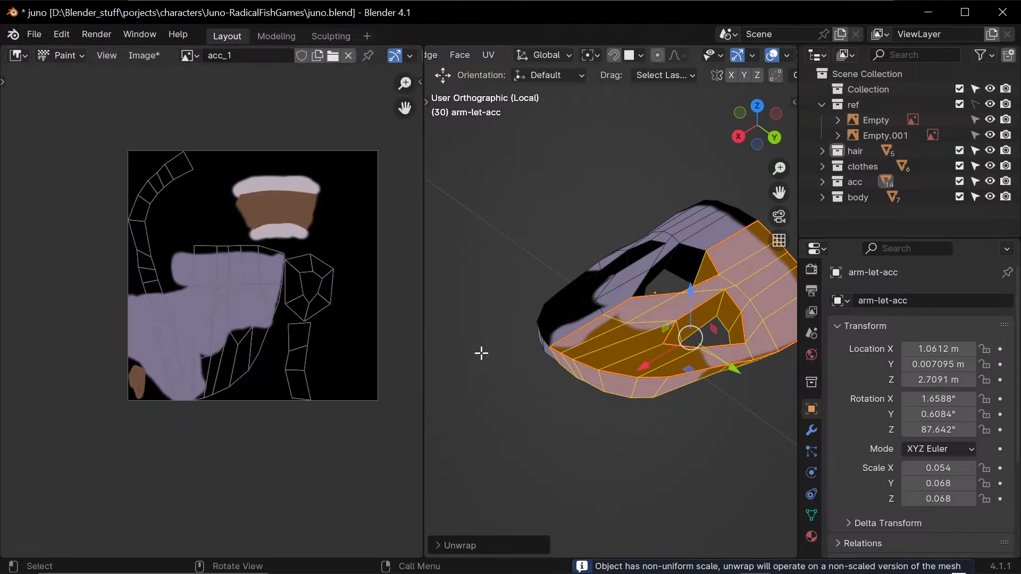
- Switch the image area to the UV Editor and scale all the ornament's UV islands to about 0.16
left_click(21, 55)
left_click(73, 132)
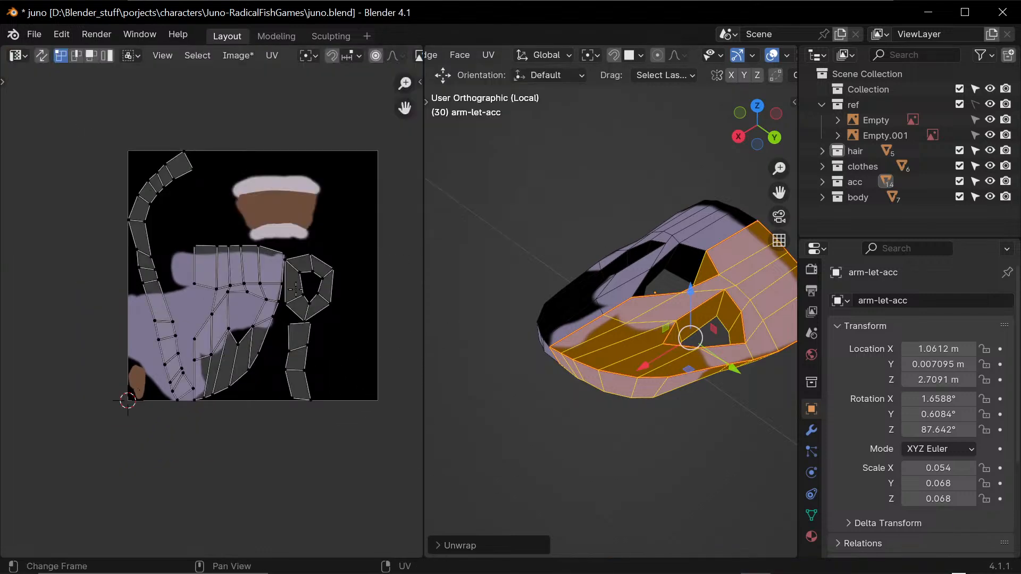
key("a")
key("s")
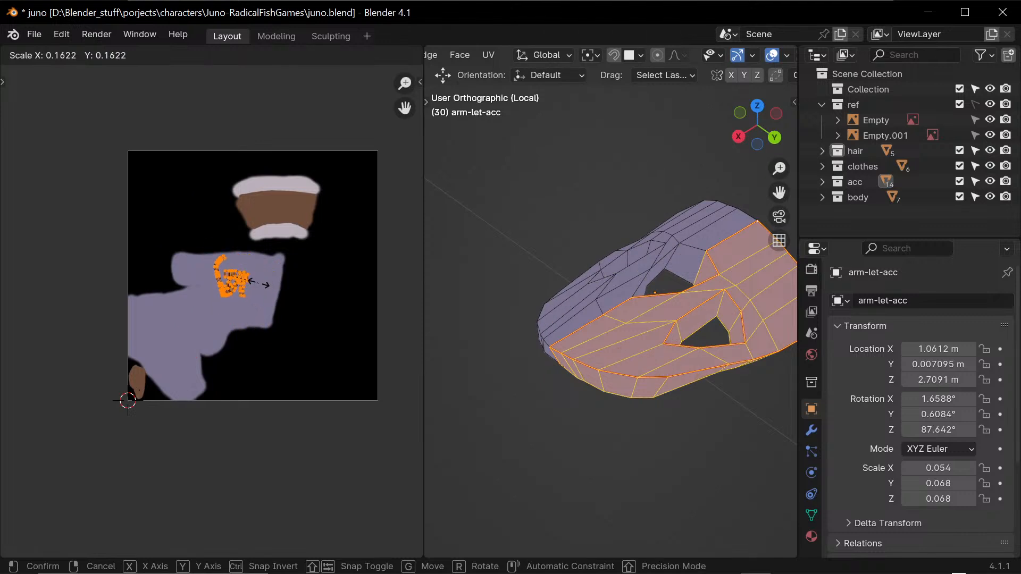
left_click(259, 280)
right_click(263, 322)
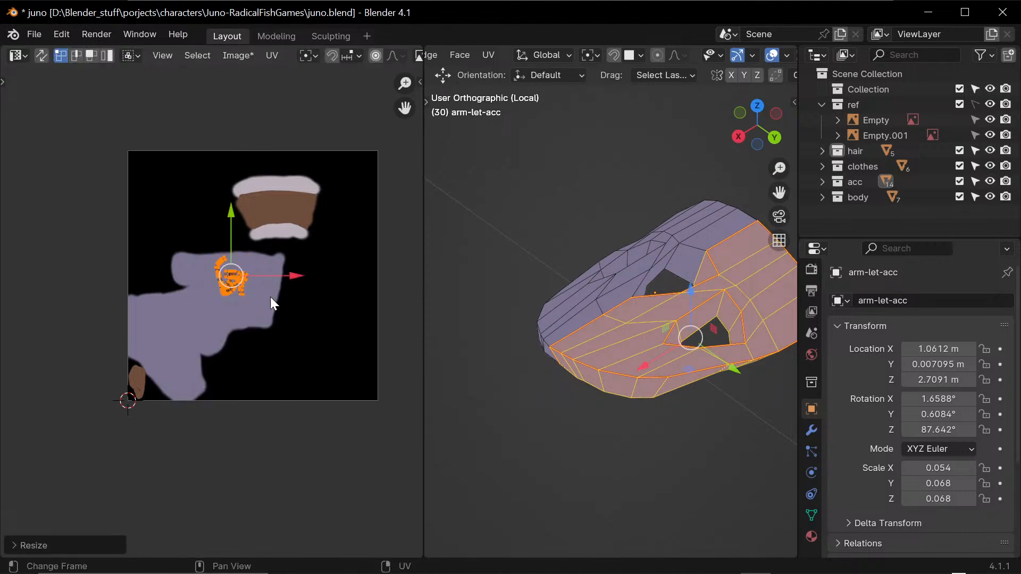
- Move the scaled UV islands onto the brown patch in the texture's lower-left corner, keeping them inside the image bounds
left_click_drag(230, 257, 192, 386)
scroll(197, 445, "up", 4)
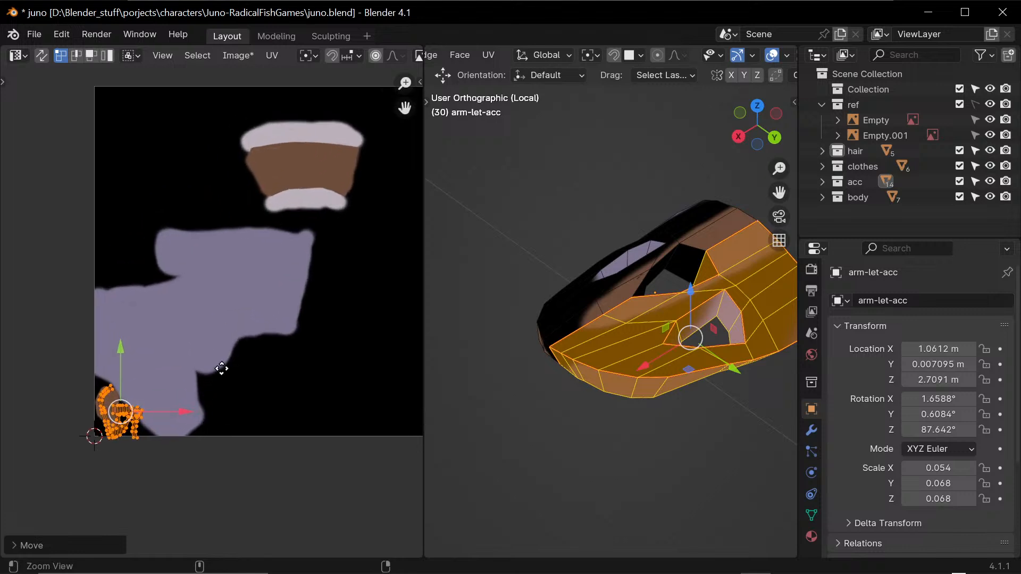
scroll(207, 323, "up", 3)
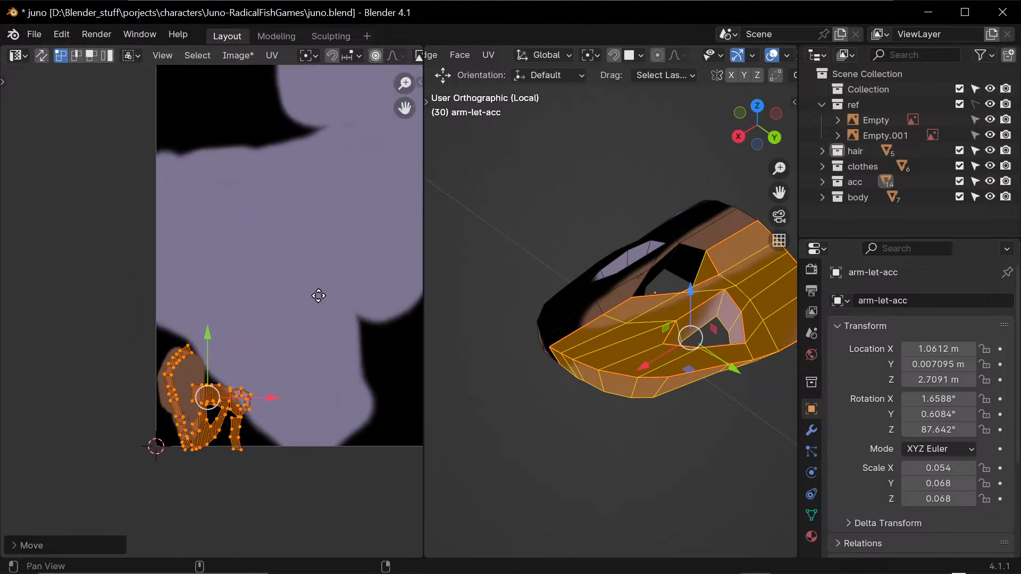
key("g")
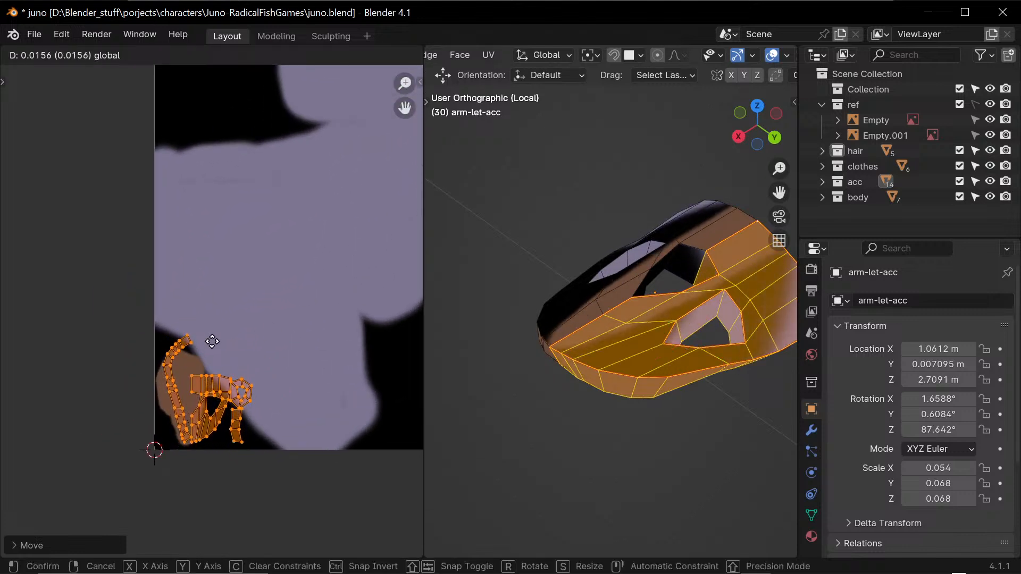
left_click(213, 349)
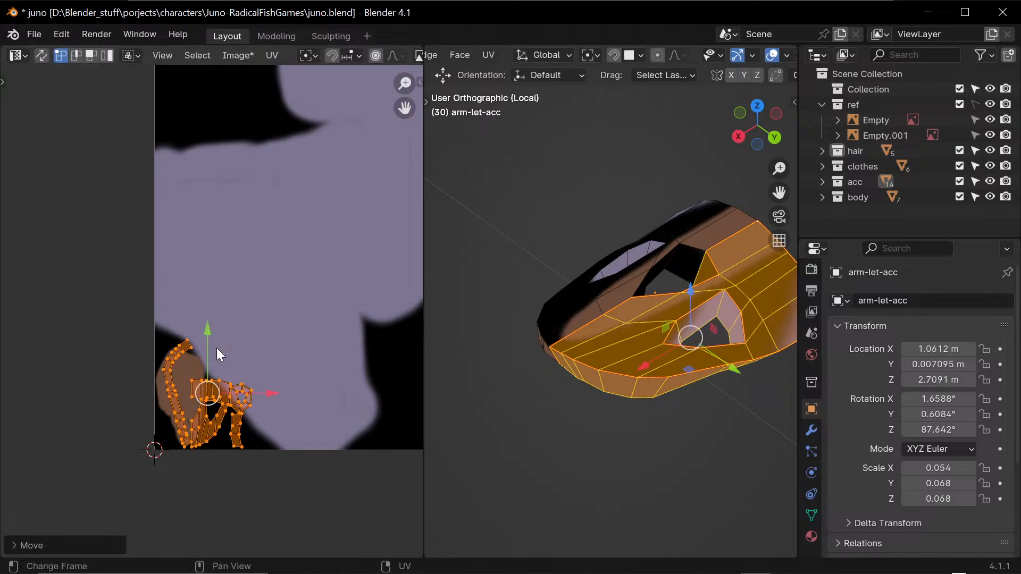
key("g")
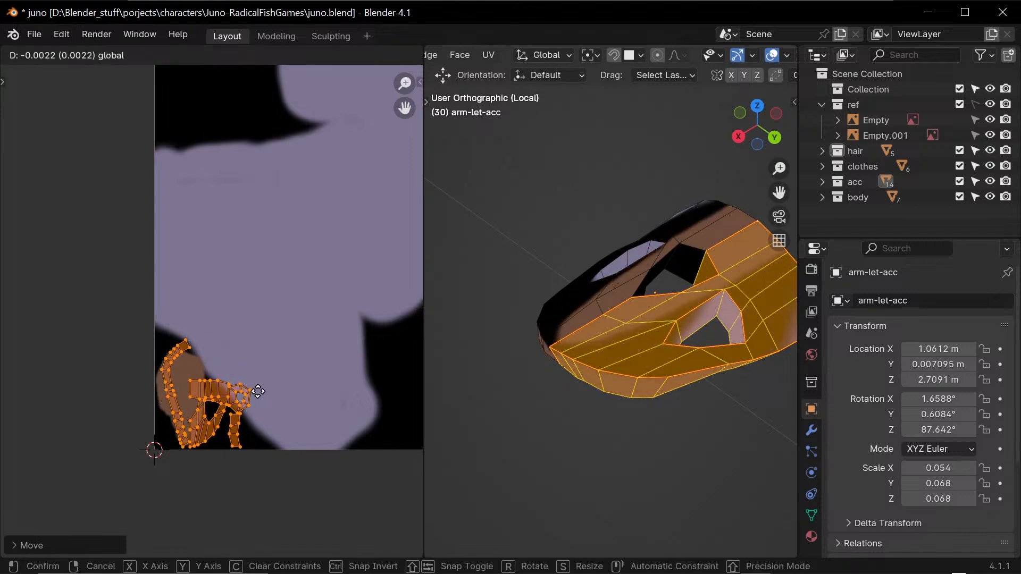
left_click(258, 392)
- Select only the cutout ring and narrow strip UV islands and move them sideways, clear of the larger islands
left_click(310, 492)
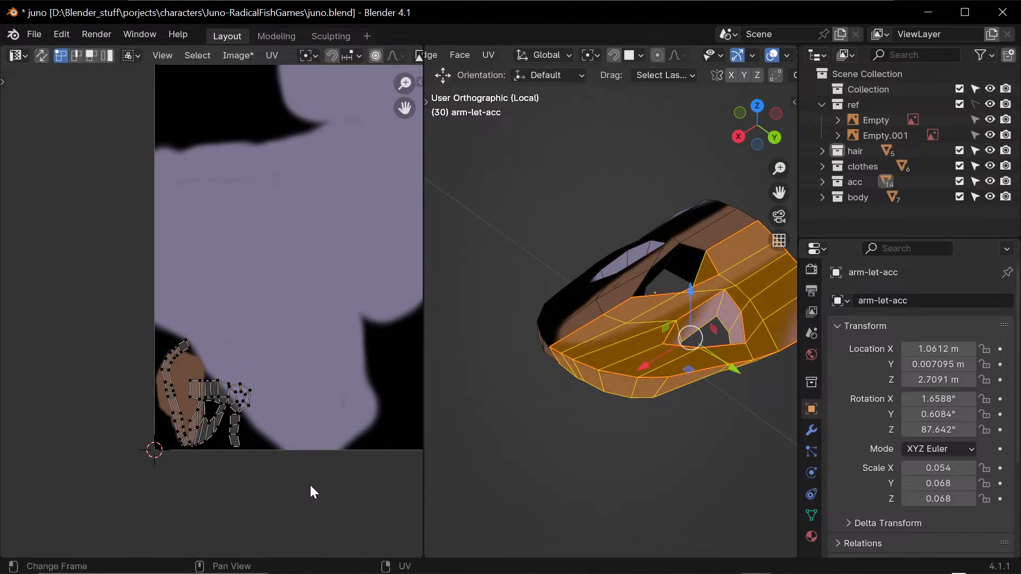
key("l")
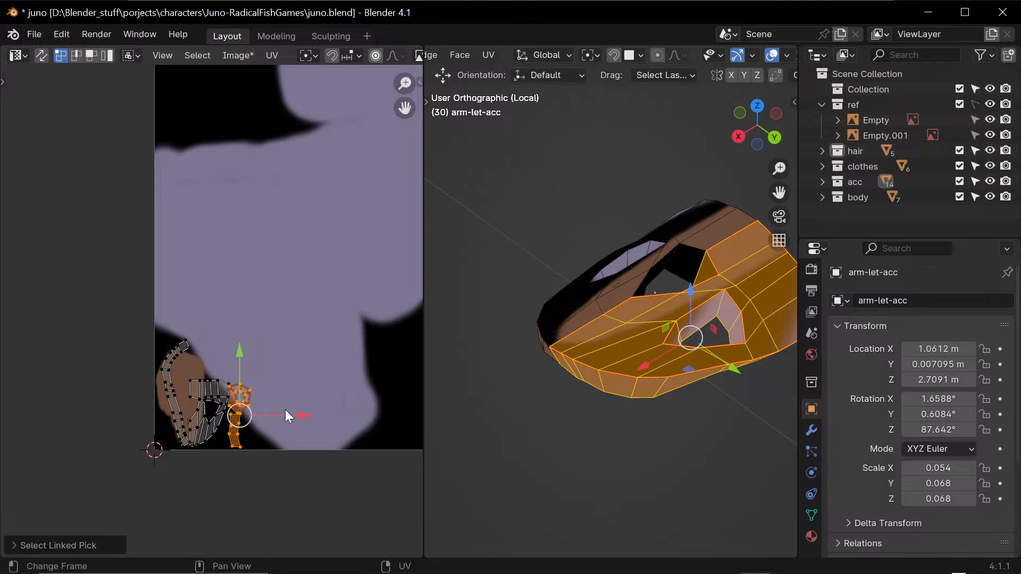
left_click(302, 420)
key("ctrl+z")
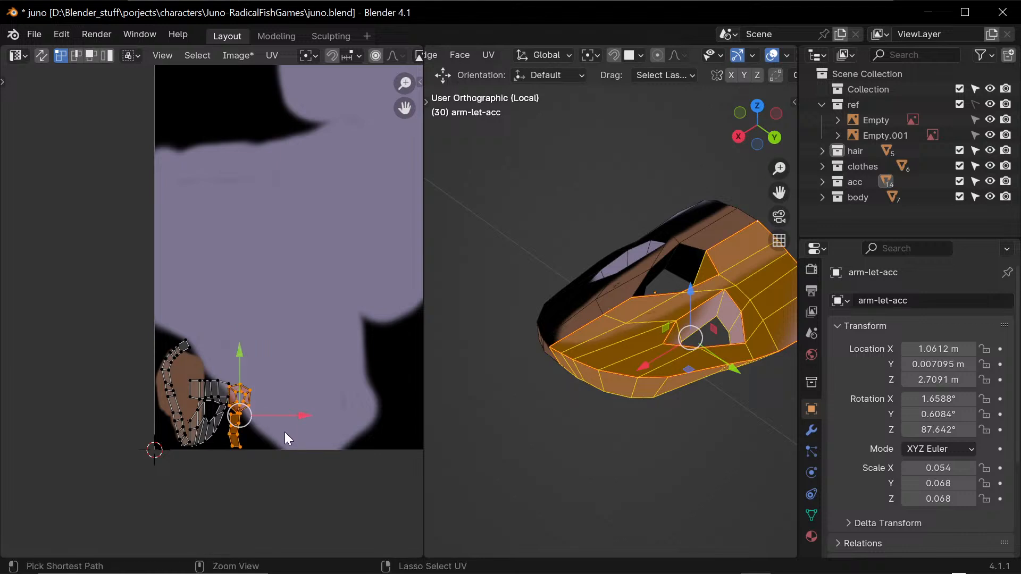
key("g")
left_click(317, 418)
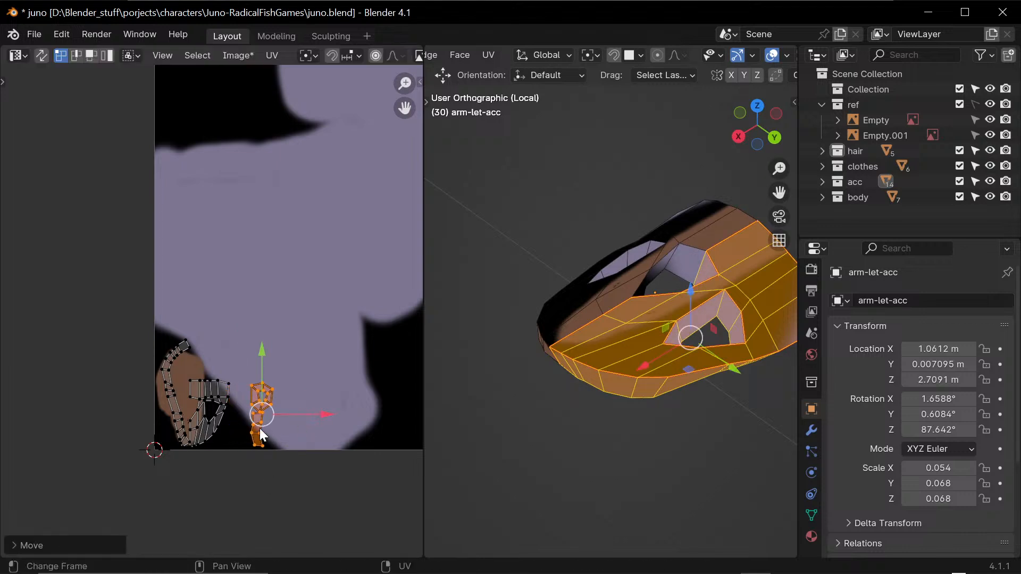
- Leave local view, switch arm-let-acc to Object Mode, and bring the whole forearm with the reference into view
key("KP_Divide")
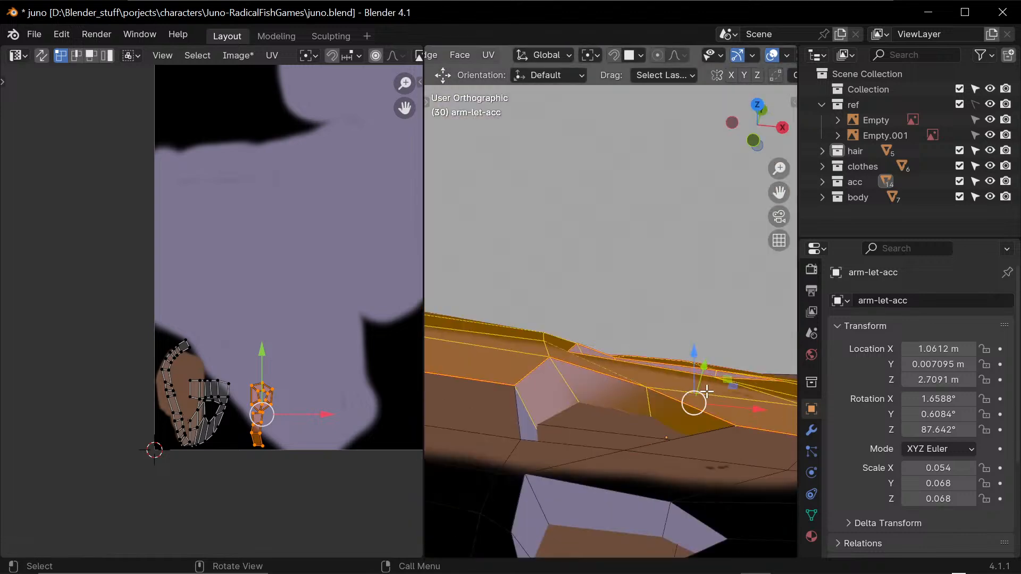
middle_click_drag(671, 277, 537, 495, "ctrl")
middle_click_drag(574, 391, 570, 490, "ctrl")
key("ctrl+Tab")
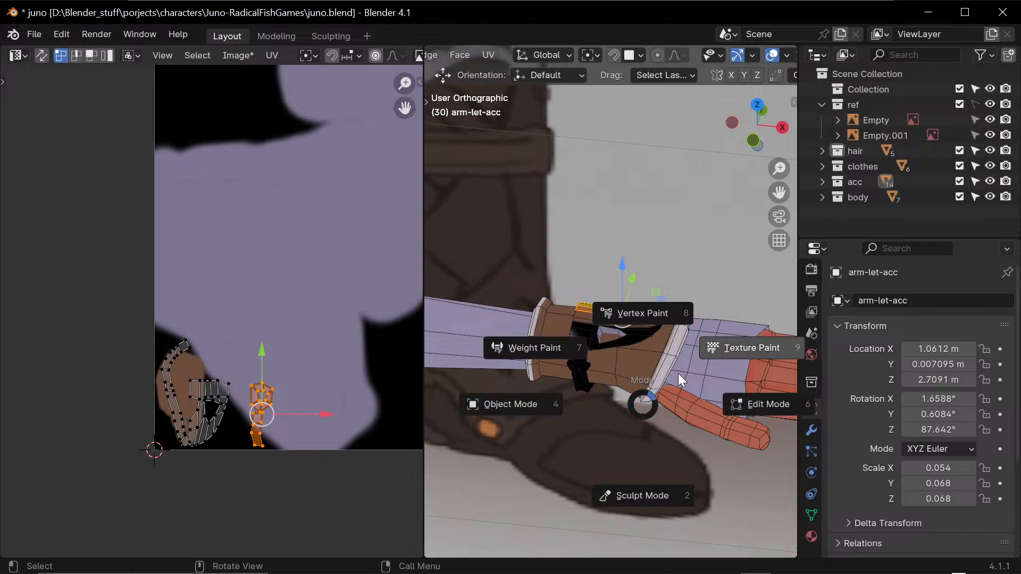
left_click(539, 408)
middle_click_drag(614, 368, 633, 404, "ctrl")
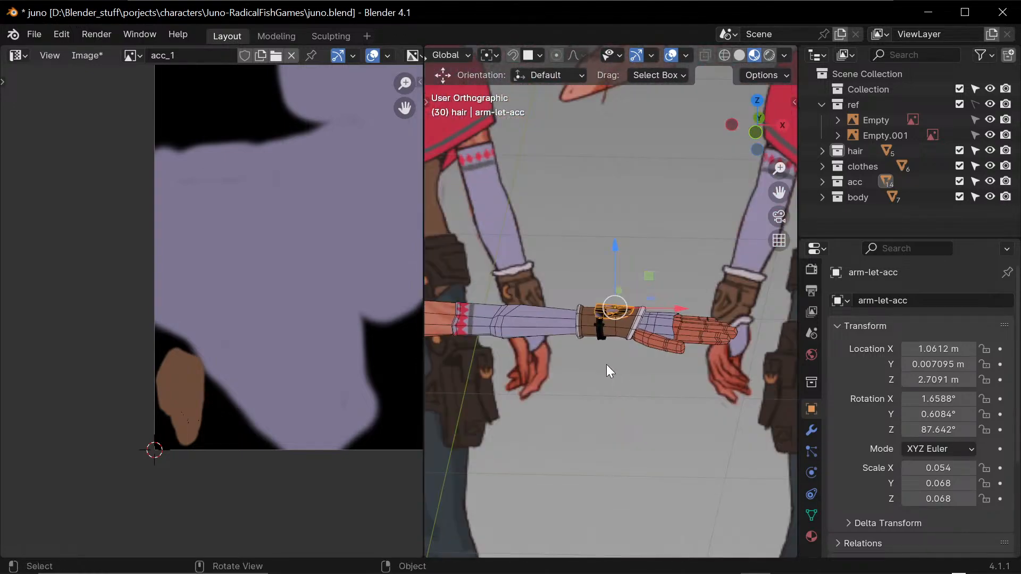
- Select the armlet, strap and ornament pieces on both forearms together
left_click(620, 353)
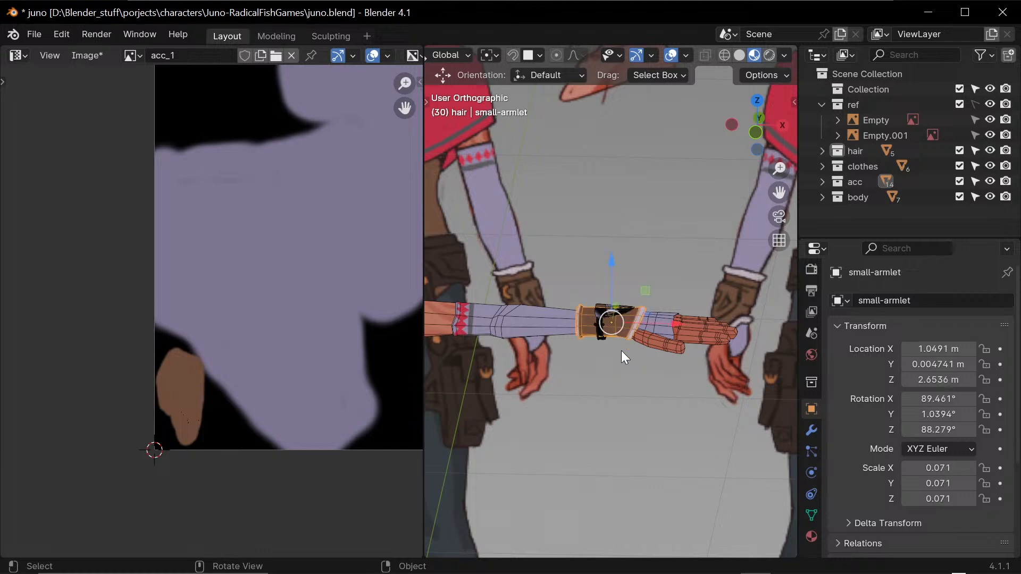
left_click(597, 308)
left_click(599, 343)
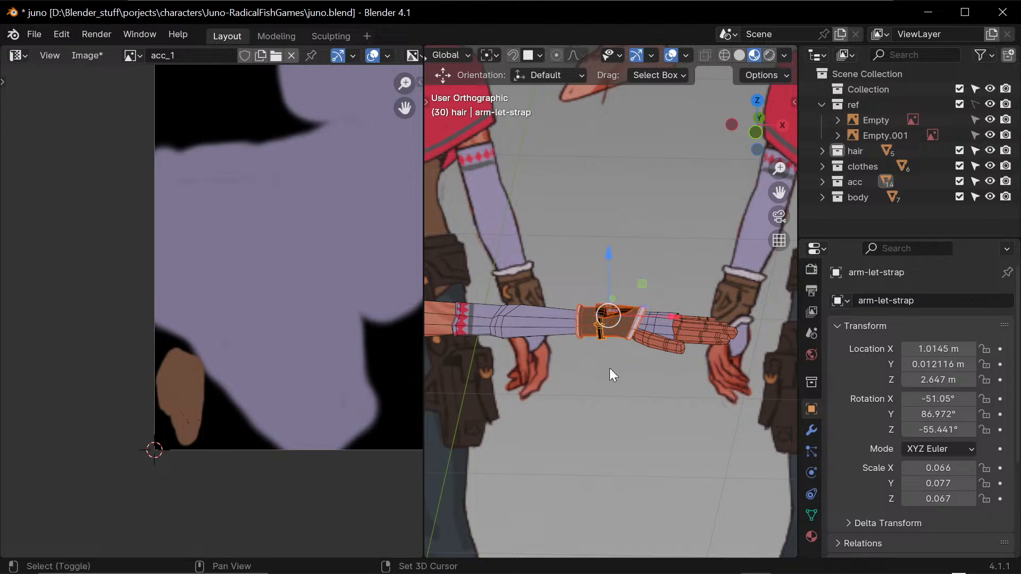
scroll(594, 394, "down", 3)
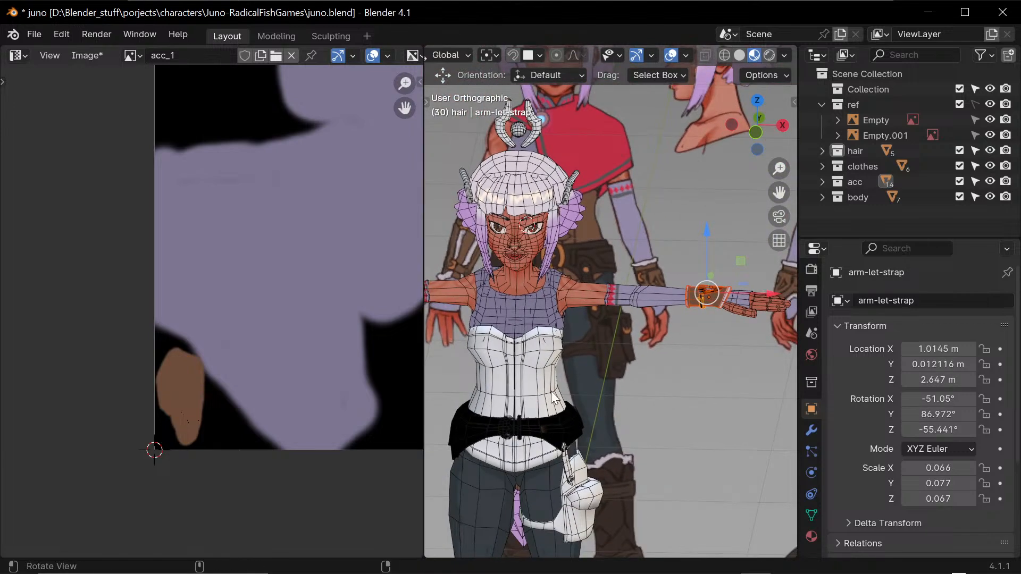
middle_click_drag(586, 406, 693, 381, "shift")
scroll(567, 390, "up", 1)
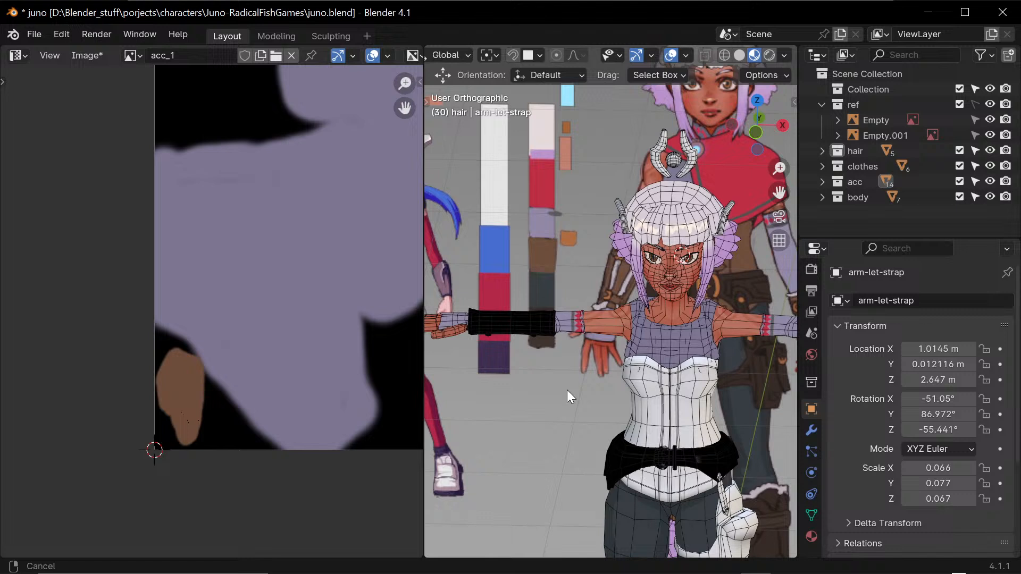
left_click(523, 320)
left_click(532, 337)
left_click(487, 342)
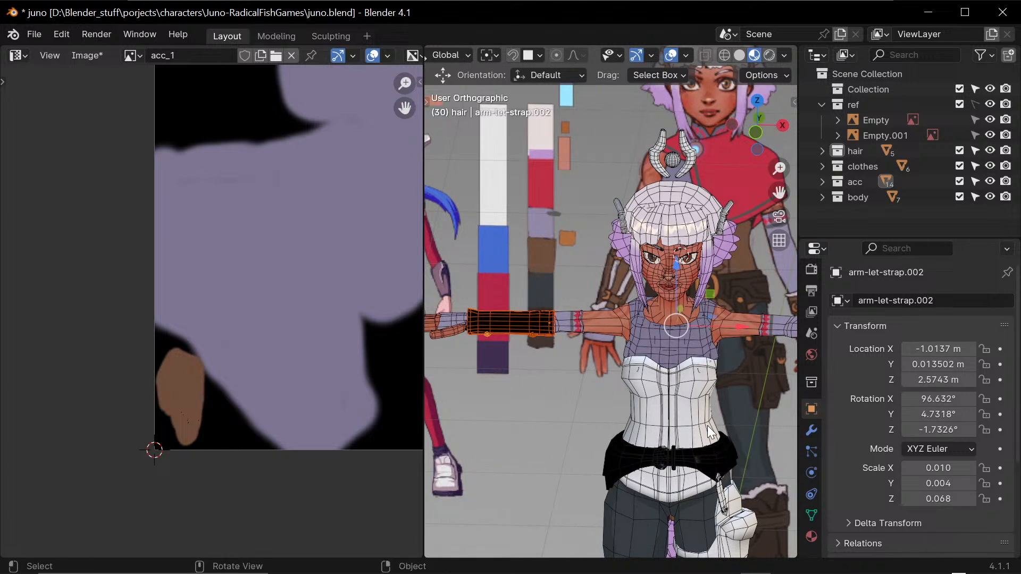
- Add the belt, its buckle parts and the shirt to the selection
middle_click_drag(739, 439, 692, 387, "shift")
left_click(687, 406)
left_click(611, 408, "shift")
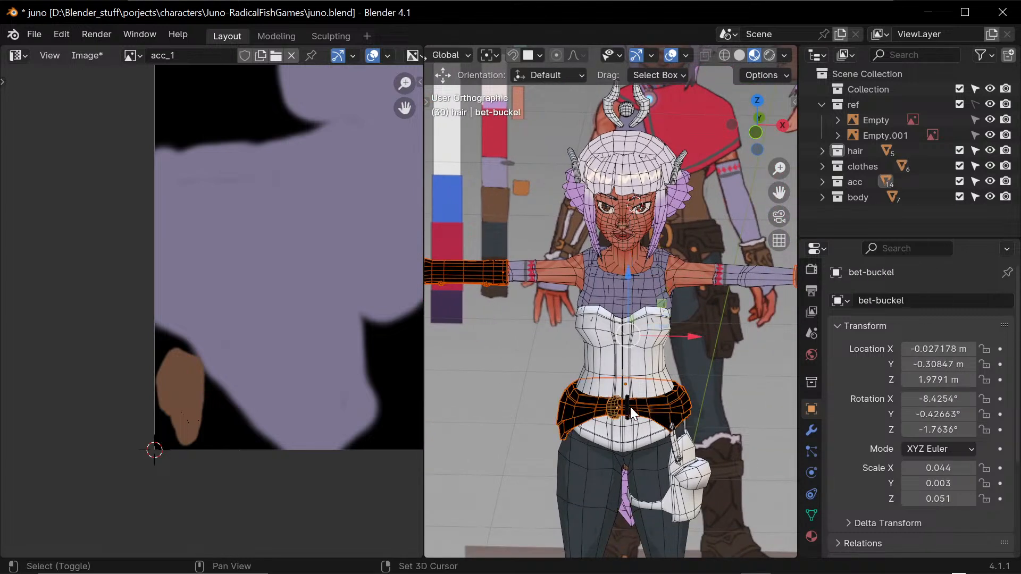
left_click(631, 407, "shift")
left_click(623, 292, "shift")
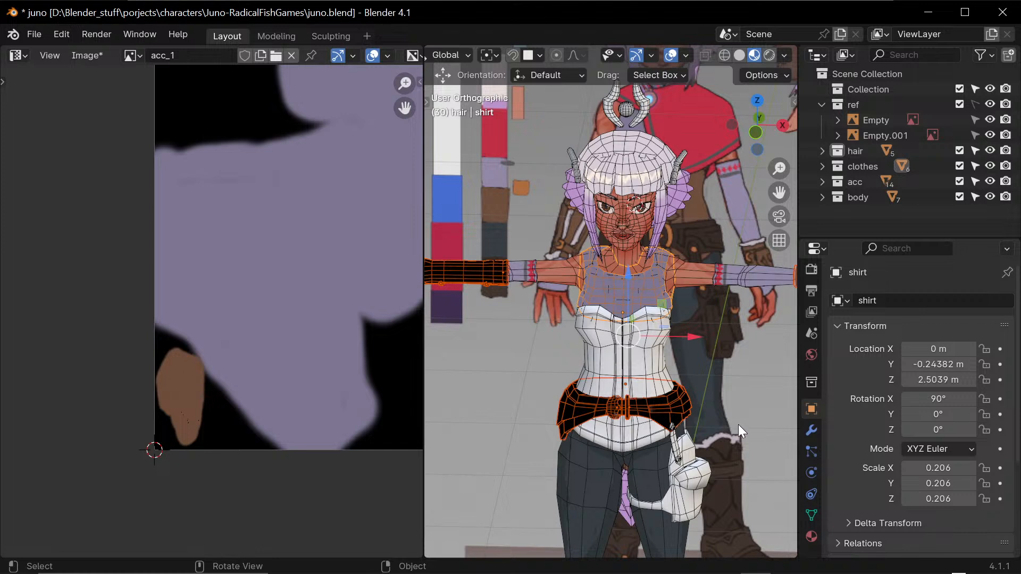
- Move the selected objects into a new collection named acc_1
key("m")
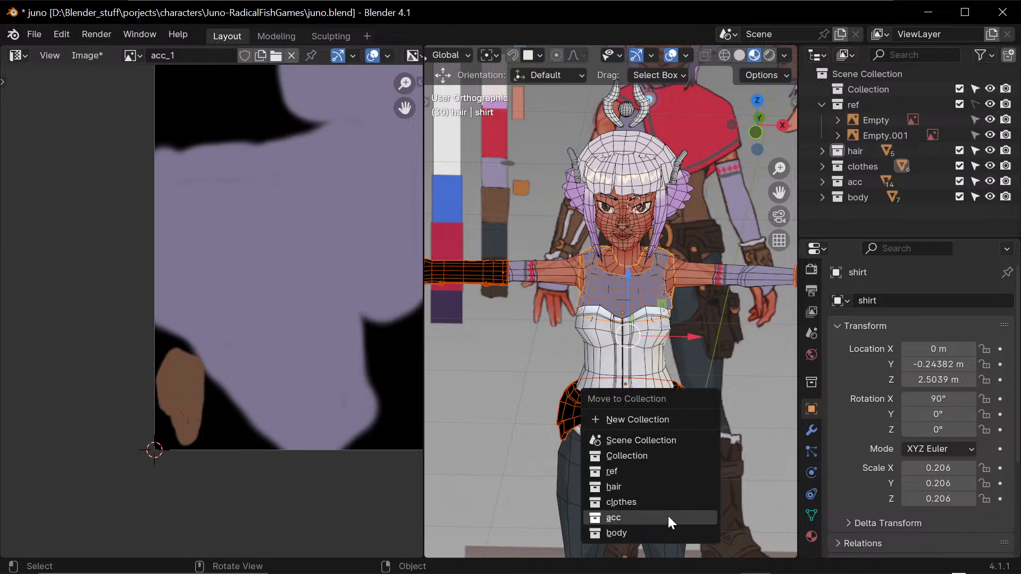
left_click(679, 420)
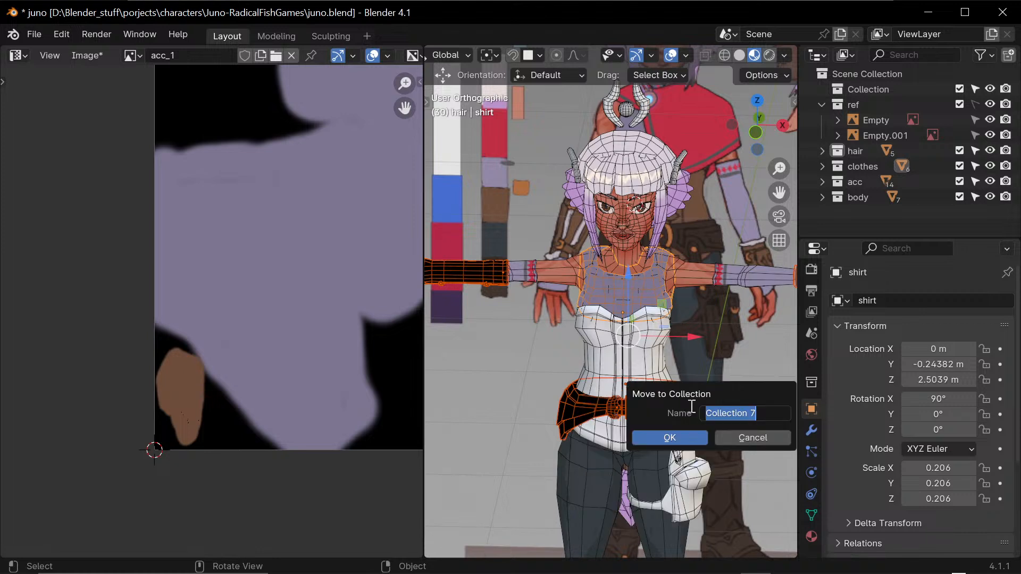
type("acc_1")
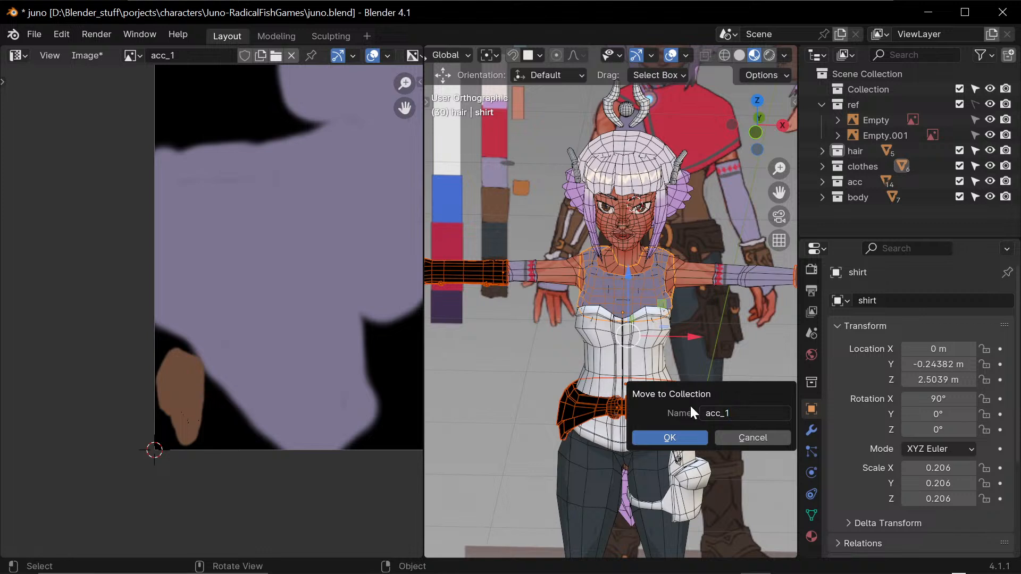
left_click(679, 439)
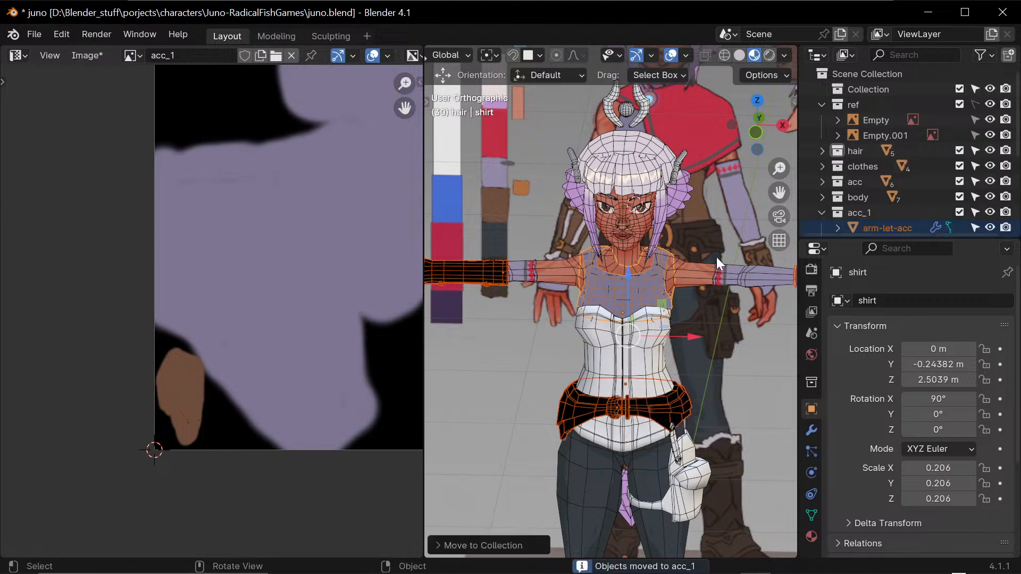
middle_click_drag(717, 257, 671, 345, "shift")
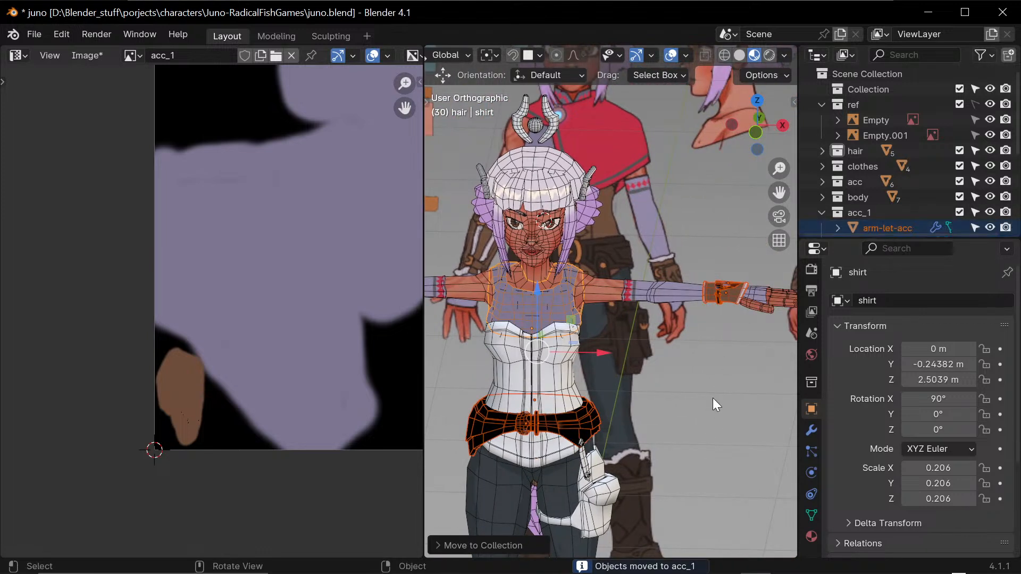
- Clear the selection, select all objects of the acc_1 collection and open them together in Edit Mode
left_click(724, 365)
middle_click_drag(723, 365, 690, 395, "shift")
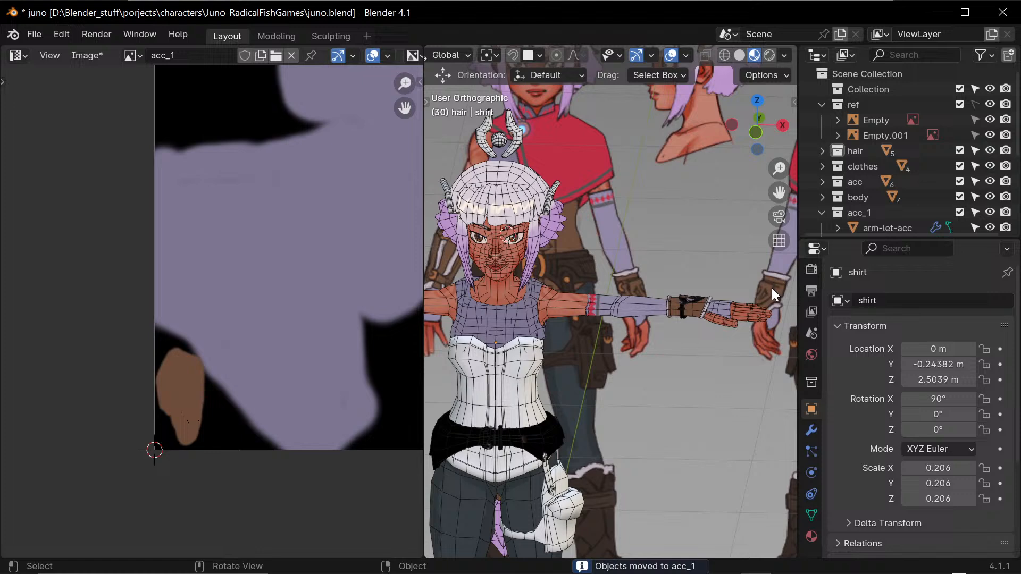
right_click(889, 211)
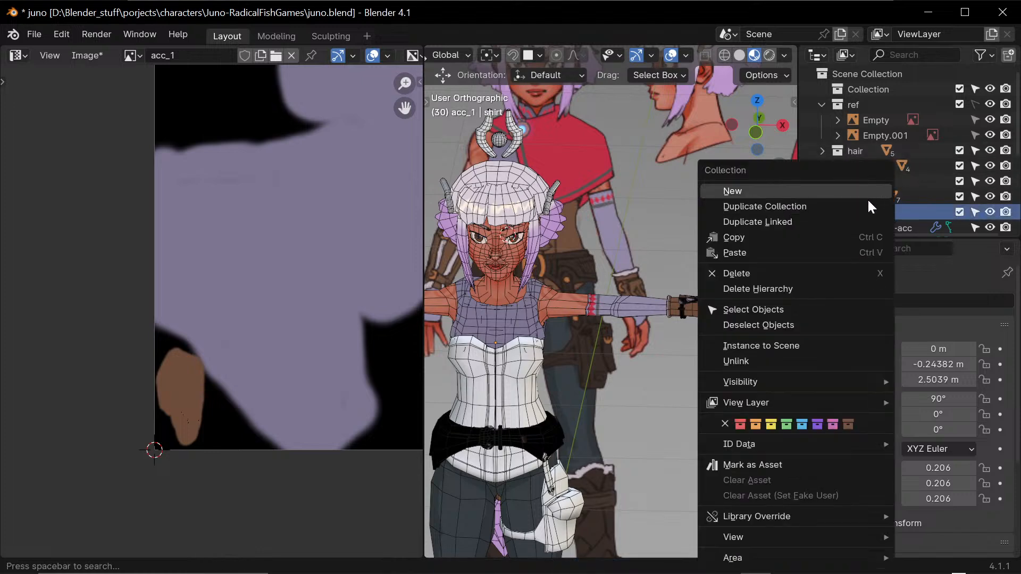
left_click(843, 310)
key("ctrl+Tab")
left_click(751, 373)
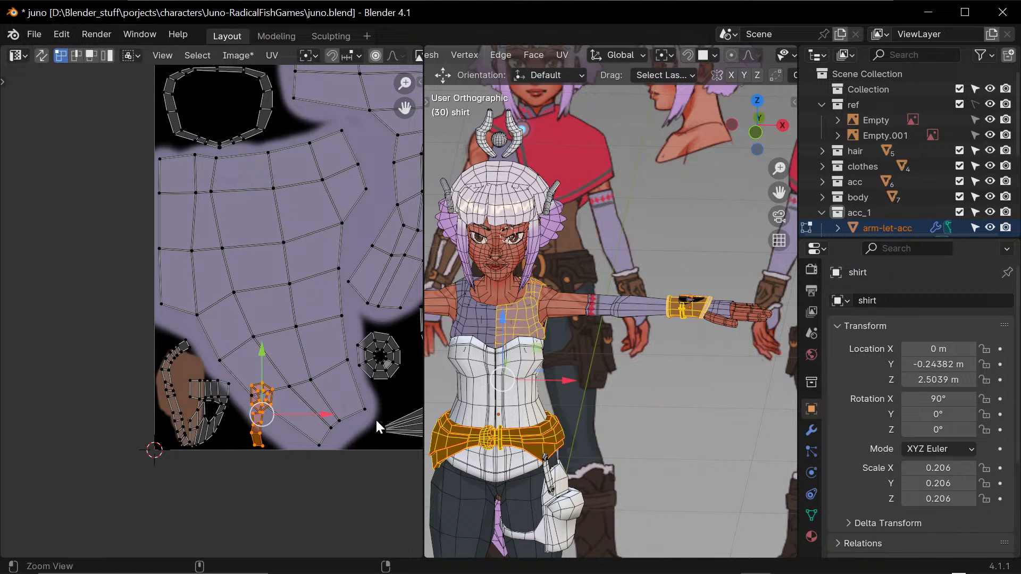
- Select only the long curved strip UV island over the brown patch and rotate it until its lower part stands upright
left_click_drag(376, 424, 464, 296, "ctrl+alt")
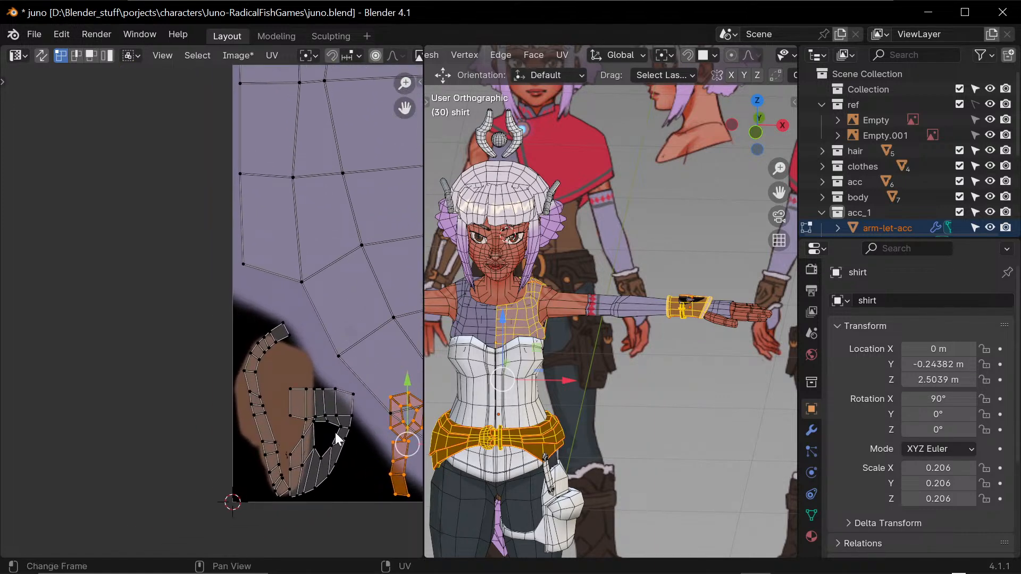
left_click_drag(338, 439, 292, 496, "alt")
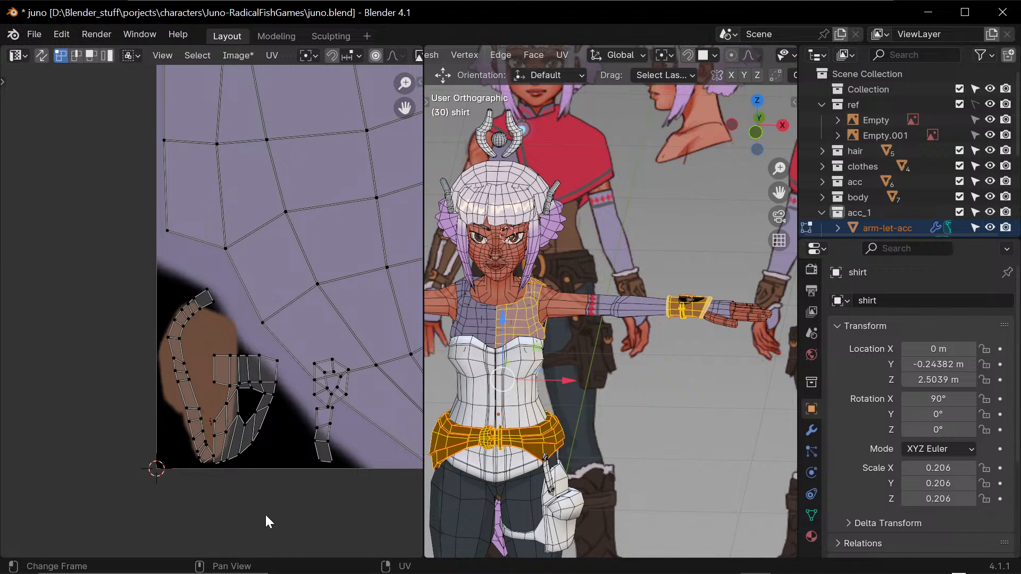
left_click_drag(209, 270, 166, 311)
key("l")
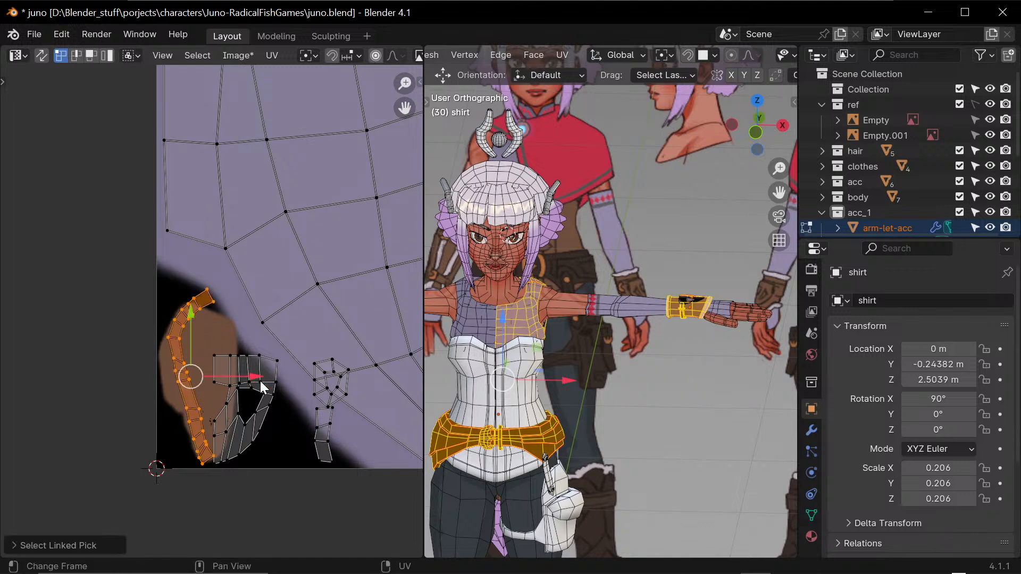
key("r")
left_click(242, 391)
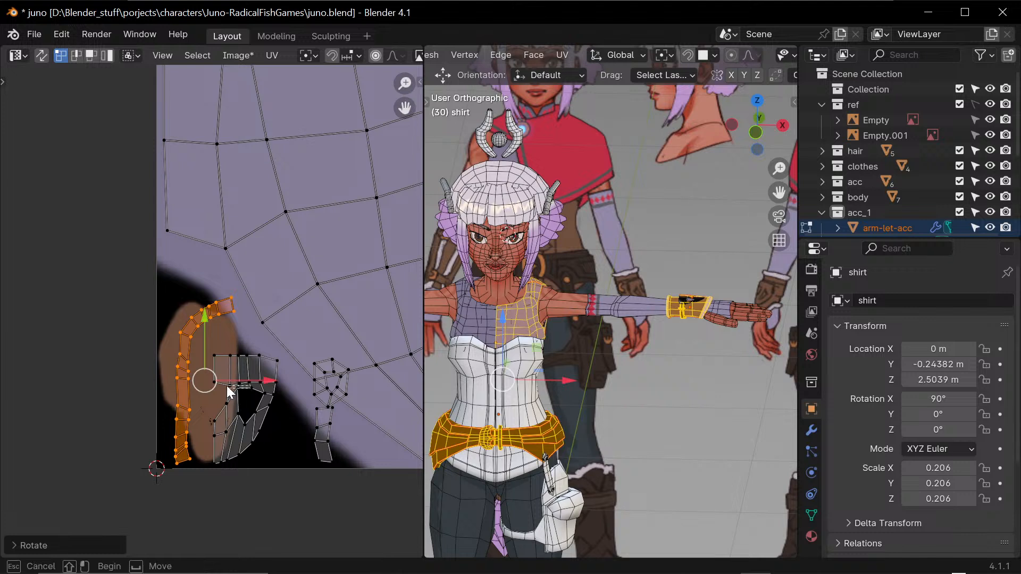
left_click(231, 384)
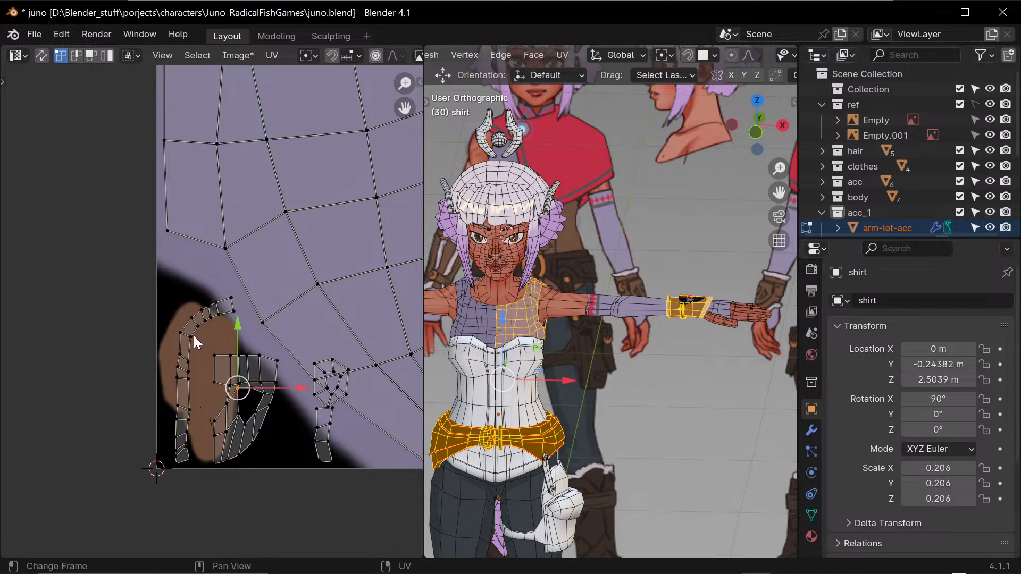
- Move the long curved strip UV island sideways against the image's left border and deselect it
key("l")
left_click_drag(255, 381, 244, 382)
left_click(233, 459)
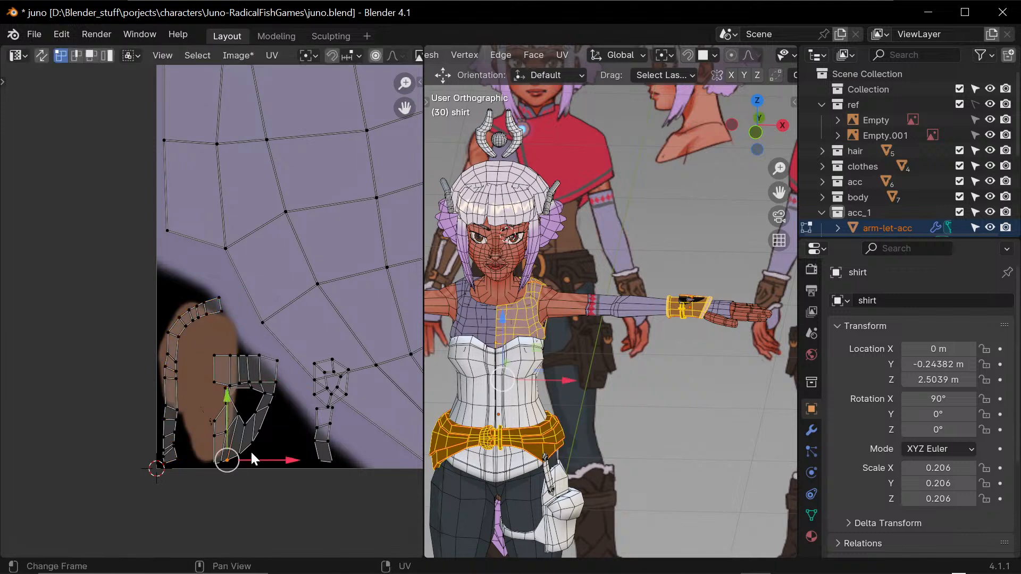
left_click(275, 500)
- Move the wide UV island with the cutout closer to the curved strip, enlarge it slightly and keep it inside the image
left_click_drag(193, 347, 281, 462)
key("g")
left_click(246, 395)
key("s")
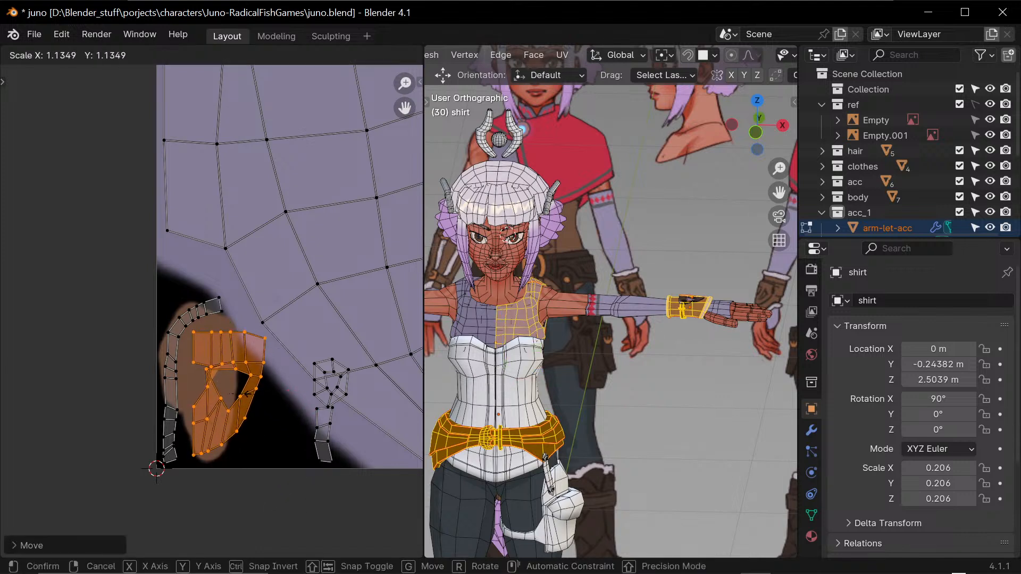
left_click(249, 395)
left_click_drag(238, 395, 240, 402)
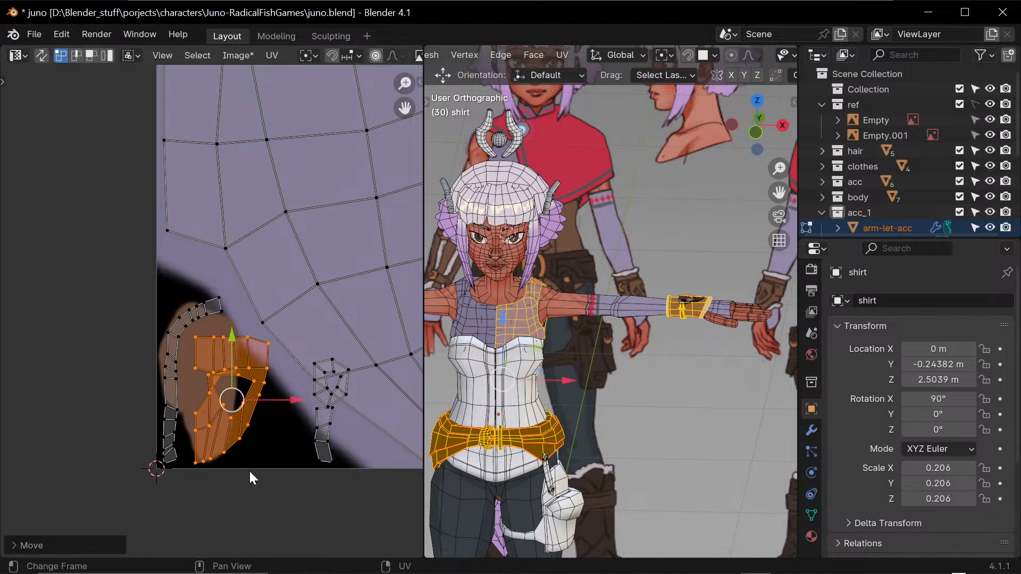
left_click(252, 478)
- Move the short narrow strip UV island to the image's left border, just above the long curved strip
key("l")
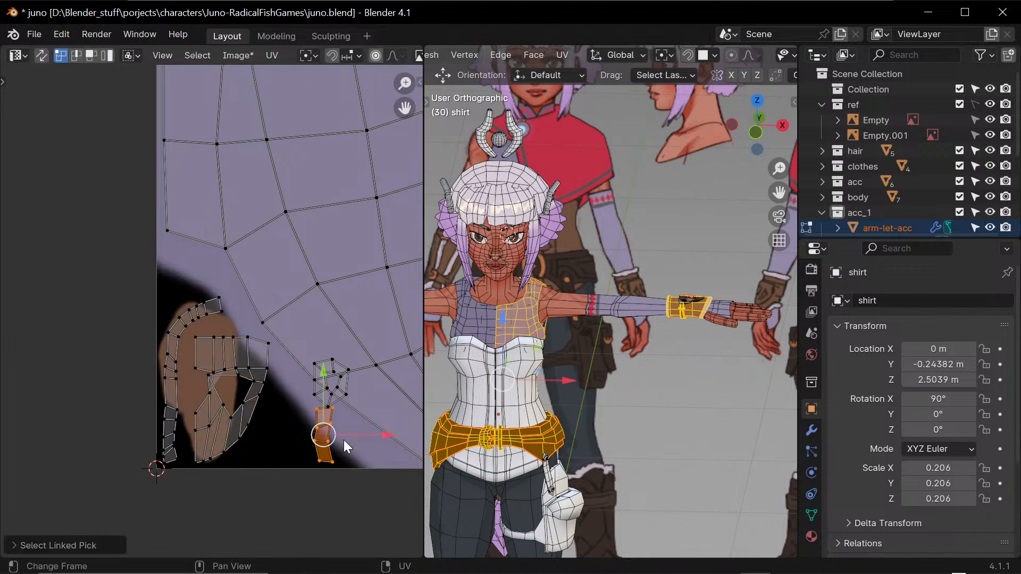
key("g")
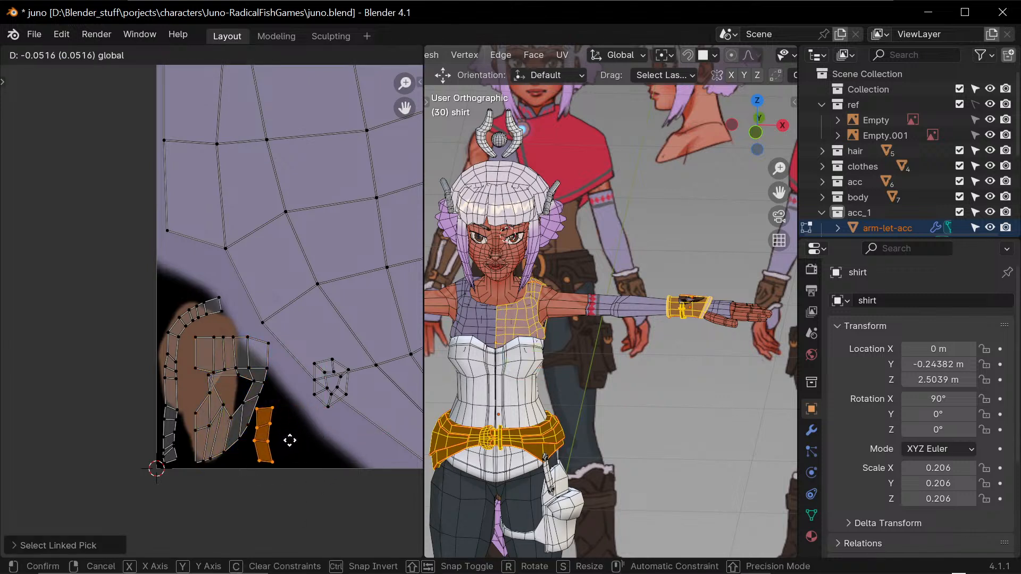
left_click(169, 418)
key("g")
left_click(175, 261)
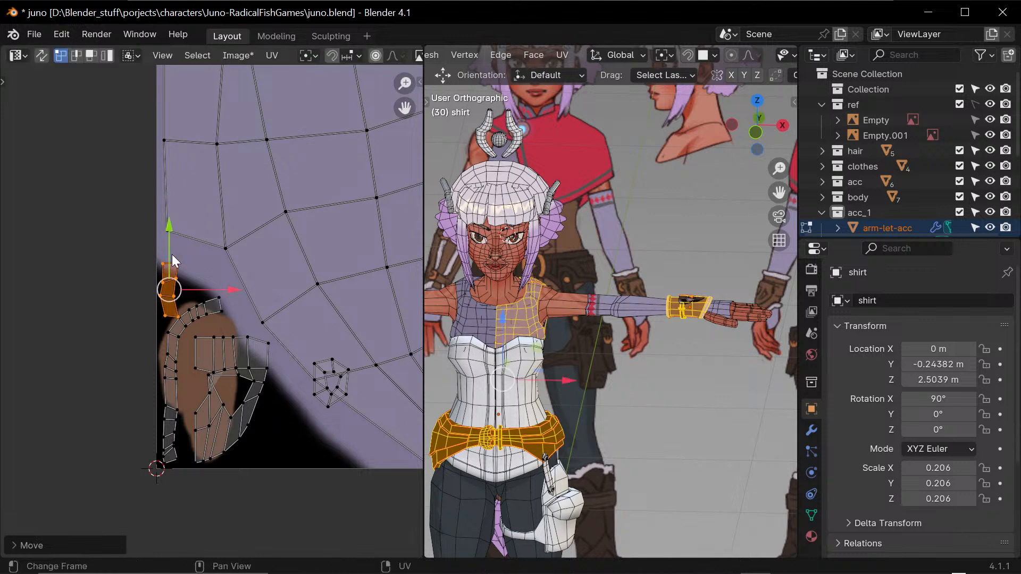
key("g")
left_click(208, 292)
key("g")
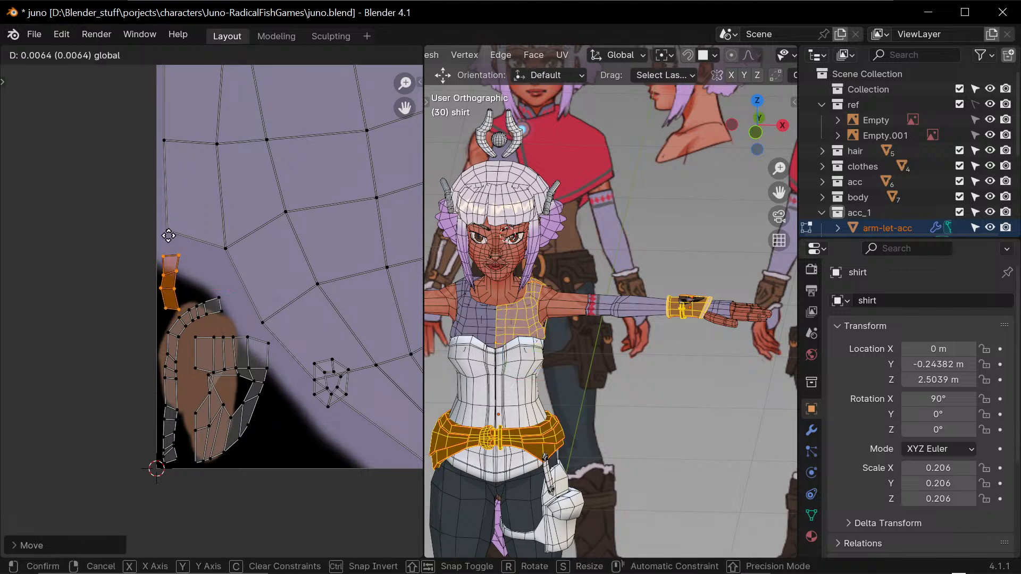
left_click(169, 236)
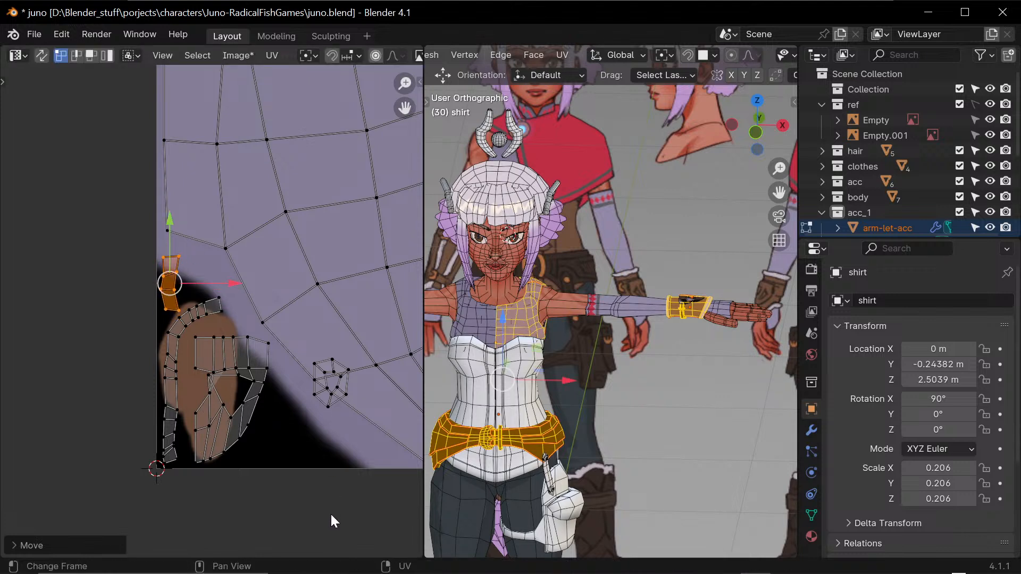
- Move the hexagonal ring UV island down onto the black area, clear of the shirt's UVs
left_click(331, 391)
key("l")
key("g")
left_click(340, 391)
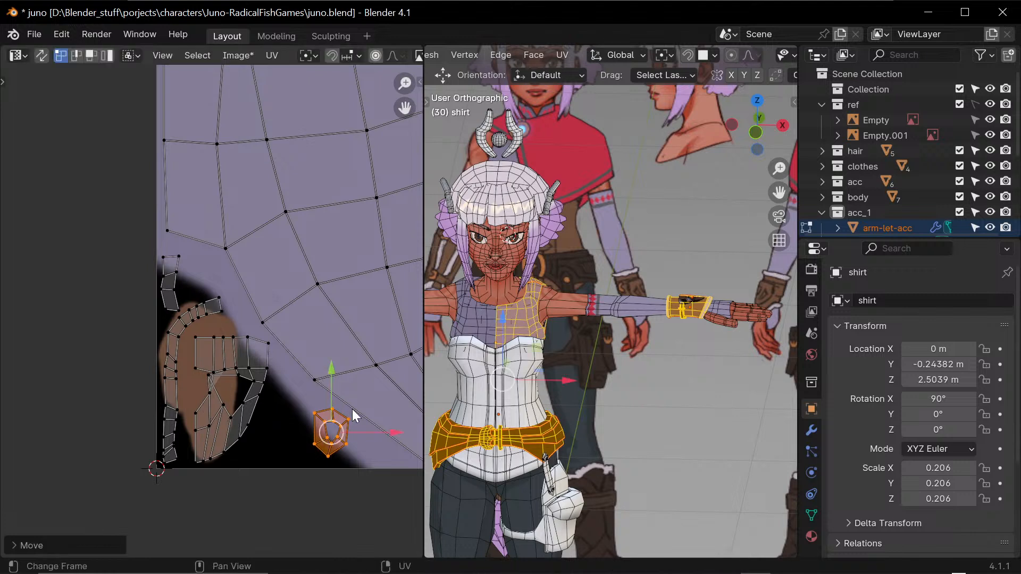
key("g")
left_click(322, 439)
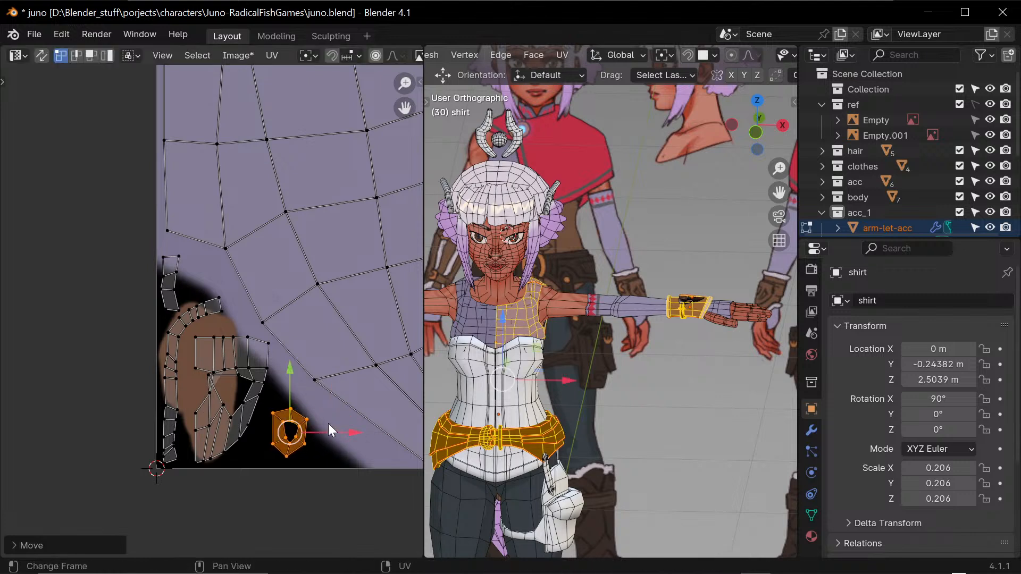
- Reposition the inner vertices around the cutout of the wide UV island to open up its cramped faces
middle_click_drag(279, 440, 293, 323, "ctrl")
middle_click_drag(295, 410, 296, 375)
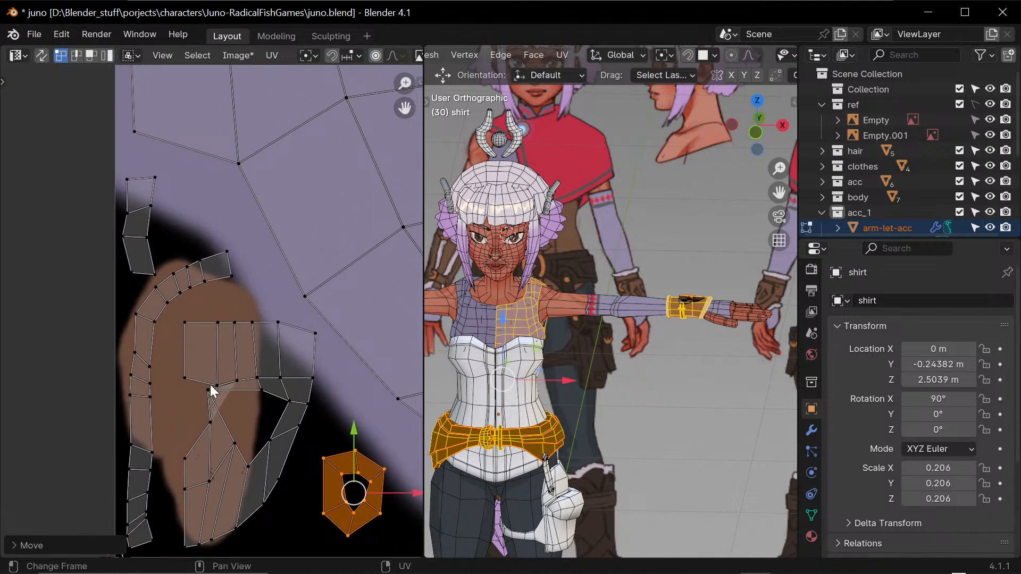
left_click(210, 389)
left_click_drag(265, 391, 287, 403)
left_click_drag(232, 359, 232, 382)
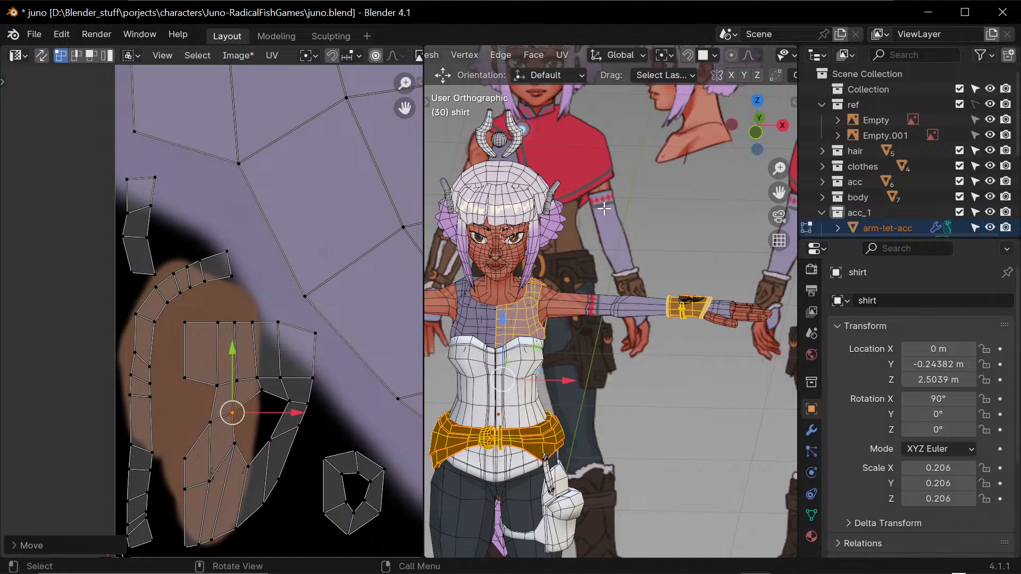
- Save the juno.blend file and the acc_1 texture image
key("ctrl+s")
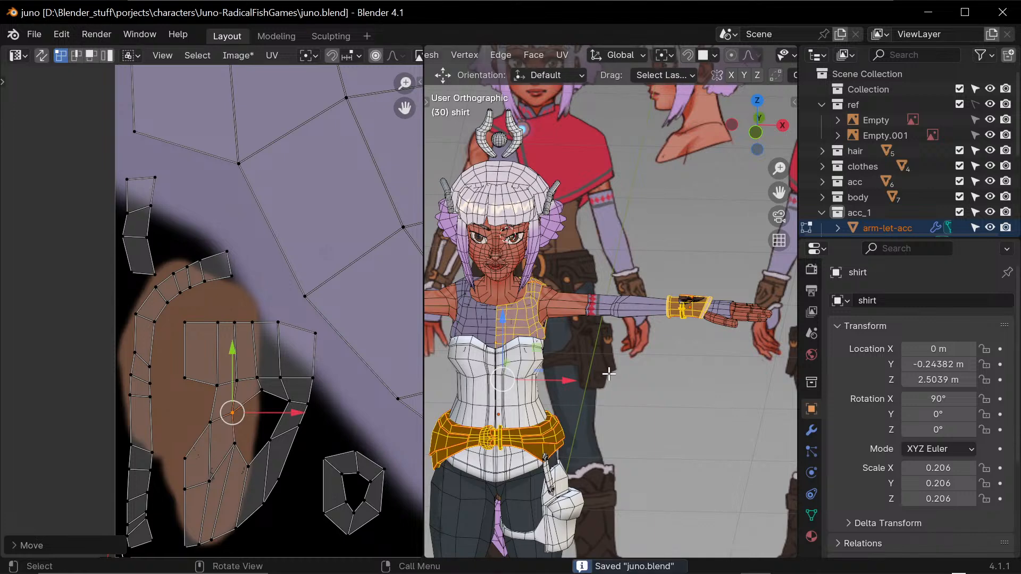
key("alt+s")
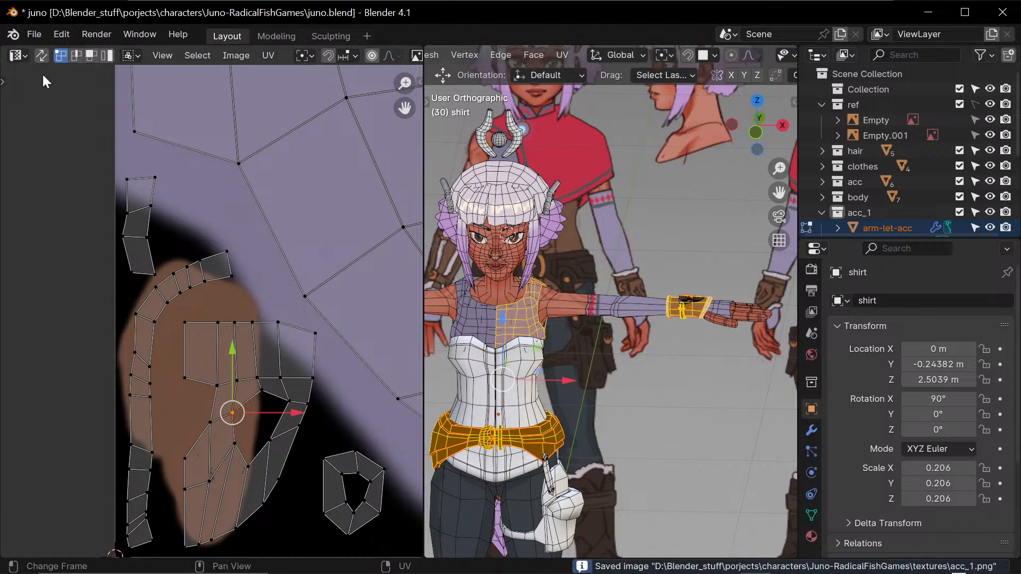
- Show acc_1 in the Image Editor, enter Texture Paint mode, and make the arm-let-acc object the active paint target
left_click(19, 55)
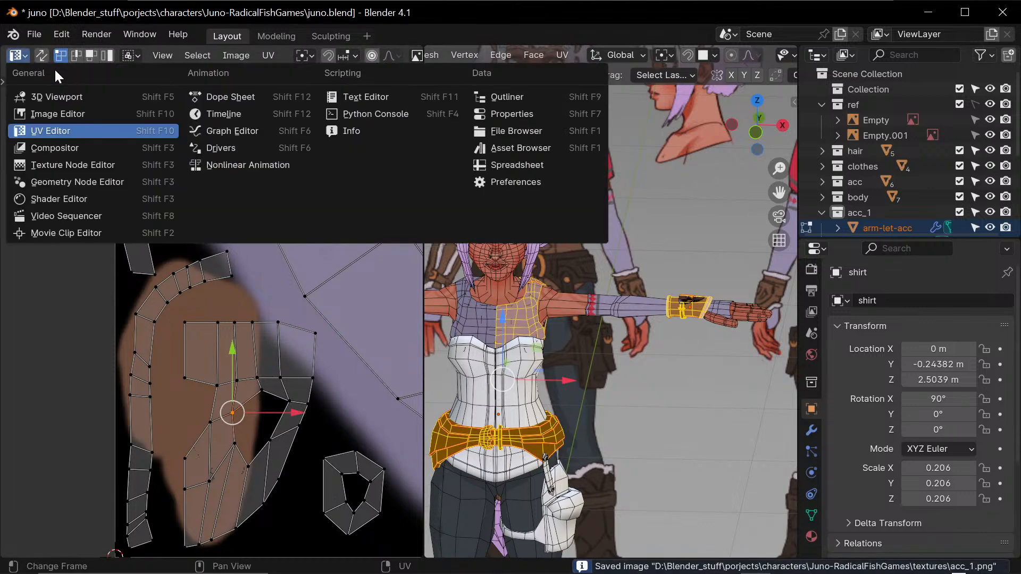
left_click(84, 115)
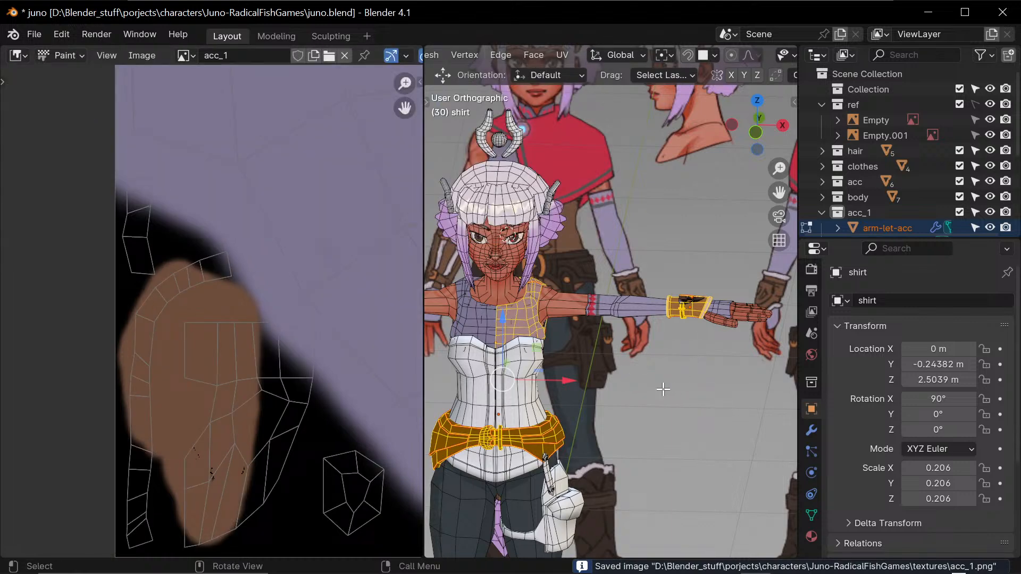
key("ctrl+Tab")
key("ctrl+Tab")
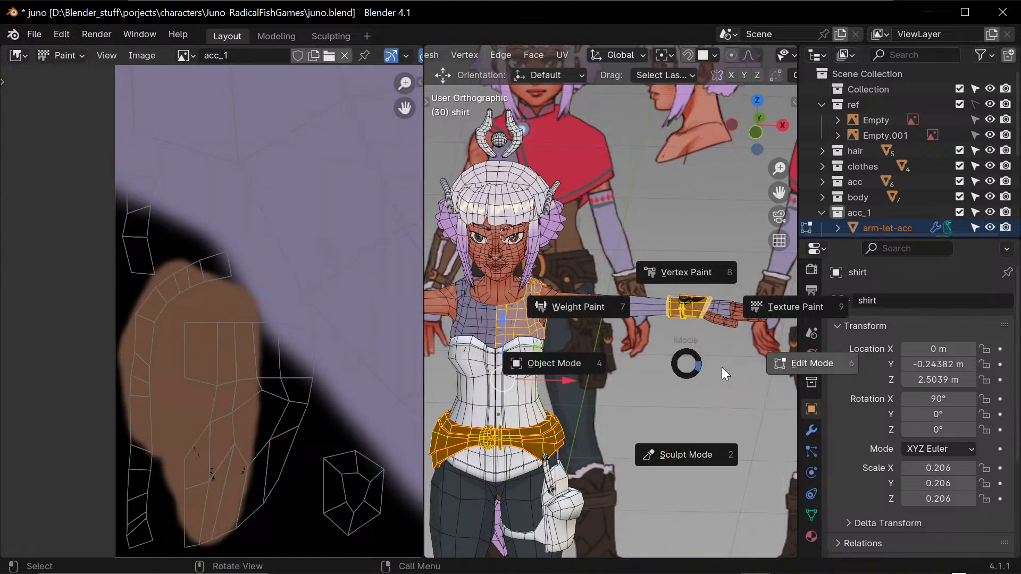
left_click(808, 310)
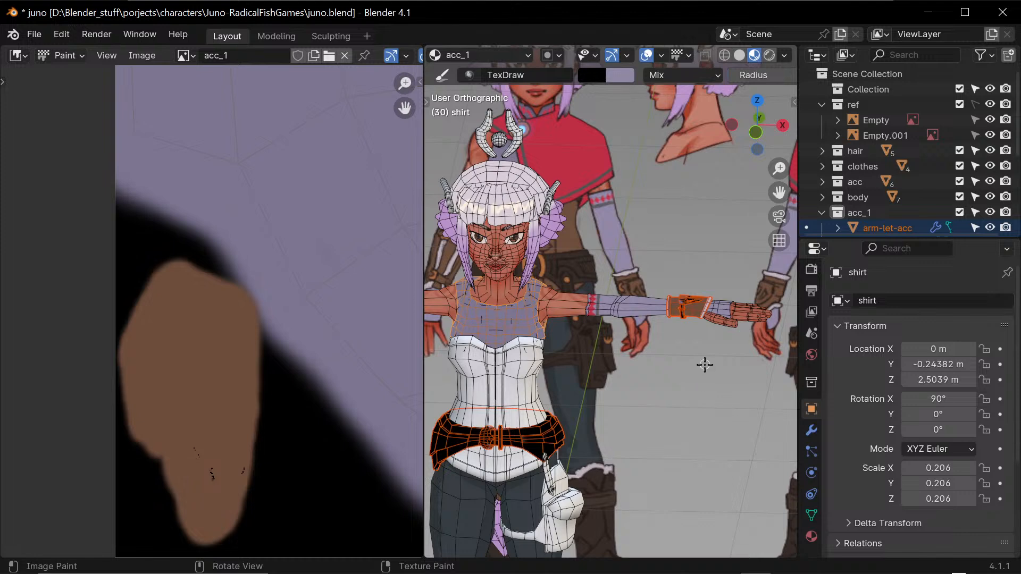
key("KP_Decimal")
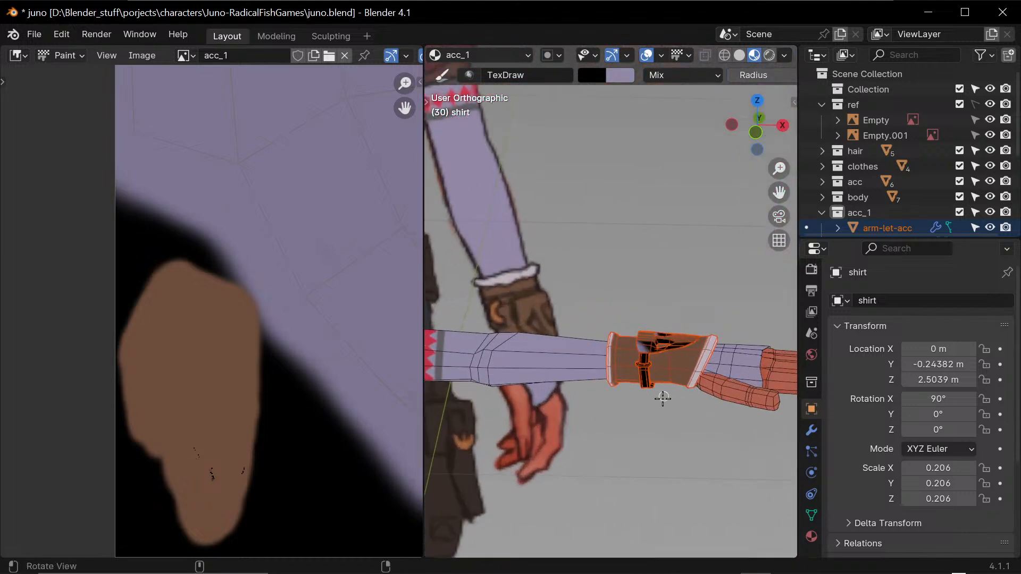
key("alt+q")
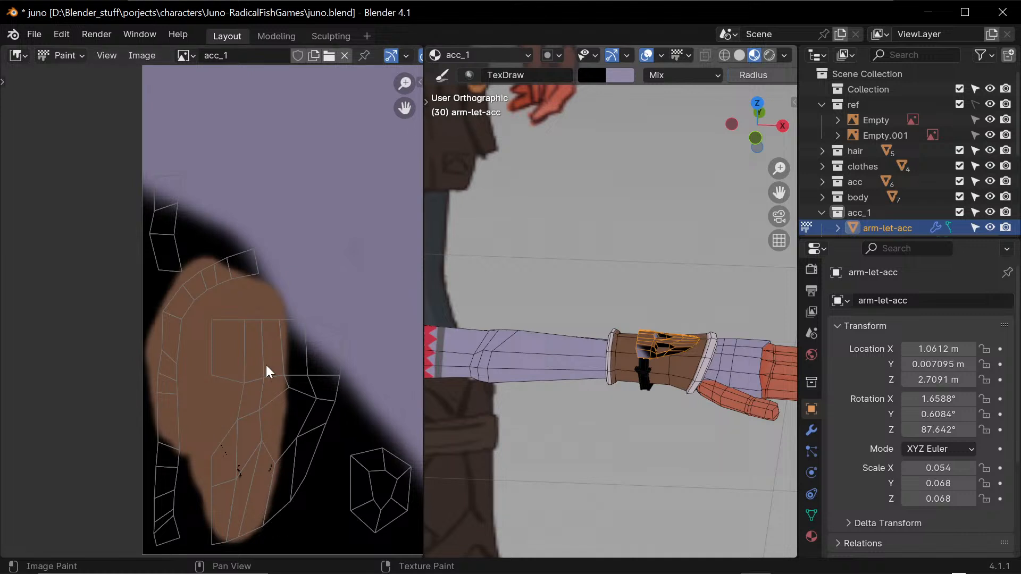
- Sample the brown and paint the whole wide UV island with the cutout in that colour
key("s")
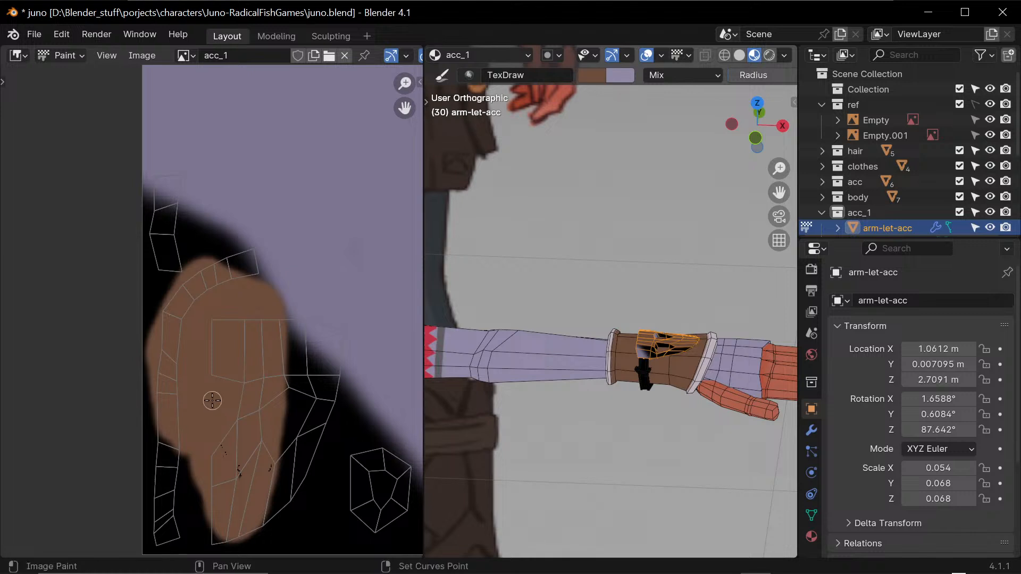
mouse_move(290, 322)
left_mouse_down()
mouse_move(344, 329)
mouse_move(324, 432)
mouse_move(305, 425)
mouse_move(303, 468)
mouse_move(330, 373)
mouse_move(309, 349)
mouse_move(255, 330)
mouse_move(222, 372)
mouse_move(274, 349)
mouse_move(308, 423)
mouse_move(268, 505)
mouse_move(327, 424)
mouse_move(264, 519)
mouse_move(212, 535)
mouse_move(217, 490)
mouse_move(287, 459)
mouse_move(282, 354)
mouse_move(321, 337)
mouse_move(227, 334)
left_mouse_up()
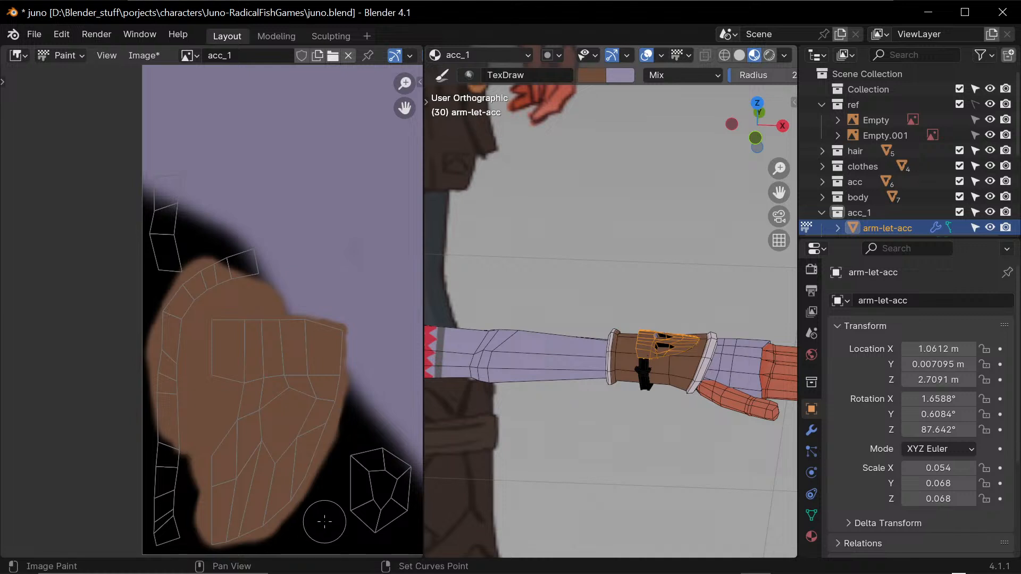
- Sample black, shrink the brush, and paint a black outline just inside the wide UV island's cutout
key("s")
key("f")
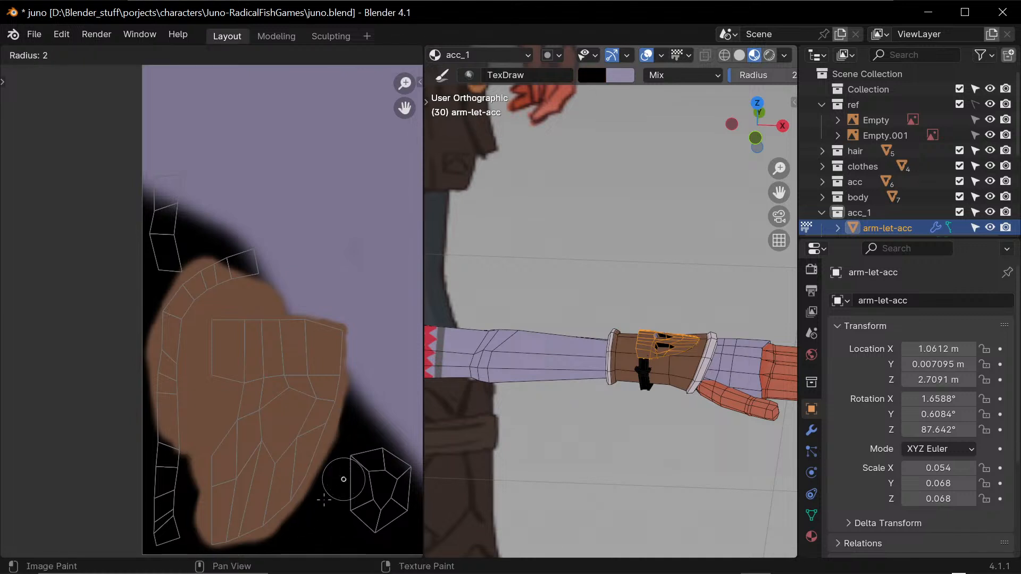
left_click(328, 497)
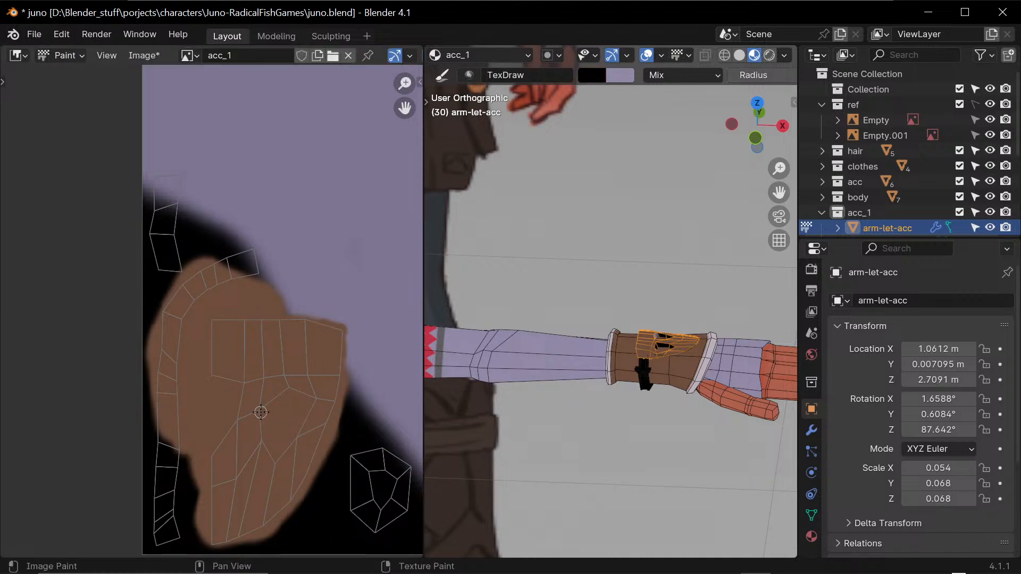
left_click_drag(261, 412, 259, 428)
key("ctrl+z")
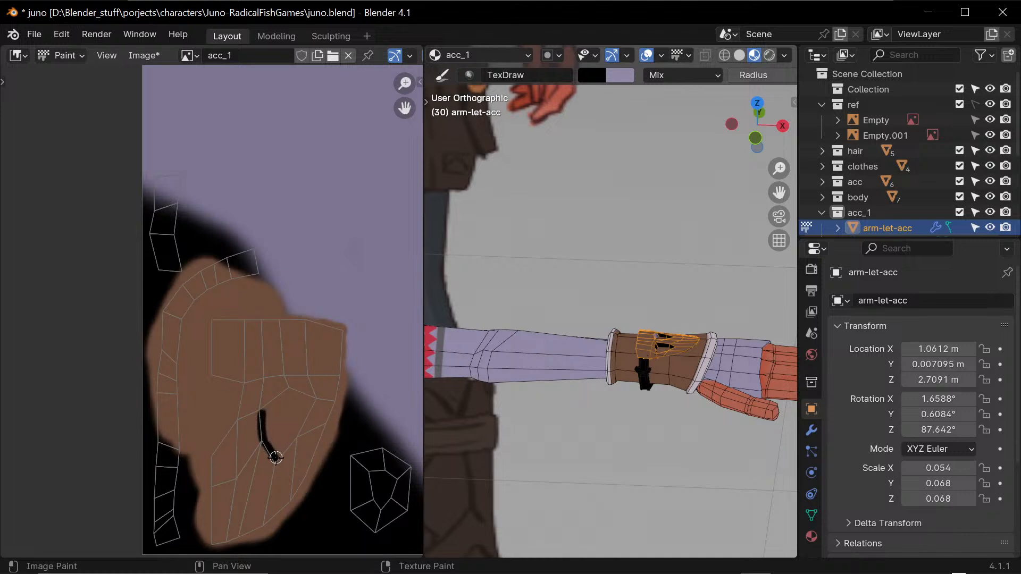
mouse_move(276, 457)
left_mouse_down()
mouse_move(309, 412)
mouse_move(271, 408)
left_mouse_up()
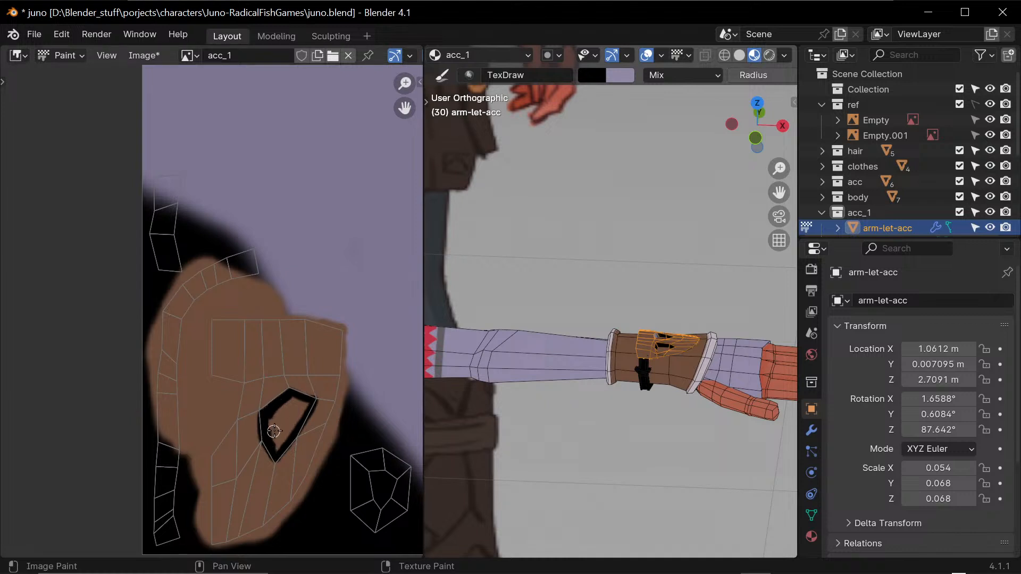
- Tidy the cutout's black outline with the brown and a smaller brush, and save juno.blend
key("s")
key("s")
key("f")
left_click(276, 442)
key("ctrl+s")
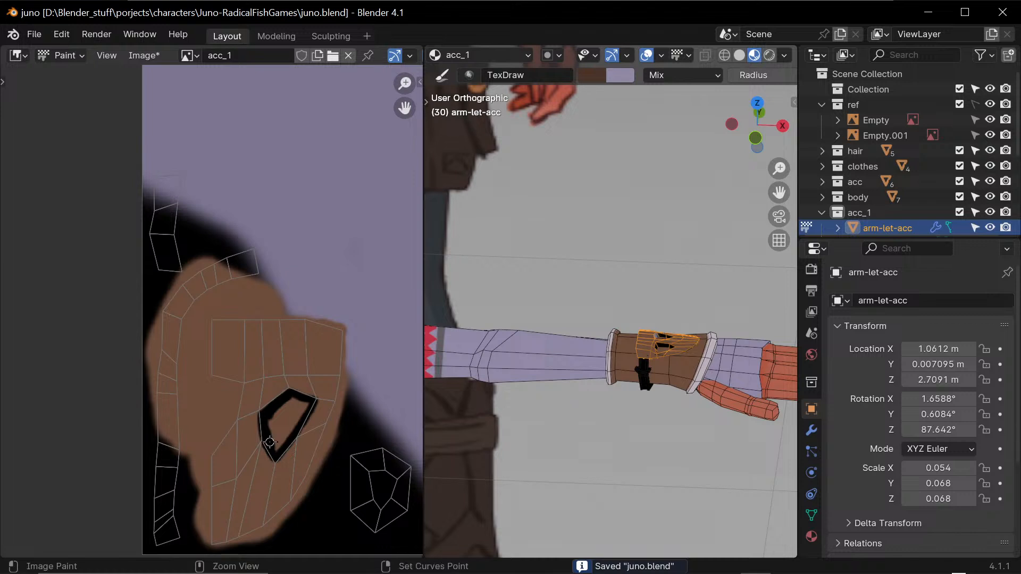
- Refine the corners and outer edge of the cutout's black outline, alternating sampled black and brown
key("s")
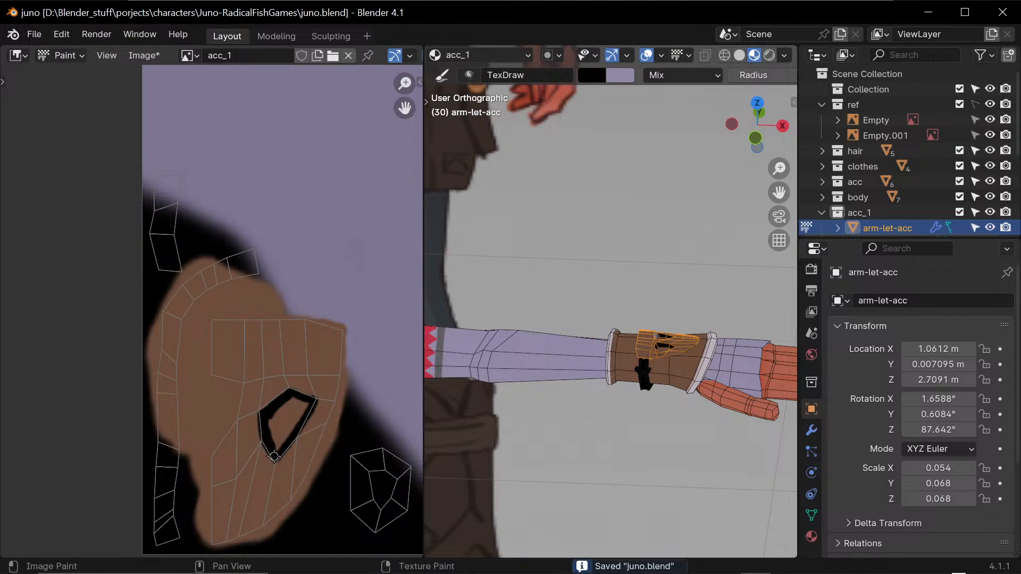
left_click_drag(277, 458, 307, 432)
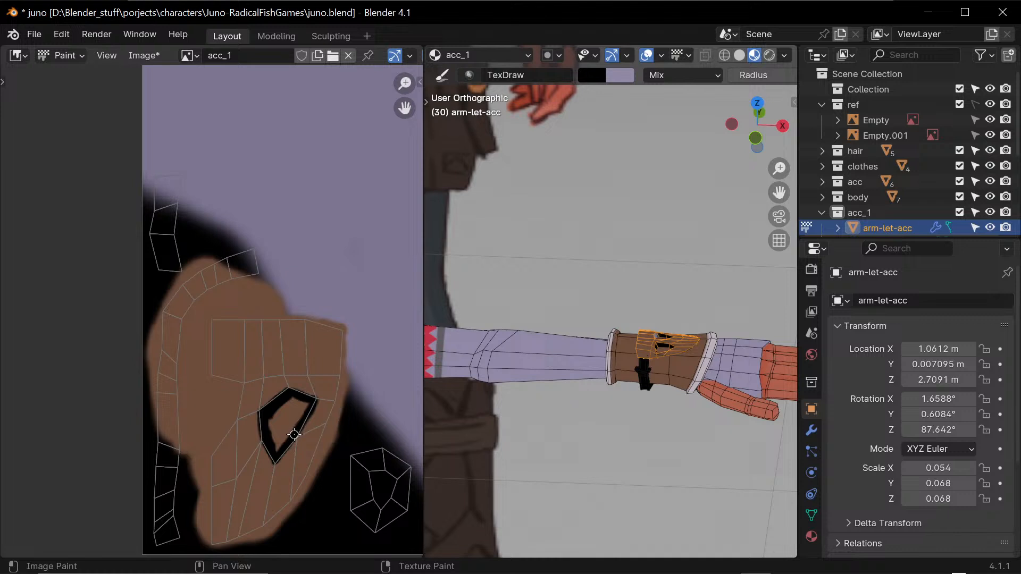
key("s")
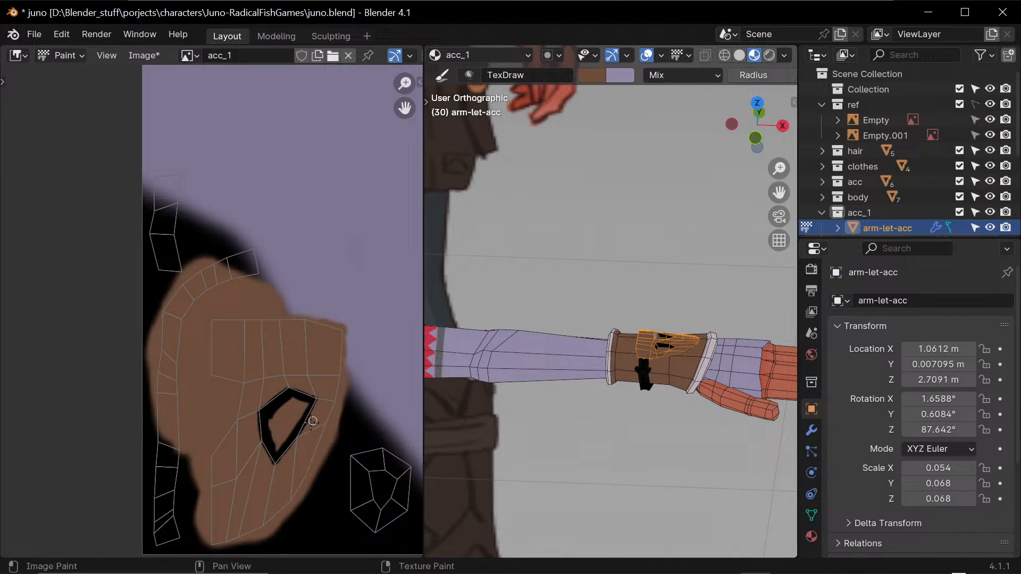
key("s")
key("s")
key("s")
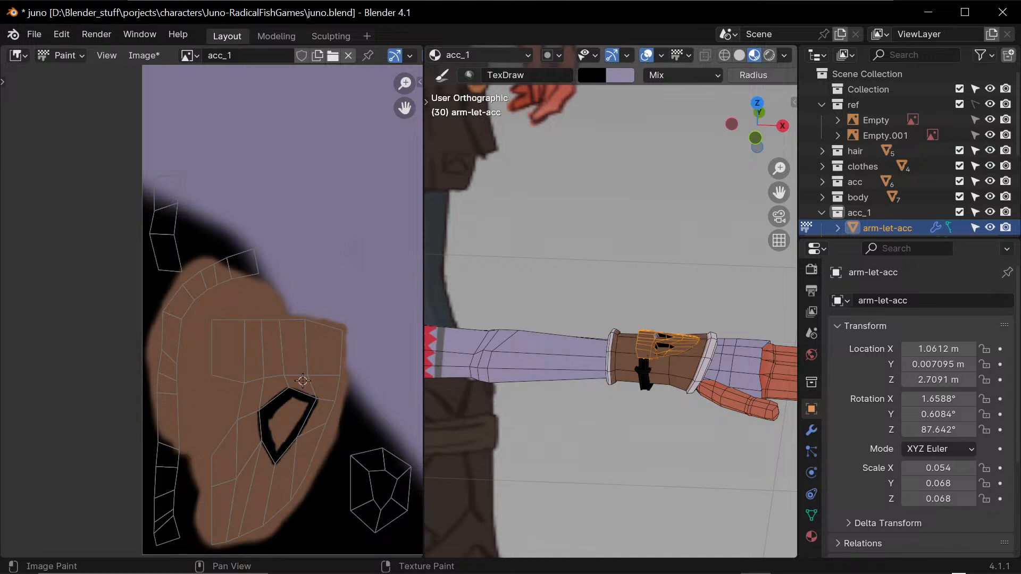
- Paint the short narrow strip UV island at the image's left border completely black
middle_click_drag(357, 383, 352, 397)
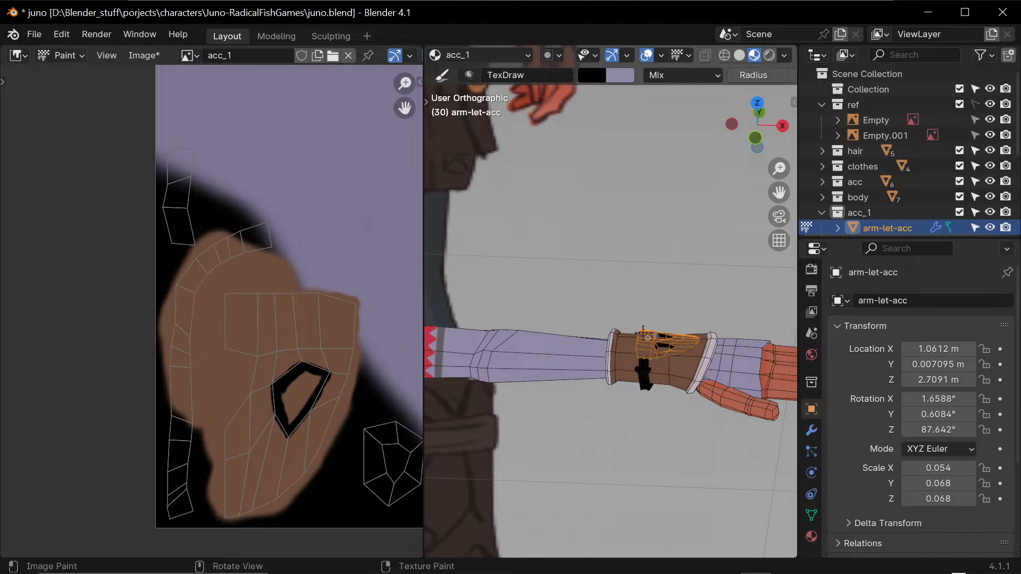
middle_click_drag(283, 268, 301, 377)
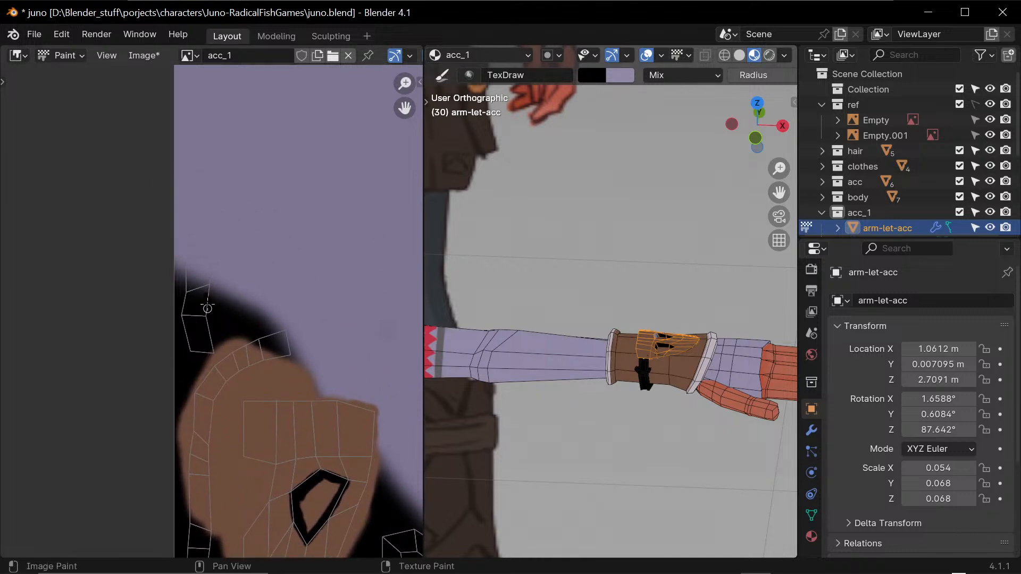
left_click_drag(208, 259, 208, 282)
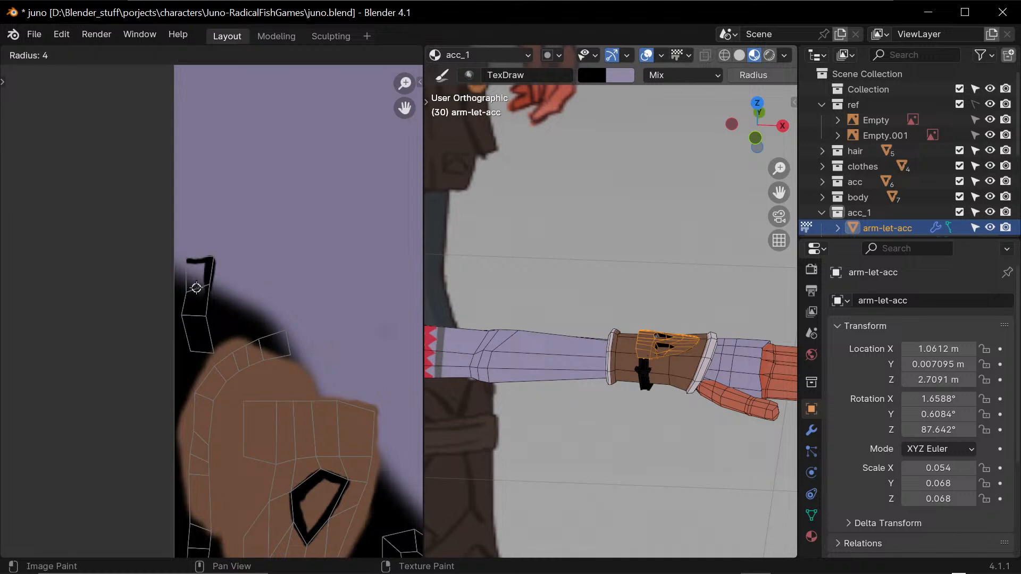
mouse_move(196, 285)
left_mouse_down()
mouse_move(190, 269)
mouse_move(196, 260)
mouse_move(210, 274)
mouse_move(205, 287)
mouse_move(213, 260)
mouse_move(198, 258)
mouse_move(183, 290)
mouse_move(184, 272)
mouse_move(181, 298)
left_mouse_up()
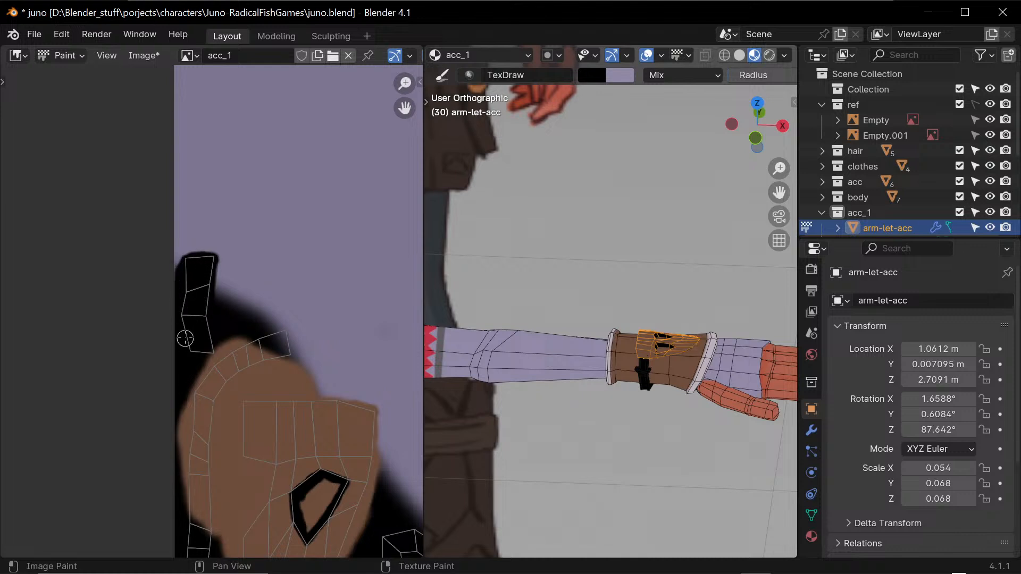
left_click_drag(185, 339, 212, 344)
- Paint the long curved strip UV island black along its full length
middle_click_drag(668, 449, 708, 417)
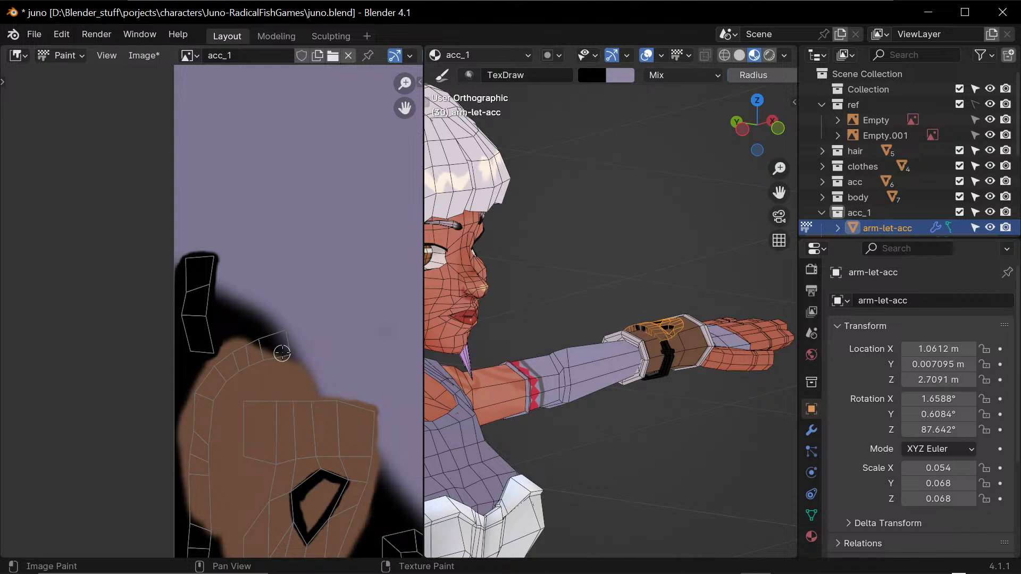
mouse_move(286, 357)
left_mouse_down()
mouse_move(250, 366)
mouse_move(285, 355)
mouse_move(282, 334)
mouse_move(287, 356)
mouse_move(283, 335)
mouse_move(222, 353)
mouse_move(196, 433)
mouse_move(203, 390)
mouse_move(190, 403)
mouse_move(211, 386)
left_mouse_up()
middle_click_drag(195, 420, 201, 347)
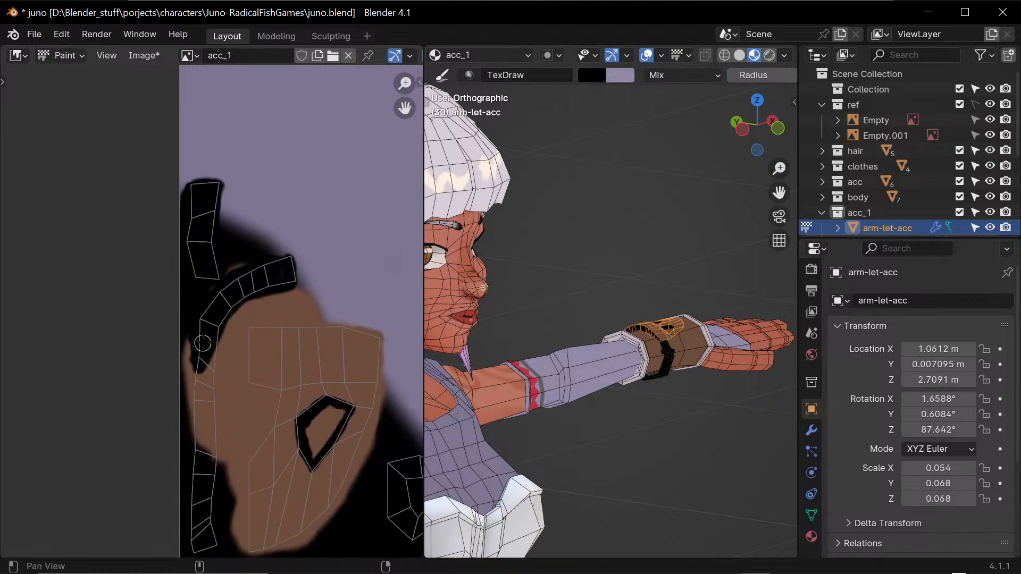
mouse_move(212, 511)
left_mouse_down()
mouse_move(215, 354)
mouse_move(185, 353)
mouse_move(195, 318)
left_mouse_up()
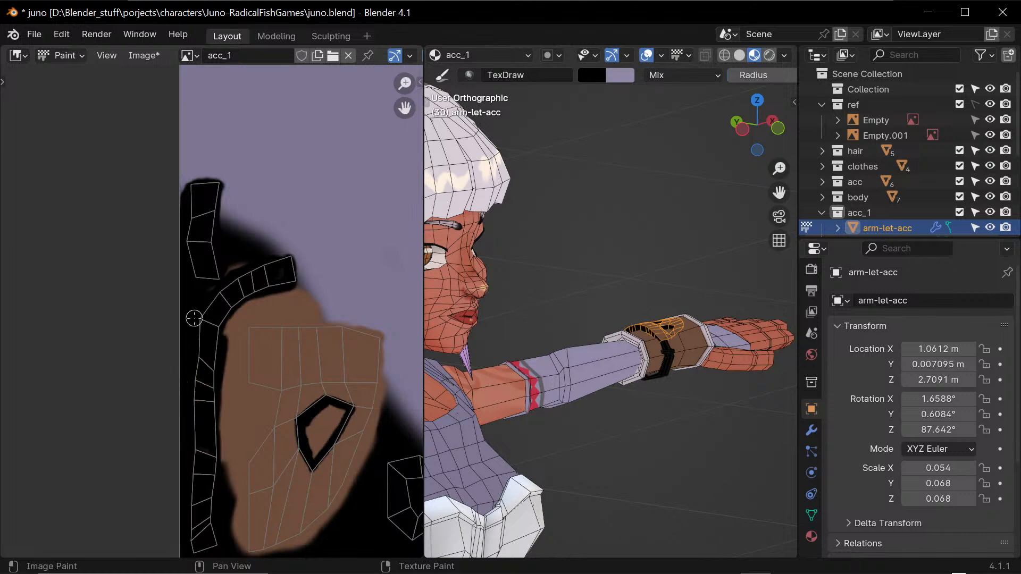
- Sample the brown and paint the inner side of the curved strip's upper bend, keeping a black band along the outer edge
middle_click_drag(201, 430, 192, 348)
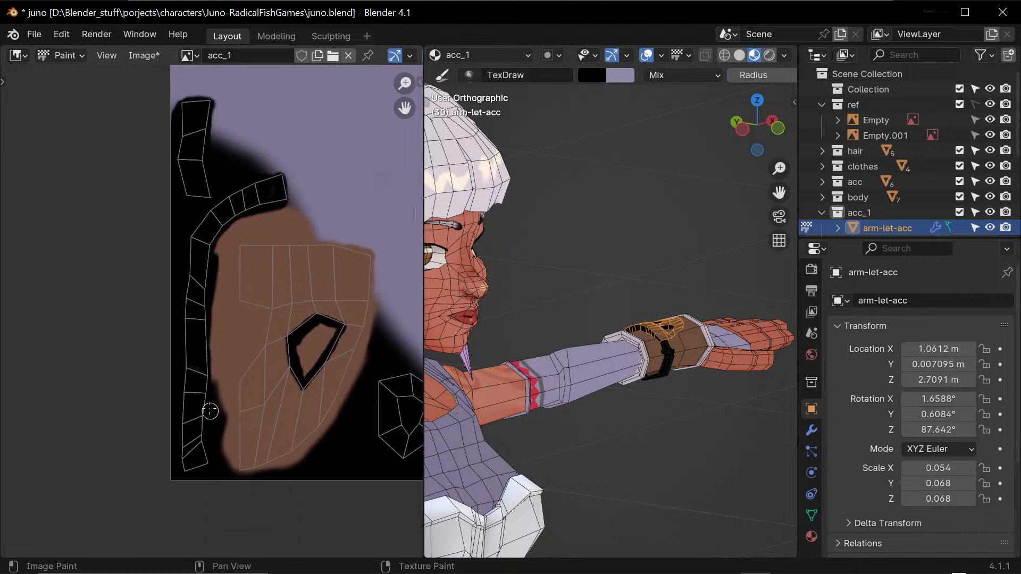
mouse_move(468, 405)
middle_mouse_down()
mouse_move(645, 420)
mouse_move(529, 465)
mouse_move(554, 478)
mouse_move(650, 453)
mouse_move(690, 494)
mouse_move(669, 388)
mouse_move(618, 413)
middle_mouse_up()
scroll(606, 353, "up", 5)
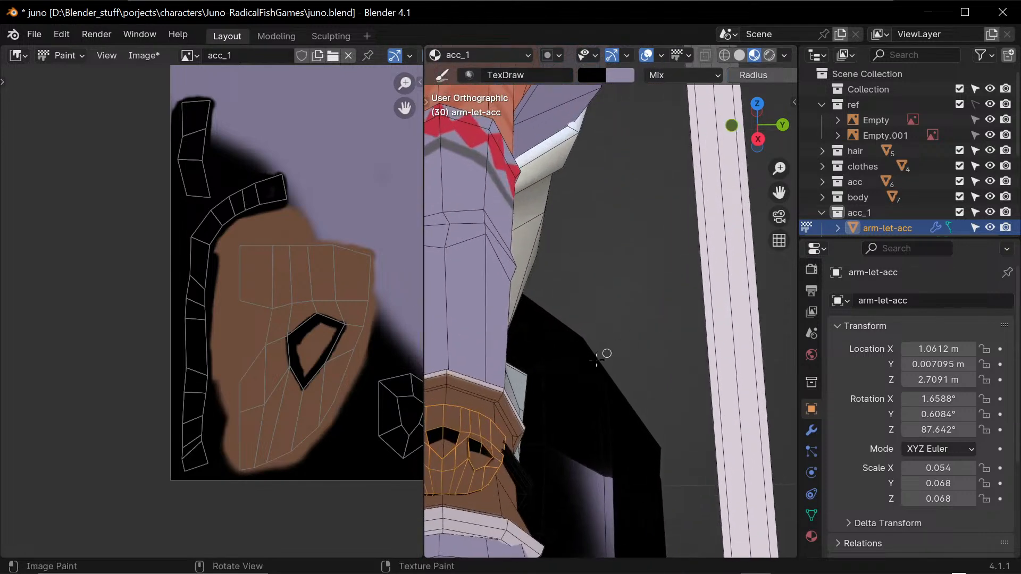
mouse_move(607, 353)
middle_mouse_down()
mouse_move(570, 449)
mouse_move(638, 449)
mouse_move(658, 422)
mouse_move(656, 376)
mouse_move(672, 331)
mouse_move(774, 389)
mouse_move(675, 388)
mouse_move(659, 383)
mouse_move(653, 359)
middle_mouse_up()
middle_click_drag(747, 391, 651, 432)
middle_click_drag(624, 479, 680, 433, "ctrl")
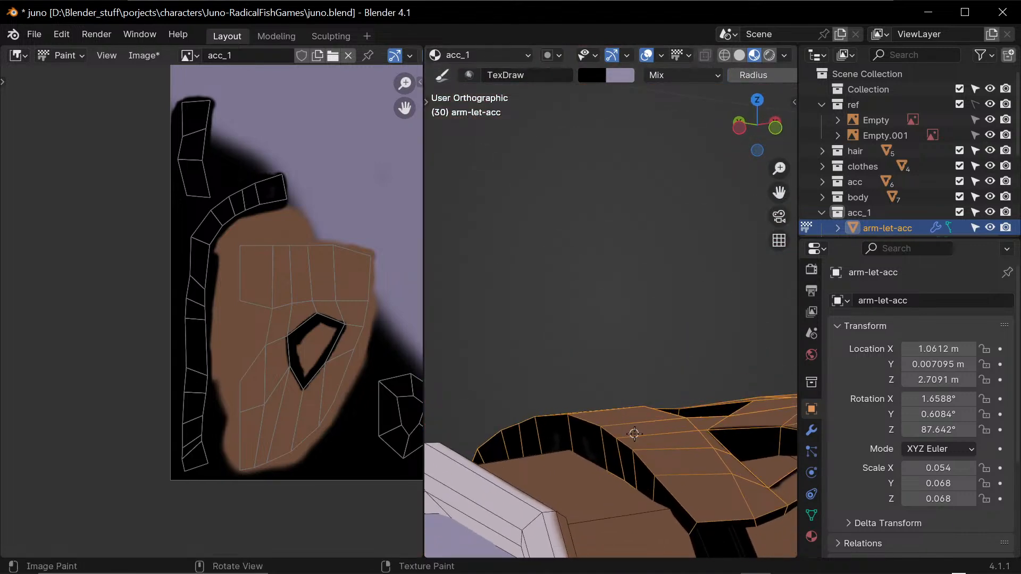
middle_click_drag(673, 555, 595, 395, "shift")
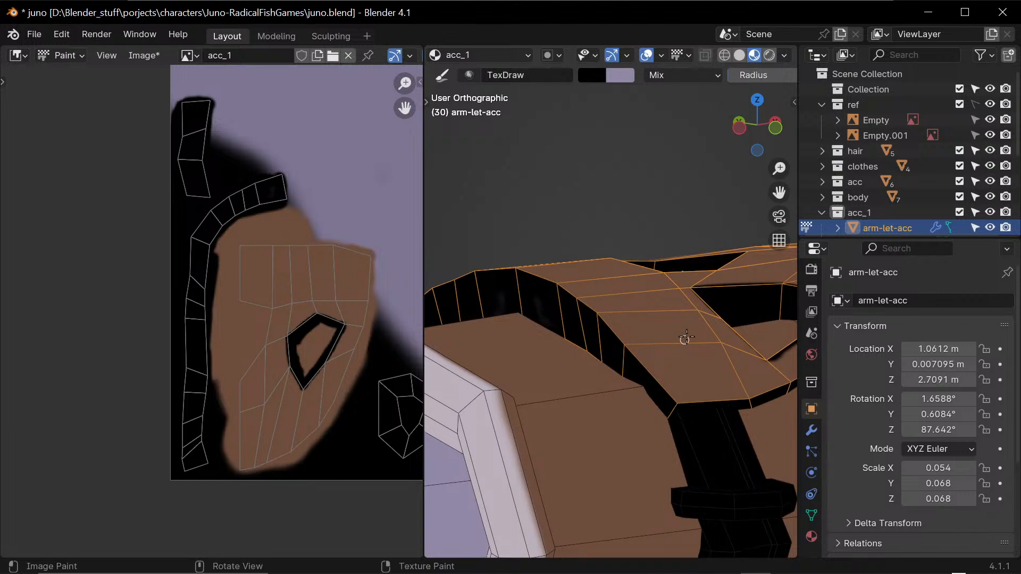
key("s")
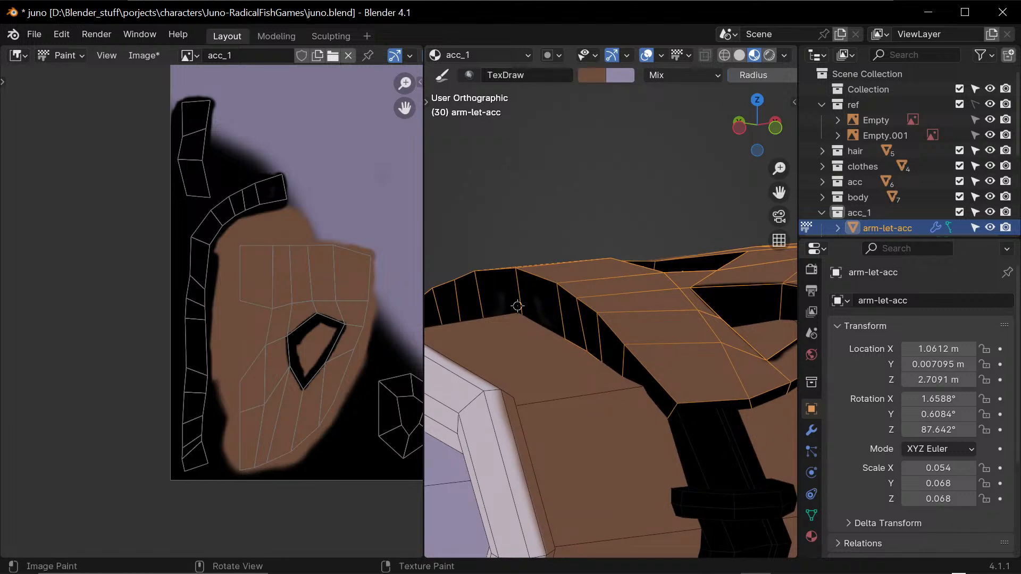
mouse_move(517, 306)
left_mouse_down()
mouse_move(539, 311)
mouse_move(497, 303)
mouse_move(537, 301)
mouse_move(548, 314)
left_mouse_up()
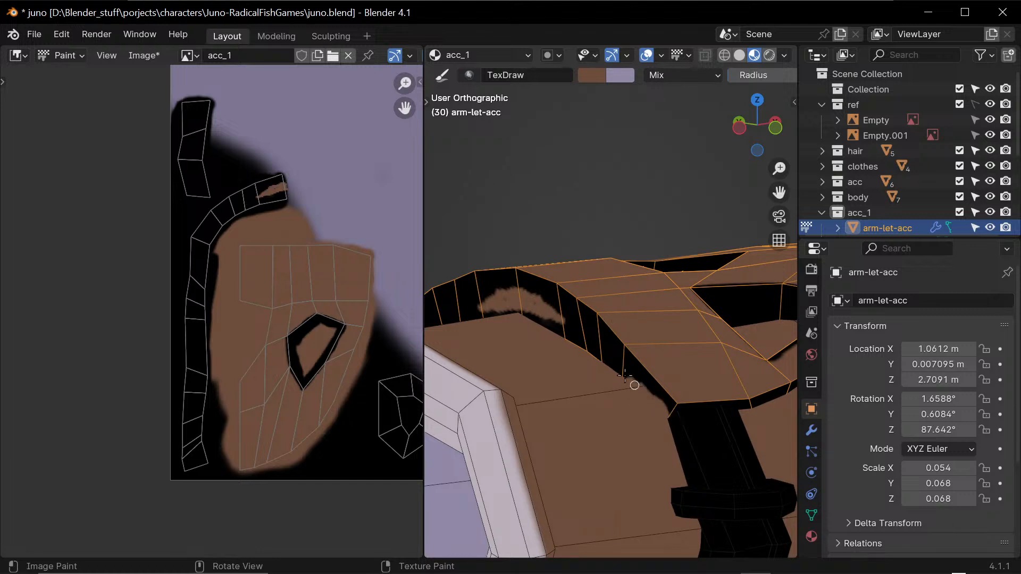
mouse_move(226, 226)
left_mouse_down()
mouse_move(209, 234)
mouse_move(250, 203)
mouse_move(237, 207)
mouse_move(268, 220)
mouse_move(275, 197)
mouse_move(268, 201)
mouse_move(280, 196)
mouse_move(230, 215)
mouse_move(244, 198)
mouse_move(210, 228)
mouse_move(246, 203)
mouse_move(273, 202)
left_mouse_up()
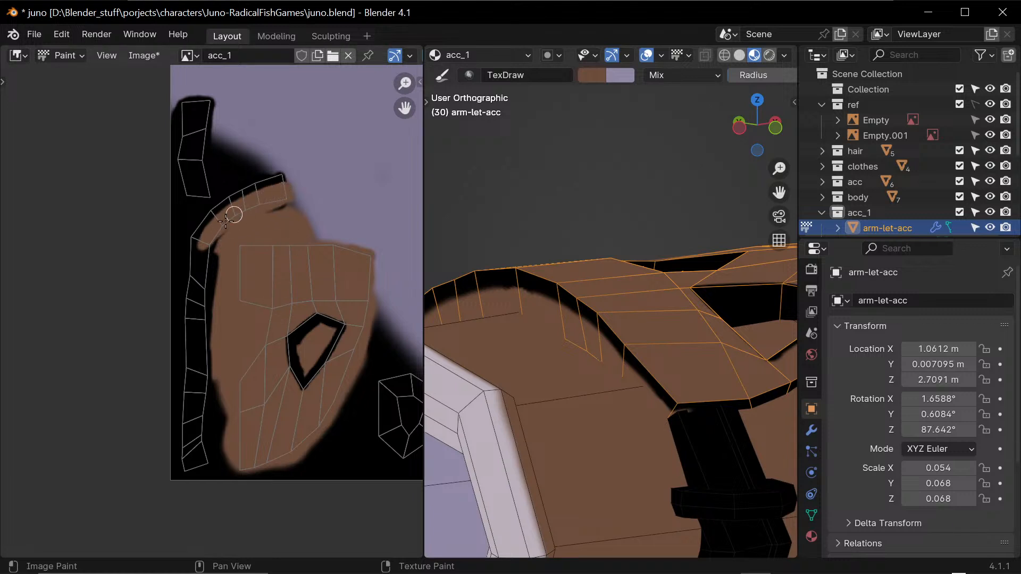
mouse_move(219, 232)
left_mouse_down()
mouse_move(201, 256)
mouse_move(287, 187)
mouse_move(261, 194)
left_mouse_up()
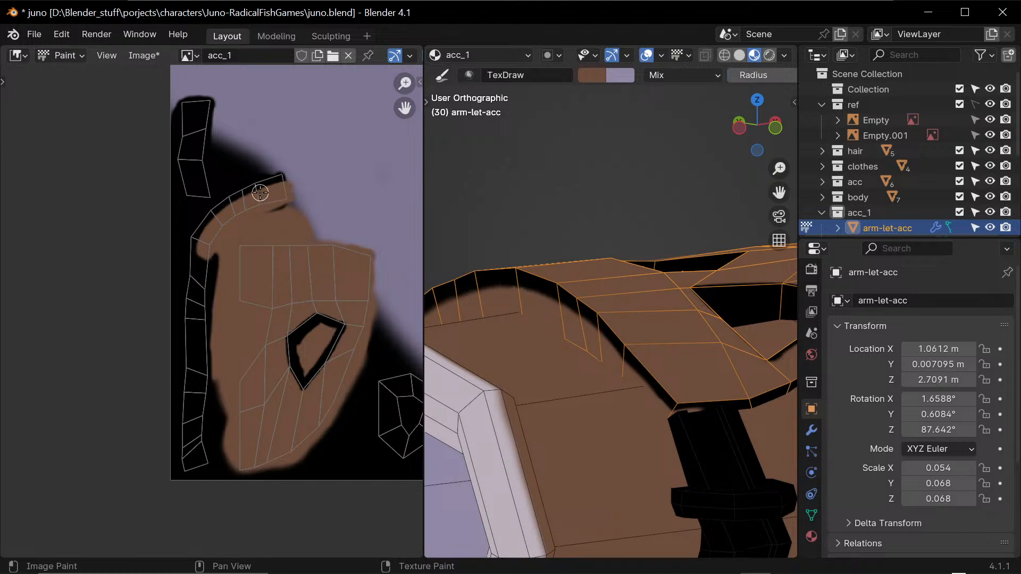
- Paint the inner side of the long curved strip brown down to its lower end, keeping a black band along the outer edge
middle_click_drag(638, 383, 675, 385)
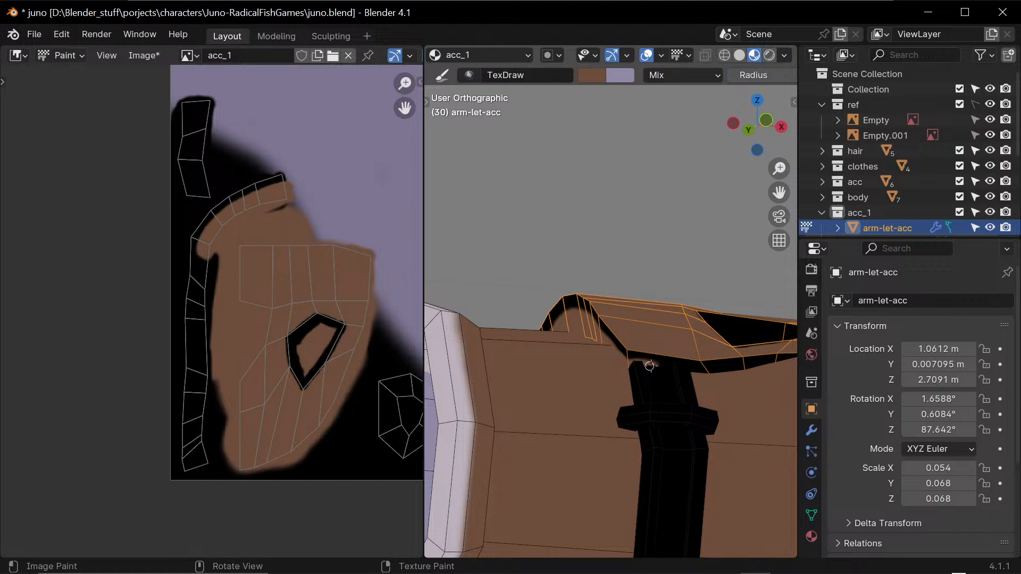
left_click_drag(686, 374, 733, 369)
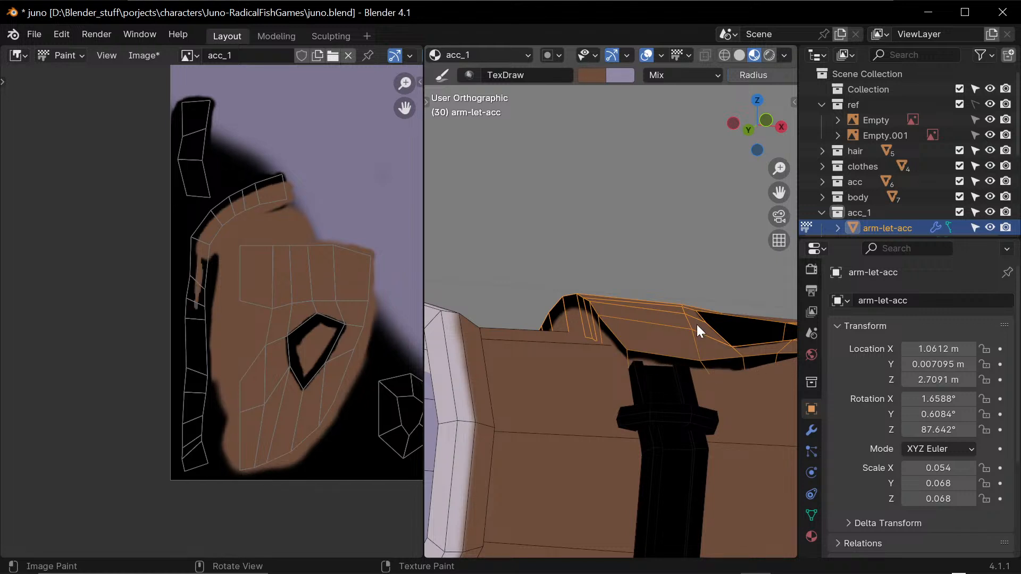
left_click_drag(207, 253, 204, 351)
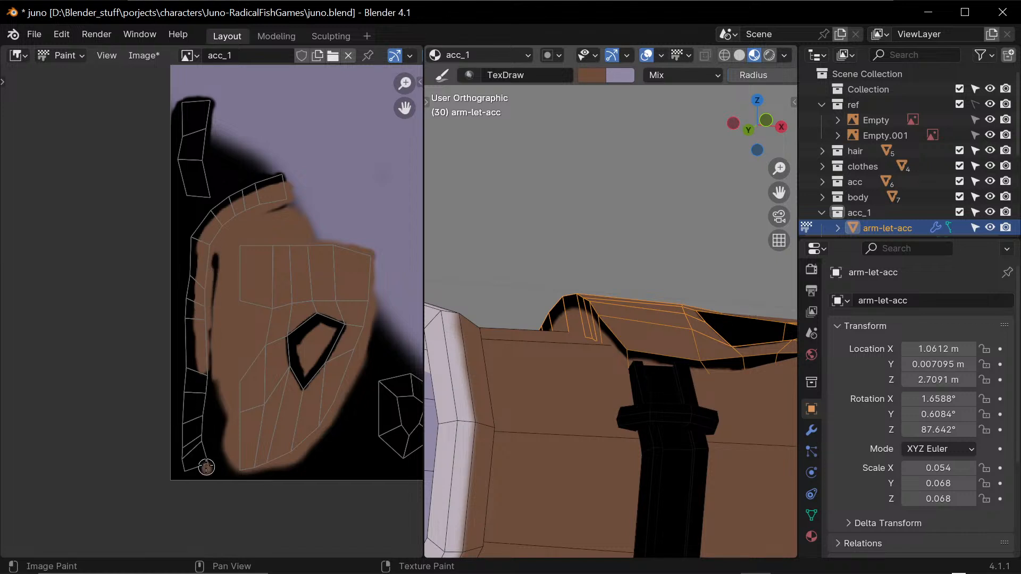
left_click_drag(206, 467, 206, 269)
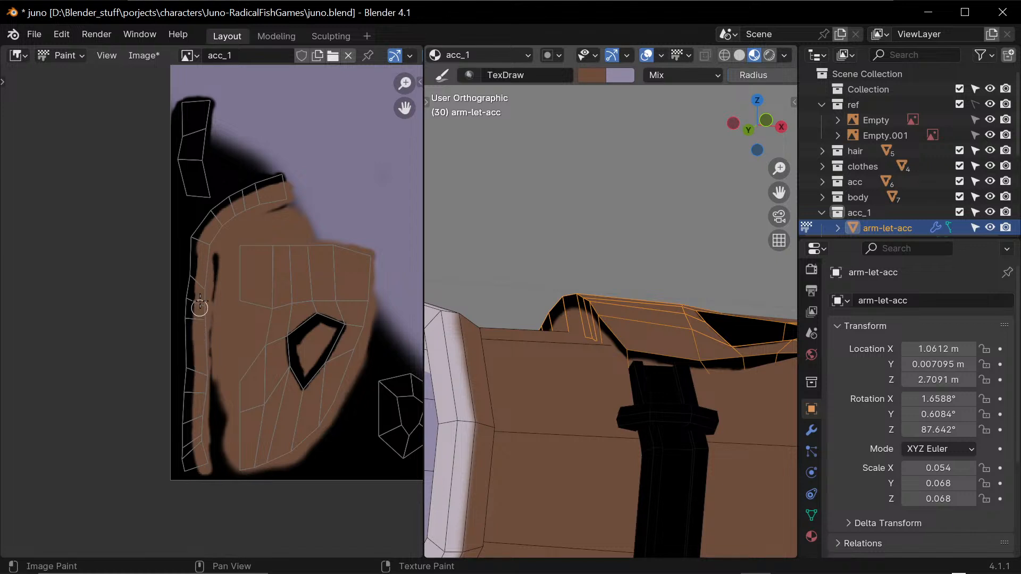
mouse_move(204, 251)
left_mouse_down()
mouse_move(198, 315)
mouse_move(219, 253)
mouse_move(201, 421)
mouse_move(212, 387)
mouse_move(222, 444)
mouse_move(210, 458)
mouse_move(220, 467)
mouse_move(231, 458)
left_mouse_up()
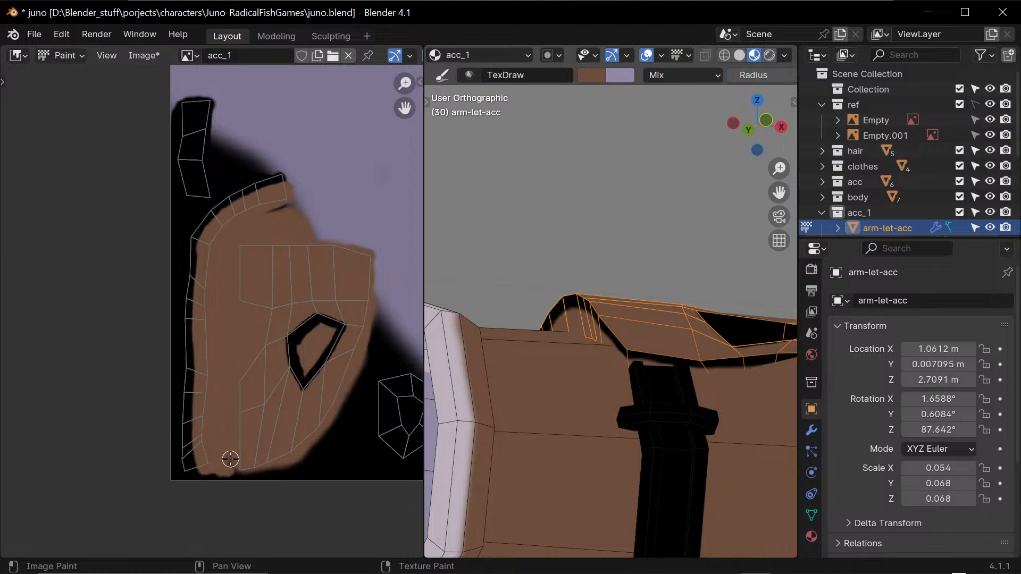
- Sample black, reduce the brush radius to about 3 px and outline the angular half cutout along the ornament island's straight inner edge
key("s")
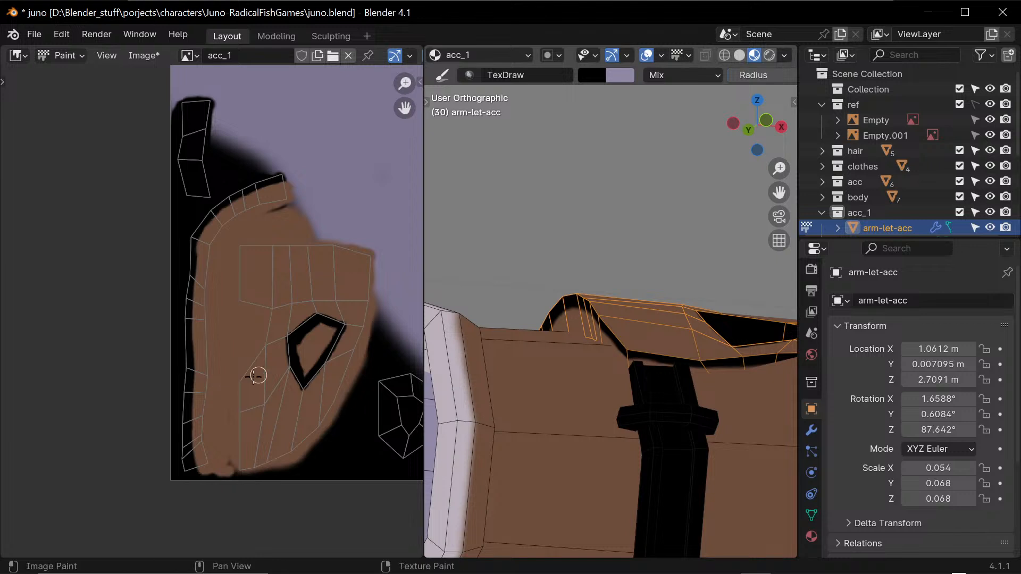
key("f")
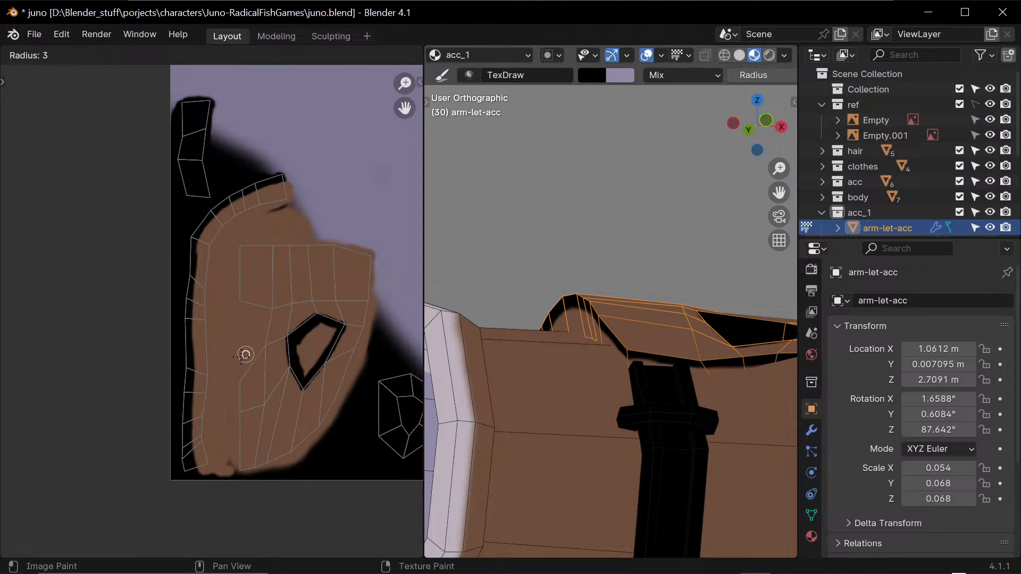
left_click(241, 356)
left_click_drag(244, 370, 258, 354)
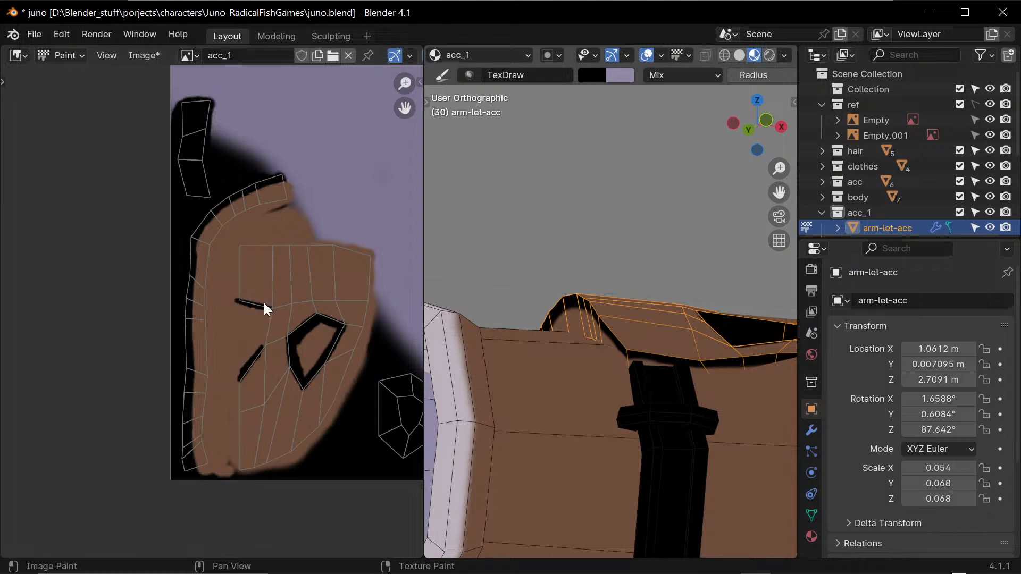
left_click_drag(267, 335, 272, 311)
- Refine the half cutout's black outline at its upper and lower ends, alternating sampled black and brown
key("s")
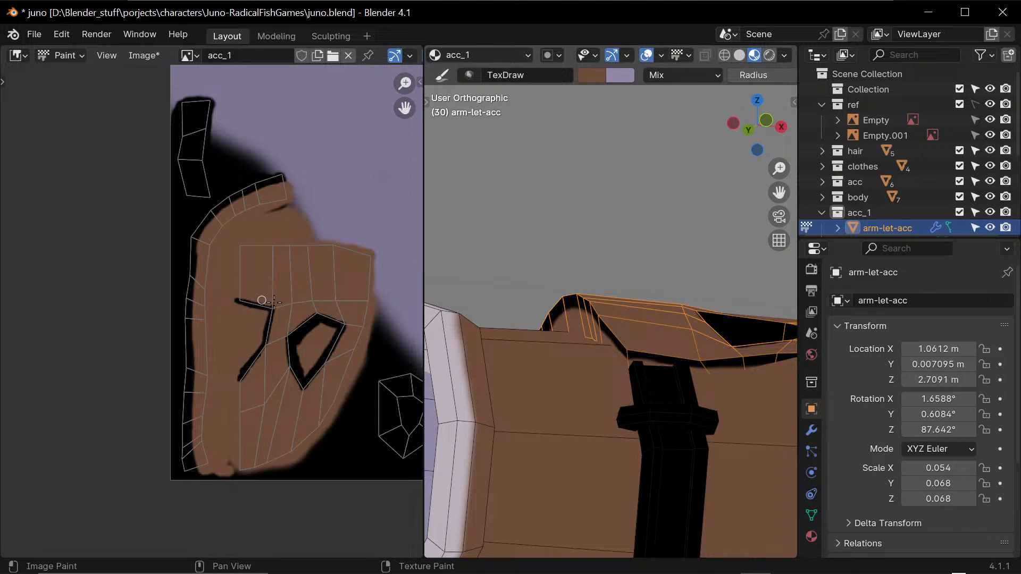
key("s")
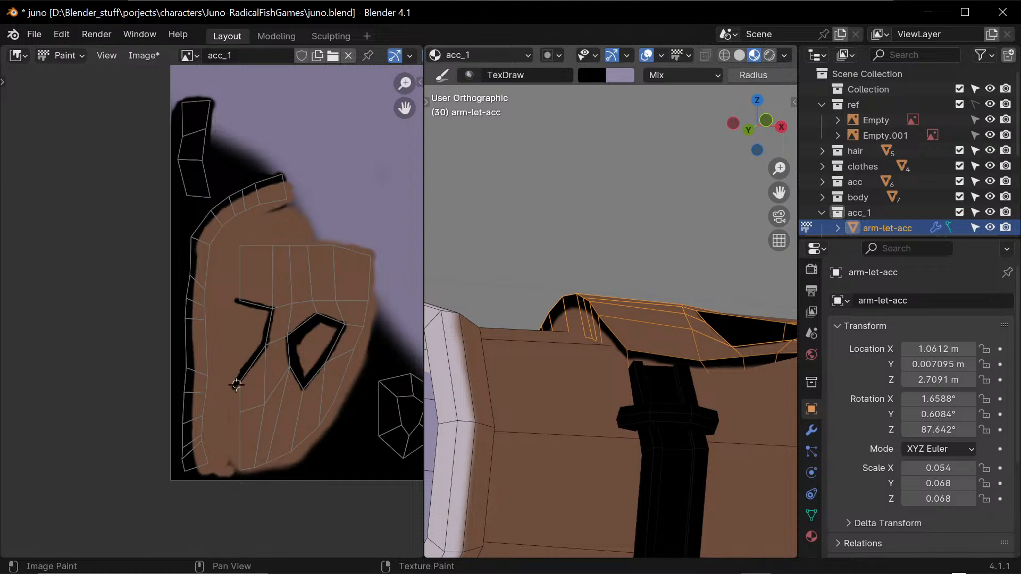
key("s")
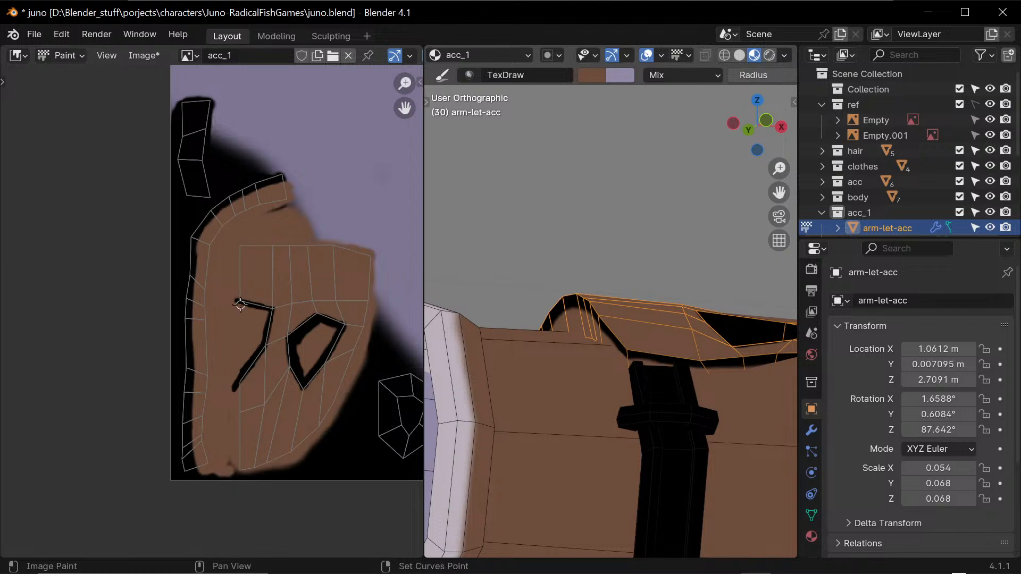
key("s")
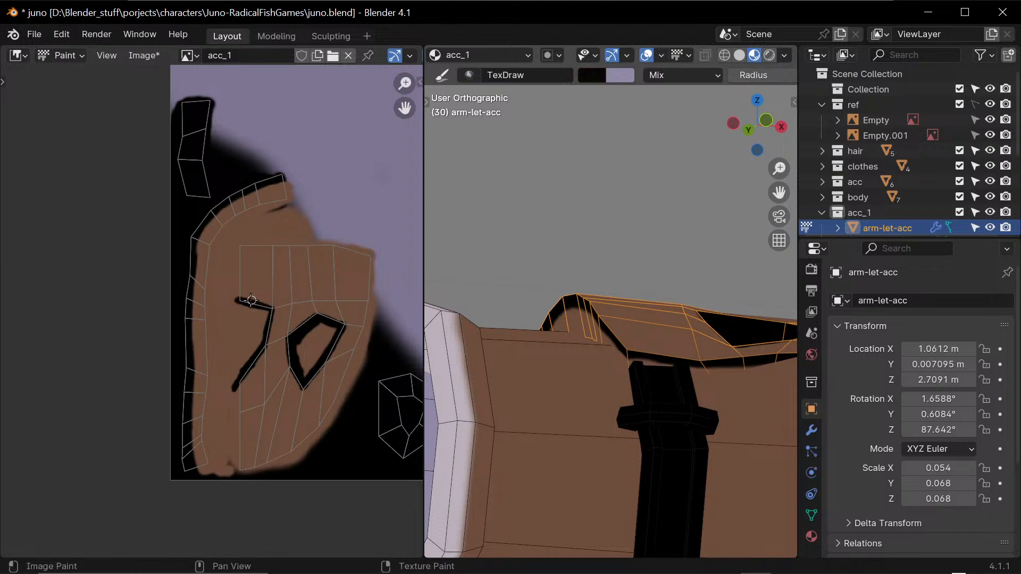
key("s")
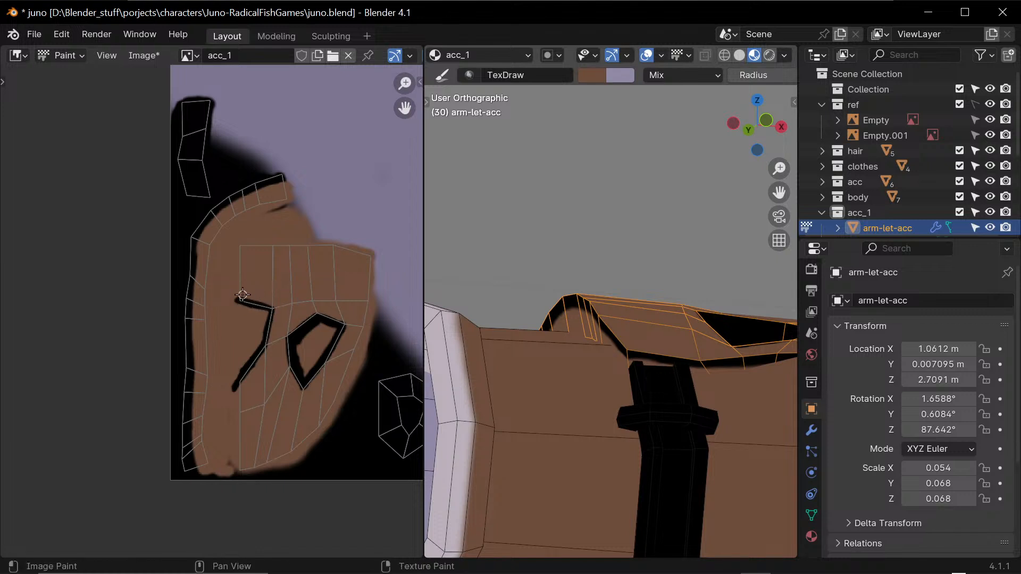
left_click_drag(242, 295, 269, 300)
- Hide the wireframe overlay to view the painted armlet ornament without mesh lines
middle_click_drag(664, 372, 704, 403)
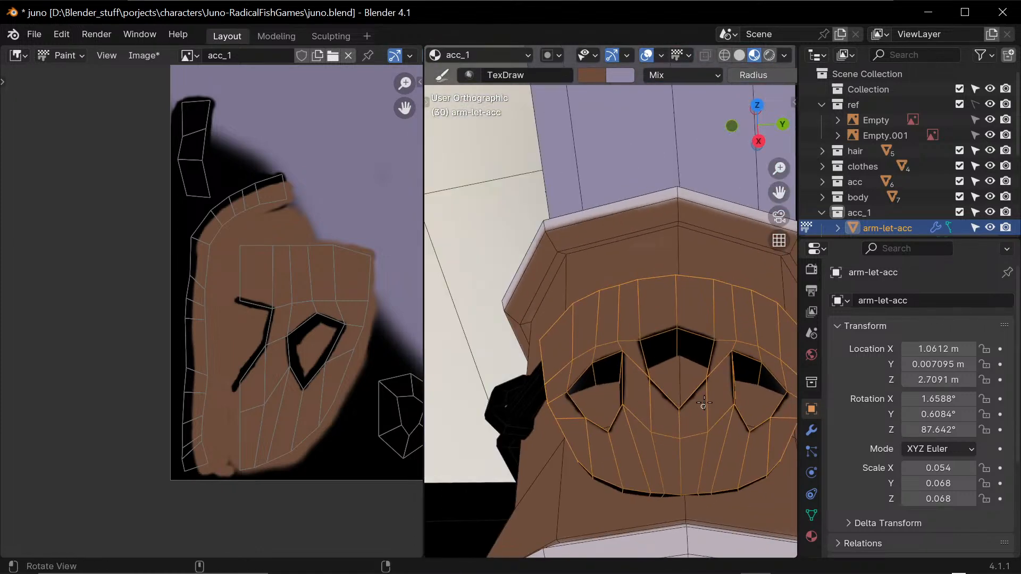
scroll(708, 377, "down", 5)
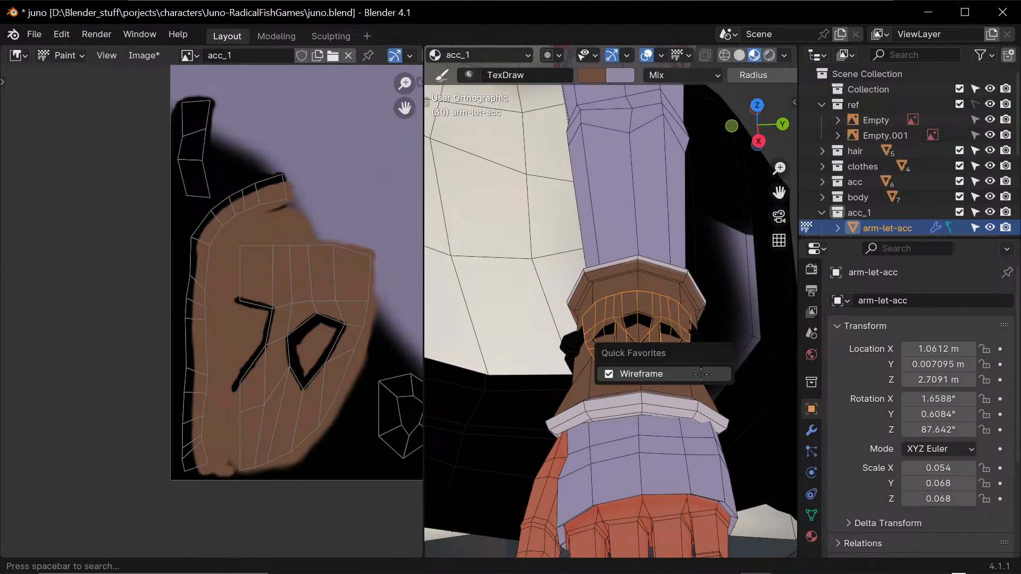
mouse_move(706, 354)
middle_mouse_down()
mouse_move(732, 383)
mouse_move(714, 381)
mouse_move(727, 474)
mouse_move(700, 426)
mouse_move(747, 371)
mouse_move(750, 337)
mouse_move(702, 410)
mouse_move(668, 406)
mouse_move(744, 311)
mouse_move(713, 372)
mouse_move(691, 351)
middle_mouse_up()
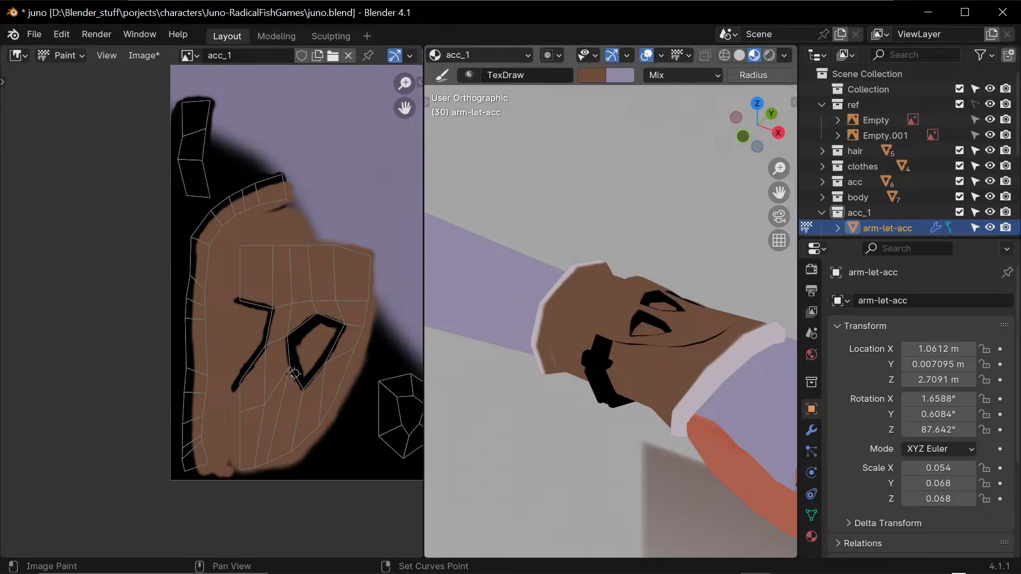
- Sample black and paint a thin outline along the ornament island's curved outer edge, its short side and its upper edge
key("s")
mouse_move(240, 471)
left_mouse_down()
mouse_move(307, 439)
mouse_move(350, 367)
mouse_move(343, 382)
left_mouse_up()
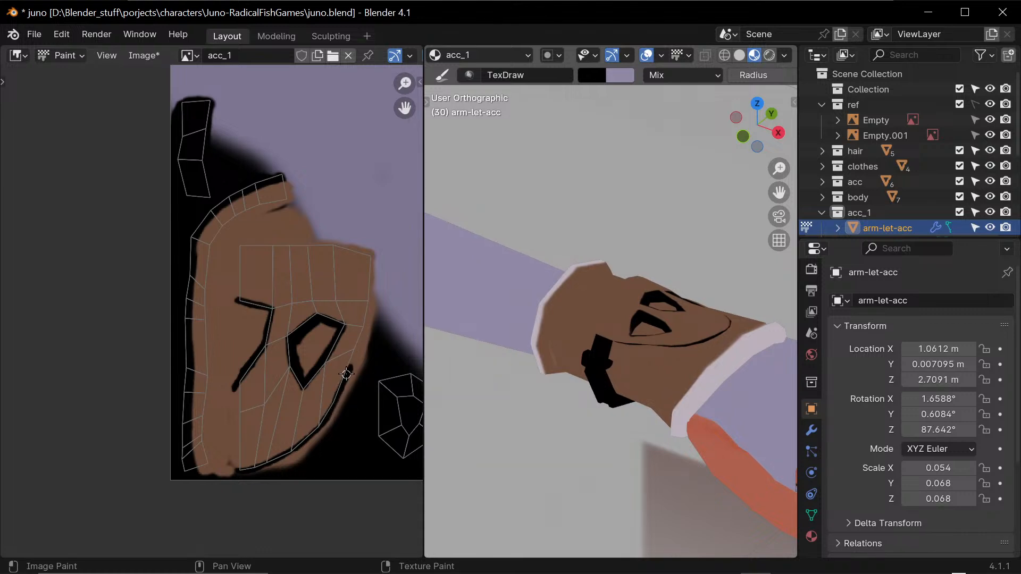
mouse_move(340, 387)
left_mouse_down()
mouse_move(367, 288)
mouse_move(365, 323)
mouse_move(369, 251)
left_mouse_up()
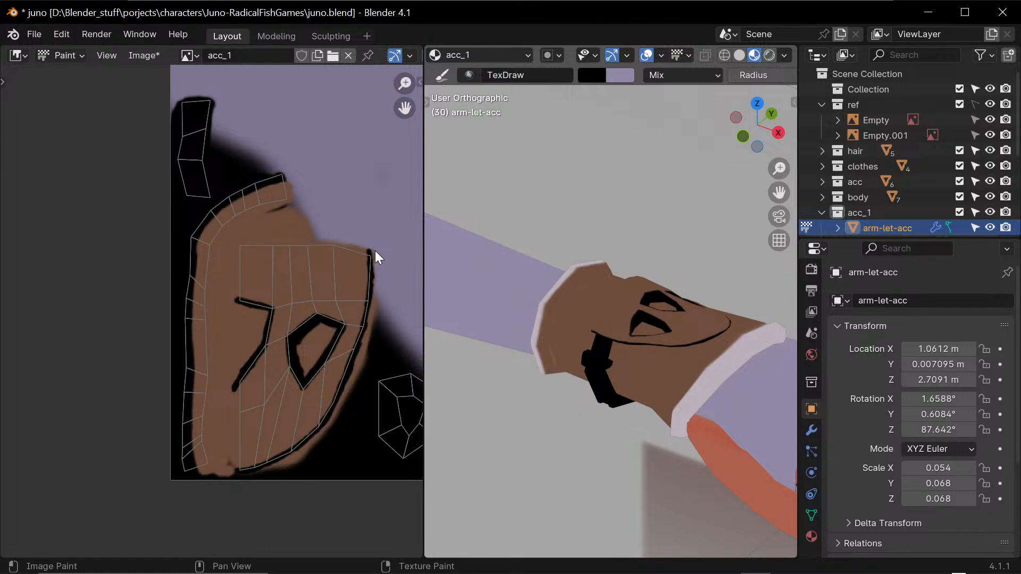
middle_click_drag(585, 298, 497, 333)
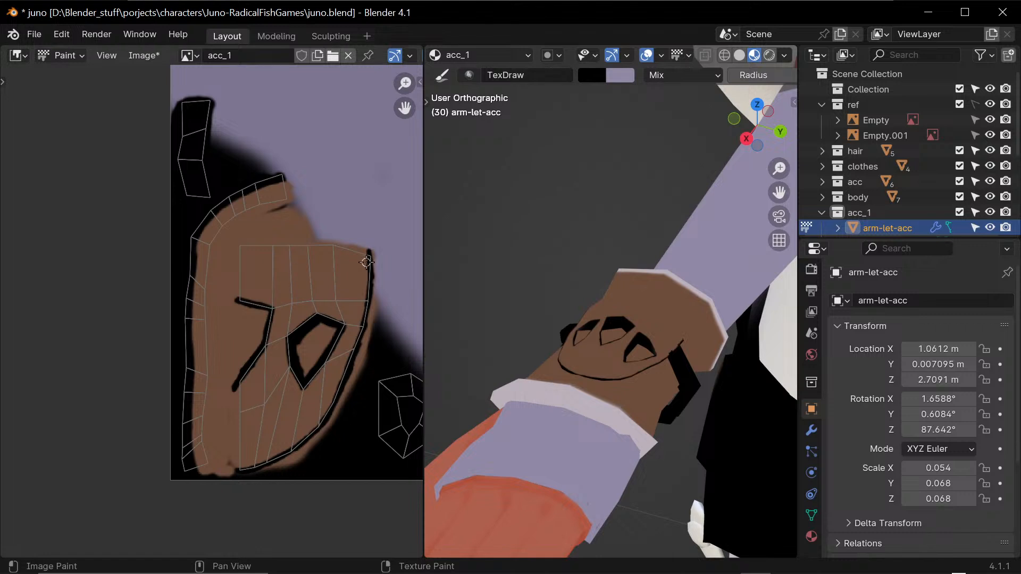
left_click_drag(366, 254, 236, 247)
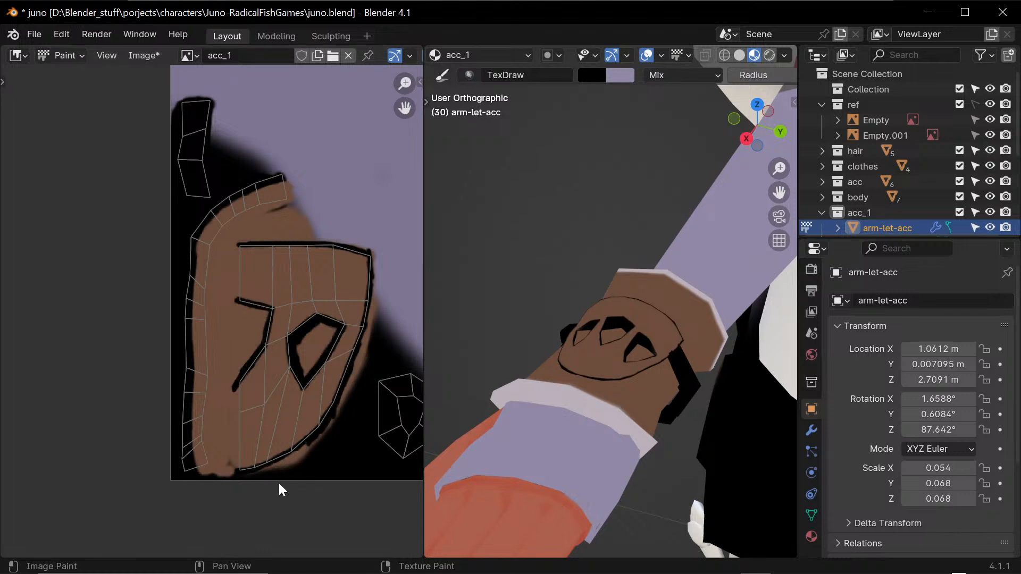
- Switch texture painting to small-armlet and draw a thin black line between its brown body and the narrower pale trim
mouse_move(598, 423)
middle_mouse_down()
mouse_move(659, 494)
mouse_move(581, 486)
mouse_move(721, 458)
mouse_move(764, 388)
mouse_move(751, 388)
middle_mouse_up()
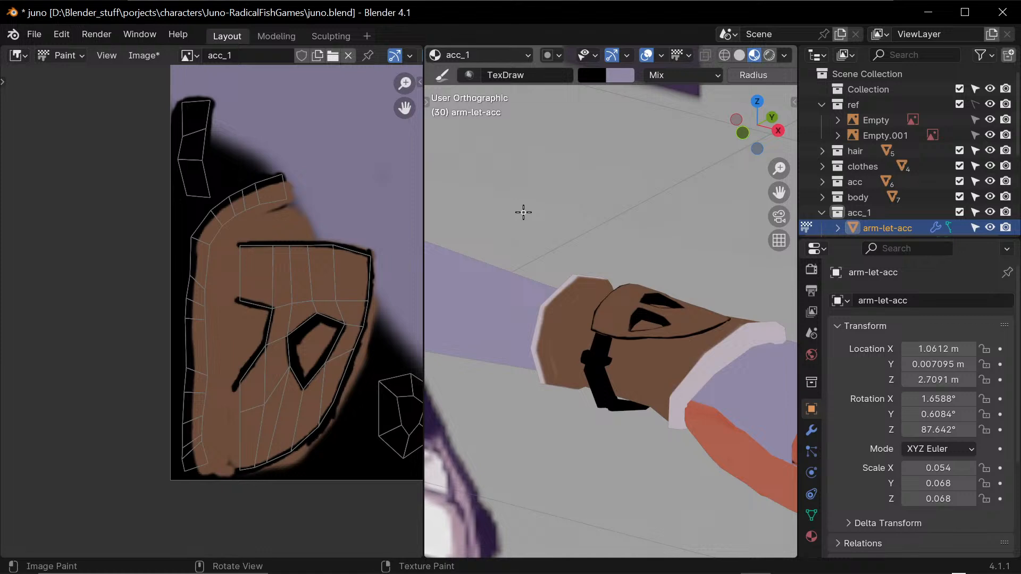
mouse_move(602, 355)
middle_mouse_down()
mouse_move(672, 405)
mouse_move(661, 340)
mouse_move(668, 413)
mouse_move(705, 398)
middle_mouse_up()
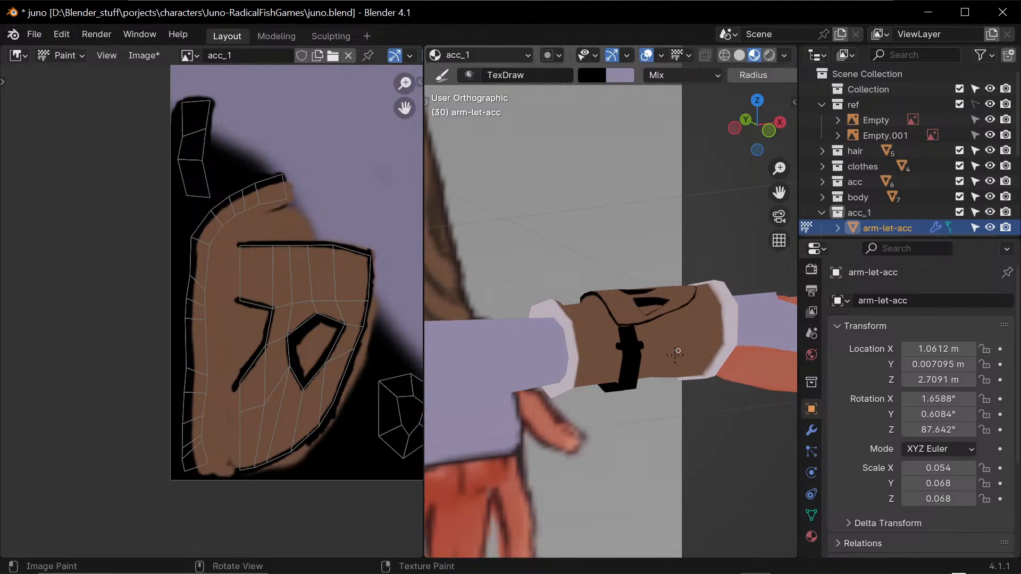
key("alt+q")
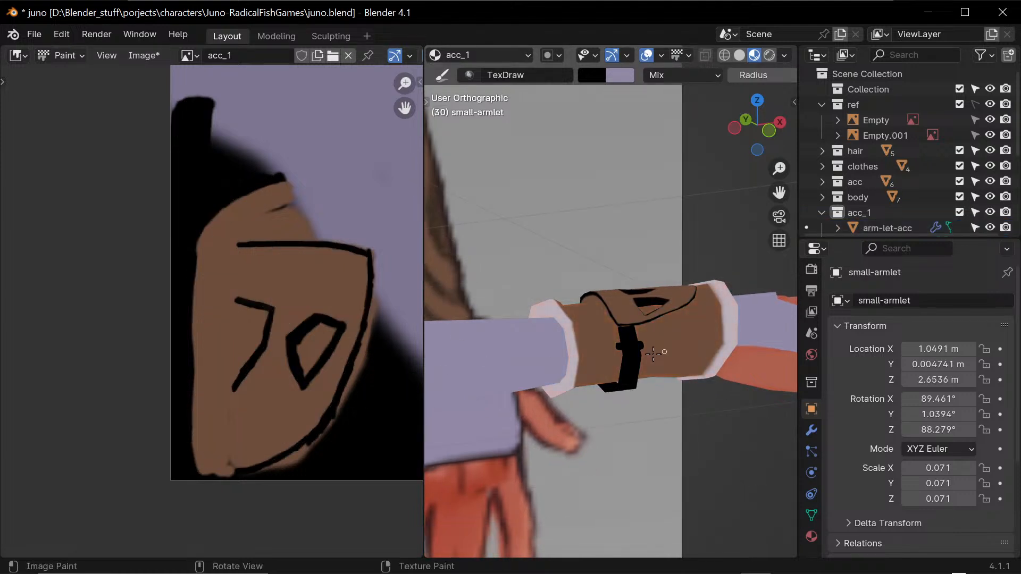
scroll(318, 257, "down", 2)
middle_click_drag(317, 257, 174, 427)
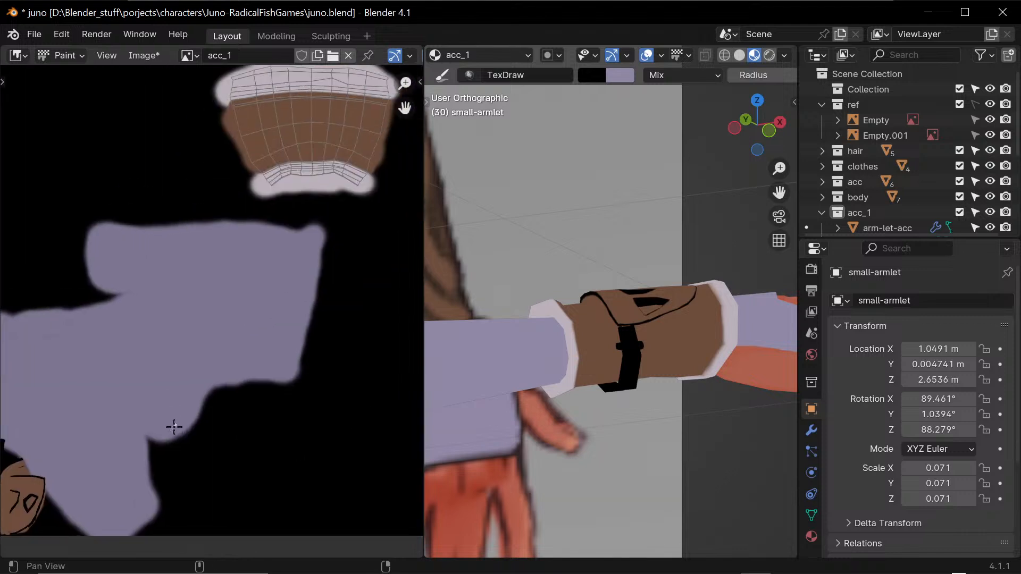
middle_click_drag(324, 296, 230, 455)
scroll(303, 349, "up", 4)
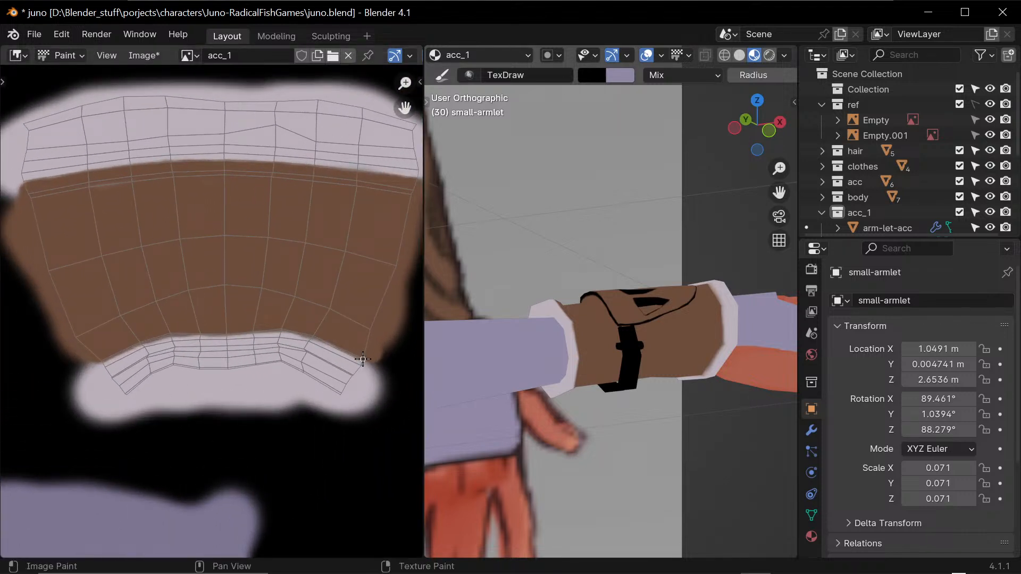
mouse_move(358, 357)
left_mouse_down()
mouse_move(283, 331)
mouse_move(233, 335)
left_mouse_up()
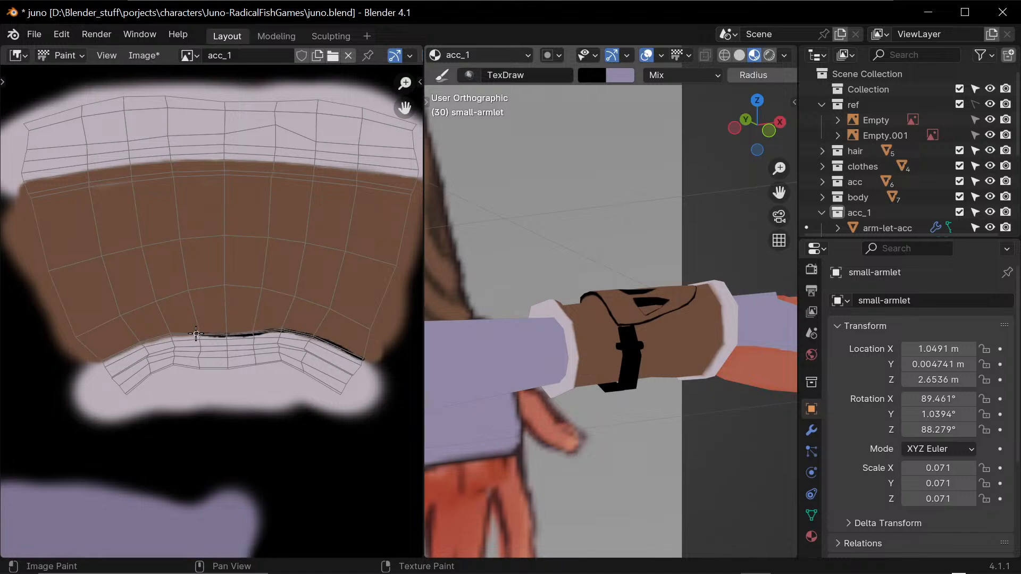
left_click_drag(155, 336, 89, 368)
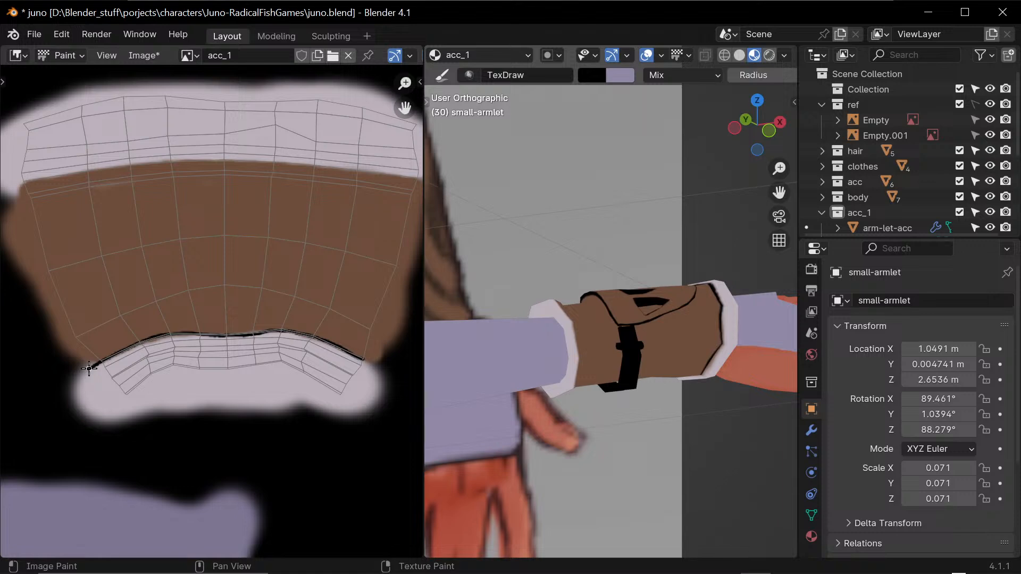
middle_click_drag(268, 251, 281, 310)
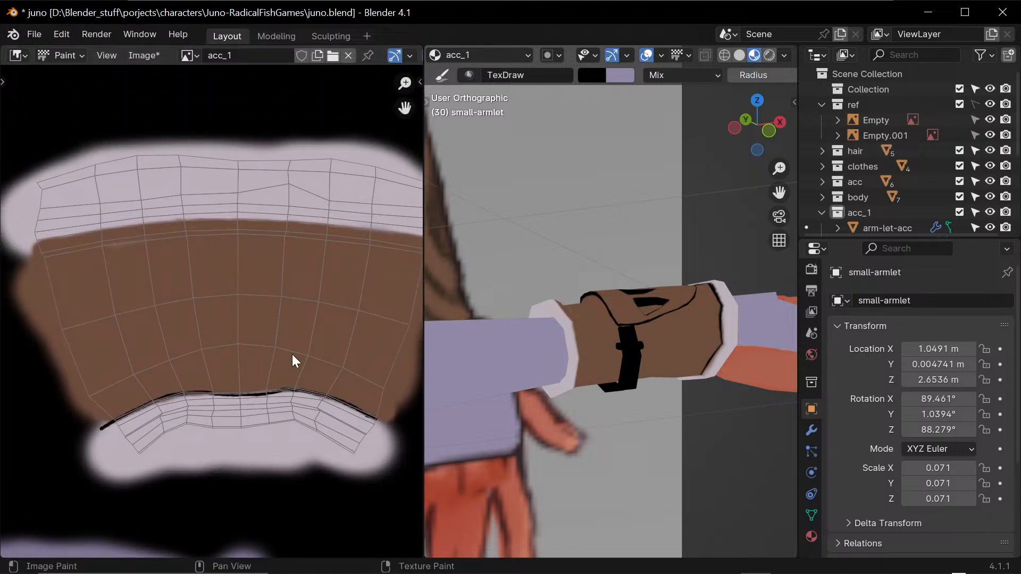
- Show the wireframe overlay again on the armlet in the 3D view
mouse_move(649, 445)
middle_mouse_down()
mouse_move(597, 463)
mouse_move(509, 456)
mouse_move(527, 459)
mouse_move(519, 455)
middle_mouse_up()
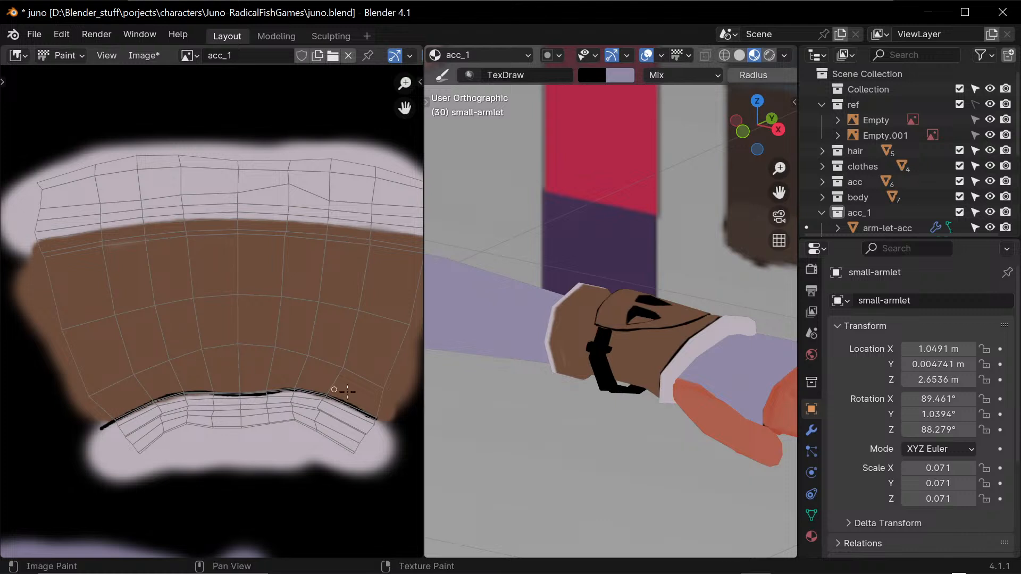
key("q")
left_click(614, 395)
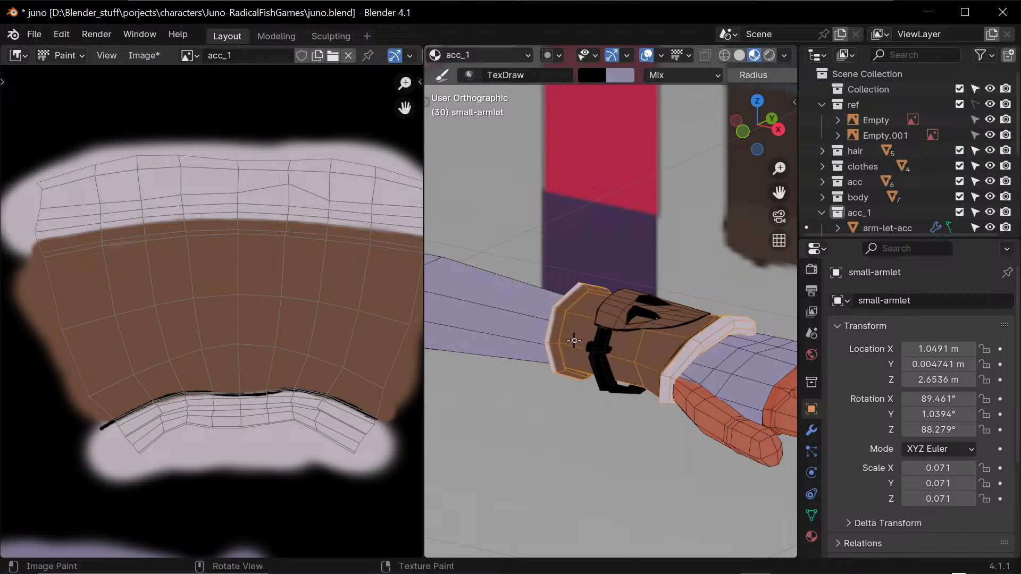
- Paint a thin black line on small-armlet along the boundary between its brown body and the wider pale trim, reaching both ends
left_click_drag(560, 340, 569, 347)
left_click_drag(144, 239, 182, 233)
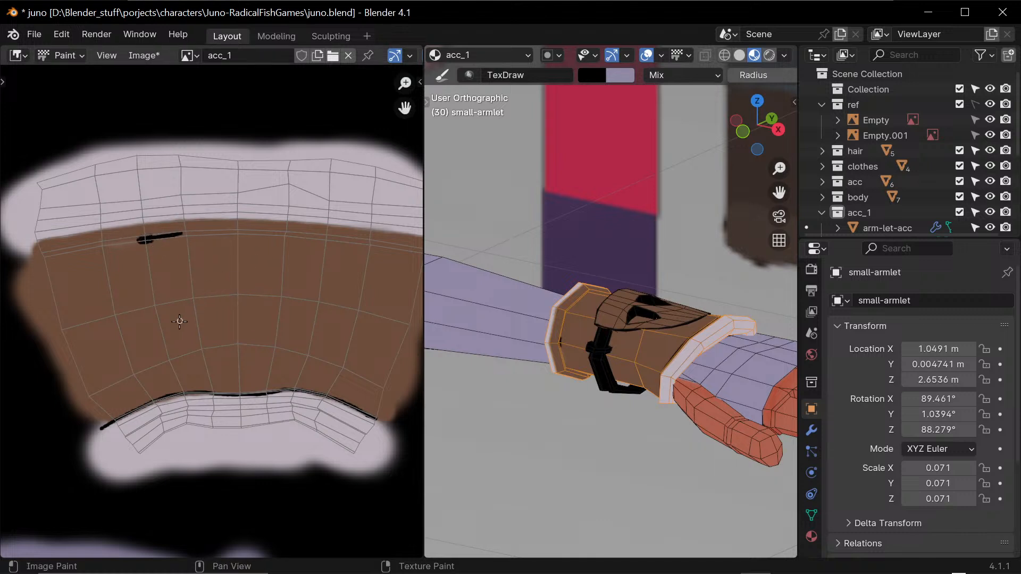
mouse_move(139, 298)
middle_mouse_down()
mouse_move(152, 321)
mouse_move(167, 322)
middle_mouse_up()
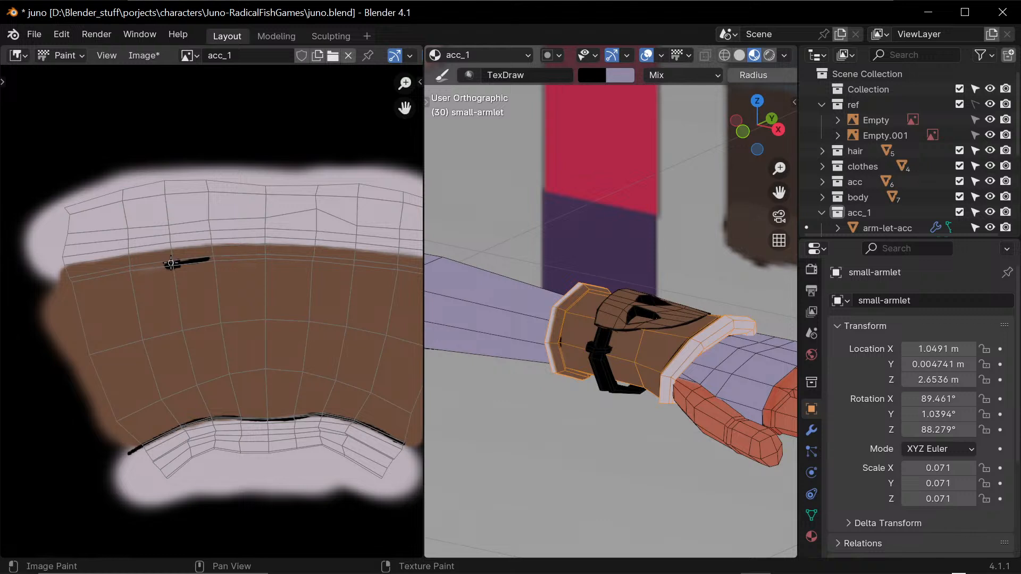
mouse_move(155, 265)
left_mouse_down()
mouse_move(69, 285)
mouse_move(88, 275)
left_mouse_up()
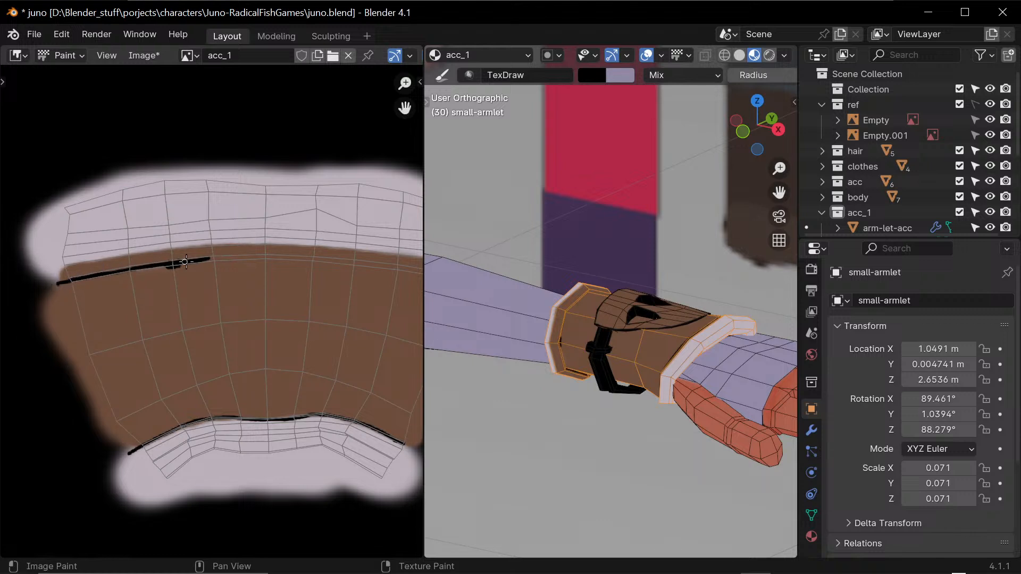
left_click_drag(185, 262, 304, 257)
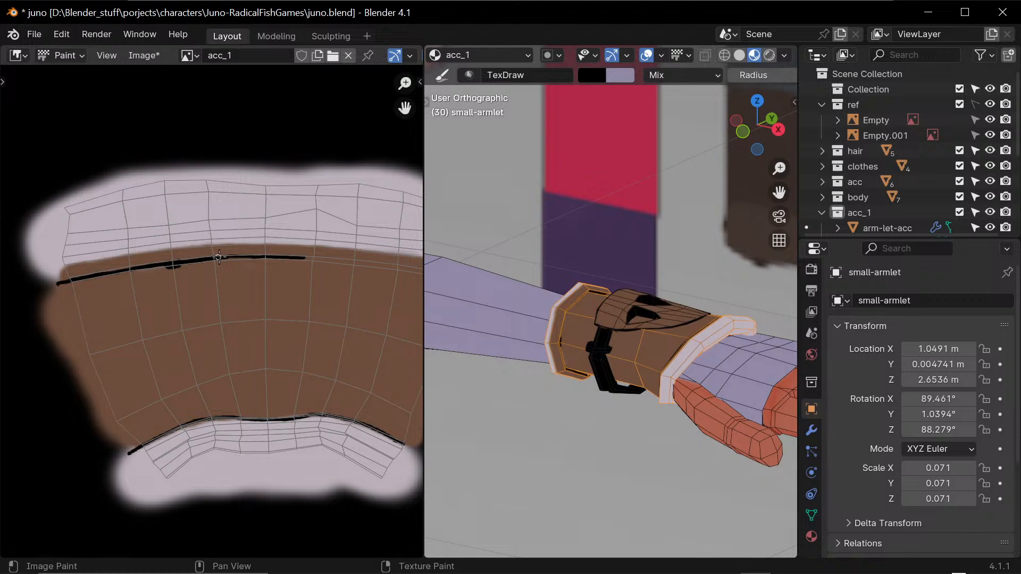
left_click_drag(216, 258, 259, 257)
mouse_move(327, 258)
middle_mouse_down()
mouse_move(321, 285)
mouse_move(190, 290)
middle_mouse_up()
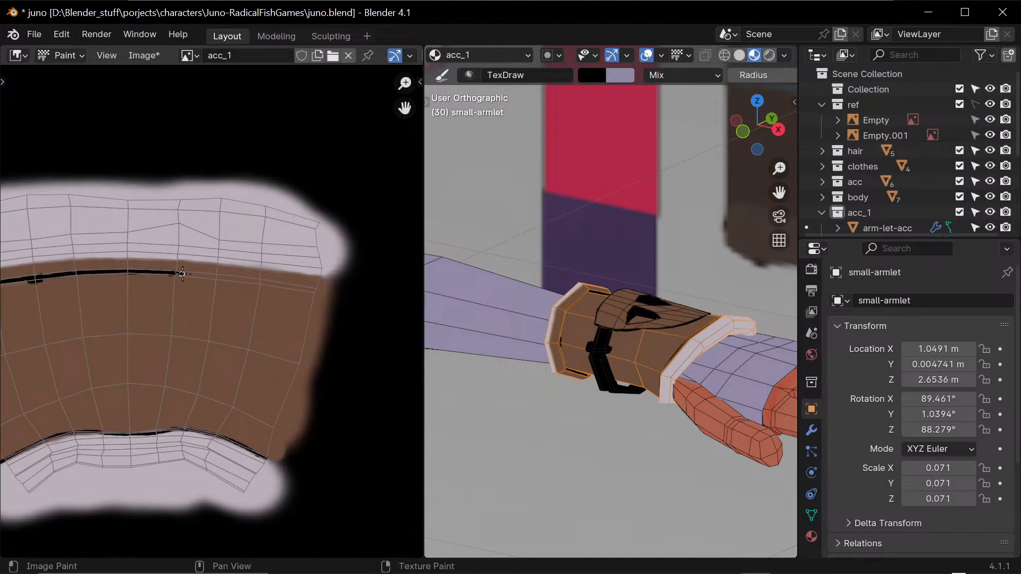
left_click_drag(196, 273, 261, 279)
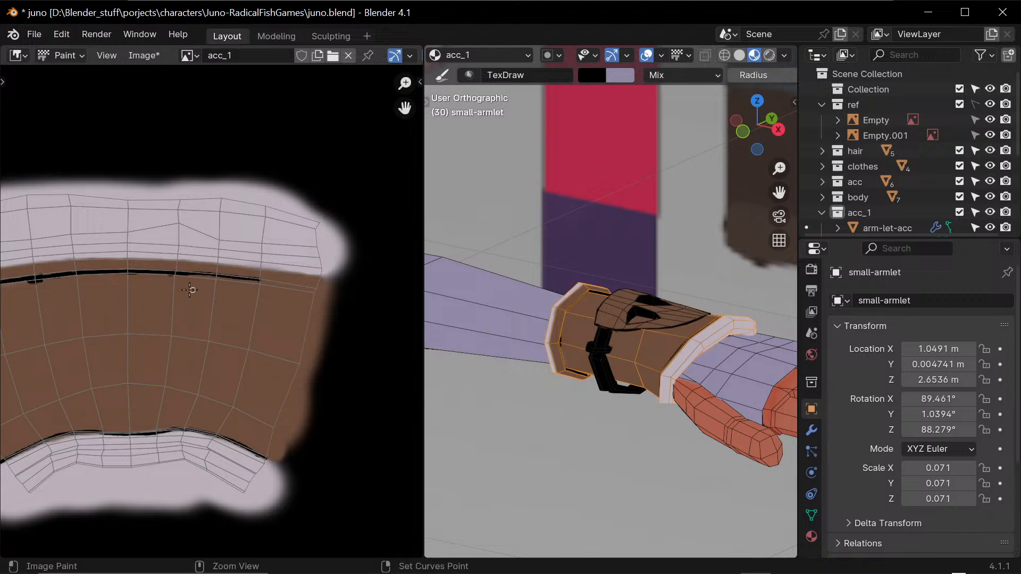
key("ctrl+z")
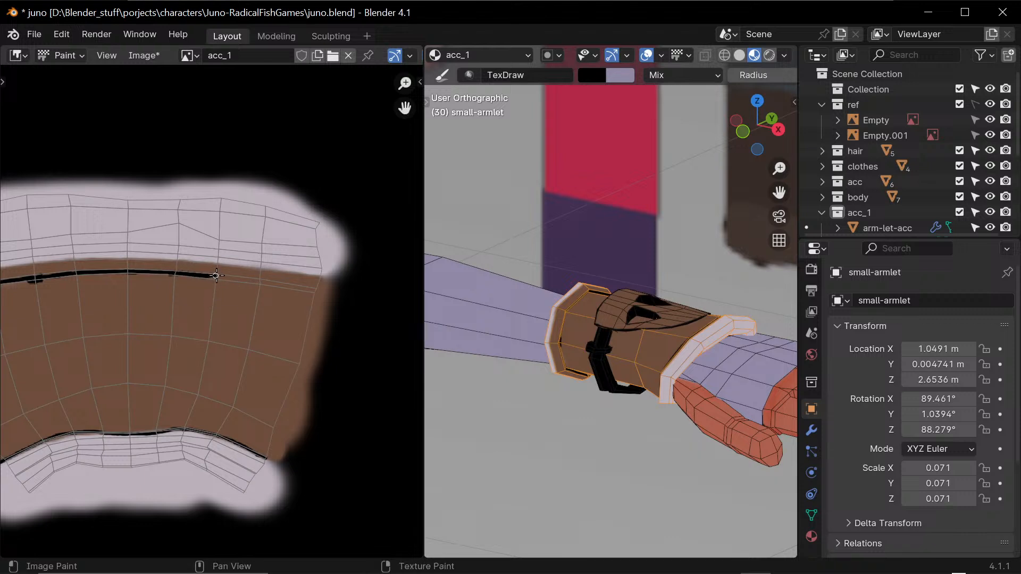
mouse_move(247, 279)
left_mouse_down()
mouse_move(222, 278)
mouse_move(319, 293)
left_mouse_up()
key("ctrl+z")
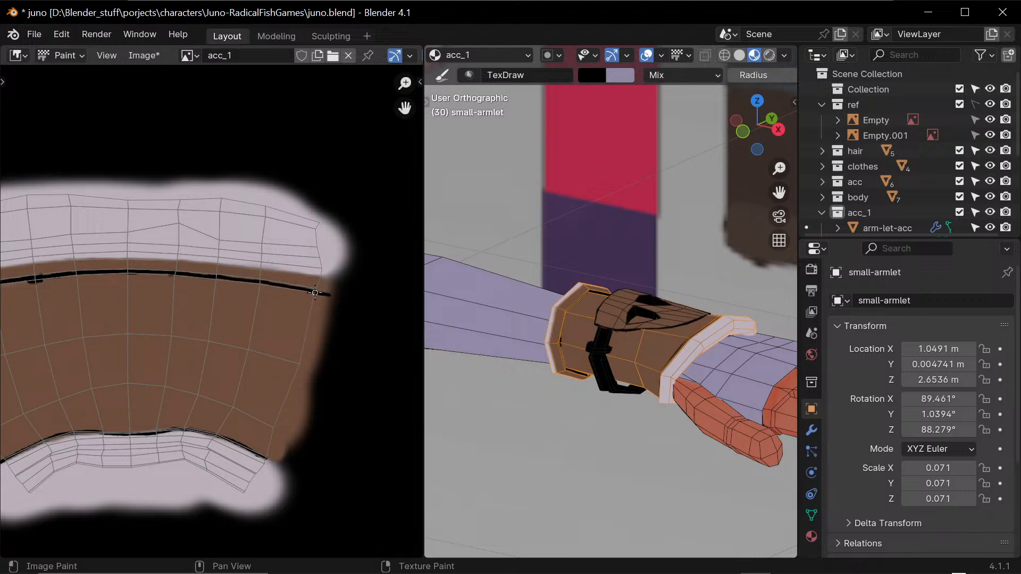
- Cover the stray black mark beneath the wider trim's line with sampled brown and sample black again
mouse_move(176, 351)
middle_mouse_down("ctrl")
mouse_move(158, 346)
mouse_move(225, 364)
middle_mouse_up("ctrl")
key("s")
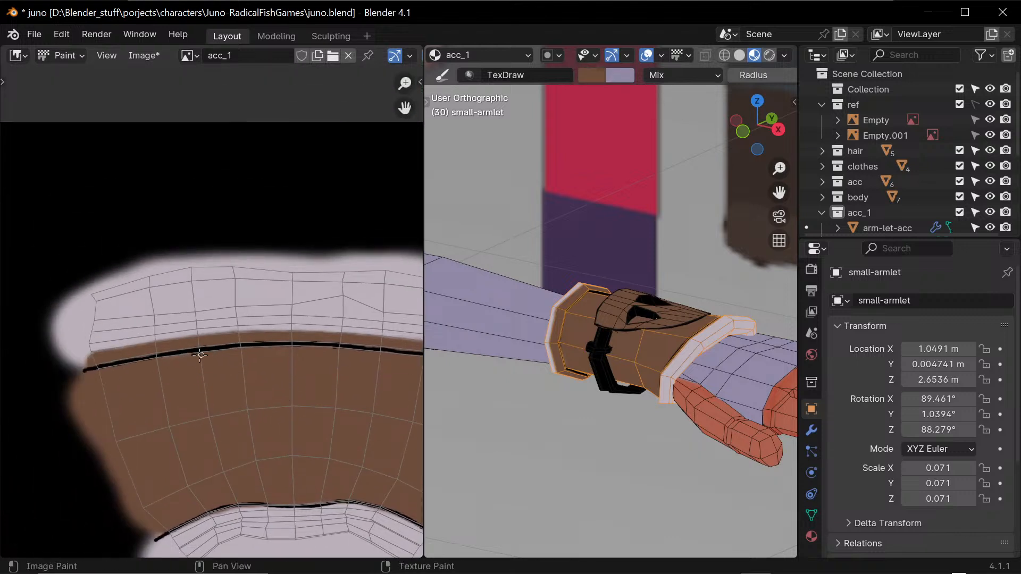
key("s")
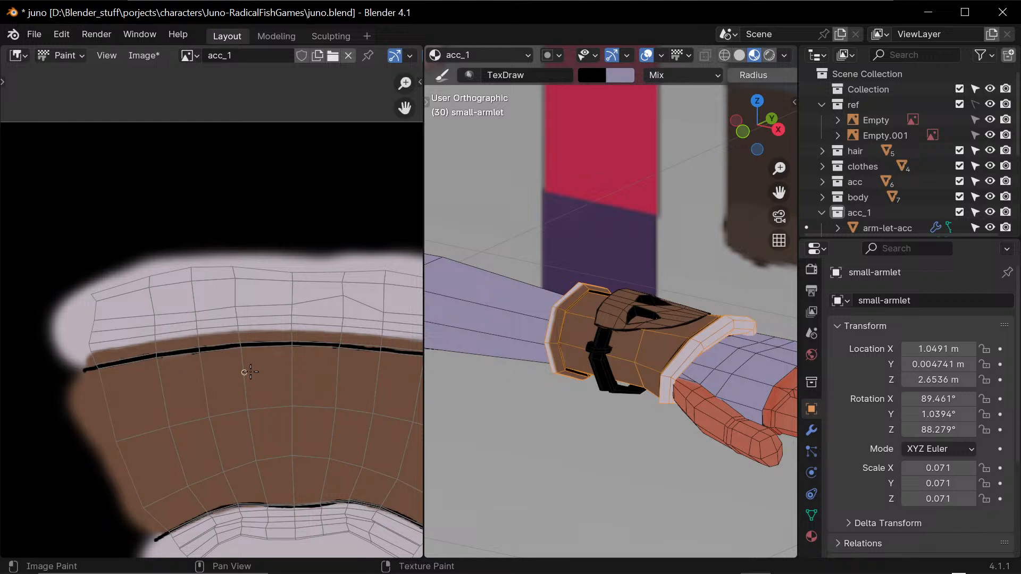
- Sample the pale trim colour and paint over the brown strip above the black line, starting from the island's left end
key("s")
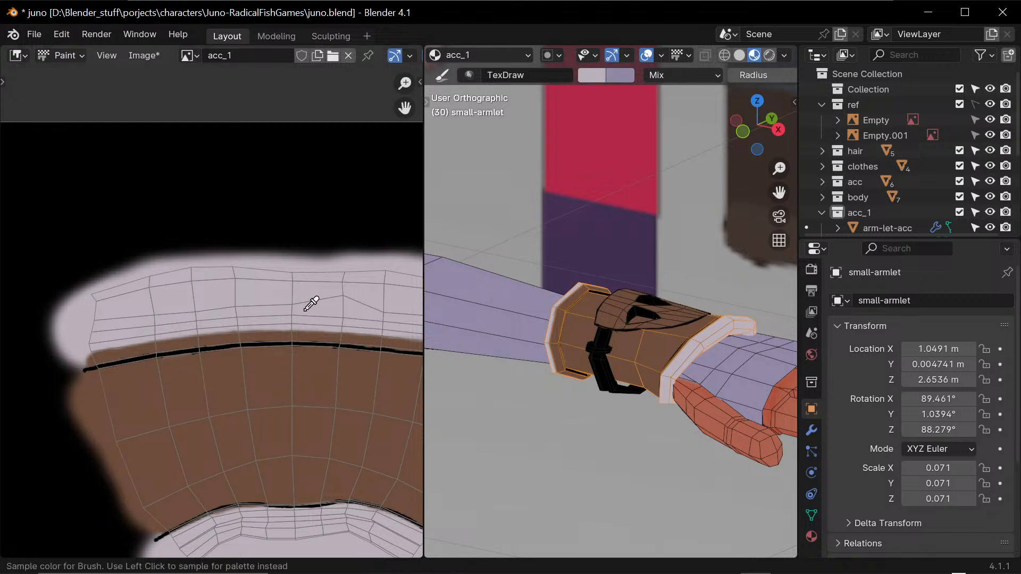
left_click_drag(83, 363, 126, 345)
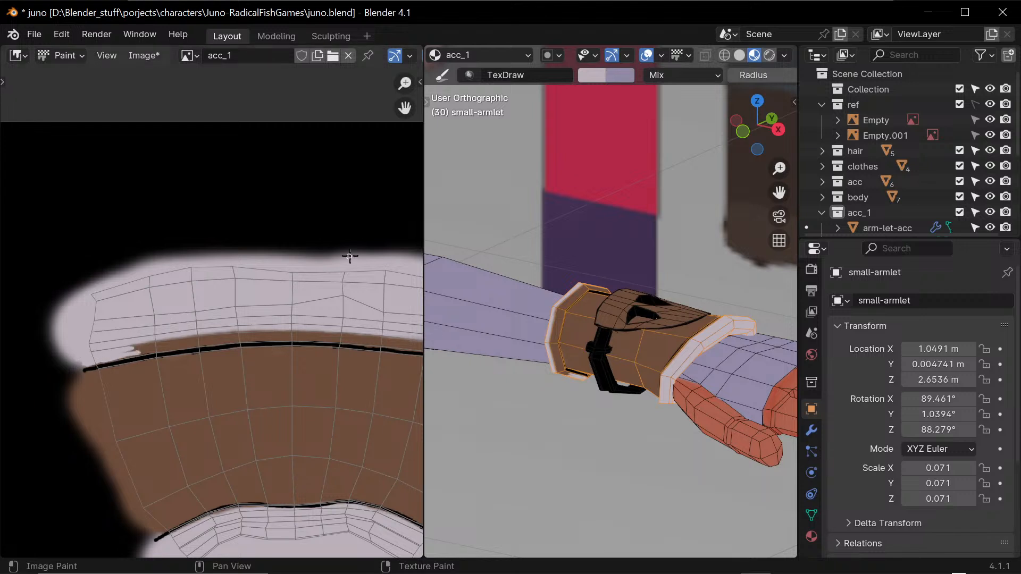
mouse_move(219, 436)
middle_mouse_down("ctrl")
mouse_move(208, 434)
mouse_move(303, 303)
mouse_move(210, 446)
middle_mouse_up("ctrl")
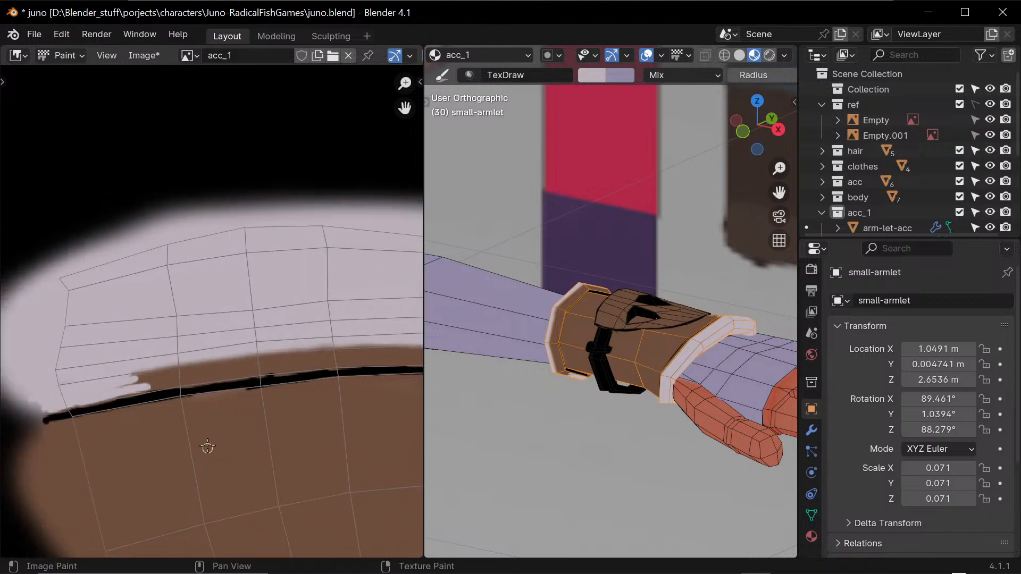
left_click_drag(54, 409, 226, 376)
key("s")
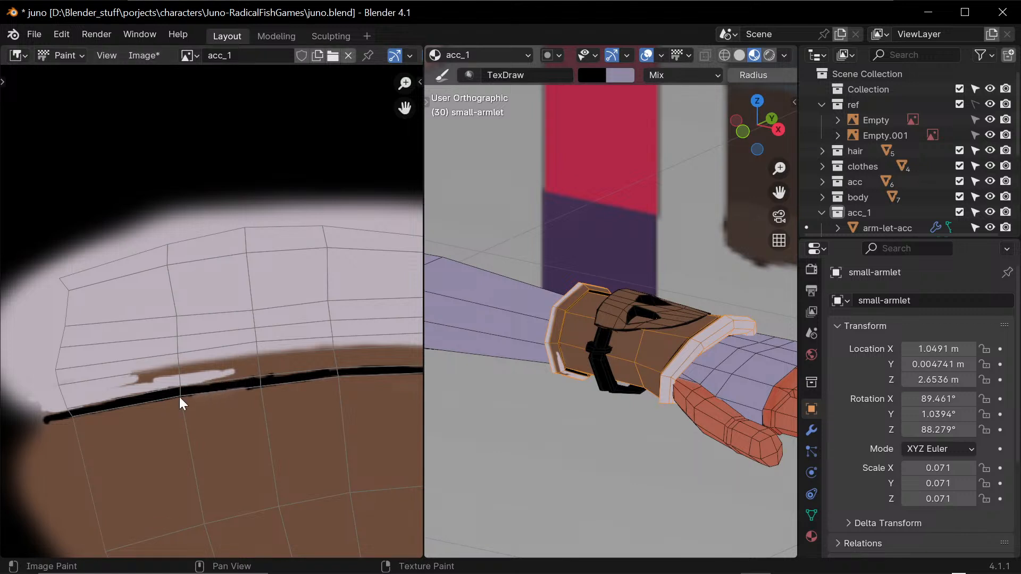
key("s")
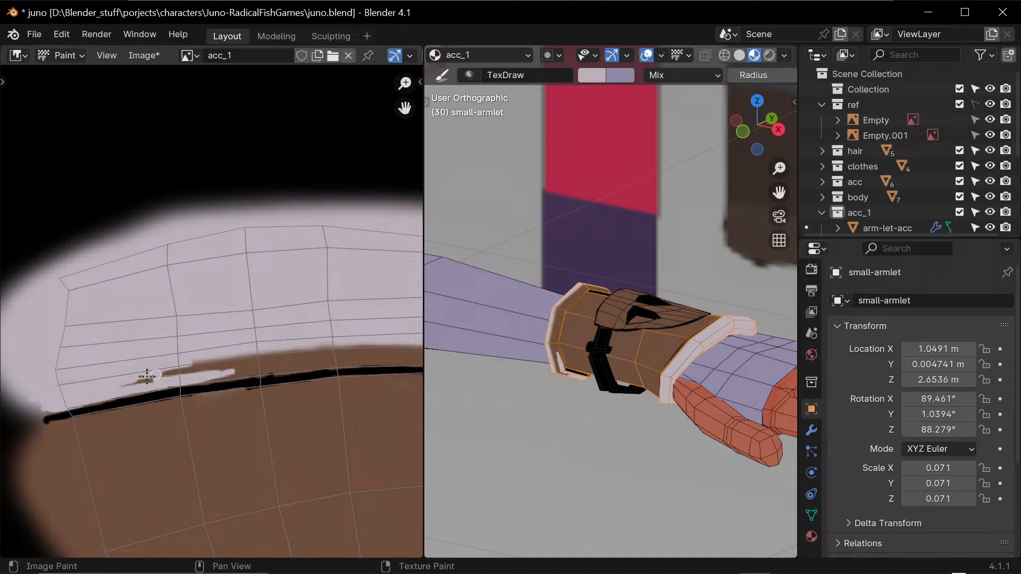
mouse_move(147, 376)
left_mouse_down()
mouse_move(280, 367)
mouse_move(214, 358)
mouse_move(201, 367)
left_mouse_up()
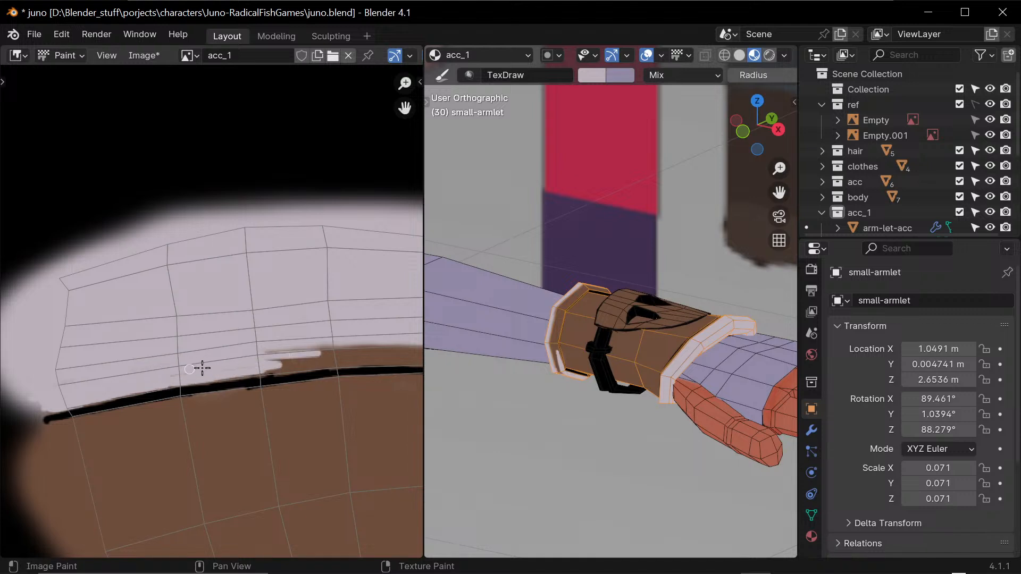
left_click_drag(265, 362, 315, 357)
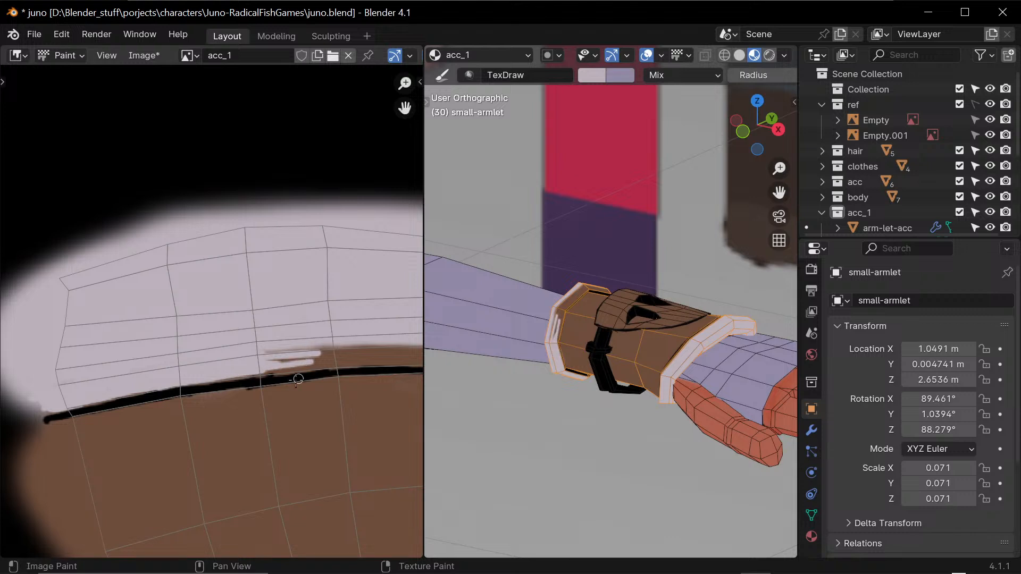
- Enlarge the brush and cover the remaining brown strip above the black line with the pale trim colour up to the right end
middle_click_drag(302, 403, 80, 399)
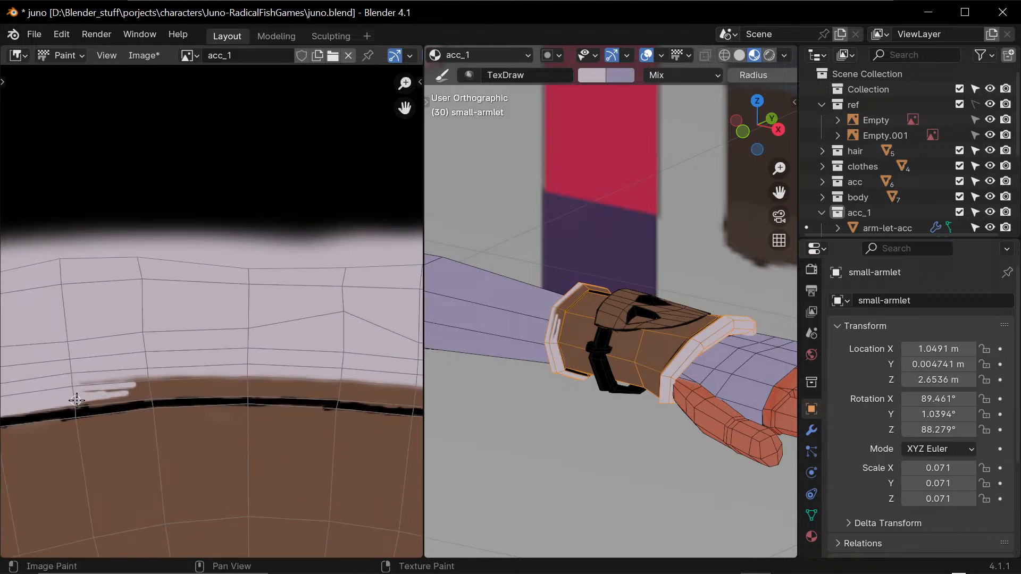
left_click_drag(49, 407, 174, 391)
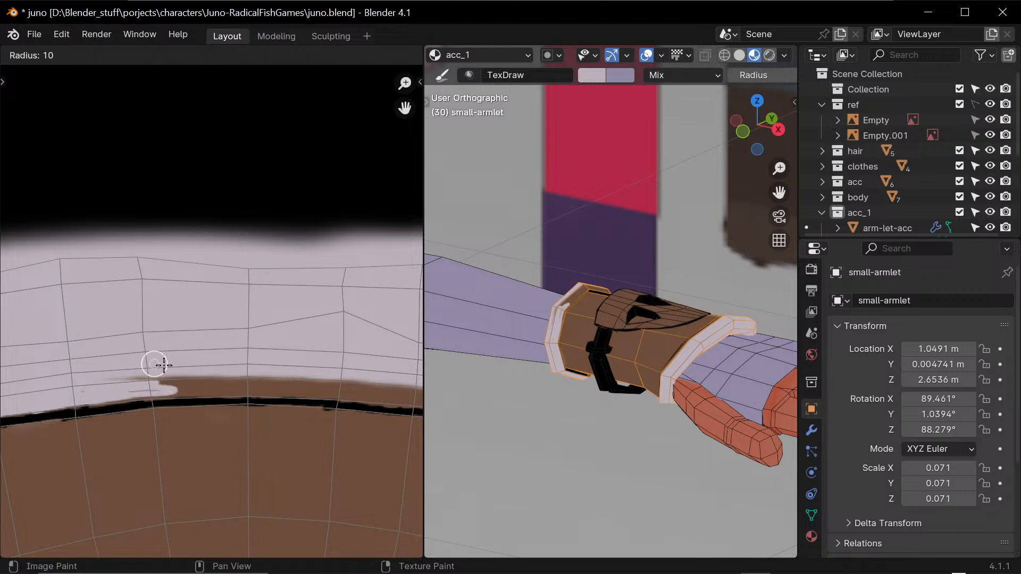
key("ctrl+z")
mouse_move(164, 378)
left_mouse_down()
mouse_move(282, 376)
mouse_move(244, 373)
mouse_move(383, 392)
left_mouse_up()
mouse_move(383, 392)
middle_mouse_down()
mouse_move(262, 420)
mouse_move(253, 400)
middle_mouse_up()
mouse_move(346, 402)
left_mouse_down()
mouse_move(133, 347)
mouse_move(72, 358)
mouse_move(331, 397)
left_mouse_up()
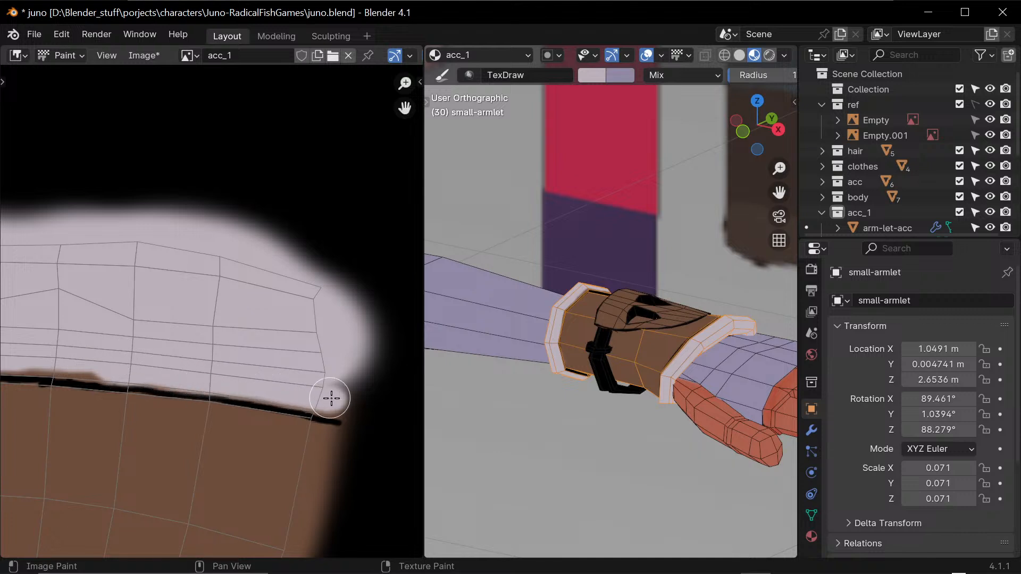
left_click(52, 366)
key("ctrl+z")
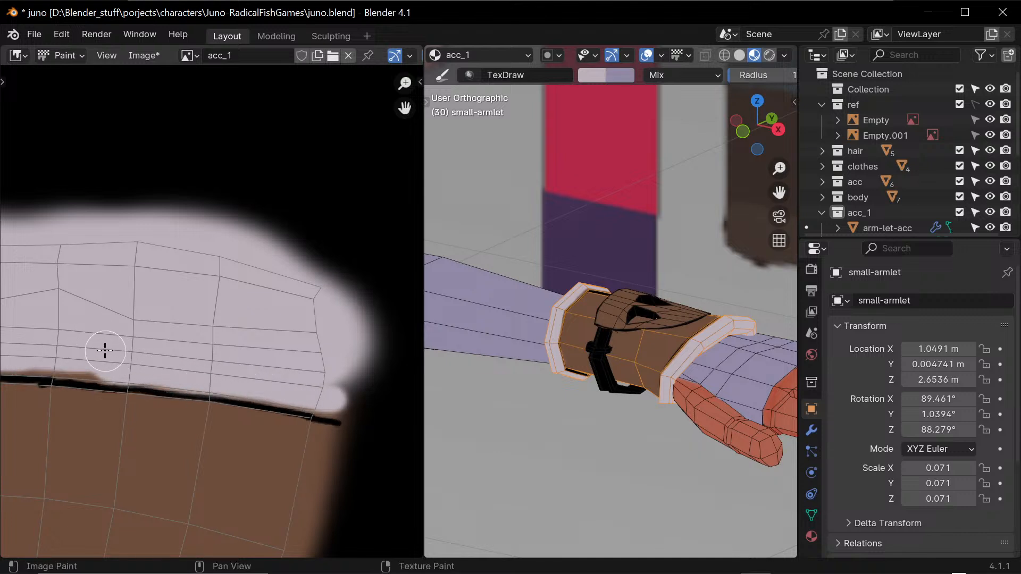
middle_click_drag(85, 338, 177, 304)
mouse_move(133, 326)
left_mouse_down()
mouse_move(194, 333)
mouse_move(137, 332)
mouse_move(178, 332)
left_mouse_up()
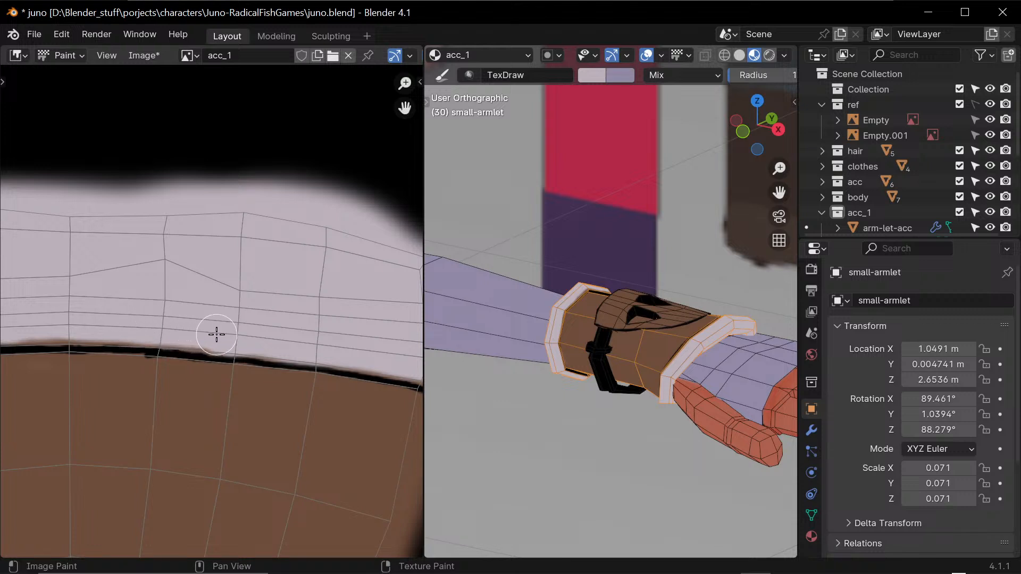
middle_click_drag(65, 307, 85, 294)
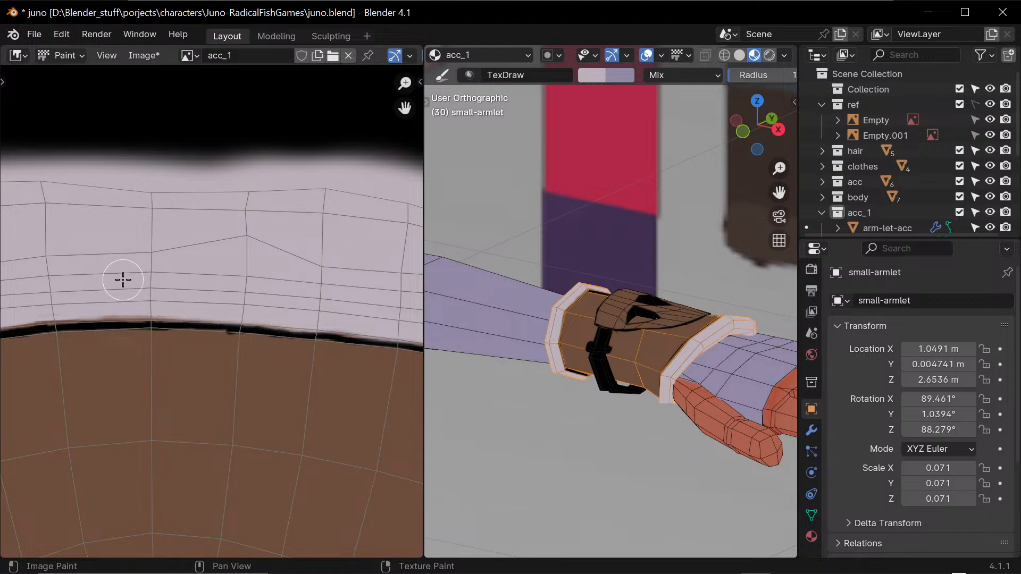
- Hide the wireframe overlay and inspect the armlet's painted trim lines from the side in the 3D view
mouse_move(513, 460)
middle_mouse_down()
mouse_move(634, 485)
mouse_move(604, 447)
mouse_move(493, 439)
mouse_move(645, 438)
mouse_move(686, 456)
mouse_move(570, 429)
mouse_move(664, 367)
mouse_move(510, 390)
mouse_move(589, 481)
mouse_move(620, 485)
mouse_move(587, 363)
mouse_move(630, 417)
mouse_move(641, 399)
middle_mouse_up()
key("q")
left_click(611, 456)
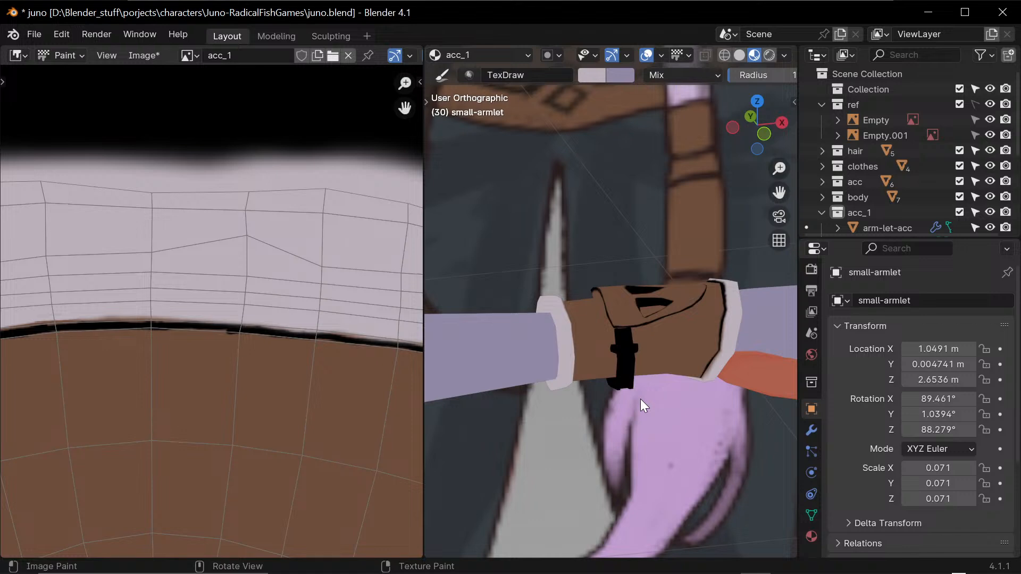
middle_click_drag(647, 417, 652, 372)
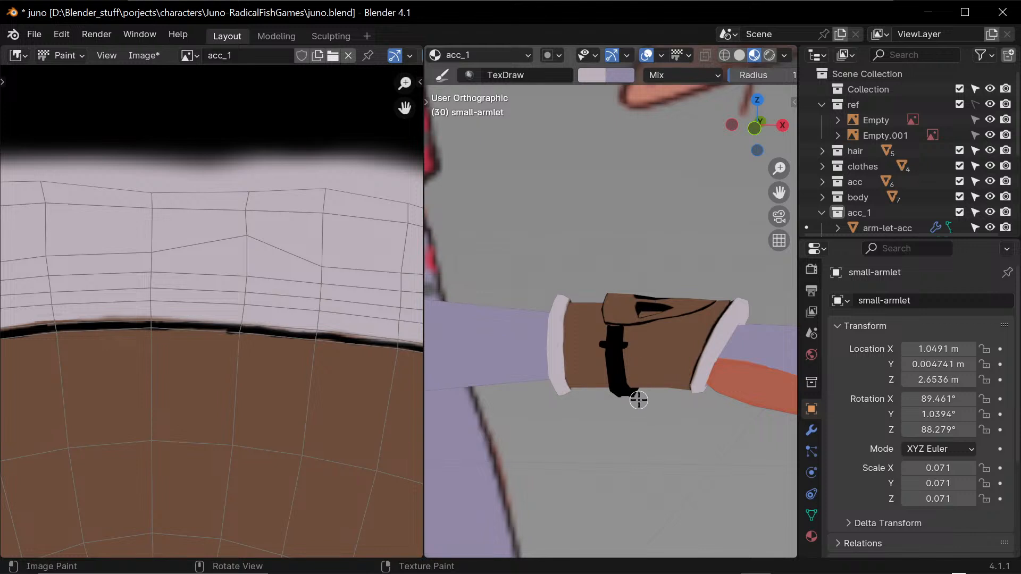
- Switch texture painting to arm-let-strap and sample an orange-brown brush colour from the character reference
key("alt+q")
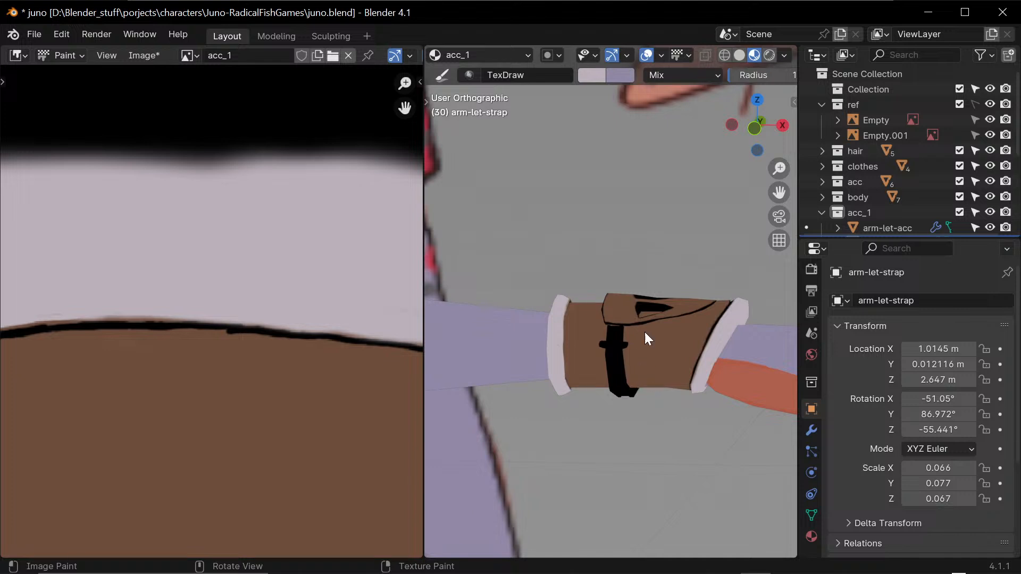
middle_click_drag(645, 245, 612, 292, "ctrl")
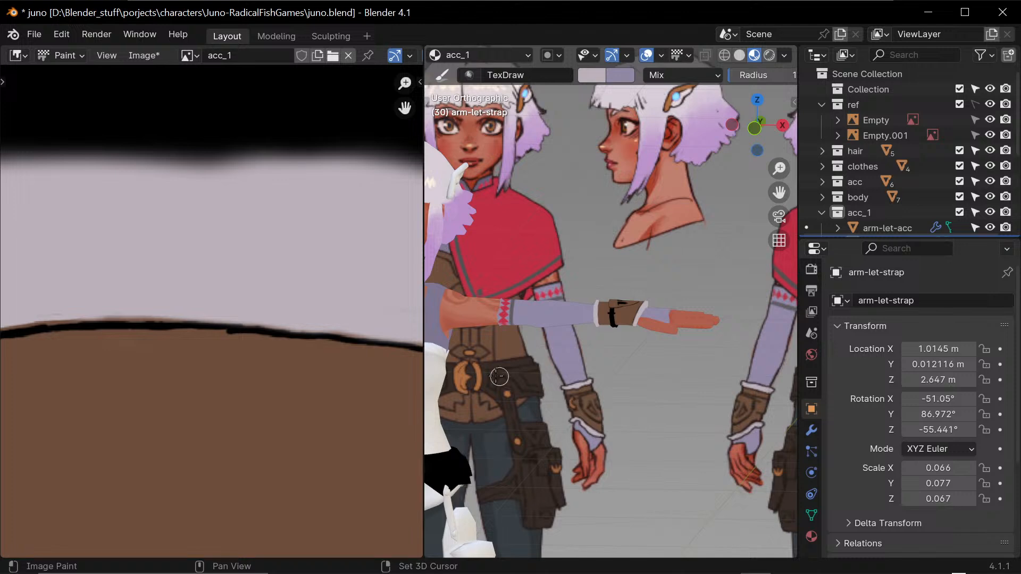
key("s")
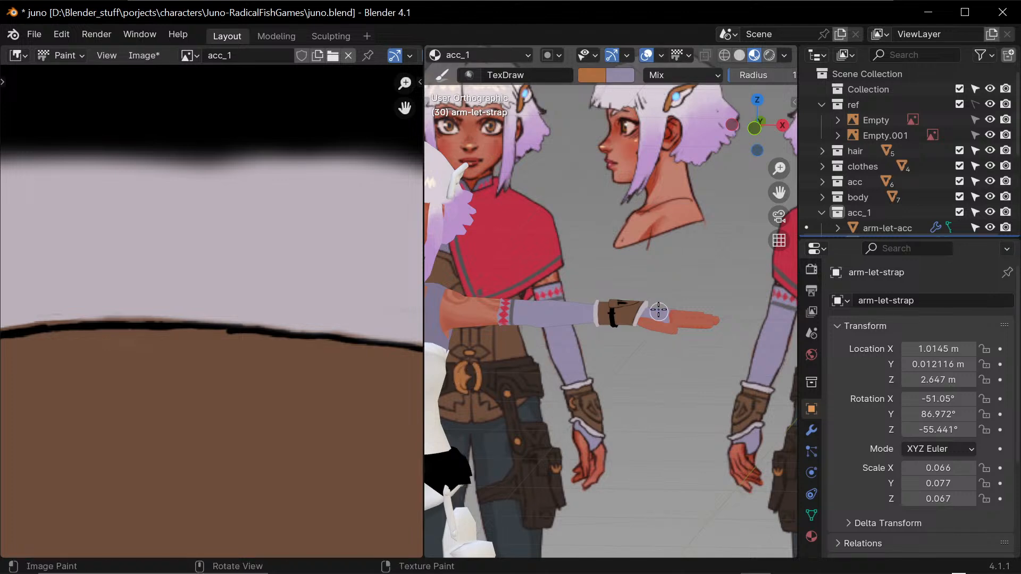
- Fill the strap's small round UV island with solid orange-brown and save the acc_1 image
middle_click_drag(376, 335, 228, 416, "ctrl")
middle_click_drag(220, 420, 320, 378)
middle_click_drag(287, 387, 391, 335, "ctrl")
mouse_move(387, 374)
middle_mouse_down("ctrl")
mouse_move(314, 456)
mouse_move(371, 260)
mouse_move(296, 454)
mouse_move(325, 336)
middle_mouse_up("ctrl")
middle_click_drag(341, 452, 306, 452)
left_click_drag(269, 440, 267, 452)
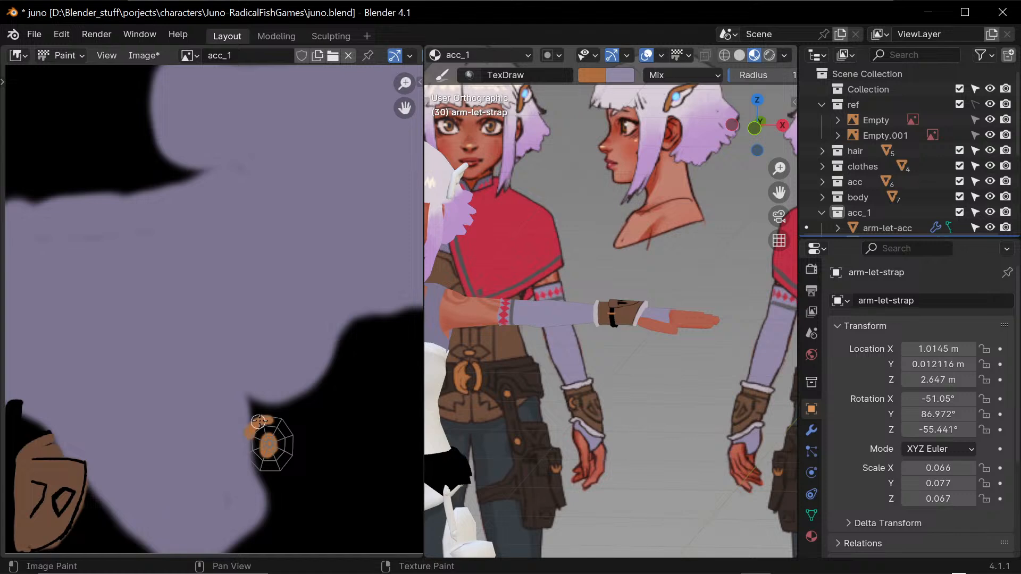
mouse_move(274, 419)
left_mouse_down()
mouse_move(263, 417)
mouse_move(293, 451)
left_mouse_up()
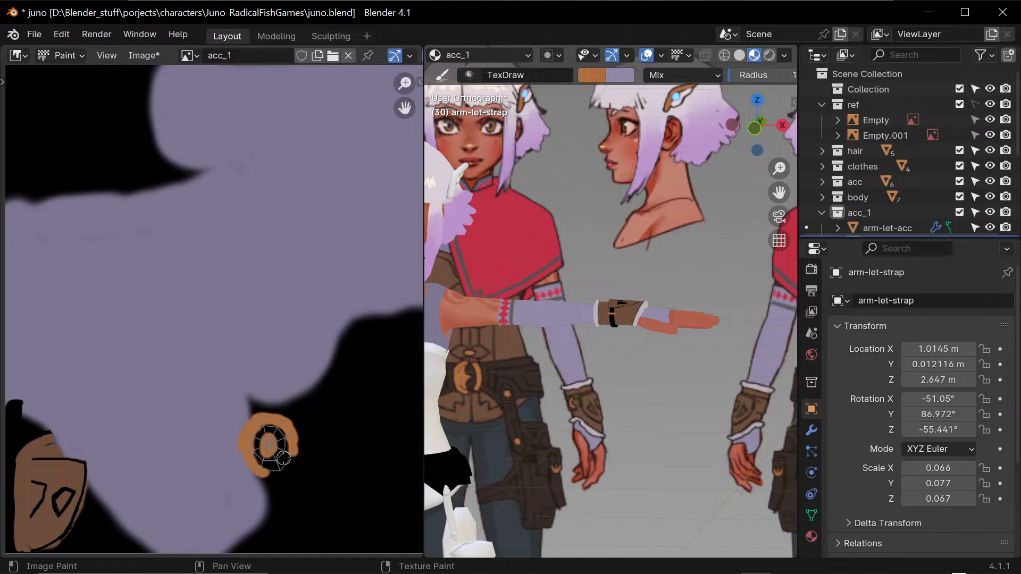
key("alt+s")
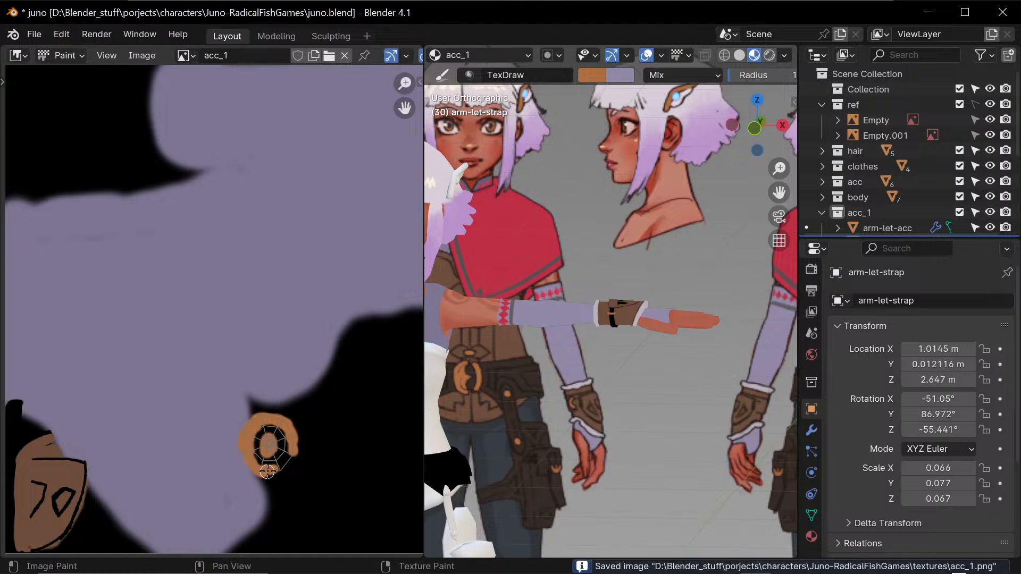
mouse_move(267, 471)
left_mouse_down()
mouse_move(288, 445)
mouse_move(262, 446)
mouse_move(266, 439)
mouse_move(259, 456)
left_mouse_up()
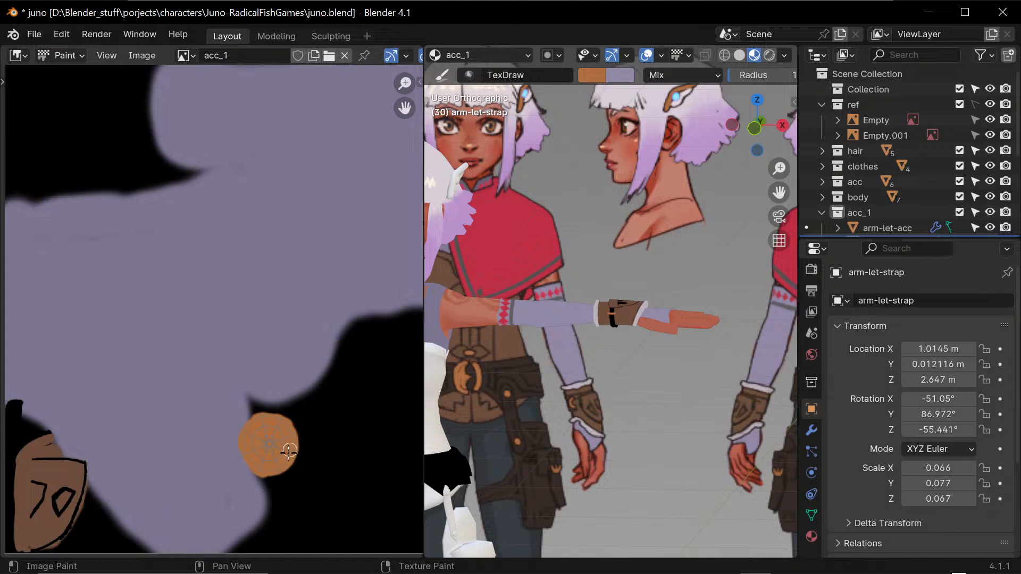
left_click_drag(286, 433, 279, 432)
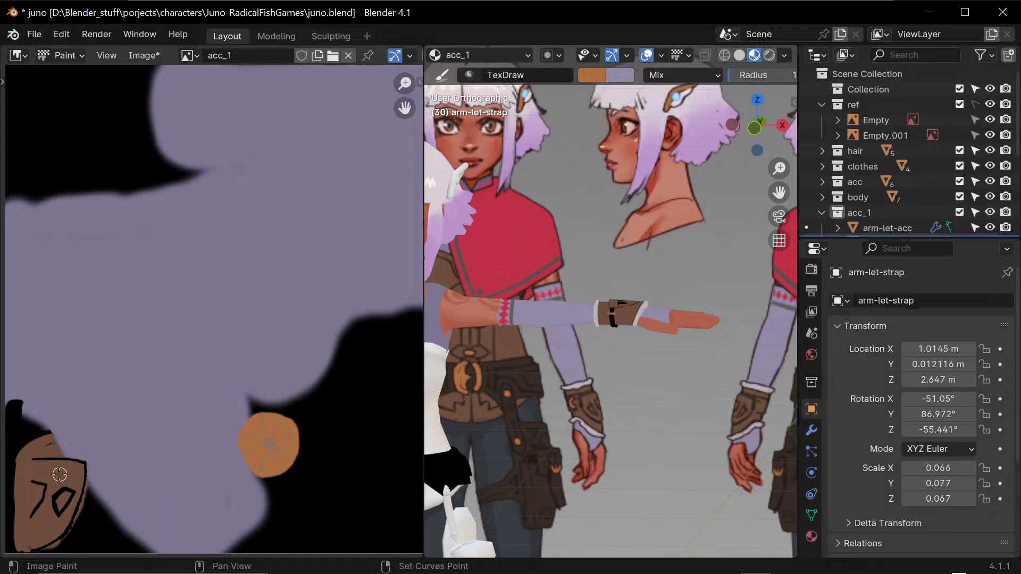
- Sample the armlet's brown as brush colour and paint around the border of the strap's long UV island
key("s")
mouse_move(283, 267)
middle_mouse_down()
mouse_move(251, 296)
mouse_move(228, 369)
mouse_move(234, 443)
mouse_move(289, 380)
middle_mouse_up()
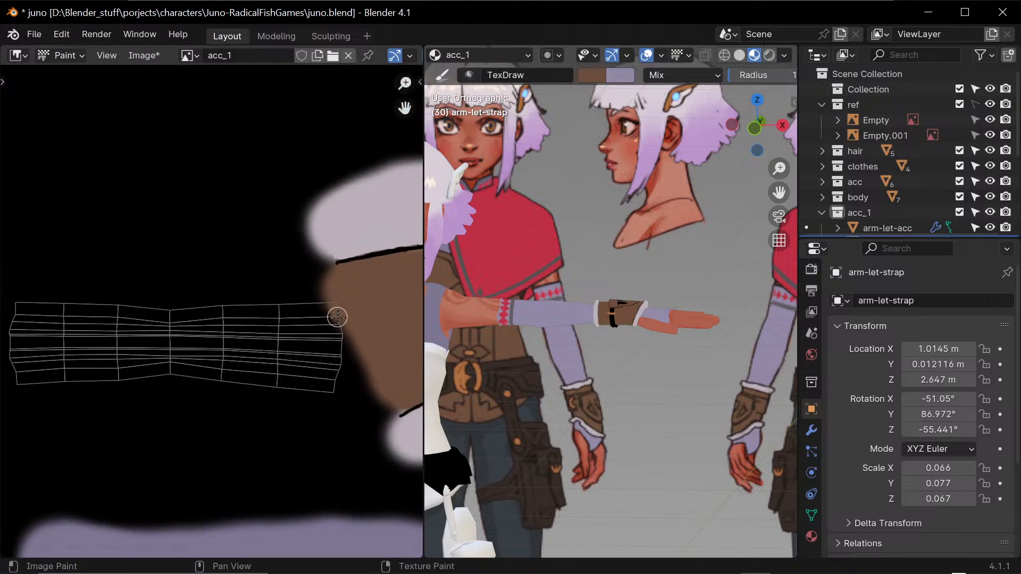
left_click_drag(337, 317, 333, 387)
middle_click_drag(228, 424, 274, 419)
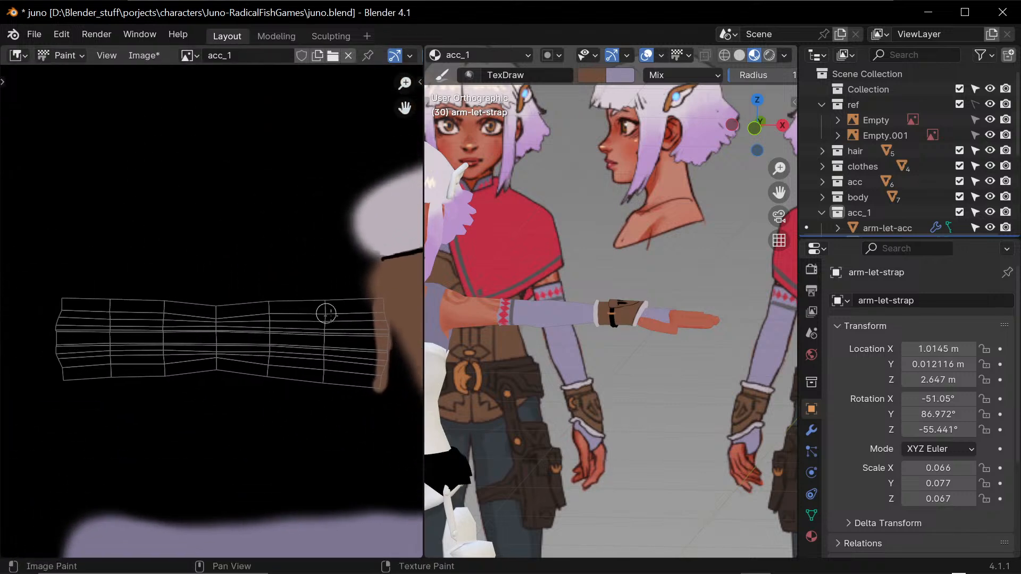
mouse_move(375, 300)
left_mouse_down()
mouse_move(75, 300)
mouse_move(63, 313)
mouse_move(67, 367)
mouse_move(59, 340)
mouse_move(63, 372)
mouse_move(80, 379)
mouse_move(378, 381)
mouse_move(351, 375)
mouse_move(376, 360)
mouse_move(380, 371)
mouse_move(363, 339)
left_mouse_up()
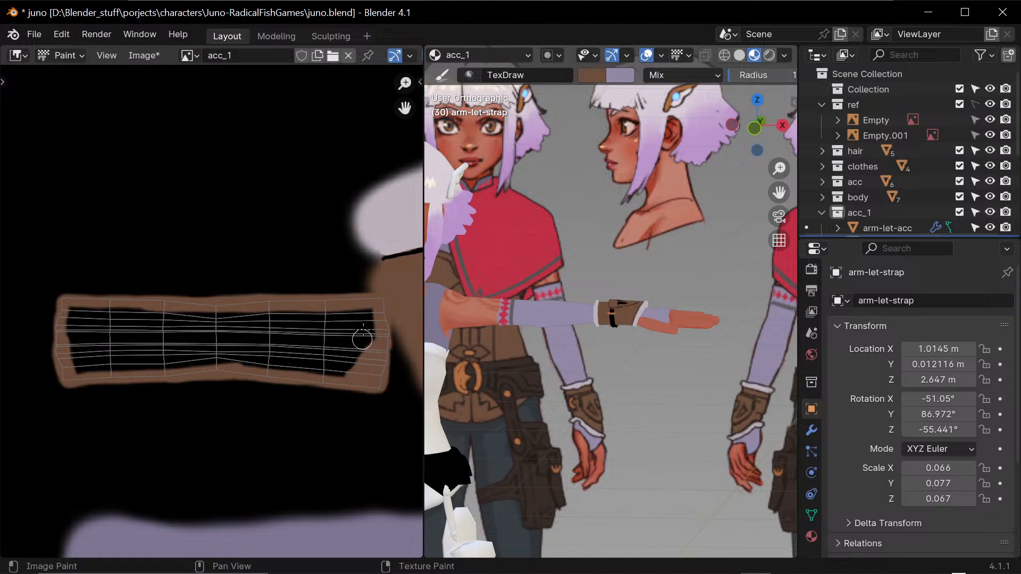
- Fill the interior of the strap's long UV island with solid brown and extend the colour past its end and upper edges
mouse_move(354, 386)
left_mouse_down()
mouse_move(315, 372)
mouse_move(360, 349)
mouse_move(351, 346)
mouse_move(372, 319)
mouse_move(354, 322)
mouse_move(337, 349)
mouse_move(305, 322)
left_mouse_up()
mouse_move(267, 352)
left_mouse_down()
mouse_move(326, 365)
mouse_move(201, 353)
mouse_move(369, 371)
mouse_move(296, 358)
mouse_move(74, 367)
mouse_move(196, 358)
mouse_move(237, 335)
mouse_move(269, 351)
mouse_move(306, 342)
mouse_move(330, 310)
mouse_move(75, 313)
mouse_move(91, 351)
mouse_move(87, 333)
mouse_move(265, 315)
mouse_move(342, 346)
mouse_move(98, 337)
mouse_move(225, 337)
mouse_move(122, 343)
left_mouse_up()
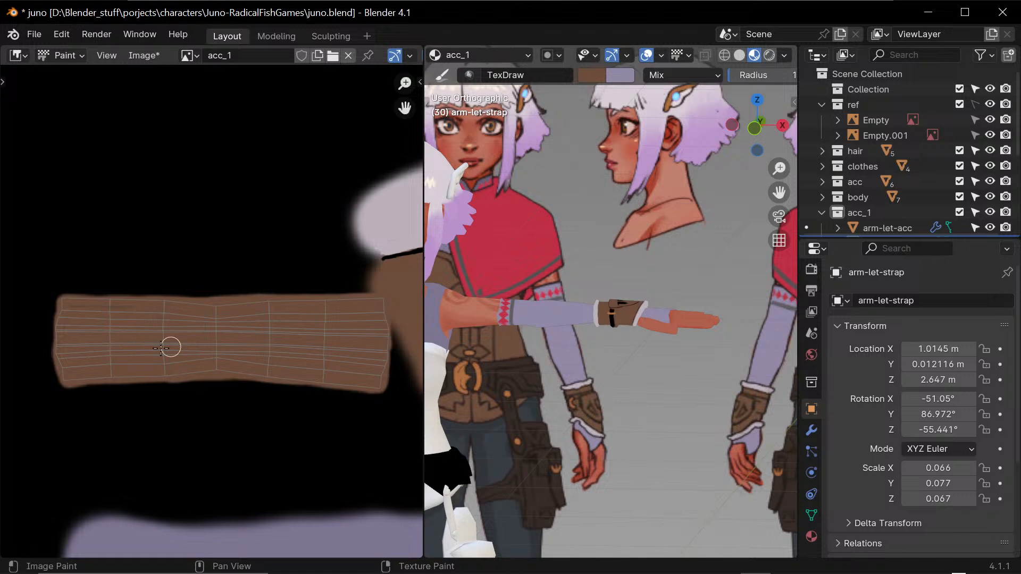
left_click_drag(262, 350, 209, 353)
left_click_drag(63, 364, 61, 321)
left_click_drag(379, 310, 386, 377)
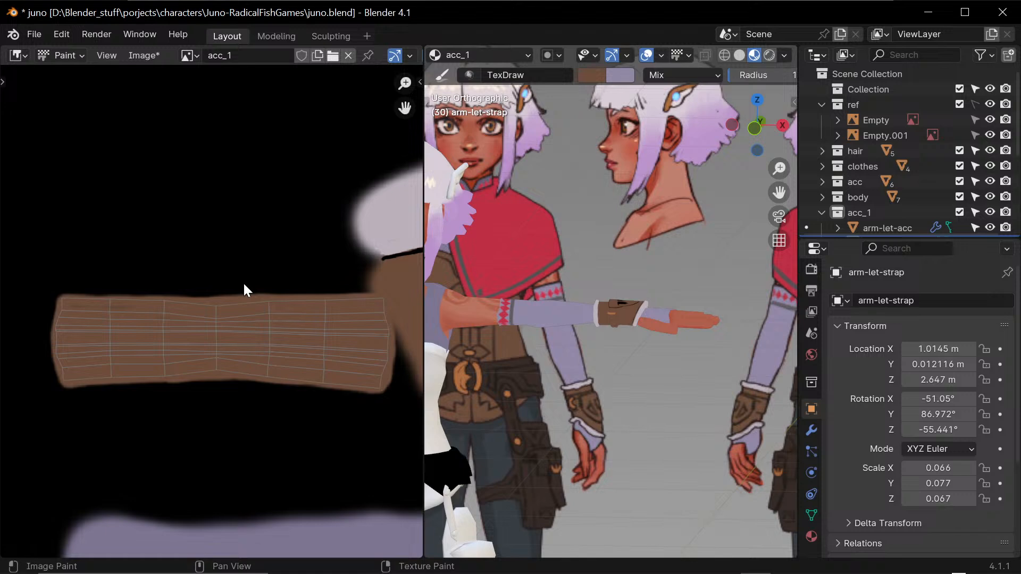
mouse_move(119, 300)
left_mouse_down()
mouse_move(69, 298)
mouse_move(150, 313)
left_mouse_up()
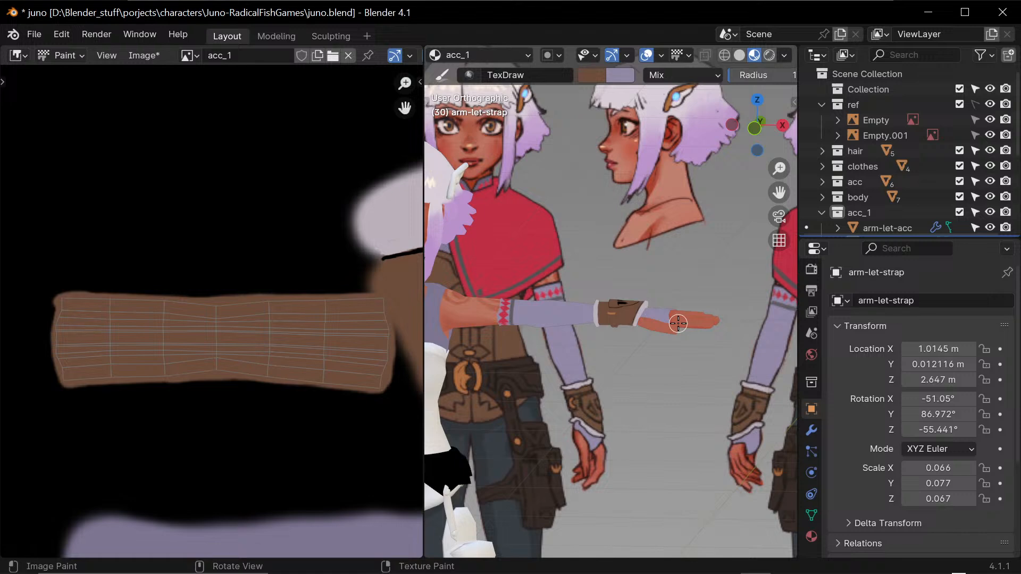
- Sample black as the brush colour and show the wireframe overlay on the armlet strap in the 3D view
key("s")
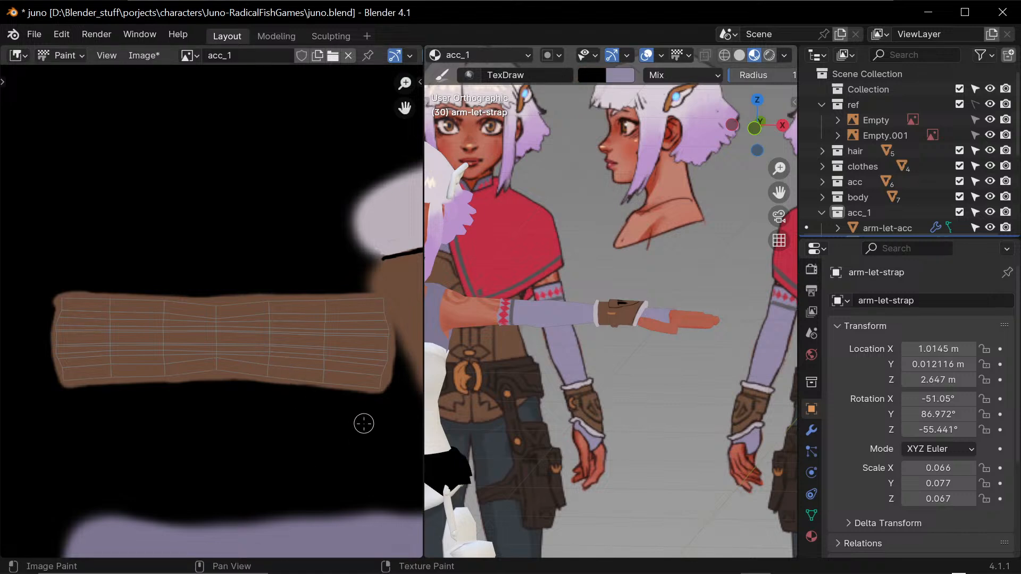
left_click_drag(643, 403, 693, 269, "alt+shift")
left_click_drag(520, 406, 587, 425, "alt+shift")
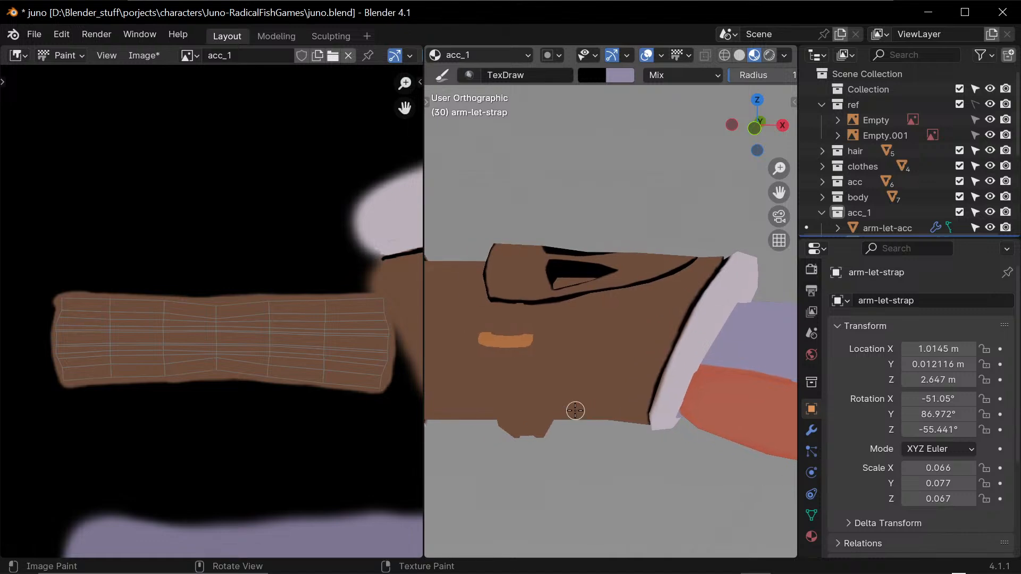
key("q")
left_click(579, 416)
mouse_move(570, 444)
middle_mouse_down()
mouse_move(482, 428)
mouse_move(471, 415)
mouse_move(464, 431)
mouse_move(516, 380)
middle_mouse_up()
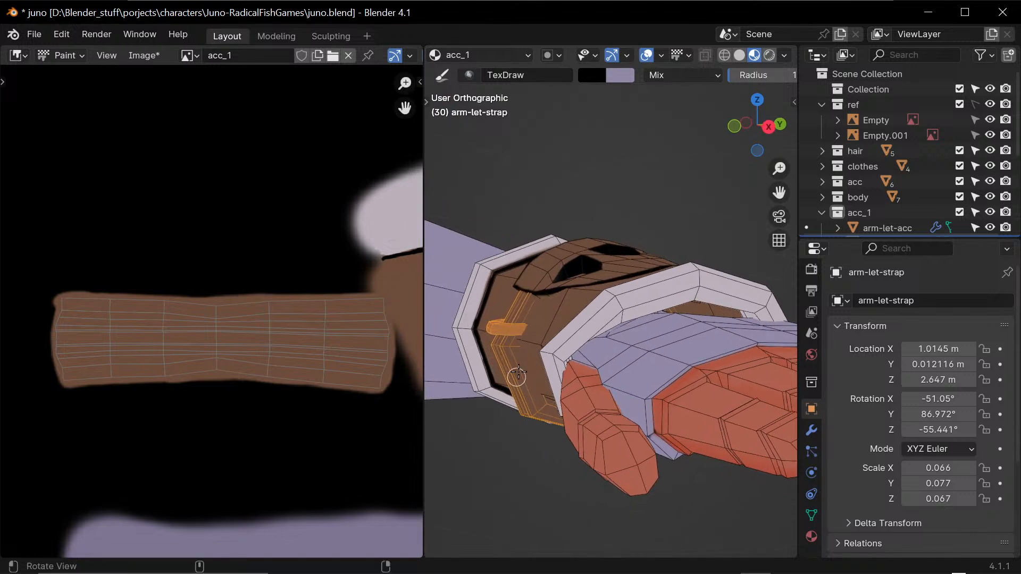
- Paint black bands along the upper and lower long edges of the strap's UV island
left_click_drag(519, 361, 516, 354)
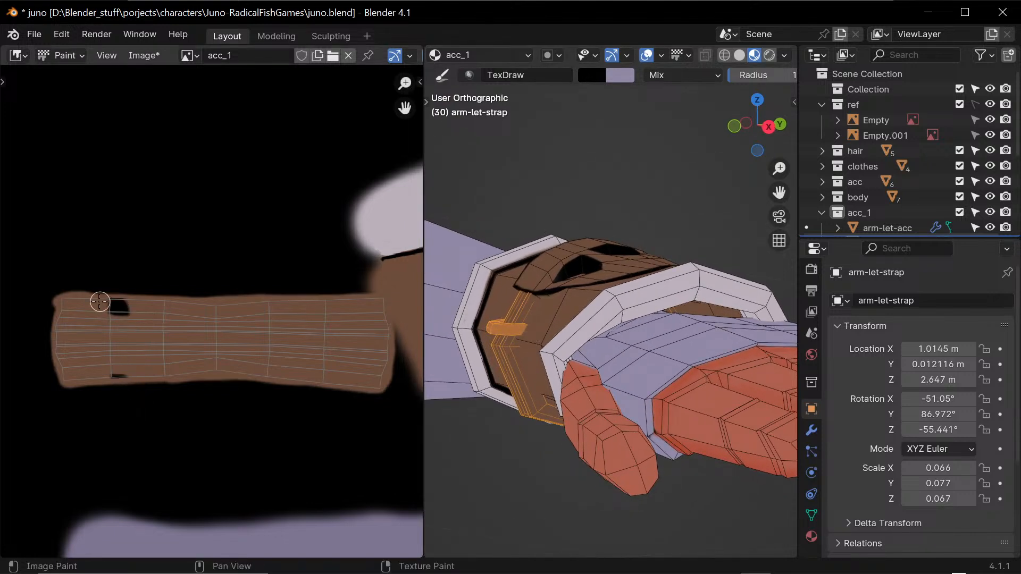
mouse_move(99, 301)
left_mouse_down()
mouse_move(59, 301)
mouse_move(374, 304)
mouse_move(203, 310)
left_mouse_up()
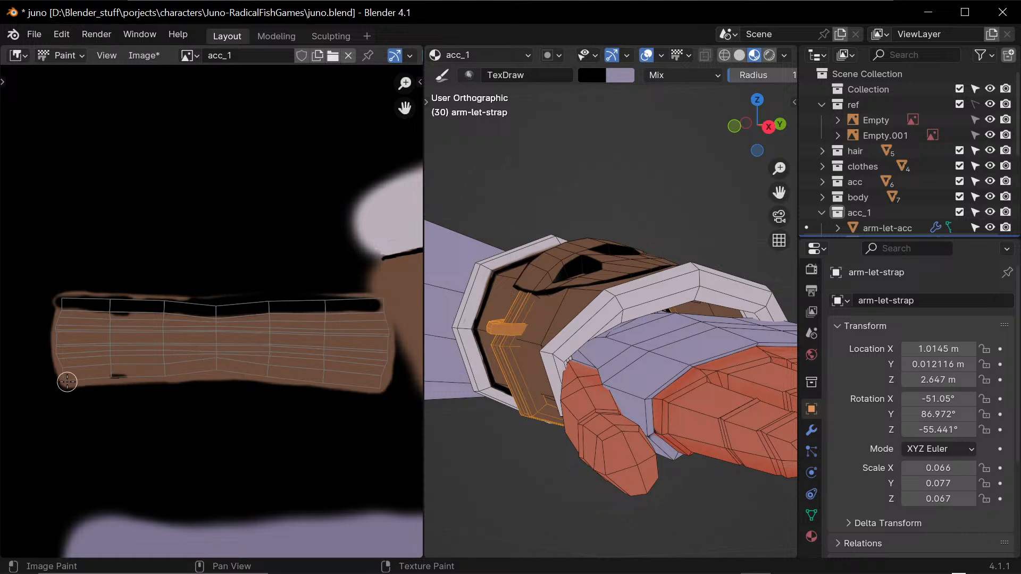
mouse_move(66, 376)
left_mouse_down()
mouse_move(218, 369)
mouse_move(379, 383)
mouse_move(332, 377)
left_mouse_up()
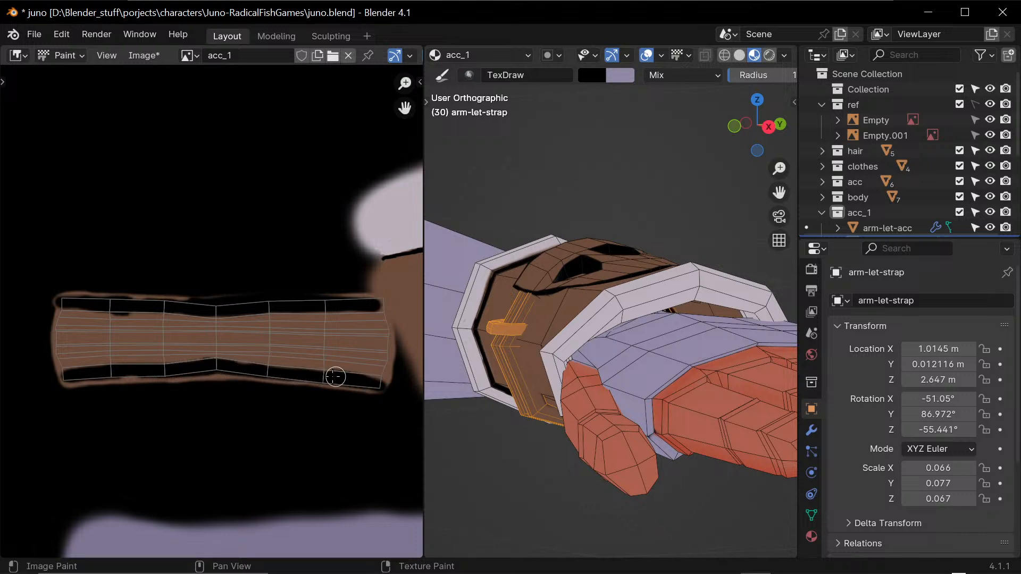
middle_click_drag(497, 453, 573, 447)
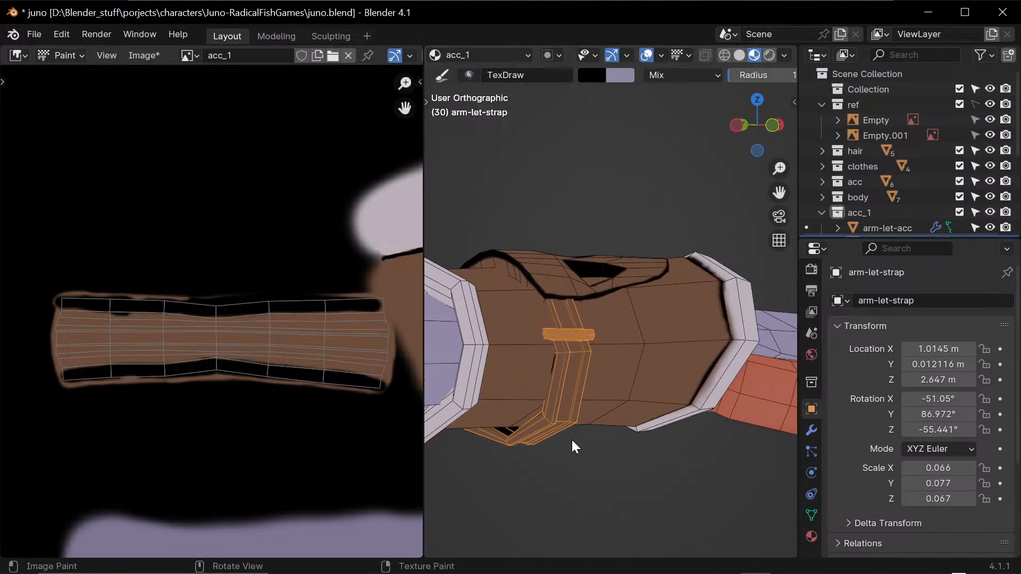
- Widen both black bands inward on the strap's UV island and cover the brown left above the upper band
mouse_move(373, 375)
left_mouse_down()
mouse_move(77, 367)
mouse_move(182, 374)
left_mouse_up()
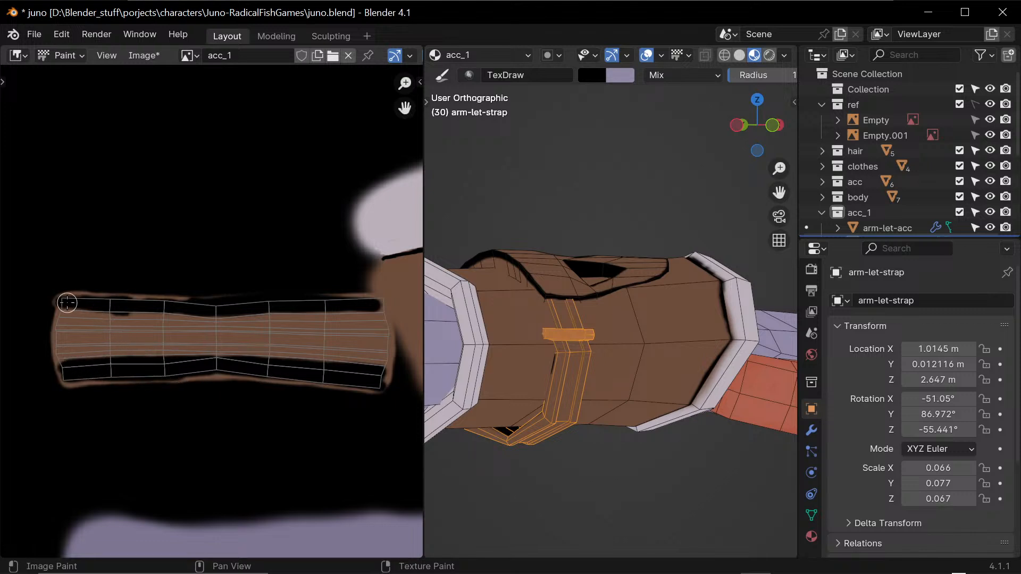
left_click_drag(68, 303, 366, 316)
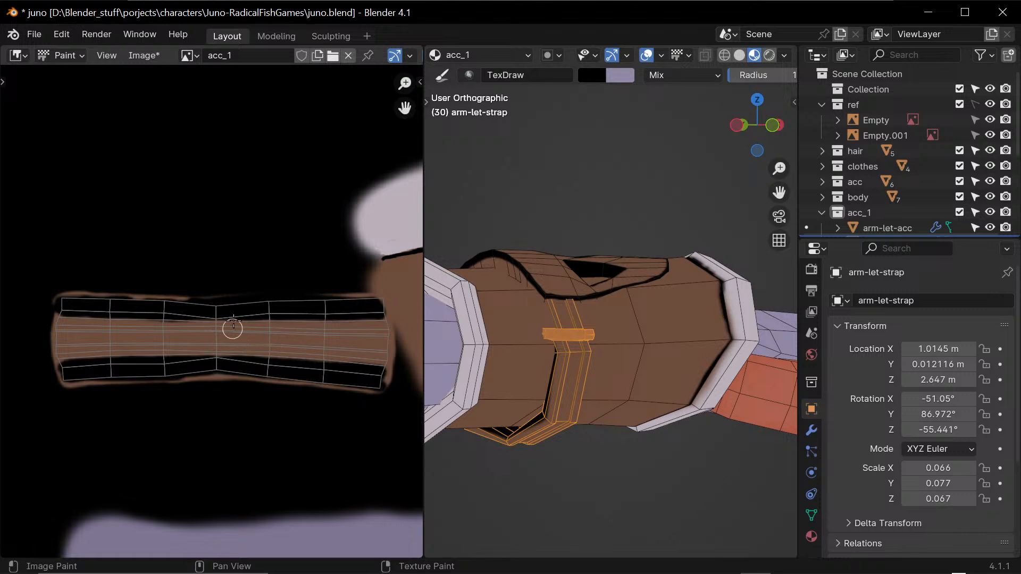
left_click_drag(368, 310, 336, 300)
left_click_drag(206, 293, 60, 296)
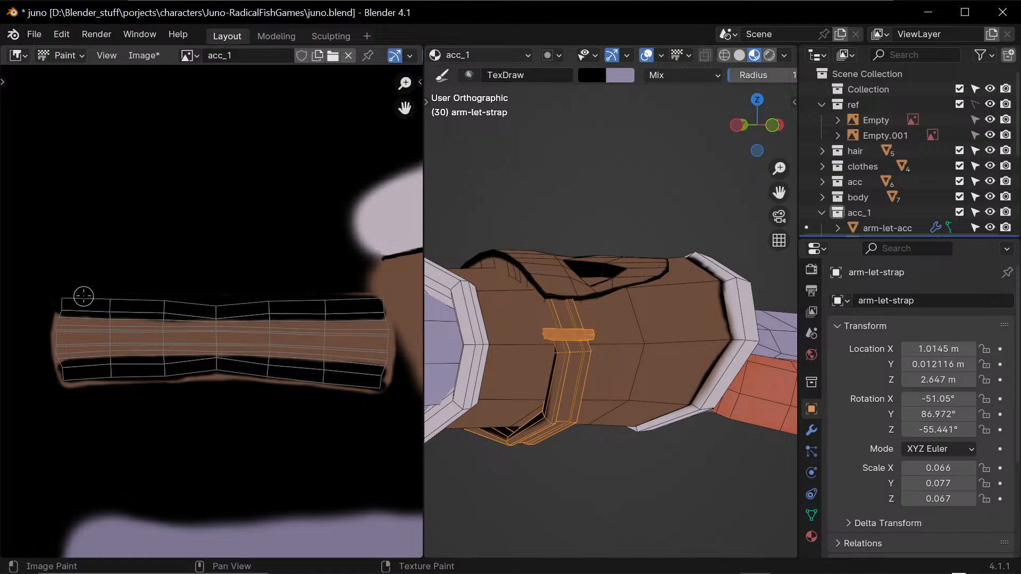
- Hide the wireframe overlay, check the strap on the armlet, and save juno.blend and the acc_1 image
mouse_move(617, 459)
middle_mouse_down()
mouse_move(556, 467)
mouse_move(620, 490)
mouse_move(601, 481)
mouse_move(651, 488)
mouse_move(630, 494)
mouse_move(719, 408)
mouse_move(587, 486)
mouse_move(740, 461)
mouse_move(604, 460)
mouse_move(629, 462)
mouse_move(564, 519)
mouse_move(650, 472)
mouse_move(702, 465)
mouse_move(639, 452)
mouse_move(614, 434)
mouse_move(628, 442)
mouse_move(611, 399)
mouse_move(589, 452)
mouse_move(497, 490)
mouse_move(668, 499)
mouse_move(671, 475)
mouse_move(631, 446)
mouse_move(559, 461)
mouse_move(625, 420)
mouse_move(588, 404)
mouse_move(601, 389)
middle_mouse_up()
key("q")
left_click(617, 462)
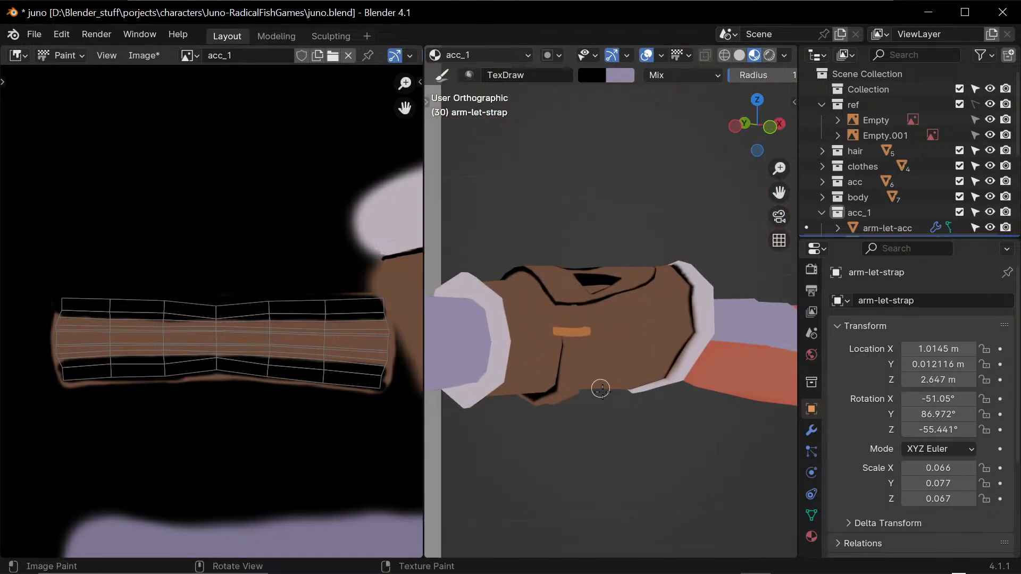
middle_click_drag(629, 431, 605, 427)
key("ctrl+s")
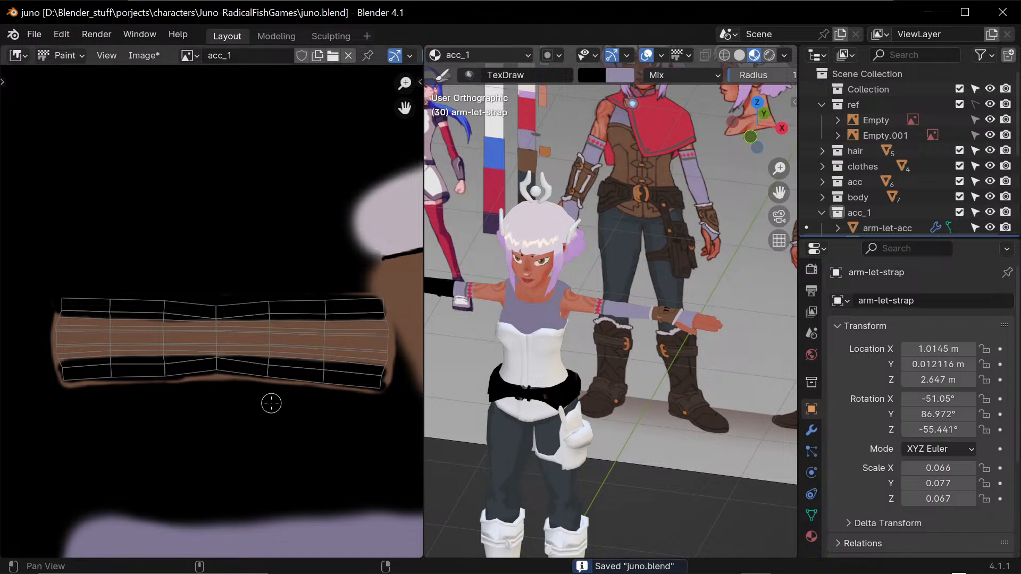
key("alt+s")
- Switch texture painting to big-arm-let on the character's other forearm
mouse_move(678, 315)
middle_mouse_down()
mouse_move(642, 460)
mouse_move(574, 458)
mouse_move(684, 360)
mouse_move(677, 407)
mouse_move(658, 383)
mouse_move(647, 494)
mouse_move(579, 169)
middle_mouse_up()
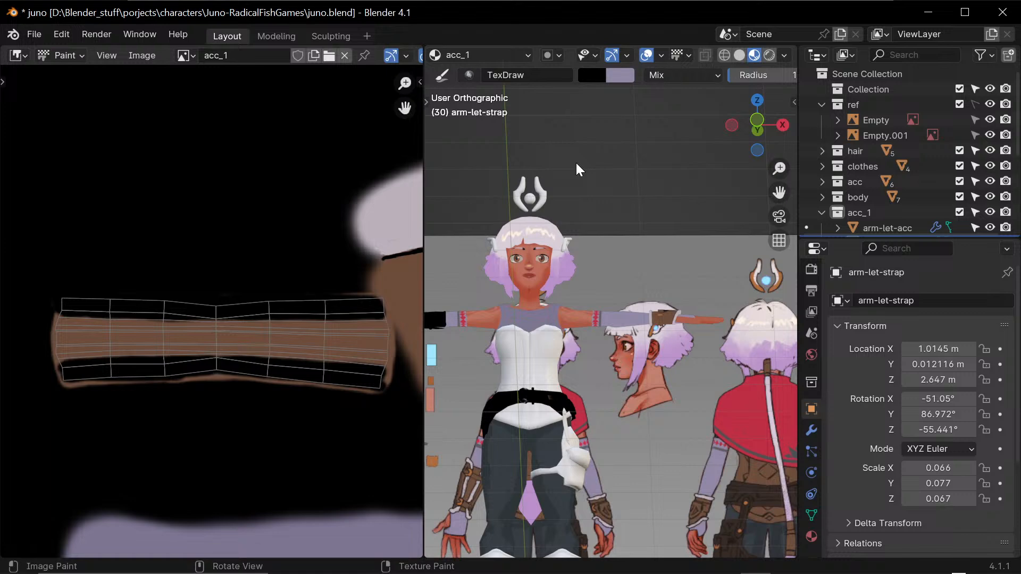
middle_click_drag(579, 389, 682, 371, "shift")
middle_click_drag(541, 421, 609, 268, "ctrl")
middle_click_drag(496, 378, 724, 395, "shift")
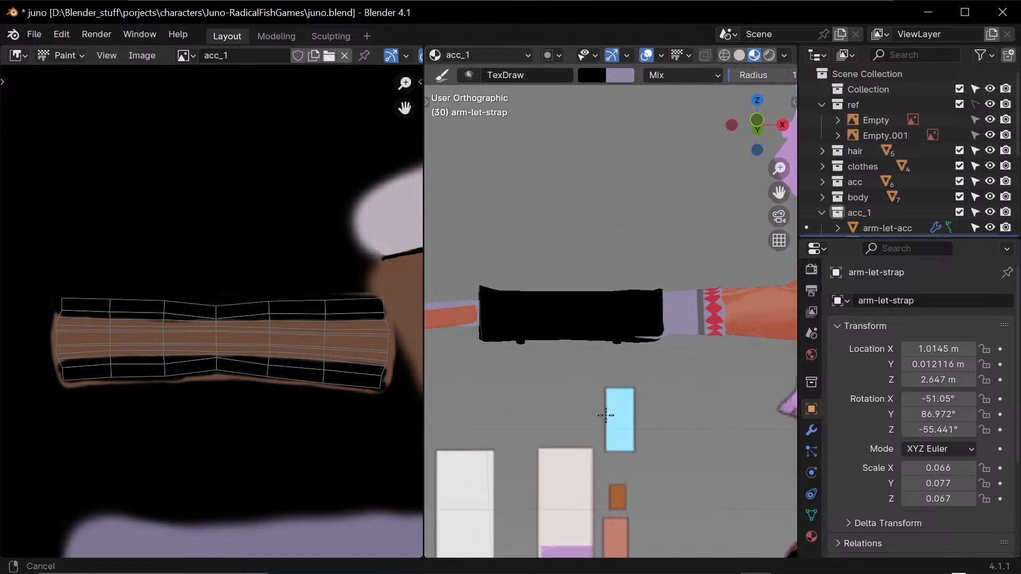
middle_click_drag(604, 416, 651, 381, "ctrl")
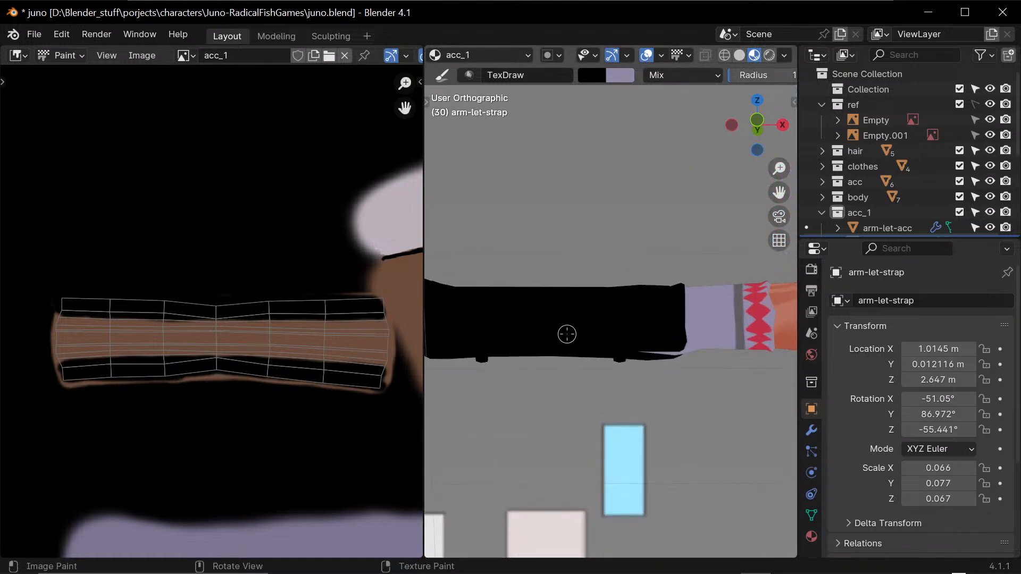
key("alt+q")
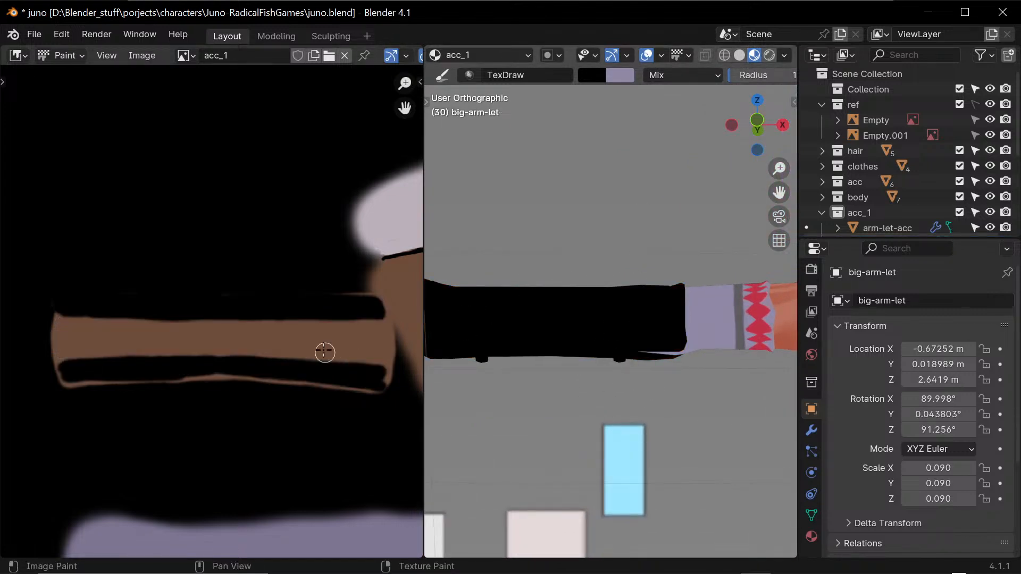
- Sample the pale trim colour and paint around the border of big-arm-let's narrow elongated UV island
scroll(367, 432, "down", 6)
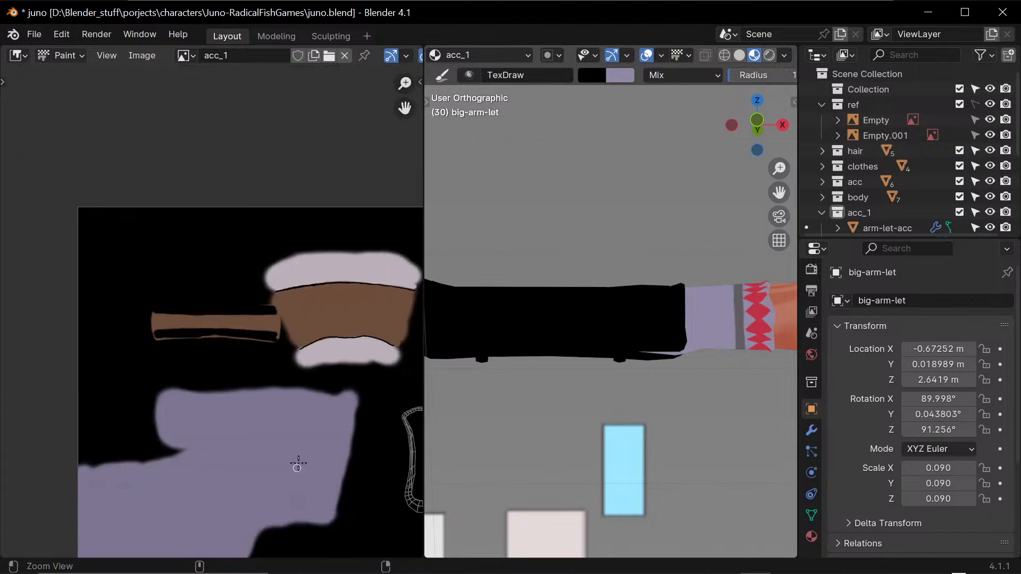
scroll(336, 443, "up", 5)
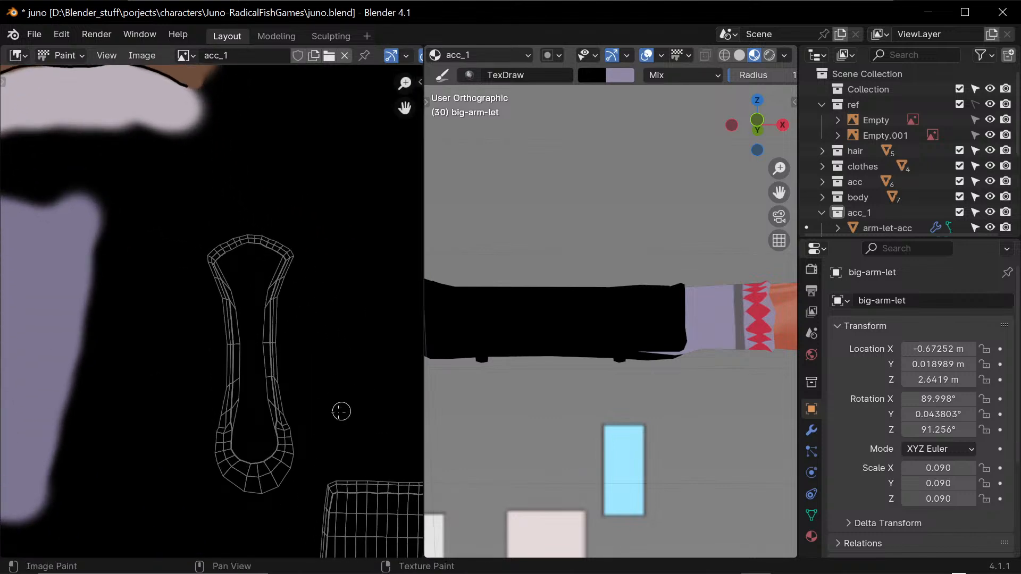
mouse_move(390, 401)
middle_mouse_down()
mouse_move(346, 269)
mouse_move(358, 346)
mouse_move(303, 351)
mouse_move(276, 305)
mouse_move(258, 365)
mouse_move(307, 408)
mouse_move(335, 372)
middle_mouse_up()
scroll(292, 452, "down", 5)
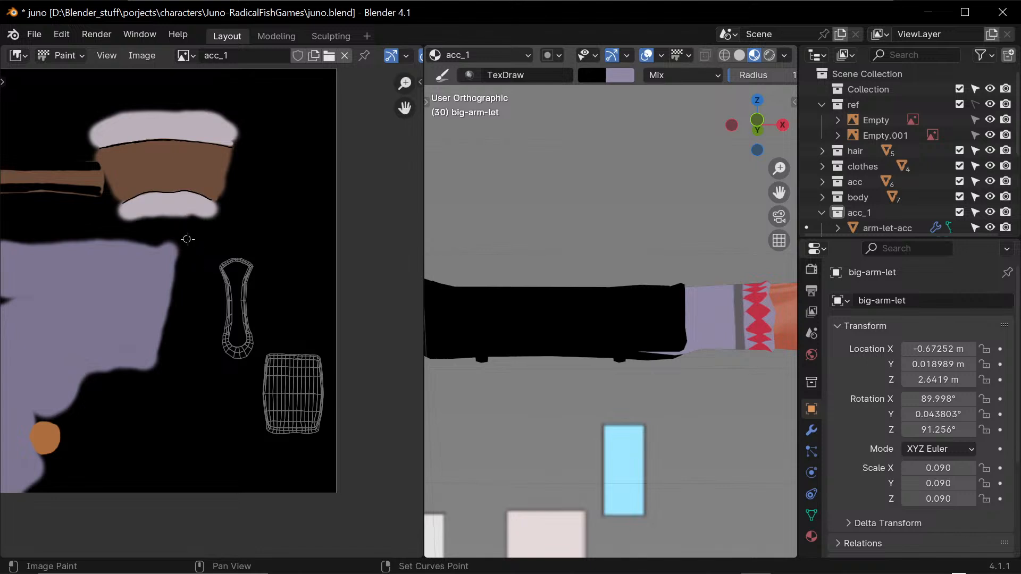
key("s")
scroll(257, 252, "up", 2)
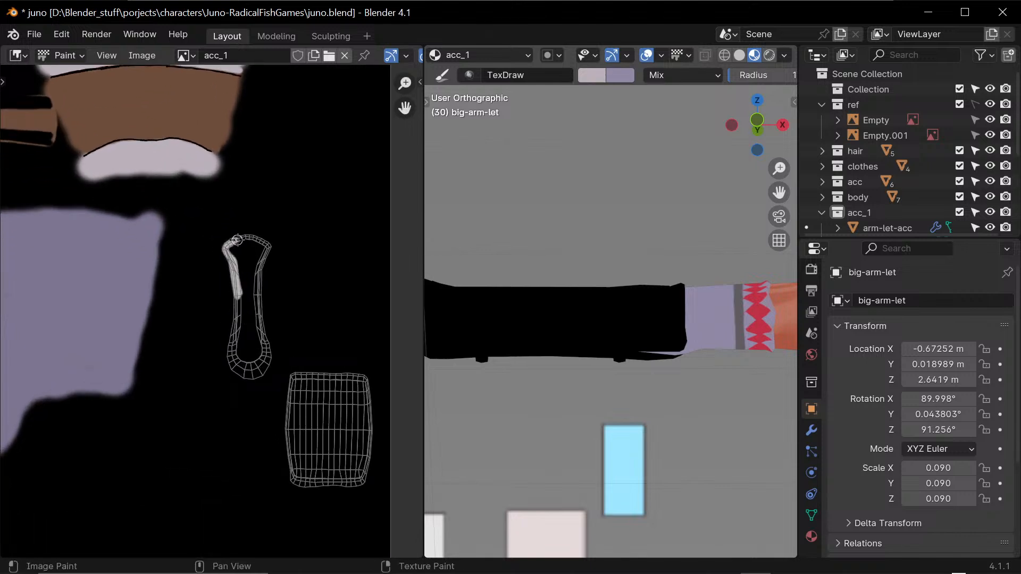
left_click_drag(271, 256, 265, 248)
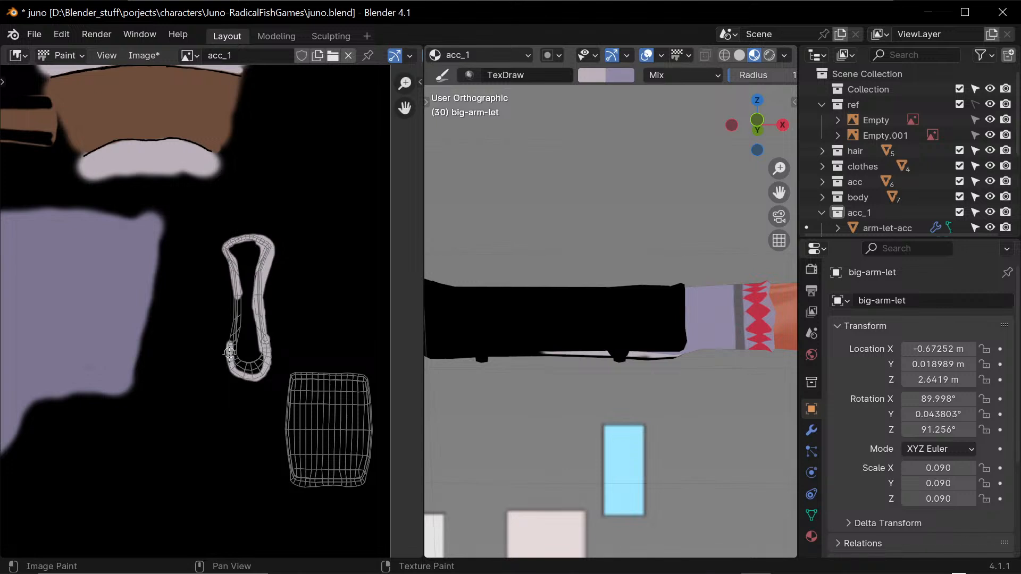
left_click_drag(230, 353, 239, 297)
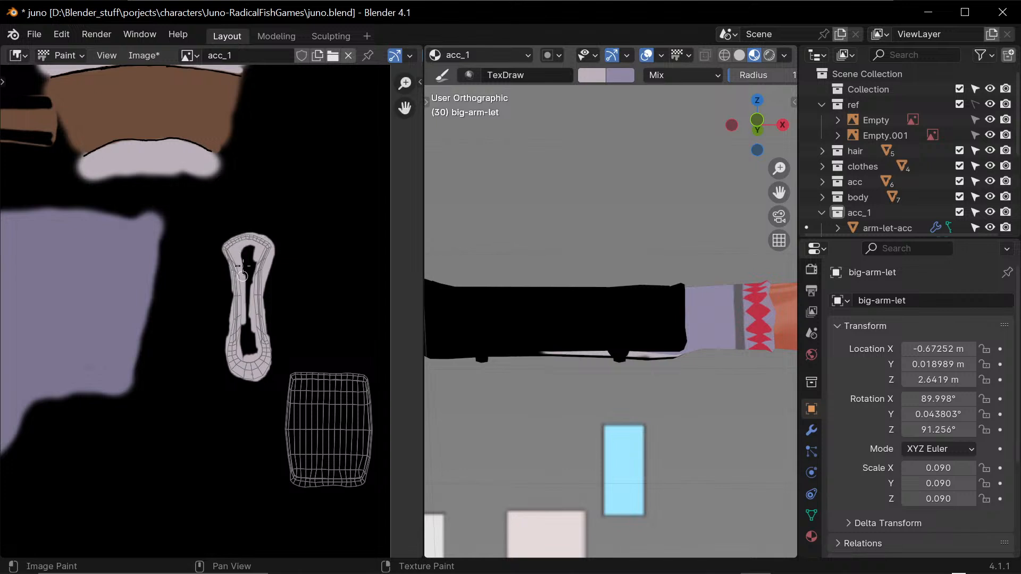
- Fill most of the black gap inside the narrow elongated UV island with the pale trim colour
left_click_drag(243, 272, 245, 303)
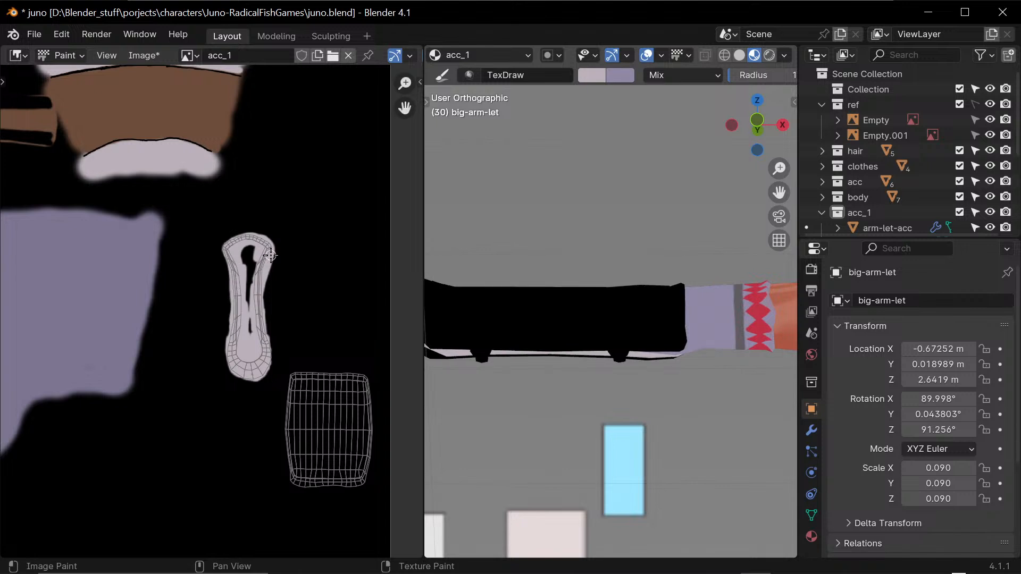
left_click_drag(271, 256, 253, 289)
mouse_move(552, 451)
middle_mouse_down()
mouse_move(601, 367)
mouse_move(694, 388)
mouse_move(554, 413)
mouse_move(541, 430)
mouse_move(586, 461)
middle_mouse_up()
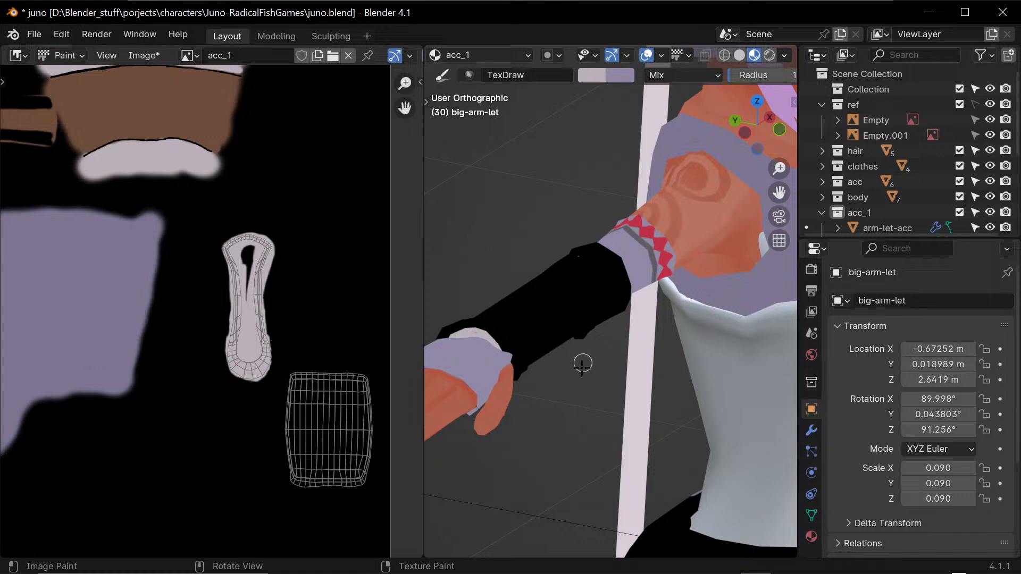
- Paint the pale trim colour along the bottom and both side edges of big-arm-let's rectangular UV island
scroll(332, 508, "up", 3)
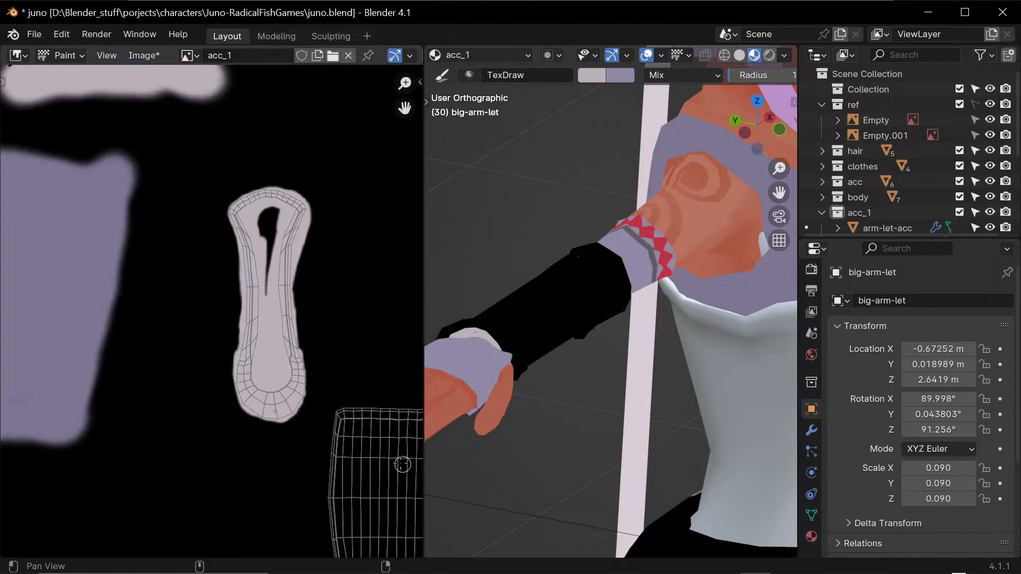
mouse_move(237, 431)
left_mouse_down()
mouse_move(288, 443)
mouse_move(299, 442)
mouse_move(276, 441)
mouse_move(393, 432)
mouse_move(331, 443)
mouse_move(352, 457)
mouse_move(251, 446)
mouse_move(234, 420)
mouse_move(247, 436)
mouse_move(235, 323)
left_mouse_up()
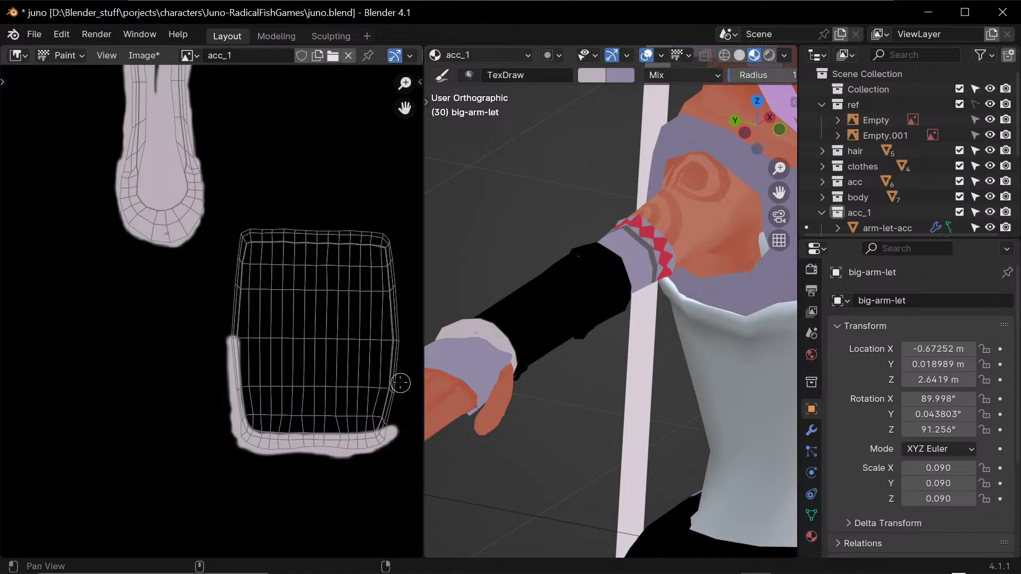
middle_click_drag(402, 383, 390, 388)
left_click_drag(371, 433, 389, 339)
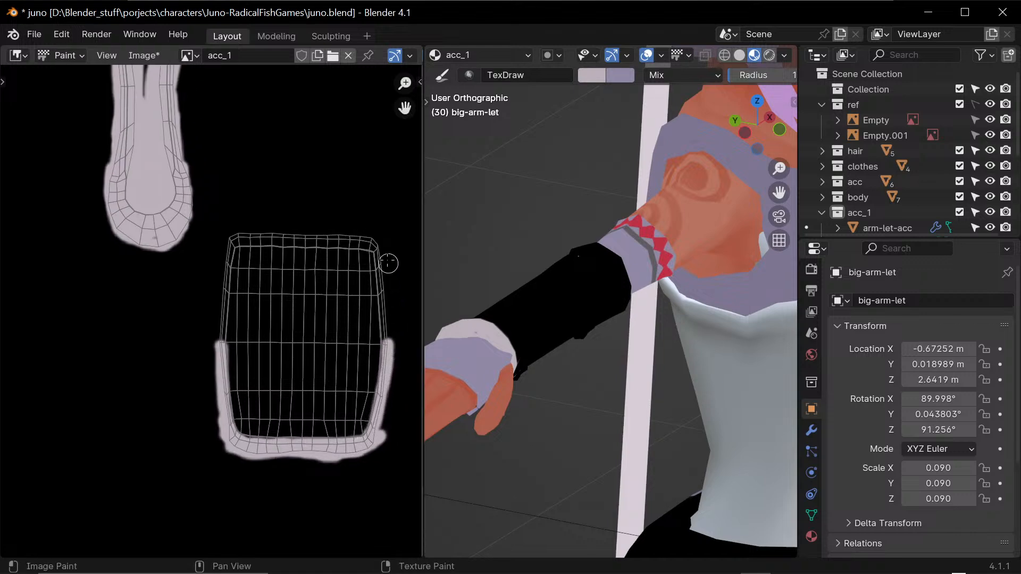
left_click_drag(374, 240, 382, 263)
mouse_move(386, 301)
left_mouse_down()
mouse_move(388, 346)
mouse_move(375, 245)
left_mouse_up()
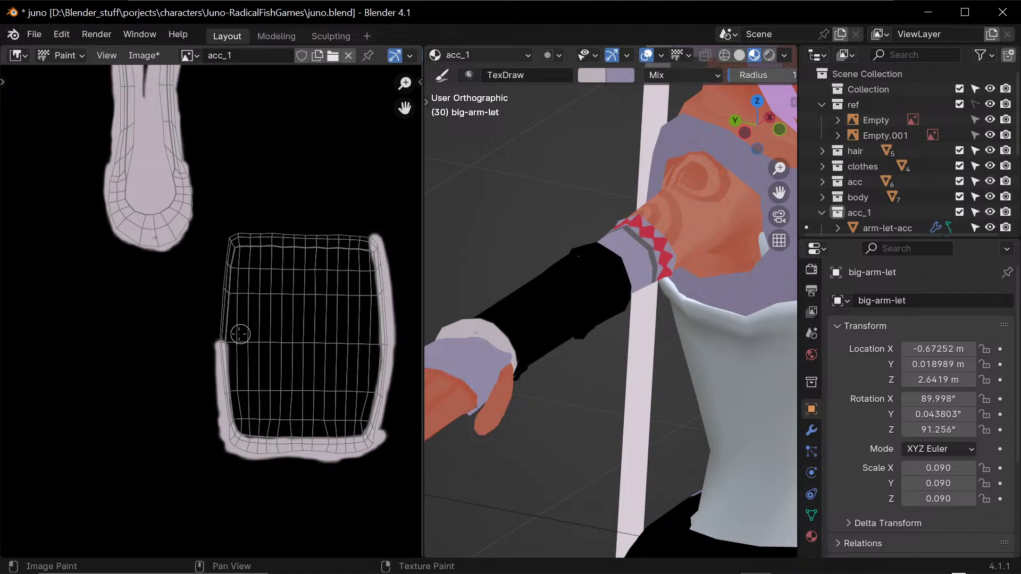
left_click_drag(215, 347, 240, 234)
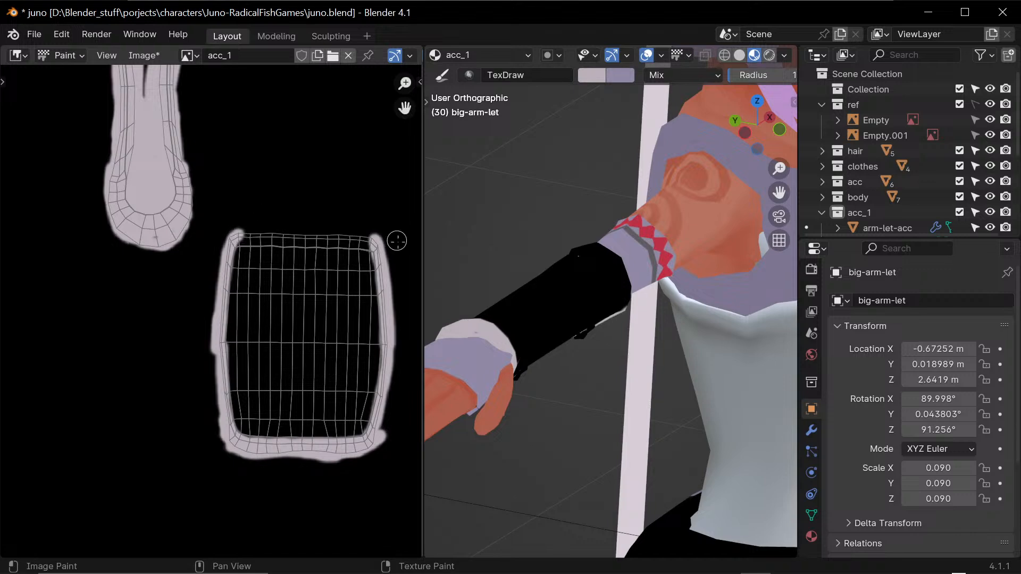
- Close the pale trim along the top edge of big-arm-let's rectangular UV island and sample the brown from the already painted armlet piece
mouse_move(378, 248)
left_mouse_down()
mouse_move(229, 241)
mouse_move(376, 244)
left_mouse_up()
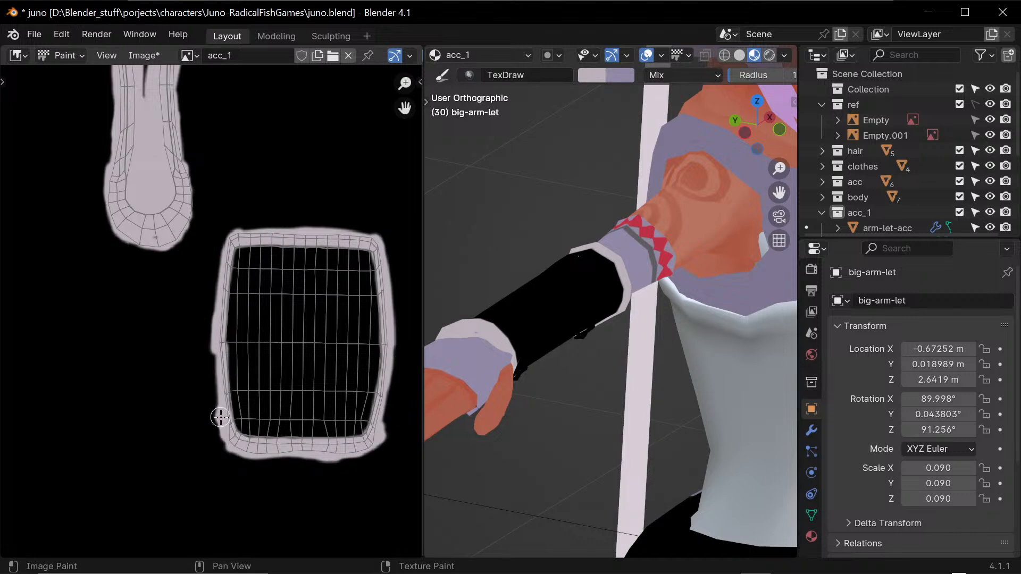
left_click_drag(326, 293, 367, 342, "ctrl+alt")
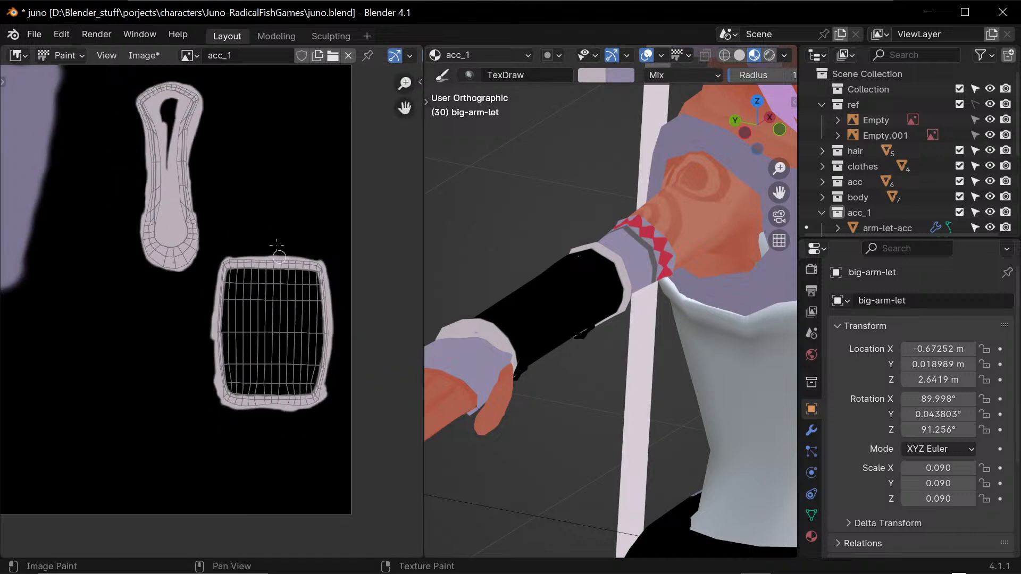
left_click_drag(276, 247, 361, 406, "alt")
left_click_drag(262, 290, 272, 325, "ctrl+alt")
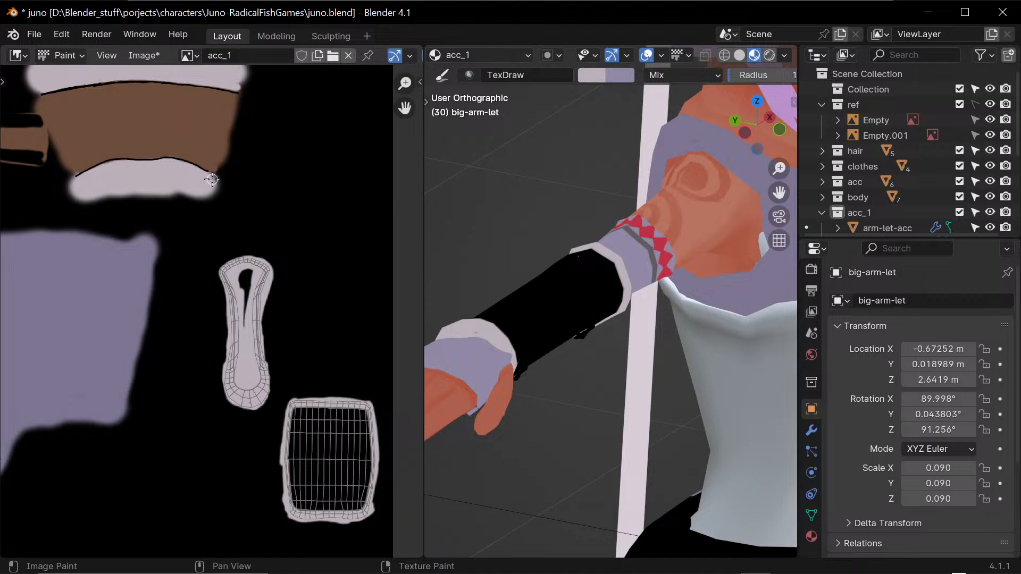
key("shift+x")
left_click_drag(340, 351, 306, 277, "alt")
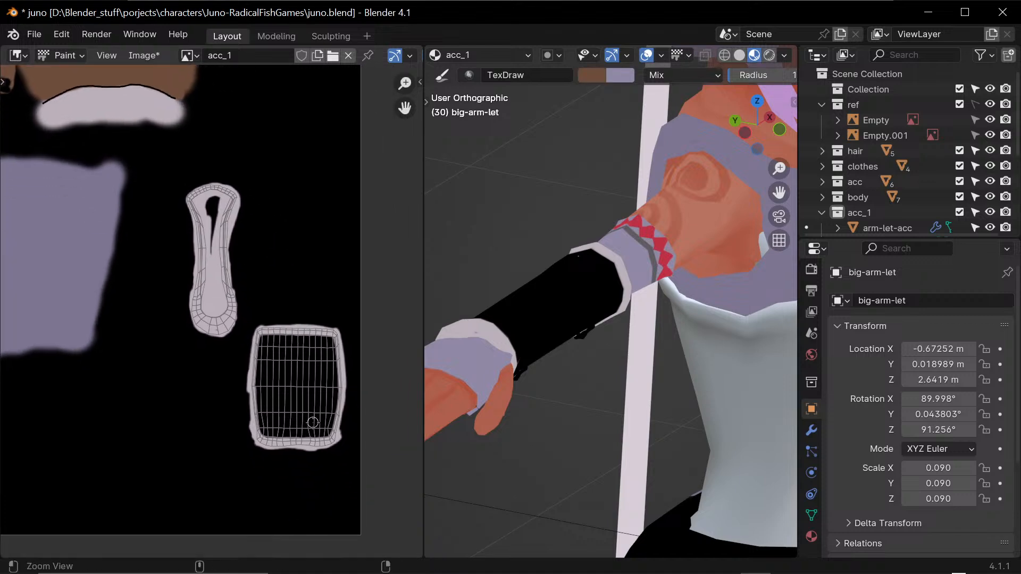
- Paint brown down the left side of the rectangular UV island's interior, with a short stroke near its upper-right corner
left_click_drag(312, 422, 330, 342, "ctrl+alt")
mouse_move(341, 398)
left_mouse_down("alt")
mouse_move(292, 361)
mouse_move(264, 393)
left_mouse_up("alt")
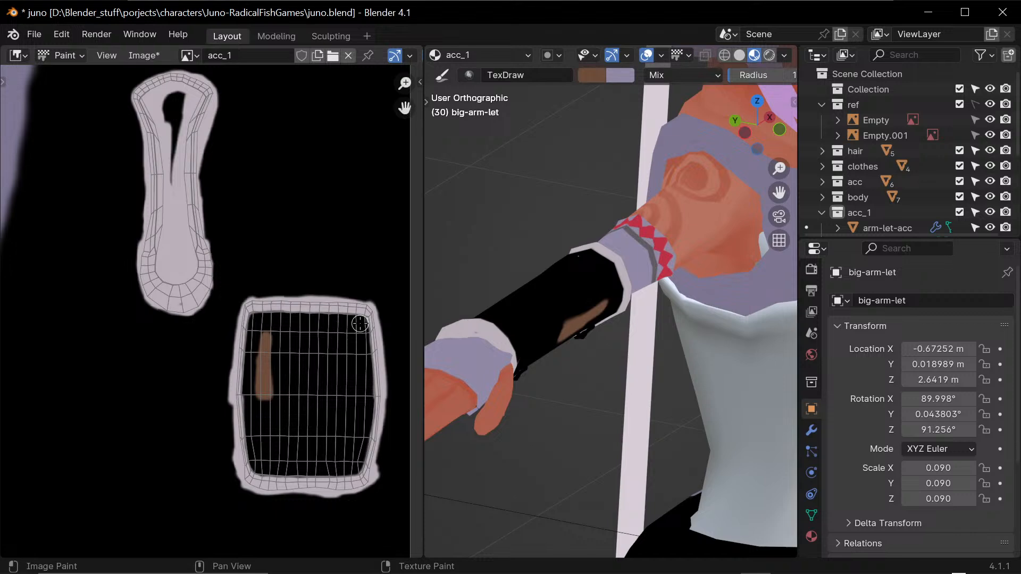
left_click_drag(352, 320, 352, 322)
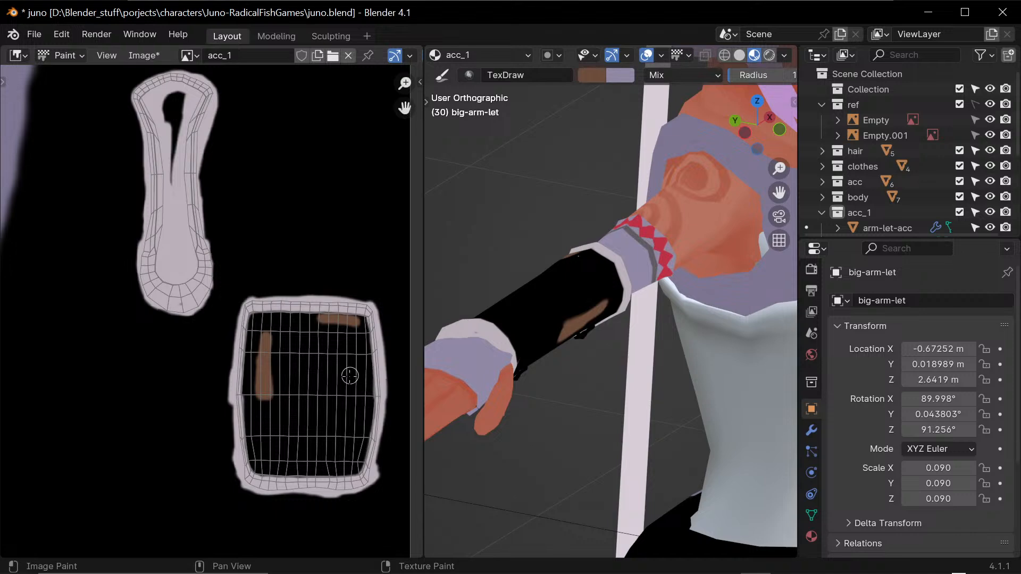
scroll(349, 377, "up", 4)
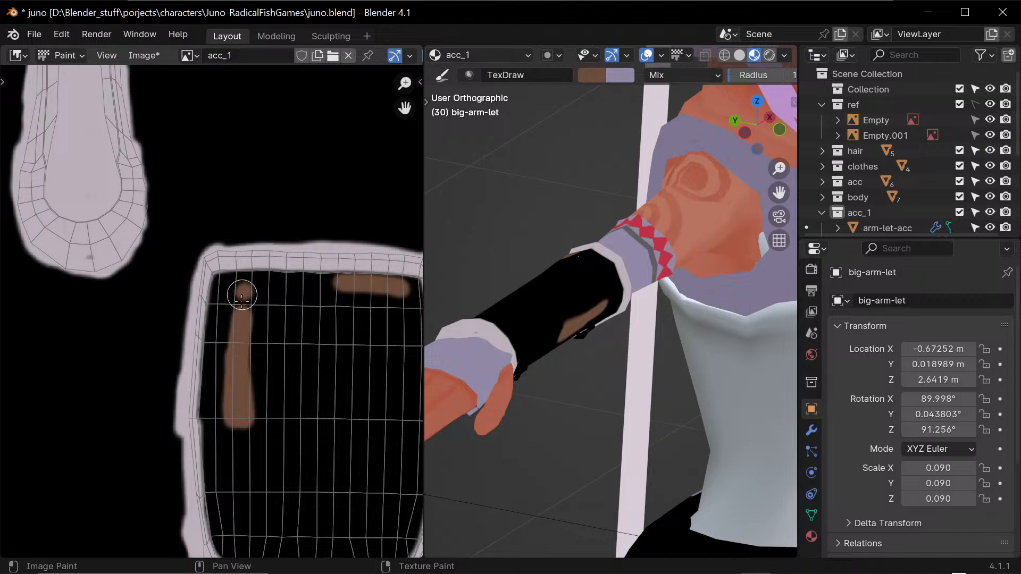
mouse_move(242, 301)
left_mouse_down()
mouse_move(228, 309)
mouse_move(214, 426)
mouse_move(208, 373)
mouse_move(219, 290)
mouse_move(231, 281)
mouse_move(233, 332)
left_mouse_up()
middle_click_drag(225, 460, 232, 306)
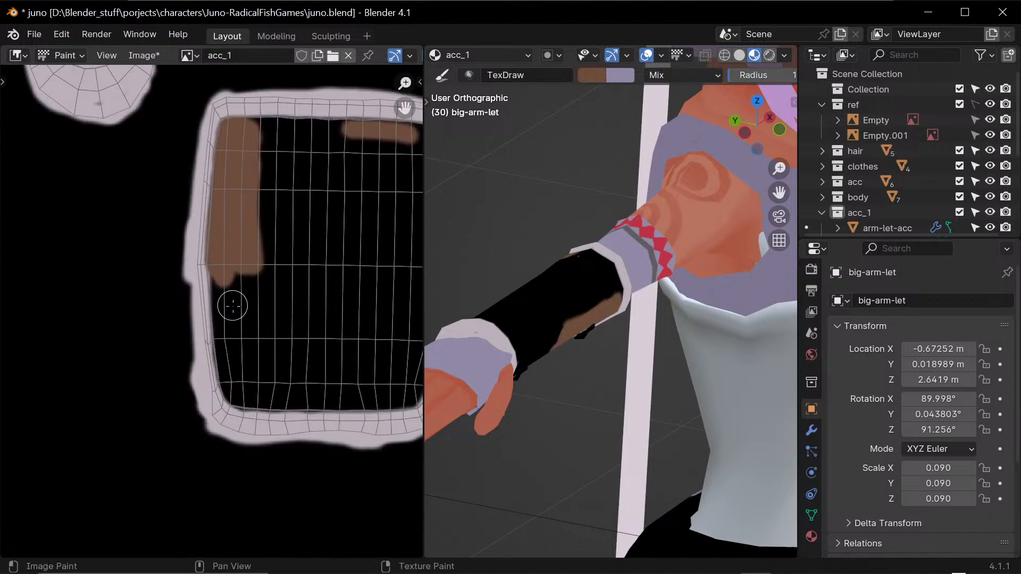
mouse_move(232, 305)
left_mouse_down()
mouse_move(228, 320)
mouse_move(221, 291)
mouse_move(229, 350)
left_mouse_up()
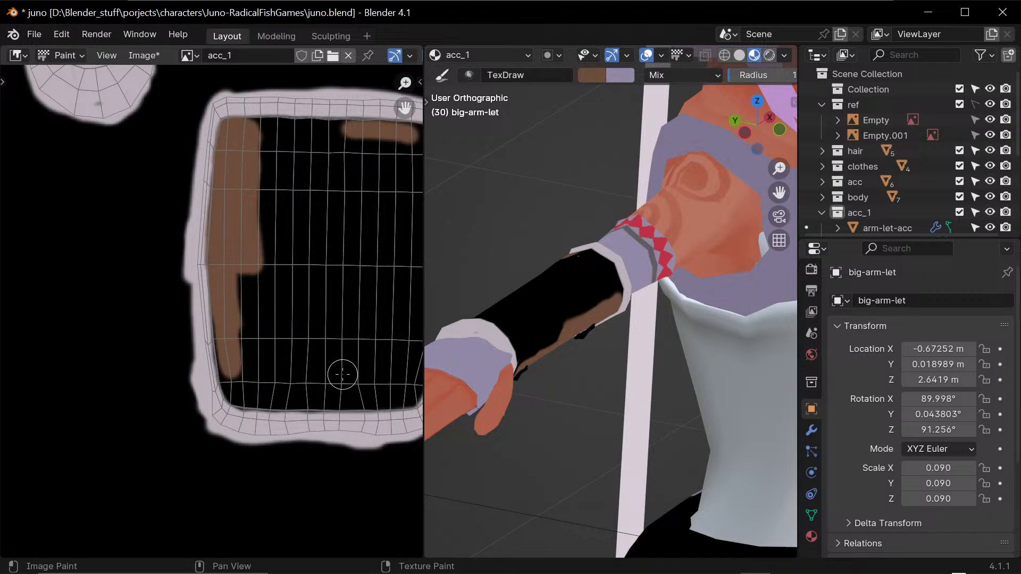
middle_click_drag(321, 326, 280, 296)
mouse_move(201, 236)
left_mouse_down()
mouse_move(196, 292)
mouse_move(213, 362)
mouse_move(202, 352)
mouse_move(223, 367)
left_mouse_up()
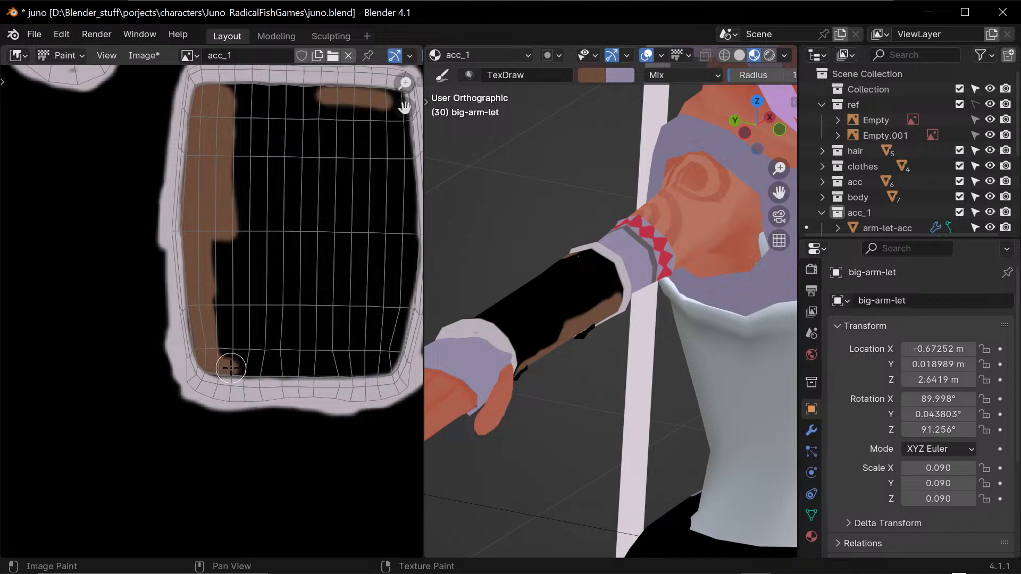
- Paint brown along the remaining inner edges of the rectangular UV island and fill its black centre
middle_click_drag(240, 363, 229, 358)
mouse_move(229, 358)
left_mouse_down()
mouse_move(350, 361)
mouse_move(381, 351)
mouse_move(398, 225)
left_mouse_up()
mouse_move(383, 131)
middle_mouse_down()
mouse_move(371, 152)
mouse_move(375, 193)
middle_mouse_up()
mouse_move(318, 154)
left_mouse_down()
mouse_move(202, 154)
mouse_move(381, 159)
mouse_move(375, 383)
mouse_move(349, 401)
mouse_move(361, 365)
mouse_move(318, 389)
left_mouse_up()
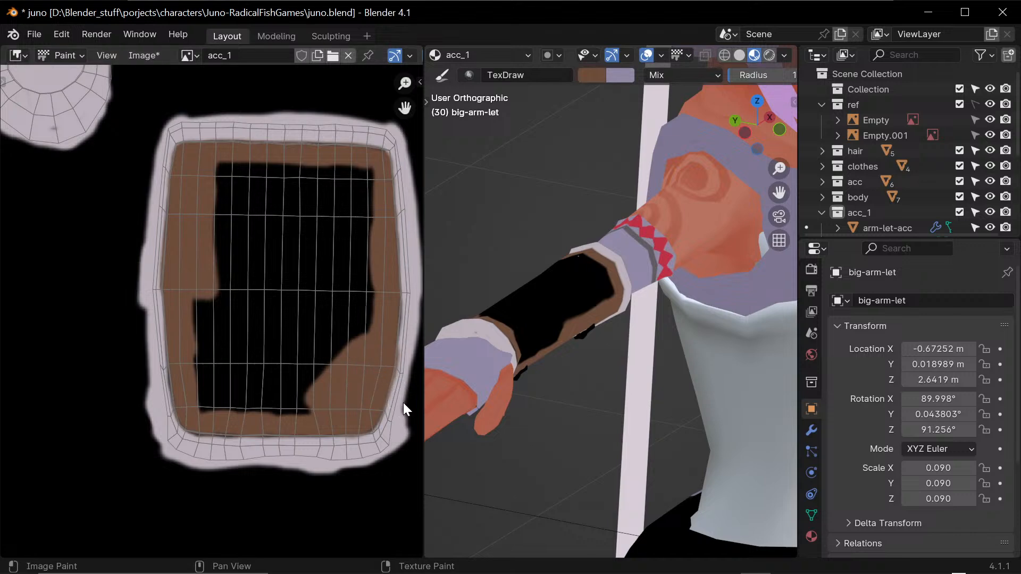
mouse_move(189, 392)
left_mouse_down()
mouse_move(199, 408)
mouse_move(217, 406)
mouse_move(217, 378)
mouse_move(255, 380)
mouse_move(191, 308)
mouse_move(207, 287)
mouse_move(202, 199)
mouse_move(239, 168)
mouse_move(205, 242)
mouse_move(234, 287)
left_mouse_up()
mouse_move(367, 159)
left_mouse_down()
mouse_move(356, 358)
mouse_move(355, 228)
mouse_move(333, 165)
mouse_move(319, 170)
mouse_move(341, 181)
mouse_move(278, 178)
mouse_move(338, 229)
mouse_move(330, 185)
mouse_move(287, 177)
mouse_move(217, 242)
mouse_move(245, 273)
mouse_move(237, 349)
mouse_move(262, 372)
mouse_move(246, 318)
mouse_move(258, 316)
mouse_move(276, 277)
mouse_move(321, 269)
mouse_move(310, 376)
mouse_move(344, 349)
mouse_move(303, 321)
mouse_move(285, 394)
mouse_move(292, 265)
left_mouse_up()
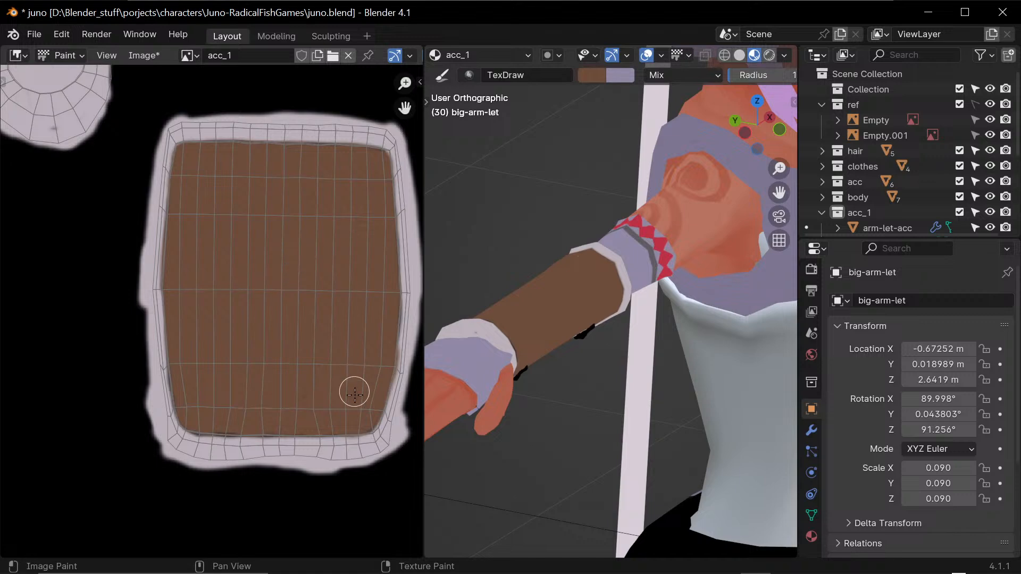
- Cover the dark gaps along the island's bottom seam with a smaller brush, alternating sampled pale trim and brown
scroll(341, 325, "up", 5)
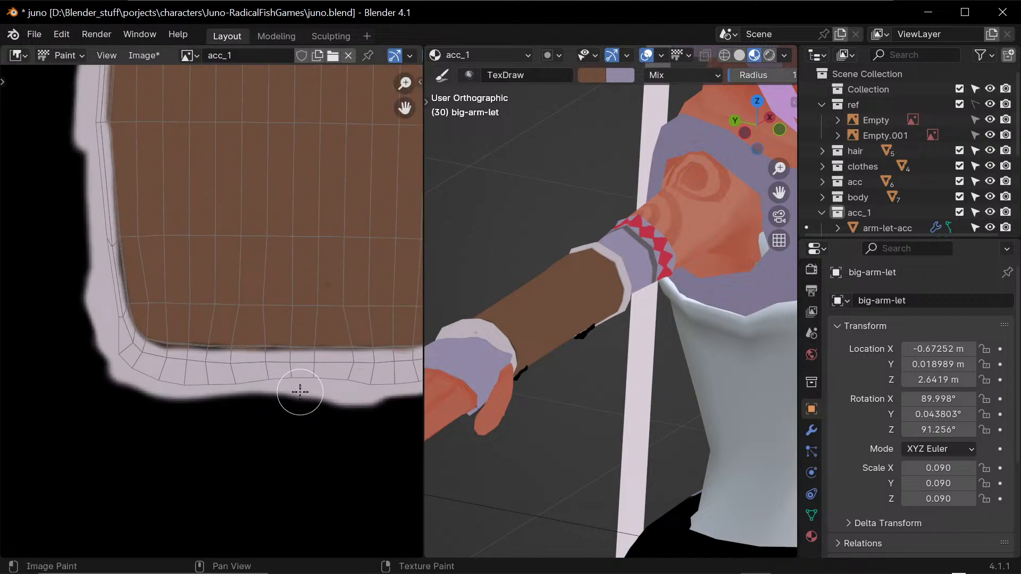
key("s")
key("f")
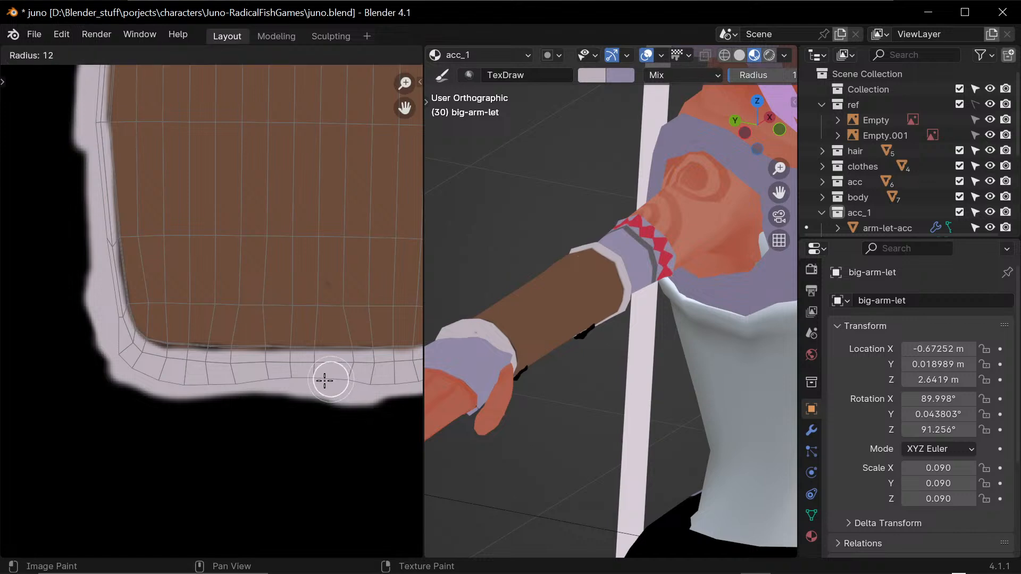
left_click(318, 383)
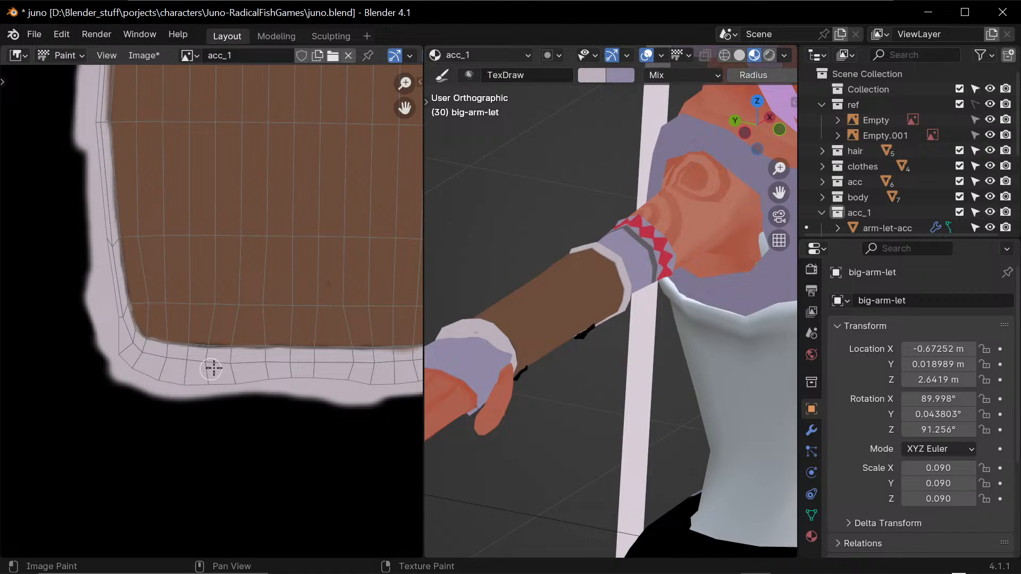
key("s")
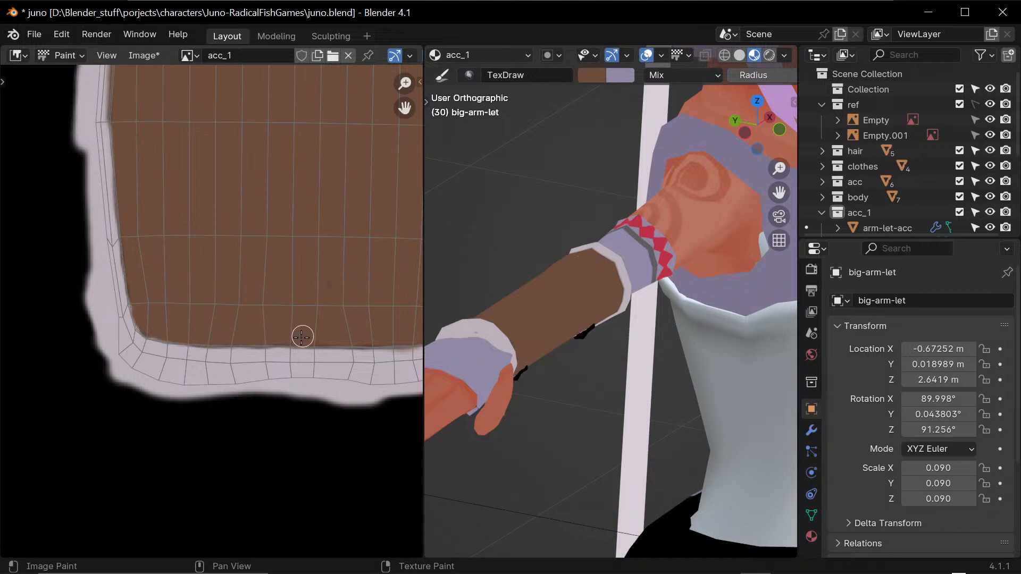
key("s")
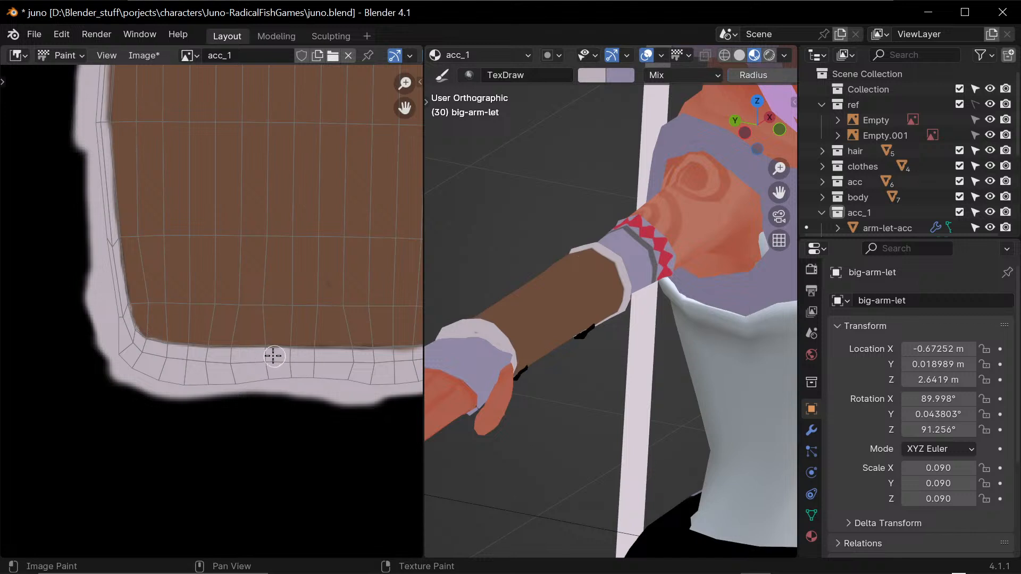
left_click_drag(273, 355, 376, 357)
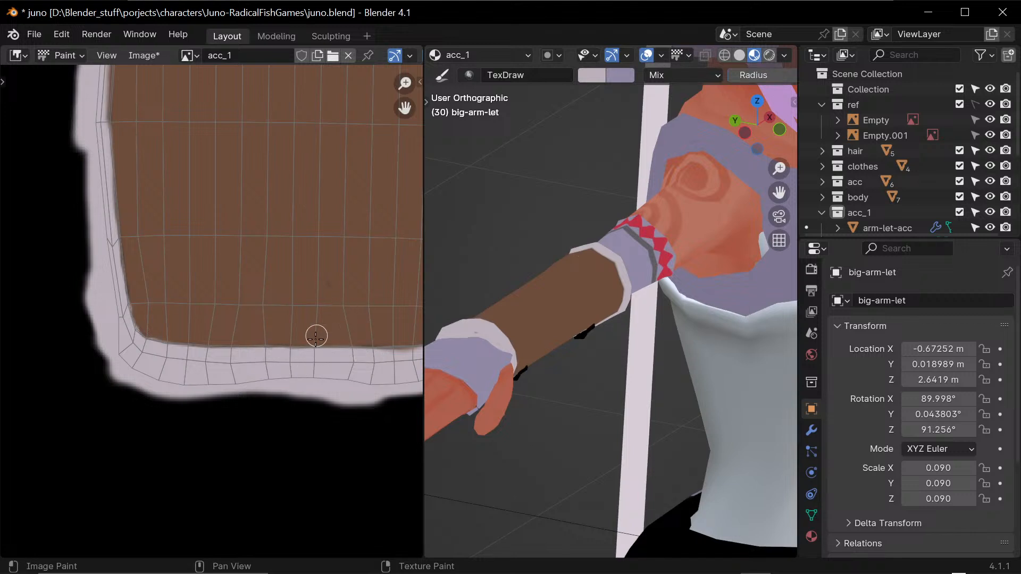
middle_click_drag(363, 307, 246, 333)
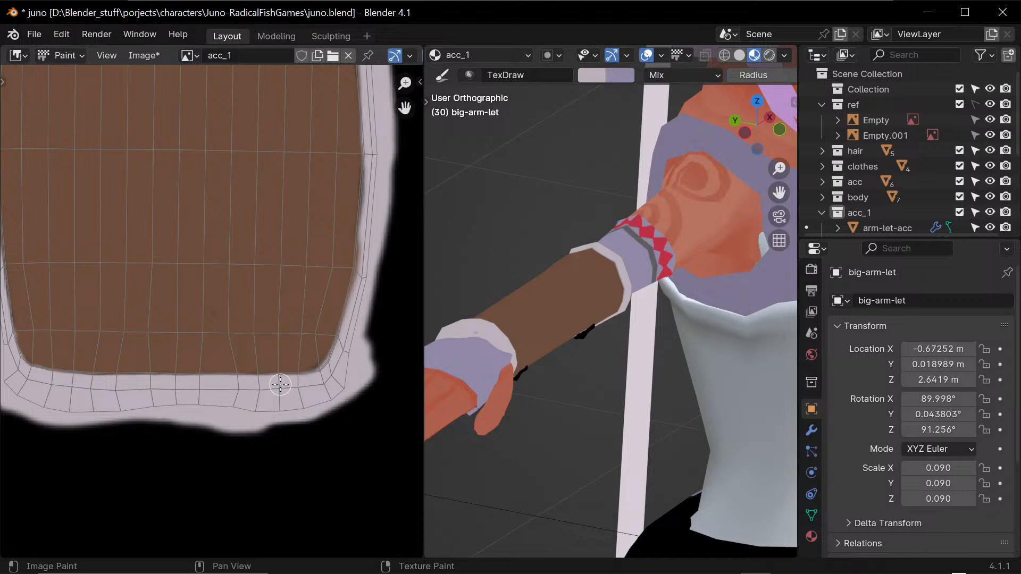
key("s")
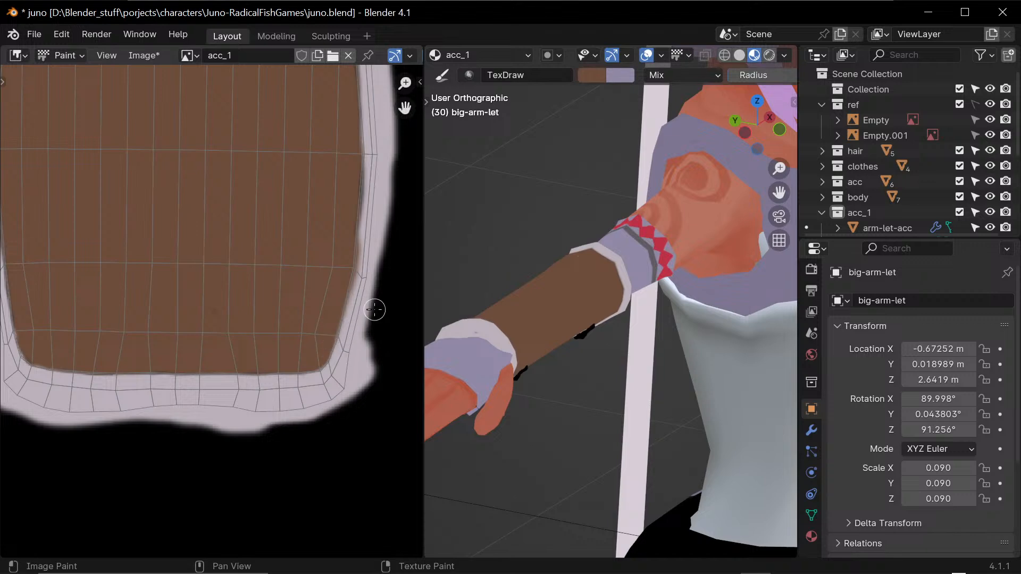
- Clean up the lower part of the island's right-hand seam with sampled pale trim and brown strokes
key("s")
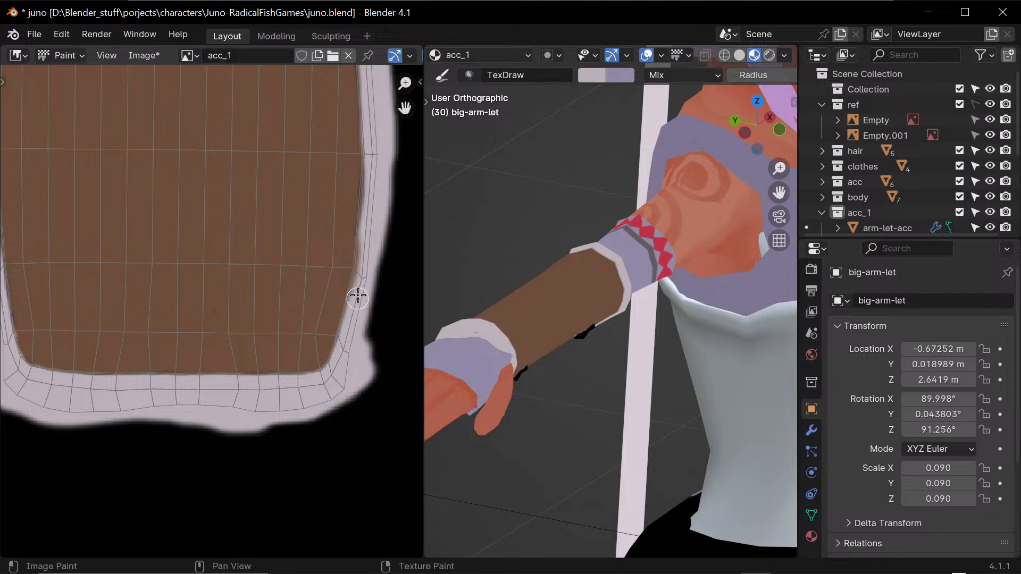
left_click_drag(358, 295, 368, 239)
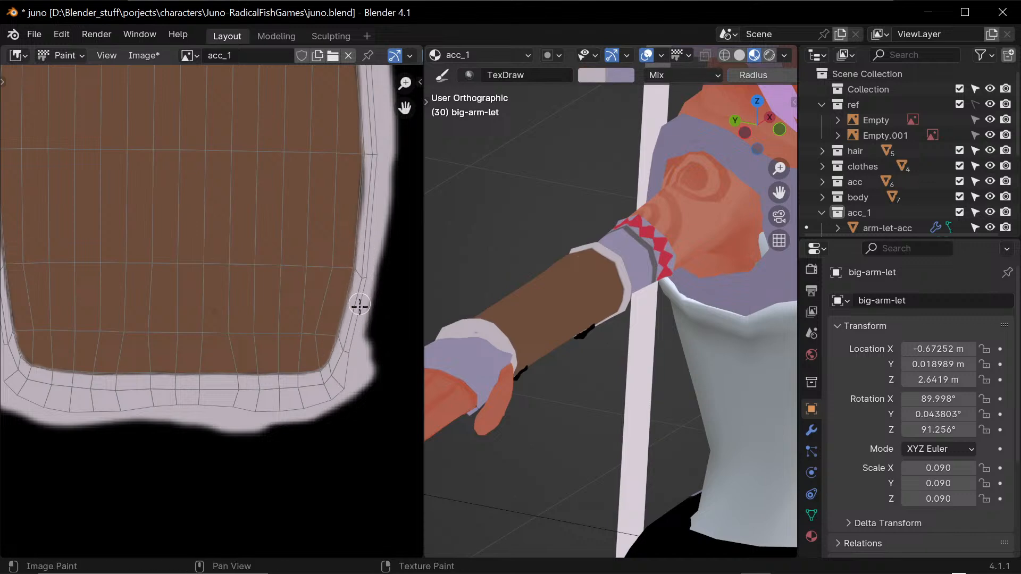
left_click_drag(358, 297, 369, 235)
scroll(374, 199, "up", 3)
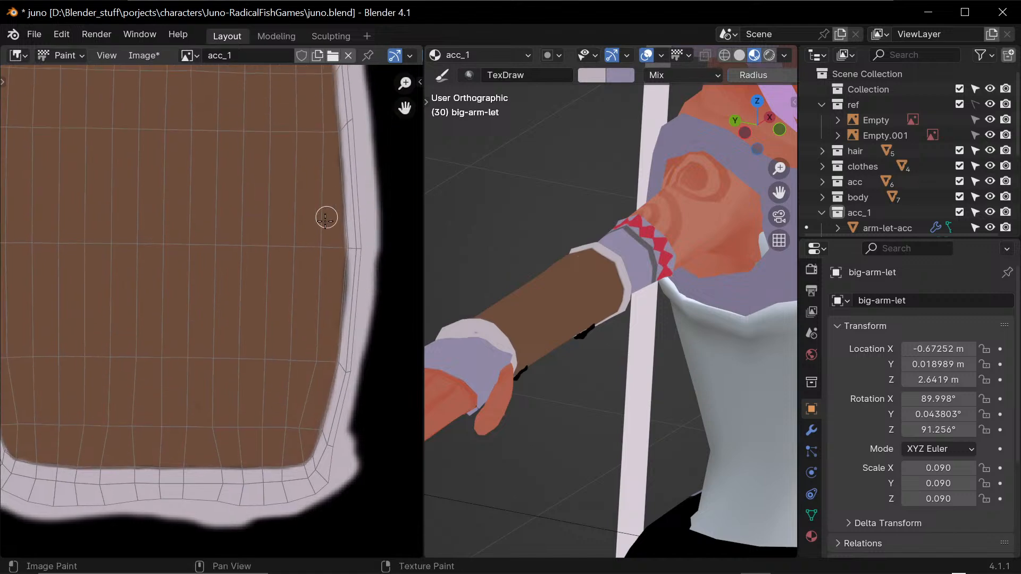
key("s")
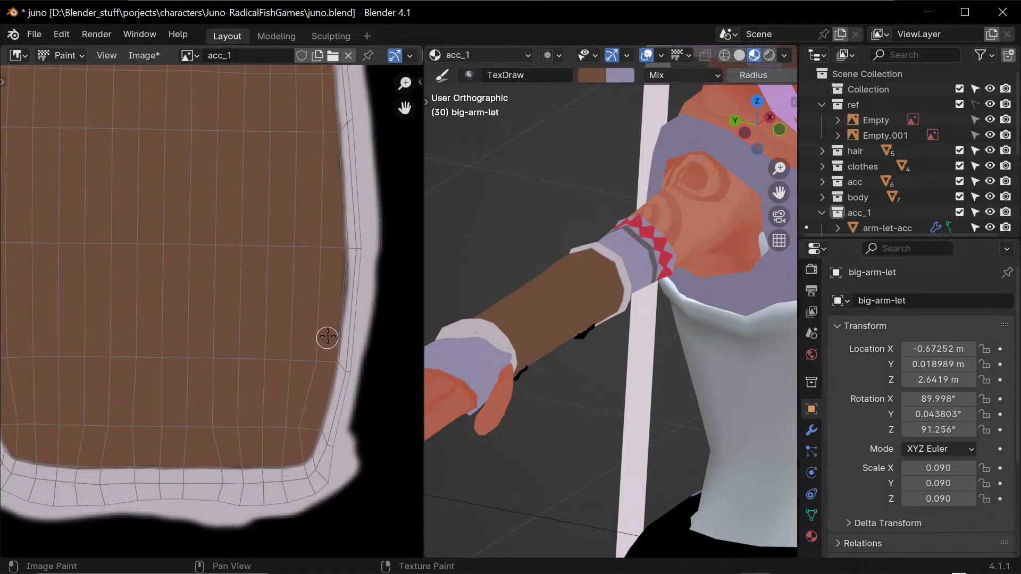
key("s")
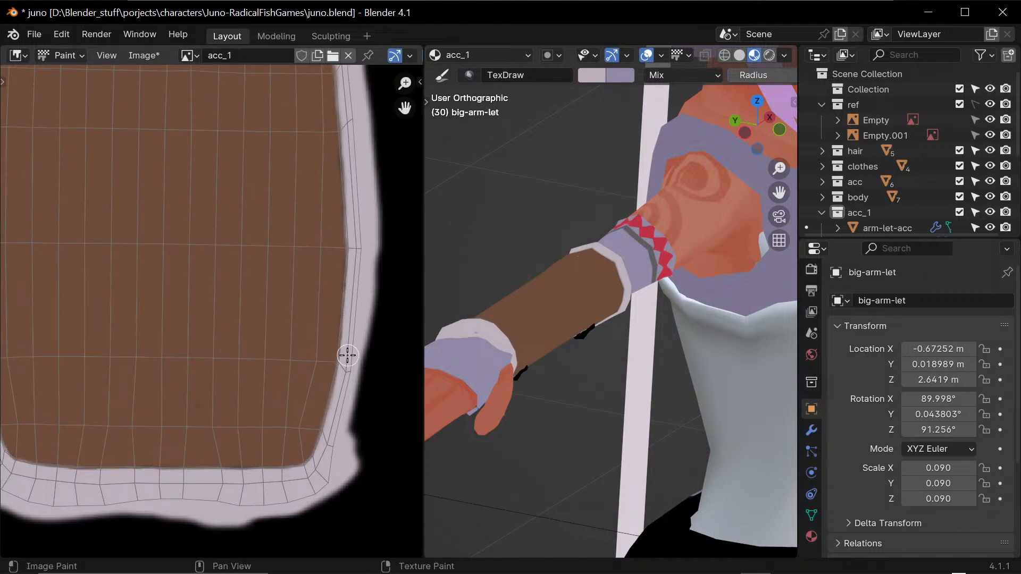
key("s")
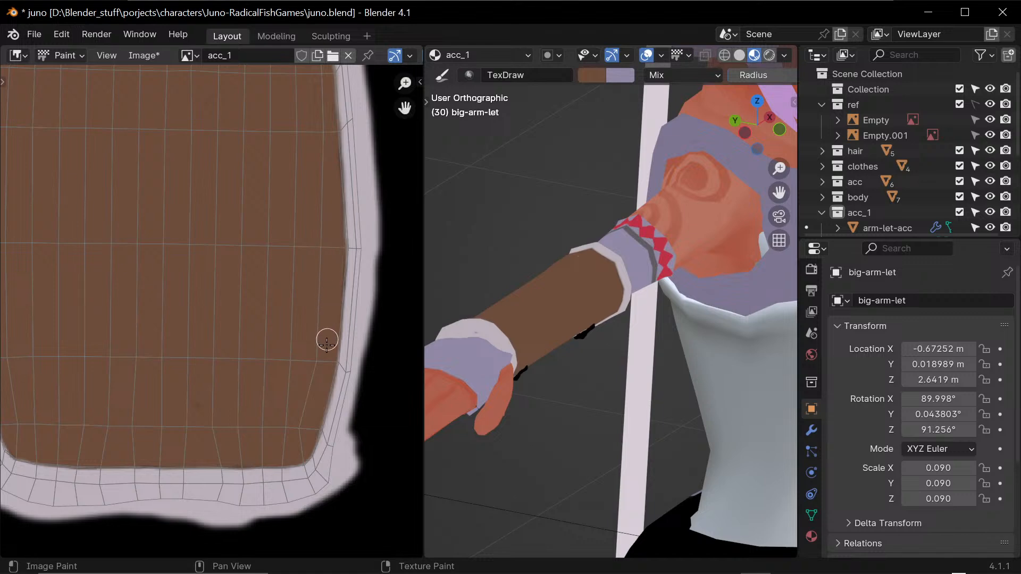
- Retouch the upper-right corner and right-hand seam with sampled pale trim and brown, and undo the last brown stroke
middle_click_drag(372, 200, 365, 337)
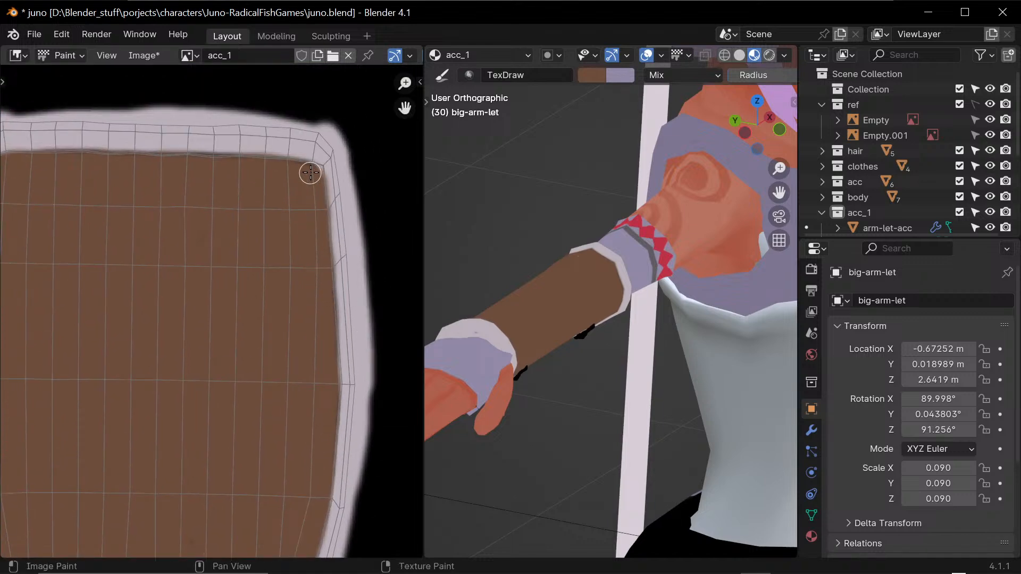
key("s")
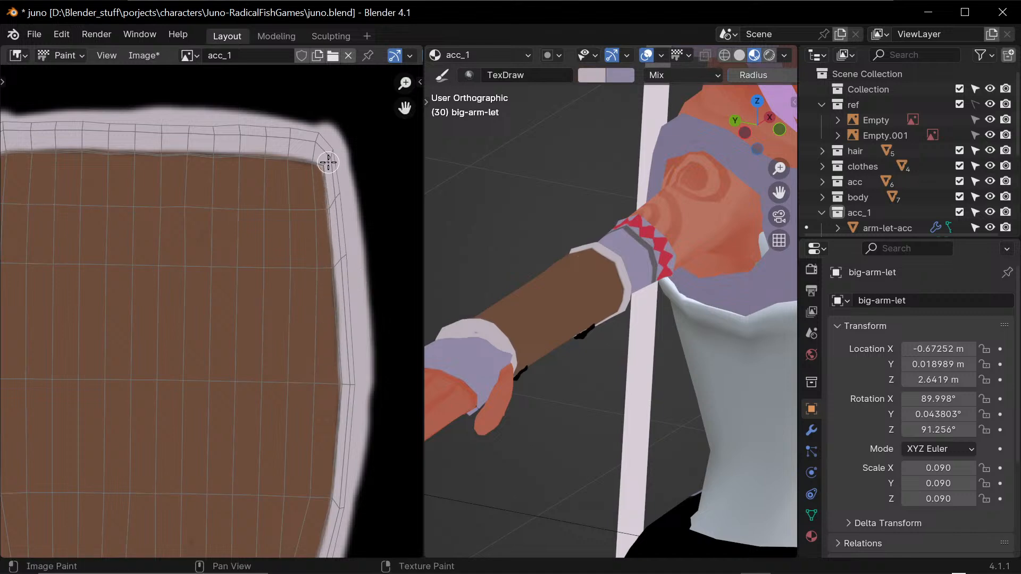
key("s")
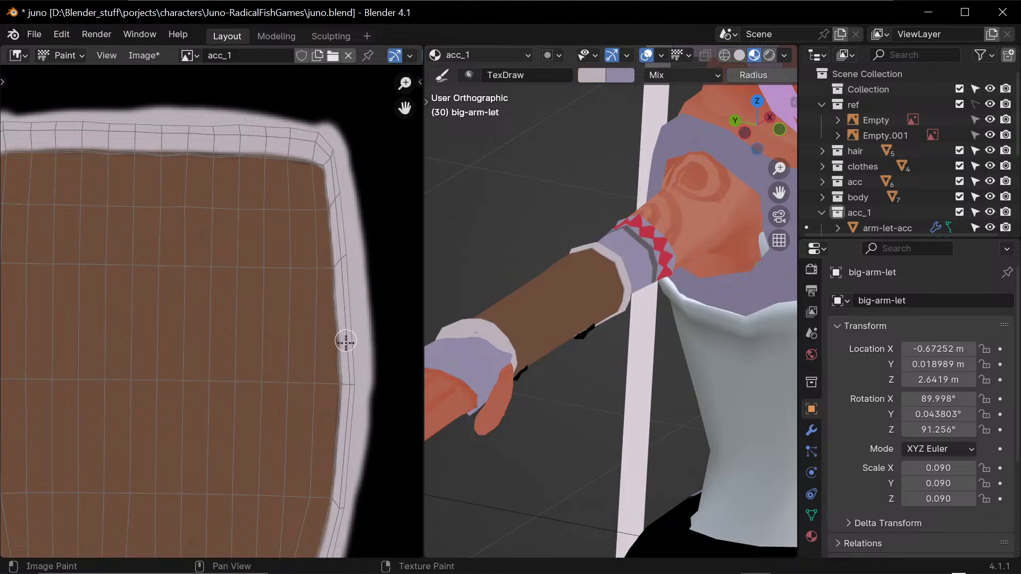
key("s")
left_click_drag(329, 287, 330, 388)
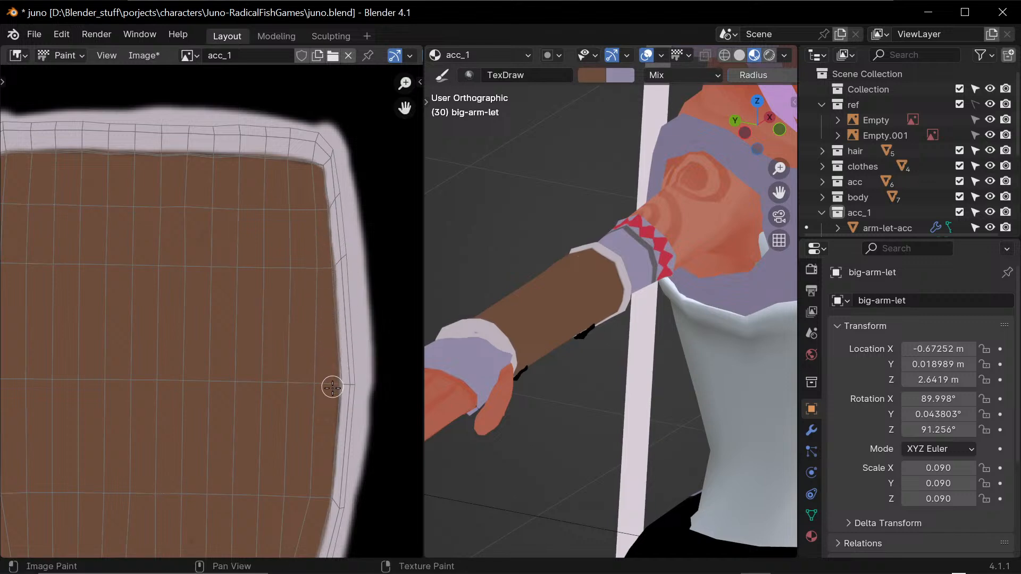
key("ctrl+z")
middle_click_drag(353, 452, 359, 388)
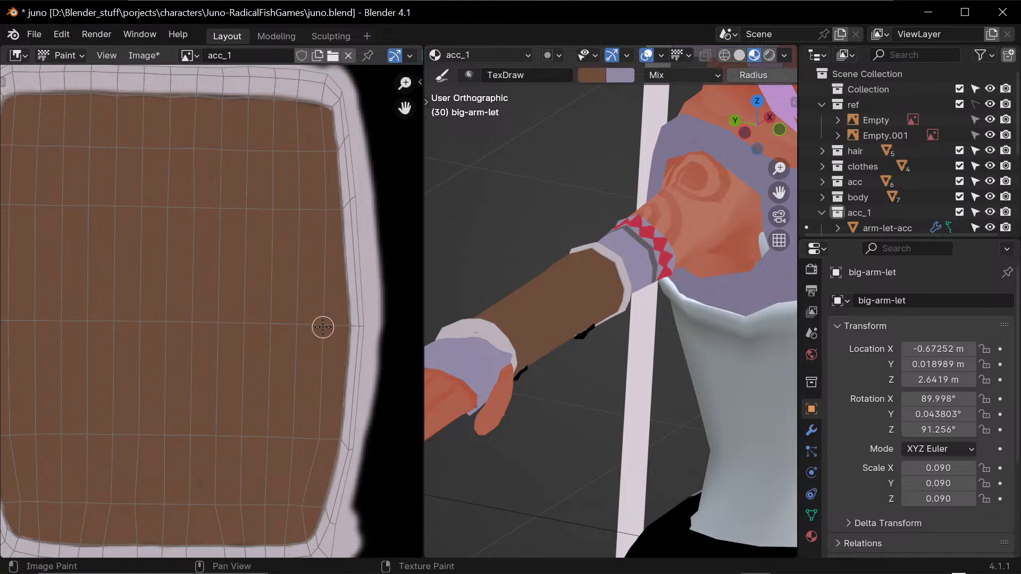
- Retouch the brown rectangular island's top and left-hand seams, alternating sampled pale trim and brown
middle_click_drag(243, 266, 317, 391)
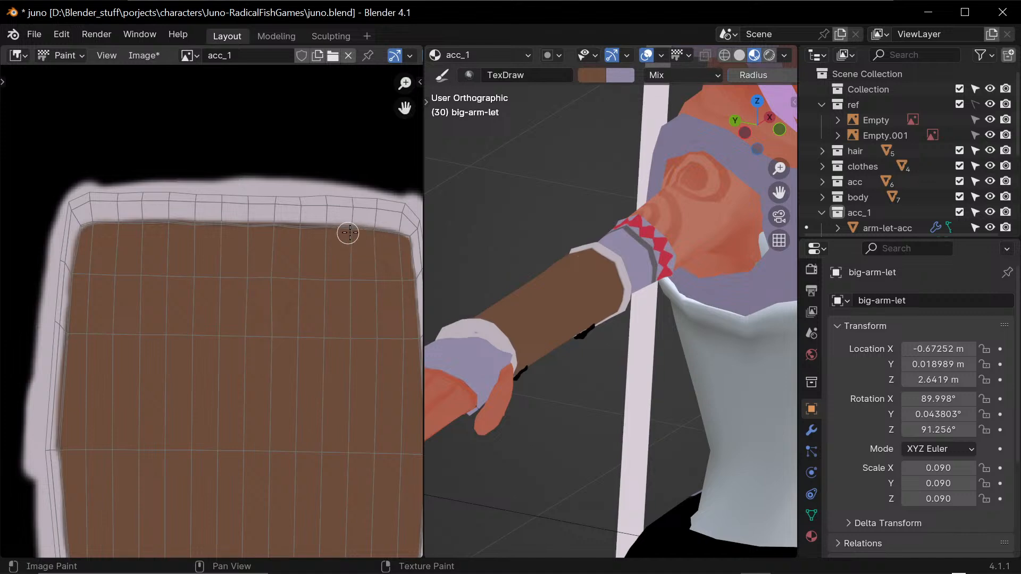
key("s")
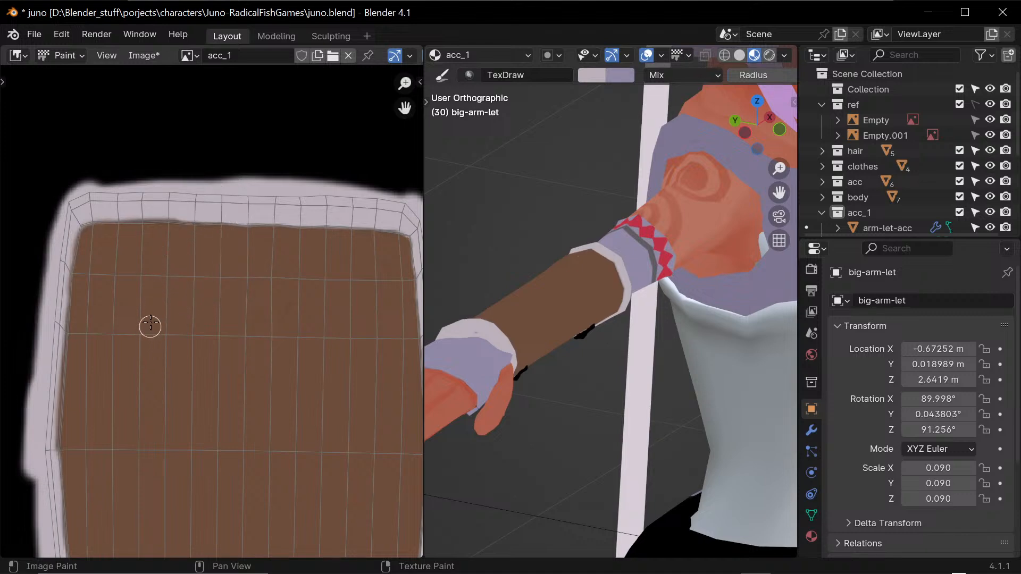
middle_click_drag(157, 280, 189, 319)
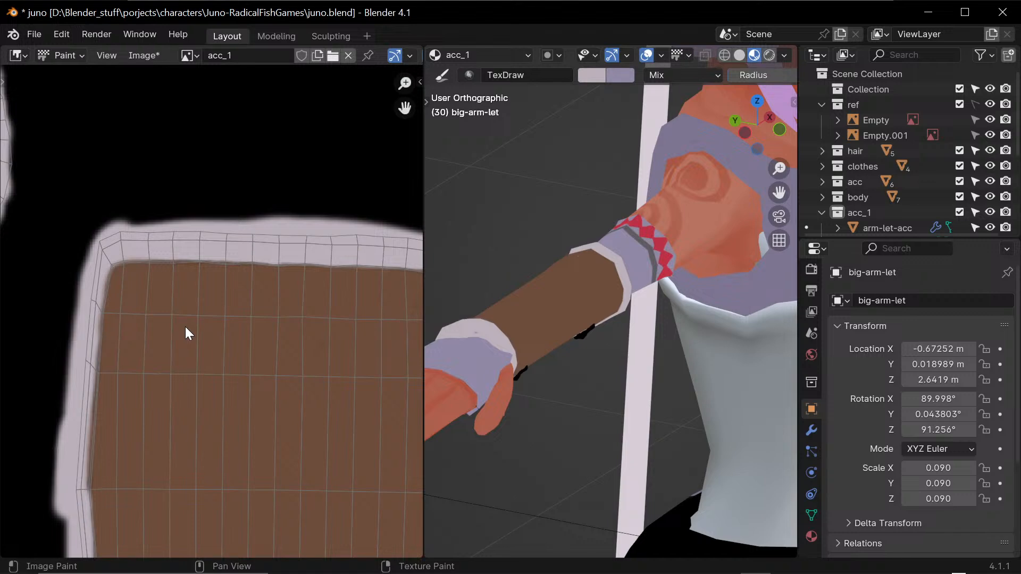
key("s")
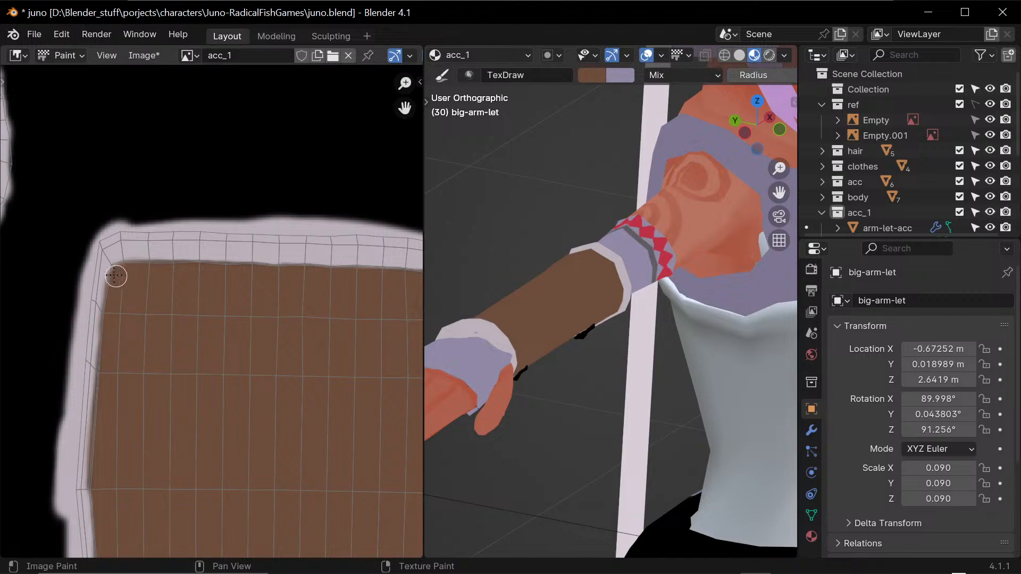
key("s")
mouse_move(103, 264)
left_mouse_down()
mouse_move(88, 345)
mouse_move(91, 331)
left_mouse_up()
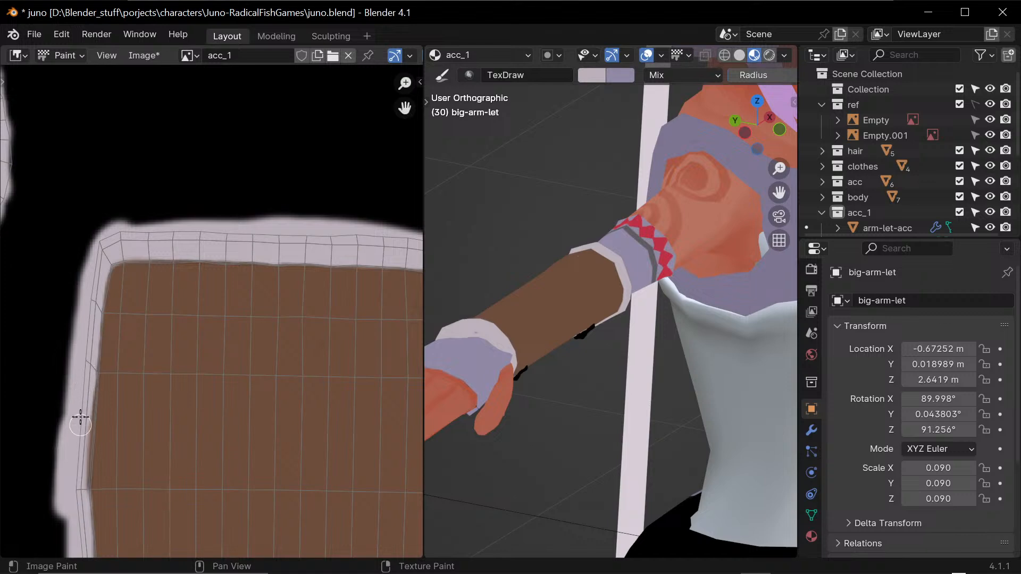
middle_click_drag(148, 429, 152, 319)
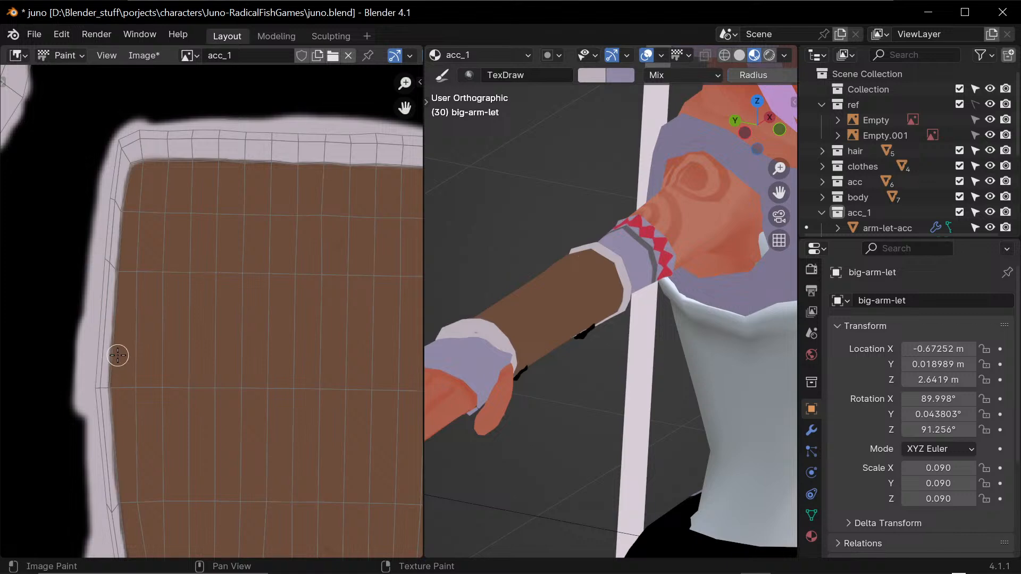
middle_click_drag(334, 251, 206, 340)
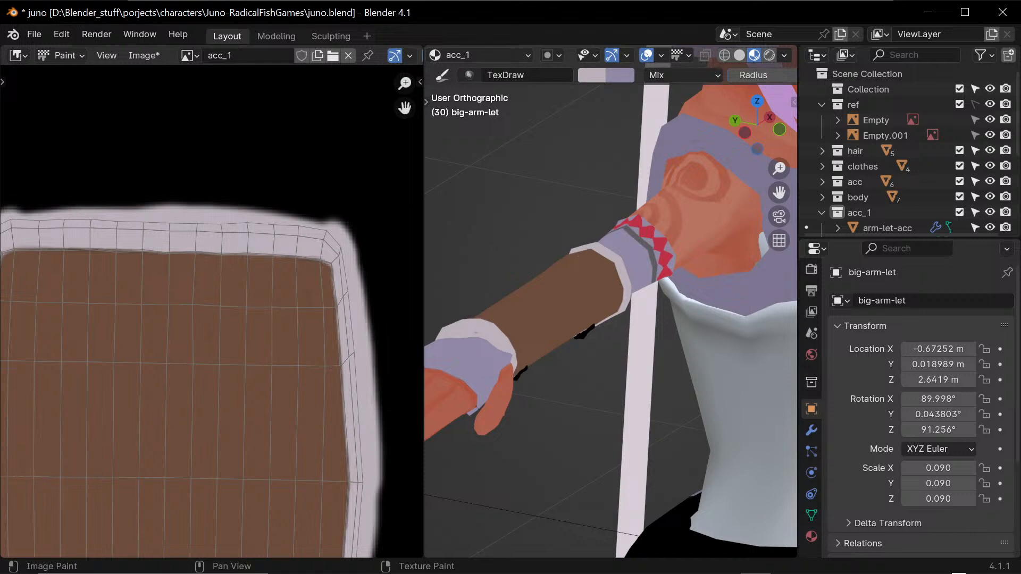
key("alt+Tab")
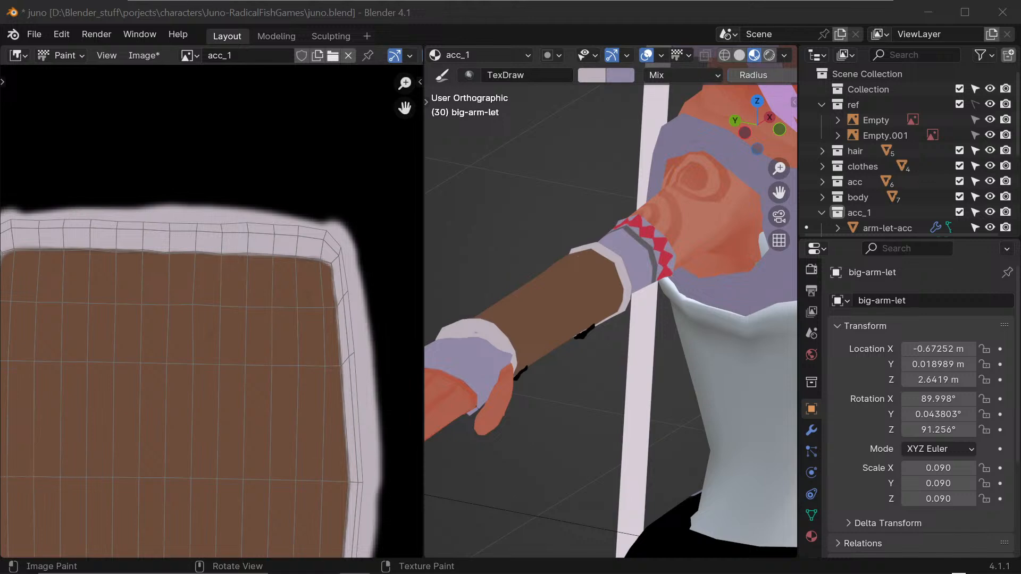
left_click(562, 185)
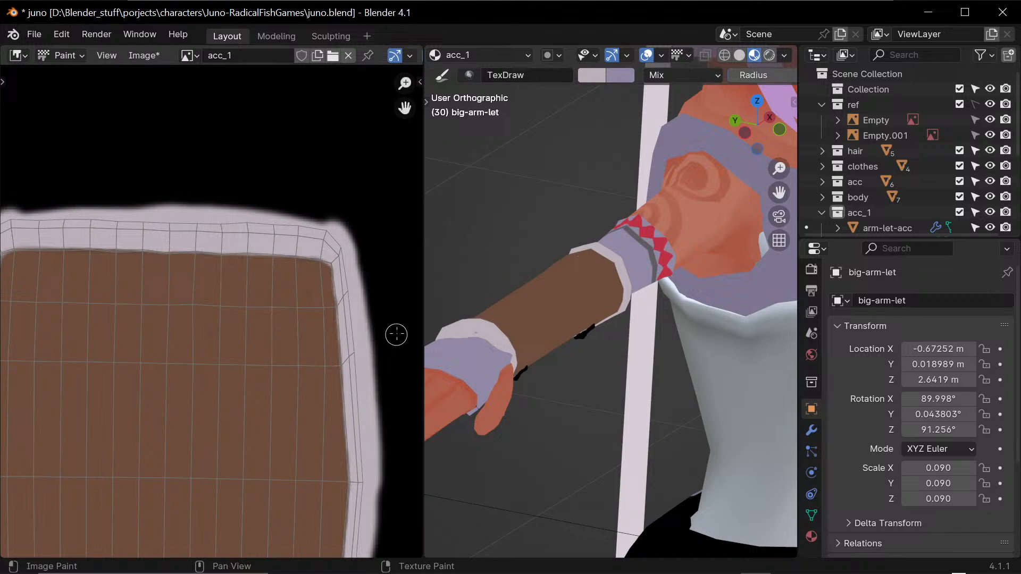
left_click(381, 210)
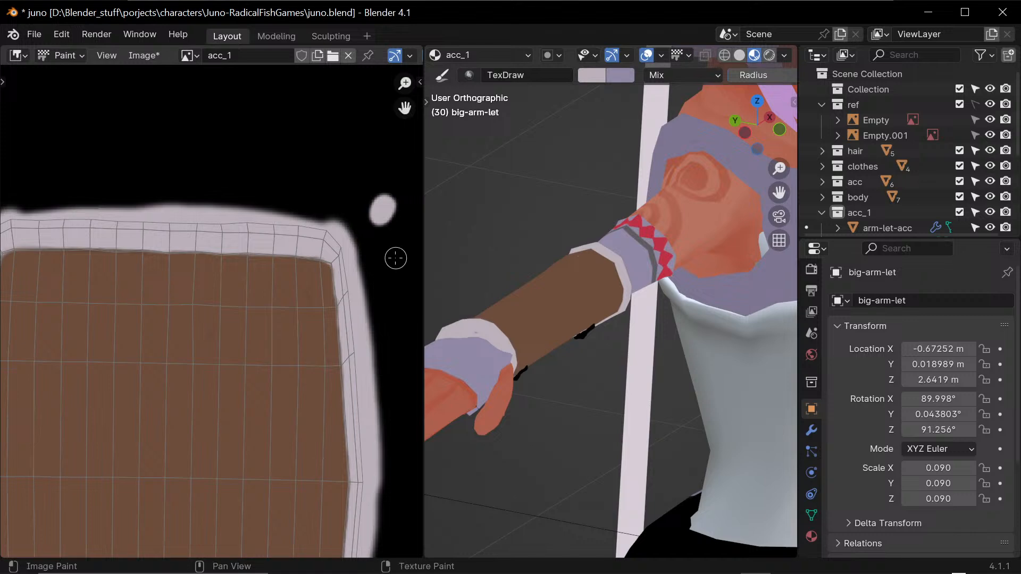
key("ctrl+z")
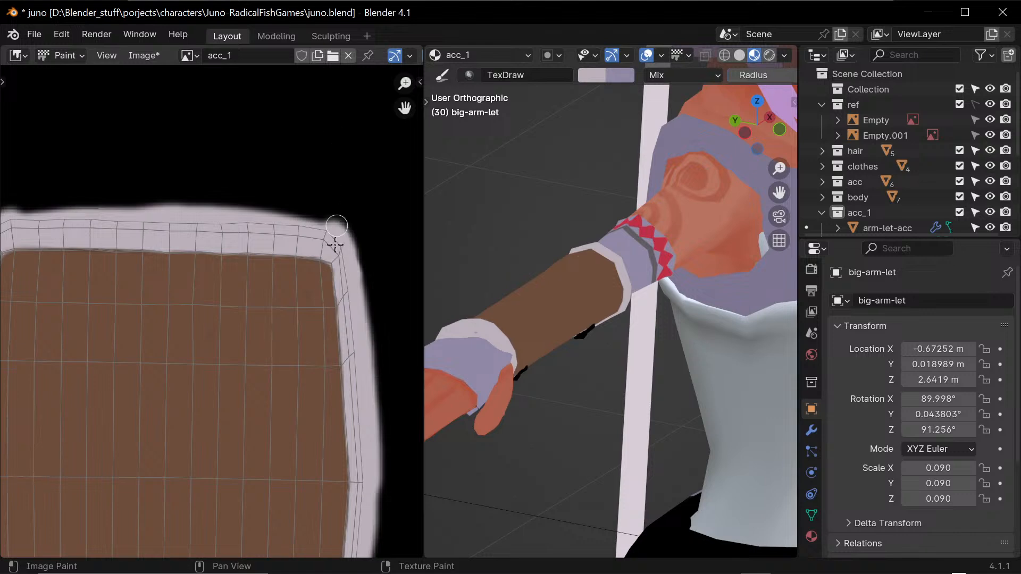
- Fill the black gap inside the elongated UV island with pale trim colour and extend the paint past its lower outer edges
mouse_move(336, 246)
middle_mouse_down("ctrl")
mouse_move(330, 326)
mouse_move(305, 416)
mouse_move(353, 330)
middle_mouse_up("ctrl")
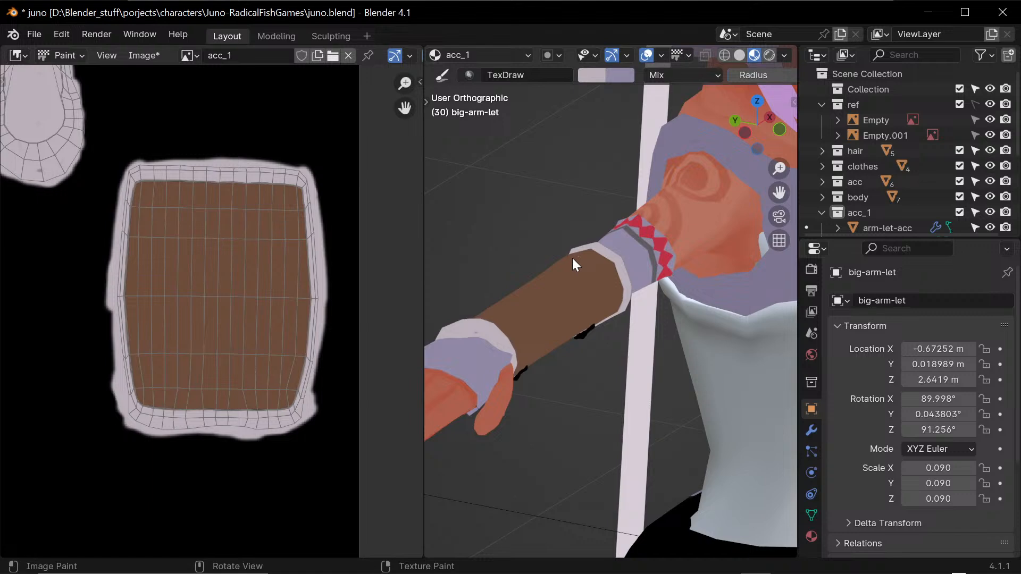
left_click_drag(424, 326, 517, 312)
scroll(440, 283, "down", 2)
middle_click_drag(322, 267, 379, 443)
middle_click_drag(298, 328, 356, 319, "ctrl")
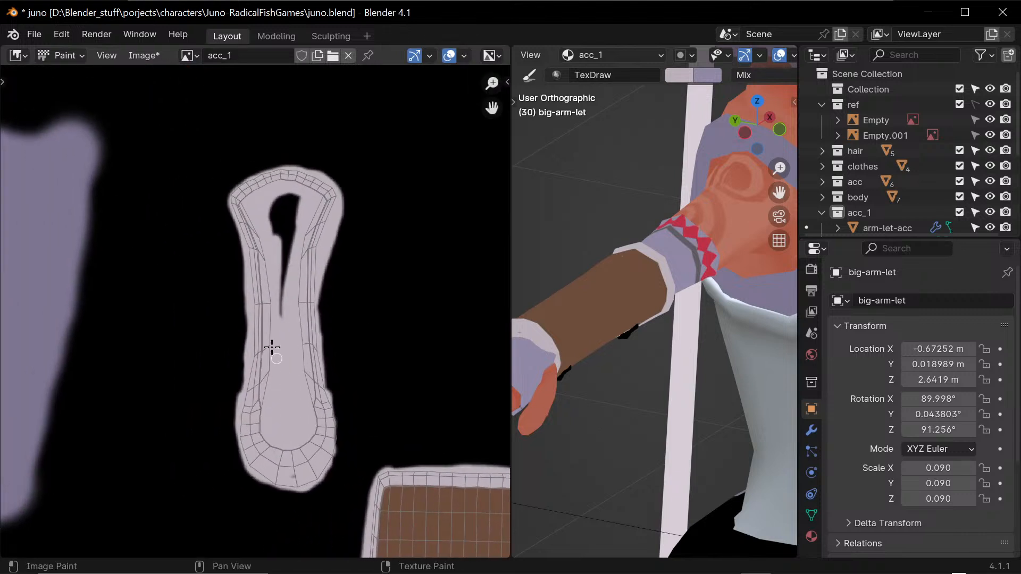
mouse_move(285, 358)
left_mouse_down()
mouse_move(286, 250)
mouse_move(283, 288)
mouse_move(286, 261)
mouse_move(269, 221)
mouse_move(275, 246)
mouse_move(269, 195)
mouse_move(286, 168)
mouse_move(237, 198)
mouse_move(292, 373)
mouse_move(284, 460)
mouse_move(296, 477)
mouse_move(266, 473)
mouse_move(281, 485)
mouse_move(318, 466)
mouse_move(307, 486)
mouse_move(273, 485)
mouse_move(254, 438)
left_mouse_up()
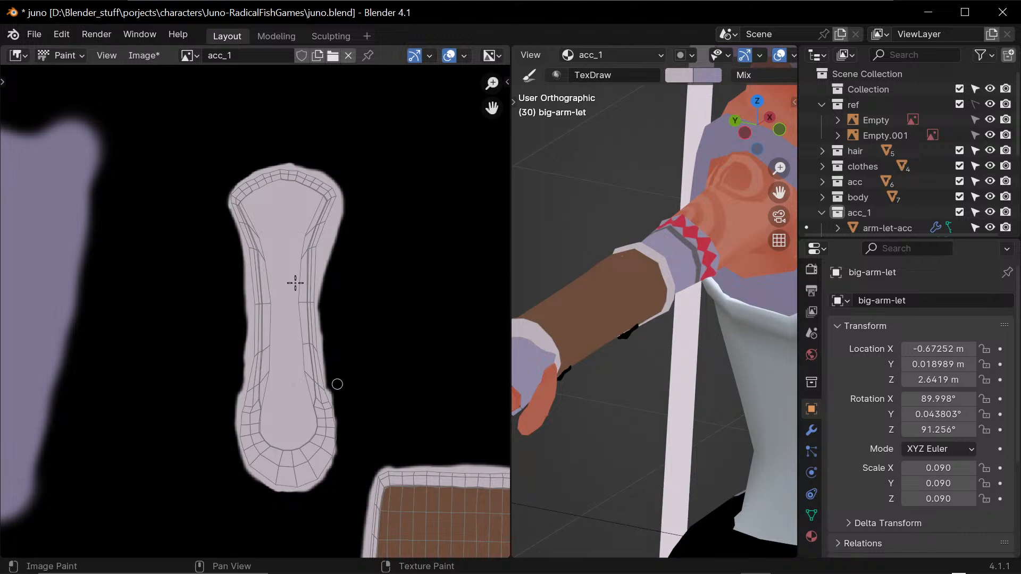
mouse_move(318, 363)
left_mouse_down()
mouse_move(336, 458)
mouse_move(329, 323)
mouse_move(317, 335)
mouse_move(316, 297)
left_mouse_up()
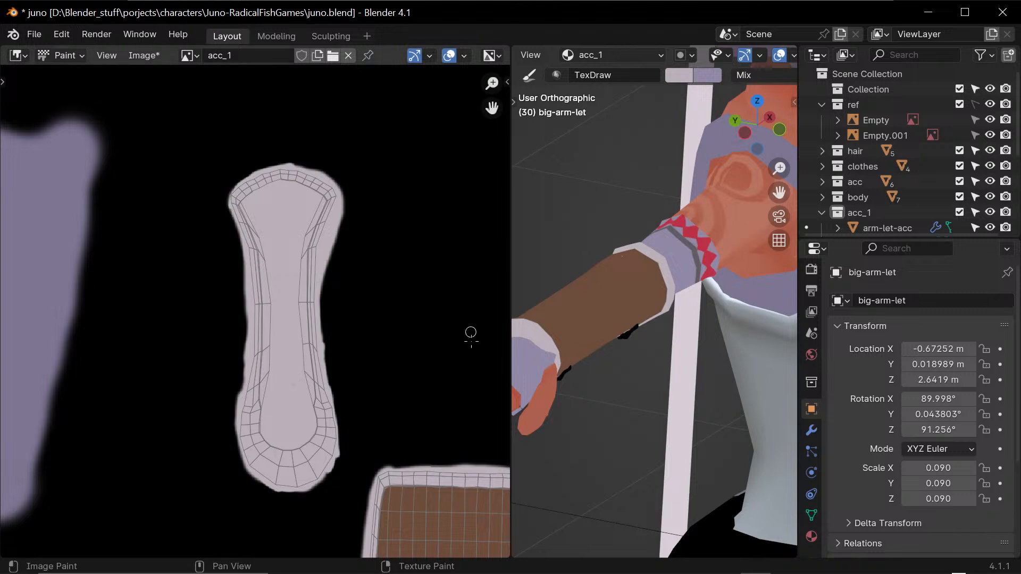
- Sample black as the brush colour and set the brush radius to 1 for outlining the brown rectangular island
middle_click_drag(410, 358, 347, 207)
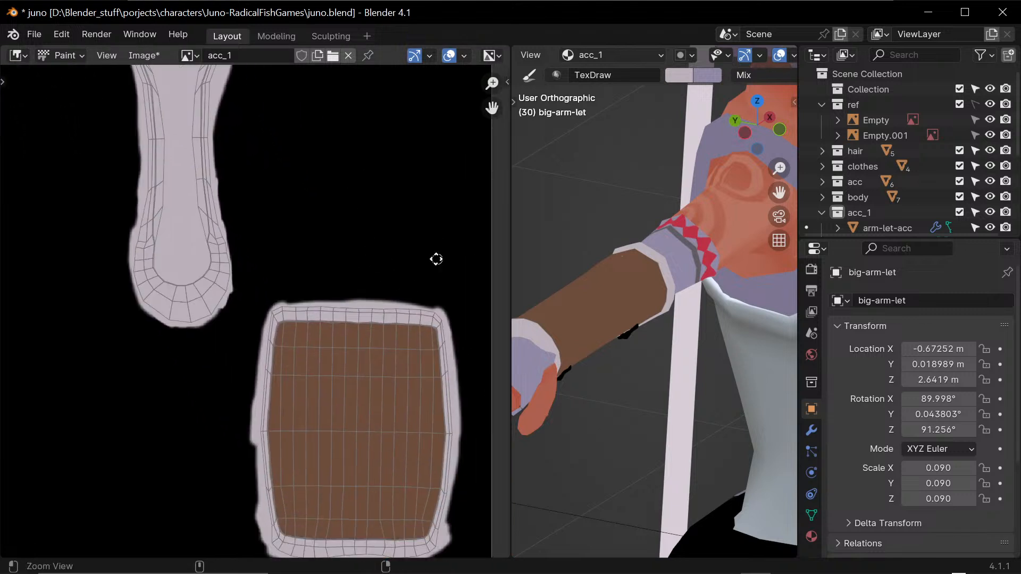
middle_click_drag(438, 258, 438, 273, "ctrl")
middle_click_drag(442, 320, 409, 266)
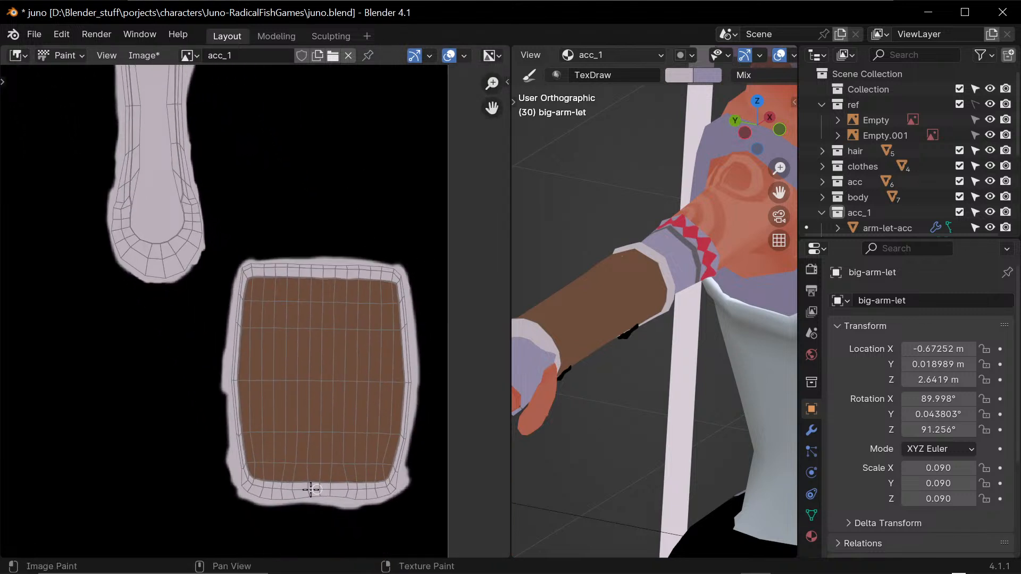
key("s")
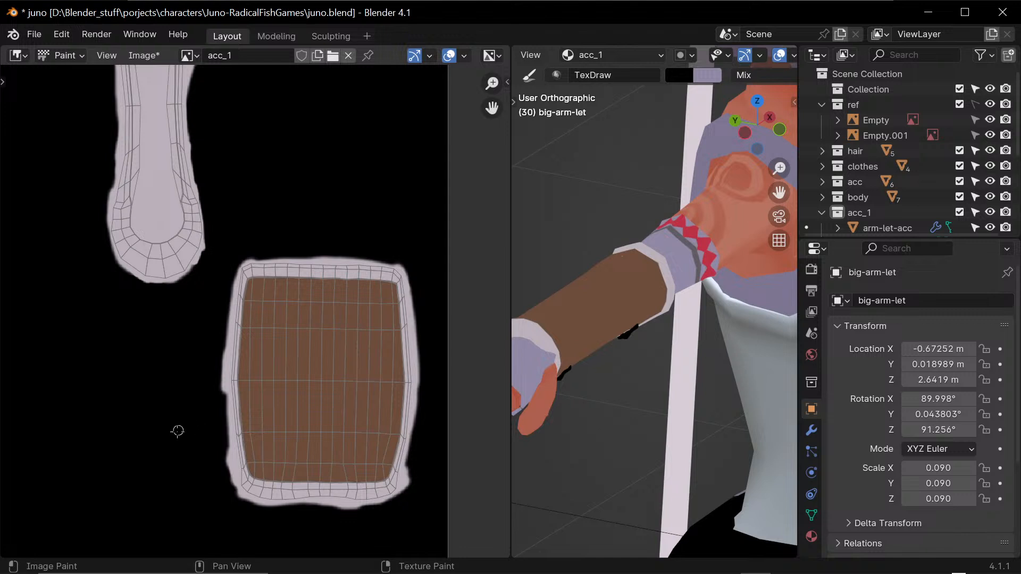
key("f")
left_click(430, 389)
scroll(400, 347, "up", 4)
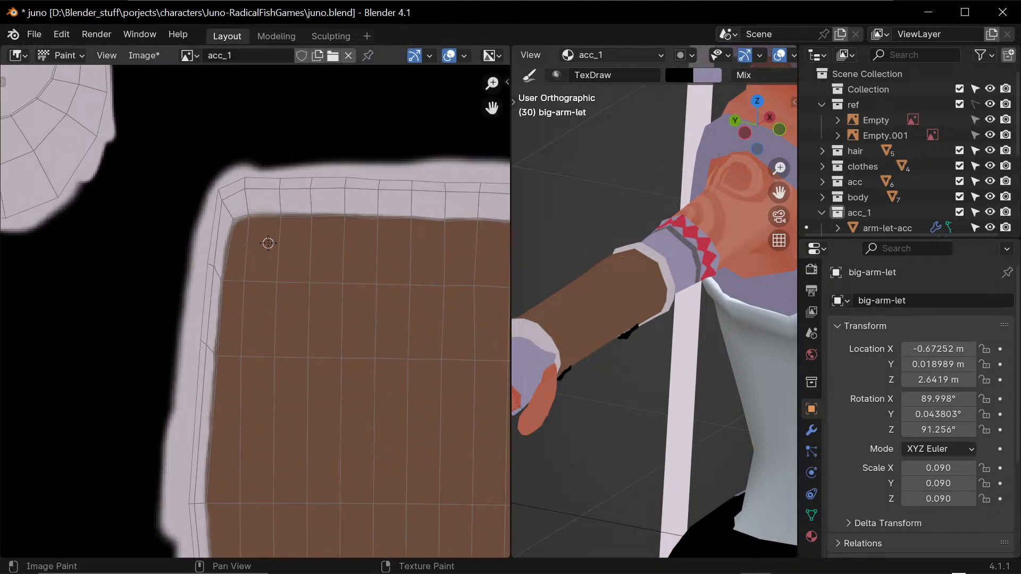
key("f")
left_click(265, 244)
key("f")
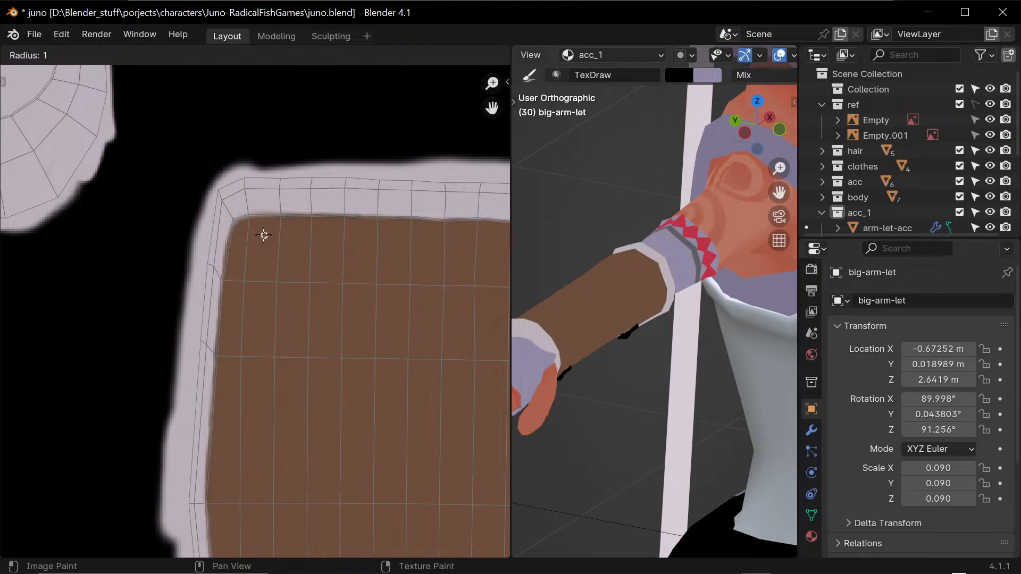
left_click(265, 232)
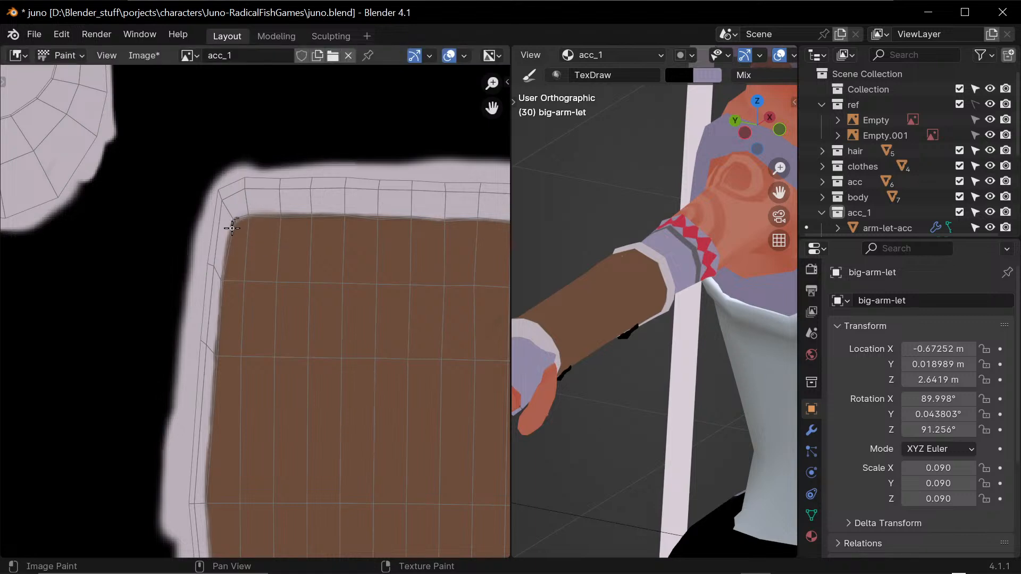
key("f")
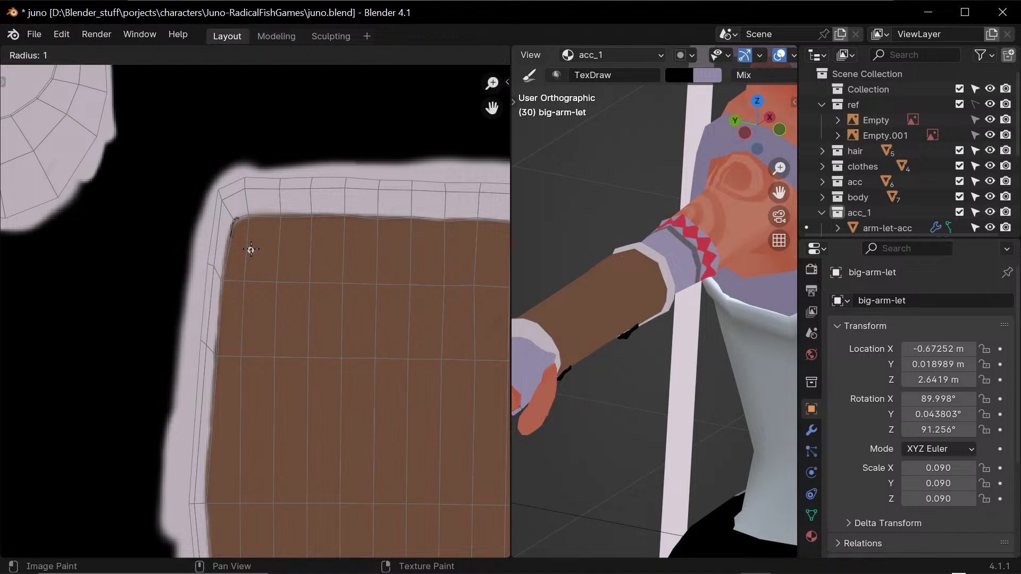
left_click(251, 250)
- Paint a thin black outline down the rectangular island's left-hand seam between the brown and the pale trim, redoing the middle stroke
left_click_drag(236, 218, 217, 297)
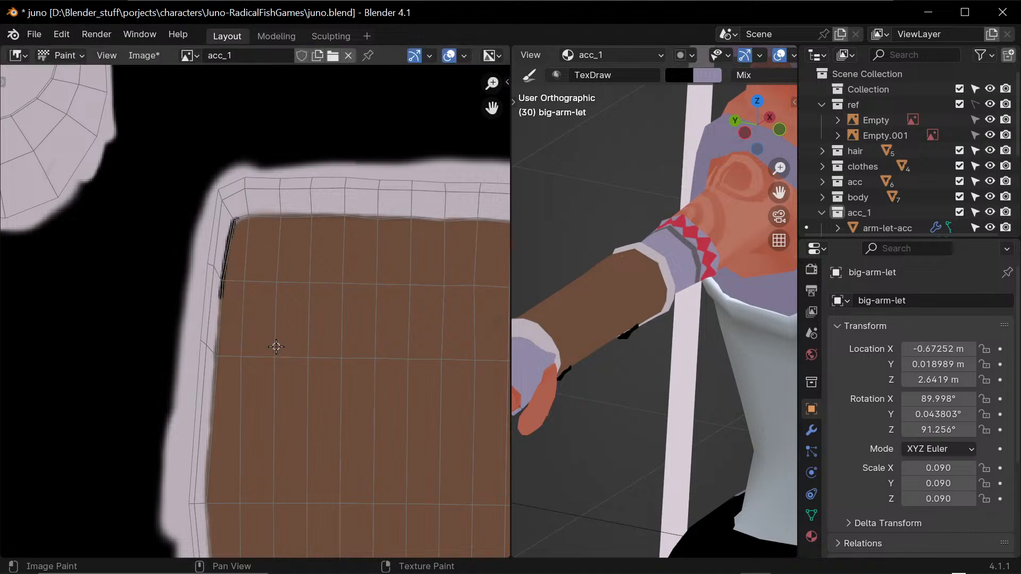
middle_click_drag(276, 346, 296, 204)
left_click_drag(245, 154, 238, 238)
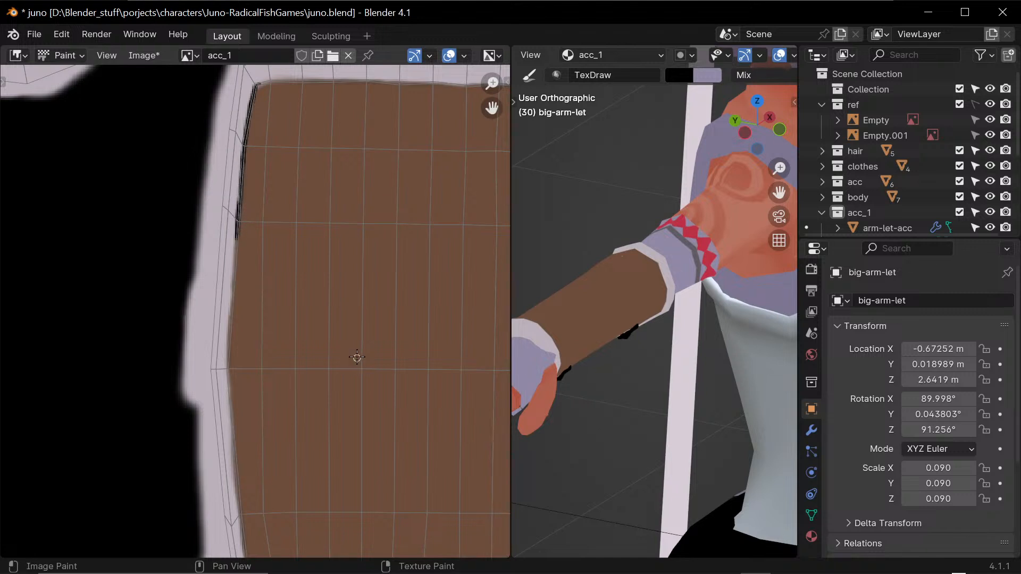
middle_click_drag(325, 295, 379, 217)
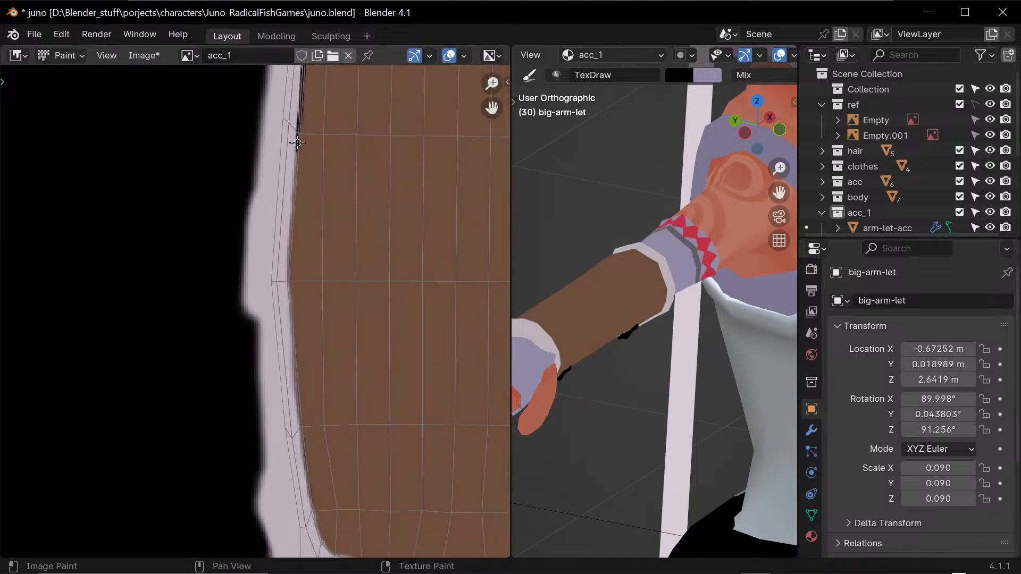
left_click_drag(298, 142, 289, 241)
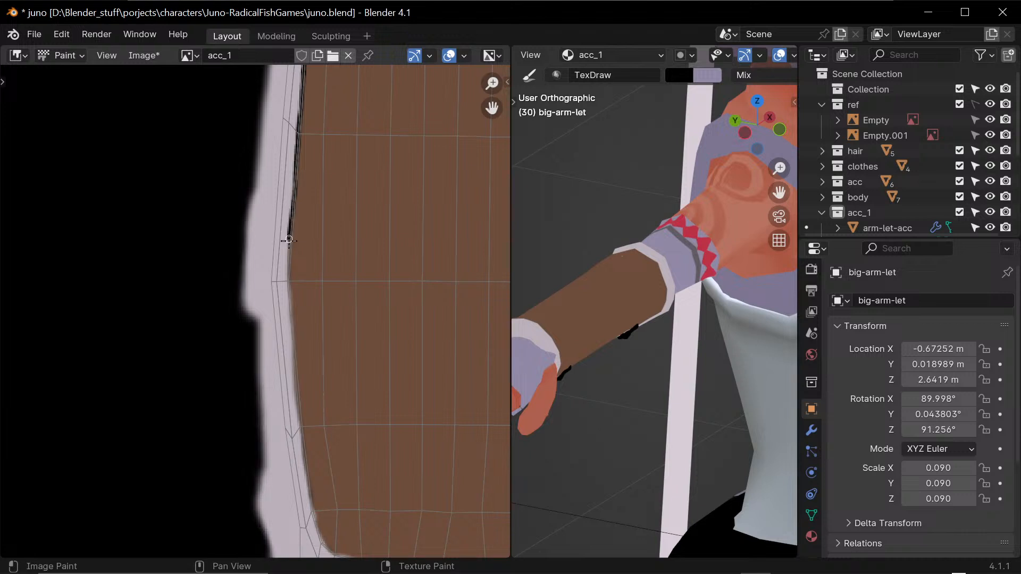
key("ctrl+z")
left_click_drag(299, 146, 288, 295)
middle_click_drag(324, 342, 314, 235)
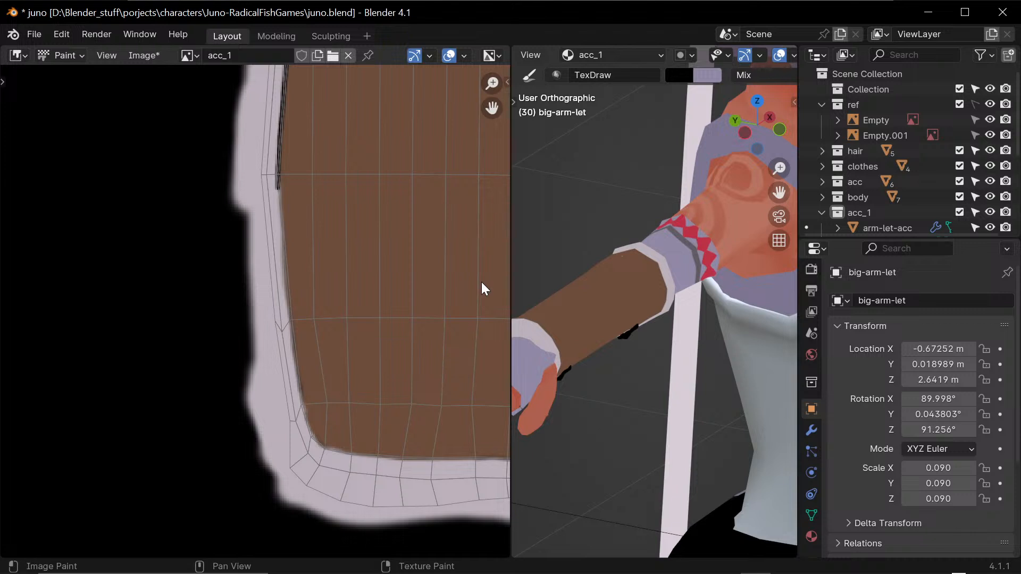
left_click_drag(274, 174, 297, 358)
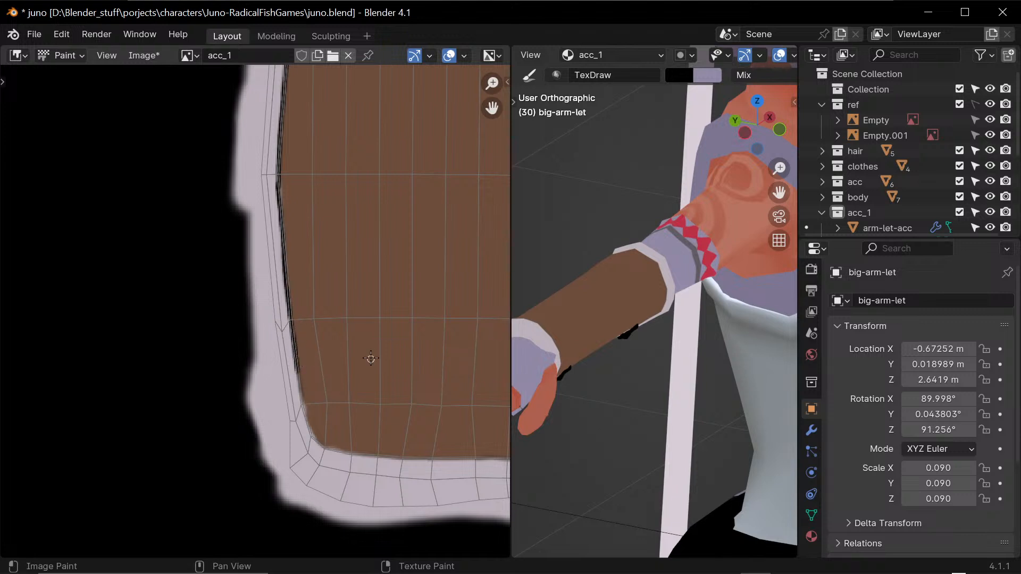
- Continue the thin black outline around the lower-left corner, along the bottom seam and around the lower-right corner of the rectangular island
middle_click_drag(371, 359, 321, 195)
mouse_move(251, 201)
left_mouse_down()
mouse_move(262, 267)
mouse_move(282, 289)
mouse_move(417, 293)
left_mouse_up()
mouse_move(417, 293)
middle_mouse_down()
mouse_move(412, 302)
mouse_move(265, 288)
middle_mouse_up()
mouse_move(264, 288)
left_mouse_down()
mouse_move(279, 289)
mouse_move(227, 288)
mouse_move(374, 289)
left_mouse_up()
key("ctrl+z")
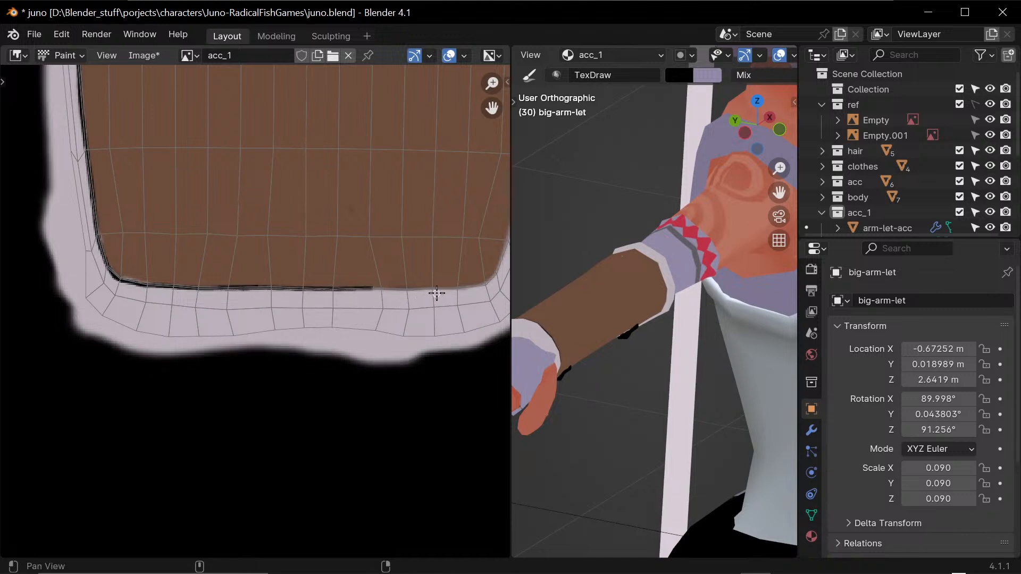
middle_click_drag(433, 292, 242, 345)
mouse_move(179, 331)
left_mouse_down()
mouse_move(297, 325)
mouse_move(320, 278)
left_mouse_up()
- Continue the thin black outline from the lower-right corner up the lower half of the rectangular island's right-hand seam, redoing one stroke
middle_click_drag(341, 209, 338, 256)
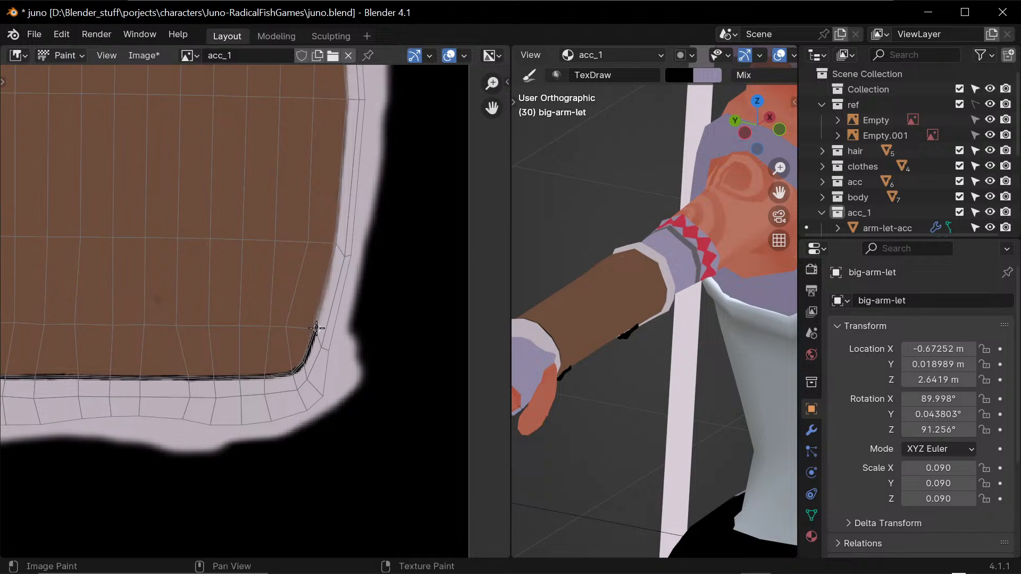
left_click_drag(314, 330, 336, 233)
middle_click_drag(345, 197, 337, 288)
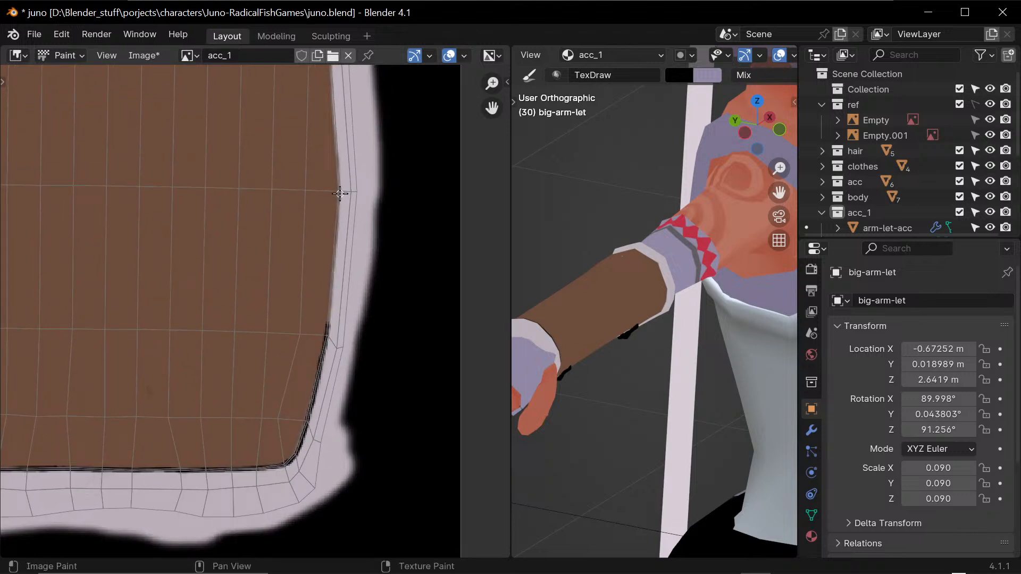
left_click_drag(340, 192, 334, 277)
key("ctrl+z")
left_click_drag(338, 196, 327, 325)
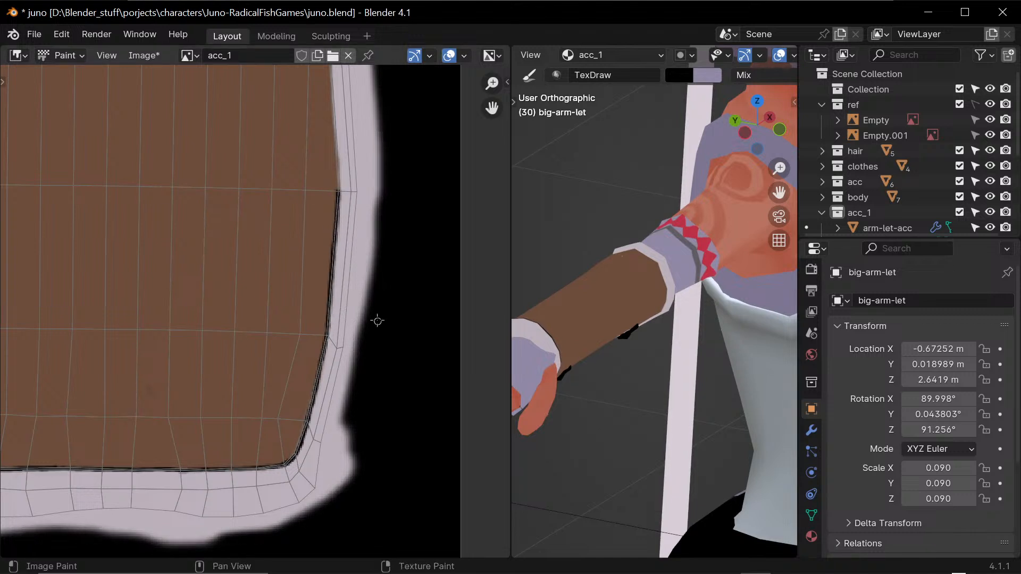
- Extend the thin black outline up the upper half of the right-hand seam and around the island's upper-right corner
middle_click_drag(372, 256, 364, 338)
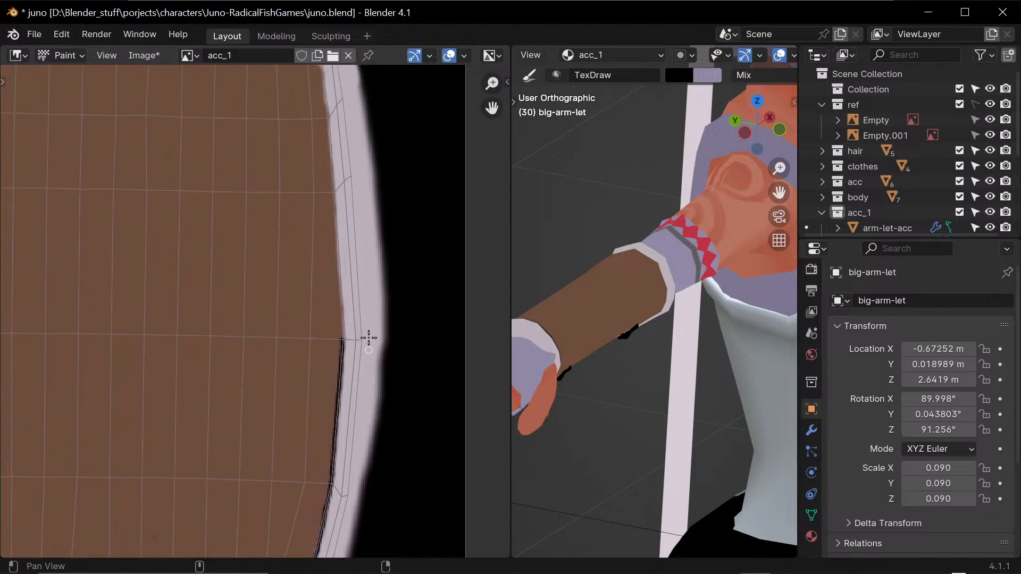
left_click_drag(333, 194, 343, 344)
middle_click_drag(329, 88, 333, 169)
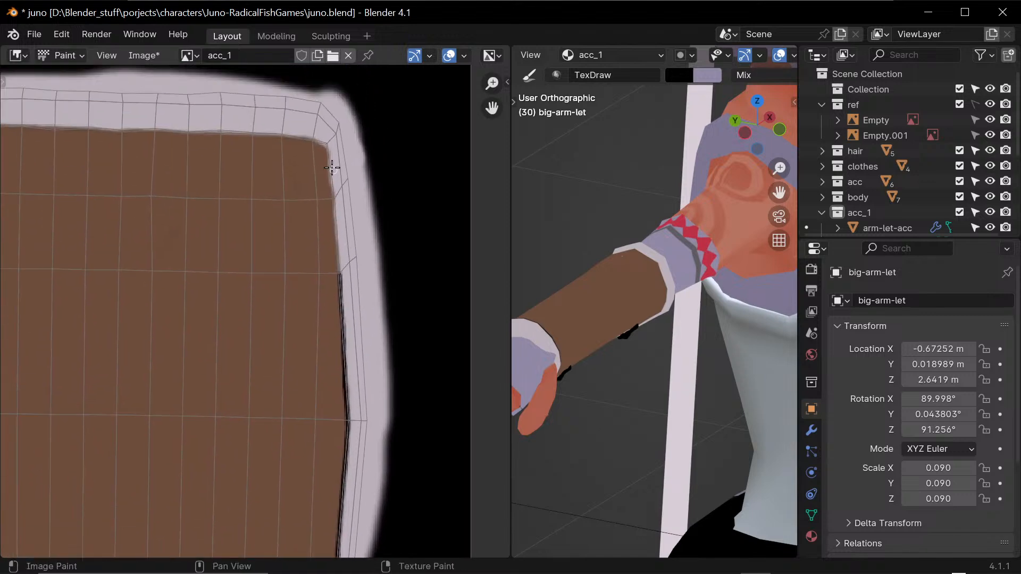
left_click_drag(333, 199, 342, 279)
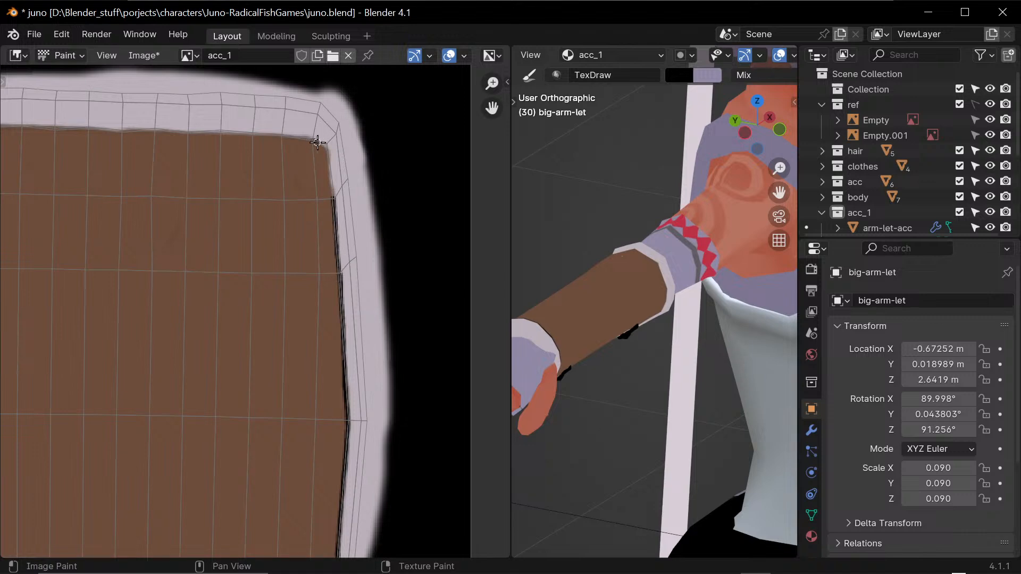
left_click_drag(313, 140, 333, 195)
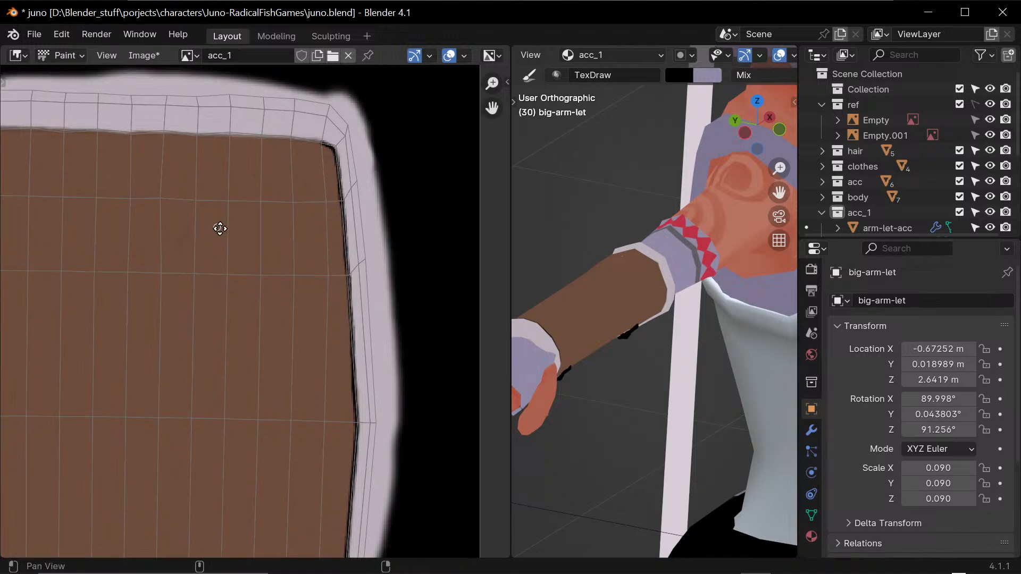
- Close the thin black outline along the island's top seam from the upper-right to the upper-left corner, and inspect it on the armlet
middle_click_drag(219, 228, 388, 349)
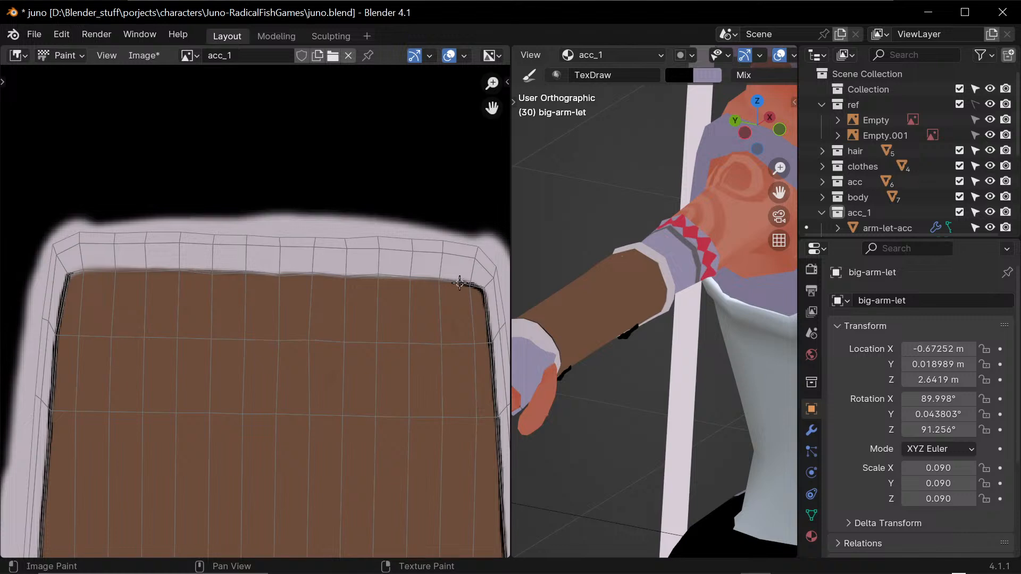
mouse_move(464, 283)
left_mouse_down()
mouse_move(136, 271)
mouse_move(66, 280)
left_mouse_up()
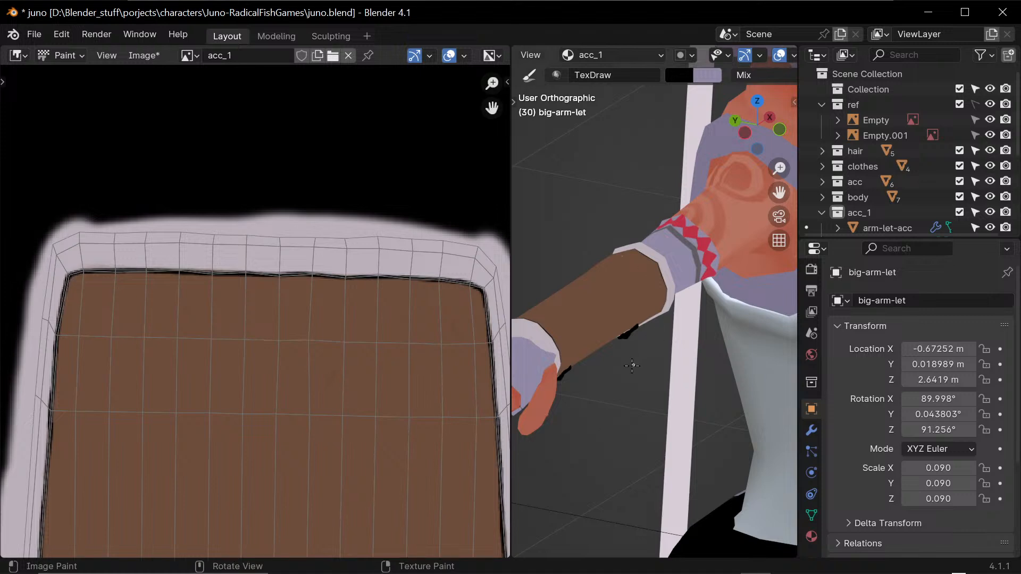
middle_click_drag(632, 384, 665, 377)
scroll(351, 421, "down", 1)
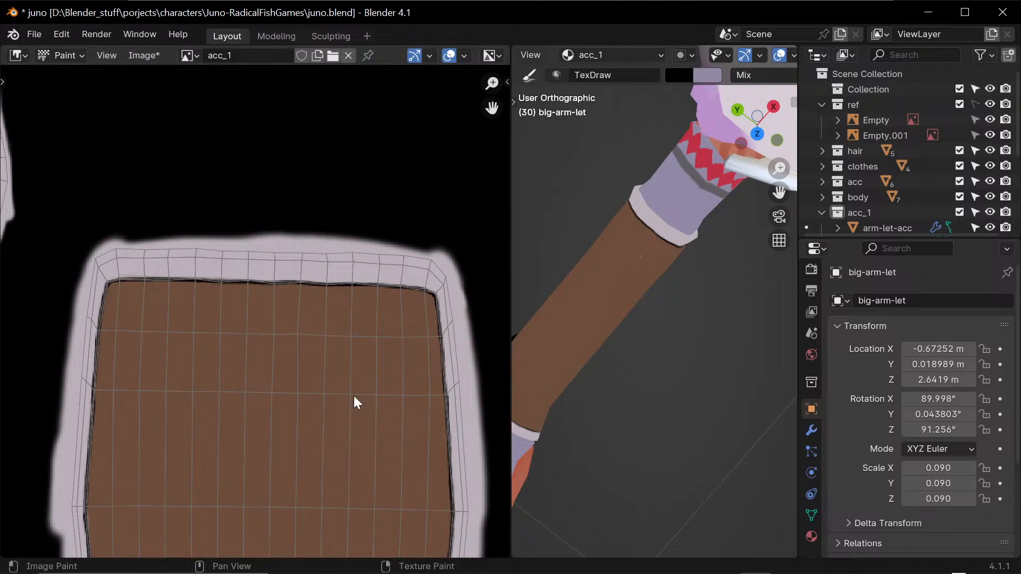
- Sample the panel's brown, try a dab of it directly on the armlet in the 3D view, and undo the dab
key("s")
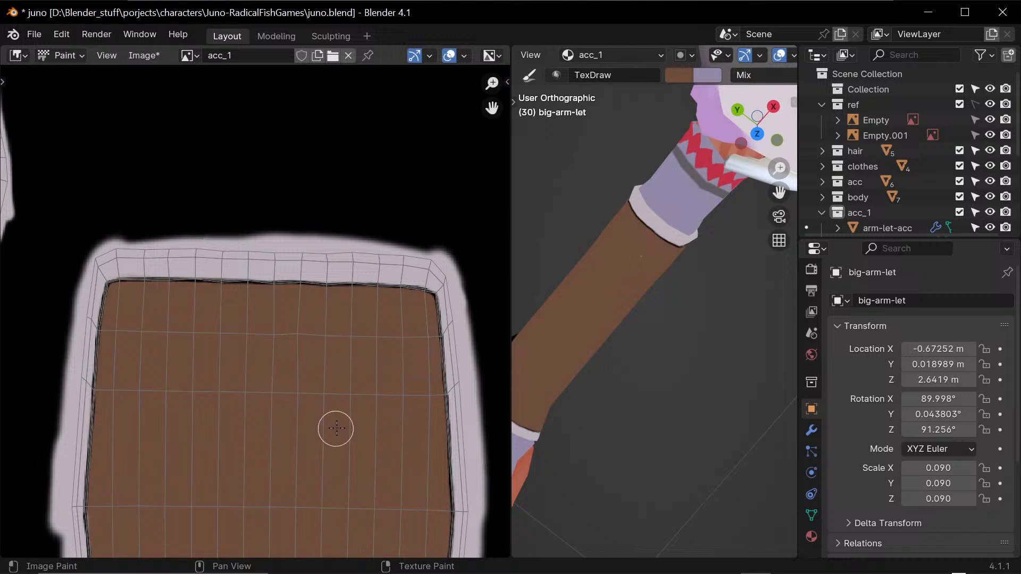
middle_click_drag(332, 423, 343, 310)
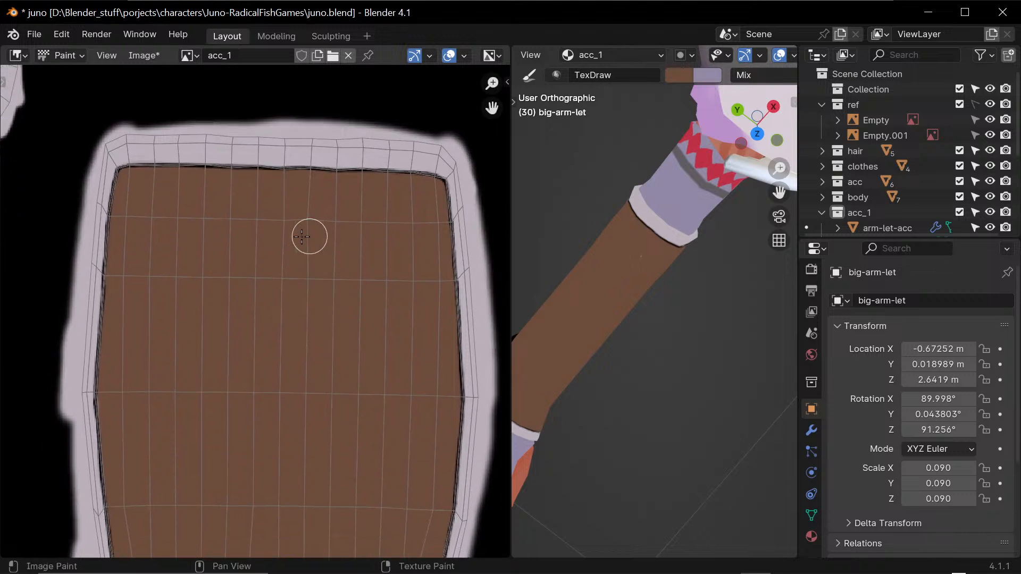
middle_click_drag(304, 348, 337, 219)
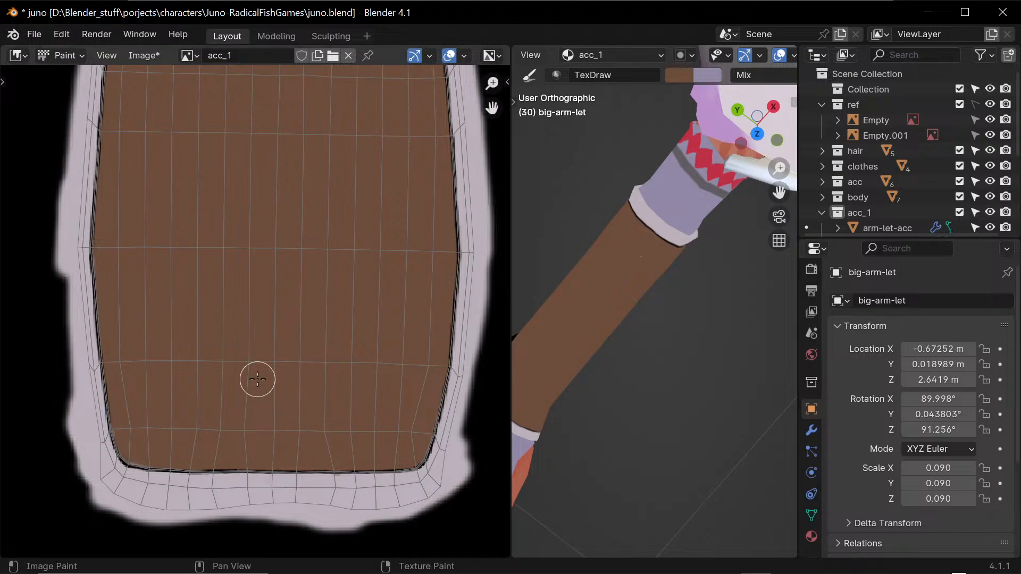
left_click_drag(365, 249, 362, 330, "alt")
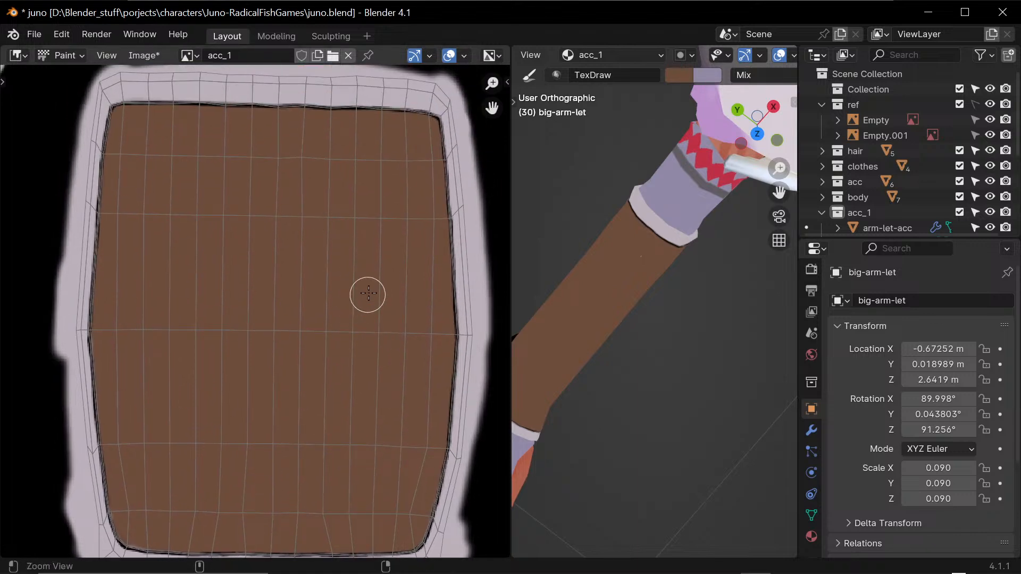
middle_click_drag(368, 294, 358, 300, "ctrl")
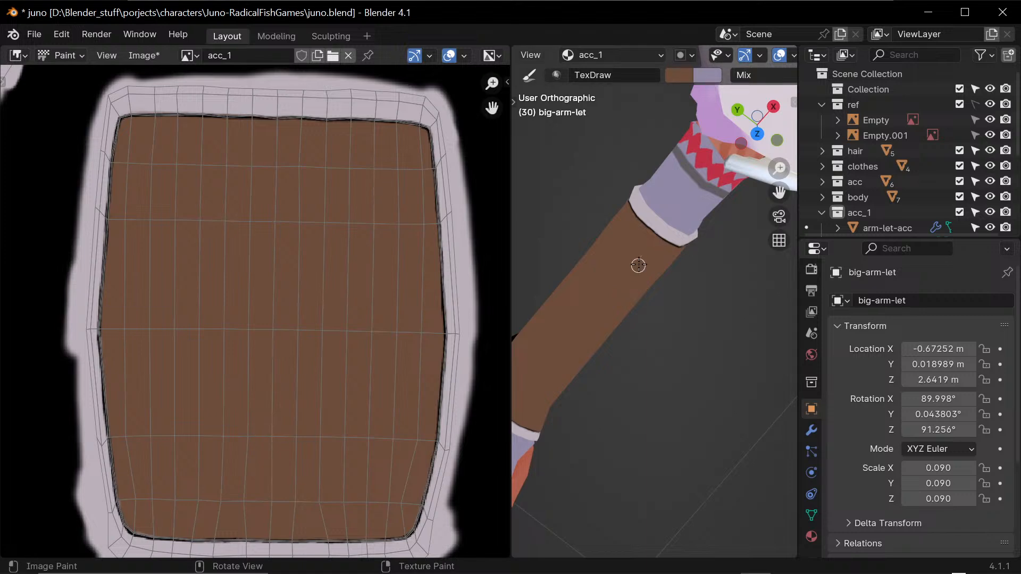
left_click(641, 278)
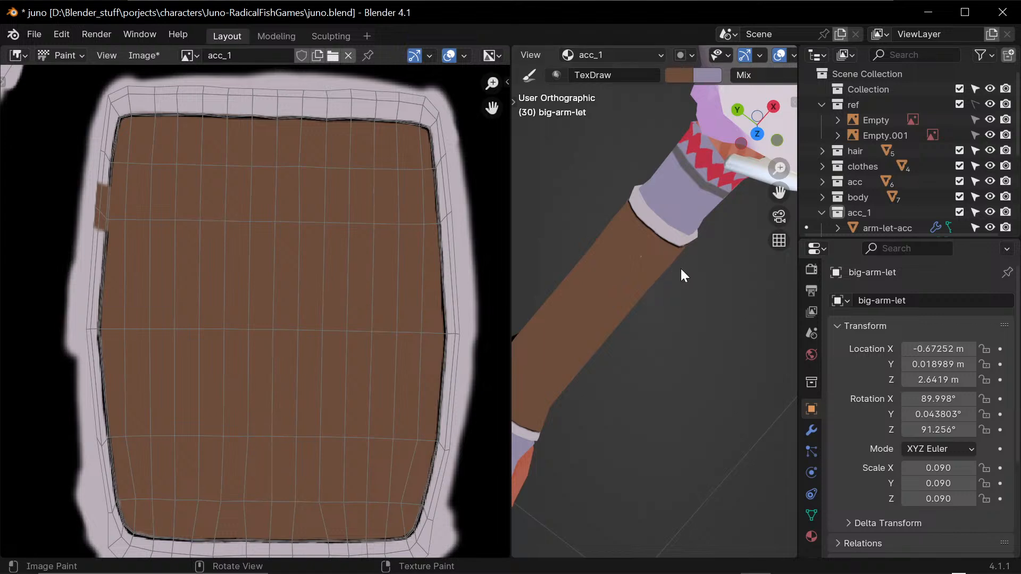
middle_click_drag(324, 239, 325, 276)
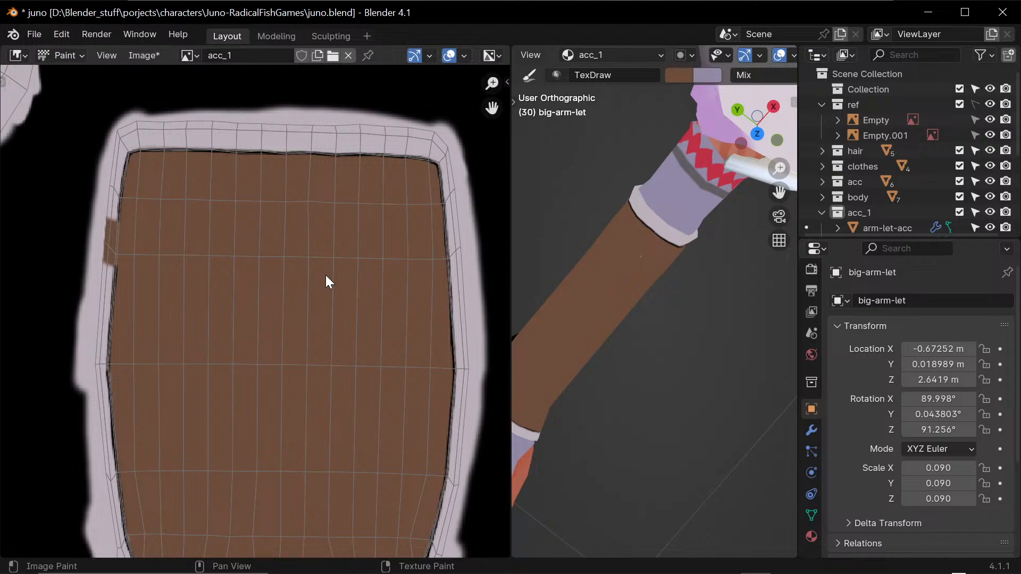
key("ctrl+z")
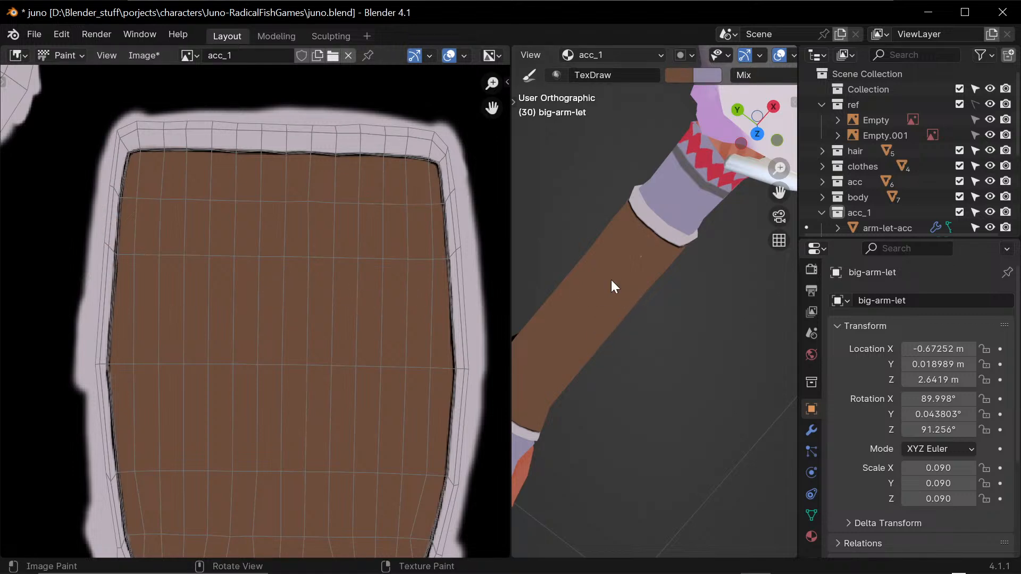
middle_click_drag(658, 365, 668, 290)
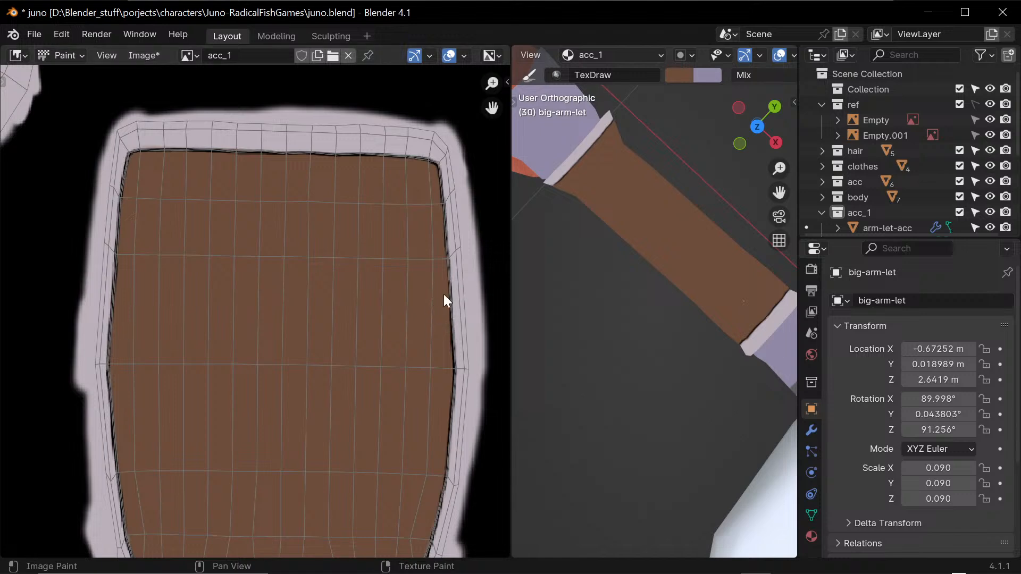
mouse_move(379, 393)
middle_mouse_down()
mouse_move(416, 311)
mouse_move(370, 316)
middle_mouse_up()
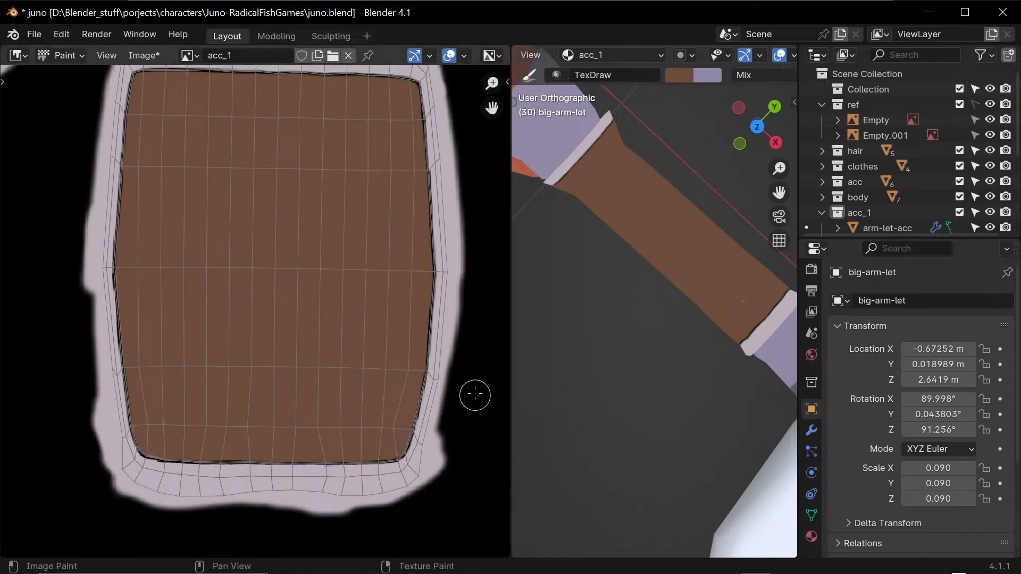
- Sample black as the brush colour and set the brush radius to 3
key("s")
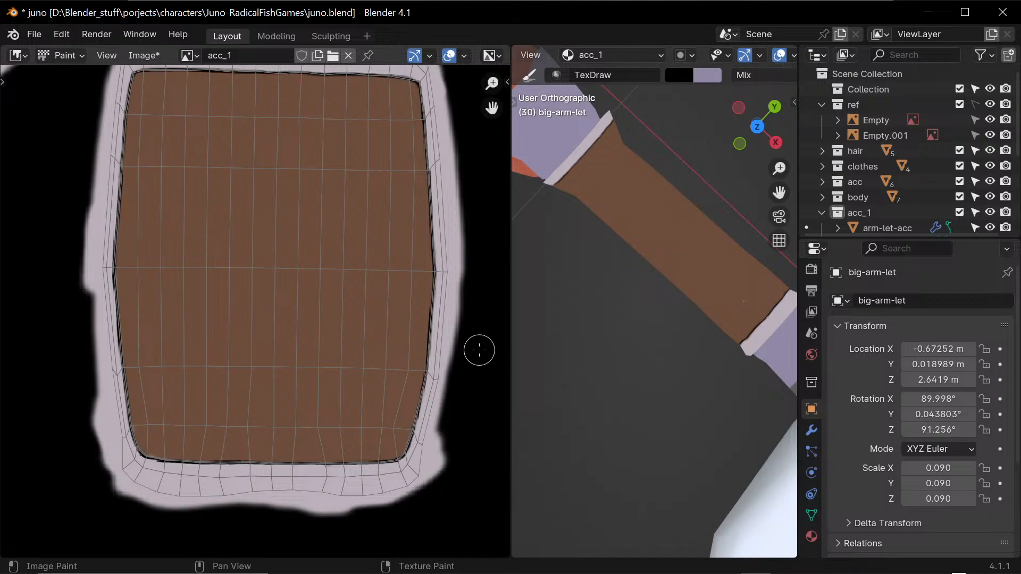
key("f")
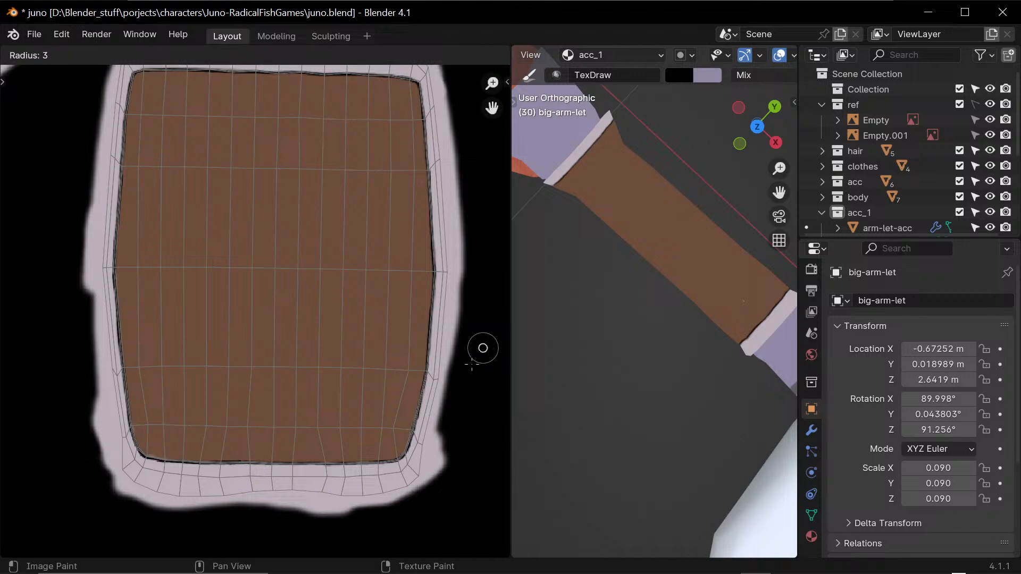
left_click(472, 366)
- Try painting a large black teardrop outline pointing down in the panel's upper half, redoing its right side and thickening its lower-left side
middle_click_drag(333, 237, 365, 362)
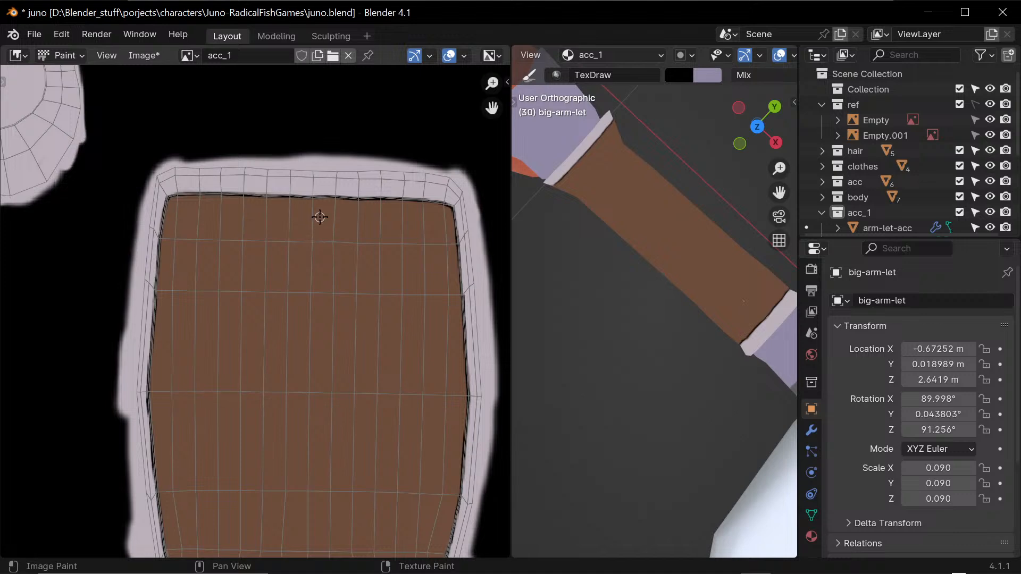
mouse_move(319, 217)
left_mouse_down()
mouse_move(246, 257)
mouse_move(257, 342)
mouse_move(311, 398)
mouse_move(351, 245)
left_mouse_up()
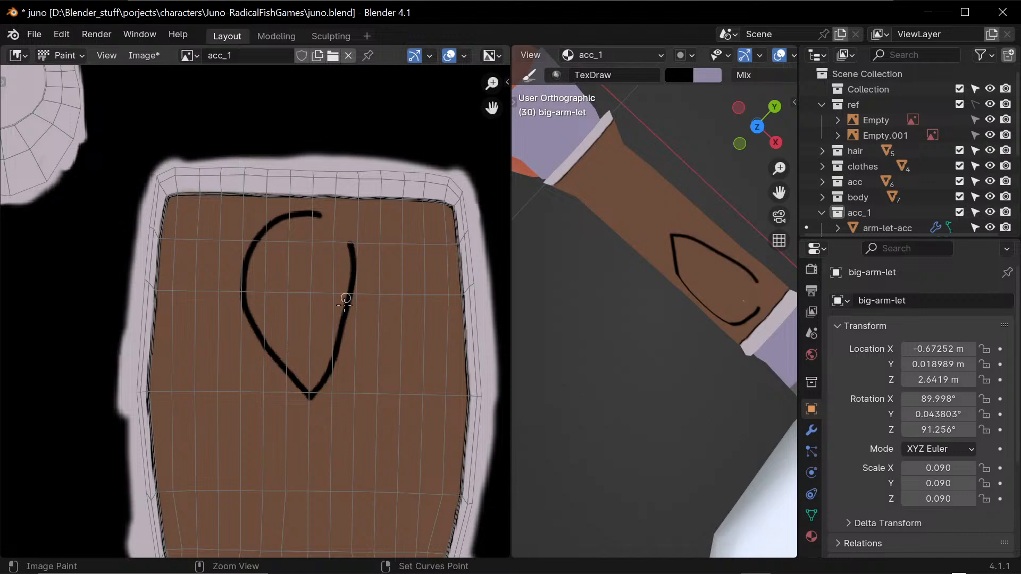
key("ctrl+z")
mouse_move(311, 397)
left_mouse_down()
mouse_move(335, 378)
mouse_move(356, 256)
left_mouse_up()
key("ctrl+z")
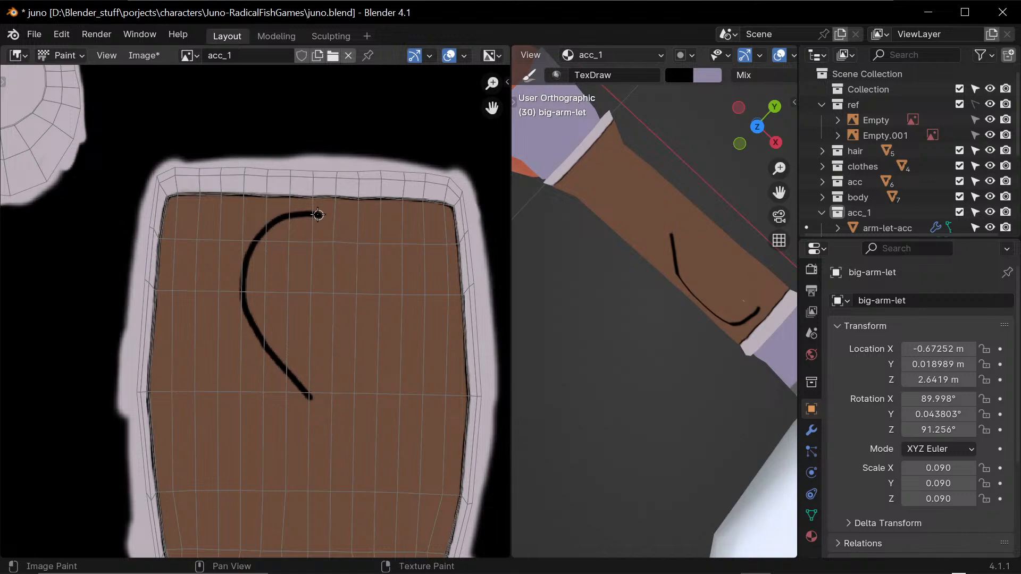
mouse_move(318, 215)
left_mouse_down()
mouse_move(331, 214)
mouse_move(376, 272)
mouse_move(349, 354)
mouse_move(313, 407)
left_mouse_up()
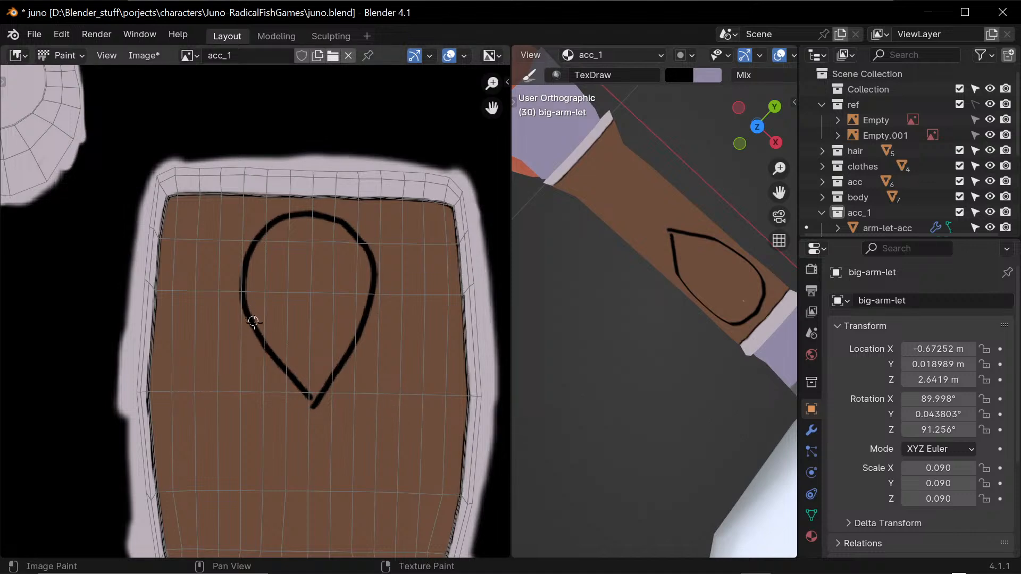
mouse_move(253, 322)
left_mouse_down()
mouse_move(311, 407)
mouse_move(304, 396)
left_mouse_up()
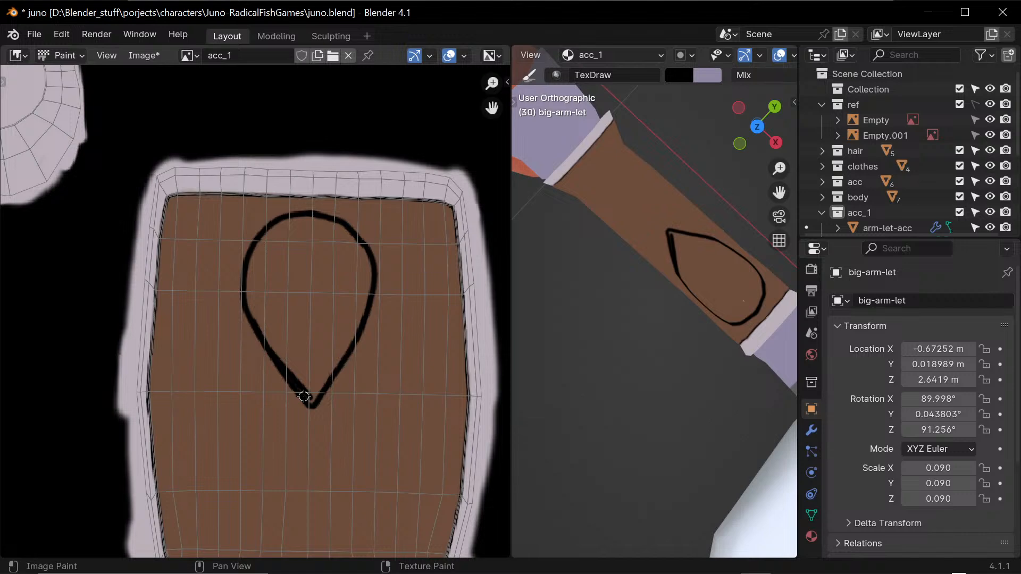
- Try painting a small black teardrop outline pointing up near the brown panel's lower edge, and compare both shapes on the armlet
middle_click_drag(378, 401, 391, 321)
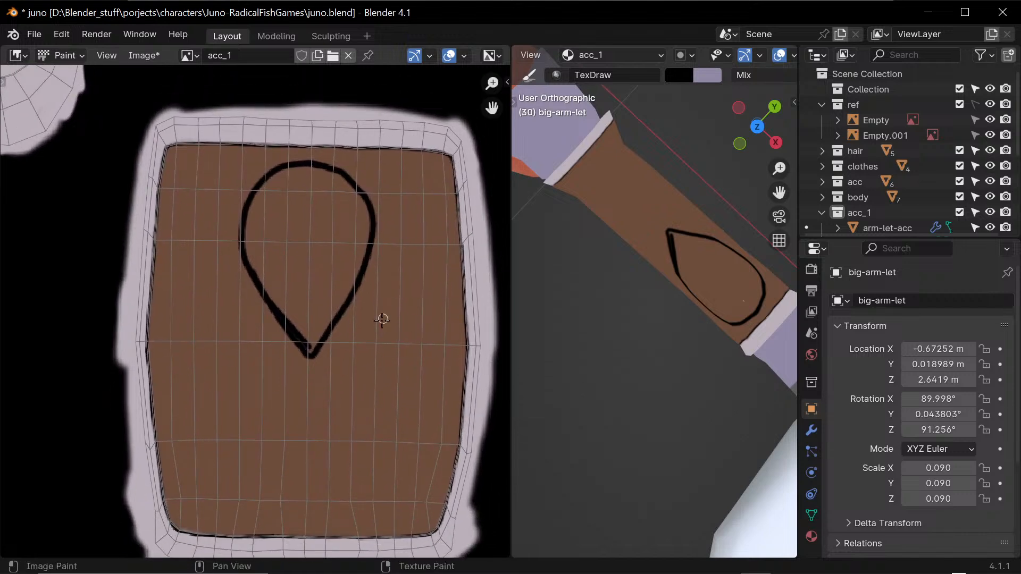
middle_click_drag(353, 392, 371, 292)
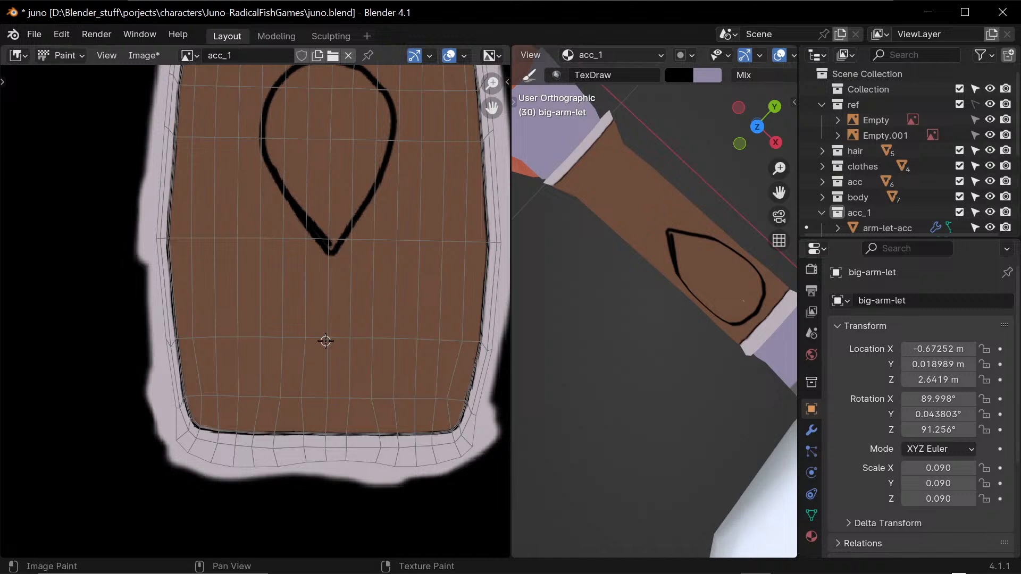
mouse_move(327, 340)
left_mouse_down()
mouse_move(293, 384)
mouse_move(312, 417)
mouse_move(348, 408)
mouse_move(338, 396)
left_mouse_up()
key("ctrl+z")
mouse_move(328, 339)
left_mouse_down()
mouse_move(299, 388)
mouse_move(340, 413)
mouse_move(346, 369)
mouse_move(325, 338)
left_mouse_up()
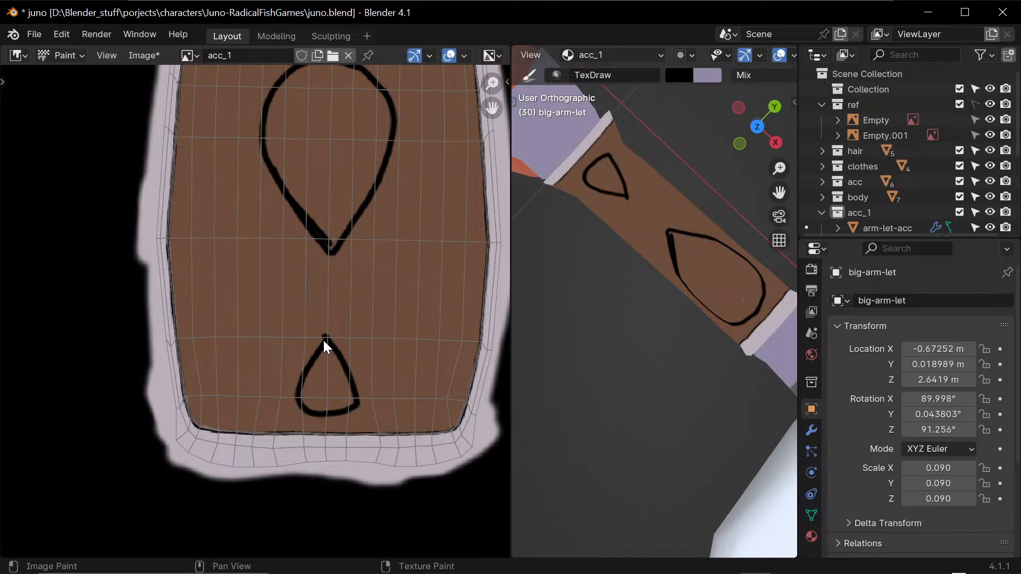
mouse_move(596, 330)
middle_mouse_down()
mouse_move(665, 298)
mouse_move(633, 324)
mouse_move(643, 312)
mouse_move(623, 296)
middle_mouse_up()
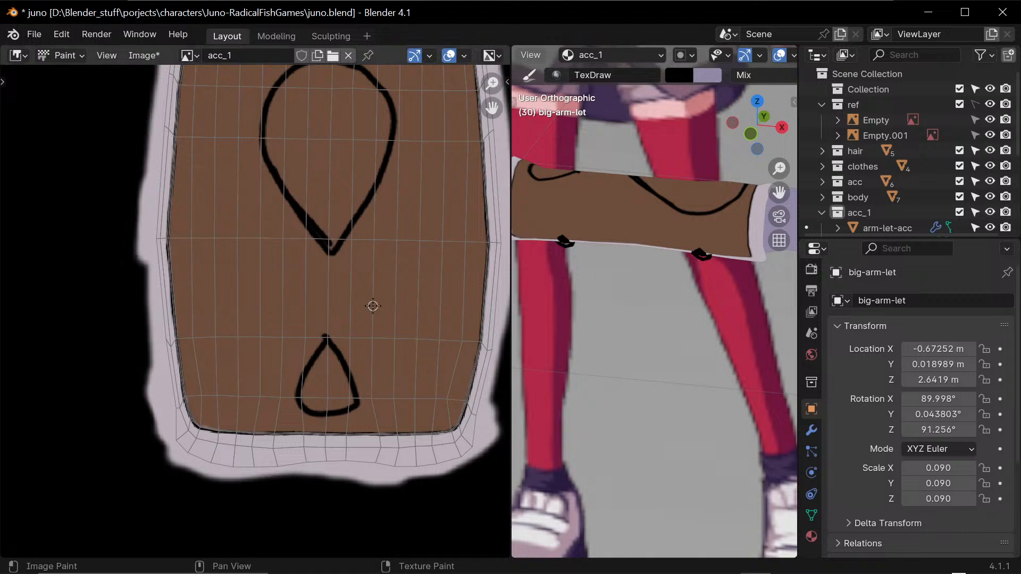
- Undo all the teardrop strokes on the brown panel and review the plain outlined panel on the armlet
key("ctrl+z")
key("ctrl+z")
key("ctrl+z")
key("ctrl+z")
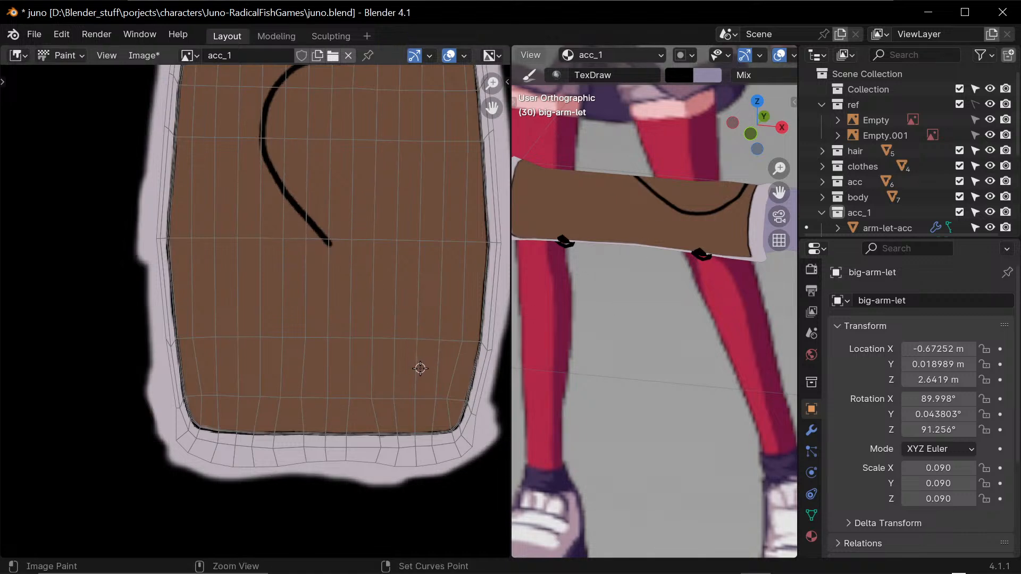
middle_click_drag(612, 329, 635, 288)
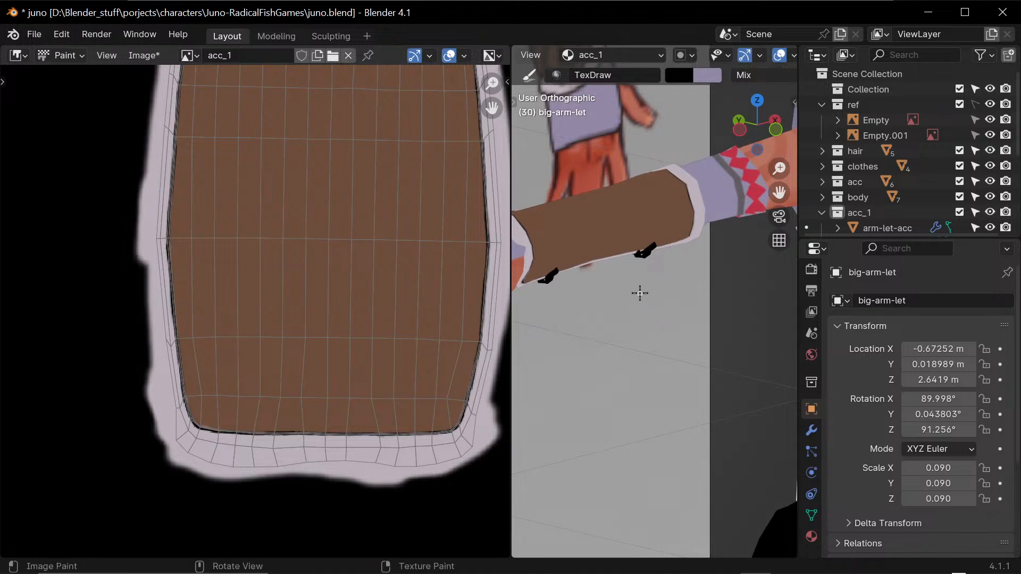
scroll(421, 256, "down", 2)
middle_click_drag(421, 273, 392, 388)
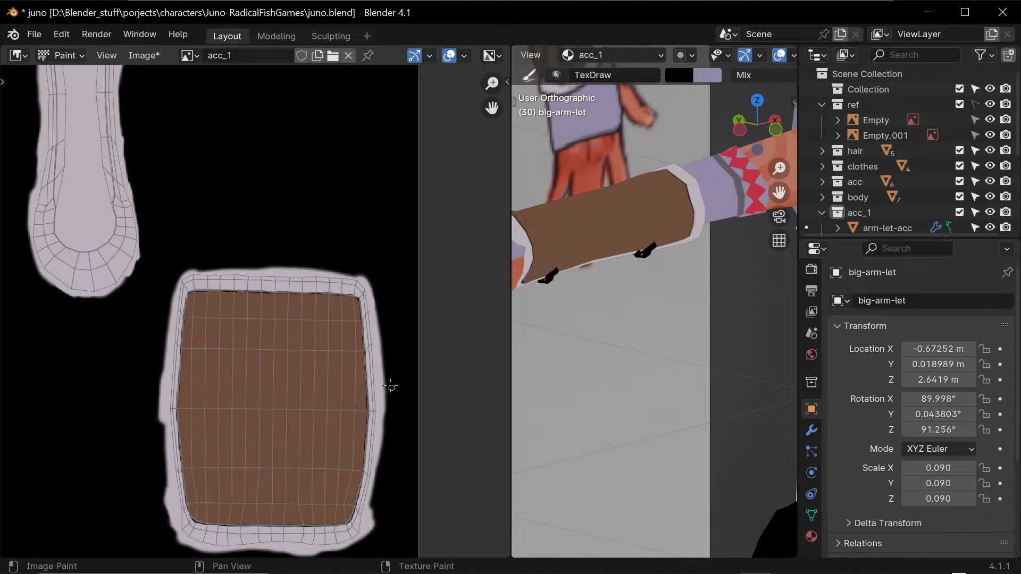
- Make the strap nearer the wrist on the arm guard's underside, arm-let-strap.002, the active texture paint object
middle_click_drag(317, 395, 393, 388)
middle_click_drag(424, 287, 508, 309, "ctrl")
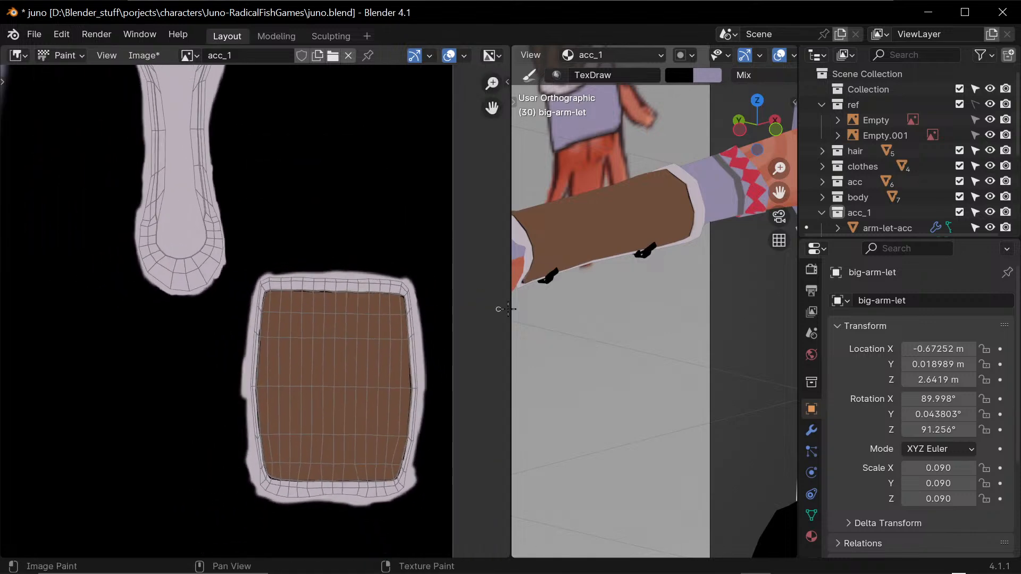
middle_click_drag(636, 298, 625, 388, "ctrl")
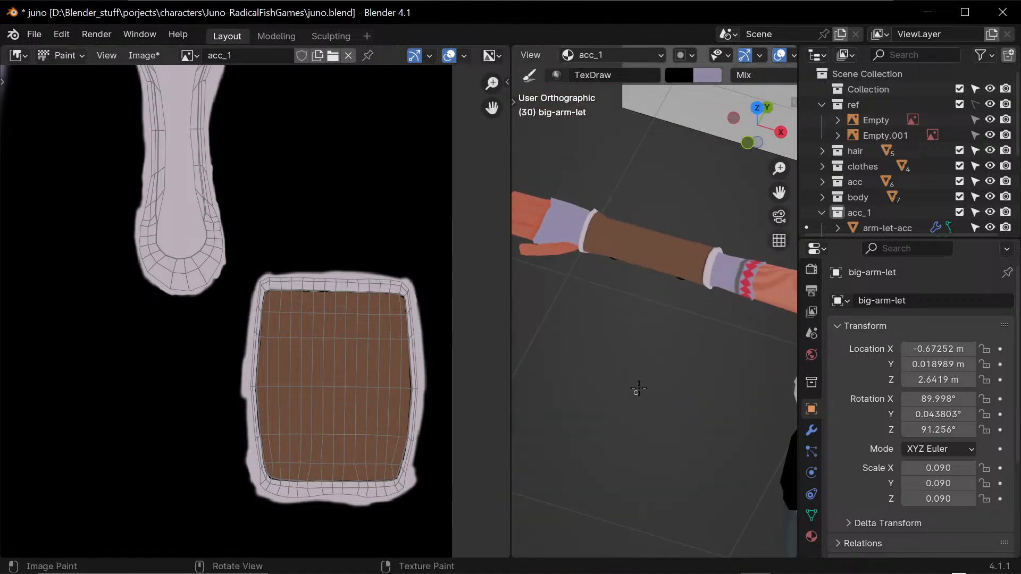
middle_click_drag(622, 349, 651, 261)
scroll(663, 330, "up", 5)
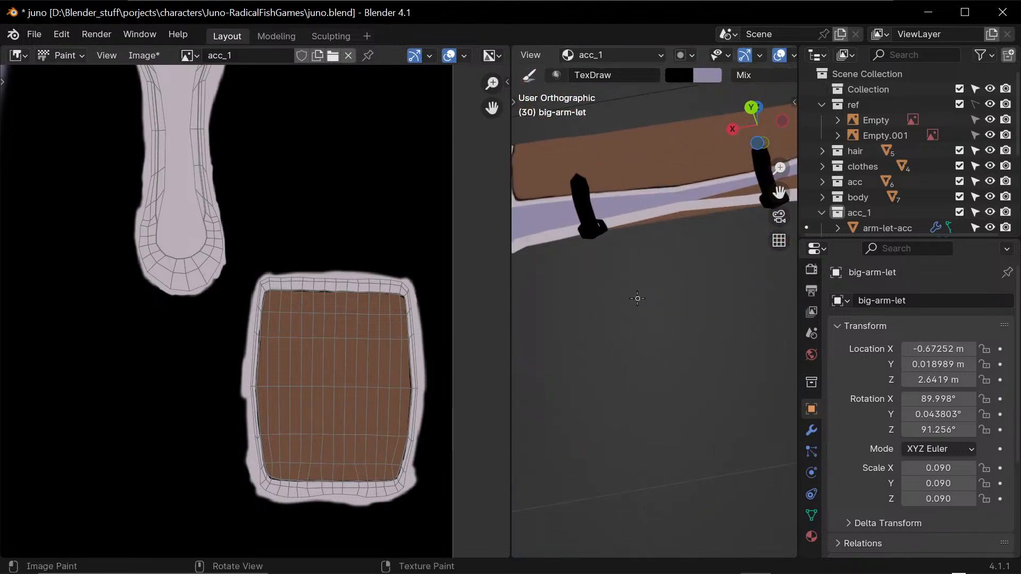
middle_click_drag(366, 288, 360, 342, "ctrl")
middle_click_drag(663, 319, 672, 295)
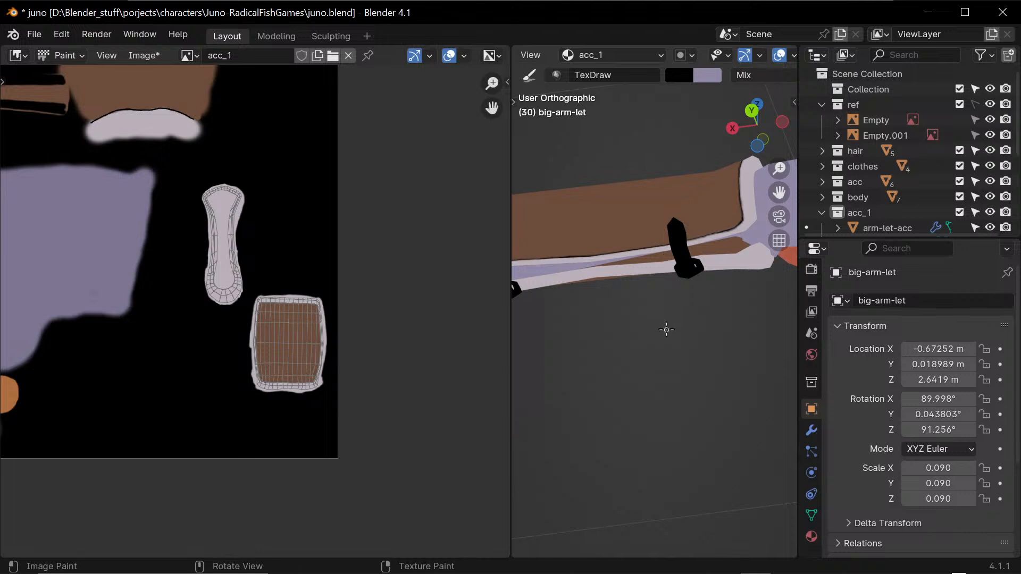
middle_click_drag(665, 333, 713, 245)
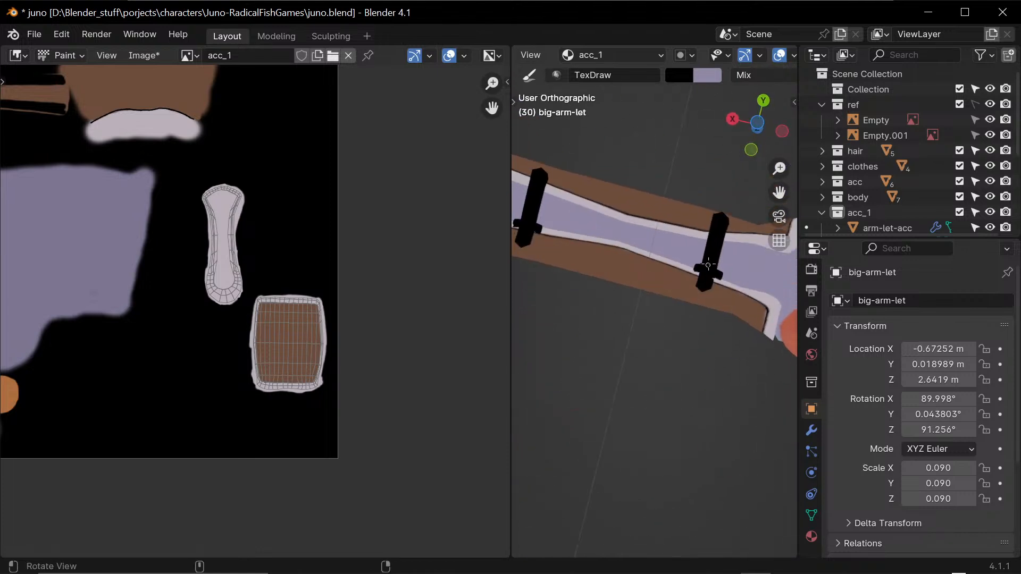
left_click(714, 243)
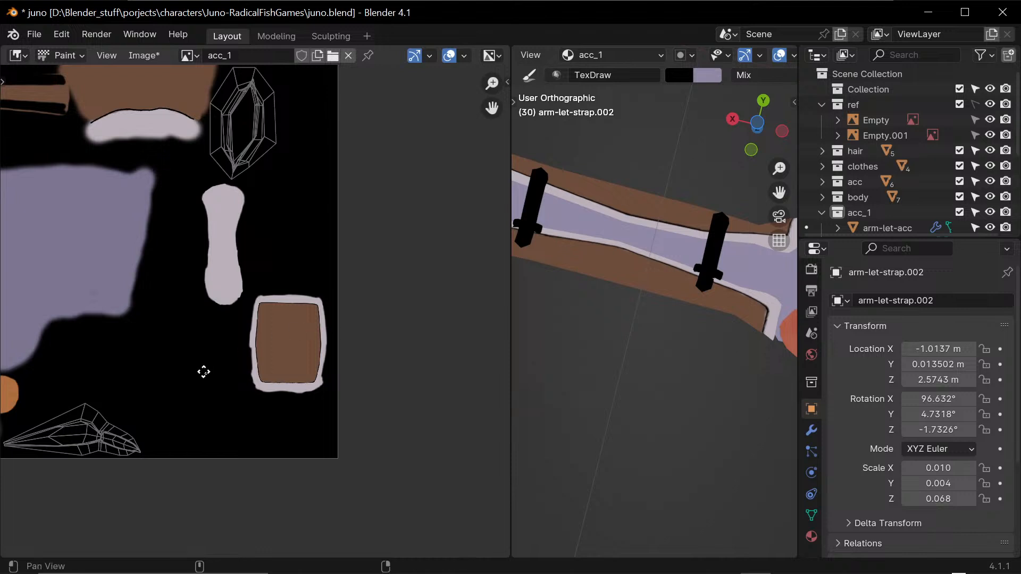
- Sample the orange of the round patch on the acc_1 texture as the brush colour
middle_click_drag(204, 372, 323, 400)
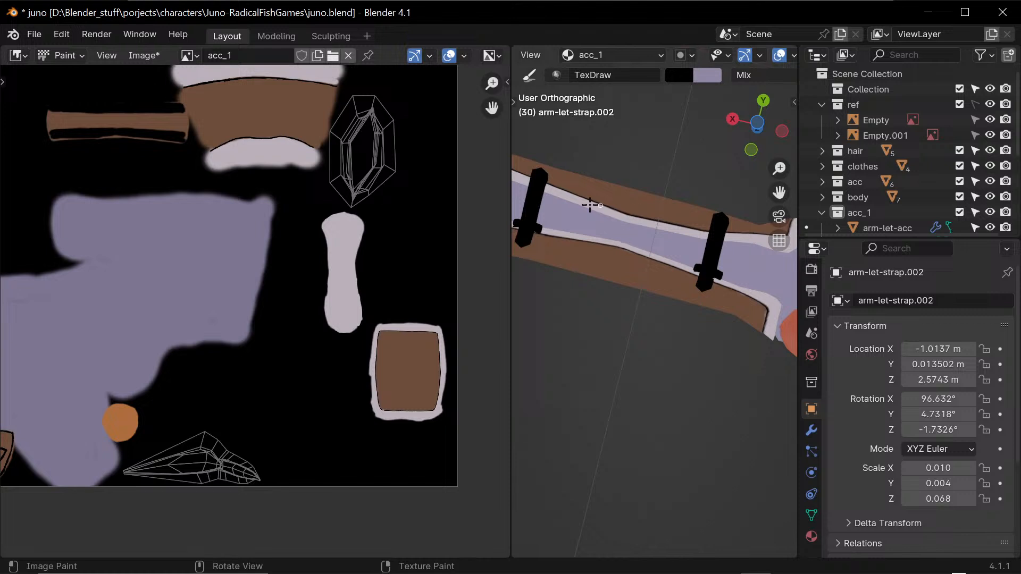
scroll(391, 284, "up", 5, "shift")
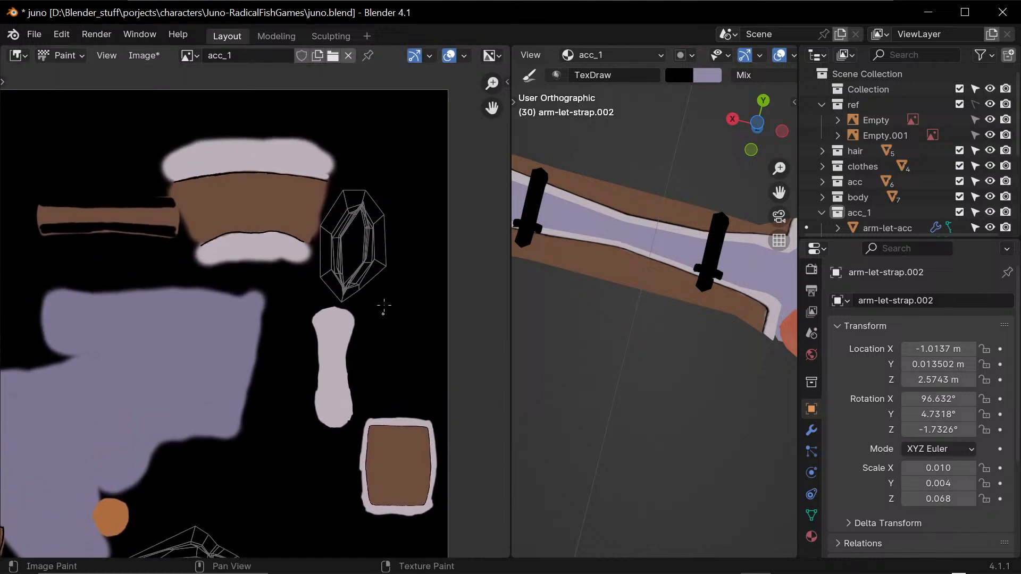
middle_click_drag(344, 366, 384, 254)
middle_click_drag(323, 390, 327, 466)
mouse_move(443, 252)
middle_mouse_down()
mouse_move(429, 289)
mouse_move(458, 217)
middle_mouse_up()
middle_click_drag(362, 398, 424, 316)
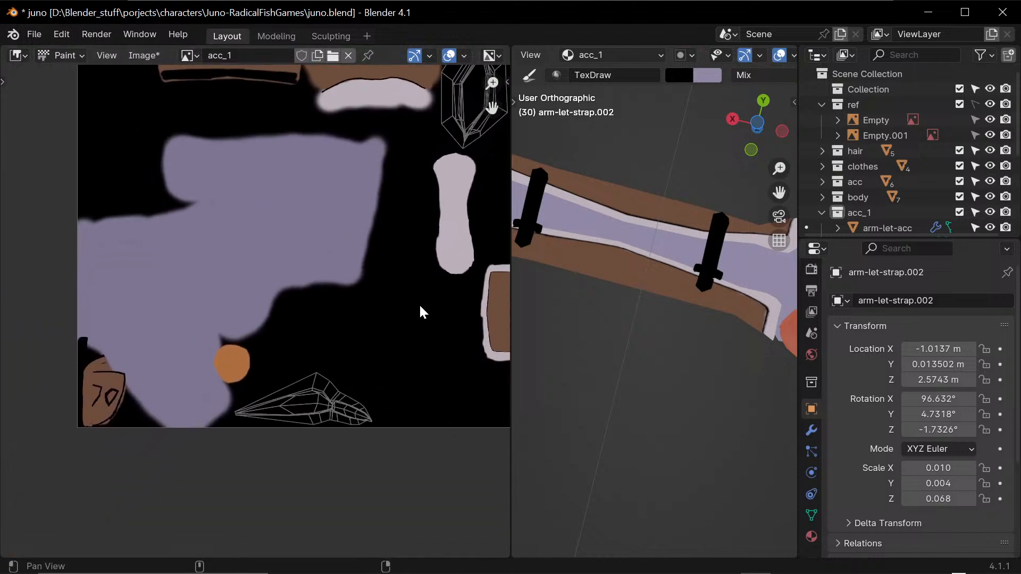
middle_click_drag(409, 362, 340, 446)
middle_click_drag(455, 310, 408, 394)
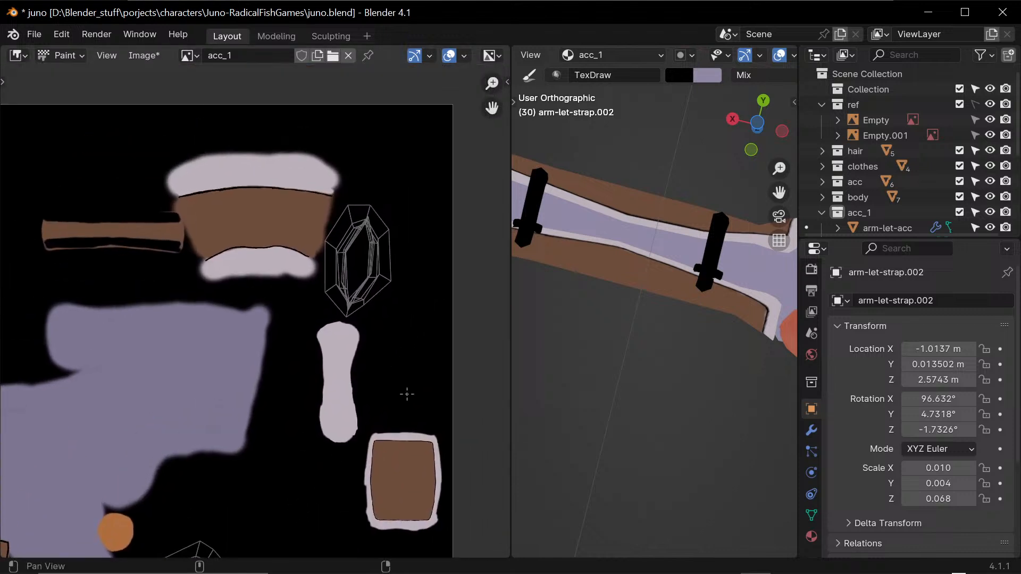
middle_click_drag(412, 313, 424, 295, "ctrl")
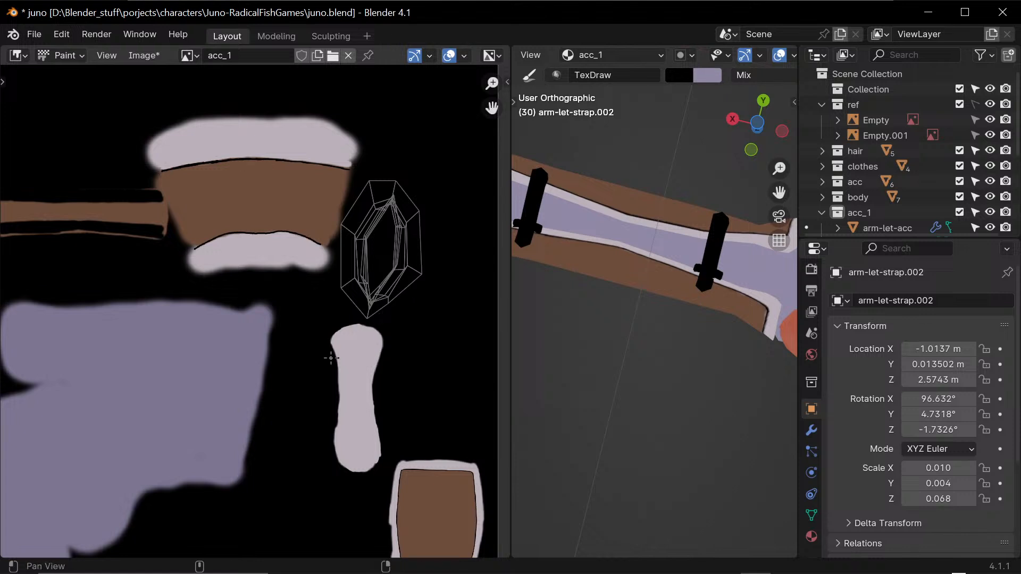
mouse_move(335, 356)
middle_mouse_down("ctrl")
mouse_move(351, 321)
mouse_move(203, 431)
middle_mouse_up("ctrl")
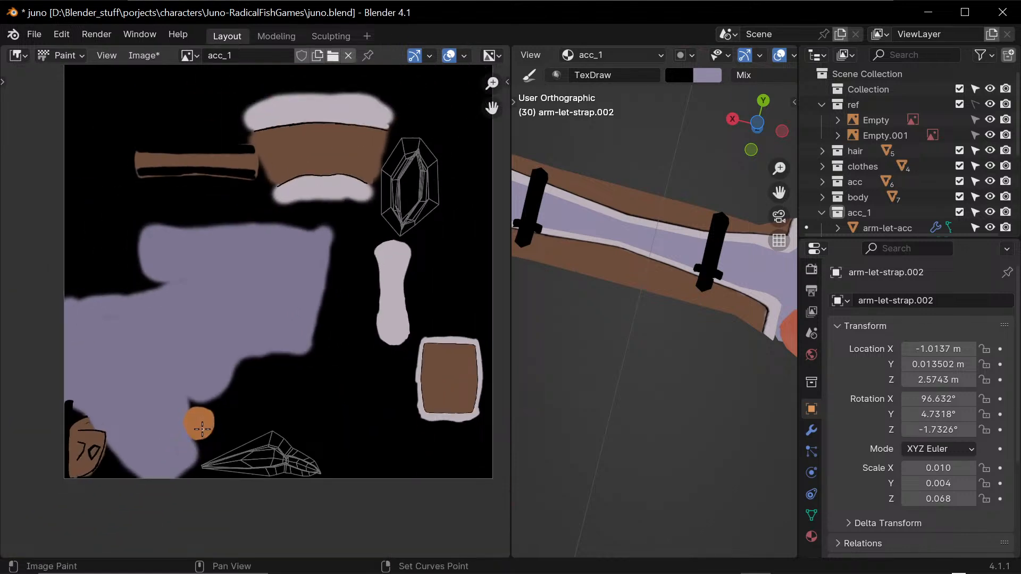
key("s")
- Resize the brush and fill the strap's oval ring UV island completely with orange, covering its outer edges and centre
middle_click_drag(447, 237, 401, 319)
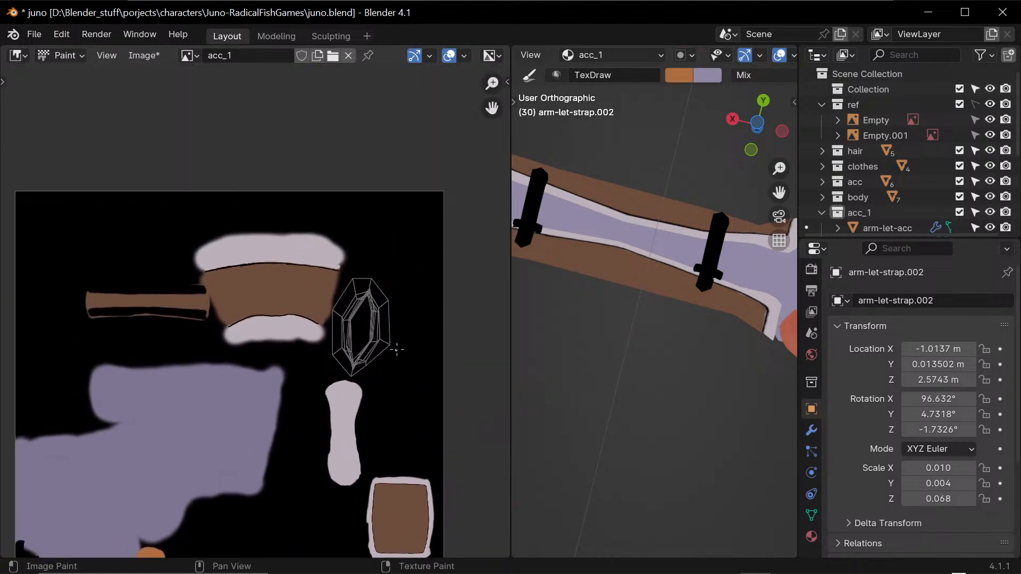
key("f")
left_click(406, 342)
mouse_move(381, 322)
left_mouse_down()
mouse_move(378, 341)
mouse_move(384, 332)
left_mouse_up()
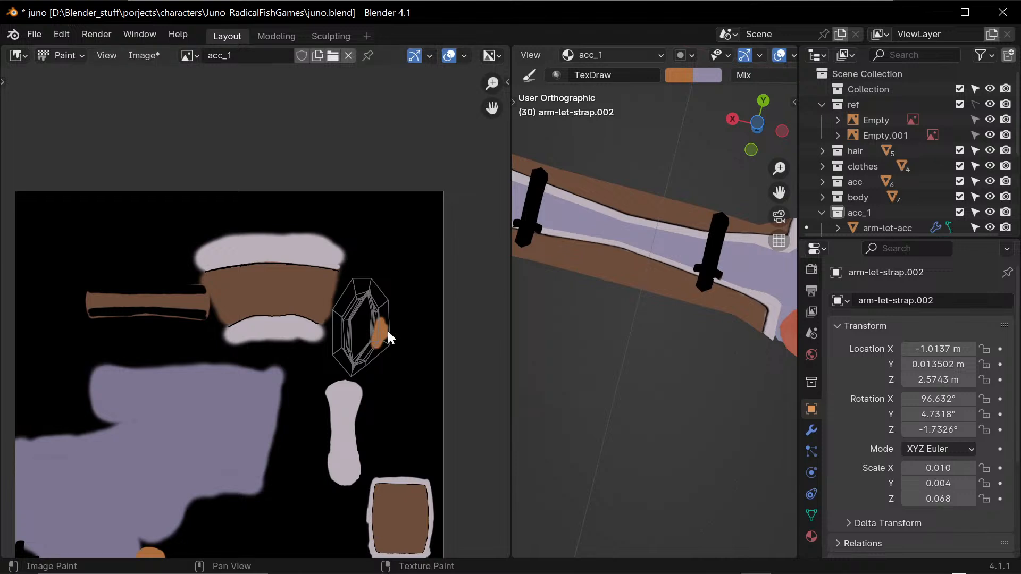
left_click(376, 331)
mouse_move(376, 346)
left_mouse_down()
mouse_move(378, 289)
mouse_move(351, 285)
mouse_move(337, 343)
mouse_move(365, 373)
mouse_move(386, 344)
left_mouse_up()
mouse_move(381, 301)
left_mouse_down()
mouse_move(386, 311)
mouse_move(352, 322)
mouse_move(344, 337)
left_mouse_up()
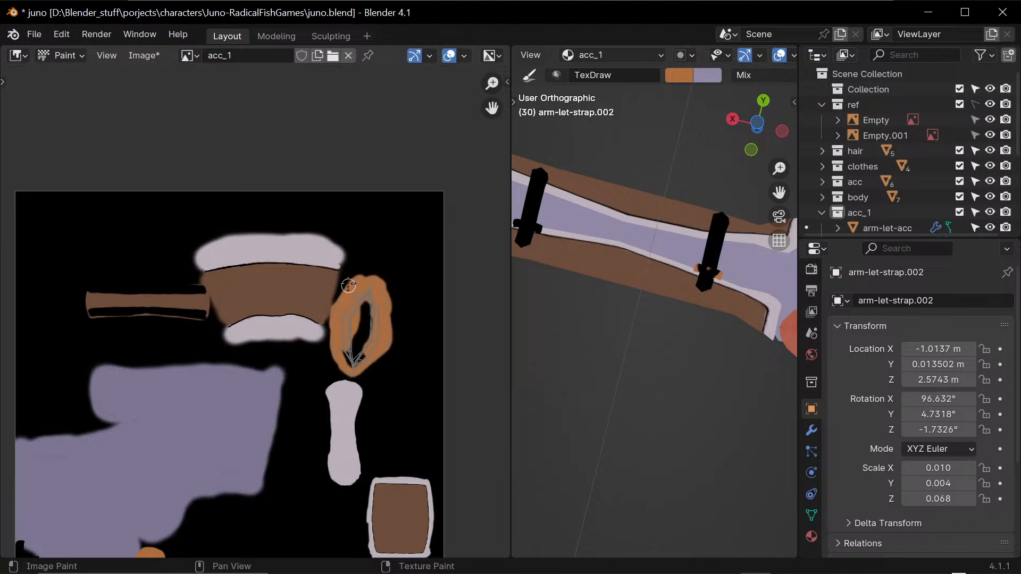
left_click_drag(347, 296, 338, 308)
mouse_move(384, 304)
left_mouse_down()
mouse_move(390, 335)
mouse_move(387, 310)
left_mouse_up()
mouse_move(362, 356)
left_mouse_down()
mouse_move(347, 339)
mouse_move(361, 305)
mouse_move(348, 316)
left_mouse_up()
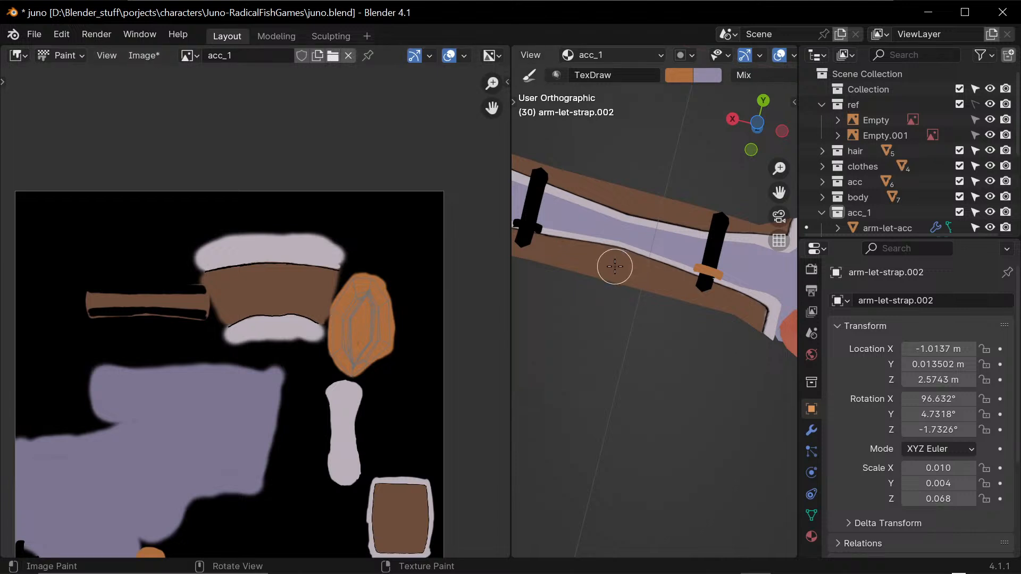
scroll(410, 312, "up", 2)
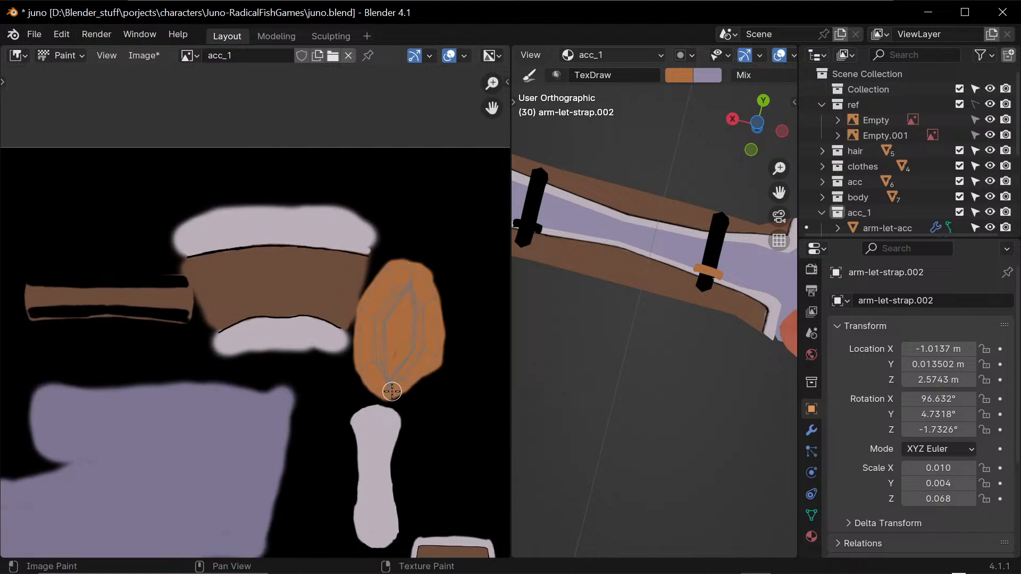
mouse_move(392, 392)
left_mouse_down()
mouse_move(433, 355)
mouse_move(397, 315)
left_mouse_up()
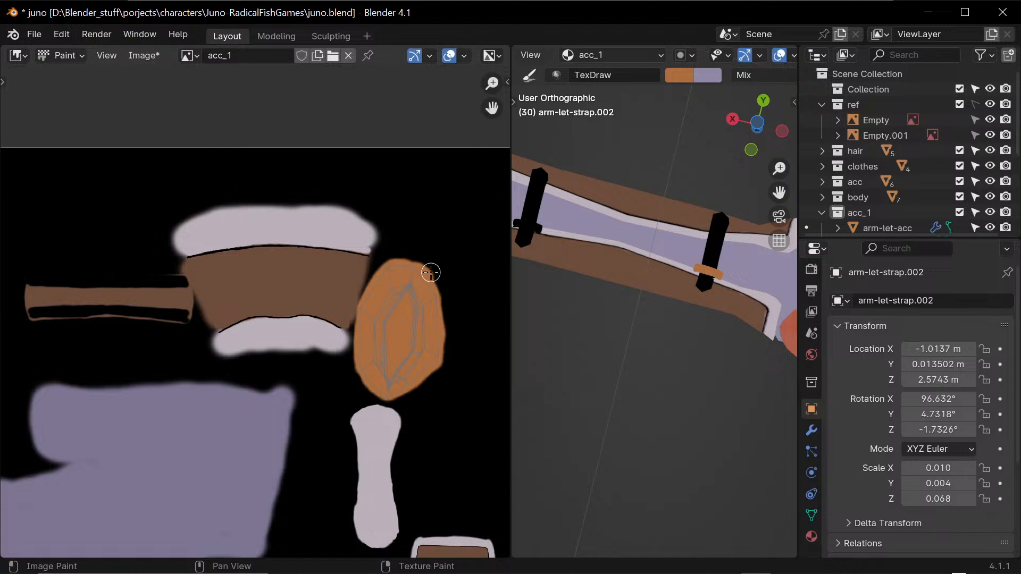
- Sample the brown of the rectangular arm guard patch on the texture as the brush colour
middle_click_drag(418, 398, 424, 270)
middle_click_drag(443, 274, 442, 302, "ctrl")
middle_click_drag(314, 423, 321, 319)
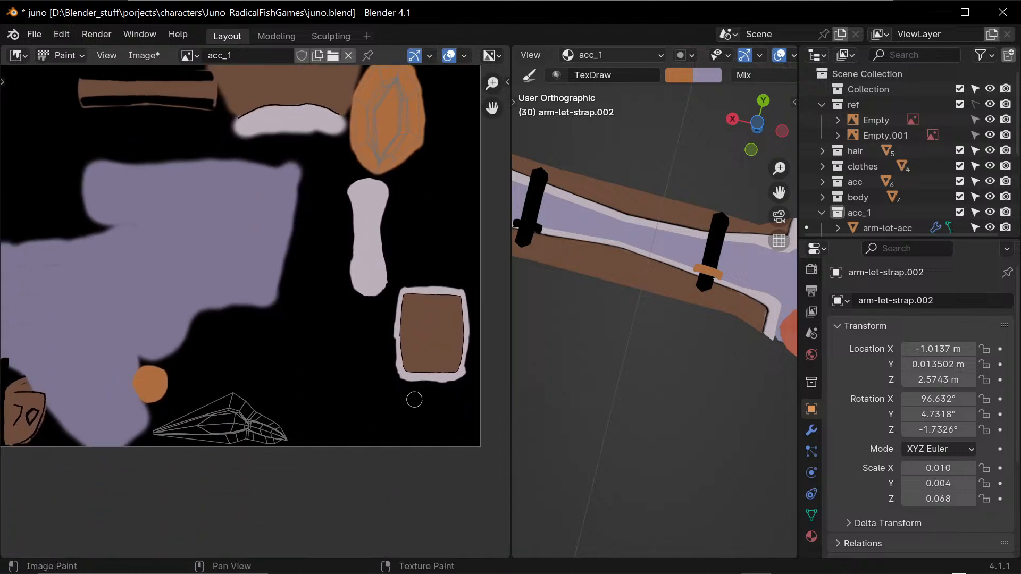
middle_click_drag(322, 413, 342, 387)
mouse_move(343, 389)
middle_mouse_down("ctrl")
mouse_move(401, 342)
mouse_move(306, 369)
middle_mouse_up("ctrl")
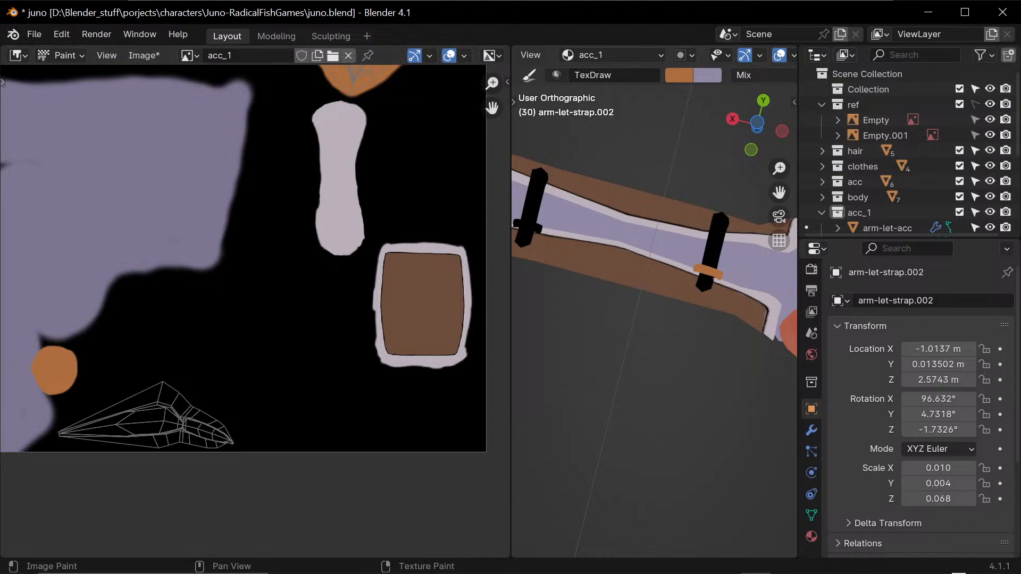
key("alt+Tab")
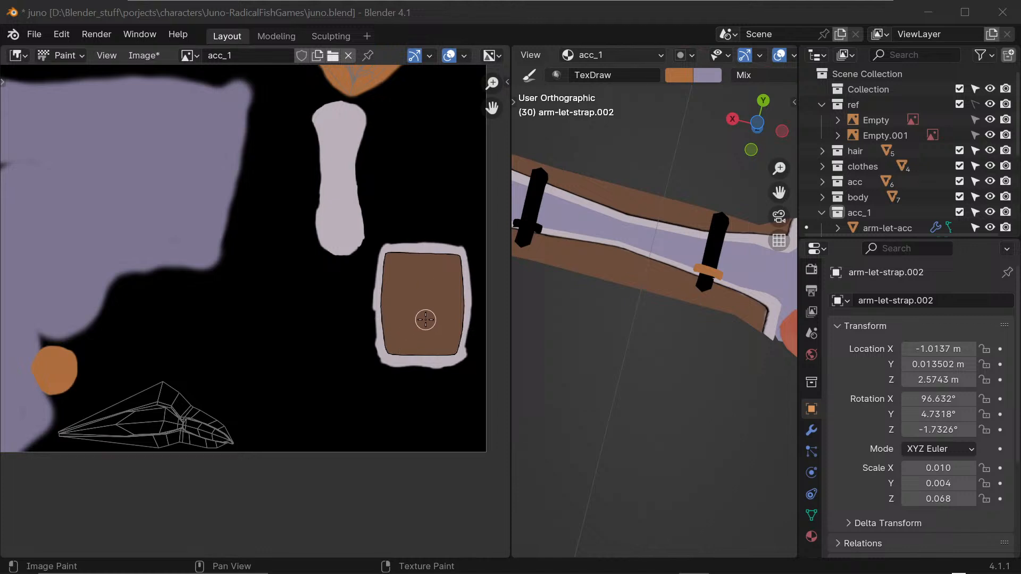
key("alt+Tab")
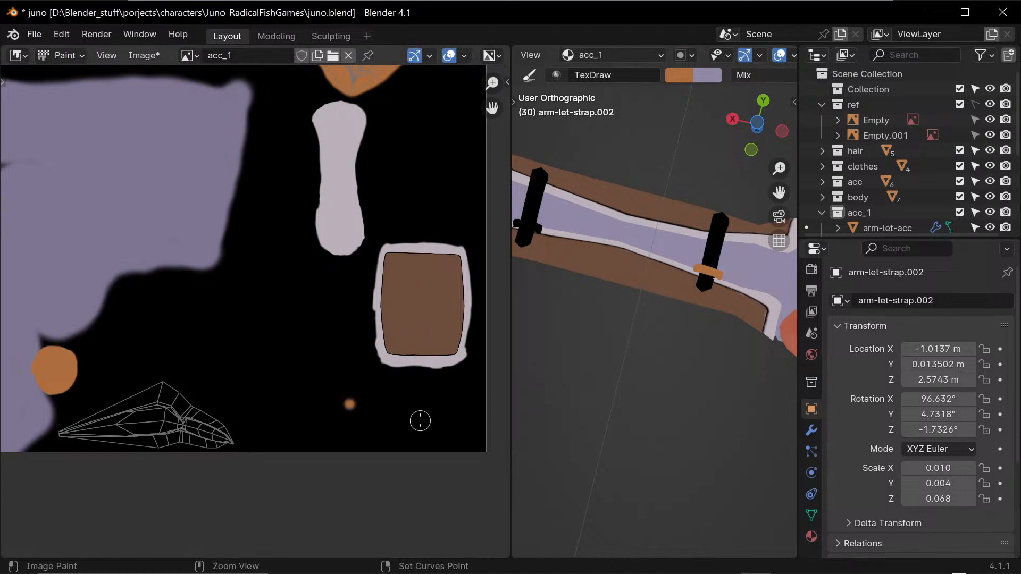
key("s")
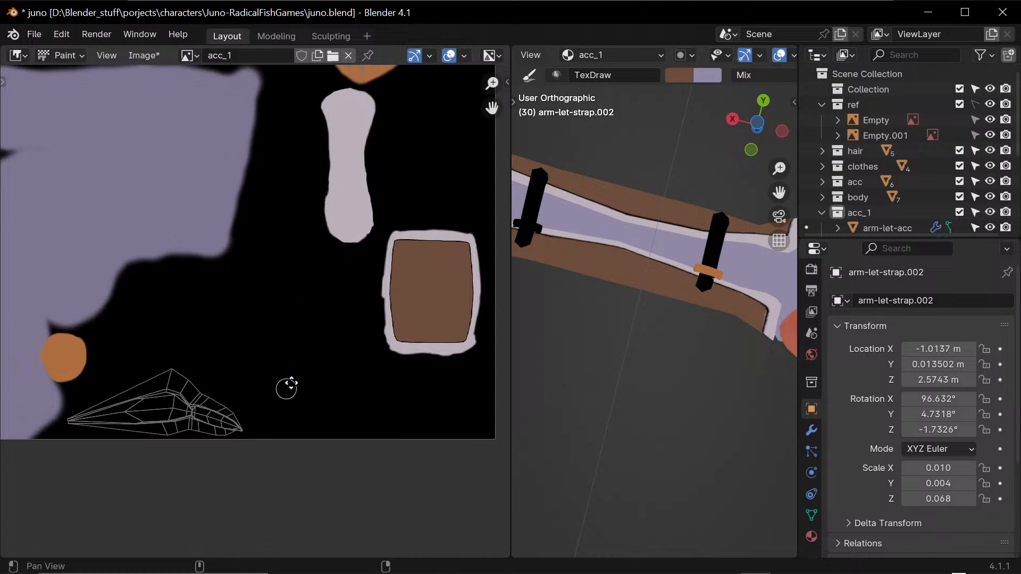
- Fill the strap's triangular UV island at the texture's lower edge with brown, extending slightly past its outline
middle_click_drag(287, 383, 319, 388, "ctrl")
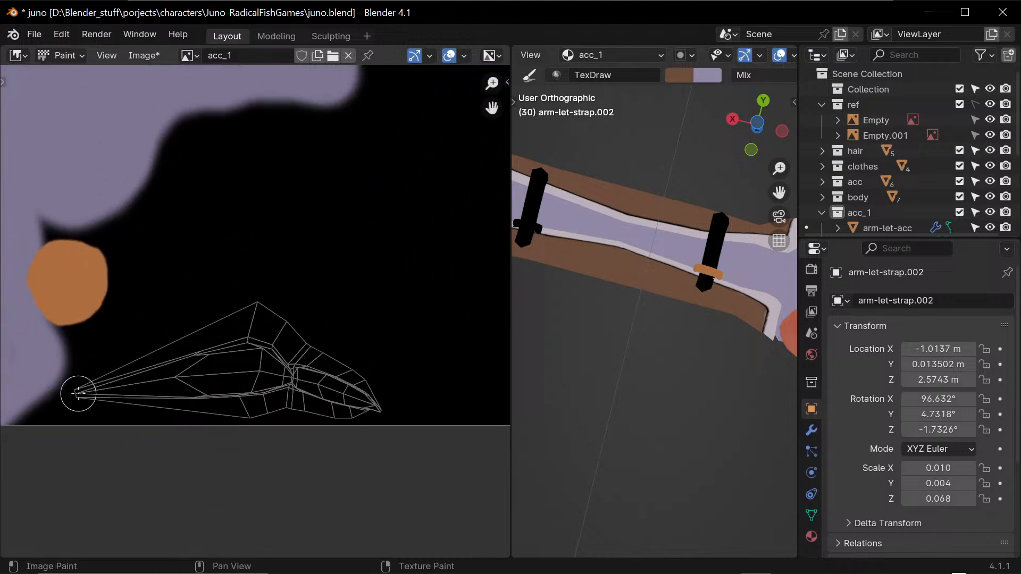
left_click(89, 388)
mouse_move(88, 387)
left_mouse_down()
mouse_move(252, 316)
mouse_move(279, 322)
mouse_move(375, 408)
mouse_move(211, 417)
mouse_move(80, 394)
mouse_move(136, 411)
mouse_move(130, 400)
left_mouse_up()
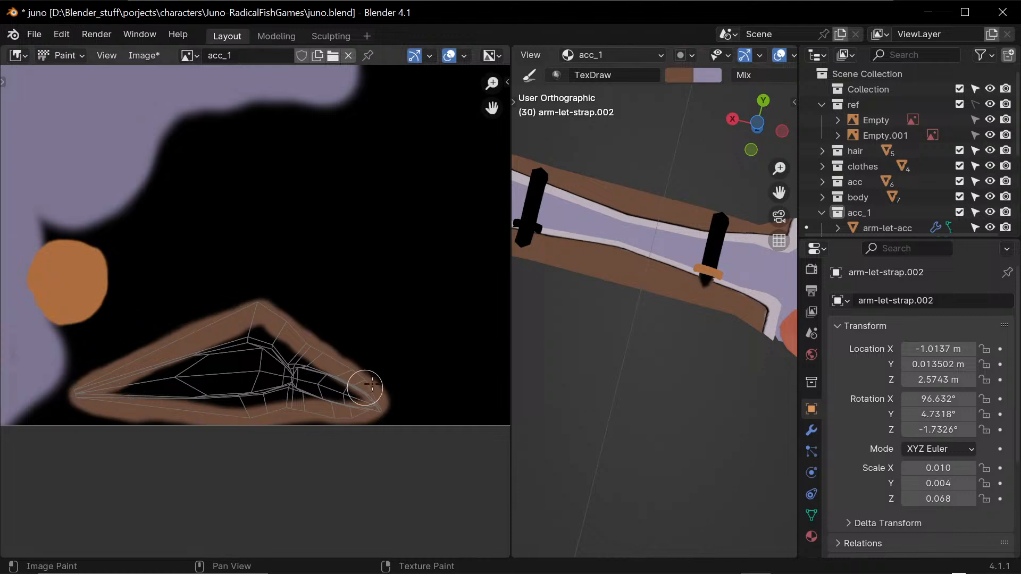
mouse_move(376, 401)
left_mouse_down()
mouse_move(271, 413)
mouse_move(351, 394)
mouse_move(281, 401)
mouse_move(296, 379)
mouse_move(269, 388)
mouse_move(244, 378)
mouse_move(264, 360)
mouse_move(259, 345)
mouse_move(223, 397)
mouse_move(266, 394)
mouse_move(226, 369)
mouse_move(239, 364)
mouse_move(235, 376)
mouse_move(190, 372)
mouse_move(230, 360)
mouse_move(213, 375)
mouse_move(183, 358)
mouse_move(142, 392)
mouse_move(193, 366)
mouse_move(193, 381)
left_mouse_up()
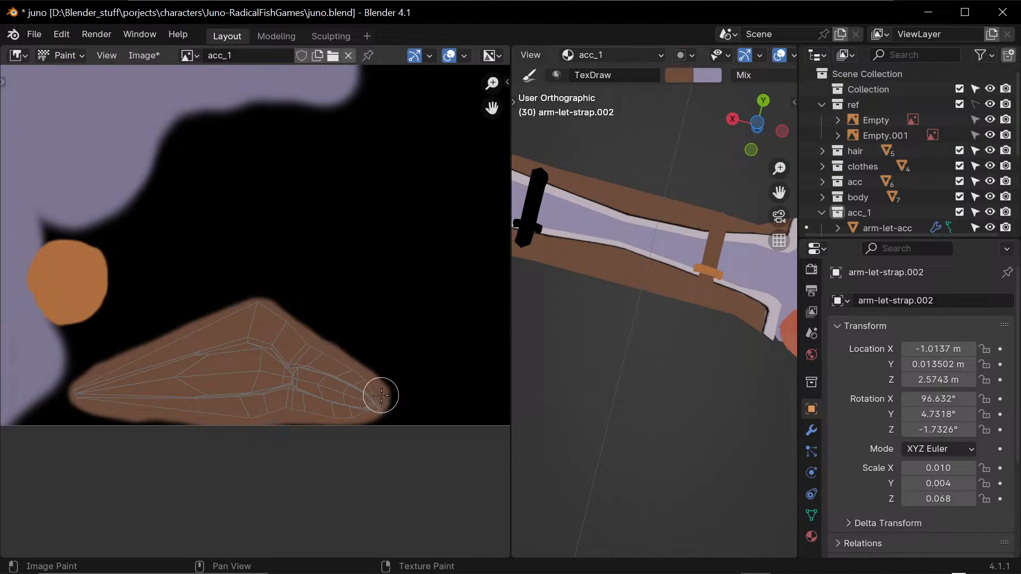
mouse_move(381, 395)
left_mouse_down()
mouse_move(399, 383)
mouse_move(376, 417)
left_mouse_up()
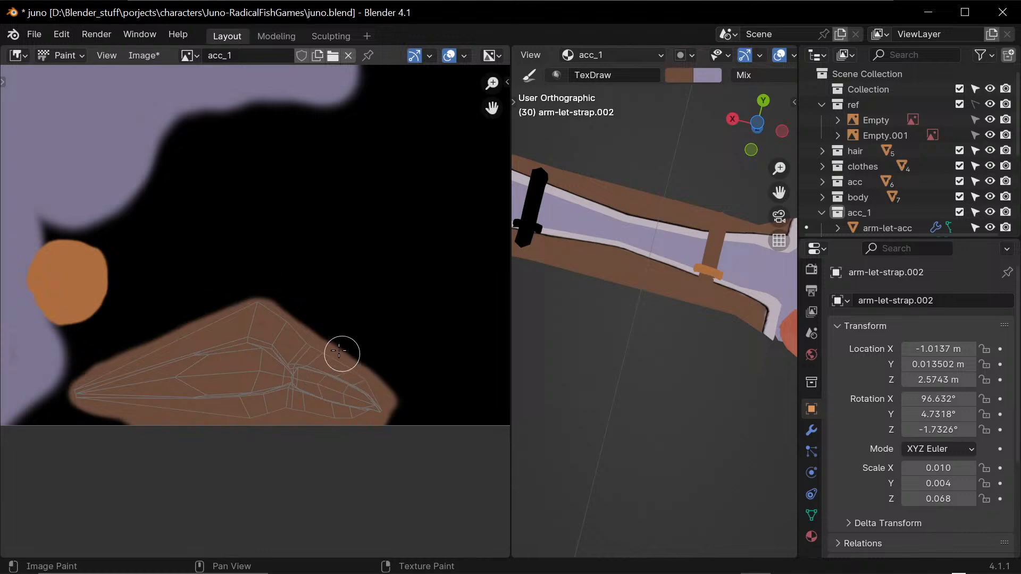
- Sample black from the texture background as the brush colour and reduce the brush size
middle_click_drag(388, 284, 242, 373)
mouse_move(361, 326)
middle_mouse_down("ctrl")
mouse_move(368, 370)
mouse_move(268, 329)
mouse_move(342, 390)
mouse_move(338, 405)
middle_mouse_up("ctrl")
middle_click_drag(229, 364, 340, 402)
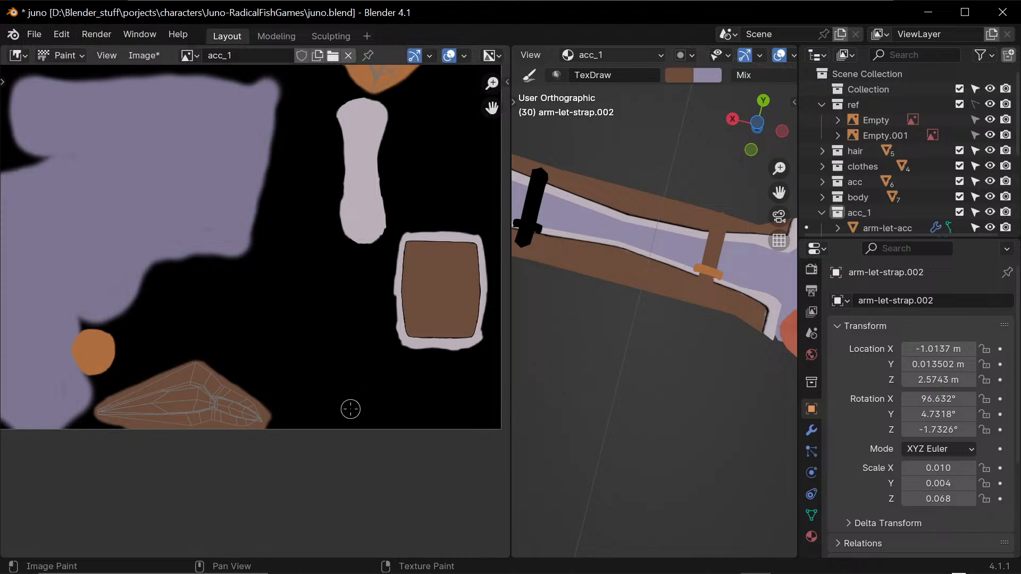
middle_click_drag(416, 390, 423, 454)
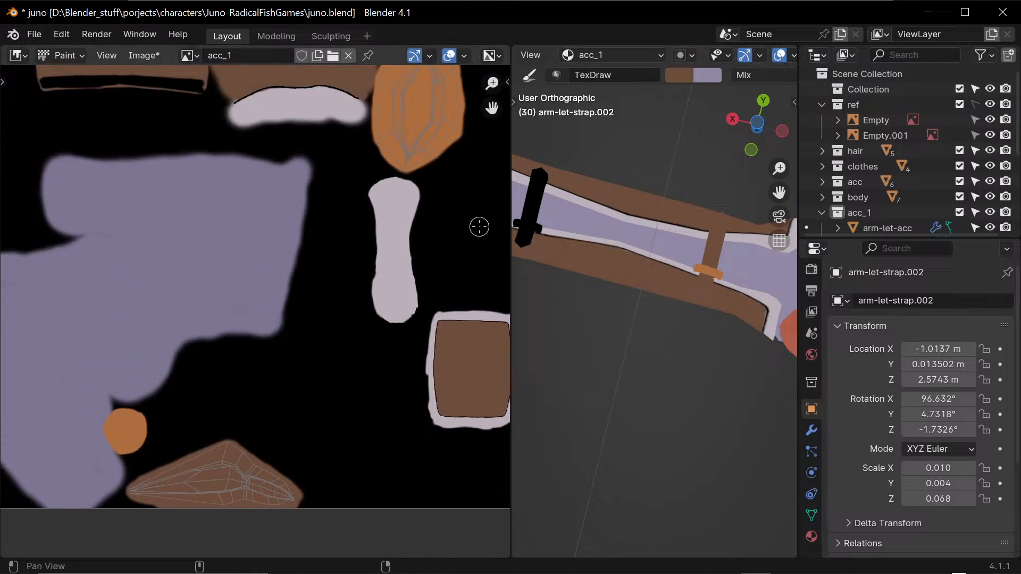
mouse_move(347, 357)
middle_mouse_down()
mouse_move(328, 438)
mouse_move(336, 403)
middle_mouse_up()
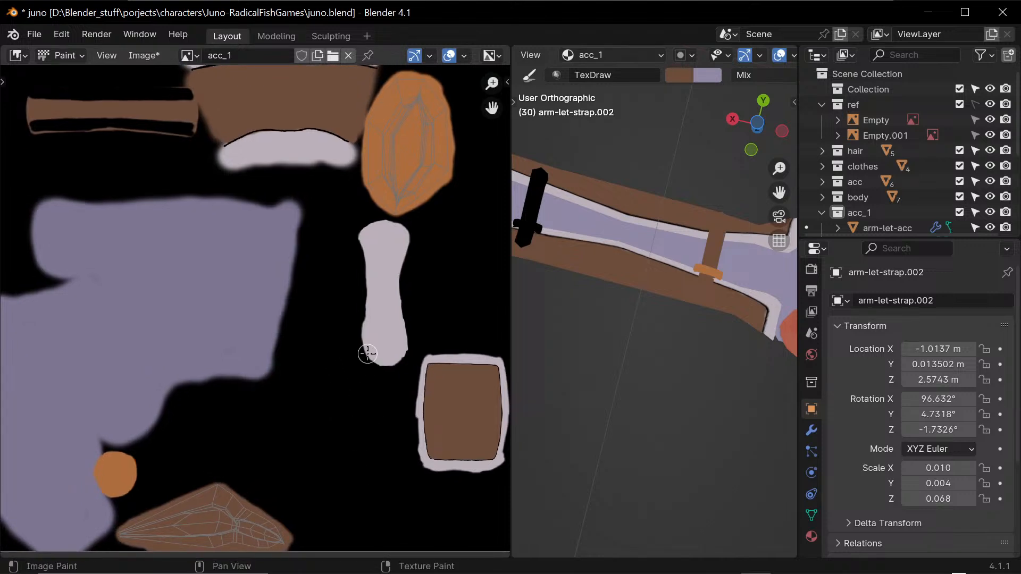
mouse_move(317, 397)
middle_mouse_down("ctrl")
mouse_move(372, 288)
mouse_move(385, 308)
mouse_move(376, 447)
middle_mouse_up("ctrl")
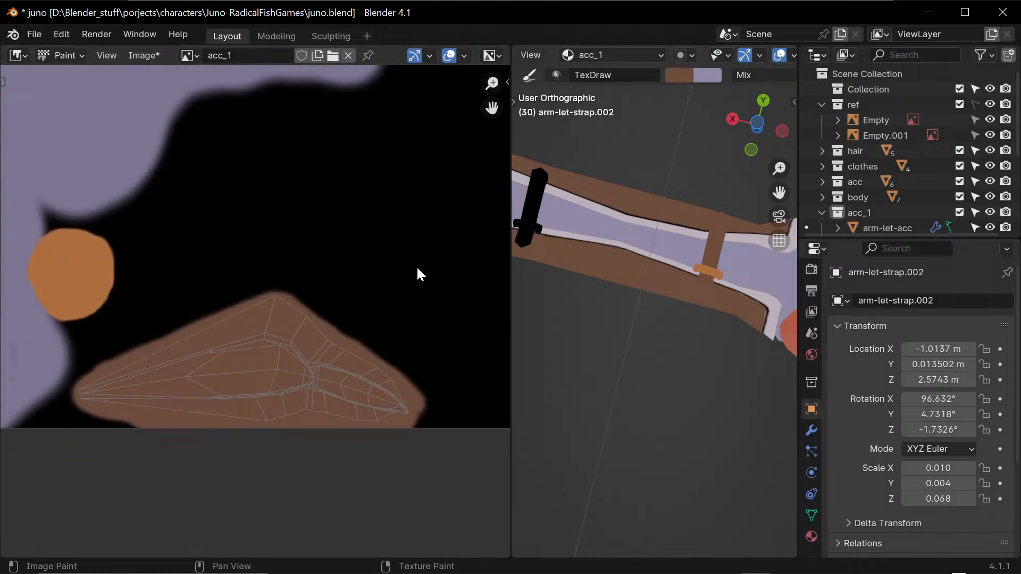
key("s")
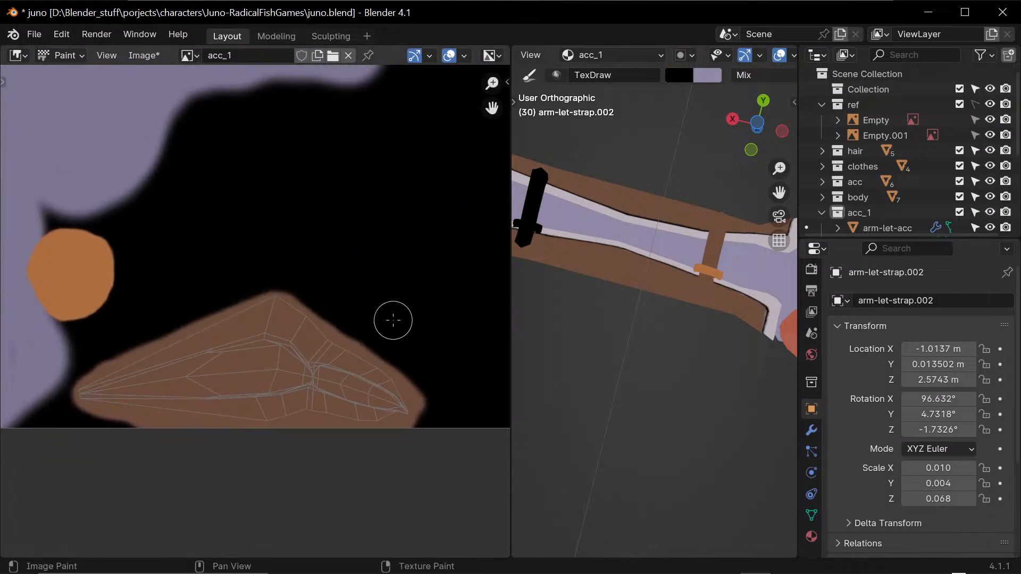
key("f")
left_click(392, 319)
- Draw a thin black outline along the two upper edges of the triangular strap island, from tip to tip
mouse_move(308, 323)
left_mouse_down()
mouse_move(349, 354)
mouse_move(362, 351)
mouse_move(345, 355)
mouse_move(400, 403)
left_mouse_up()
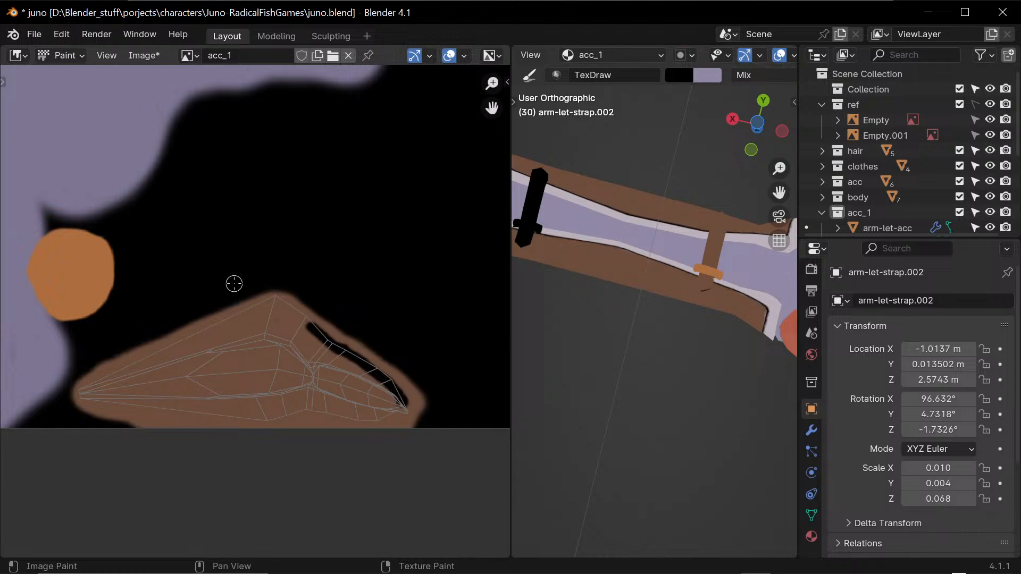
mouse_move(323, 337)
left_mouse_down()
mouse_move(271, 299)
mouse_move(76, 395)
left_mouse_up()
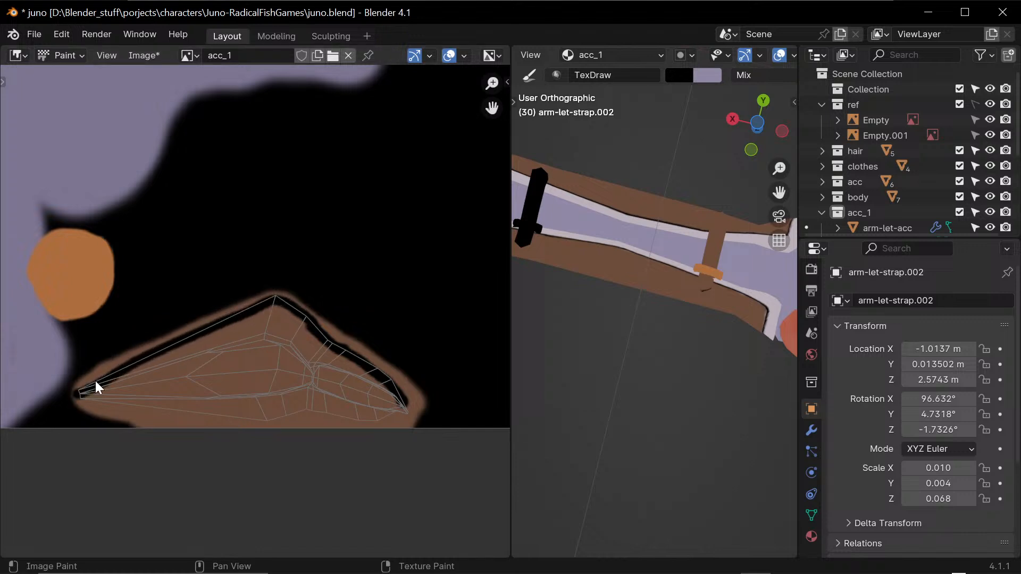
middle_click_drag(706, 358, 582, 365)
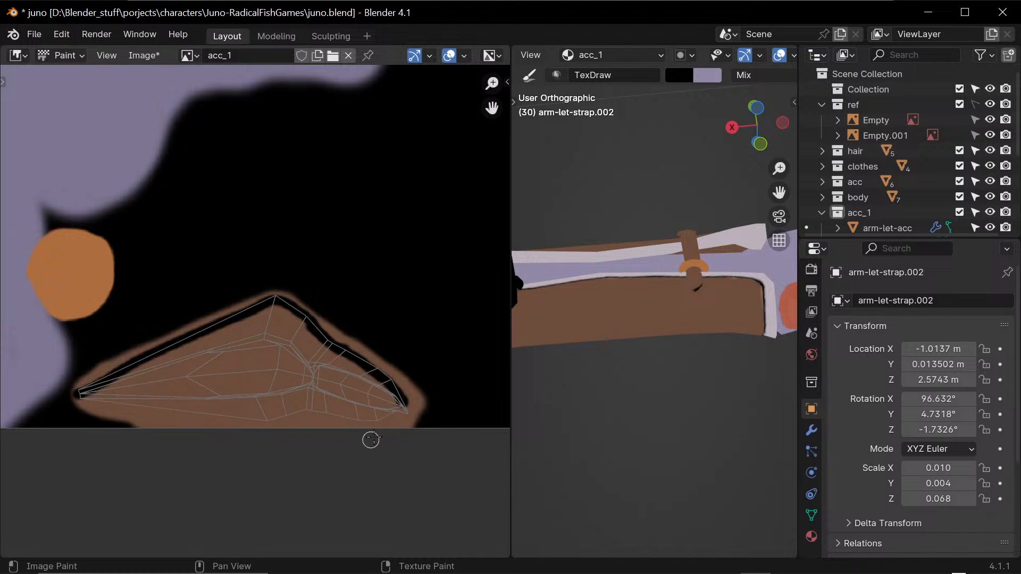
- Draw the black outline along the lower edge of the triangular strap island and thicken it along the two upper edges
mouse_move(408, 413)
left_mouse_down()
mouse_move(226, 418)
mouse_move(80, 400)
left_mouse_up()
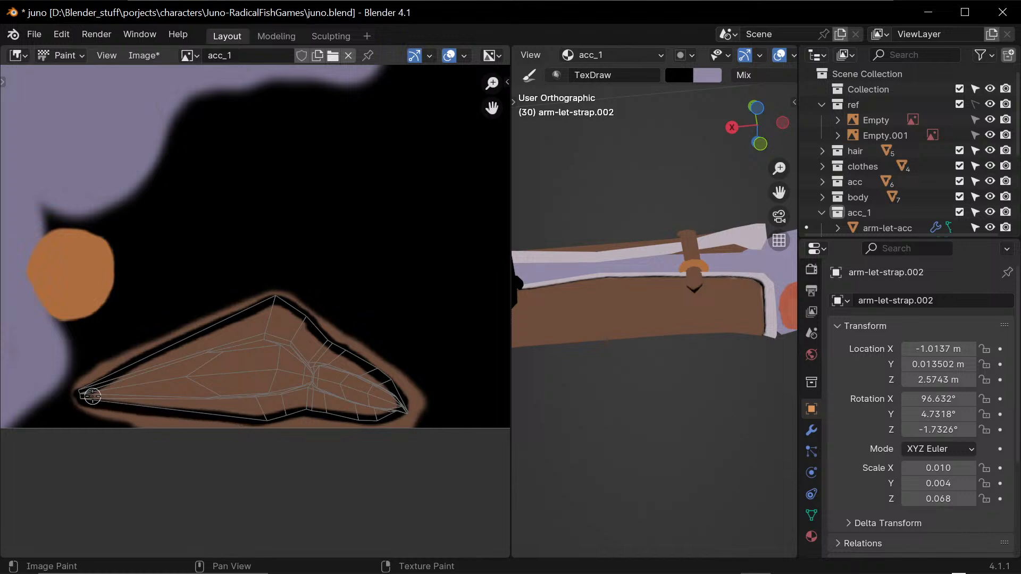
mouse_move(668, 376)
middle_mouse_down()
mouse_move(704, 410)
mouse_move(608, 277)
middle_mouse_up()
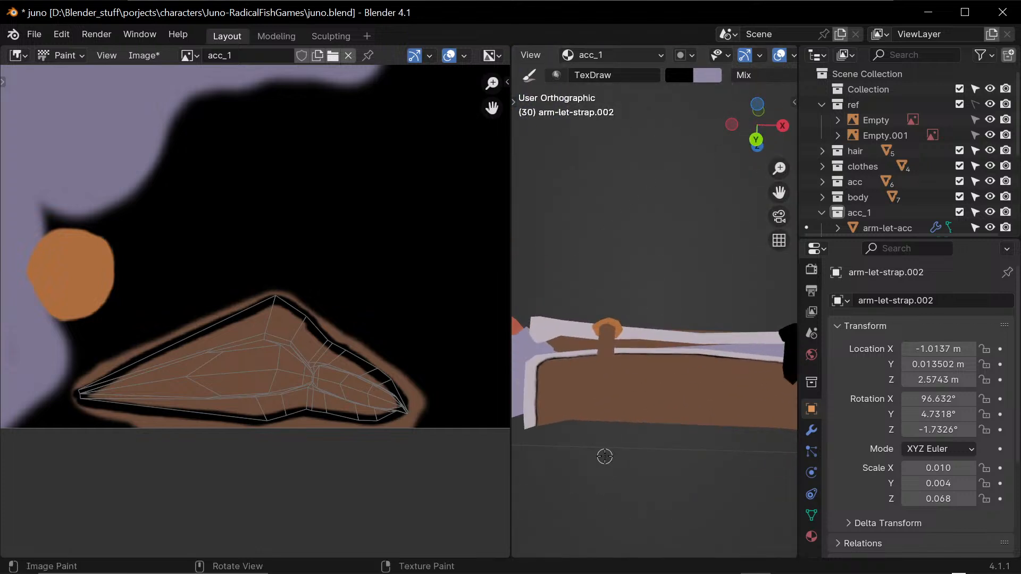
middle_click_drag(398, 337, 416, 294)
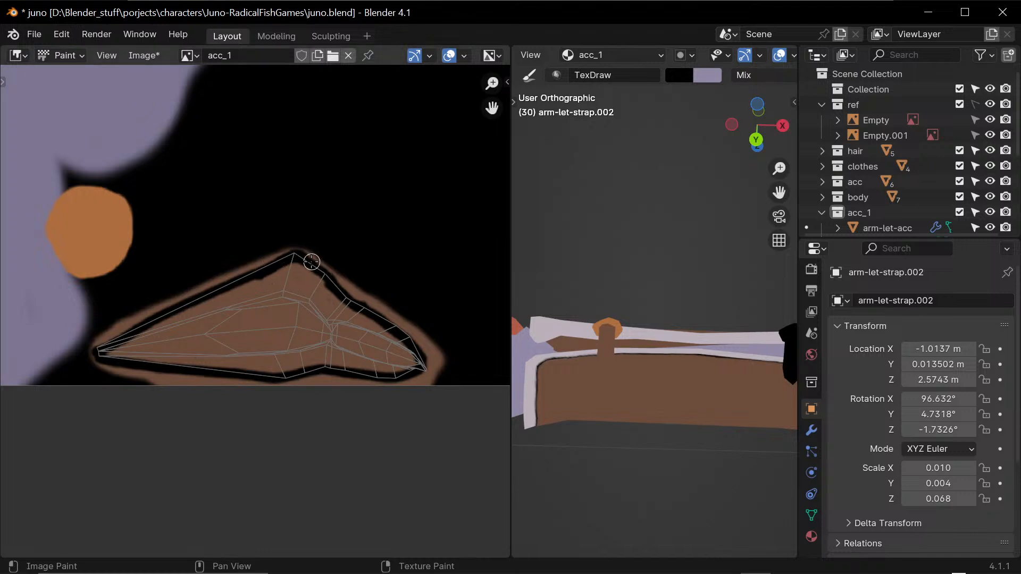
left_click_drag(312, 261, 334, 282)
mouse_move(407, 338)
left_mouse_down()
mouse_move(382, 318)
mouse_move(429, 369)
left_mouse_up()
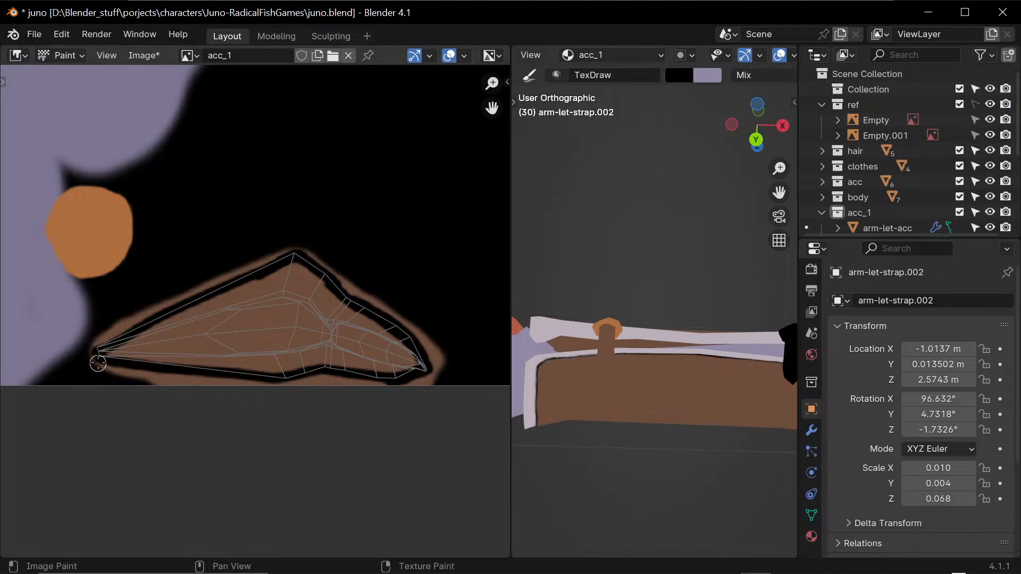
mouse_move(98, 364)
left_mouse_down()
mouse_move(118, 335)
mouse_move(110, 342)
mouse_move(249, 287)
left_mouse_up()
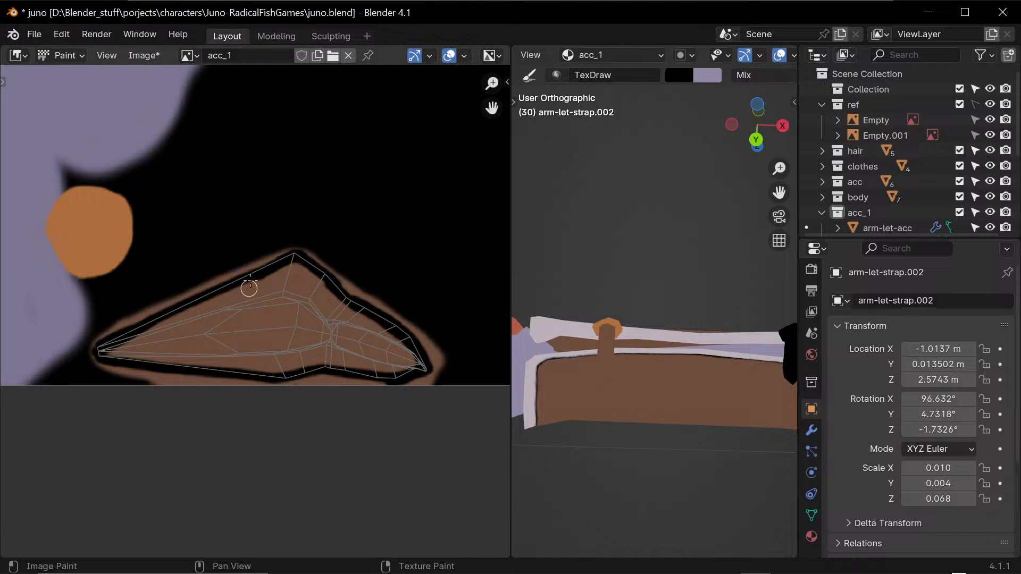
- Touch up the inside of the strap island's upper right edge with brown, and set the brush to black with a 6 px radius
key("s")
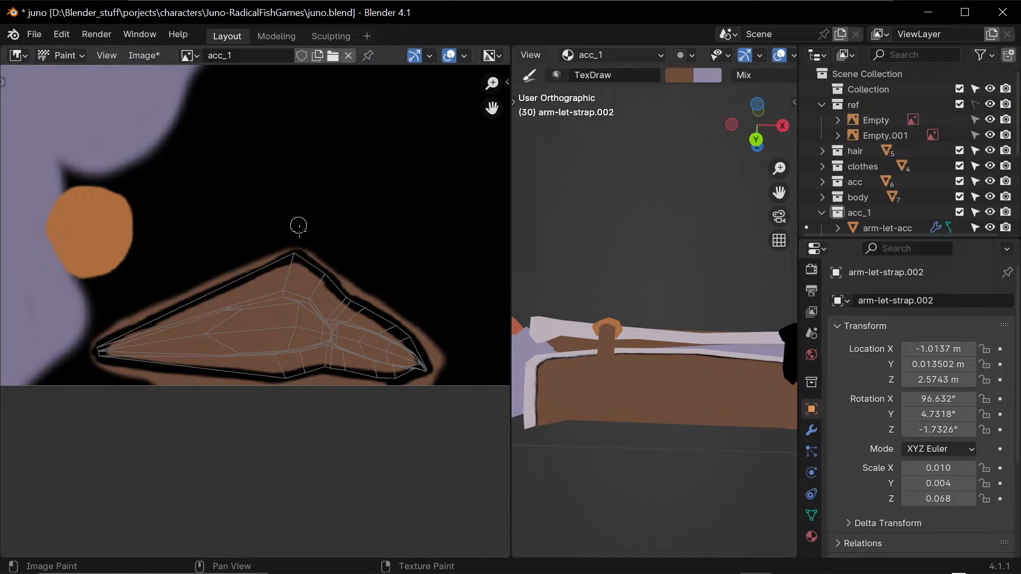
left_click_drag(339, 309, 402, 350)
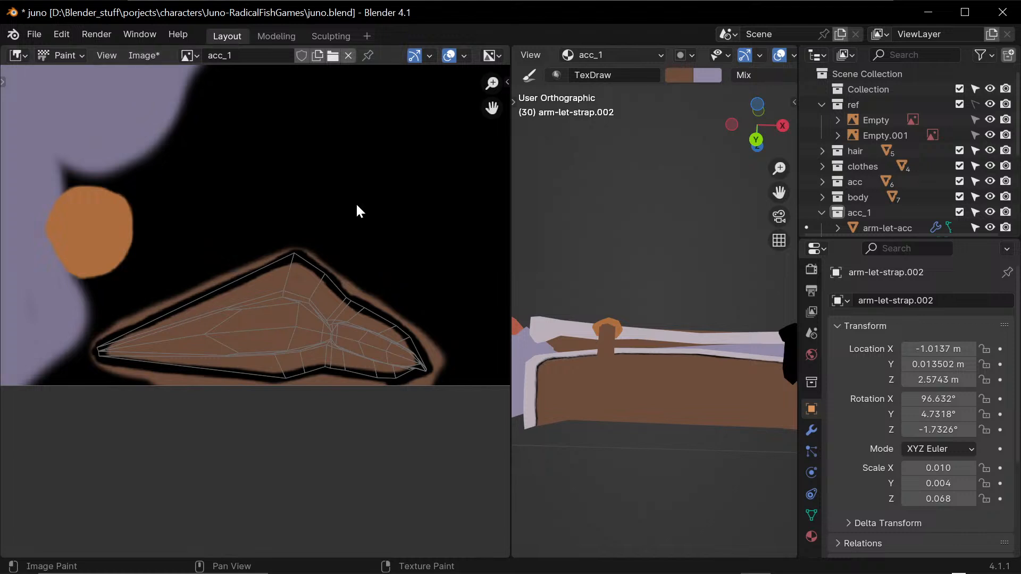
key("s")
key("f")
left_click(226, 312)
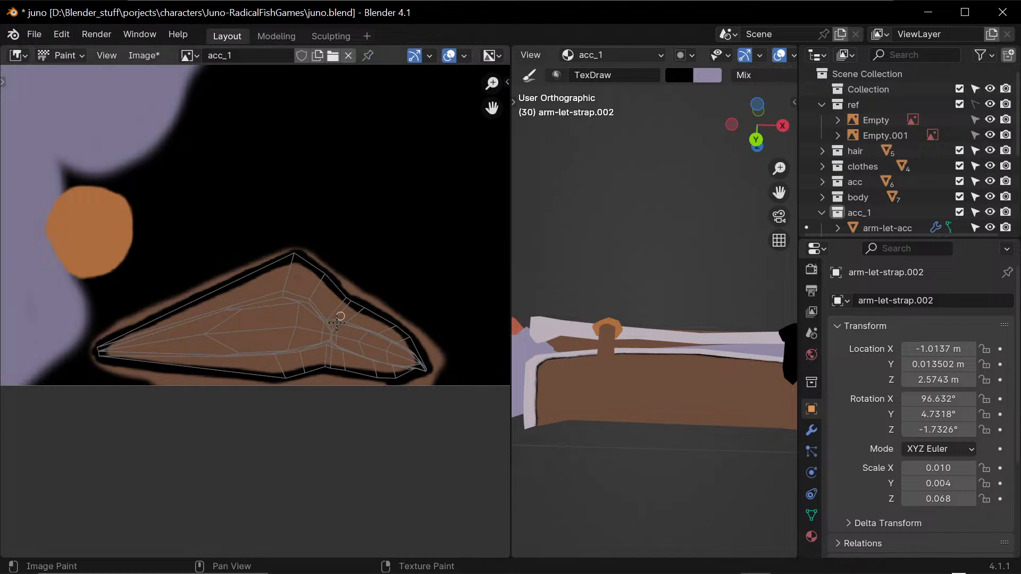
key("s")
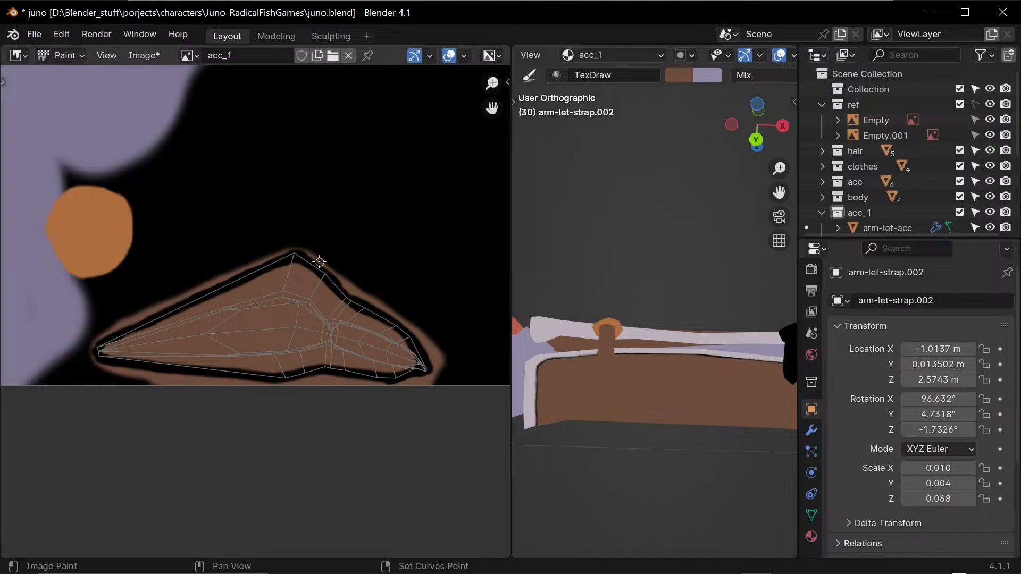
key("s")
key("f")
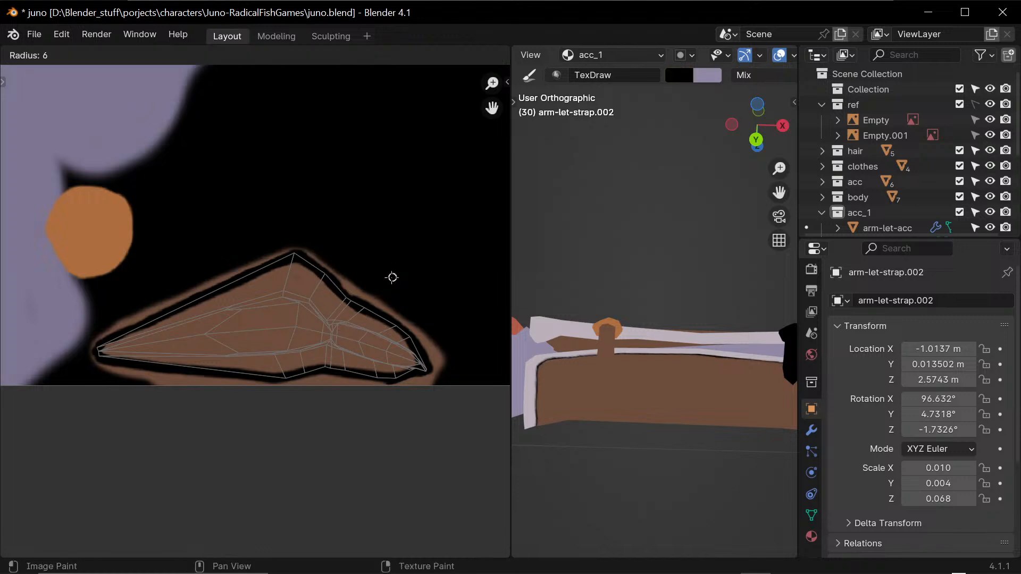
left_click(392, 278)
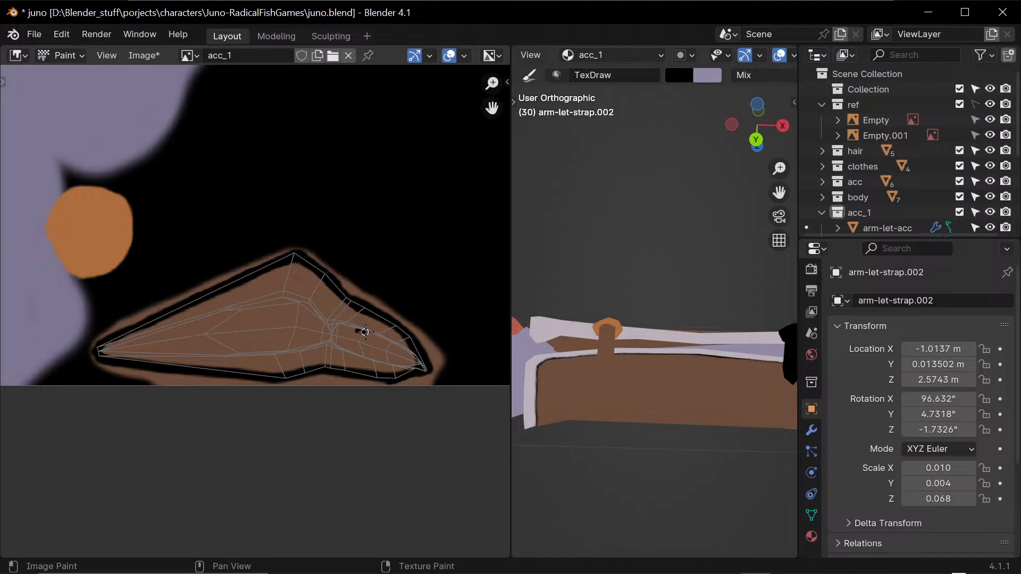
- Paint a thin black line along the fold edge through the middle of the strap island, from the right tip to the left tip
left_click_drag(356, 330, 404, 338)
key("ctrl+z")
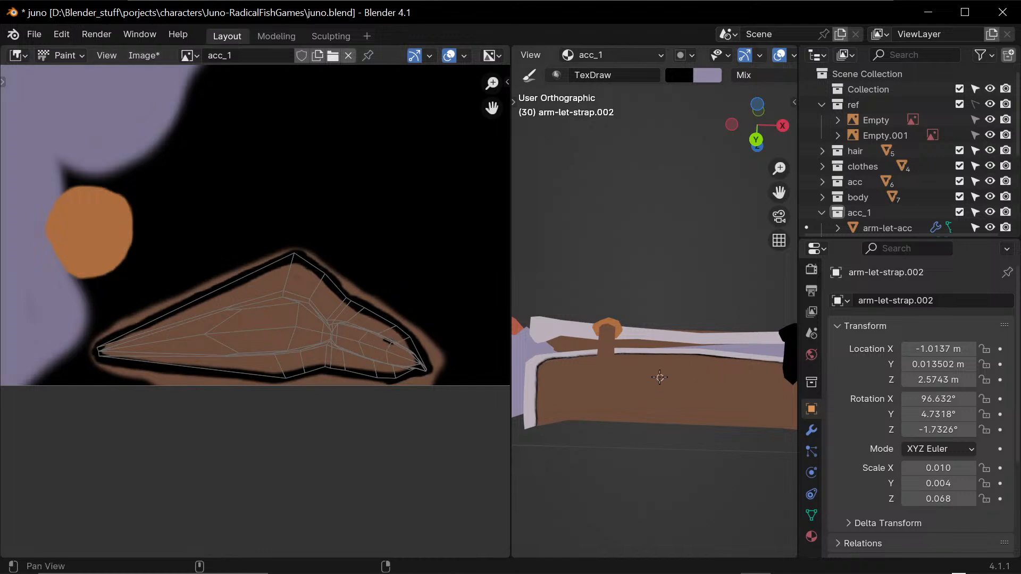
middle_click_drag(631, 342, 718, 355)
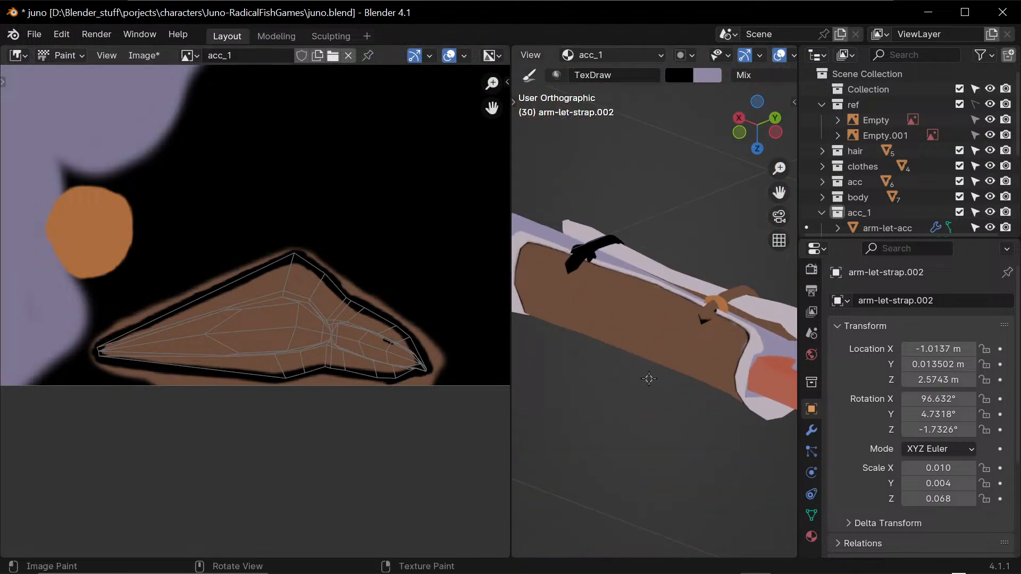
middle_click_drag(721, 252, 625, 276, "shift")
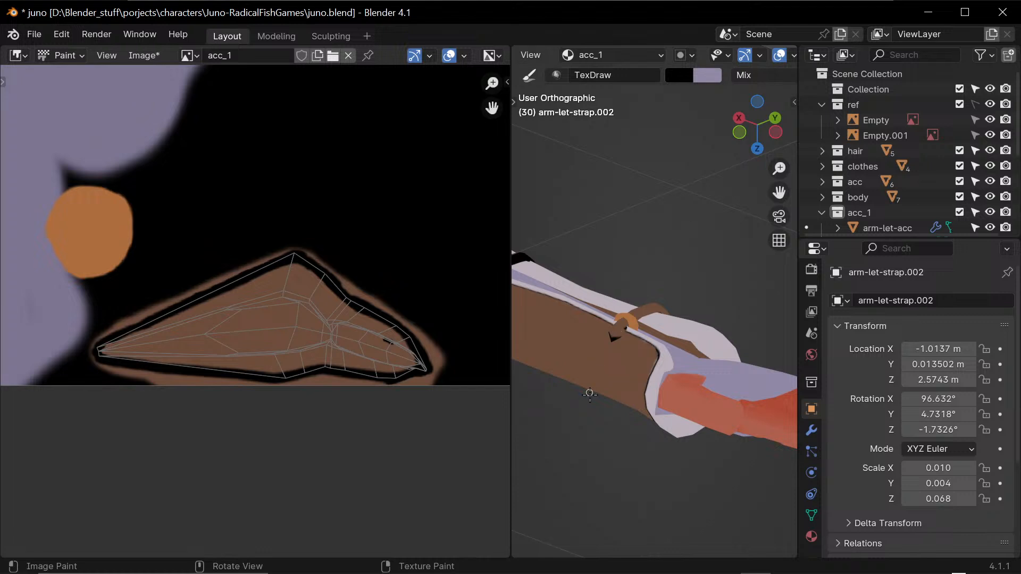
middle_click_drag(590, 394, 554, 353)
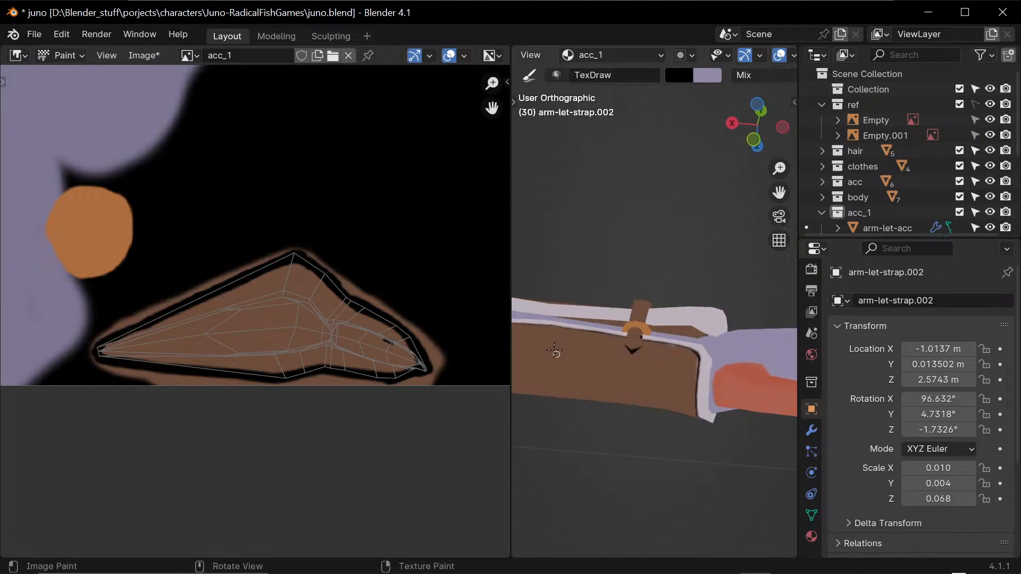
mouse_move(390, 342)
left_mouse_down()
mouse_move(418, 360)
mouse_move(389, 339)
left_mouse_up()
left_click_drag(338, 321, 389, 341)
key("ctrl+z")
left_click_drag(385, 337, 332, 321)
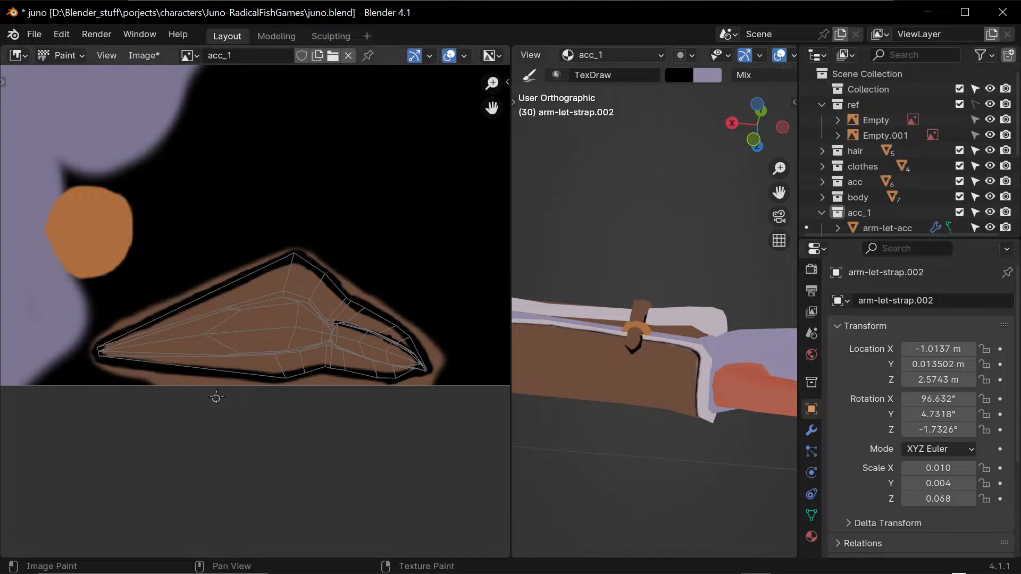
mouse_move(103, 346)
left_mouse_down()
mouse_move(292, 296)
mouse_move(327, 321)
left_mouse_up()
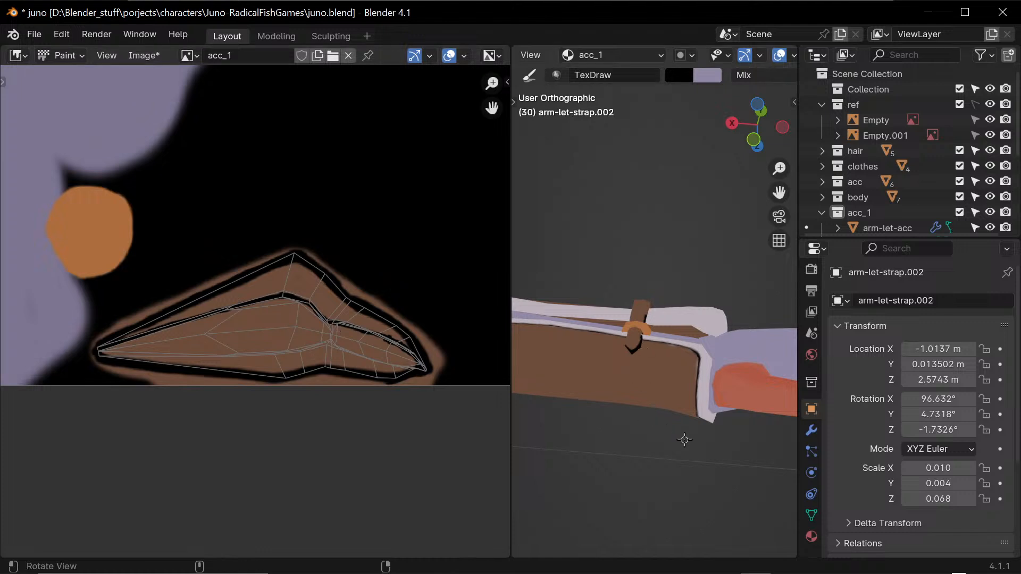
- Sample the strap's brown and paint over the excess black just below the island's left tip
middle_click_drag(665, 431, 652, 410)
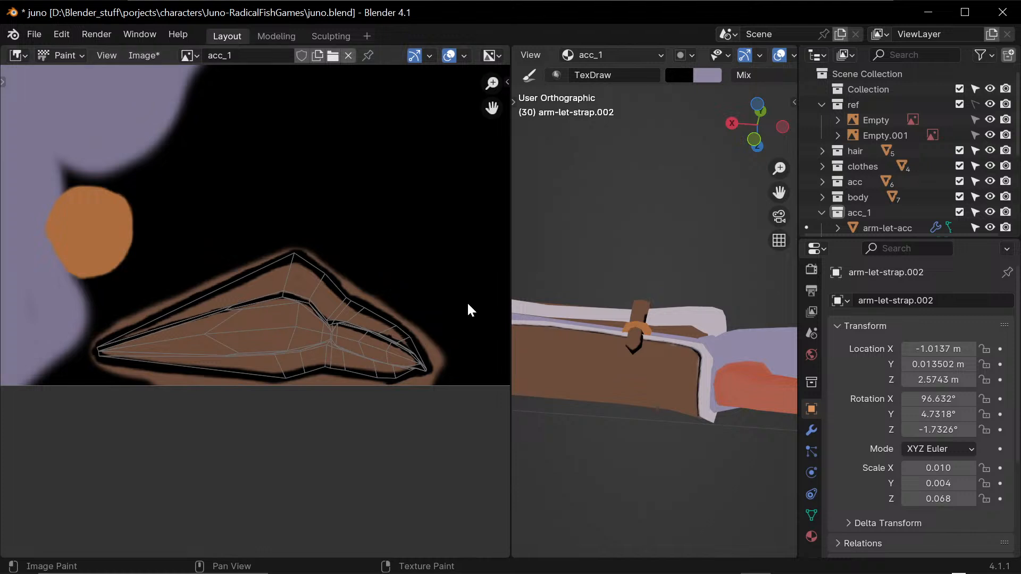
middle_click_drag(612, 239, 564, 333)
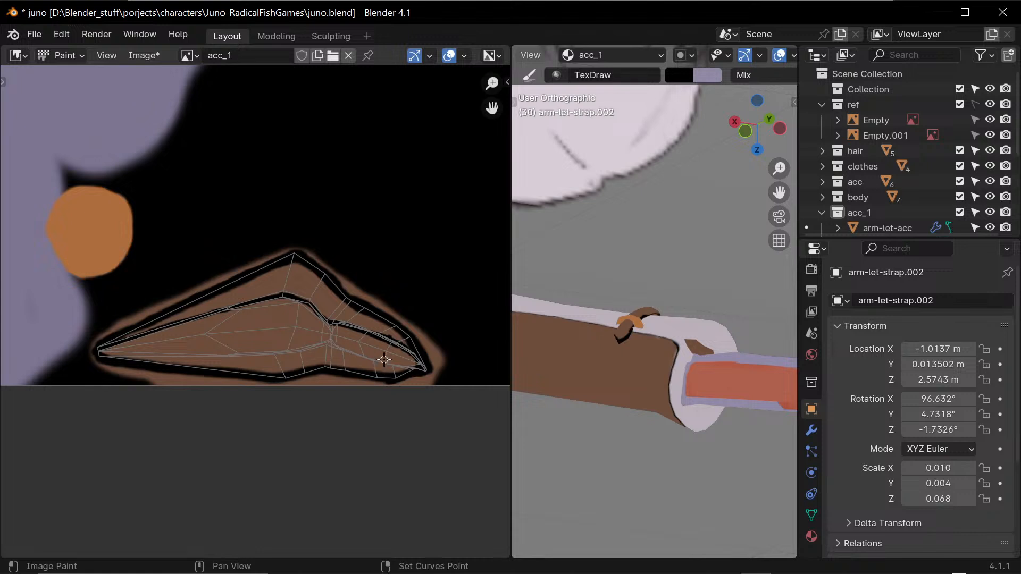
key("s")
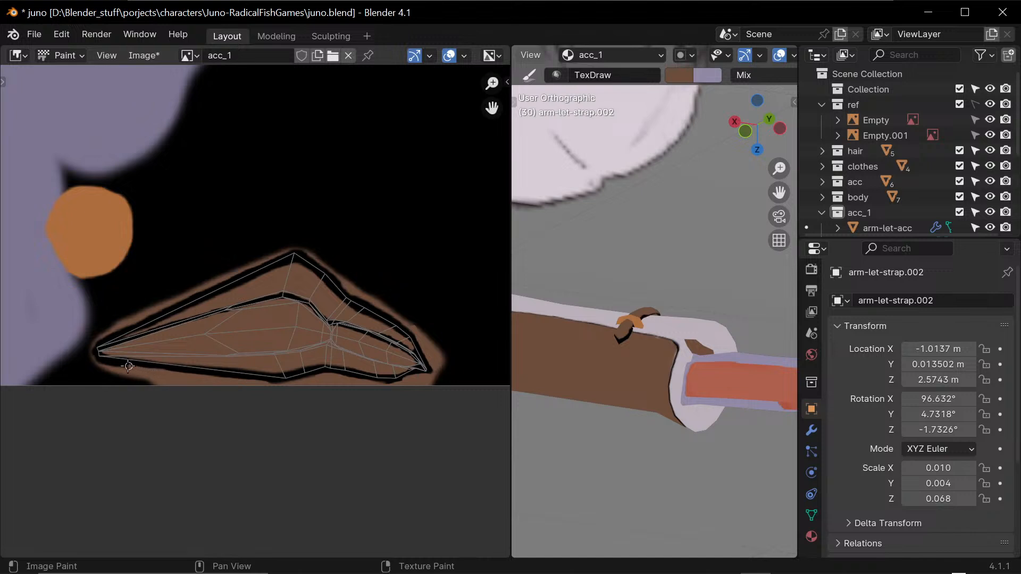
mouse_move(127, 366)
left_mouse_down()
mouse_move(109, 362)
mouse_move(128, 368)
left_mouse_up()
- Try the brush's Stabilize Stroke option with a stroke near the strap island's lower edge
key("n")
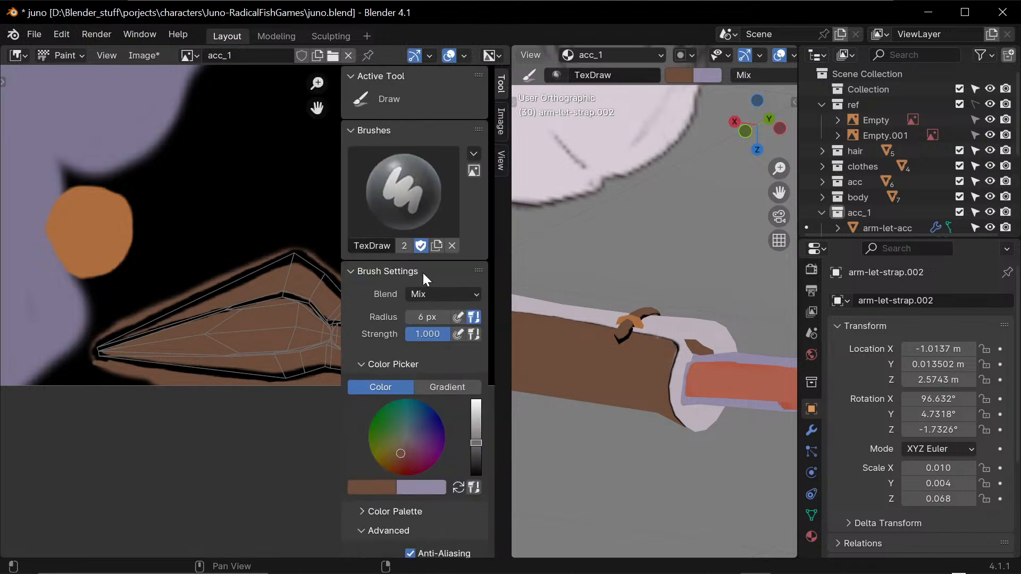
scroll(491, 330, "down", 3)
scroll(490, 329, "down", 4)
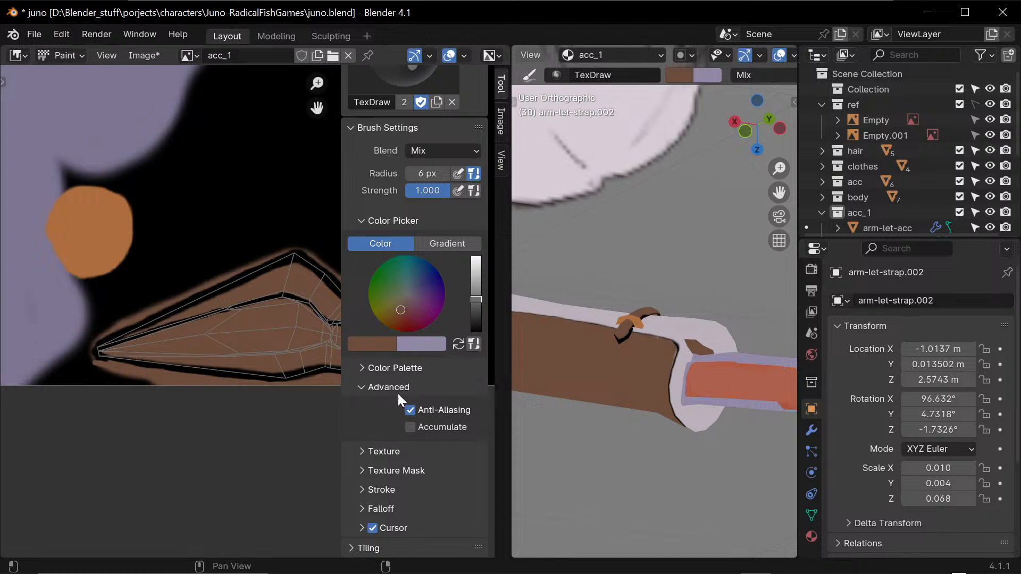
left_click(404, 490)
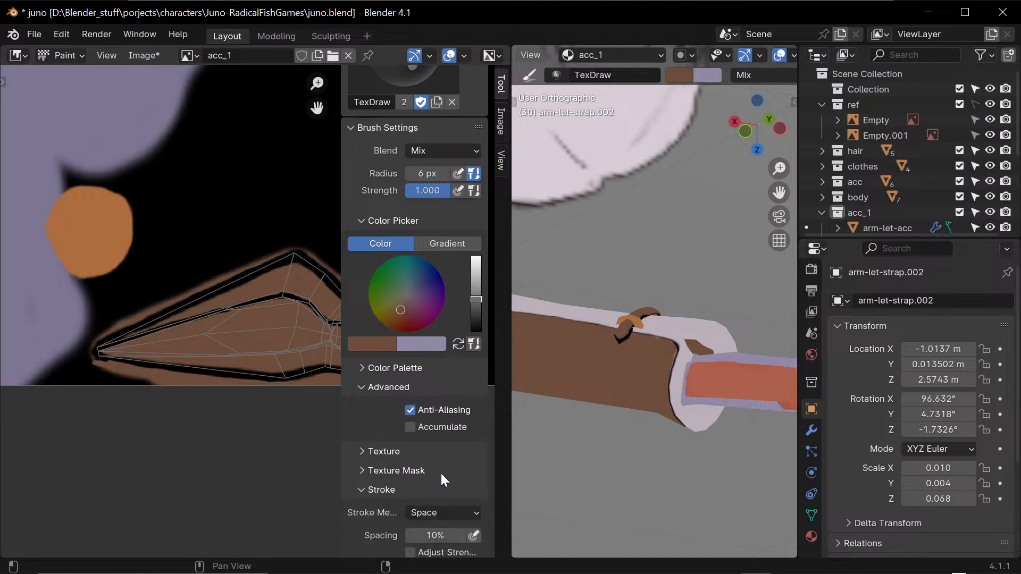
left_click_drag(488, 340, 493, 470)
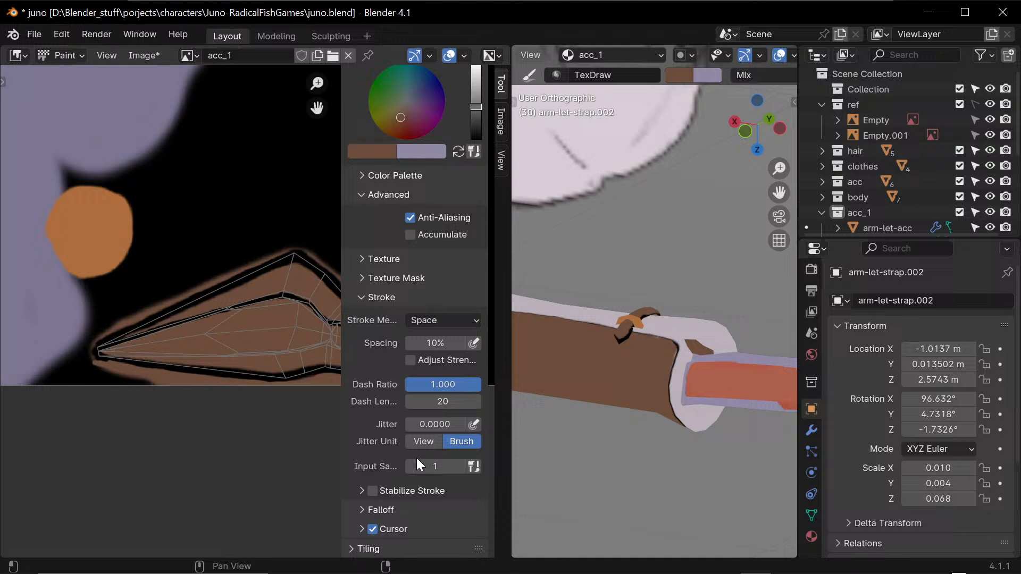
left_click(373, 490)
mouse_move(233, 374)
left_mouse_down()
mouse_move(250, 335)
mouse_move(294, 333)
mouse_move(182, 314)
mouse_move(205, 340)
mouse_move(314, 345)
mouse_move(271, 366)
mouse_move(314, 397)
mouse_move(305, 428)
left_mouse_up()
key("s")
key("ctrl+z")
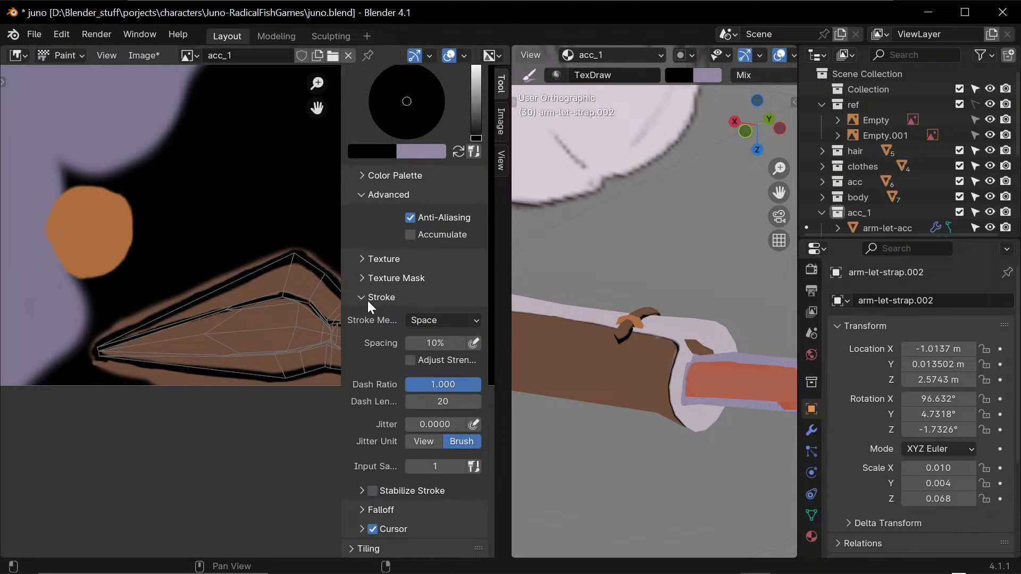
scroll(415, 319, "up", 10)
key("n")
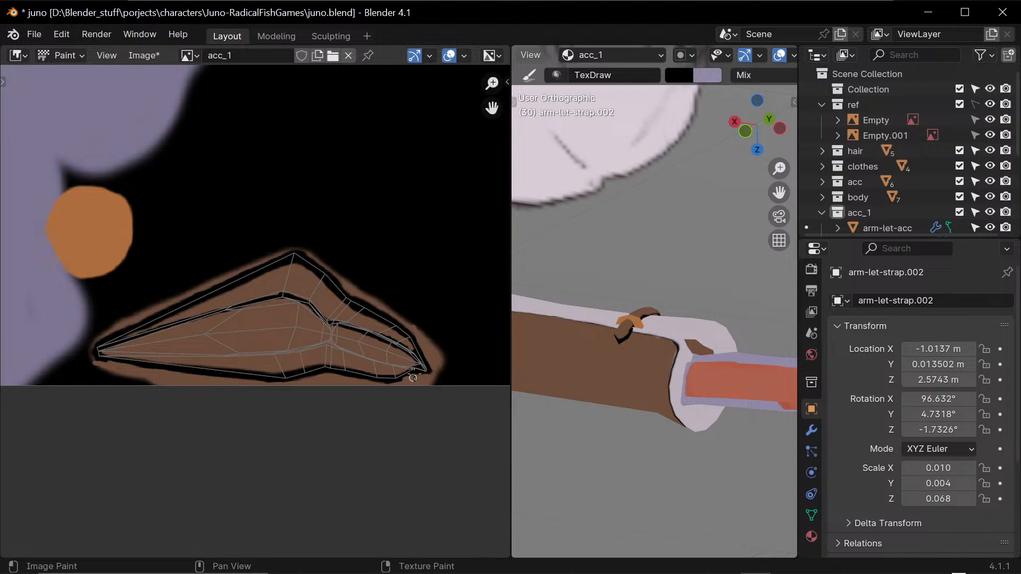
- Sample the strap's brown, reduce the brush size and paint back the excess black inside the outlines at the island's right tip
scroll(413, 377, "up", 5)
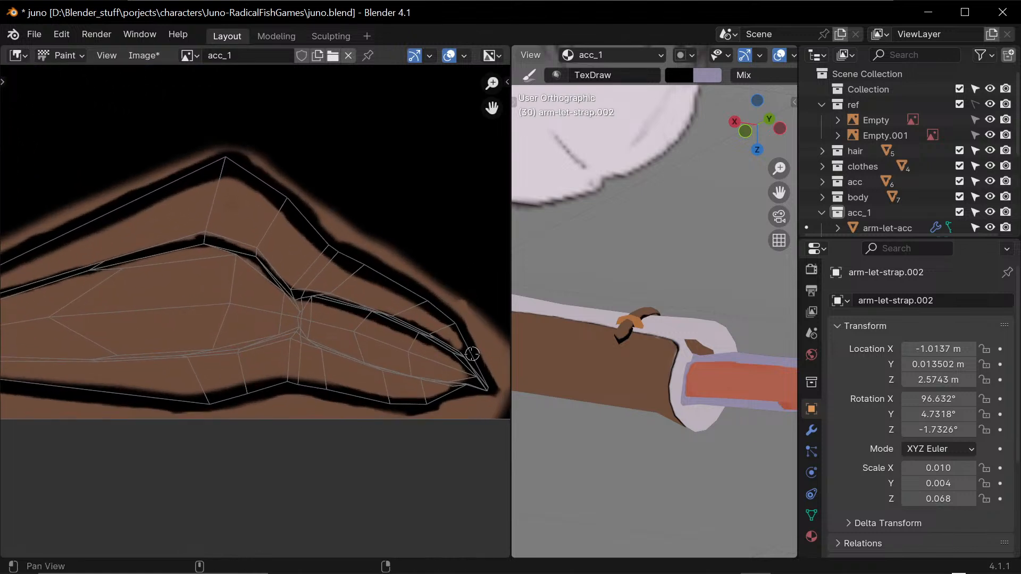
middle_click_drag(473, 354, 374, 415)
scroll(424, 326, "up", 4)
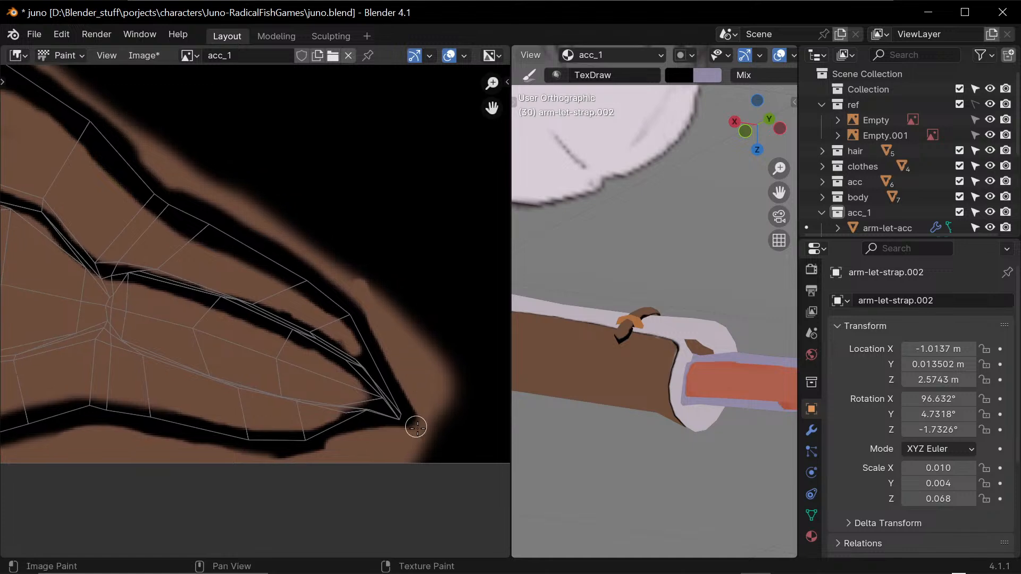
key("s")
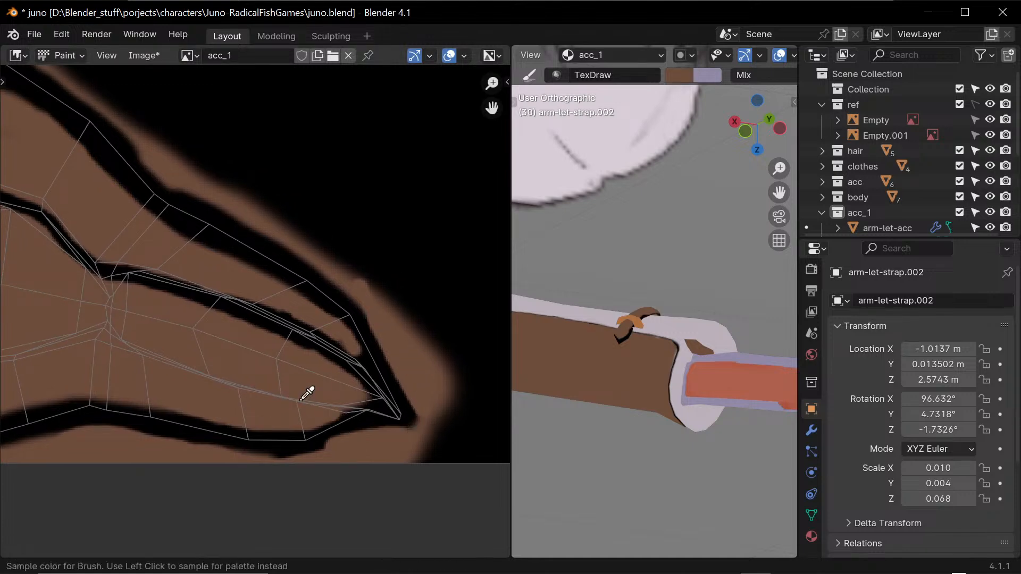
key("f")
left_click(306, 392)
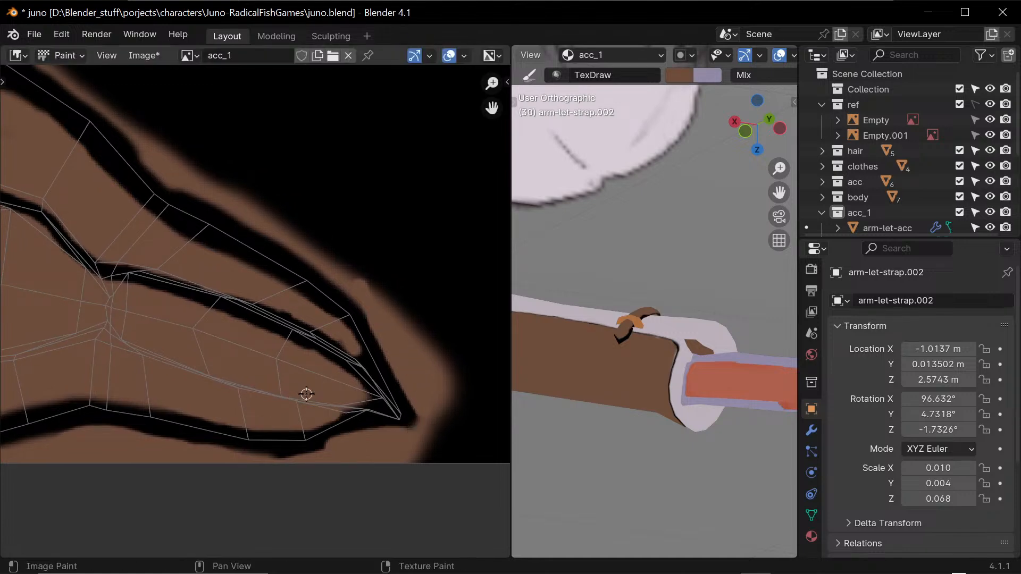
left_click_drag(346, 406, 401, 412)
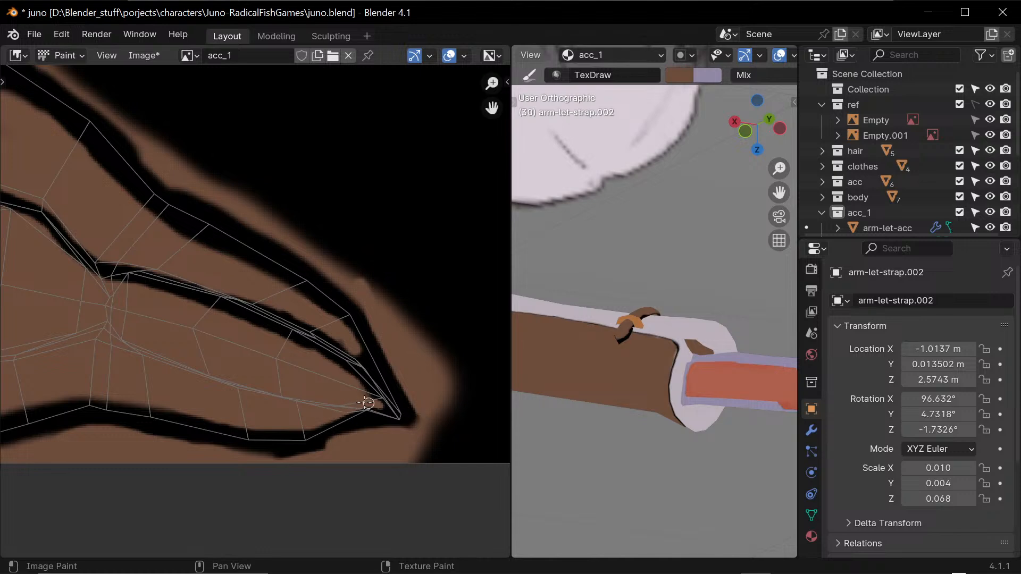
left_click_drag(351, 342, 376, 374)
mouse_move(352, 339)
left_mouse_down()
mouse_move(390, 396)
mouse_move(371, 398)
mouse_move(380, 408)
left_mouse_up()
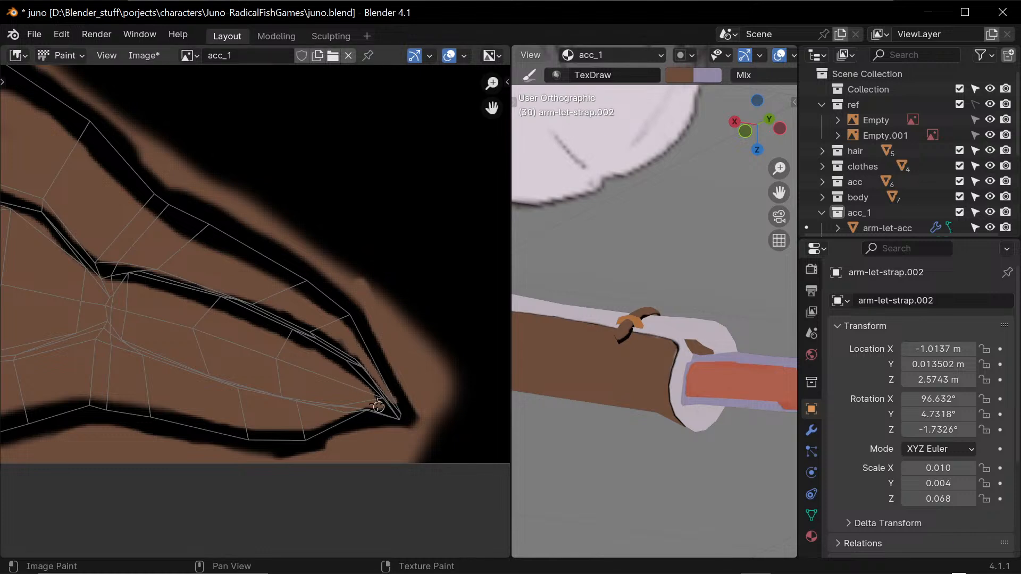
- Try painting brown over the black outline at the strap island's left tip, and undo the stroke
mouse_move(590, 340)
middle_mouse_down()
mouse_move(665, 367)
mouse_move(751, 418)
mouse_move(710, 384)
mouse_move(632, 357)
middle_mouse_up()
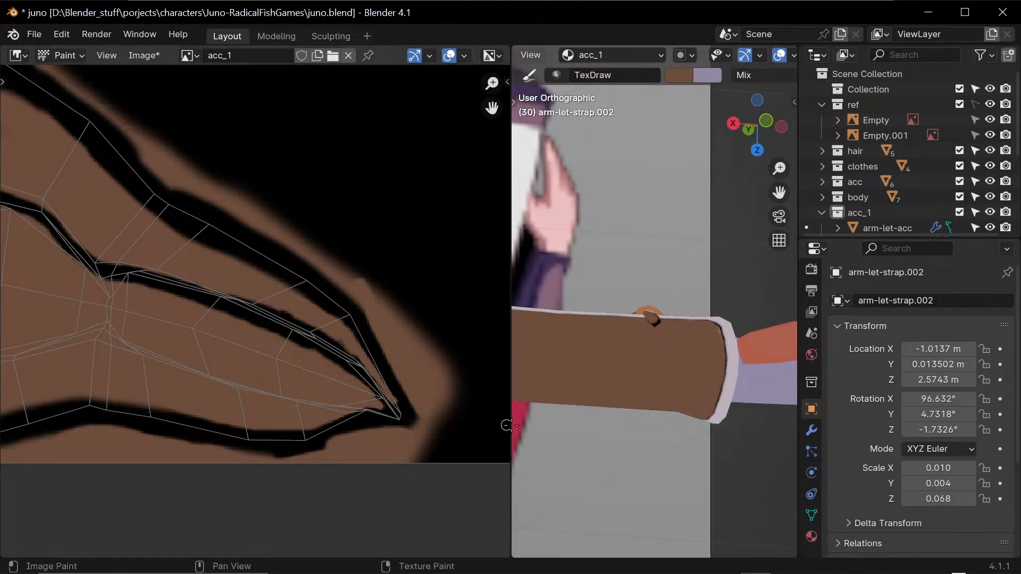
middle_click_drag(32, 336, 266, 399)
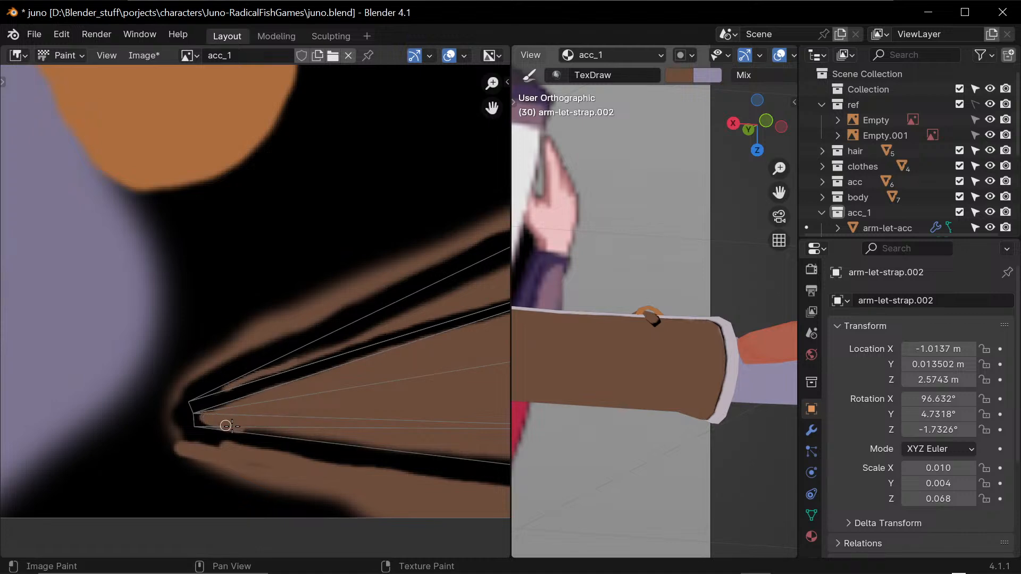
mouse_move(229, 414)
left_mouse_down()
mouse_move(228, 392)
mouse_move(213, 388)
left_mouse_up()
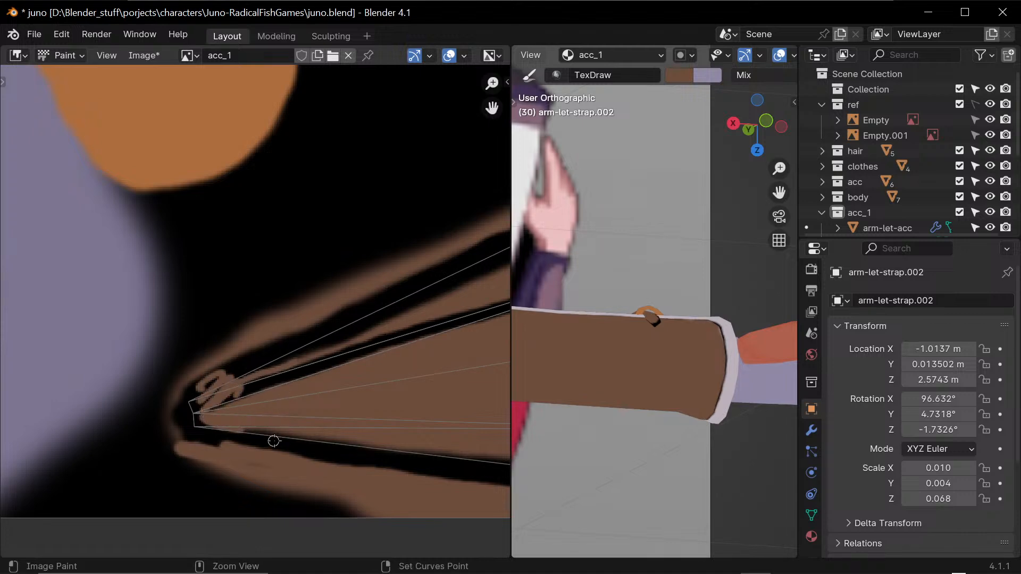
key("ctrl+z")
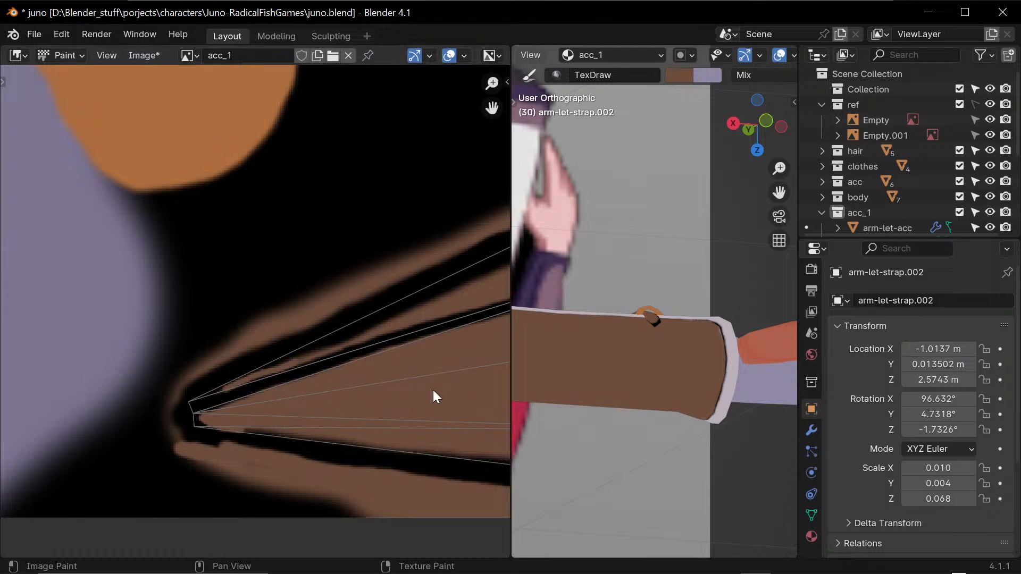
- Sample the outline's black and fill in the upper edge of the middle fold line just left of its peak
middle_click_drag(463, 394, 314, 352)
mouse_move(420, 392)
middle_mouse_down()
mouse_move(325, 373)
mouse_move(297, 389)
middle_mouse_up()
mouse_move(474, 367)
middle_mouse_down()
mouse_move(350, 410)
mouse_move(294, 458)
middle_mouse_up()
middle_click_drag(406, 426, 488, 438)
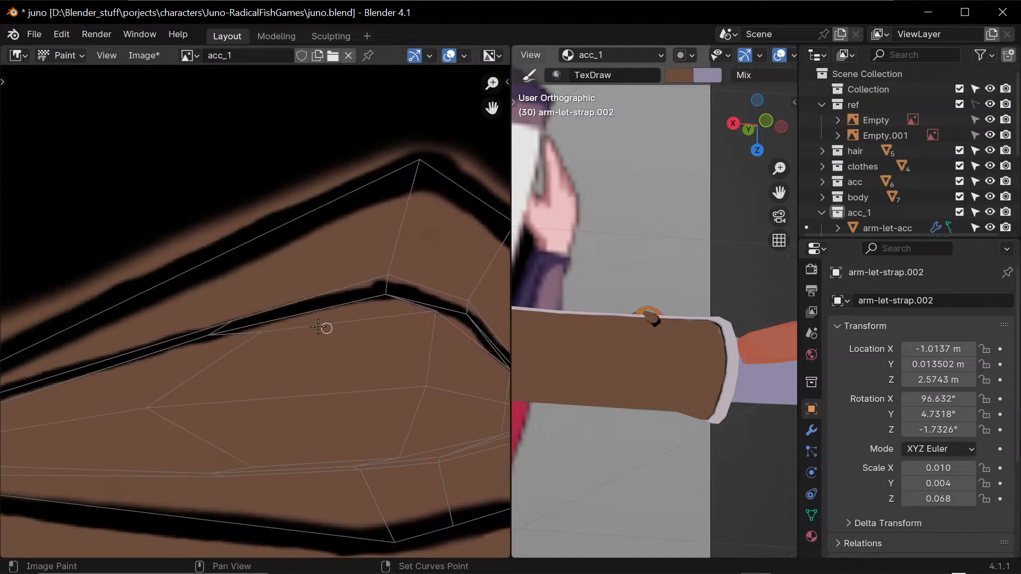
left_click_drag(184, 336, 210, 330)
key("ctrl+z")
key("s")
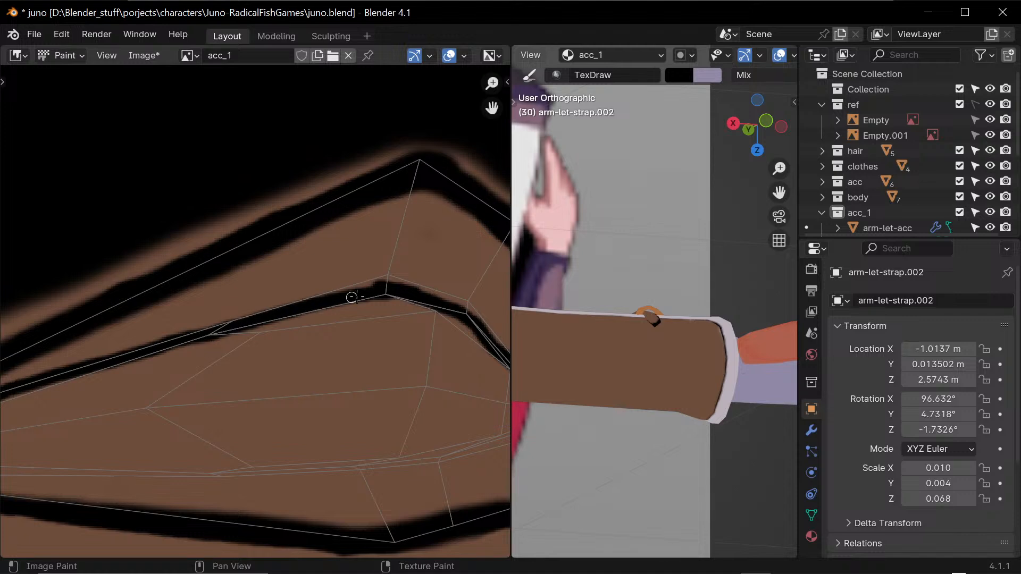
left_click_drag(397, 283, 278, 304)
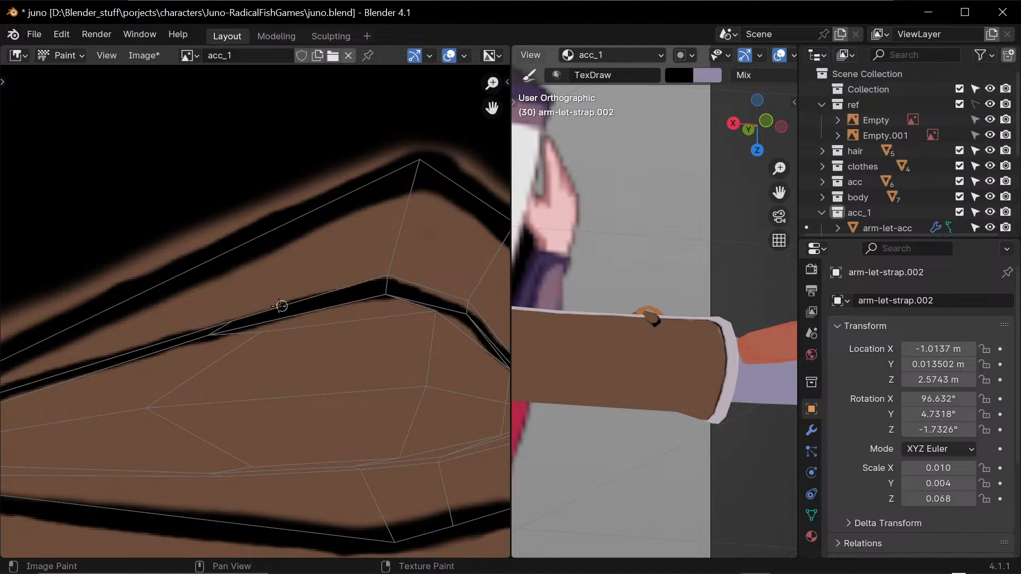
- Thicken the black fold line from its peak down to the notch where the wireframe edges meet
middle_click_drag(480, 314, 293, 293)
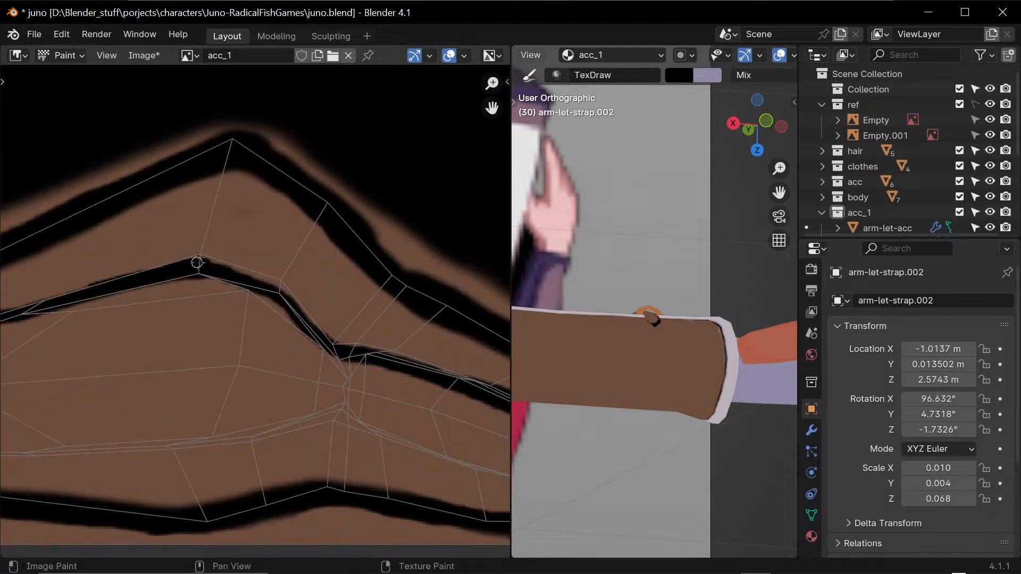
left_click_drag(198, 263, 283, 285)
key("ctrl+z")
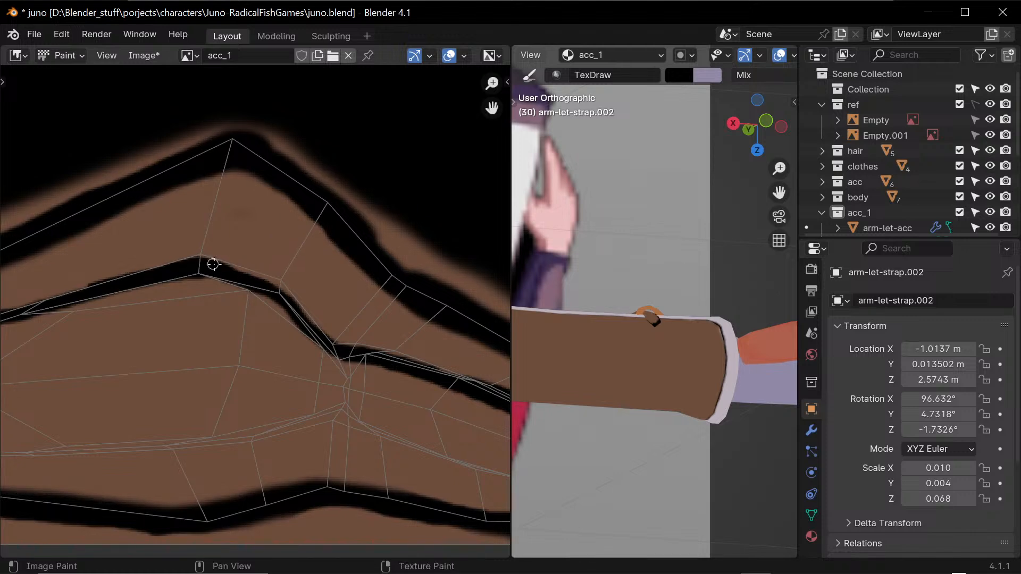
left_click_drag(213, 265, 280, 289)
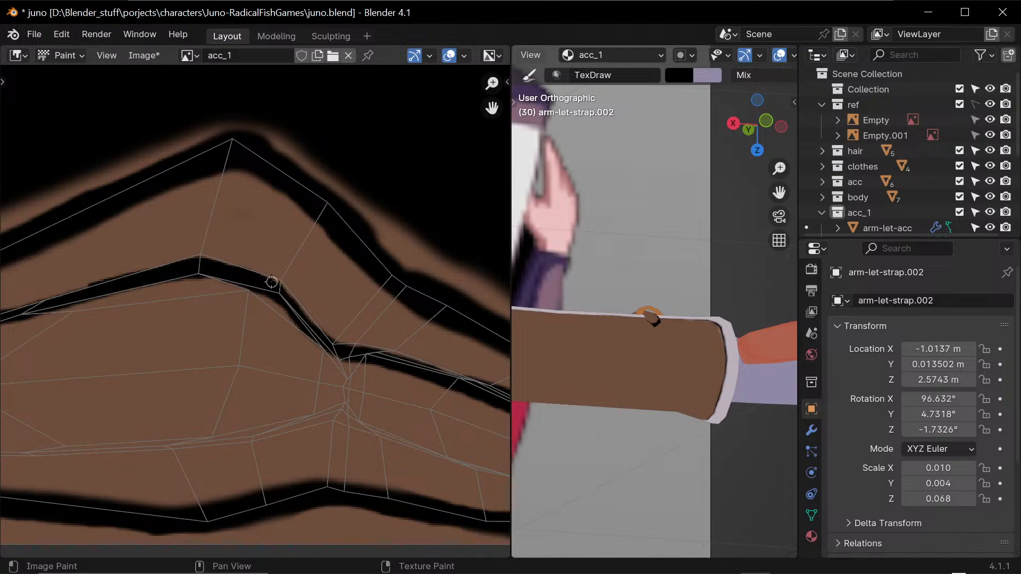
left_click_drag(255, 287, 281, 306)
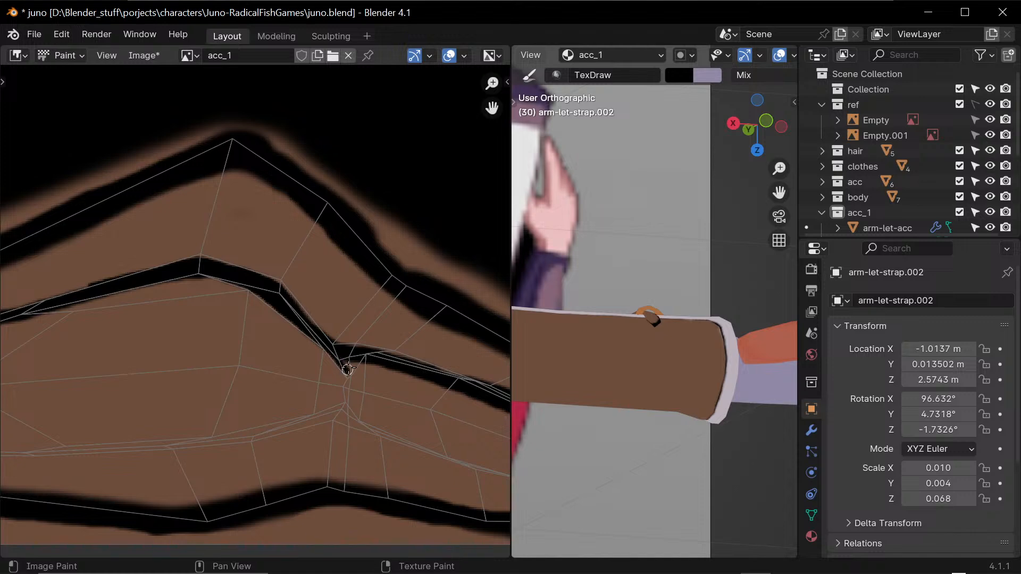
left_click_drag(348, 369, 345, 373)
- Switch back to the strap's brown and paint over the excess black below the fold line, from the notch to the right tip
middle_click_drag(455, 344, 265, 289)
middle_click_drag(423, 368, 356, 349)
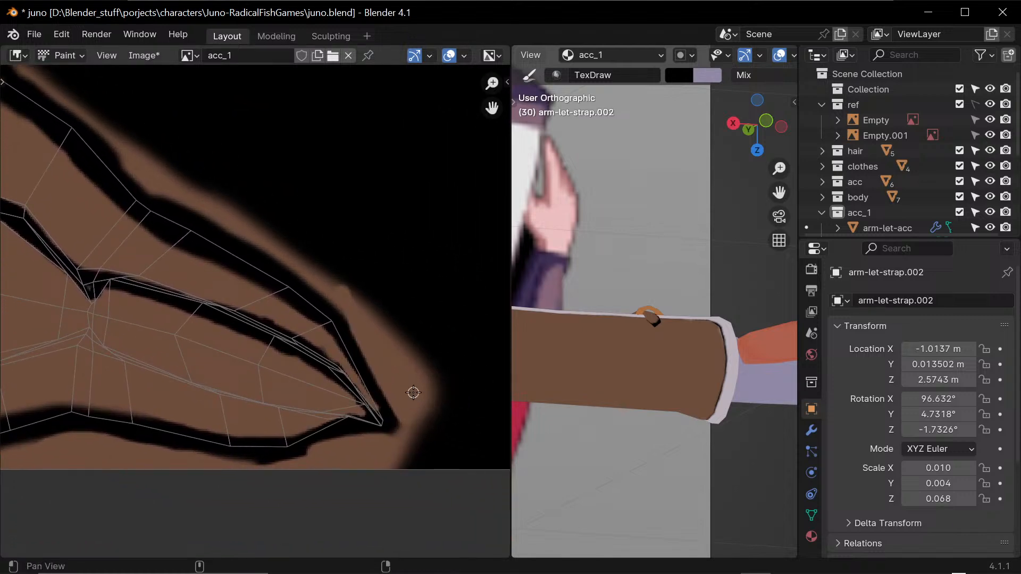
middle_click_drag(198, 276, 260, 277)
key("shift+x")
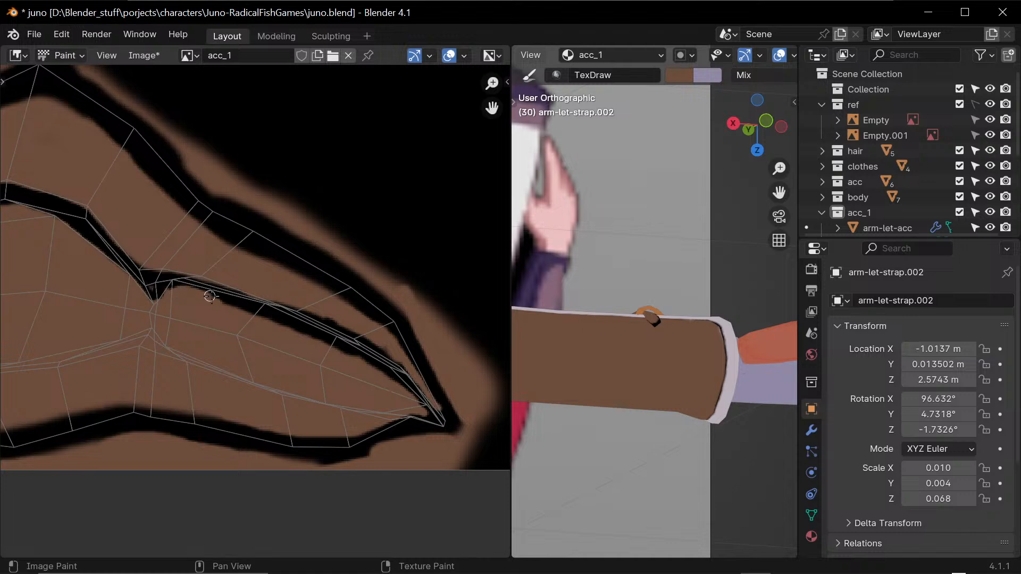
left_click_drag(210, 297, 255, 314)
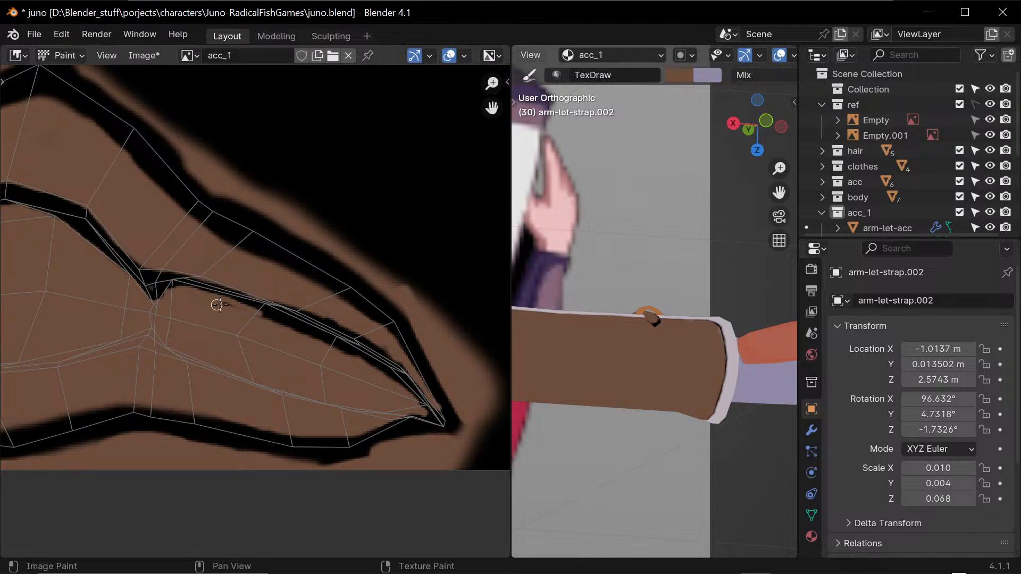
mouse_move(220, 305)
left_mouse_down()
mouse_move(269, 313)
mouse_move(232, 305)
mouse_move(353, 360)
mouse_move(269, 326)
mouse_move(343, 349)
mouse_move(416, 404)
left_mouse_up()
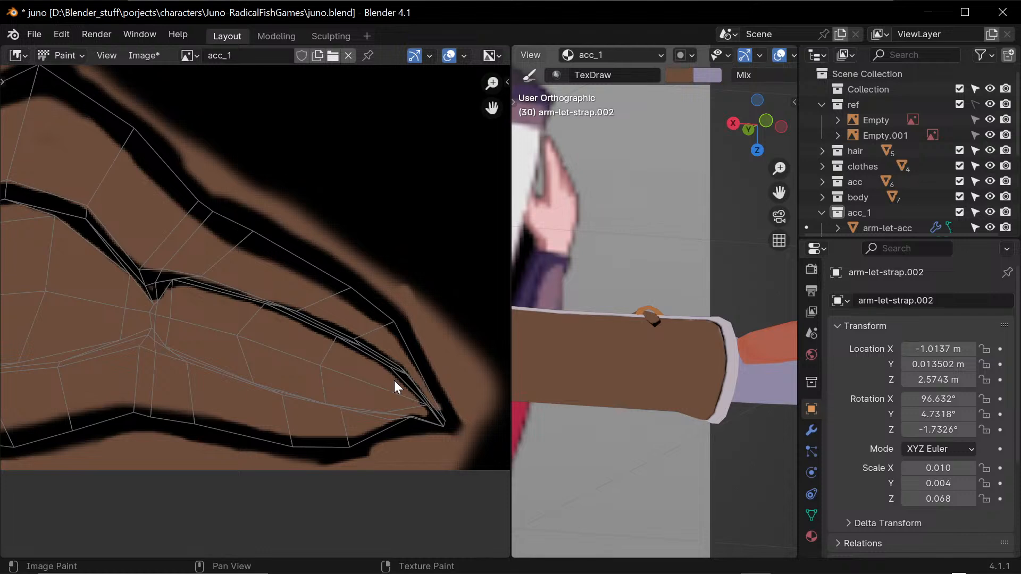
- Trim the upper side of the fold line with brown along the strap island's left part
mouse_move(229, 321)
middle_mouse_down("ctrl")
mouse_move(330, 312)
mouse_move(293, 353)
mouse_move(212, 319)
mouse_move(326, 455)
middle_mouse_up("ctrl")
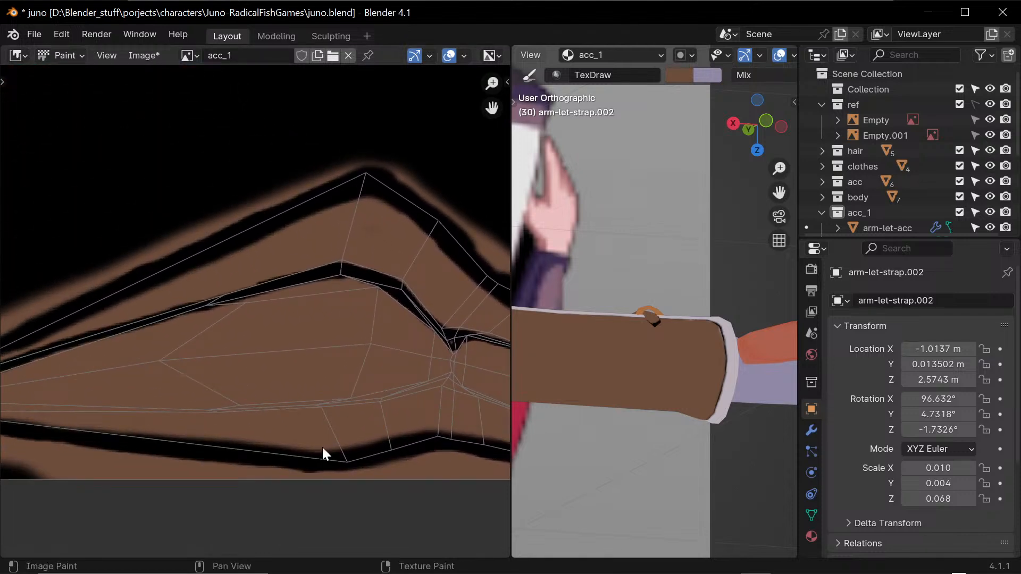
middle_click_drag(213, 342, 338, 390)
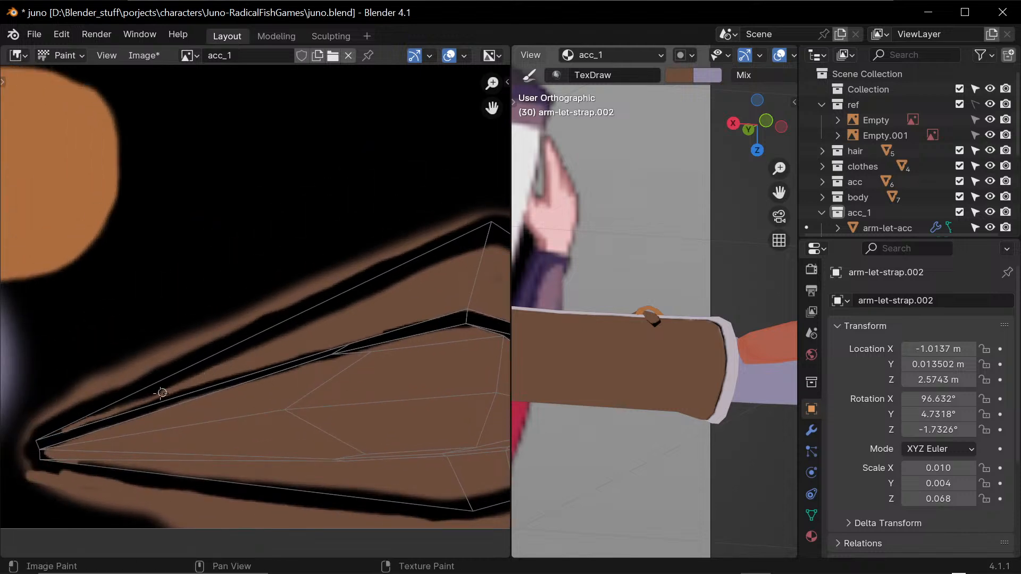
left_click_drag(115, 409, 266, 350)
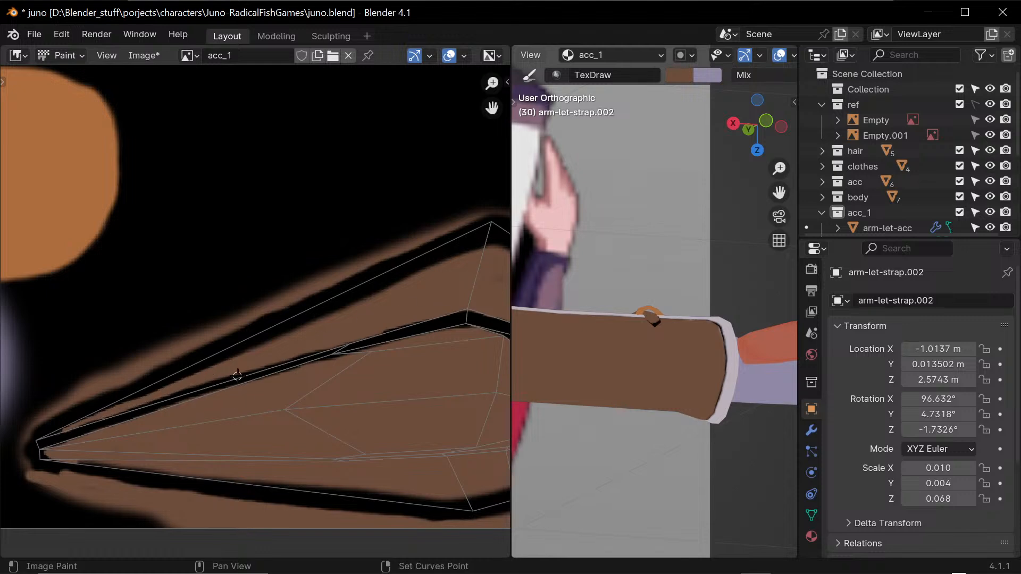
key("s")
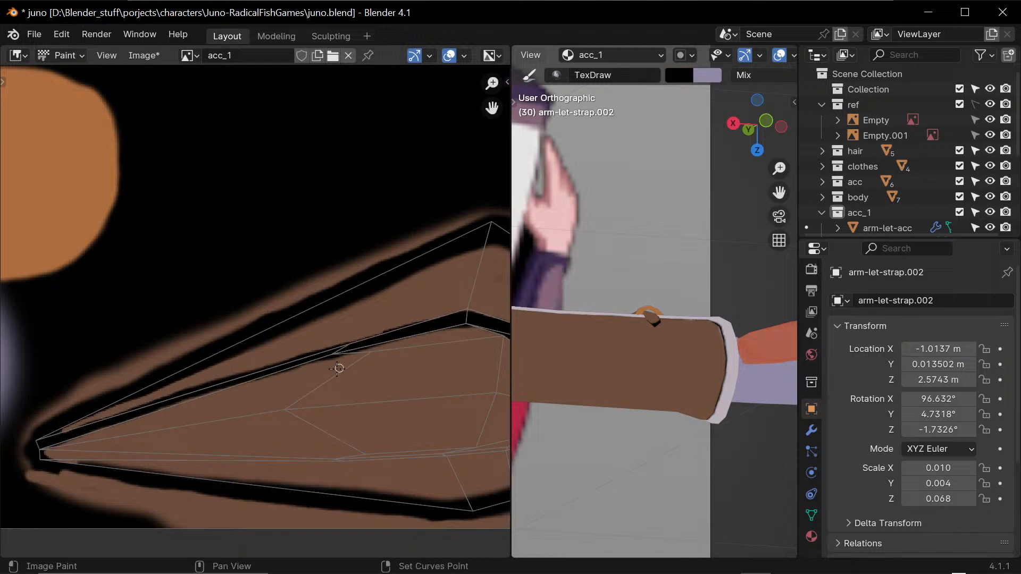
key("s")
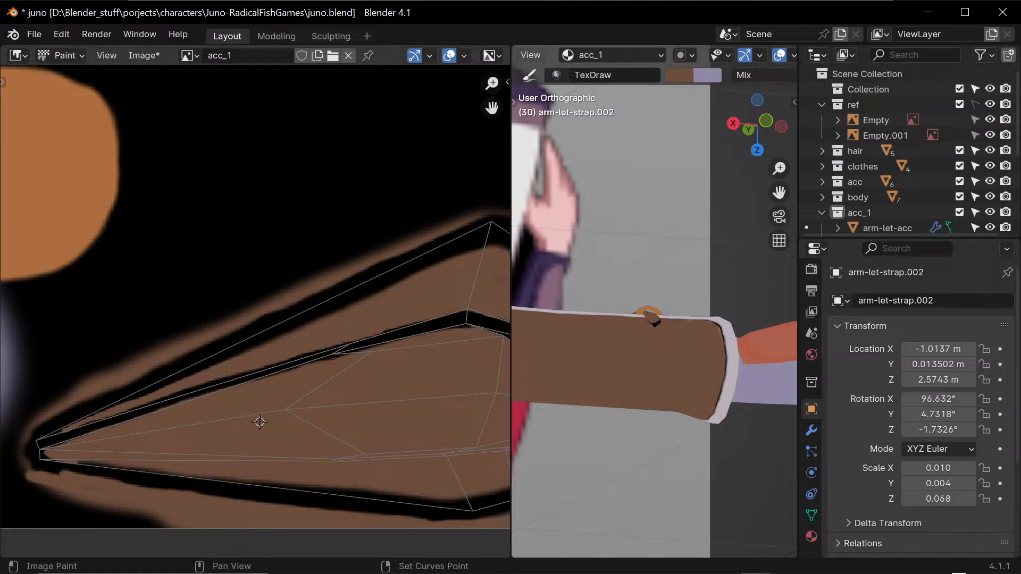
- Paint brown over the black outline at the very end of the strap island's right tip
middle_click_drag(263, 436, 357, 400, "shift")
middle_click_drag(375, 349, 328, 343, "shift")
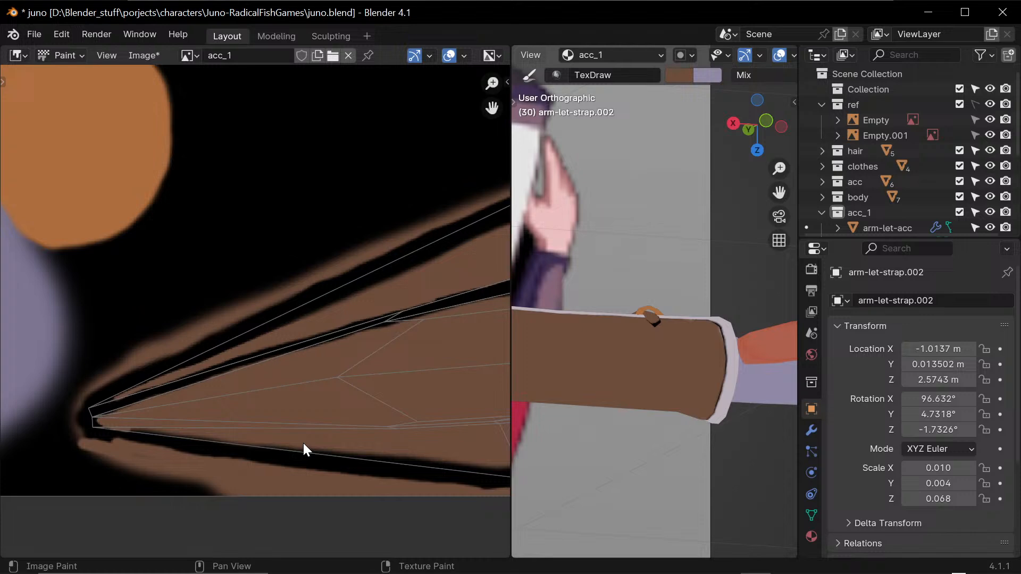
scroll(421, 367, "up", 4)
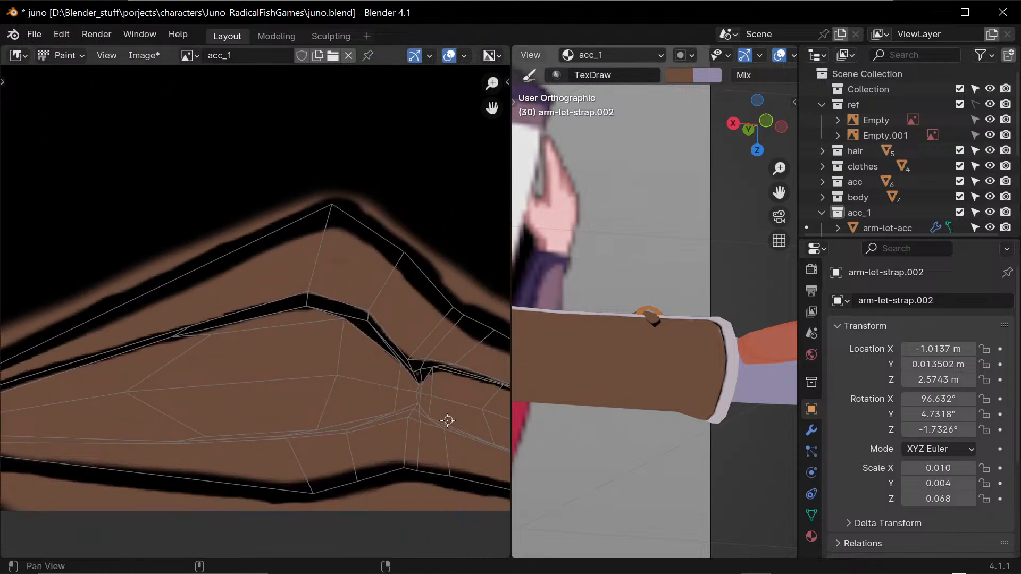
left_click_drag(442, 417, 325, 391, "alt")
left_click_drag(406, 414, 289, 393, "alt")
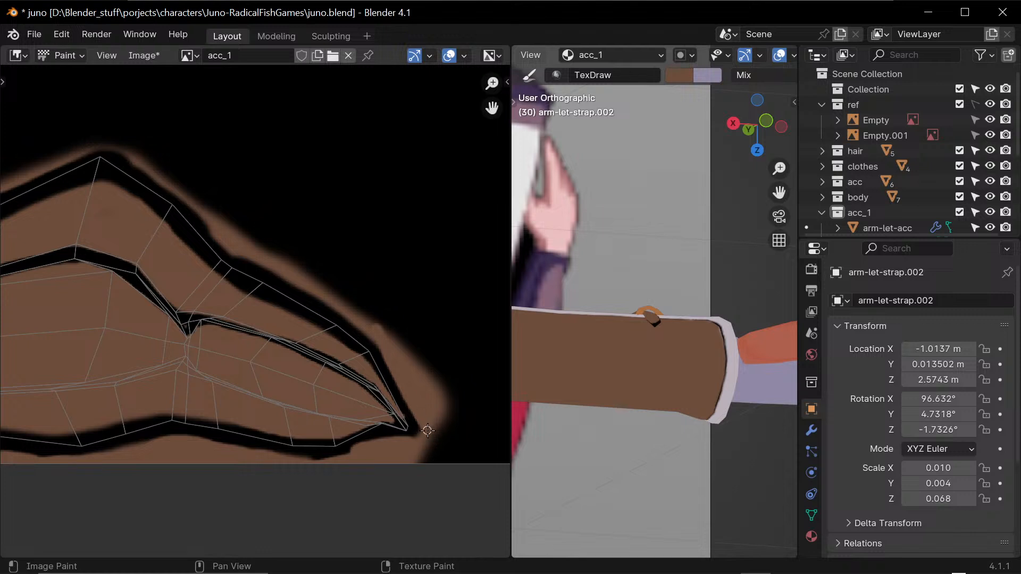
mouse_move(427, 431)
left_mouse_down()
mouse_move(417, 411)
mouse_move(416, 430)
left_mouse_up()
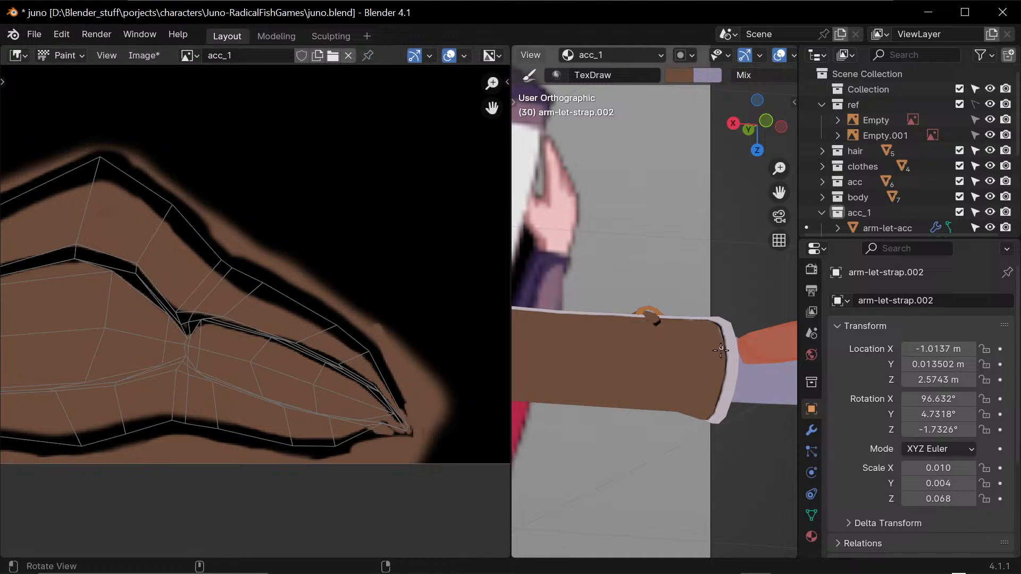
- Enlarge the brush and paint brown over the black edge on the strap's hanging end directly on the 3D model
left_click_drag(721, 351, 711, 253, "alt")
left_click_drag(615, 413, 606, 452, "alt+shift")
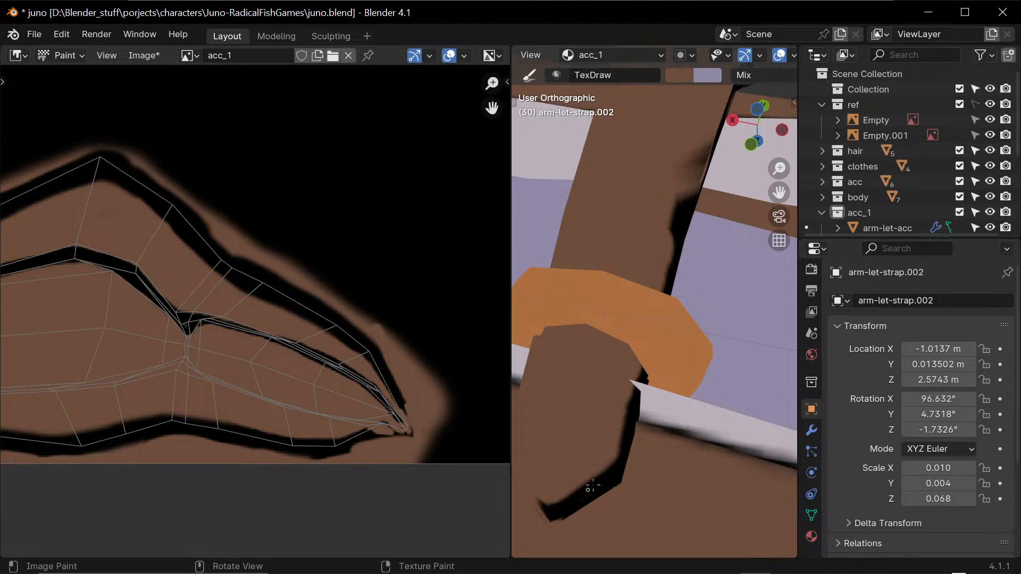
key("f")
left_click(591, 475)
left_click_drag(577, 490, 601, 472)
middle_click_drag(622, 488, 599, 417)
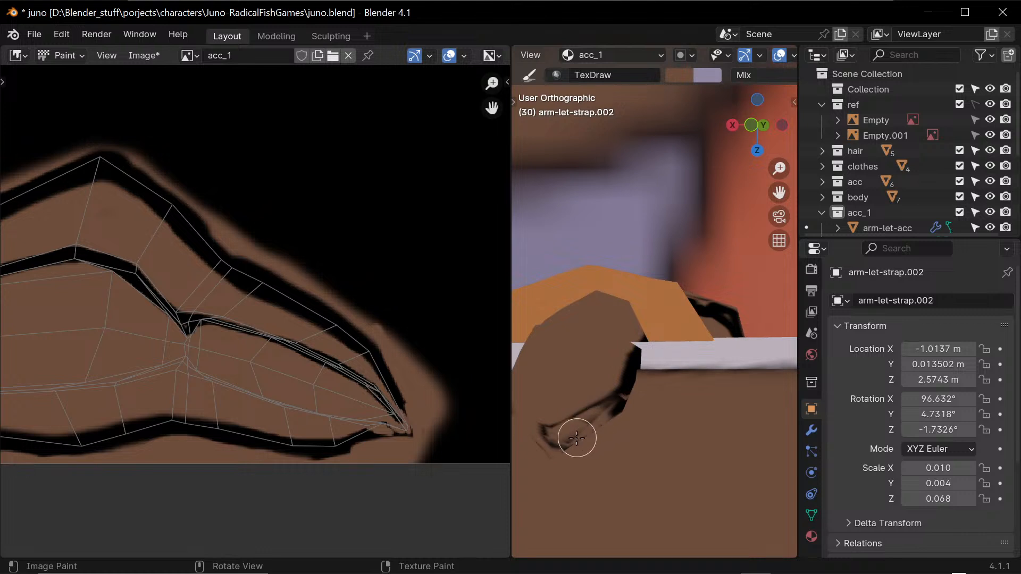
mouse_move(576, 438)
left_mouse_down()
mouse_move(596, 420)
mouse_move(557, 432)
mouse_move(575, 414)
mouse_move(556, 433)
mouse_move(604, 399)
mouse_move(601, 418)
mouse_move(646, 365)
mouse_move(615, 369)
mouse_move(624, 344)
mouse_move(597, 388)
mouse_move(585, 454)
mouse_move(610, 366)
mouse_move(603, 410)
left_mouse_up()
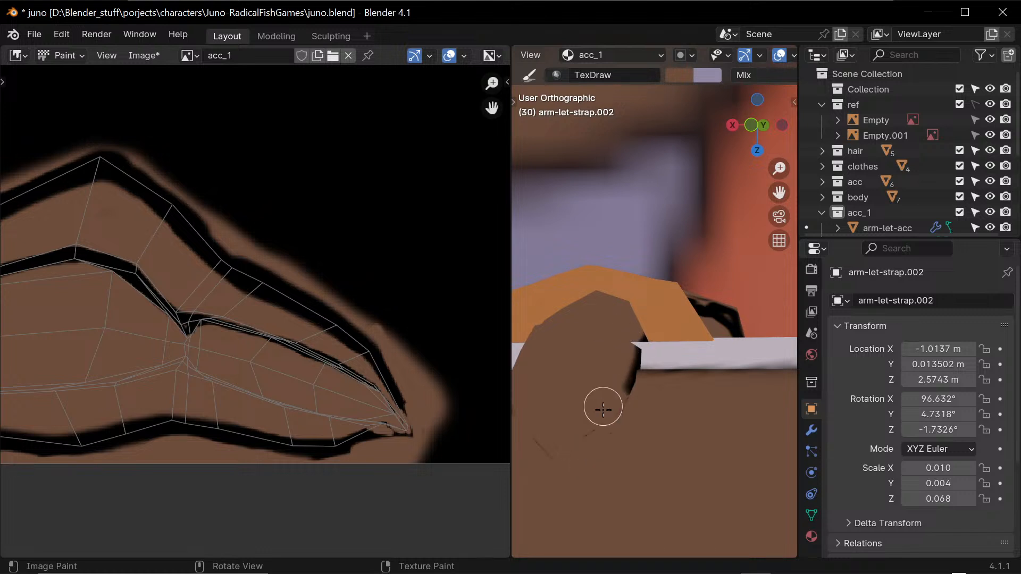
mouse_move(604, 459)
middle_mouse_down()
mouse_move(629, 426)
mouse_move(623, 417)
middle_mouse_up()
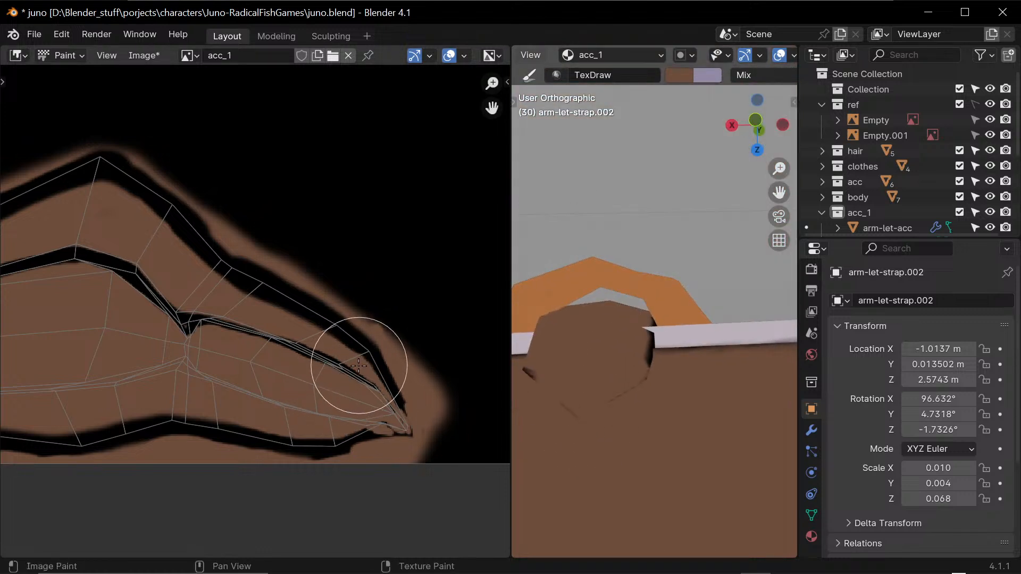
- Shrink the brush, sample black and repaint the fold line near the strap island's right tip in the texture
key("f")
left_click(313, 400)
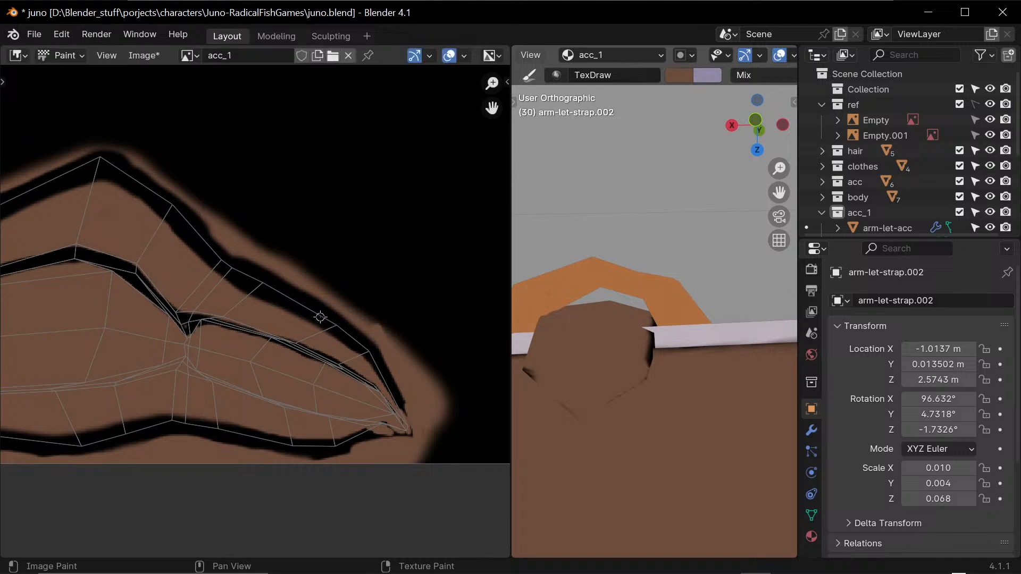
key("s")
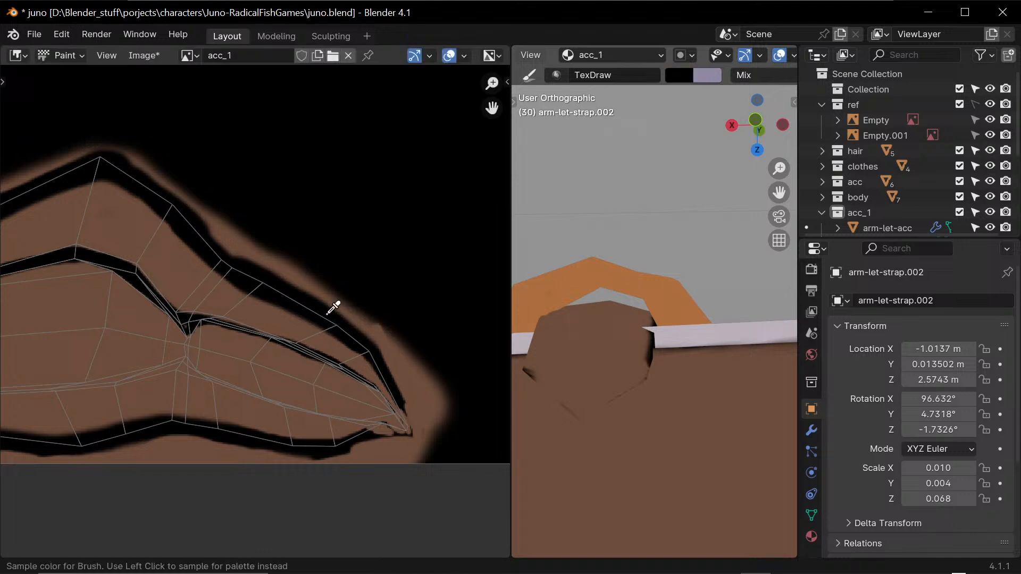
key("f")
left_click(375, 385)
mouse_move(372, 388)
left_mouse_down()
mouse_move(402, 423)
mouse_move(393, 416)
left_mouse_up()
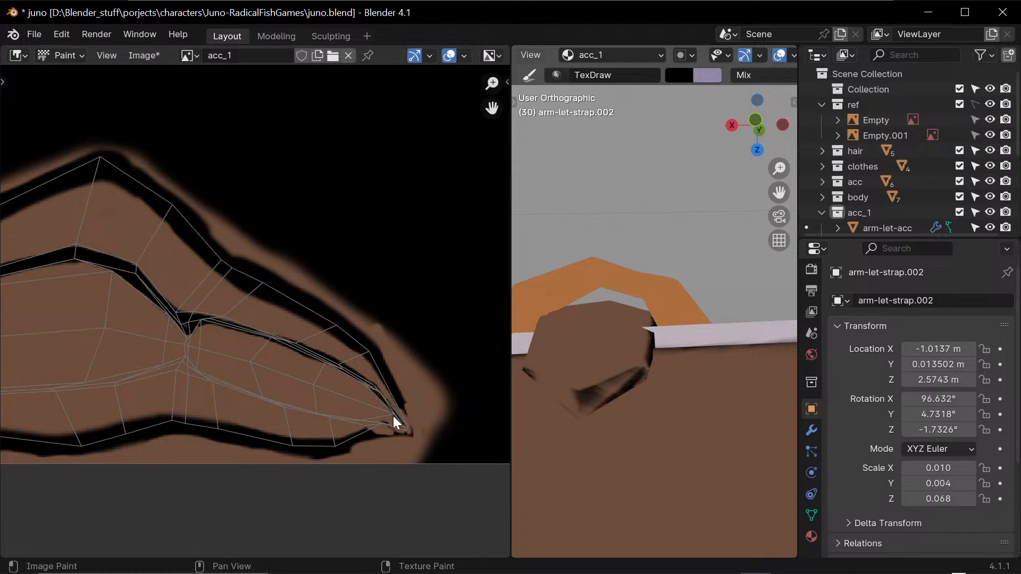
- Sample the strap's brown and trim the outer side of the lower outline near the island's right tip
mouse_move(393, 416)
middle_mouse_down()
mouse_move(474, 413)
mouse_move(445, 430)
middle_mouse_up()
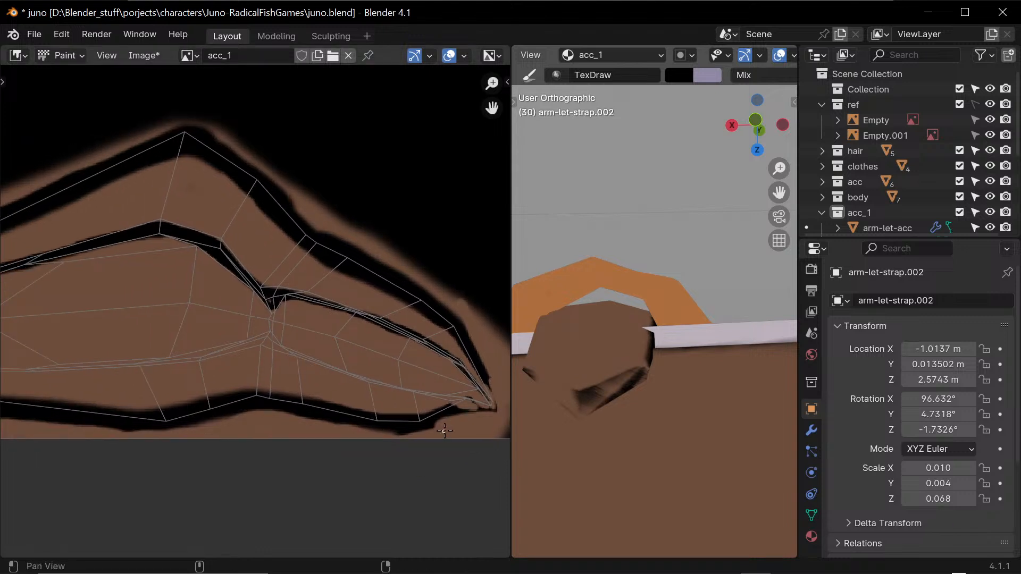
key("s")
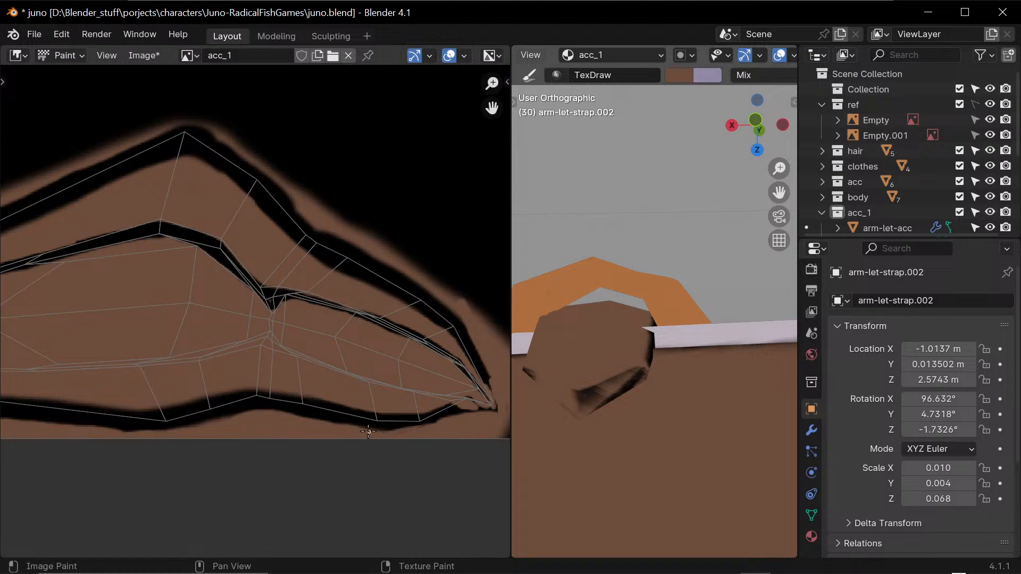
left_click_drag(368, 431, 423, 420)
middle_click_drag(121, 293, 309, 350)
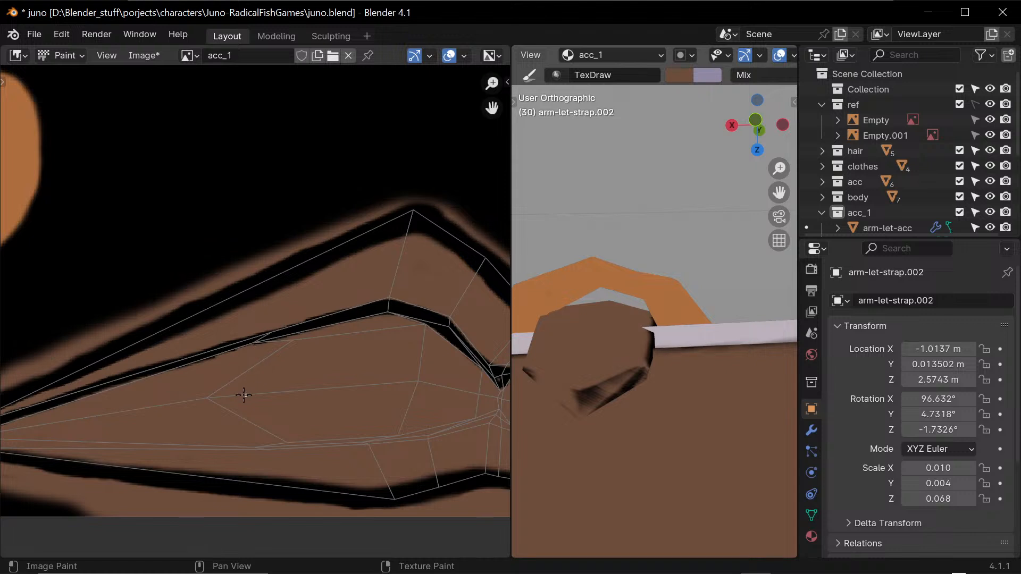
middle_click_drag(247, 397, 282, 451)
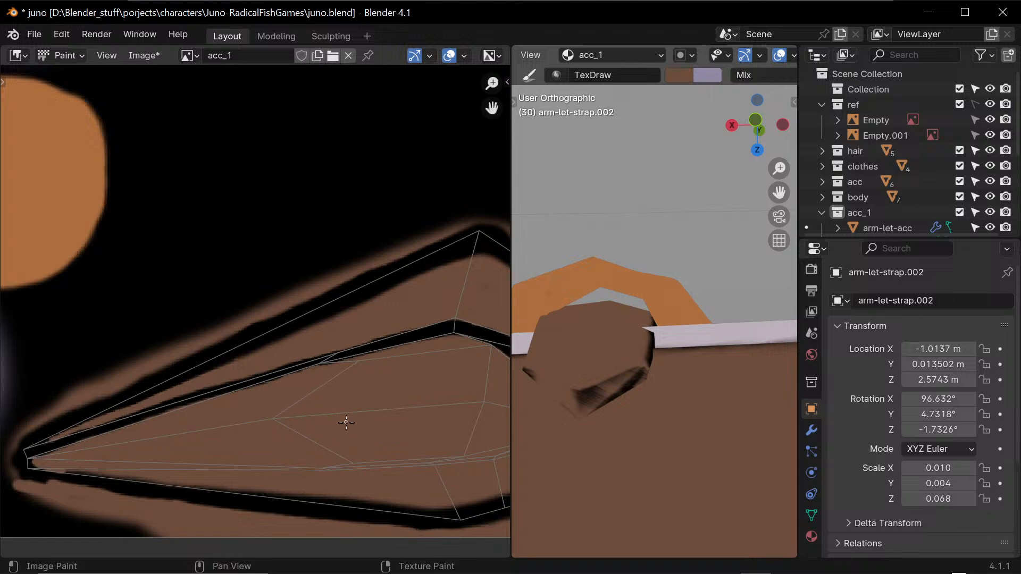
- Look over the full acc_1 texture and the strap island, and examine the strap's edges from the side on the model
scroll(351, 327, "down", 4, "shift")
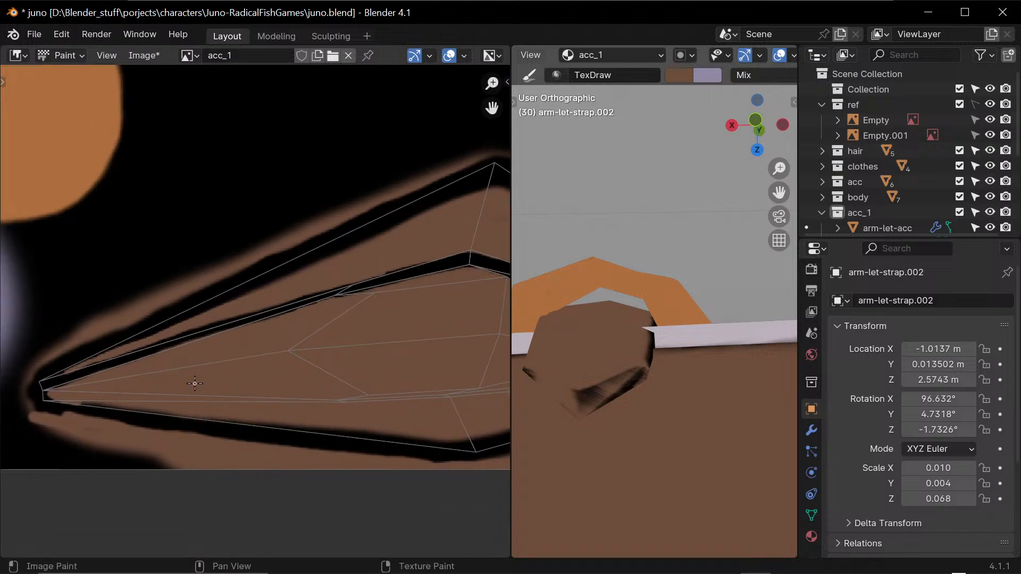
scroll(392, 303, "down", 8)
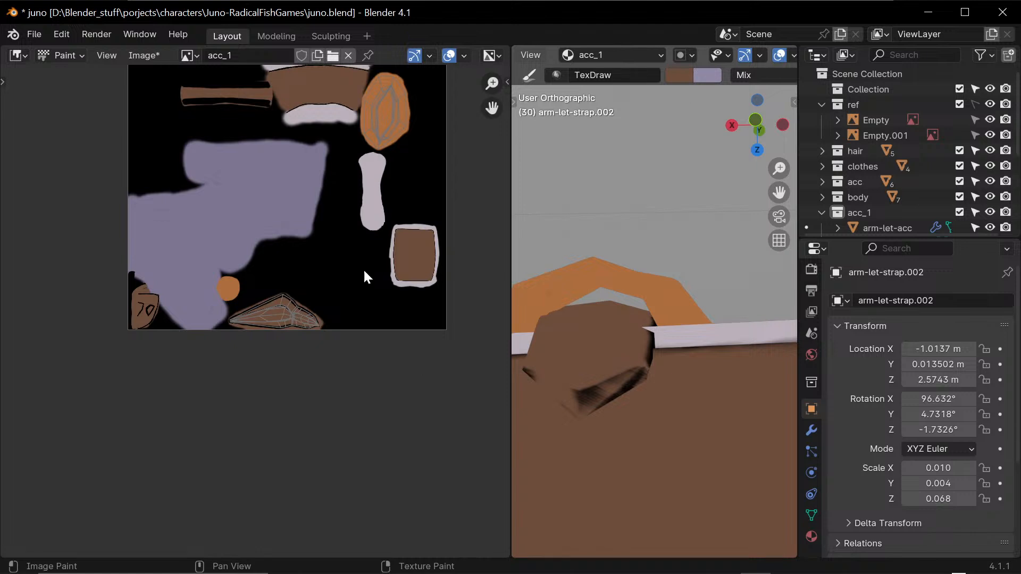
middle_click_drag(438, 220, 354, 314)
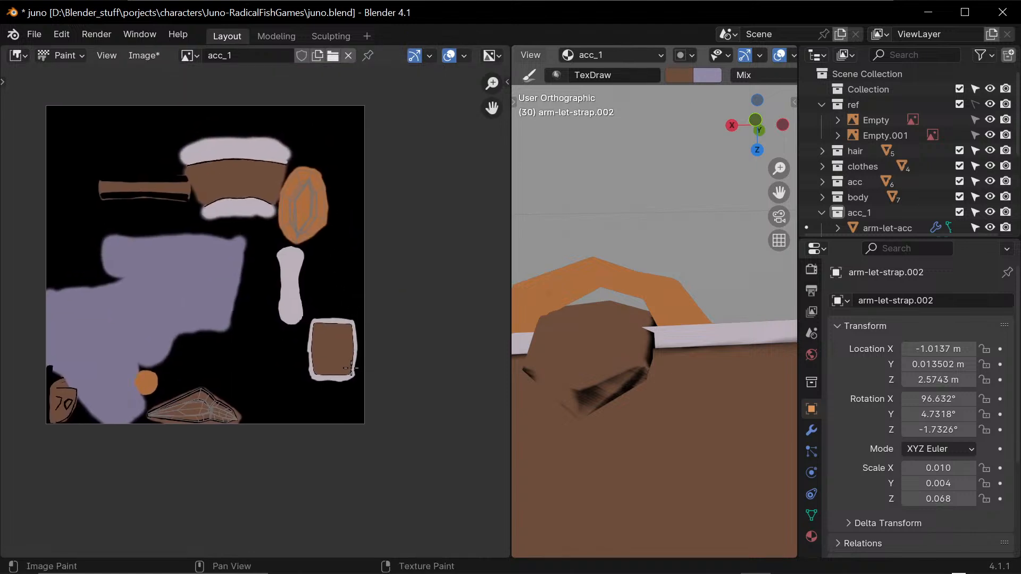
middle_click_drag(298, 397, 318, 359)
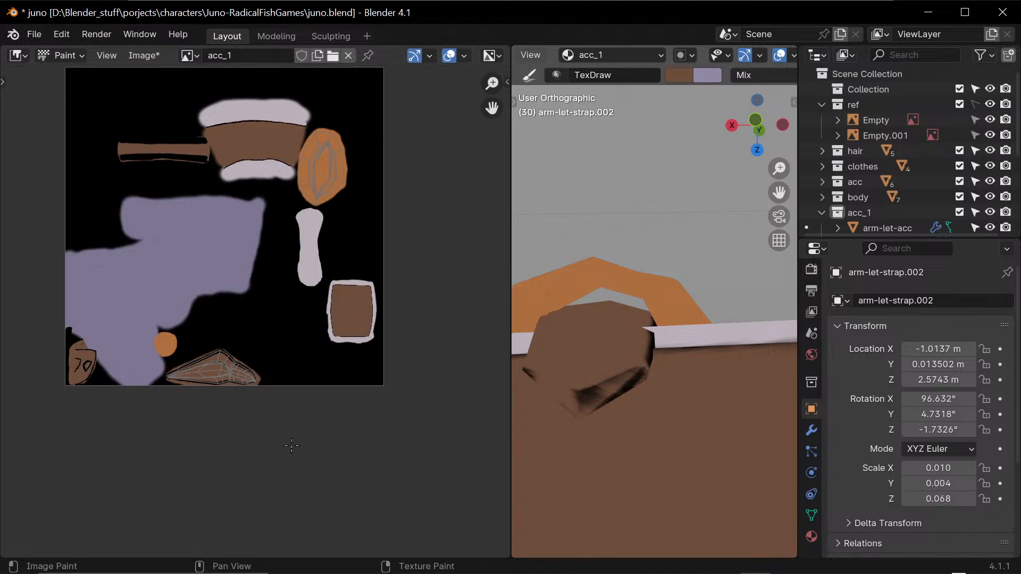
middle_click_drag(288, 360, 314, 346)
scroll(304, 277, "up", 3)
middle_click_drag(303, 273, 364, 245)
scroll(311, 296, "up", 3)
middle_click_drag(312, 296, 334, 268)
middle_click_drag(360, 463, 351, 356)
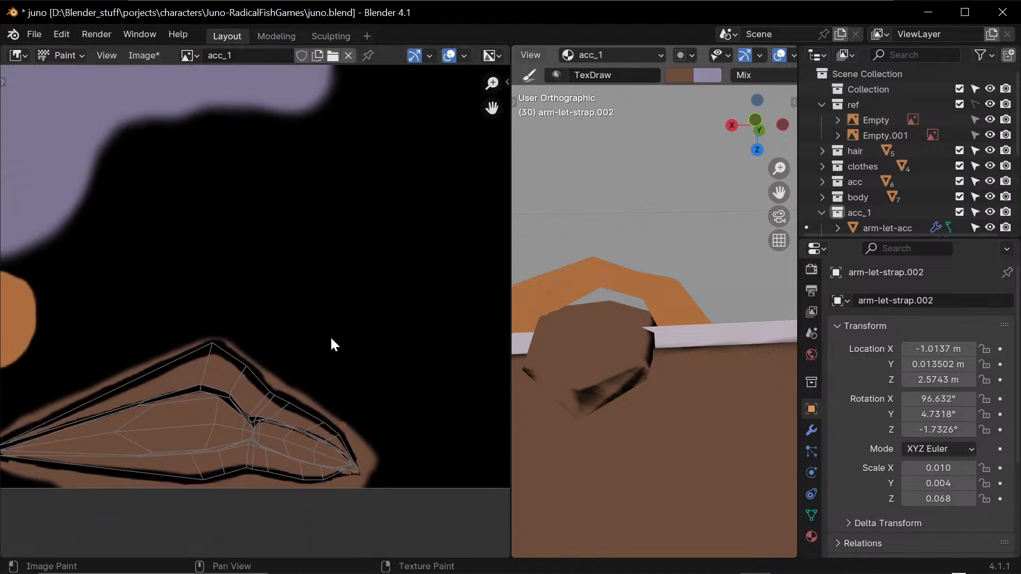
middle_click_drag(332, 415, 331, 348)
middle_click_drag(669, 212, 548, 424, "ctrl")
middle_click_drag(659, 425, 796, 354, "ctrl")
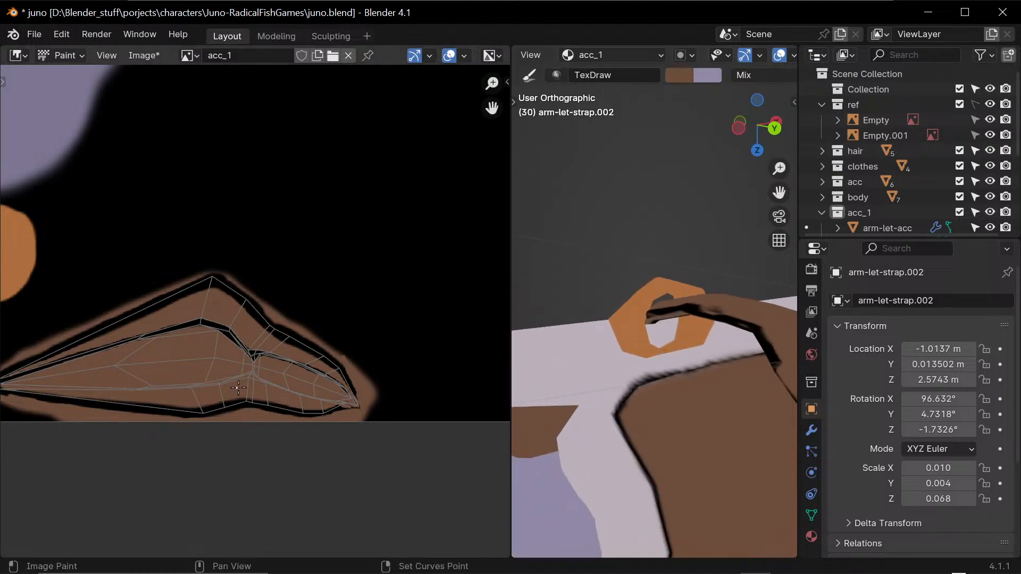
- Sample black, resize the brush and paint the strap island's lower fold line just left of its central bend
key("s")
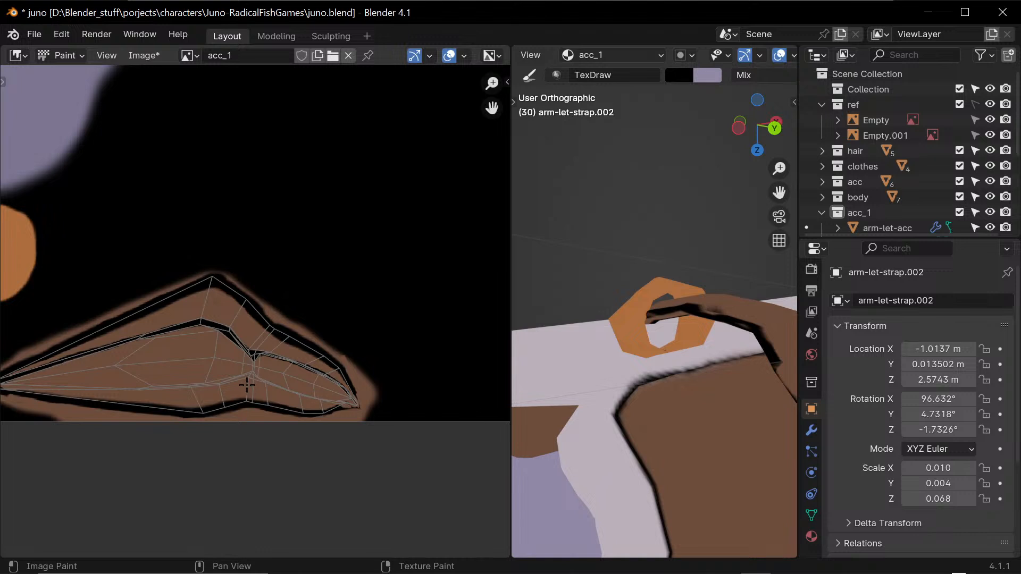
key("f")
left_click(248, 387)
left_click_drag(220, 383, 234, 380)
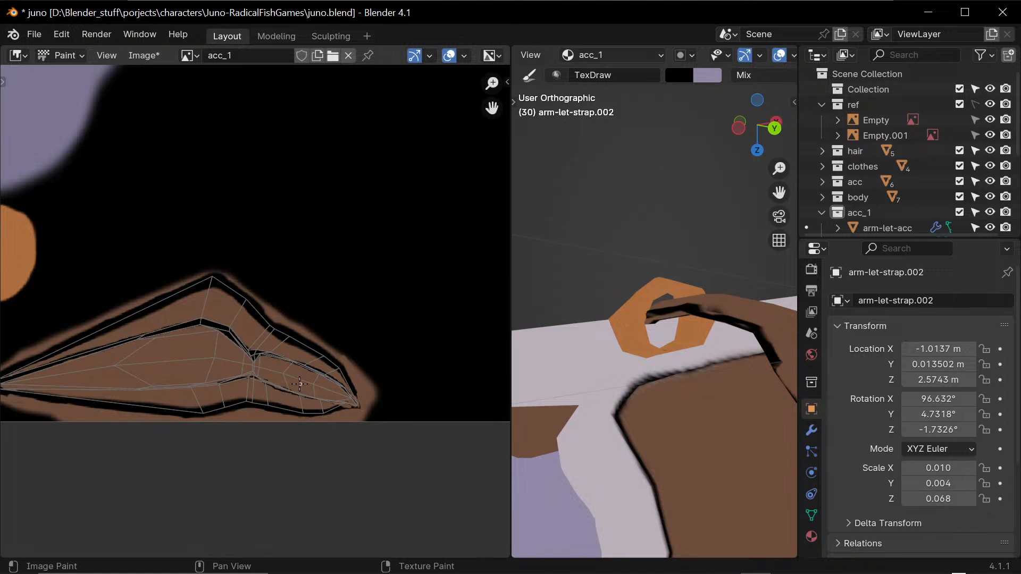
- Extend the lower fold line in black toward the strap island's left tip, undoing the stray stroke along the way
middle_click_drag(245, 377, 400, 377, "shift")
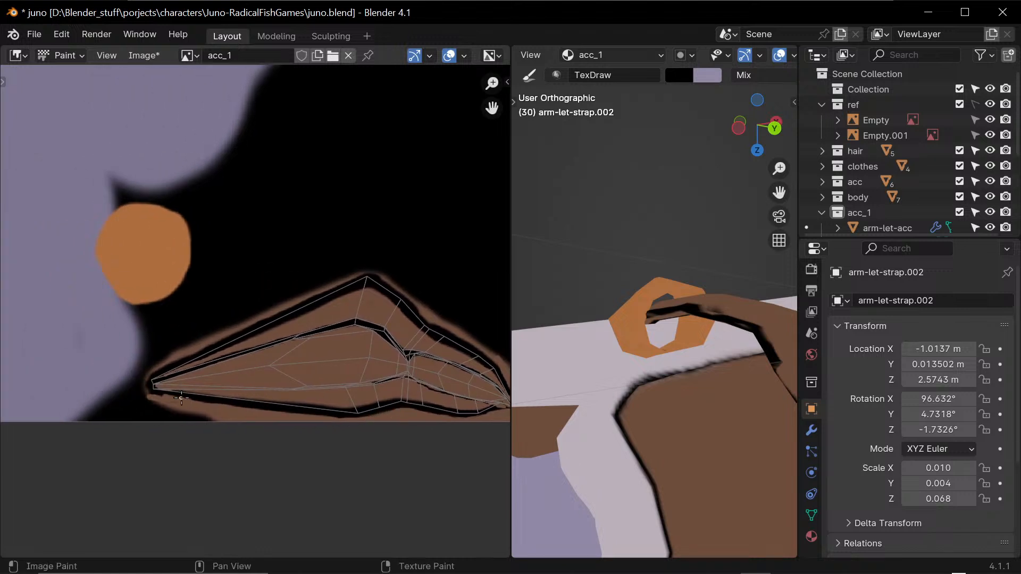
scroll(358, 406, "up", 3)
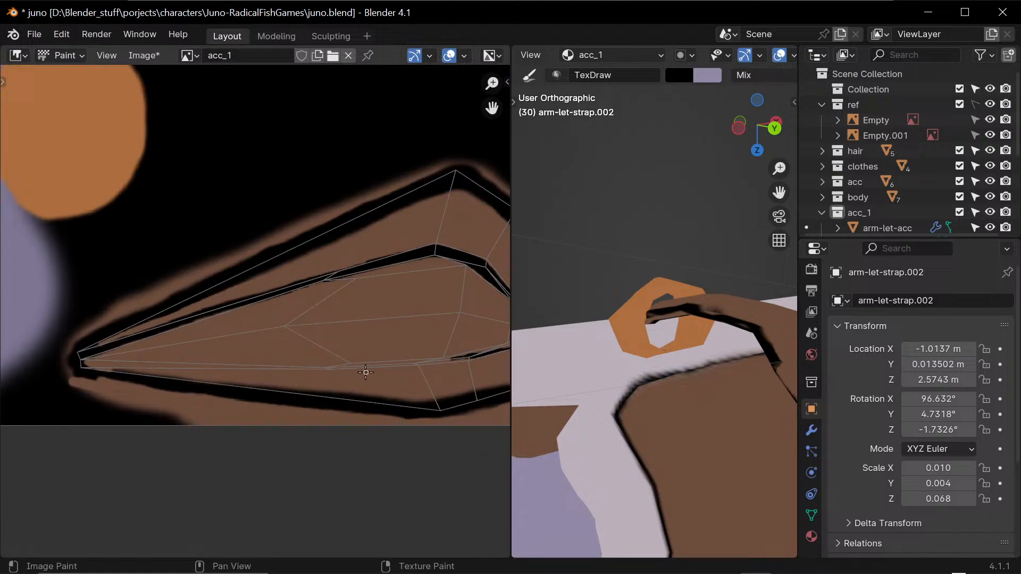
left_click_drag(333, 367, 443, 360)
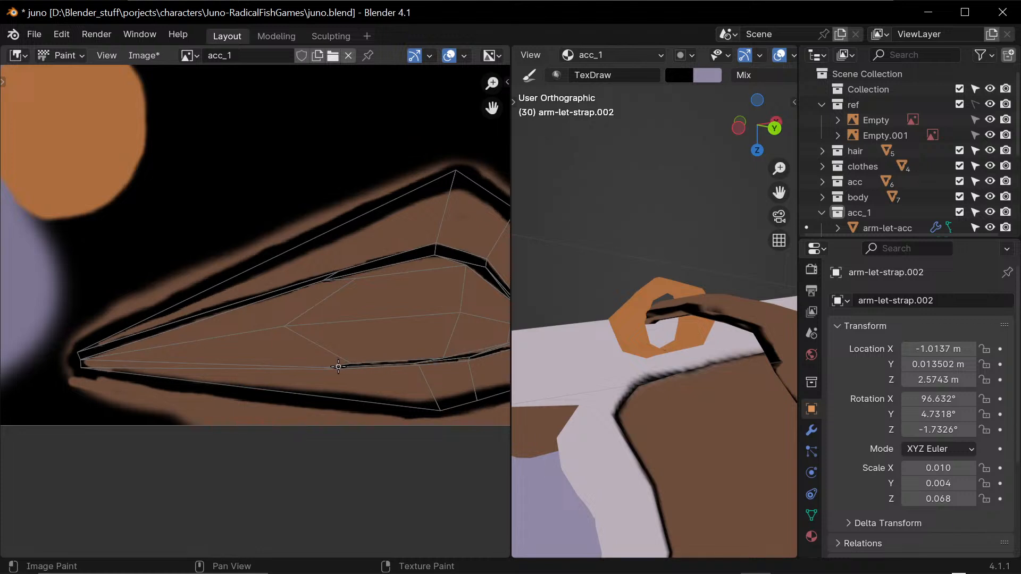
mouse_move(309, 367)
left_mouse_down()
mouse_move(152, 366)
mouse_move(210, 363)
left_mouse_up()
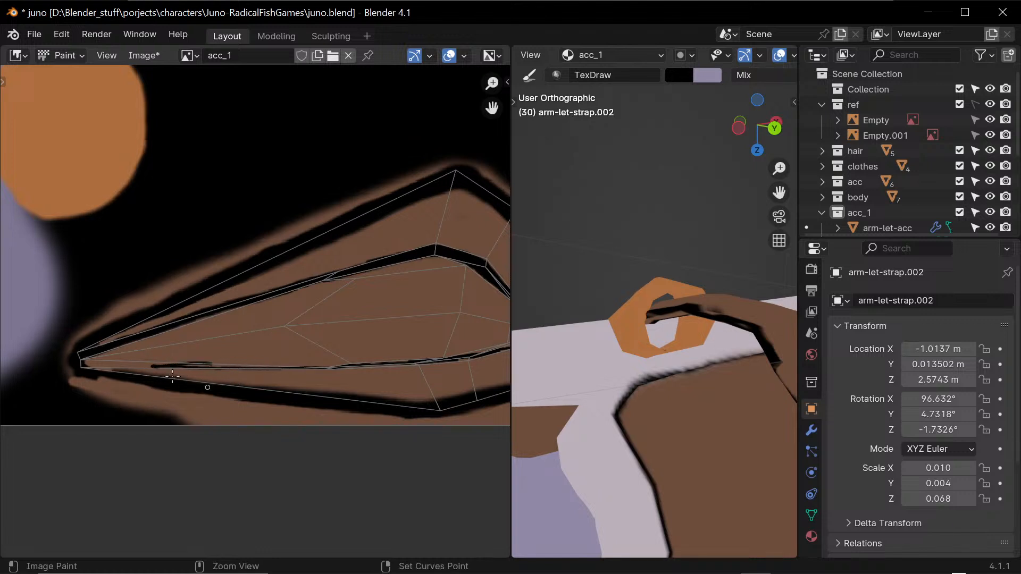
key("ctrl+z")
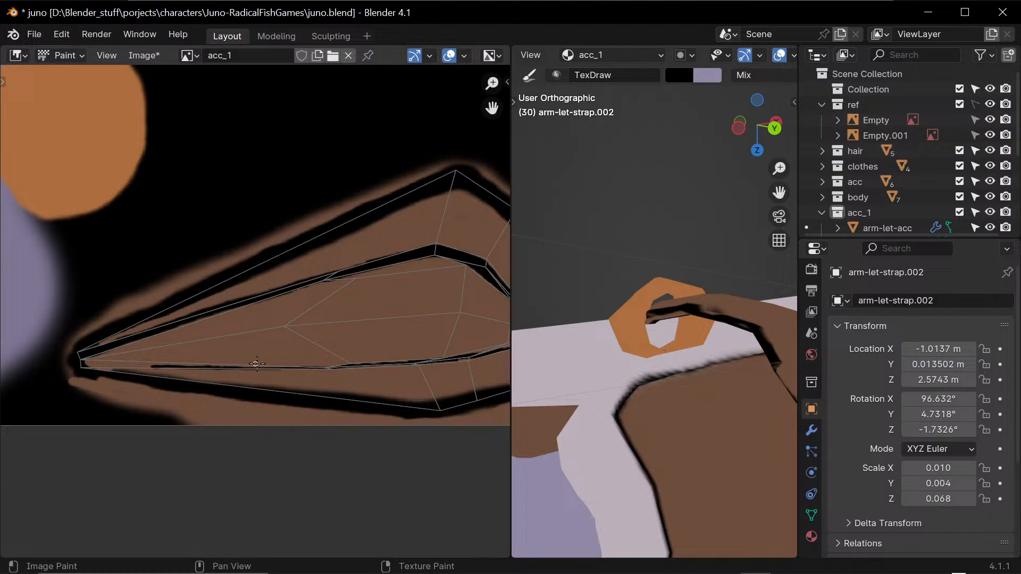
left_click_drag(237, 367, 343, 368)
- Thicken the lower fold line at the strap island's central bend and refine it toward the right tip
middle_click_drag(480, 378, 265, 420)
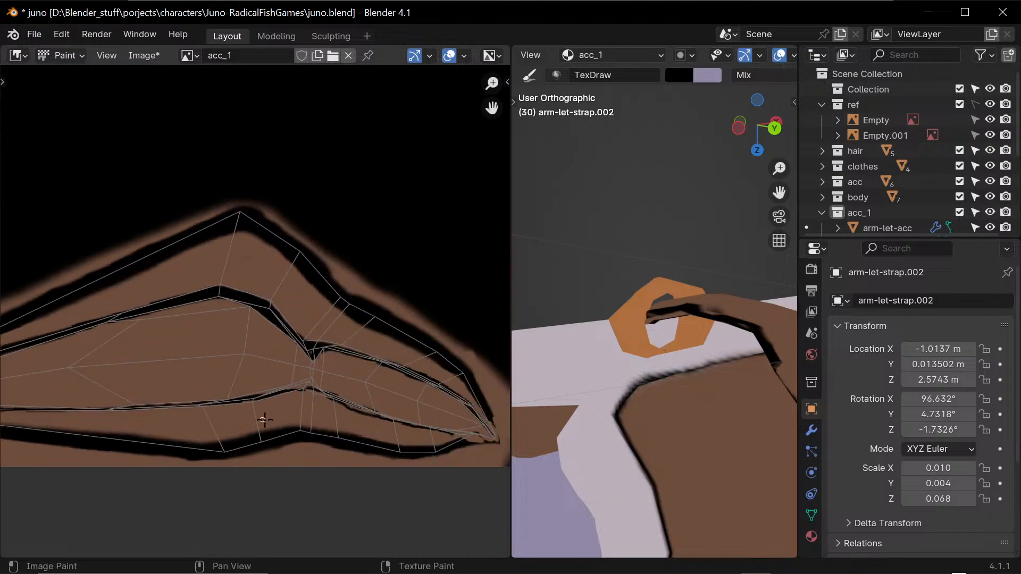
left_click_drag(238, 400, 313, 388)
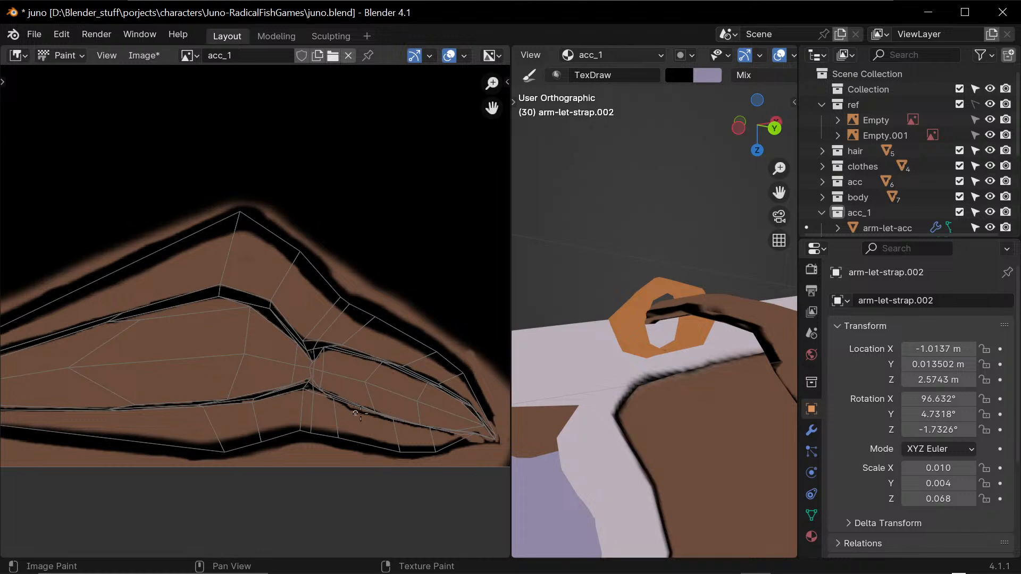
key("s")
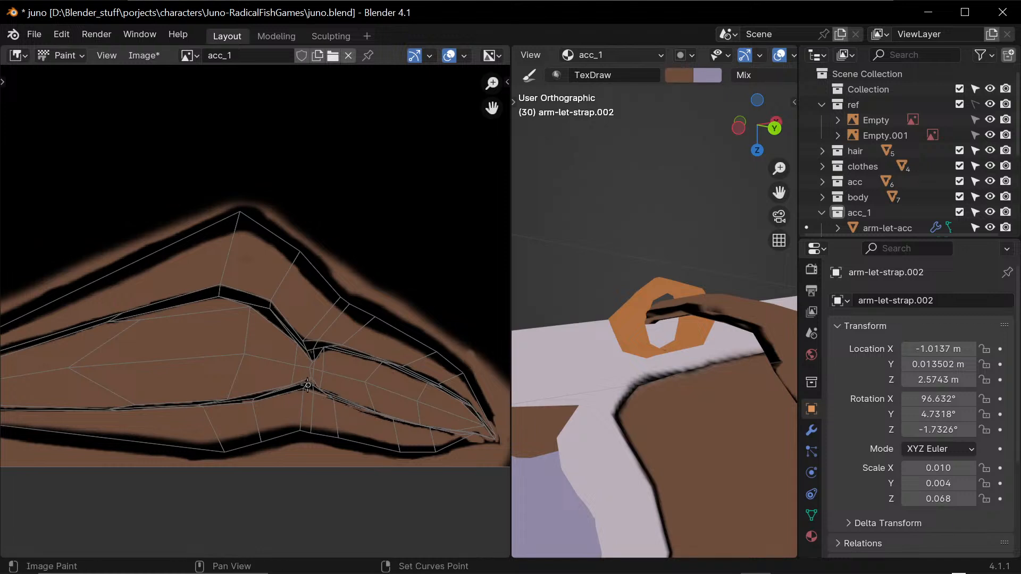
key("s")
left_click_drag(329, 395, 375, 414)
- Sample the strap's brown, resize the brush and paint over the black spots along the strap's edge on the 3D model
key("s")
middle_click_drag(717, 387, 677, 384)
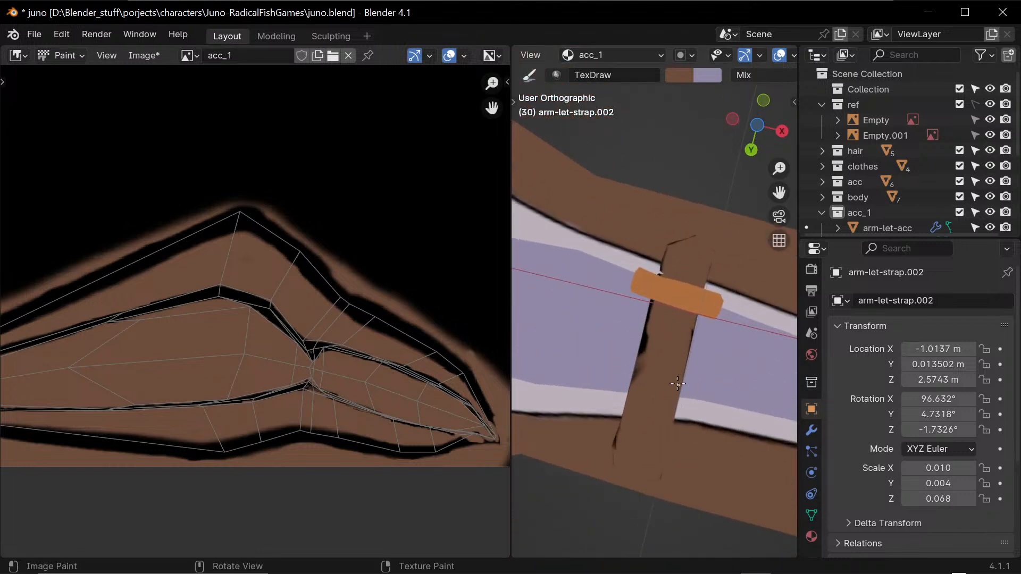
key("f")
left_click(663, 371)
key("s")
mouse_move(652, 374)
left_mouse_down()
mouse_move(650, 351)
mouse_move(644, 361)
mouse_move(660, 322)
mouse_move(648, 335)
mouse_move(665, 290)
left_mouse_up()
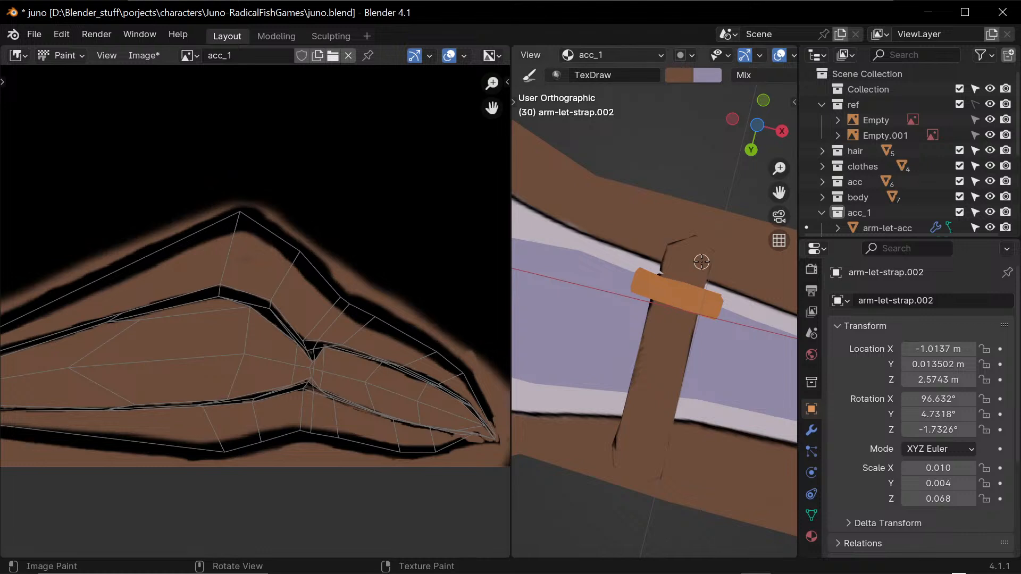
- Check the strap from the side on the model and save the acc_1 texture image
mouse_move(715, 291)
middle_mouse_down()
mouse_move(692, 379)
mouse_move(725, 233)
mouse_move(654, 340)
mouse_move(663, 392)
middle_mouse_up()
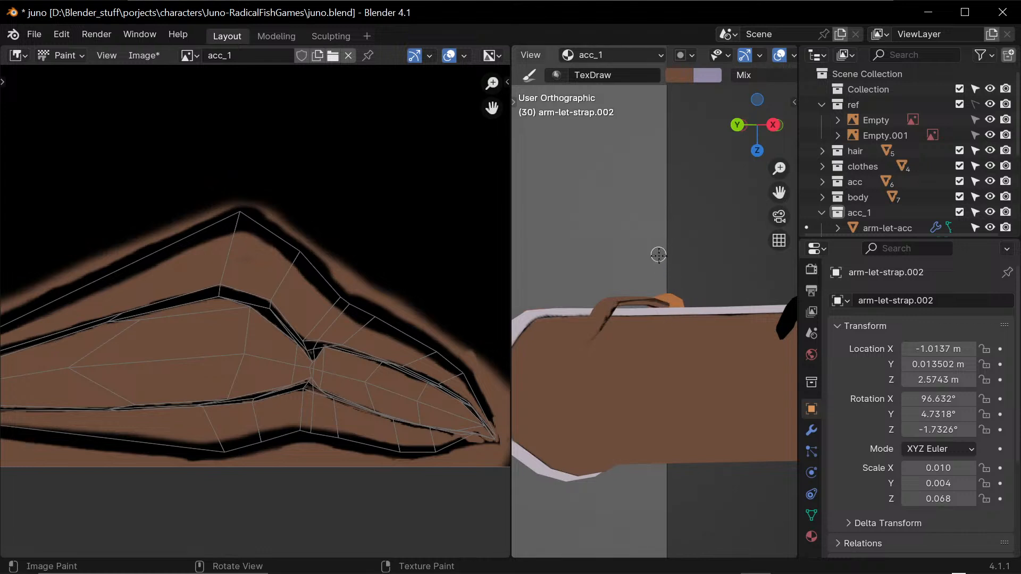
middle_click_drag(653, 278, 559, 383)
key("alt+s")
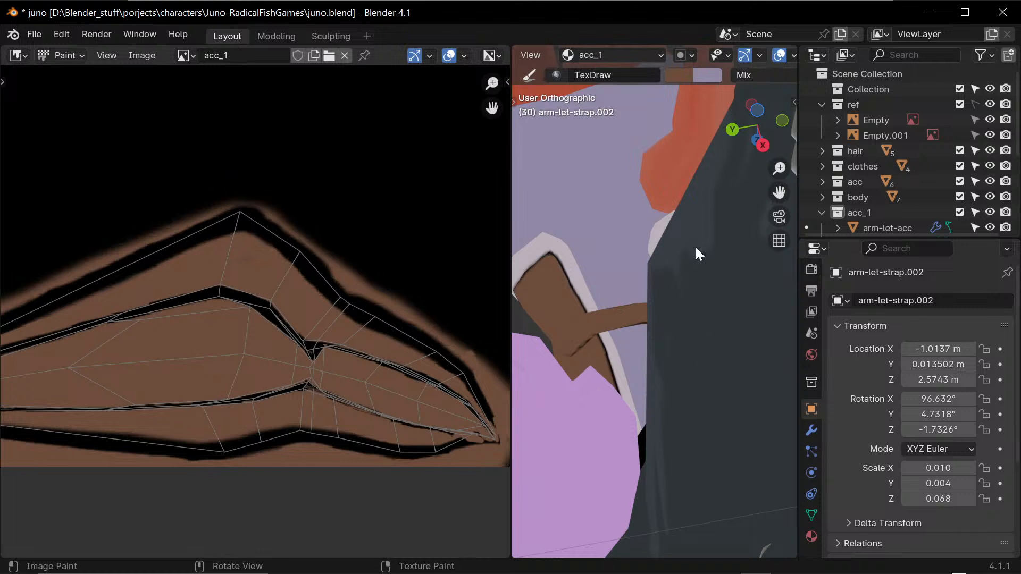
- Compare the arm guard with the full-body character reference and review the fold lines on the strap island
scroll(620, 251, "down", 6)
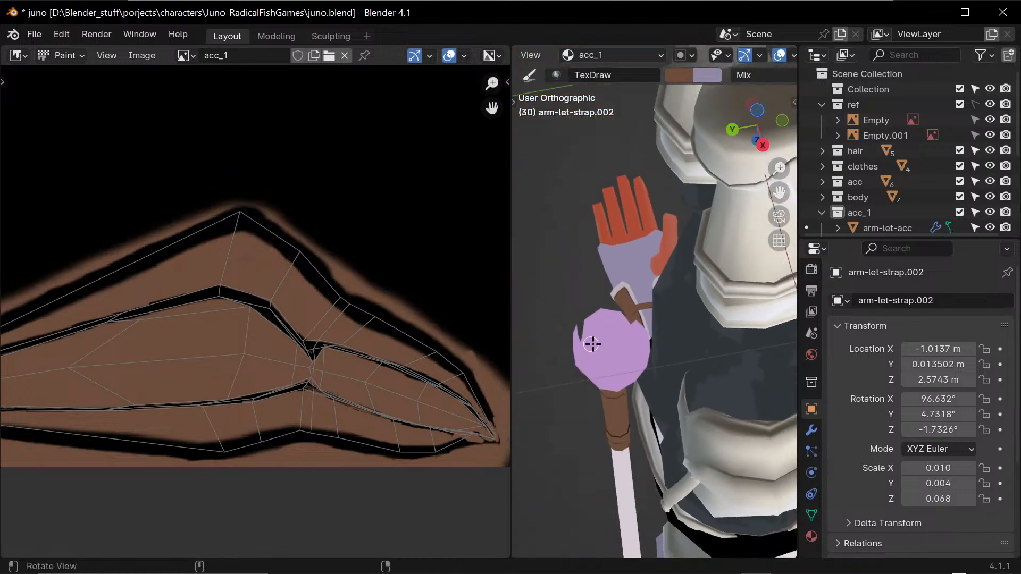
middle_click_drag(592, 344, 690, 311)
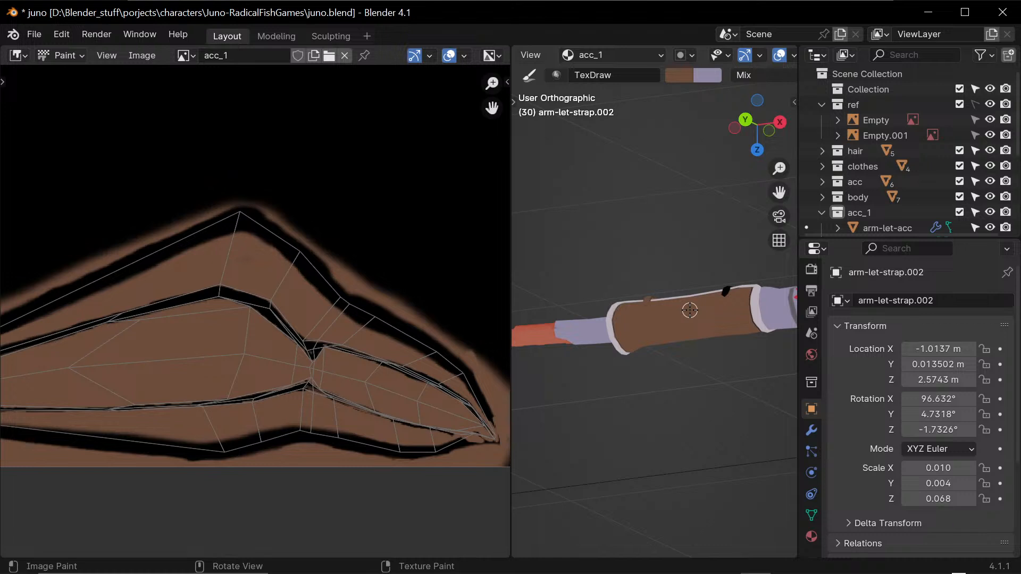
key("KP_1")
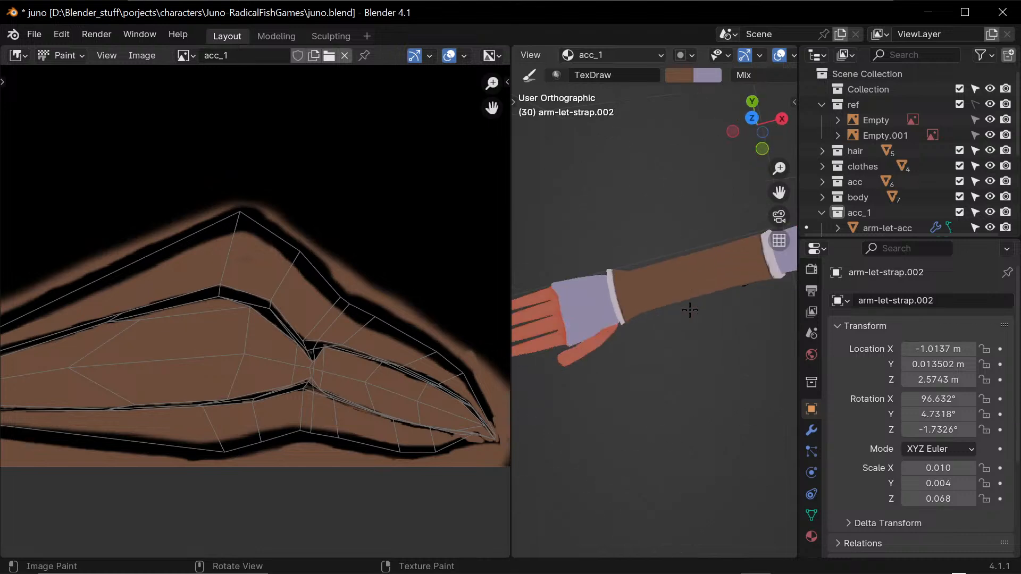
middle_click_drag(679, 275, 629, 377, "ctrl")
middle_click_drag(734, 359, 589, 300, "shift")
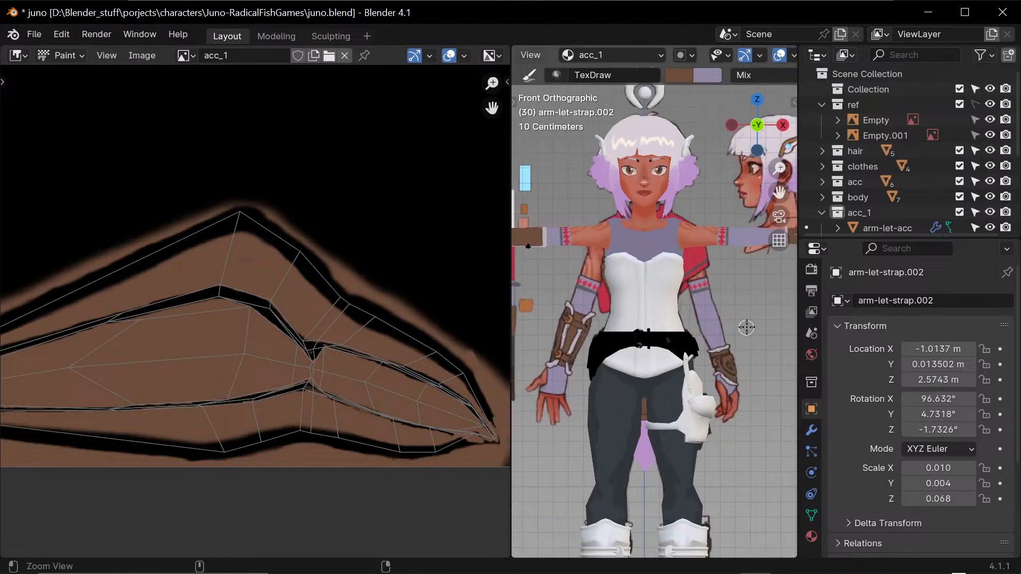
middle_click_drag(748, 326, 680, 343)
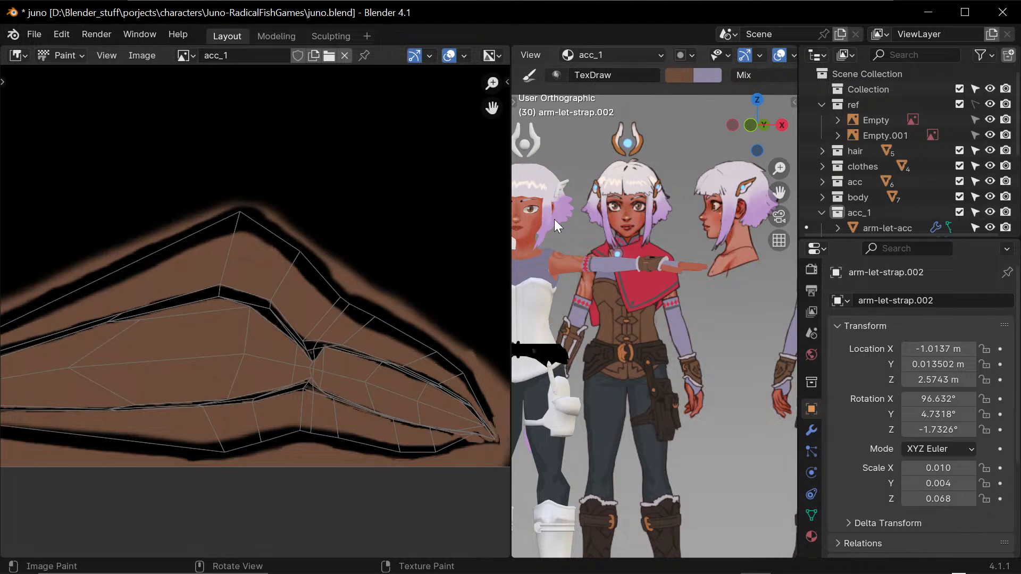
mouse_move(346, 396)
middle_mouse_down()
mouse_move(339, 383)
mouse_move(304, 375)
mouse_move(376, 354)
mouse_move(367, 355)
middle_mouse_up()
scroll(369, 374, "down", 1)
middle_click_drag(262, 396, 391, 438)
middle_click_drag(454, 292, 289, 332)
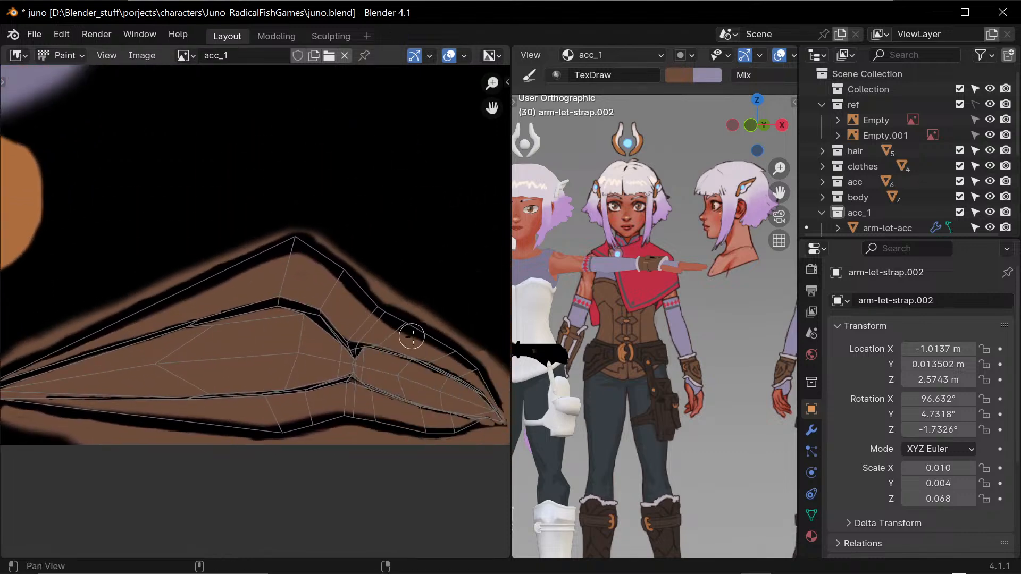
middle_click_drag(412, 336, 413, 283)
middle_click_drag(479, 310, 453, 328)
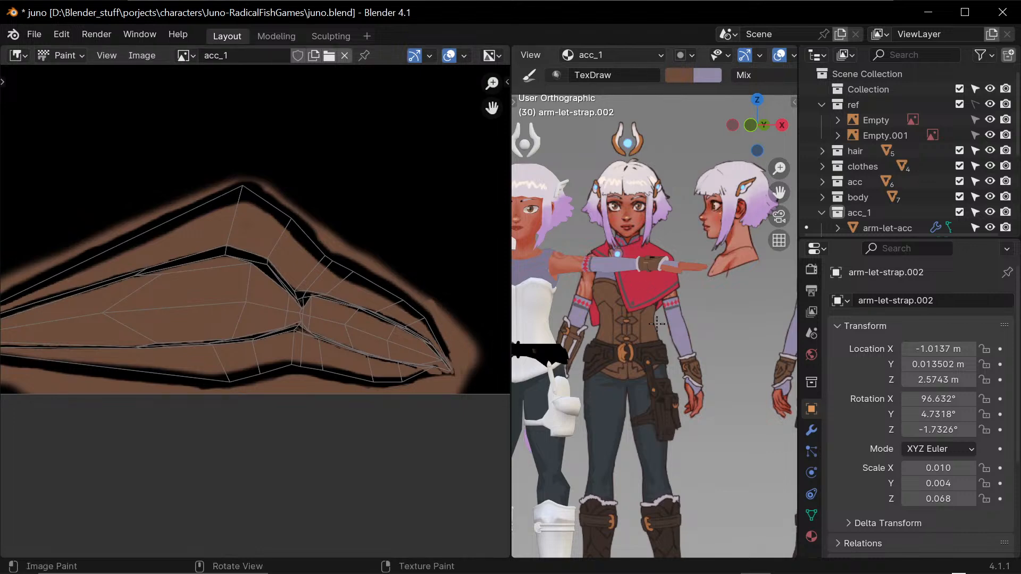
- Switch texture painting to the unpainted black strap on the arm guard, arm-let-strap.001
middle_click_drag(658, 324, 768, 328, "shift")
middle_click_drag(553, 342, 683, 226, "shift")
middle_click_drag(638, 284, 642, 468, "ctrl")
middle_click_drag(642, 468, 644, 412)
middle_click_drag(629, 516, 636, 333, "shift")
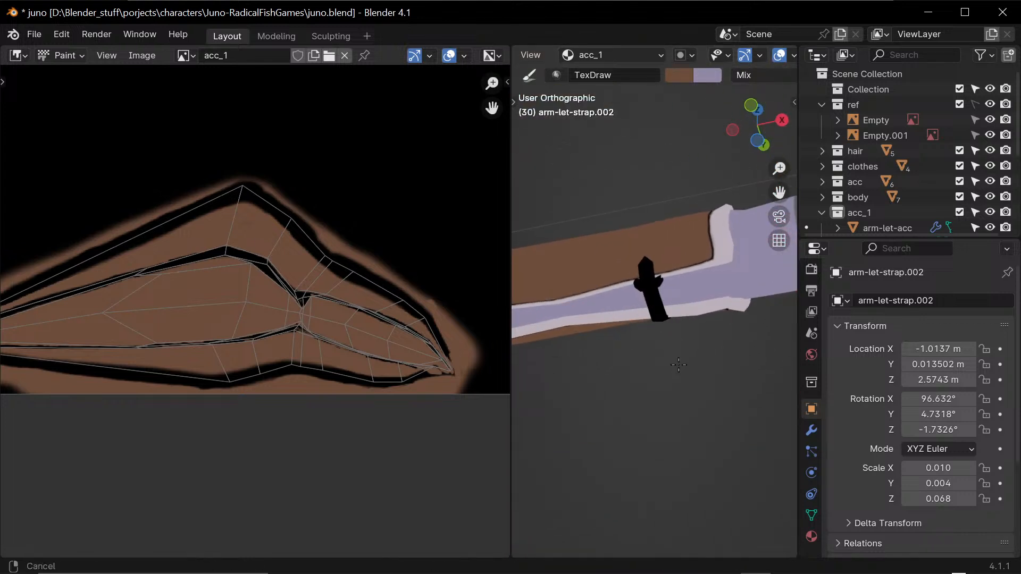
mouse_move(683, 356)
middle_mouse_down("ctrl")
mouse_move(709, 282)
mouse_move(709, 295)
mouse_move(684, 292)
middle_mouse_up("ctrl")
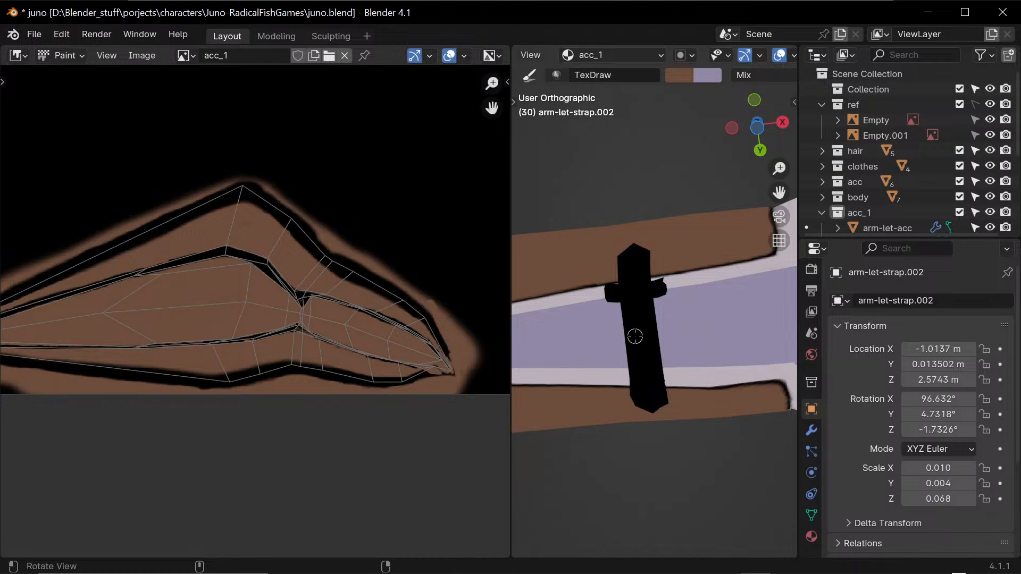
key("alt+q")
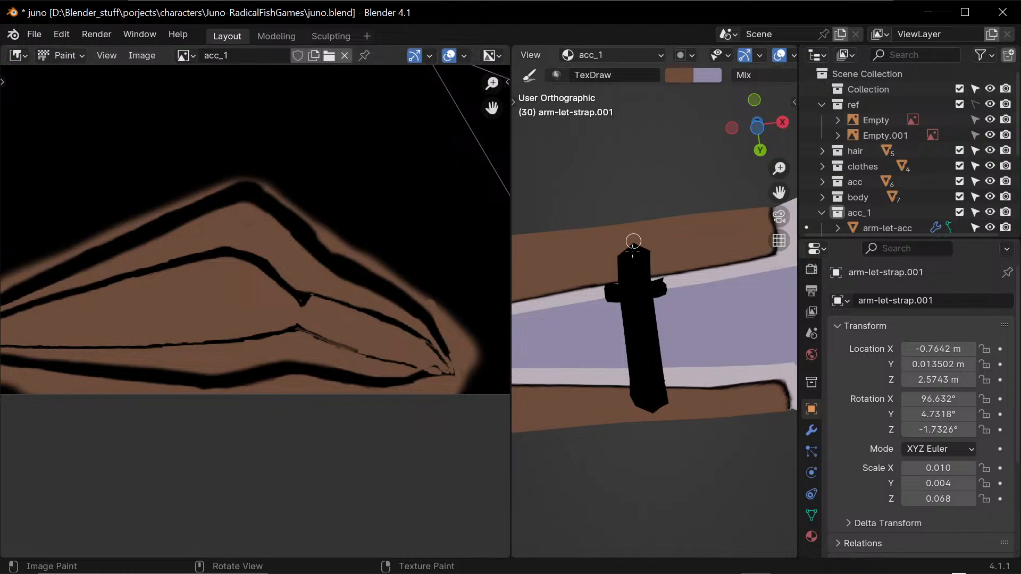
- Sample the orange, enlarge the brush and start painting the inner ring of the second strap's unpainted buckle island
middle_click_drag(394, 210, 324, 367, "ctrl")
middle_click_drag(446, 292, 362, 333)
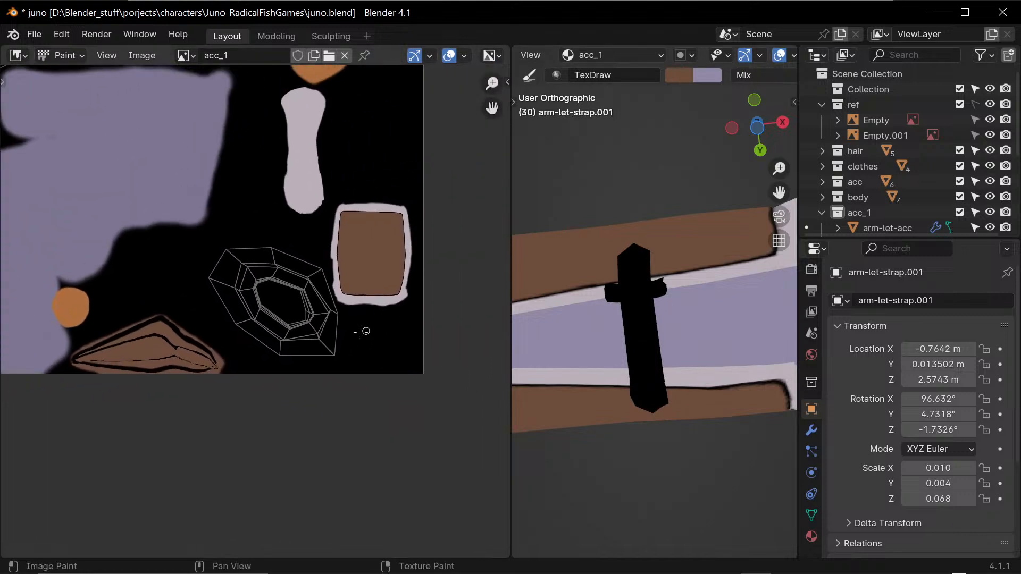
middle_click_drag(342, 256, 359, 352)
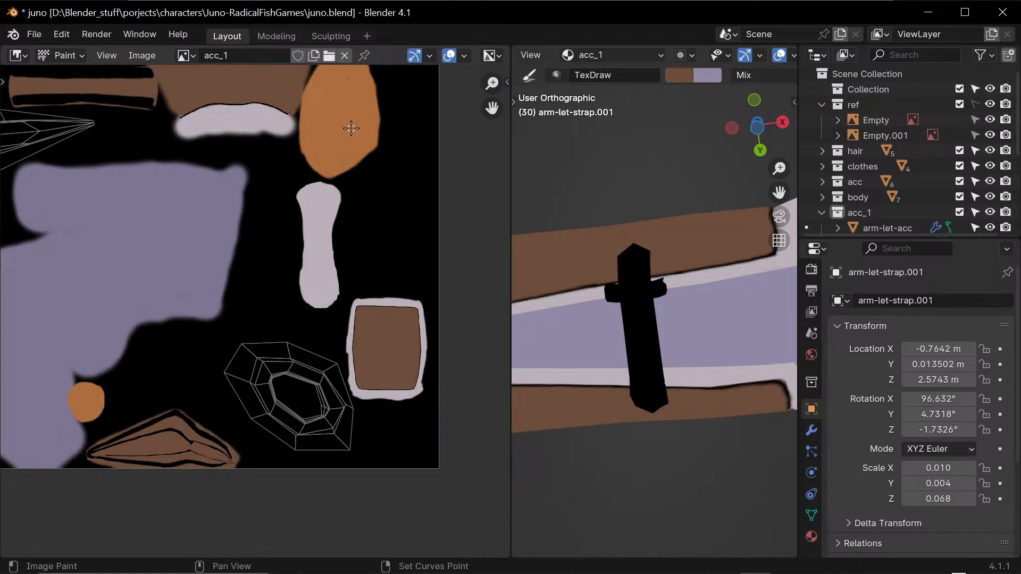
key("s")
middle_click_drag(301, 393, 314, 335)
middle_click_drag(328, 381, 364, 304, "ctrl")
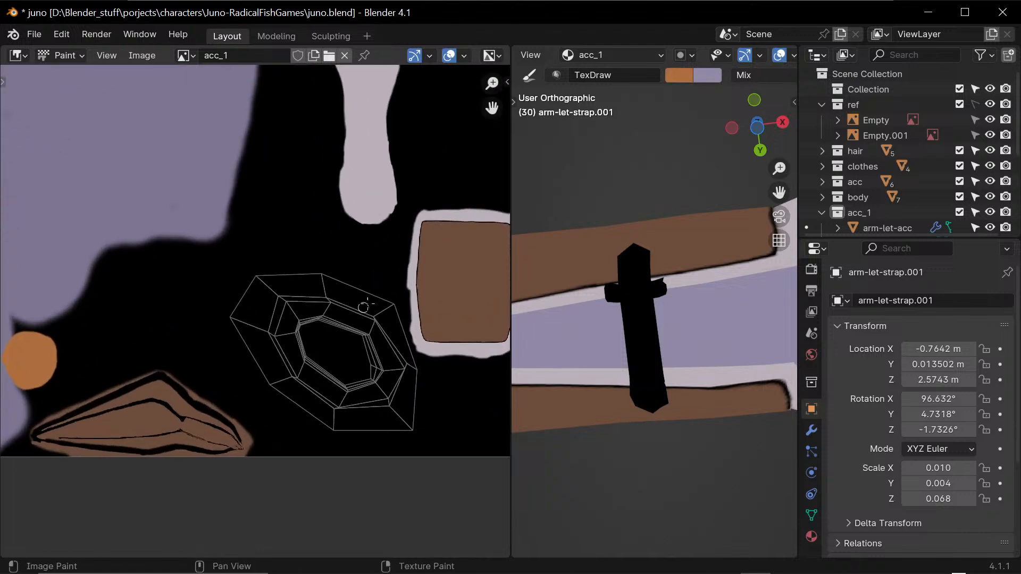
left_click_drag(312, 315, 295, 340)
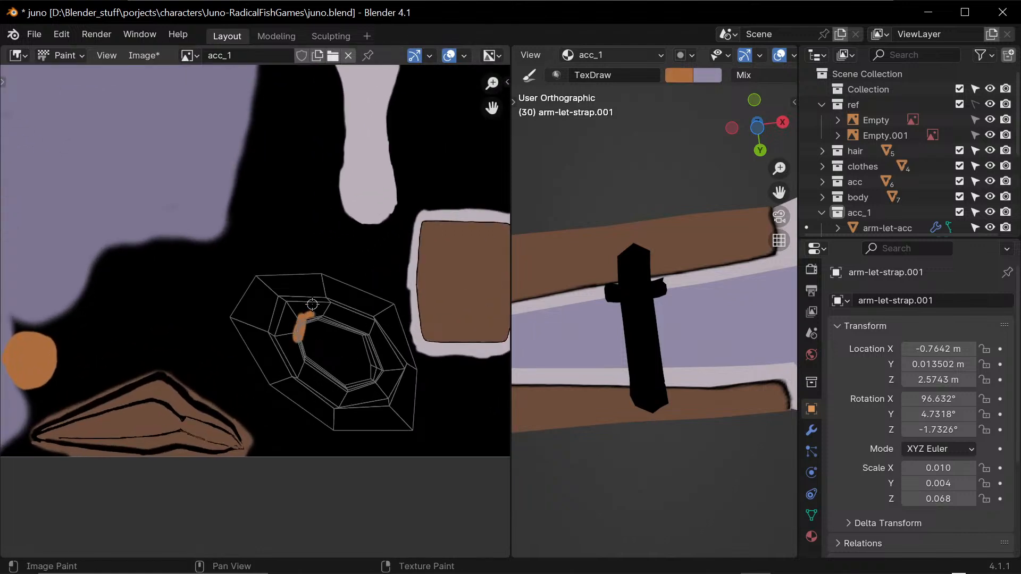
key("f")
left_click(347, 348)
mouse_move(332, 307)
left_mouse_down()
mouse_move(299, 336)
mouse_move(303, 356)
left_mouse_up()
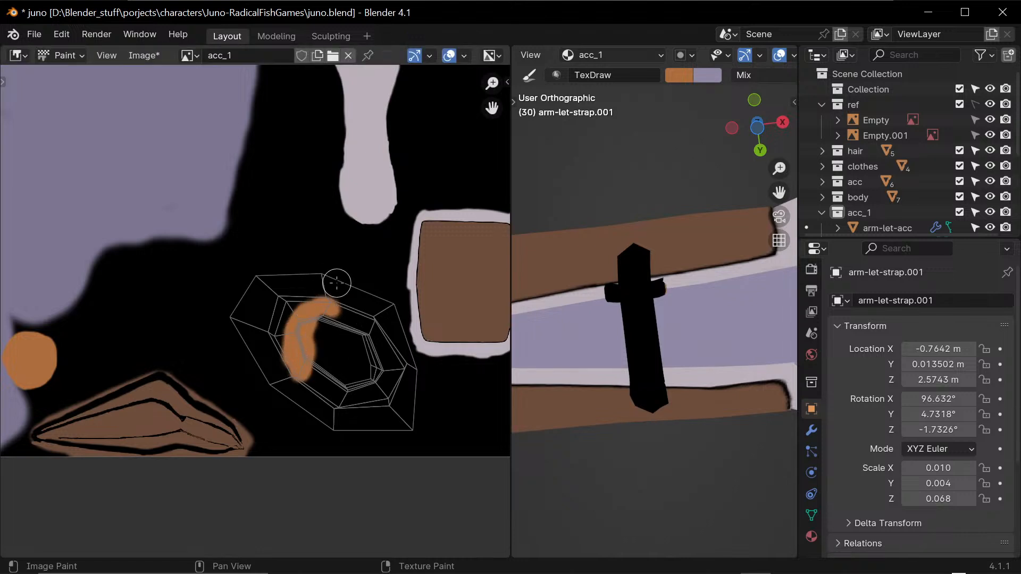
- Paint around the buckle island's outer edge and fill the whole island with orange
mouse_move(336, 285)
left_mouse_down()
mouse_move(265, 278)
mouse_move(234, 314)
mouse_move(277, 391)
mouse_move(326, 419)
mouse_move(404, 431)
mouse_move(418, 402)
mouse_move(408, 367)
left_mouse_up()
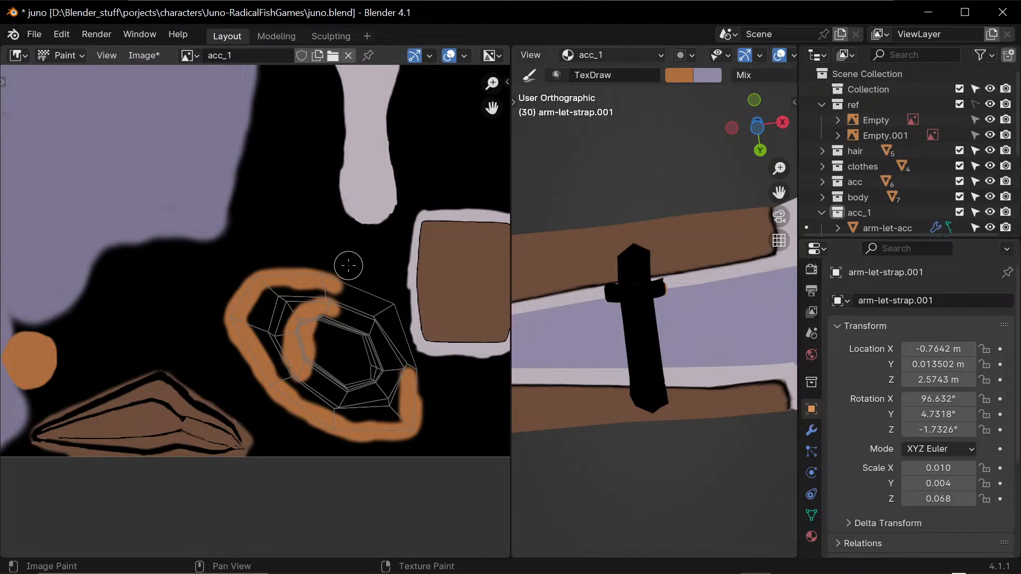
left_click_drag(402, 393, 403, 362)
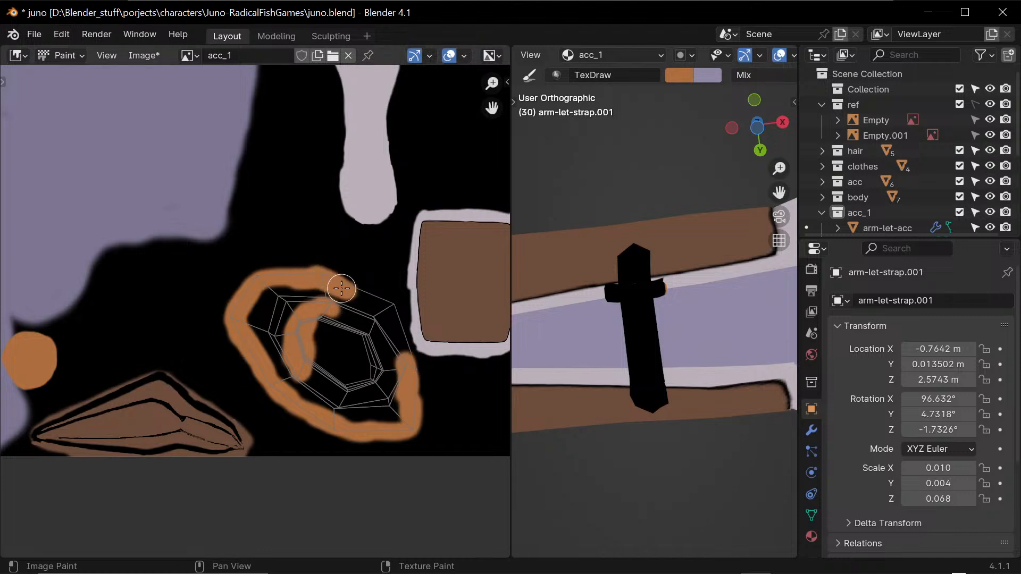
mouse_move(342, 288)
left_mouse_down()
mouse_move(391, 315)
mouse_move(402, 349)
mouse_move(388, 342)
left_mouse_up()
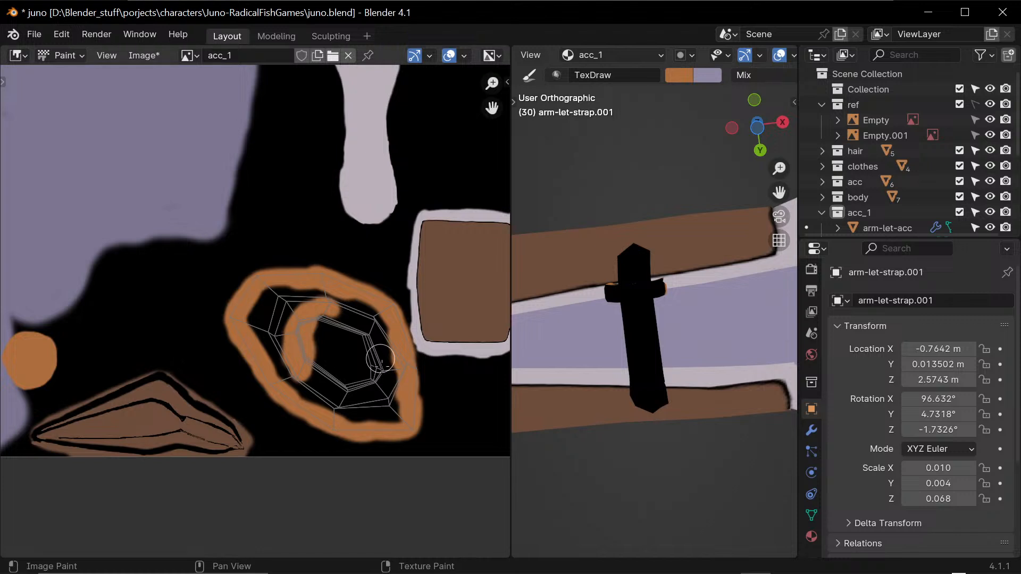
mouse_move(393, 434)
left_mouse_down()
mouse_move(392, 413)
mouse_move(373, 408)
mouse_move(375, 390)
mouse_move(392, 369)
mouse_move(403, 420)
mouse_move(406, 387)
mouse_move(349, 304)
mouse_move(291, 292)
mouse_move(264, 314)
mouse_move(310, 296)
mouse_move(303, 326)
mouse_move(263, 357)
mouse_move(287, 311)
mouse_move(283, 368)
mouse_move(301, 390)
mouse_move(353, 415)
mouse_move(390, 342)
mouse_move(300, 288)
mouse_move(368, 329)
mouse_move(342, 319)
mouse_move(375, 359)
mouse_move(326, 383)
mouse_move(269, 340)
mouse_move(283, 335)
mouse_move(269, 335)
mouse_move(334, 392)
mouse_move(350, 392)
mouse_move(360, 356)
mouse_move(306, 333)
left_mouse_up()
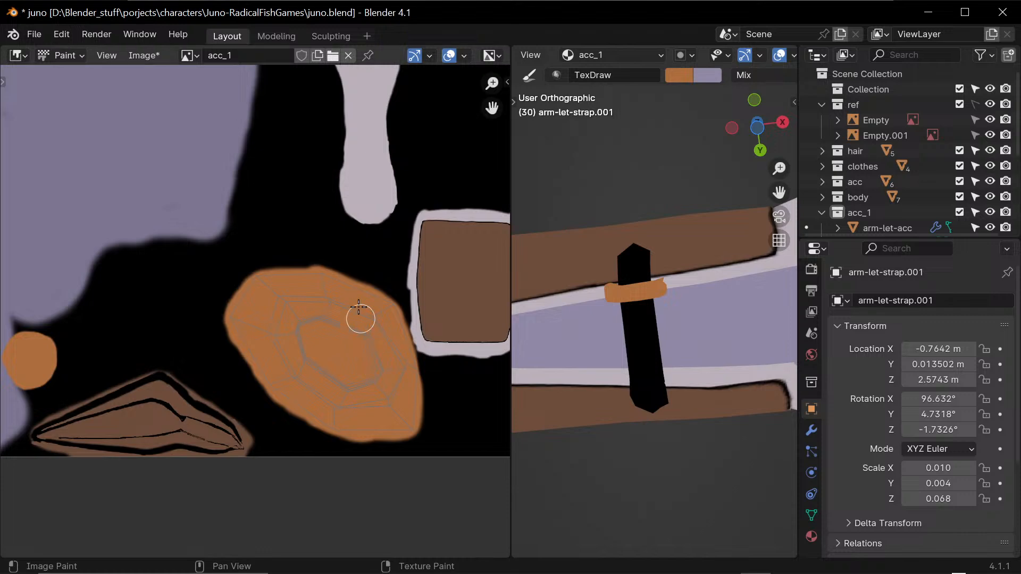
- Sample the strap brown, shrink the brush and paint along the lower edges of the second strap's island
middle_click_drag(358, 315, 514, 303)
middle_click_drag(269, 331, 461, 269)
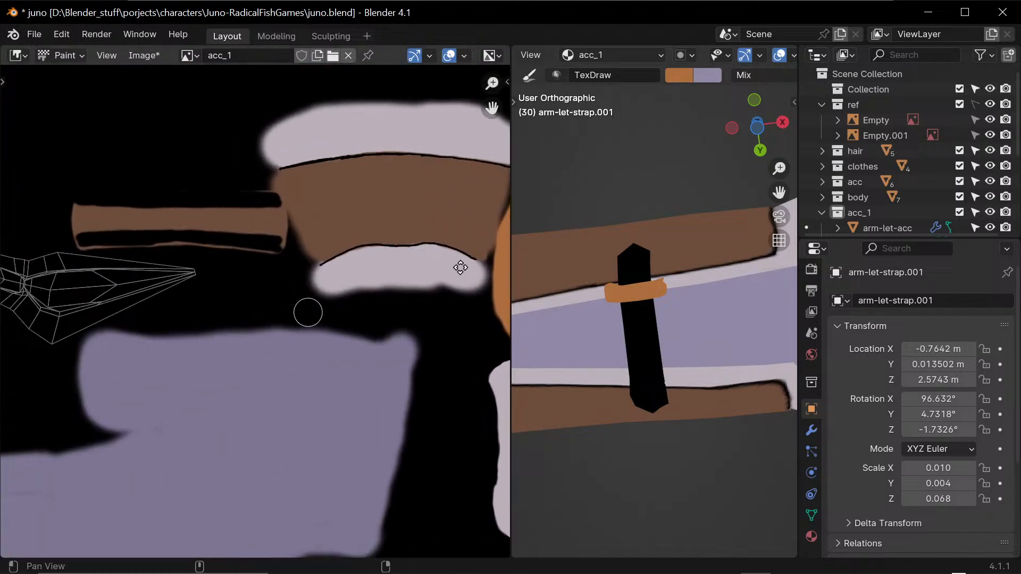
middle_click_drag(287, 280, 332, 372)
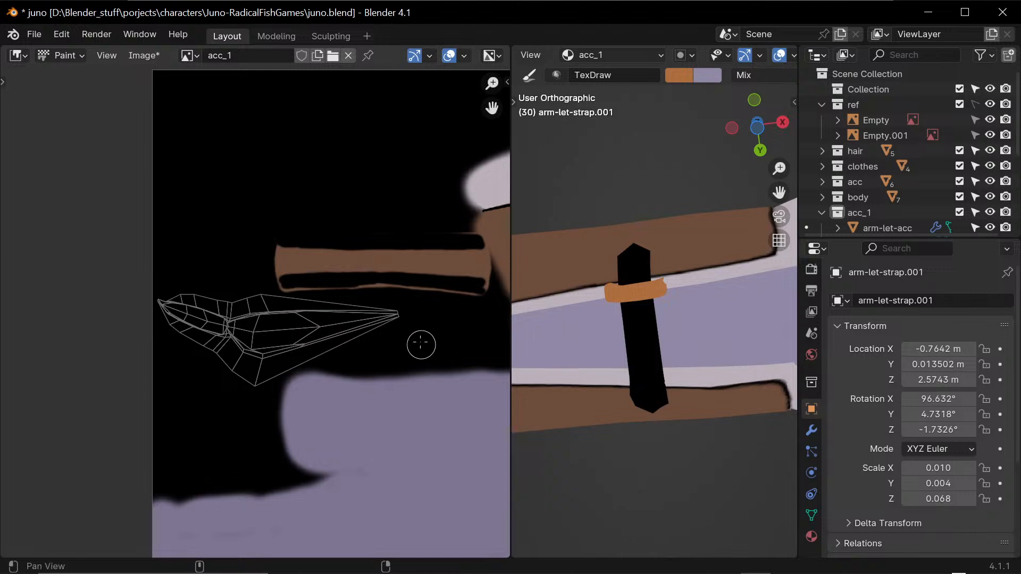
middle_click_drag(422, 342, 400, 310)
scroll(400, 310, "up", 2)
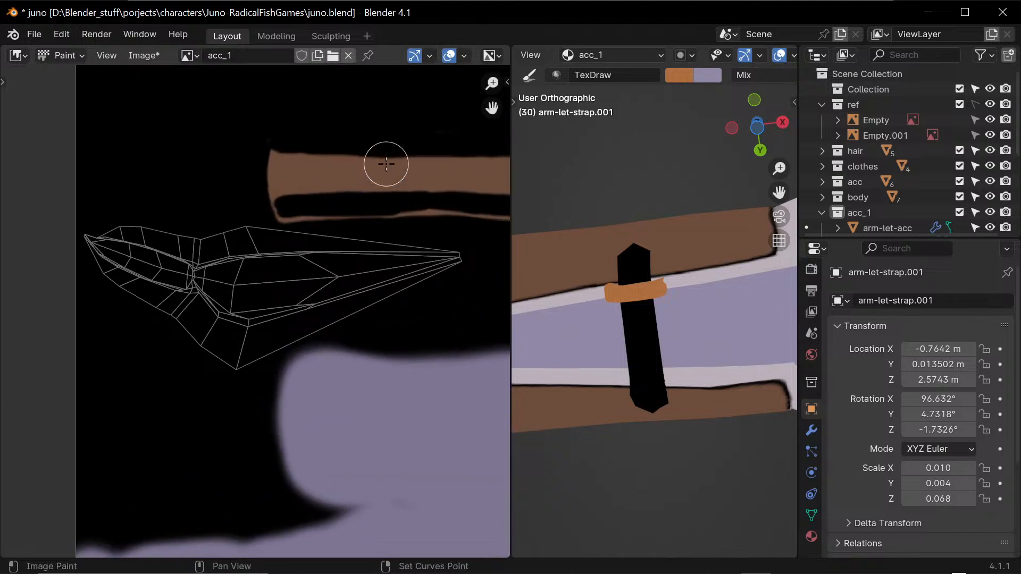
key("f")
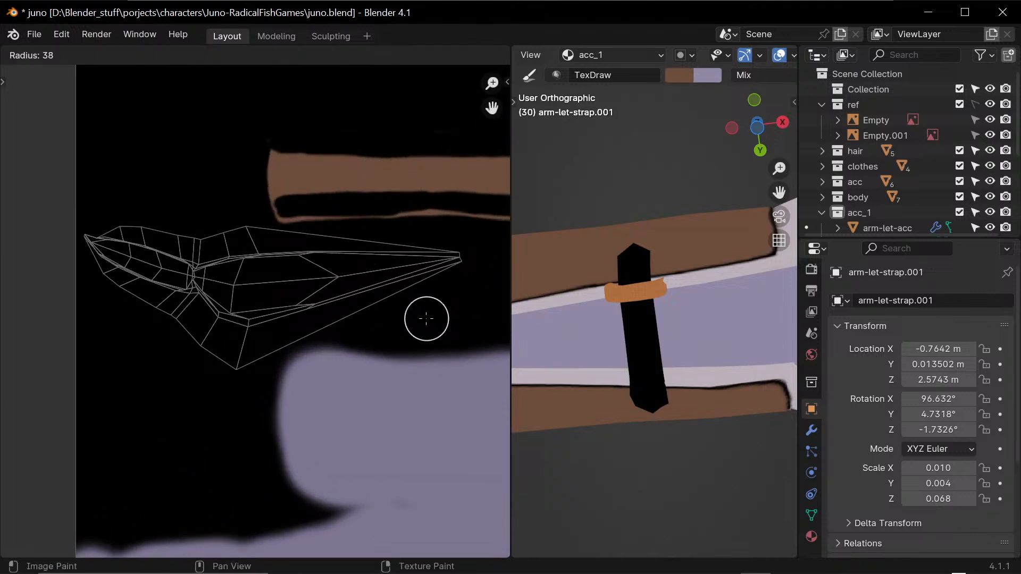
left_click(413, 327)
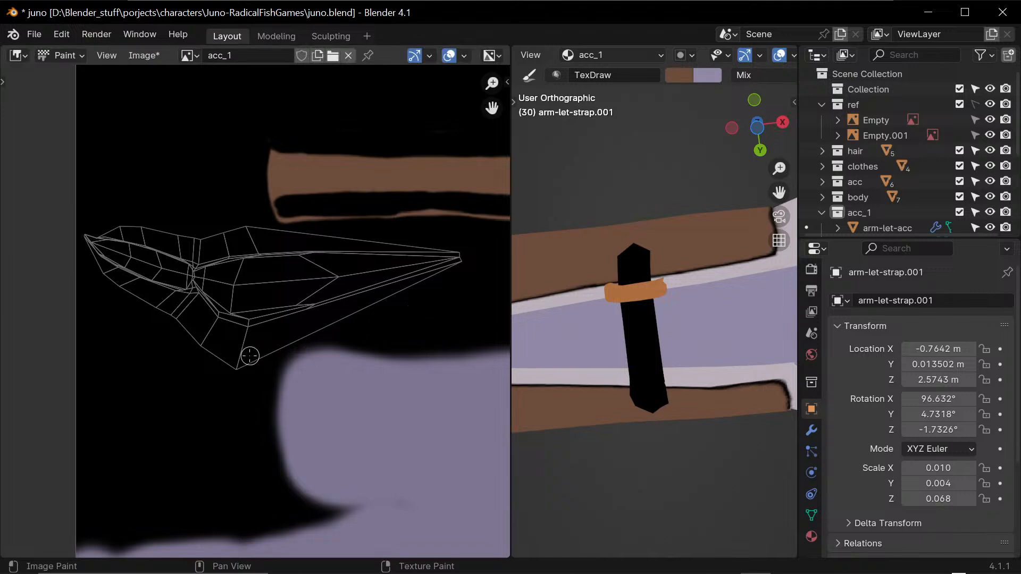
mouse_move(234, 368)
left_mouse_down()
mouse_move(446, 269)
mouse_move(457, 254)
left_mouse_up()
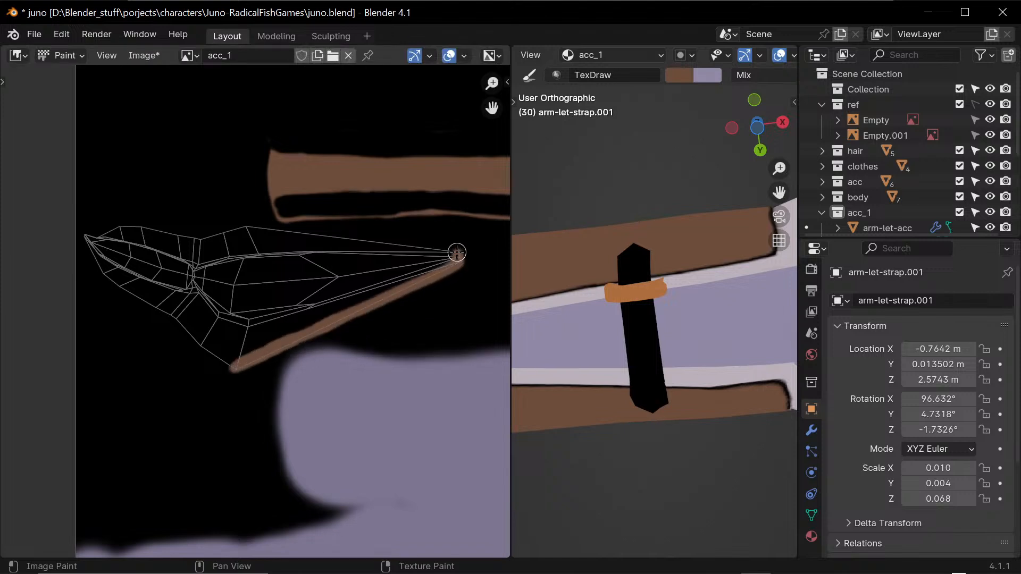
mouse_move(82, 239)
left_mouse_down()
mouse_move(126, 290)
mouse_move(103, 267)
mouse_move(236, 367)
left_mouse_up()
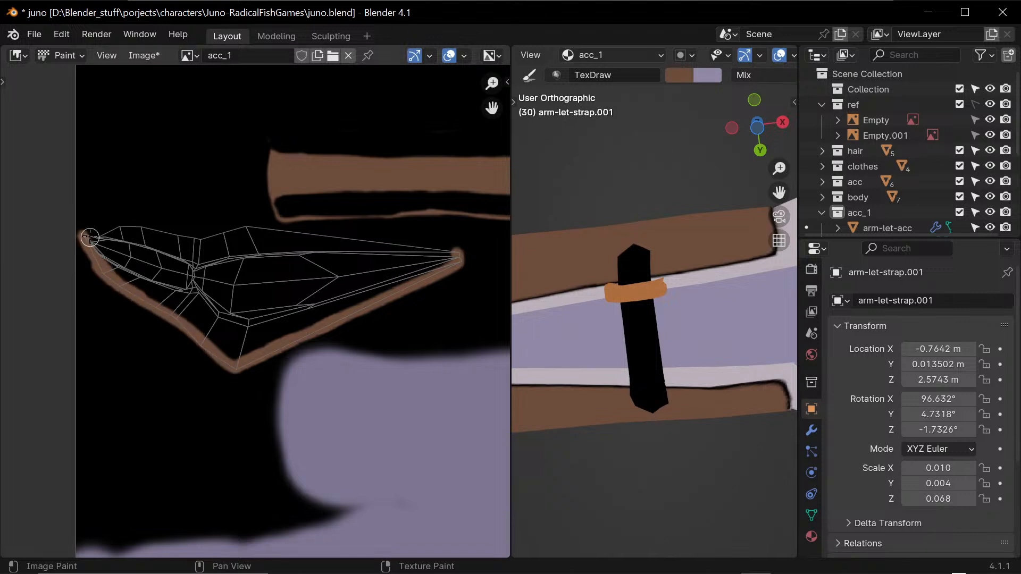
- Fill the rest of the second strap's island with brown out to its upper edge
mouse_move(90, 234)
left_mouse_down()
mouse_move(286, 231)
mouse_move(274, 227)
mouse_move(450, 256)
mouse_move(412, 247)
mouse_move(438, 254)
mouse_move(453, 207)
mouse_move(447, 256)
mouse_move(411, 278)
mouse_move(449, 264)
mouse_move(385, 293)
left_mouse_up()
mouse_move(170, 277)
left_mouse_down()
mouse_move(91, 245)
mouse_move(114, 274)
mouse_move(137, 263)
mouse_move(144, 285)
mouse_move(133, 242)
mouse_move(171, 274)
left_mouse_up()
mouse_move(247, 350)
left_mouse_down()
mouse_move(234, 354)
mouse_move(306, 315)
mouse_move(229, 350)
mouse_move(287, 333)
mouse_move(417, 262)
mouse_move(340, 285)
left_mouse_up()
mouse_move(202, 338)
left_mouse_down()
mouse_move(151, 287)
mouse_move(160, 286)
mouse_move(148, 241)
mouse_move(192, 250)
mouse_move(178, 314)
mouse_move(200, 331)
mouse_move(170, 253)
mouse_move(207, 303)
mouse_move(296, 283)
mouse_move(300, 314)
mouse_move(408, 258)
mouse_move(364, 265)
mouse_move(406, 248)
mouse_move(252, 236)
mouse_move(207, 249)
mouse_move(333, 270)
mouse_move(270, 313)
mouse_move(187, 255)
mouse_move(196, 285)
mouse_move(178, 251)
mouse_move(202, 262)
mouse_move(121, 237)
mouse_move(215, 256)
mouse_move(221, 292)
mouse_move(255, 260)
mouse_move(231, 318)
mouse_move(362, 262)
mouse_move(305, 257)
mouse_move(259, 269)
mouse_move(310, 257)
mouse_move(281, 317)
mouse_move(304, 283)
mouse_move(245, 298)
mouse_move(266, 264)
mouse_move(209, 267)
mouse_move(255, 241)
mouse_move(244, 230)
mouse_move(196, 233)
mouse_move(291, 303)
left_mouse_up()
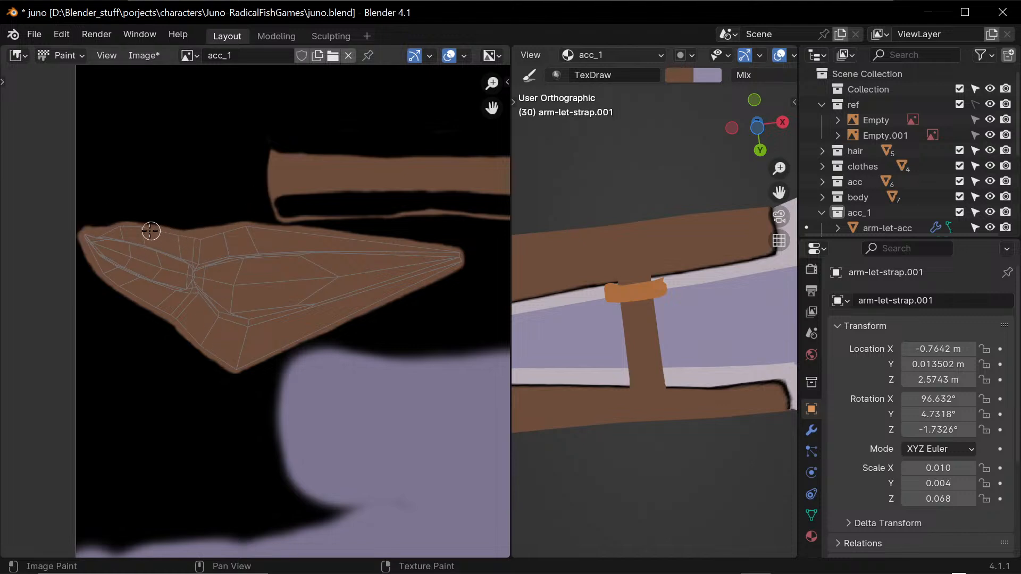
mouse_move(154, 231)
left_mouse_down()
mouse_move(119, 227)
mouse_move(184, 233)
left_mouse_up()
scroll(490, 238, "down", 1)
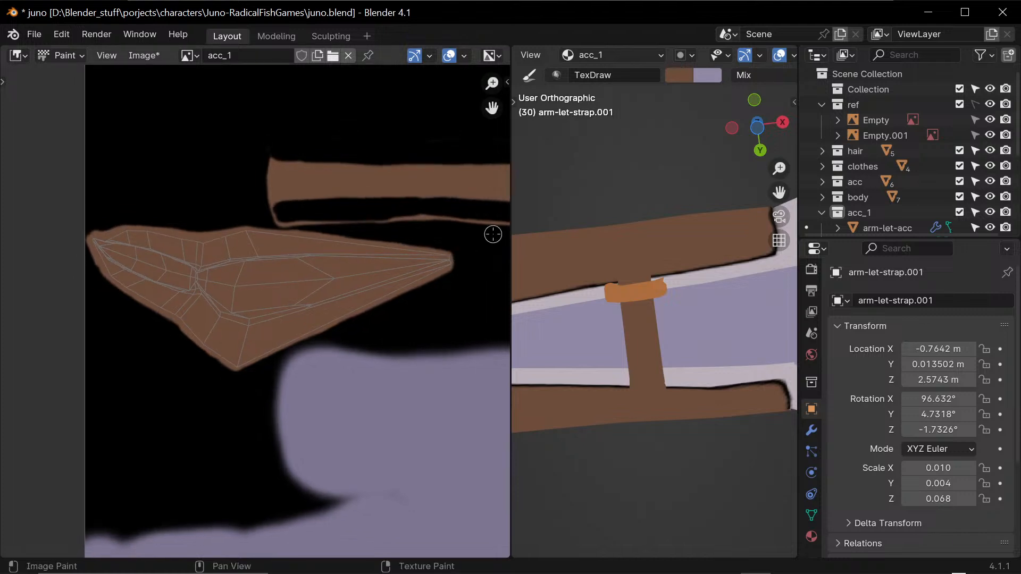
- Sample black, shrink the brush and draw a thin line along the lower fold edge of the strap island's long section
middle_click_drag(493, 234, 471, 232)
key("s")
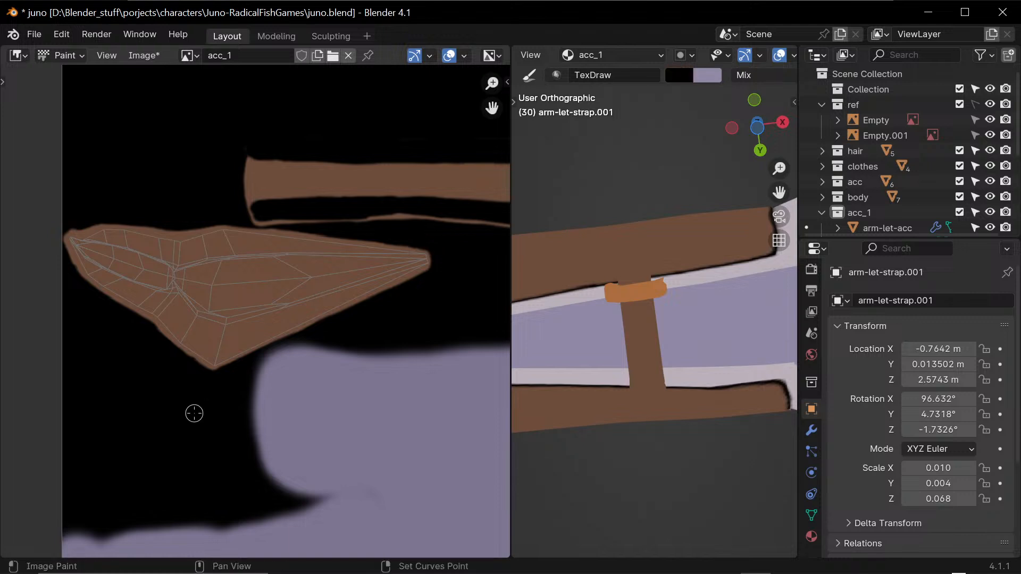
key("f")
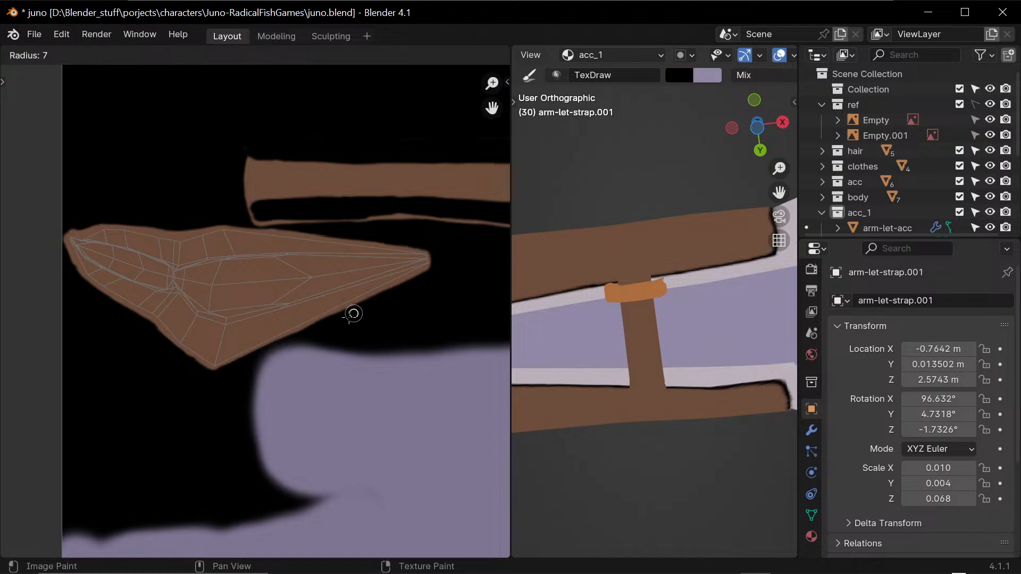
left_click(350, 318)
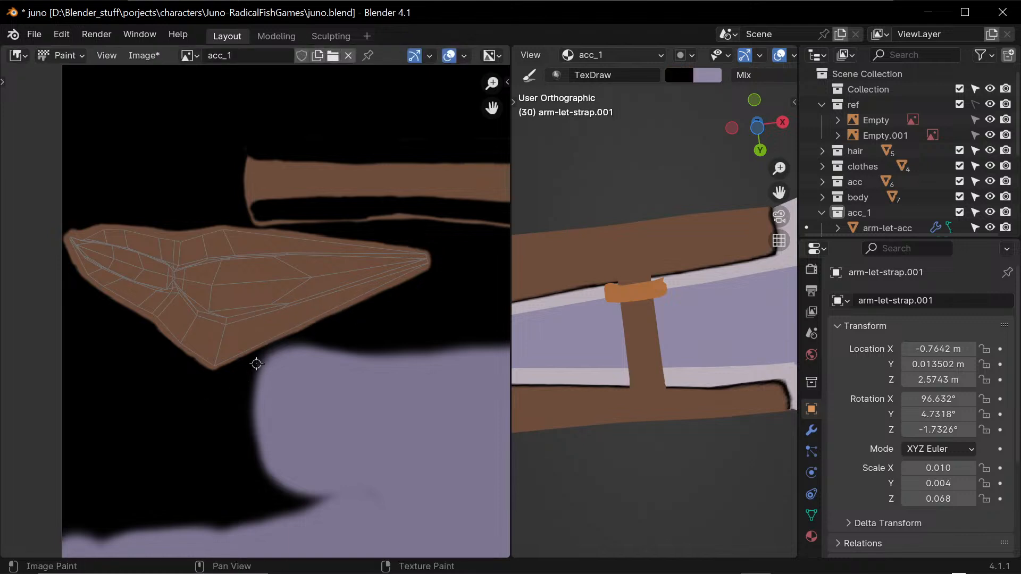
scroll(256, 364, "up", 3)
scroll(355, 287, "down", 1)
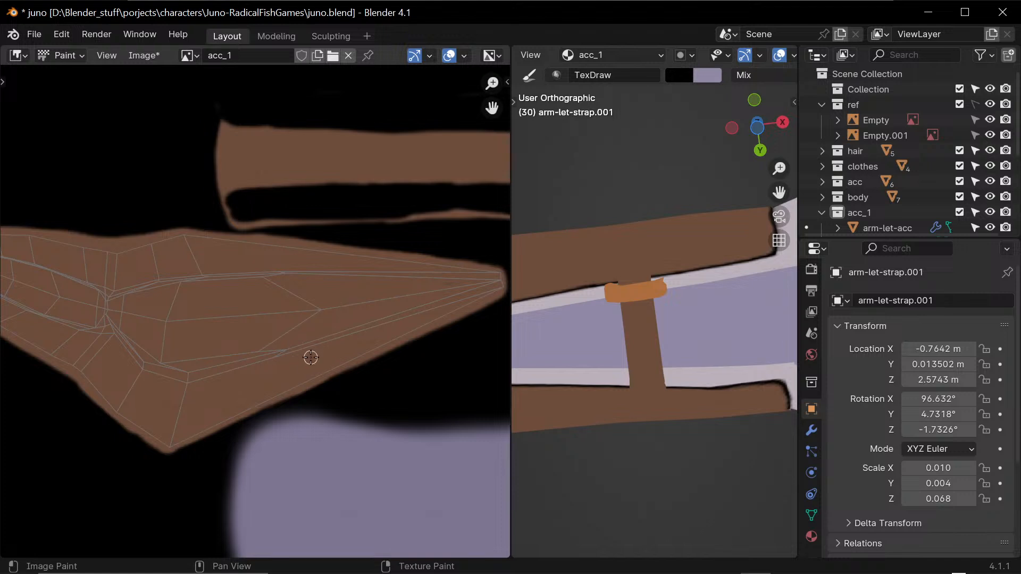
key("f")
left_click(309, 358)
left_click_drag(207, 372, 287, 352)
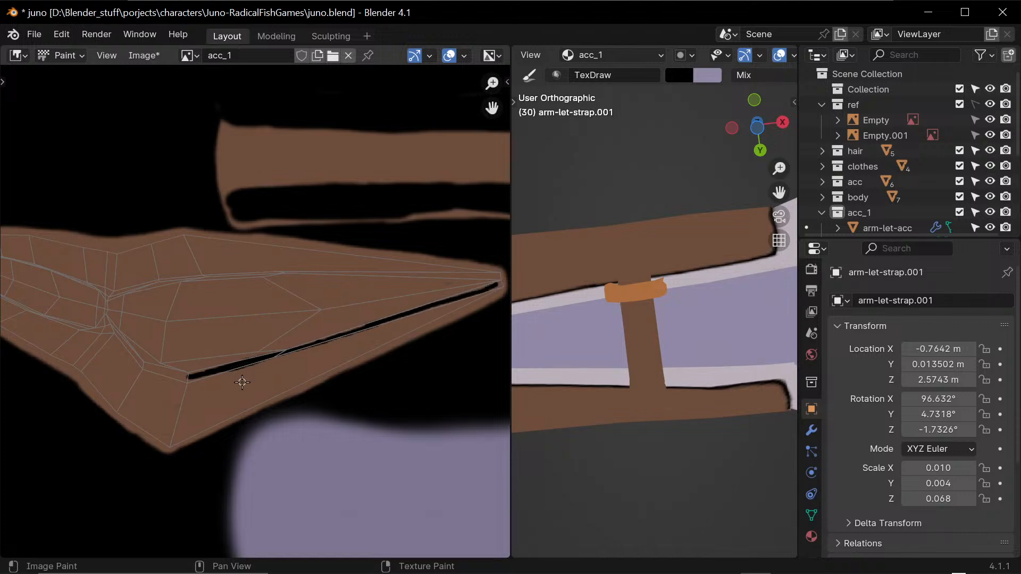
- Continue the black line through the notch and around both edges of the strap island's short end, redoing faulty strokes
middle_click_drag(238, 365, 315, 364)
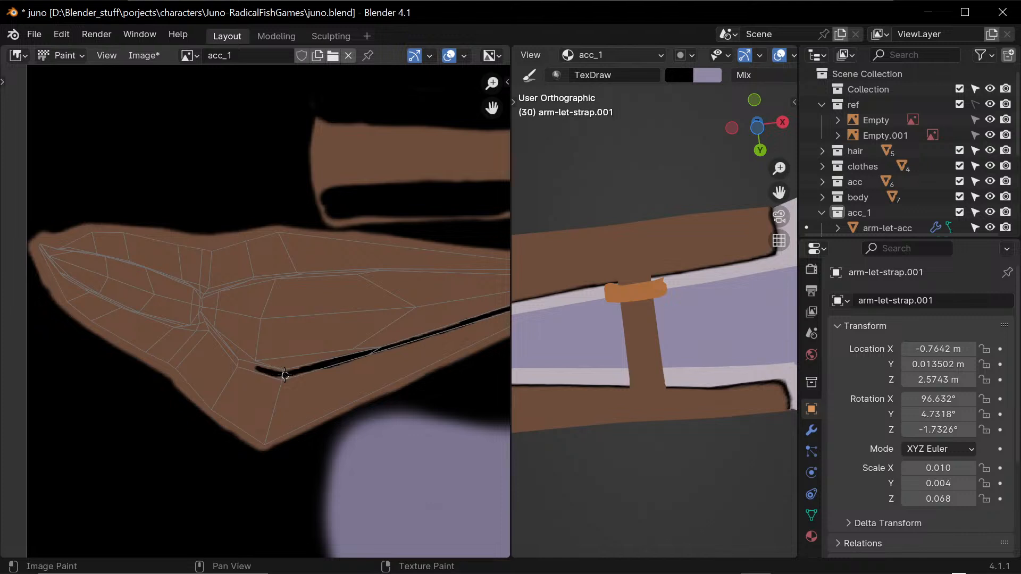
left_click_drag(202, 321, 228, 348)
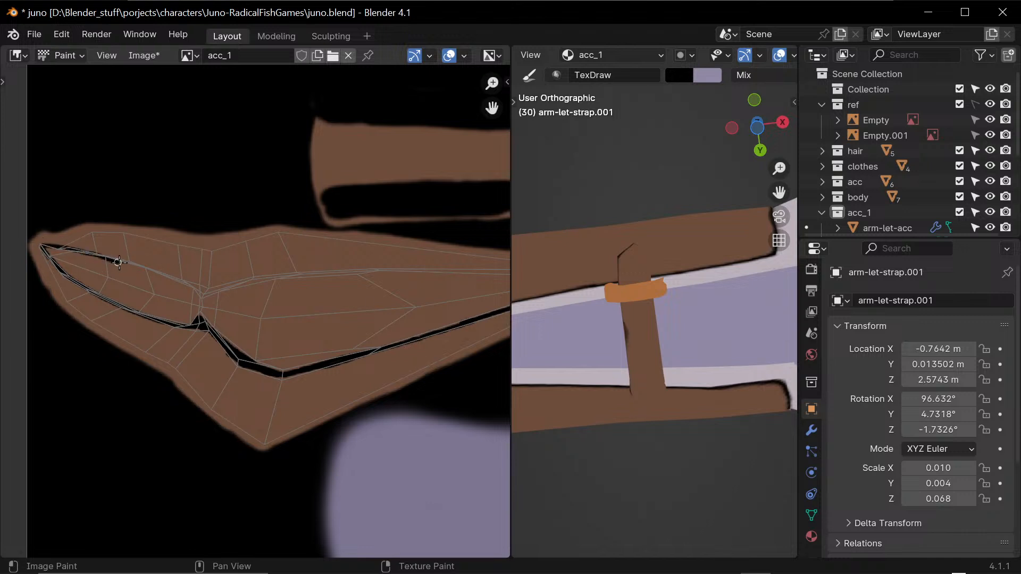
key("ctrl+z")
key("ctrl+z")
left_click_drag(192, 288, 197, 293)
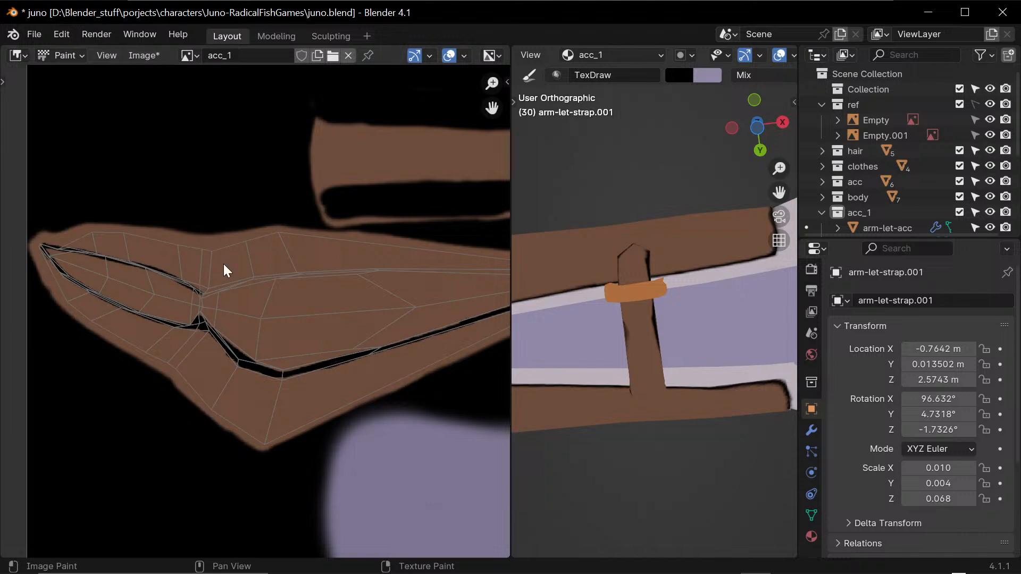
- Draw the black line along the upper fold edge of the strap's long section to its tip, undoing and redrawing uneven strokes
middle_click_drag(365, 303, 270, 337)
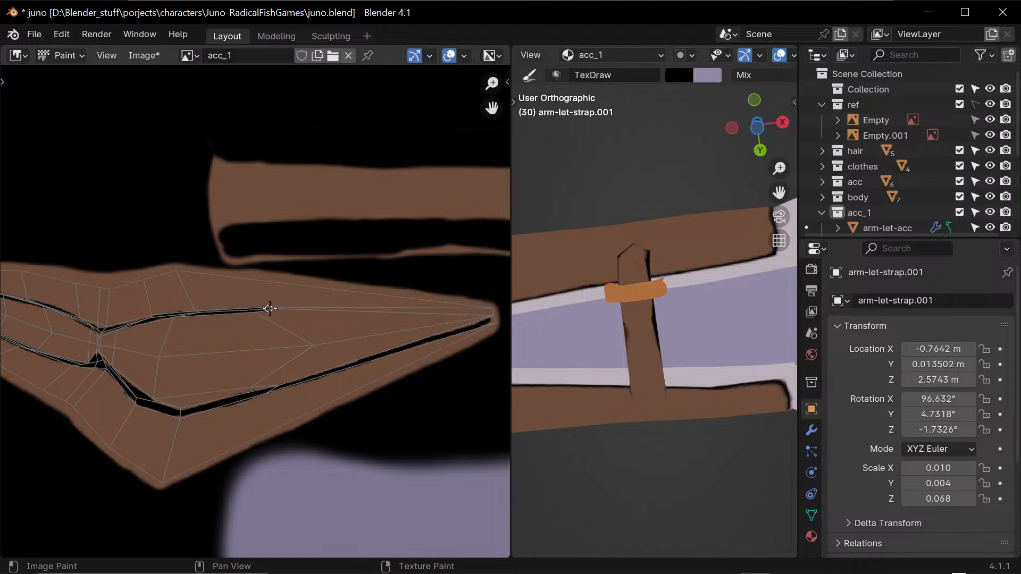
key("ctrl+z")
middle_click_drag(234, 342, 314, 288)
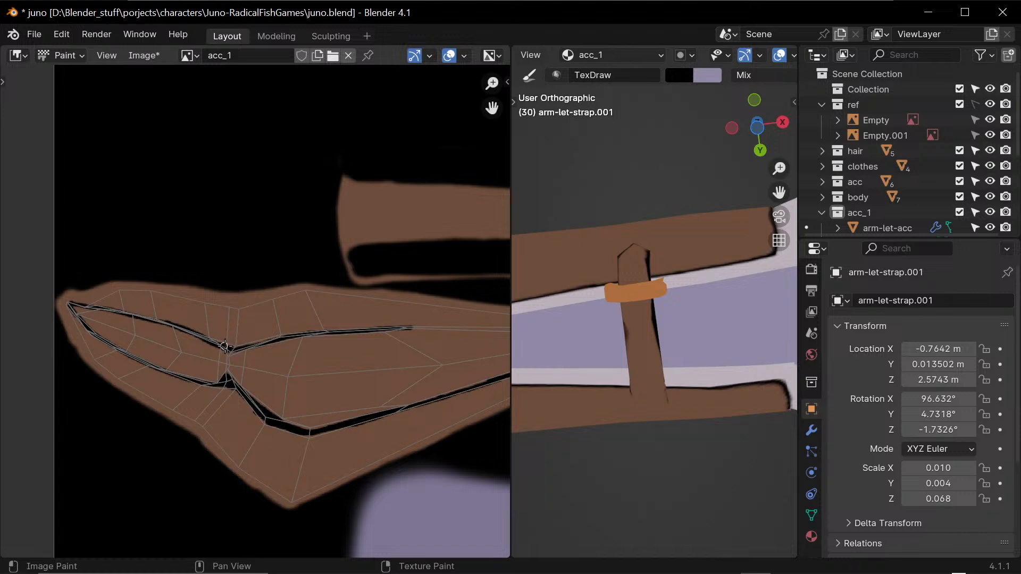
mouse_move(432, 335)
middle_mouse_down()
mouse_move(413, 349)
mouse_move(238, 362)
middle_mouse_up()
left_click_drag(252, 342, 370, 346)
key("ctrl+z")
left_click_drag(256, 342, 383, 346)
key("ctrl+z")
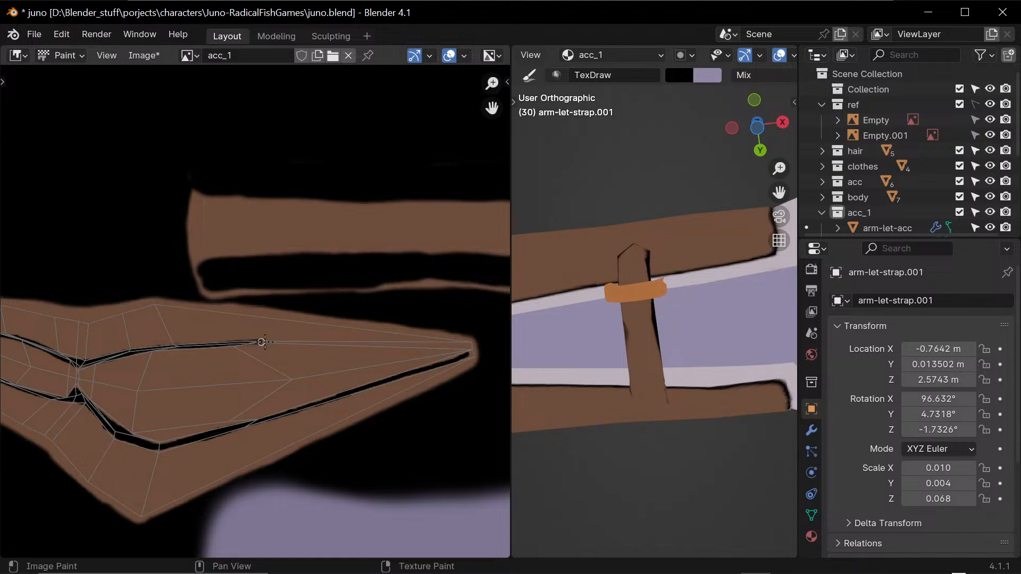
left_click_drag(264, 342, 438, 346)
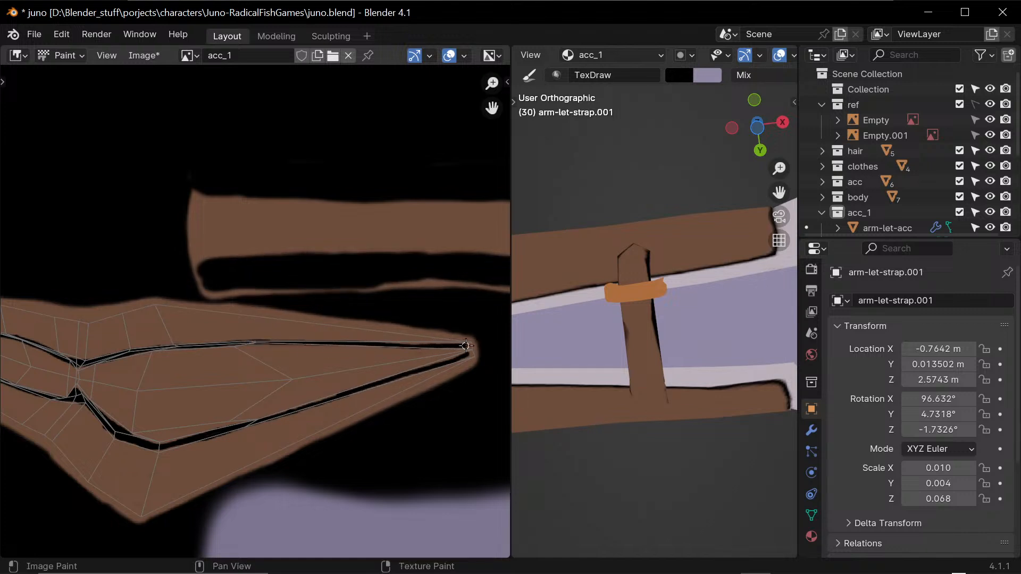
- Examine the black fold lines along the whole strap island, from the pointed long end to the short end
middle_click_drag(279, 366, 402, 387)
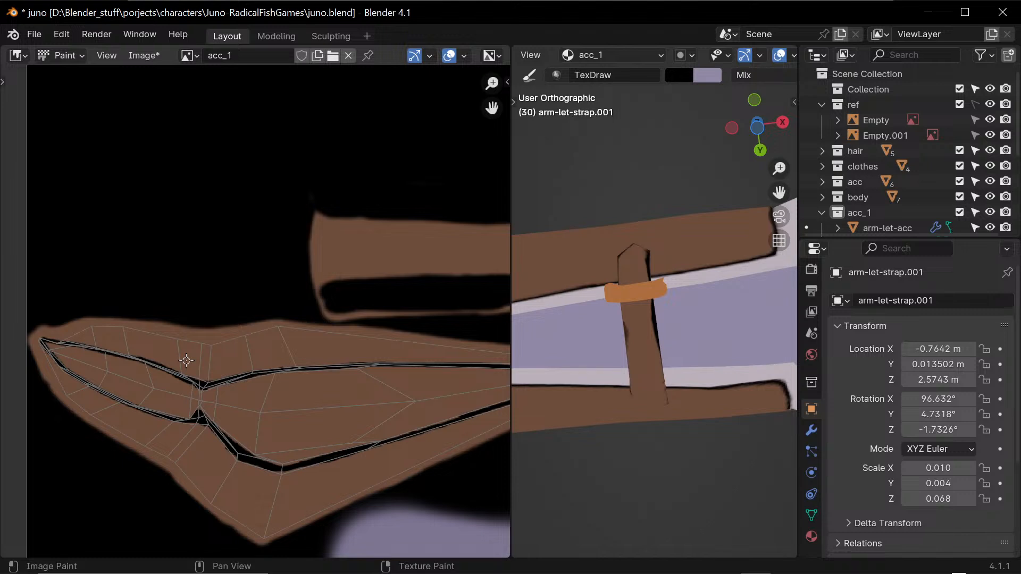
middle_click_drag(420, 391, 315, 387, "shift")
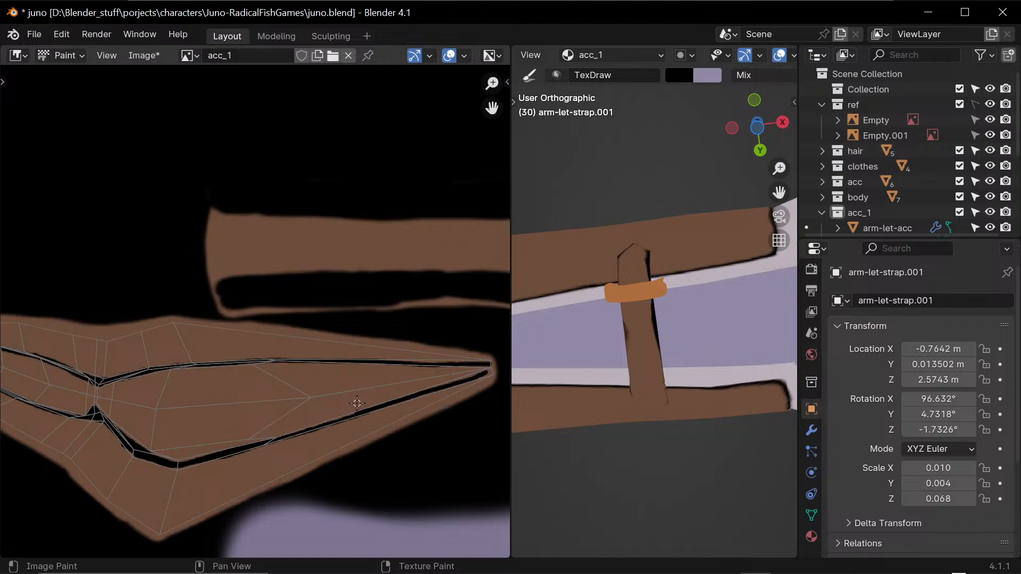
middle_click_drag(216, 462, 277, 465)
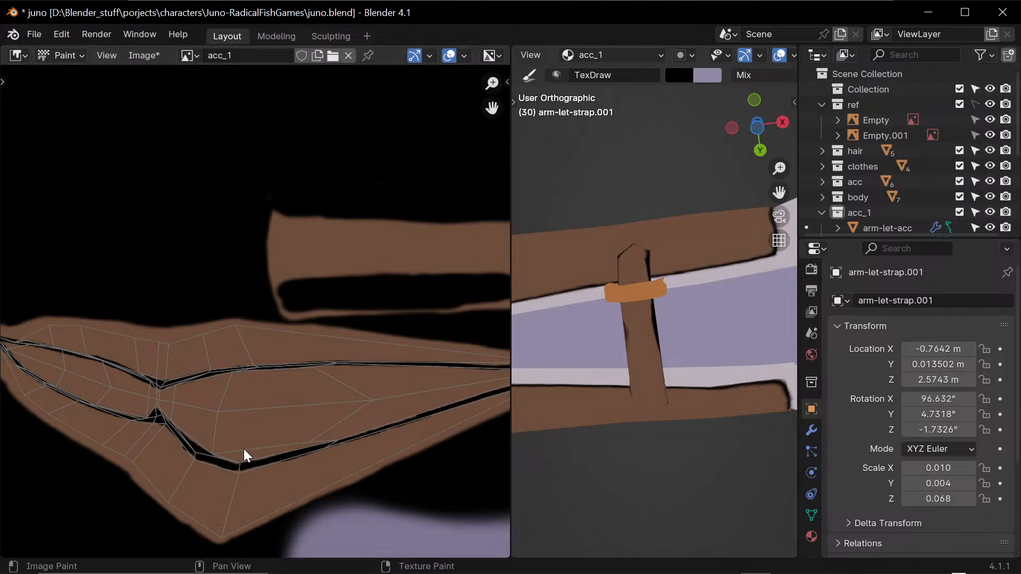
middle_click_drag(244, 450, 324, 471)
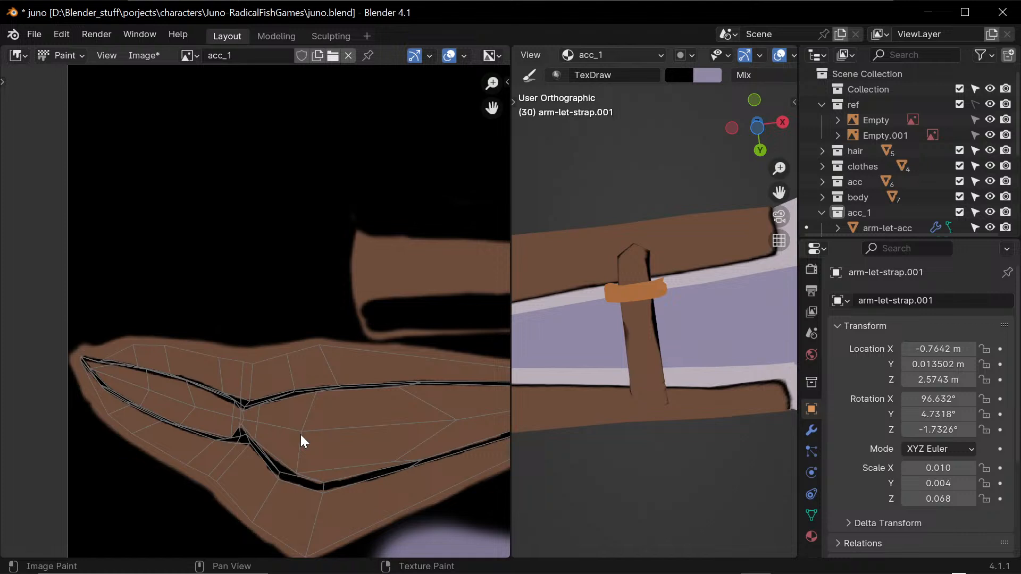
middle_click_drag(254, 375, 294, 369)
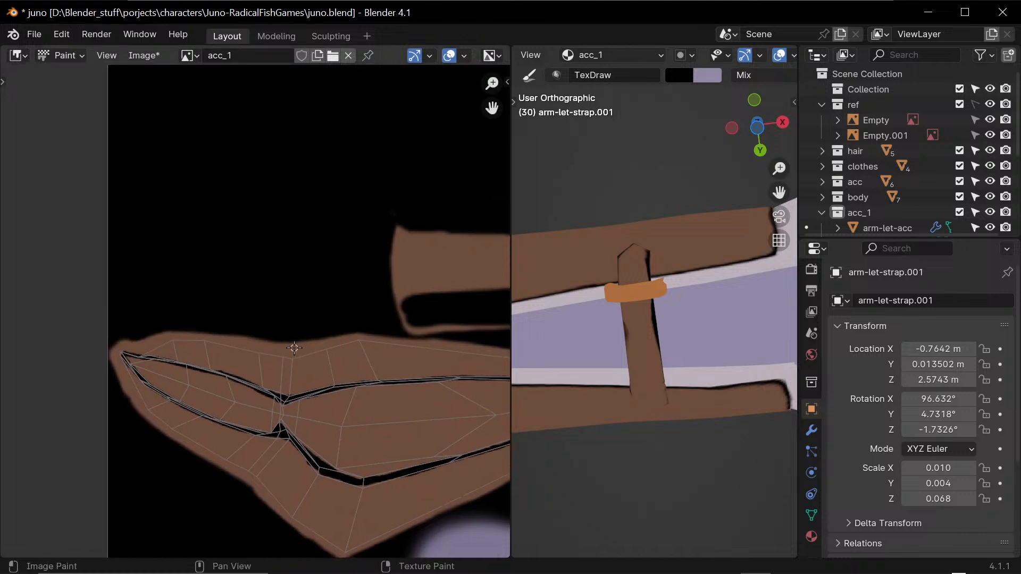
- Sample black and touch up the fold line at the pointed tip of the strap island's long section
key("s")
left_click(234, 366)
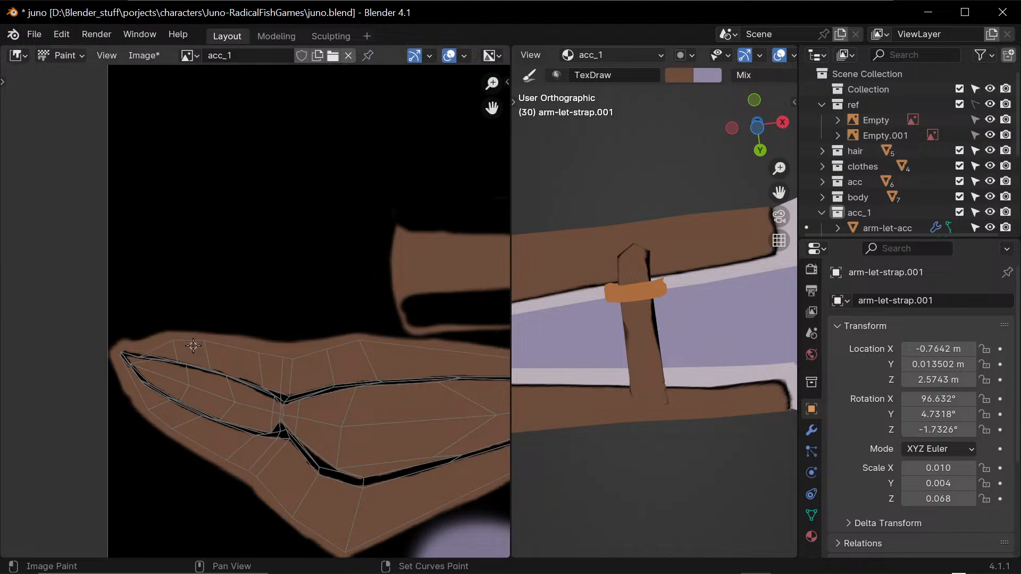
key("s")
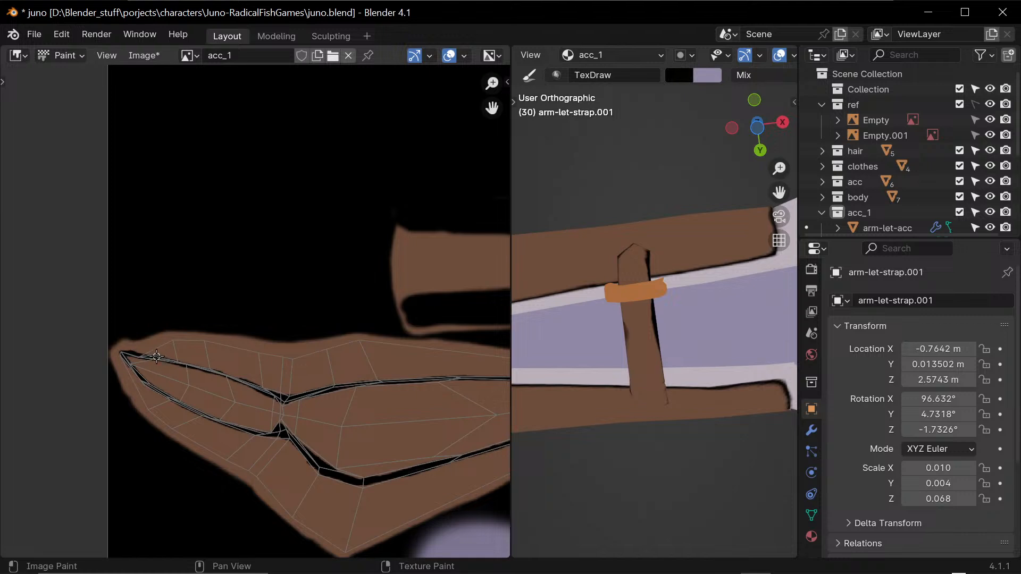
middle_click_drag(416, 428, 244, 439, "shift")
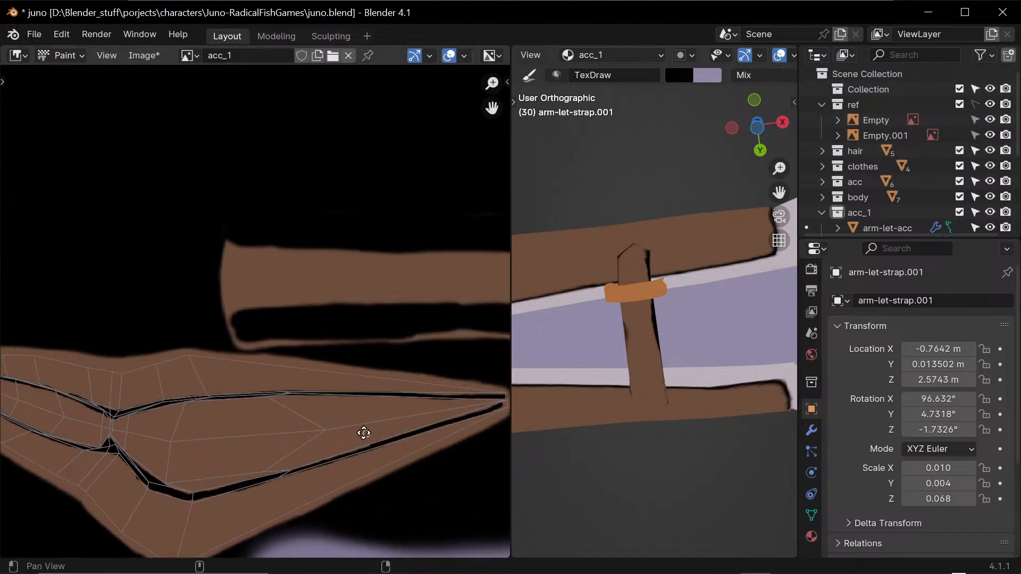
middle_click_drag(362, 433, 255, 438, "shift")
left_click_drag(381, 409, 397, 403)
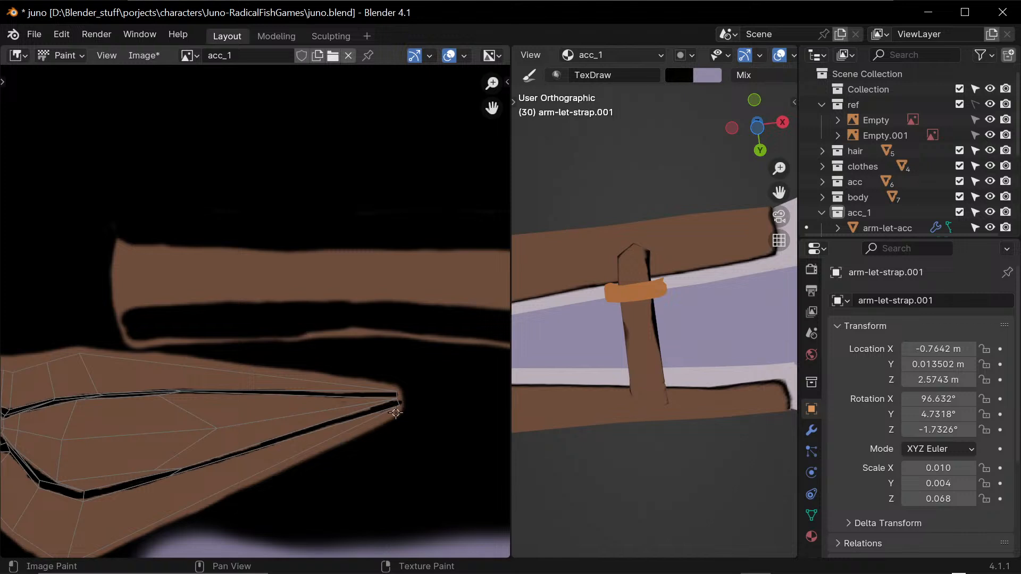
- Sample the strap's brown, resize the brush and paint over the overly thick black patches along the strap's edges on the model
middle_click_drag(654, 320, 655, 394)
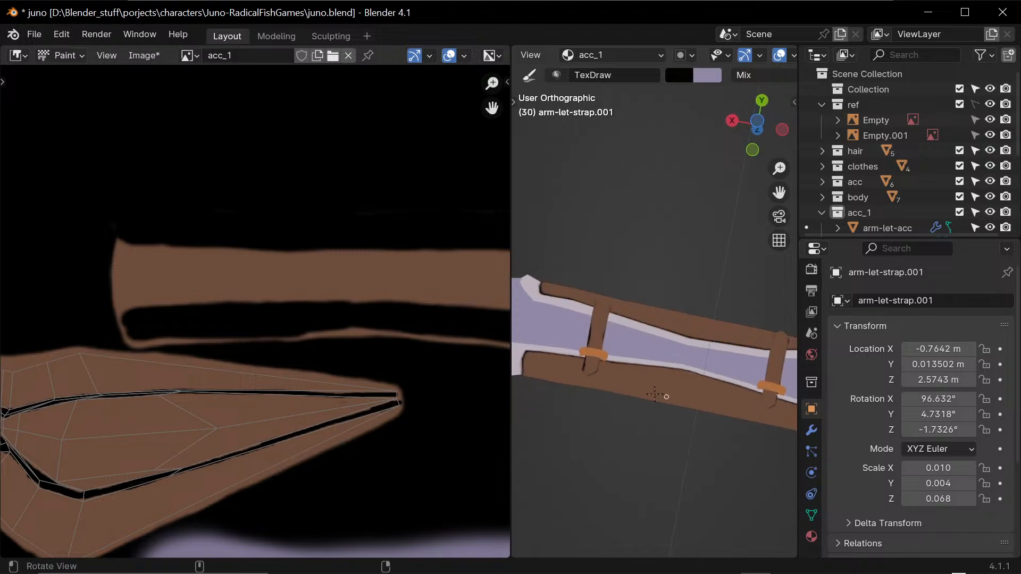
middle_click_drag(586, 424, 631, 292, "ctrl")
middle_click_drag(579, 372, 557, 462, "ctrl")
middle_click_drag(531, 378, 589, 379, "shift")
middle_click(588, 378, "alt")
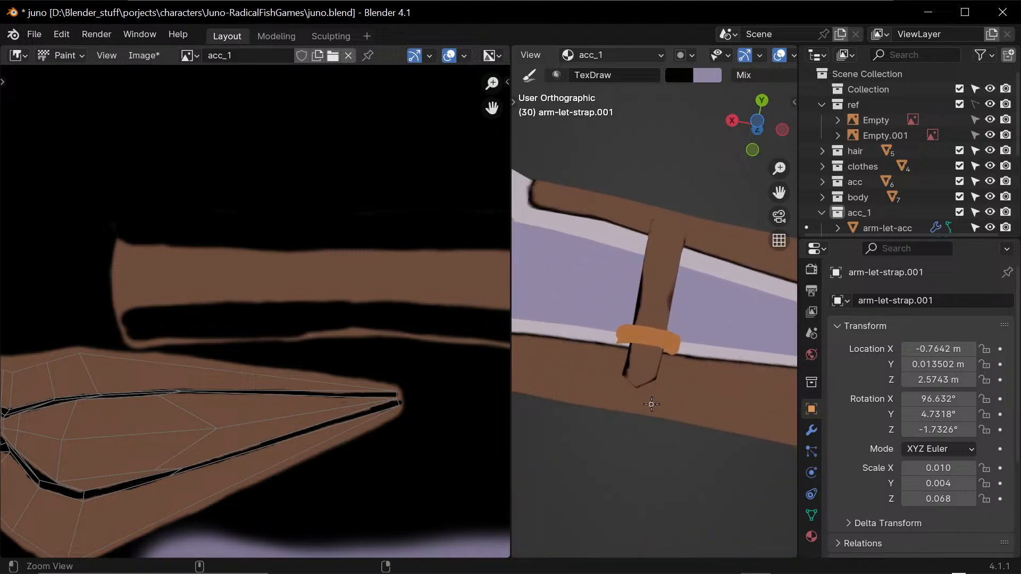
middle_click_drag(652, 404, 638, 396, "ctrl")
key("s")
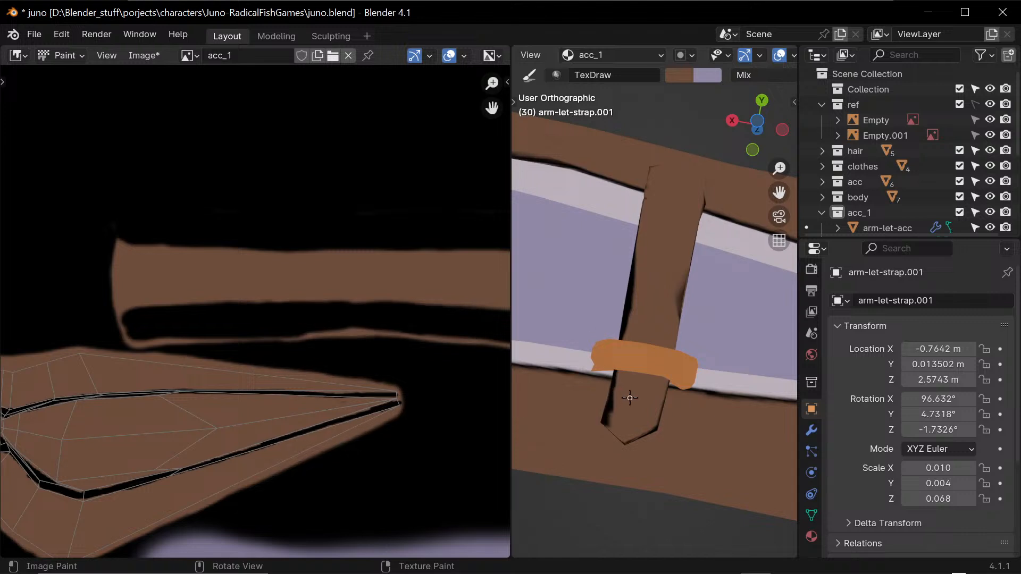
key("f")
left_click(631, 404)
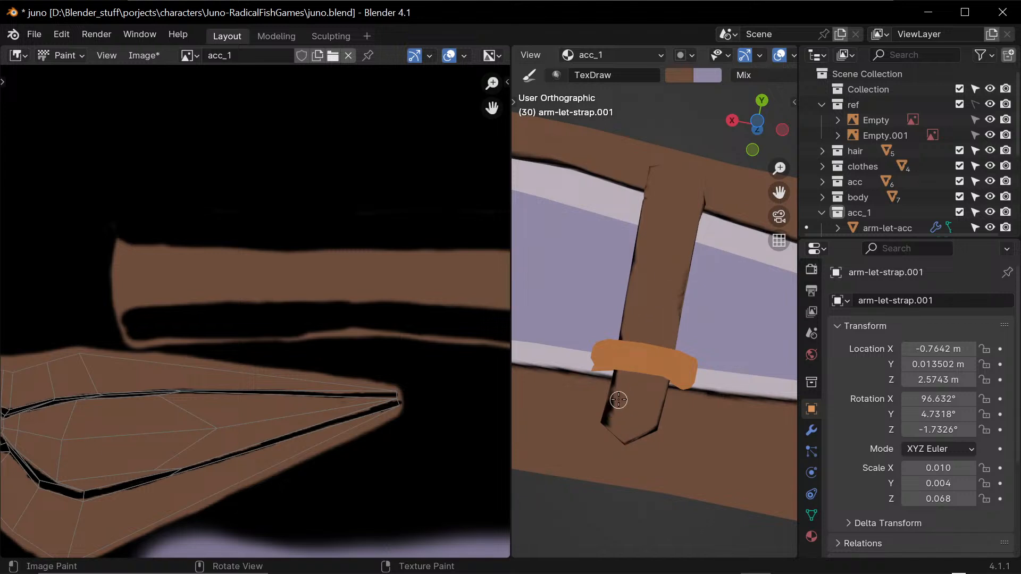
middle_click_drag(620, 415, 657, 425)
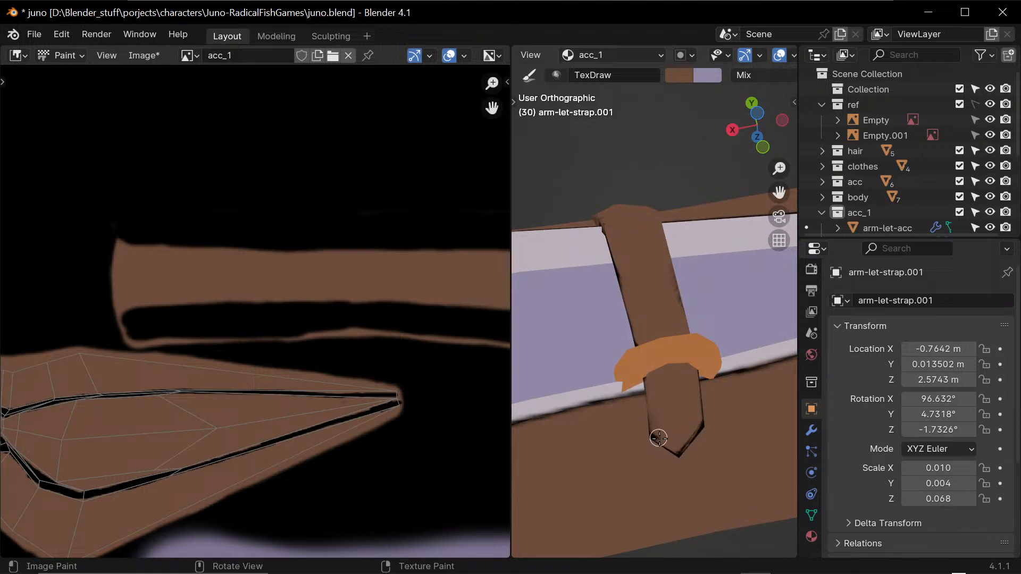
- Save the painted texture acc_1.png and the juno.blend file
middle_click_drag(718, 296, 686, 380, "ctrl")
middle_click_drag(660, 315, 638, 425, "ctrl")
mouse_move(687, 335)
middle_mouse_down()
mouse_move(679, 360)
mouse_move(704, 367)
mouse_move(721, 351)
mouse_move(616, 424)
mouse_move(654, 360)
mouse_move(514, 375)
mouse_move(625, 410)
mouse_move(679, 386)
middle_mouse_up()
scroll(679, 386, "down", 3)
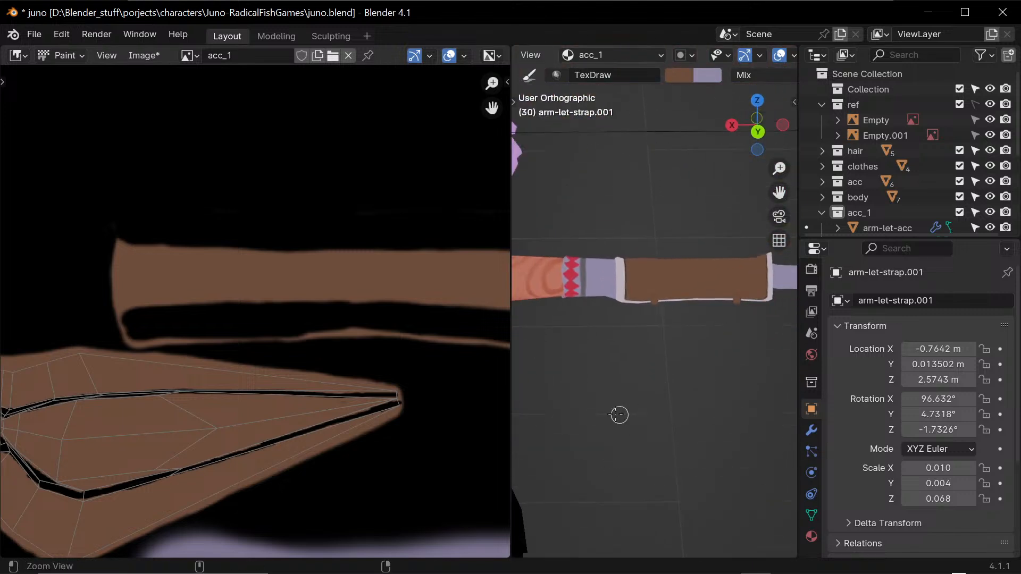
key("alt+s")
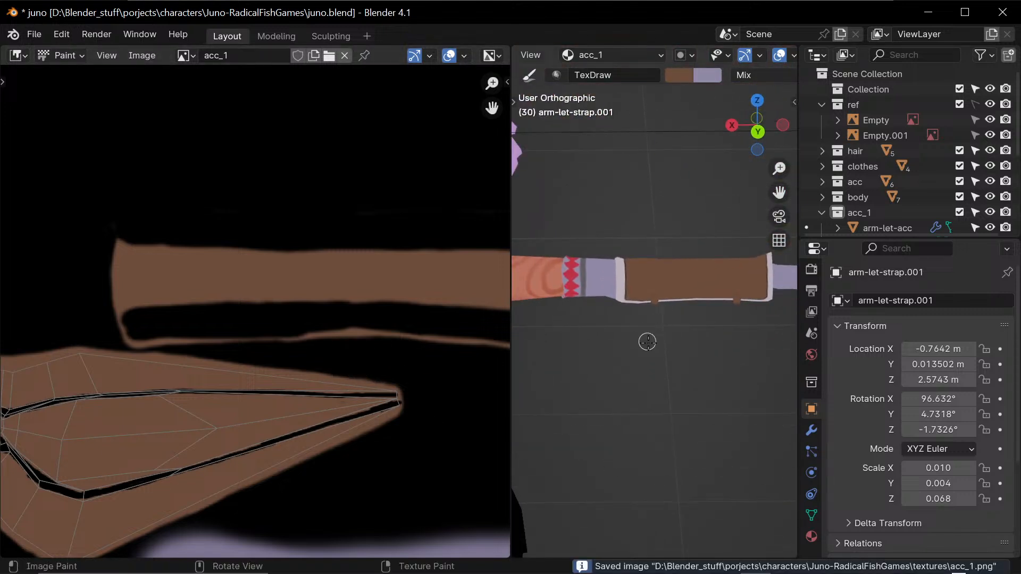
key("ctrl+s")
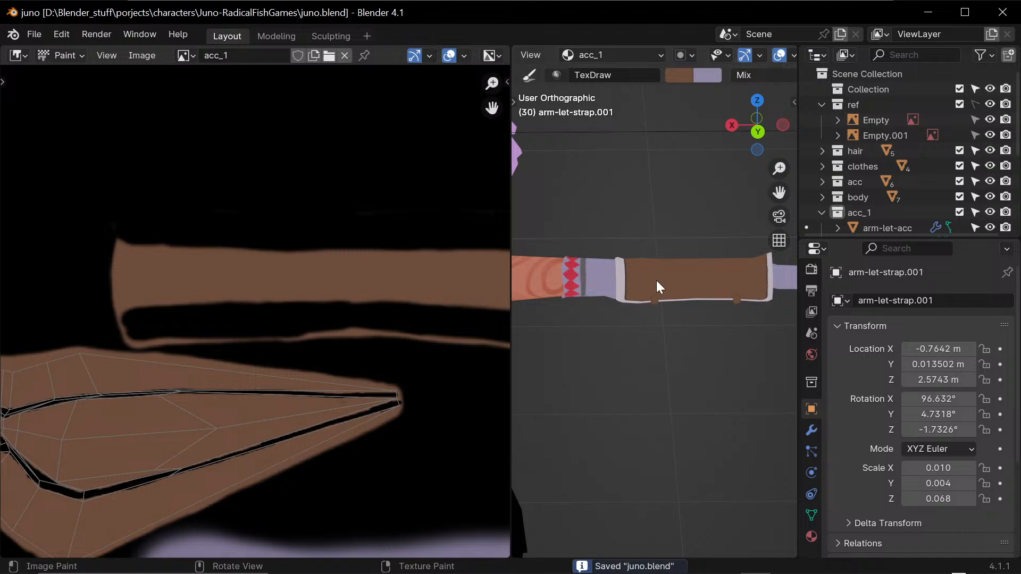
- Widen the 3D viewport, bring the character's waist into view and switch texture painting to the belt
left_click_drag(514, 392, 300, 383)
middle_click_drag(417, 365, 685, 374)
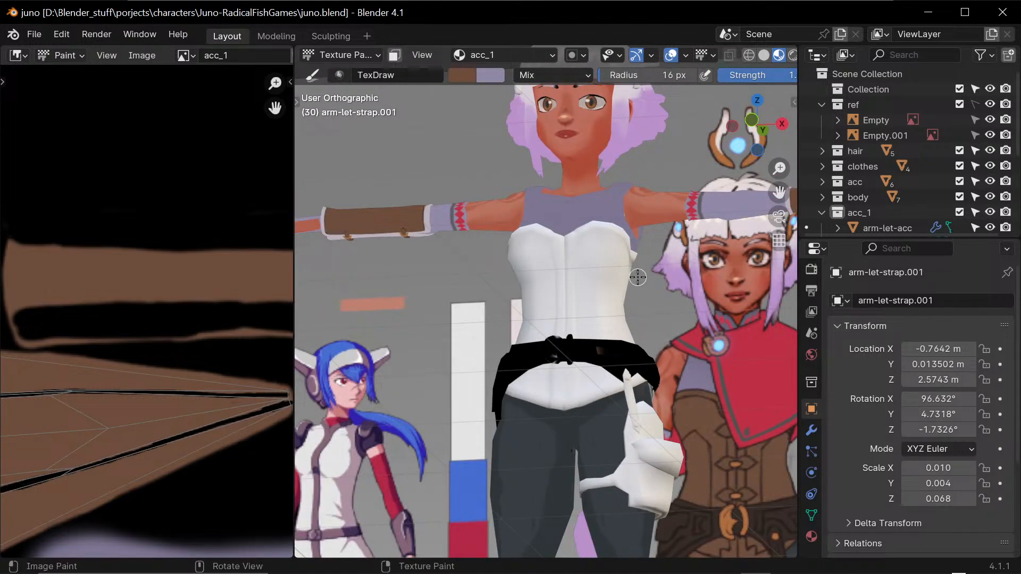
middle_click_drag(640, 273, 649, 407, "shift")
middle_click_drag(642, 305, 637, 403, "shift")
middle_click_drag(637, 403, 576, 421)
middle_click_drag(486, 406, 540, 342, "shift")
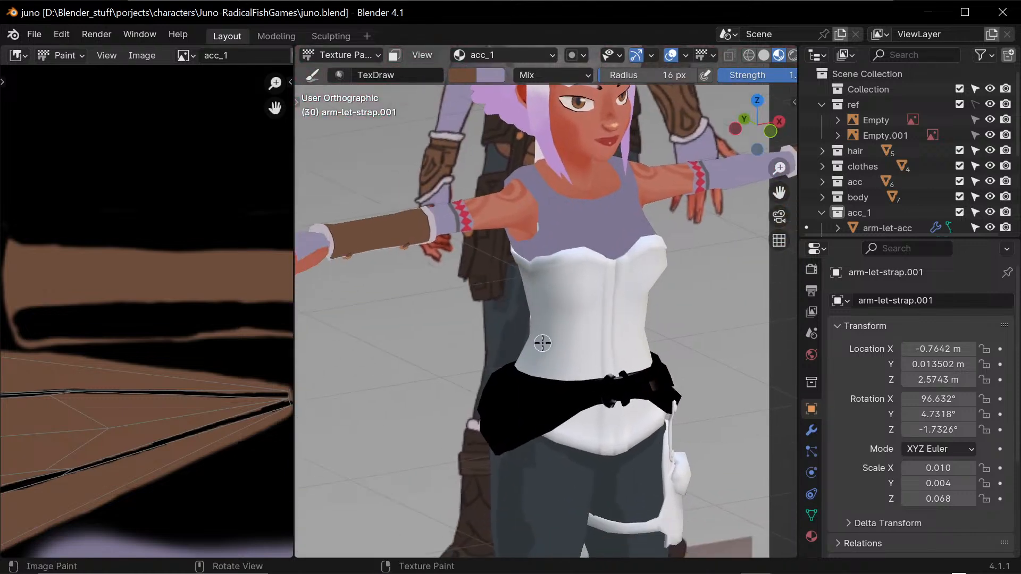
key("alt+q")
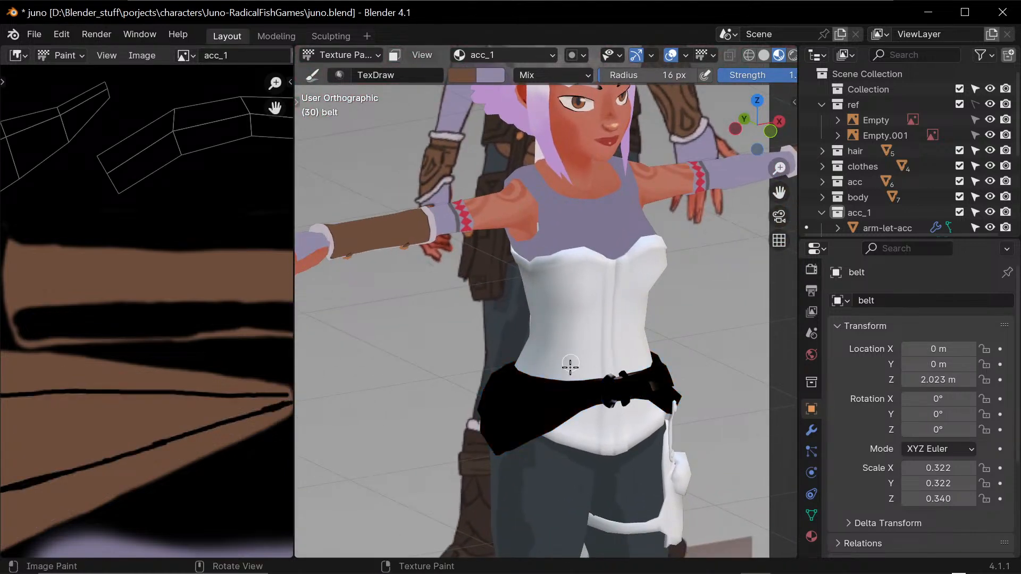
- Paint the belt's ring-shaped island brown all the way around in the acc_1 texture
middle_click_drag(207, 313, 191, 367, "ctrl")
middle_click_drag(159, 325, 170, 379, "ctrl")
middle_click_drag(227, 424, 174, 292)
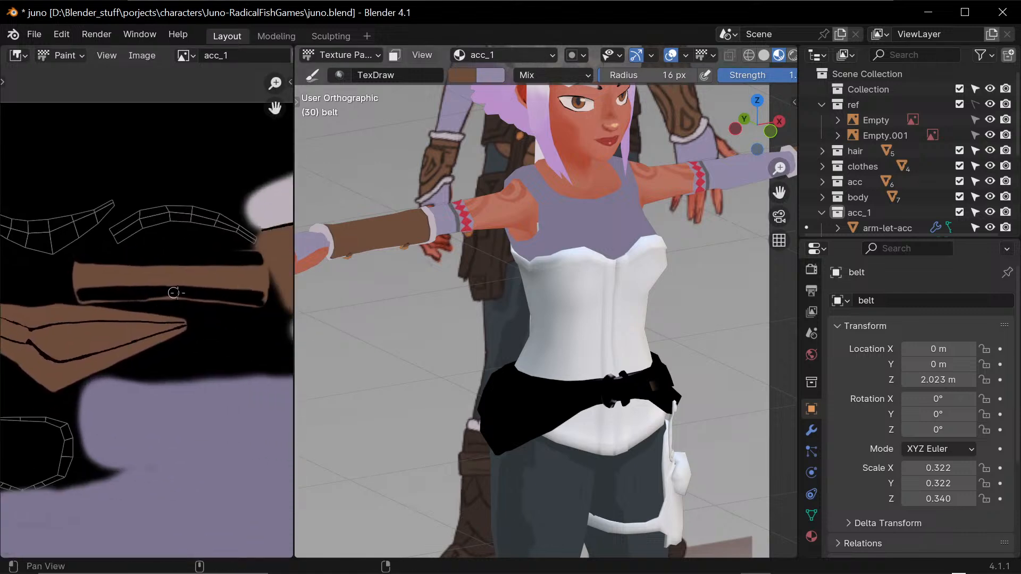
middle_click_drag(107, 424, 189, 429)
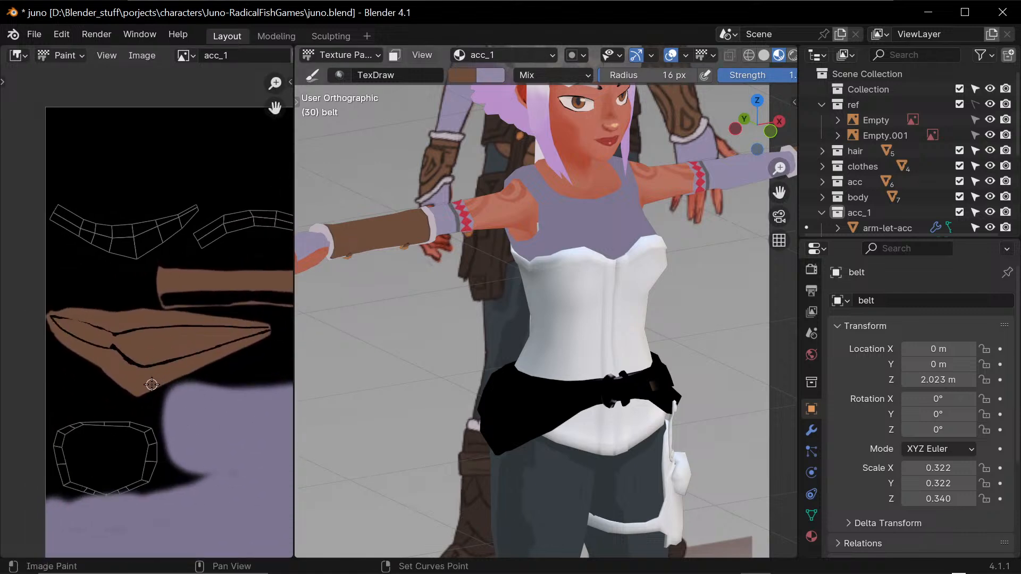
left_click_drag(142, 434, 148, 461)
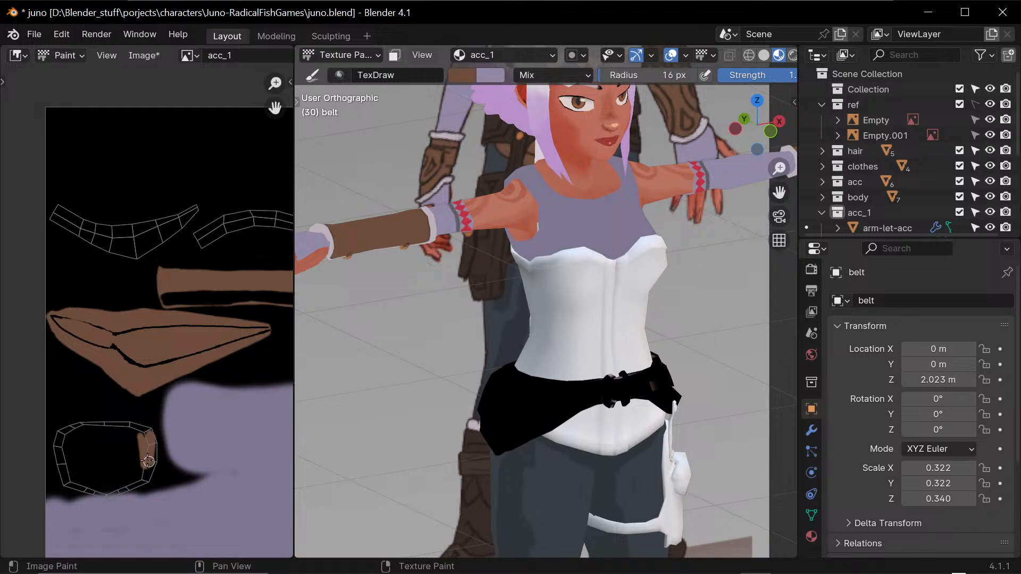
middle_click_drag(125, 456, 171, 433)
mouse_move(197, 421)
left_mouse_down()
mouse_move(183, 461)
mouse_move(162, 469)
mouse_move(192, 453)
mouse_move(198, 437)
mouse_move(178, 468)
mouse_move(189, 426)
left_mouse_up()
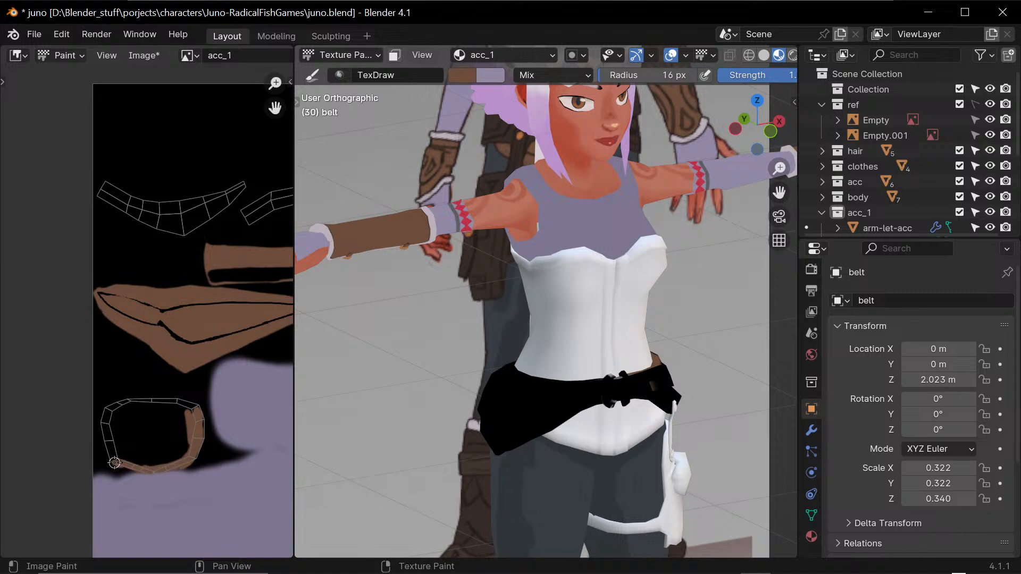
mouse_move(115, 463)
left_mouse_down()
mouse_move(100, 428)
mouse_move(117, 462)
left_mouse_up()
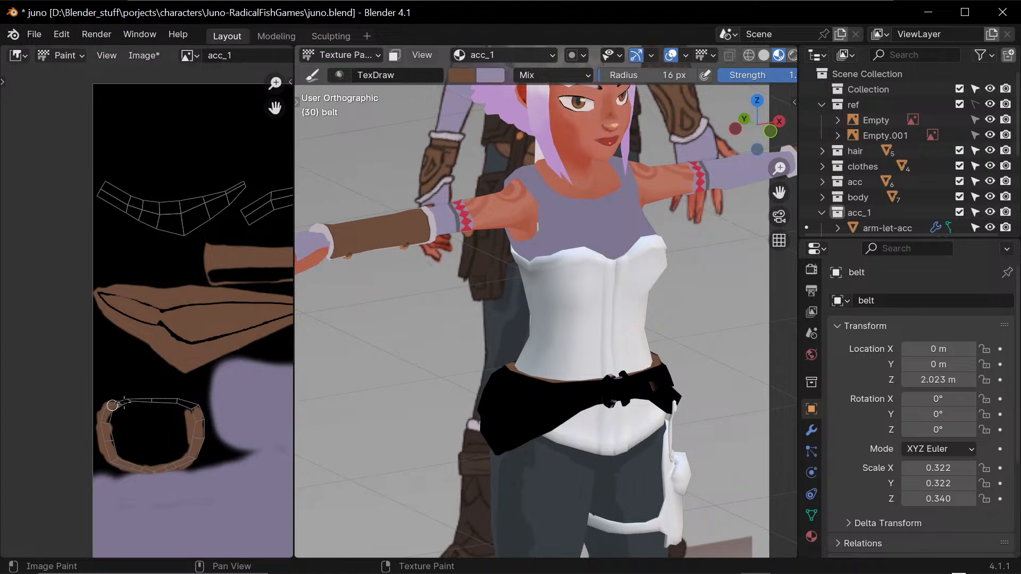
mouse_move(123, 402)
left_mouse_down()
mouse_move(189, 404)
mouse_move(139, 400)
left_mouse_up()
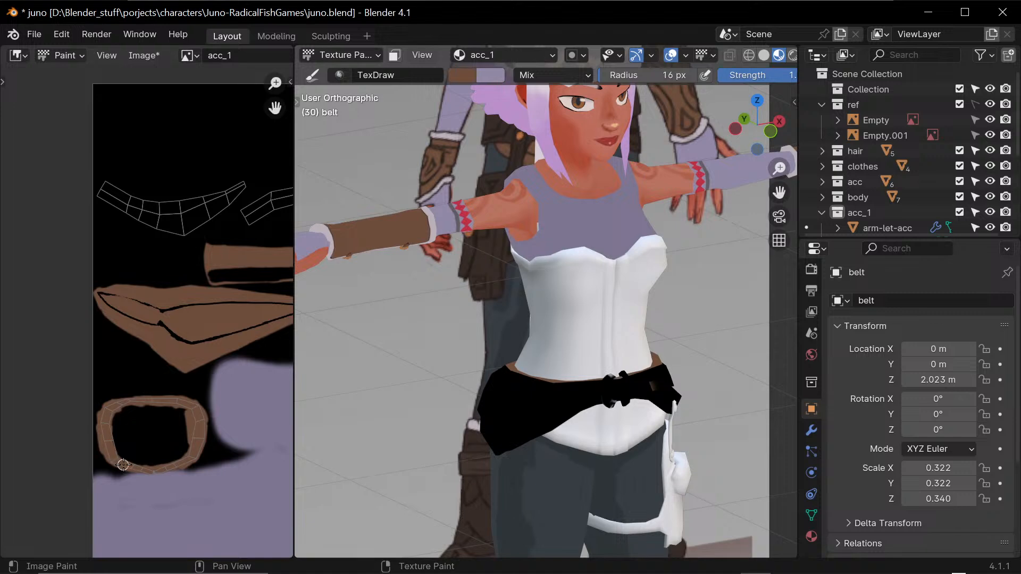
left_click_drag(115, 455, 120, 409)
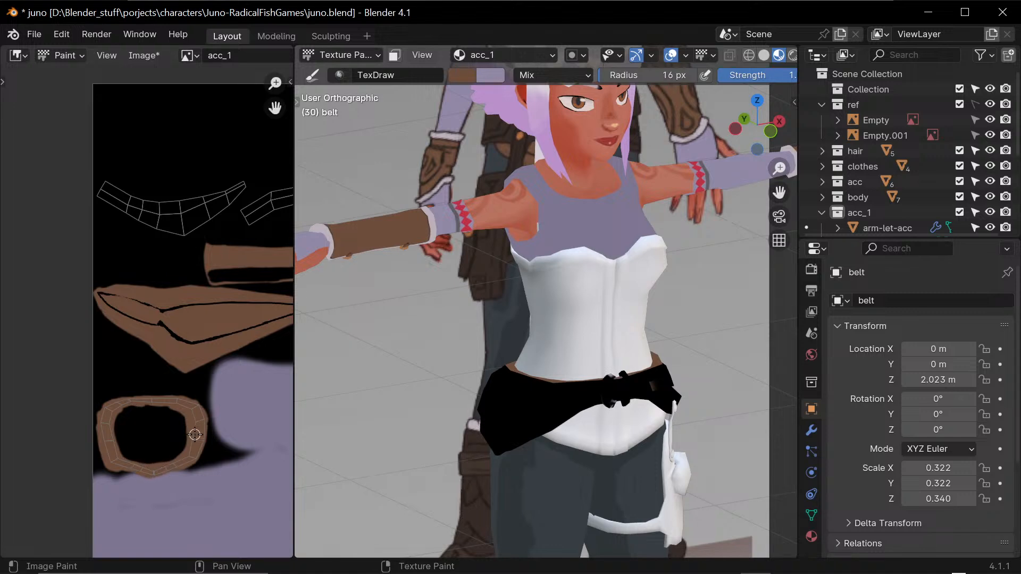
- Show the wireframe overlay and dab brown marks on both sides of the belt to locate its curved islands in the texture
scroll(246, 372, "up", 5)
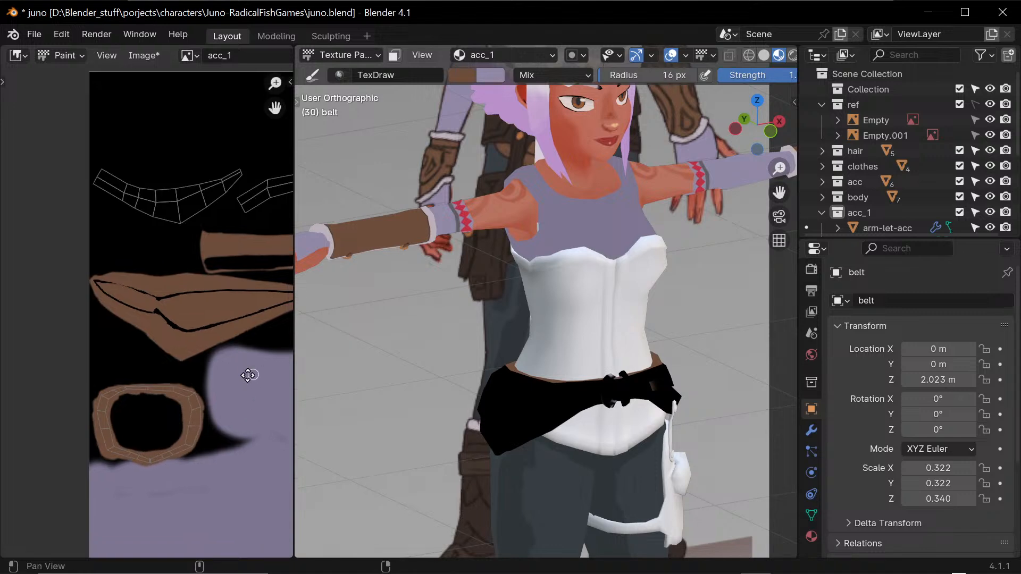
scroll(241, 379, "down", 5)
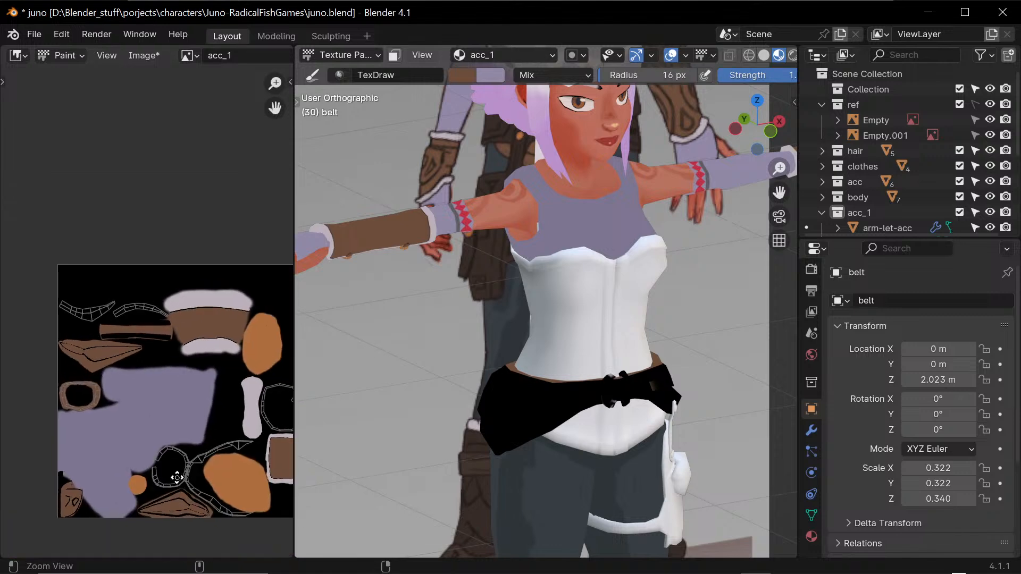
middle_click_drag(255, 449, 229, 370)
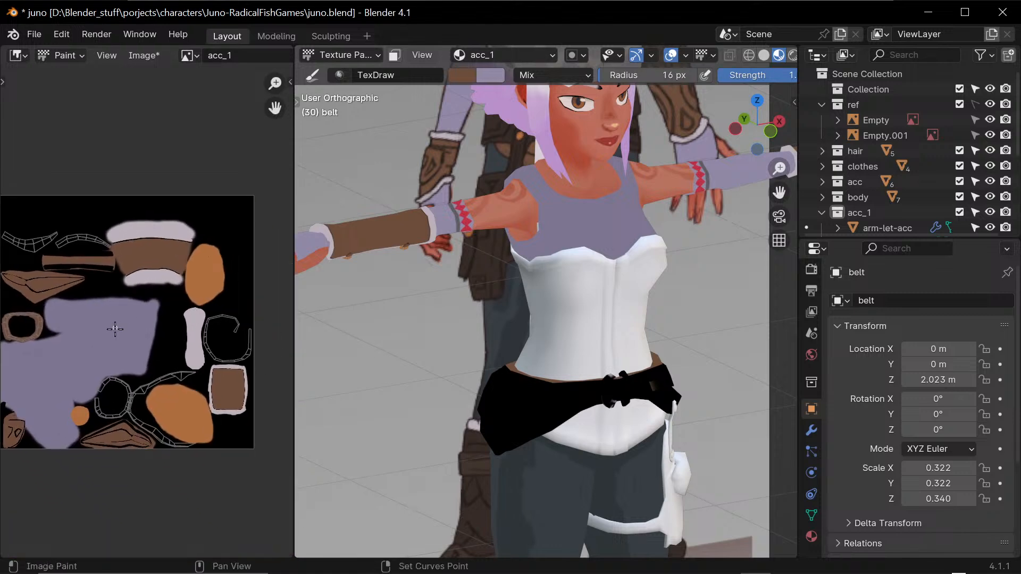
middle_click_drag(157, 325, 223, 393)
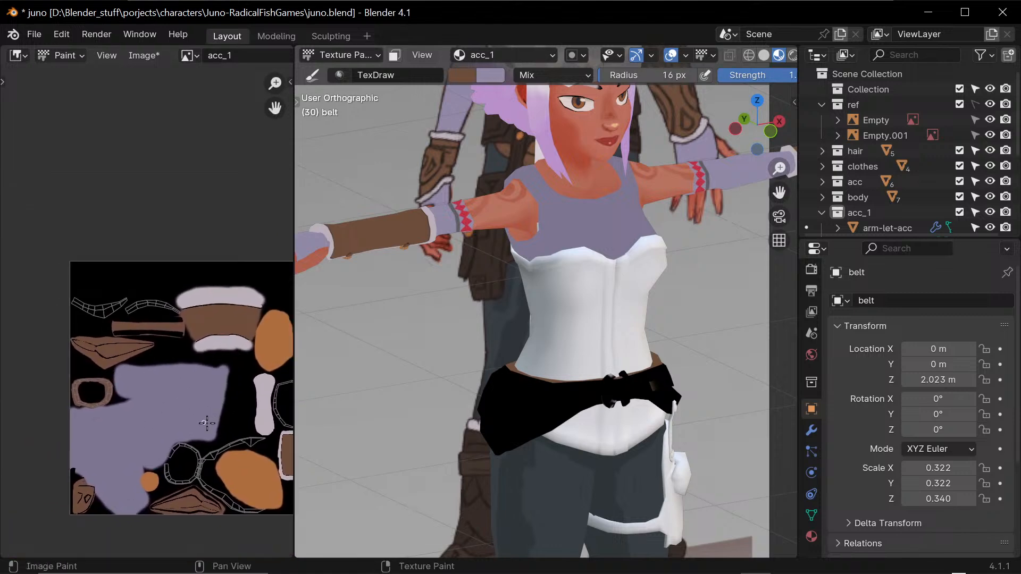
scroll(212, 410, "down", 3, "shift")
middle_click_drag(221, 330, 221, 255)
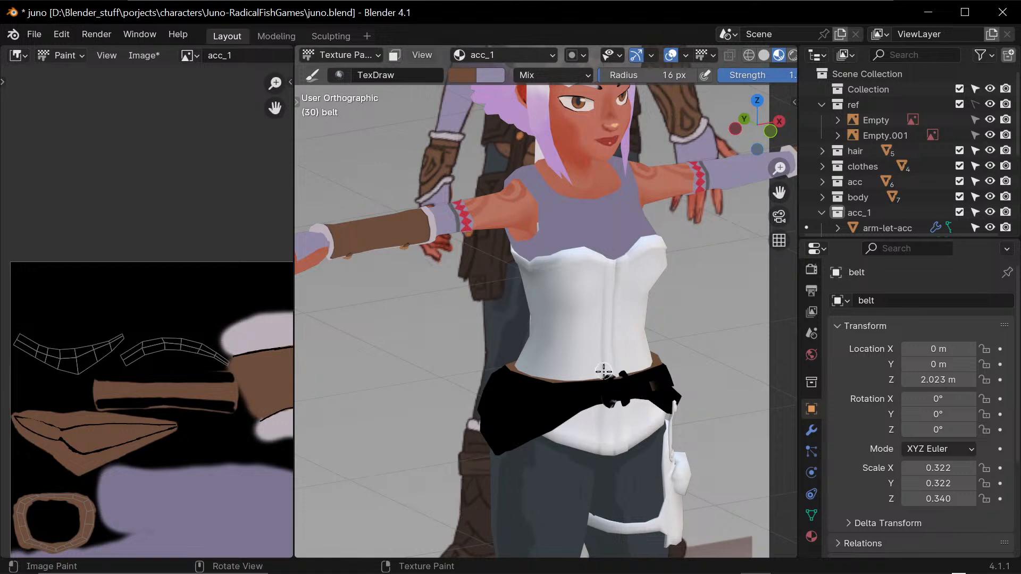
key("q")
left_click(531, 409)
middle_click_drag(530, 408, 538, 413)
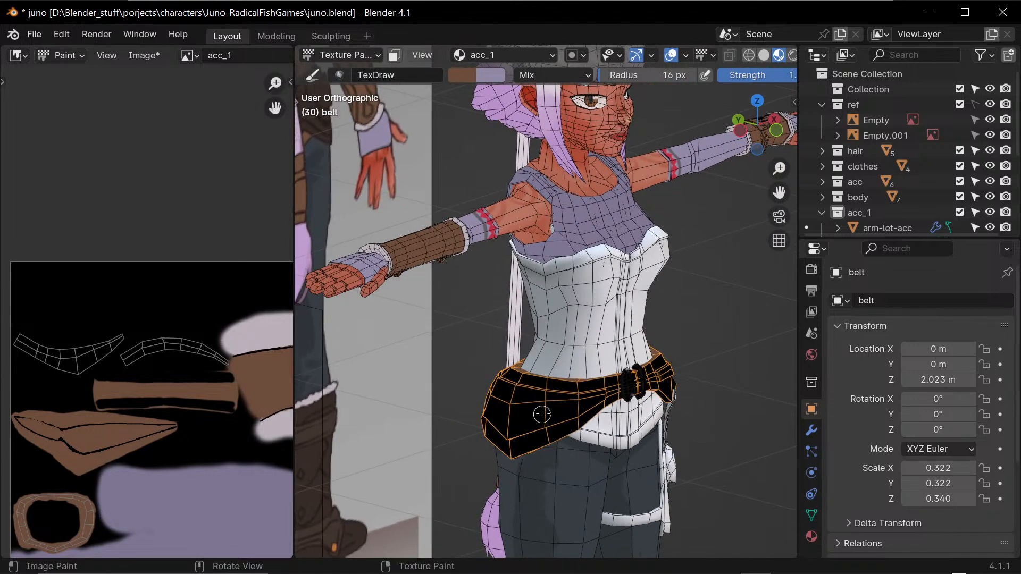
left_click_drag(550, 409, 538, 413)
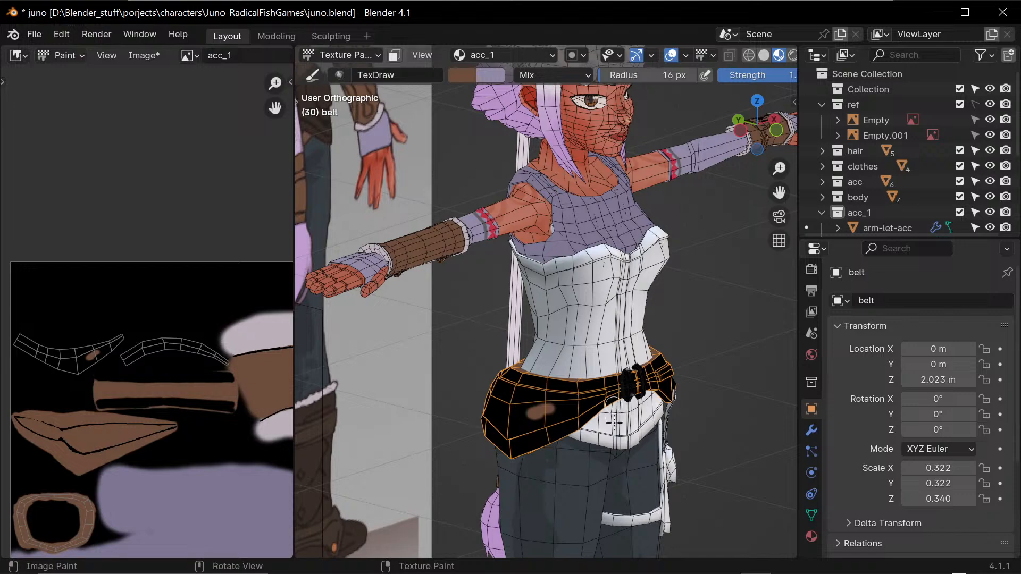
mouse_move(614, 423)
middle_mouse_down()
mouse_move(596, 407)
mouse_move(625, 425)
mouse_move(612, 421)
middle_mouse_up()
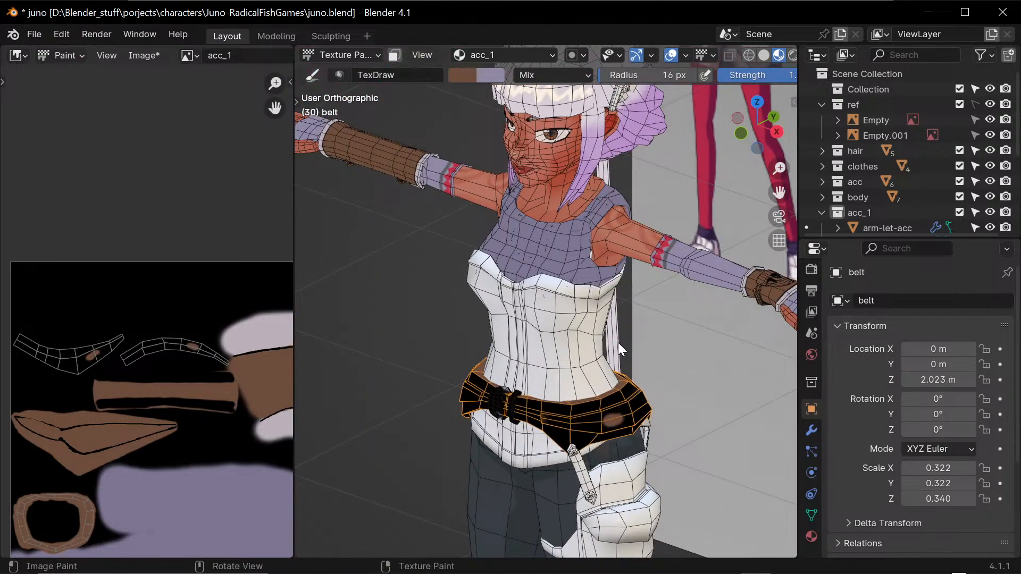
- Fill the belt's first curved island with brown, painting along its upper and lower edges and across the middle
scroll(171, 318, "up", 5)
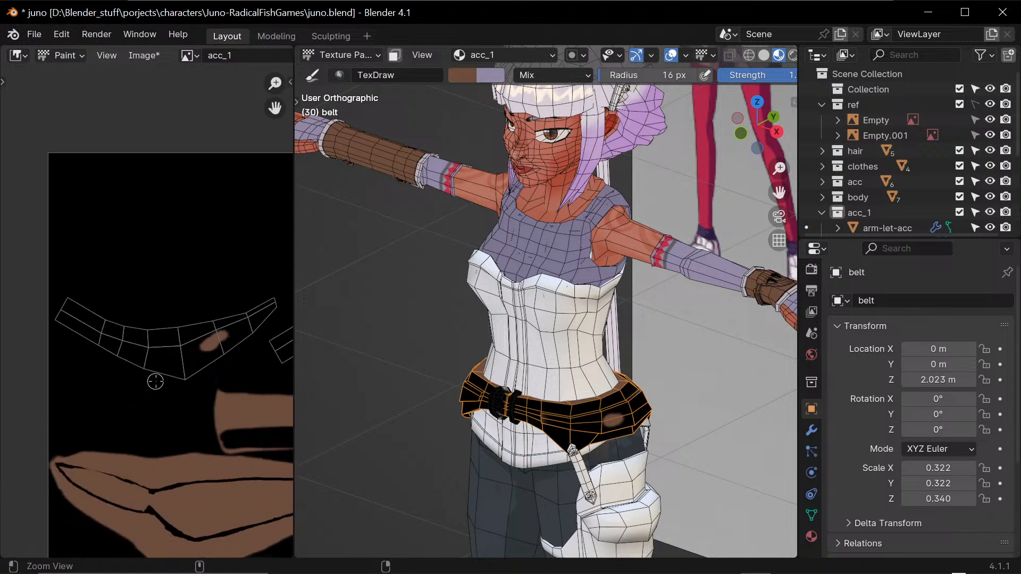
mouse_move(40, 300)
left_mouse_down()
mouse_move(45, 314)
mouse_move(73, 313)
mouse_move(22, 317)
mouse_move(19, 333)
mouse_move(90, 359)
mouse_move(107, 356)
mouse_move(66, 317)
mouse_move(155, 331)
left_mouse_up()
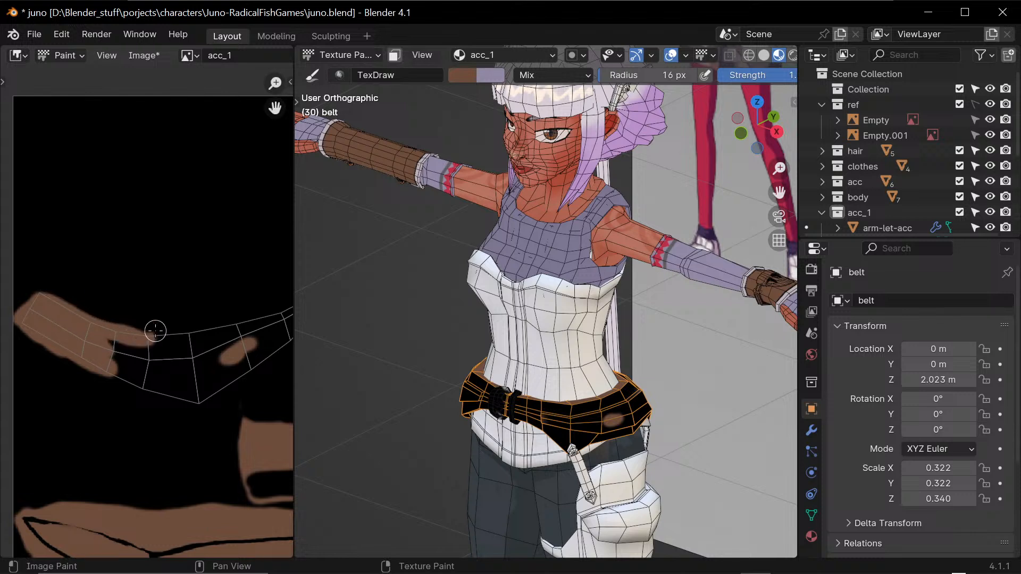
middle_click_drag(185, 374, 88, 405)
mouse_move(40, 364)
left_mouse_down()
mouse_move(136, 356)
mouse_move(218, 326)
left_mouse_up()
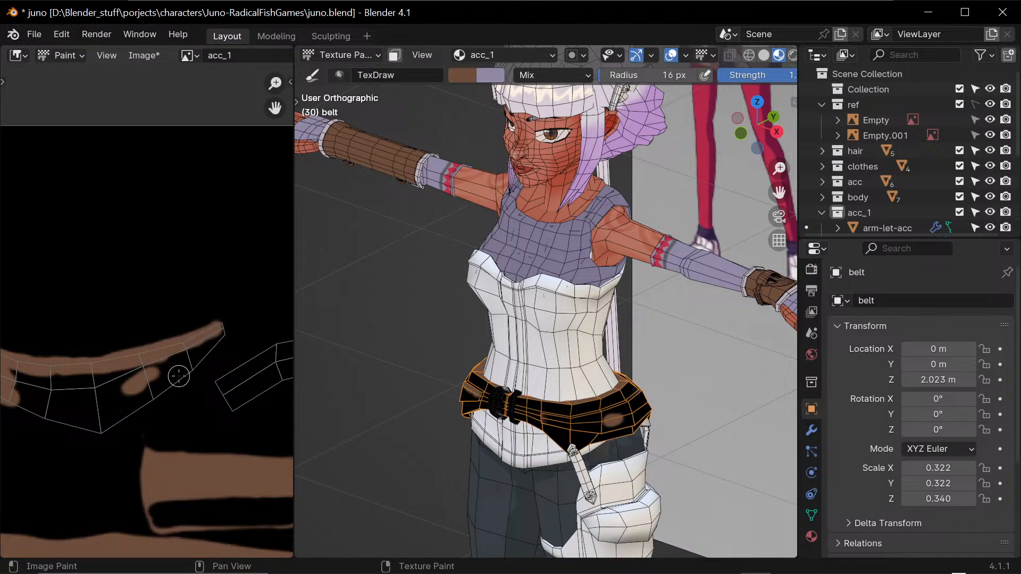
middle_click_drag(133, 388, 154, 394)
mouse_move(29, 410)
left_mouse_down()
mouse_move(130, 440)
mouse_move(240, 337)
mouse_move(203, 358)
mouse_move(234, 349)
mouse_move(201, 387)
mouse_move(191, 392)
mouse_move(217, 349)
mouse_move(238, 342)
mouse_move(228, 360)
mouse_move(238, 336)
left_mouse_up()
middle_click_drag(171, 380, 215, 381)
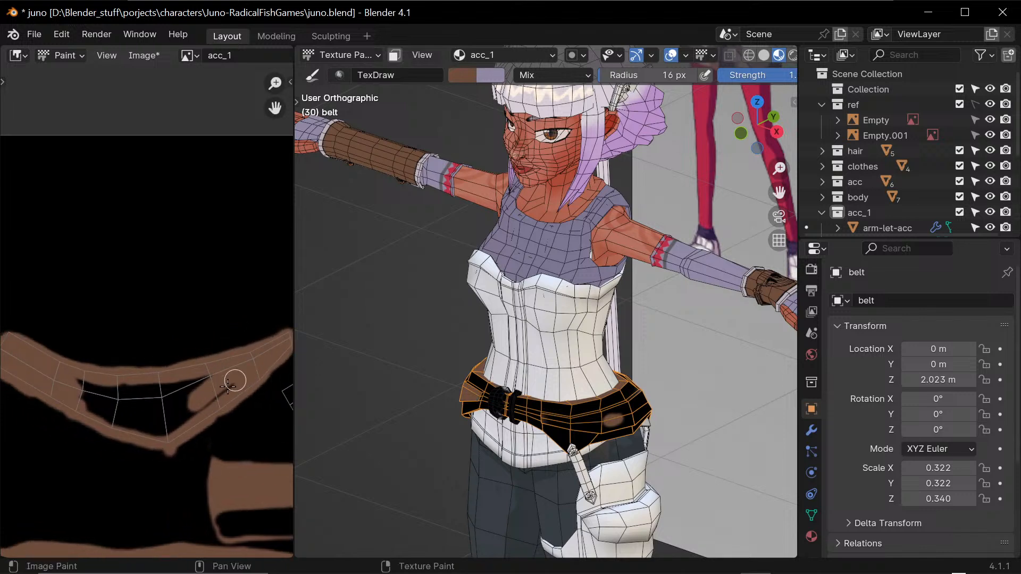
mouse_move(232, 385)
left_mouse_down()
mouse_move(186, 420)
mouse_move(125, 423)
mouse_move(82, 388)
mouse_move(221, 376)
mouse_move(190, 414)
mouse_move(92, 394)
mouse_move(190, 401)
mouse_move(160, 403)
mouse_move(161, 422)
mouse_move(88, 404)
mouse_move(105, 387)
mouse_move(137, 413)
mouse_move(114, 424)
mouse_move(150, 417)
left_mouse_up()
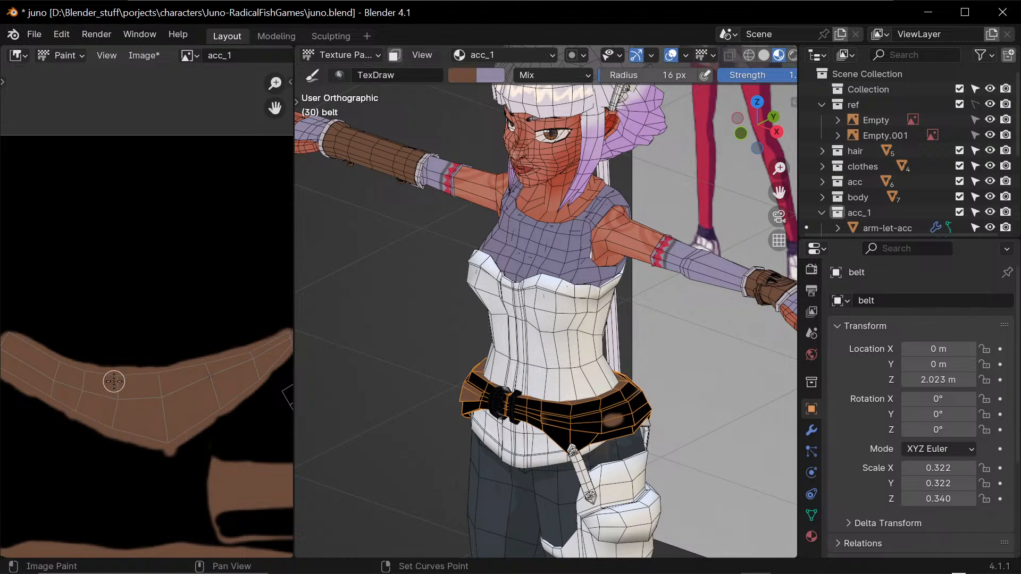
- Fill the belt's second curved island with brown in the acc_1 texture, covering its lower and upper edges, square end and middle
middle_click_drag(114, 381, 142, 396)
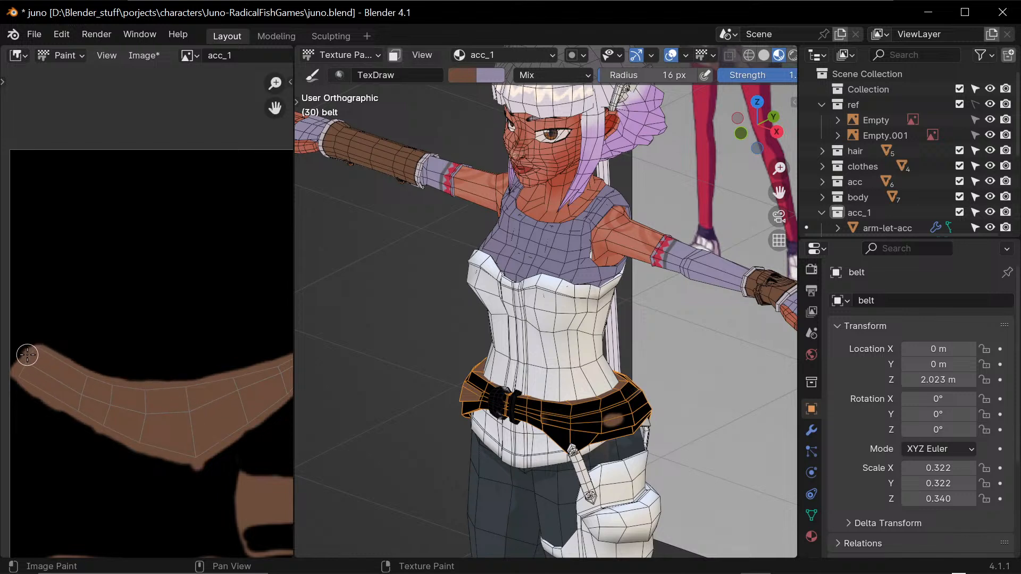
middle_click_drag(239, 422, 194, 415)
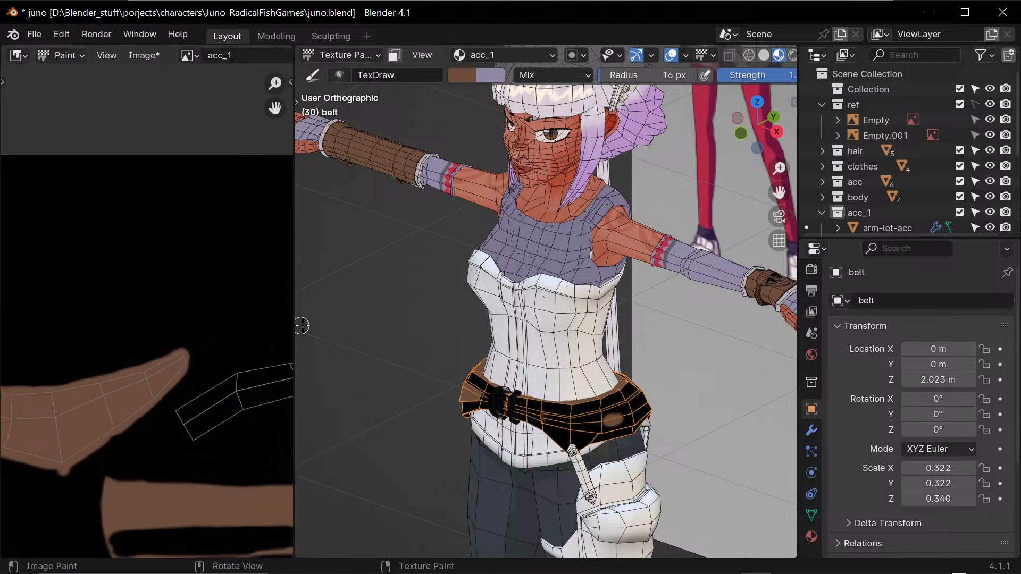
middle_click_drag(234, 379, 206, 410)
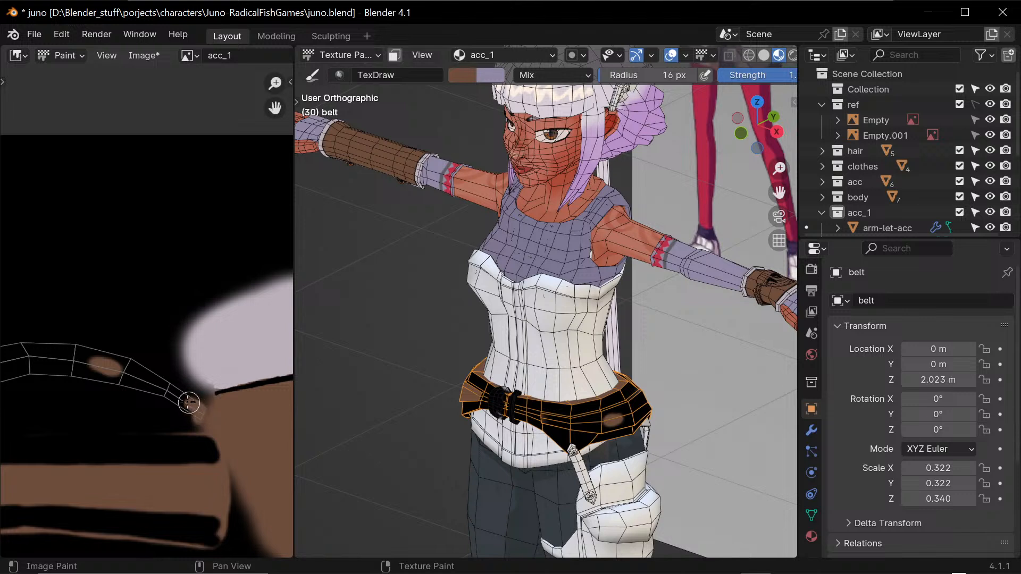
mouse_move(189, 403)
left_mouse_down()
mouse_move(121, 358)
mouse_move(193, 406)
mouse_move(132, 378)
left_mouse_up()
mouse_move(167, 399)
middle_mouse_down()
mouse_move(227, 384)
mouse_move(228, 409)
mouse_move(176, 390)
mouse_move(193, 410)
middle_mouse_up()
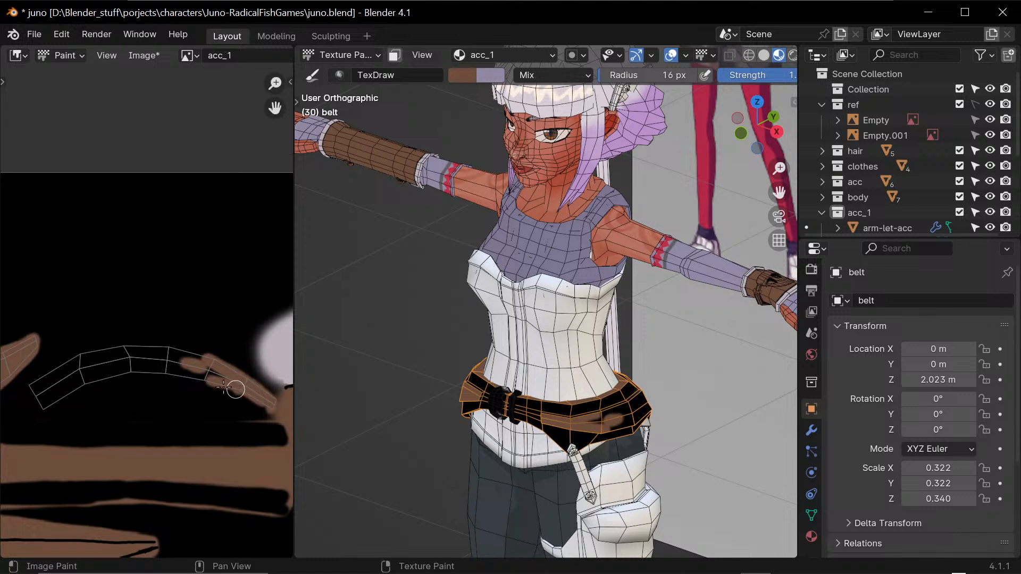
left_click_drag(224, 386, 111, 371)
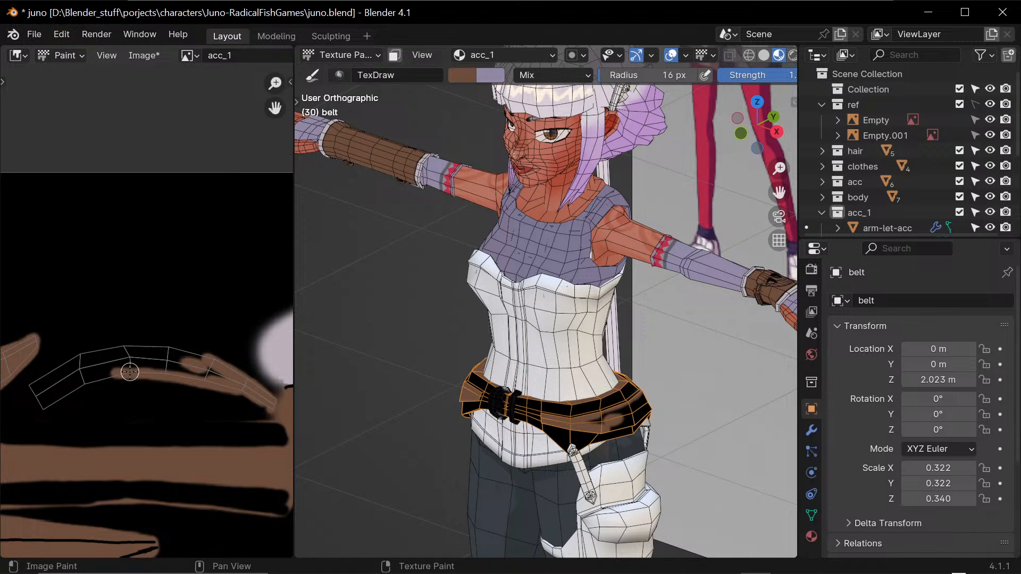
mouse_move(129, 373)
left_mouse_down()
mouse_move(35, 410)
mouse_move(42, 420)
mouse_move(26, 396)
mouse_move(37, 375)
mouse_move(88, 355)
mouse_move(152, 346)
left_mouse_up()
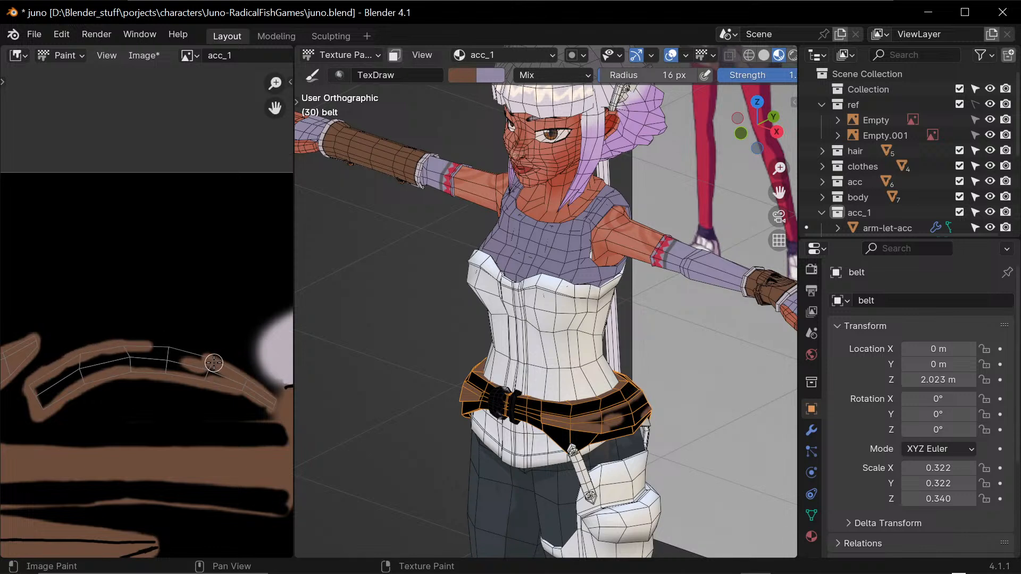
left_click_drag(213, 362, 131, 346)
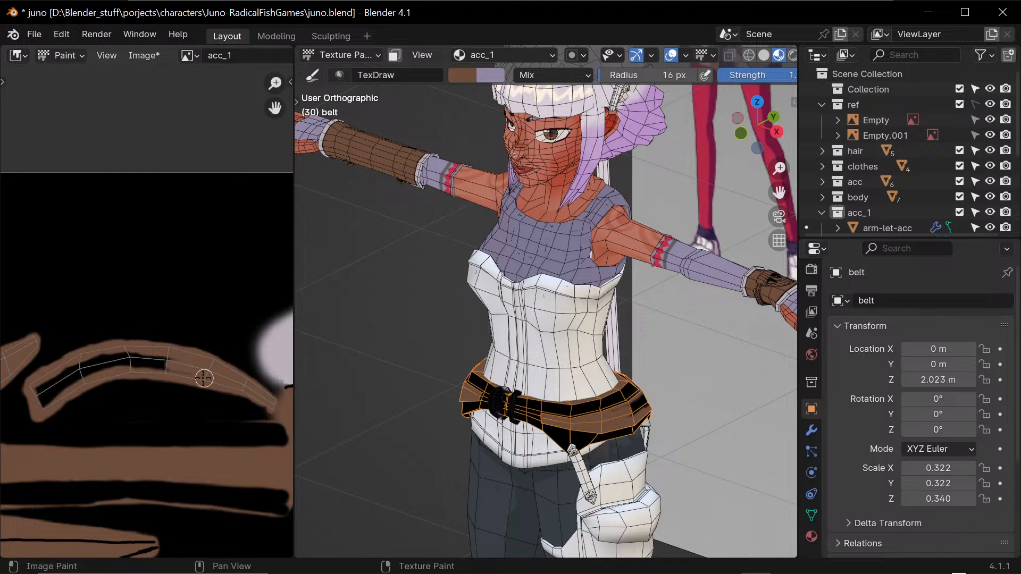
mouse_move(175, 365)
left_mouse_down()
mouse_move(85, 368)
mouse_move(46, 401)
mouse_move(57, 392)
left_mouse_up()
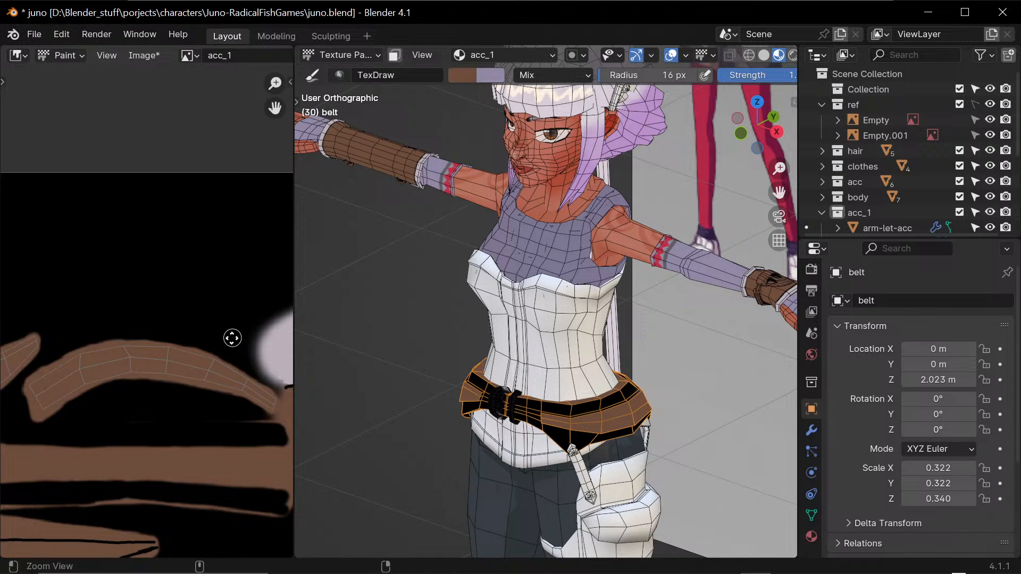
- Widen the image editor around the belt's first curved island and switch the brush to black with a smaller radius
scroll(231, 338, "down", 2)
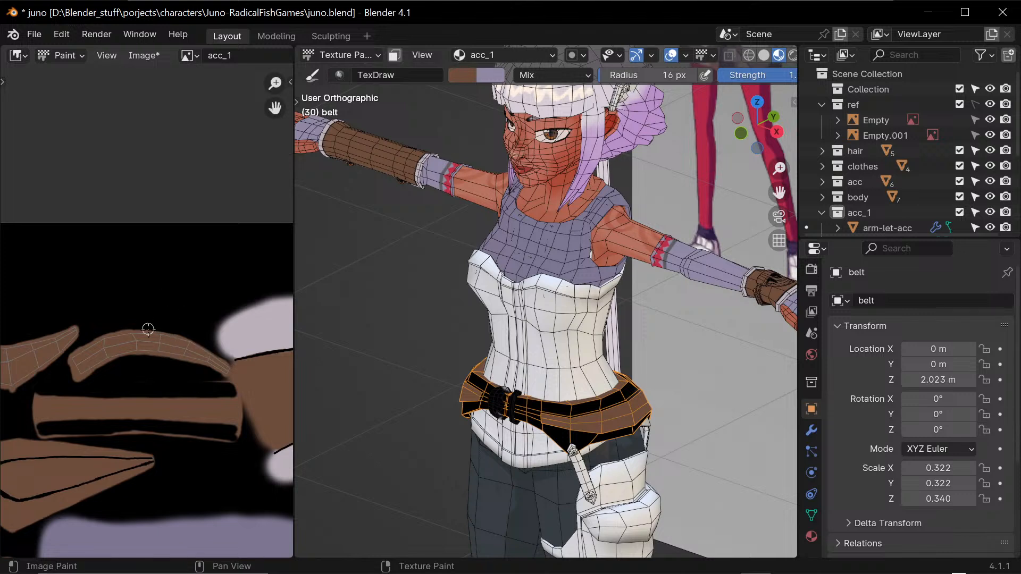
middle_click_drag(161, 370, 263, 405)
middle_click_drag(161, 298, 172, 341)
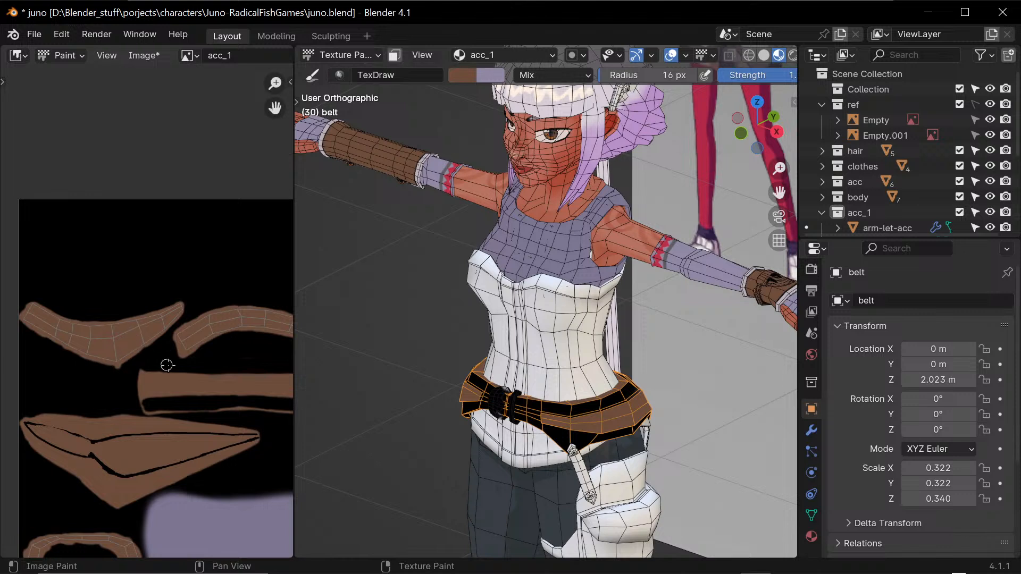
middle_click_drag(101, 349, 309, 372, "ctrl")
left_click_drag(293, 373, 461, 376)
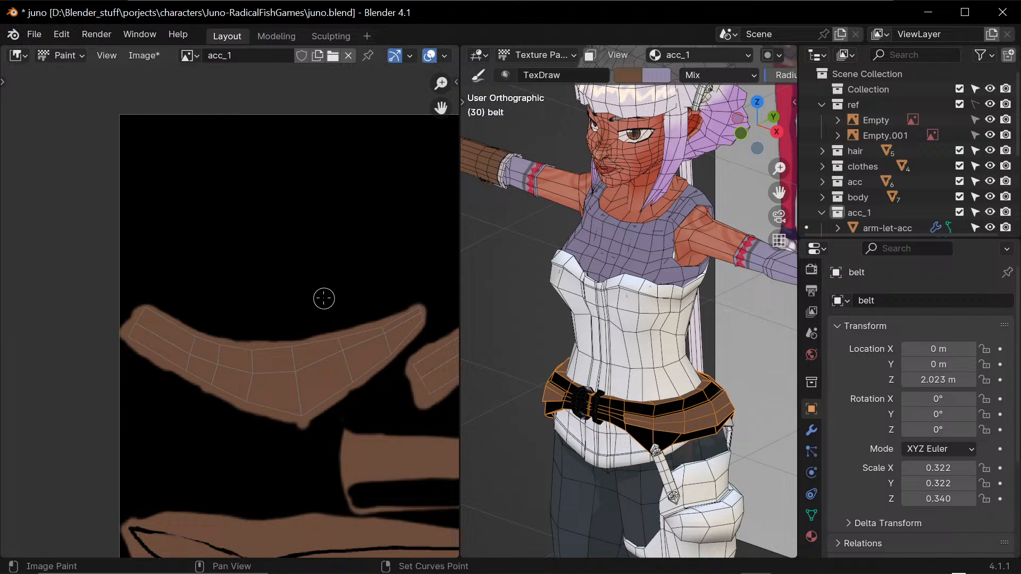
scroll(239, 317, "up", 4)
middle_click_drag(234, 321, 241, 317)
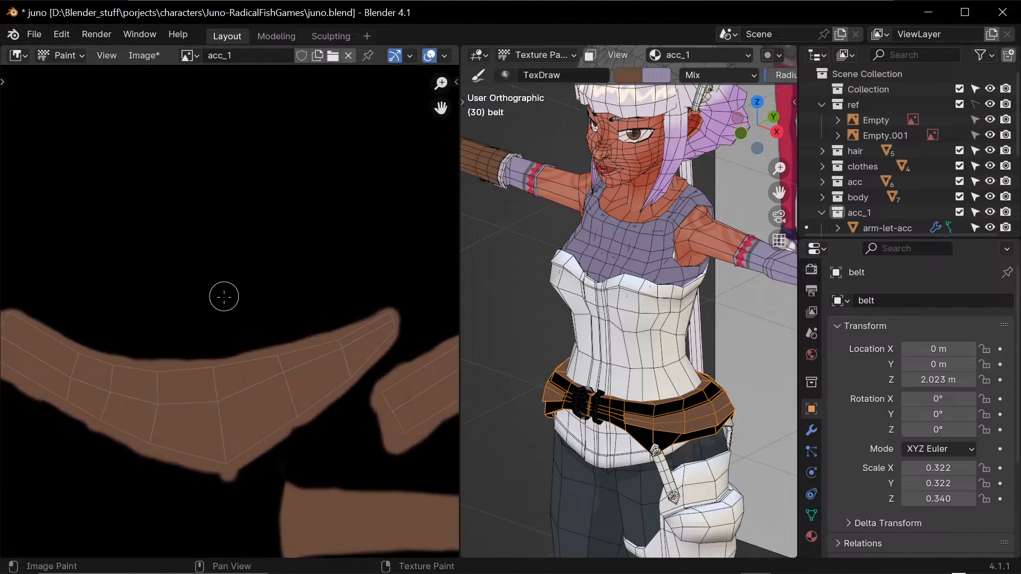
key("s")
key("f")
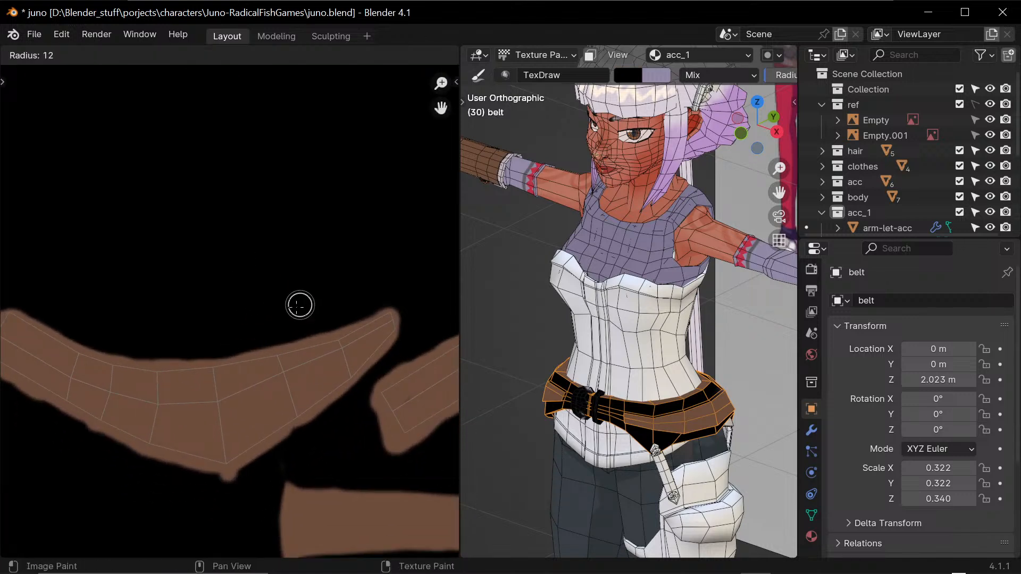
left_click(299, 305)
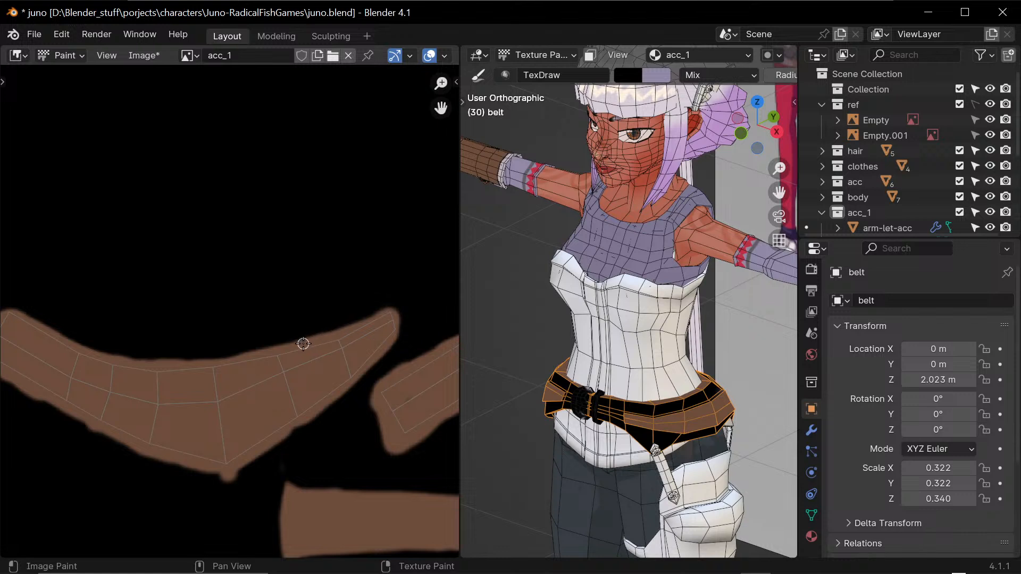
- Trace black lines around the first curved island's pointed tip and down its slanted edge to the lowest corner
left_click_drag(301, 350, 324, 342)
key("ctrl+z")
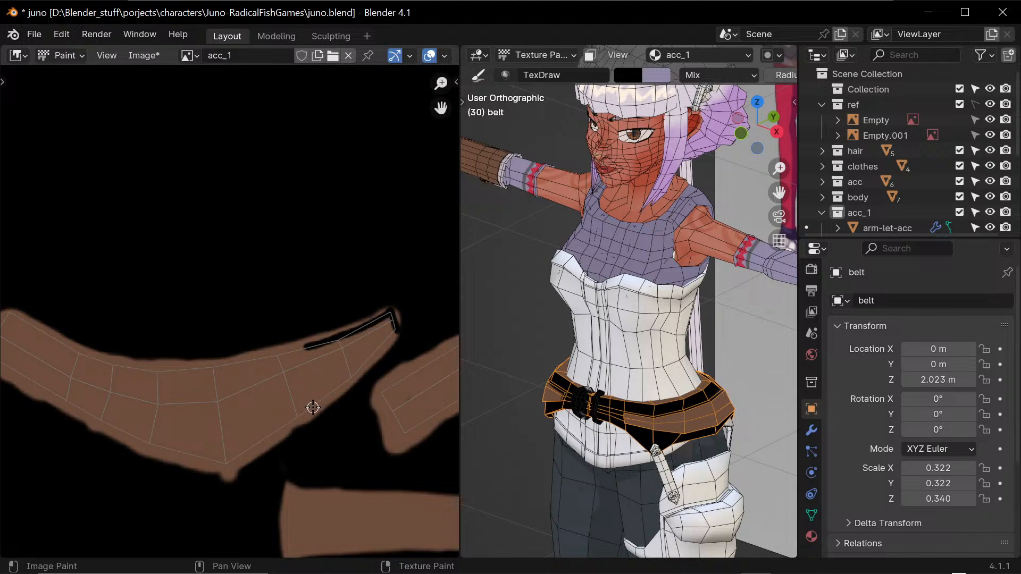
mouse_move(329, 398)
left_mouse_down()
mouse_move(365, 374)
mouse_move(393, 335)
left_mouse_up()
key("ctrl+z")
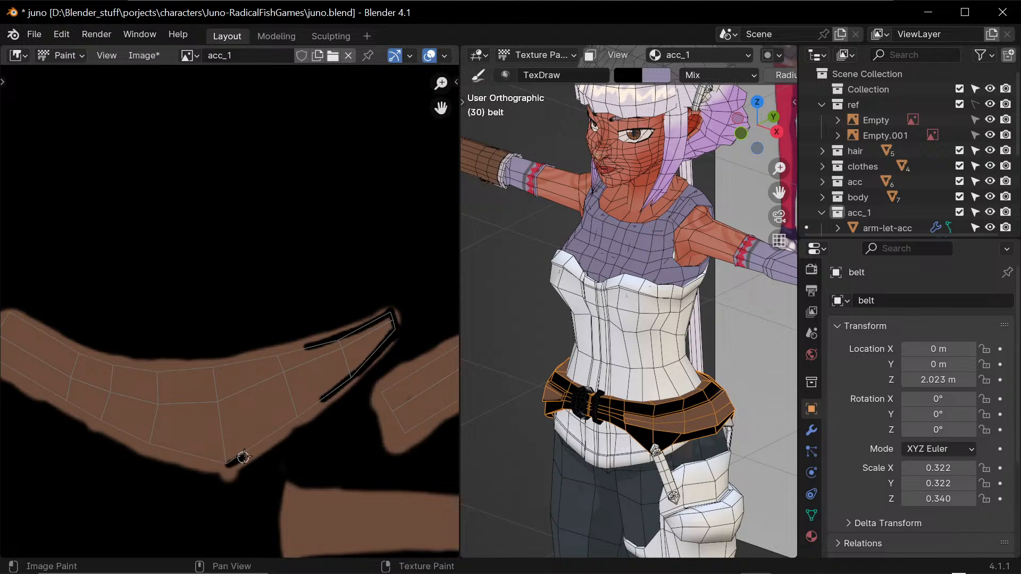
left_click_drag(243, 457, 266, 445)
left_click_drag(238, 458, 329, 398)
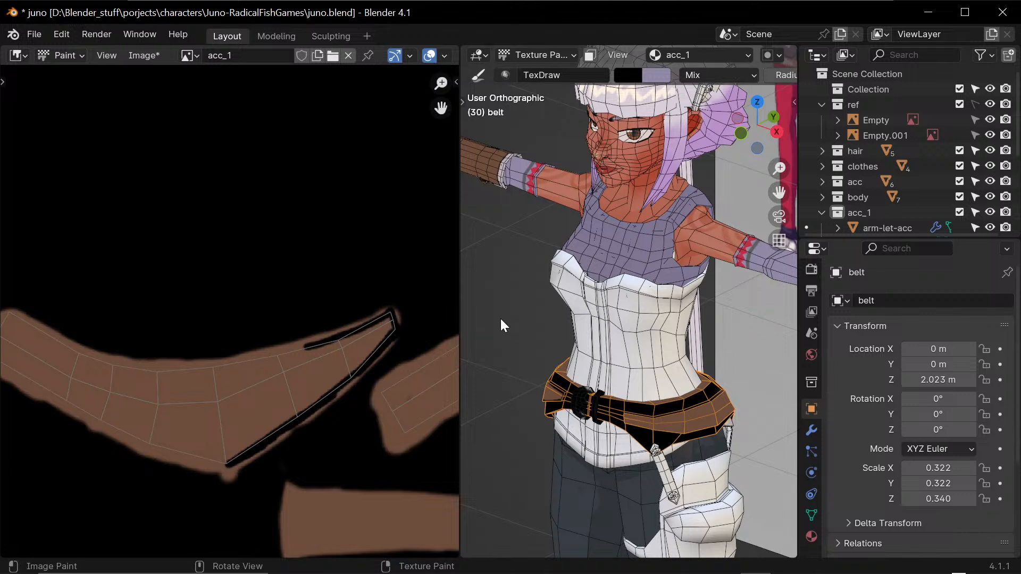
- Outline the square end of the first curved island in black along its short edge and the adjoining upper and lower edges
middle_click_drag(159, 398, 236, 387)
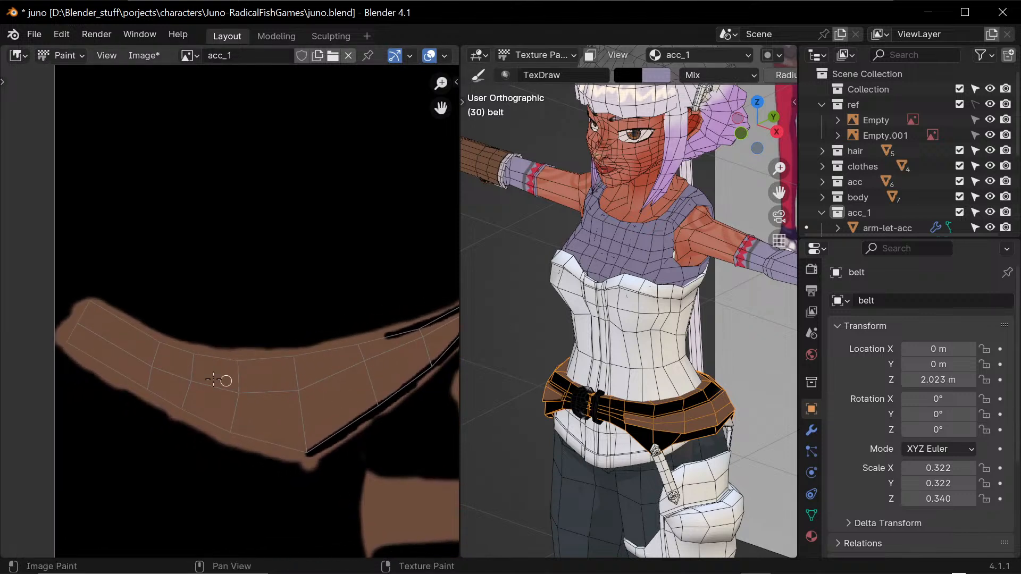
left_click_drag(64, 342, 142, 383)
key("ctrl+z")
left_click_drag(67, 345, 210, 425)
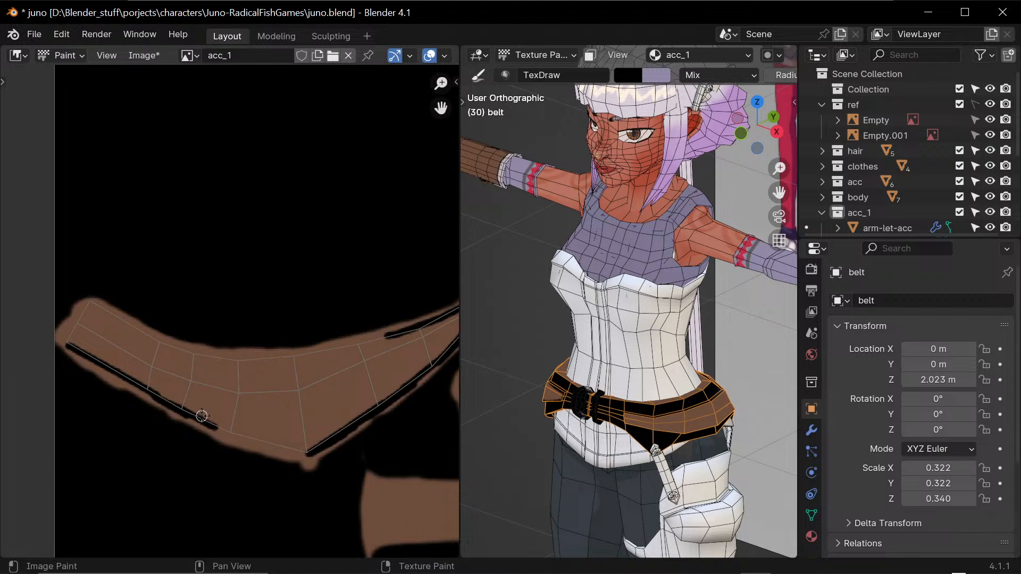
middle_click_drag(166, 335, 219, 368)
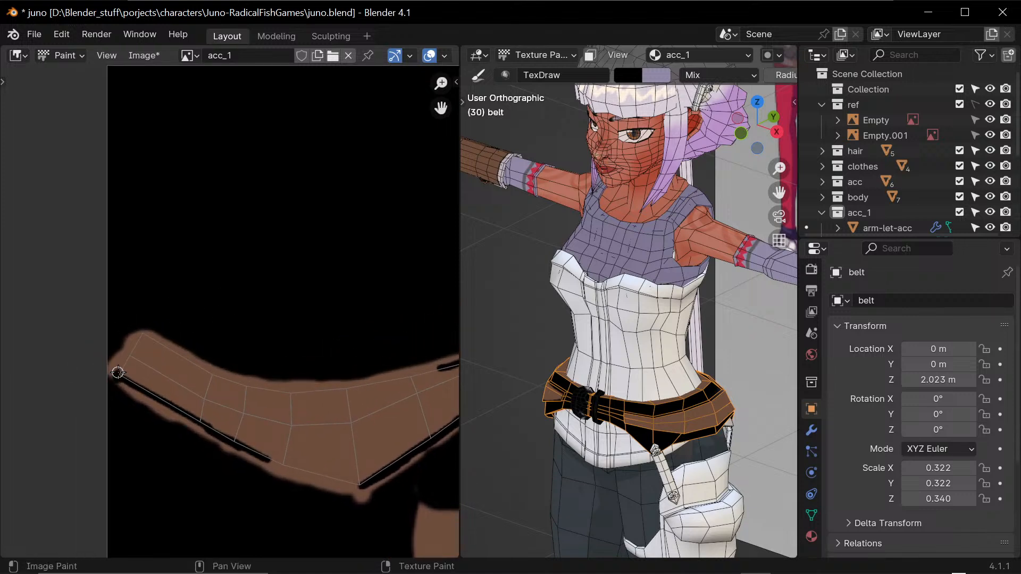
mouse_move(118, 374)
left_mouse_down()
mouse_move(128, 355)
mouse_move(118, 374)
left_mouse_up()
key("ctrl+z")
key("ctrl+z")
left_click_drag(141, 333, 119, 373)
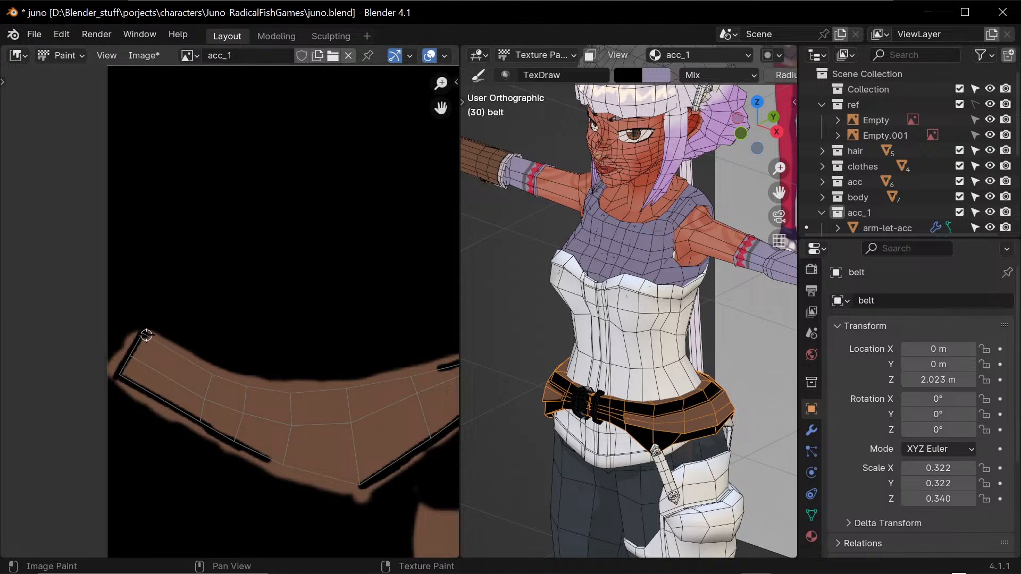
mouse_move(146, 335)
left_mouse_down()
mouse_move(229, 381)
mouse_move(211, 367)
left_mouse_up()
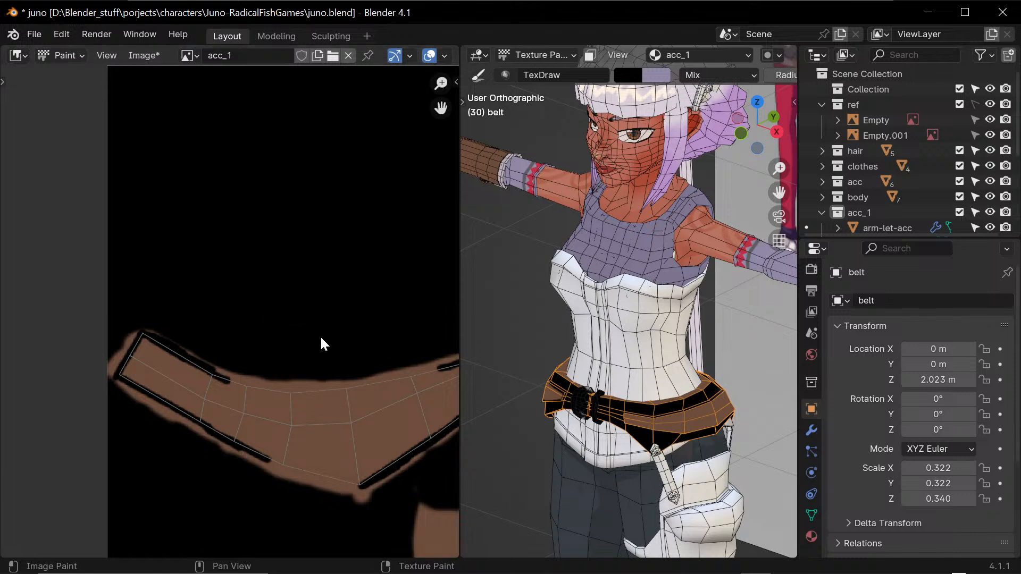
- Close the first curved island's black outline by painting the remaining gaps along its lower and upper edges
middle_click_drag(311, 362, 280, 251)
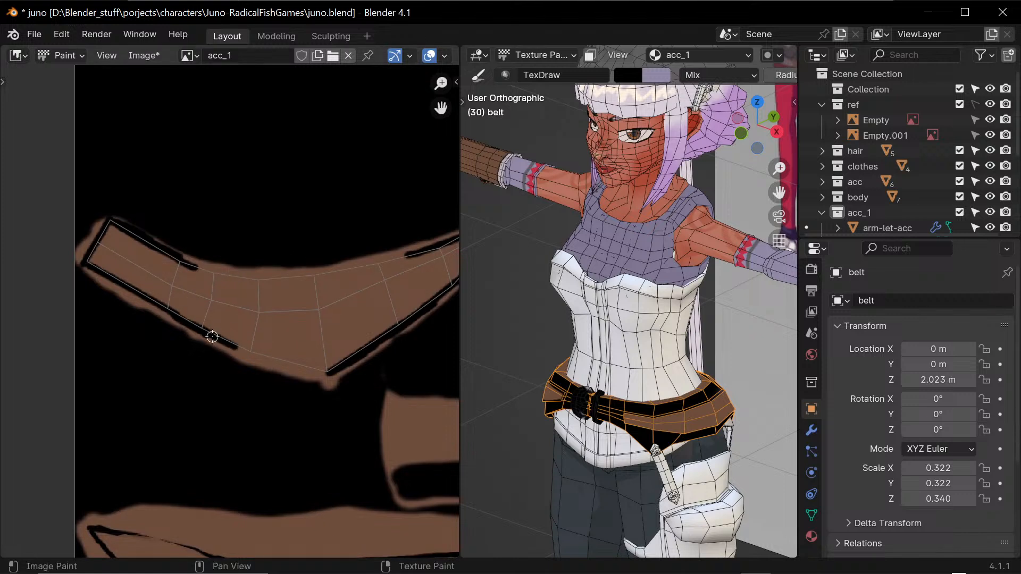
left_click_drag(212, 336, 327, 371)
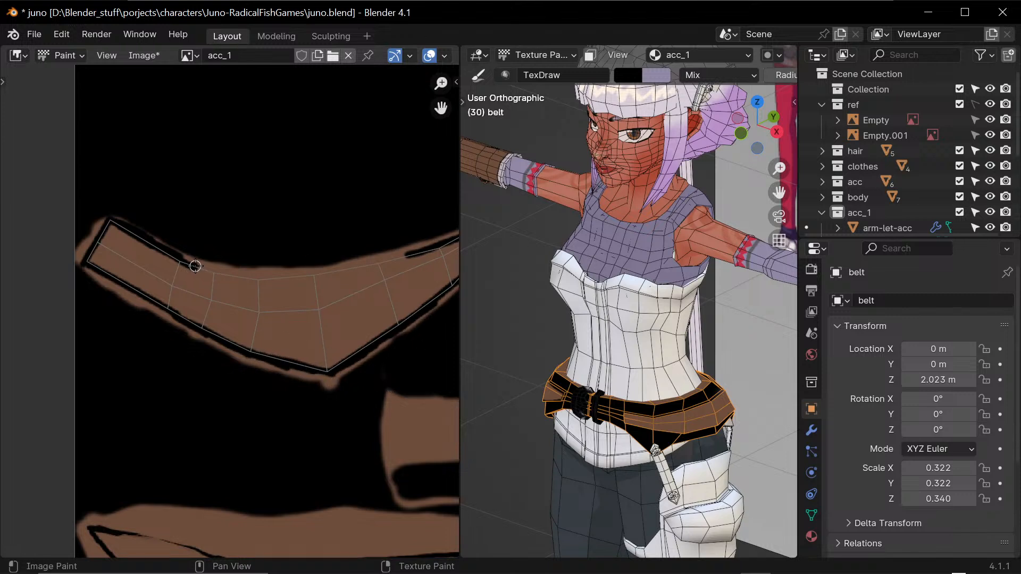
mouse_move(195, 266)
left_mouse_down()
mouse_move(268, 278)
mouse_move(408, 256)
left_mouse_up()
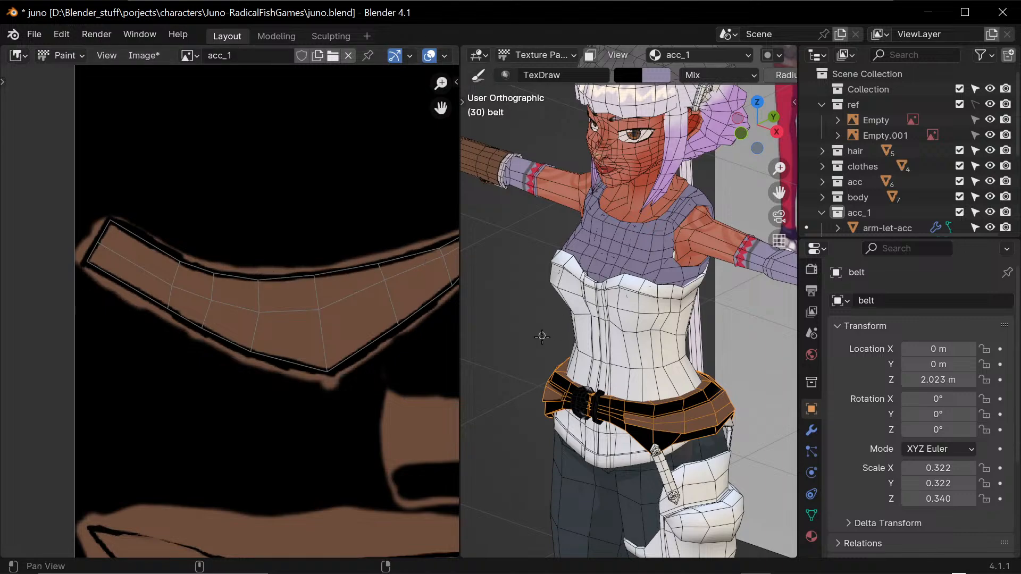
- Thicken the black line along the first curved island's slanted edge between its lowest corner and pointed tip
middle_click_drag(541, 337, 609, 400)
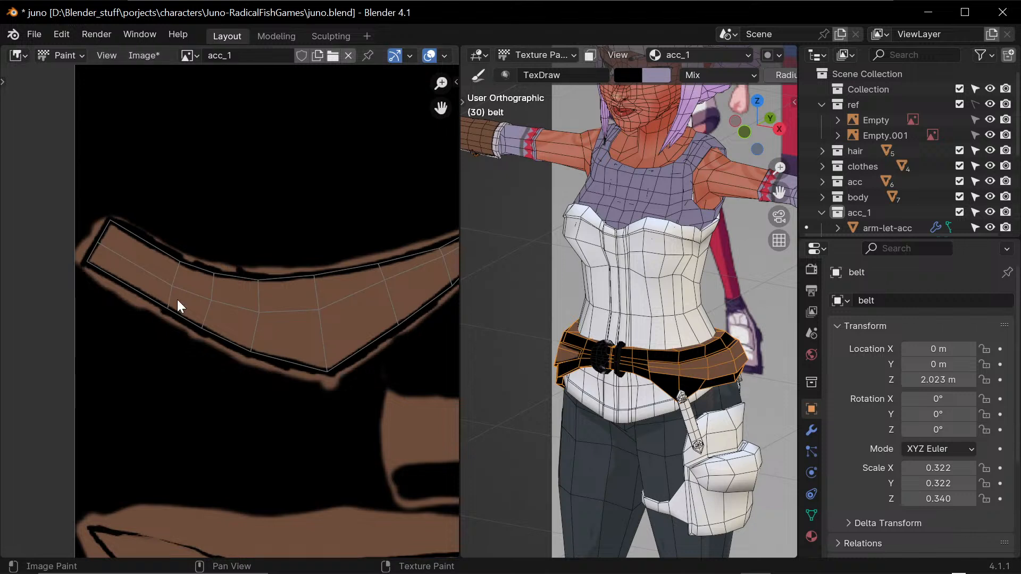
middle_click_drag(388, 338, 355, 306)
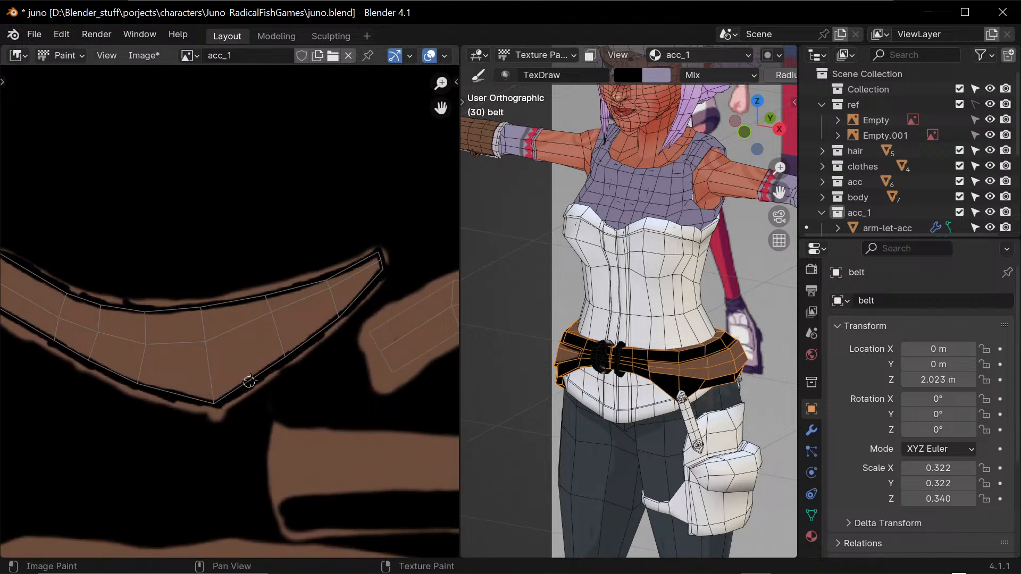
left_click_drag(249, 382, 336, 320)
key("s")
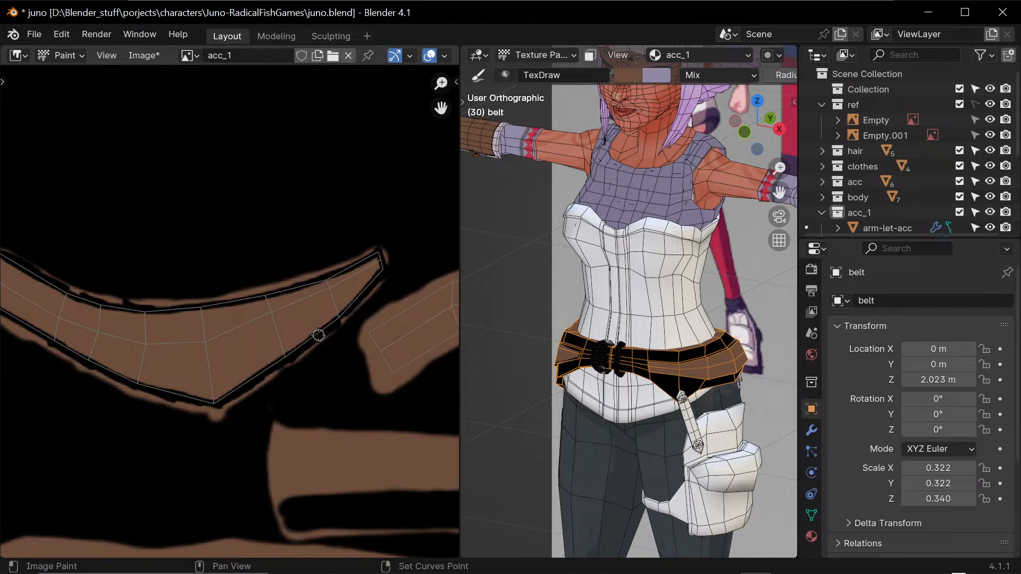
key("s")
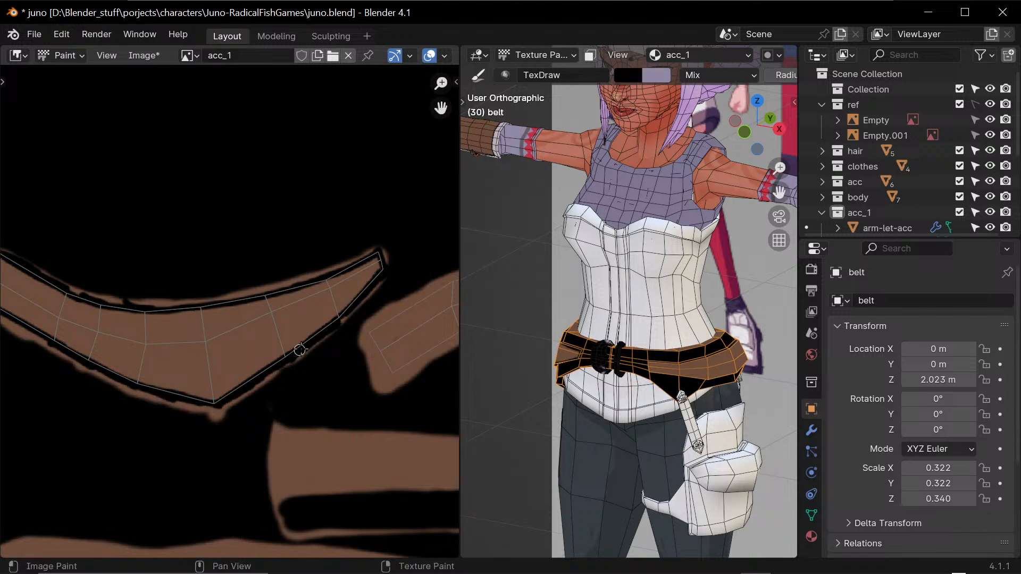
left_click_drag(312, 338, 282, 366)
- Outline the second curved island in black along its square end and the lower edge up to its middle
middle_click_drag(399, 376, 295, 362)
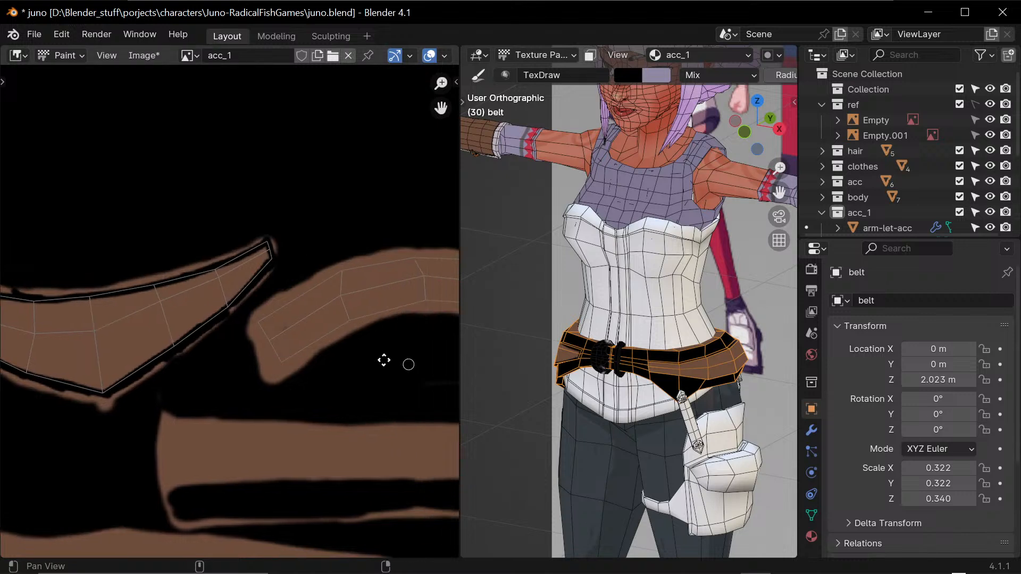
middle_click_drag(449, 365, 363, 399)
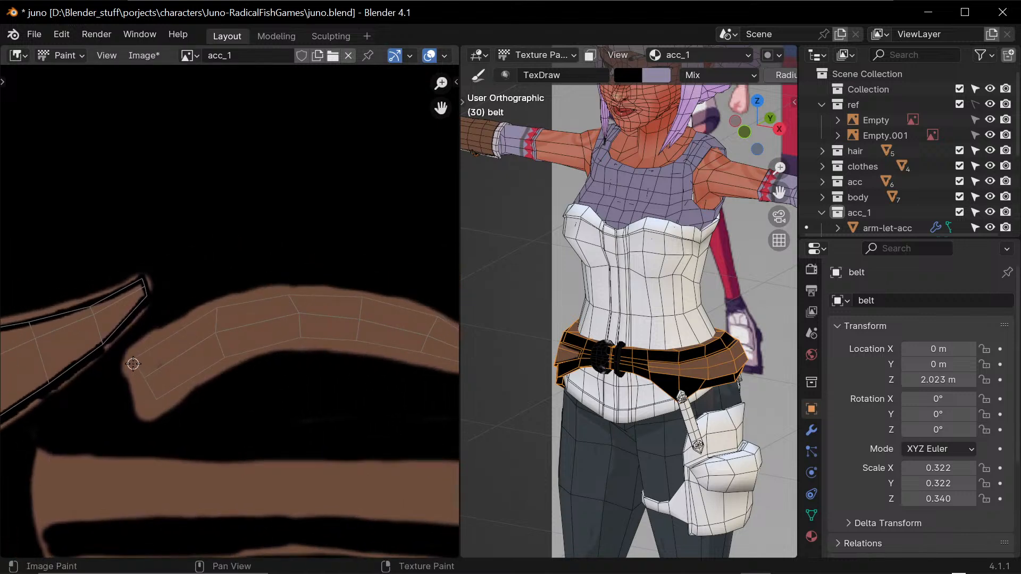
mouse_move(134, 365)
left_mouse_down()
mouse_move(154, 400)
mouse_move(184, 385)
mouse_move(157, 400)
mouse_move(204, 372)
left_mouse_up()
left_click_drag(160, 399, 250, 348)
middle_click_drag(328, 378, 287, 376)
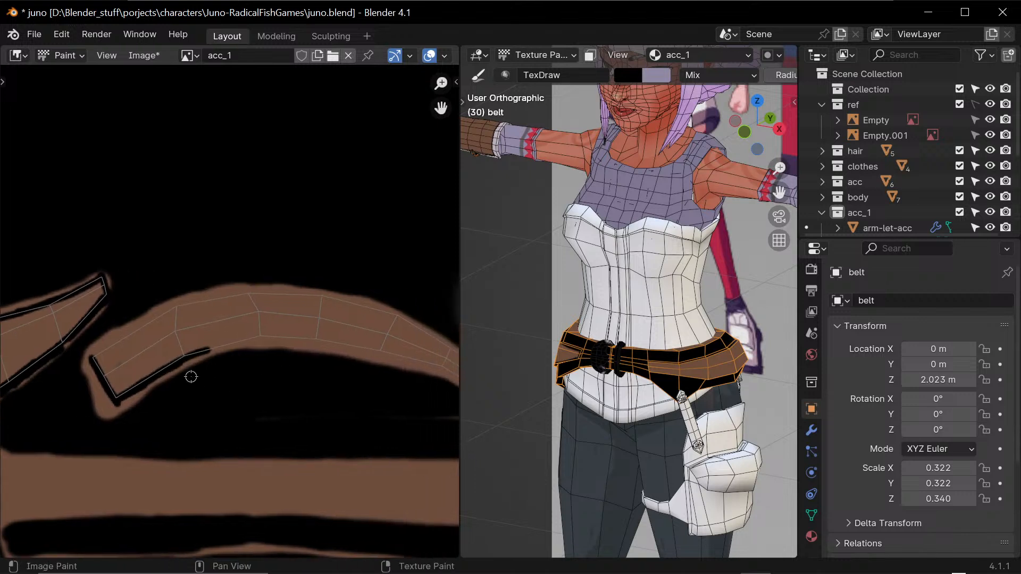
left_click_drag(188, 356, 269, 338)
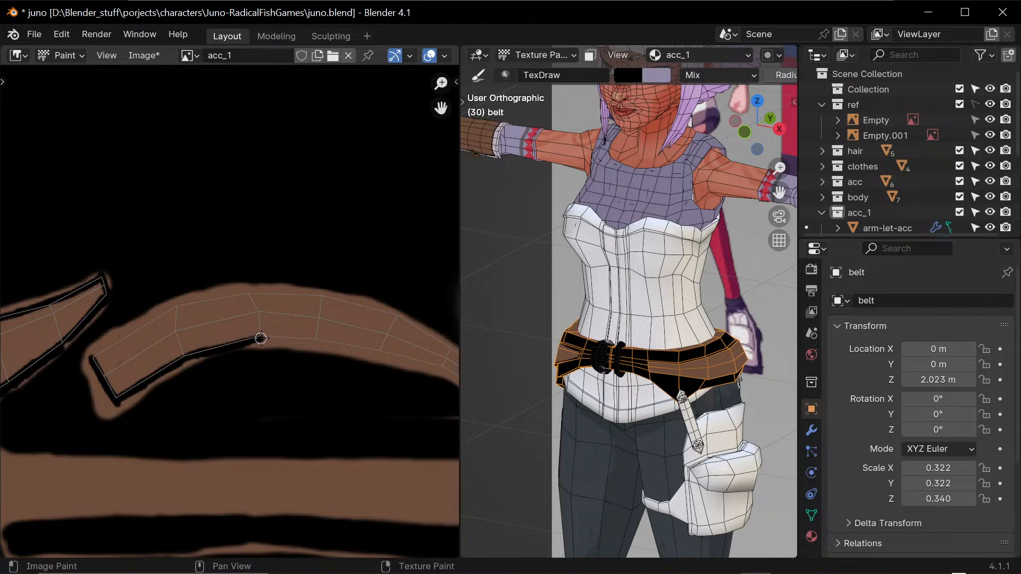
left_click_drag(261, 338, 320, 341)
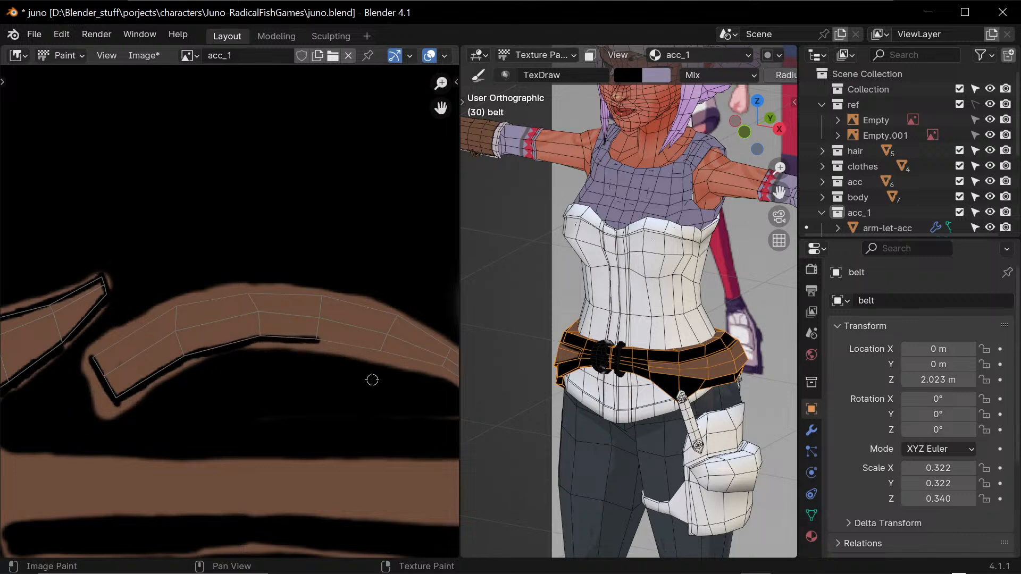
- Trace a black line along the second curved island's upper edge from its square end over the first two segments
left_click_drag(93, 356, 144, 323)
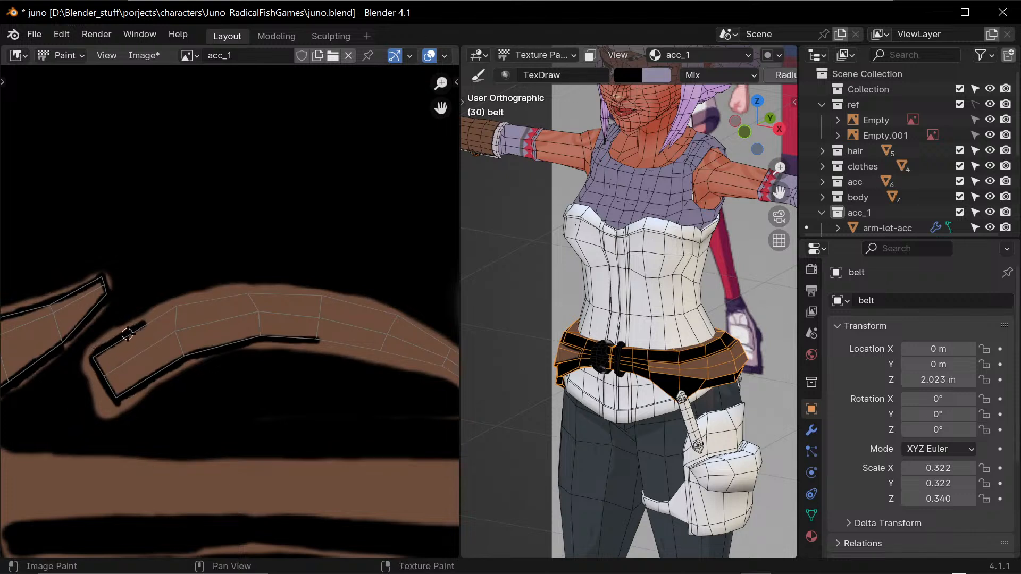
left_click_drag(151, 320, 179, 302)
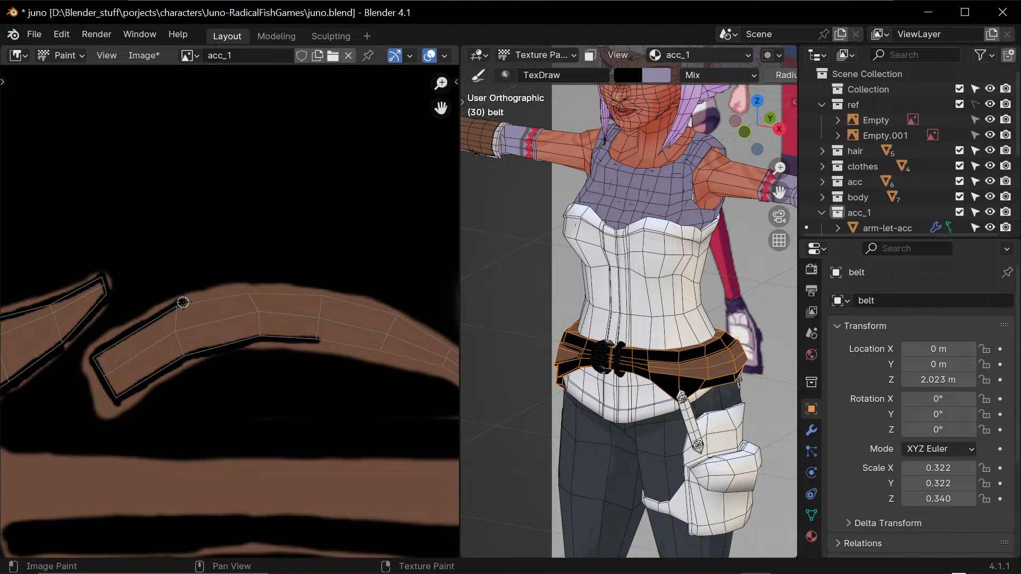
left_click_drag(183, 303, 250, 292)
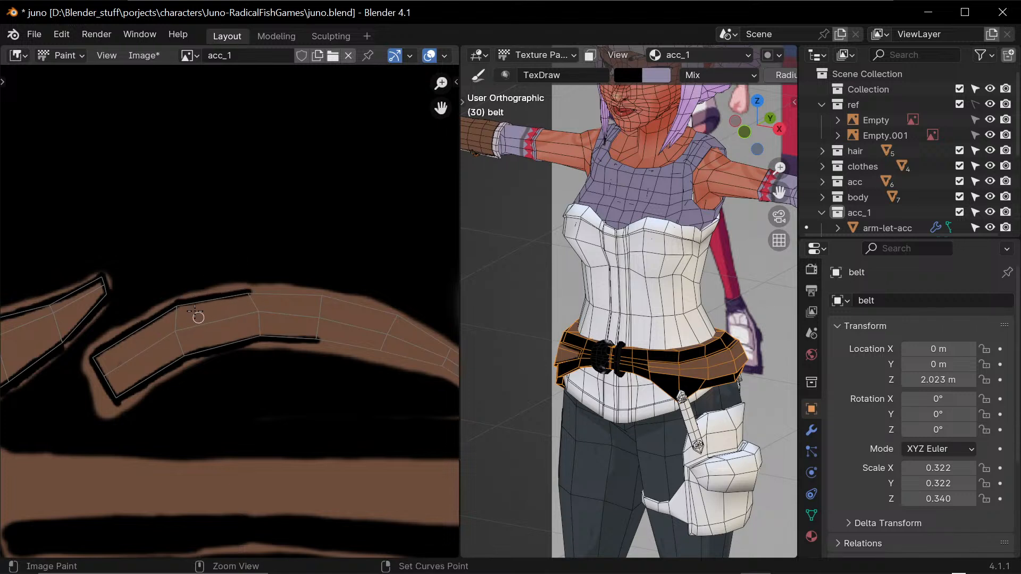
key("ctrl+z")
mouse_move(174, 301)
left_mouse_down()
mouse_move(241, 292)
mouse_move(173, 302)
left_mouse_up()
key("ctrl+z")
key("ctrl+z")
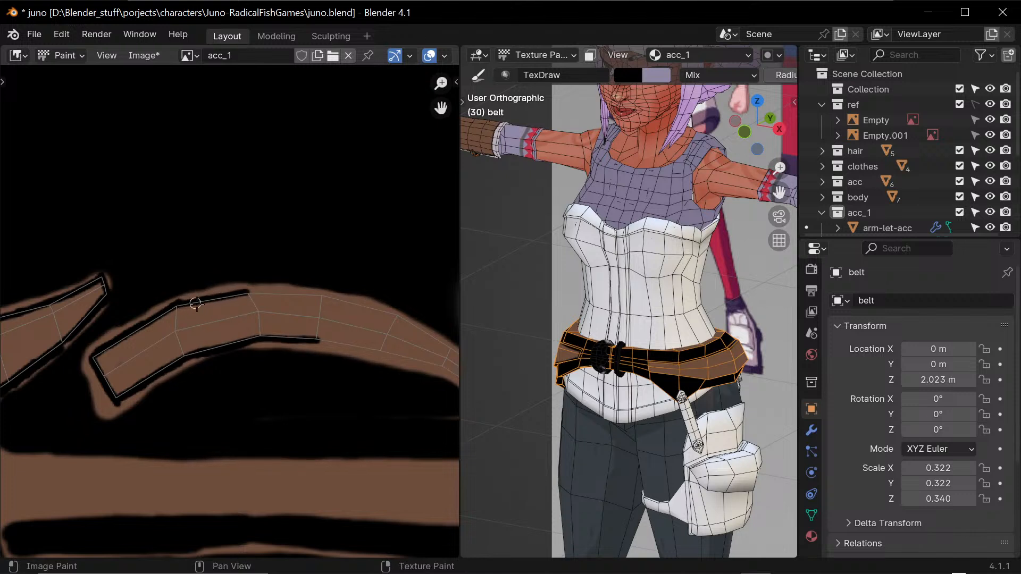
- Extend the second curved island's black lines by one more segment along both its lower and upper edges
middle_click_drag(367, 401, 330, 383)
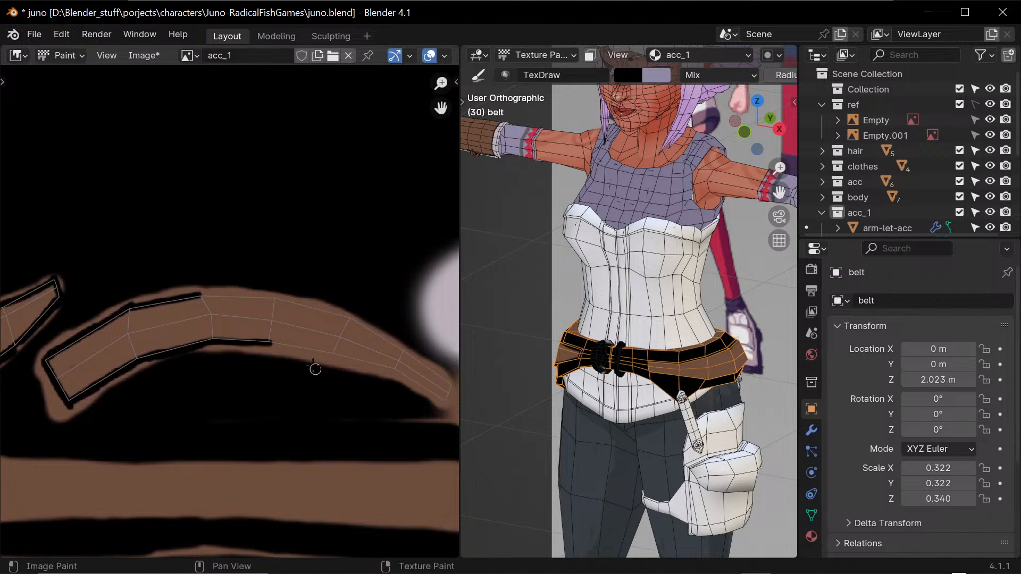
mouse_move(273, 348)
left_mouse_down()
mouse_move(330, 355)
mouse_move(266, 346)
left_mouse_up()
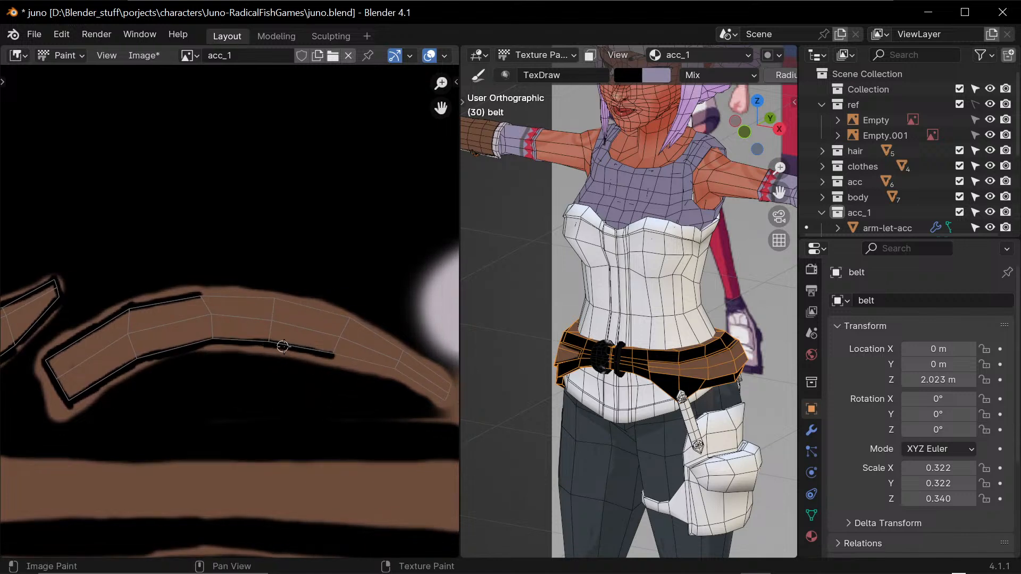
left_click_drag(331, 355, 270, 347)
left_click_drag(202, 297, 265, 297)
key("ctrl+z")
left_click_drag(199, 295, 274, 297)
key("ctrl+z")
left_click_drag(201, 296, 274, 296)
key("ctrl+z")
left_click_drag(203, 293, 281, 297)
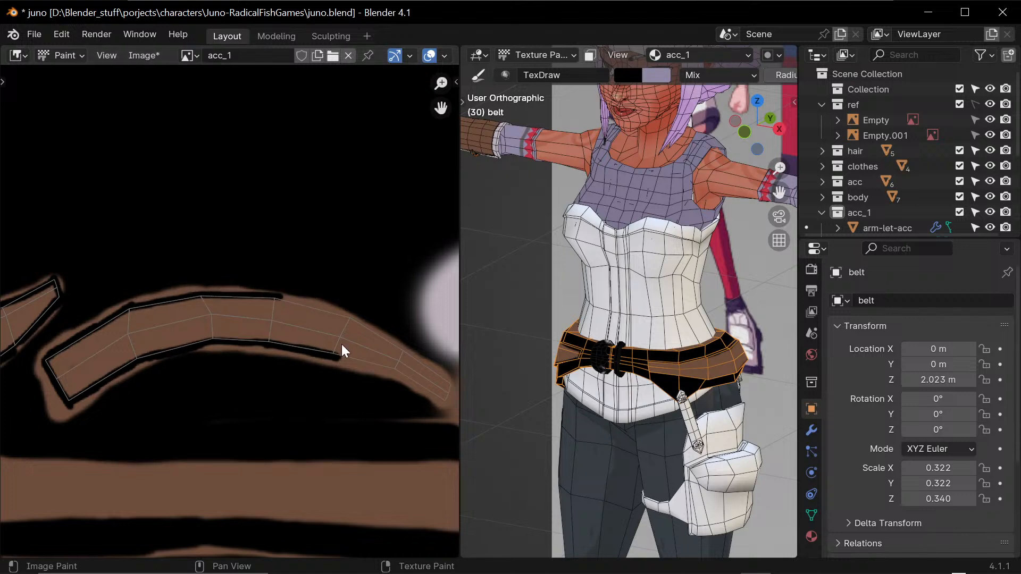
- Close the second curved island's black outline along the remaining upper edge, around the narrow end and back along the lower edge
middle_click_drag(341, 345, 237, 326)
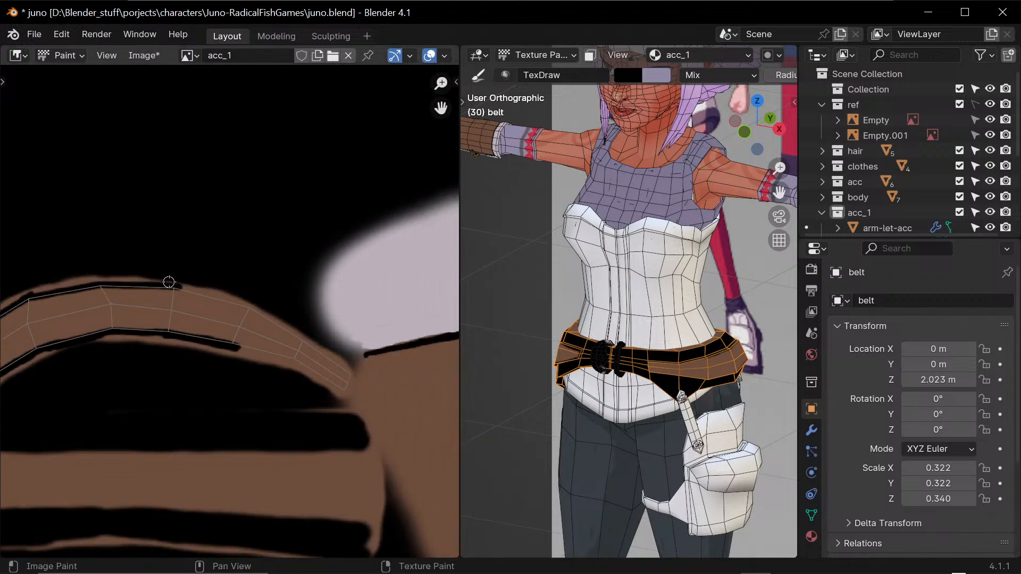
mouse_move(169, 283)
left_mouse_down()
mouse_move(250, 306)
mouse_move(258, 293)
left_mouse_up()
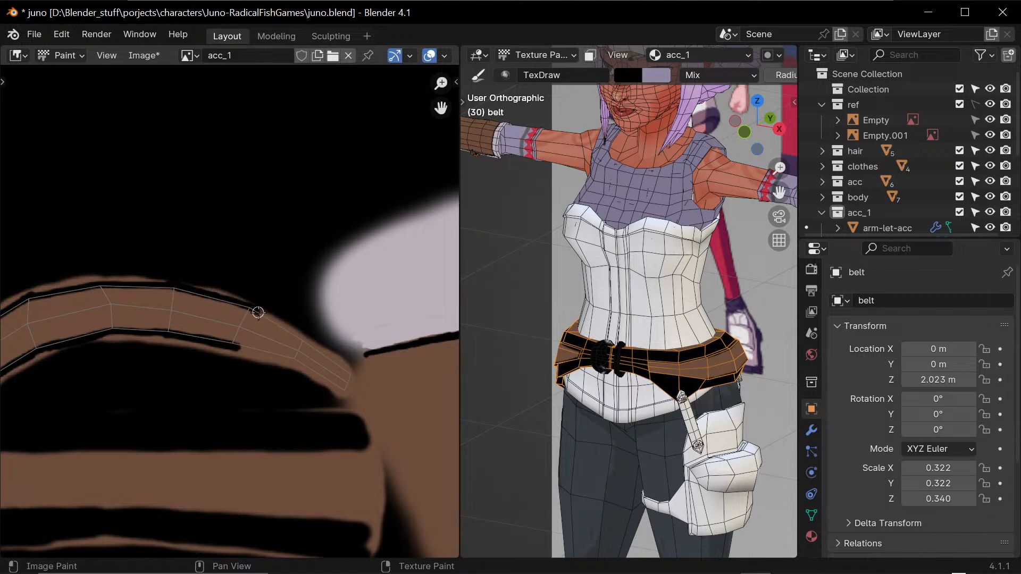
left_click_drag(253, 306, 304, 337)
left_click_drag(254, 310, 310, 341)
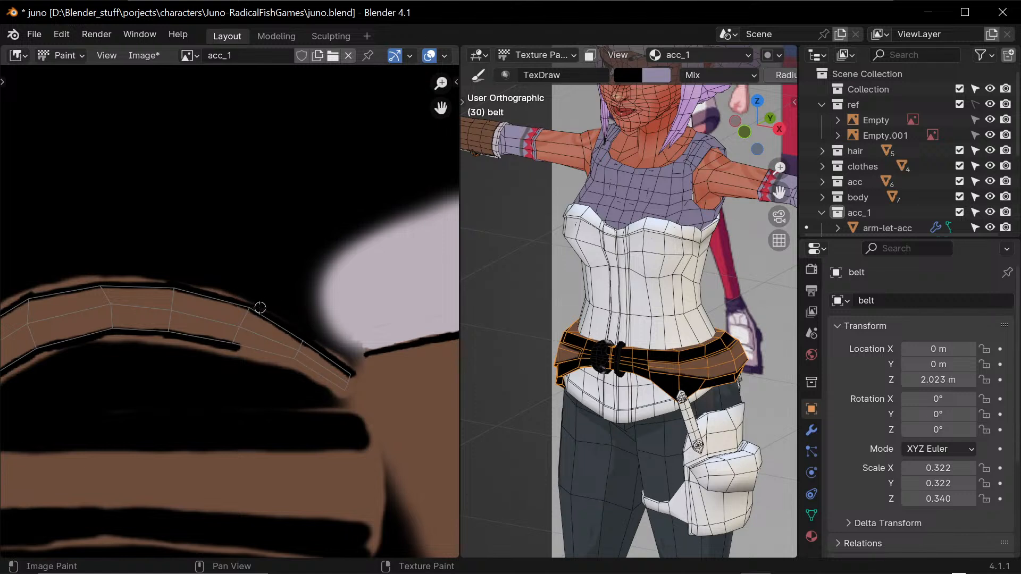
left_click_drag(250, 301, 238, 294)
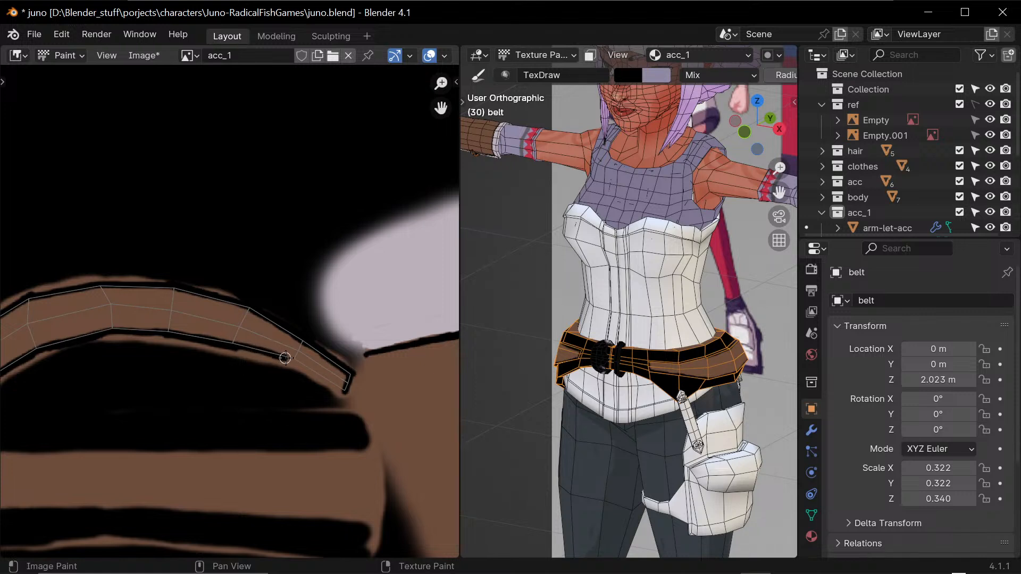
left_click_drag(306, 368, 336, 388)
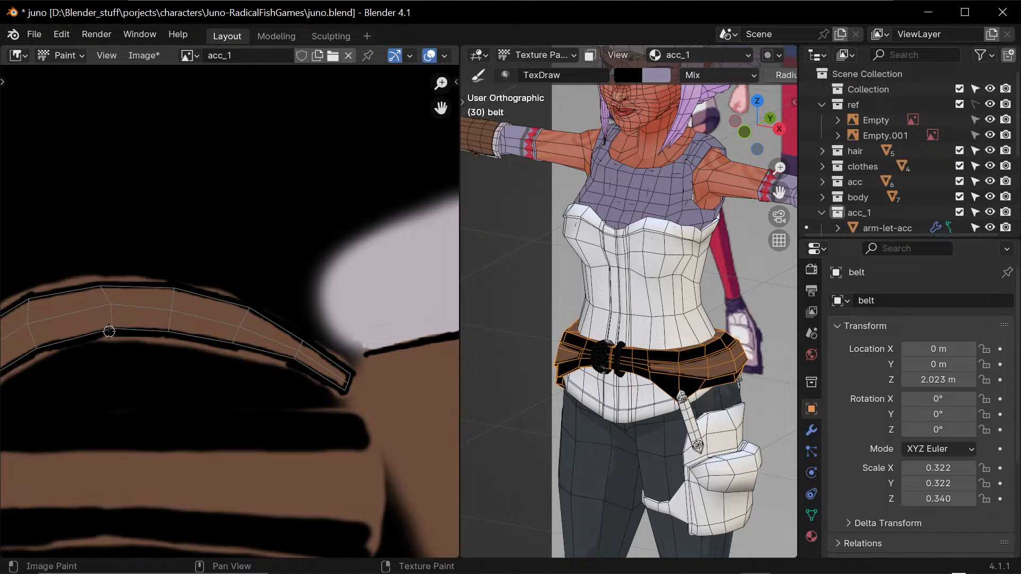
middle_click_drag(107, 351, 208, 363)
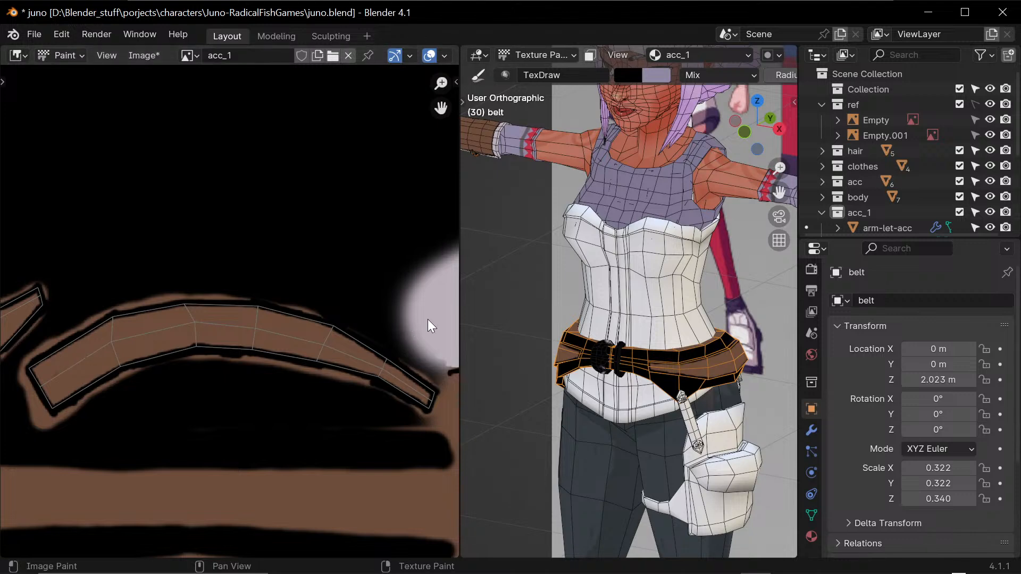
- Enlarge the brush, sample the belt's brown and paint the upper branch of the unpainted strap island beside the orange shape
middle_click_drag(374, 255, 339, 331, "ctrl")
middle_click_drag(339, 553, 371, 229, "shift")
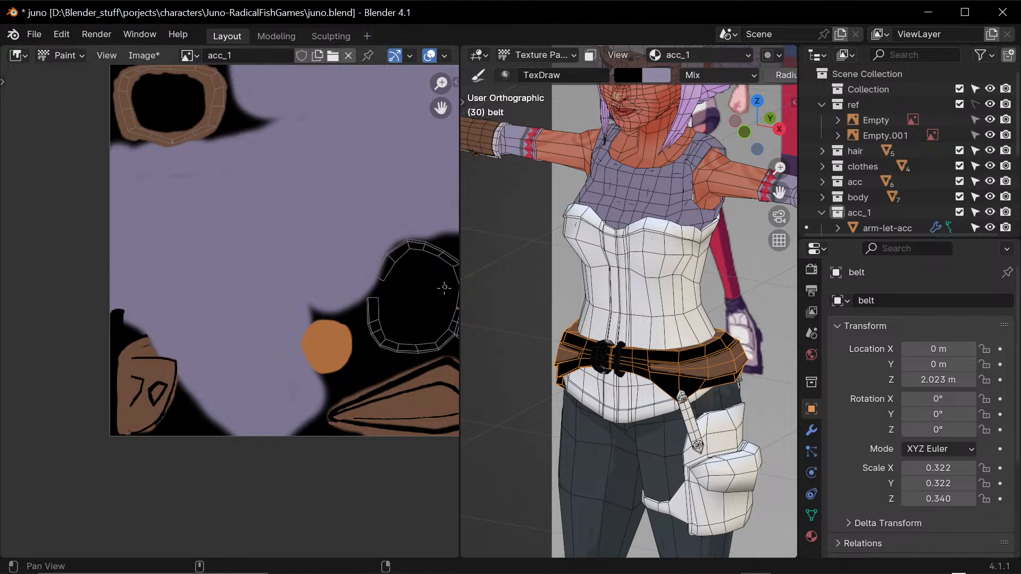
middle_click_drag(442, 286, 326, 299)
middle_click_drag(393, 276, 292, 315)
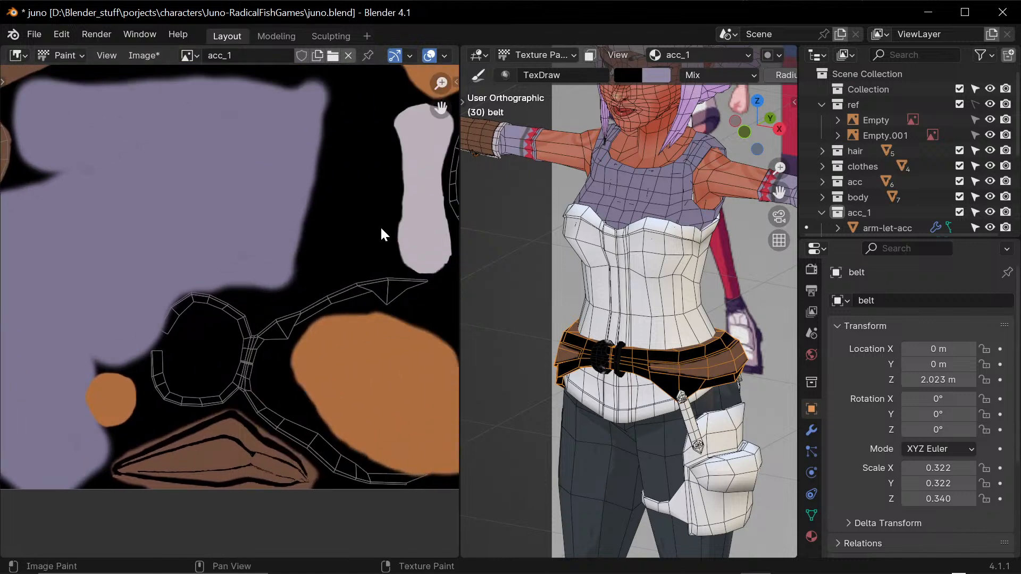
key("f")
left_click(376, 292)
key("s")
mouse_move(373, 292)
left_mouse_down()
mouse_move(387, 302)
mouse_move(425, 281)
mouse_move(374, 282)
mouse_move(396, 288)
mouse_move(296, 315)
mouse_move(294, 324)
mouse_move(324, 303)
mouse_move(276, 339)
mouse_move(294, 312)
mouse_move(262, 333)
left_mouse_up()
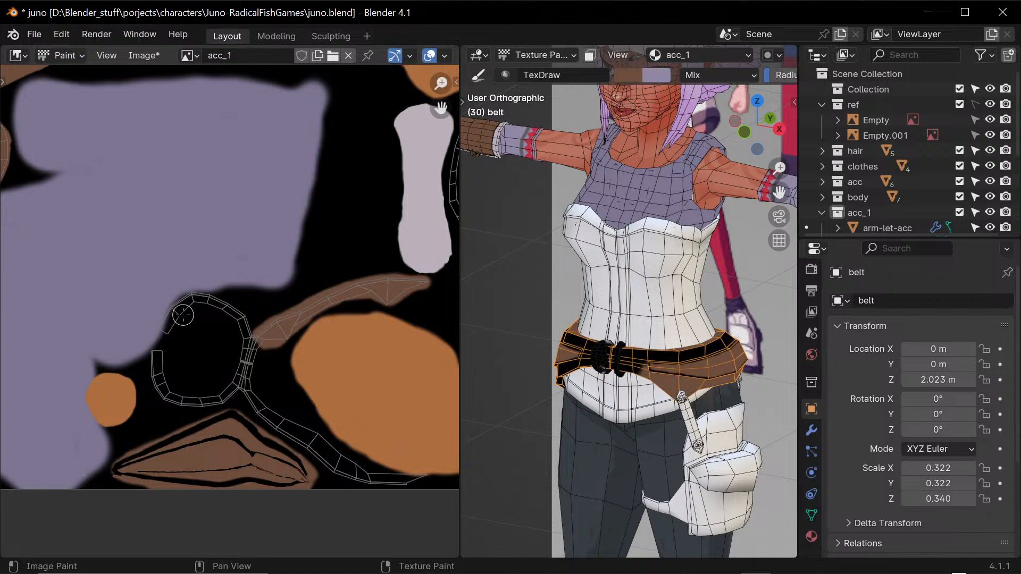
- Paint the strap island's open loop and its long lower branch in the same brown, filling the loop's ends
mouse_move(182, 315)
left_mouse_down()
mouse_move(169, 331)
mouse_move(188, 296)
mouse_move(206, 293)
mouse_move(245, 327)
mouse_move(246, 341)
mouse_move(213, 298)
mouse_move(179, 317)
mouse_move(157, 352)
mouse_move(160, 393)
mouse_move(203, 392)
mouse_move(170, 402)
mouse_move(198, 403)
mouse_move(229, 391)
mouse_move(250, 349)
mouse_move(238, 378)
mouse_move(199, 396)
mouse_move(163, 385)
mouse_move(156, 355)
mouse_move(174, 320)
mouse_move(159, 357)
mouse_move(163, 328)
mouse_move(171, 334)
left_mouse_up()
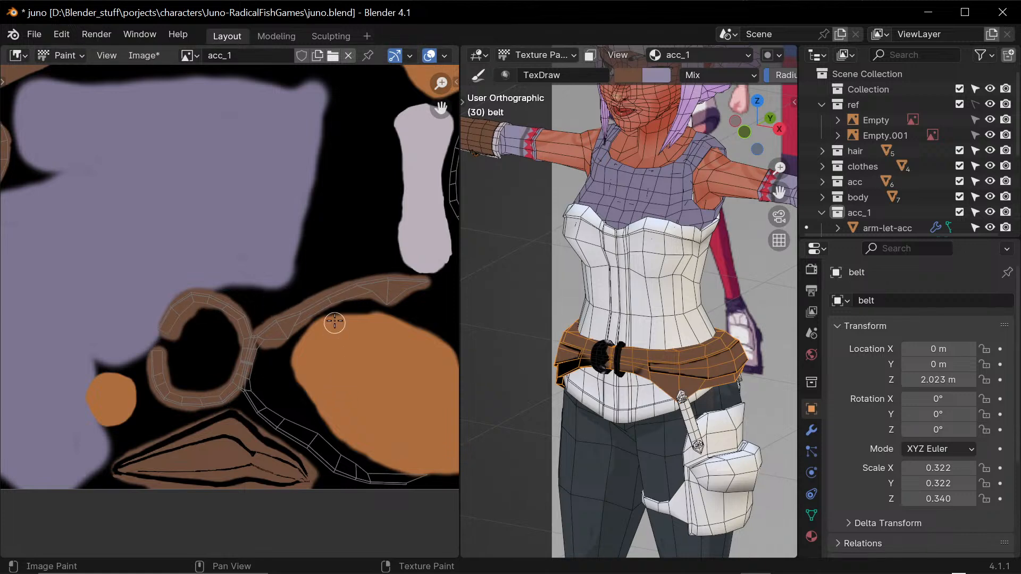
middle_click_drag(326, 403, 269, 220)
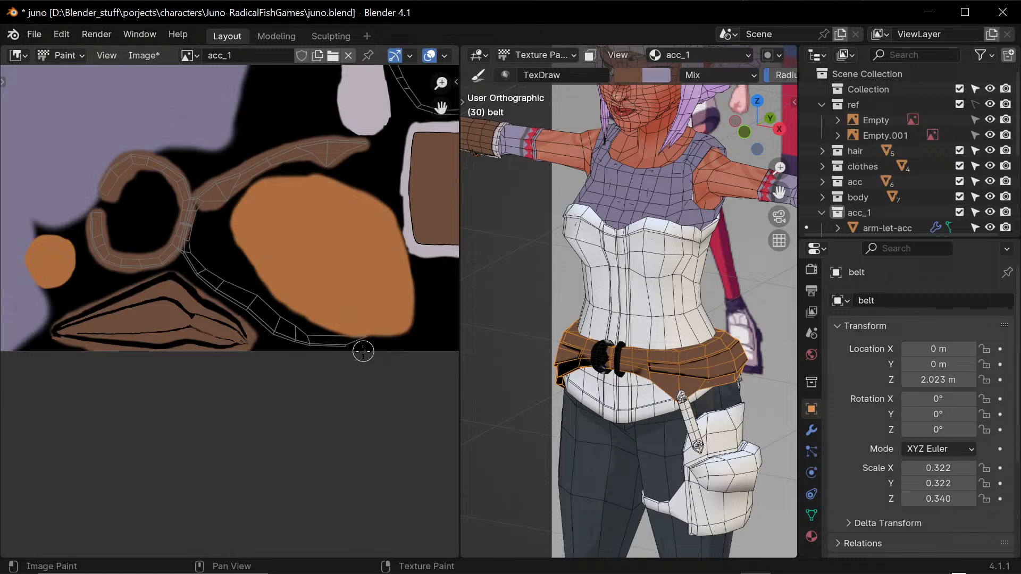
left_click_drag(364, 340, 313, 341)
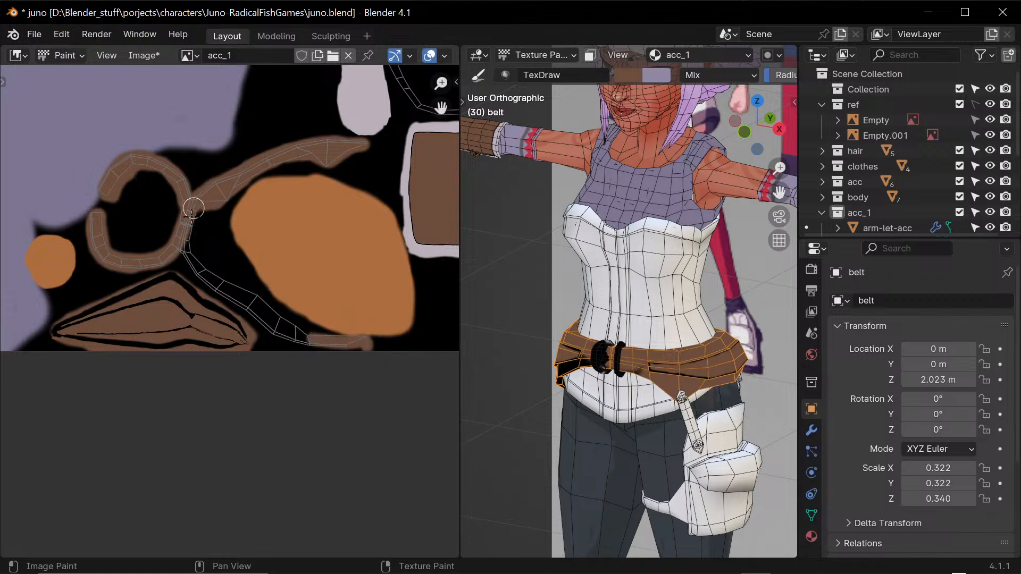
mouse_move(197, 264)
left_mouse_down()
mouse_move(282, 333)
mouse_move(313, 343)
mouse_move(236, 296)
mouse_move(274, 307)
mouse_move(296, 330)
mouse_move(364, 349)
mouse_move(305, 340)
mouse_move(365, 339)
mouse_move(341, 340)
left_mouse_up()
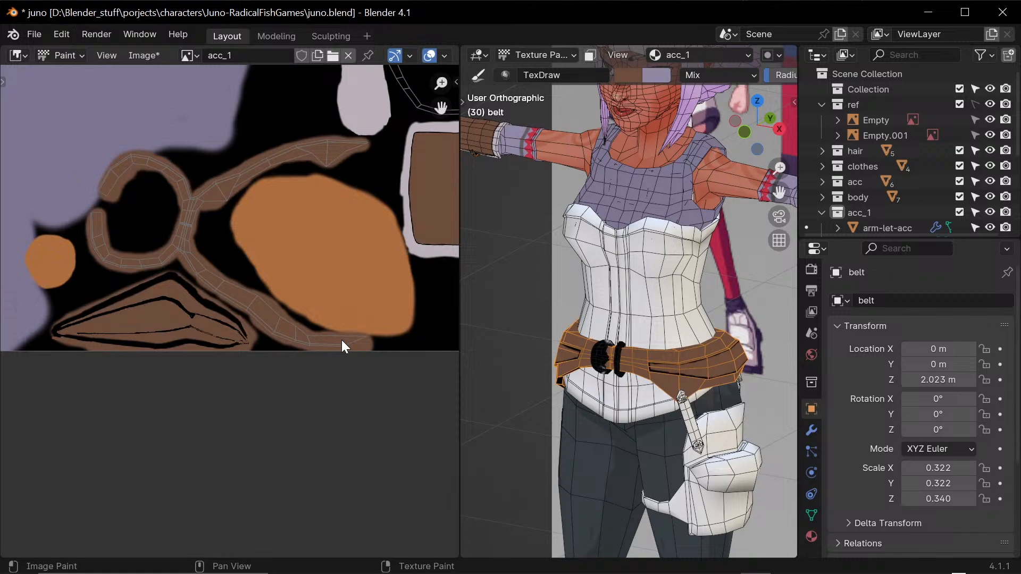
middle_click_drag(175, 212, 218, 276)
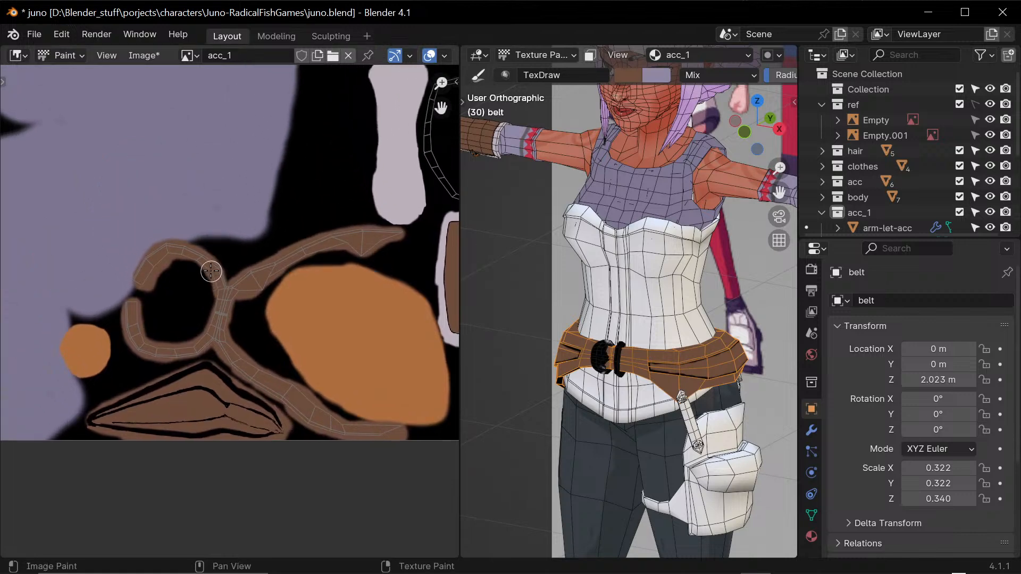
mouse_move(211, 272)
left_mouse_down()
mouse_move(169, 258)
mouse_move(194, 260)
mouse_move(178, 291)
left_mouse_up()
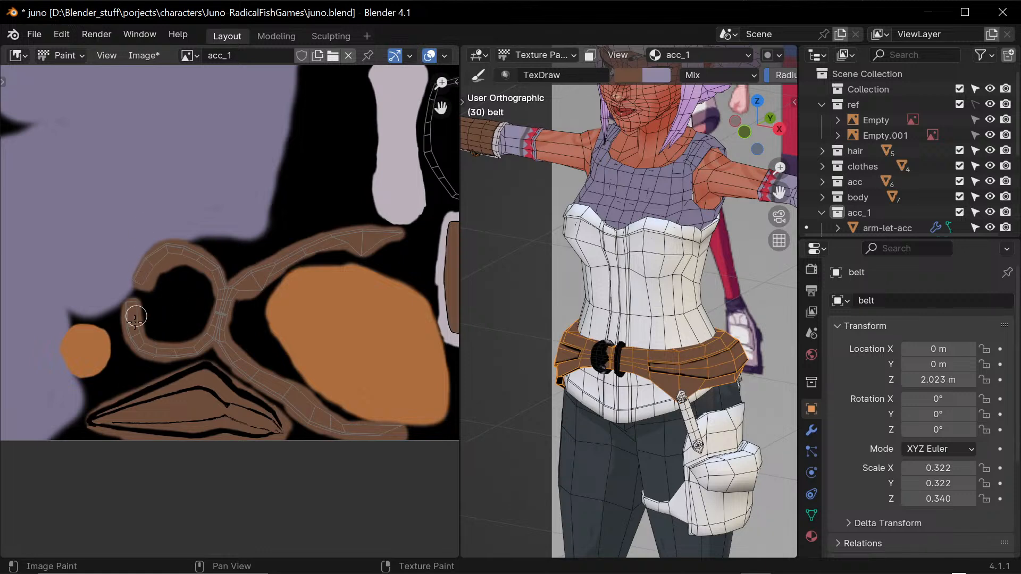
left_click_drag(135, 317, 137, 299)
- Sample the dark brown of the reference character's belt and paint it over the junction of the strap island
middle_click_drag(548, 381, 646, 240)
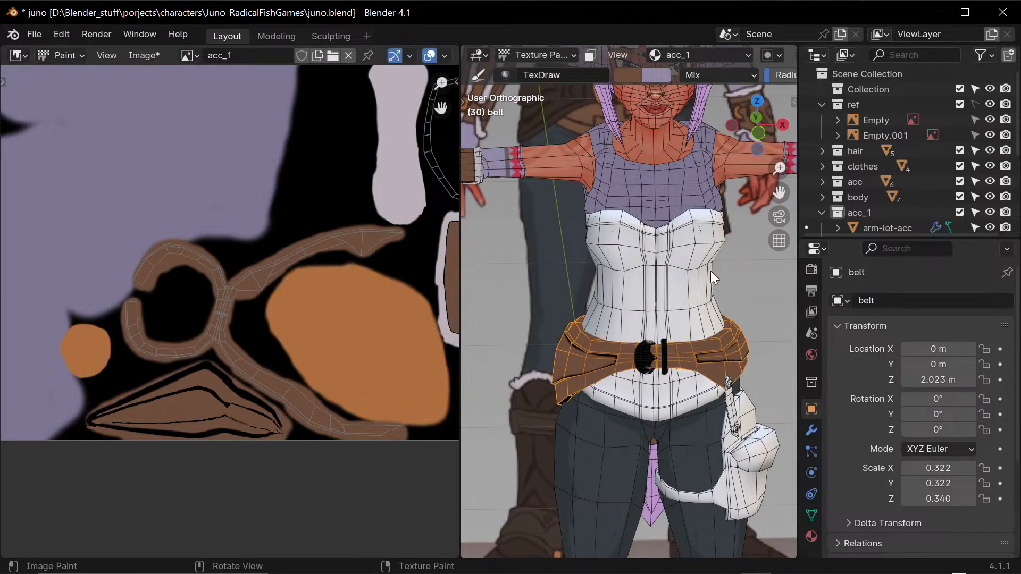
mouse_move(711, 270)
middle_mouse_down()
mouse_move(708, 291)
mouse_move(550, 436)
mouse_move(696, 367)
mouse_move(677, 380)
mouse_move(662, 413)
mouse_move(656, 368)
mouse_move(662, 375)
mouse_move(677, 350)
middle_mouse_up()
left_click_drag(682, 300, 702, 342, "alt")
left_click_drag(744, 314, 716, 364, "ctrl+alt")
middle_click_drag(754, 362, 719, 366, "shift")
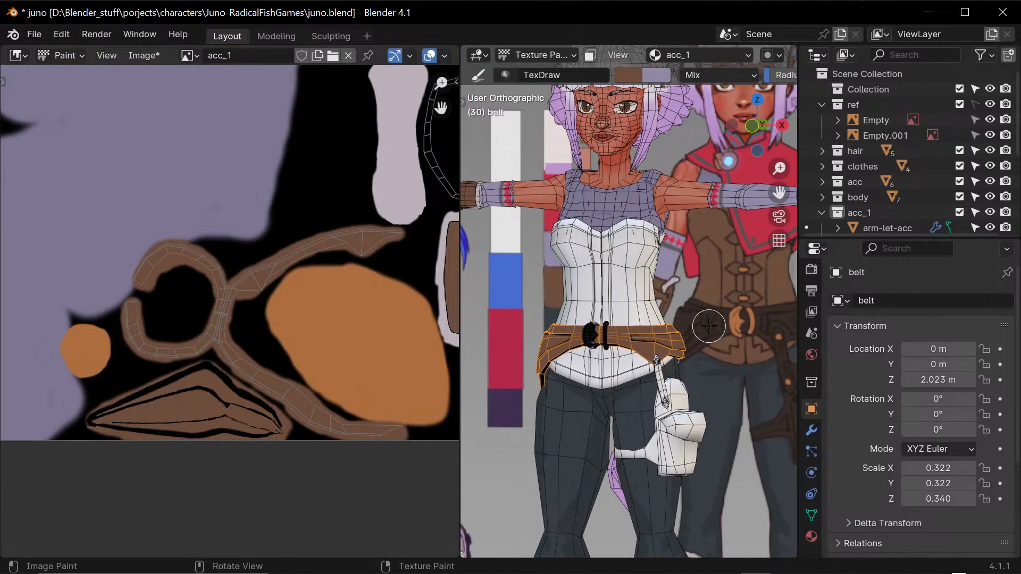
key("s")
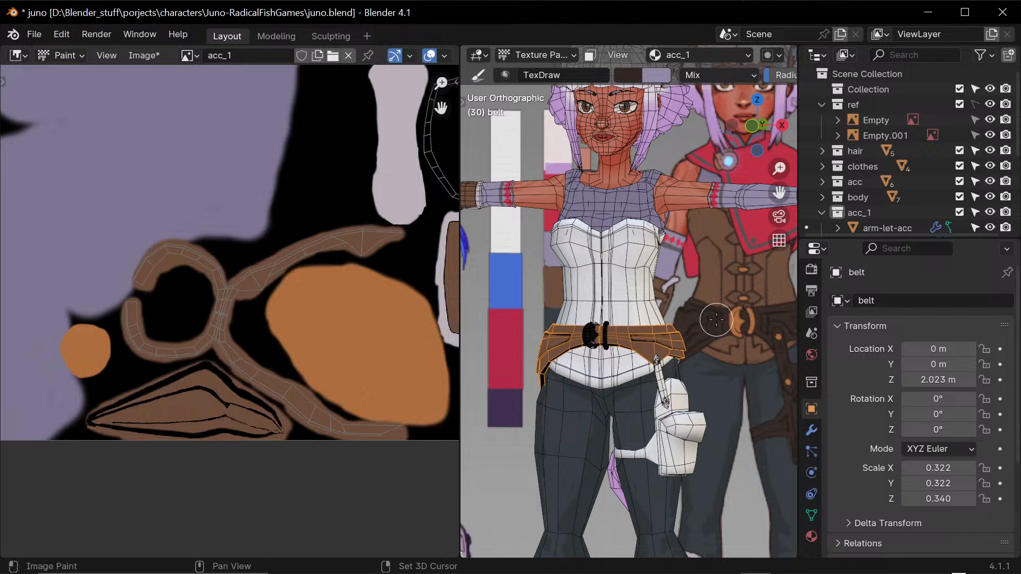
mouse_move(221, 311)
left_mouse_down()
mouse_move(214, 316)
mouse_move(229, 297)
left_mouse_up()
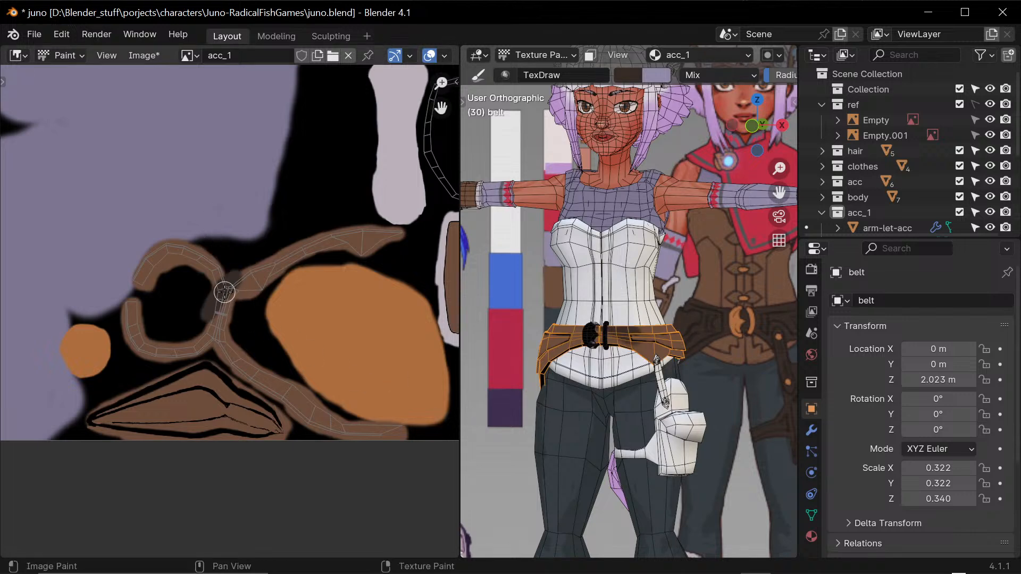
- Adjust the brush size and repaint the strap island's loop, upper branch and lower branch in dark brown
key("f")
left_click(230, 287)
mouse_move(231, 283)
left_mouse_down()
mouse_move(319, 244)
mouse_move(401, 232)
mouse_move(355, 248)
mouse_move(361, 237)
mouse_move(346, 230)
mouse_move(249, 293)
mouse_move(221, 278)
left_mouse_up()
mouse_move(141, 277)
left_mouse_down()
mouse_move(169, 247)
mouse_move(216, 271)
mouse_move(201, 255)
mouse_move(186, 255)
mouse_move(212, 276)
mouse_move(212, 298)
mouse_move(237, 339)
left_mouse_up()
mouse_move(135, 312)
left_mouse_down()
mouse_move(140, 347)
mouse_move(186, 354)
mouse_move(227, 303)
mouse_move(222, 333)
mouse_move(246, 370)
mouse_move(295, 391)
mouse_move(240, 355)
mouse_move(281, 394)
mouse_move(400, 439)
mouse_move(380, 437)
mouse_move(399, 429)
mouse_move(345, 423)
mouse_move(300, 400)
mouse_move(318, 421)
mouse_move(300, 410)
mouse_move(371, 439)
mouse_move(404, 438)
mouse_move(383, 438)
left_mouse_up()
mouse_move(311, 410)
left_mouse_down()
mouse_move(332, 425)
mouse_move(229, 354)
left_mouse_up()
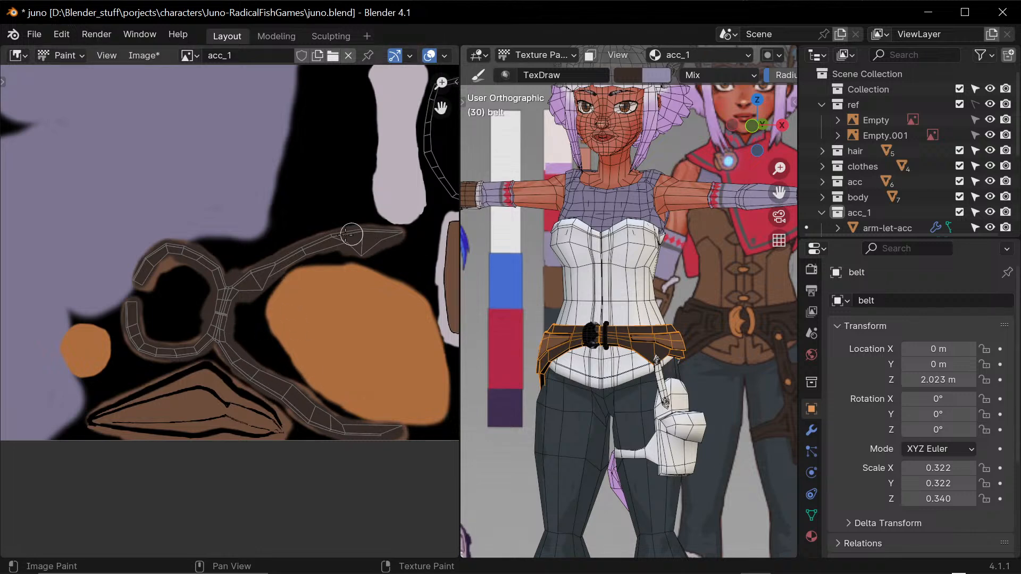
mouse_move(351, 234)
left_mouse_down()
mouse_move(305, 240)
mouse_move(237, 276)
mouse_move(187, 252)
mouse_move(161, 260)
left_mouse_up()
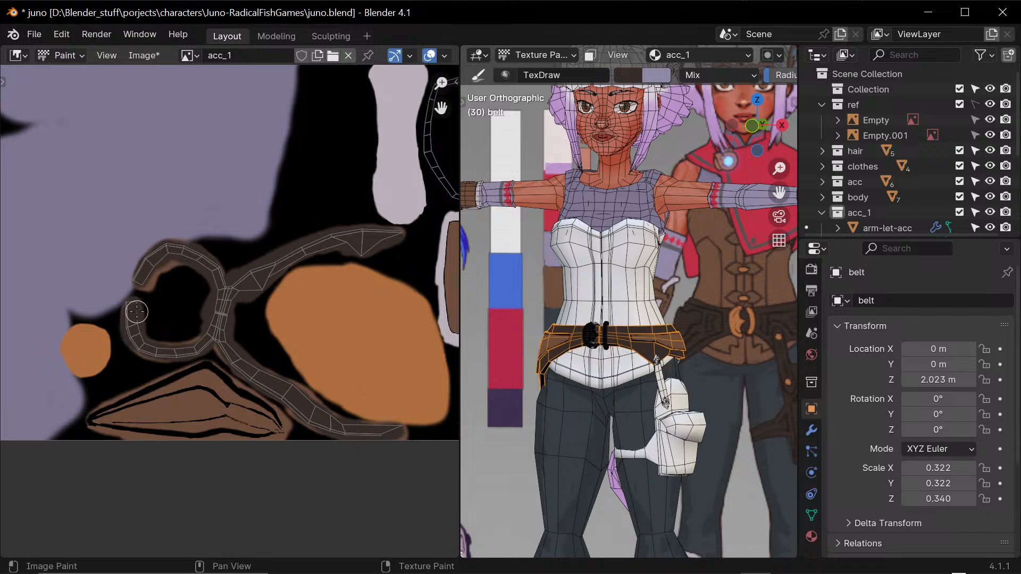
mouse_move(137, 313)
left_mouse_down()
mouse_move(168, 350)
mouse_move(210, 324)
left_mouse_up()
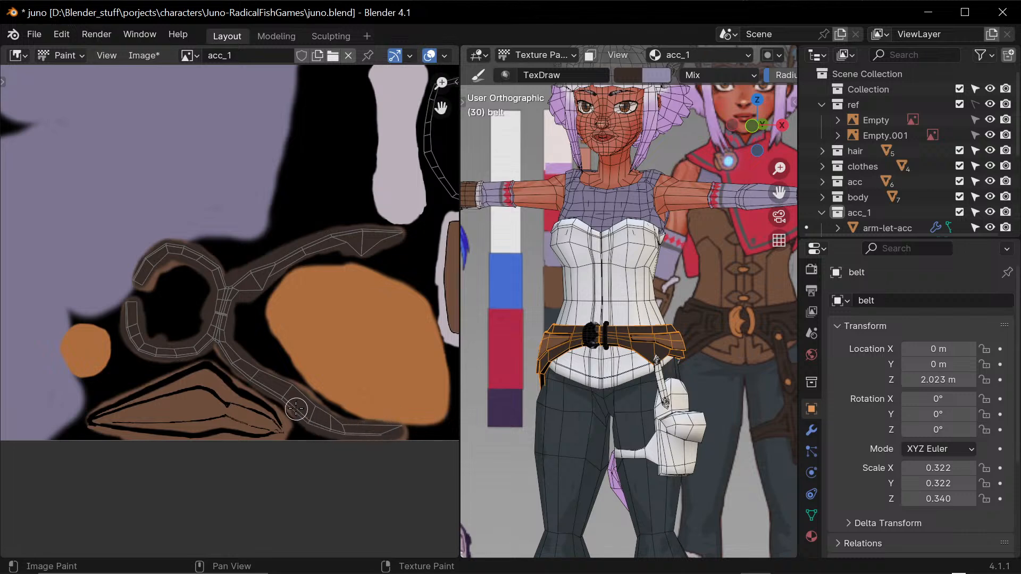
middle_click_drag(302, 167, 282, 313)
scroll(323, 318, "down", 1)
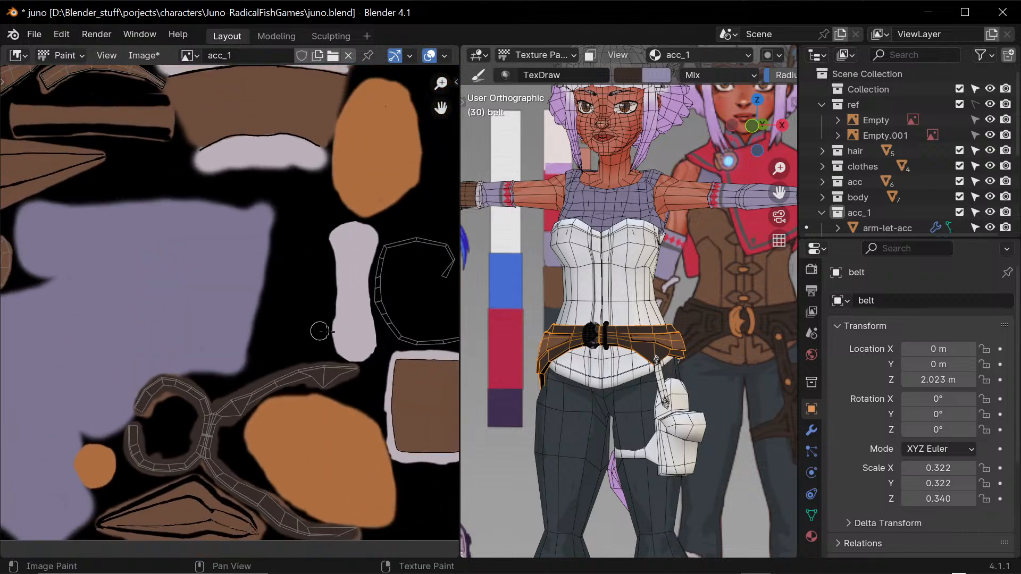
- Shrink the brush and paint the tapered tip of the brown, curved belt island in dark brown
mouse_move(273, 243)
middle_mouse_down("ctrl")
mouse_move(264, 287)
mouse_move(312, 340)
mouse_move(367, 213)
mouse_move(336, 250)
mouse_move(342, 171)
mouse_move(231, 376)
mouse_move(239, 425)
middle_mouse_up("ctrl")
middle_click_drag(239, 424, 340, 299, "ctrl")
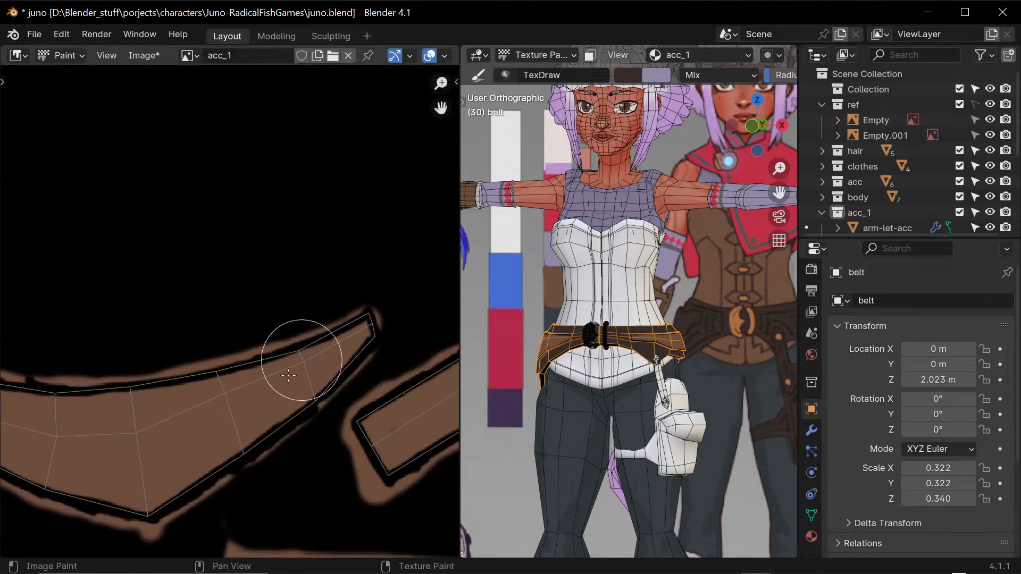
key("f")
left_click(258, 405)
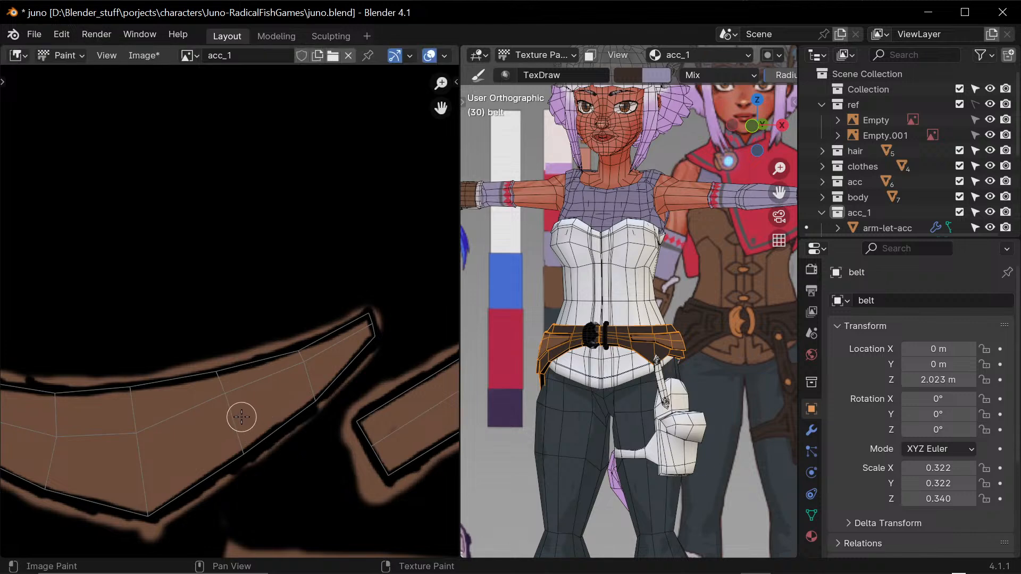
key("f")
left_click(246, 404)
mouse_move(219, 407)
left_mouse_down()
mouse_move(306, 369)
mouse_move(357, 331)
left_mouse_up()
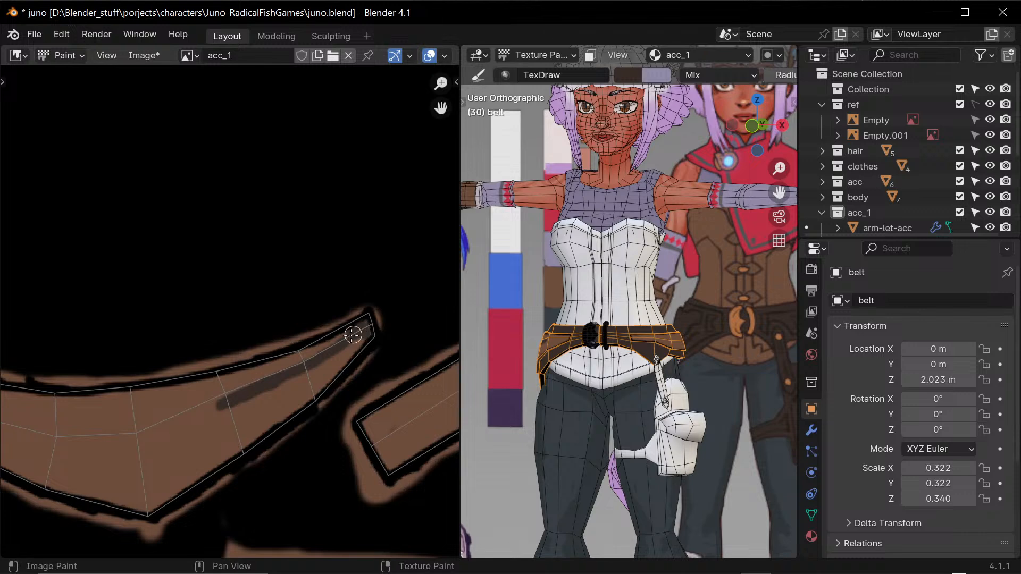
mouse_move(351, 336)
left_mouse_down()
mouse_move(361, 341)
mouse_move(319, 372)
mouse_move(326, 344)
left_mouse_up()
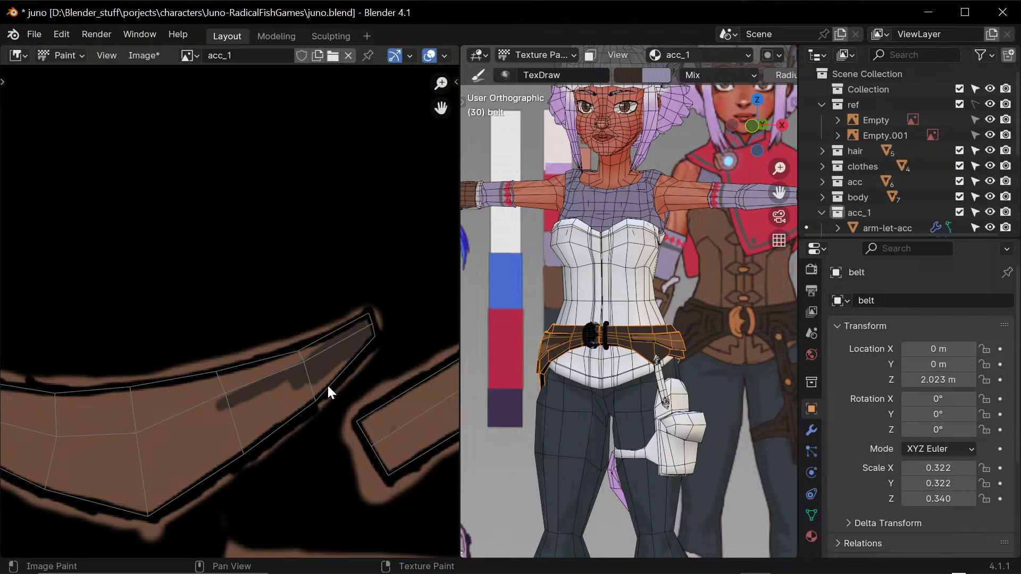
mouse_move(321, 349)
left_mouse_down()
mouse_move(286, 370)
mouse_move(324, 378)
mouse_move(269, 422)
mouse_move(309, 374)
mouse_move(287, 361)
mouse_move(298, 361)
mouse_move(220, 384)
mouse_move(266, 372)
left_mouse_up()
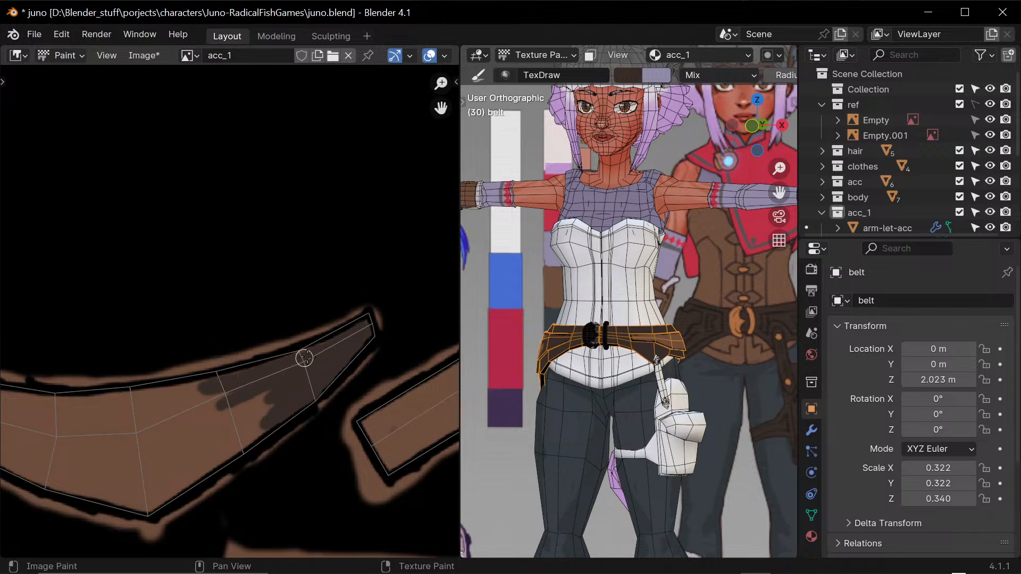
mouse_move(288, 407)
left_mouse_down()
mouse_move(261, 424)
mouse_move(281, 406)
mouse_move(239, 407)
left_mouse_up()
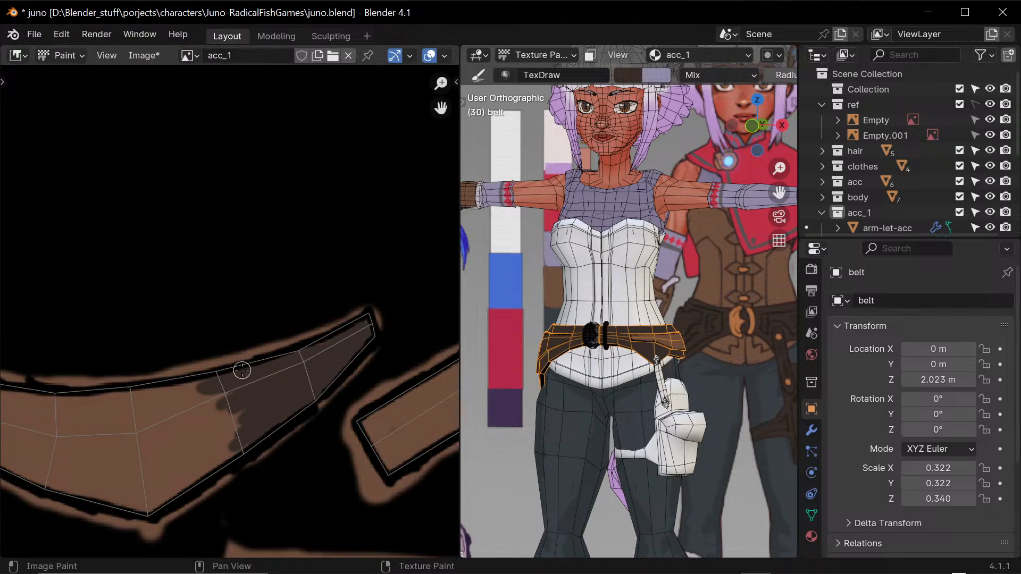
- Extend the dark brown from the tapered section to the island's pointed lower corner, filling its full width
middle_click_drag(228, 431, 327, 364)
mouse_move(246, 442)
left_mouse_down()
mouse_move(327, 386)
mouse_move(349, 351)
mouse_move(312, 315)
mouse_move(236, 331)
mouse_move(288, 328)
left_mouse_up()
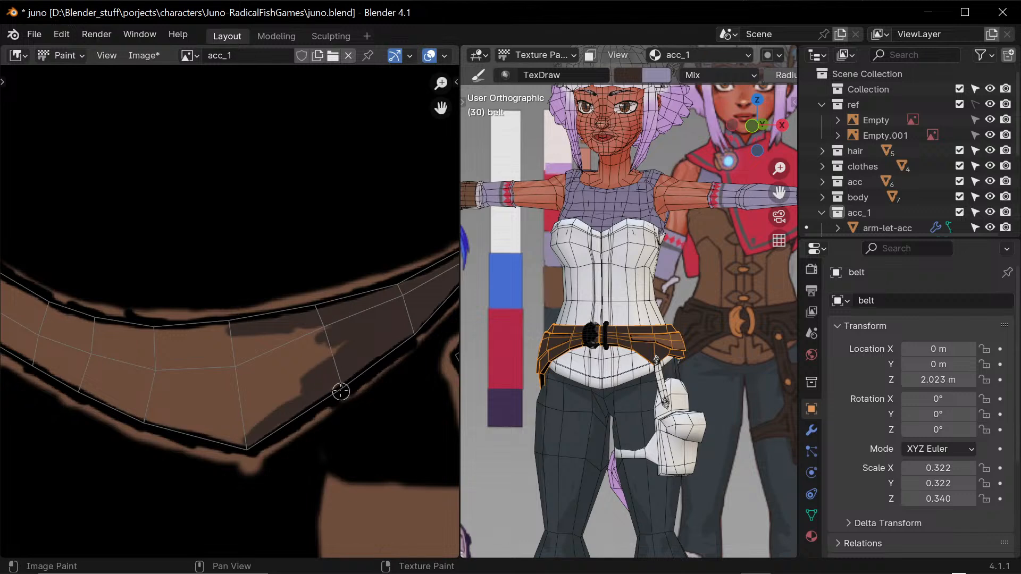
mouse_move(341, 392)
left_mouse_down()
mouse_move(319, 358)
mouse_move(287, 397)
mouse_move(310, 333)
mouse_move(255, 371)
mouse_move(287, 367)
mouse_move(244, 428)
mouse_move(243, 380)
mouse_move(271, 367)
mouse_move(241, 369)
mouse_move(246, 344)
mouse_move(233, 380)
left_mouse_up()
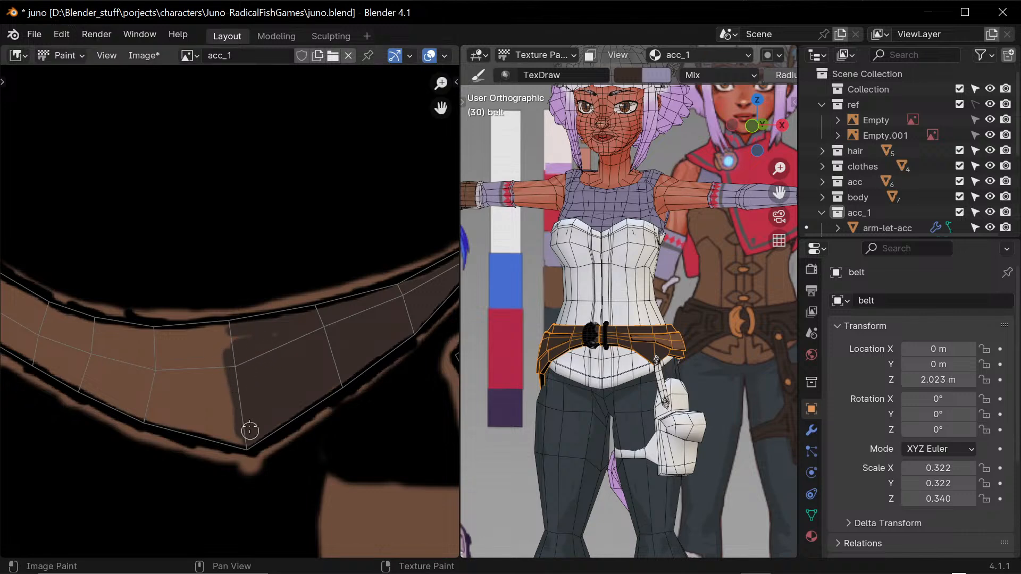
left_click_drag(279, 336, 218, 345)
- Sample black and paint over part of the brown overspill above the island's tapered section
middle_click_drag(367, 328, 289, 393)
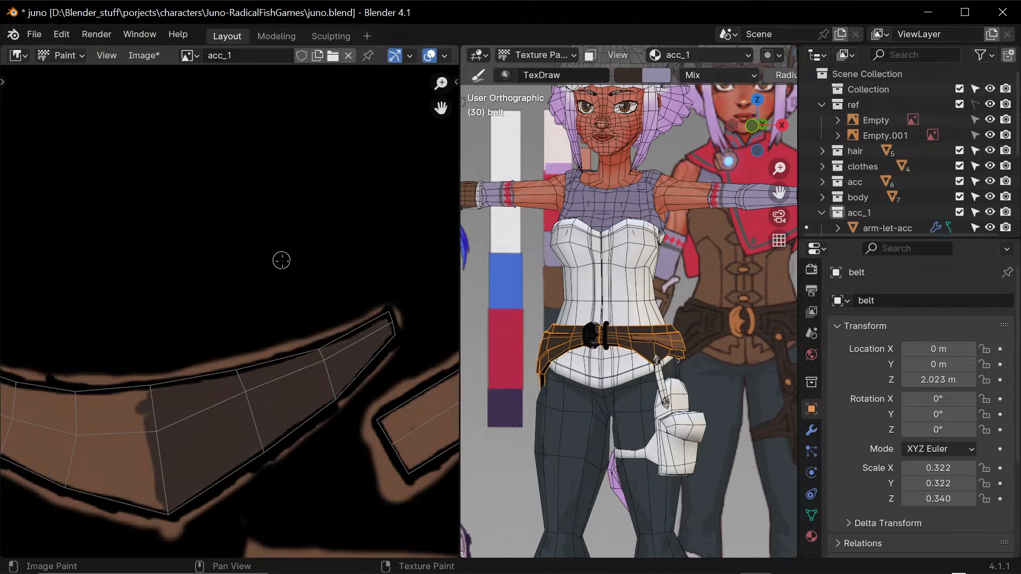
key("s")
left_click_drag(273, 358, 309, 344)
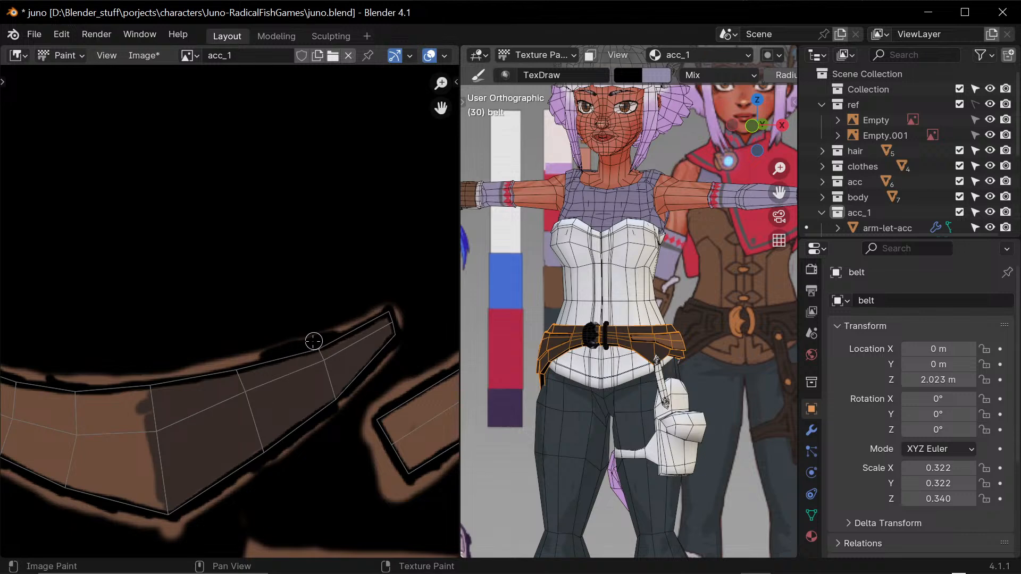
middle_click_drag(218, 424, 326, 396)
- Sample the dark brown again and paint the island's square end and the start of its lower edge
key("s")
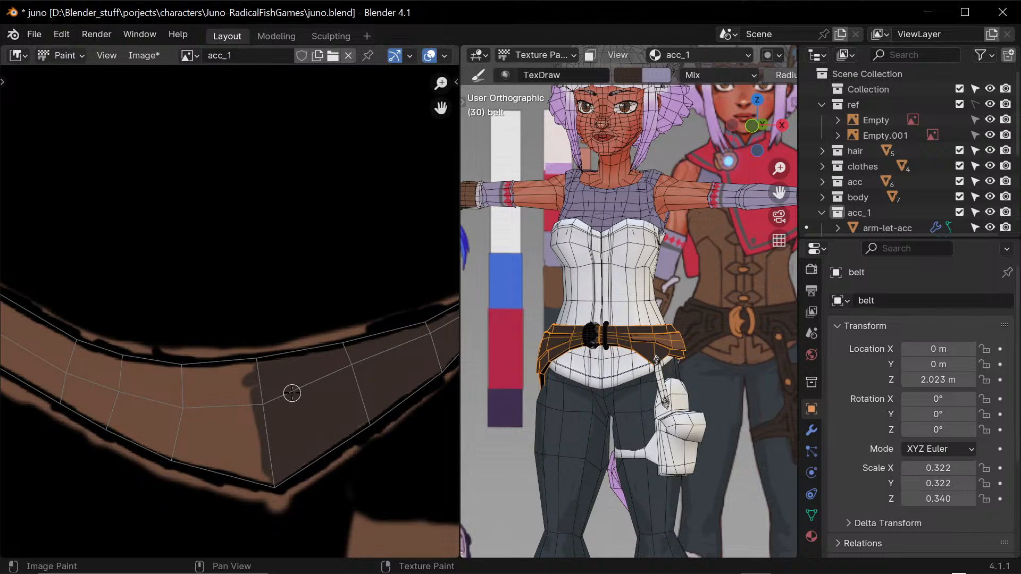
middle_click_drag(296, 394, 388, 388)
mouse_move(88, 308)
left_mouse_down()
mouse_move(116, 332)
mouse_move(136, 330)
mouse_move(92, 306)
mouse_move(63, 329)
mouse_move(105, 337)
mouse_move(59, 336)
mouse_move(95, 343)
mouse_move(118, 365)
mouse_move(182, 350)
left_mouse_up()
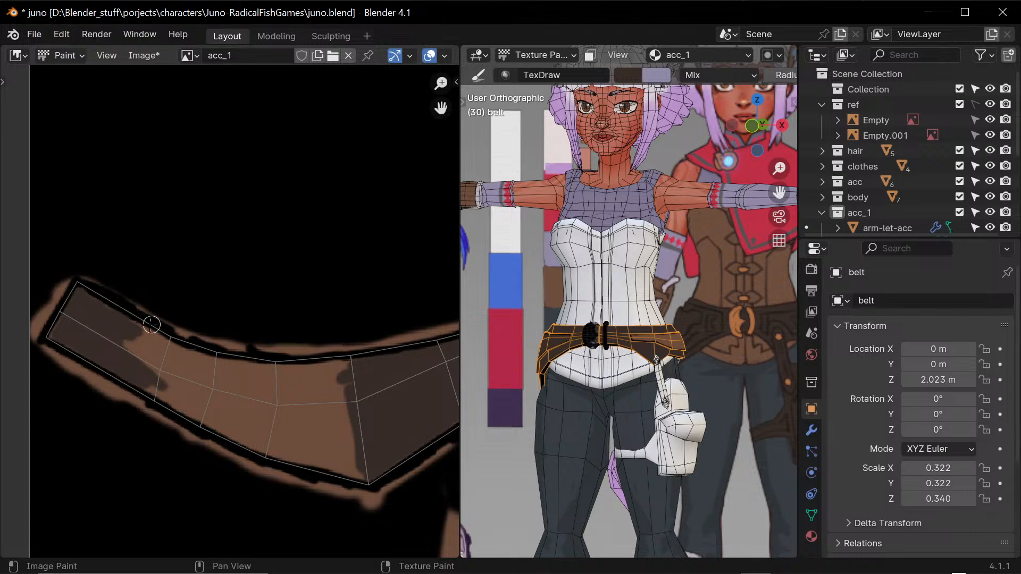
left_click_drag(144, 383, 247, 432)
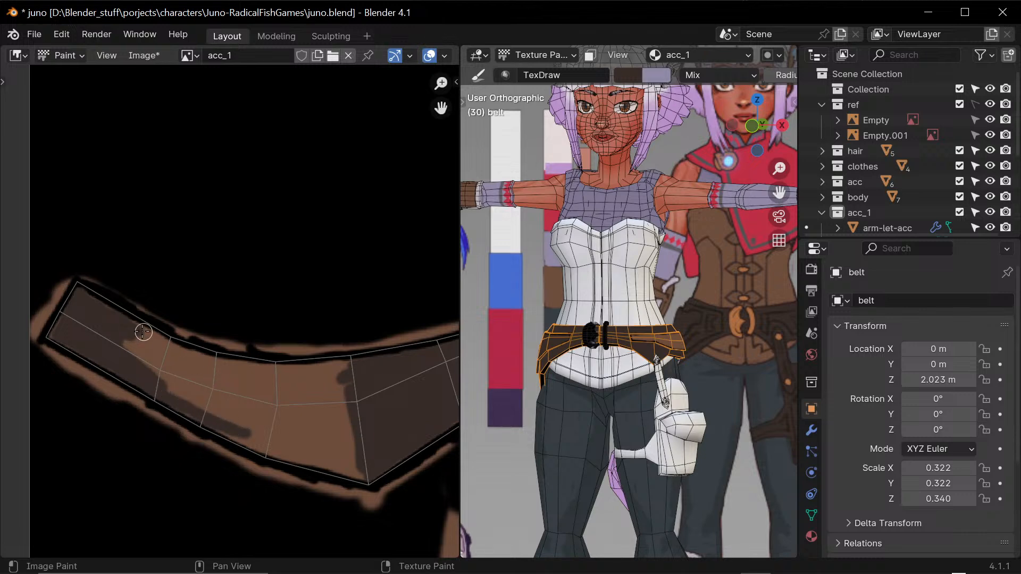
mouse_move(143, 332)
left_mouse_down()
mouse_move(125, 324)
mouse_move(119, 337)
mouse_move(175, 383)
mouse_move(160, 338)
mouse_move(196, 396)
mouse_move(167, 377)
left_mouse_up()
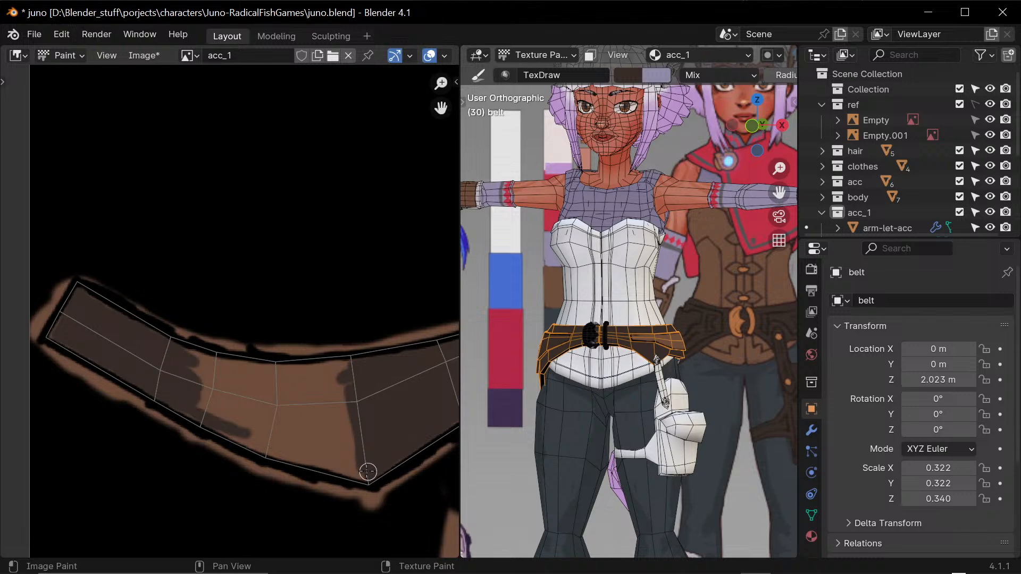
- Paint the remaining brown middle of the curved belt island dark brown, working inward from both edges
mouse_move(367, 471)
left_mouse_down()
mouse_move(258, 442)
mouse_move(307, 454)
mouse_move(367, 448)
left_mouse_up()
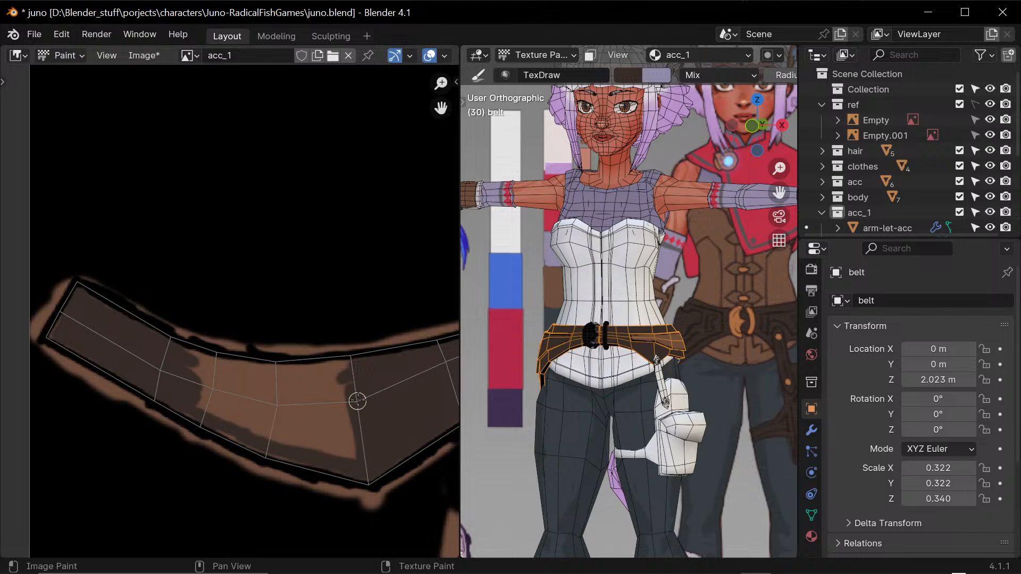
left_click_drag(189, 358, 336, 371)
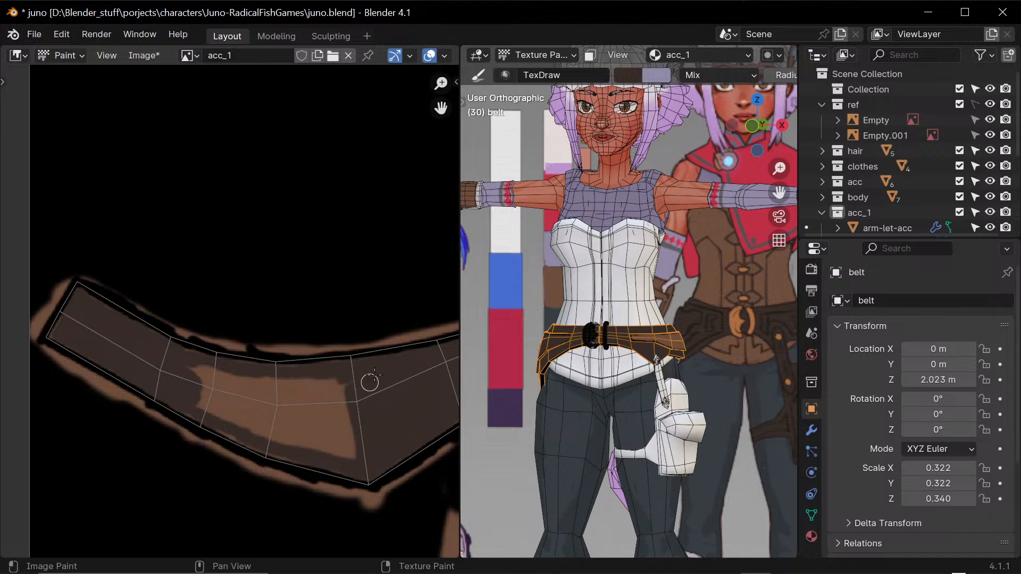
mouse_move(358, 461)
left_mouse_down()
mouse_move(355, 437)
mouse_move(322, 442)
mouse_move(349, 424)
mouse_move(340, 388)
mouse_move(321, 443)
left_mouse_up()
mouse_move(181, 365)
left_mouse_down()
mouse_move(244, 388)
mouse_move(230, 379)
mouse_move(314, 388)
mouse_move(292, 390)
mouse_move(313, 405)
left_mouse_up()
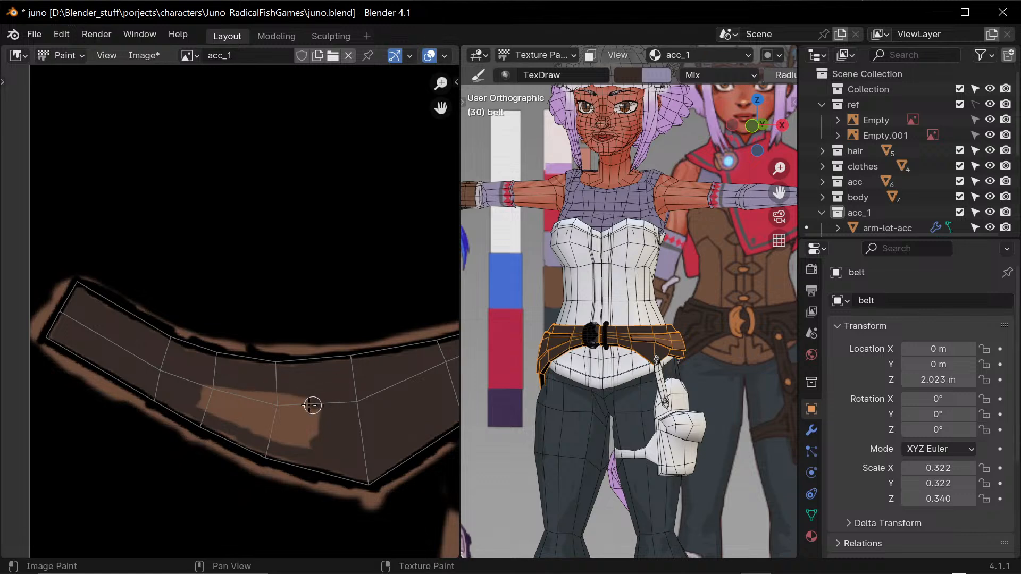
mouse_move(204, 383)
left_mouse_down()
mouse_move(185, 383)
mouse_move(237, 424)
mouse_move(279, 437)
mouse_move(272, 425)
mouse_move(299, 447)
mouse_move(327, 443)
left_mouse_up()
mouse_move(312, 403)
left_mouse_down()
mouse_move(267, 406)
mouse_move(287, 413)
mouse_move(318, 402)
left_mouse_up()
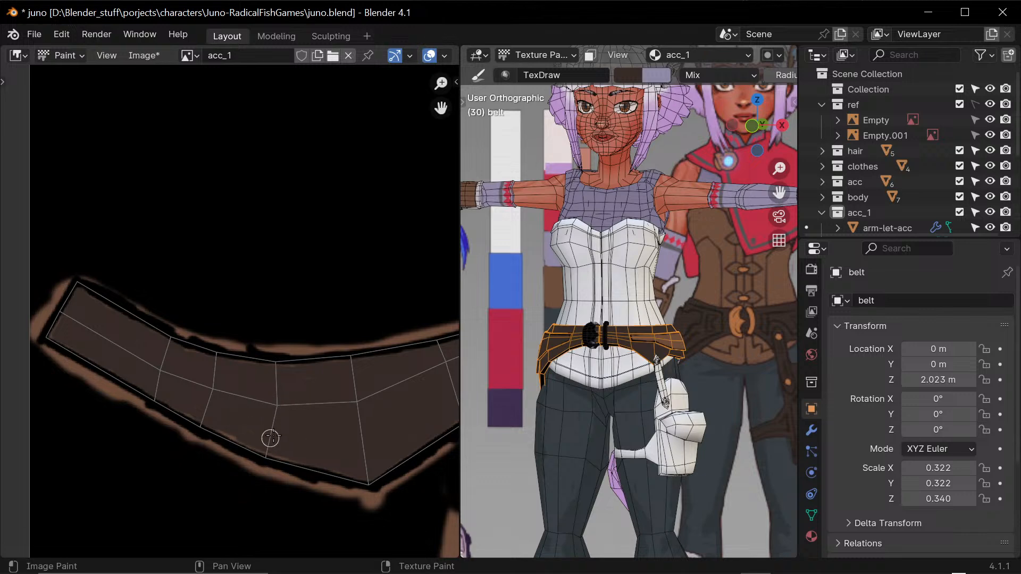
- Sample black and cover the brown overspill below the island's lower edge and around its square end
key("s")
mouse_move(122, 405)
left_mouse_down()
mouse_move(181, 429)
mouse_move(153, 411)
left_mouse_up()
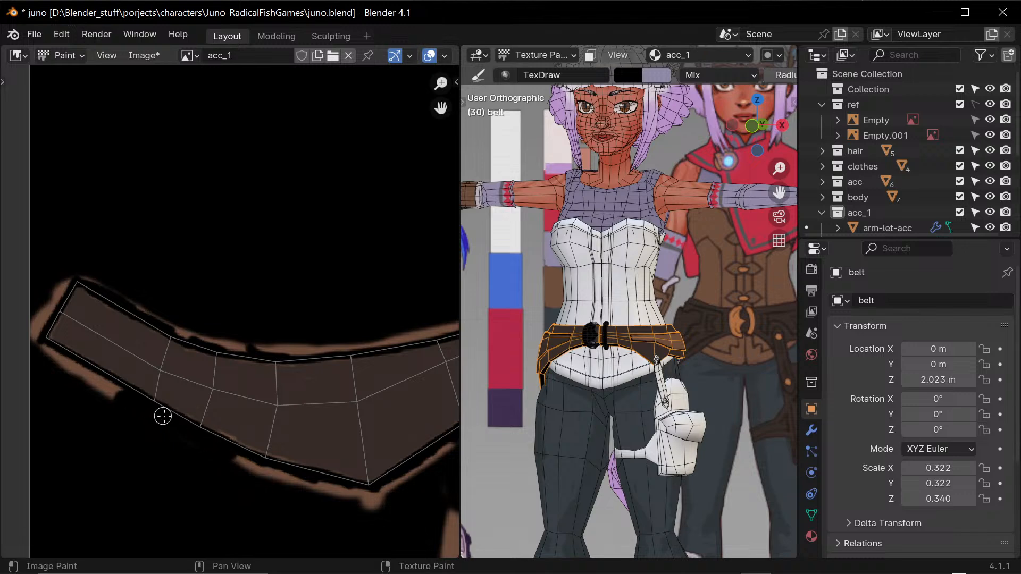
mouse_move(171, 422)
left_mouse_down()
mouse_move(255, 455)
mouse_move(278, 481)
left_mouse_up()
mouse_move(84, 390)
left_mouse_down()
mouse_move(39, 338)
mouse_move(98, 375)
left_mouse_up()
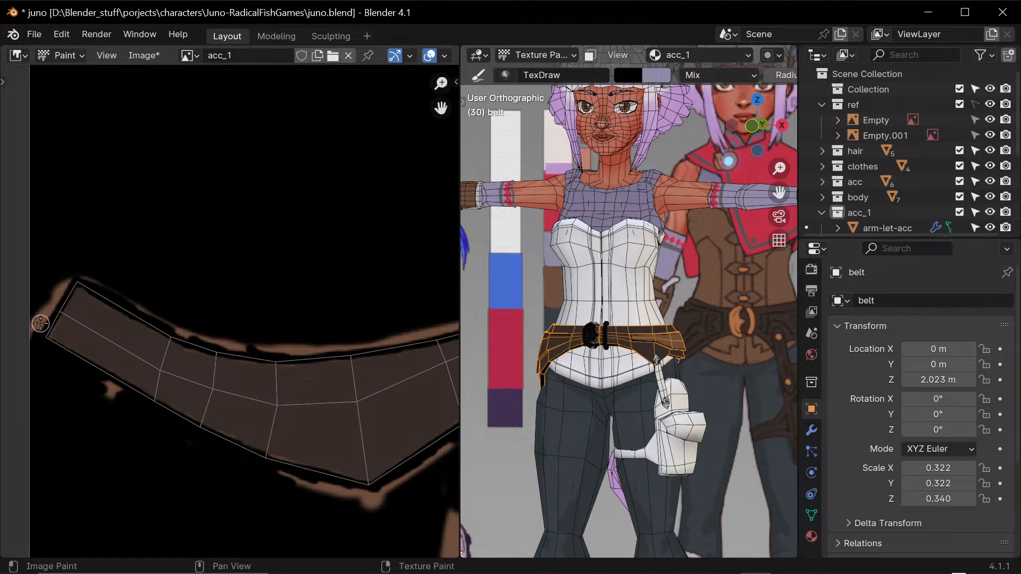
left_click_drag(56, 283, 38, 317)
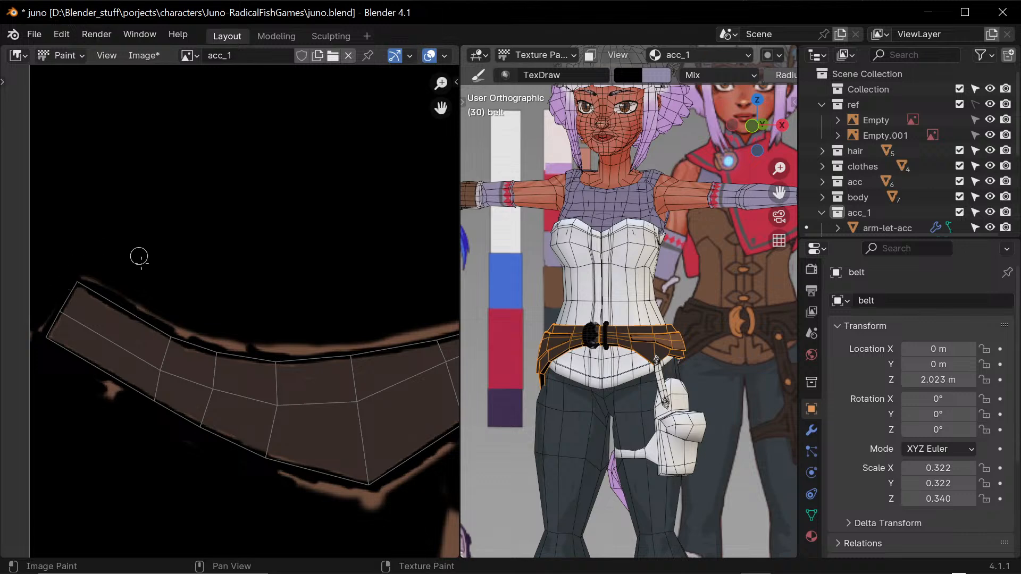
- Cover the brown overspill in black along the island's upper edge, around its tip and back to the lower corner
mouse_move(106, 282)
left_mouse_down()
mouse_move(185, 333)
mouse_move(227, 342)
left_mouse_up()
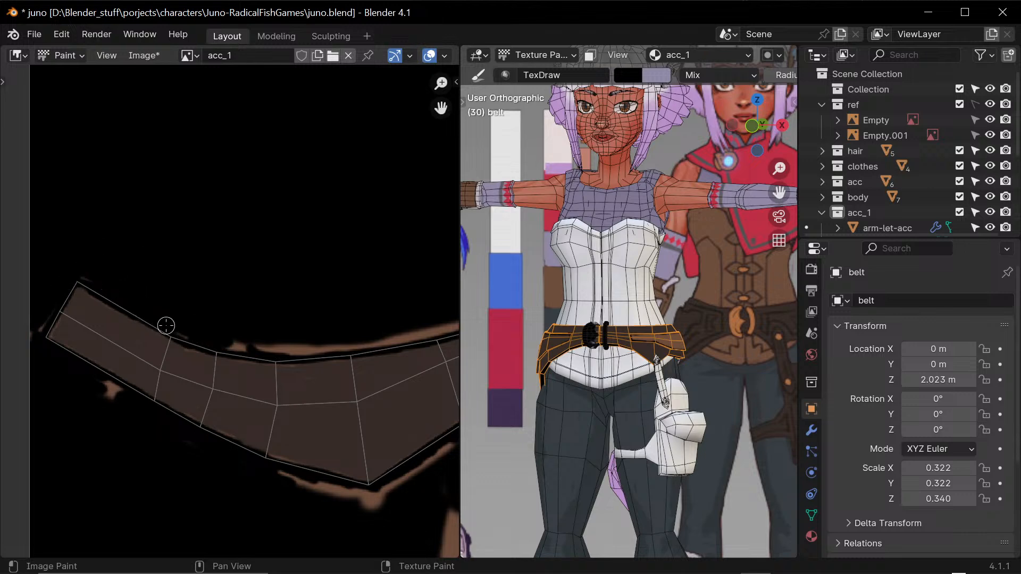
mouse_move(162, 327)
left_mouse_down()
mouse_move(138, 312)
mouse_move(193, 342)
mouse_move(305, 335)
left_mouse_up()
middle_click_drag(394, 323, 238, 305)
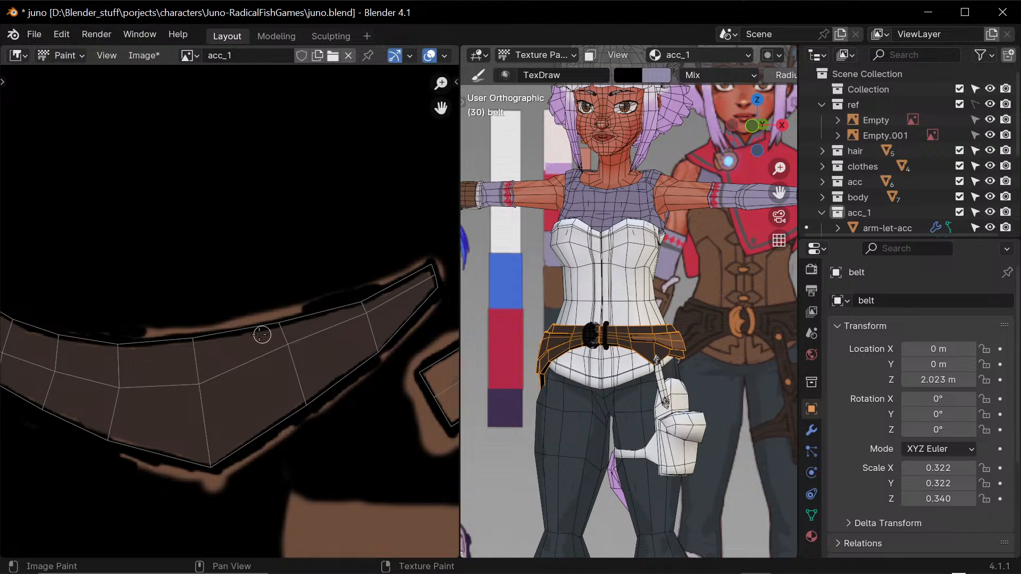
mouse_move(143, 328)
left_mouse_down()
mouse_move(241, 323)
mouse_move(433, 262)
left_mouse_up()
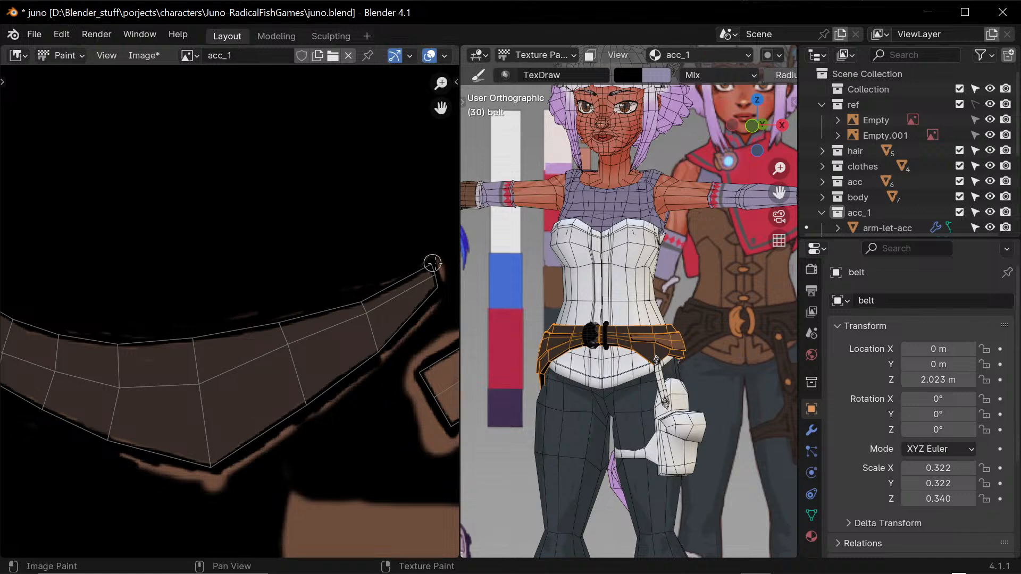
middle_click_drag(410, 325, 319, 337)
mouse_move(349, 267)
left_mouse_down()
mouse_move(352, 312)
mouse_move(262, 401)
mouse_move(123, 488)
mouse_move(135, 495)
mouse_move(39, 476)
mouse_move(128, 488)
left_mouse_up()
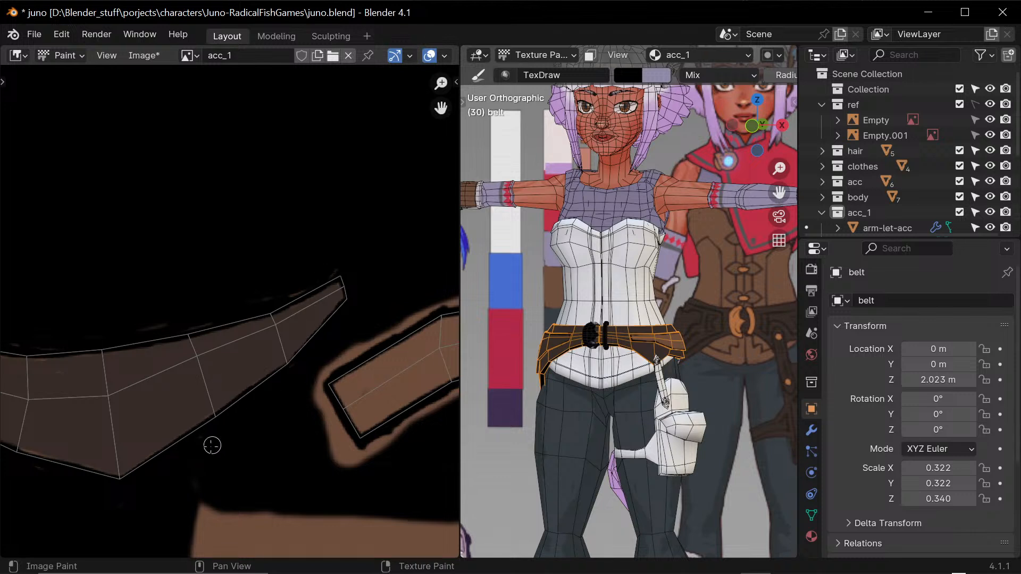
- Touch up the edges of the curved belt island, switching between sampled dark brown and black
key("s")
key("s")
key("s")
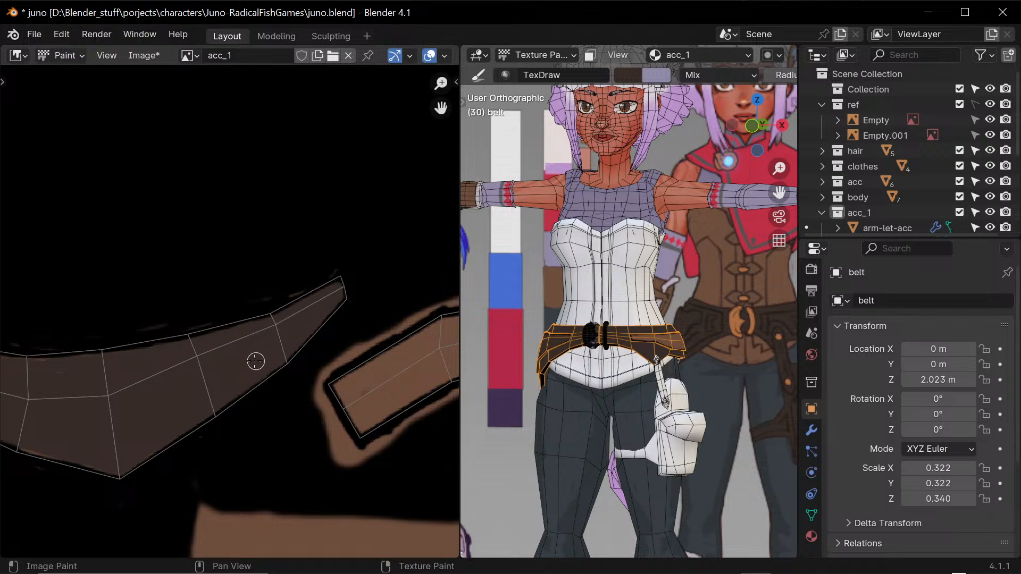
middle_click_drag(199, 378, 234, 406)
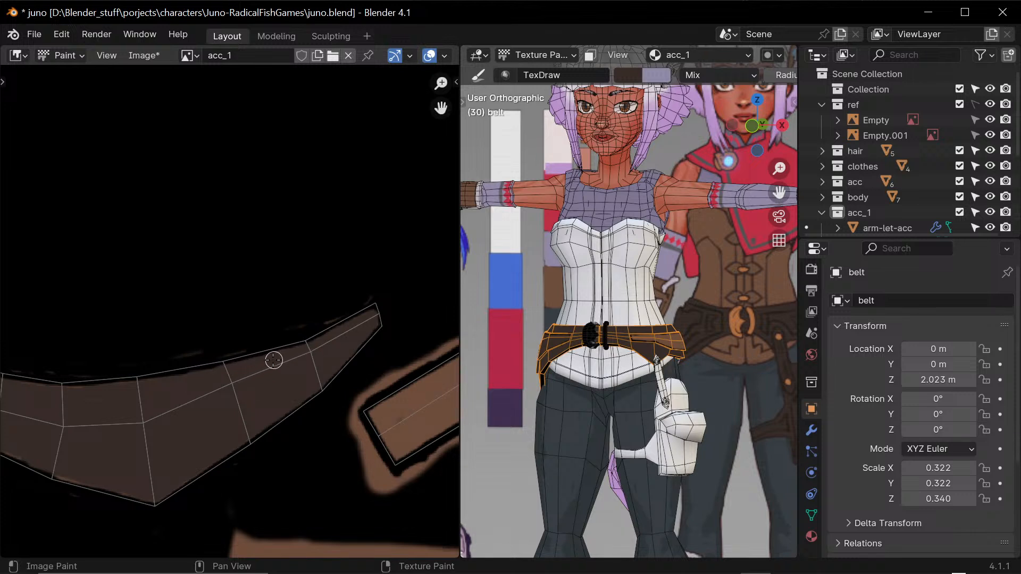
middle_click_drag(185, 405, 263, 400)
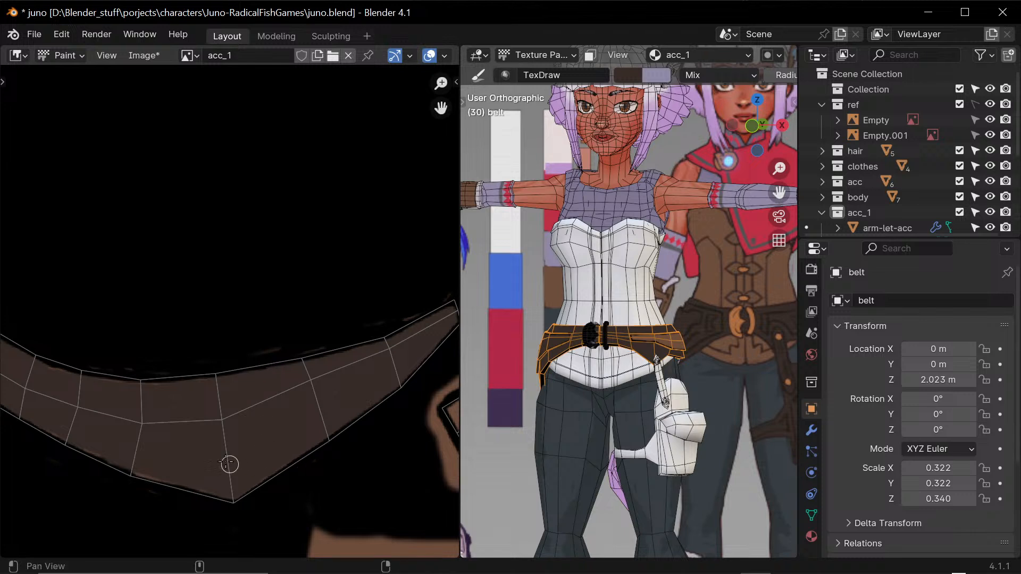
middle_click_drag(229, 464, 209, 384)
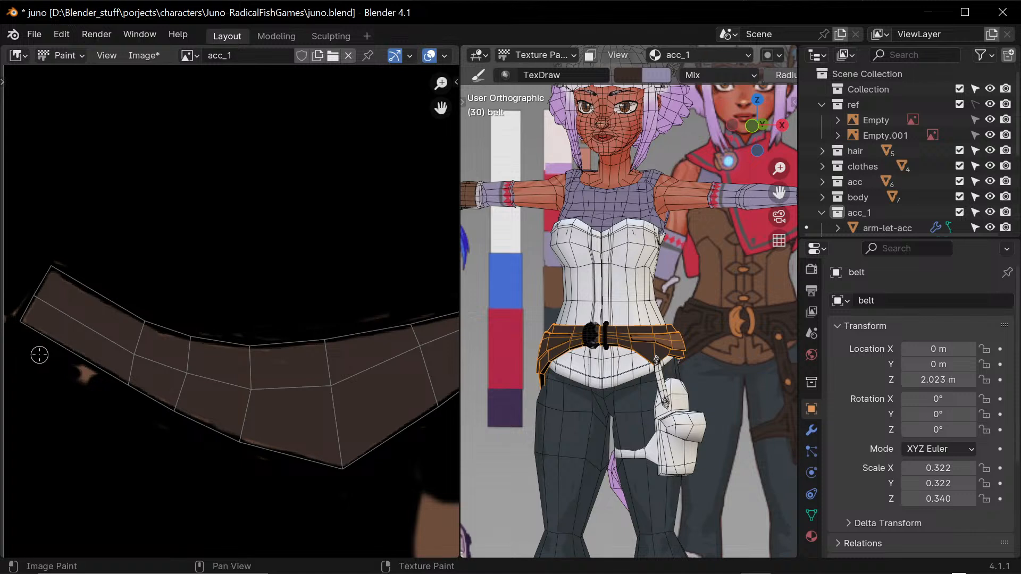
key("s")
middle_click_drag(35, 353, 47, 348)
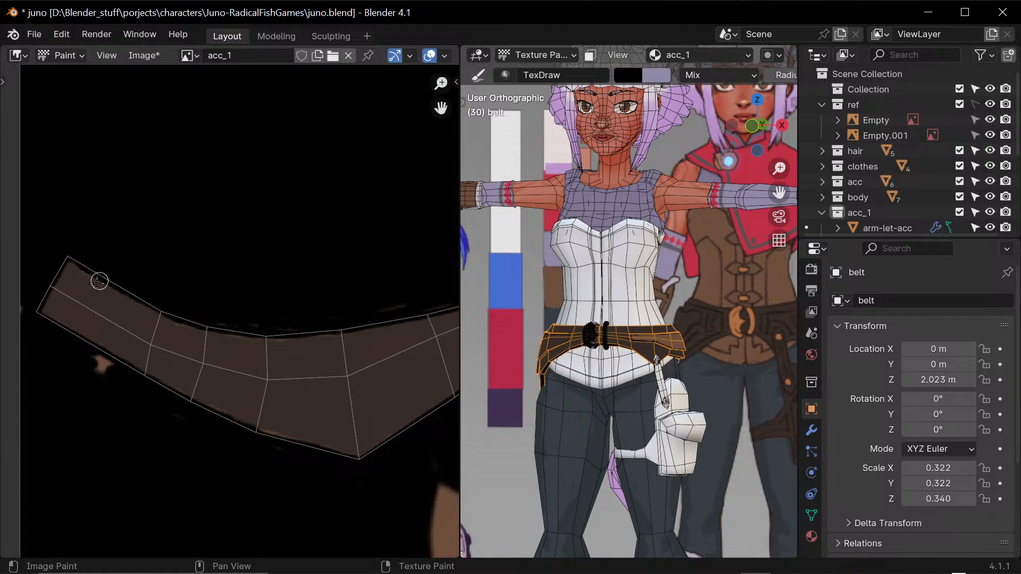
key("s")
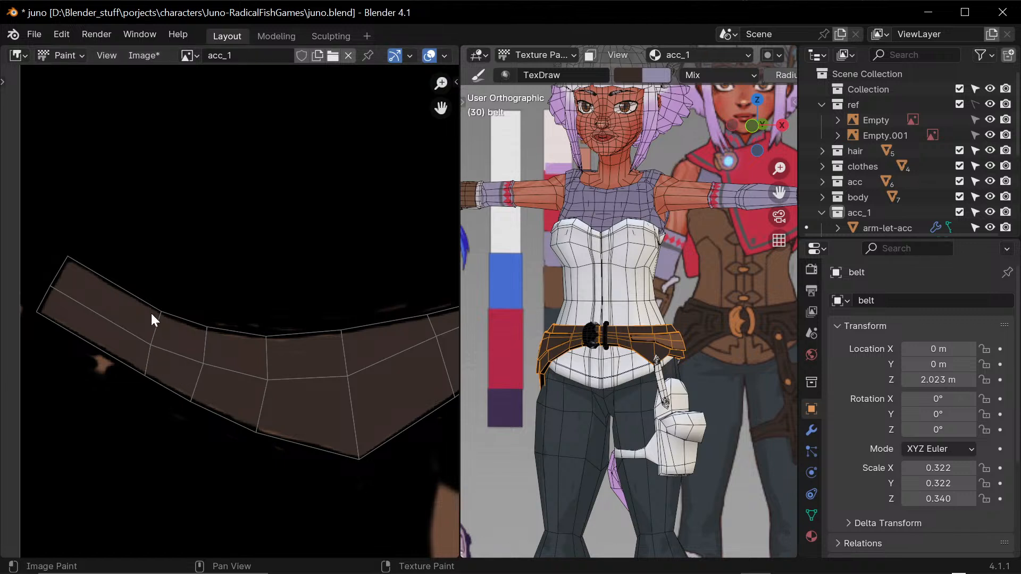
- Save the acc_1 texture image and view the painted belt from the character's side
middle_click_drag(383, 358, 349, 247)
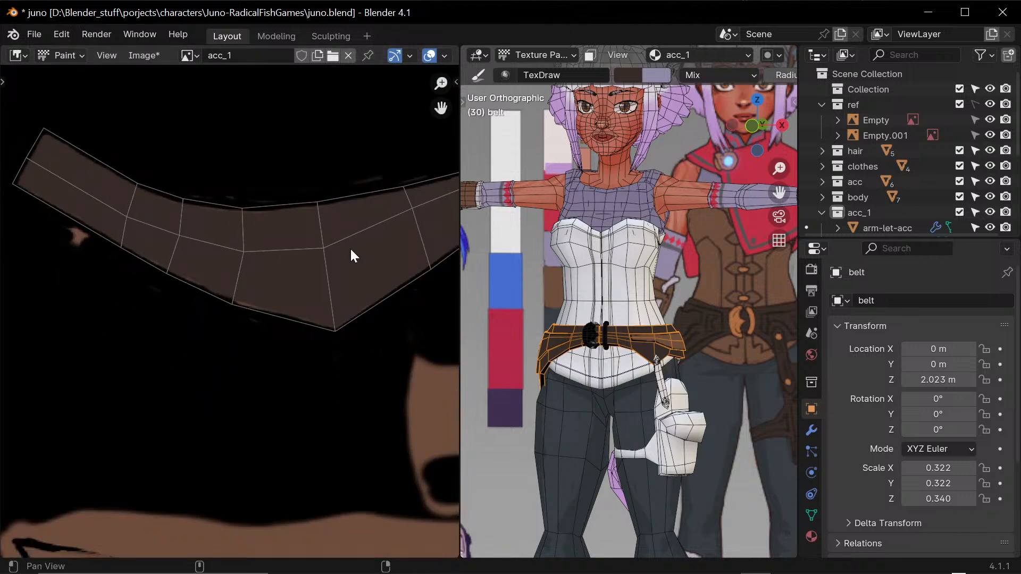
middle_click_drag(408, 325, 278, 303)
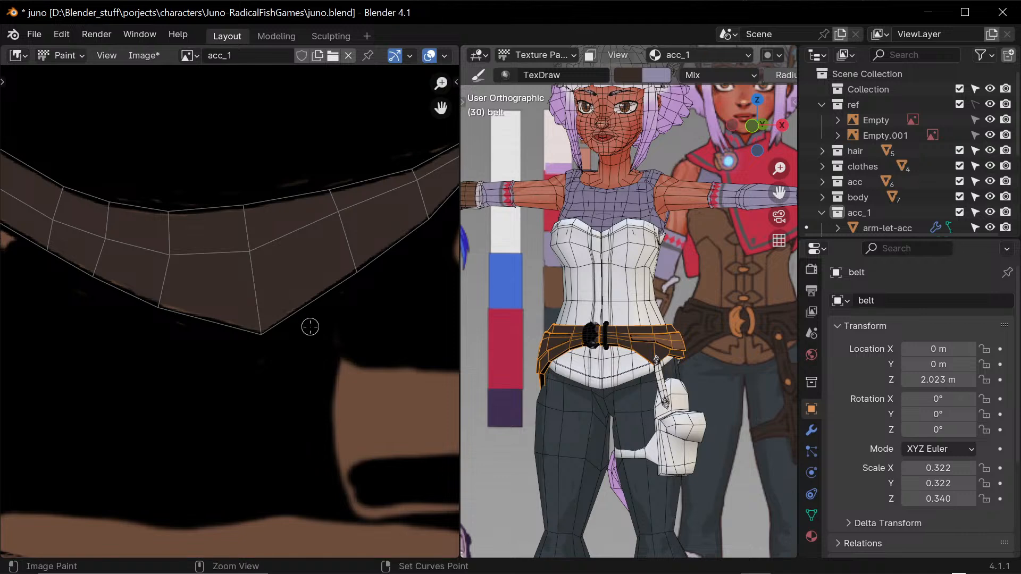
key("alt+s")
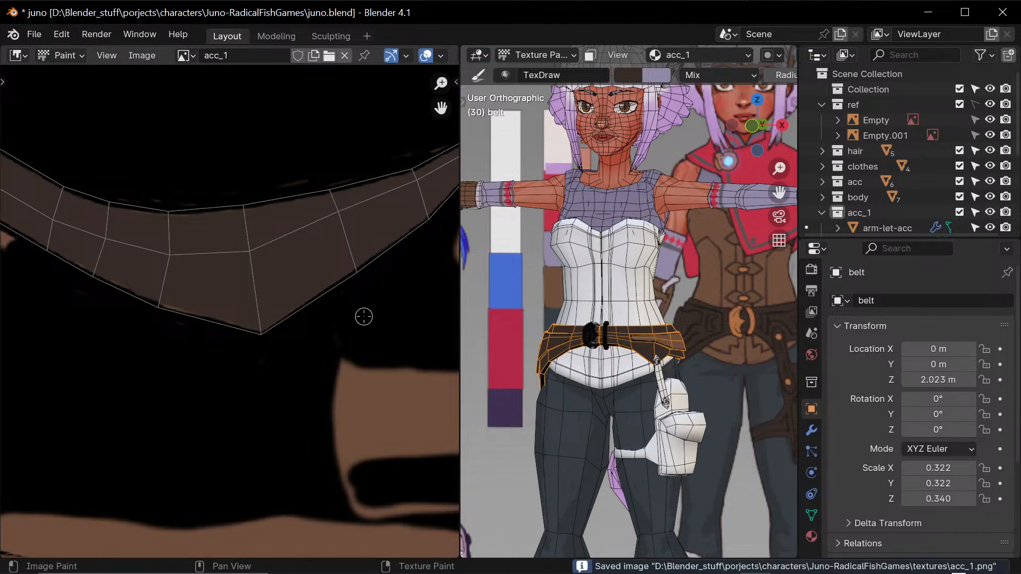
middle_click_drag(595, 314, 666, 310)
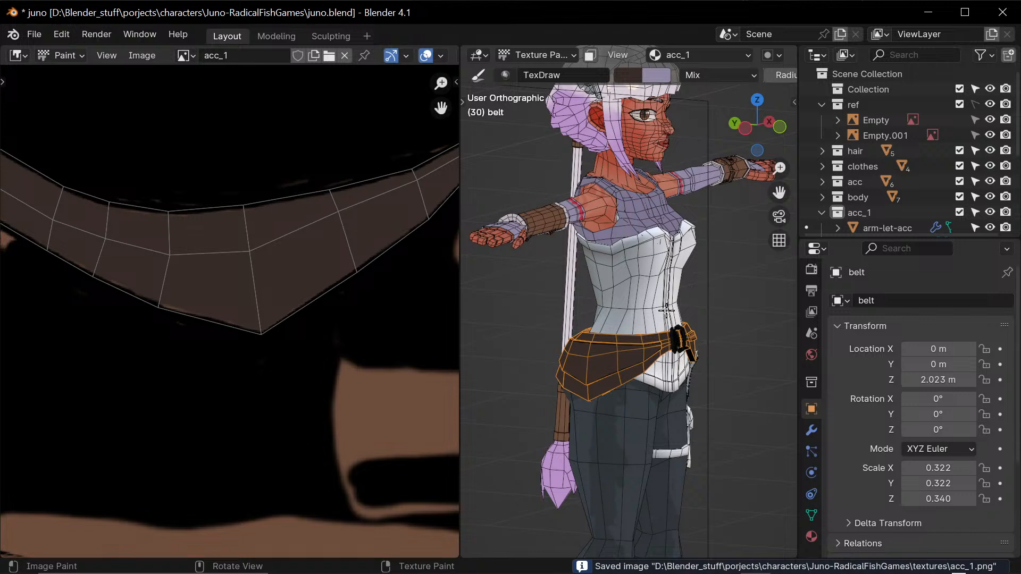
- Paint the square end of the arched belt island dark brown, up to its first cross edge
scroll(311, 263, "down", 2)
middle_click_drag(311, 263, 233, 316)
middle_click_drag(317, 347, 335, 292, "ctrl")
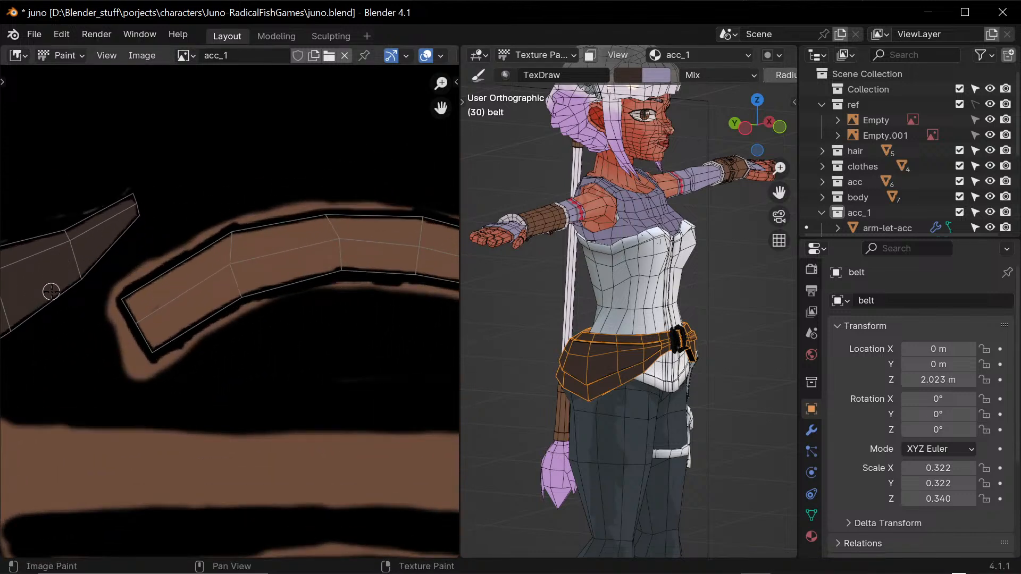
left_click_drag(178, 309, 261, 254)
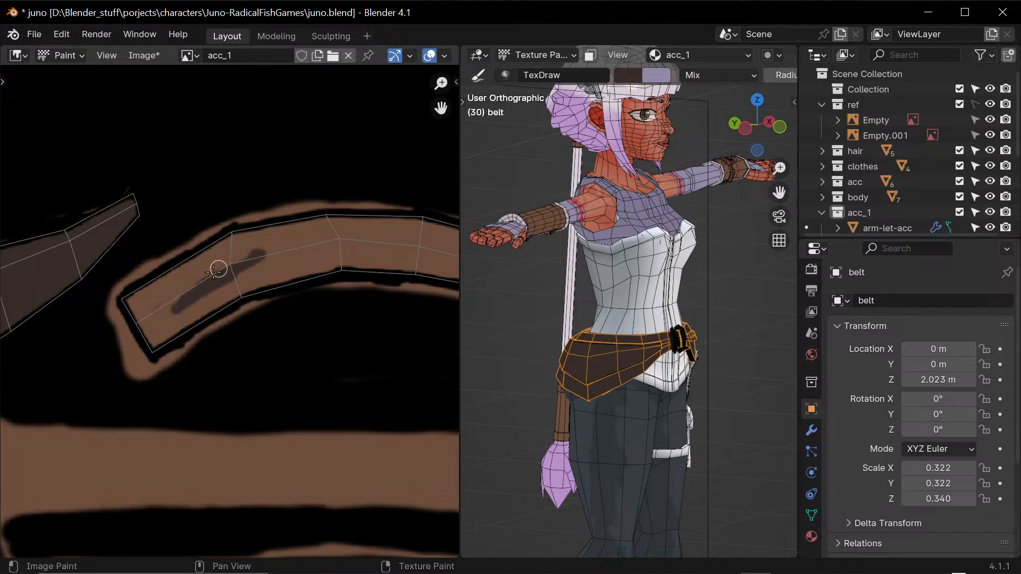
mouse_move(134, 302)
left_mouse_down()
mouse_move(224, 239)
mouse_move(267, 233)
left_mouse_up()
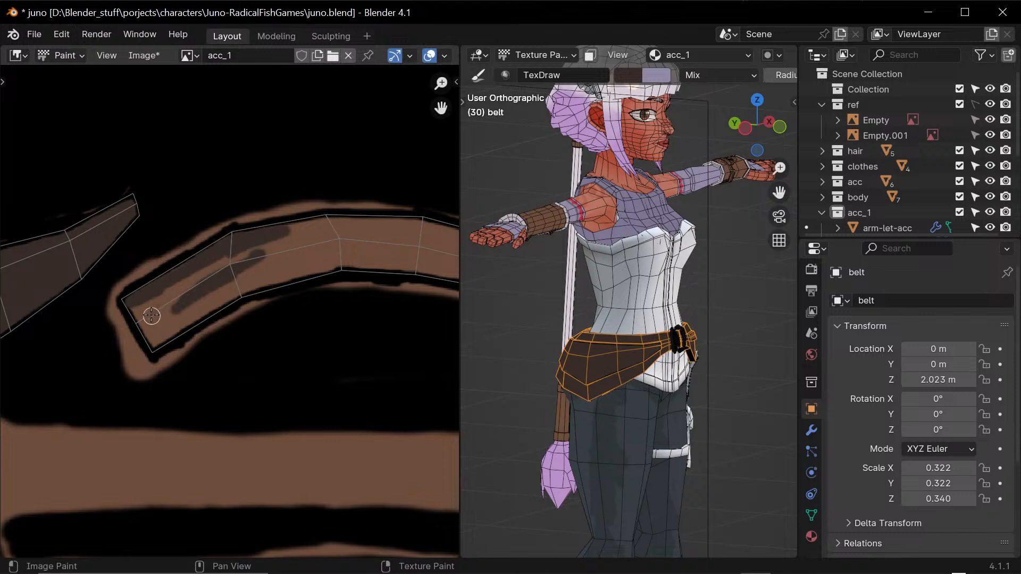
mouse_move(148, 314)
left_mouse_down()
mouse_move(137, 299)
mouse_move(155, 337)
mouse_move(214, 294)
mouse_move(160, 322)
mouse_move(178, 292)
mouse_move(148, 303)
mouse_move(189, 276)
mouse_move(149, 299)
left_mouse_up()
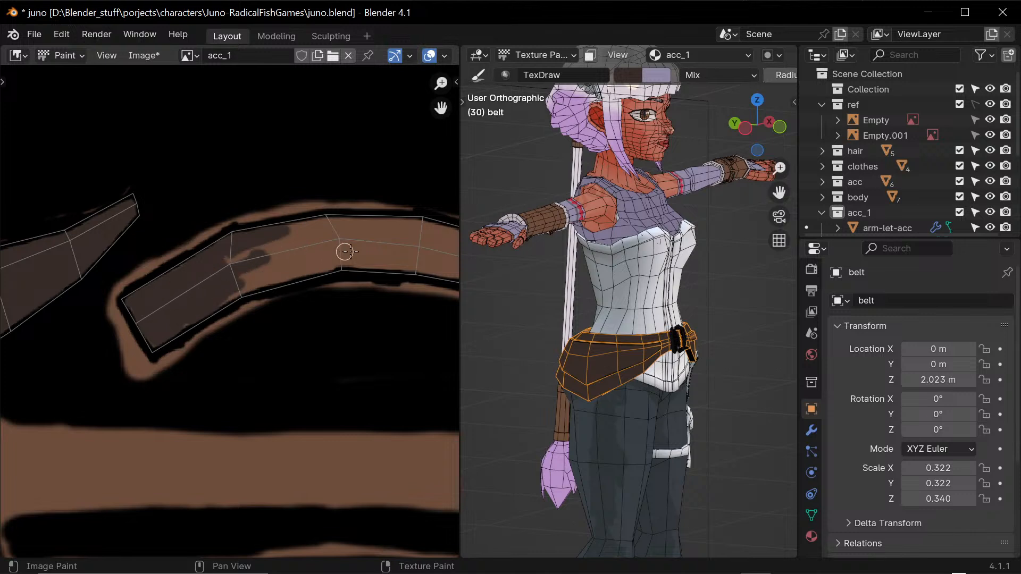
- Extend the dark brown fill through the middle segments of the arched belt island
middle_click_drag(377, 238, 277, 248)
mouse_move(143, 302)
left_mouse_down()
mouse_move(114, 305)
mouse_move(224, 274)
mouse_move(181, 268)
mouse_move(186, 245)
mouse_move(194, 243)
mouse_move(144, 262)
mouse_move(159, 258)
mouse_move(96, 322)
left_mouse_up()
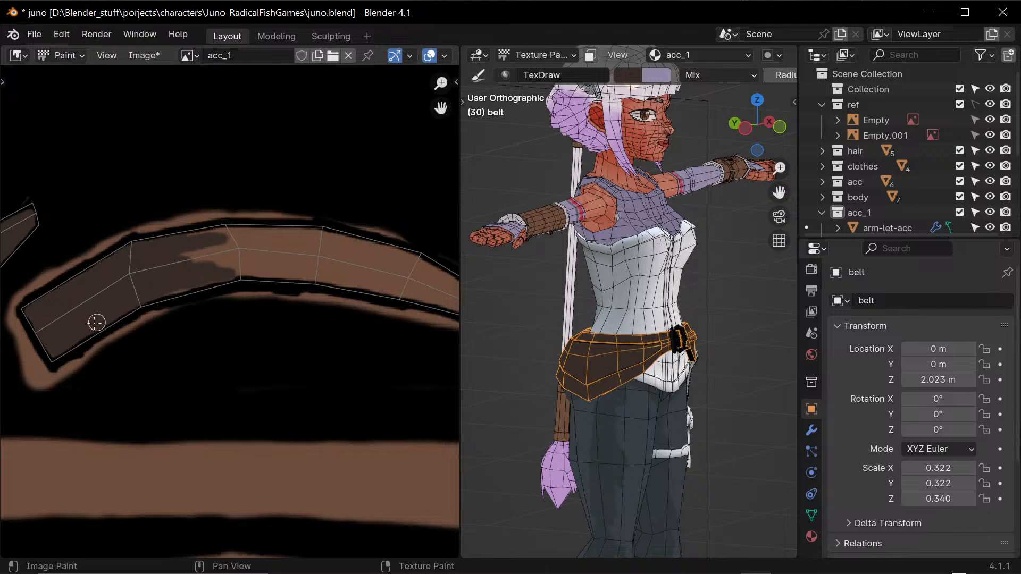
middle_click_drag(408, 298, 160, 299)
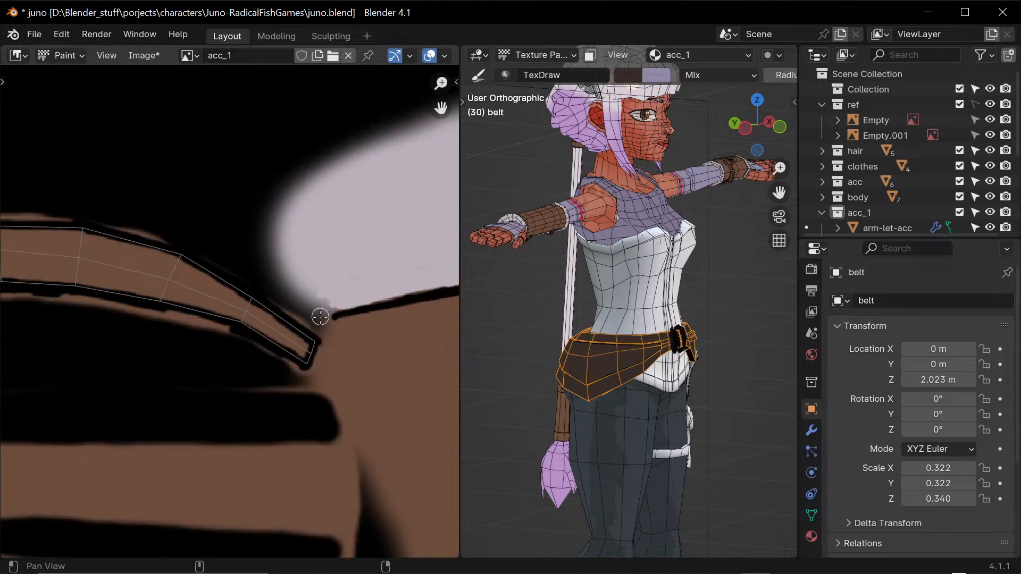
middle_click_drag(161, 335, 361, 367)
mouse_move(182, 305)
left_mouse_down()
mouse_move(137, 312)
mouse_move(153, 308)
mouse_move(142, 303)
mouse_move(142, 278)
mouse_move(196, 264)
mouse_move(177, 281)
mouse_move(224, 278)
mouse_move(207, 264)
mouse_move(255, 270)
mouse_move(224, 267)
mouse_move(254, 270)
mouse_move(226, 275)
mouse_move(203, 301)
mouse_move(272, 290)
mouse_move(245, 279)
left_mouse_up()
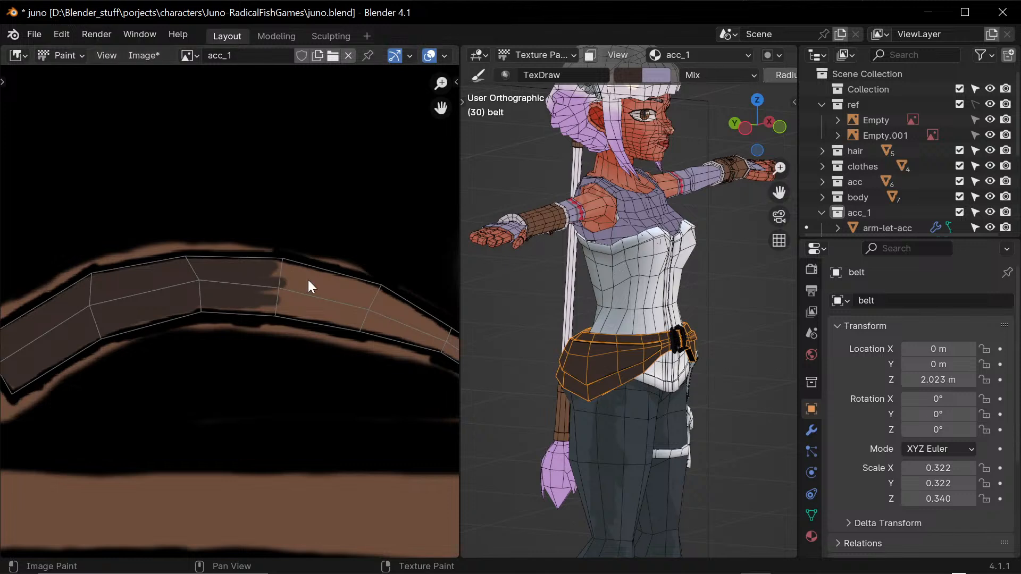
- Fill the remaining brown segments and the tapered tip of the arched belt island with dark brown
middle_click_drag(380, 376, 237, 356)
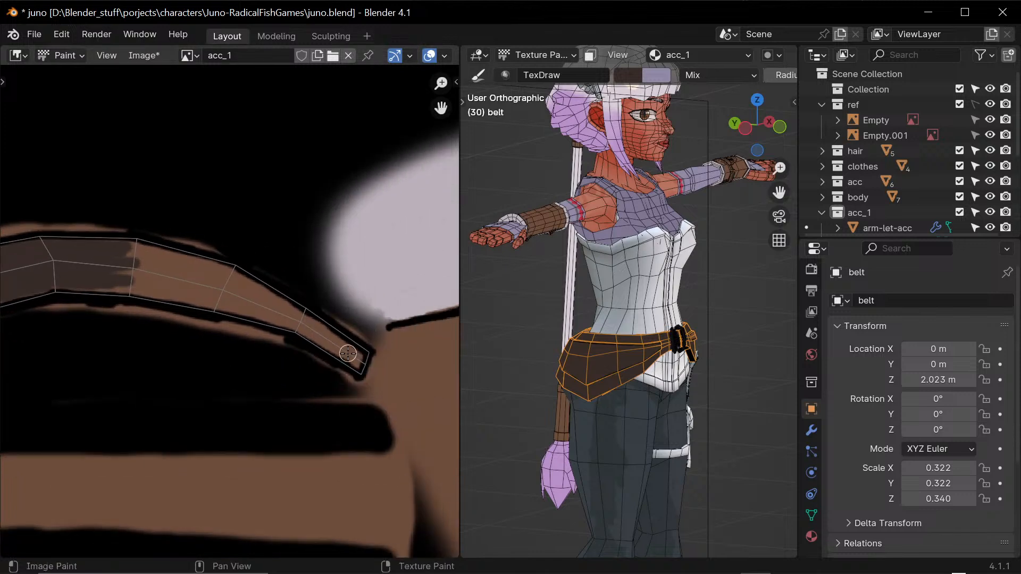
mouse_move(348, 353)
left_mouse_down()
mouse_move(354, 359)
mouse_move(323, 334)
left_mouse_up()
mouse_move(239, 281)
left_mouse_down()
mouse_move(317, 330)
mouse_move(229, 279)
left_mouse_up()
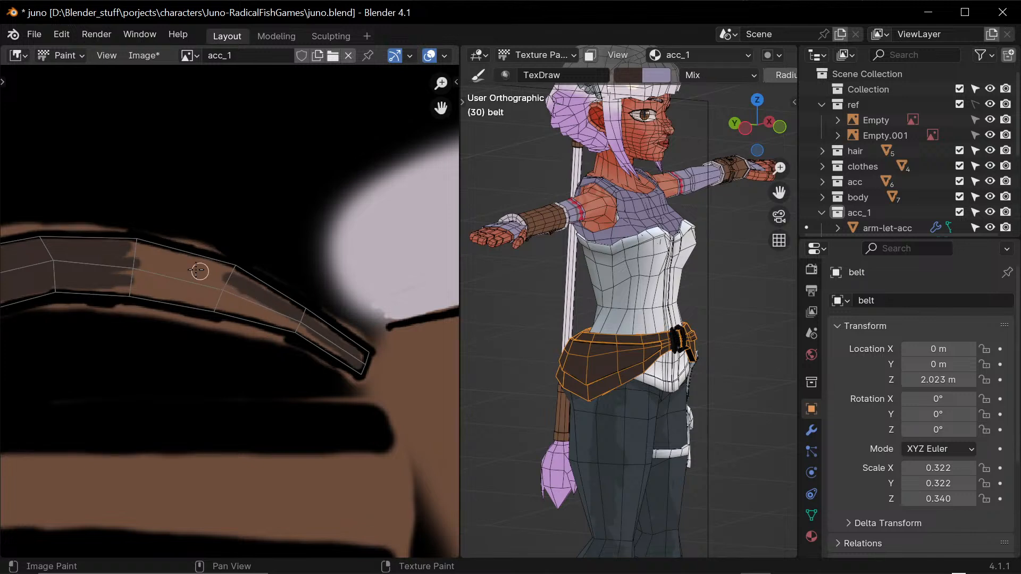
mouse_move(140, 252)
left_mouse_down()
mouse_move(221, 273)
mouse_move(200, 270)
left_mouse_up()
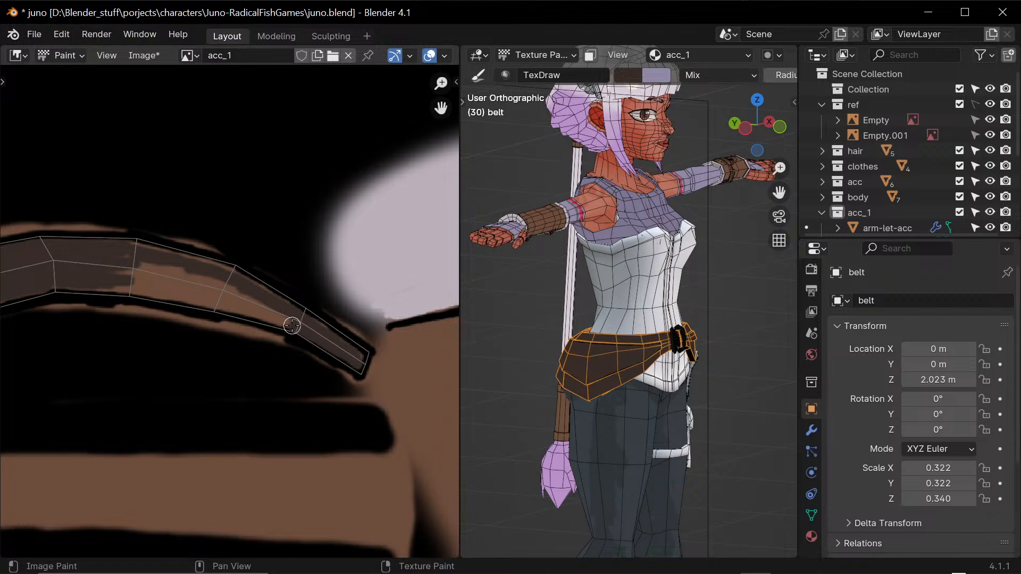
left_click_drag(292, 326, 230, 301)
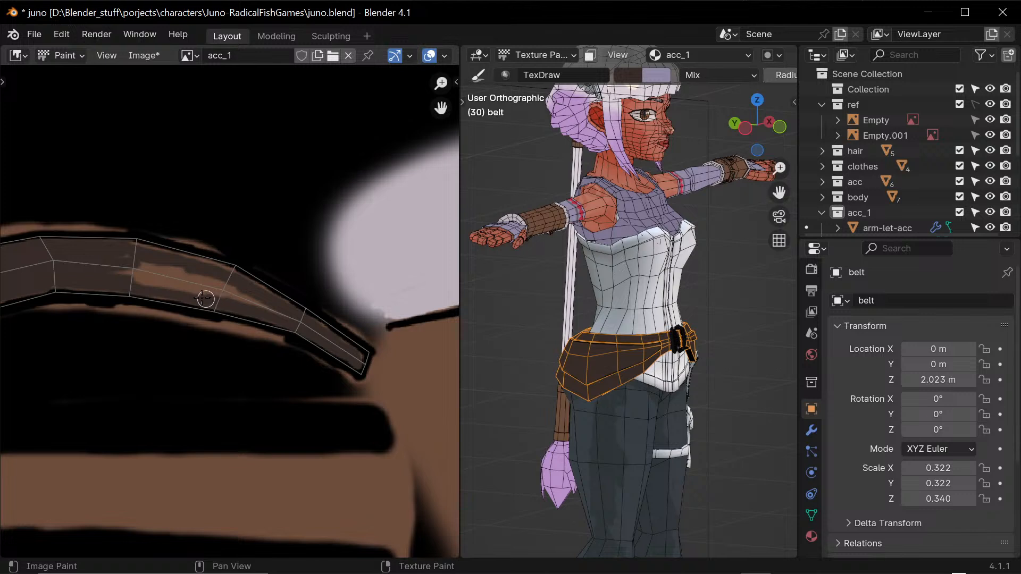
mouse_move(260, 299)
left_mouse_down()
mouse_move(160, 282)
mouse_move(157, 262)
left_mouse_up()
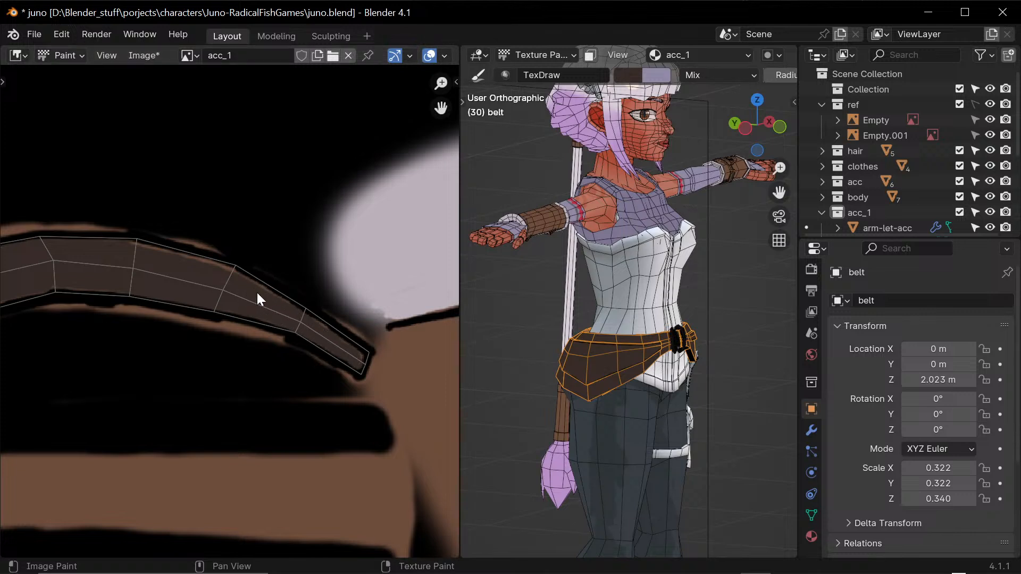
- Sample black and redraw the outline along the arched island's upper edge and around its square end
middle_click_drag(188, 363, 338, 409)
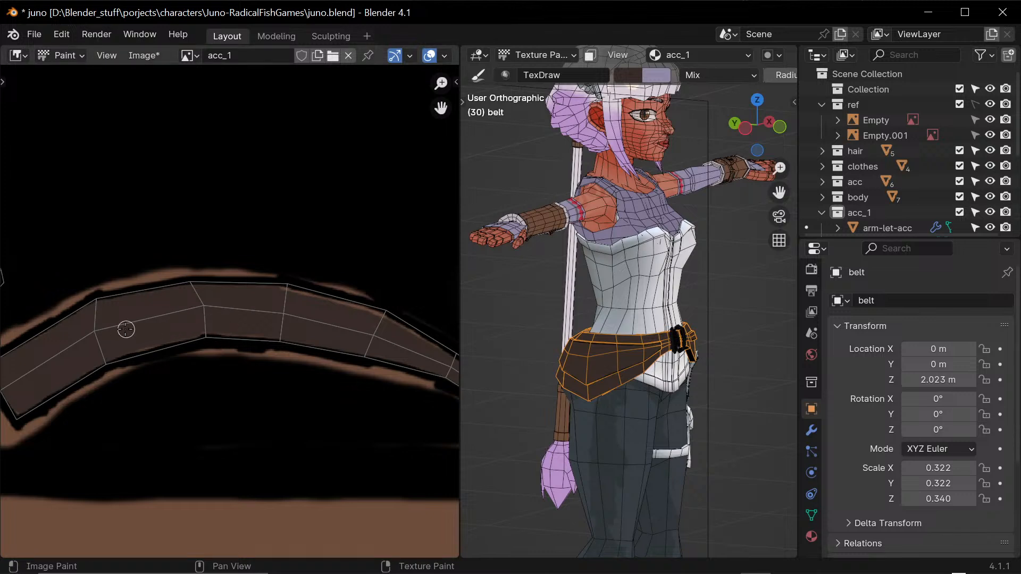
middle_click_drag(126, 329, 167, 327)
key("s")
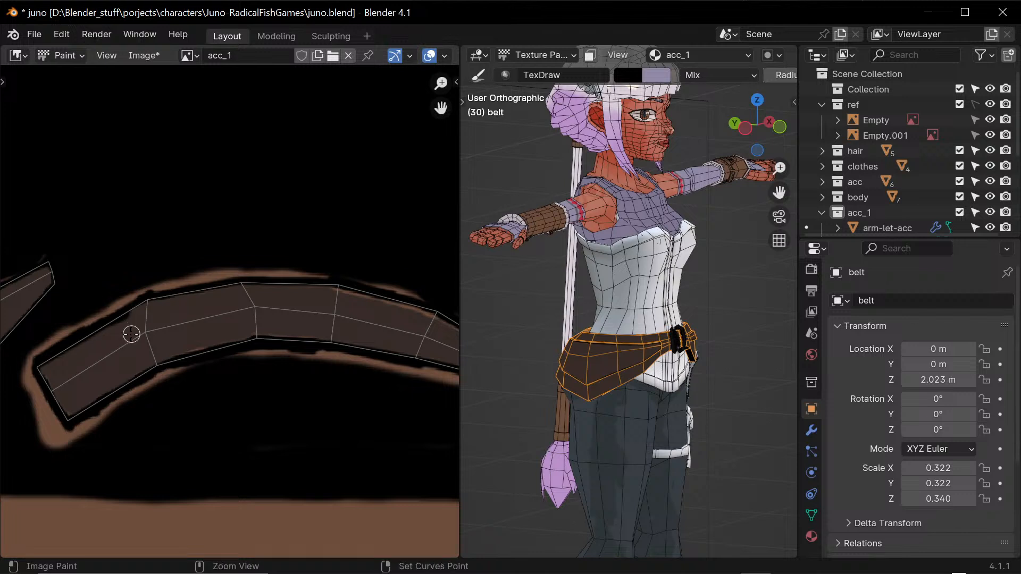
left_click_drag(80, 337, 148, 300)
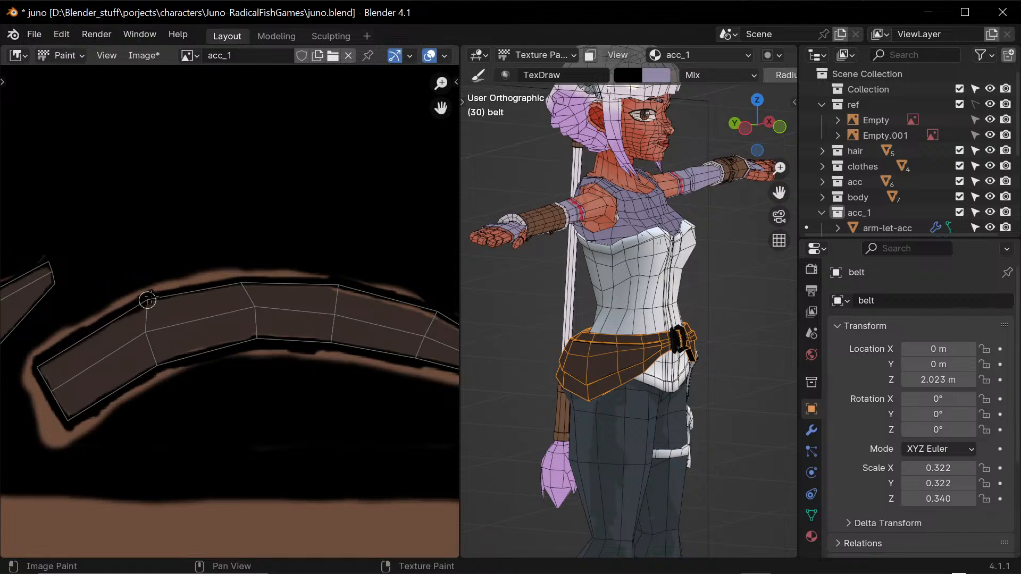
key("ctrl+z")
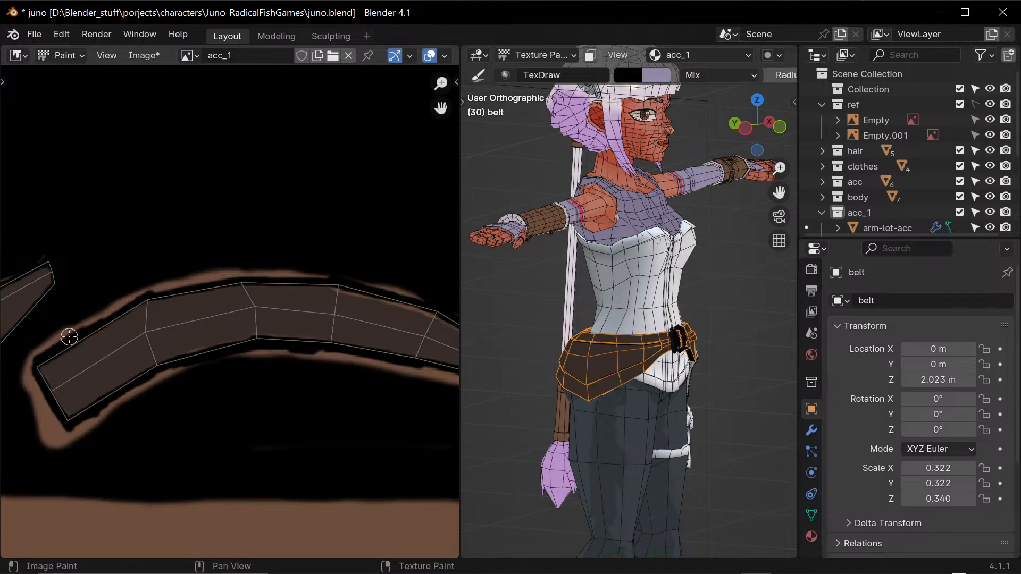
left_click_drag(90, 331, 146, 295)
left_click_drag(73, 335, 122, 305)
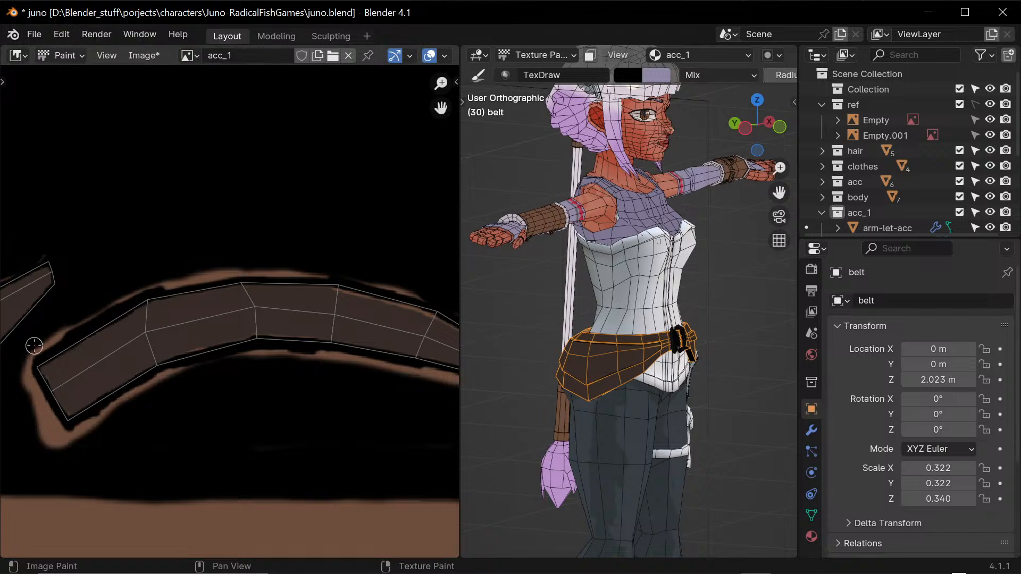
mouse_move(30, 375)
left_mouse_down()
mouse_move(48, 413)
mouse_move(66, 422)
left_mouse_up()
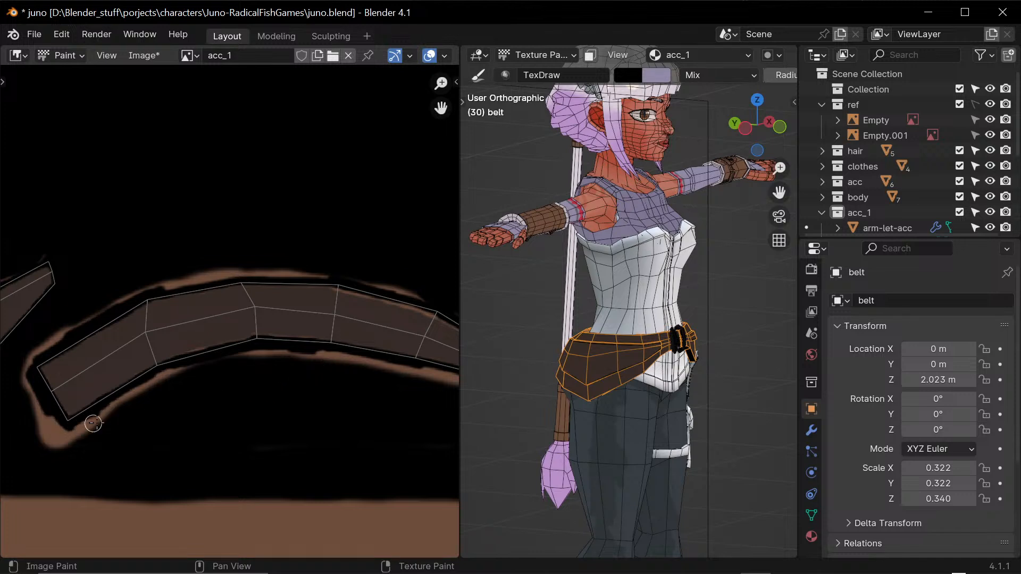
- Touch up the arched island's edges toward its tapered tip, alternating between sampled dark brown and black
middle_click_drag(296, 389, 254, 404)
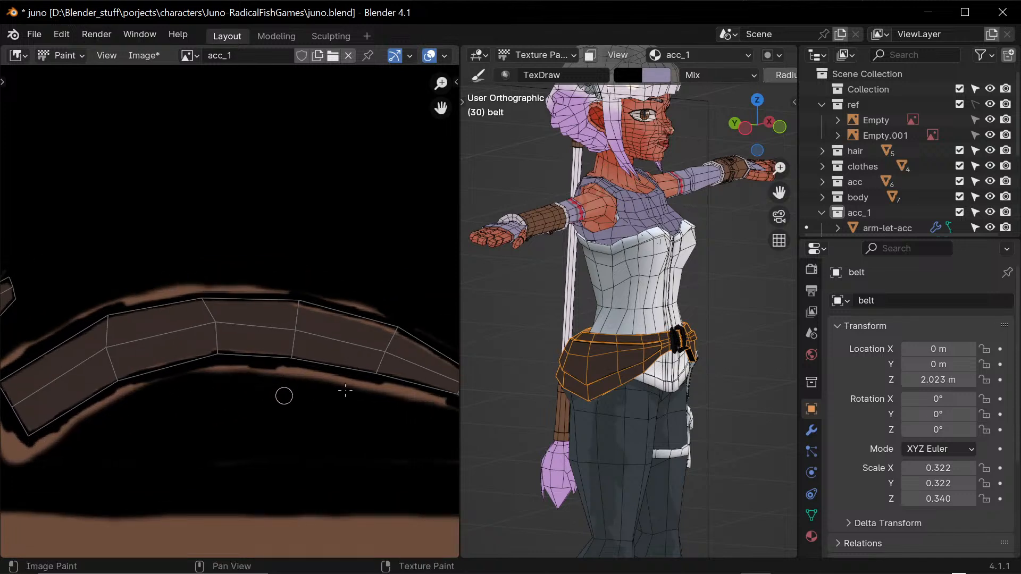
key("s")
left_click(215, 339)
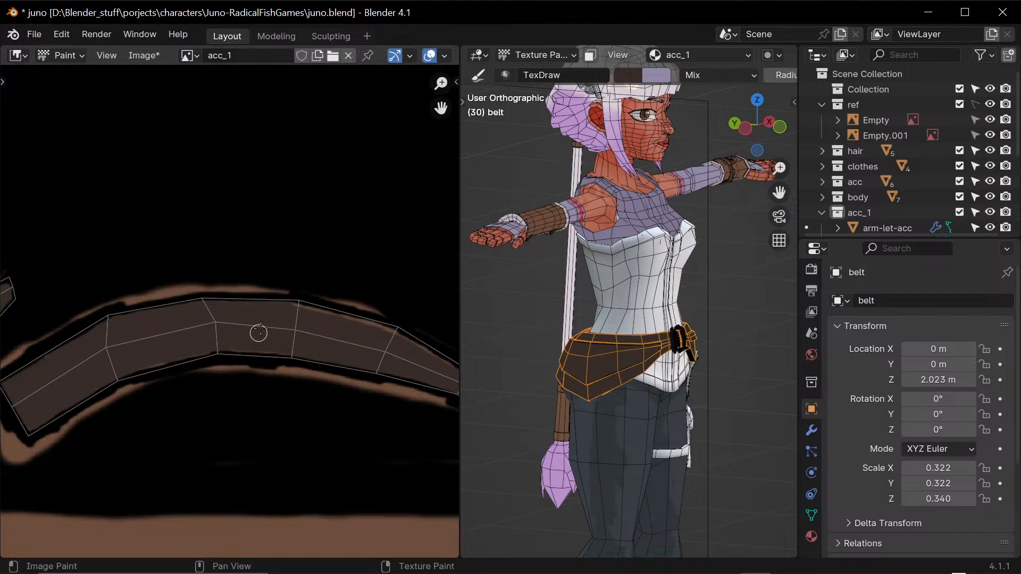
key("s")
left_click(226, 364)
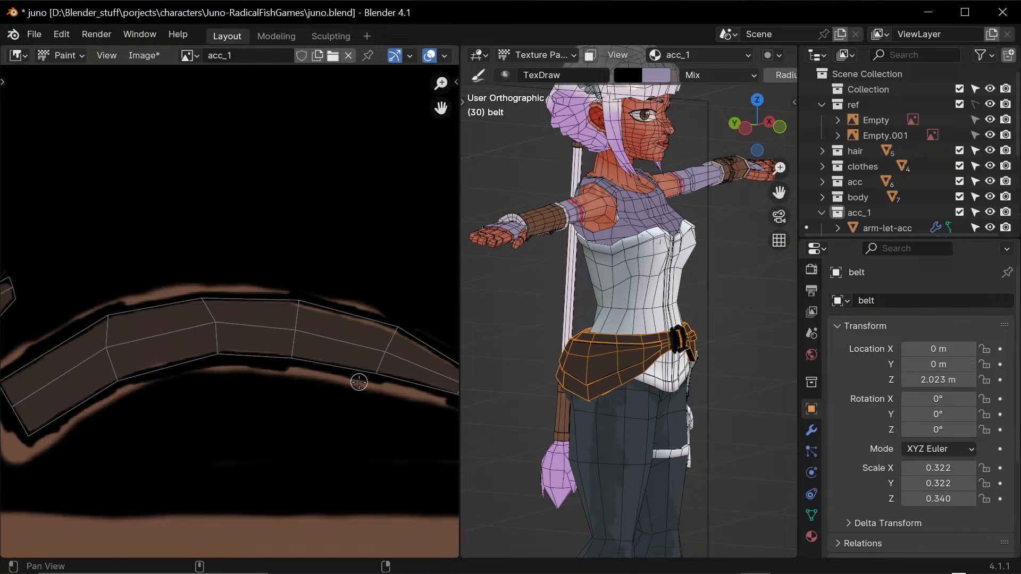
middle_click_drag(416, 370, 278, 346)
key("s")
left_click(199, 321)
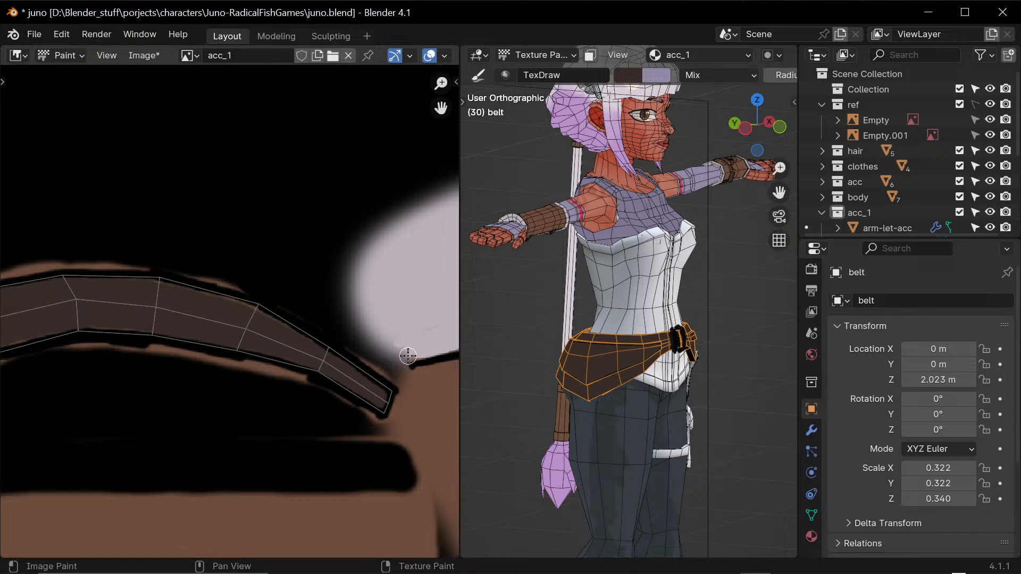
left_click_drag(415, 376, 411, 366)
- Hide the wireframe overlay on the character and inspect the painted belt from the back, above and front side
middle_click_drag(706, 342, 724, 421)
key("q")
left_click(692, 360)
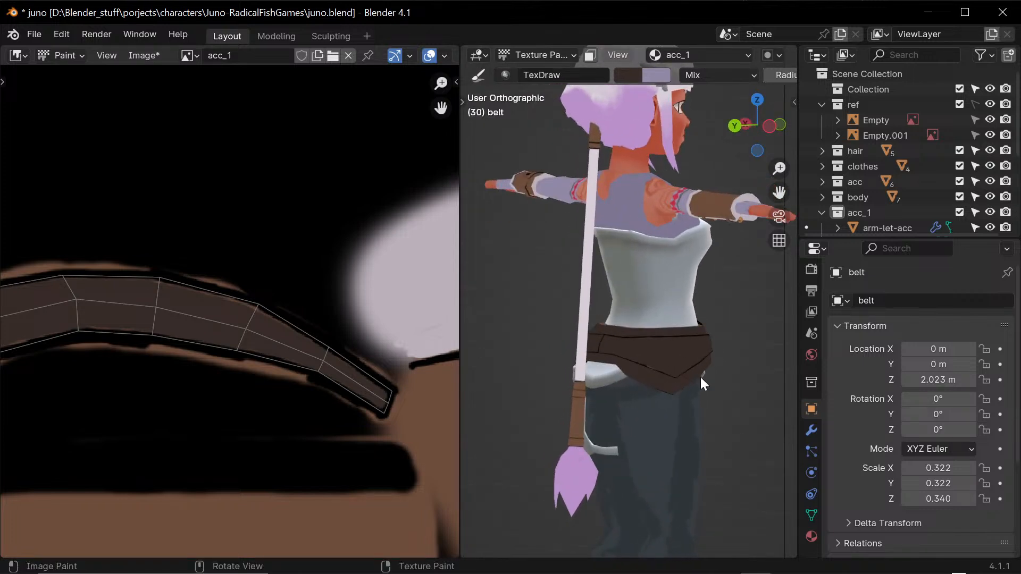
middle_click_drag(736, 397, 673, 419)
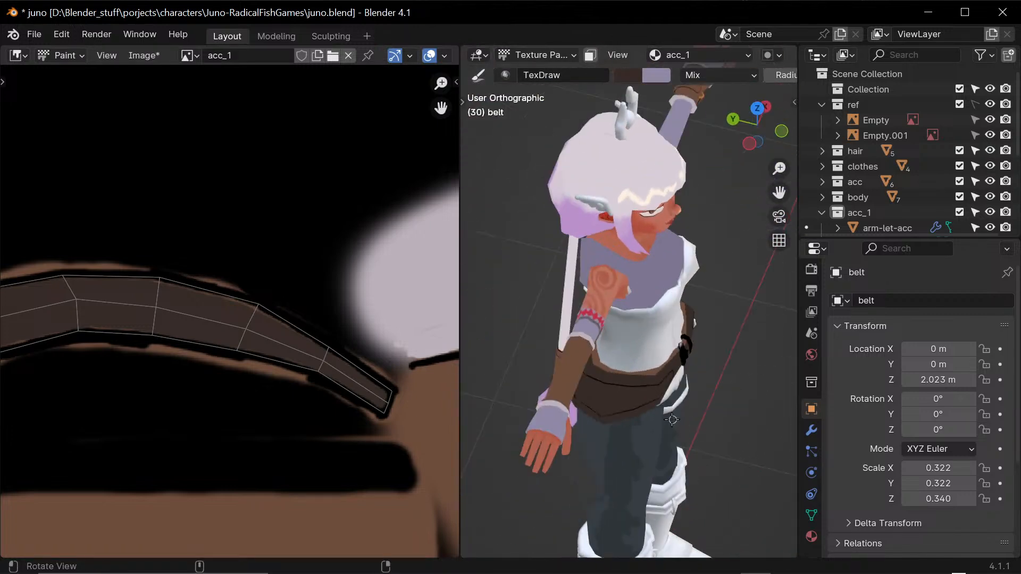
middle_click_drag(721, 442, 691, 404)
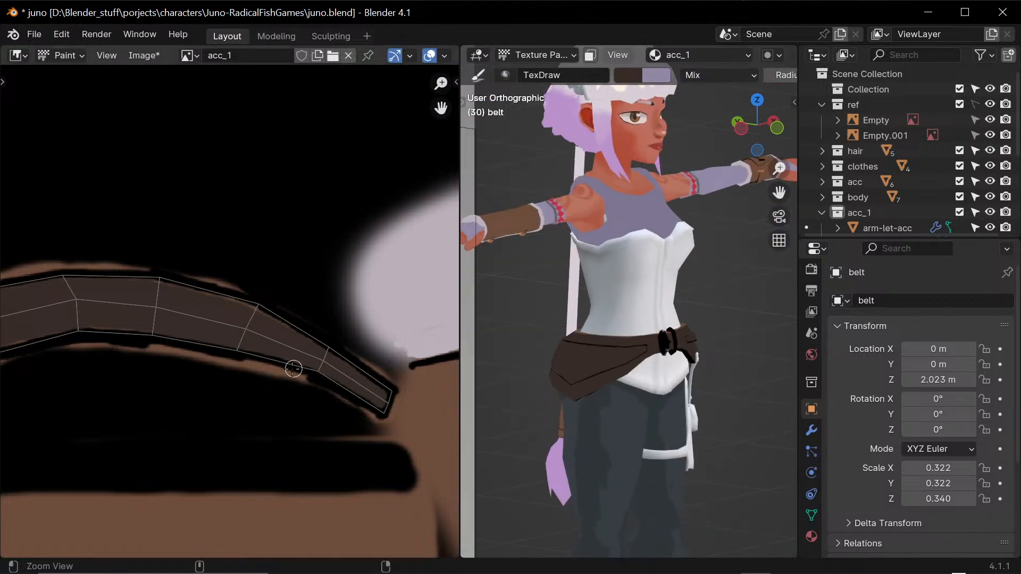
- Enlarge the brush and paint the ring-shaped belt island dark brown all the way around
middle_click_drag(296, 365, 223, 458, "ctrl")
middle_click_drag(262, 391, 338, 312)
middle_click_drag(151, 216, 207, 285)
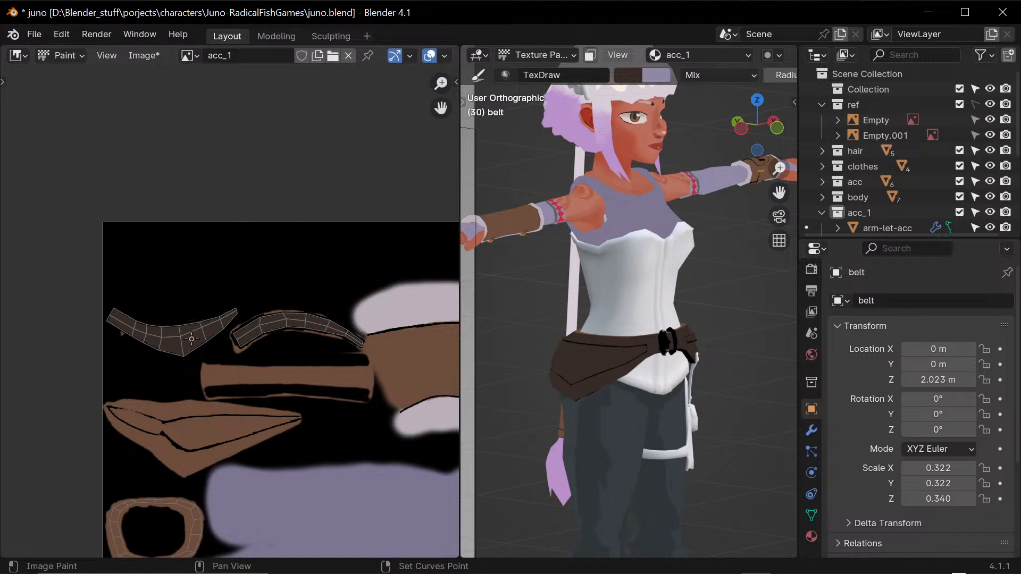
middle_click_drag(143, 390, 162, 237)
middle_click_drag(174, 417, 165, 363, "ctrl")
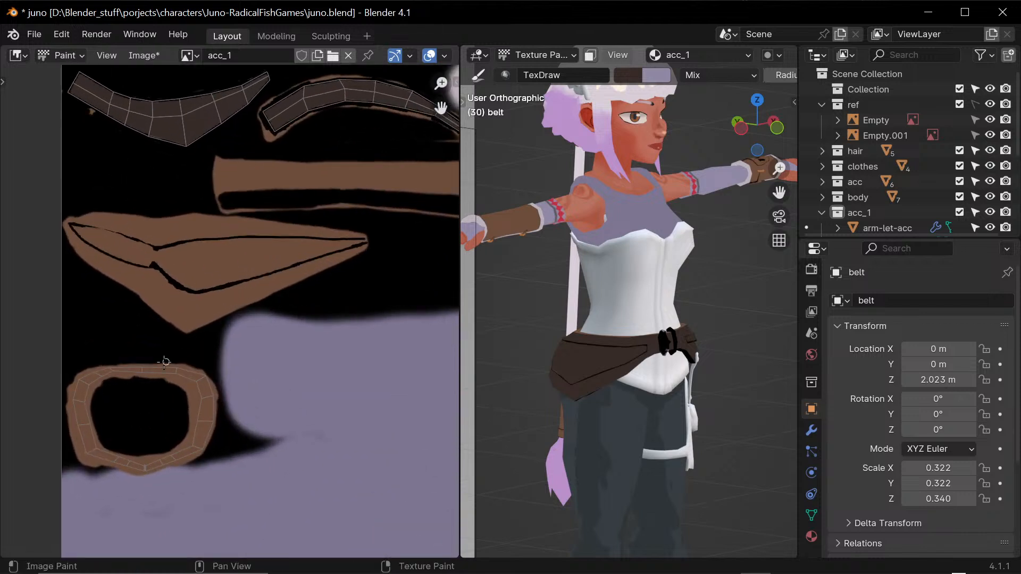
key("f")
left_click(153, 399)
mouse_move(91, 376)
left_mouse_down()
mouse_move(80, 410)
mouse_move(96, 452)
mouse_move(158, 461)
mouse_move(199, 439)
mouse_move(198, 381)
mouse_move(125, 373)
mouse_move(165, 371)
mouse_move(201, 394)
mouse_move(160, 377)
mouse_move(102, 376)
mouse_move(80, 407)
mouse_move(114, 365)
left_mouse_up()
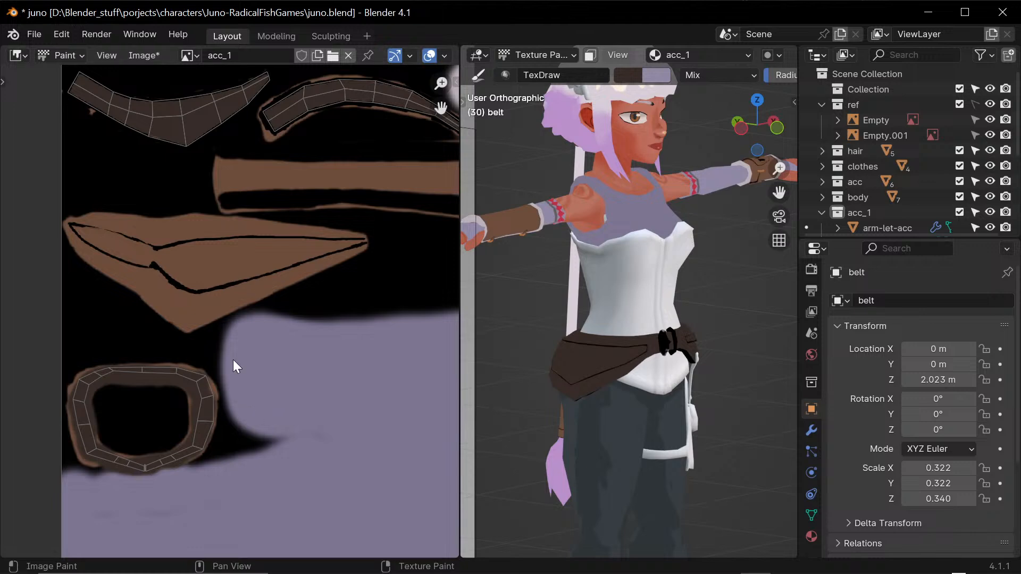
mouse_move(196, 403)
left_mouse_down()
mouse_move(199, 382)
mouse_move(209, 414)
mouse_move(192, 379)
mouse_move(157, 369)
mouse_move(200, 384)
mouse_move(212, 414)
mouse_move(199, 443)
mouse_move(167, 458)
mouse_move(97, 440)
mouse_move(101, 453)
mouse_move(77, 393)
mouse_move(96, 383)
mouse_move(107, 392)
mouse_move(127, 373)
mouse_move(100, 379)
left_mouse_up()
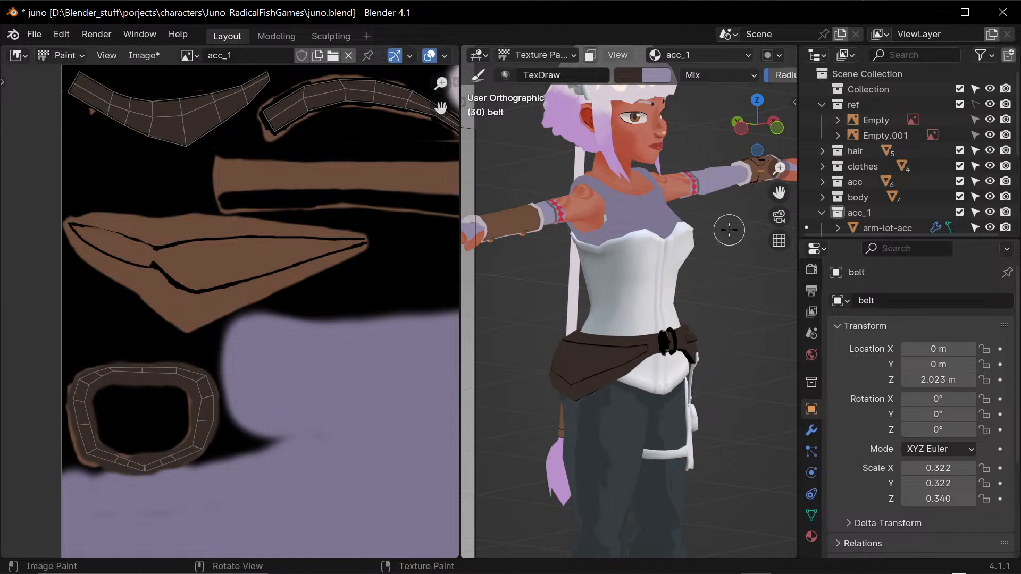
- Switch texture painting to the belt-loop object and sample orange from the oval island as the brush color
mouse_move(690, 302)
middle_mouse_down()
mouse_move(567, 360)
mouse_move(660, 373)
mouse_move(558, 353)
mouse_move(677, 389)
mouse_move(684, 413)
mouse_move(661, 367)
mouse_move(690, 408)
mouse_move(679, 388)
mouse_move(642, 386)
middle_mouse_up()
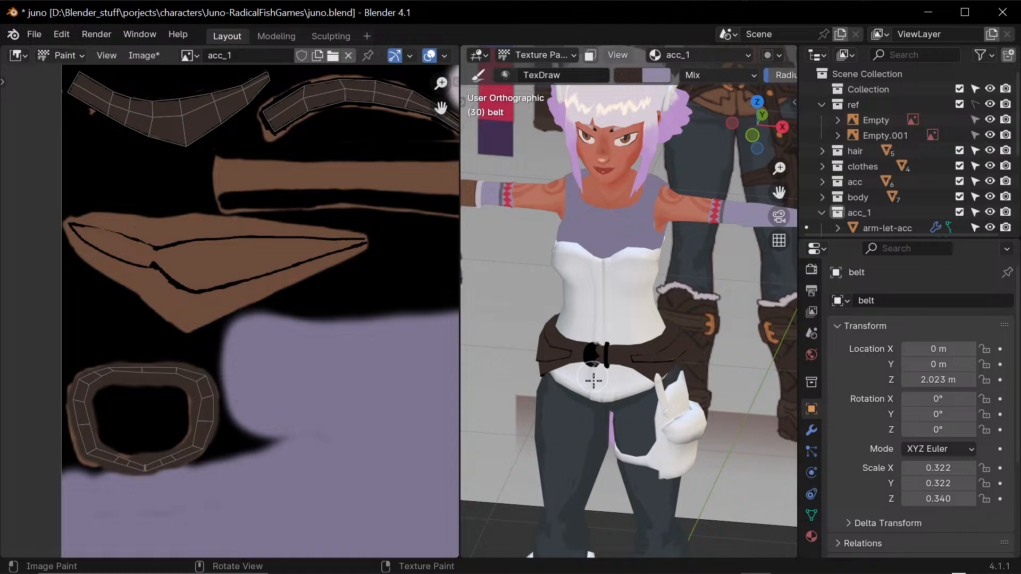
left_click_drag(611, 397, 671, 312, "ctrl+alt")
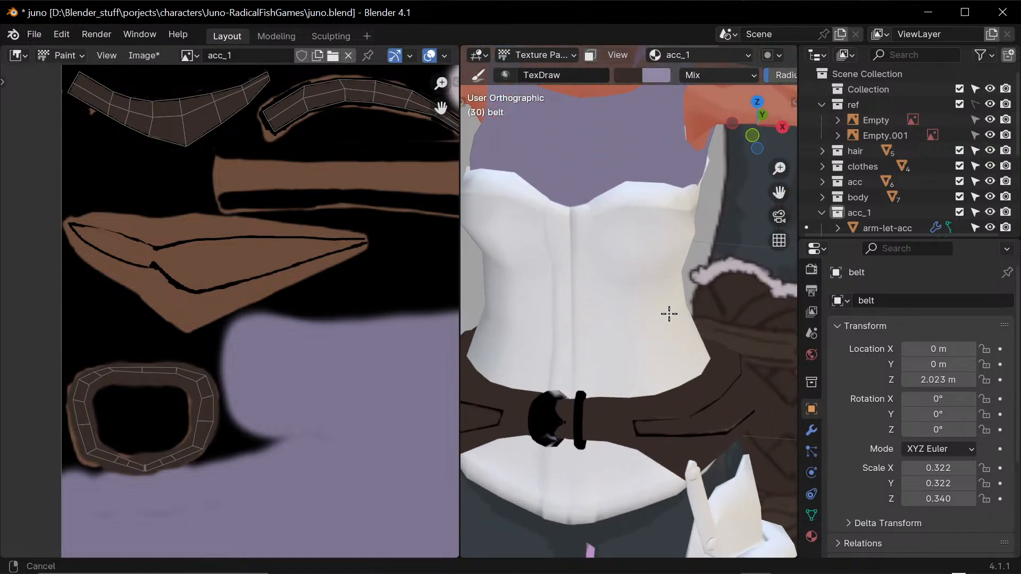
key("alt+q")
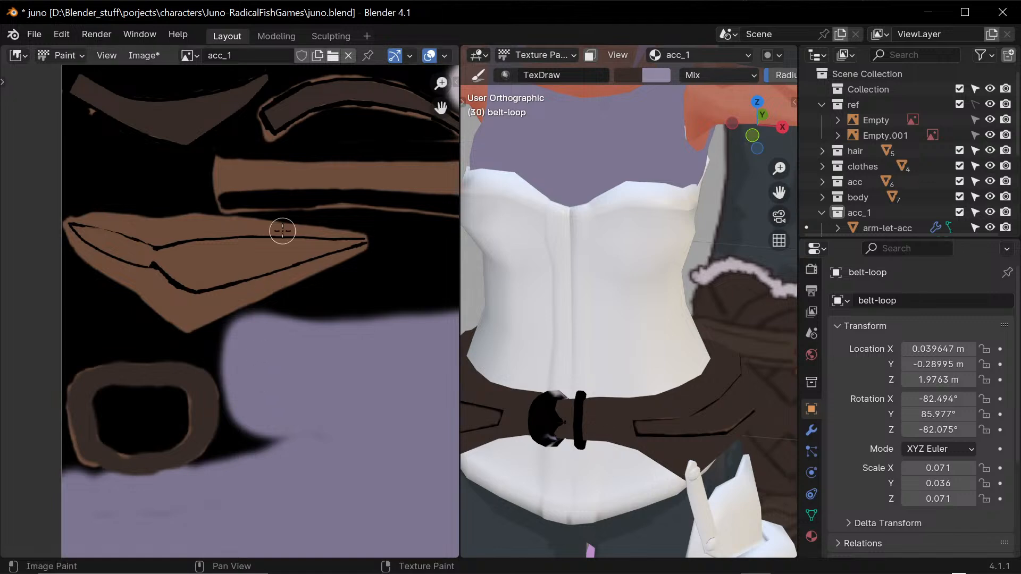
middle_click_drag(402, 242, 280, 404)
middle_click_drag(350, 403, 252, 294)
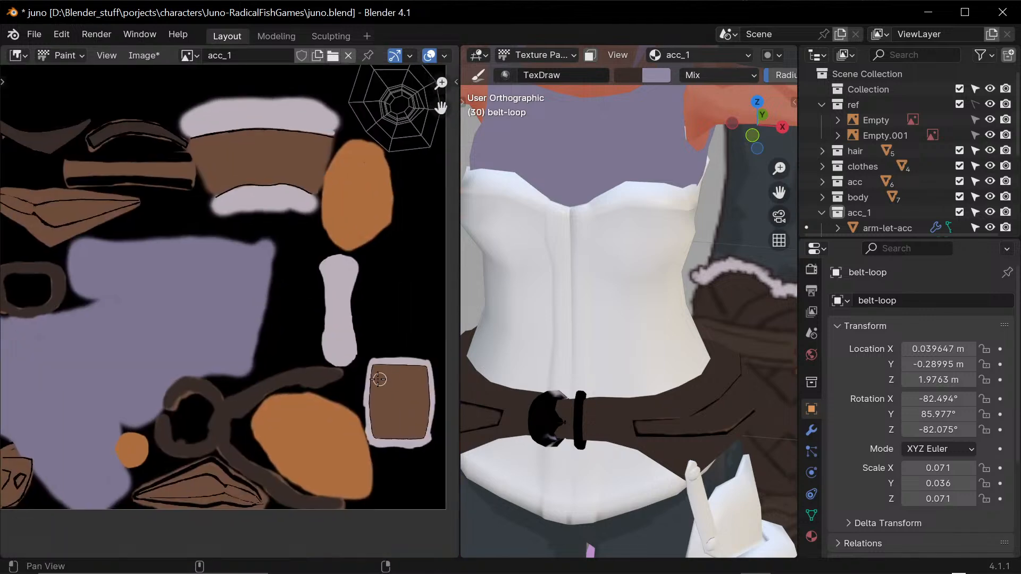
middle_click_drag(408, 228, 310, 376)
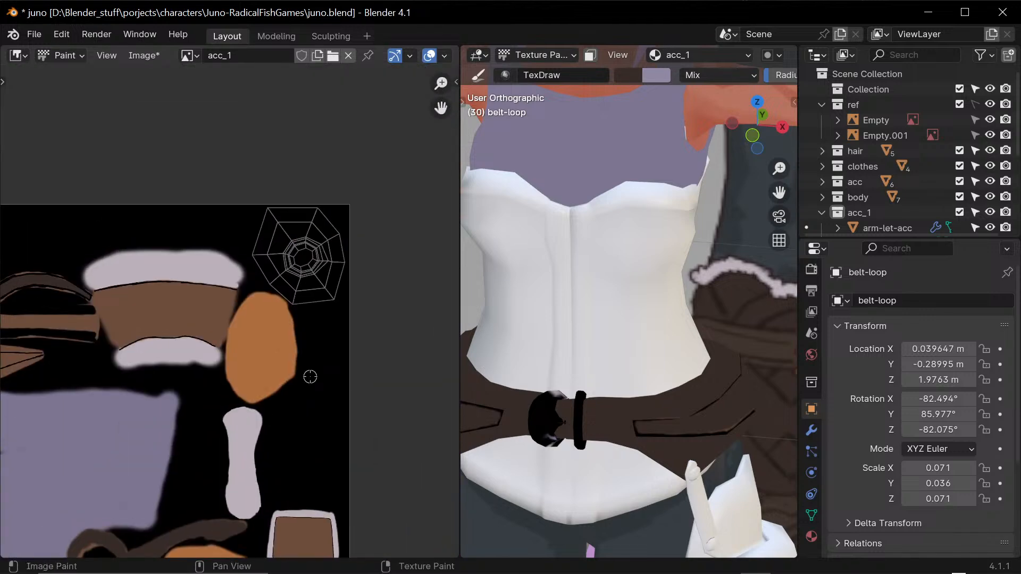
key("shift+x")
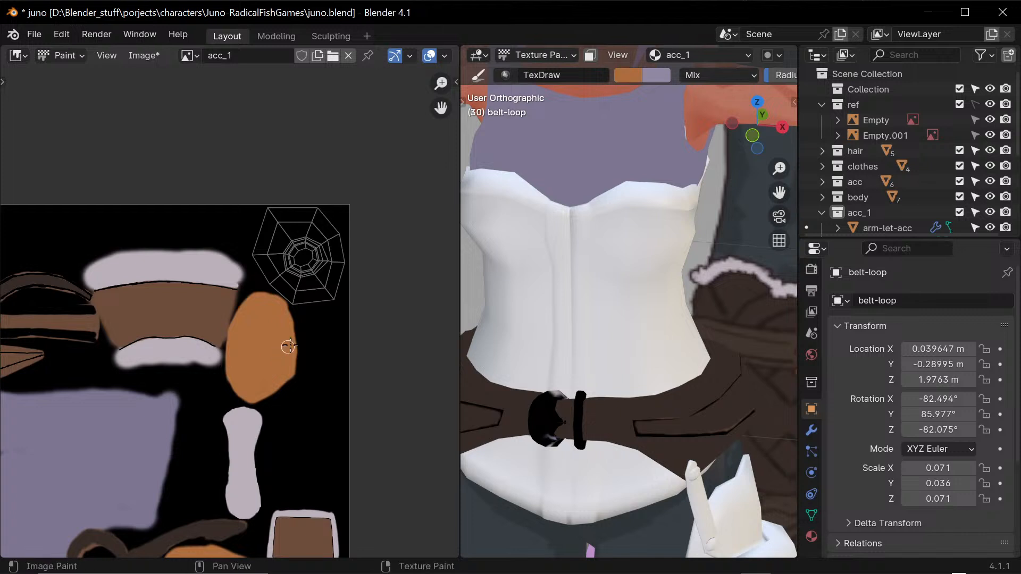
- Enlarge the brush and paint the belt loop's web-shaped octagonal island solid orange
mouse_move(324, 311)
middle_mouse_down()
mouse_move(312, 365)
mouse_move(318, 328)
middle_mouse_up()
key("f")
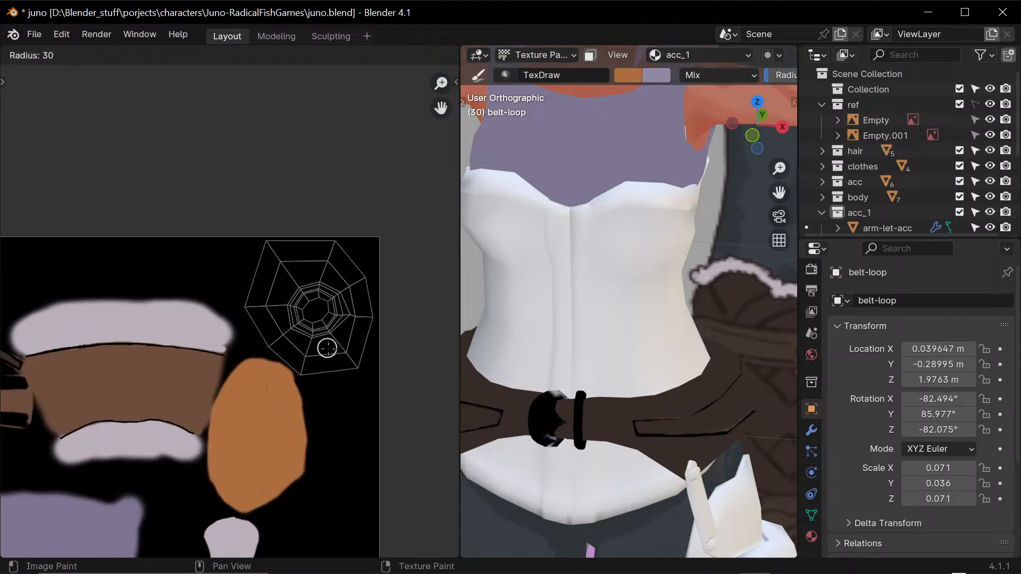
left_click(322, 348)
mouse_move(345, 368)
left_mouse_down()
mouse_move(368, 313)
mouse_move(364, 269)
mouse_move(334, 245)
mouse_move(263, 248)
mouse_move(245, 330)
mouse_move(276, 366)
mouse_move(349, 366)
mouse_move(349, 313)
mouse_move(334, 325)
mouse_move(330, 254)
mouse_move(372, 291)
mouse_move(341, 343)
mouse_move(312, 346)
mouse_move(333, 320)
mouse_move(316, 300)
mouse_move(330, 258)
mouse_move(274, 269)
mouse_move(265, 306)
mouse_move(292, 296)
mouse_move(283, 317)
mouse_move(273, 283)
mouse_move(295, 318)
mouse_move(289, 364)
mouse_move(324, 335)
mouse_move(326, 319)
left_mouse_up()
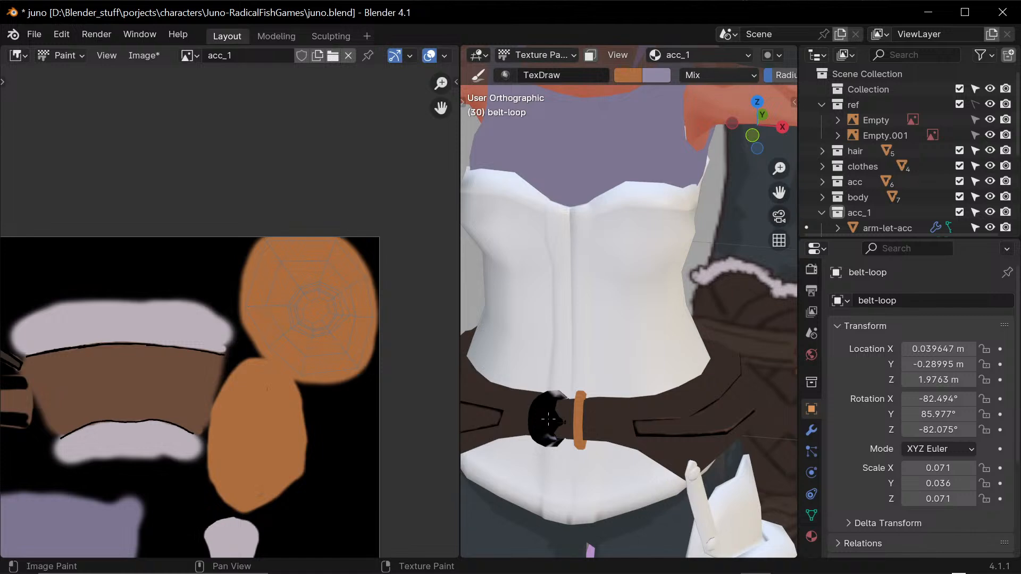
- Switch texture painting to the bet-buckel object and paint orange along the edges of its tall triangular island with a smaller brush
key("alt+q")
middle_click_drag(262, 401, 324, 226)
middle_click_drag(277, 430, 288, 308, "ctrl")
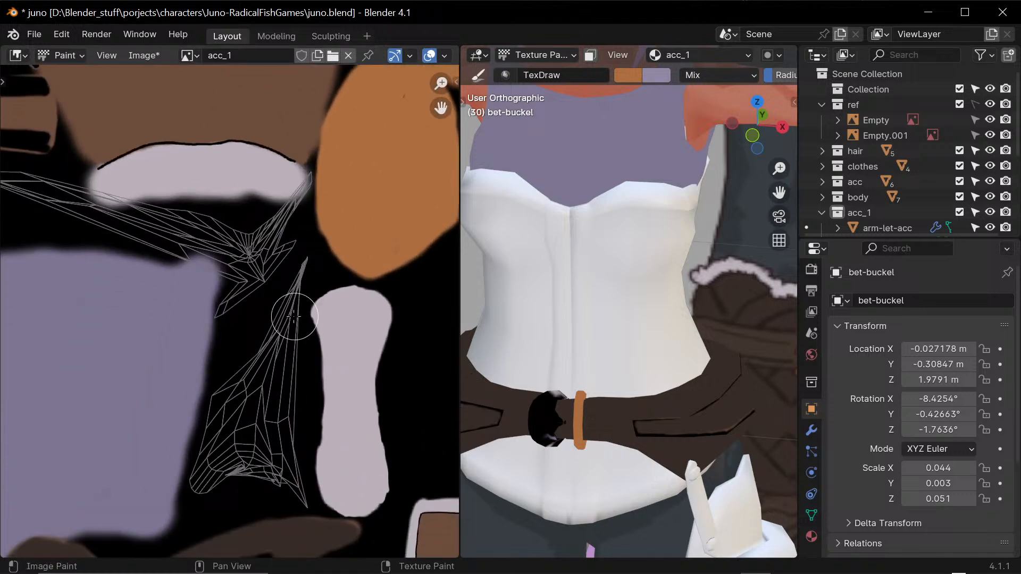
key("f")
left_click(301, 271)
mouse_move(301, 271)
left_mouse_down()
mouse_move(288, 327)
mouse_move(305, 508)
mouse_move(273, 468)
left_mouse_up()
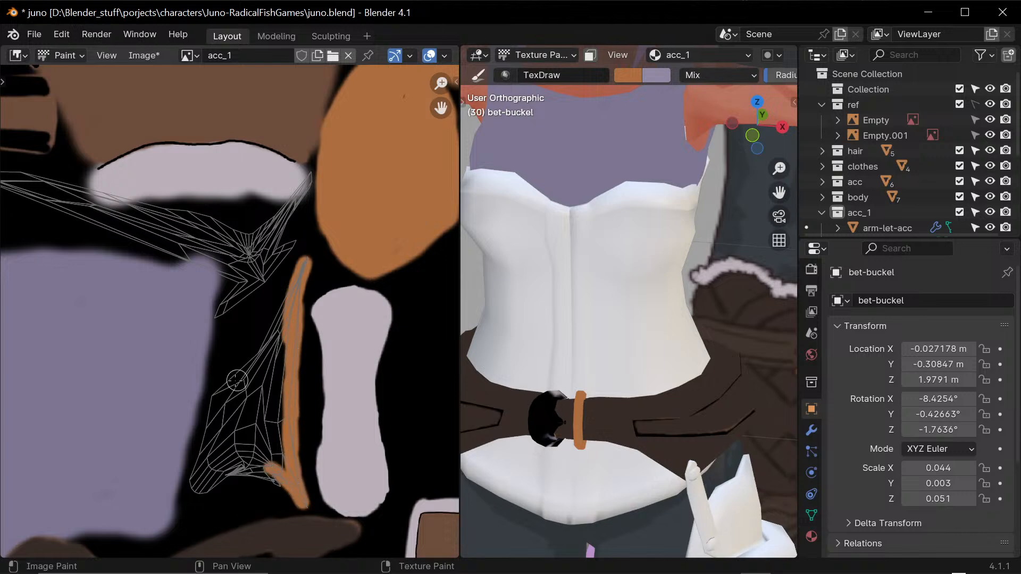
mouse_move(199, 468)
left_mouse_down()
mouse_move(193, 497)
mouse_move(212, 490)
mouse_move(229, 461)
mouse_move(278, 483)
left_mouse_up()
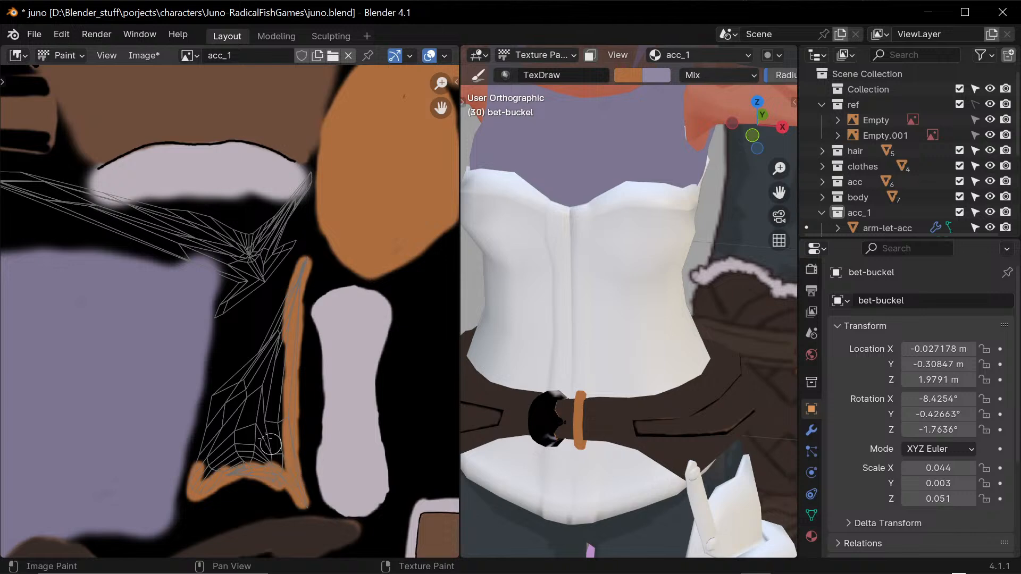
mouse_move(191, 483)
left_mouse_down()
mouse_move(220, 387)
mouse_move(266, 343)
mouse_move(296, 290)
mouse_move(256, 366)
mouse_move(282, 467)
mouse_move(268, 408)
left_mouse_up()
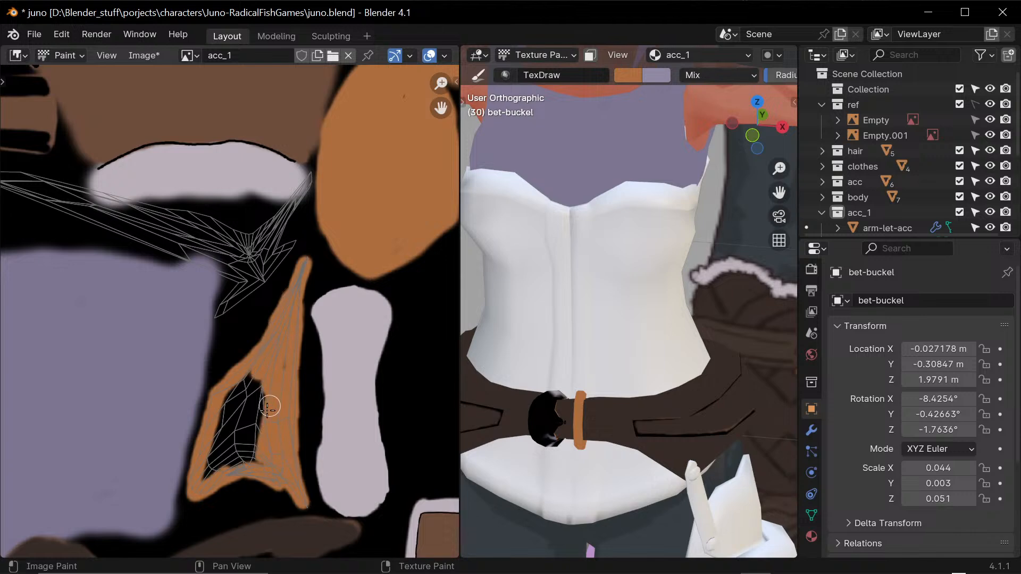
- Fill the remaining black interior of the buckle's triangular island with orange
mouse_move(205, 454)
left_mouse_down()
mouse_move(221, 458)
mouse_move(212, 468)
mouse_move(237, 456)
mouse_move(264, 417)
mouse_move(287, 448)
left_mouse_up()
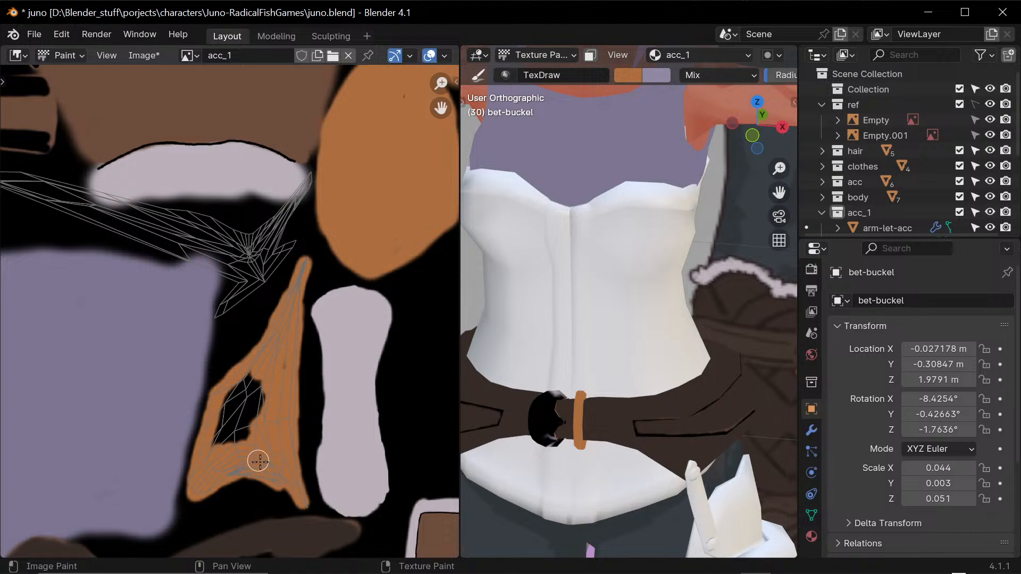
left_click_drag(278, 380, 260, 390)
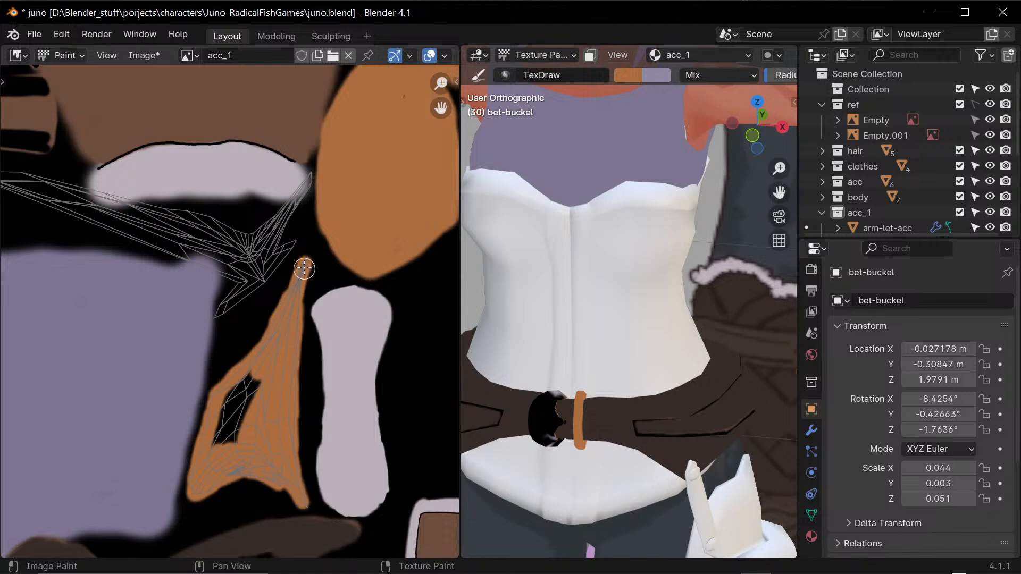
left_click_drag(306, 261, 226, 446)
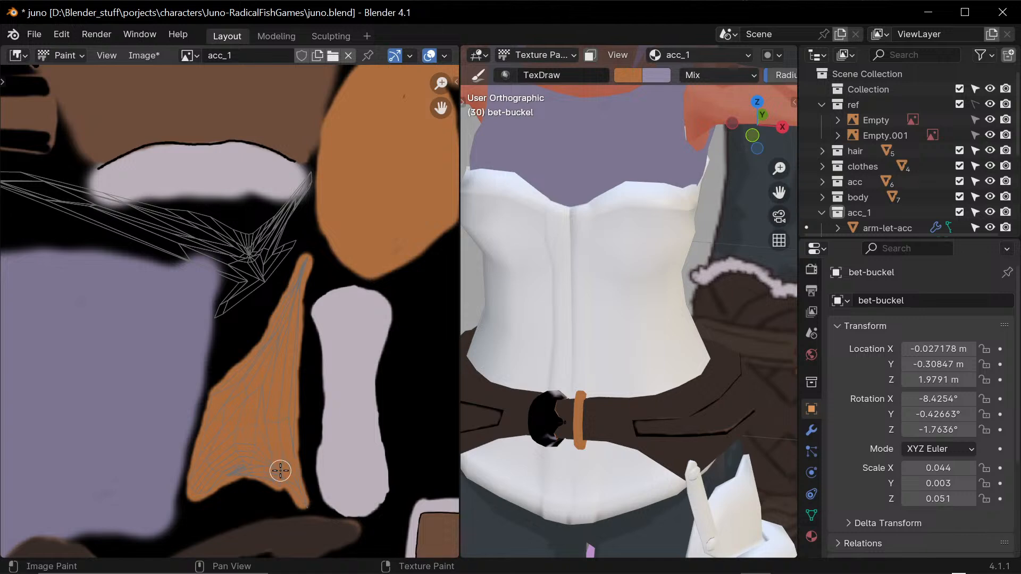
- Paint orange over the short arm and lower corner of the buckle's second, V-shaped island
middle_click_drag(274, 323, 290, 410)
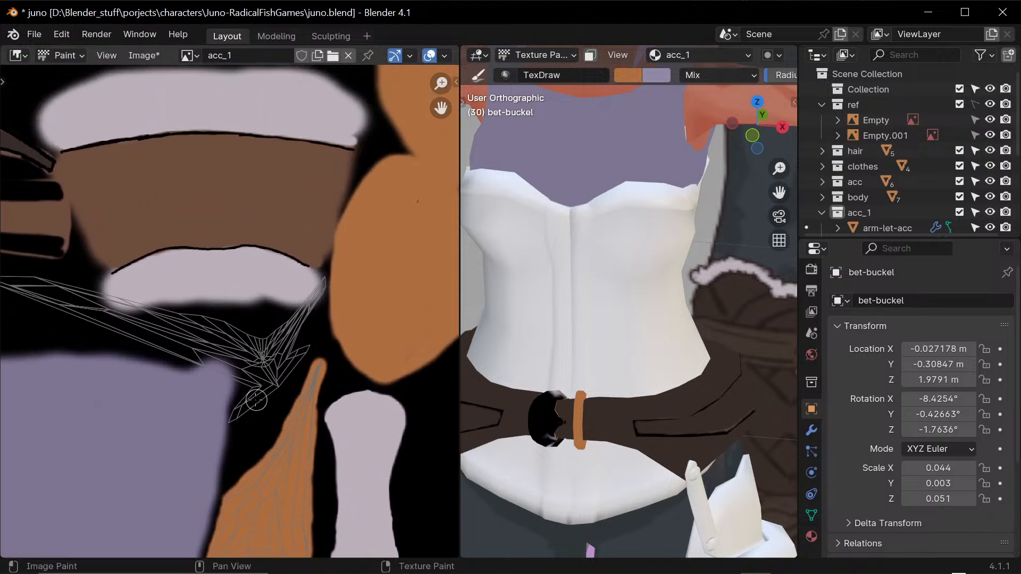
mouse_move(248, 390)
left_mouse_down()
mouse_move(237, 408)
mouse_move(304, 347)
mouse_move(312, 291)
left_mouse_up()
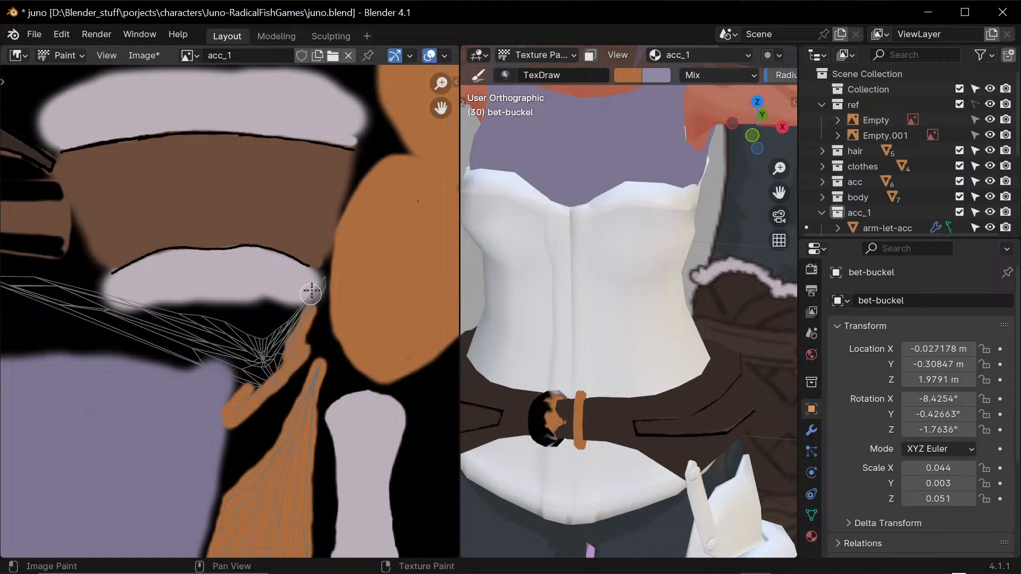
mouse_move(282, 332)
left_mouse_down()
mouse_move(325, 284)
mouse_move(304, 320)
mouse_move(305, 308)
left_mouse_up()
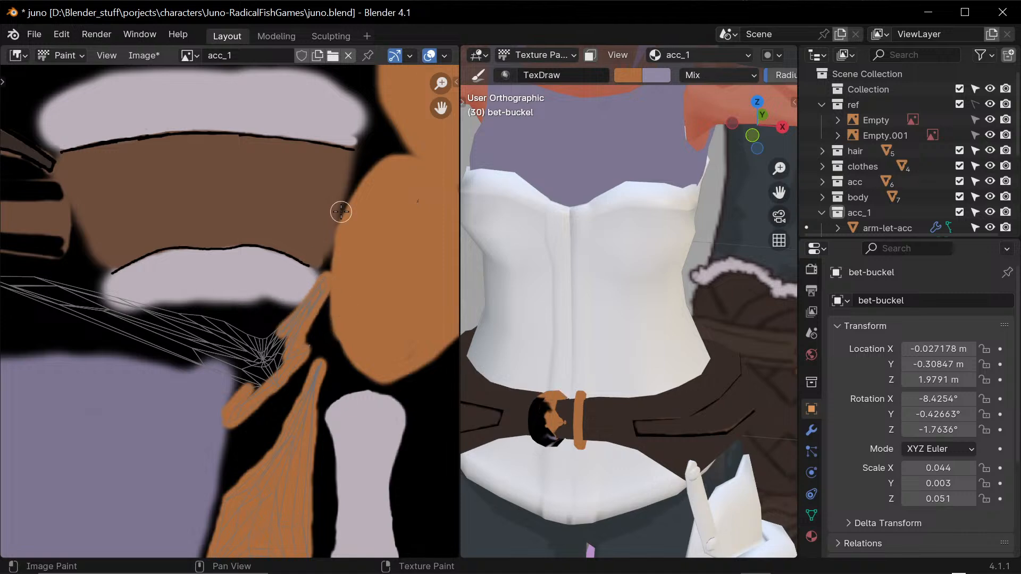
mouse_move(301, 323)
left_mouse_down()
mouse_move(287, 355)
mouse_move(255, 383)
mouse_move(263, 362)
mouse_move(194, 345)
mouse_move(245, 378)
mouse_move(211, 362)
left_mouse_up()
- Paint the long tapered arm of the buckle's V-shaped island orange and fill its remaining black gaps
middle_click_drag(137, 324, 255, 320)
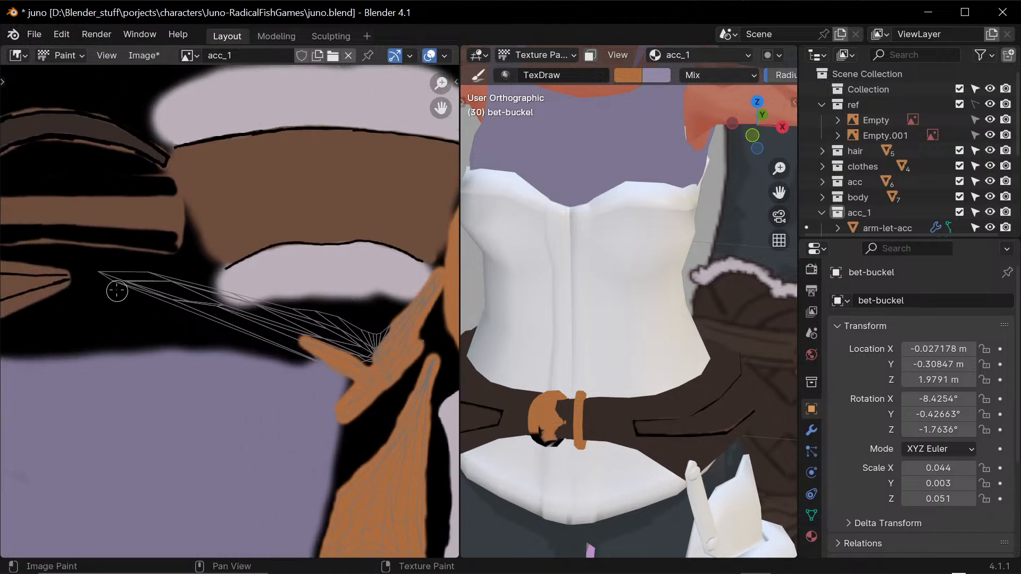
mouse_move(105, 275)
left_mouse_down()
mouse_move(161, 296)
mouse_move(118, 275)
mouse_move(161, 265)
mouse_move(205, 292)
mouse_move(137, 288)
mouse_move(355, 374)
left_mouse_up()
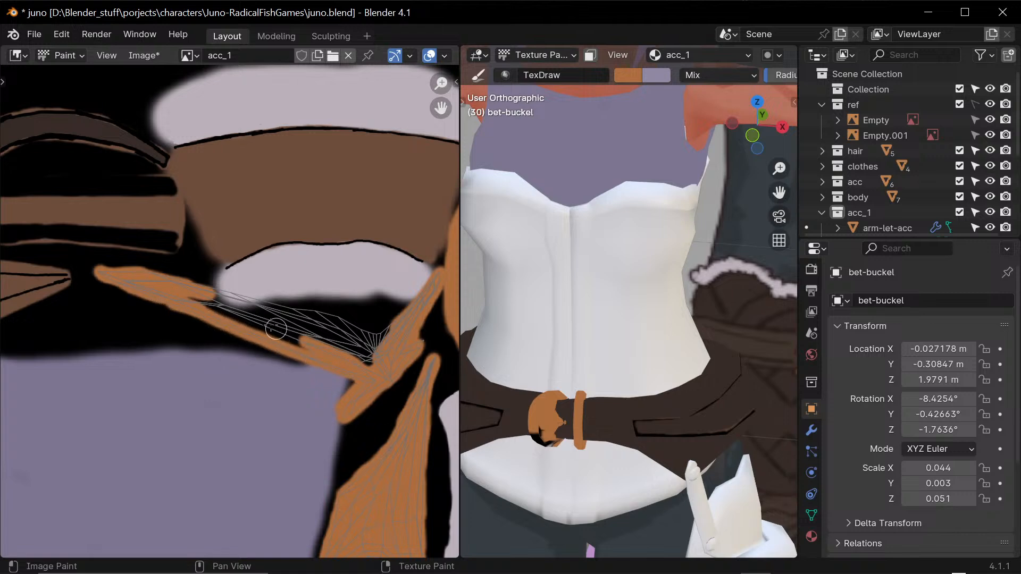
mouse_move(185, 292)
left_mouse_down()
mouse_move(393, 331)
mouse_move(313, 330)
left_mouse_up()
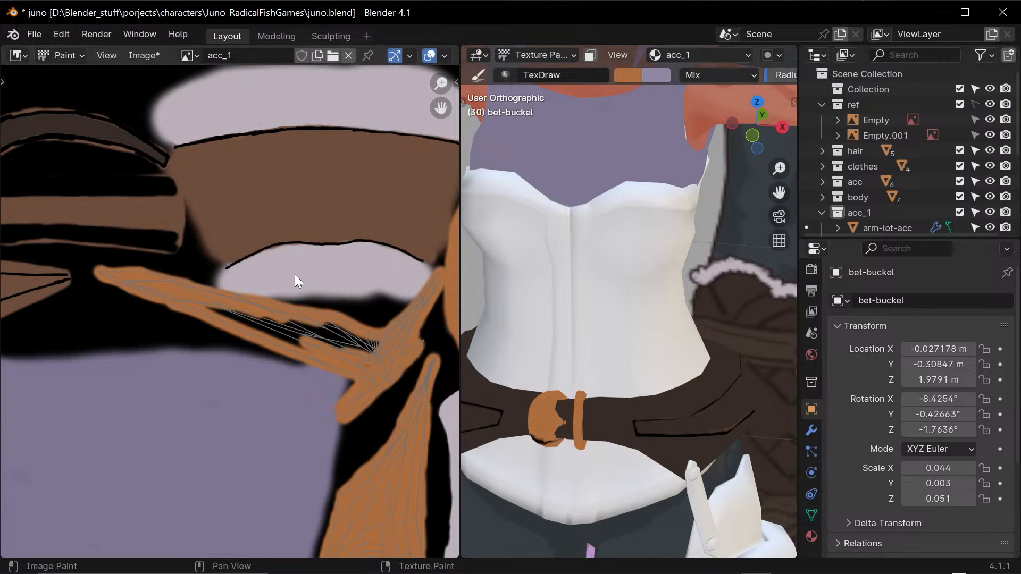
mouse_move(368, 347)
left_mouse_down()
mouse_move(376, 340)
mouse_move(311, 335)
mouse_move(212, 302)
mouse_move(303, 342)
mouse_move(393, 362)
left_mouse_up()
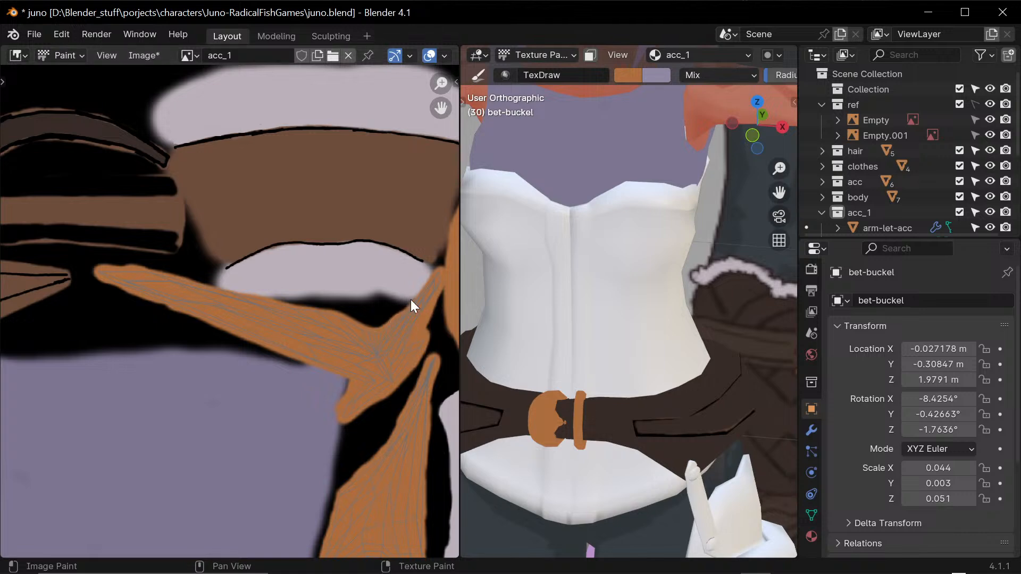
- Examine the whole acc_1 texture and compare the character's painted belt and buckle with the reference art from several angles
middle_click_drag(410, 299, 367, 369, "ctrl")
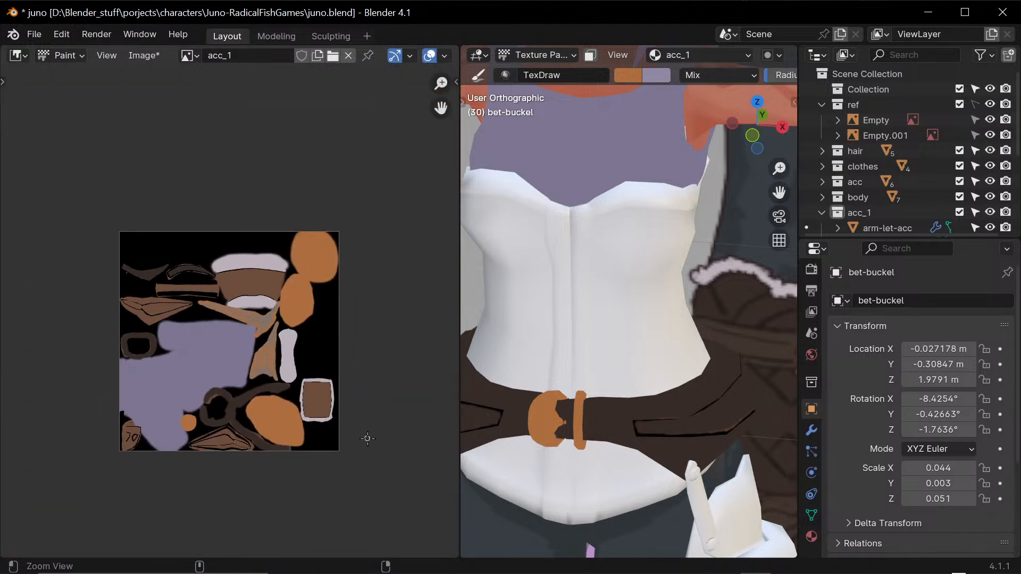
middle_click_drag(368, 439, 397, 288, "ctrl")
middle_click_drag(369, 363, 366, 320)
mouse_move(739, 251)
middle_mouse_down("ctrl")
mouse_move(645, 354)
mouse_move(637, 377)
middle_mouse_up("ctrl")
mouse_move(716, 327)
middle_mouse_down("ctrl")
mouse_move(625, 398)
mouse_move(662, 422)
mouse_move(743, 391)
mouse_move(553, 426)
mouse_move(571, 407)
middle_mouse_up("ctrl")
middle_click_drag(569, 323, 675, 388)
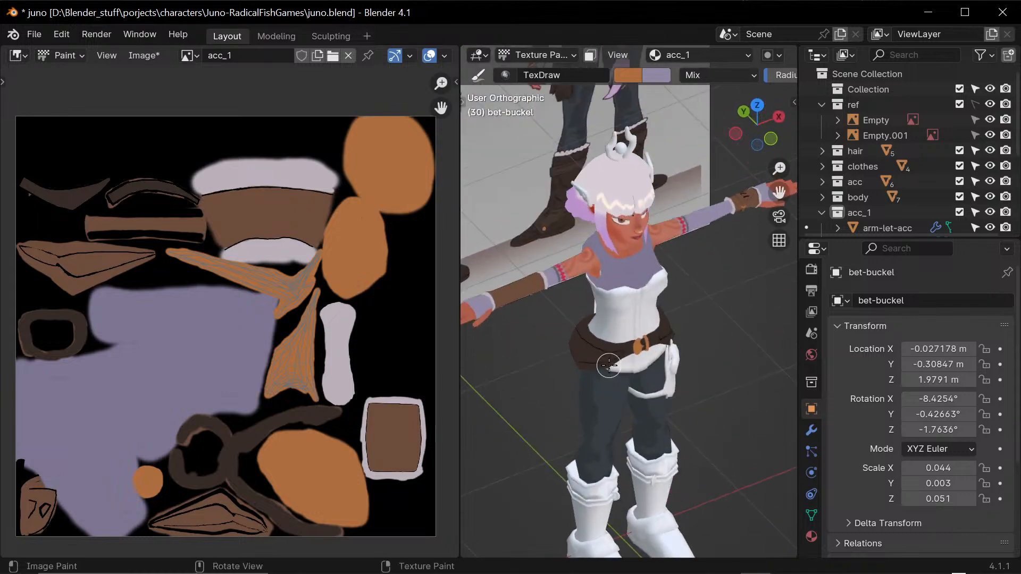
mouse_move(682, 348)
middle_mouse_down()
mouse_move(690, 404)
mouse_move(541, 392)
mouse_move(742, 393)
mouse_move(716, 417)
mouse_move(720, 383)
mouse_move(677, 403)
mouse_move(695, 408)
mouse_move(690, 358)
middle_mouse_up()
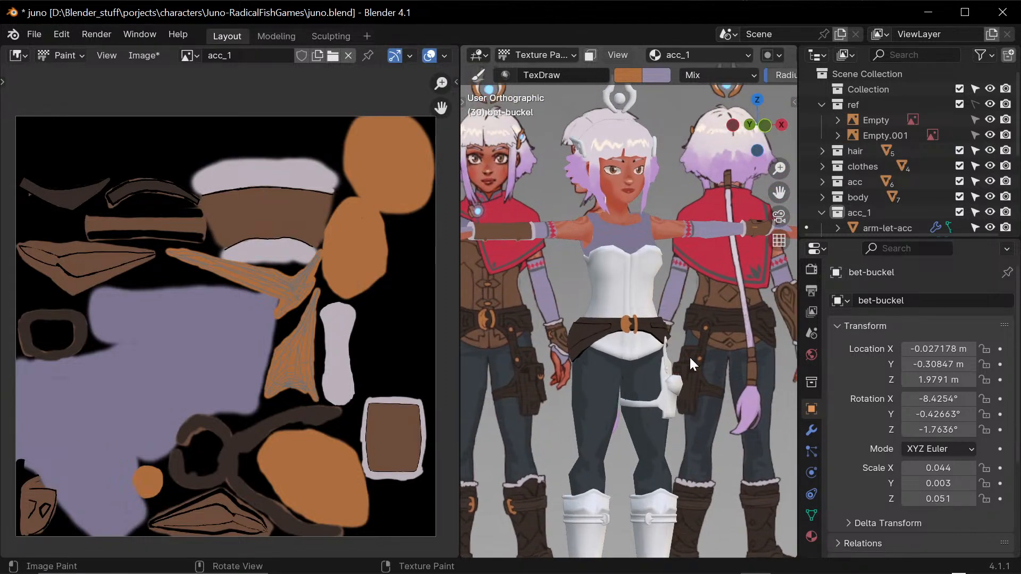
middle_click_drag(692, 409, 659, 377)
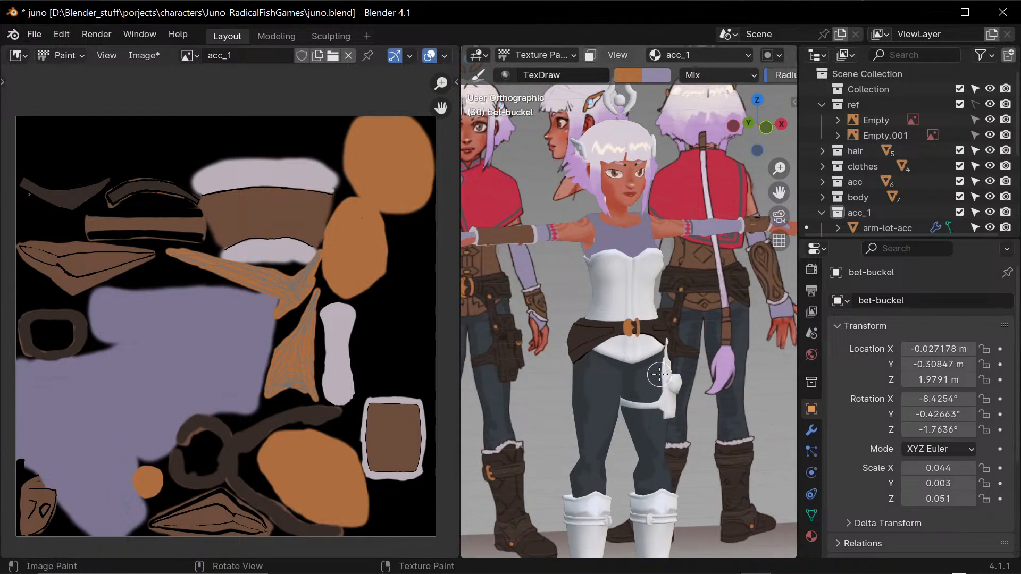
- Save the acc_1 texture image and the juno.blend file
key("alt+s")
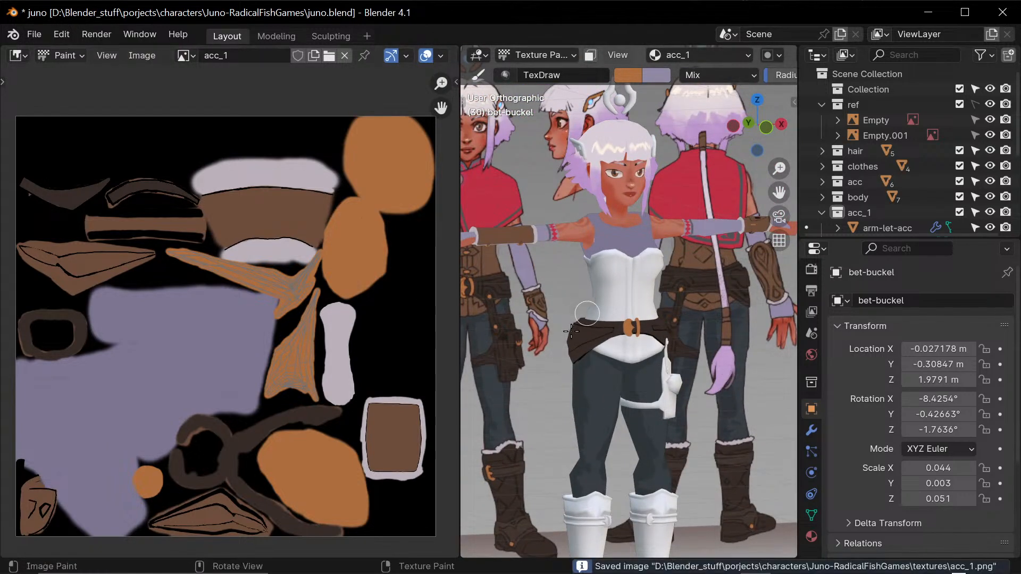
key("ctrl+s")
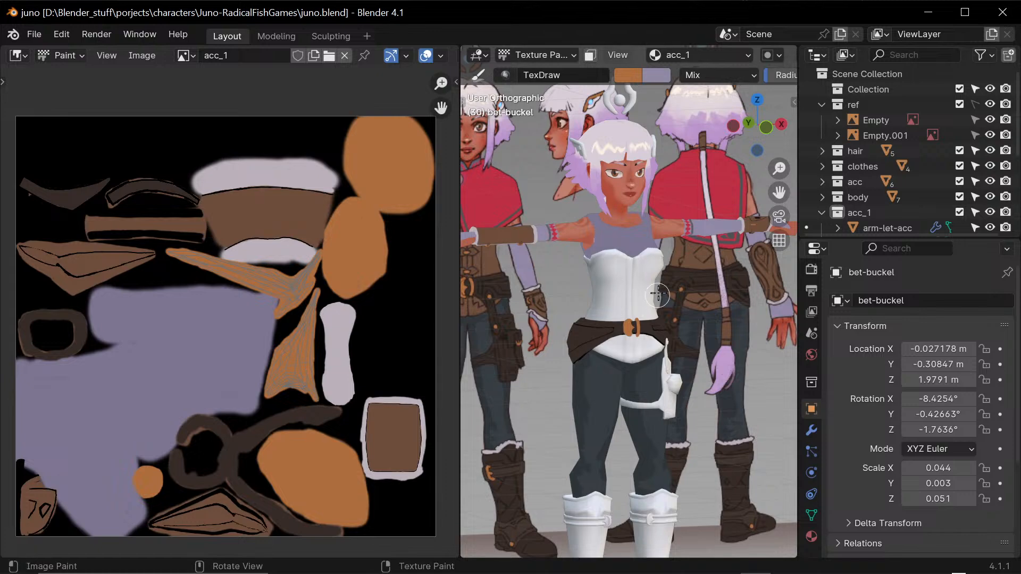
middle_click_drag(672, 322, 680, 406, "ctrl")
mouse_move(726, 385)
middle_mouse_down()
mouse_move(684, 412)
mouse_move(640, 383)
mouse_move(662, 407)
mouse_move(553, 412)
mouse_move(708, 406)
mouse_move(661, 309)
middle_mouse_up()
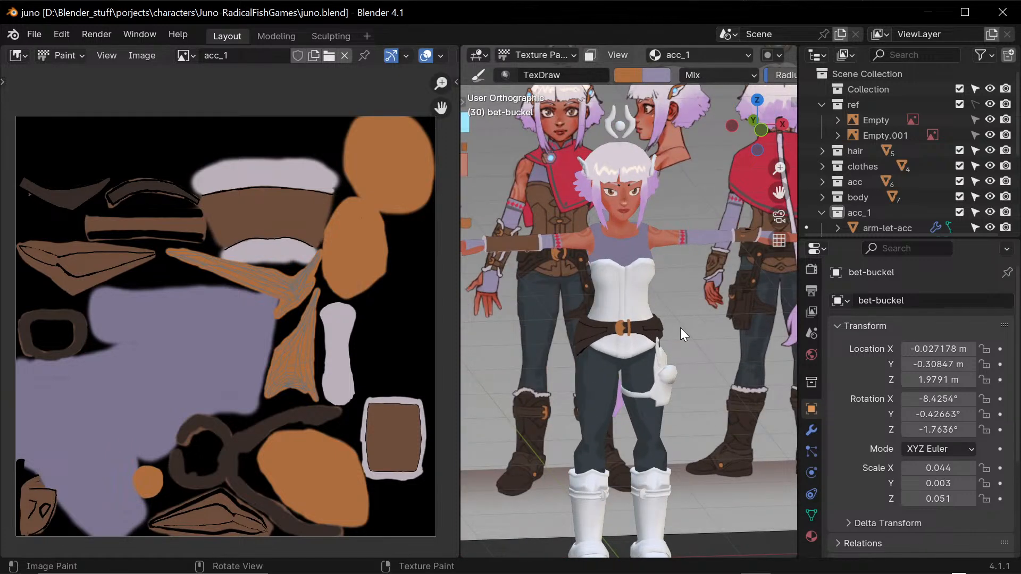